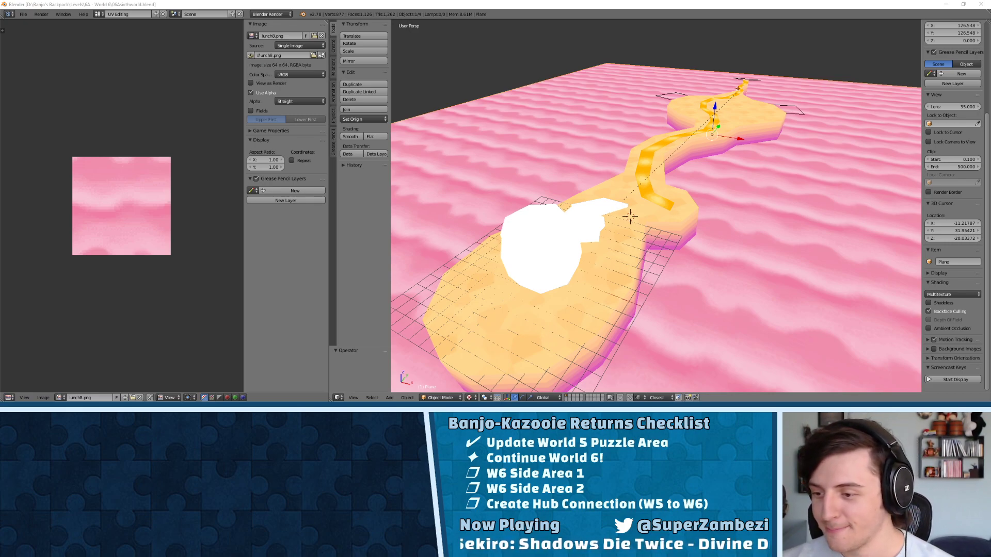
pyautogui.press('super')
pyautogui.write('discord')
pyautogui.press('Return')
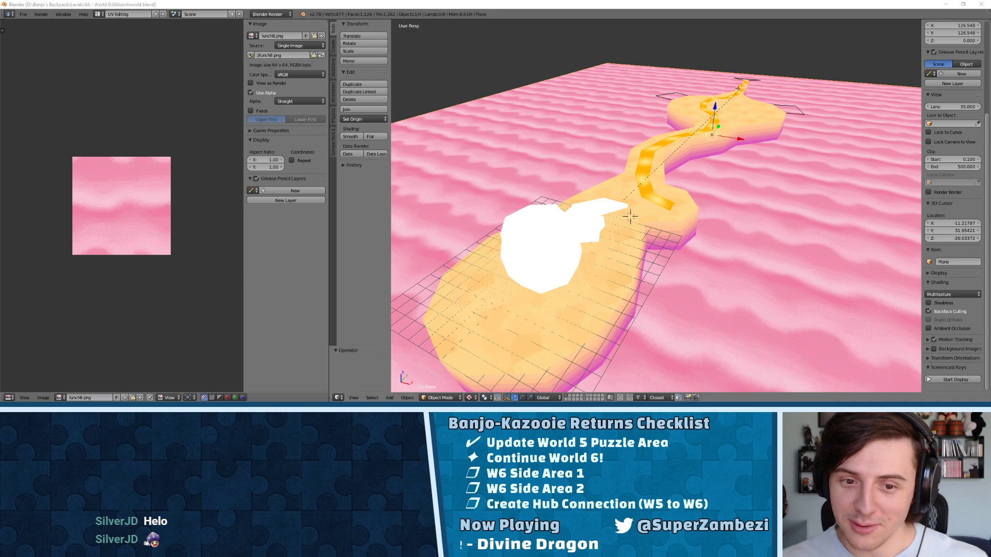
pyautogui.press('XF86AudioLowerVolume')
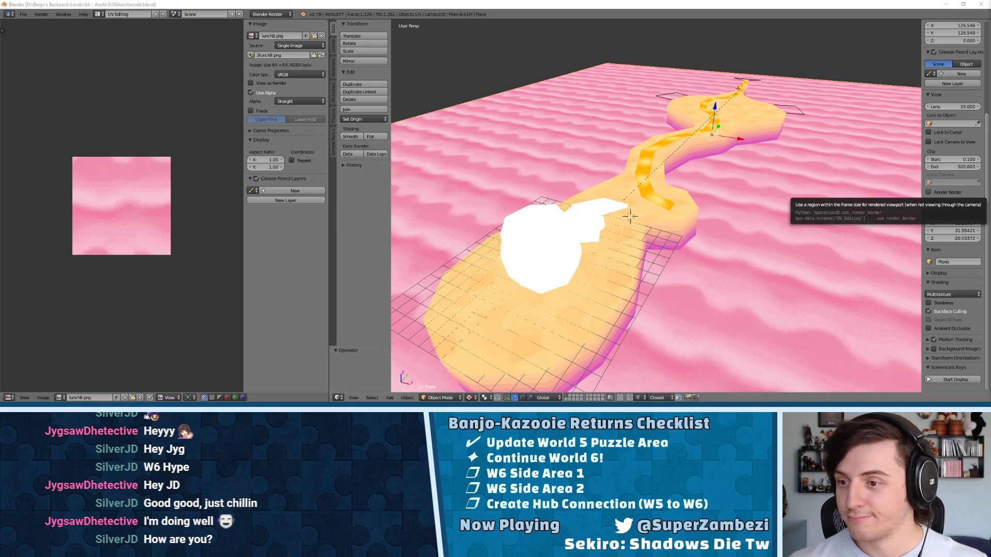
# - Start the Screencast Keys display in the 3D viewport
pyautogui.click(955, 379)
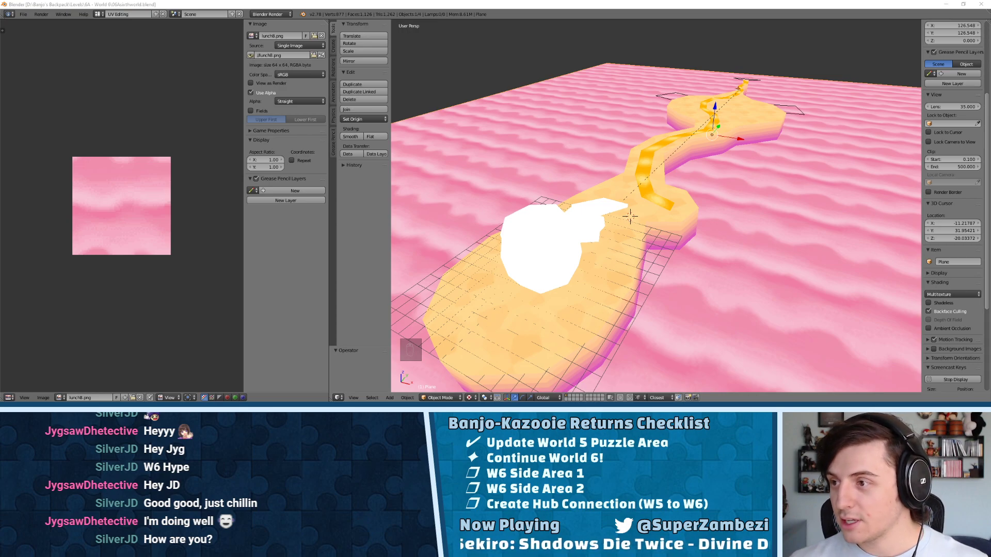
# - Examine the biscuit island, its winding golden path and the surrounding pink cloud plane from several angles
pyautogui.moveTo(654, 113); pyautogui.dragTo(698, 212, button='middle')
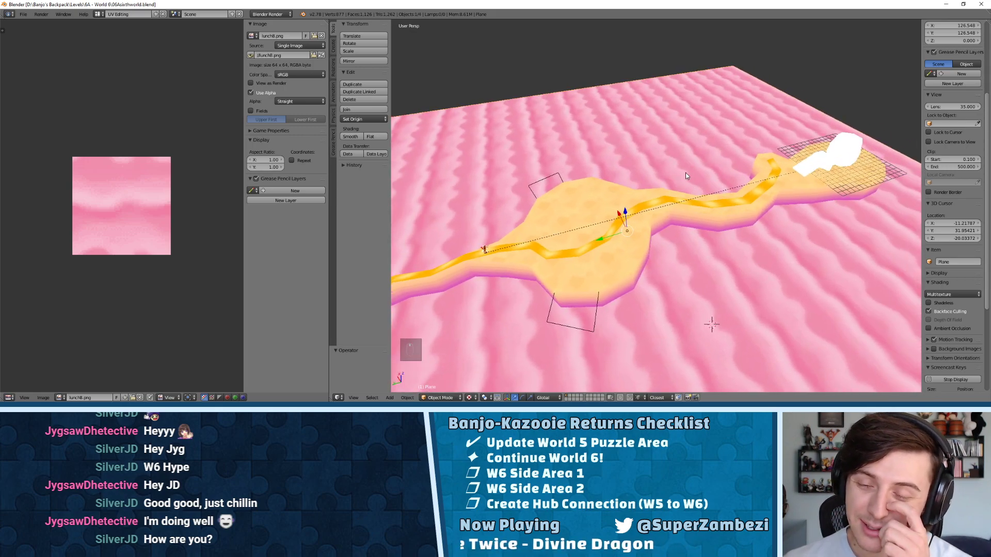
pyautogui.moveTo(687, 129); pyautogui.dragTo(514, 167, button='middle')
pyautogui.scroll(5, 670, 132)
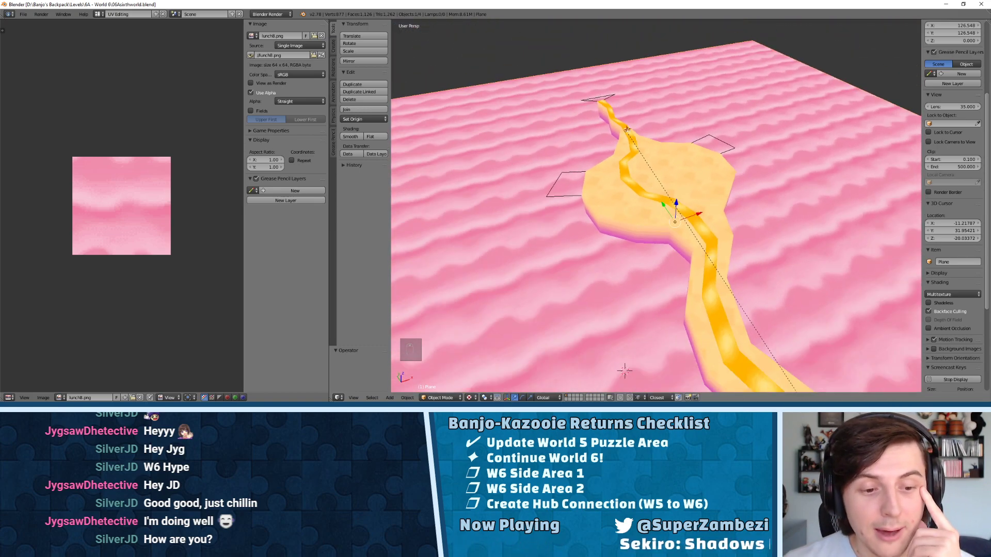
pyautogui.hotkey('alt', 'Tab')
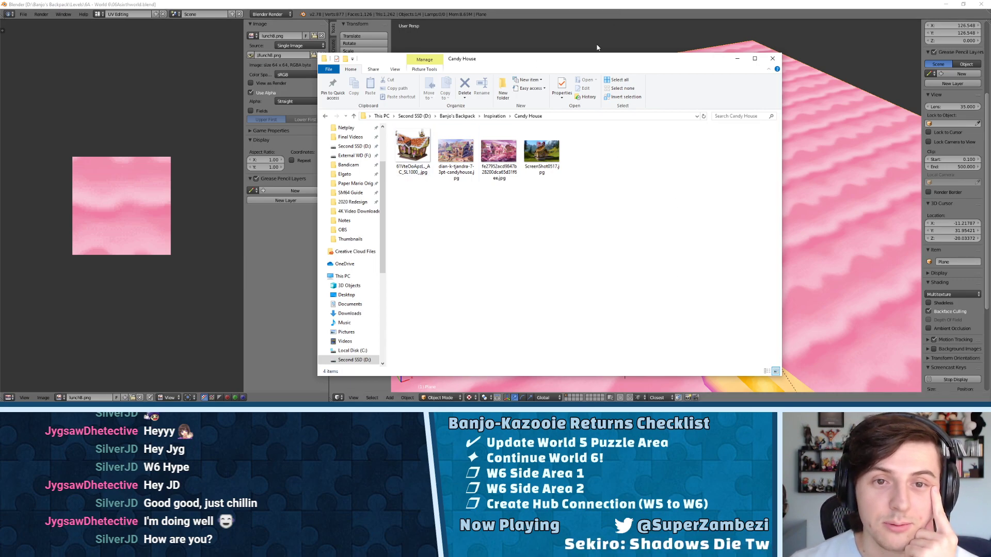
pyautogui.hotkey('alt', 'Tab')
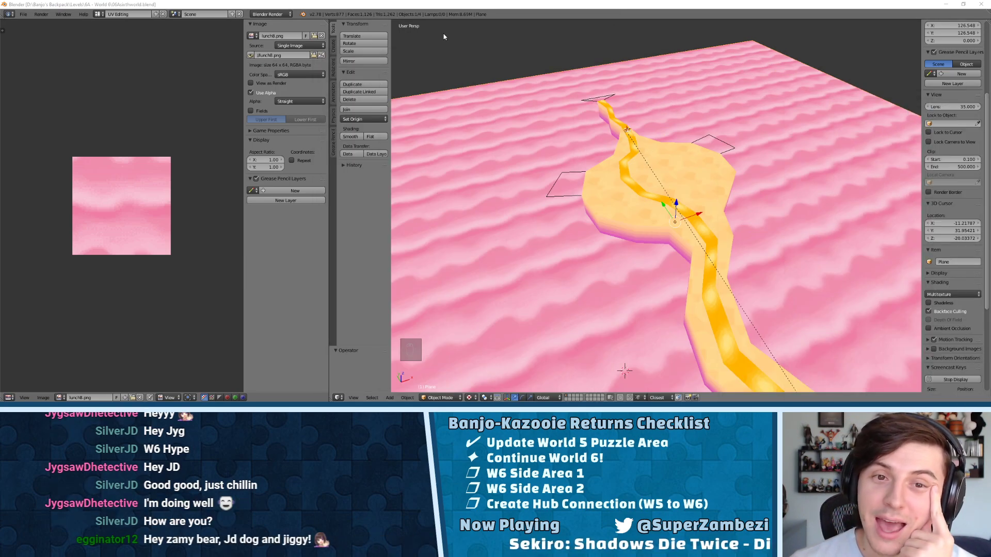
pyautogui.moveTo(572, 30); pyautogui.dragTo(642, 133, button='middle')
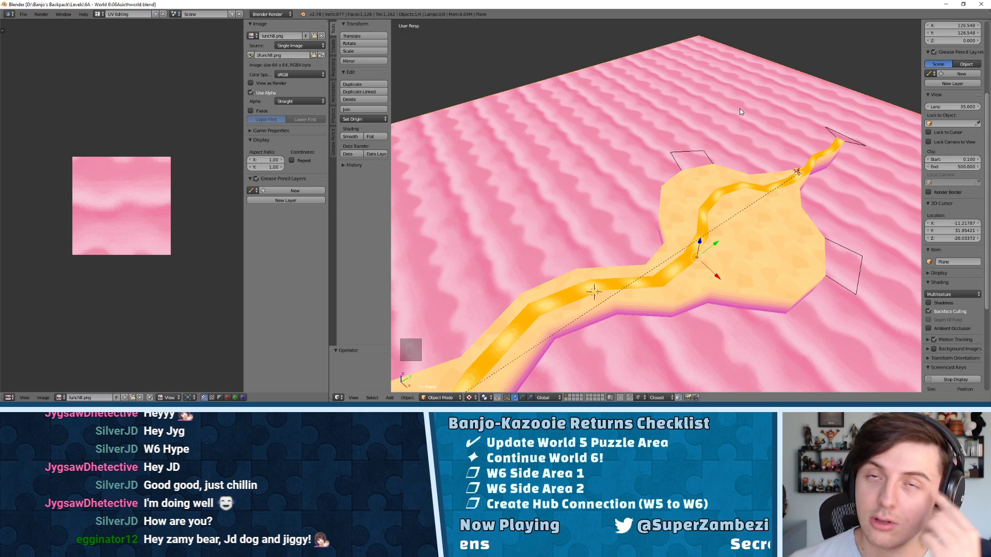
pyautogui.moveTo(731, 97); pyautogui.dragTo(573, 137, button='middle')
pyautogui.moveTo(584, 183); pyautogui.dragTo(722, 217, button='middle')
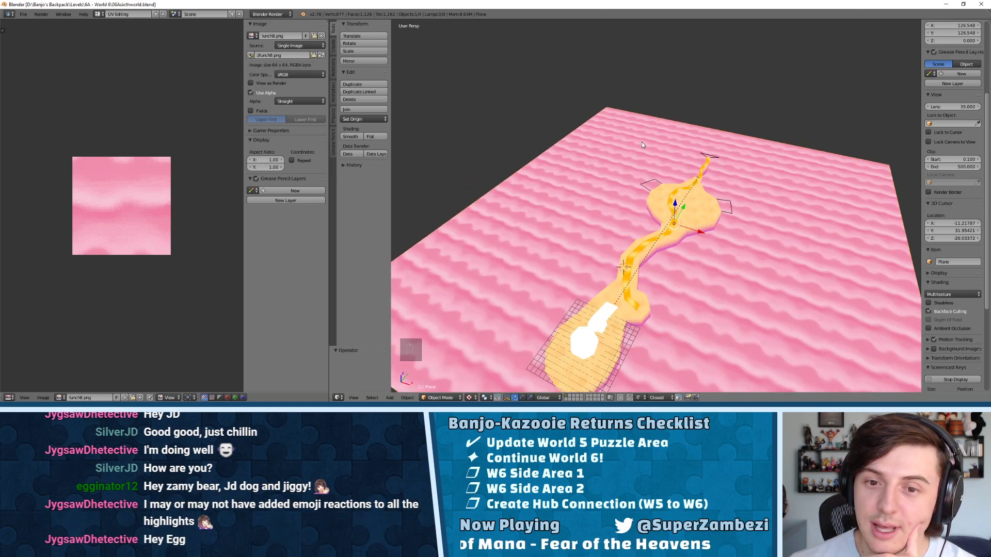
pyautogui.moveTo(682, 191); pyautogui.dragTo(693, 150, button='middle')
pyautogui.scroll(2, 693, 150)
pyautogui.scroll(-2, 693, 150)
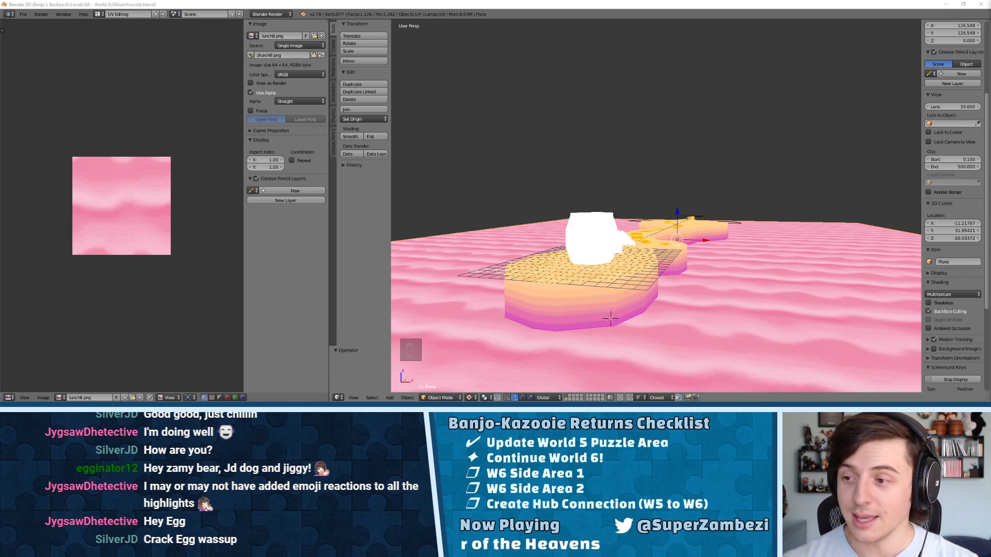
pyautogui.moveTo(711, 120); pyautogui.dragTo(640, 148, button='middle')
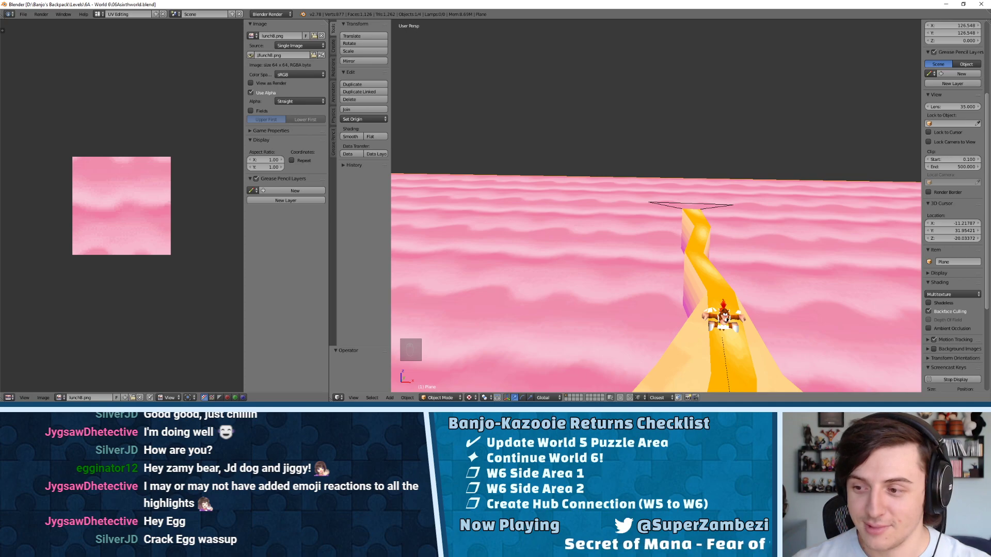
# - Enter Edit Mode on the island mesh with vertex selection, select a corner vertex of the flare at the path's far end, and switch to top view
pyautogui.moveTo(673, 192); pyautogui.dragTo(712, 242, button='middle')
pyautogui.rightClick(712, 243)
pyautogui.press('Tab')
pyautogui.hotkey('ctrl', 'Tab')
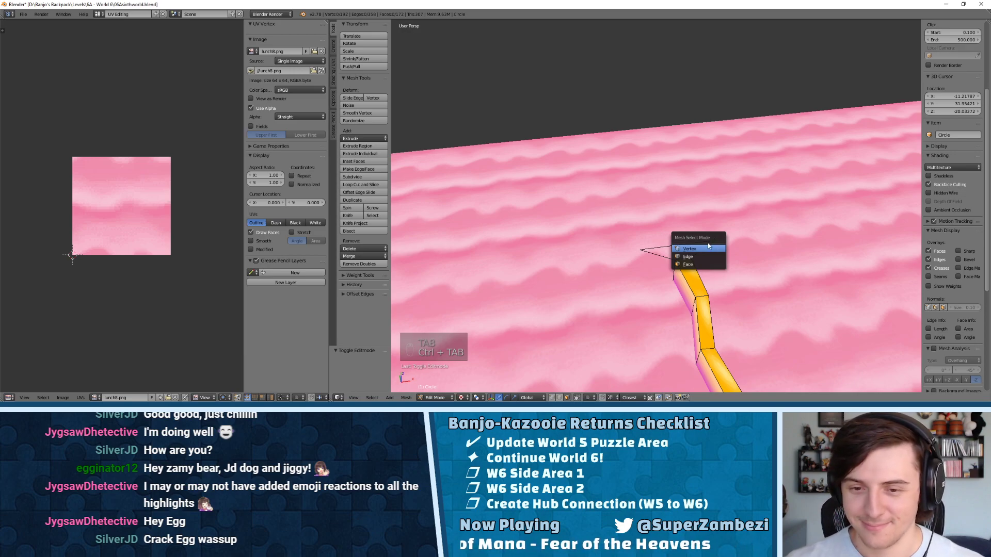
pyautogui.click(711, 248)
pyautogui.press('XF86AudioLowerVolume')
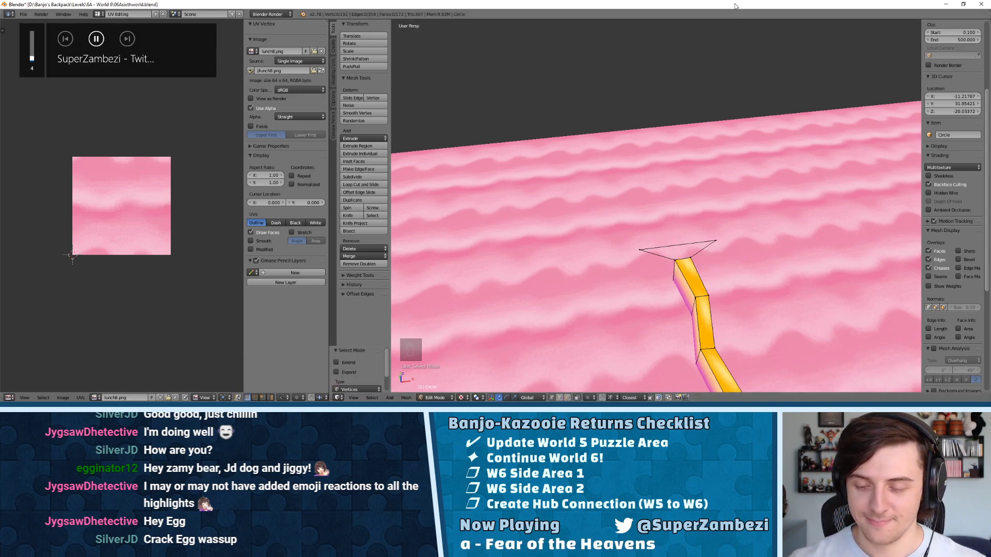
pyautogui.rightClick(655, 252)
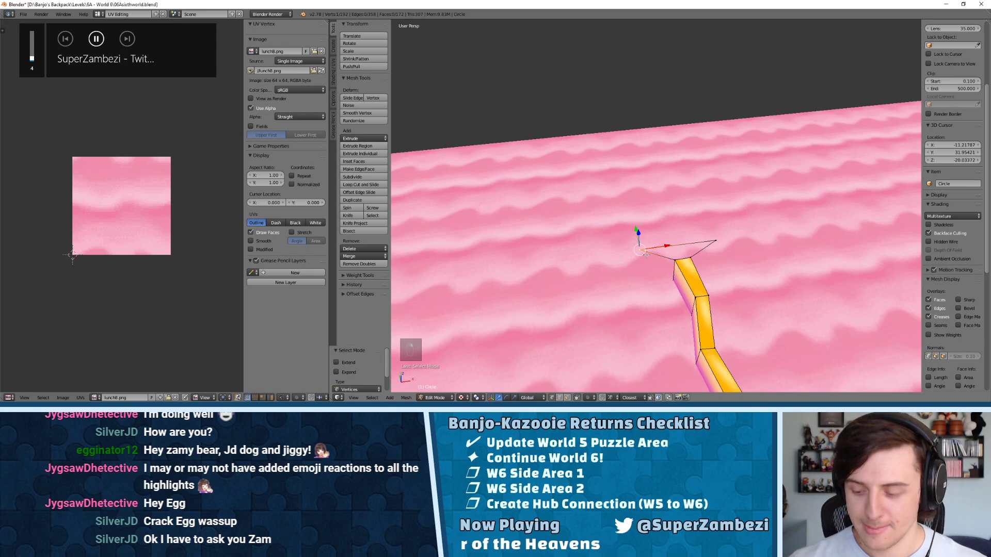
pyautogui.press('KP_Decimal')
pyautogui.press('KP_7')
pyautogui.scroll(-6, 678, 188)
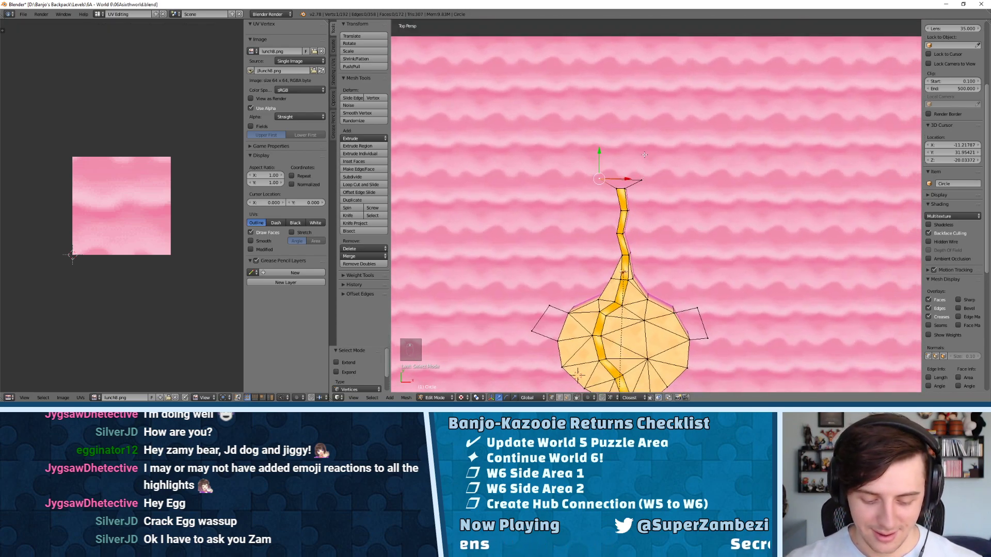
pyautogui.keyDown('shift'); pyautogui.moveTo(642, 188); pyautogui.dragTo(645, 263, button='middle'); pyautogui.keyUp('shift')
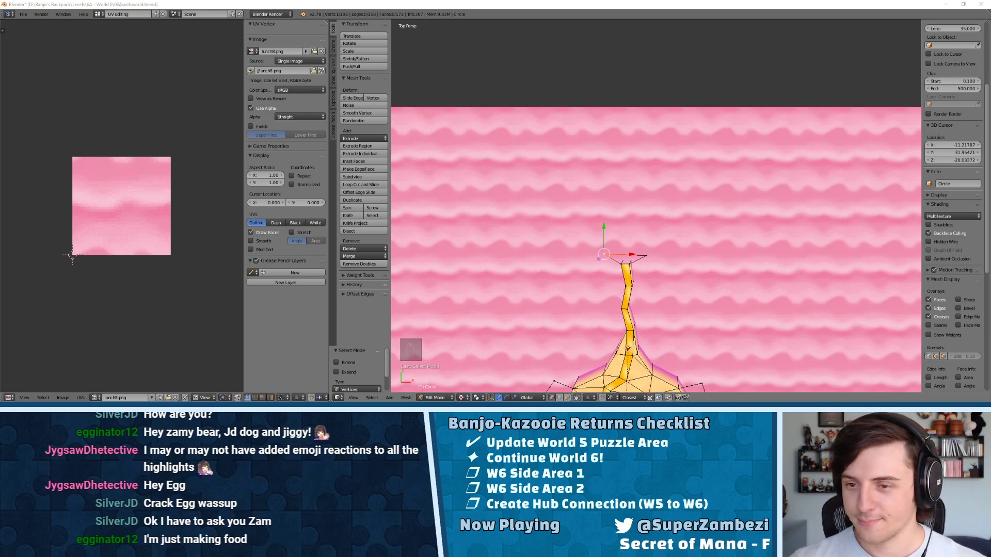
# - Bring up the candy house reference images and compare the orange-roofed house with its neighbouring pictures
pyautogui.moveTo(990, 54); pyautogui.dragTo(524, 2)
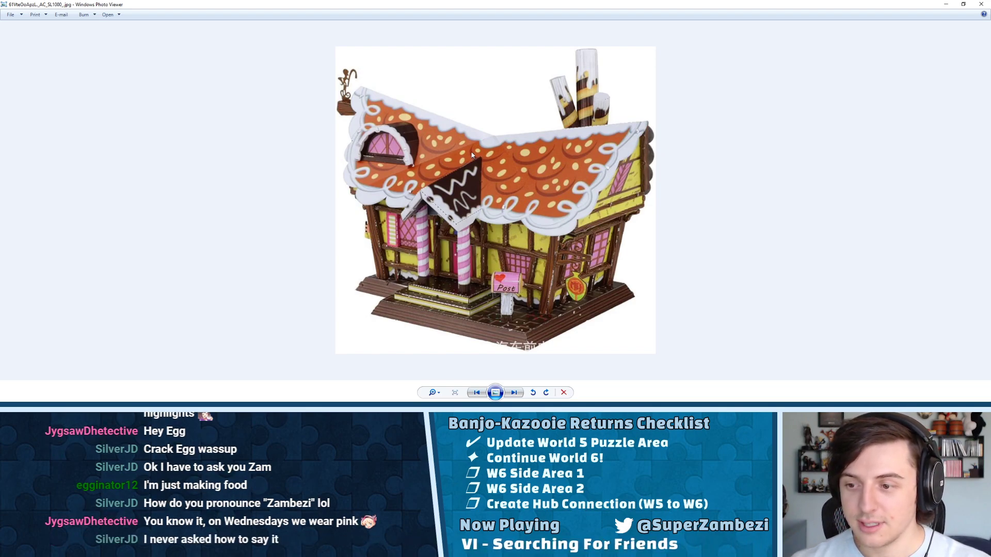
pyautogui.press('Right')
pyautogui.press('Left')
pyautogui.press('Left')
pyautogui.press('Right')
pyautogui.press('Right')
pyautogui.press('Left')
pyautogui.press('Left')
pyautogui.press('Right')
pyautogui.press('Right')
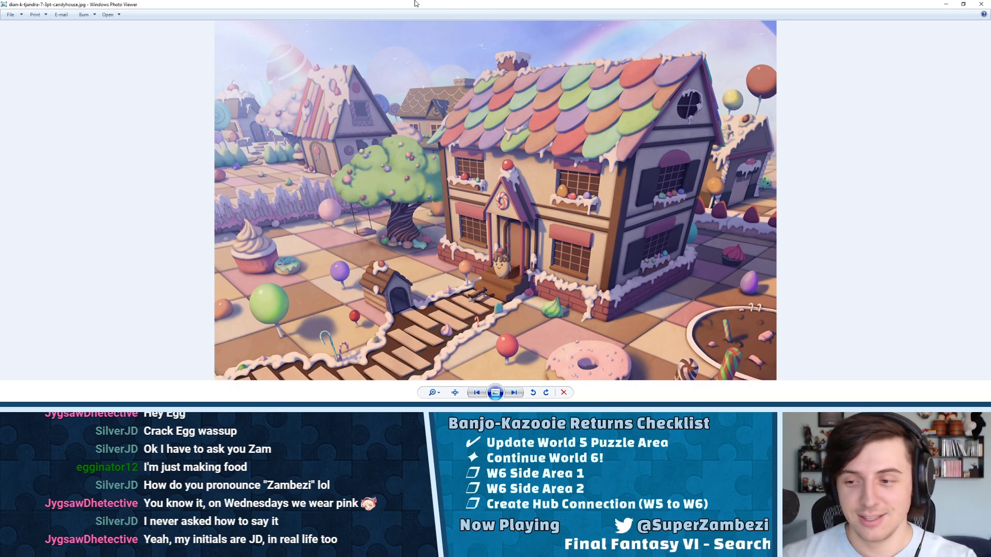
# - Inspect the entrance steps and garden path details in the pastel candy house illustration
pyautogui.scroll(2, 477, 235)
pyautogui.scroll(-2, 477, 235)
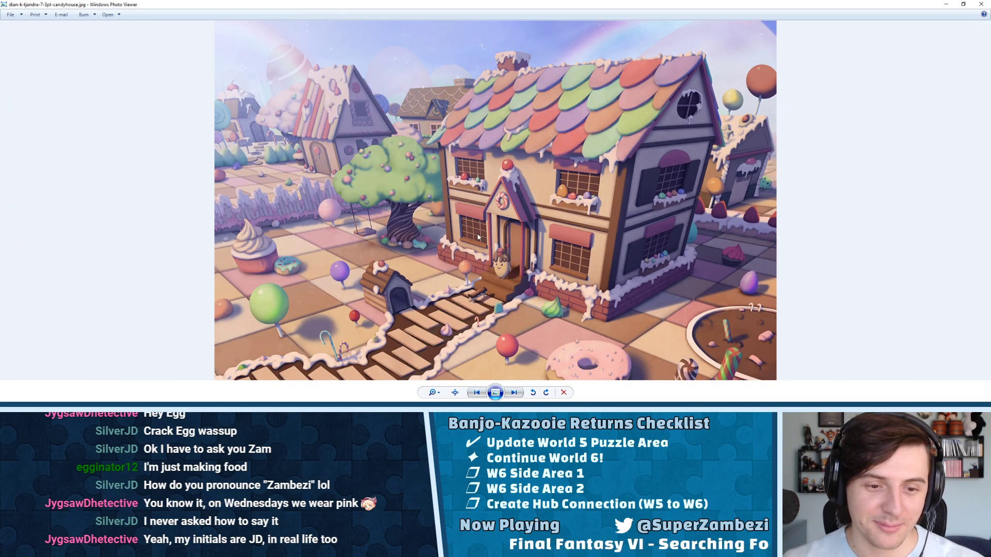
pyautogui.scroll(5, 473, 243)
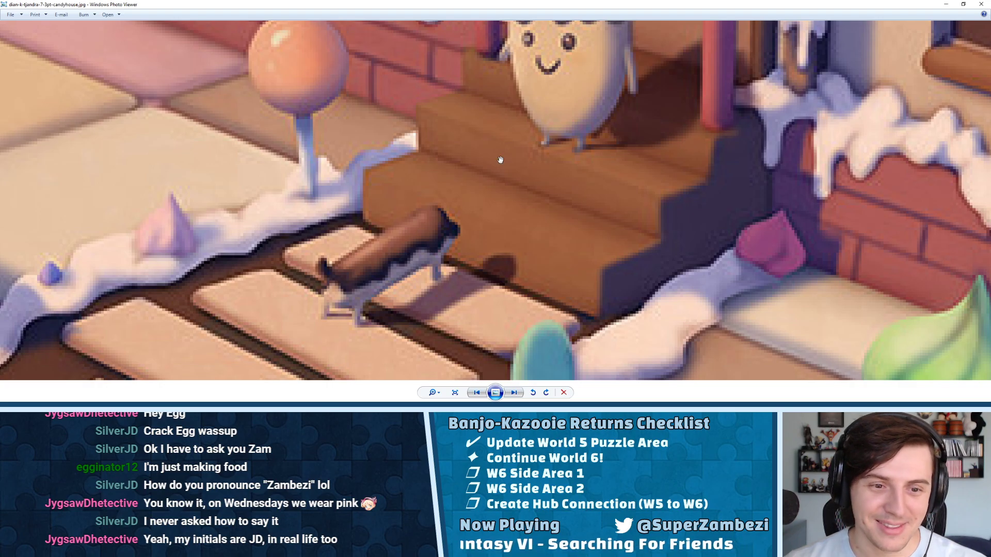
pyautogui.scroll(-3, 498, 167)
pyautogui.scroll(-4, 435, 316)
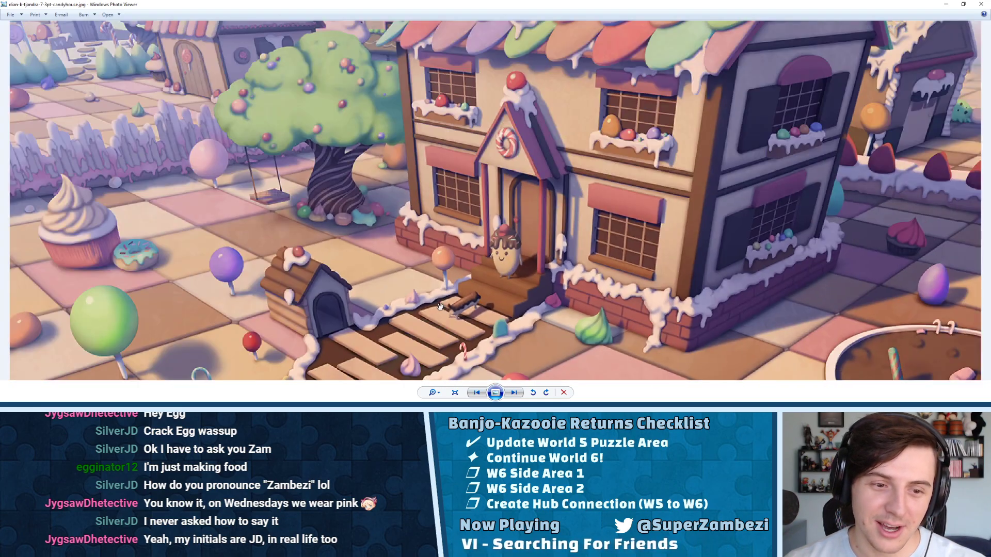
# - Compare the pink lollipop house, cake-topped cottage, orange-roofed house and pastel house references, and move the image viewer away
pyautogui.press('Right')
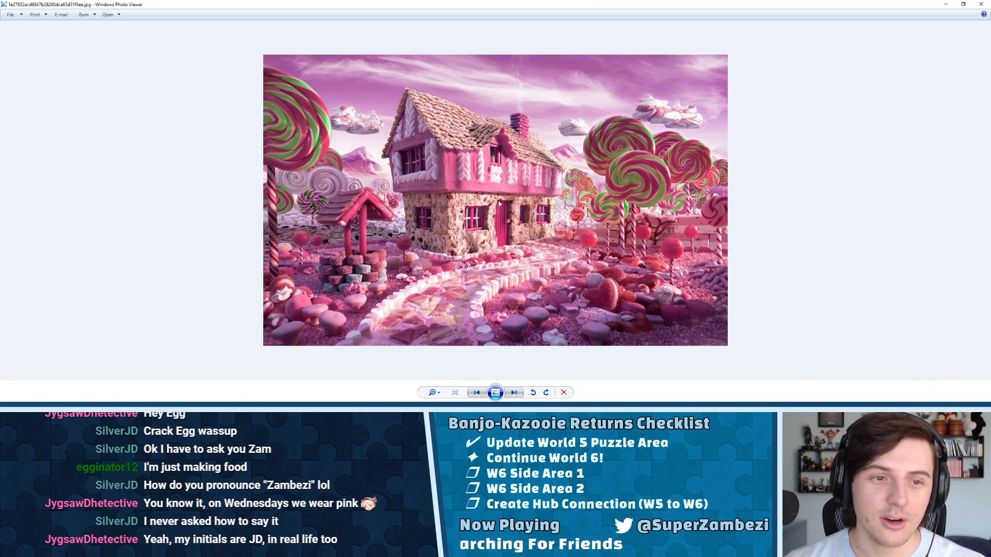
pyautogui.press('Right')
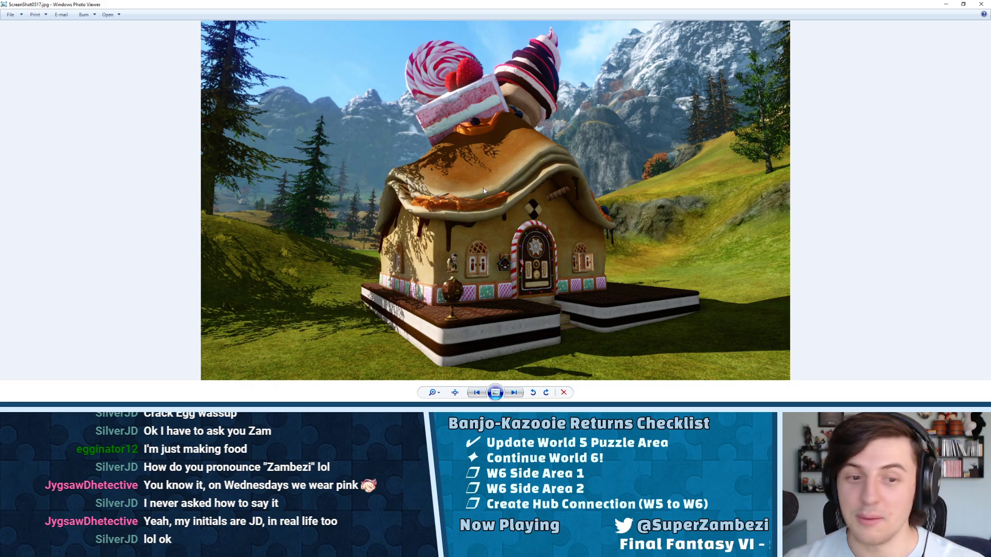
pyautogui.press('Right')
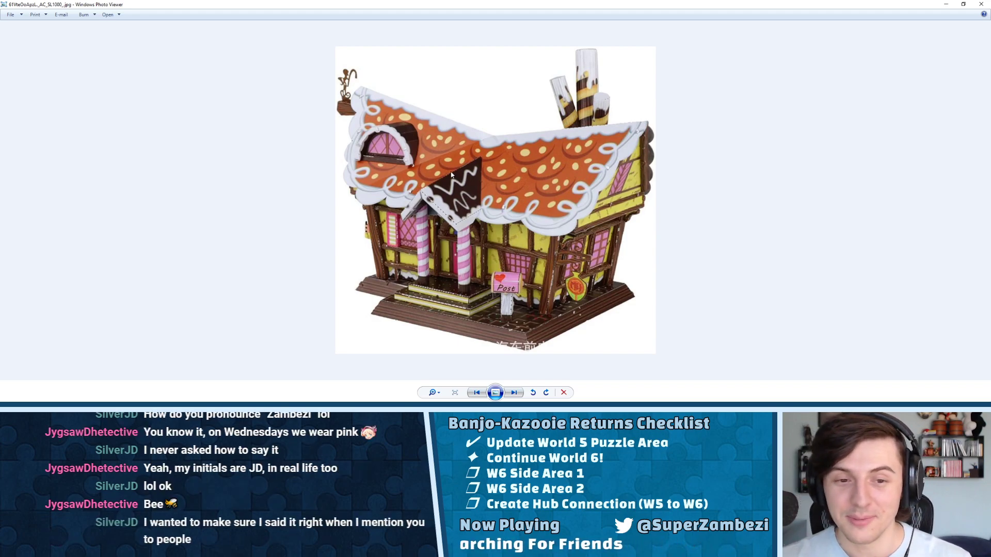
pyautogui.press('Right')
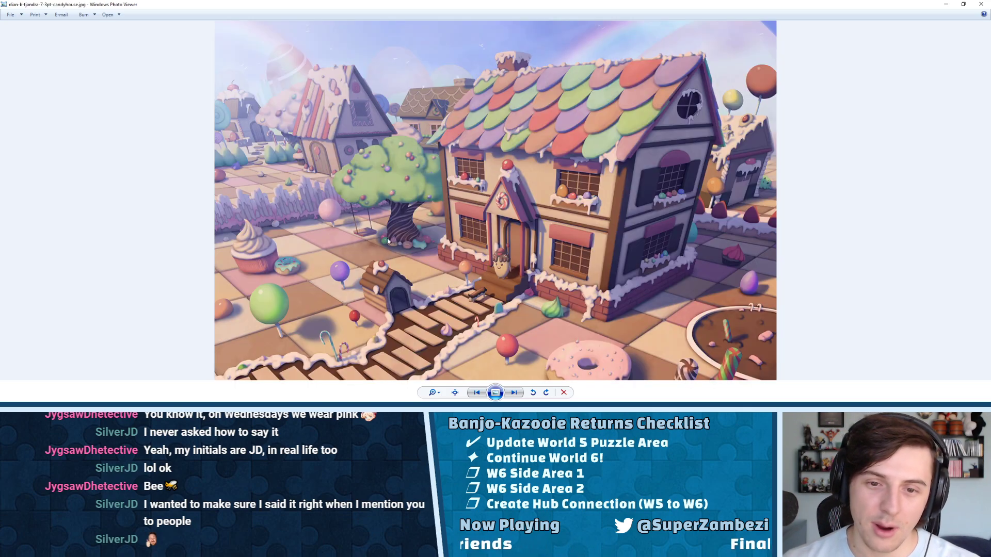
pyautogui.press('Right')
pyautogui.press('Left')
pyautogui.press('Right')
pyautogui.press('Right')
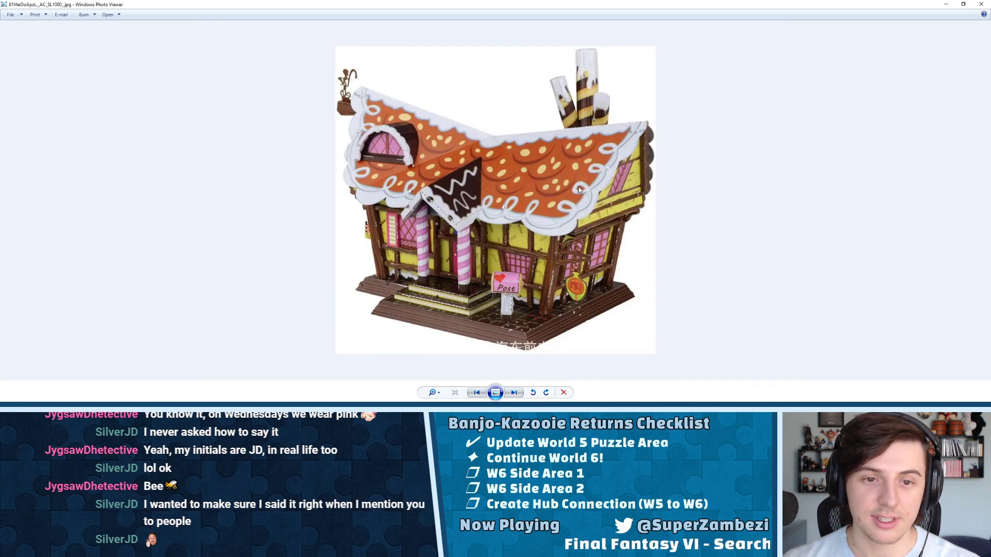
pyautogui.press('Left')
pyautogui.press('Left')
pyautogui.press('Left')
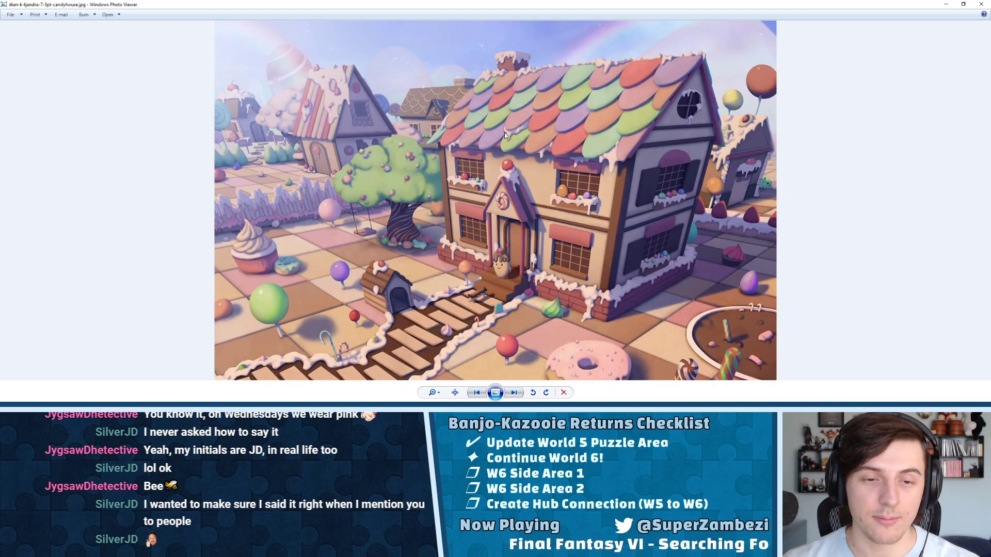
pyautogui.press('Right')
pyautogui.press('Right')
pyautogui.press('Right')
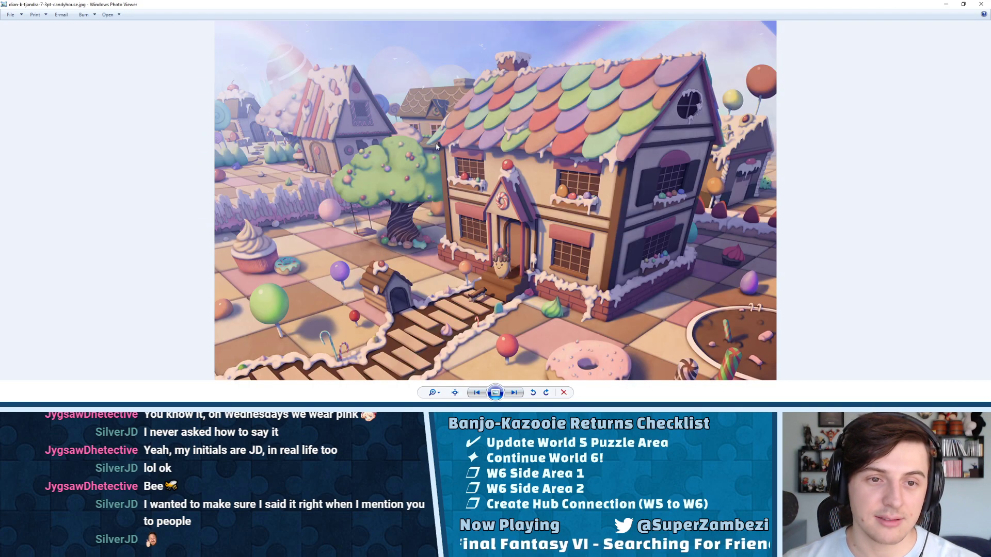
pyautogui.press('Left')
pyautogui.press('Right')
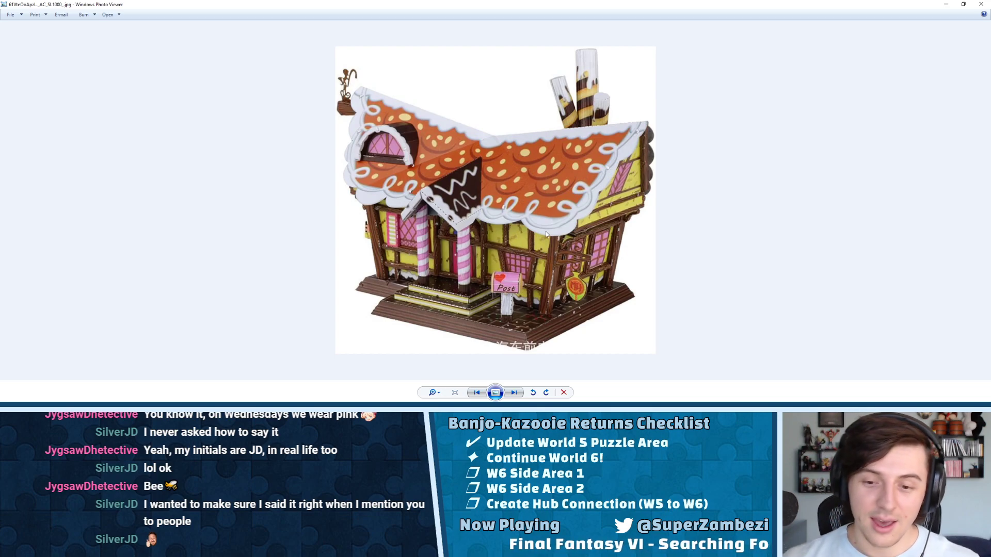
pyautogui.moveTo(898, 8); pyautogui.dragTo(0, 101)
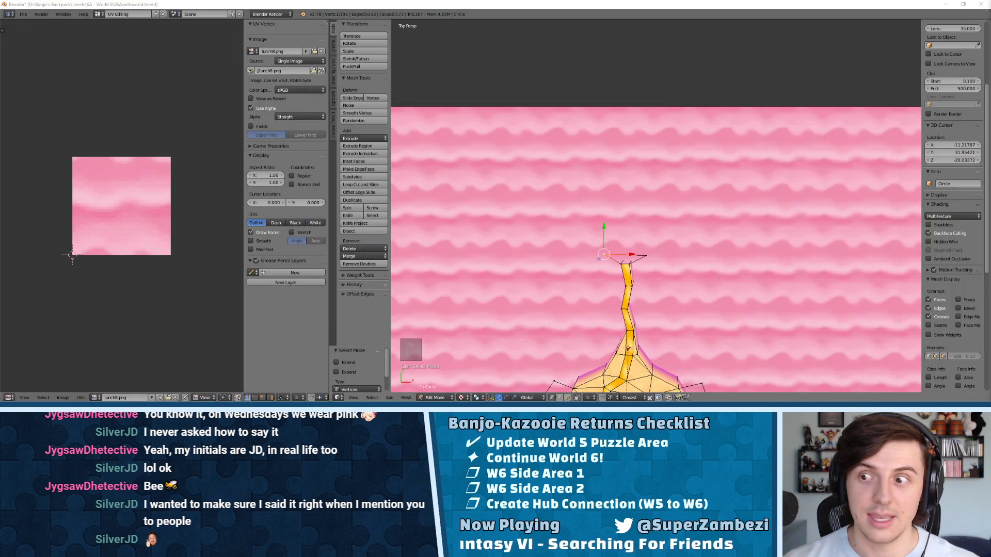
# - Return to Object Mode, hide the pink cloud plane, and place the 3D cursor just beyond the path's far end in top view
pyautogui.scroll(-6, 652, 261)
pyautogui.moveTo(653, 260); pyautogui.dragTo(678, 258, button='middle')
pyautogui.press('KP_Decimal')
pyautogui.press('KP_7')
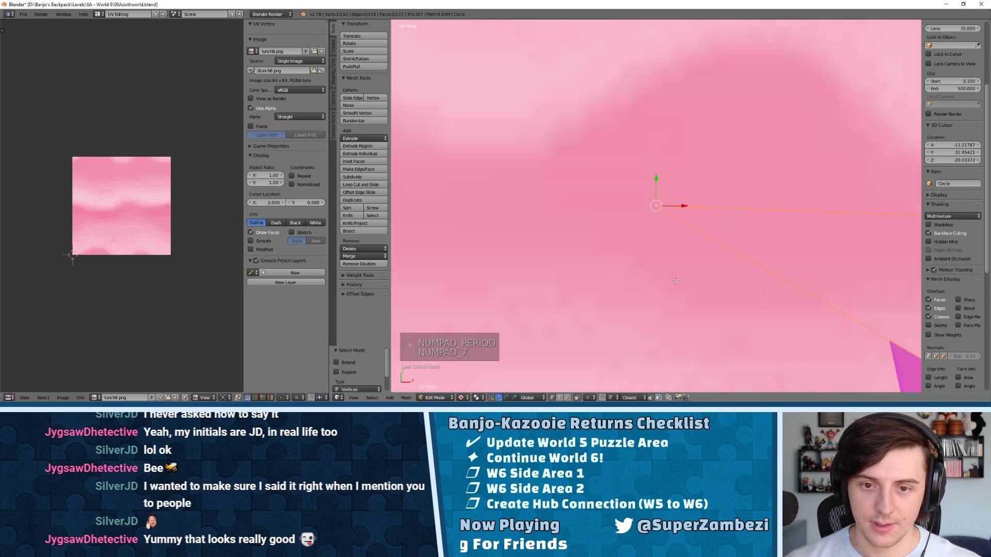
pyautogui.scroll(-10, 697, 223)
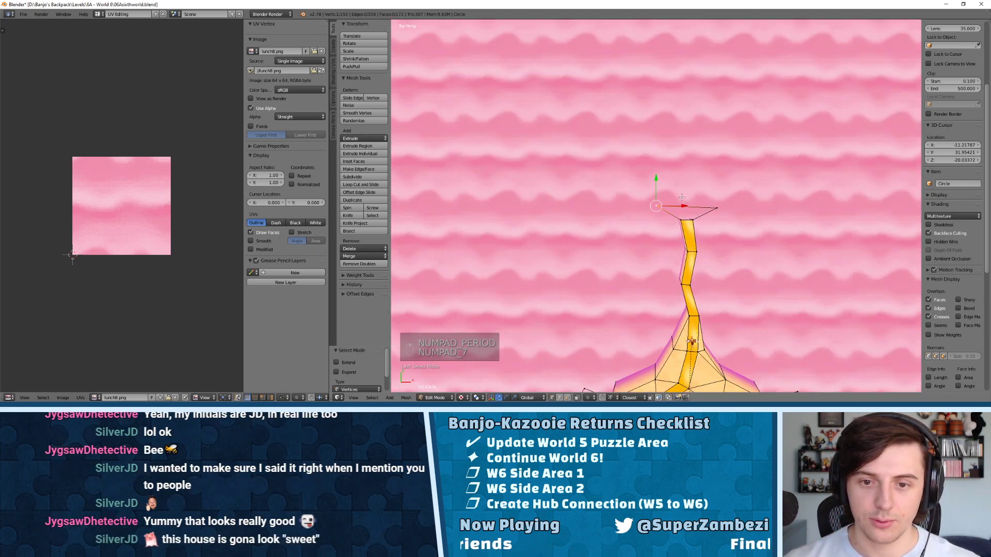
pyautogui.keyDown('shift'); pyautogui.moveTo(682, 197); pyautogui.dragTo(646, 235, button='middle'); pyautogui.keyUp('shift')
pyautogui.click(644, 181)
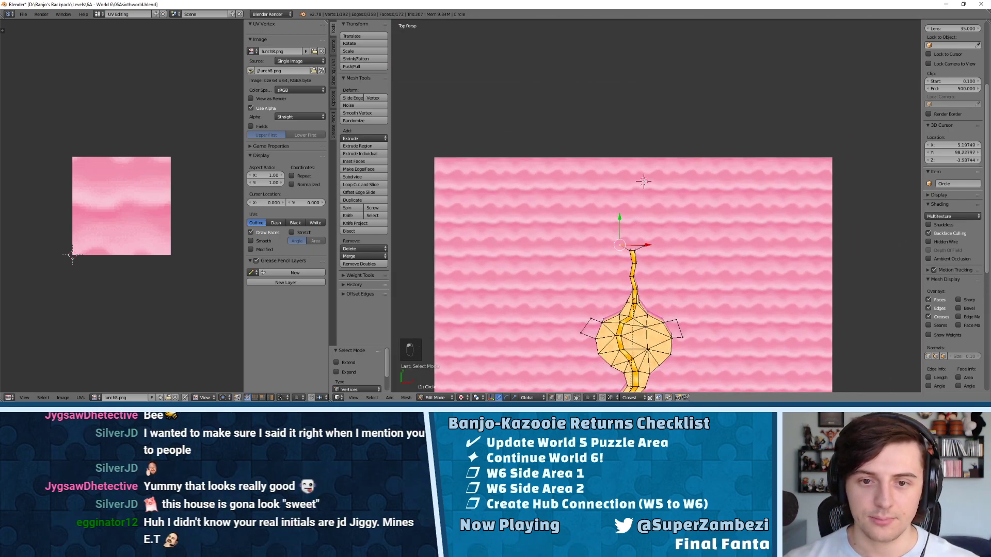
pyautogui.press('Tab')
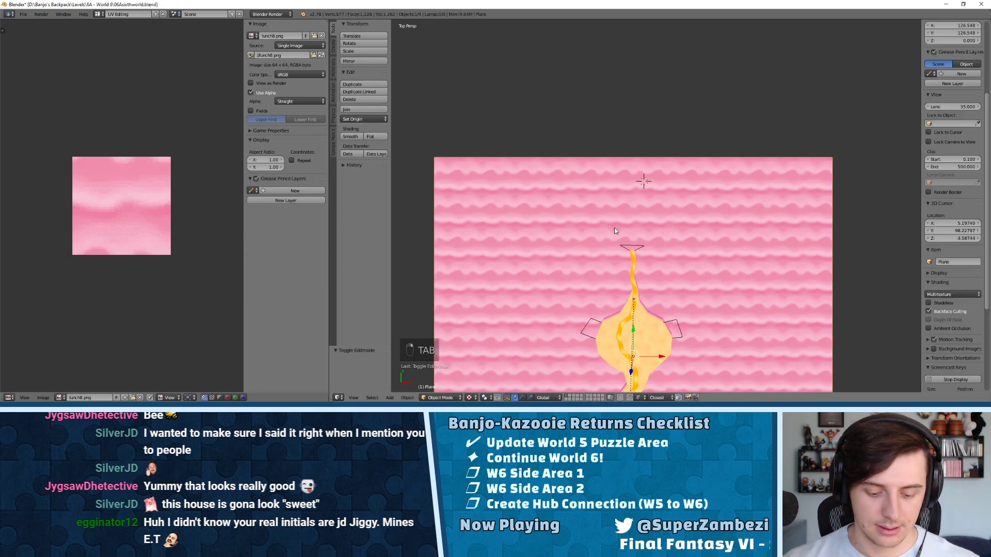
pyautogui.press('h')
pyautogui.click(629, 197)
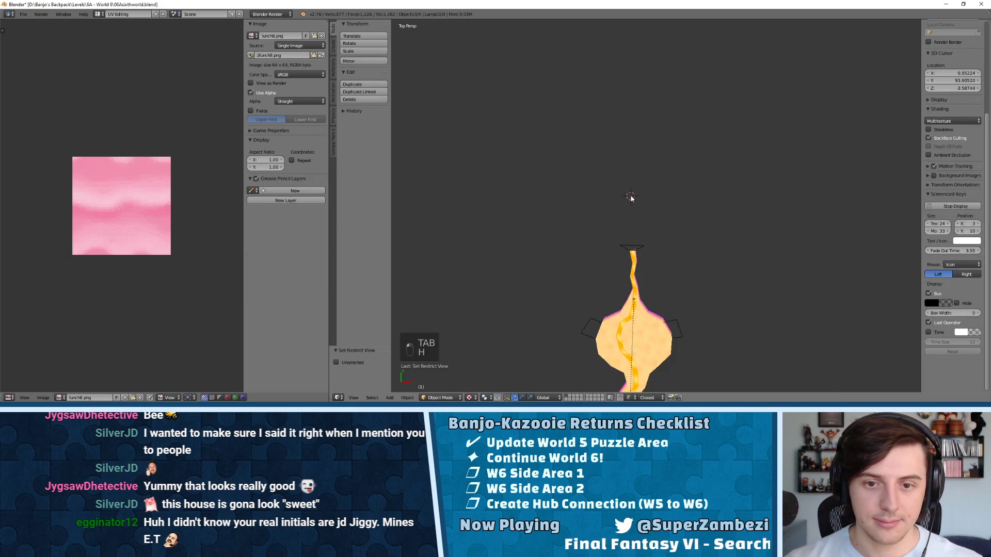
# - Add a mesh circle with 12 vertices at the 3D cursor beyond the path's far end
pyautogui.press('space')
pyautogui.write('cirlc')
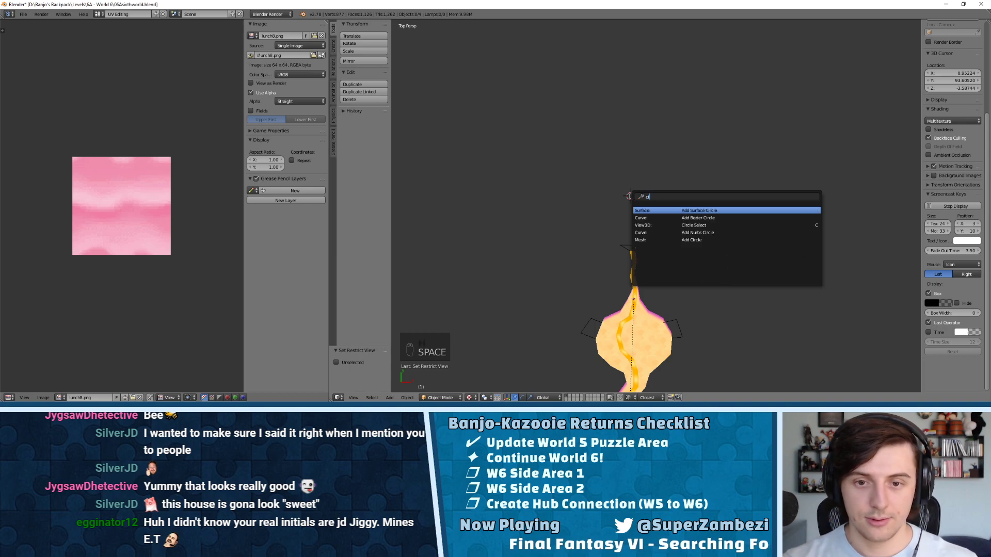
pyautogui.press('BackSpace')
pyautogui.press('BackSpace')
pyautogui.press('BackSpace')
pyautogui.press('BackSpace')
pyautogui.write('r')
pyautogui.press('BackSpace')
pyautogui.write('ircle')
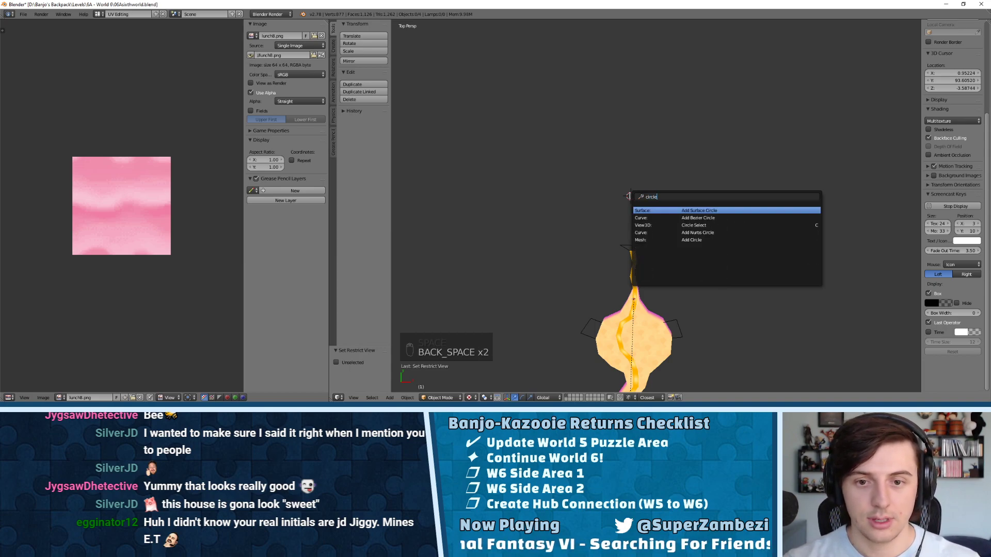
pyautogui.click(698, 240)
pyautogui.click(368, 370)
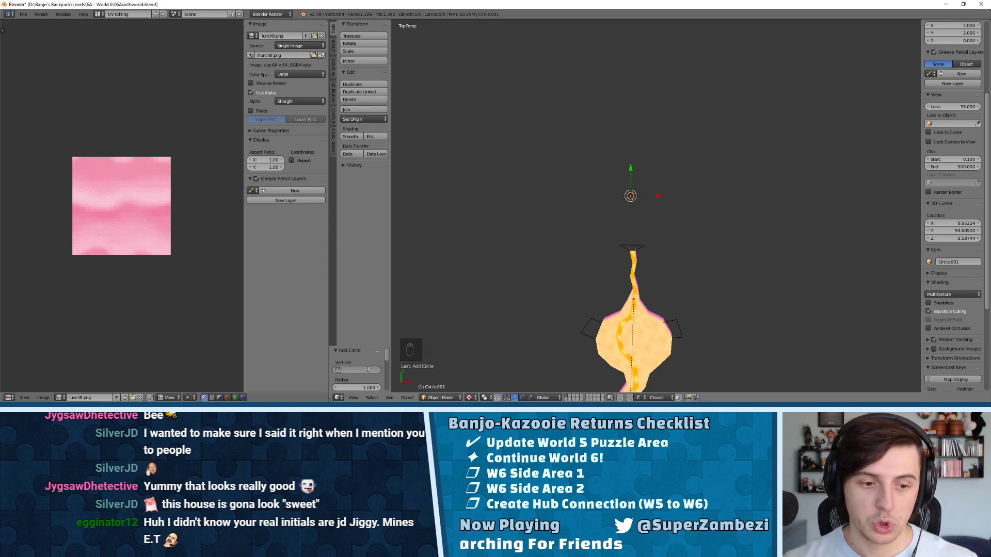
pyautogui.write('12')
pyautogui.press('Return')
# - Scale the circle up to about 42.3 units across and move it about 6.05 units along Y toward the path
pyautogui.press('s')
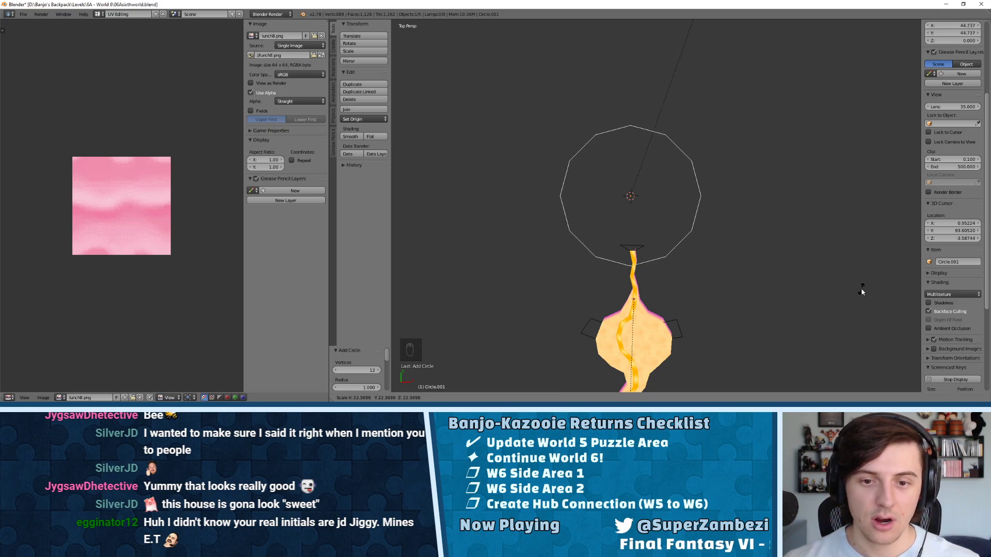
pyautogui.click(819, 315)
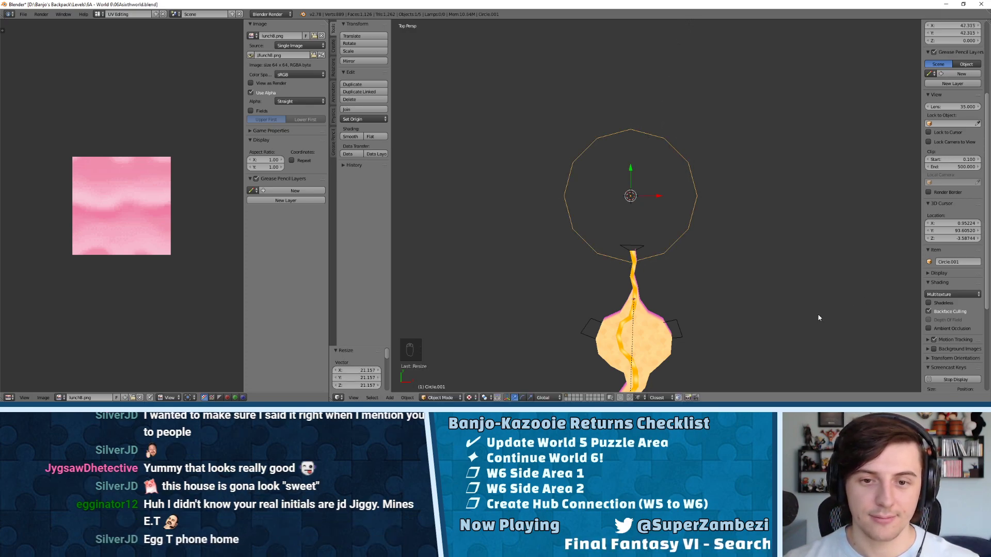
pyautogui.press('g')
pyautogui.press('y')
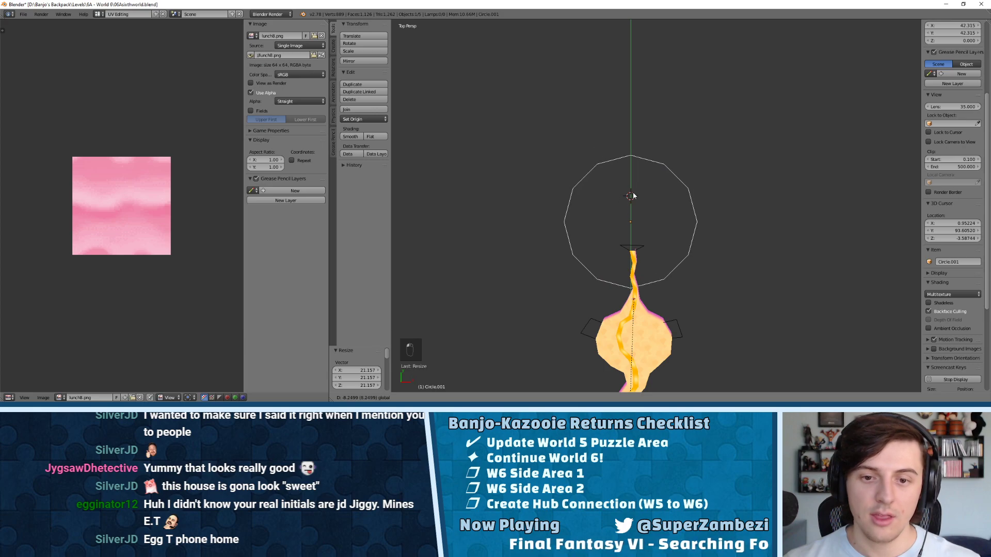
pyautogui.click(636, 186)
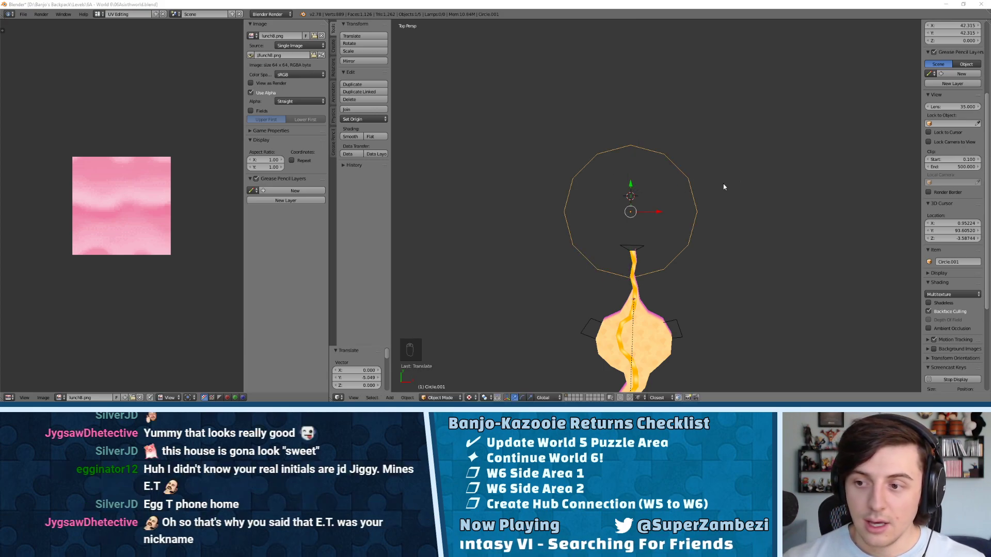
# - Examine the circle's size and height against the whole path from above and from a low side angle
pyautogui.moveTo(605, 249); pyautogui.dragTo(673, 180, button='middle')
pyautogui.press('KP_Decimal')
pyautogui.press('KP_7')
pyautogui.scroll(-8, 689, 193)
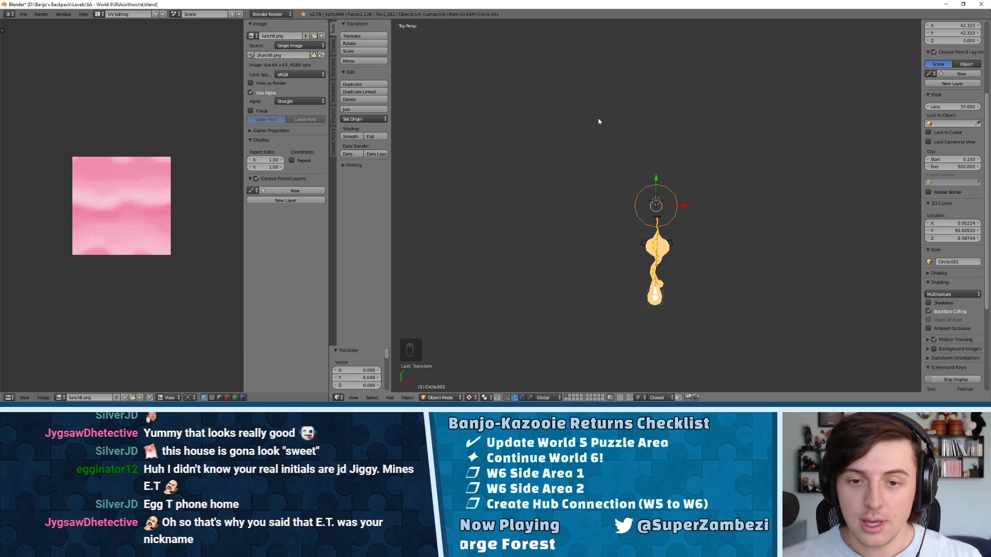
pyautogui.scroll(8, 696, 266)
pyautogui.moveTo(636, 225); pyautogui.dragTo(779, 110, button='middle')
pyautogui.moveTo(754, 157); pyautogui.dragTo(714, 178, button='middle')
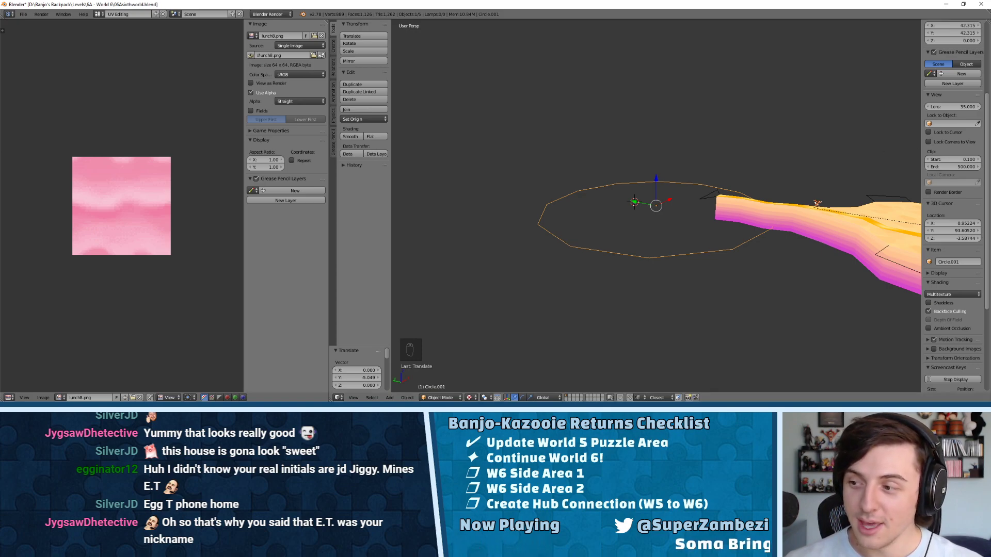
# - Bring the Windows Photo Viewer back over the scene, browse to the pink lollipop house reference, and enlarge the viewer window
pyautogui.moveTo(990, 78); pyautogui.dragTo(635, 89)
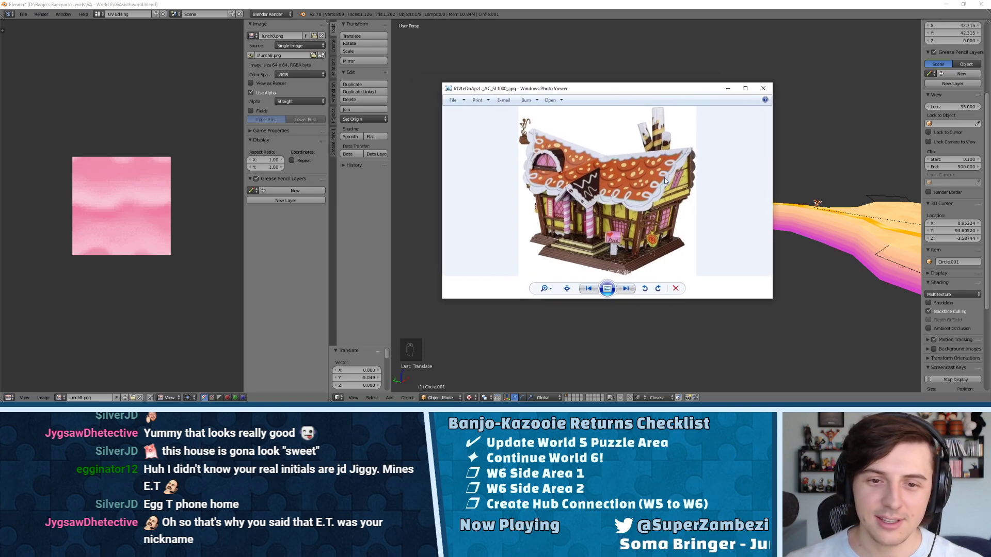
pyautogui.press('Right')
pyautogui.press('Left')
pyautogui.press('Left')
pyautogui.press('Left')
pyautogui.press('Left')
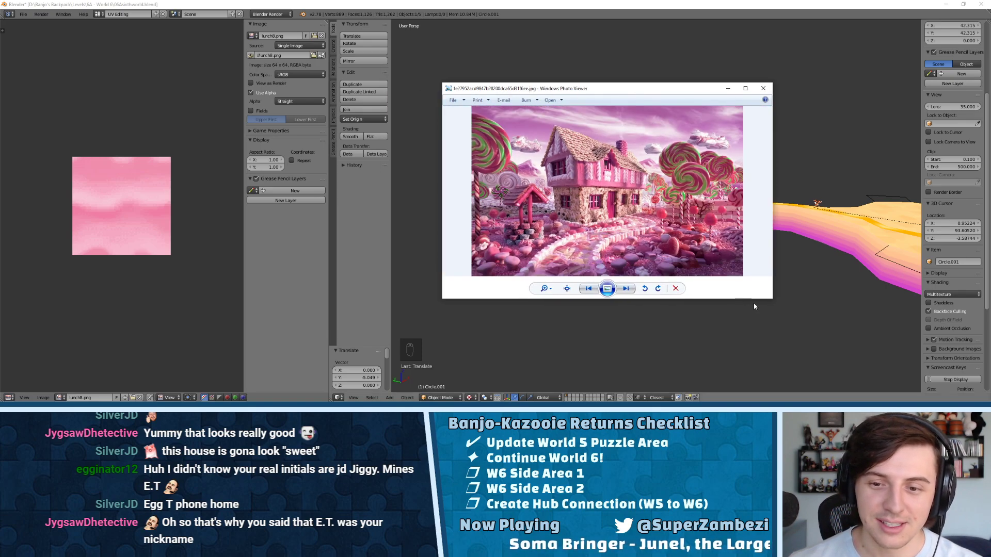
pyautogui.moveTo(771, 298); pyautogui.dragTo(861, 364)
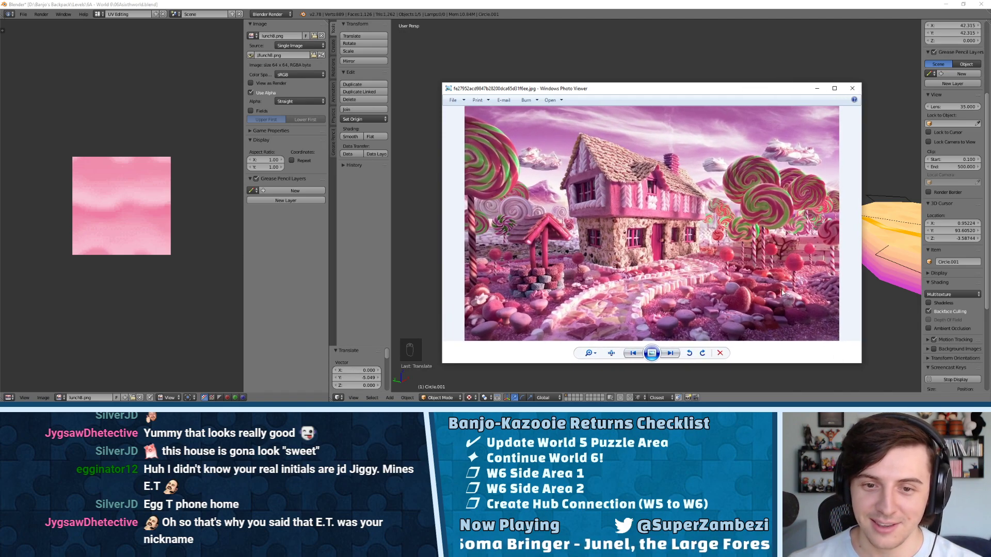
pyautogui.scroll(2, 661, 234)
pyautogui.scroll(-2, 660, 233)
# - Compare the cake-topped cottage, pink lollipop house and orange-roofed house references, and move the image viewer off the scene
pyautogui.press('Right')
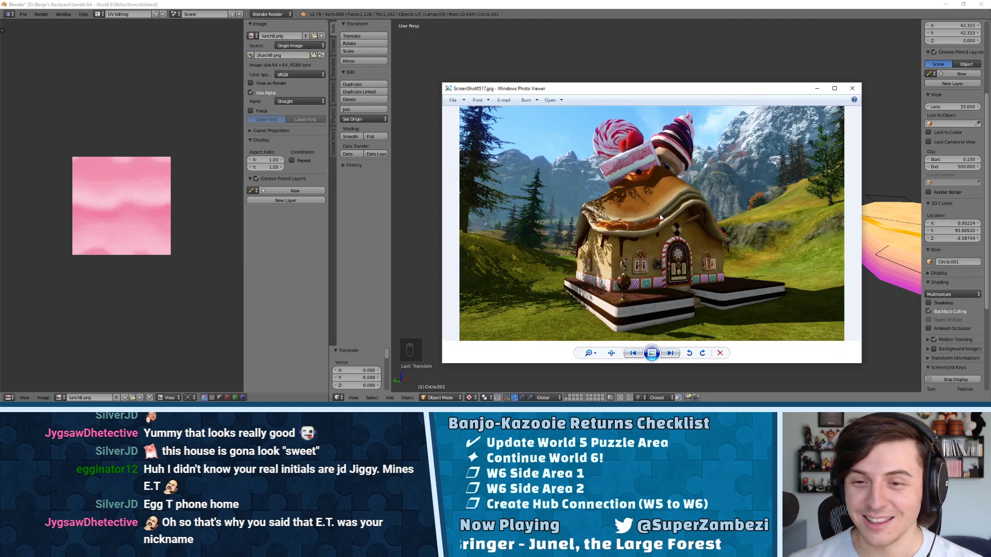
pyautogui.press('Right')
pyautogui.press('Right')
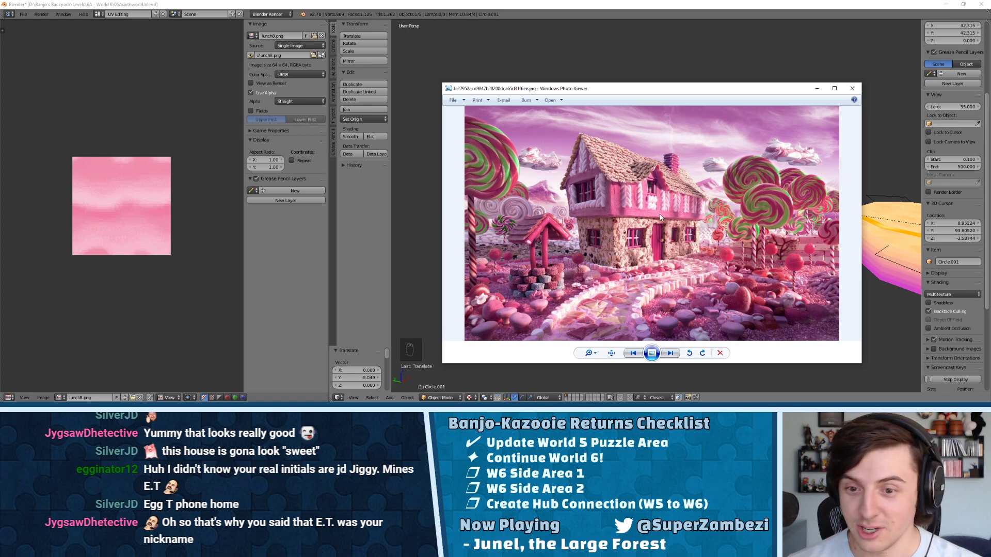
pyautogui.press('Right')
pyautogui.press('Right')
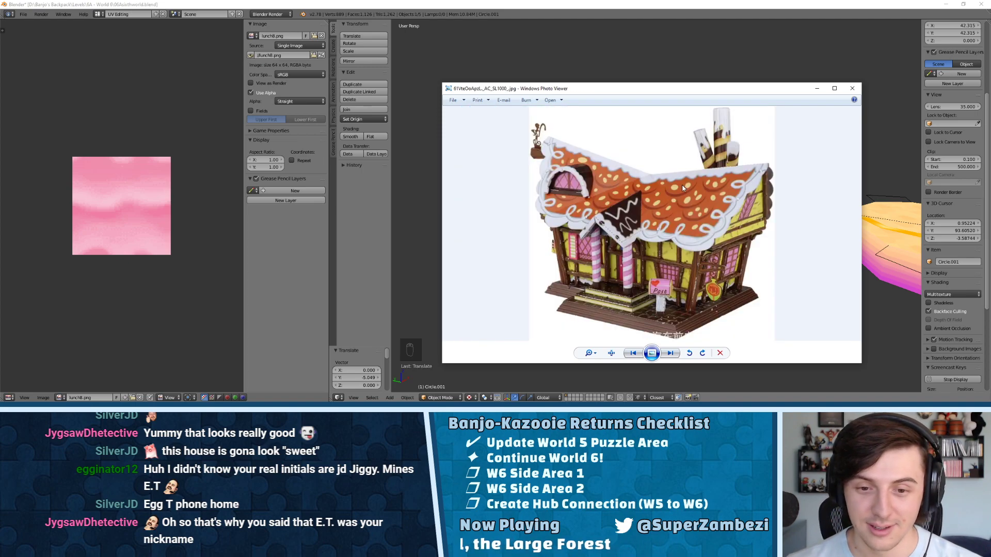
pyautogui.press('Right')
pyautogui.press('Right')
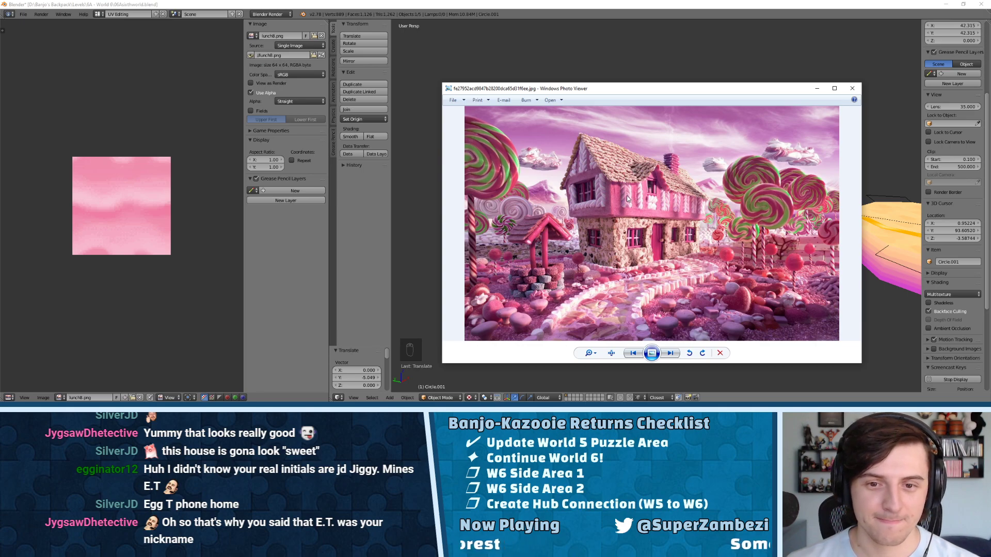
pyautogui.press('Right')
pyautogui.press('Right')
pyautogui.moveTo(691, 89); pyautogui.dragTo(990, 99)
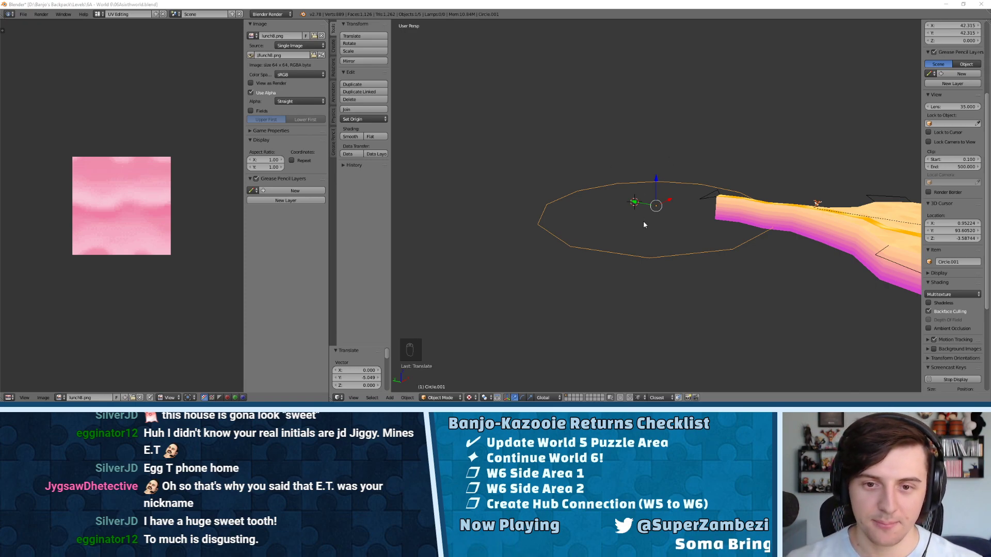
# - Shrink the circle to about 9.27 units across and move it about 15.78 units along Y away from the path
pyautogui.press('KP_Decimal')
pyautogui.press('KP_7')
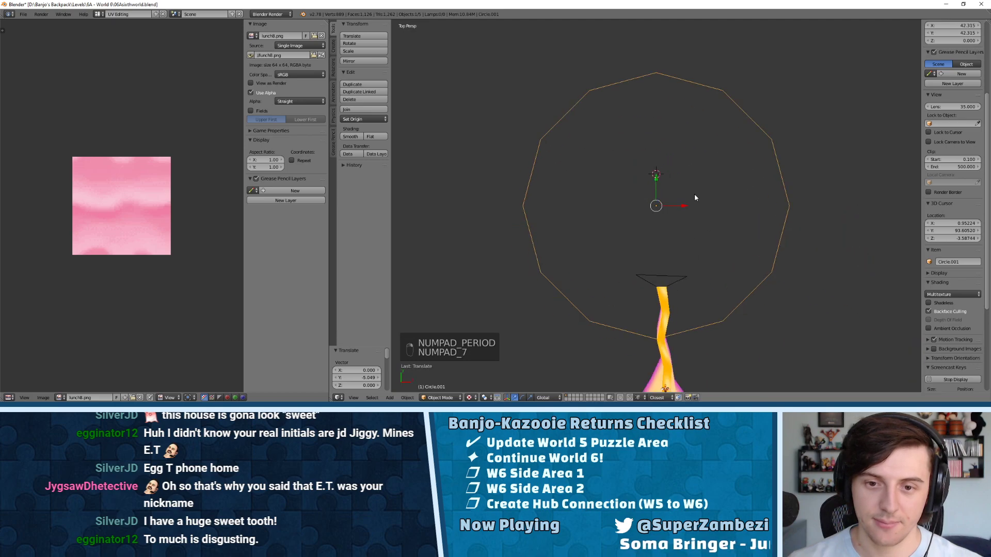
pyautogui.press('s')
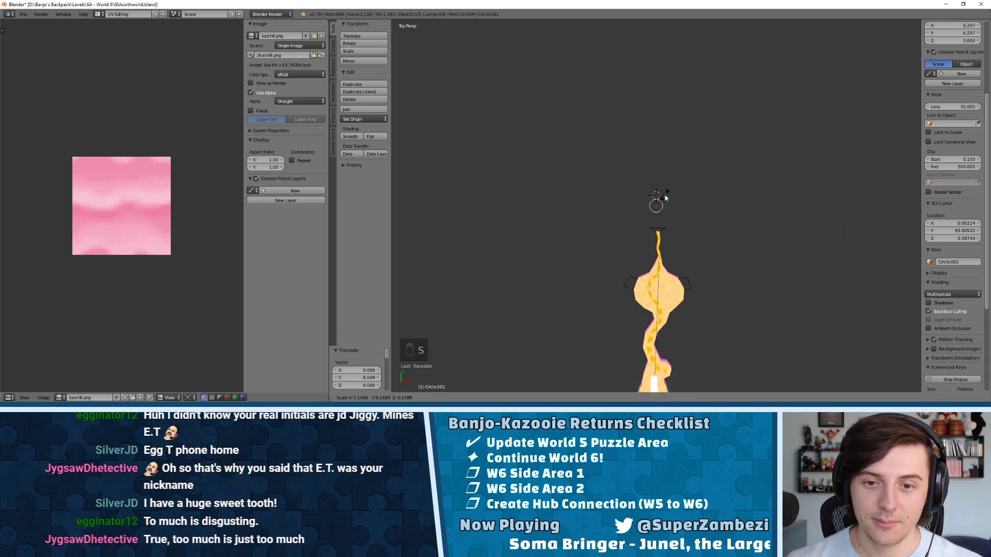
pyautogui.click(670, 193)
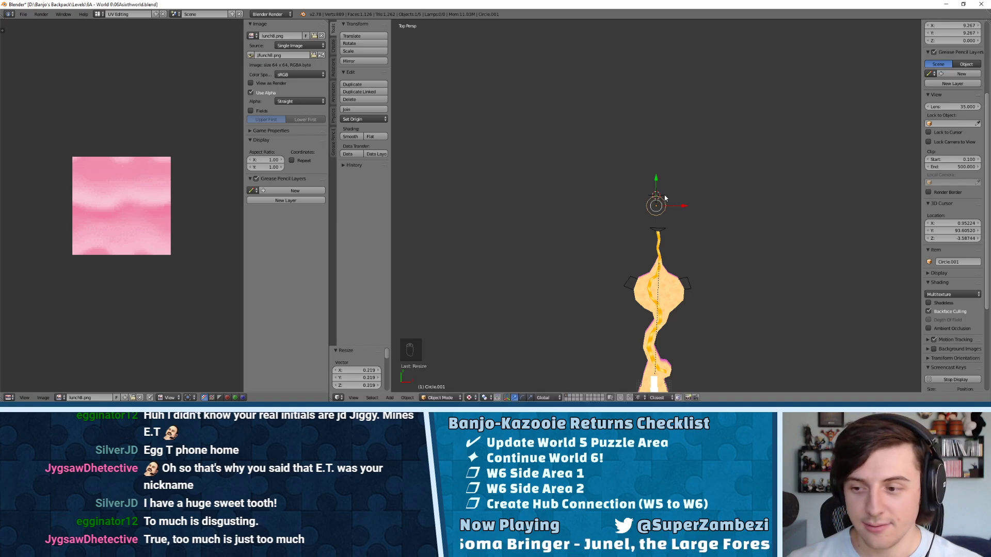
pyautogui.moveTo(661, 182); pyautogui.dragTo(657, 147)
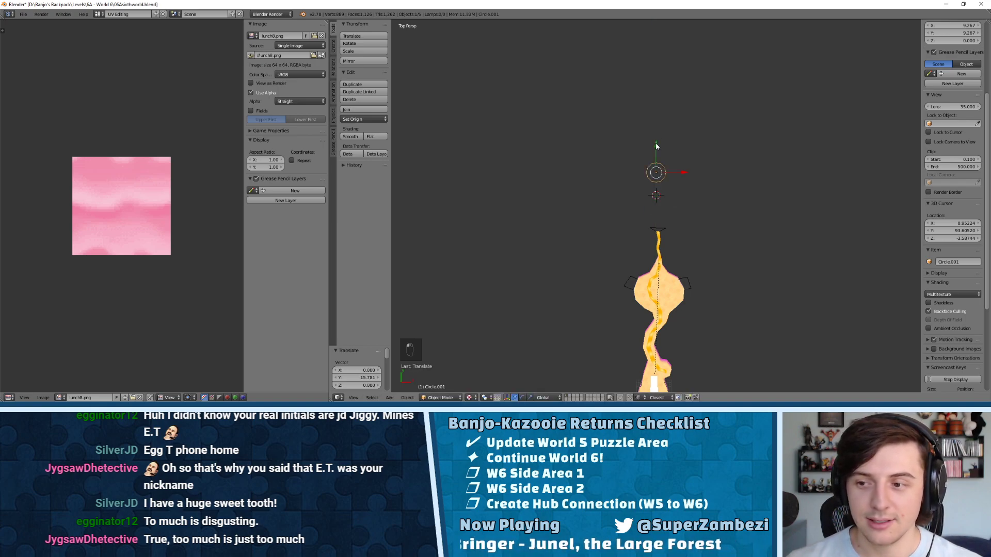
# - Examine the small circle's height and distance from the path's end from the side and from above
pyautogui.moveTo(669, 158); pyautogui.dragTo(712, 153, button='middle')
pyautogui.moveTo(689, 210); pyautogui.dragTo(636, 172, button='middle')
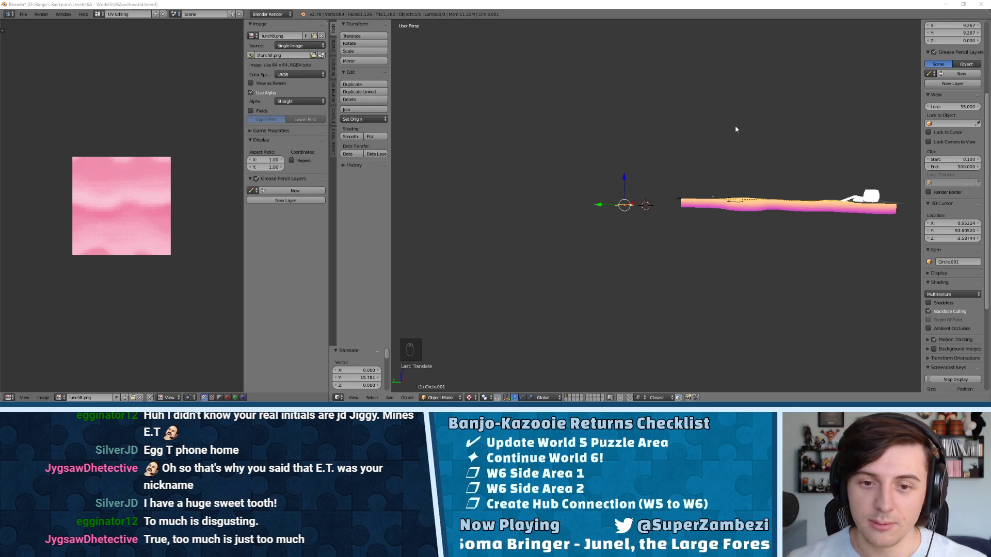
pyautogui.moveTo(737, 128); pyautogui.dragTo(661, 215, button='middle')
pyautogui.press('g')
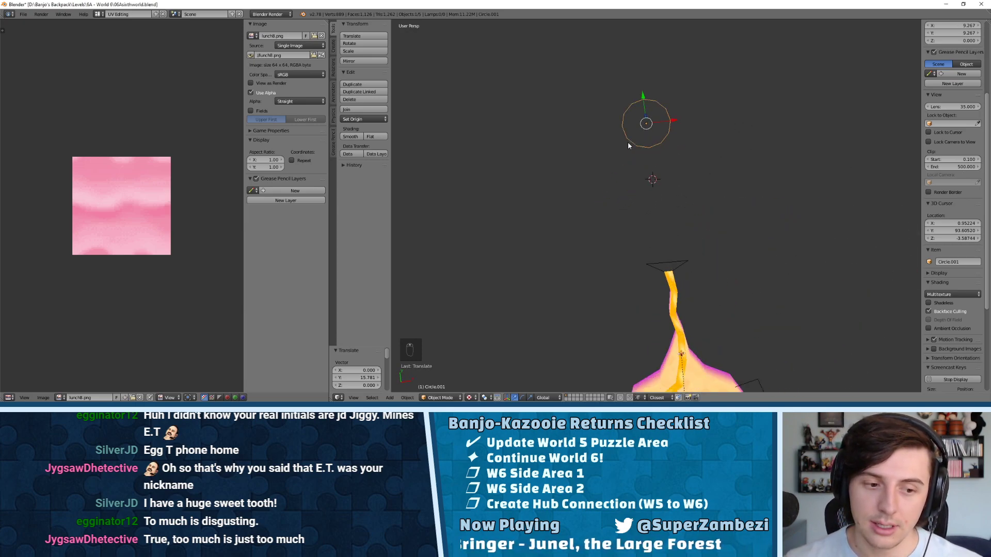
pyautogui.rightClick(623, 135)
pyautogui.keyDown('shift'); pyautogui.moveTo(614, 137); pyautogui.dragTo(673, 215, button='middle'); pyautogui.keyUp('shift')
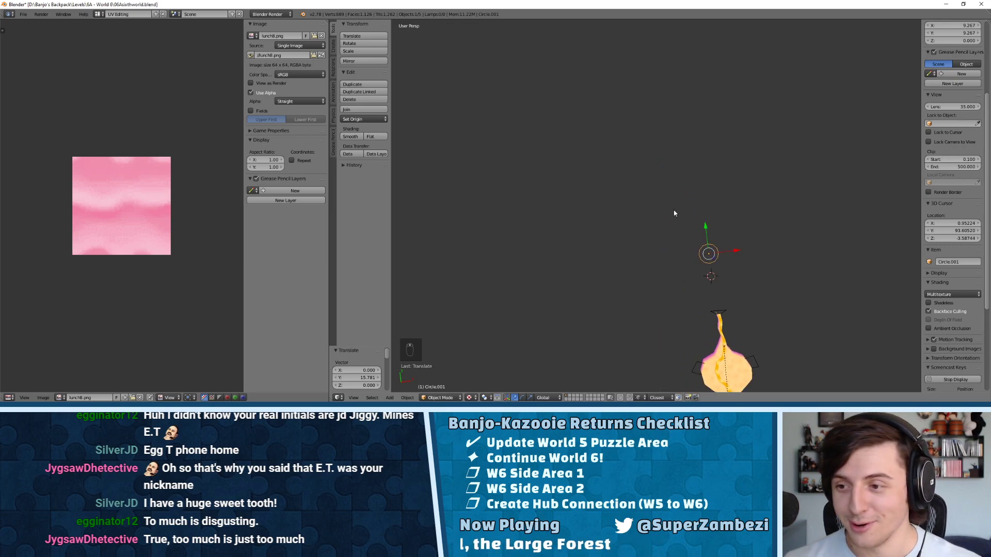
pyautogui.press('KP_Decimal')
pyautogui.press('KP_7')
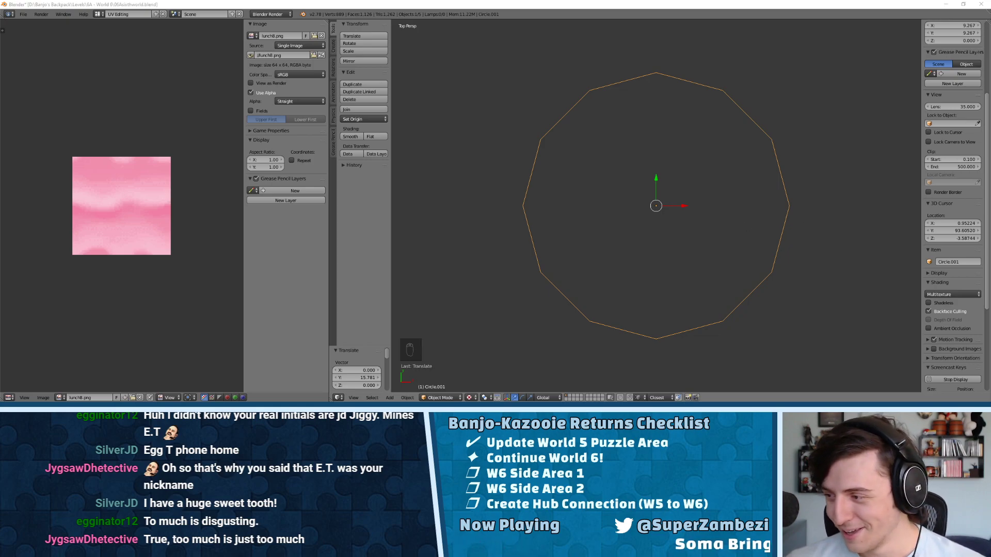
pyautogui.scroll(-10, 744, 223)
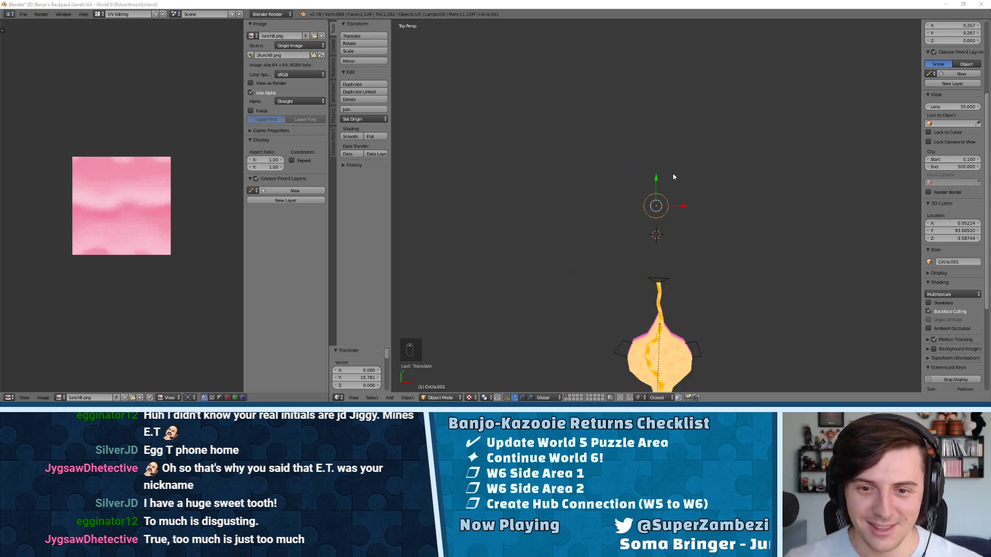
# - Open the path mesh in Edit Mode and move the outer corner vertex of its flared far end about 0.265 units along Y
pyautogui.moveTo(645, 273); pyautogui.dragTo(661, 240, button='middle')
pyautogui.rightClick(674, 243)
pyautogui.press('Tab')
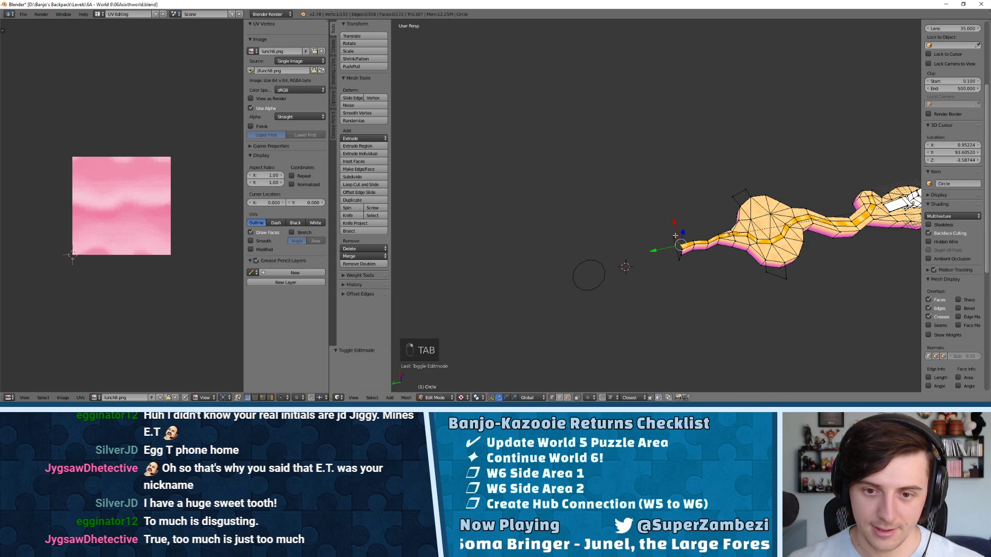
pyautogui.press('KP_Decimal')
pyautogui.press('KP_7')
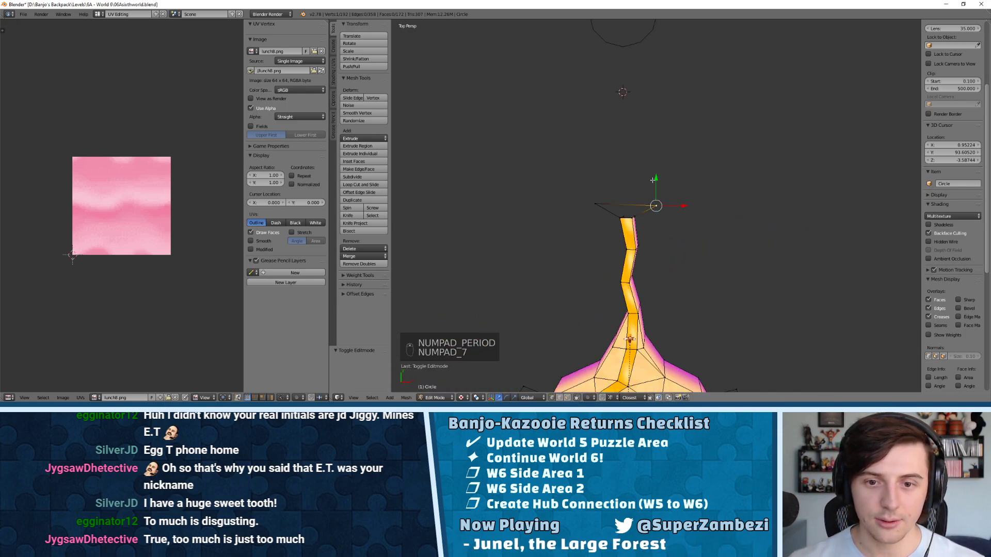
pyautogui.moveTo(654, 179); pyautogui.dragTo(621, 201)
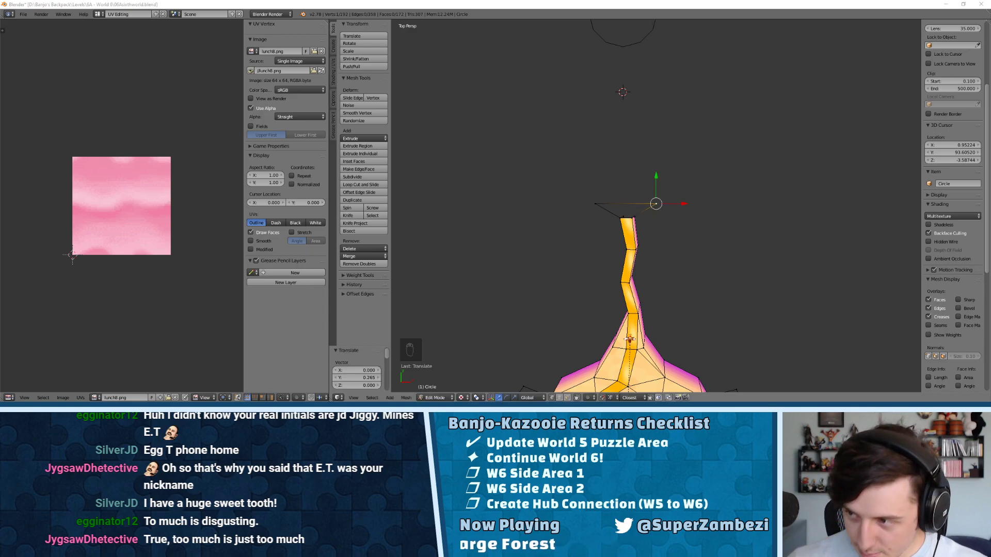
# - Tile the orange-roofed house reference beside Blender, with the image viewer narrowed and Blender filling the remaining width
pyautogui.hotkey('alt', 'Tab')
pyautogui.press('super+Left')
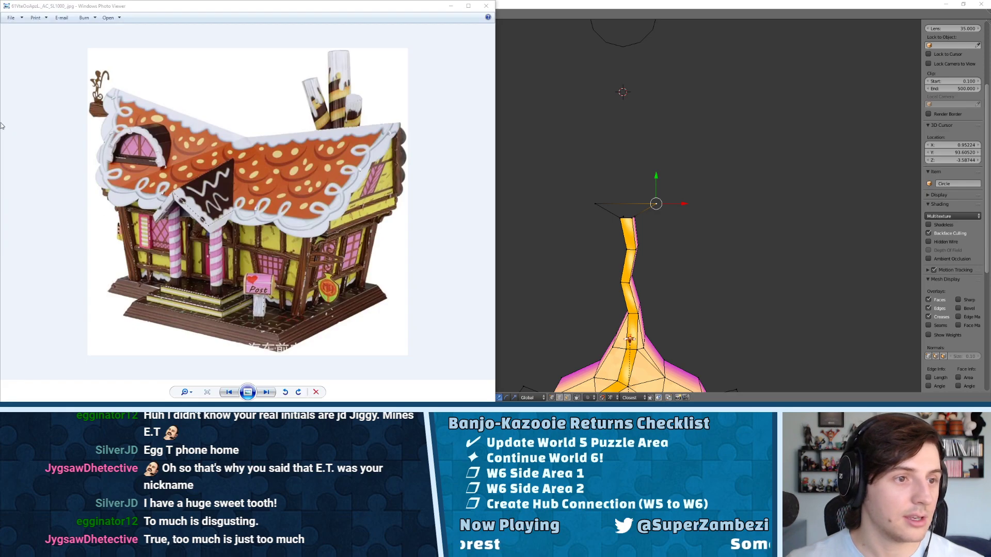
pyautogui.press('Return')
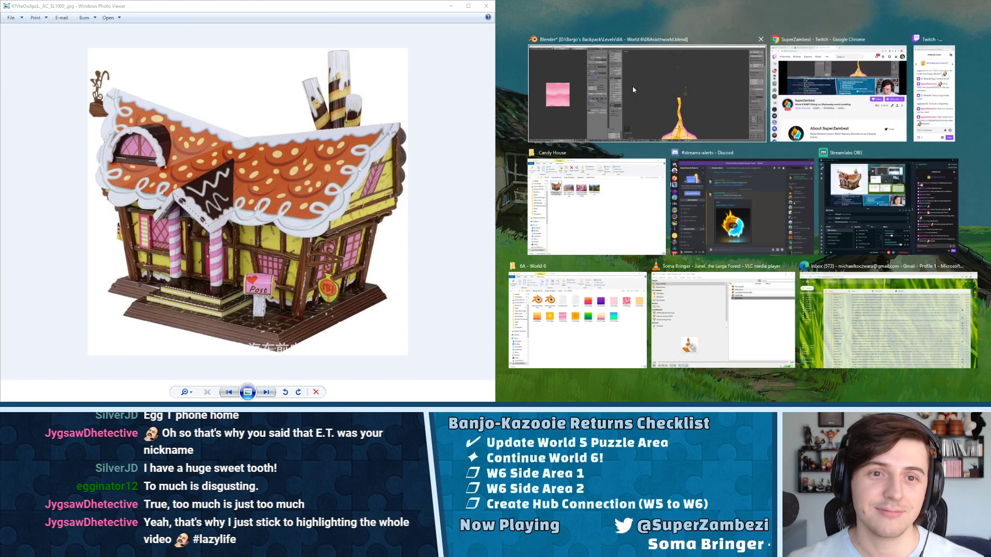
pyautogui.click(633, 87)
pyautogui.click(496, 170)
pyautogui.moveTo(495, 170); pyautogui.dragTo(330, 168)
pyautogui.click(186, 162)
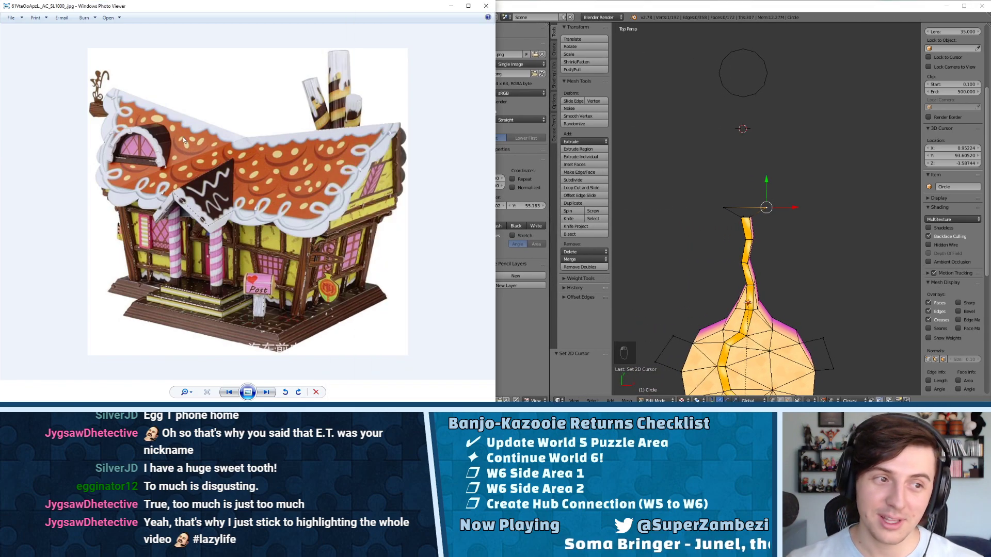
pyautogui.press('super+Left')
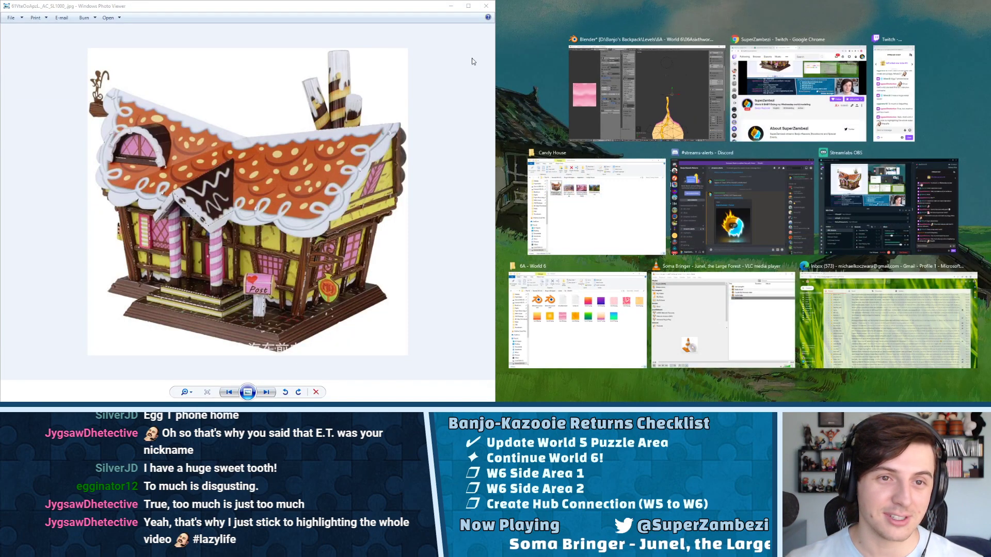
pyautogui.click(580, 93)
pyautogui.moveTo(496, 118); pyautogui.dragTo(227, 130)
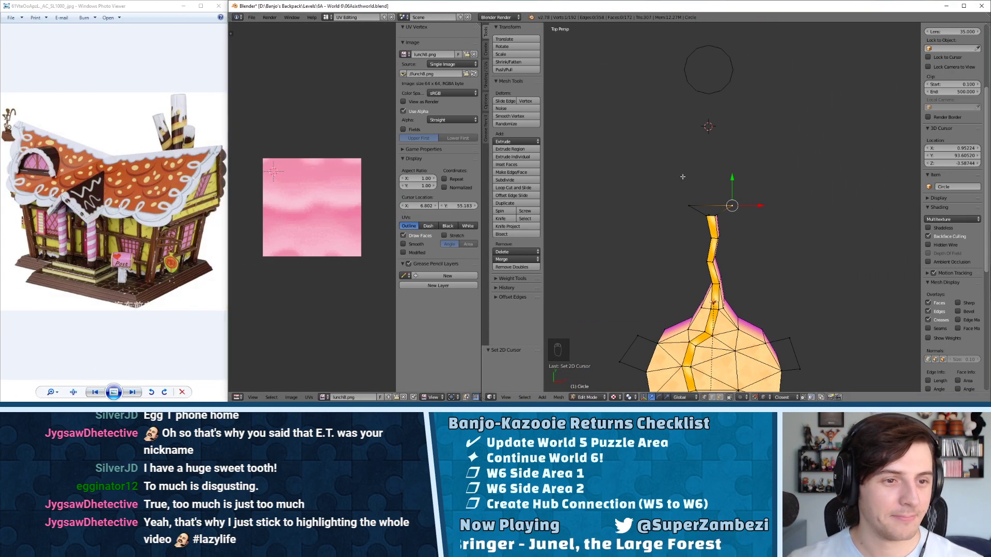
pyautogui.scroll(2, 741, 220)
pyautogui.keyDown('shift'); pyautogui.moveTo(680, 144); pyautogui.dragTo(731, 176, button='middle'); pyautogui.keyUp('shift')
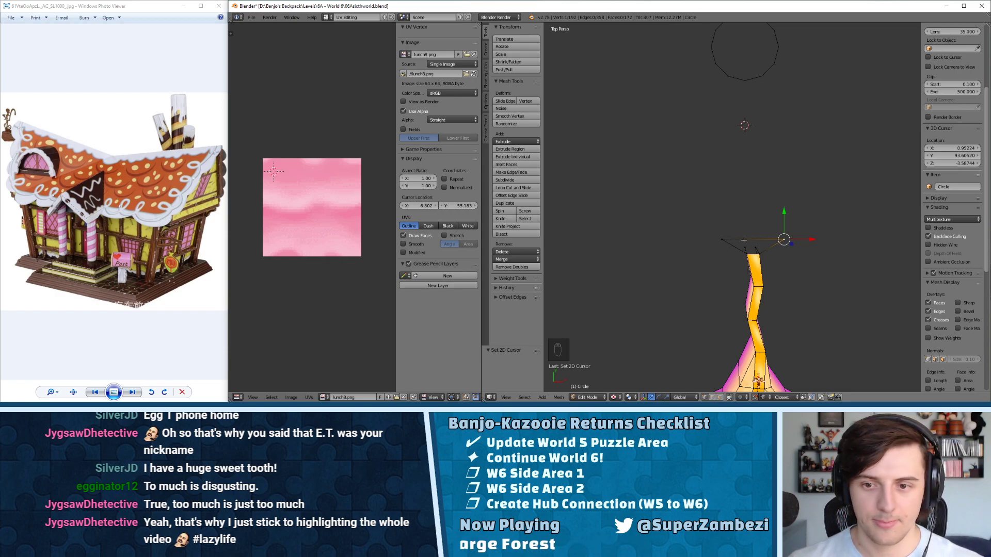
# - Leave Edit Mode and move the Banjo model about 16.19 units along Y and -0.568 along X onto the path's flared far end
pyautogui.press('Tab')
pyautogui.rightClick(758, 381)
pyautogui.moveTo(761, 358); pyautogui.dragTo(750, 215)
pyautogui.press('g')
pyautogui.press('x')
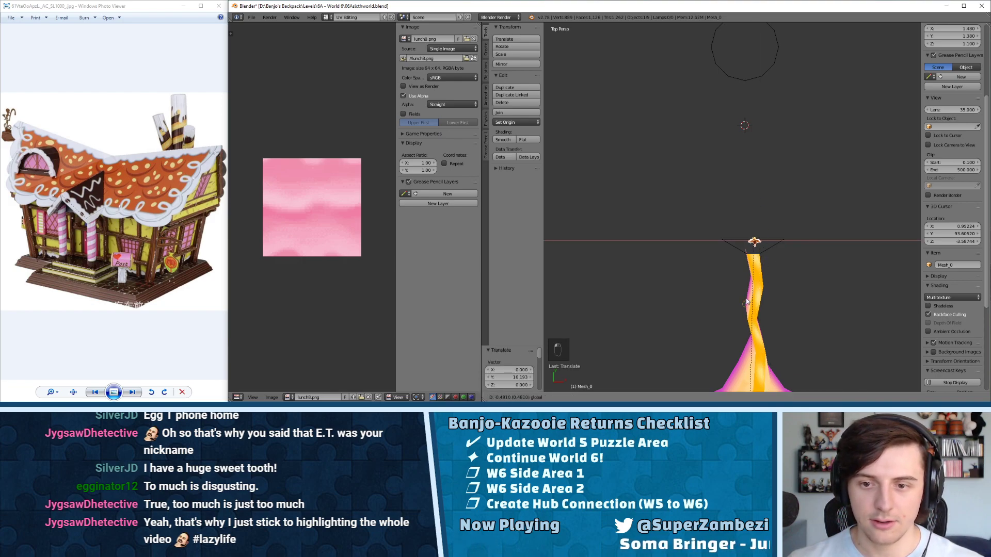
pyautogui.click(743, 262)
pyautogui.moveTo(744, 262)
pyautogui.mouseDown(button='middle')
pyautogui.moveTo(745, 243)
pyautogui.moveTo(748, 260)
pyautogui.mouseUp(button='middle')
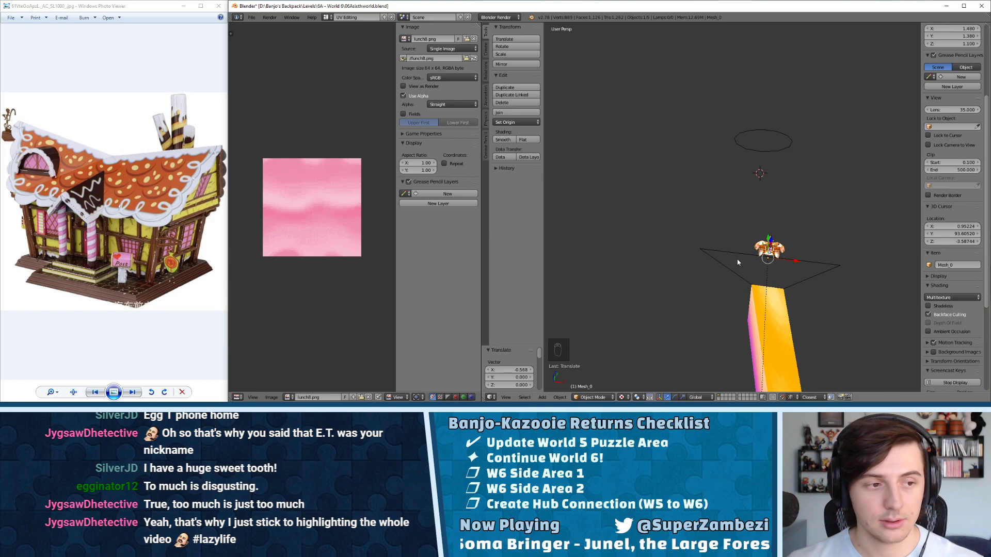
pyautogui.press('KP_Decimal')
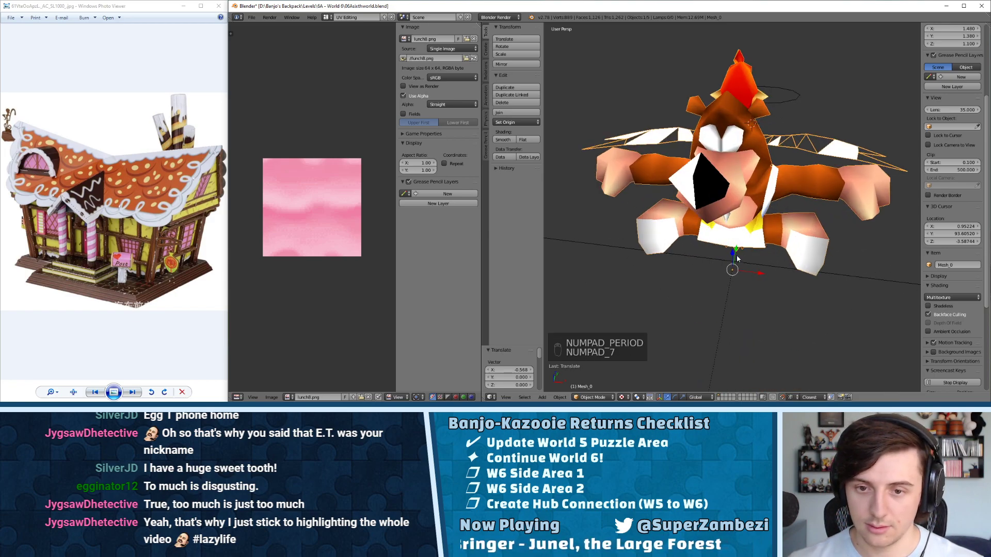
pyautogui.press('KP_7')
pyautogui.scroll(-3, 790, 240)
pyautogui.scroll(-5, 775, 236)
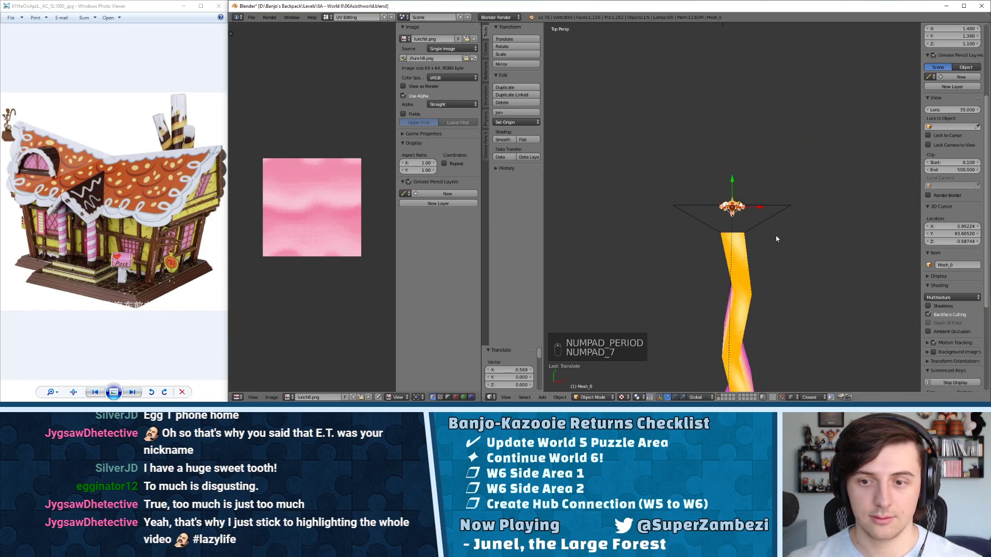
pyautogui.press('Tab')
pyautogui.press('Tab')
pyautogui.hotkey('ctrl', 'Tab')
pyautogui.hotkey('ctrl', 'Tab')
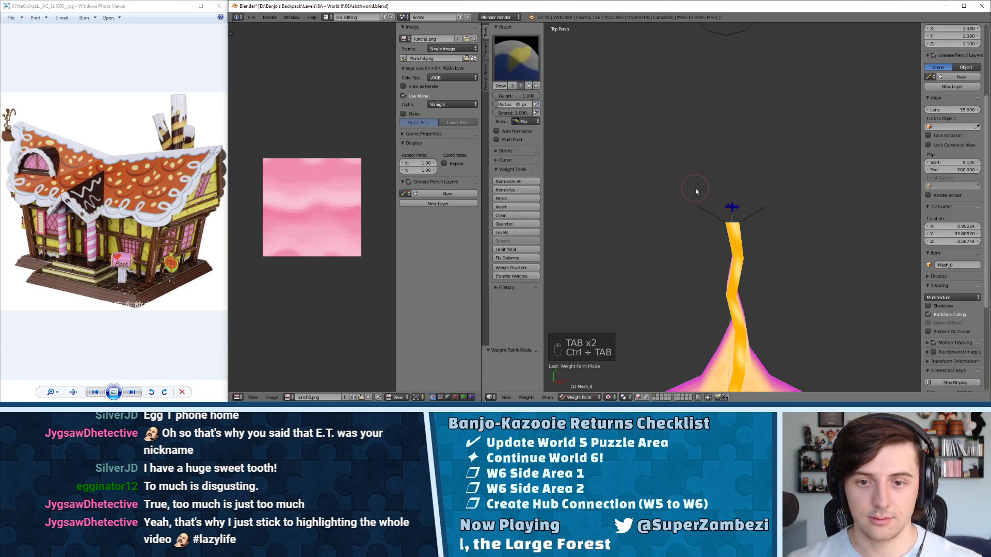
pyautogui.press('Tab')
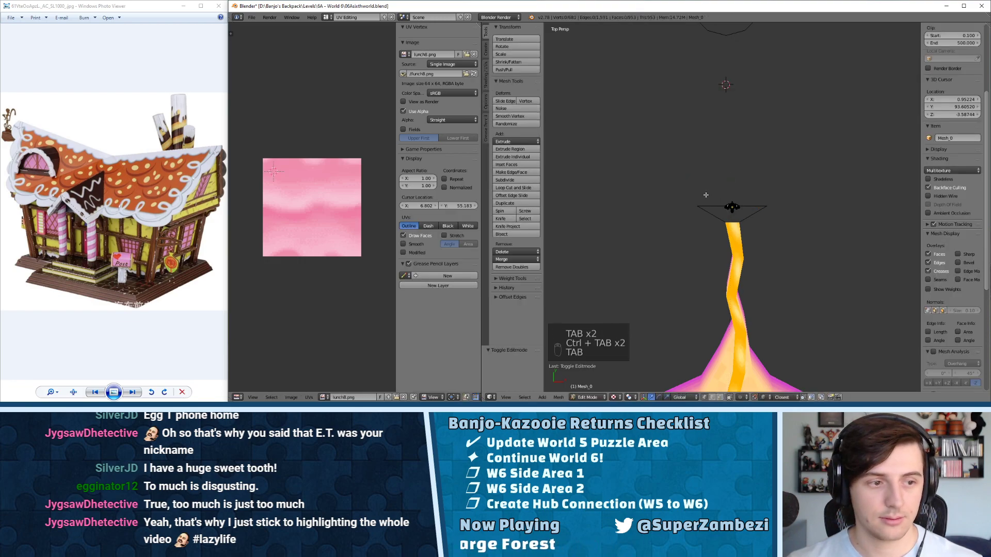
pyautogui.hotkey('ctrl', 'Tab')
pyautogui.click(710, 194)
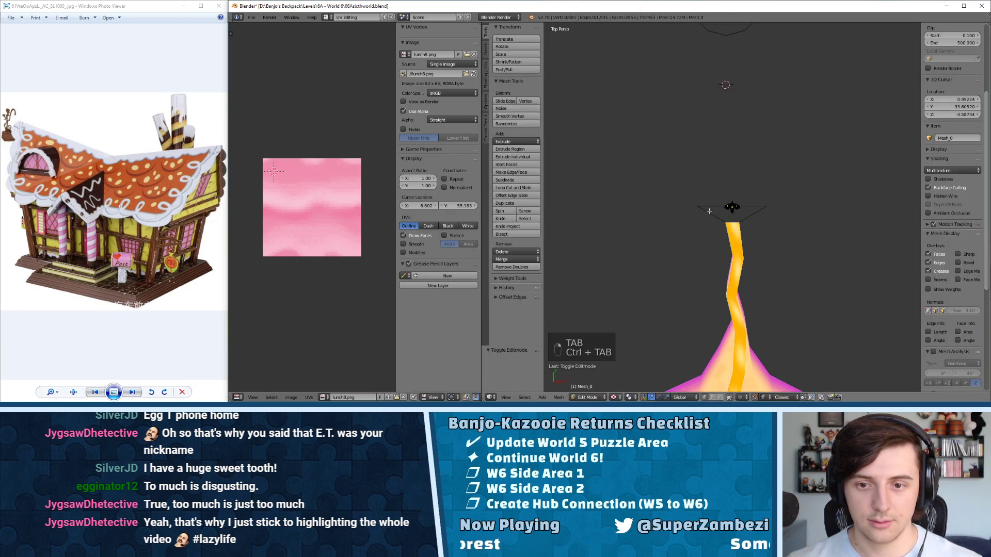
# - Open the path mesh in Edit Mode and scale the two outer corner vertices of its flared far end to 0.85
pyautogui.press('Tab')
pyautogui.rightClick(711, 211)
pyautogui.press('Tab')
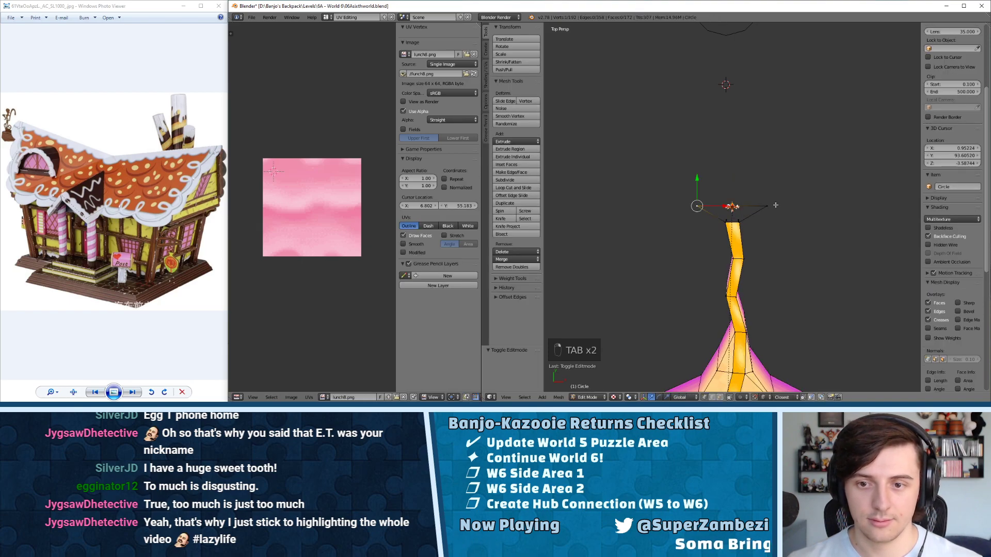
pyautogui.press('s')
pyautogui.click(767, 194)
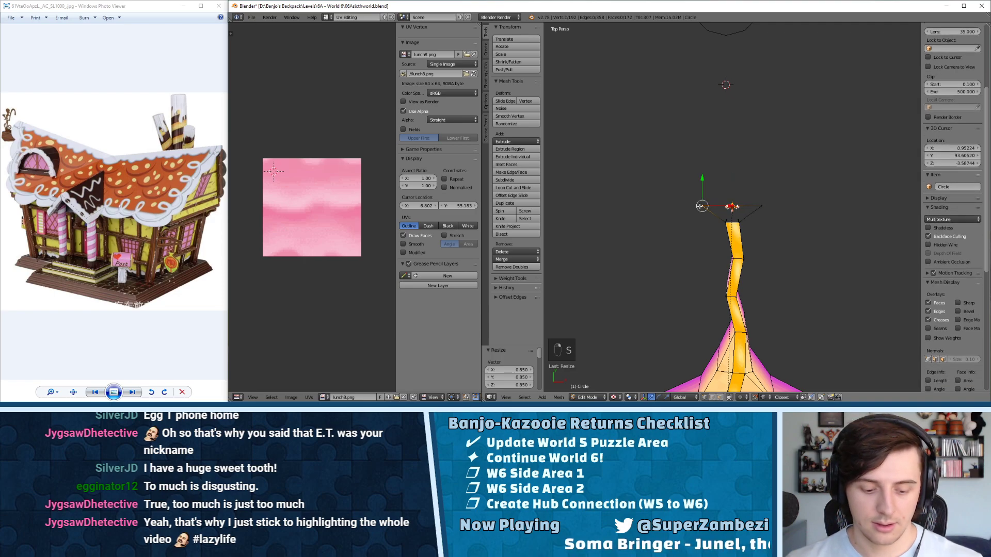
pyautogui.press('e')
pyautogui.press('x')
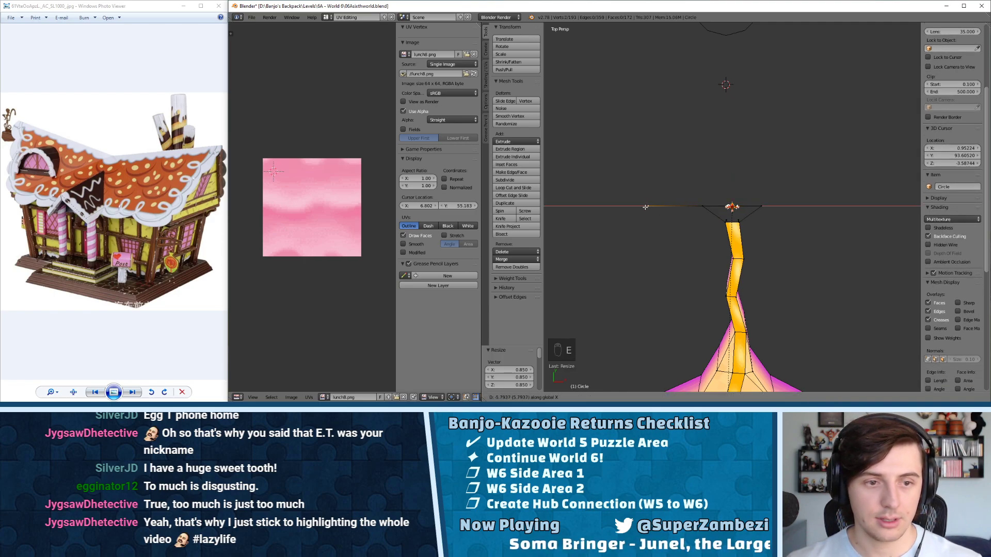
pyautogui.rightClick(641, 208)
pyautogui.hotkey('ctrl', 'z')
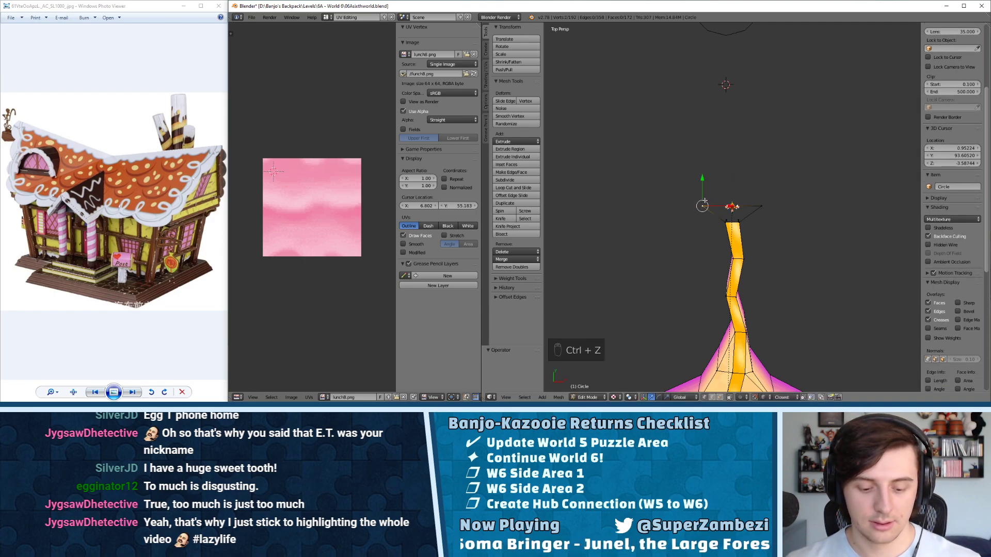
# - Extrude the outer edge between the flared end's two corners a short distance along Y, away from the path
pyautogui.keyDown('shift'); pyautogui.rightClick(757, 208); pyautogui.keyUp('shift')
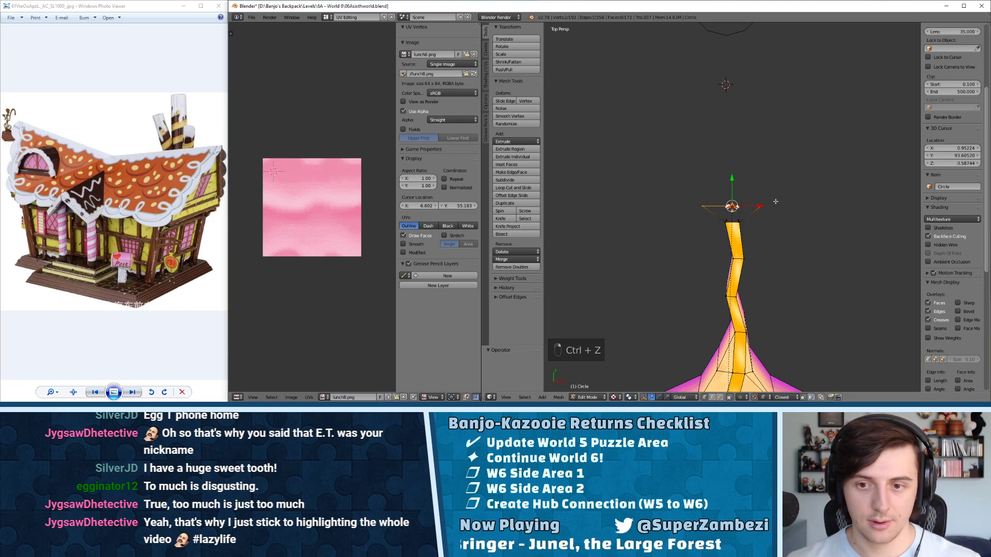
pyautogui.press('e')
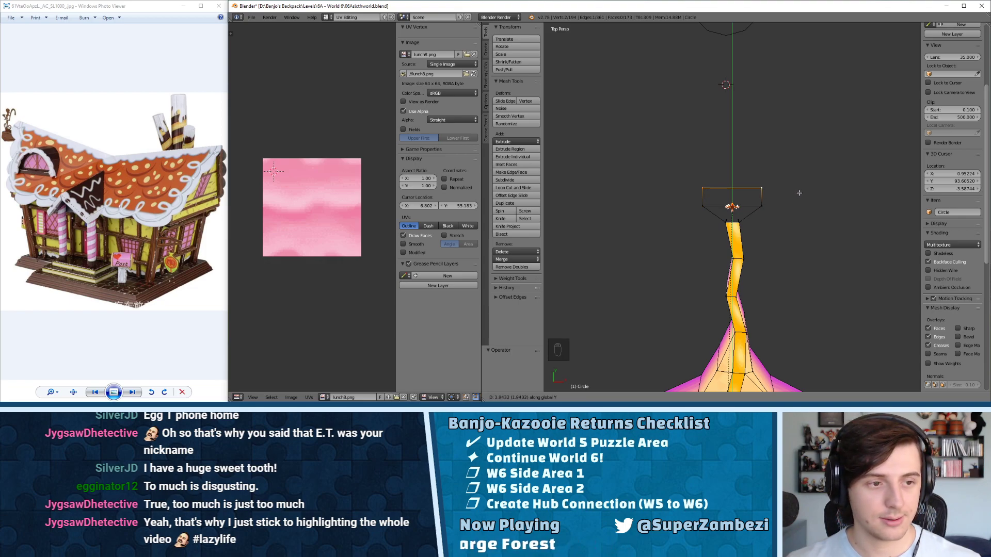
pyautogui.click(808, 198)
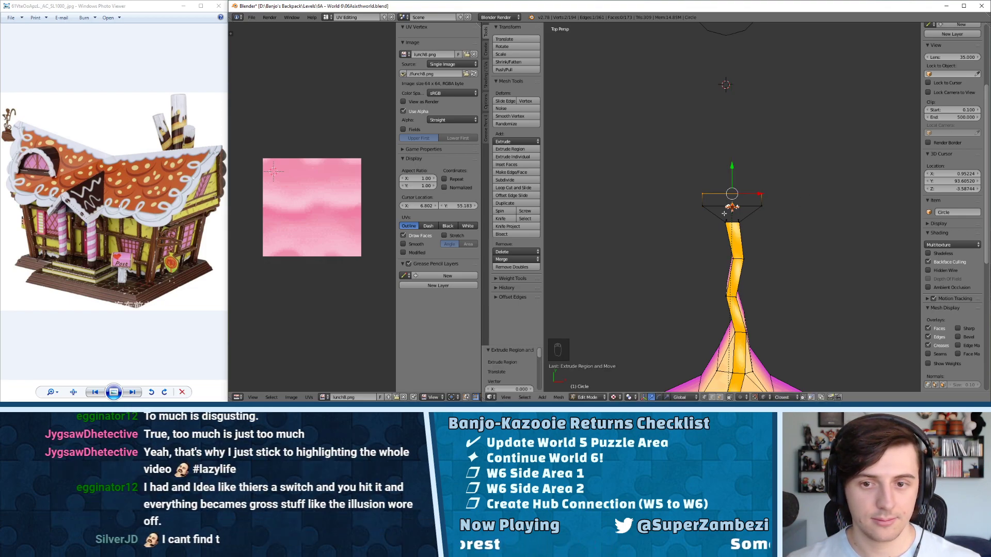
# - Extrude the new edge's corner vertex on the negative X side by -7 units along X
pyautogui.rightClick(702, 194)
pyautogui.press('e')
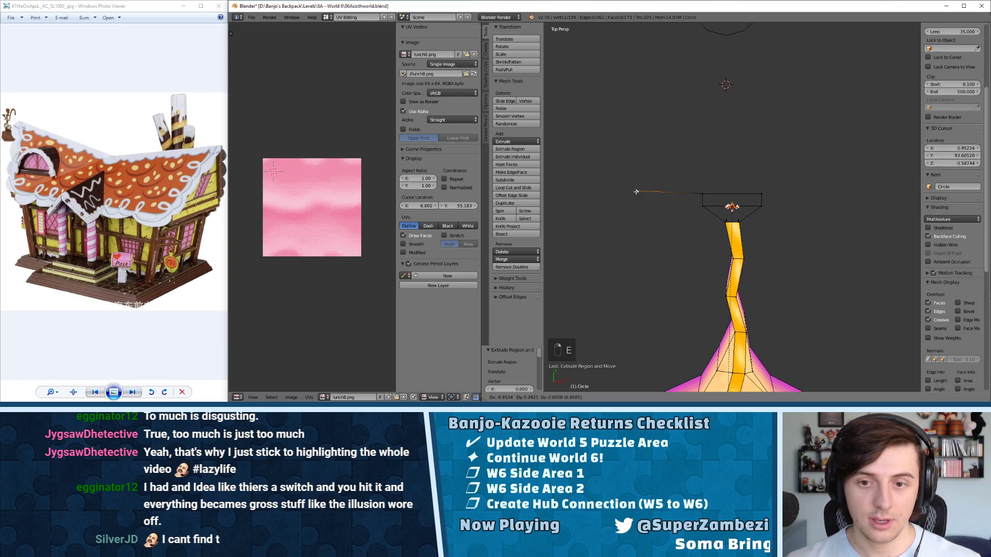
pyautogui.press('x')
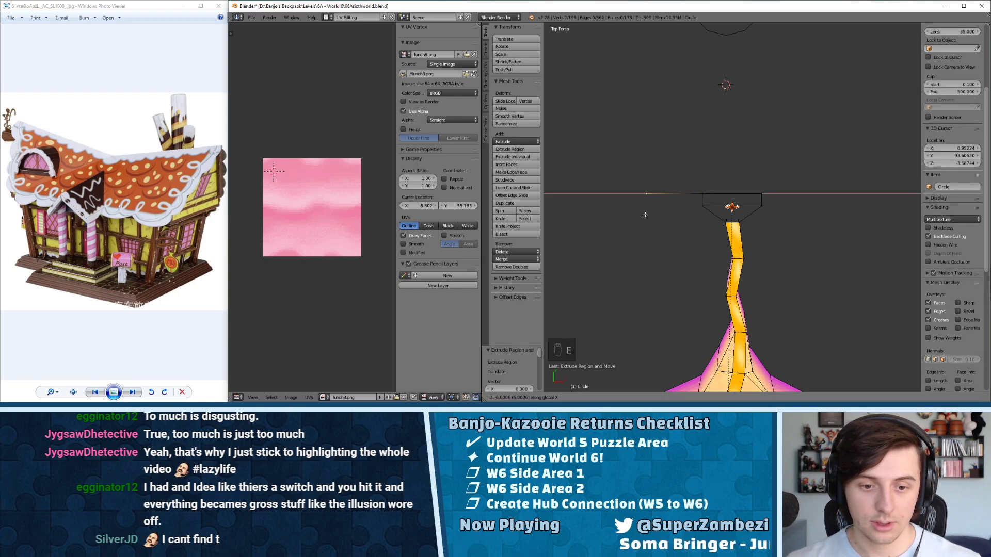
pyautogui.write('6')
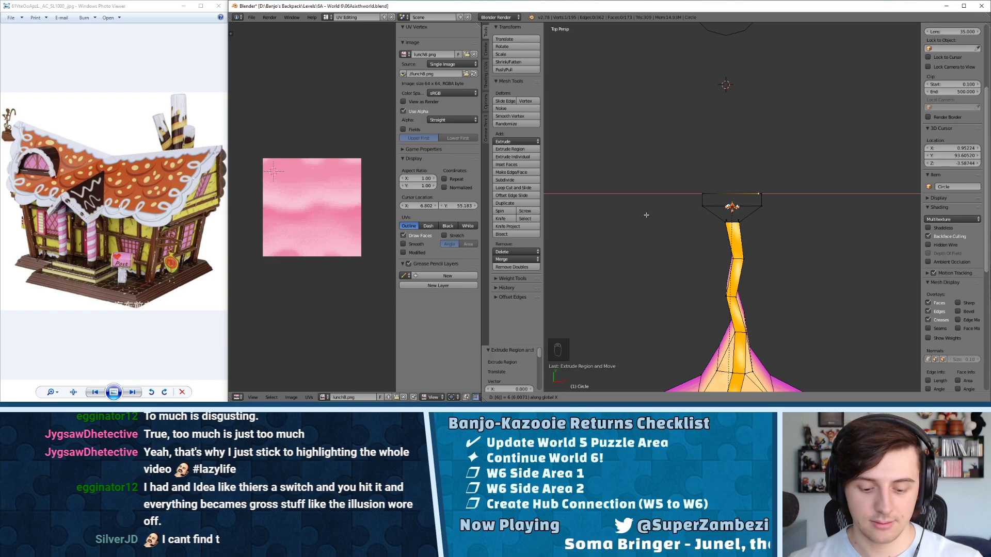
pyautogui.press('BackSpace')
pyautogui.write('0')
pyautogui.press('BackSpace')
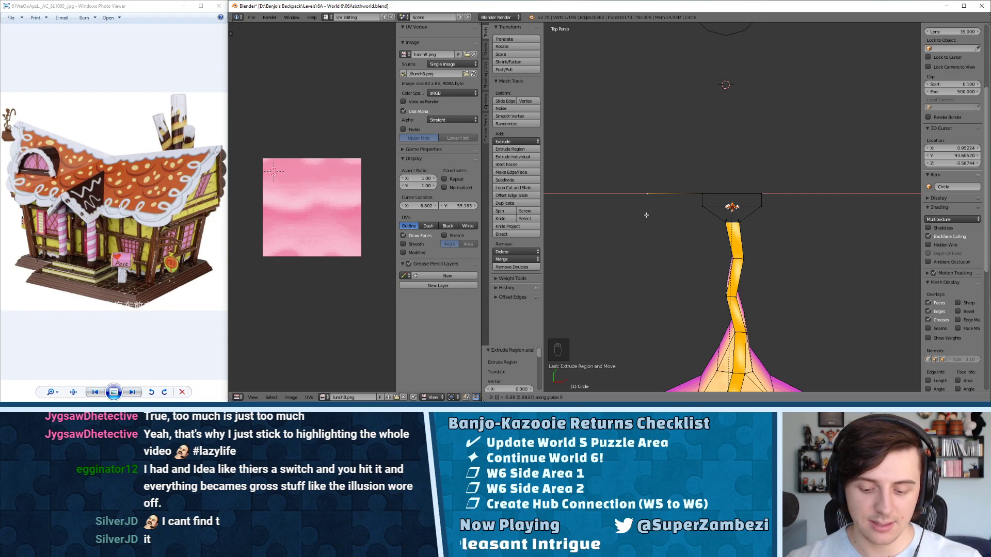
pyautogui.press('Return')
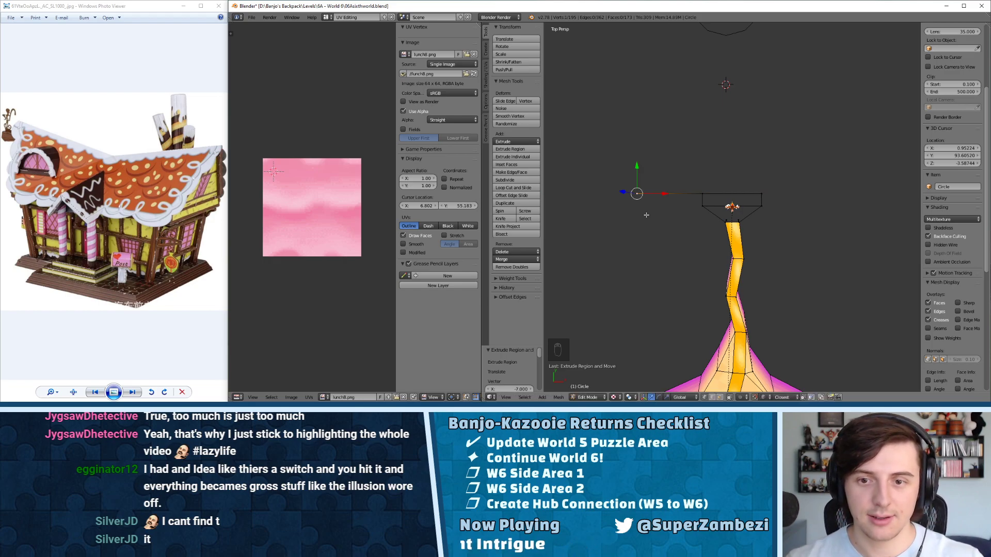
# - Extrude the opposite corner vertex of the new edge 7 units along X
pyautogui.rightClick(763, 194)
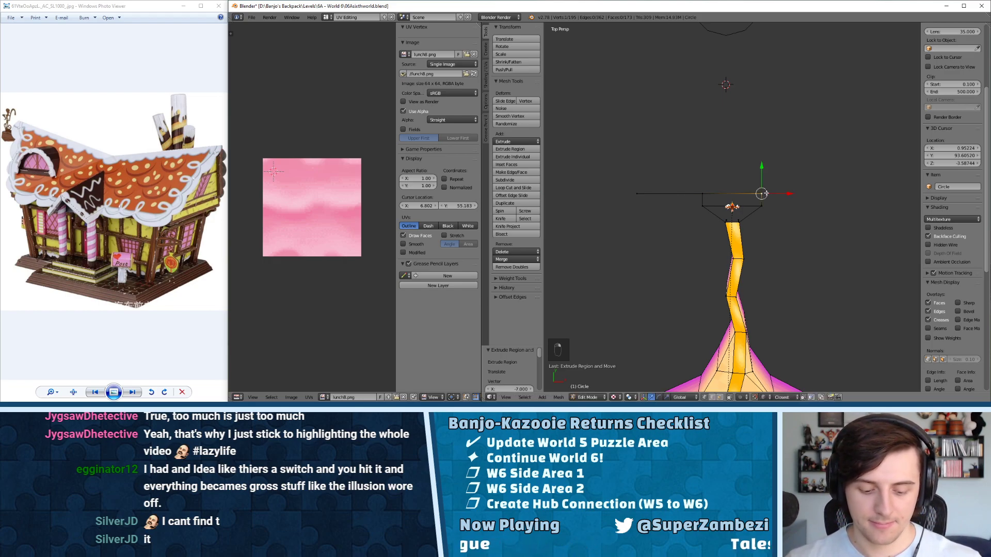
pyautogui.press('e')
pyautogui.press('x')
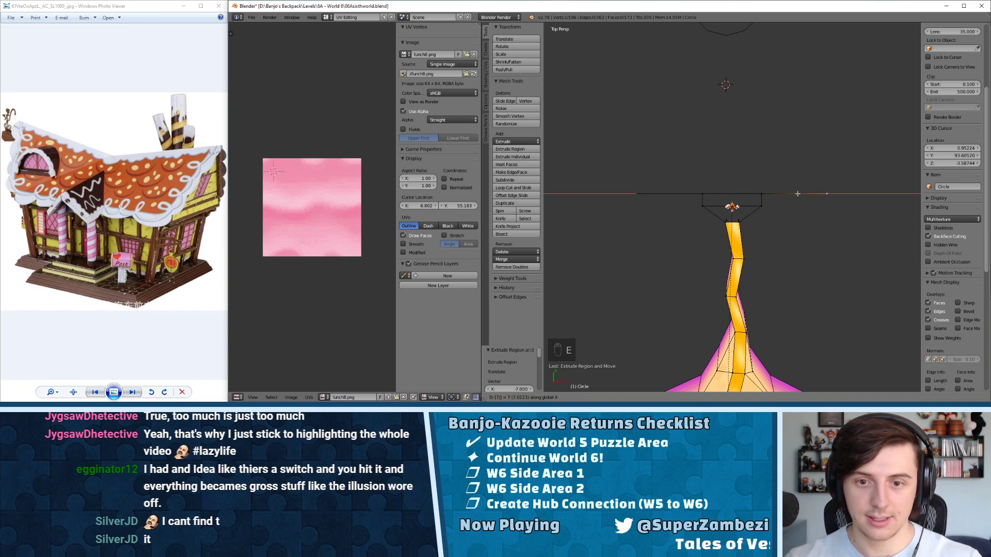
pyautogui.press('Return')
# - Connect each extruded side tip to the nearest original corner of the flared end with an edge, and clear the selection
pyautogui.rightClick(655, 199)
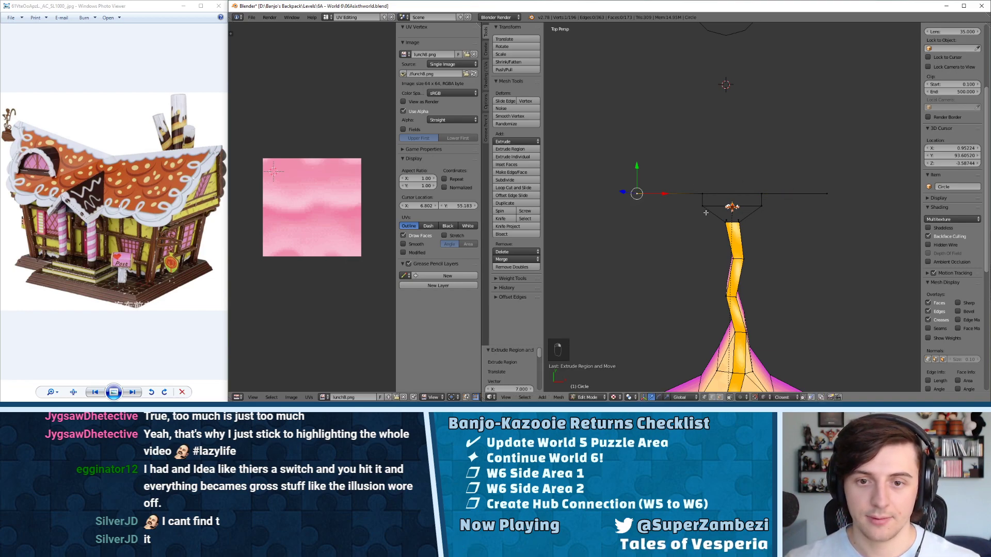
pyautogui.press('f')
pyautogui.press('f')
pyautogui.press('a')
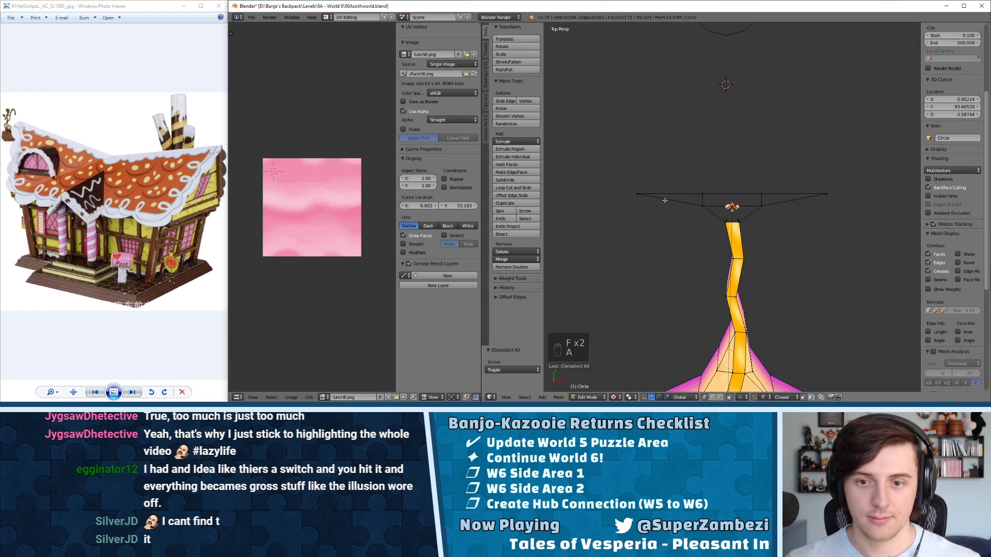
pyautogui.rightClick(701, 205)
pyautogui.moveTo(702, 178); pyautogui.dragTo(761, 183)
pyautogui.rightClick(762, 205)
pyautogui.press('a')
# - Examine the widened far end in relation to the small circle, the winding path and the white building at its start
pyautogui.moveTo(751, 221); pyautogui.dragTo(639, 222, button='middle')
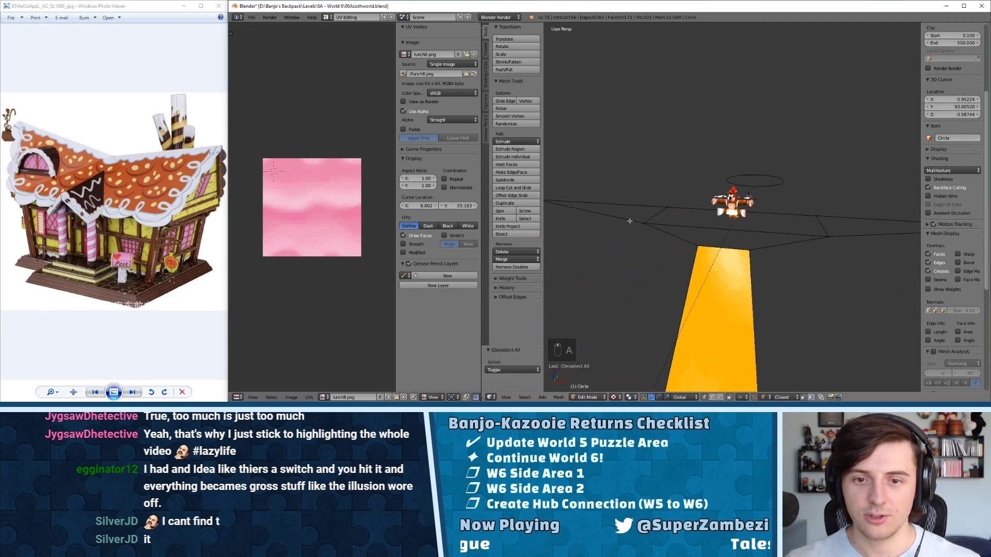
pyautogui.moveTo(581, 196); pyautogui.dragTo(695, 205, button='middle')
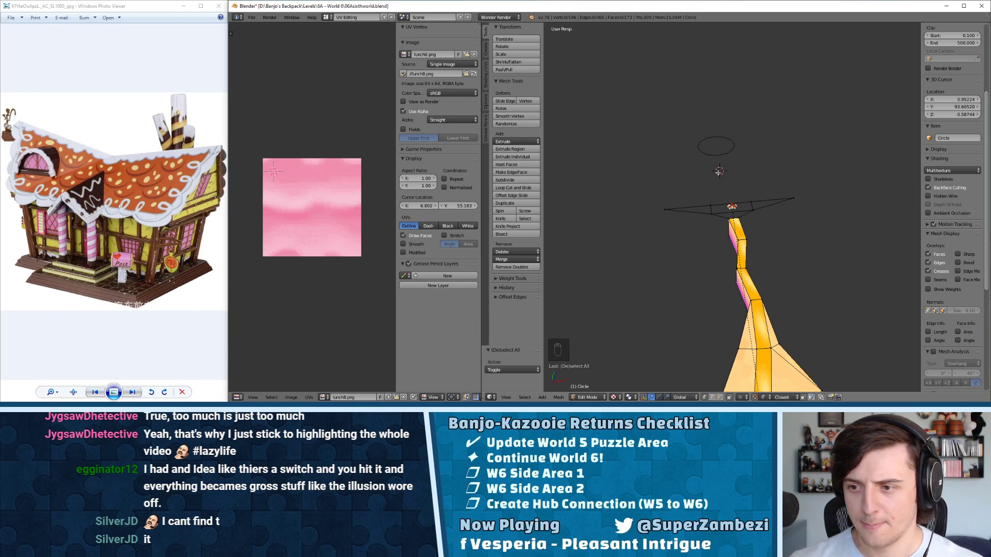
pyautogui.moveTo(745, 213); pyautogui.dragTo(820, 278, button='middle')
pyautogui.moveTo(640, 196); pyautogui.dragTo(718, 113, button='middle')
pyautogui.scroll(4, 718, 113)
pyautogui.scroll(-10, 718, 112)
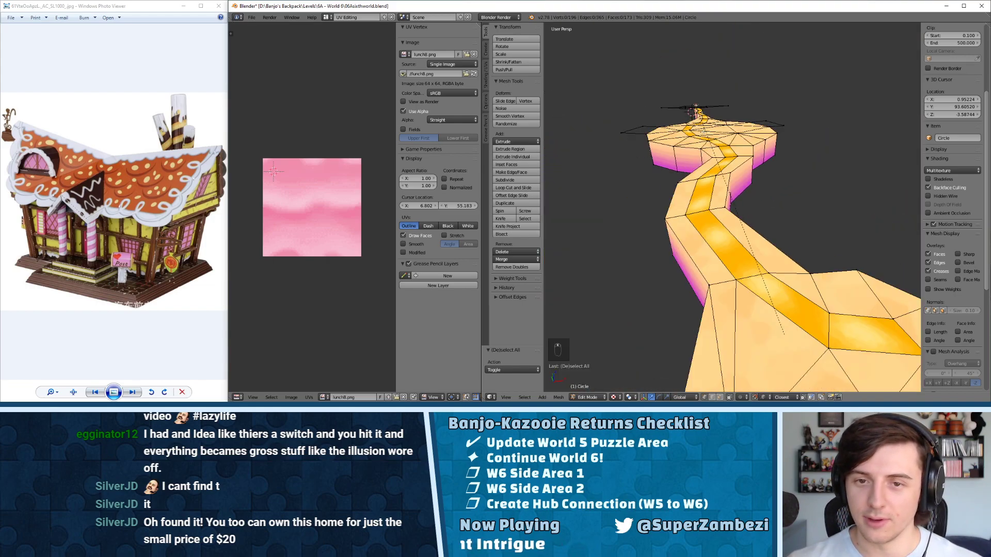
pyautogui.scroll(8, 706, 168)
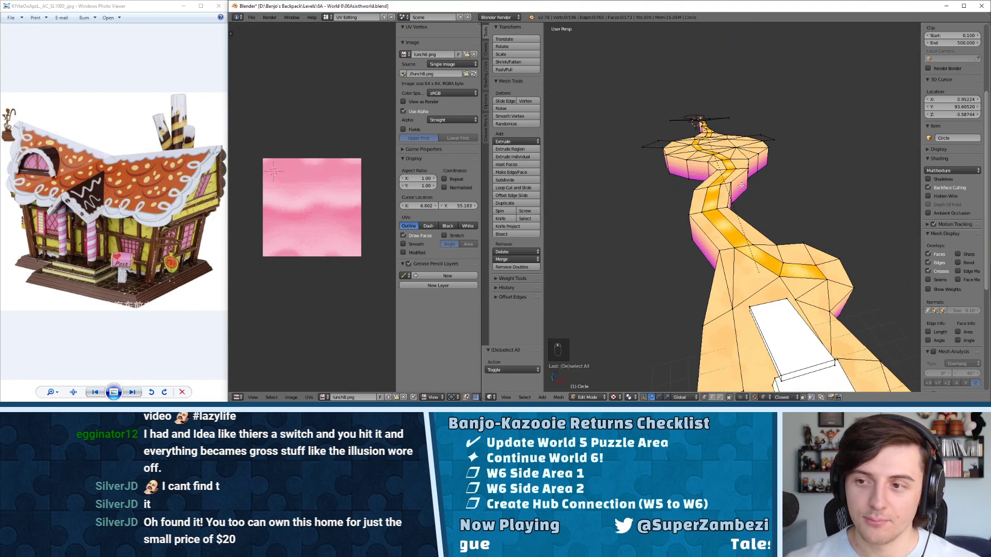
pyautogui.scroll(5, 737, 198)
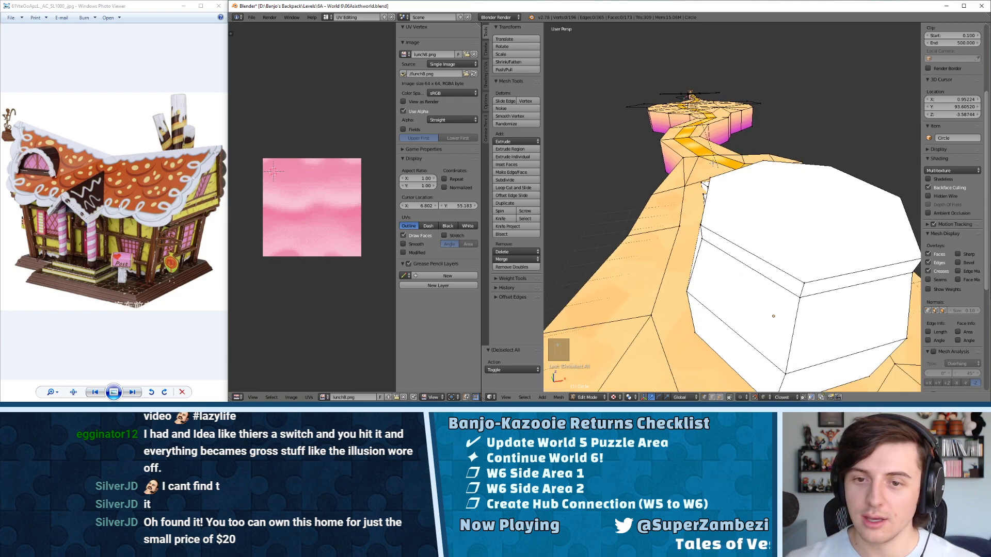
pyautogui.scroll(2, 713, 166)
pyautogui.scroll(-10, 712, 173)
pyautogui.scroll(5, 712, 173)
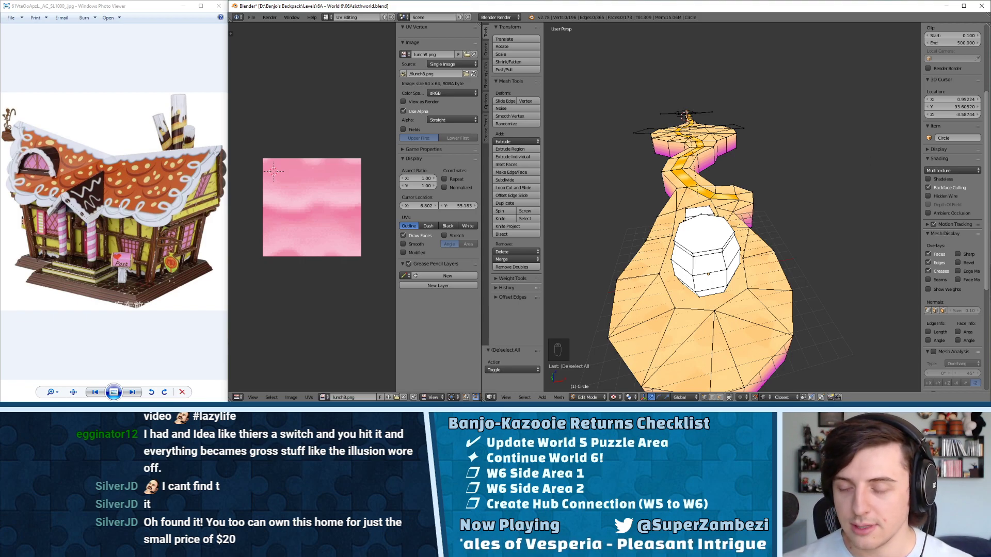
pyautogui.moveTo(721, 161); pyautogui.dragTo(769, 171, button='middle')
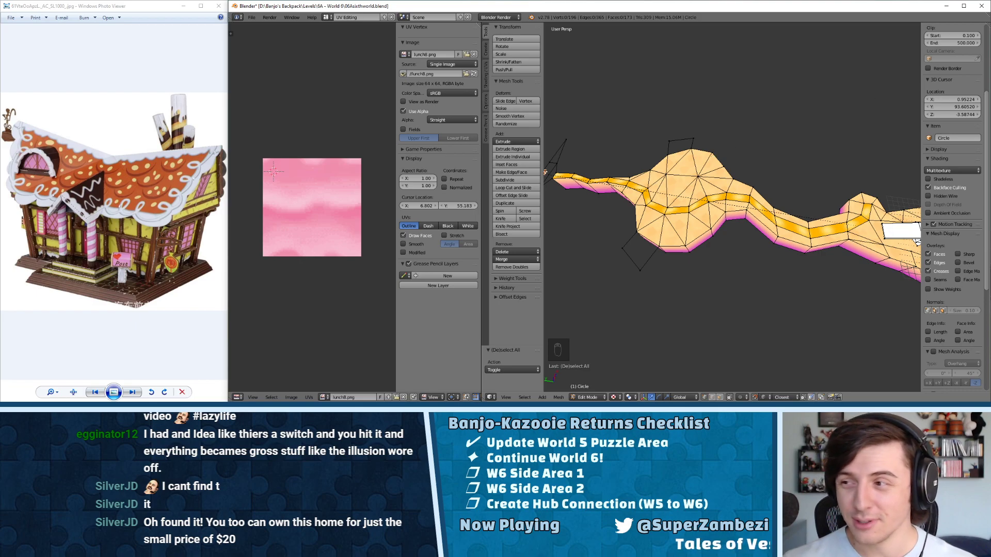
pyautogui.moveTo(626, 194); pyautogui.dragTo(768, 214, button='middle')
pyautogui.moveTo(821, 184); pyautogui.dragTo(682, 217, button='middle')
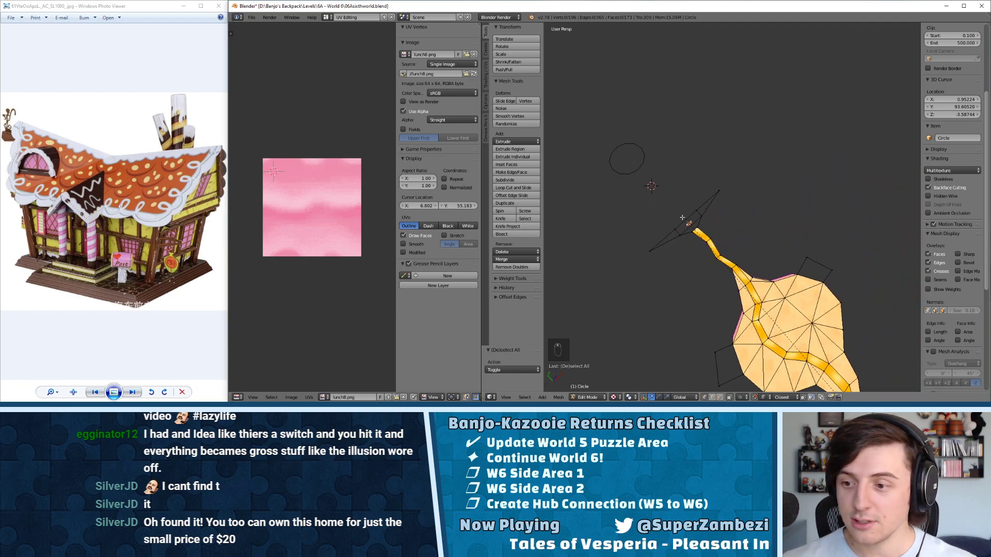
# - Inspect the far end's height against the path from the side, and view its two original corner vertices from above
pyautogui.moveTo(706, 219); pyautogui.dragTo(648, 236, button='middle')
pyautogui.scroll(5, 952, 155)
pyautogui.moveTo(695, 197); pyautogui.dragTo(746, 170, button='middle')
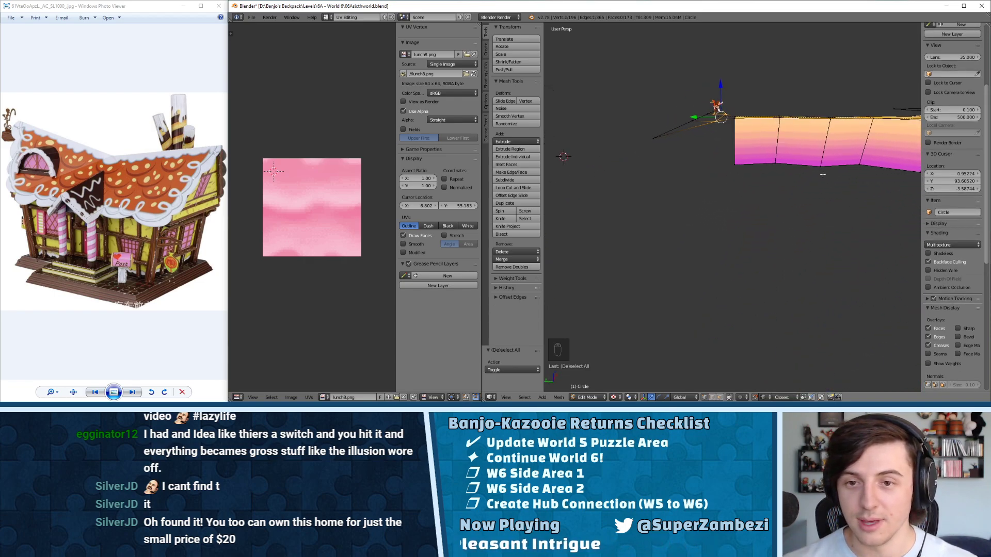
pyautogui.moveTo(829, 127); pyautogui.dragTo(809, 137, button='middle')
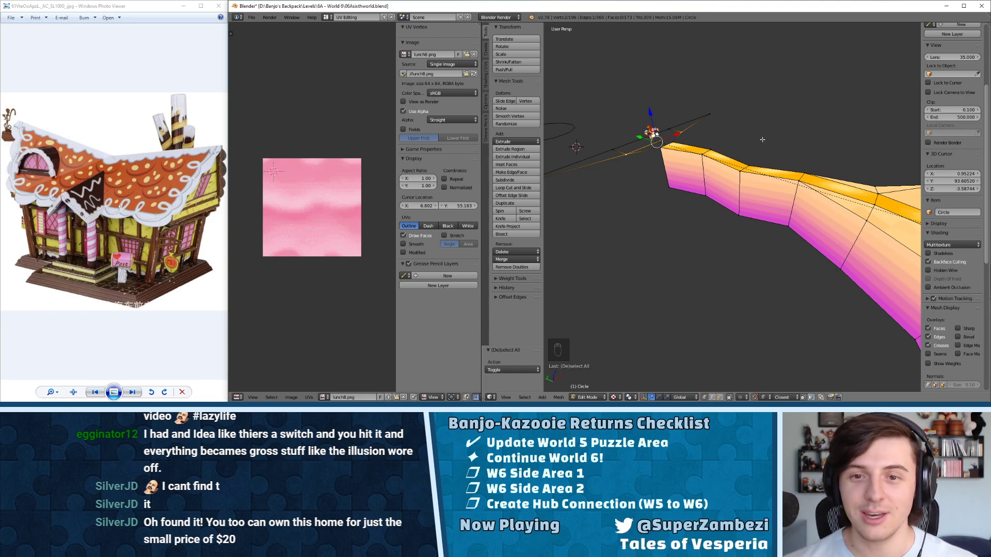
pyautogui.moveTo(720, 135); pyautogui.dragTo(793, 176, button='middle')
pyautogui.press('KP_Decimal')
pyautogui.press('KP_7')
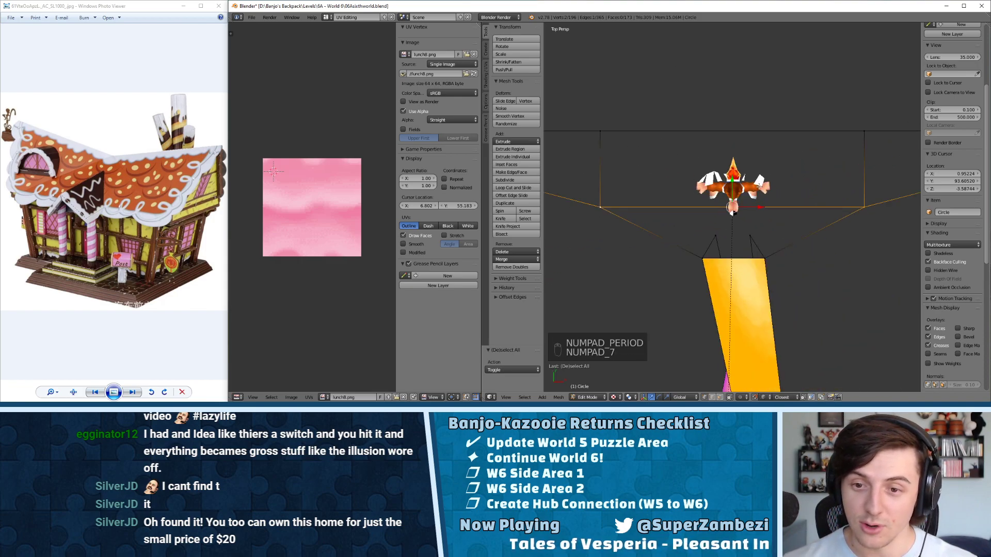
pyautogui.scroll(-4, 758, 184)
pyautogui.scroll(-3, 756, 184)
pyautogui.press('KP_Enter')
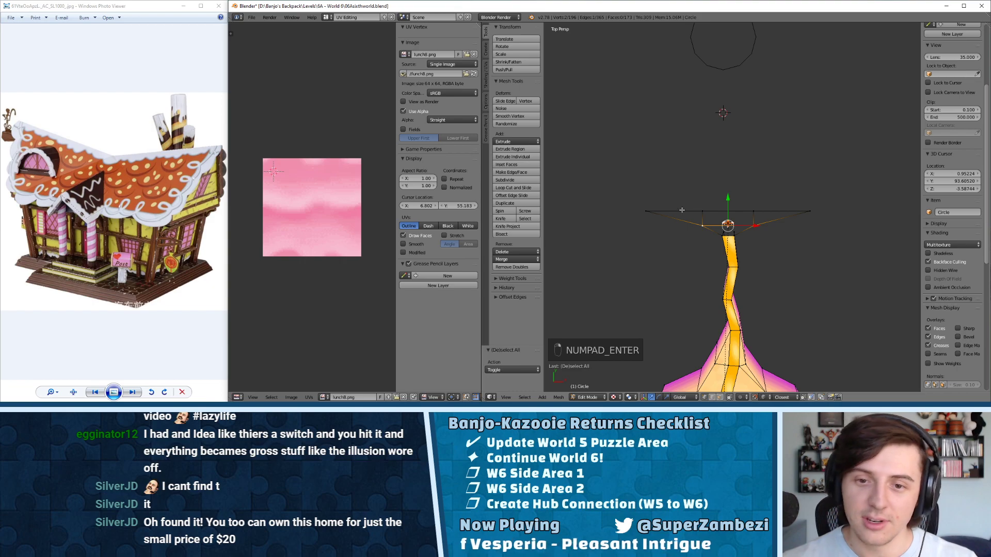
# - Extrude the four vertices along the widened far edge about 5.4 units along Y
pyautogui.rightClick(722, 211)
pyautogui.keyDown('shift'); pyautogui.rightClick(746, 212); pyautogui.keyUp('shift')
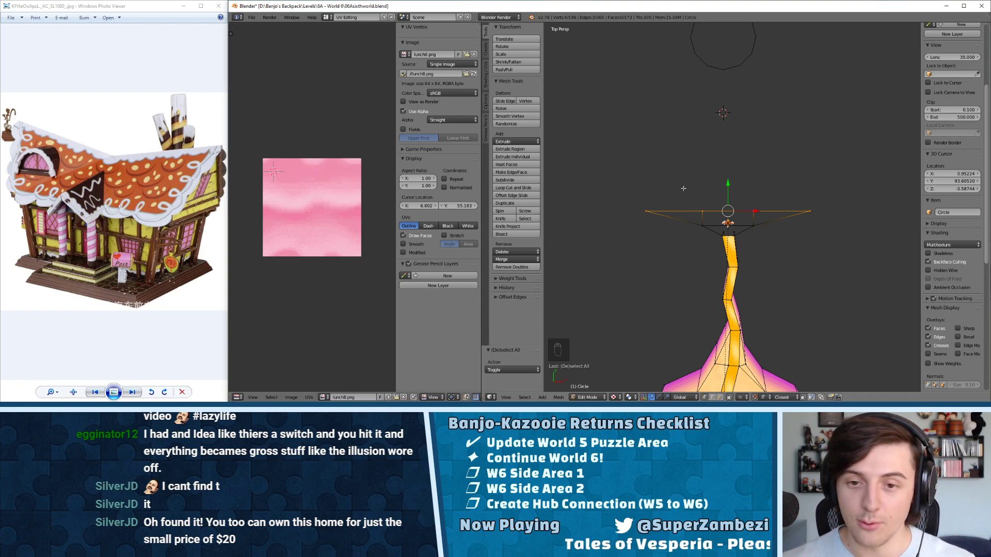
pyautogui.rightClick(646, 210)
pyautogui.keyDown('shift'); pyautogui.rightClick(702, 210); pyautogui.keyUp('shift')
pyautogui.keyDown('shift'); pyautogui.rightClick(756, 210); pyautogui.keyUp('shift')
pyautogui.keyDown('shift'); pyautogui.rightClick(798, 206); pyautogui.keyUp('shift')
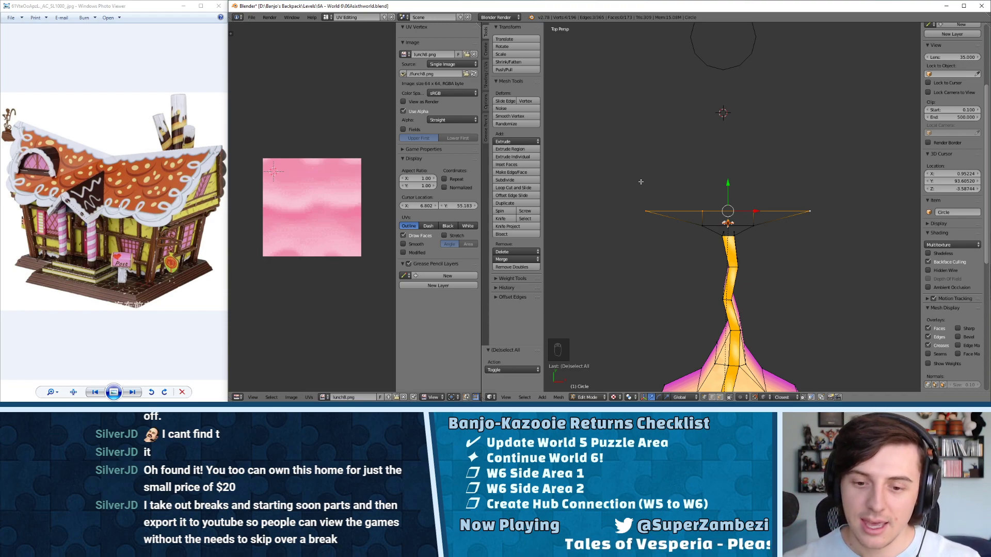
pyautogui.rightClick(646, 209)
pyautogui.keyDown('shift'); pyautogui.rightClick(753, 208); pyautogui.keyUp('shift')
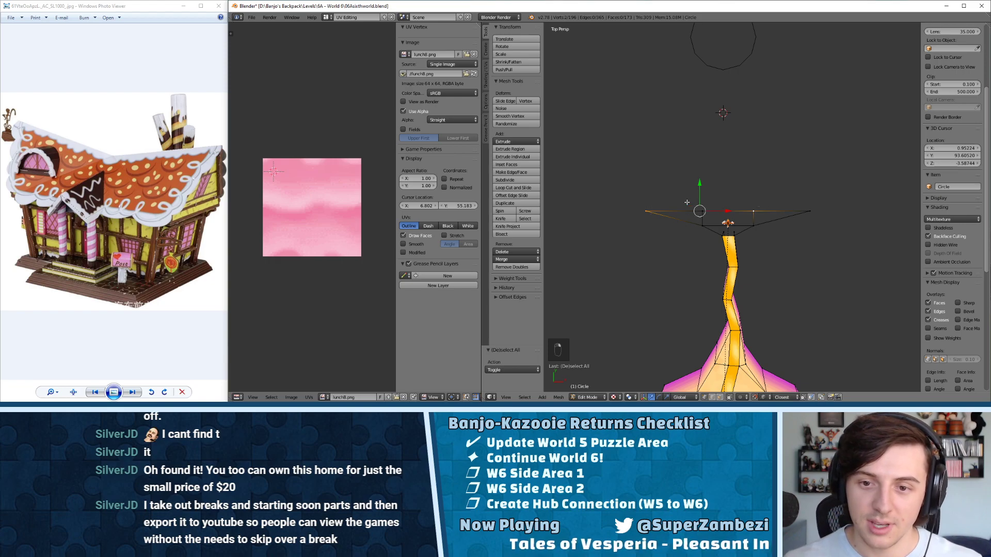
pyautogui.keyDown('shift'); pyautogui.rightClick(810, 208); pyautogui.keyUp('shift')
pyautogui.keyDown('shift'); pyautogui.rightClick(702, 211); pyautogui.keyUp('shift')
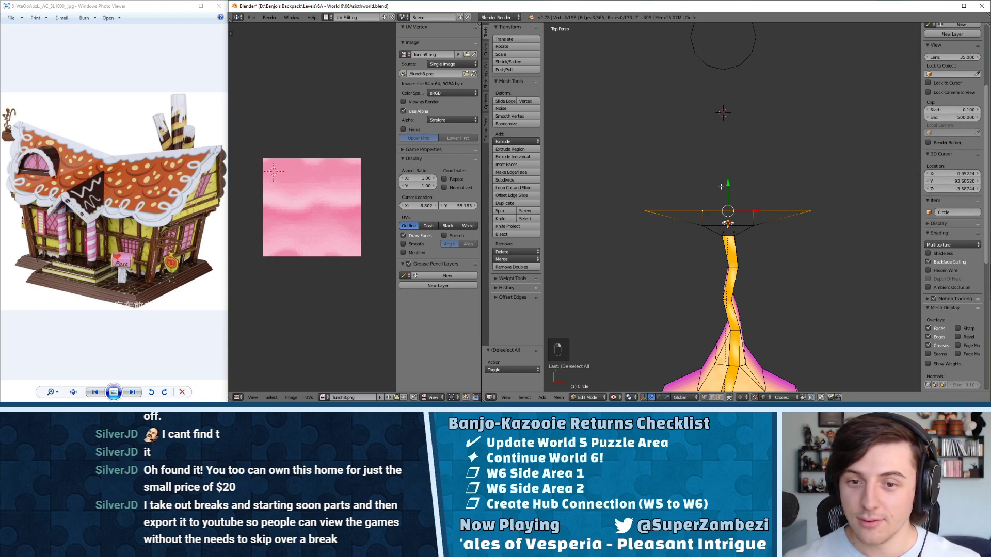
pyautogui.press('e')
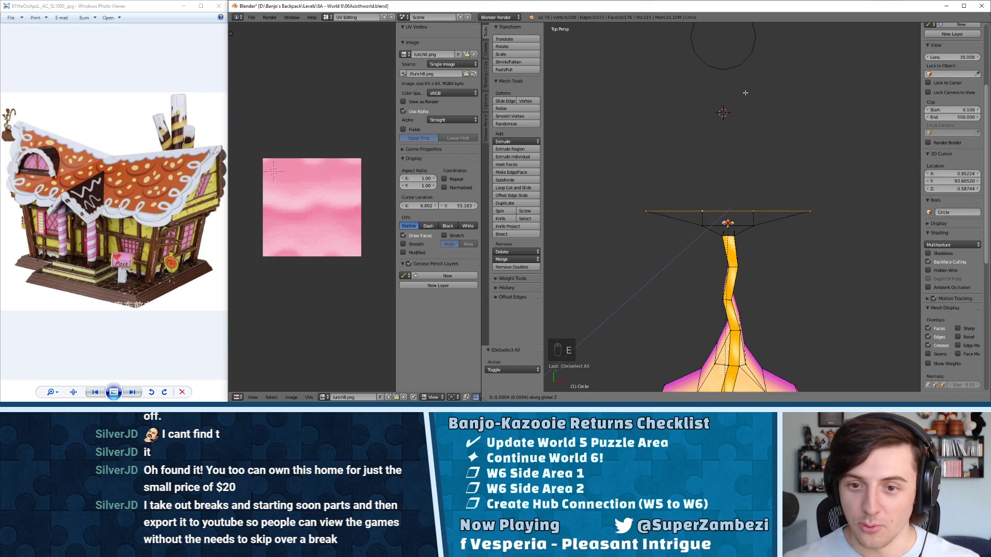
pyautogui.press('y')
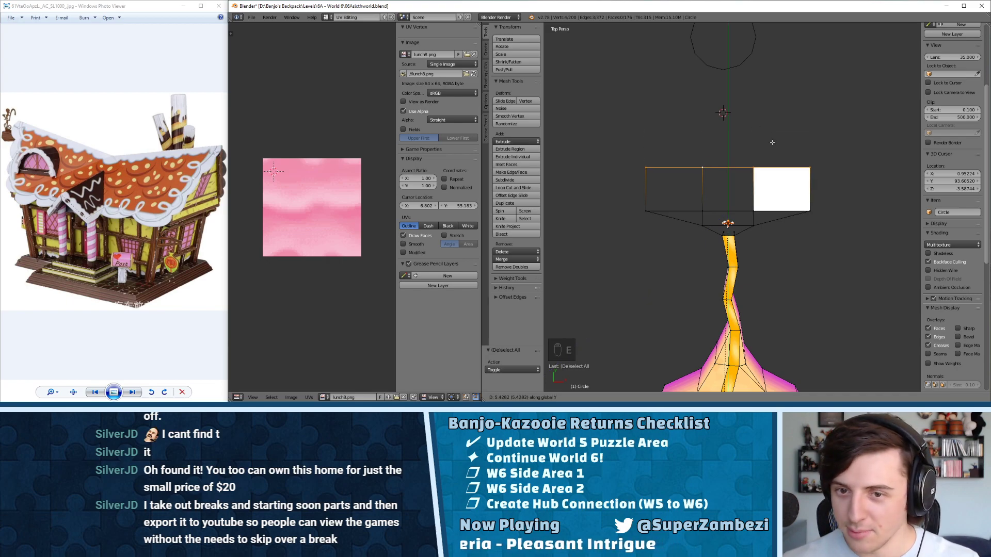
pyautogui.click(772, 143)
# - Flip the normals of the two dark faces in the newly extruded row, and clear the selection
pyautogui.hotkey('ctrl', 'Tab')
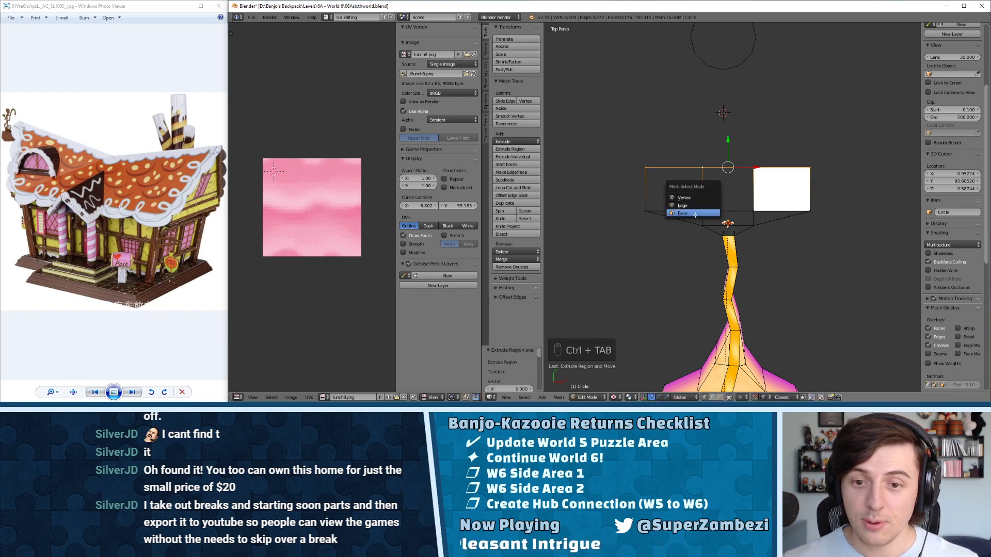
pyautogui.click(695, 215)
pyautogui.hotkey('ctrl', 'Tab')
pyautogui.click(666, 213)
pyautogui.rightClick(688, 188)
pyautogui.keyDown('shift'); pyautogui.rightClick(738, 183); pyautogui.keyUp('shift')
pyautogui.press('w')
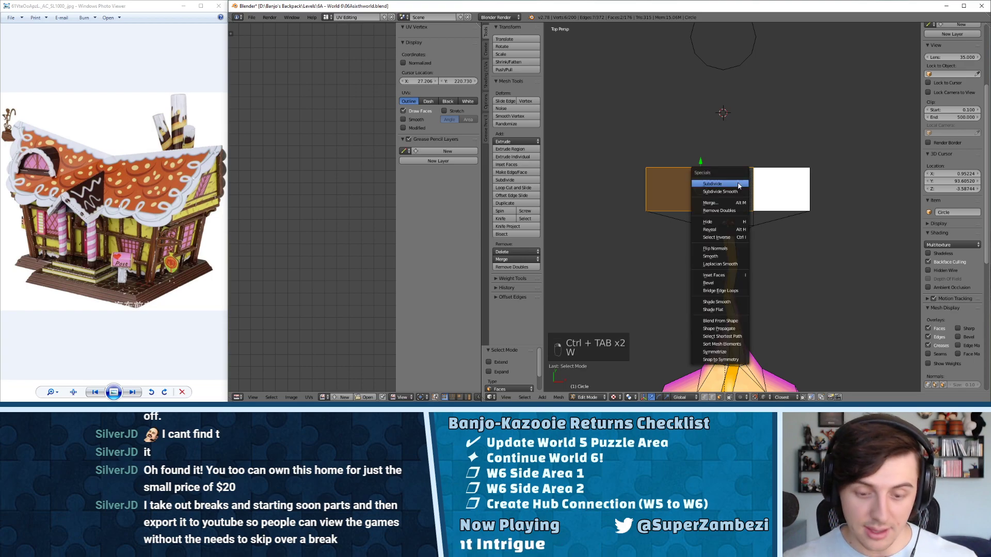
pyautogui.click(729, 245)
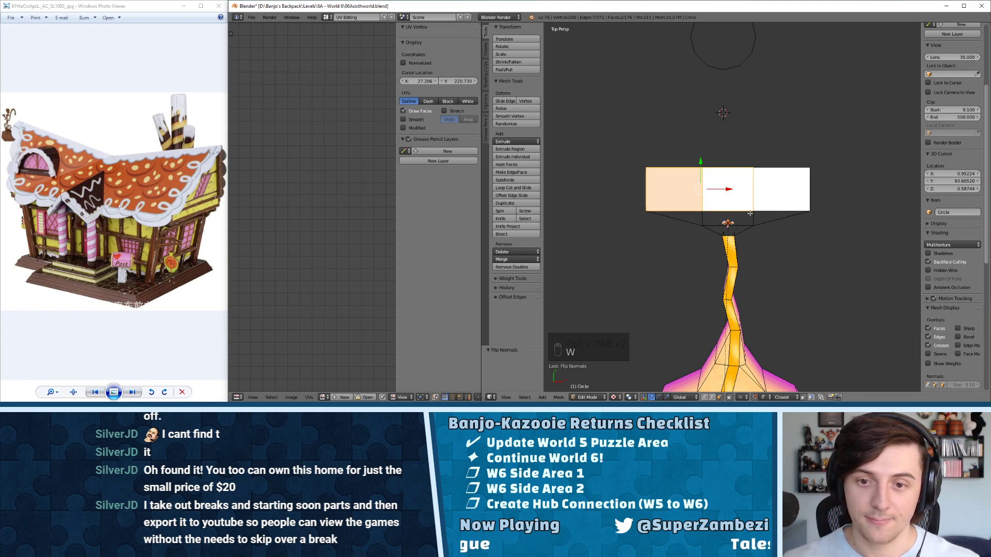
pyautogui.press('a')
# - Flip the normals of the small face between the extruded row and the path's tip
pyautogui.moveTo(750, 215); pyautogui.dragTo(717, 225, button='middle')
pyautogui.rightClick(718, 225)
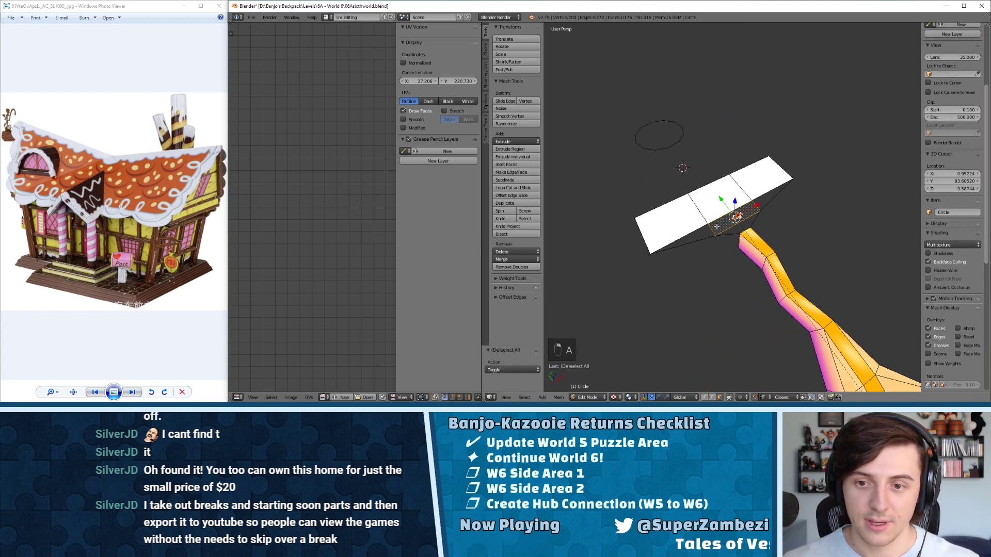
pyautogui.press('w')
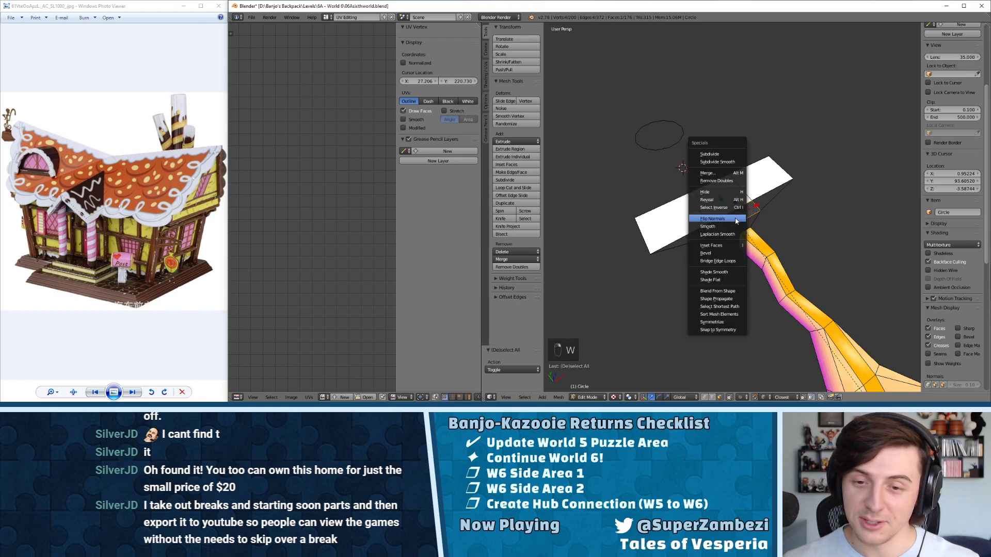
pyautogui.click(736, 219)
# - Remove duplicate vertices from the entire mesh, and clear the selection
pyautogui.press('a')
pyautogui.press('a')
pyautogui.press('a')
pyautogui.press('w')
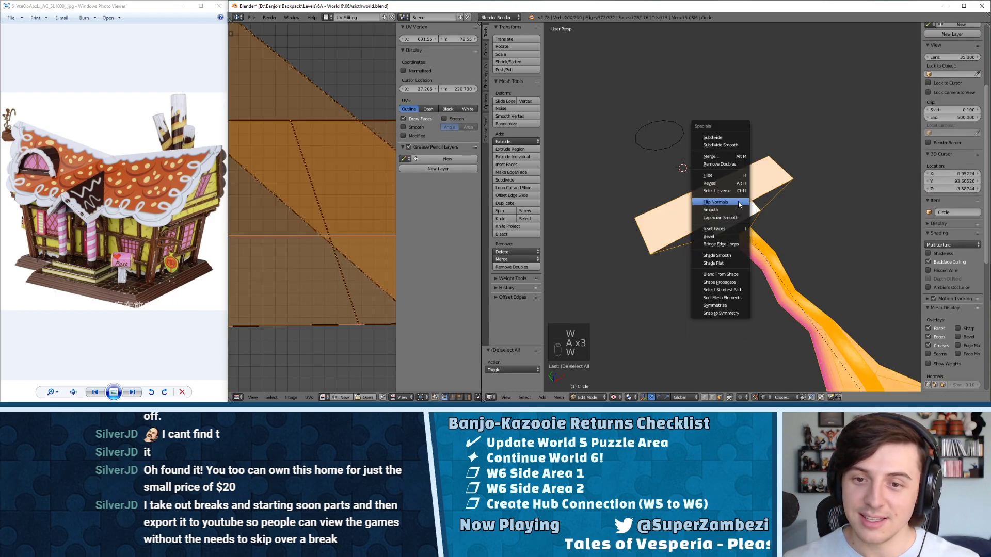
pyautogui.click(733, 164)
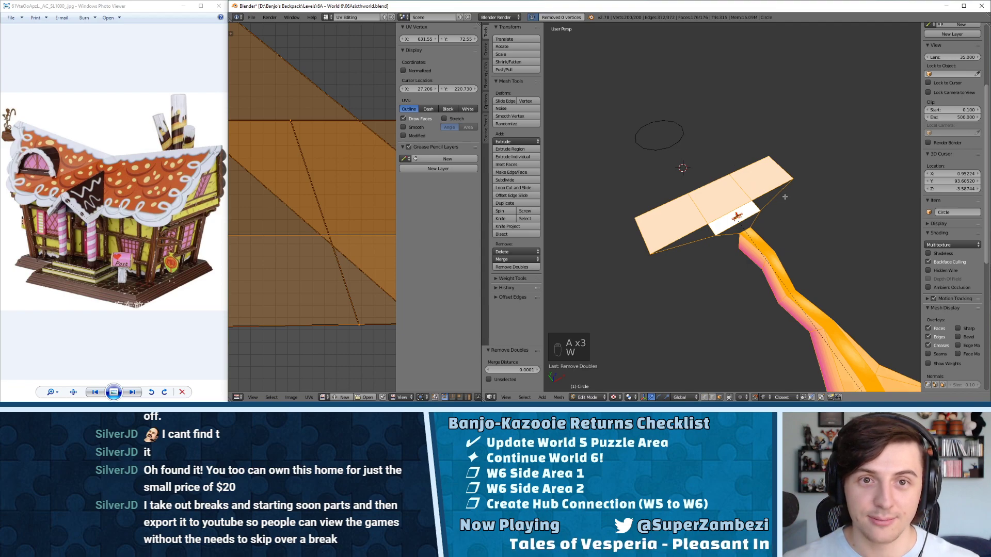
pyautogui.press('a')
# - Move the extruded row's outer edge 6.548 units along Y to deepen the platform
pyautogui.moveTo(743, 192); pyautogui.dragTo(681, 197, button='middle')
pyautogui.hotkey('ctrl', 'Tab')
pyautogui.click(692, 164)
pyautogui.moveTo(739, 155); pyautogui.dragTo(758, 100)
pyautogui.moveTo(759, 101); pyautogui.dragTo(676, 120, button='middle')
pyautogui.scroll(4, 691, 129)
pyautogui.moveTo(831, 191); pyautogui.dragTo(696, 210, button='middle')
pyautogui.moveTo(732, 181)
pyautogui.mouseDown(button='middle')
pyautogui.moveTo(827, 190)
pyautogui.moveTo(717, 182)
pyautogui.mouseUp(button='middle')
# - Move the middle segment of the platform's outer edge 7.667 units along Y to give the outline angled corners
pyautogui.hotkey('ctrl', 'Tab')
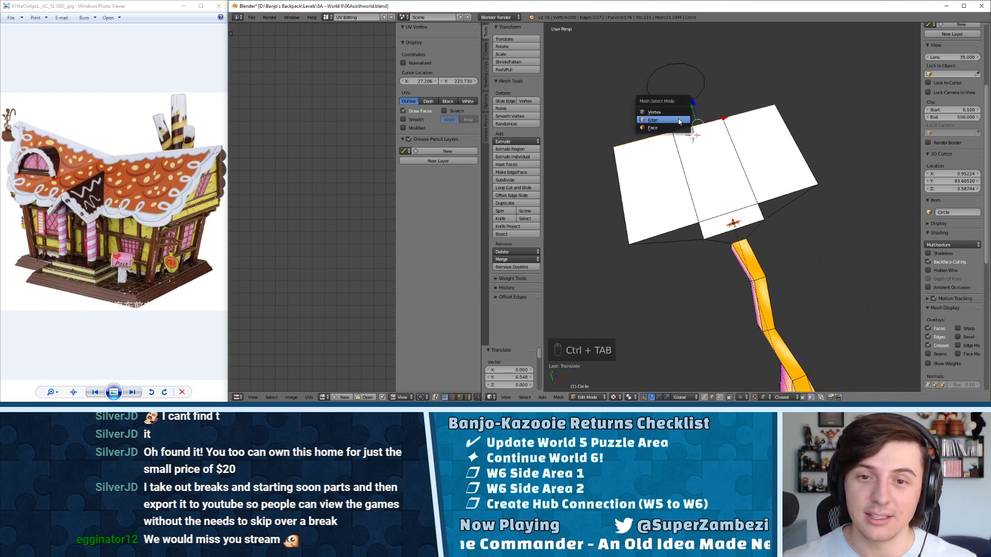
pyautogui.hotkey('ctrl', 'Tab')
pyautogui.click(664, 120)
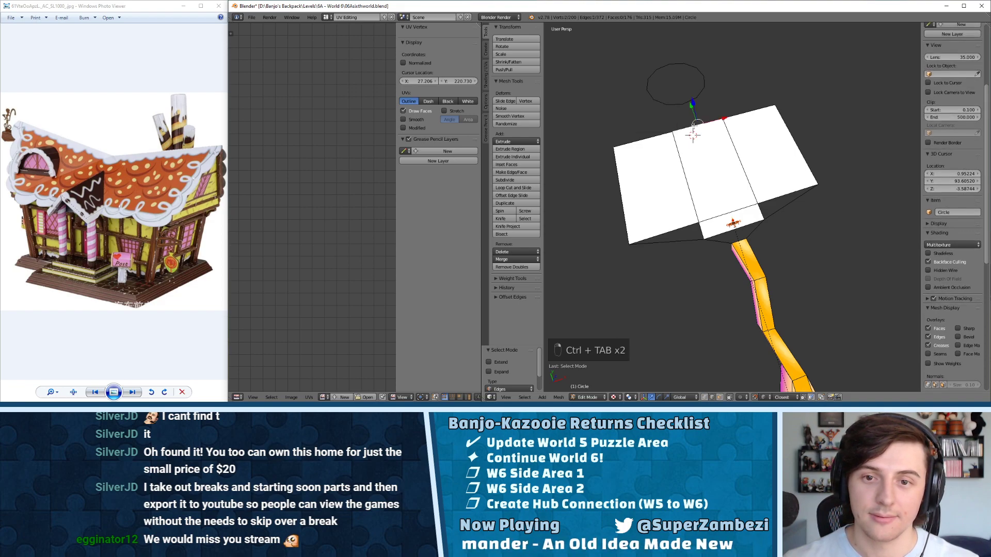
pyautogui.press('g')
pyautogui.press('y')
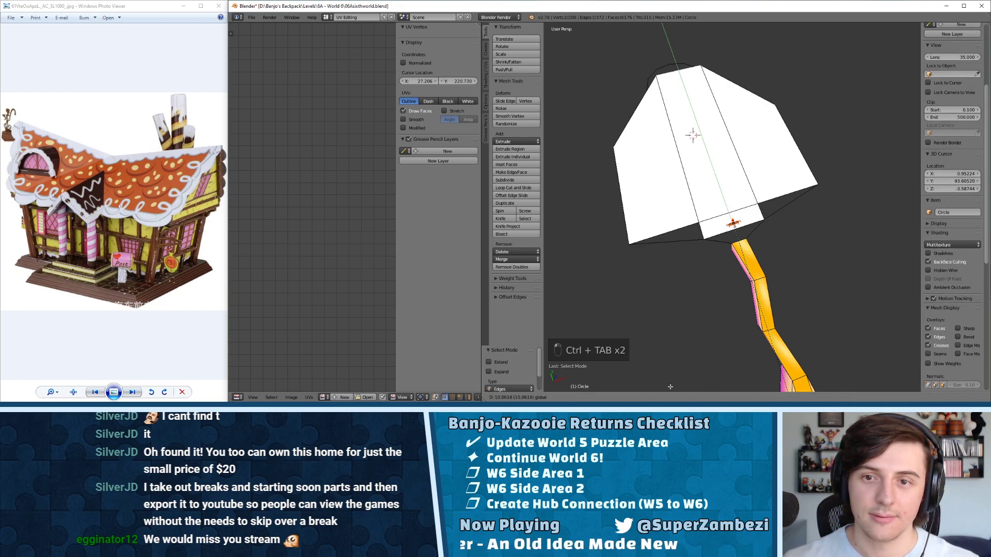
pyautogui.click(681, 39)
# - Examine the platform's size and shape against the winding path and the small circle from several angles
pyautogui.moveTo(687, 114); pyautogui.dragTo(792, 62, button='middle')
pyautogui.scroll(-3, 741, 144)
pyautogui.moveTo(741, 144); pyautogui.dragTo(692, 220, button='middle')
pyautogui.moveTo(800, 235); pyautogui.dragTo(659, 150, button='middle')
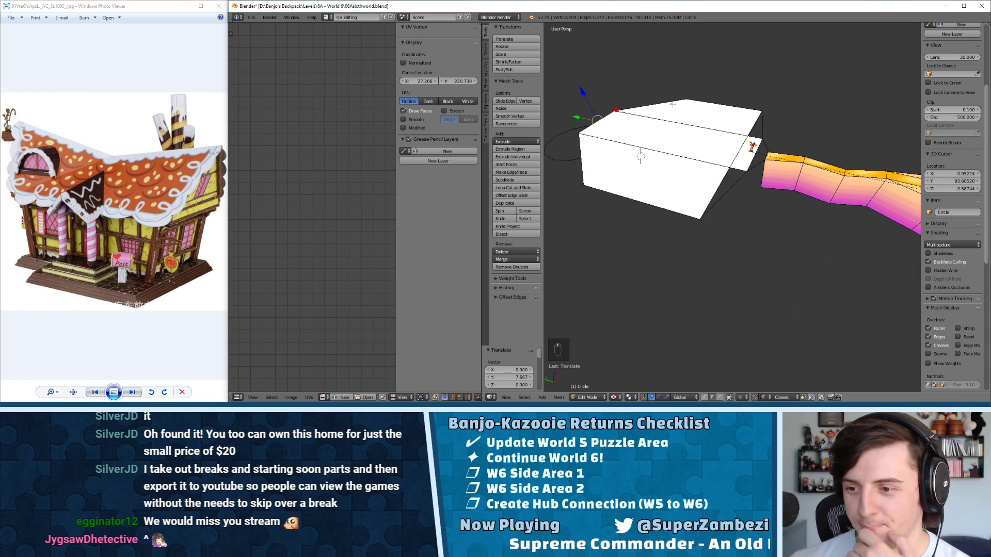
pyautogui.moveTo(868, 168); pyautogui.dragTo(797, 167, button='middle')
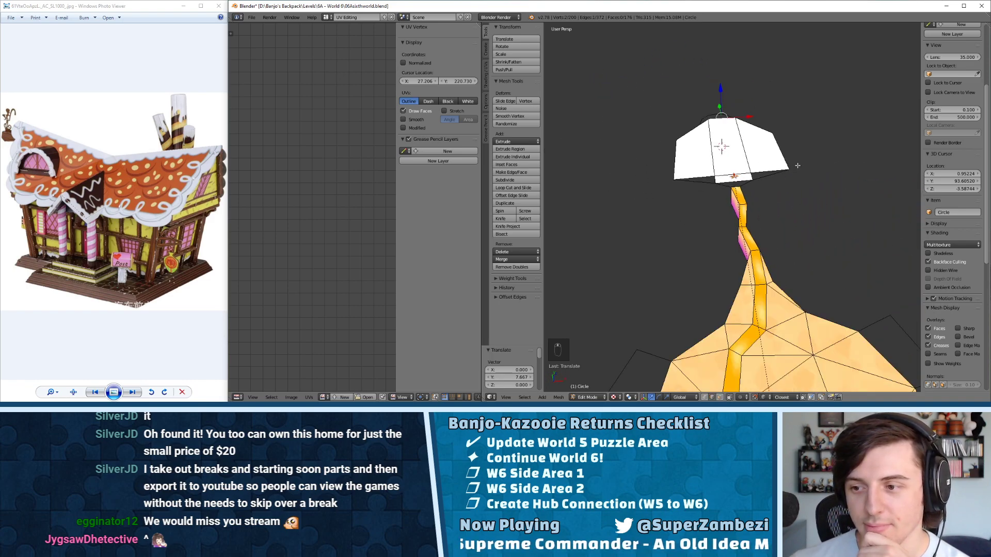
pyautogui.moveTo(840, 190); pyautogui.dragTo(761, 208, button='middle')
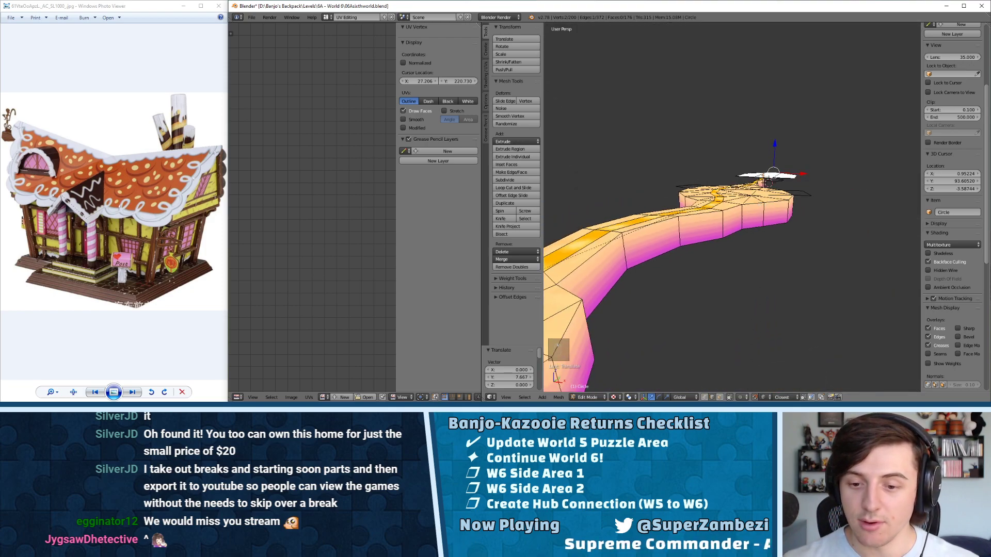
pyautogui.moveTo(798, 402)
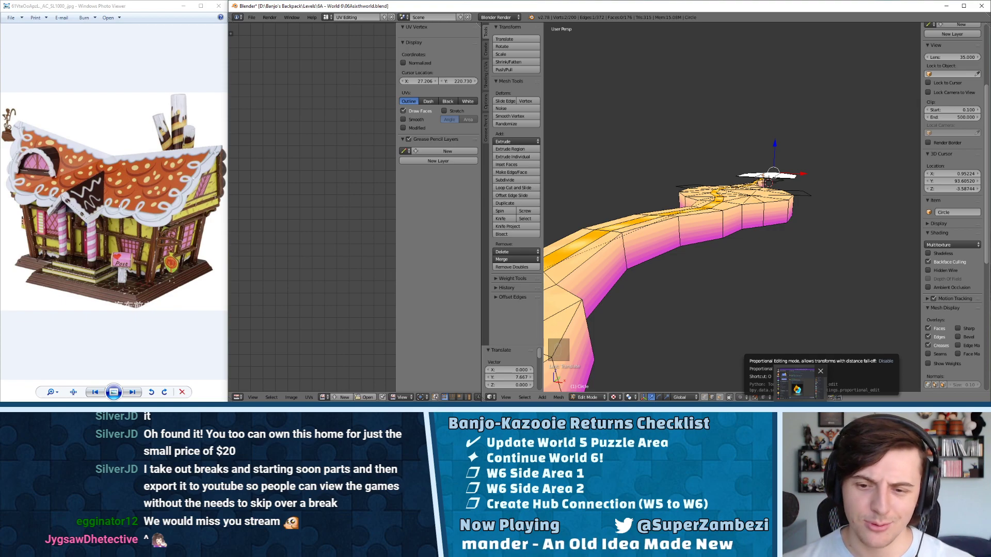
pyautogui.click(755, 397)
pyautogui.moveTo(671, 310); pyautogui.dragTo(756, 230, button='middle')
pyautogui.scroll(5, 738, 240)
pyautogui.keyDown('shift'); pyautogui.moveTo(793, 263); pyautogui.dragTo(726, 243, button='middle'); pyautogui.keyUp('shift')
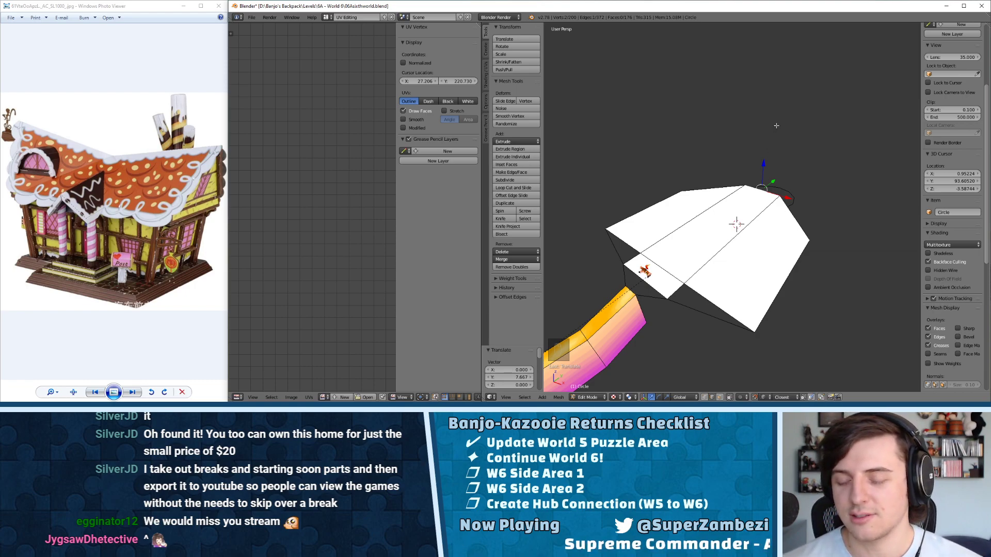
# - Check the platform's panels face by face, and view the platform from farther down the path
pyautogui.moveTo(701, 191); pyautogui.dragTo(726, 219, button='middle')
pyautogui.hotkey('ctrl', 'Tab')
pyautogui.click(726, 220)
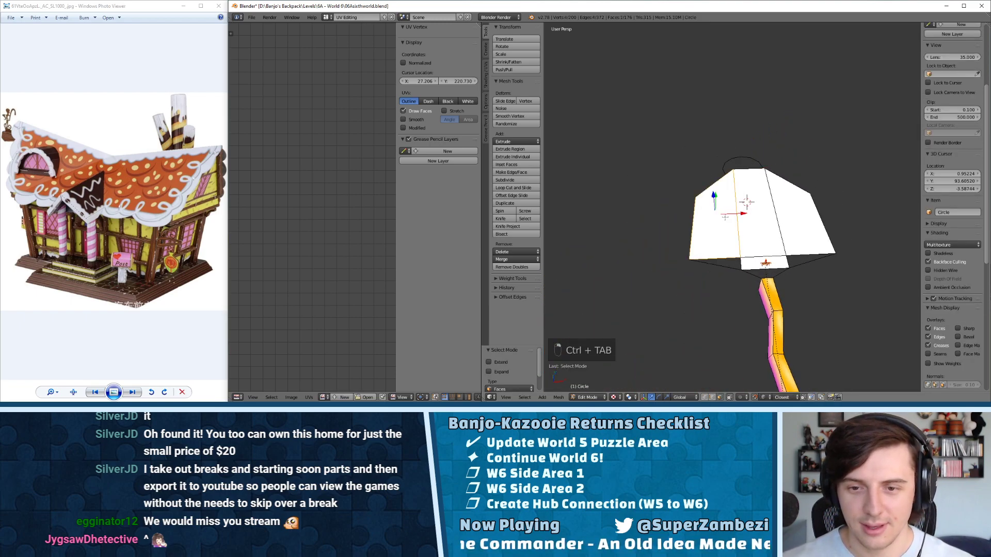
pyautogui.keyDown('shift'); pyautogui.click(794, 206); pyautogui.keyUp('shift')
pyautogui.rightClick(721, 215)
pyautogui.rightClick(762, 212)
pyautogui.rightClick(792, 212)
pyautogui.rightClick(722, 223)
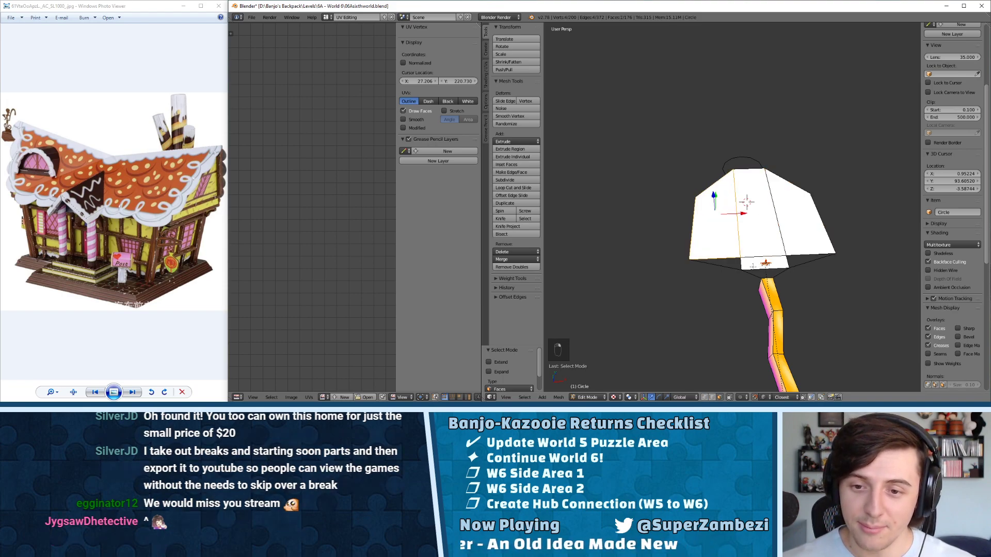
pyautogui.rightClick(770, 263)
pyautogui.rightClick(759, 220)
pyautogui.rightClick(722, 222)
pyautogui.rightClick(790, 226)
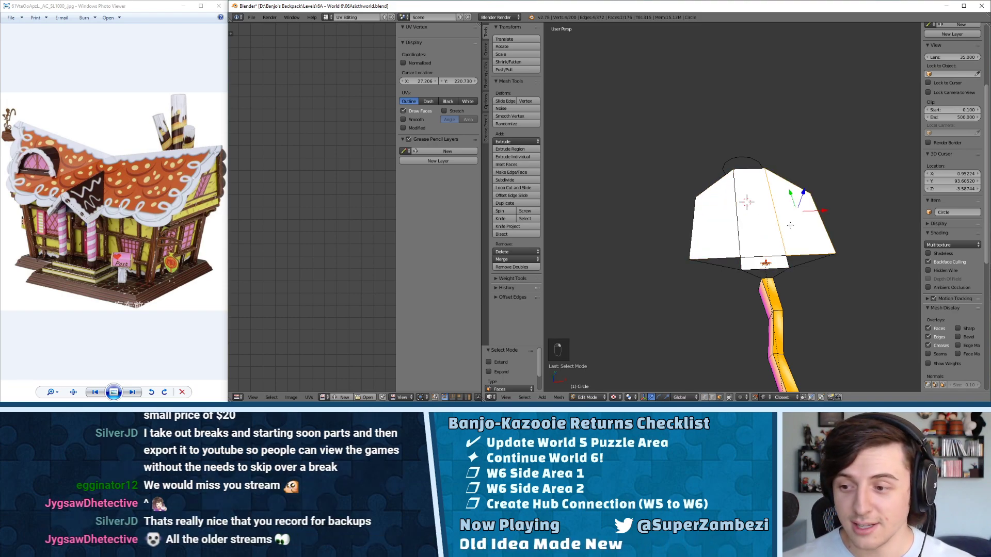
pyautogui.scroll(-8, 795, 217)
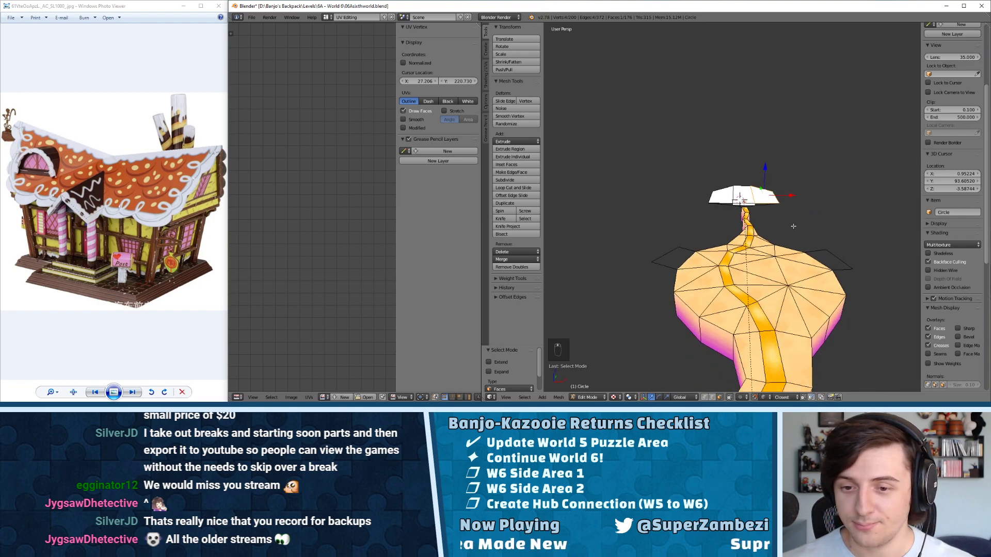
pyautogui.moveTo(791, 218); pyautogui.dragTo(789, 210, button='middle')
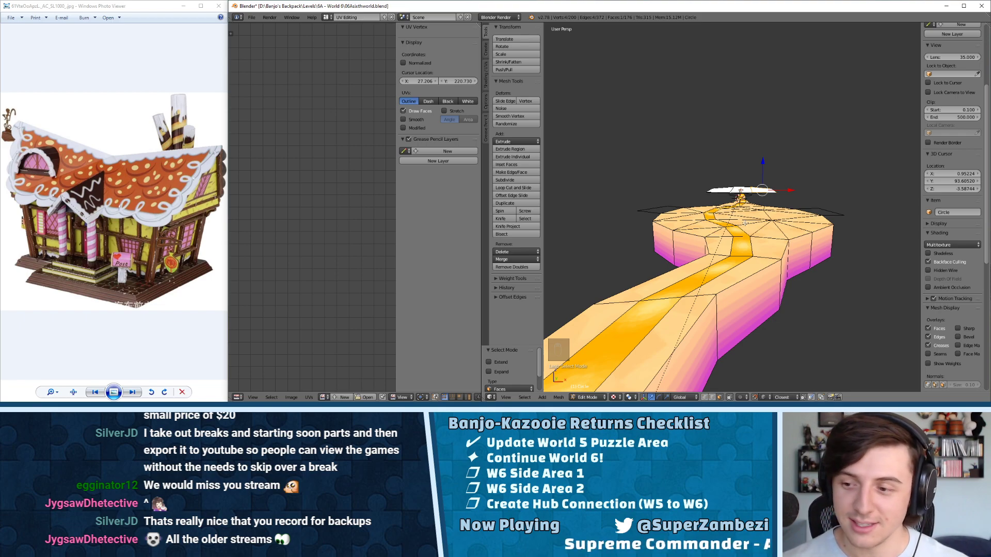
# - Select the platform's three large faces and the small entry face, and inspect them from above and the side
pyautogui.moveTo(750, 156); pyautogui.dragTo(736, 201, button='middle')
pyautogui.rightClick(738, 212)
pyautogui.keyDown('shift'); pyautogui.rightClick(721, 214); pyautogui.keyUp('shift')
pyautogui.keyDown('shift'); pyautogui.rightClick(764, 216); pyautogui.keyUp('shift')
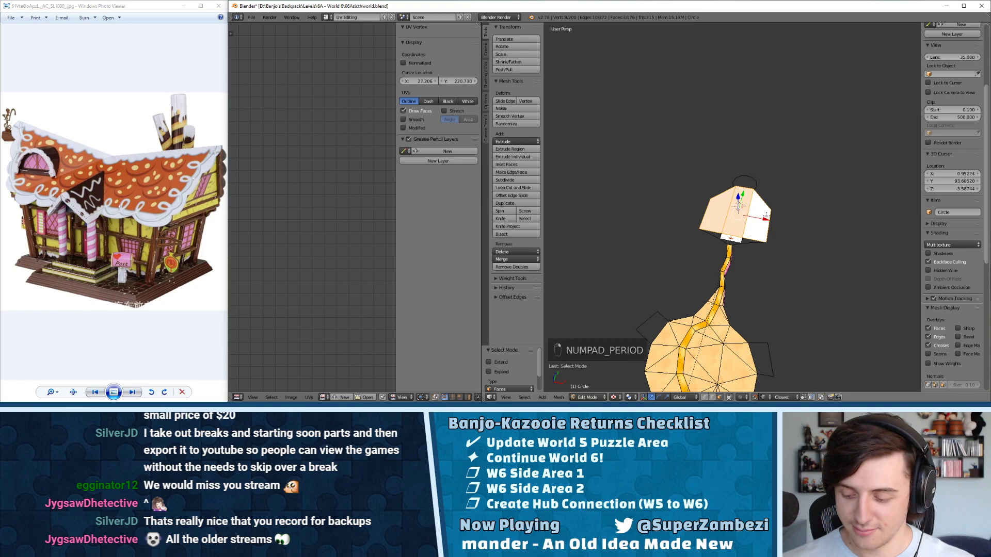
pyautogui.press('KP_Decimal')
pyautogui.press('KP_7')
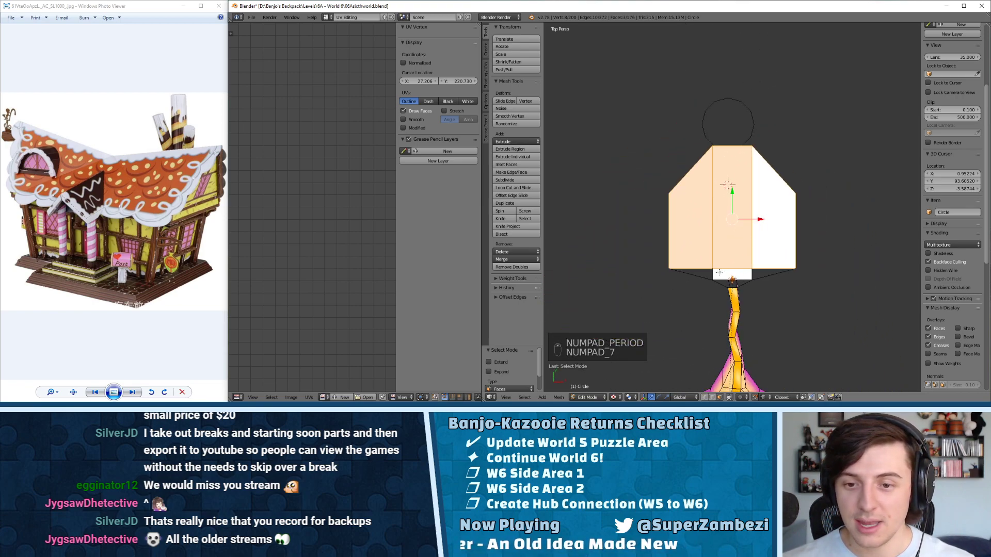
pyautogui.keyDown('shift'); pyautogui.rightClick(719, 272); pyautogui.keyUp('shift')
pyautogui.moveTo(740, 252); pyautogui.dragTo(666, 258, button='middle')
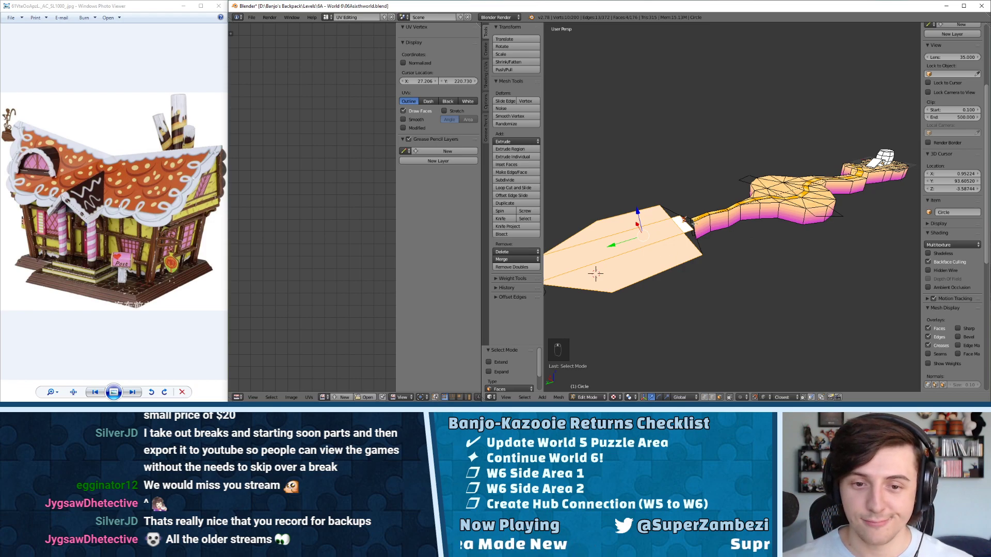
# - Subdivide the two long edges of the platform's middle panel with one cut
pyautogui.hotkey('ctrl', 'Tab')
pyautogui.click(622, 186)
pyautogui.rightClick(602, 233)
pyautogui.keyDown('shift'); pyautogui.rightClick(601, 254); pyautogui.keyUp('shift')
pyautogui.press('w')
pyautogui.click(605, 223)
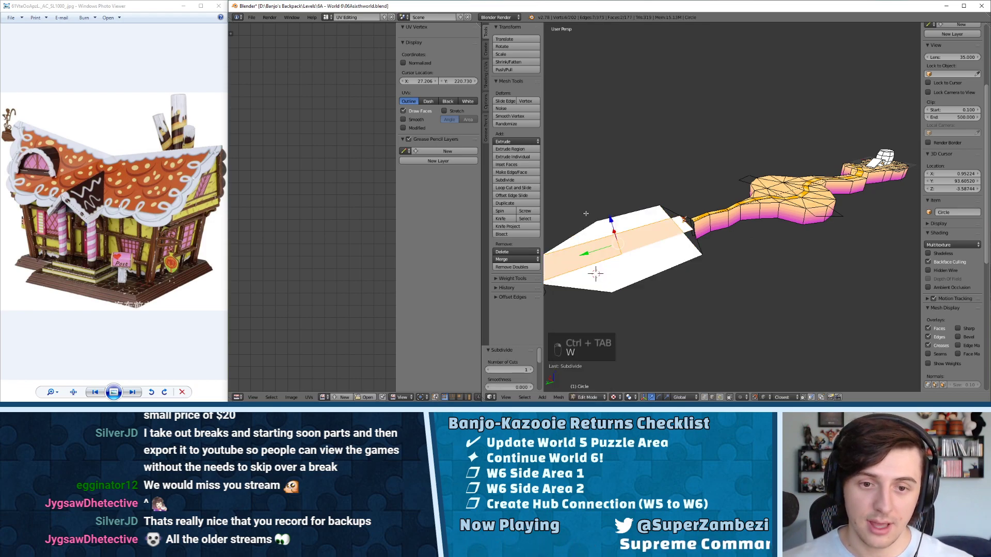
# - Move the new cross edge in the middle panel along Y until it lines up with the side panels' outer corners
pyautogui.moveTo(590, 255); pyautogui.dragTo(590, 255)
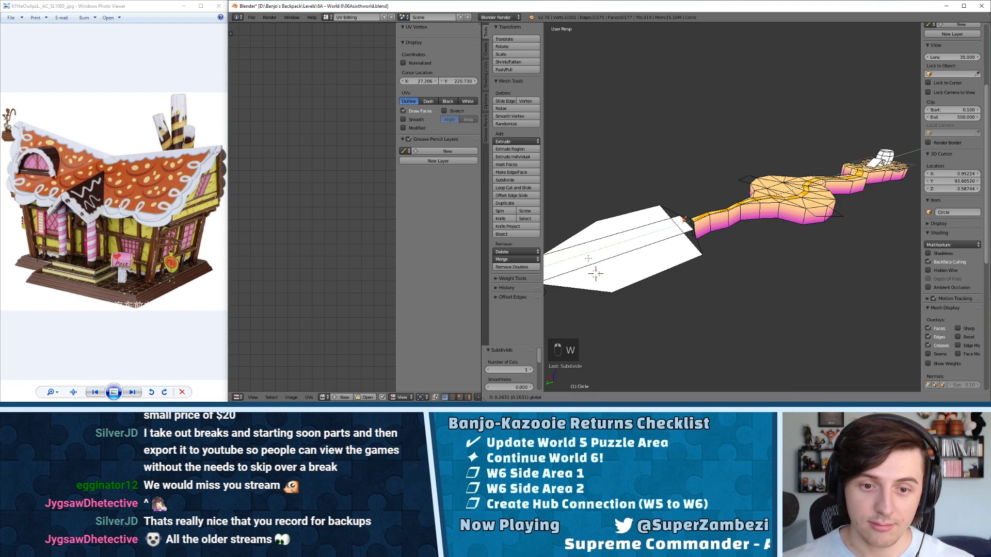
pyautogui.moveTo(614, 293); pyautogui.dragTo(612, 293)
pyautogui.moveTo(608, 279); pyautogui.dragTo(708, 243, button='middle')
# - Connect the outer corner of the platform's left panel to the nearest end of the middle panel's cross edge
pyautogui.hotkey('ctrl', 'Tab')
pyautogui.click(706, 246)
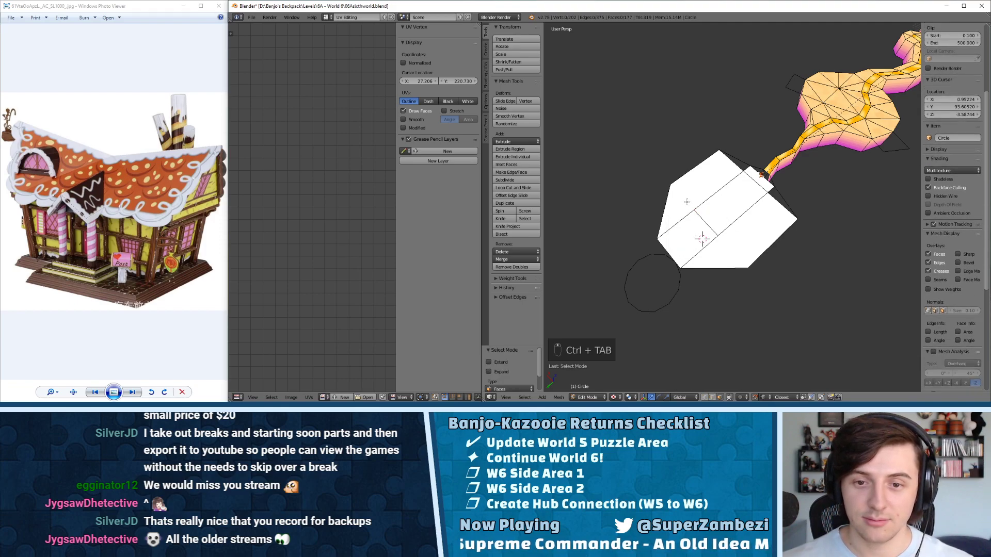
pyautogui.moveTo(692, 202); pyautogui.dragTo(697, 181, button='middle')
pyautogui.hotkey('ctrl', 'Tab')
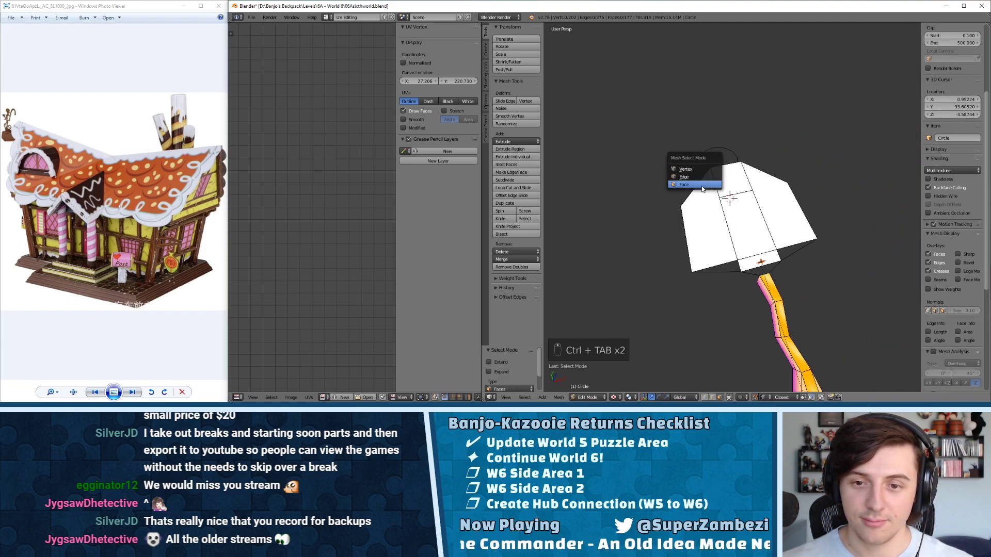
pyautogui.click(696, 177)
pyautogui.hotkey('ctrl', 'Tab')
pyautogui.click(688, 165)
pyautogui.rightClick(692, 203)
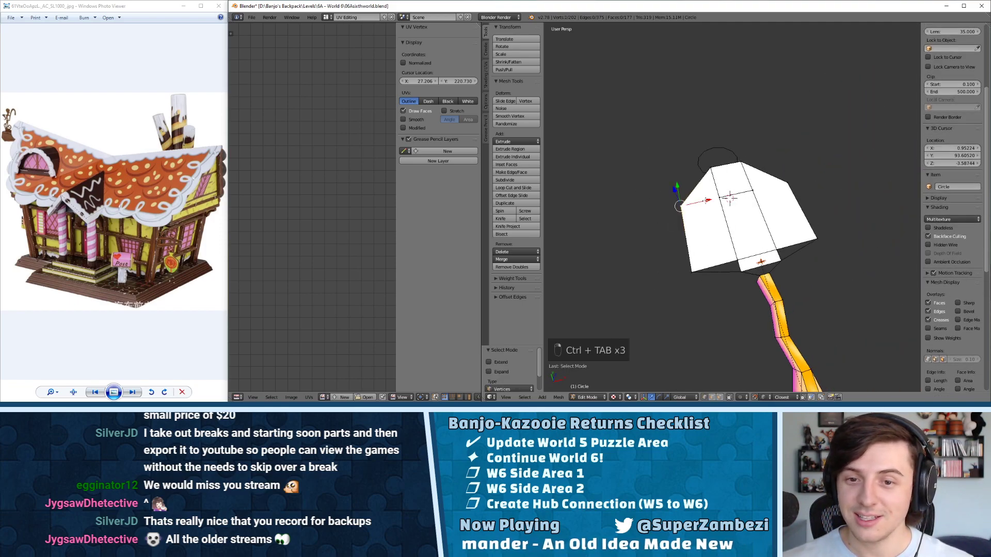
pyautogui.press('j')
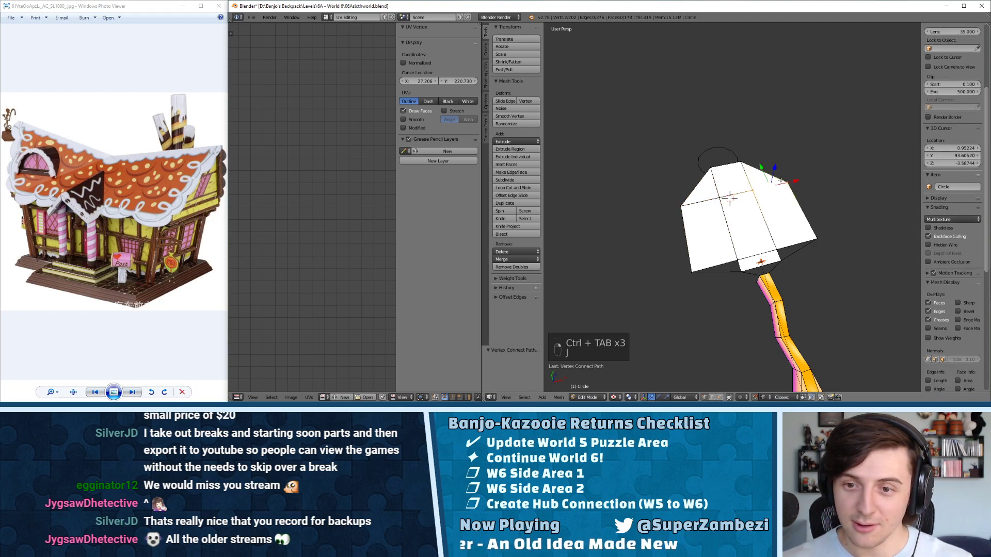
# - Connect the outer corner of the platform's right panel to the adjacent end of the middle panel's cross edge
pyautogui.press('j')
pyautogui.press('a')
pyautogui.moveTo(757, 237); pyautogui.dragTo(754, 167, button='middle')
pyautogui.scroll(4, 670, 201)
# - Select the platform's outer boundary edges, including the edge along the entry face
pyautogui.hotkey('ctrl', 'Tab')
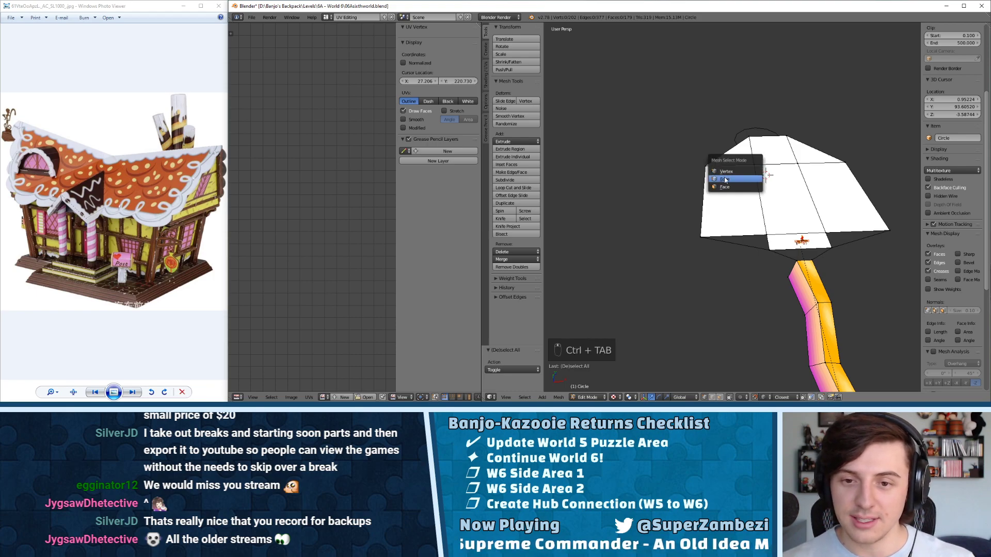
pyautogui.click(726, 181)
pyautogui.moveTo(765, 174); pyautogui.dragTo(711, 186, button='middle')
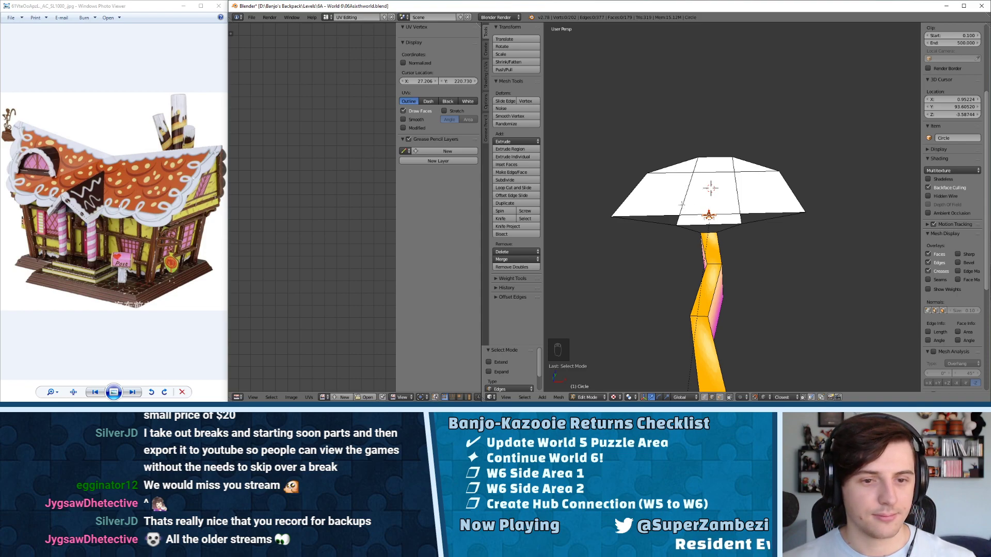
pyautogui.hotkey('ctrl', 'Tab')
pyautogui.click(626, 200)
pyautogui.moveTo(626, 196); pyautogui.dragTo(699, 211, button='middle')
pyautogui.rightClick(678, 209)
pyautogui.keyDown('ctrl'); pyautogui.rightClick(752, 166); pyautogui.keyUp('ctrl')
pyautogui.moveTo(759, 176); pyautogui.dragTo(670, 207, button='middle')
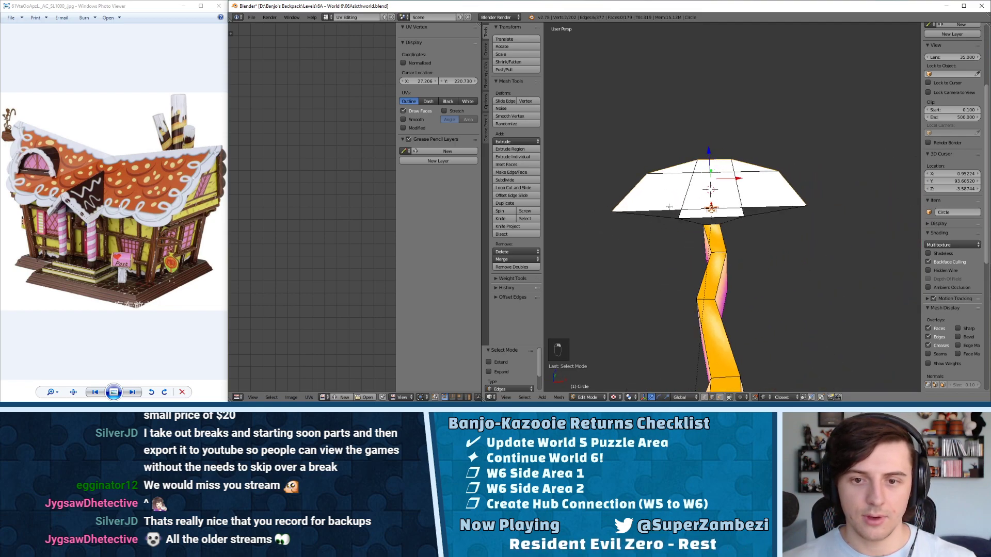
pyautogui.press('e')
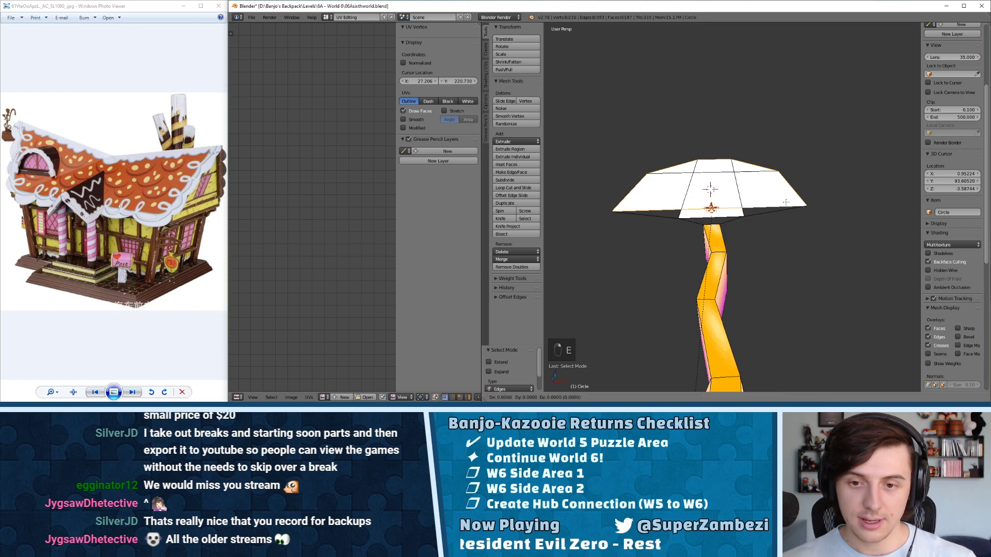
pyautogui.click(783, 193)
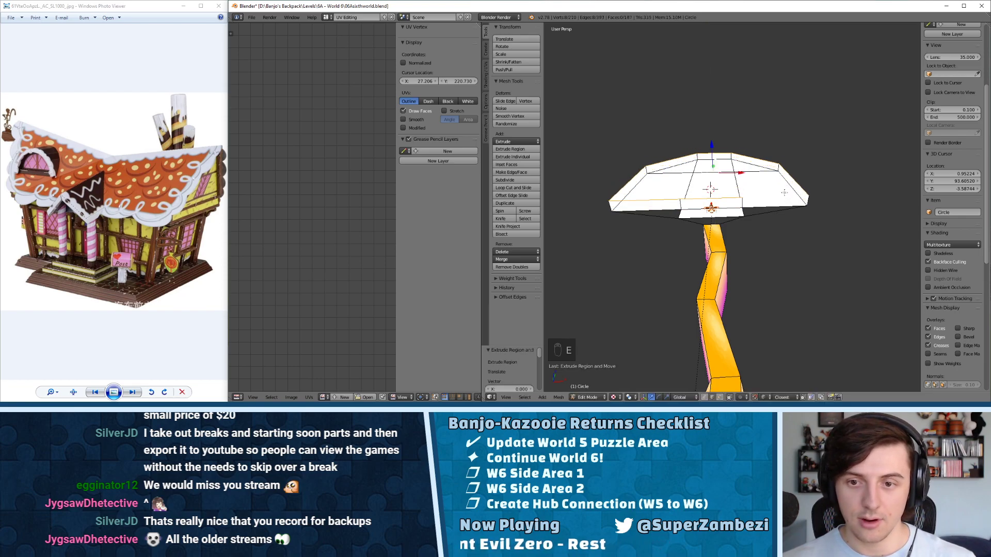
pyautogui.hotkey('ctrl', 'z')
# - Extrude the platform's selected outline edges upward a short distance to form a low rim
pyautogui.press('e')
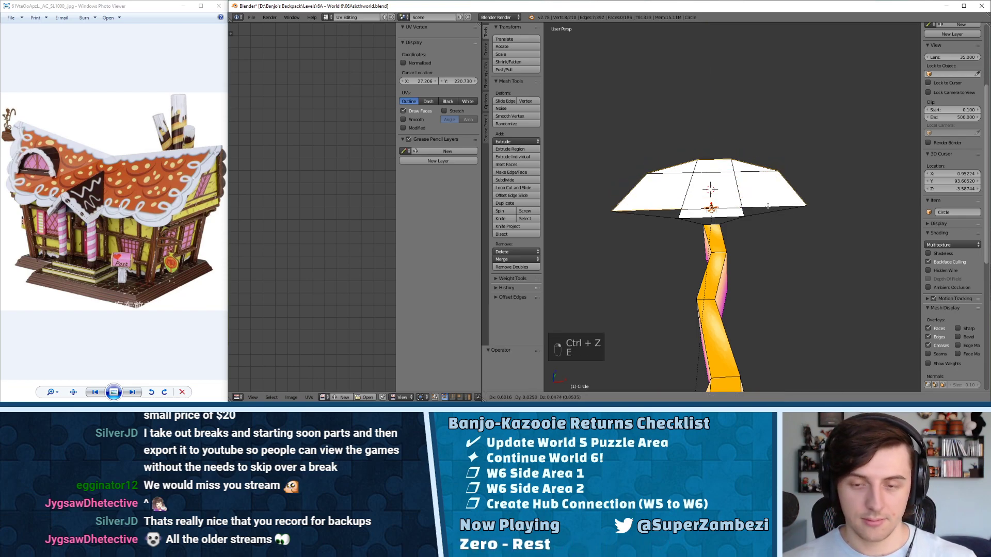
pyautogui.click(768, 200)
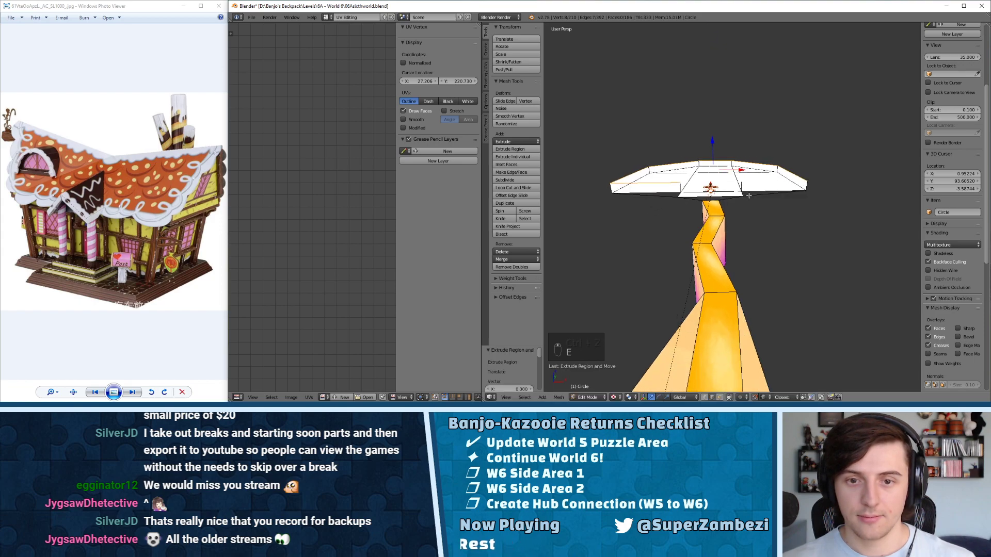
pyautogui.moveTo(749, 196); pyautogui.dragTo(785, 198, button='middle')
pyautogui.hotkey('ctrl', 'Tab')
pyautogui.click(730, 207)
pyautogui.rightClick(677, 187)
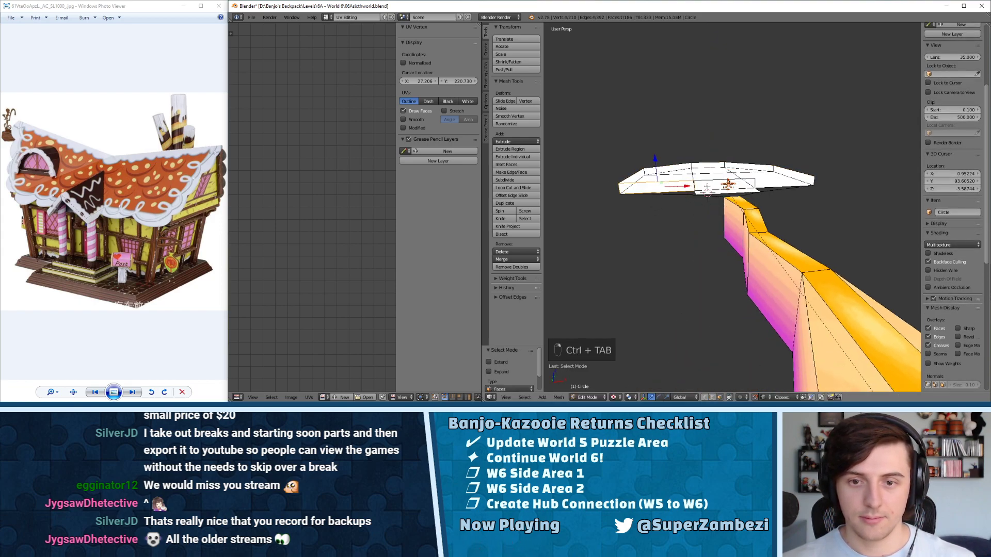
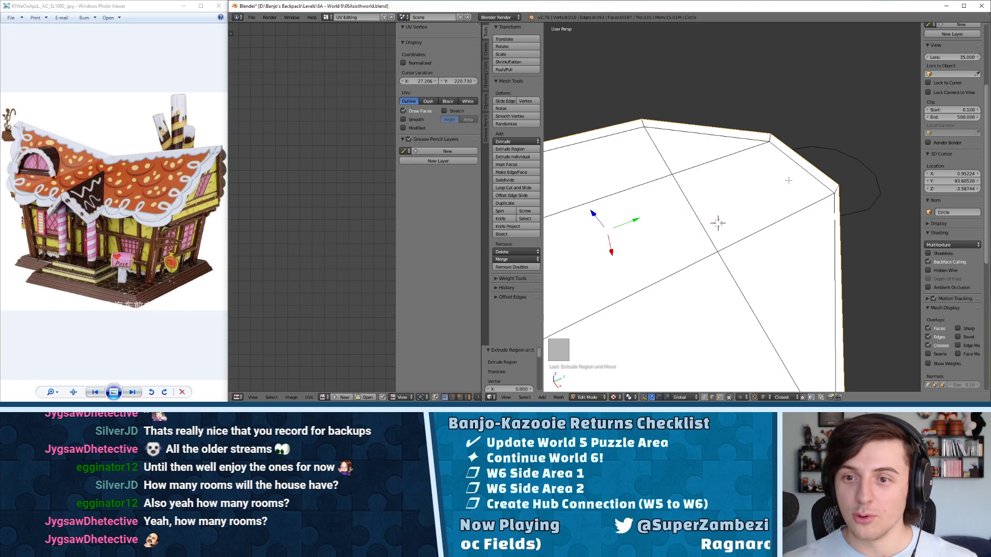
# - Circle-select the platform's floor panels from above
pyautogui.moveTo(821, 179); pyautogui.dragTo(725, 145, button='middle')
pyautogui.moveTo(729, 193); pyautogui.dragTo(838, 178, button='middle')
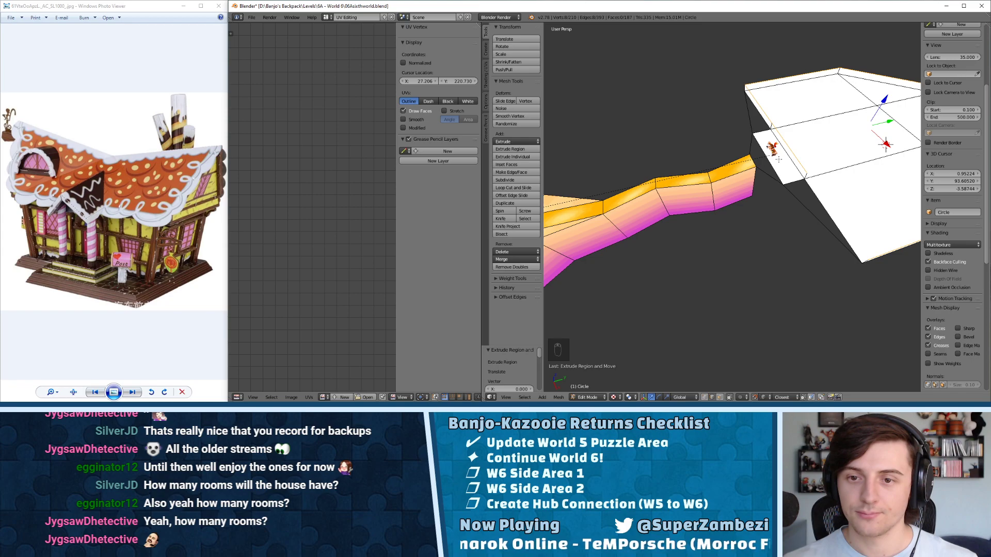
pyautogui.moveTo(777, 159); pyautogui.dragTo(749, 163, button='middle')
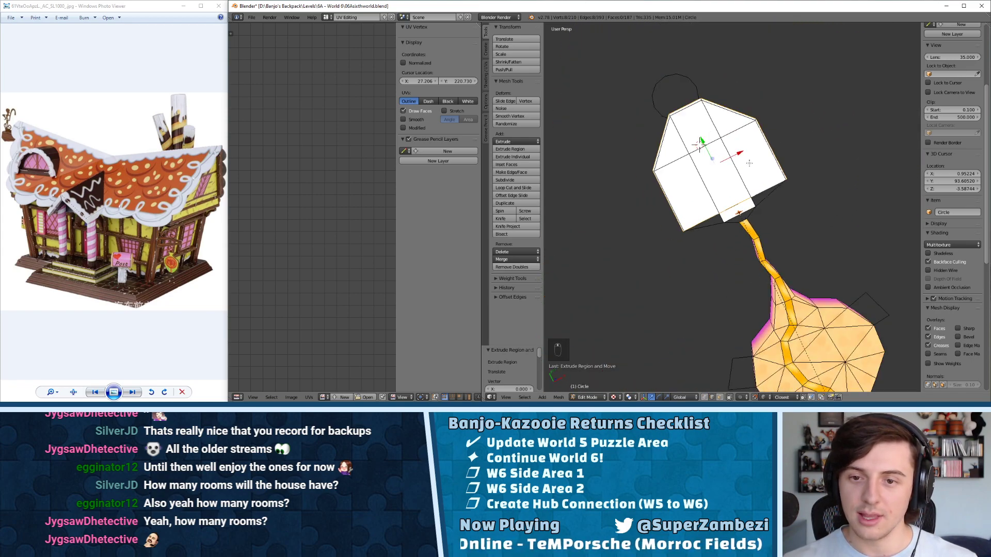
pyautogui.rightClick(735, 185)
pyautogui.press('c')
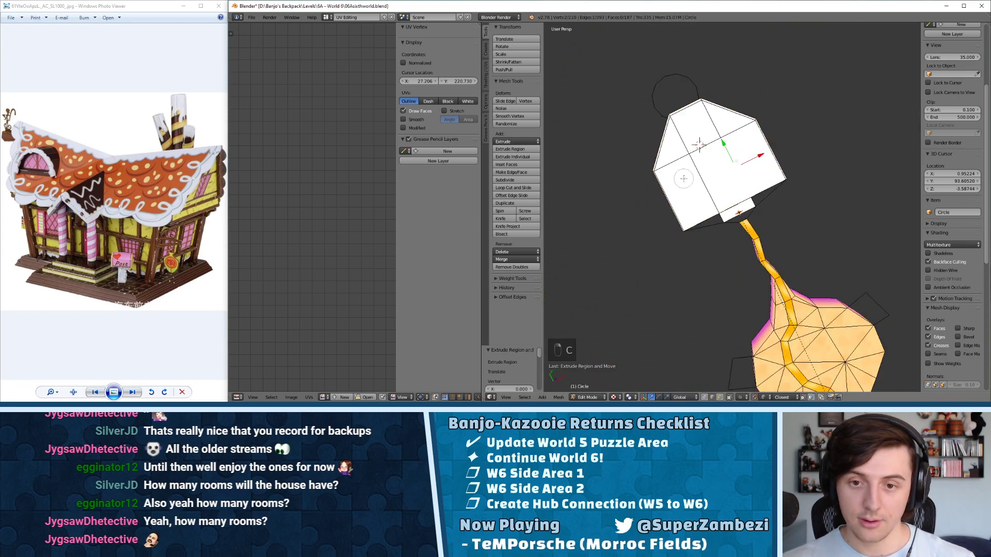
pyautogui.moveTo(684, 178)
pyautogui.mouseDown()
pyautogui.moveTo(679, 118)
pyautogui.moveTo(756, 119)
pyautogui.moveTo(727, 197)
pyautogui.moveTo(665, 225)
pyautogui.mouseUp()
pyautogui.rightClick(728, 188)
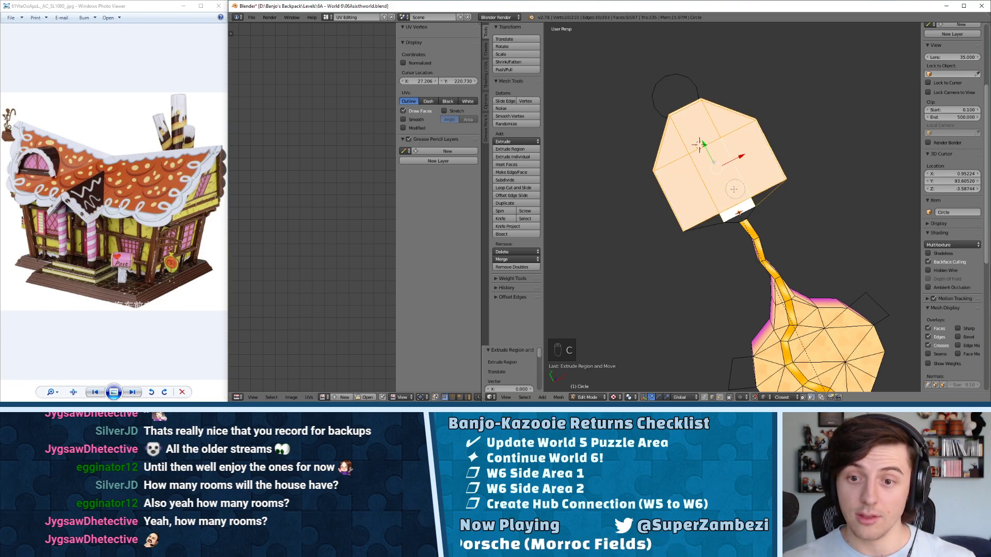
# - Add the entry face and a remaining rim face to the platform selection in face mode
pyautogui.moveTo(730, 187); pyautogui.dragTo(743, 157, button='middle')
pyautogui.hotkey('ctrl', 'Tab')
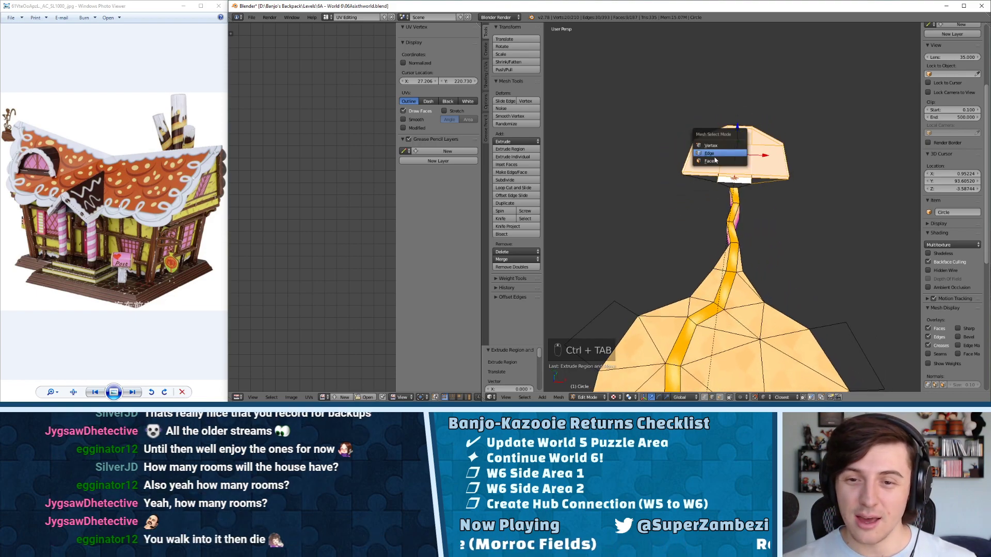
pyautogui.click(713, 163)
pyautogui.keyDown('shift'); pyautogui.rightClick(725, 179); pyautogui.keyUp('shift')
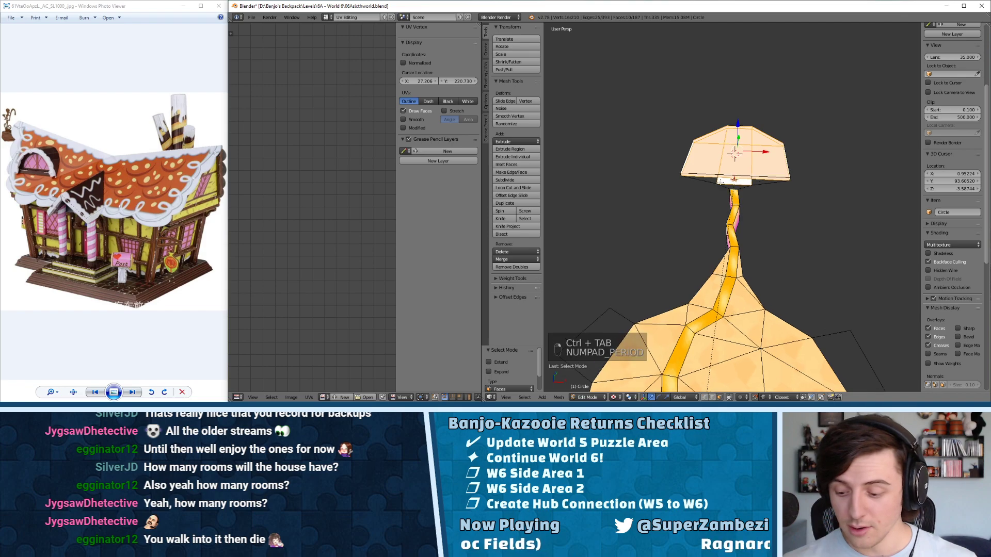
pyautogui.press('KP_Decimal')
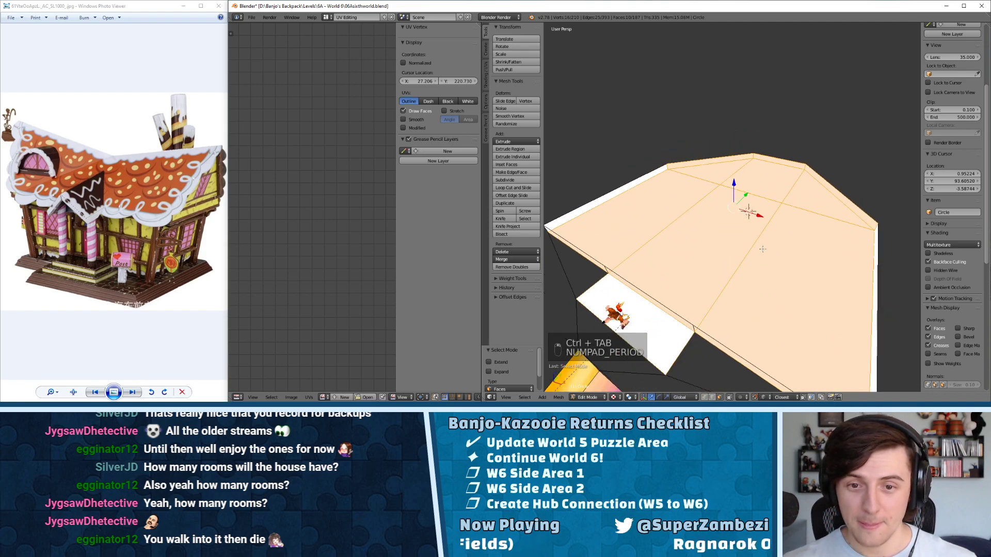
pyautogui.keyDown('shift'); pyautogui.rightClick(598, 196); pyautogui.keyUp('shift')
pyautogui.moveTo(598, 196); pyautogui.dragTo(743, 196, button='middle')
pyautogui.keyDown('shift'); pyautogui.rightClick(836, 181); pyautogui.keyUp('shift')
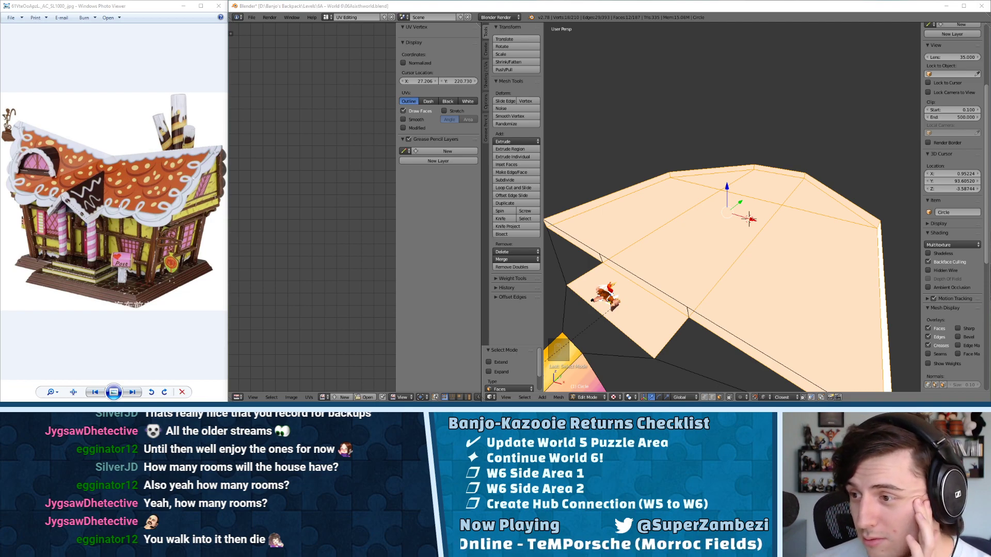
# - Read the "Further vs. Farther" article in the web browser and close its window
pyautogui.moveTo(830, 70); pyautogui.dragTo(505, 40)
pyautogui.moveTo(568, 46); pyautogui.dragTo(605, 41)
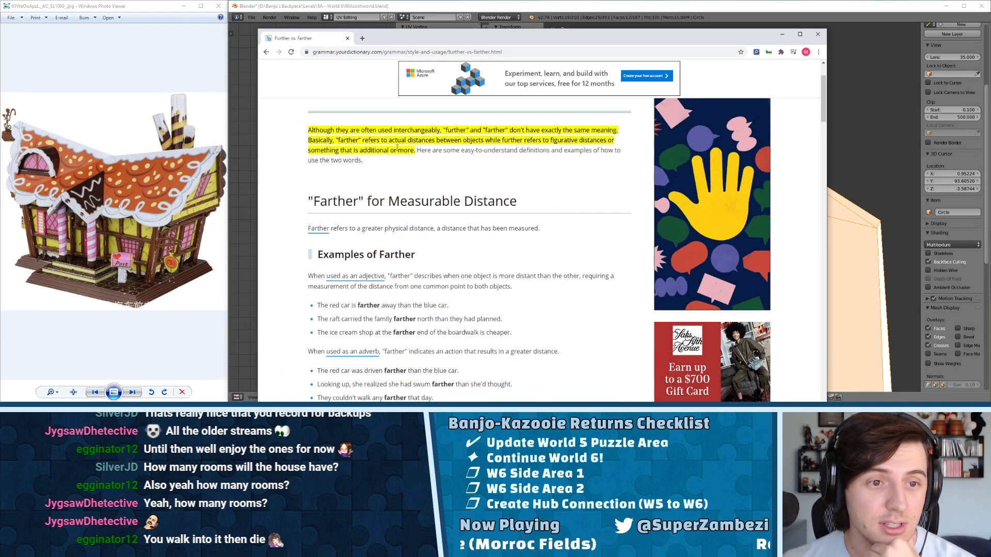
pyautogui.scroll(1, 335, 157)
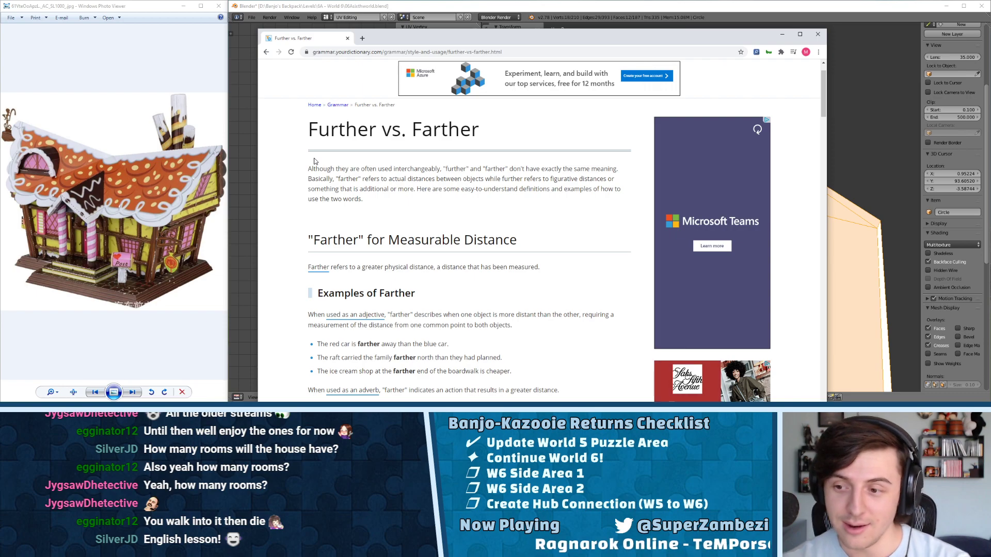
pyautogui.click(822, 34)
# - Select all the side faces of the platform's rim and flip their normals
pyautogui.moveTo(663, 199); pyautogui.dragTo(644, 216, button='middle')
pyautogui.hotkey('ctrl', 'Tab')
pyautogui.click(644, 216)
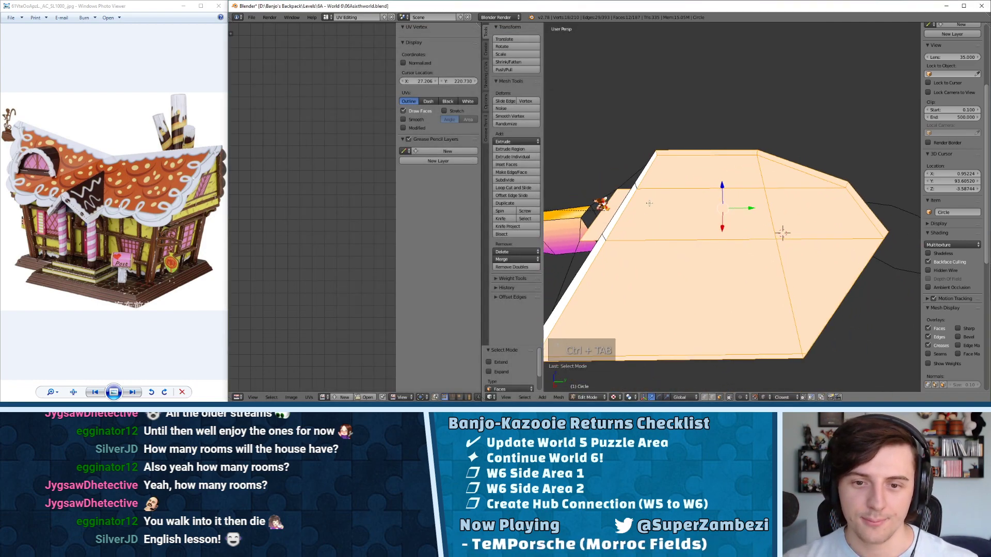
pyautogui.rightClick(677, 152)
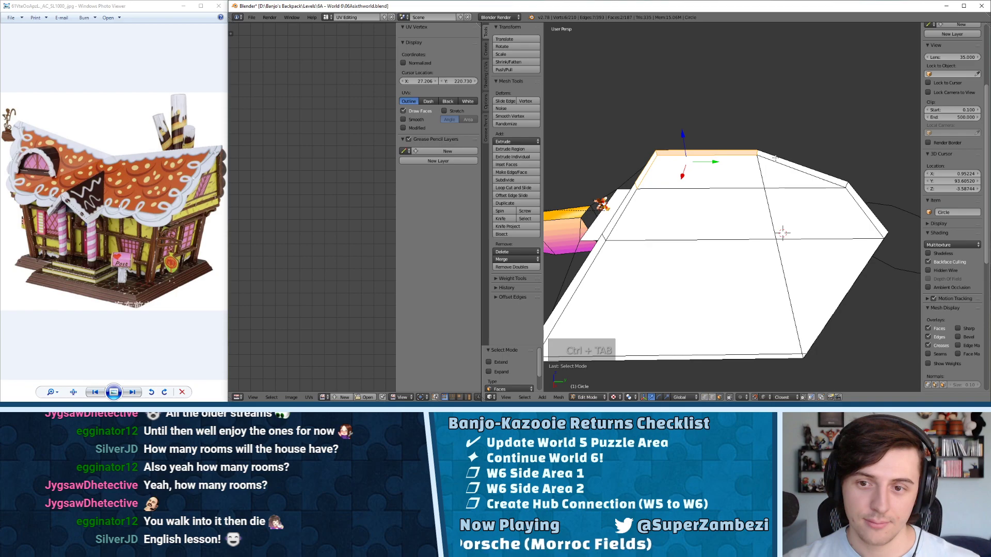
pyautogui.moveTo(773, 154); pyautogui.dragTo(740, 142, button='middle')
pyautogui.keyDown('shift'); pyautogui.rightClick(809, 166); pyautogui.keyUp('shift')
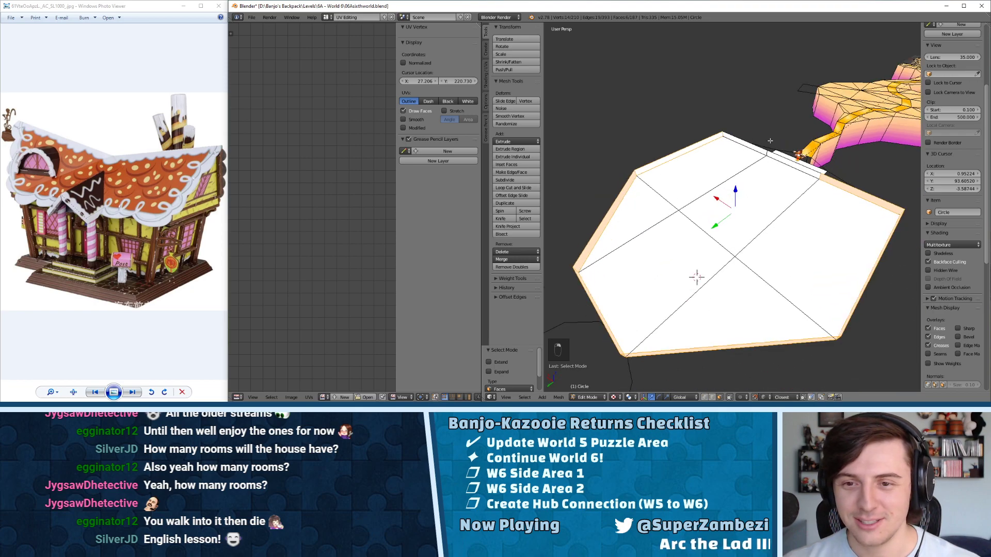
pyautogui.keyDown('shift'); pyautogui.rightClick(739, 141); pyautogui.keyUp('shift')
pyautogui.keyDown('shift'); pyautogui.rightClick(793, 163); pyautogui.keyUp('shift')
pyautogui.moveTo(791, 164); pyautogui.dragTo(681, 161, button='middle')
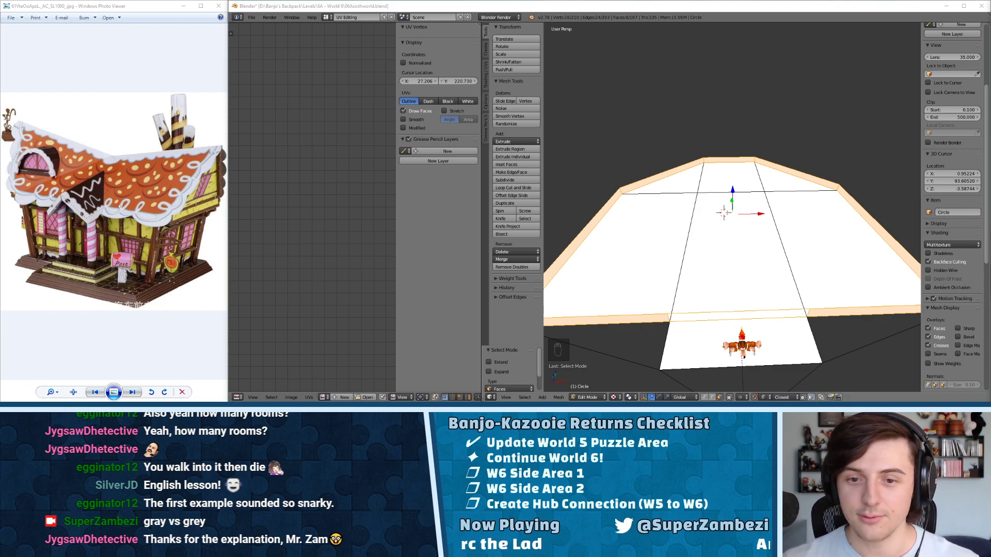
pyautogui.moveTo(720, 269); pyautogui.dragTo(623, 224, button='middle')
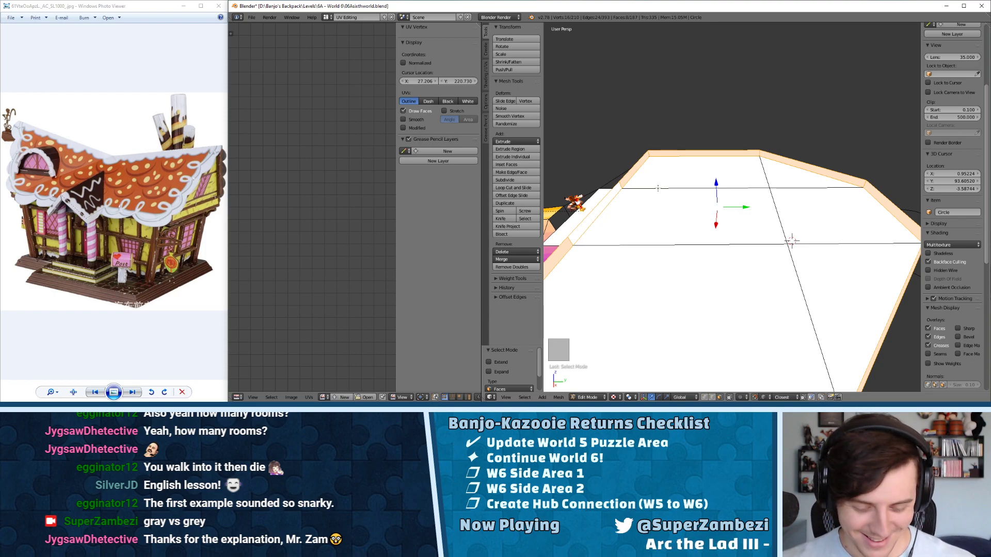
pyautogui.press('w')
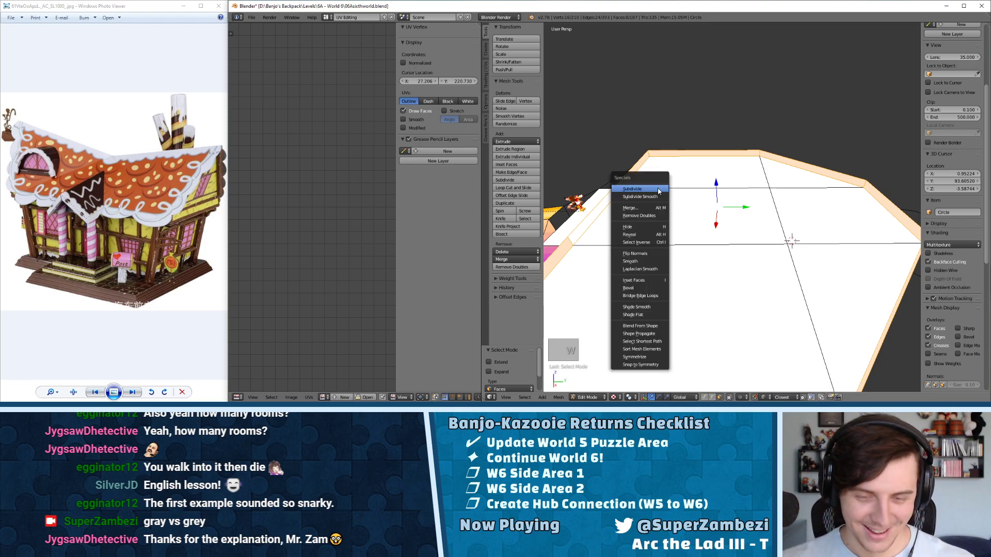
pyautogui.click(642, 253)
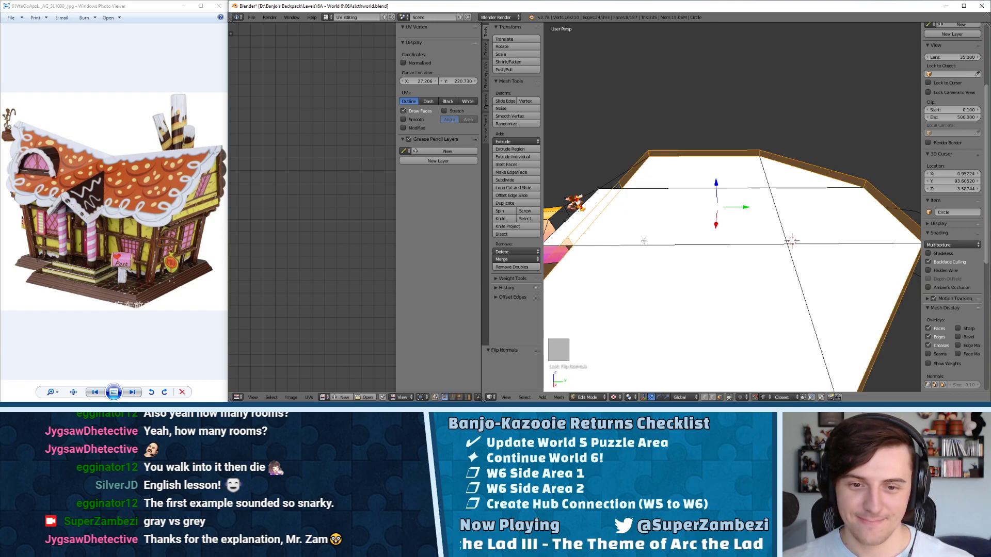
pyautogui.moveTo(644, 241); pyautogui.dragTo(697, 206, button='middle')
pyautogui.scroll(-4, 715, 235)
# - Delete the two inner vertices of the platform's floor together with the panels attached to them
pyautogui.hotkey('ctrl', 'Tab')
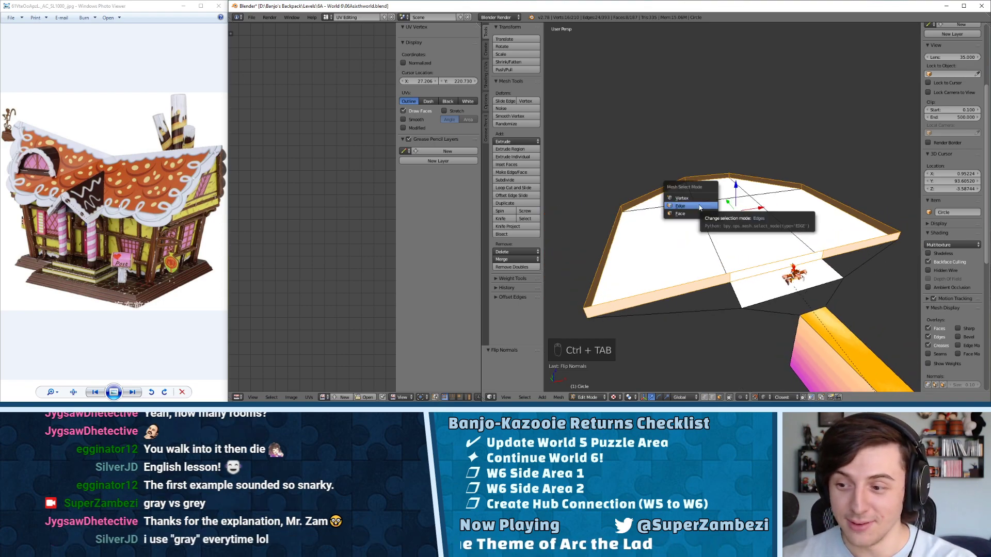
pyautogui.click(696, 200)
pyautogui.rightClick(695, 201)
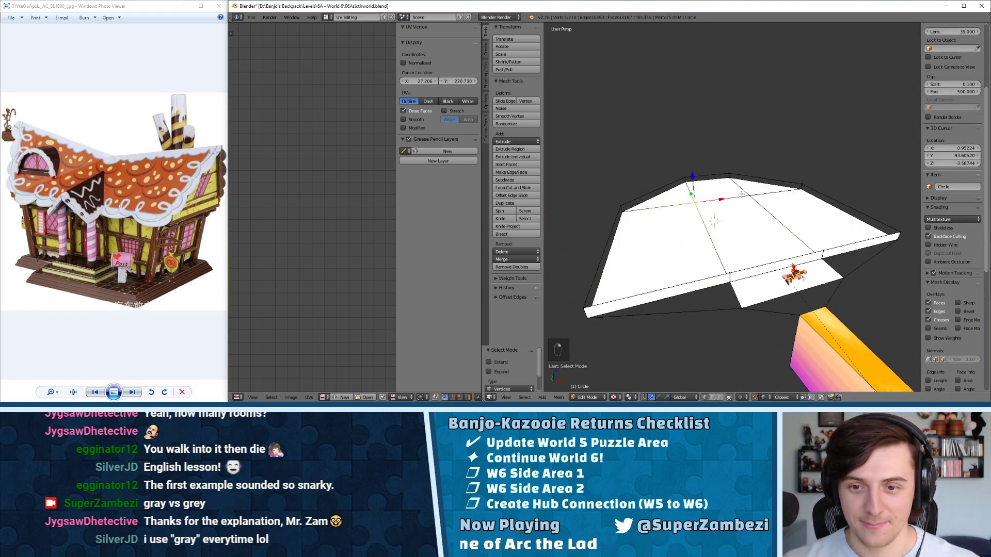
pyautogui.keyDown('shift'); pyautogui.rightClick(742, 196); pyautogui.keyUp('shift')
pyautogui.press('x')
pyautogui.click(743, 195)
pyautogui.moveTo(743, 196); pyautogui.dragTo(775, 194, button='middle')
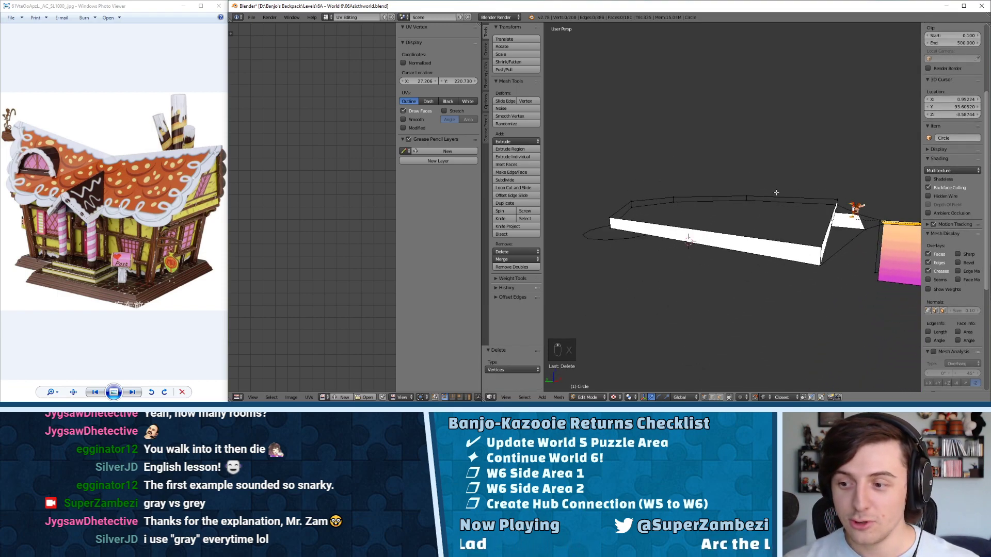
# - Select the upper edge loop of the platform's rim and fill it with a single face
pyautogui.hotkey('ctrl', 'Tab')
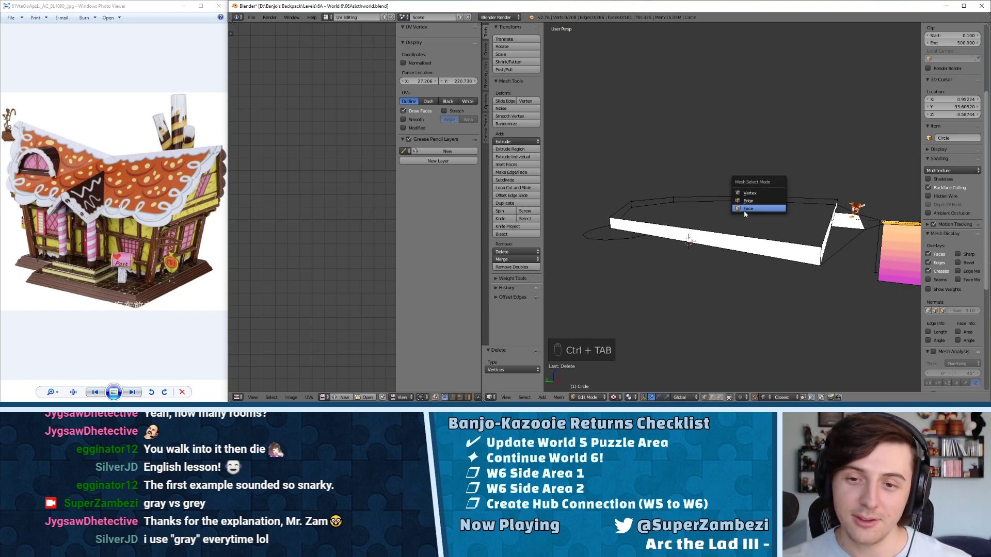
pyautogui.click(744, 209)
pyautogui.moveTo(744, 208); pyautogui.dragTo(809, 276, button='middle')
pyautogui.rightClick(802, 259)
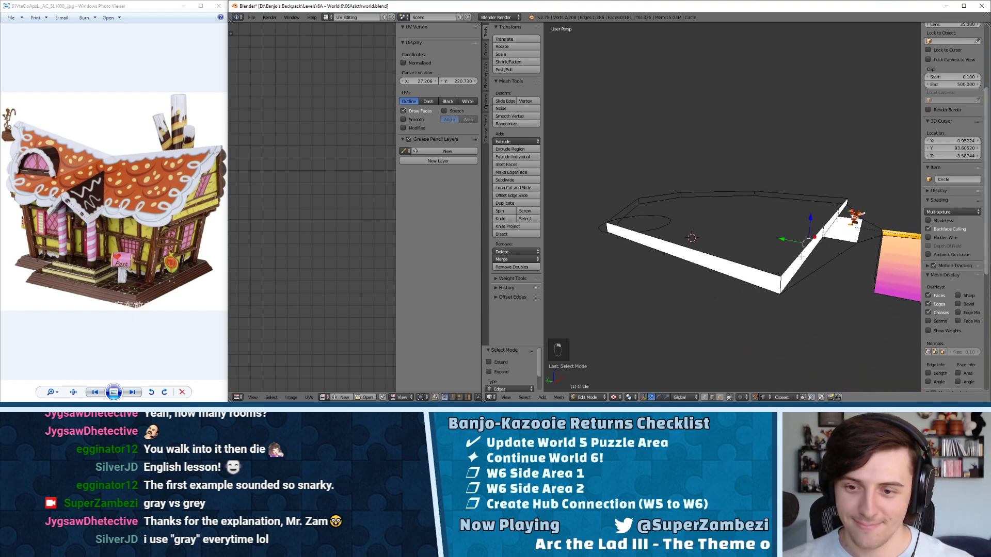
pyautogui.keyDown('shift'); pyautogui.rightClick(721, 263); pyautogui.keyUp('shift')
pyautogui.keyDown('alt'); pyautogui.rightClick(617, 212); pyautogui.keyUp('alt')
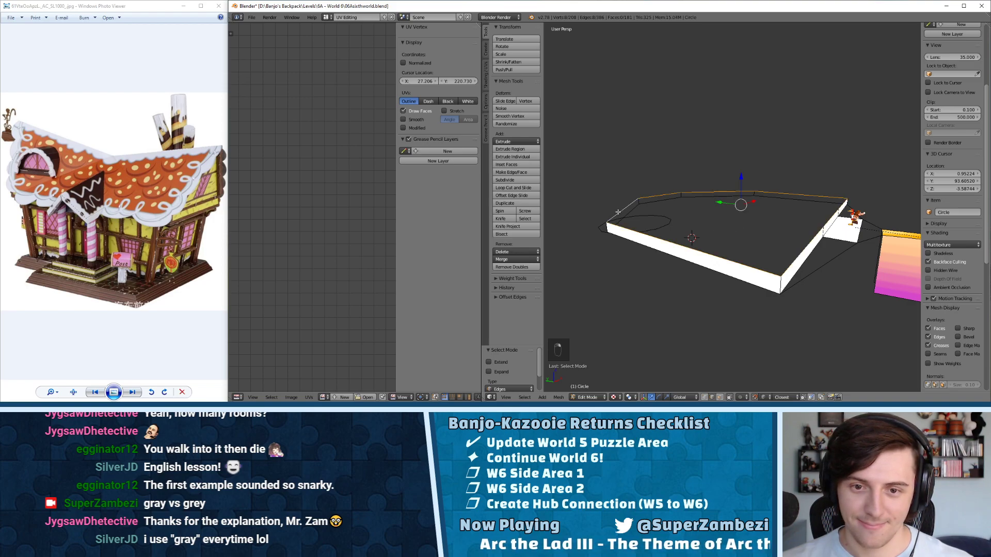
pyautogui.press('f')
pyautogui.press('a')
# - Select all the platform's top and rim faces in wireframe view and move them about 3.78 along the Y axis, away from the path
pyautogui.moveTo(867, 225); pyautogui.dragTo(803, 235, button='middle')
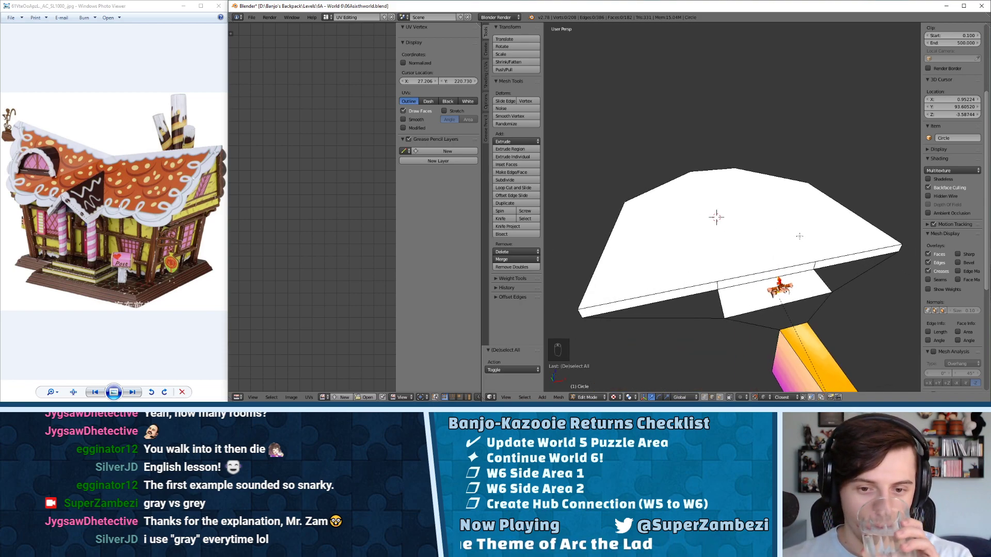
pyautogui.moveTo(771, 235); pyautogui.dragTo(748, 224, button='middle')
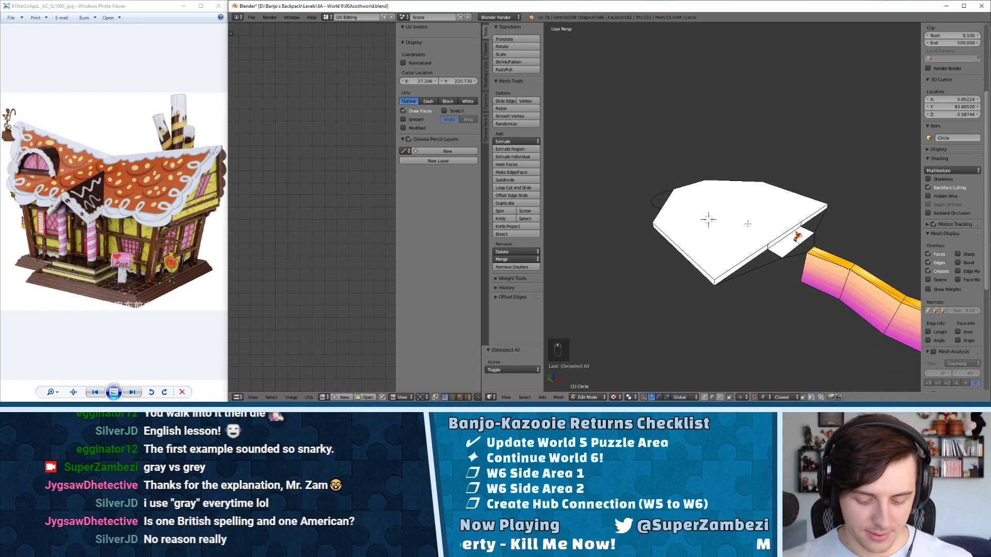
pyautogui.press('z')
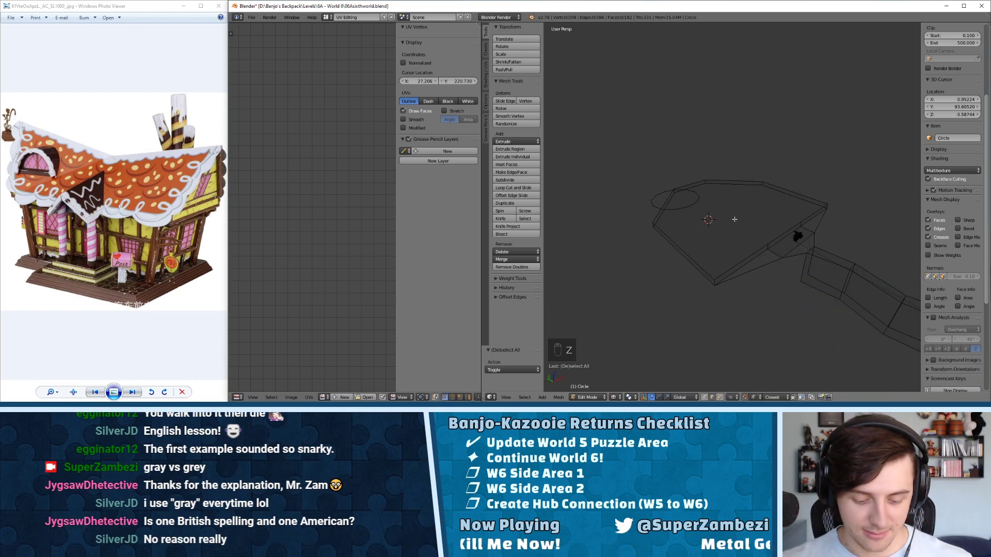
pyautogui.press('c')
pyautogui.moveTo(715, 262); pyautogui.dragTo(715, 272)
pyautogui.rightClick(715, 252)
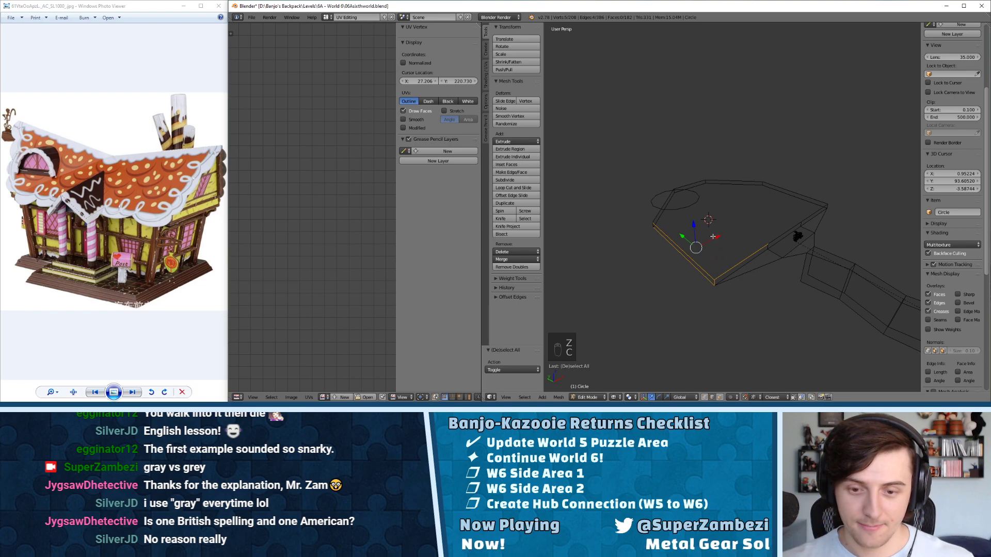
pyautogui.hotkey('ctrl', 'Tab')
pyautogui.click(713, 242)
pyautogui.press('c')
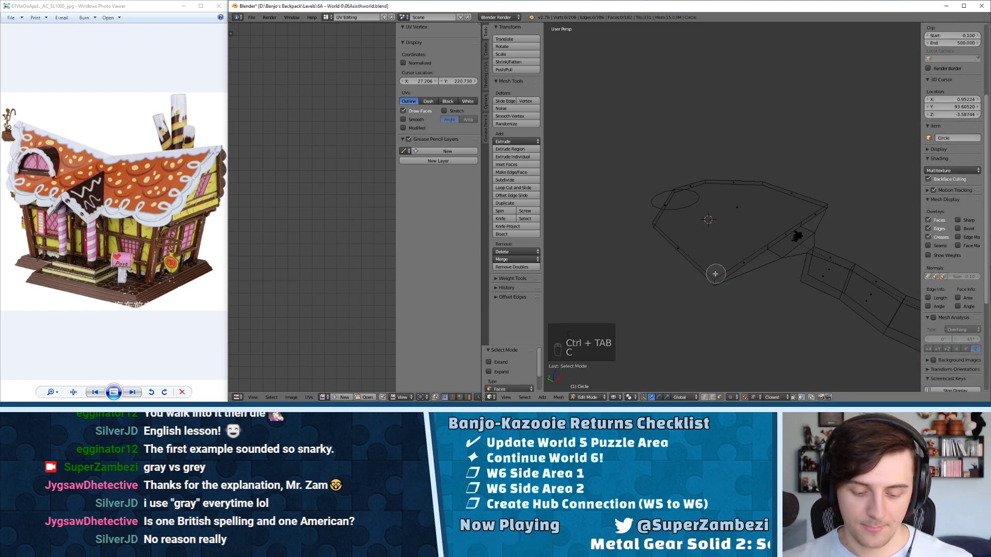
pyautogui.moveTo(713, 270)
pyautogui.mouseDown()
pyautogui.moveTo(678, 248)
pyautogui.moveTo(707, 185)
pyautogui.moveTo(734, 207)
pyautogui.moveTo(795, 193)
pyautogui.moveTo(813, 206)
pyautogui.moveTo(785, 214)
pyautogui.moveTo(782, 226)
pyautogui.mouseUp()
pyautogui.rightClick(762, 256)
pyautogui.moveTo(761, 261)
pyautogui.mouseDown(button='middle')
pyautogui.moveTo(741, 243)
pyautogui.moveTo(705, 258)
pyautogui.mouseUp(button='middle')
pyautogui.press('g')
pyautogui.press('y')
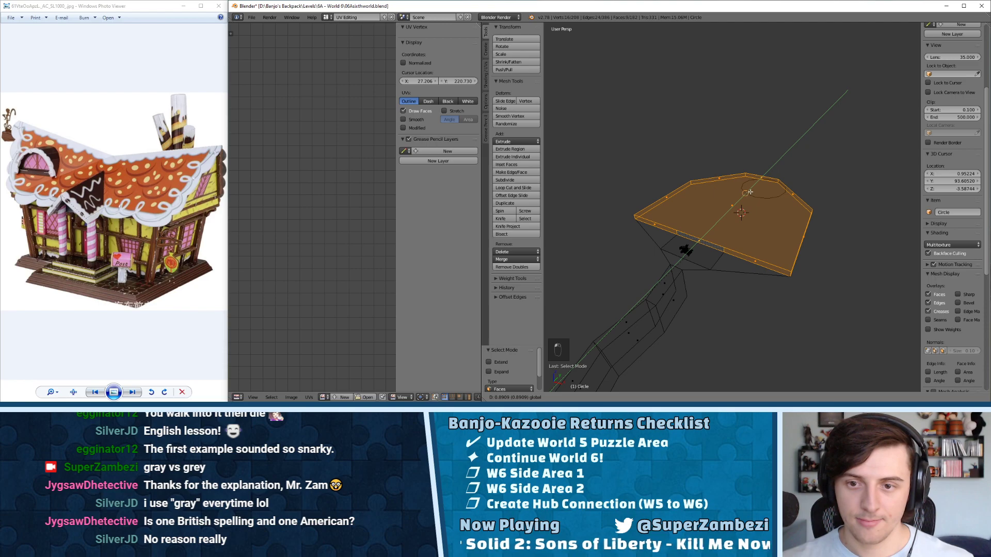
pyautogui.click(871, 269)
pyautogui.moveTo(871, 268); pyautogui.dragTo(773, 217, button='middle')
pyautogui.scroll(4, 808, 232)
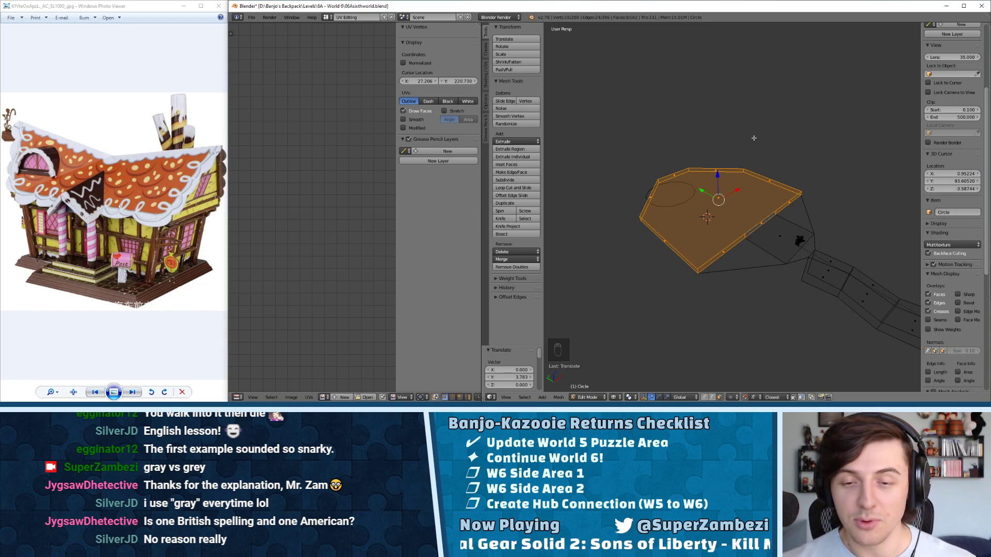
# - Switch the viewport shading to Texture and deselect everything
pyautogui.click(589, 398)
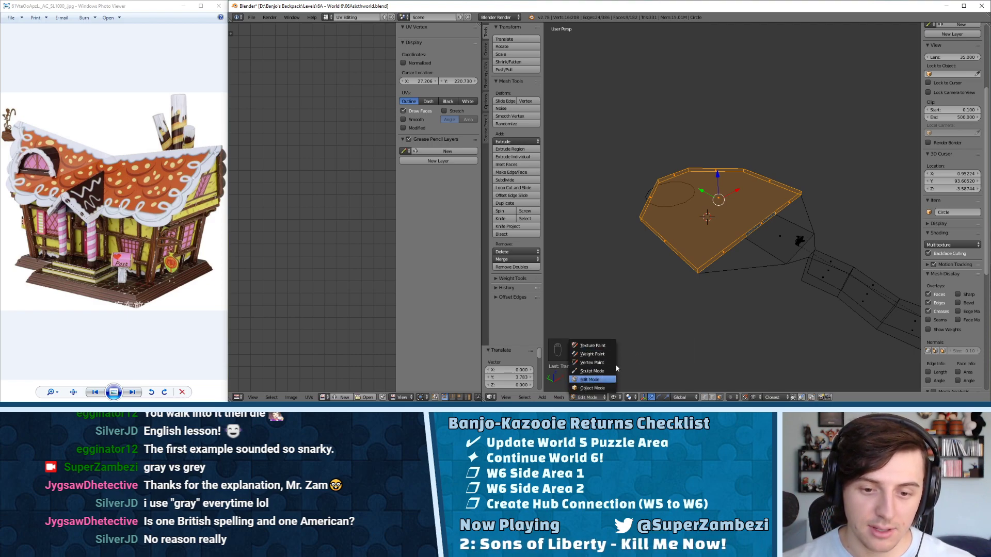
pyautogui.press('z')
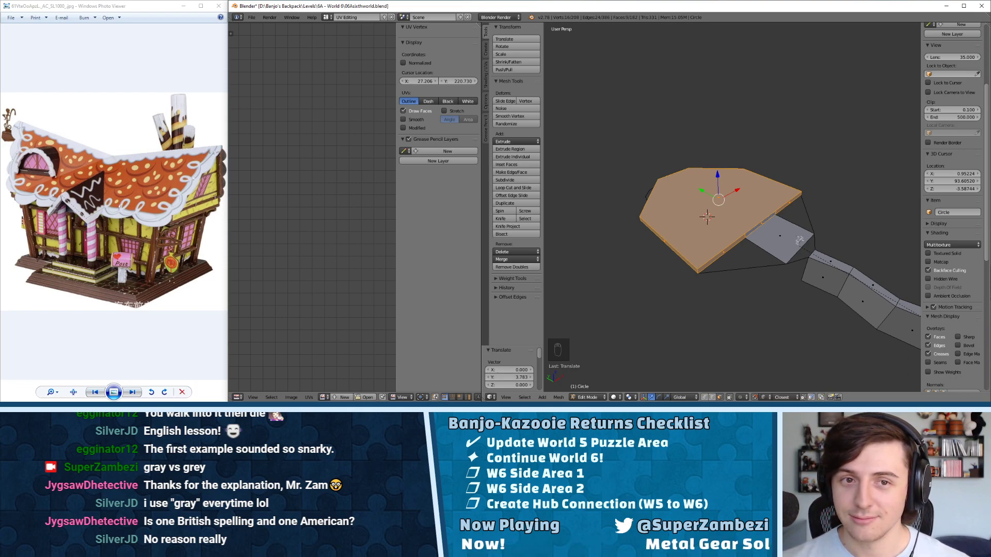
pyautogui.moveTo(762, 217); pyautogui.dragTo(719, 198, button='middle')
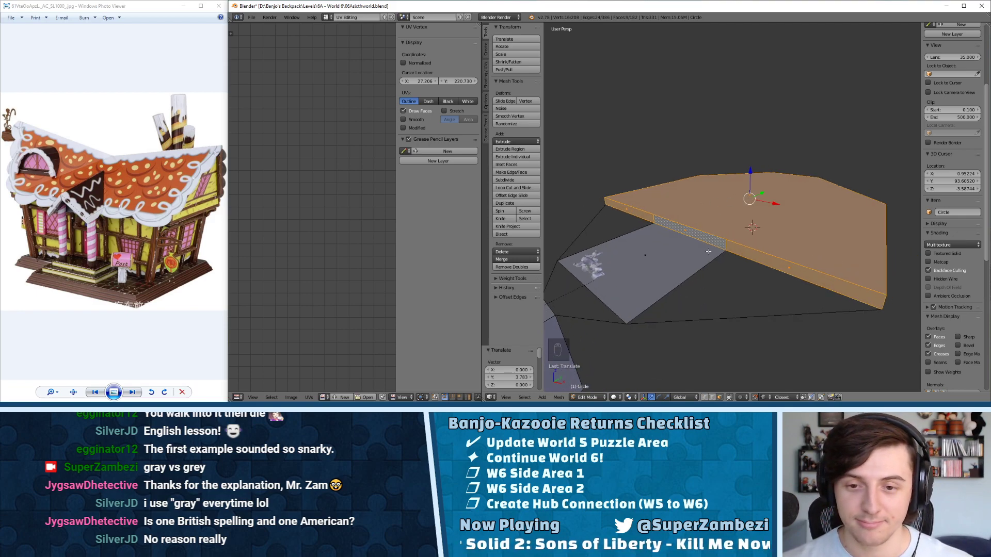
pyautogui.click(614, 397)
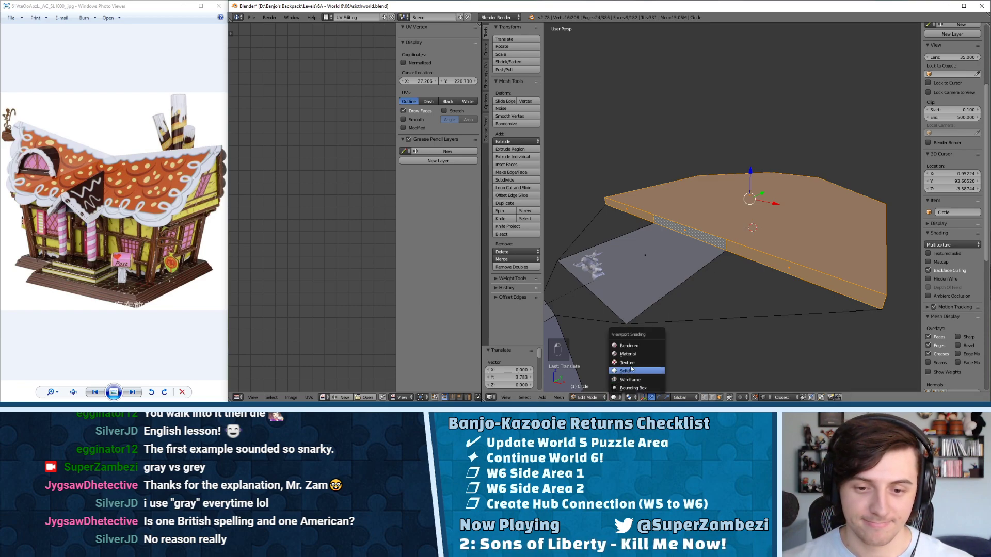
pyautogui.click(627, 362)
pyautogui.moveTo(688, 243); pyautogui.dragTo(740, 253, button='middle')
pyautogui.press('a')
# - Select the edge loop around the platform's top face in edge select mode
pyautogui.moveTo(642, 239)
pyautogui.mouseDown(button='middle')
pyautogui.moveTo(707, 206)
pyautogui.moveTo(649, 232)
pyautogui.mouseUp(button='middle')
pyautogui.scroll(-2, 716, 217)
pyautogui.moveTo(716, 216); pyautogui.dragTo(666, 223, button='middle')
pyautogui.hotkey('ctrl', 'Tab')
pyautogui.click(666, 224)
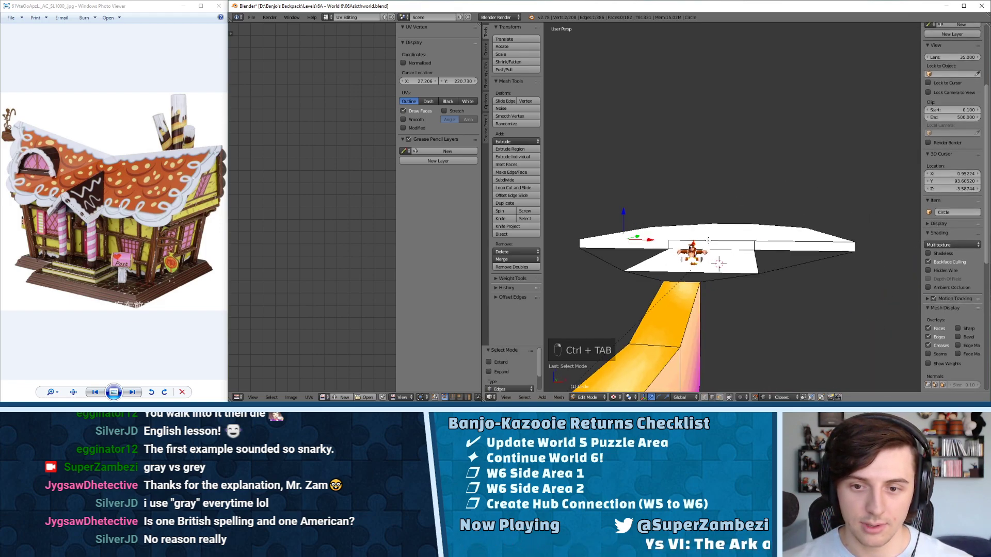
pyautogui.keyDown('alt'); pyautogui.rightClick(757, 237); pyautogui.keyUp('alt')
# - Try to extrude the platform's top face upward and undo the extrusion
pyautogui.press('e')
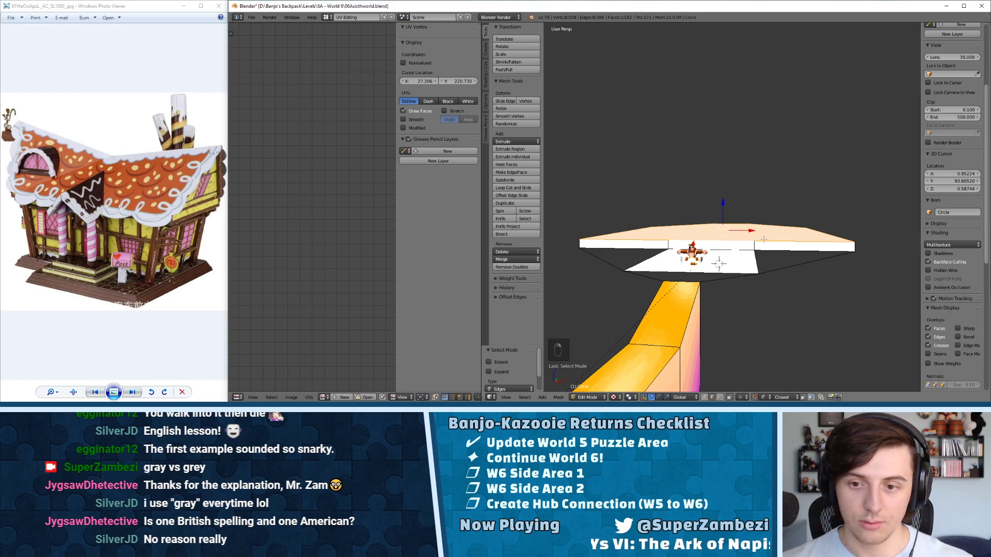
pyautogui.click(770, 223)
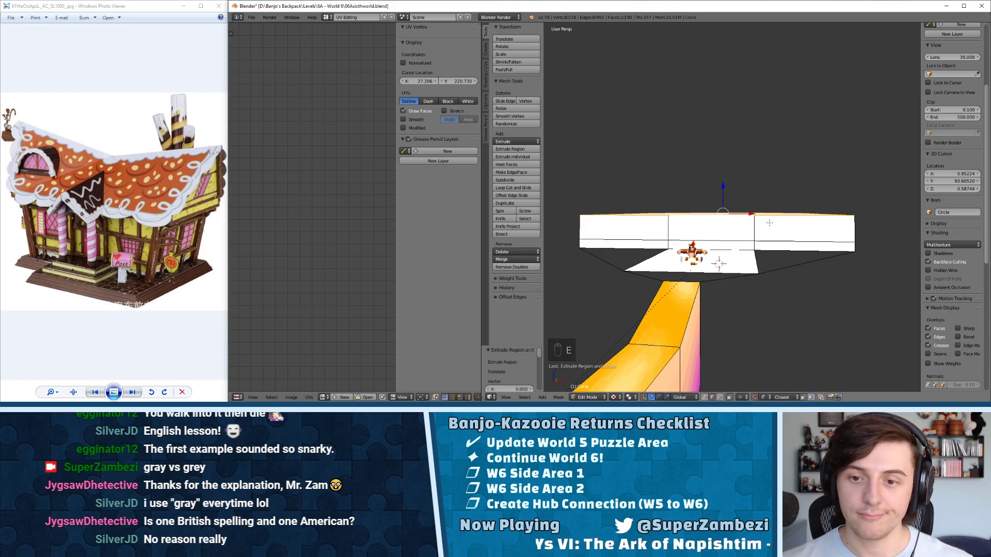
pyautogui.hotkey('ctrl', 'z')
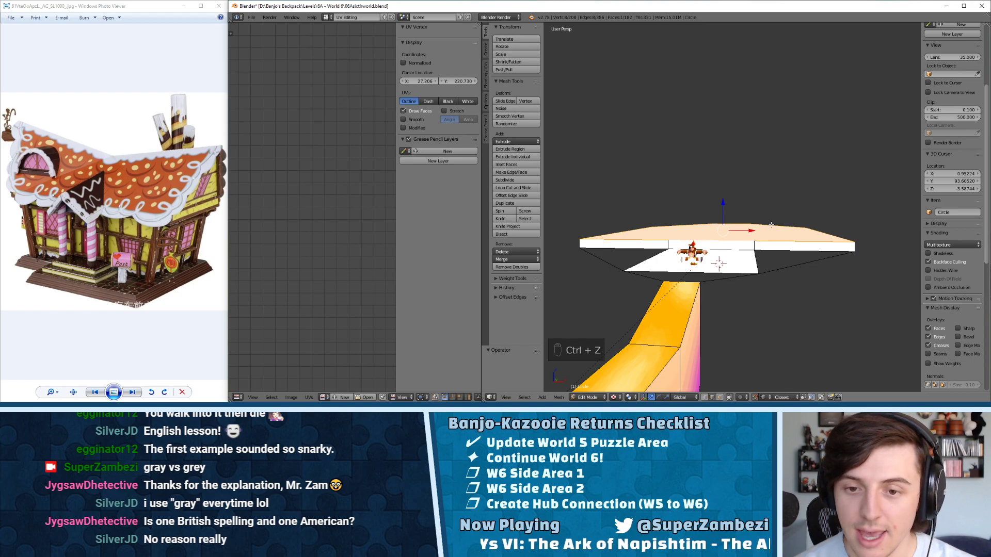
# - Offset the platform's top outline inward by about 0.32 with Offset Edges, working from the top view
pyautogui.moveTo(771, 225); pyautogui.dragTo(744, 243, button='middle')
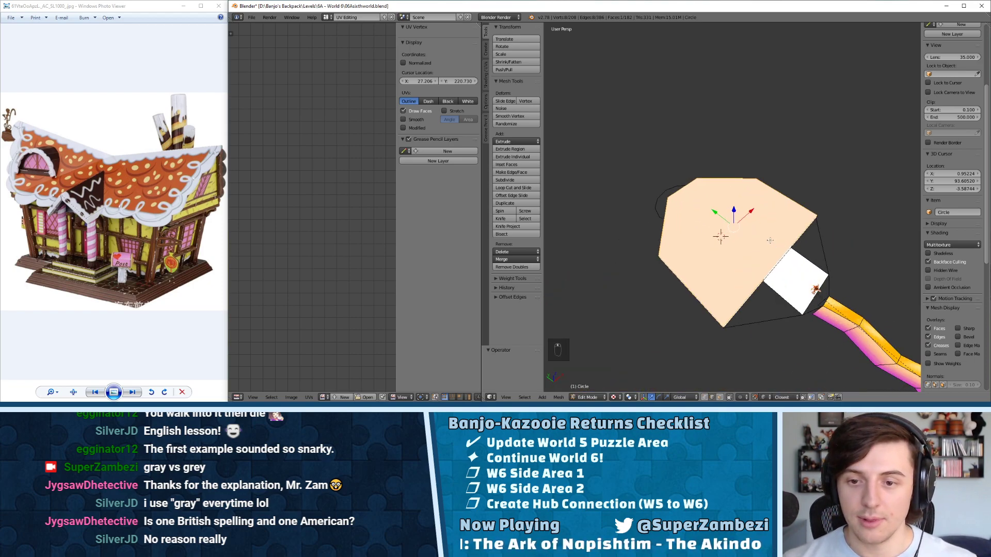
pyautogui.scroll(1, 743, 243)
pyautogui.press('KP_Decimal')
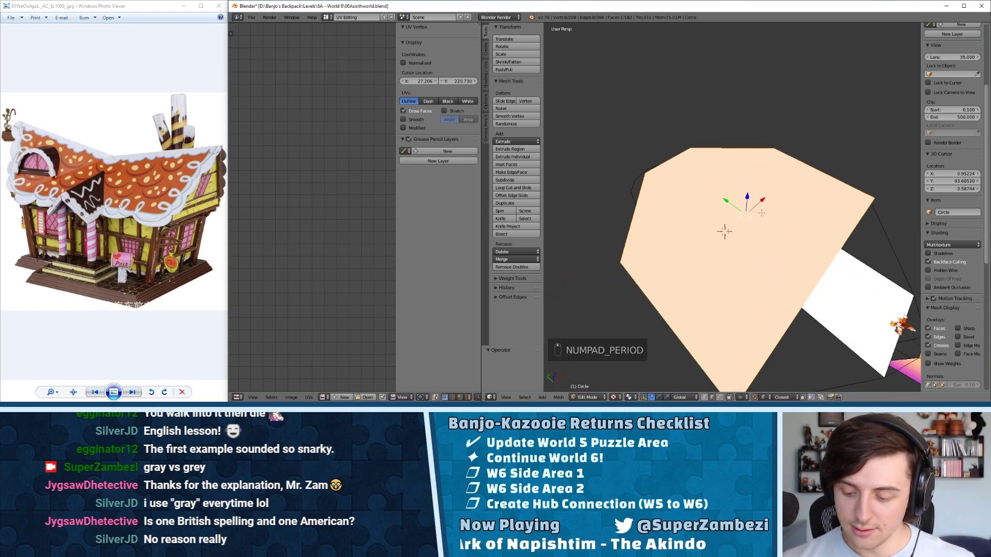
pyautogui.press('KP_7')
pyautogui.hotkey('ctrl', 'e')
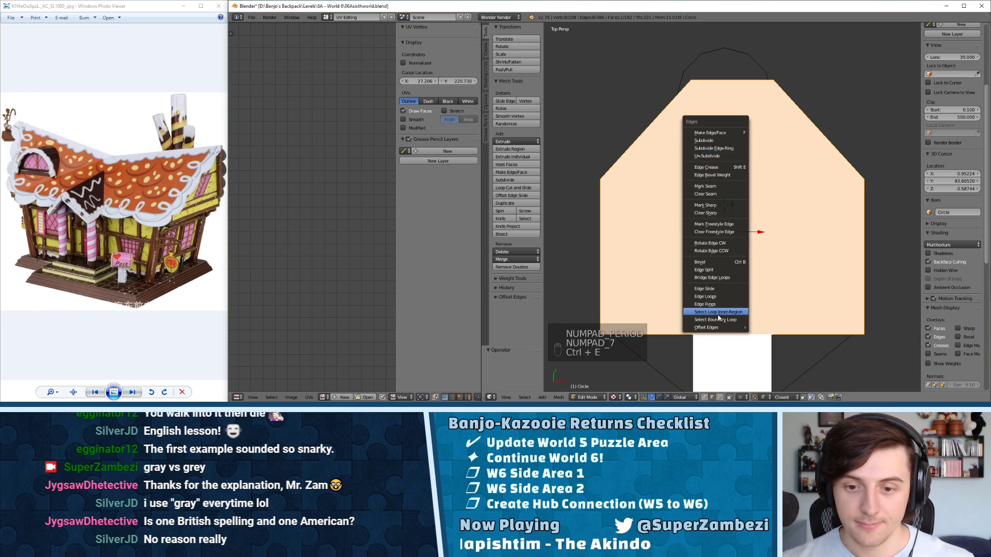
pyautogui.moveTo(722, 328)
pyautogui.click(777, 330)
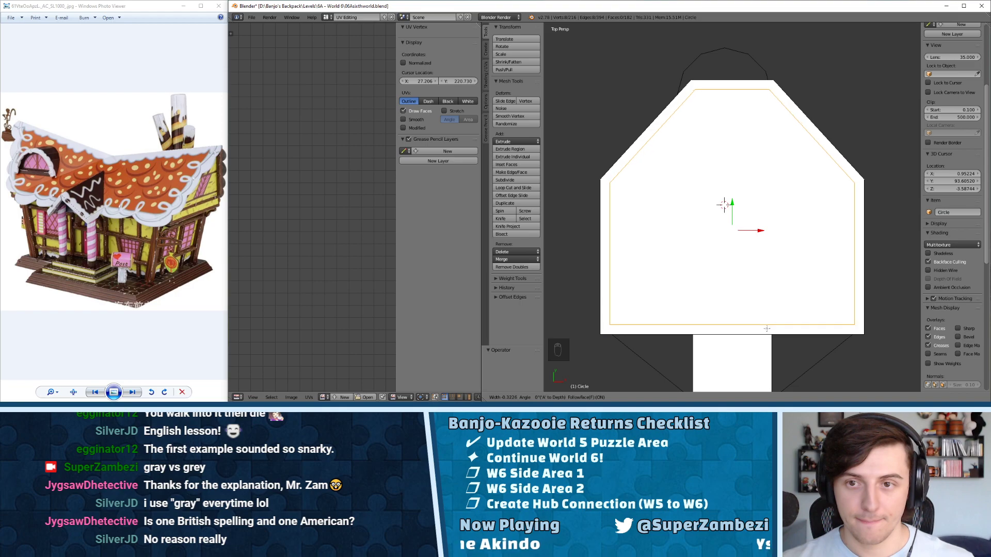
pyautogui.click(743, 243)
# - Select the platform's large top face in face select mode and delete it
pyautogui.hotkey('ctrl', 'Tab')
pyautogui.click(664, 203)
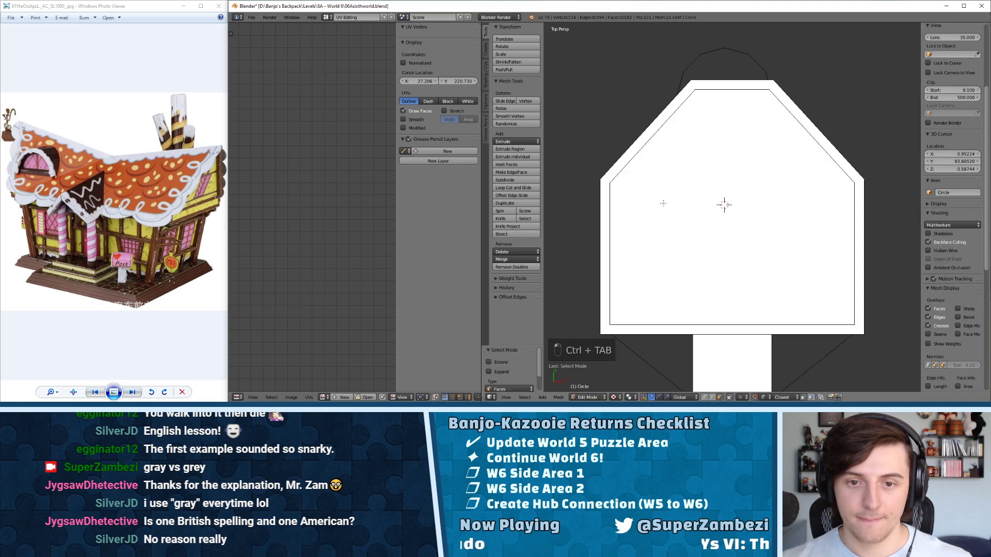
pyautogui.rightClick(730, 216)
pyautogui.press('x')
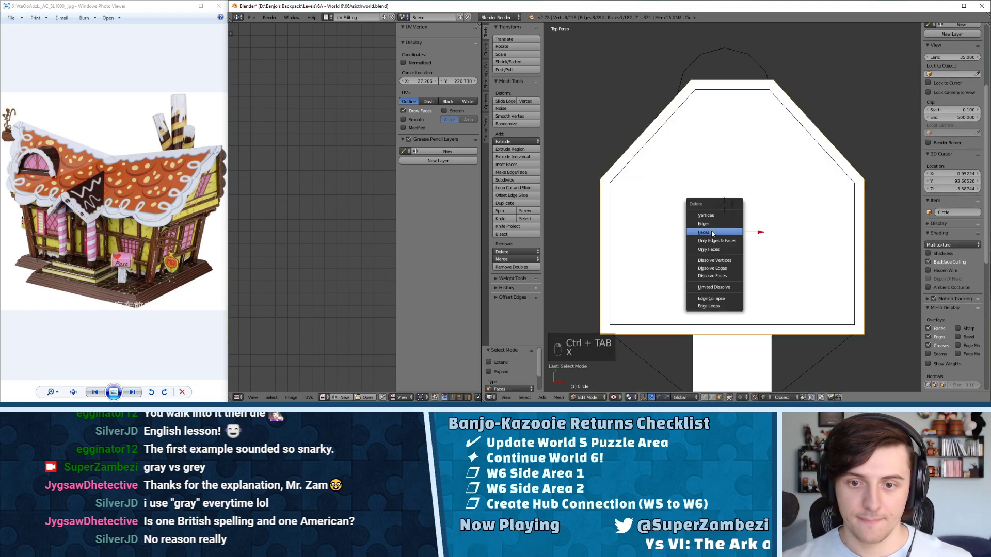
pyautogui.click(704, 233)
# - Fill the gaps between the outer and inset edges along the left, back and right sides of the platform's top
pyautogui.hotkey('ctrl', 'Tab')
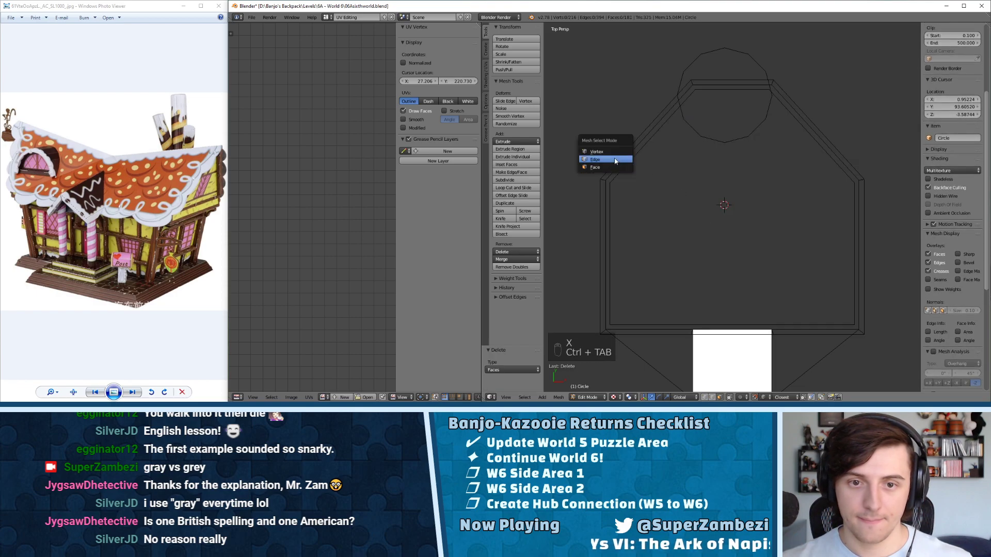
pyautogui.click(616, 161)
pyautogui.moveTo(616, 161); pyautogui.dragTo(680, 178, button='middle')
pyautogui.rightClick(679, 179)
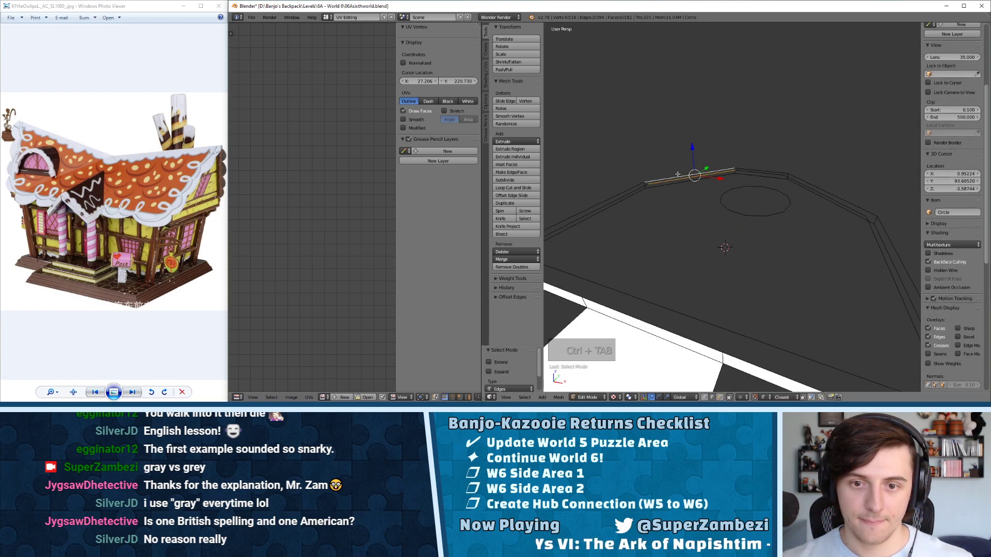
pyautogui.press('f')
pyautogui.press('f')
pyautogui.press('f')
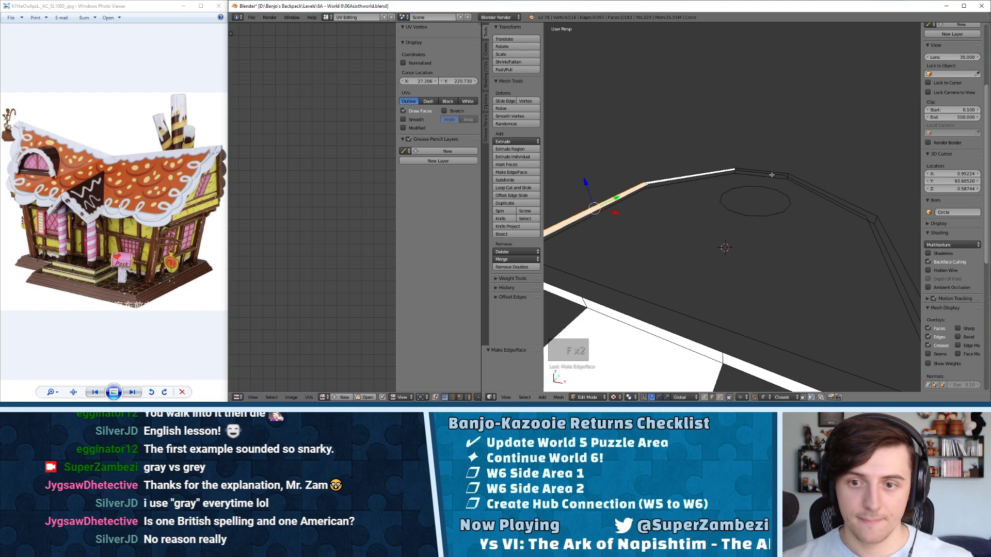
pyautogui.rightClick(825, 191)
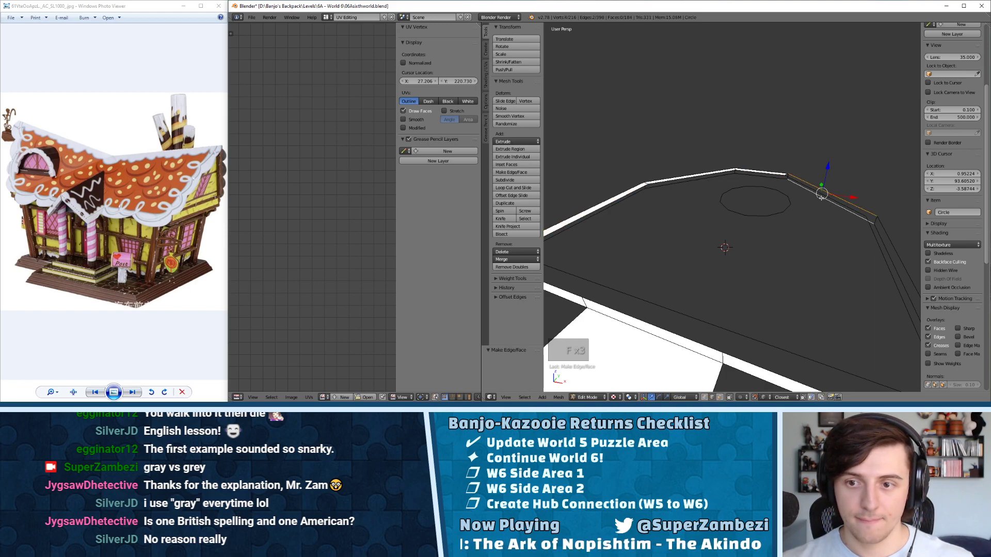
pyautogui.press('f')
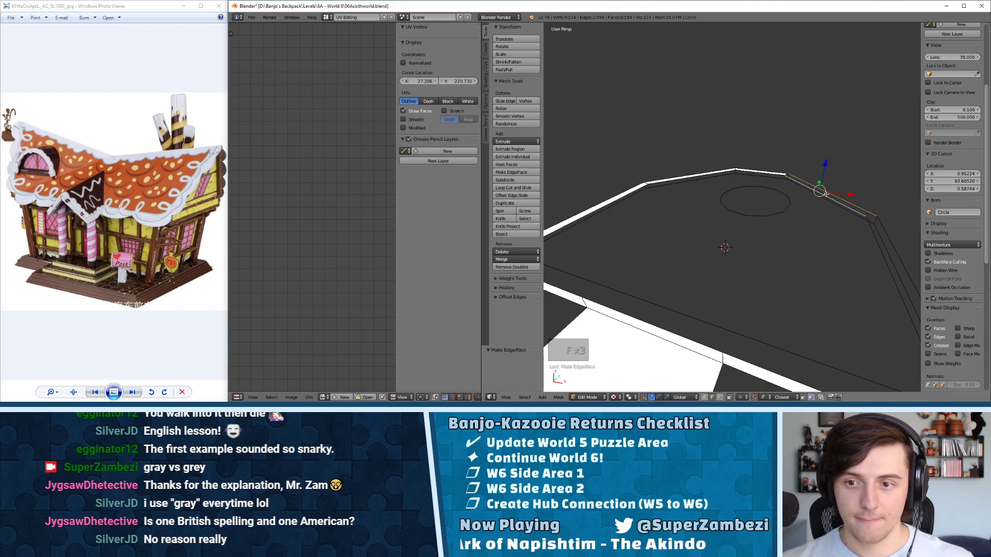
pyautogui.moveTo(825, 192); pyautogui.dragTo(859, 238, button='middle')
pyautogui.rightClick(864, 198)
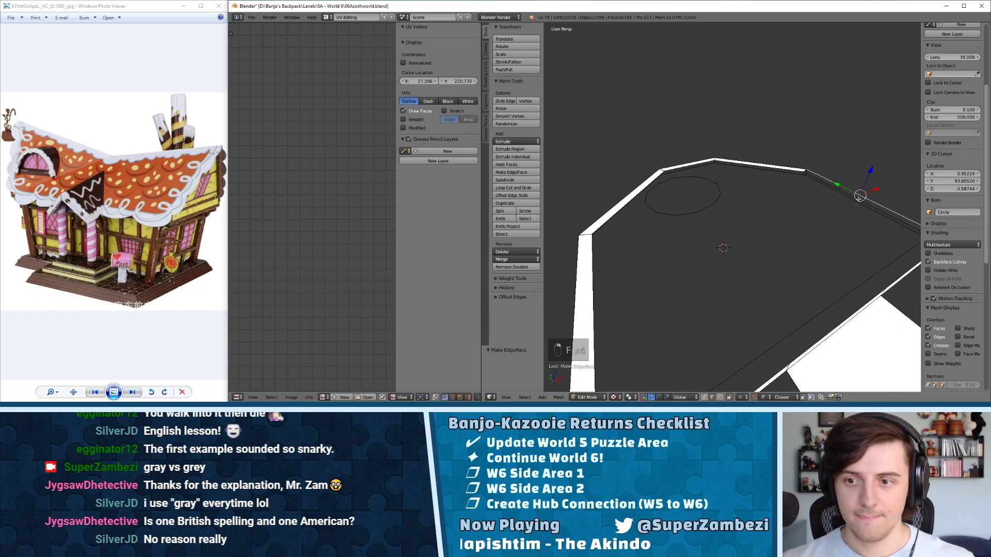
pyautogui.press('f')
# - Fill the right and middle front segments between the platform's outer and inset top edges with faces
pyautogui.moveTo(864, 199); pyautogui.dragTo(710, 211, button='middle')
pyautogui.rightClick(777, 213)
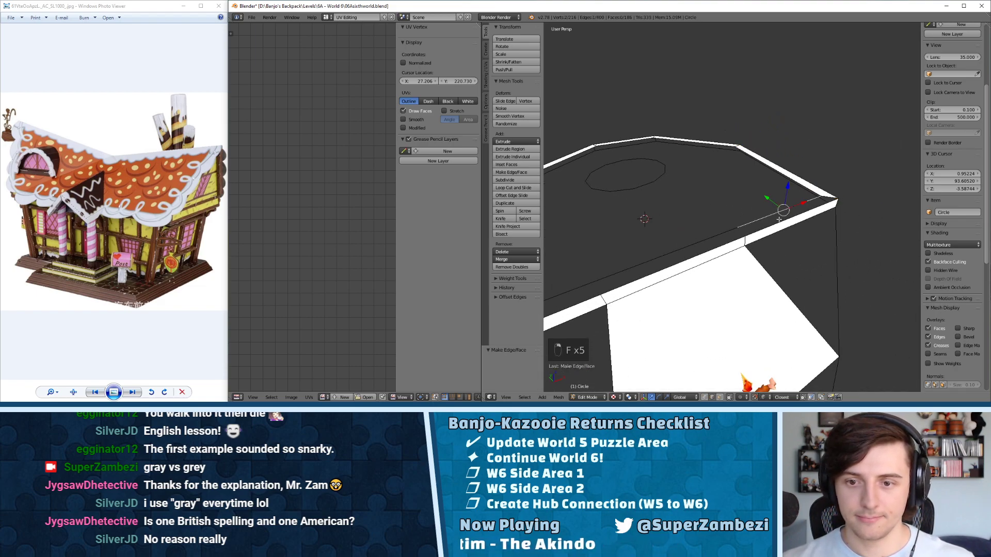
pyautogui.keyDown('shift'); pyautogui.rightClick(785, 220); pyautogui.keyUp('shift')
pyautogui.press('f')
pyautogui.rightClick(718, 234)
pyautogui.keyDown('shift'); pyautogui.rightClick(719, 246); pyautogui.keyUp('shift')
pyautogui.press('f')
pyautogui.moveTo(719, 246); pyautogui.dragTo(732, 240, button='middle')
pyautogui.keyDown('shift'); pyautogui.rightClick(720, 237); pyautogui.keyUp('shift')
pyautogui.keyDown('shift'); pyautogui.rightClick(719, 251); pyautogui.keyUp('shift')
pyautogui.press('f')
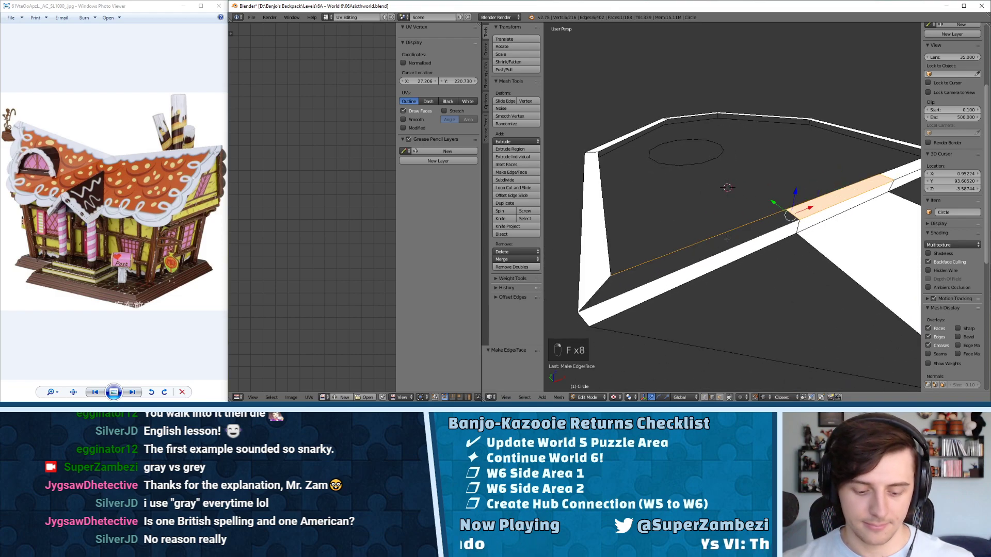
# - Close the border strip by filling the left front segment between the platform's outer and inset edges
pyautogui.moveTo(740, 223); pyautogui.dragTo(722, 201, button='middle')
pyautogui.press('f')
pyautogui.press('Escape')
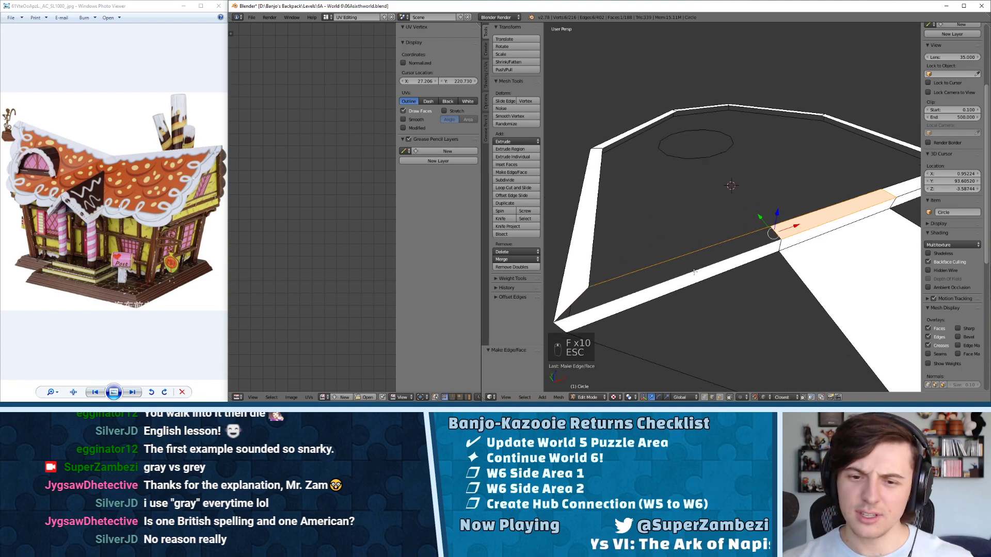
pyautogui.rightClick(707, 263)
pyautogui.keyDown('shift'); pyautogui.rightClick(705, 250); pyautogui.keyUp('shift')
pyautogui.press('f')
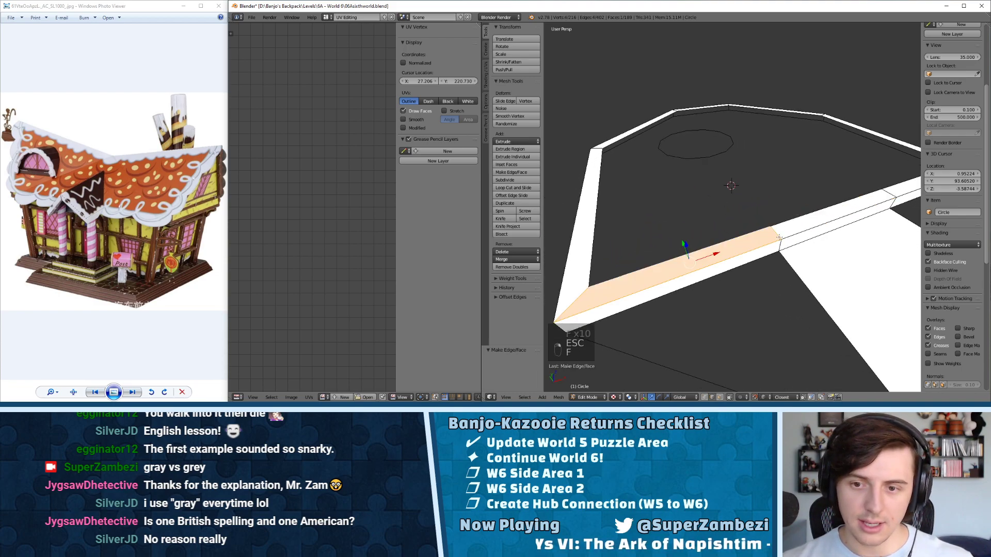
# - Extrude the outer edge loop of the platform's border upward to form the house's walls, using edge select mode
pyautogui.moveTo(706, 249); pyautogui.dragTo(735, 228, button='middle')
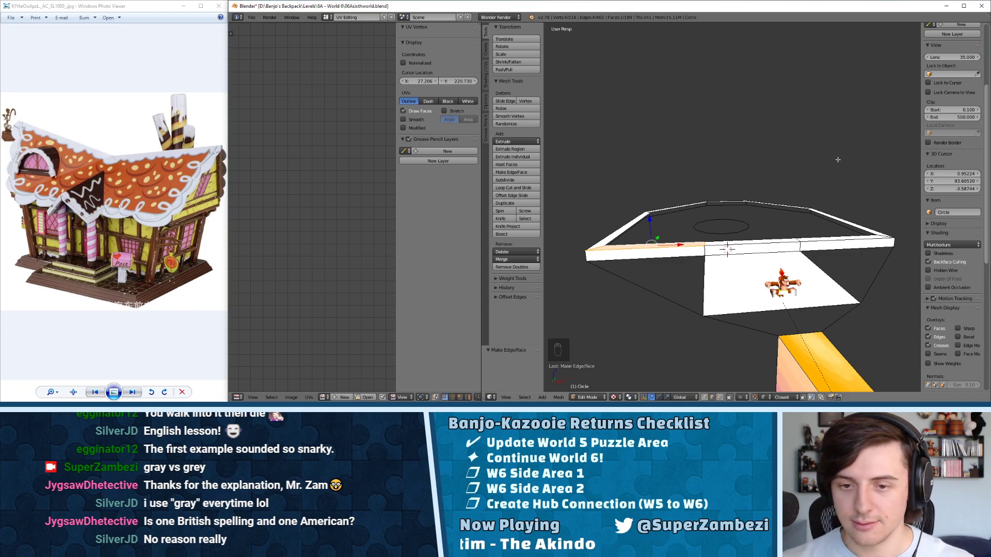
pyautogui.hotkey('ctrl', 'Tab')
pyautogui.click(772, 174)
pyautogui.keyDown('shift'); pyautogui.rightClick(654, 206); pyautogui.keyUp('shift')
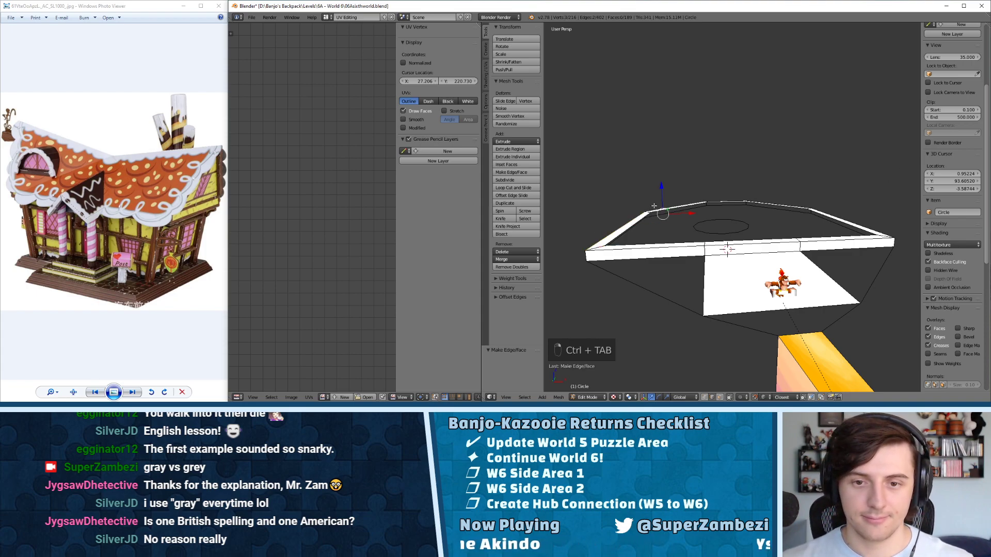
pyautogui.moveTo(653, 205); pyautogui.dragTo(756, 179, button='middle')
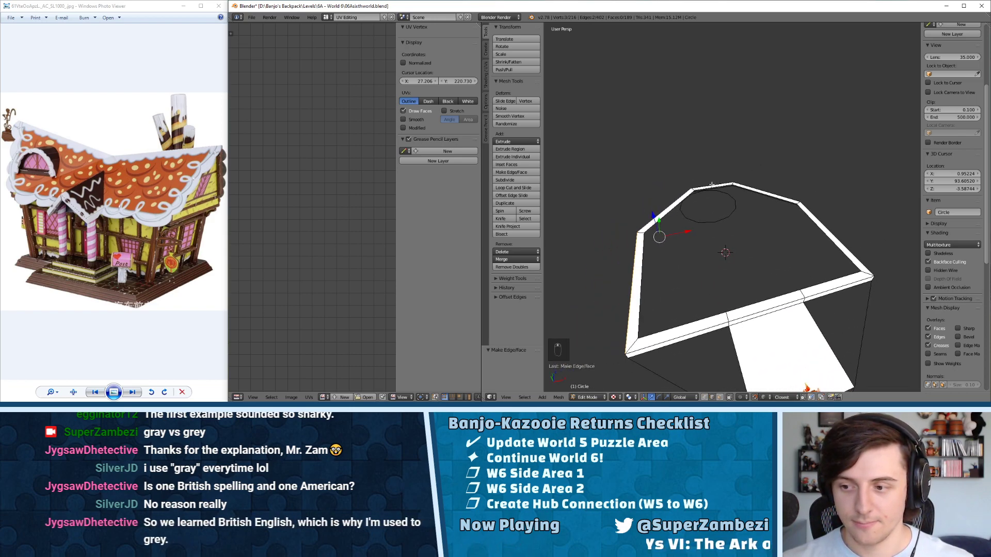
pyautogui.keyDown('alt'); pyautogui.rightClick(740, 180); pyautogui.keyUp('alt')
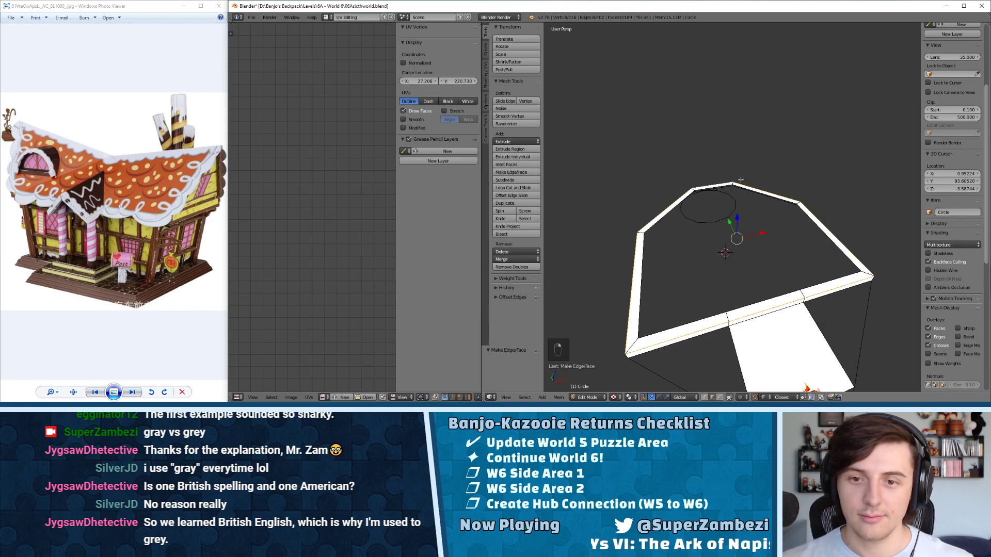
pyautogui.moveTo(769, 210); pyautogui.dragTo(712, 163, button='middle')
pyautogui.press('e')
pyautogui.click(743, 171)
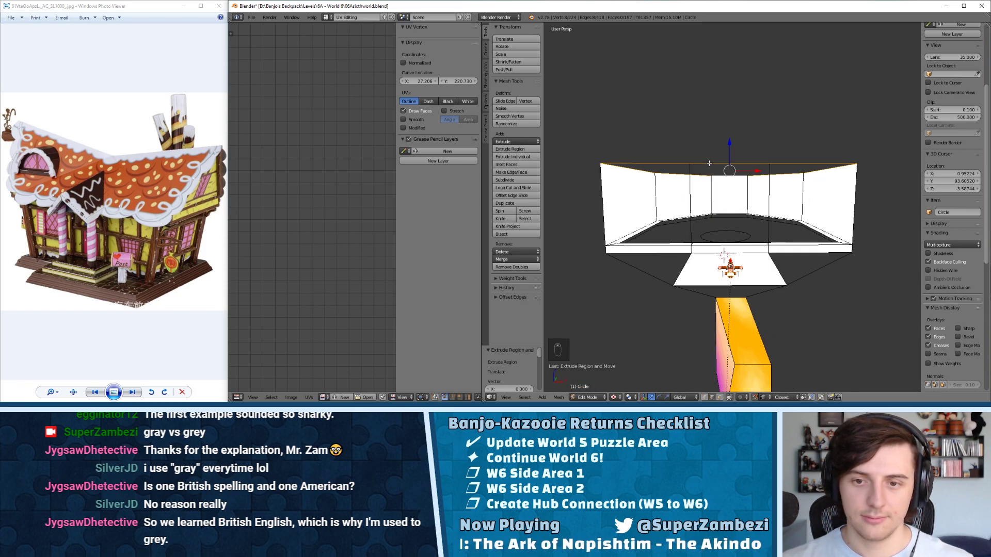
# - Lower the walls' upper edge loop about 1.13 units along the Z axis
pyautogui.press('g')
pyautogui.press('z')
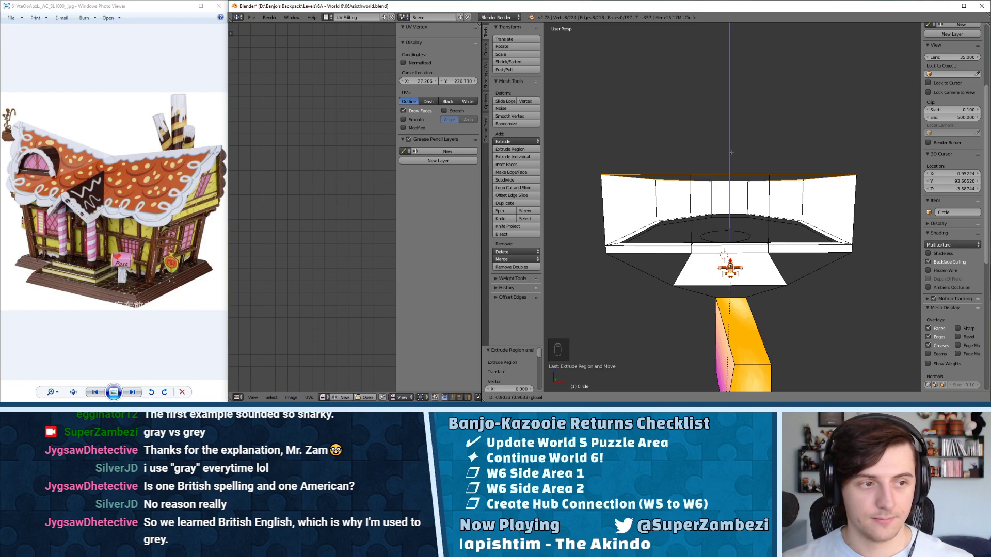
pyautogui.click(731, 156)
pyautogui.moveTo(731, 156)
pyautogui.mouseDown(button='middle')
pyautogui.moveTo(720, 181)
pyautogui.moveTo(791, 173)
pyautogui.moveTo(731, 174)
pyautogui.mouseUp(button='middle')
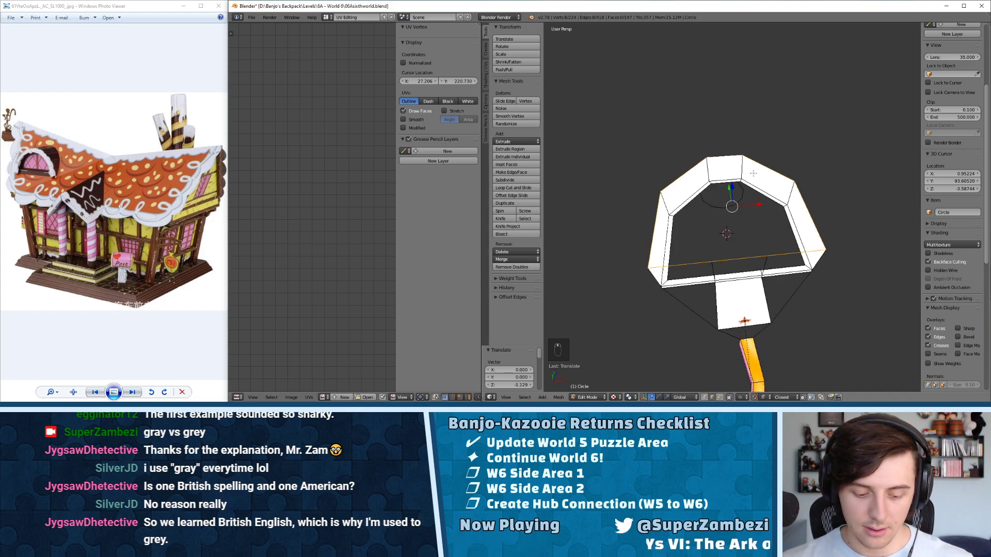
# - Flare the walls outward by moving their upper edge loop with Offset Edges Move at a width of about 0.36
pyautogui.hotkey('ctrl', 'e')
pyautogui.moveTo(736, 228)
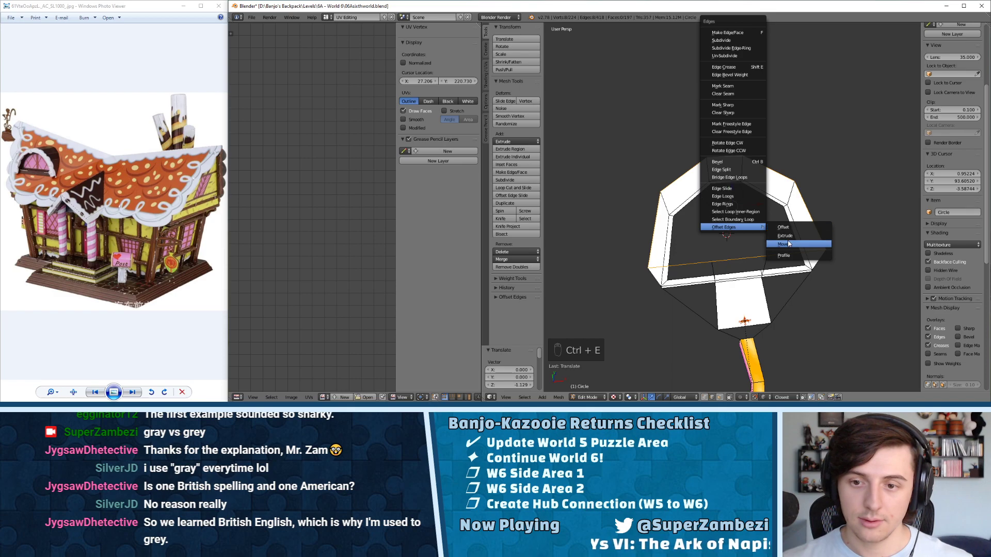
pyautogui.click(789, 240)
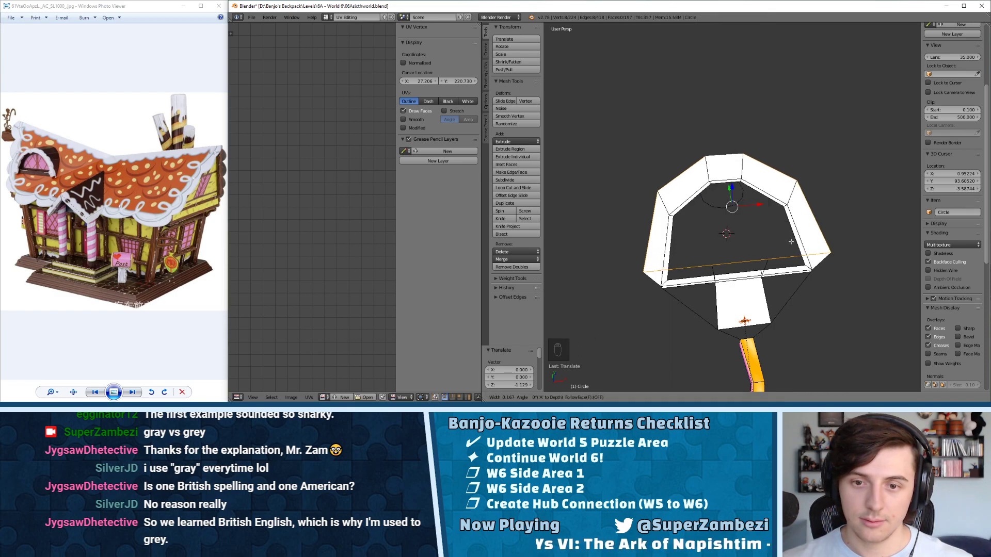
pyautogui.click(777, 241)
pyautogui.moveTo(778, 241); pyautogui.dragTo(764, 185, button='middle')
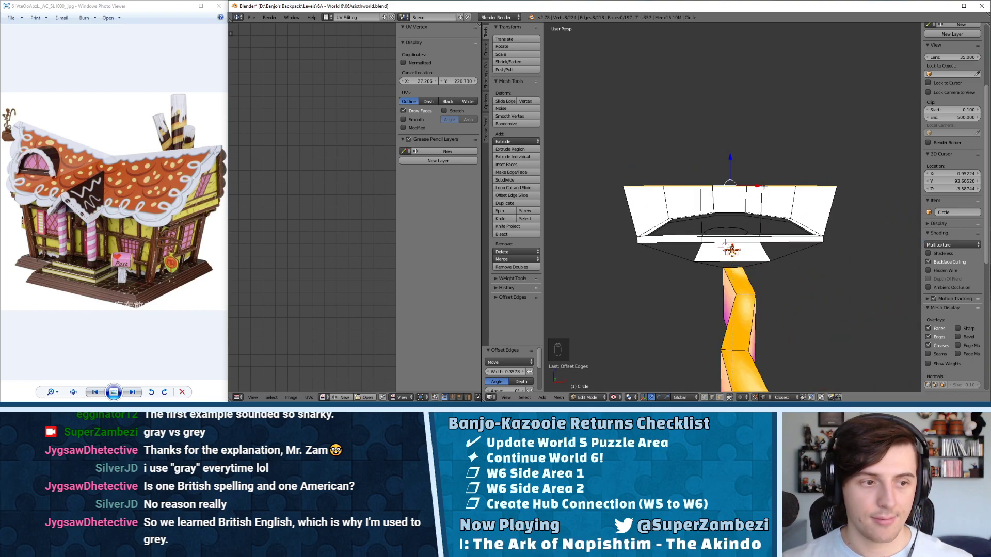
pyautogui.moveTo(643, 194); pyautogui.dragTo(679, 212, button='middle')
pyautogui.hotkey('ctrl', 'Tab')
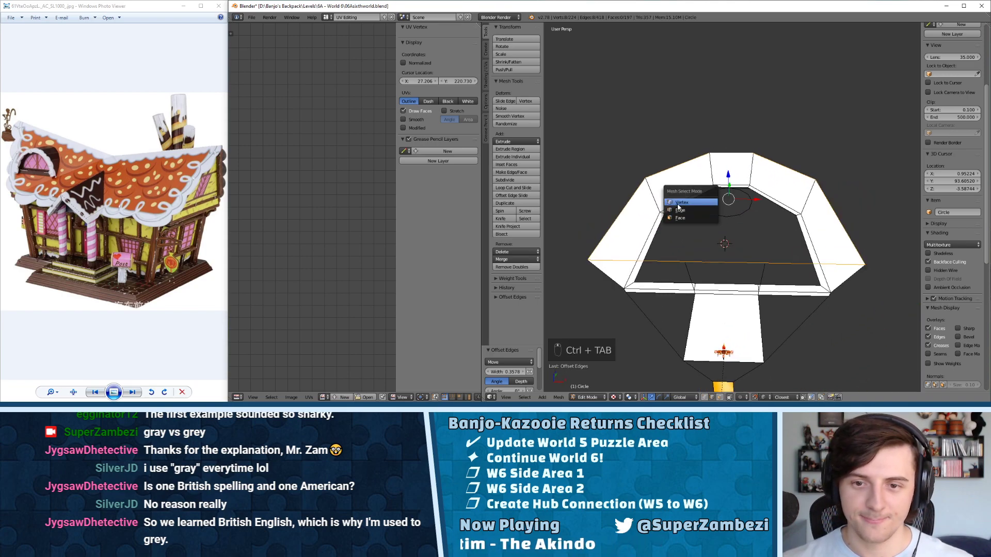
pyautogui.click(679, 211)
pyautogui.rightClick(657, 232)
pyautogui.keyDown('shift'); pyautogui.rightClick(682, 203); pyautogui.keyUp('shift')
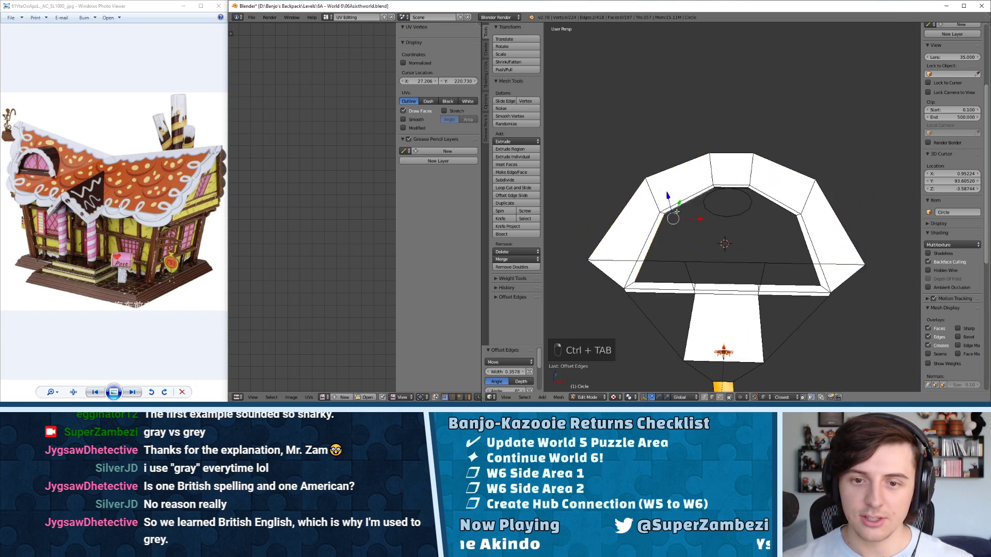
pyautogui.moveTo(714, 191); pyautogui.dragTo(675, 209, button='middle')
pyautogui.scroll(3, 673, 209)
pyautogui.rightClick(619, 214)
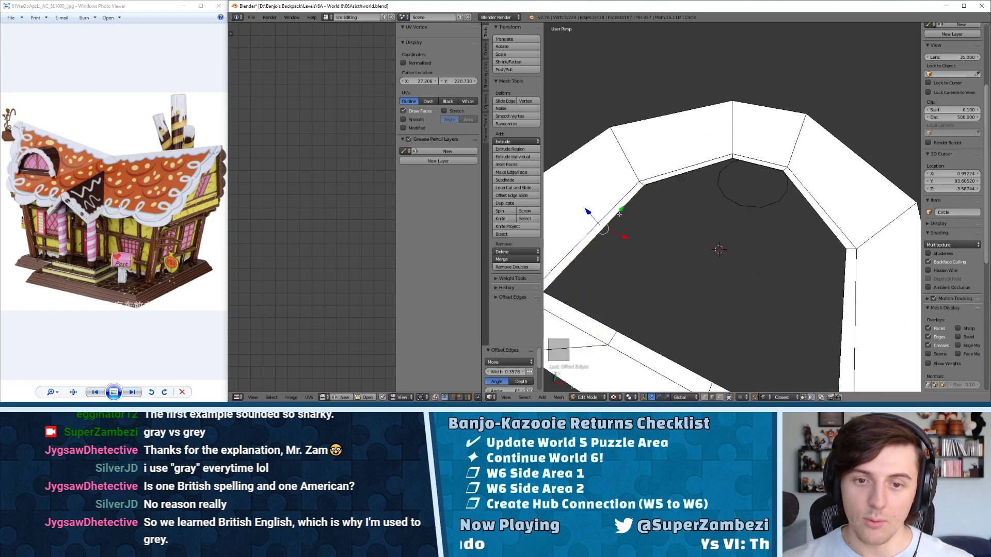
pyautogui.rightClick(659, 179)
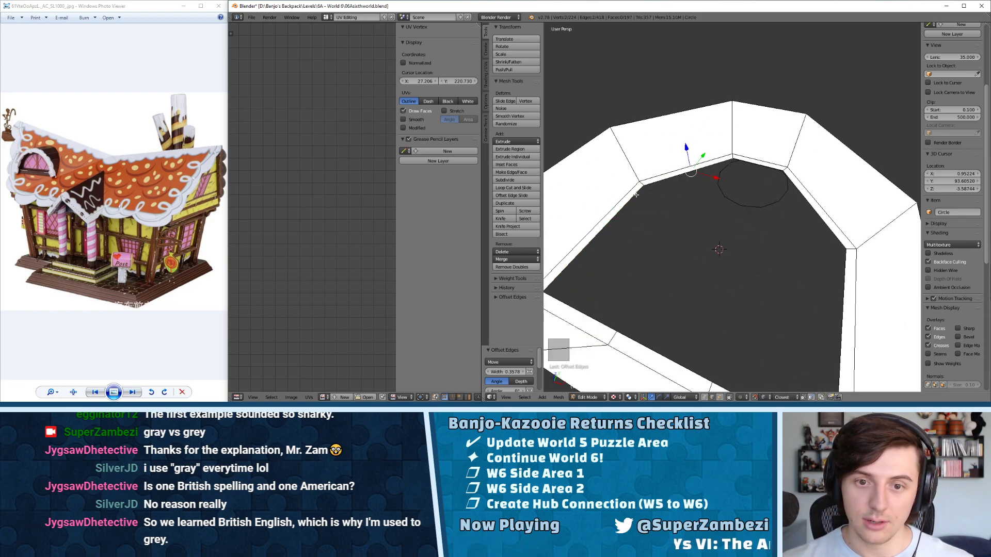
pyautogui.keyDown('alt'); pyautogui.rightClick(744, 161); pyautogui.keyUp('alt')
pyautogui.press('e')
pyautogui.press('z')
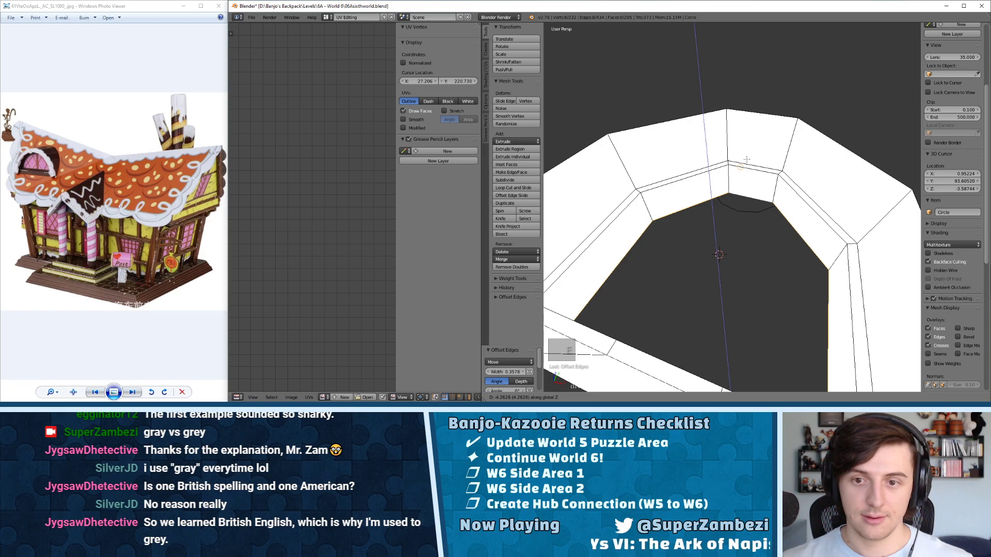
pyautogui.rightClick(692, 144)
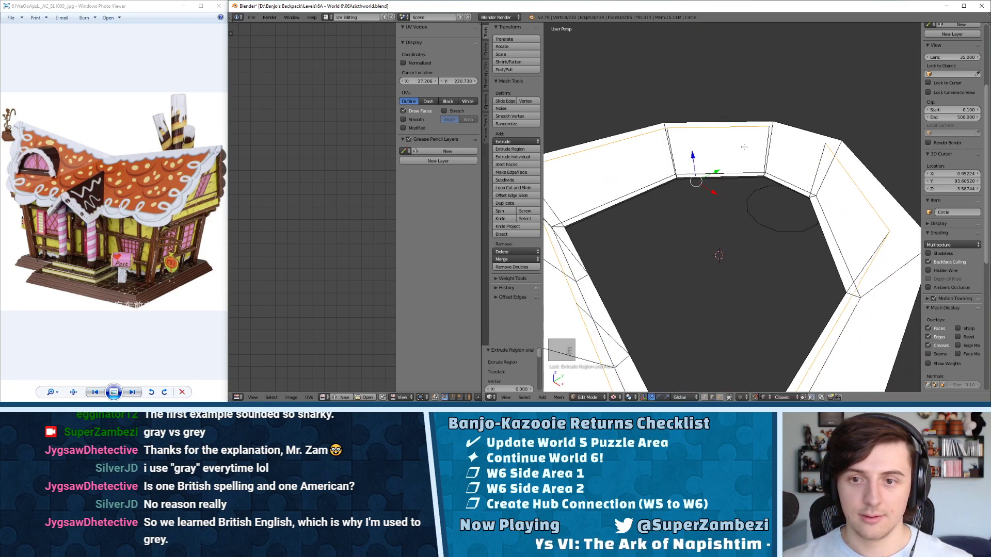
pyautogui.hotkey('ctrl', 'Tab')
pyautogui.click(692, 140)
pyautogui.hotkey('ctrl', 'z')
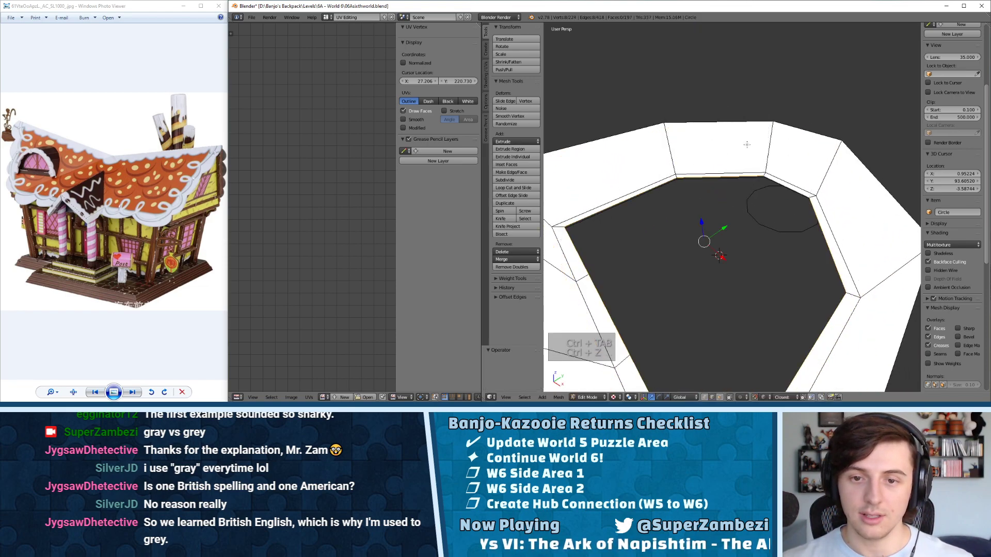
# - Select all the flared wall faces around the border and flip their normals outward, switching the viewport to Solid shading
pyautogui.hotkey('ctrl', 'Tab')
pyautogui.click(656, 197)
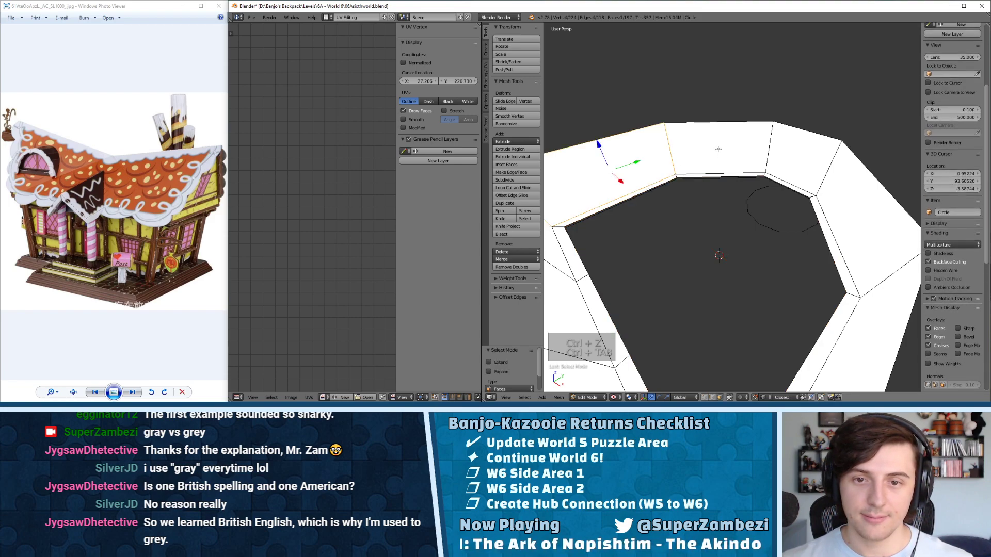
pyautogui.keyDown('shift'); pyautogui.rightClick(788, 148); pyautogui.keyUp('shift')
pyautogui.moveTo(788, 147); pyautogui.dragTo(846, 150, button='middle')
pyautogui.keyDown('shift'); pyautogui.rightClick(789, 157); pyautogui.keyUp('shift')
pyautogui.keyDown('shift'); pyautogui.moveTo(779, 165); pyautogui.dragTo(671, 193, button='middle'); pyautogui.keyUp('shift')
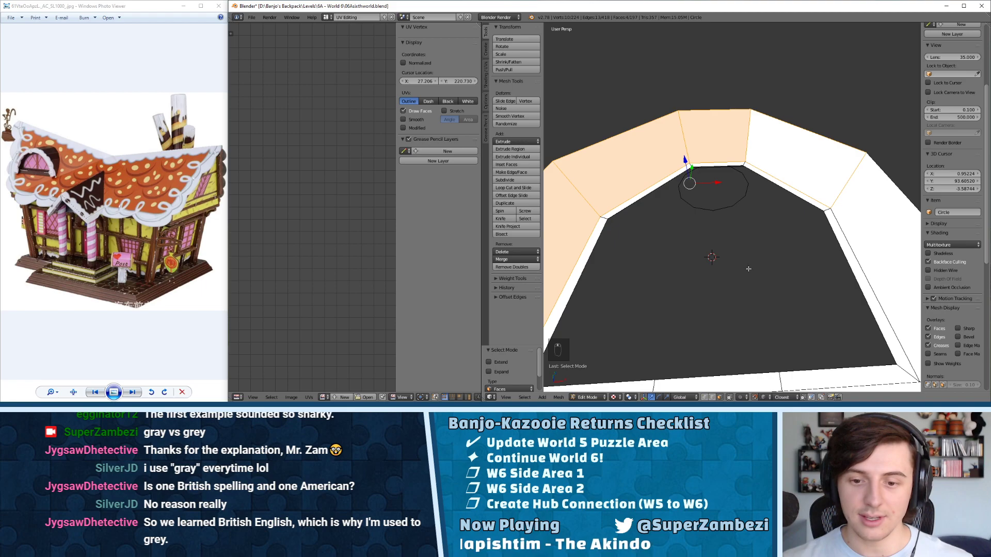
pyautogui.keyDown('shift'); pyautogui.moveTo(768, 208); pyautogui.dragTo(721, 208, button='middle'); pyautogui.keyUp('shift')
pyautogui.keyDown('shift'); pyautogui.rightClick(811, 232); pyautogui.keyUp('shift')
pyautogui.moveTo(670, 181); pyautogui.dragTo(741, 186, button='middle')
pyautogui.keyDown('shift'); pyautogui.rightClick(765, 146); pyautogui.keyUp('shift')
pyautogui.keyDown('shift'); pyautogui.rightClick(814, 198); pyautogui.keyUp('shift')
pyautogui.keyDown('shift'); pyautogui.rightClick(886, 273); pyautogui.keyUp('shift')
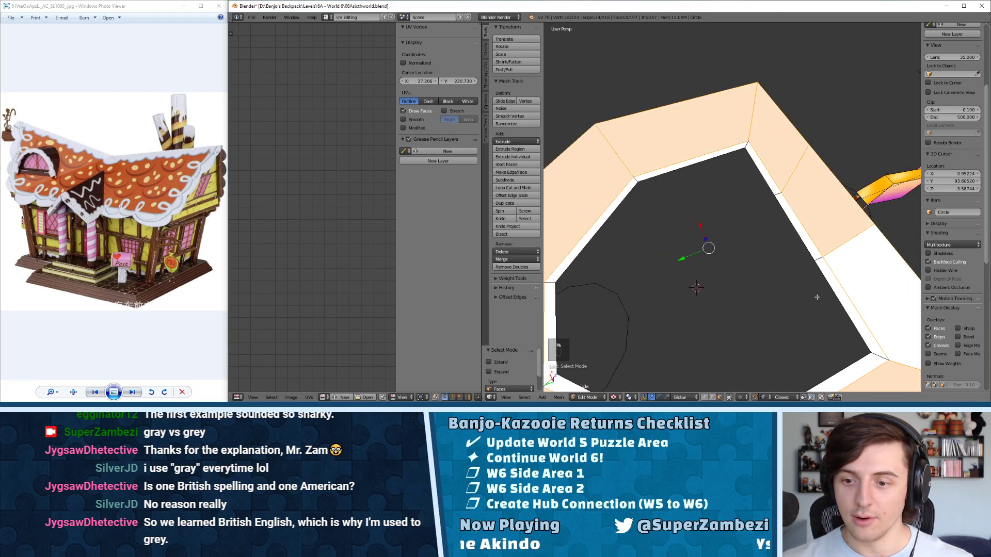
pyautogui.moveTo(887, 273); pyautogui.dragTo(881, 255, button='middle')
pyautogui.keyDown('shift'); pyautogui.moveTo(881, 255); pyautogui.dragTo(862, 199, button='middle'); pyautogui.keyUp('shift')
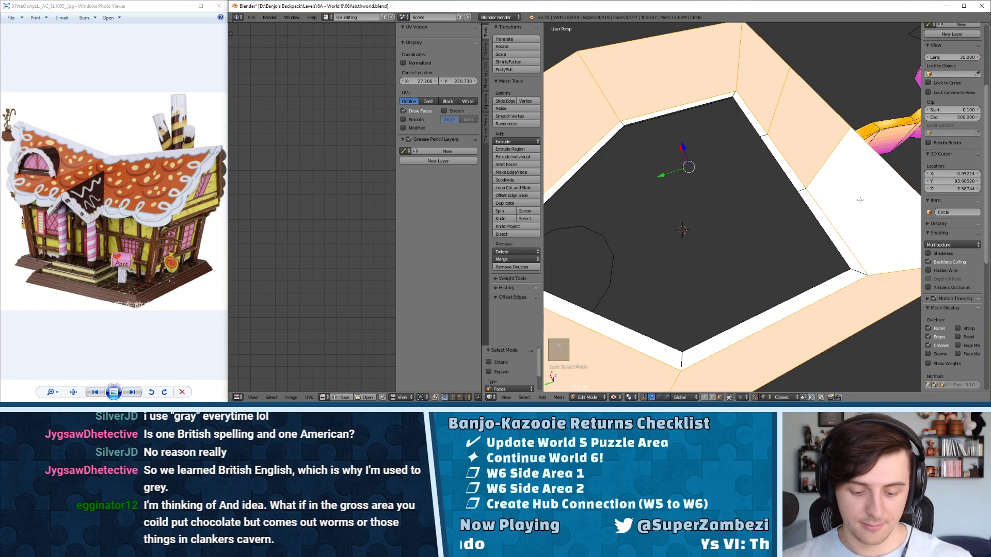
pyautogui.click(613, 396)
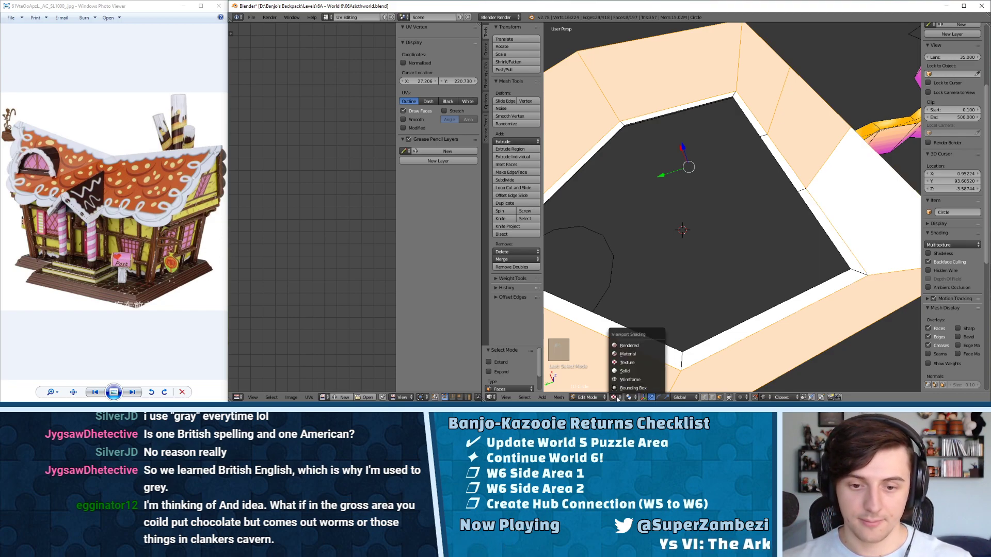
pyautogui.click(624, 371)
pyautogui.moveTo(815, 237)
pyautogui.mouseDown(button='middle')
pyautogui.moveTo(841, 202)
pyautogui.moveTo(790, 173)
pyautogui.moveTo(658, 164)
pyautogui.moveTo(709, 191)
pyautogui.moveTo(719, 213)
pyautogui.moveTo(737, 194)
pyautogui.mouseUp(button='middle')
pyautogui.press('w')
pyautogui.press('a')
pyautogui.hotkey('ctrl', 'Tab')
pyautogui.click(659, 165)
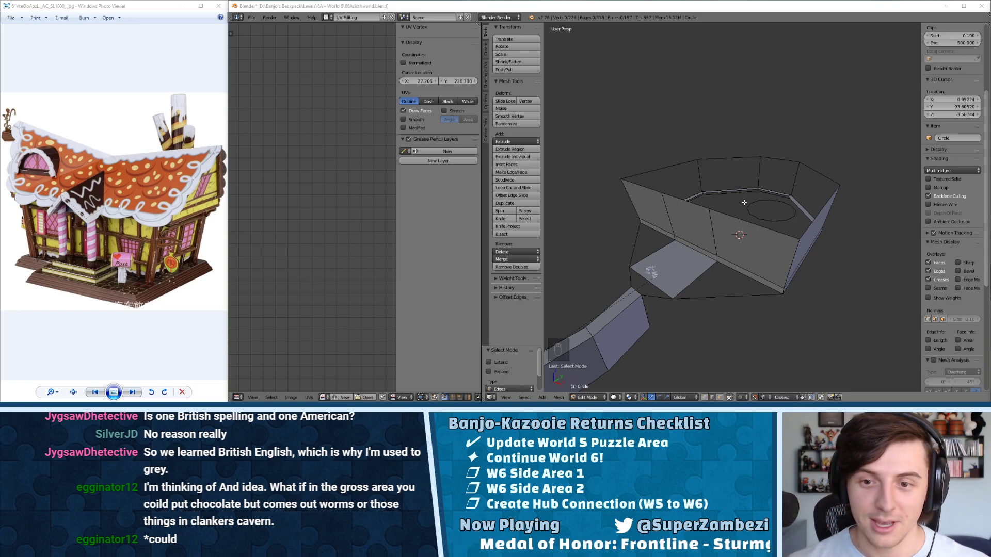
# - Examine the flared walls and the platform's border from above, below and the front against the reference image
pyautogui.moveTo(744, 203); pyautogui.dragTo(741, 231, button='middle')
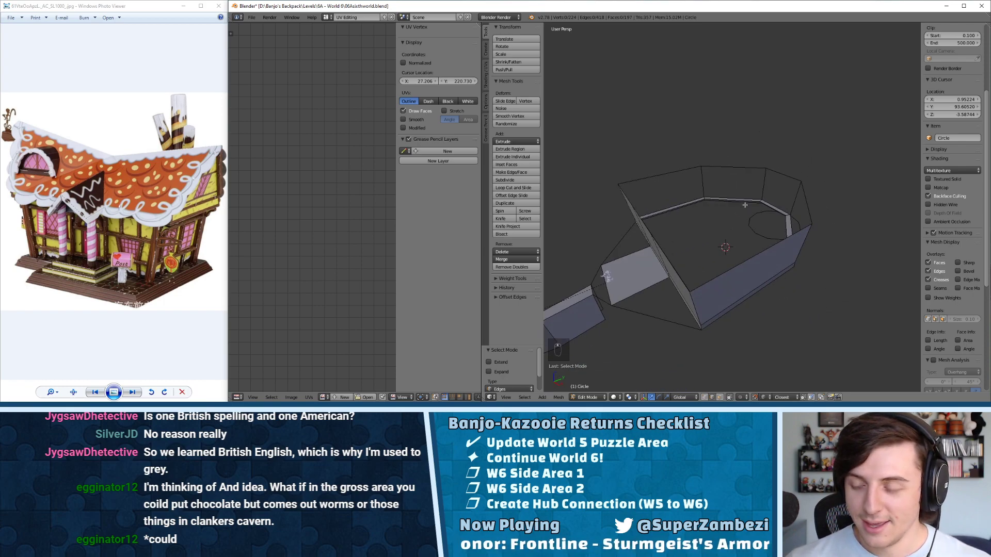
pyautogui.moveTo(739, 209); pyautogui.dragTo(734, 270, button='middle')
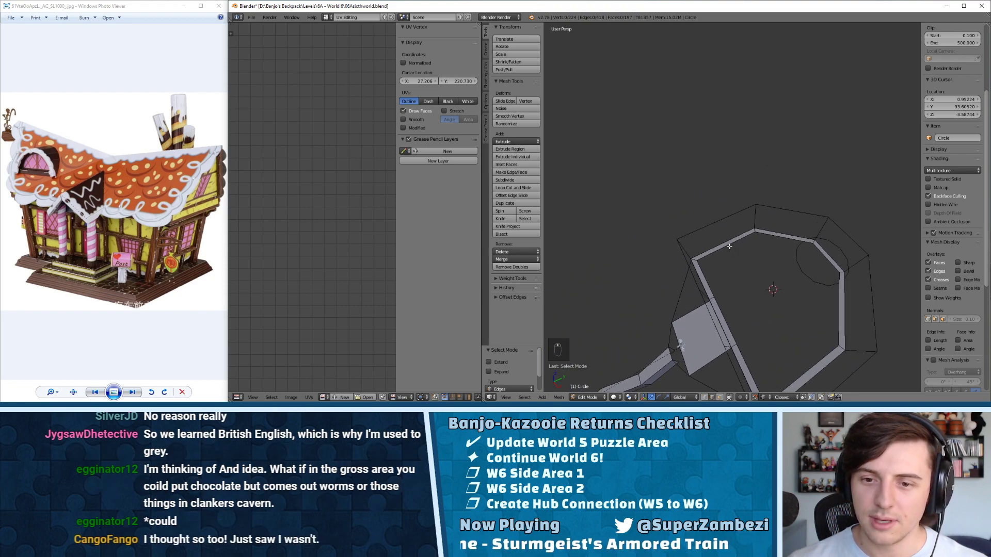
pyautogui.scroll(4, 952, 155)
pyautogui.keyDown('alt'); pyautogui.click(766, 234); pyautogui.keyUp('alt')
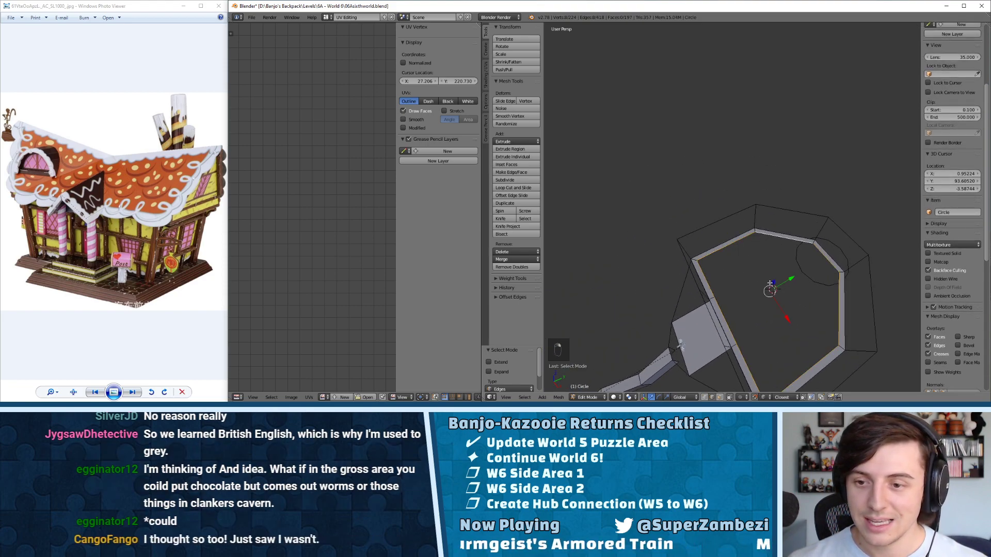
pyautogui.moveTo(769, 284); pyautogui.dragTo(779, 239, button='middle')
pyautogui.moveTo(740, 229); pyautogui.dragTo(855, 217, button='middle')
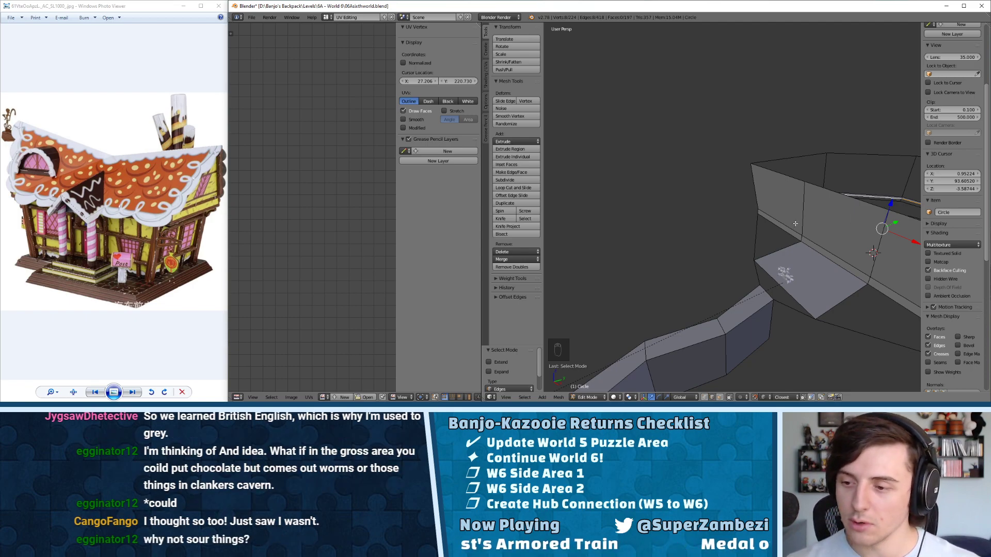
pyautogui.moveTo(729, 210); pyautogui.dragTo(752, 219, button='middle')
pyautogui.keyDown('alt'); pyautogui.click(694, 219); pyautogui.keyUp('alt')
pyautogui.scroll(2, 751, 220)
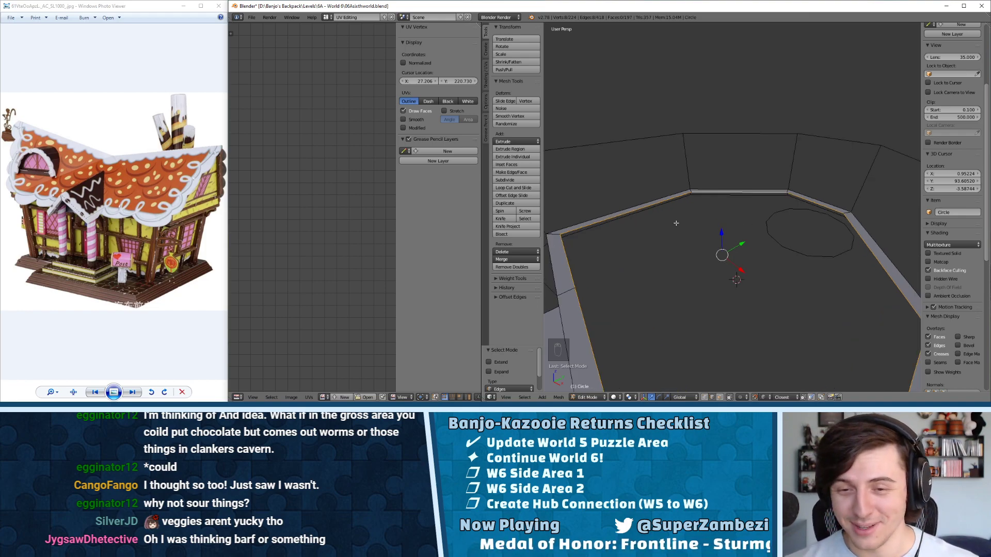
pyautogui.moveTo(676, 223); pyautogui.dragTo(737, 183, button='middle')
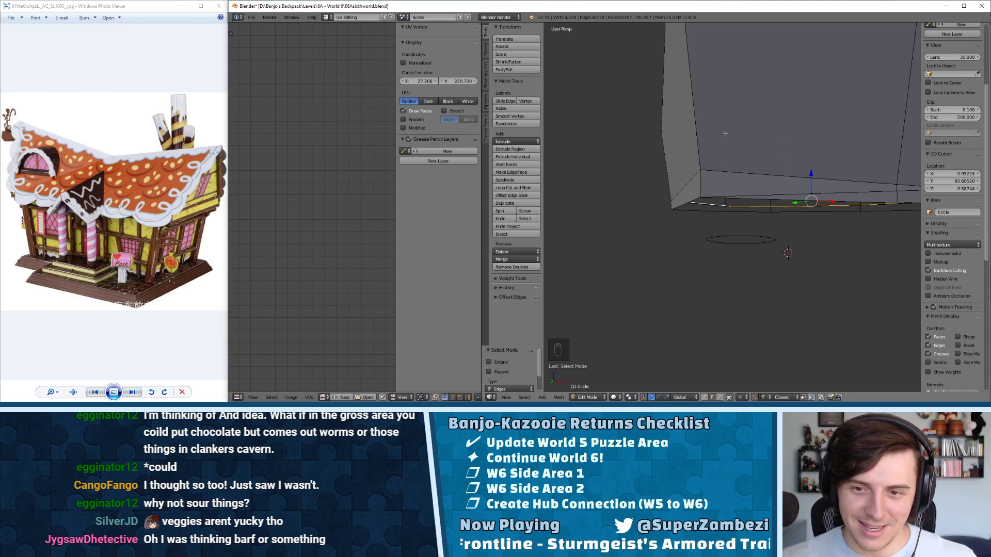
pyautogui.moveTo(810, 191); pyautogui.dragTo(744, 164, button='middle')
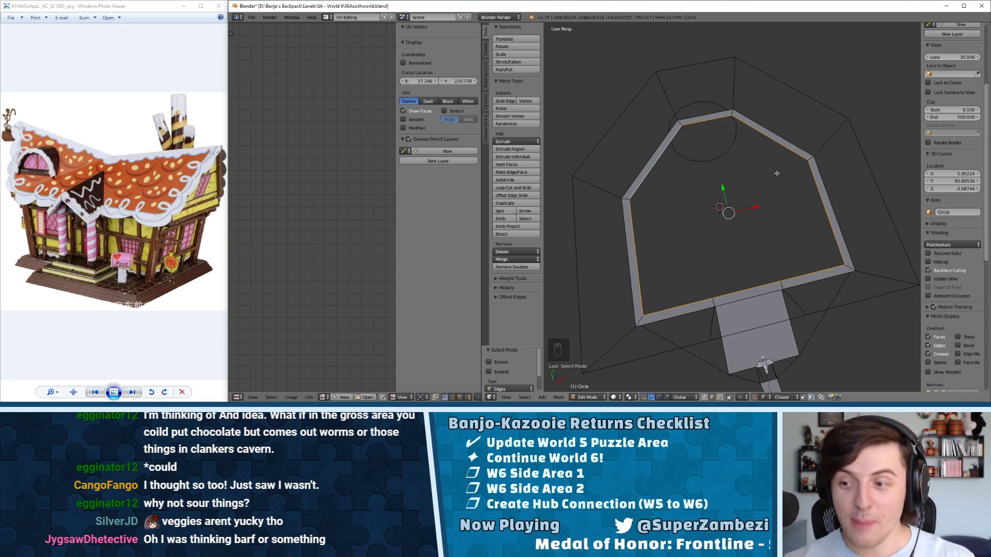
pyautogui.moveTo(745, 187); pyautogui.dragTo(847, 213, button='middle')
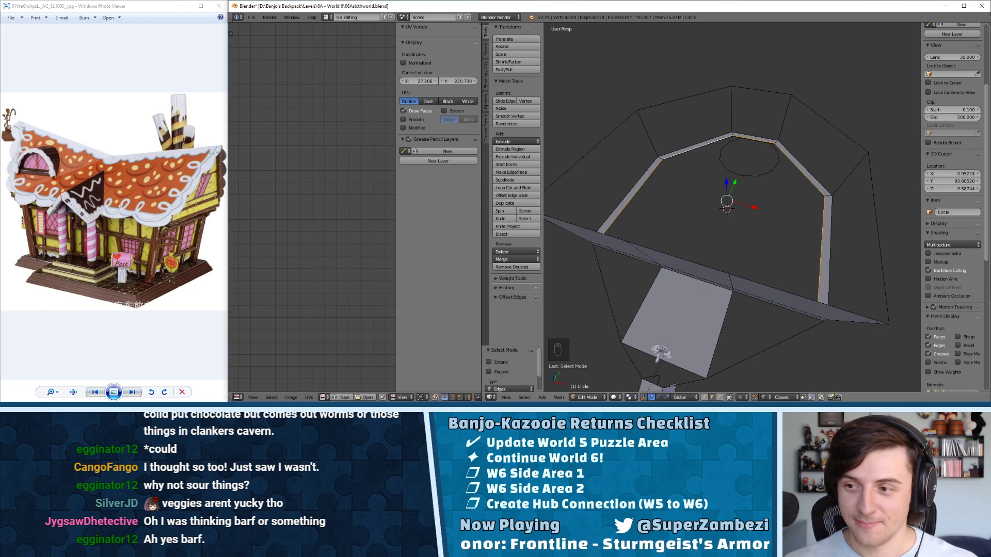
pyautogui.moveTo(755, 156); pyautogui.dragTo(739, 137, button='middle')
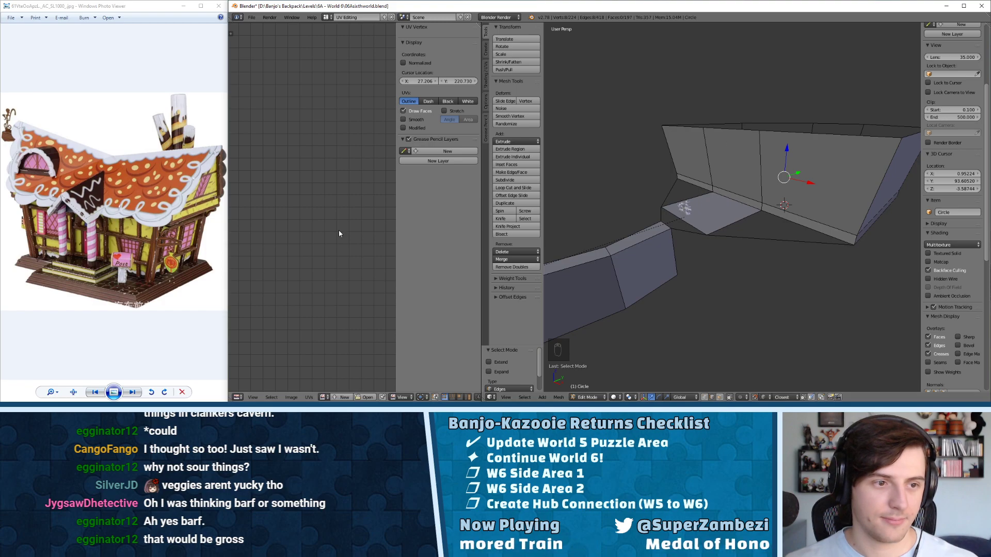
pyautogui.moveTo(729, 129); pyautogui.dragTo(671, 150, button='middle')
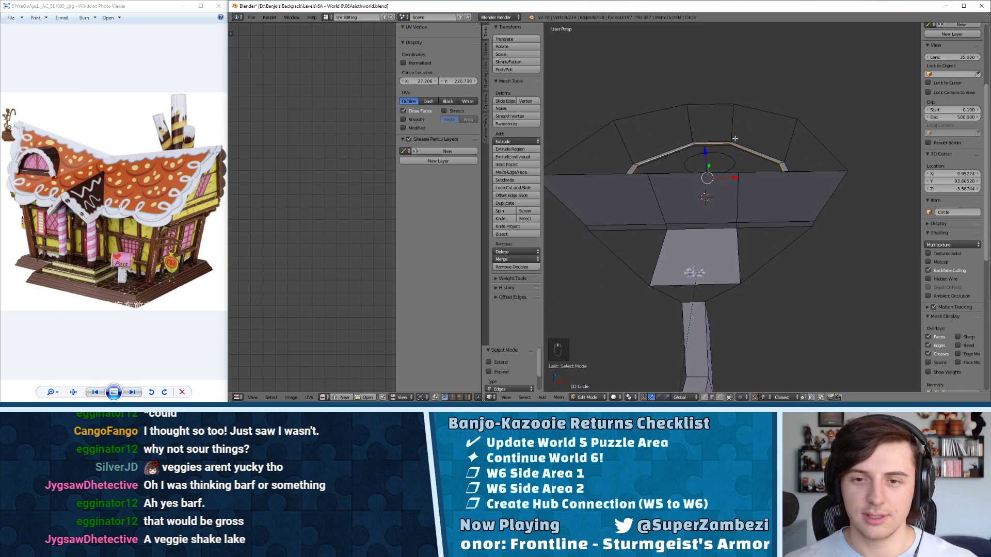
# - Extrude the walls' upper edge loop outward with Offset Edges at a width of about 0.30 to form an overhanging rim
pyautogui.hotkey('ctrl', 'Tab')
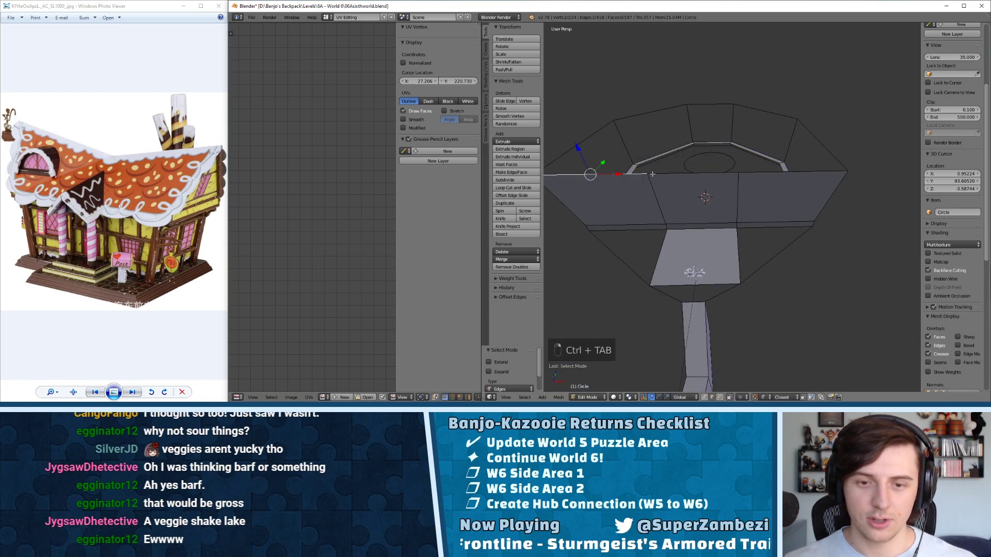
pyautogui.keyDown('alt'); pyautogui.rightClick(688, 175); pyautogui.keyUp('alt')
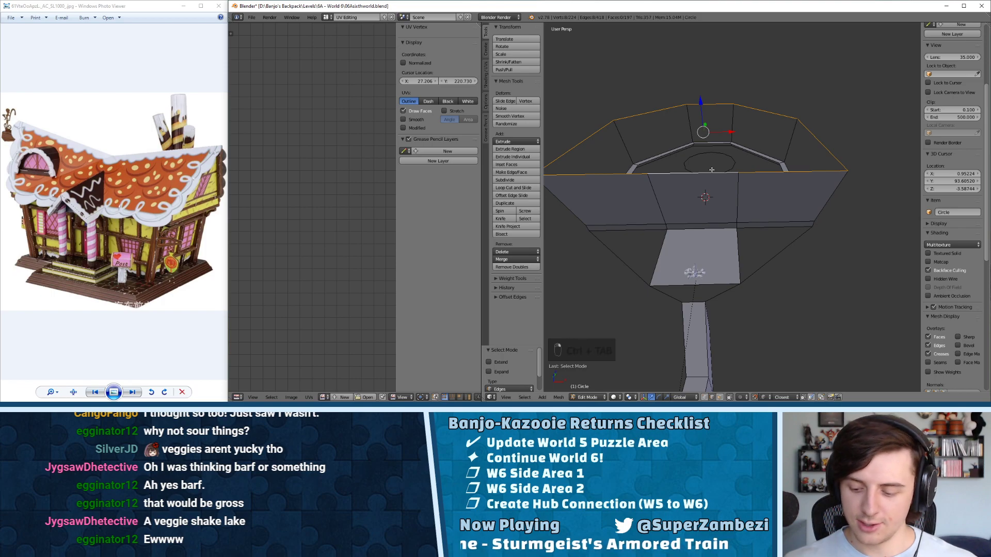
pyautogui.press('KP_Decimal')
pyautogui.press('KP_7')
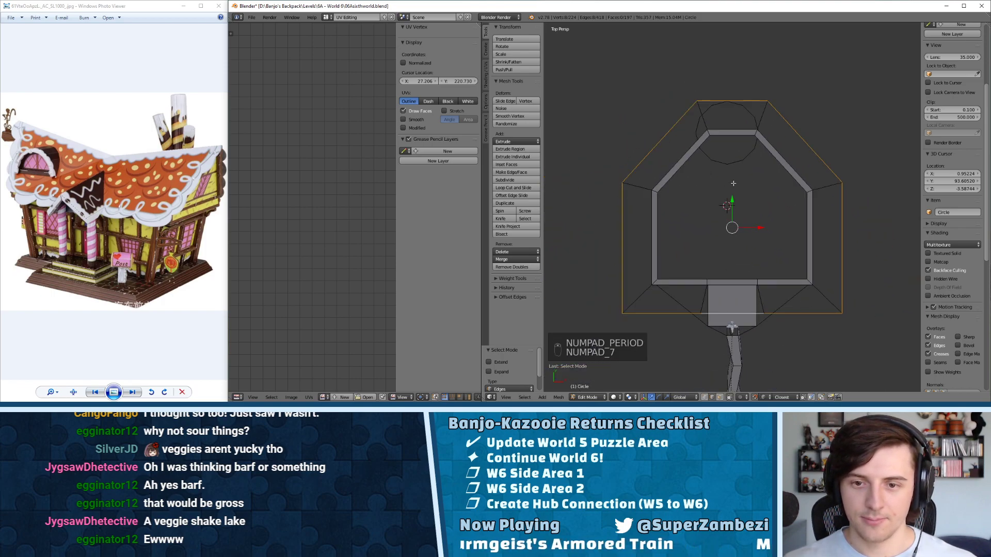
pyautogui.hotkey('ctrl', 'e')
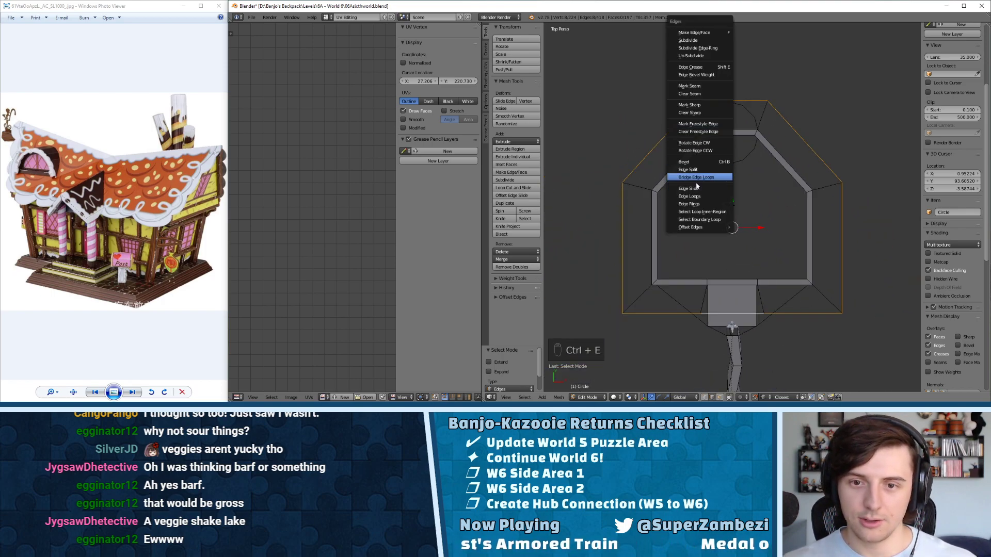
pyautogui.moveTo(695, 228)
pyautogui.click(763, 236)
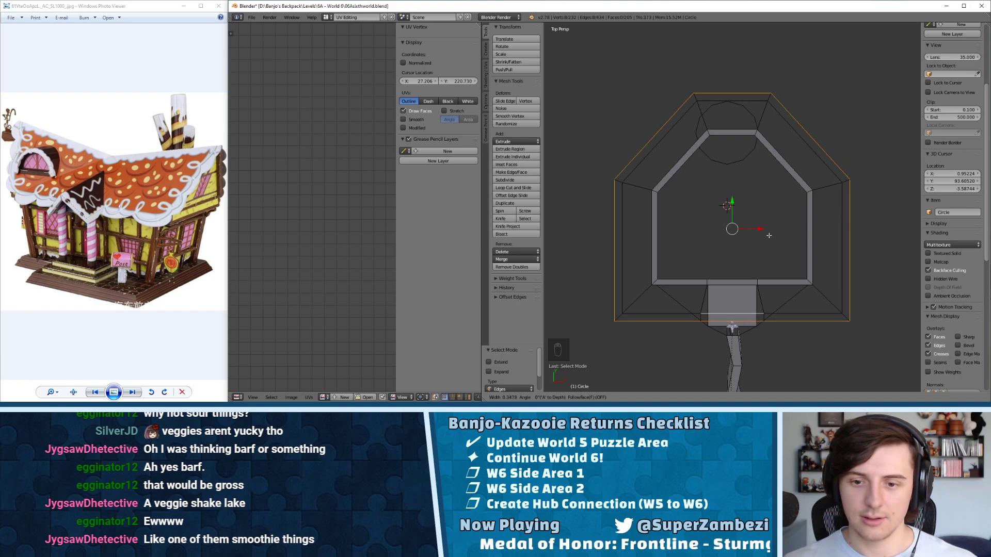
pyautogui.click(746, 251)
# - Select the rim's two straight outer edges along the house's left and right sides and subdivide them with one cut
pyautogui.moveTo(747, 252); pyautogui.dragTo(780, 169, button='middle')
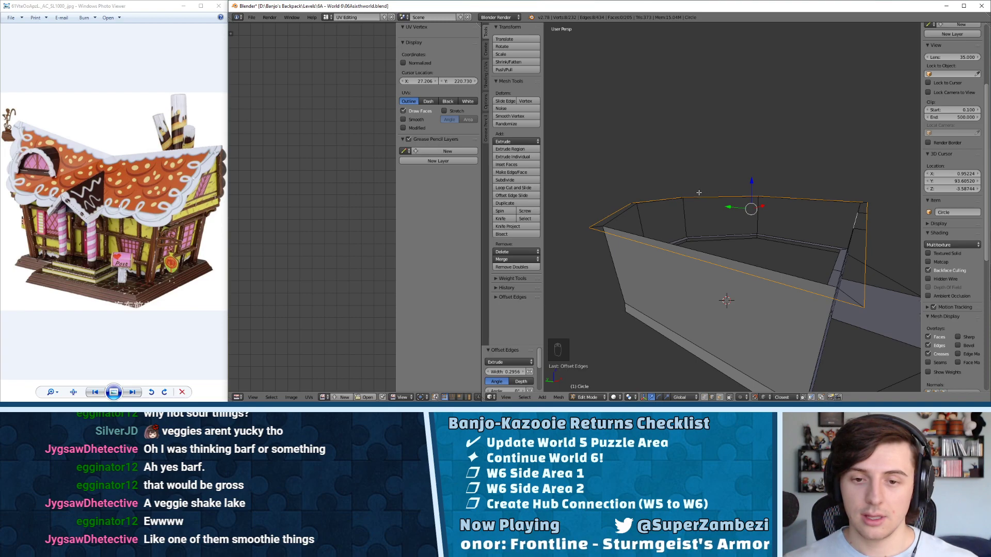
pyautogui.moveTo(698, 194); pyautogui.dragTo(637, 209, button='middle')
pyautogui.hotkey('ctrl', 'Tab')
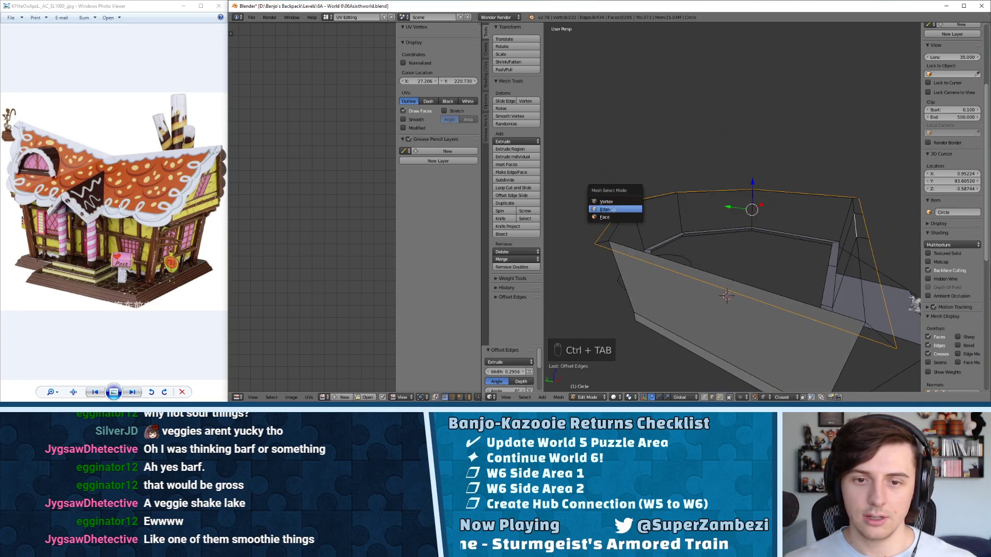
pyautogui.click(635, 209)
pyautogui.rightClick(657, 265)
pyautogui.moveTo(793, 186); pyautogui.dragTo(774, 216, button='middle')
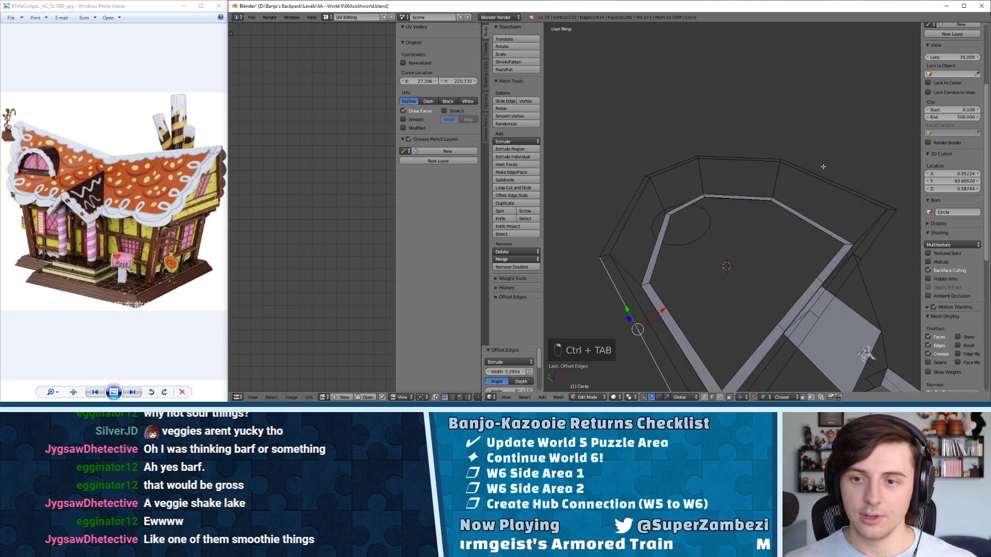
pyautogui.keyDown('shift'); pyautogui.rightClick(864, 196); pyautogui.keyUp('shift')
pyautogui.press('w')
pyautogui.click(804, 104)
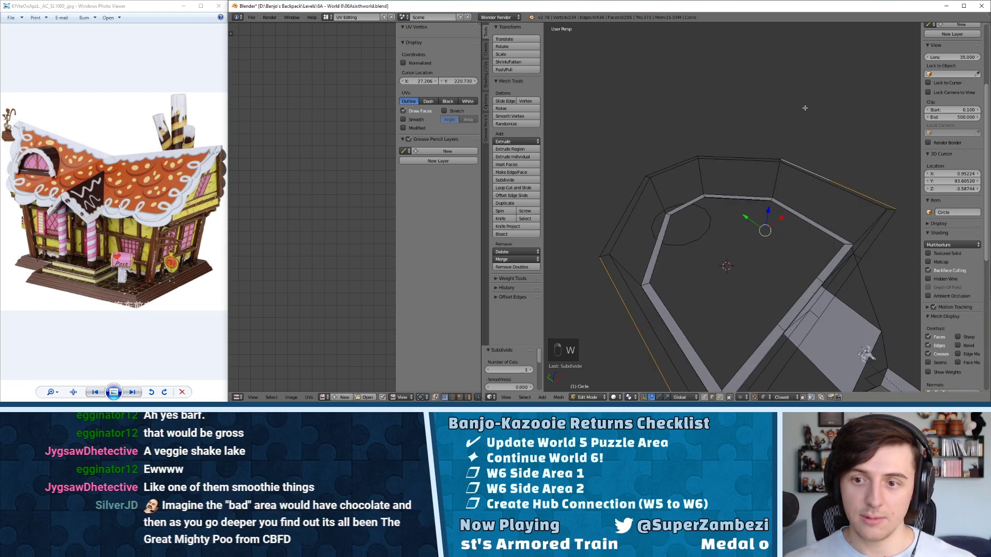
# - Extrude the midpoint vertices of the rim's two side edges upward along the Z axis as roof peak guides
pyautogui.hotkey('ctrl', 'Tab')
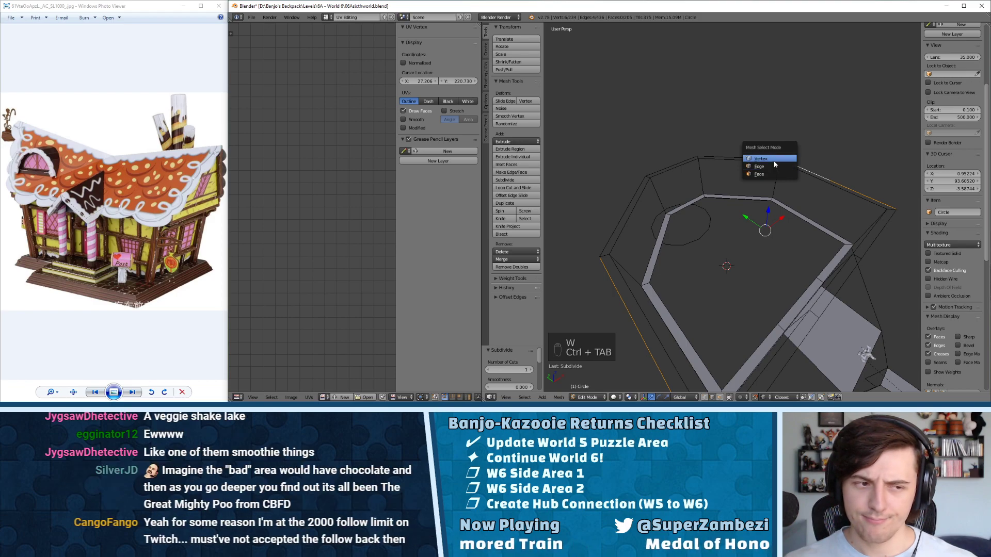
pyautogui.click(774, 160)
pyautogui.rightClick(783, 156)
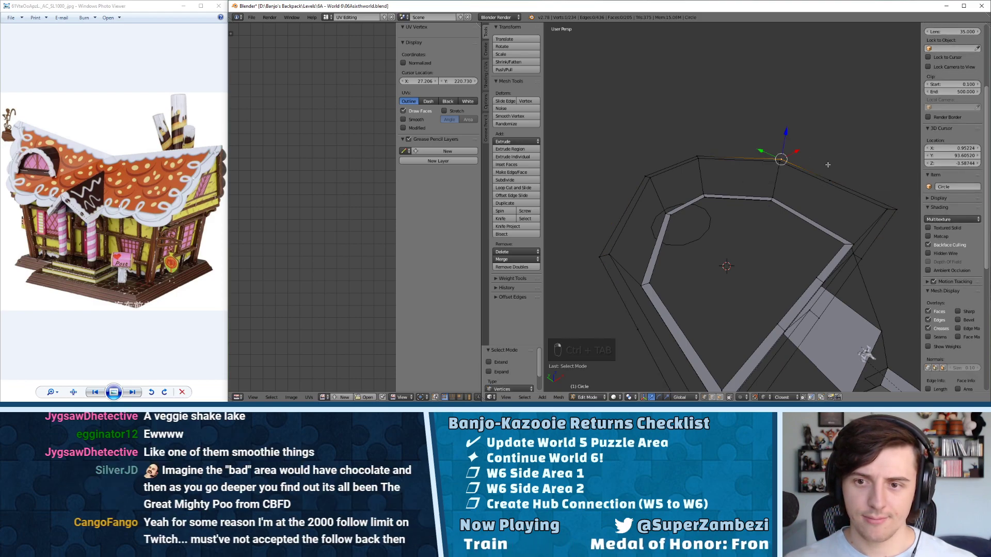
pyautogui.moveTo(784, 156); pyautogui.dragTo(723, 207, button='middle')
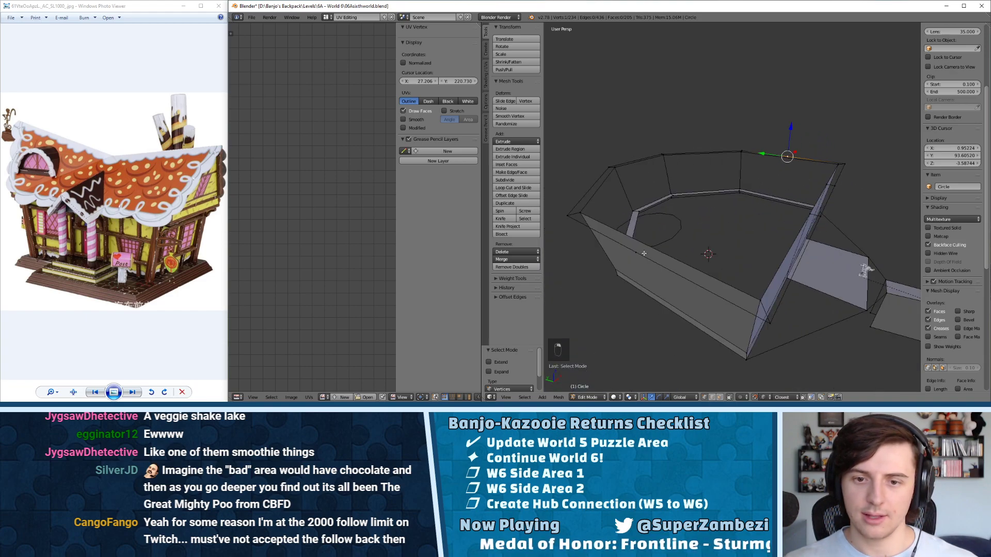
pyautogui.press('e')
pyautogui.press('z')
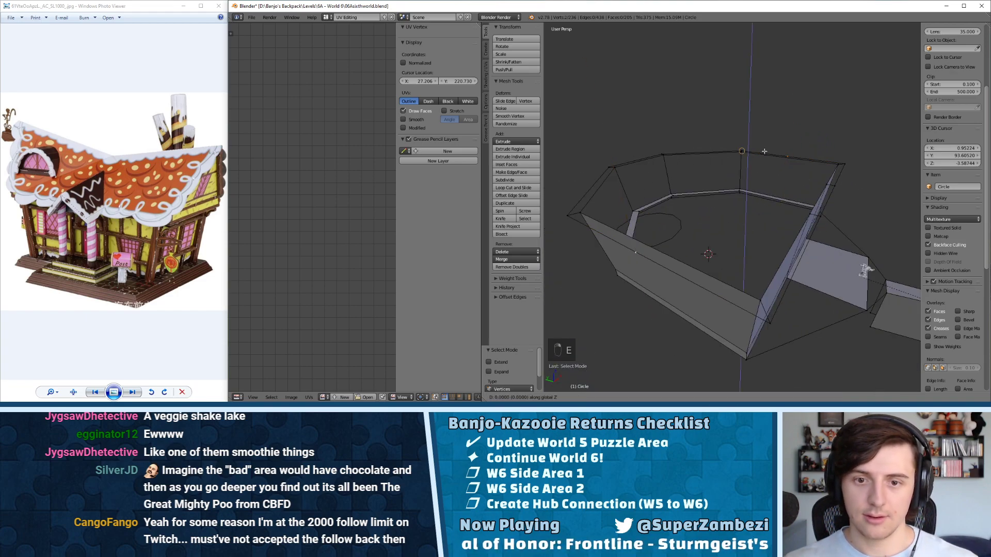
pyautogui.click(878, 191)
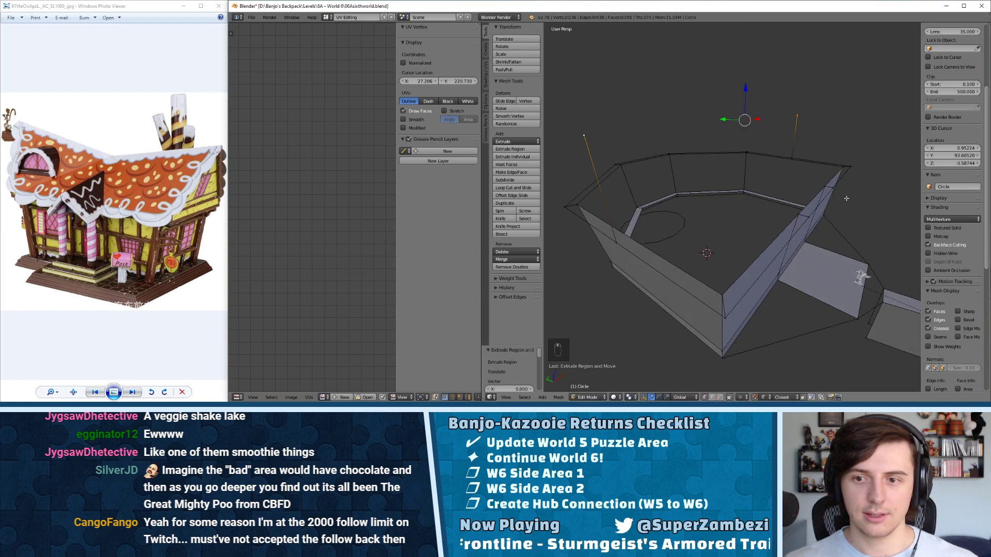
# - Select the rim's outer edges at the front and back of the house and subdivide them with one cut
pyautogui.moveTo(877, 191); pyautogui.dragTo(784, 200, button='middle')
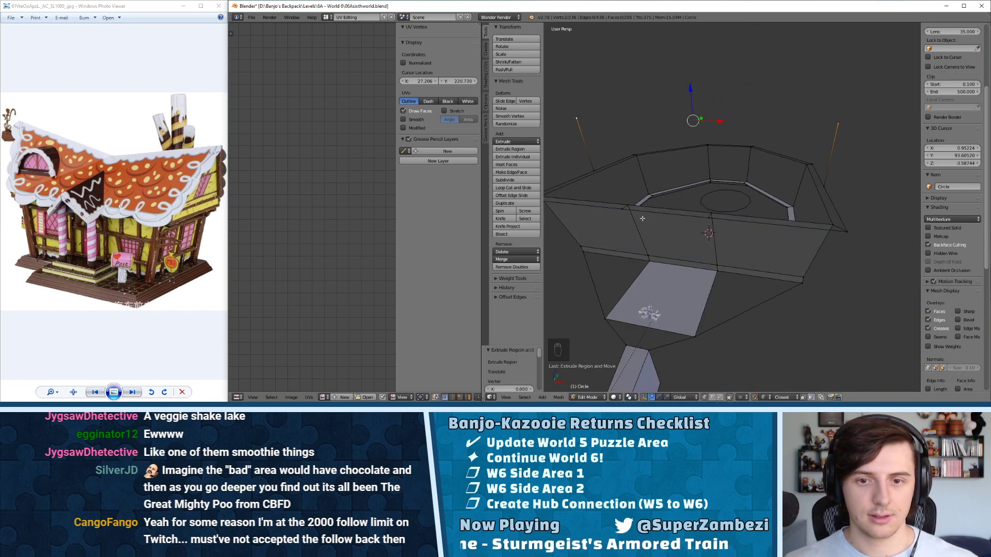
pyautogui.moveTo(644, 218); pyautogui.dragTo(706, 165, button='middle')
pyautogui.scroll(3, 702, 163)
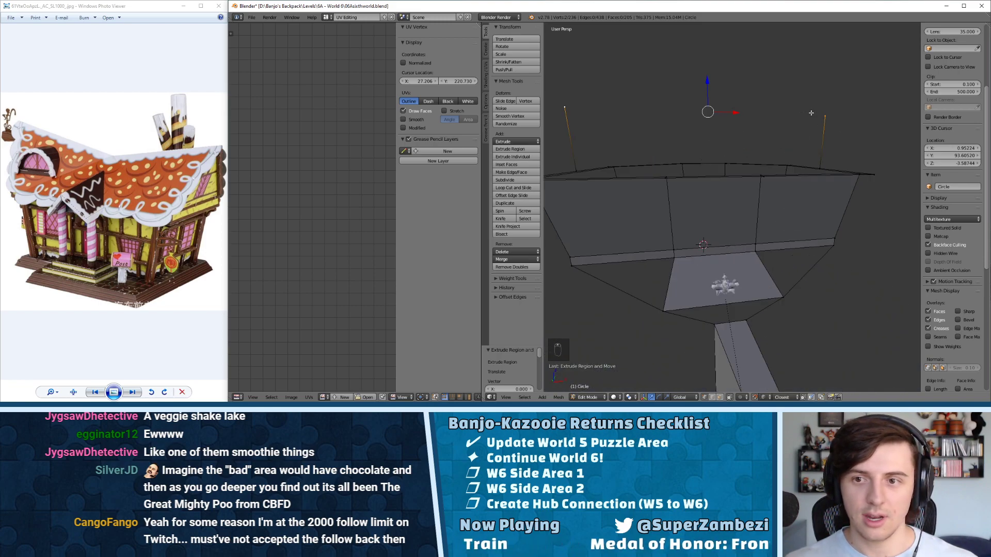
pyautogui.moveTo(689, 119); pyautogui.dragTo(738, 143, button='middle')
pyautogui.hotkey('ctrl', 'Tab')
pyautogui.click(631, 158)
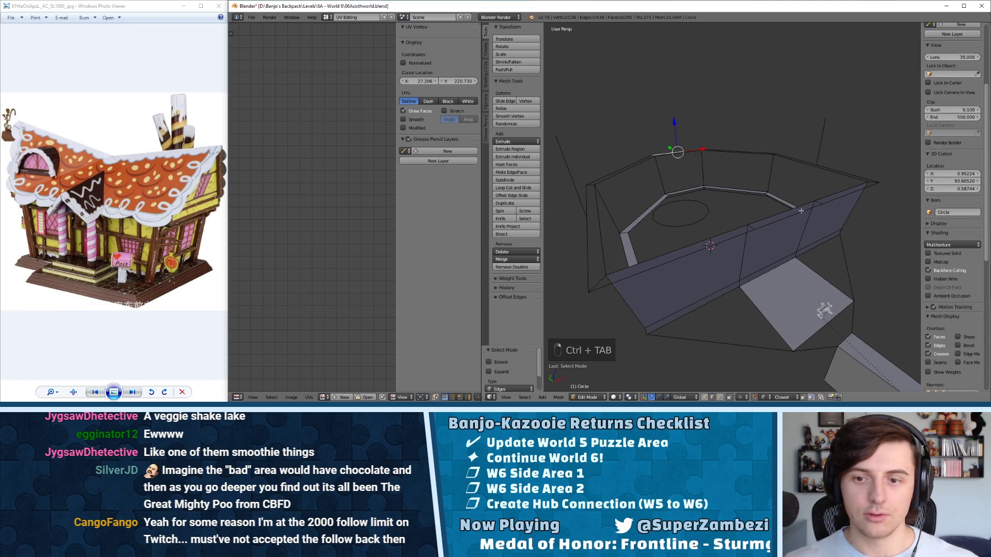
pyautogui.rightClick(668, 151)
pyautogui.press('w')
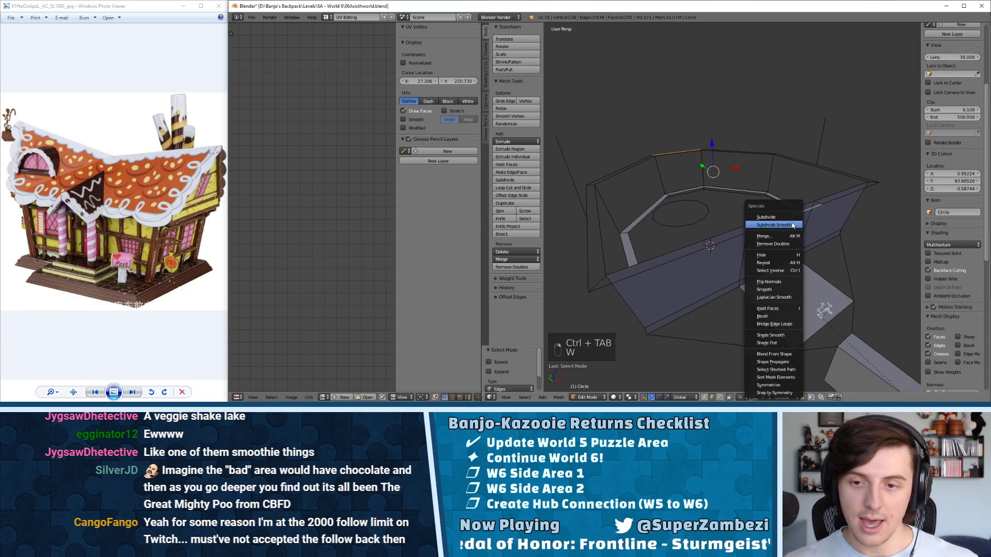
pyautogui.click(766, 217)
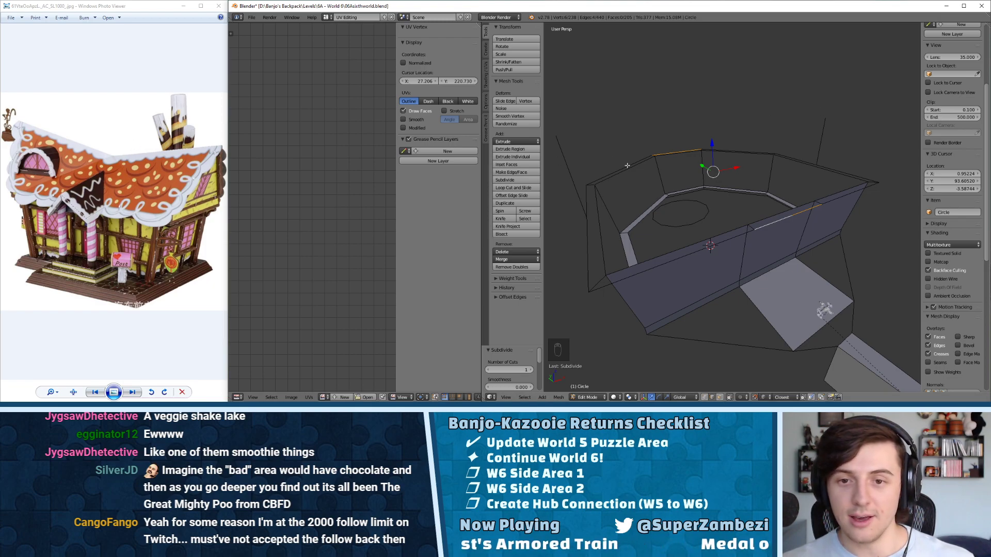
# - Extrude the midpoint vertices of the rim's front and back edges upward and lower the new vertices about 2.86 units along Z
pyautogui.moveTo(626, 162); pyautogui.dragTo(591, 165, button='middle')
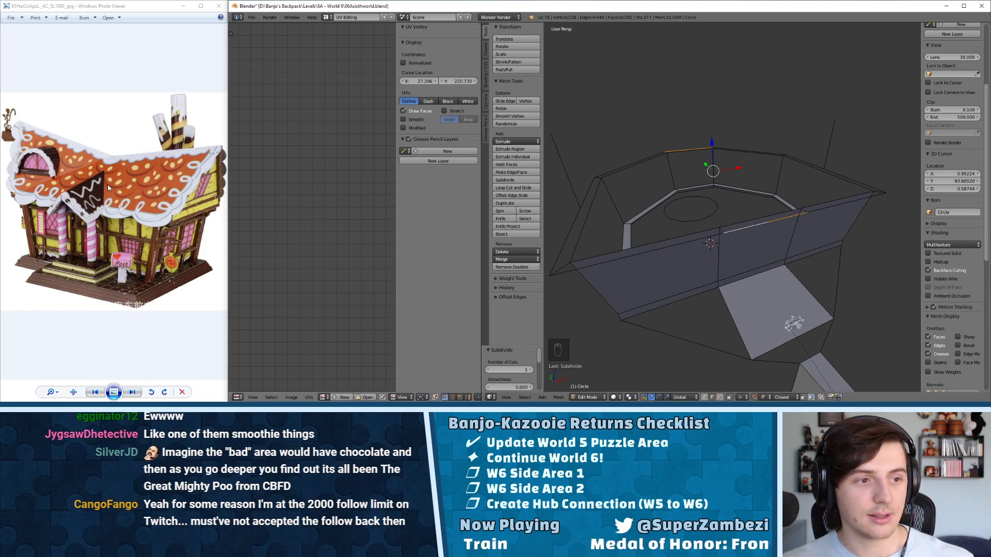
pyautogui.moveTo(654, 159); pyautogui.dragTo(686, 147, button='middle')
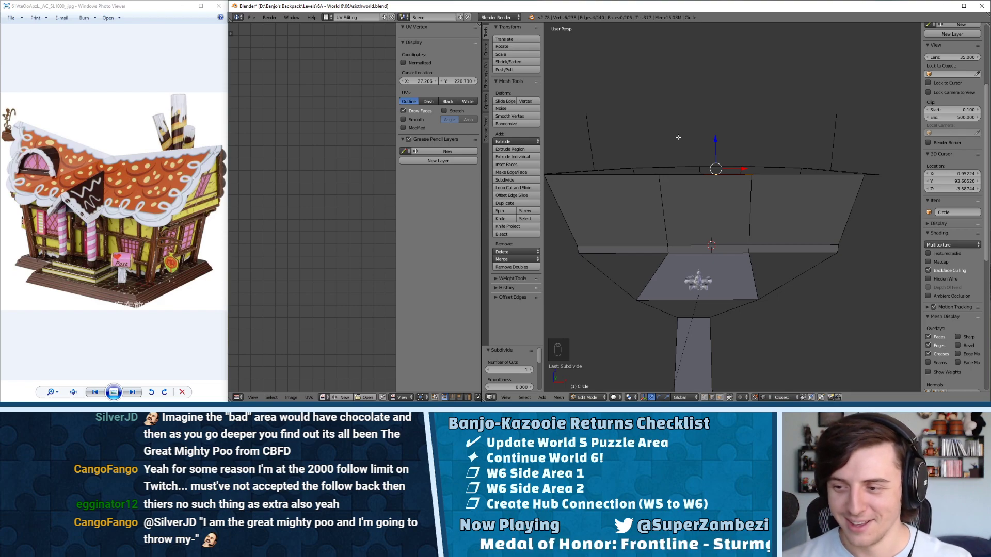
pyautogui.moveTo(678, 137); pyautogui.dragTo(732, 167, button='middle')
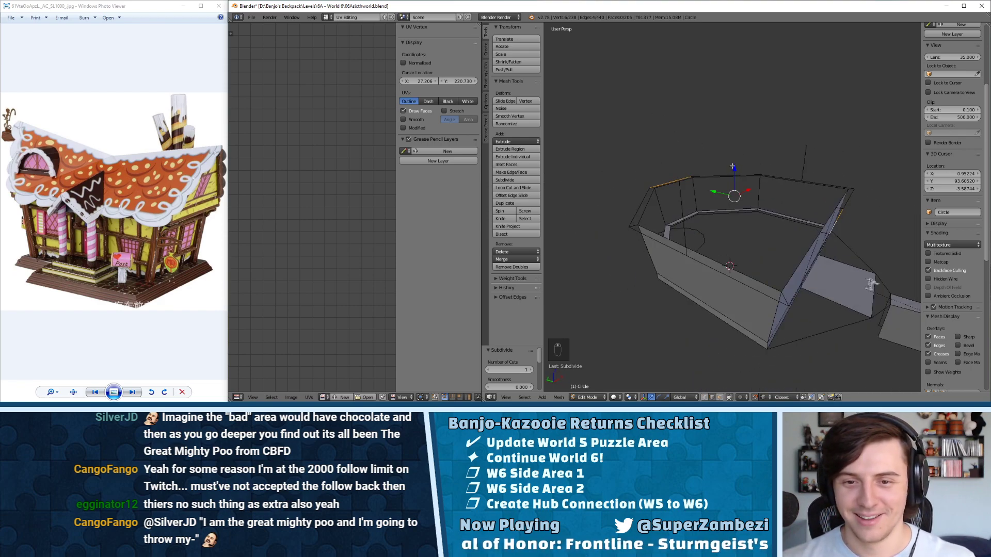
pyautogui.hotkey('ctrl', 'Tab')
pyautogui.click(692, 159)
pyautogui.rightClick(671, 180)
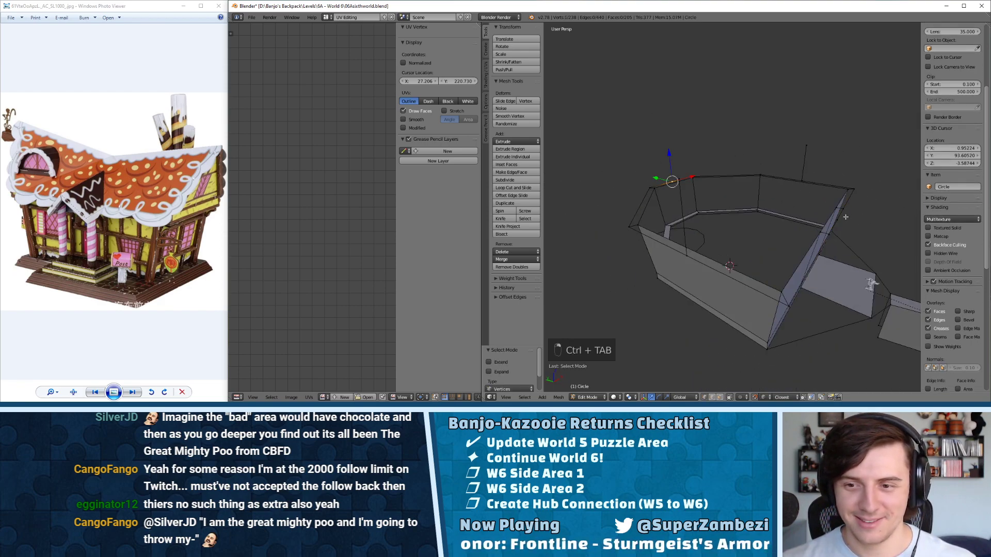
pyautogui.moveTo(845, 217); pyautogui.dragTo(695, 205, button='middle')
pyautogui.keyDown('shift'); pyautogui.rightClick(677, 205); pyautogui.keyUp('shift')
pyautogui.press('e')
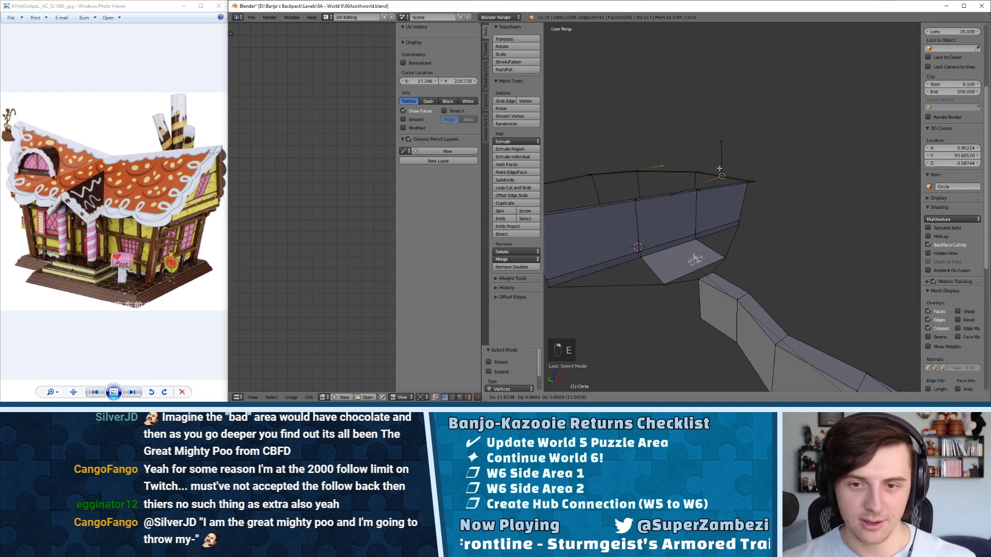
pyautogui.click(713, 135)
pyautogui.click(624, 102)
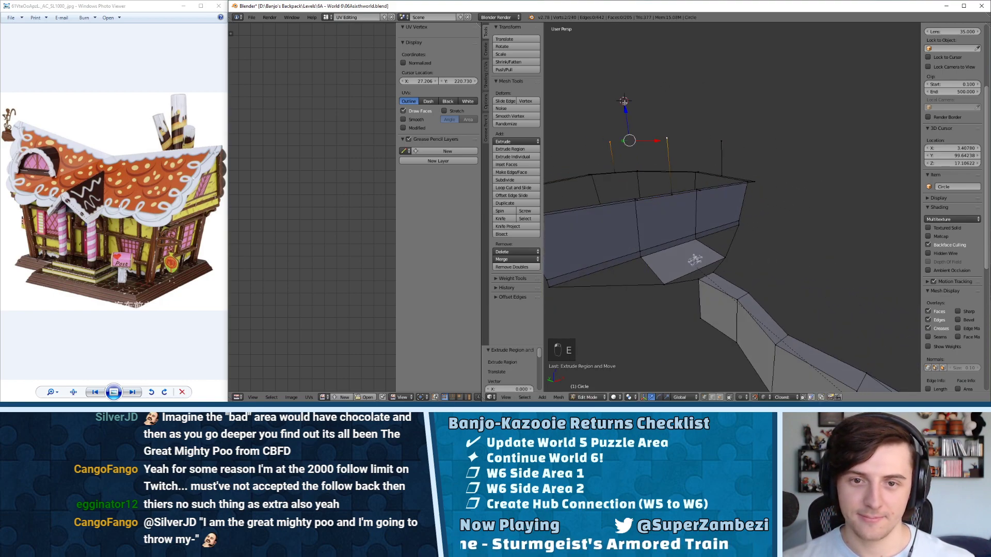
pyautogui.moveTo(625, 106); pyautogui.dragTo(626, 132)
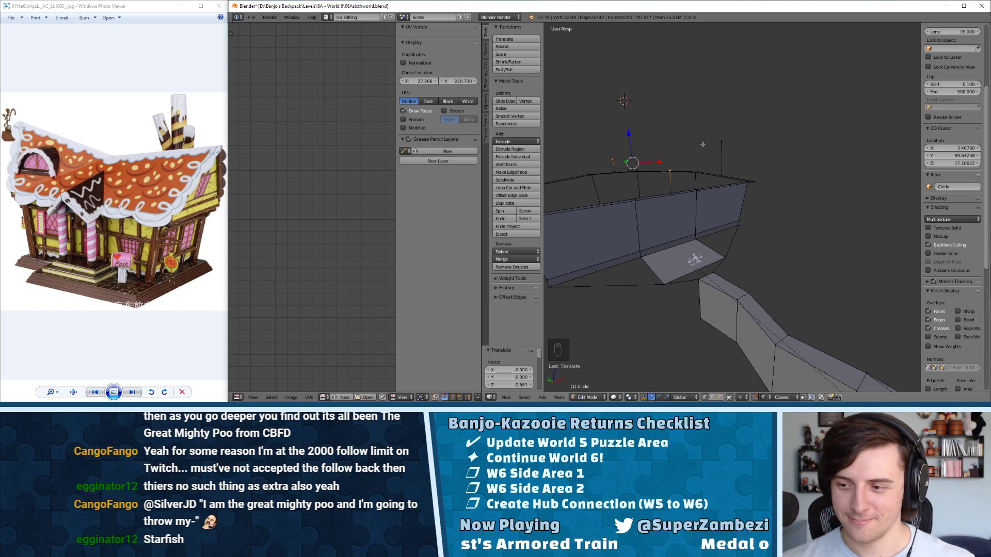
# - Connect one side's raised peak vertex to the two neighbouring rim corners with new edges
pyautogui.moveTo(627, 133); pyautogui.dragTo(714, 200, button='middle')
pyautogui.hotkey('ctrl', 'Tab')
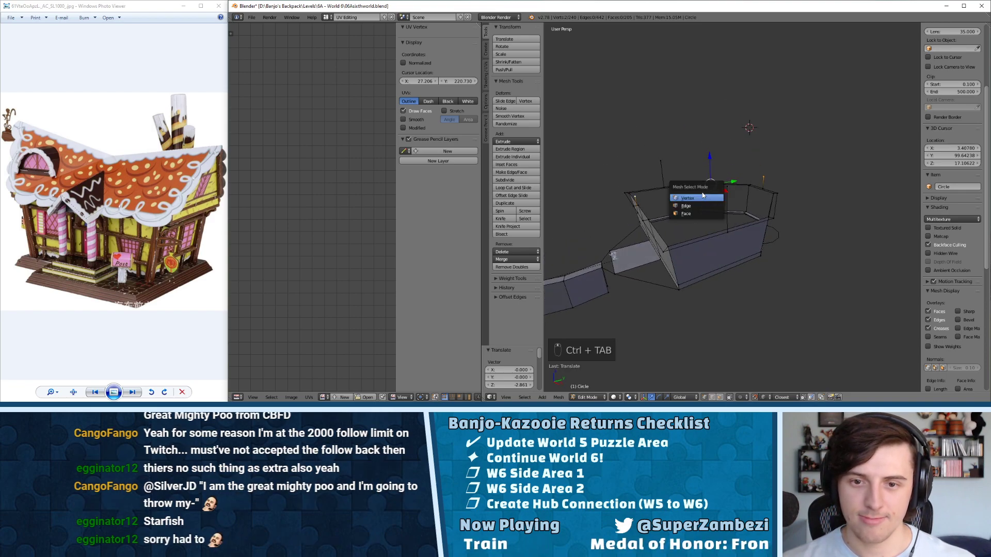
pyautogui.click(702, 198)
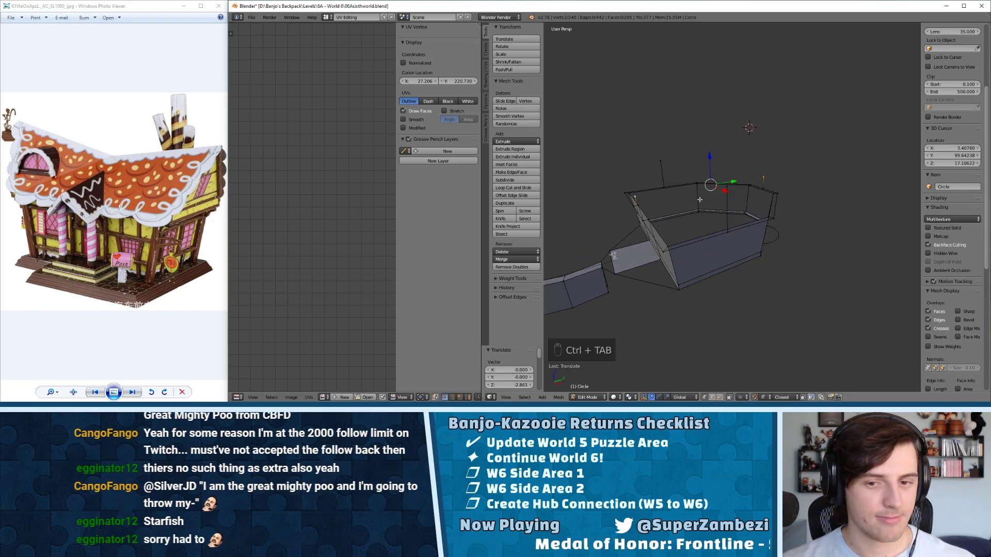
pyautogui.moveTo(702, 199); pyautogui.dragTo(892, 231, button='middle')
pyautogui.rightClick(732, 175)
pyautogui.press('f')
pyautogui.press('f')
pyautogui.moveTo(750, 211); pyautogui.dragTo(803, 213, button='middle')
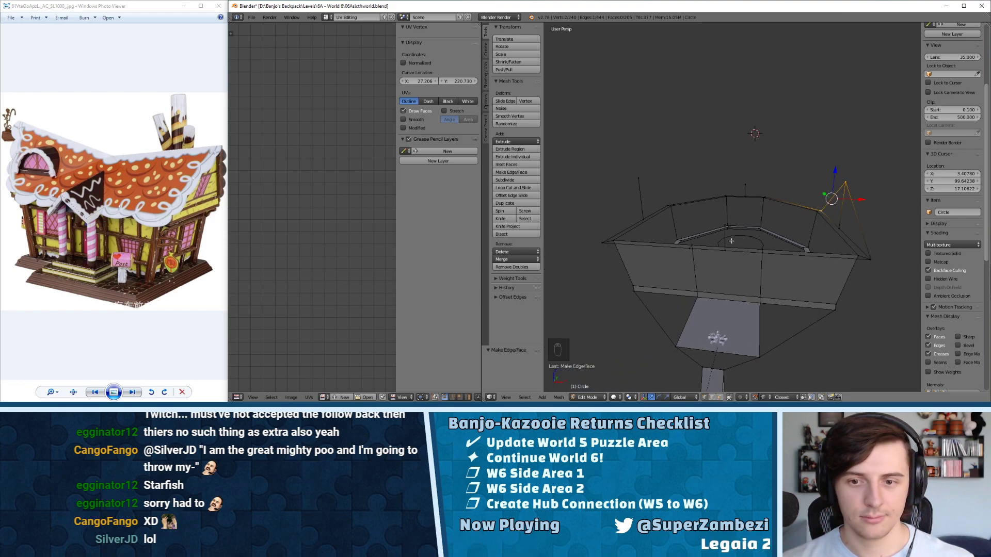
# - Check the new roof peak edges from several angles and undo the last edge made to a rim corner
pyautogui.moveTo(721, 229); pyautogui.dragTo(810, 228, button='middle')
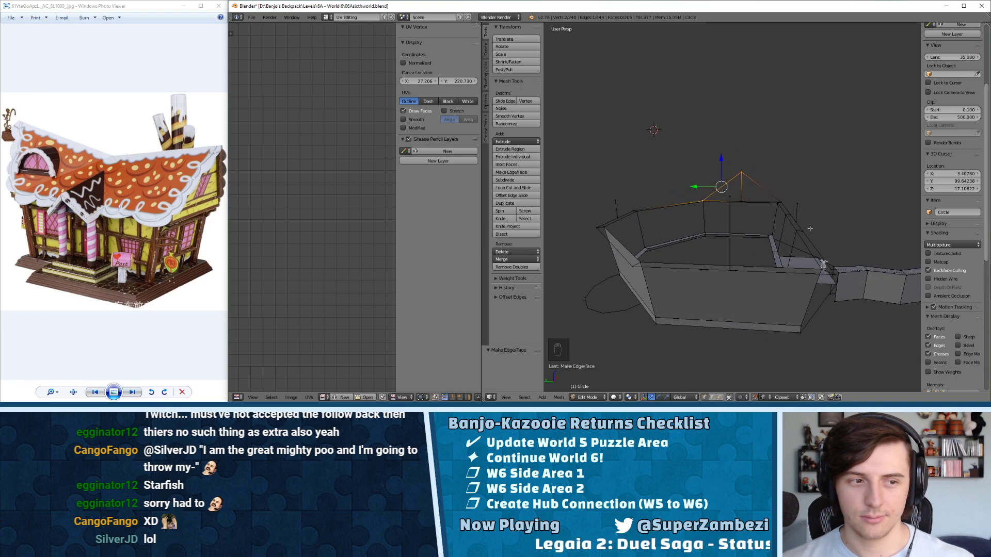
pyautogui.moveTo(810, 229); pyautogui.dragTo(943, 277, button='middle')
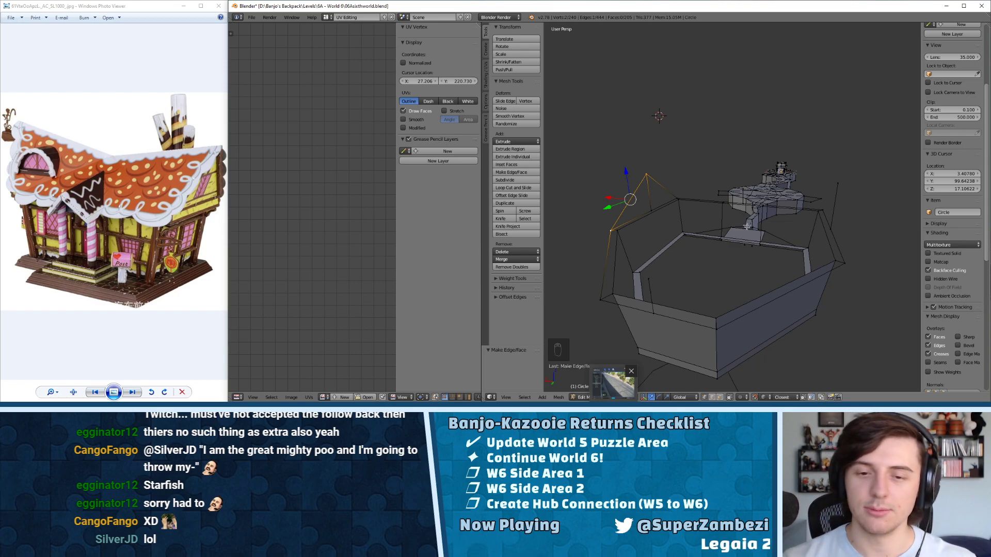
pyautogui.moveTo(683, 335); pyautogui.dragTo(671, 253, button='middle')
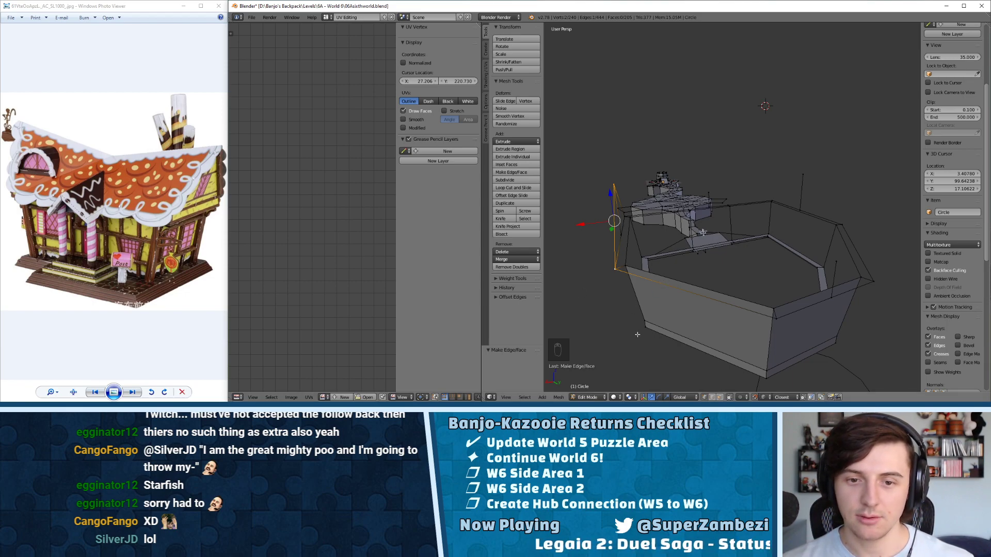
pyautogui.moveTo(562, 242); pyautogui.dragTo(723, 287, button='middle')
pyautogui.hotkey('ctrl', 'z')
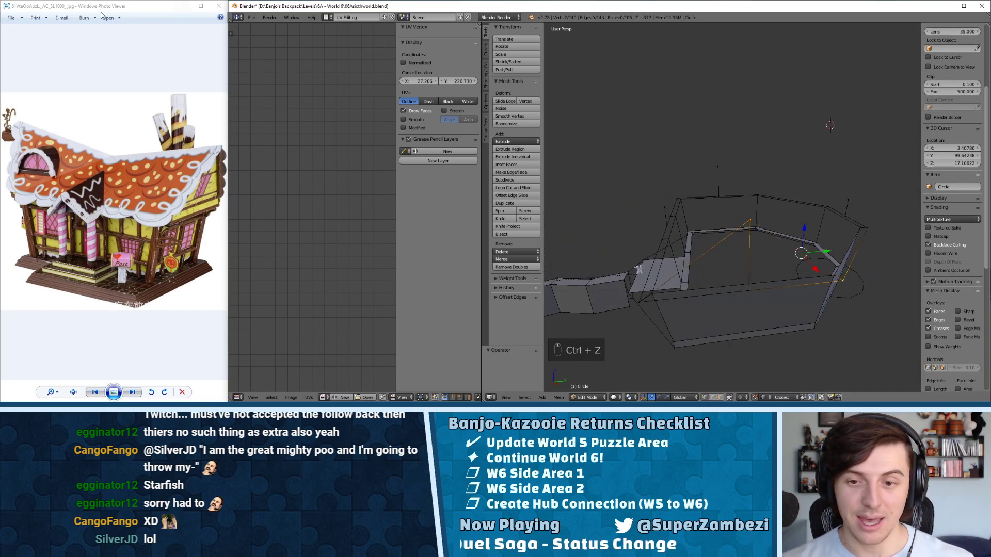
# - Save the level as a separate Blender file named 06Asixthworld2.blend in the same World 6 folder
pyautogui.click(251, 17)
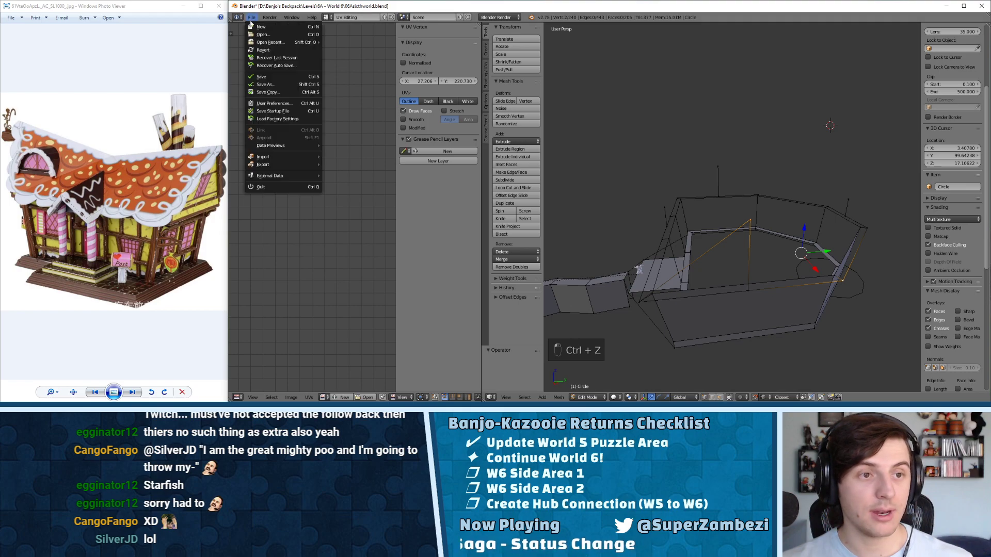
pyautogui.click(266, 84)
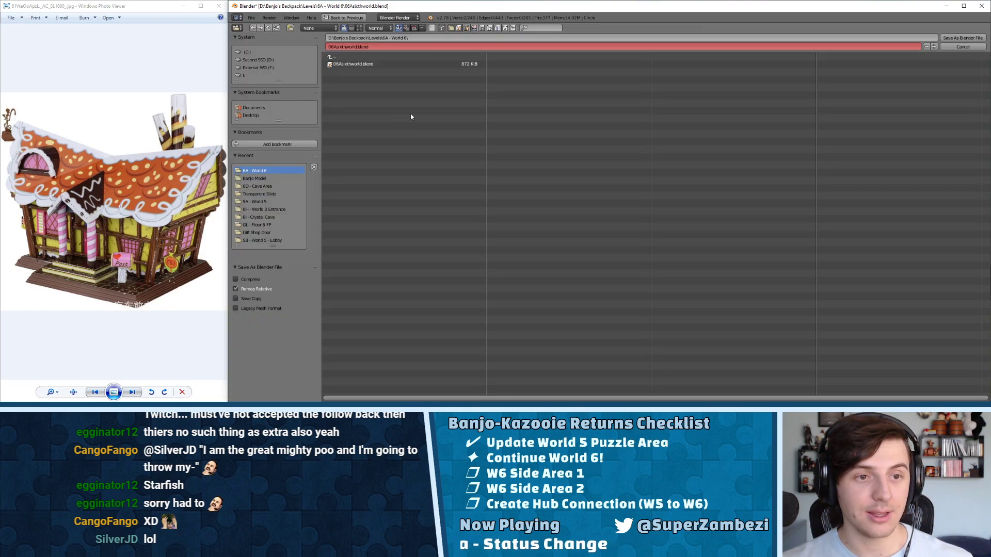
pyautogui.click(359, 47)
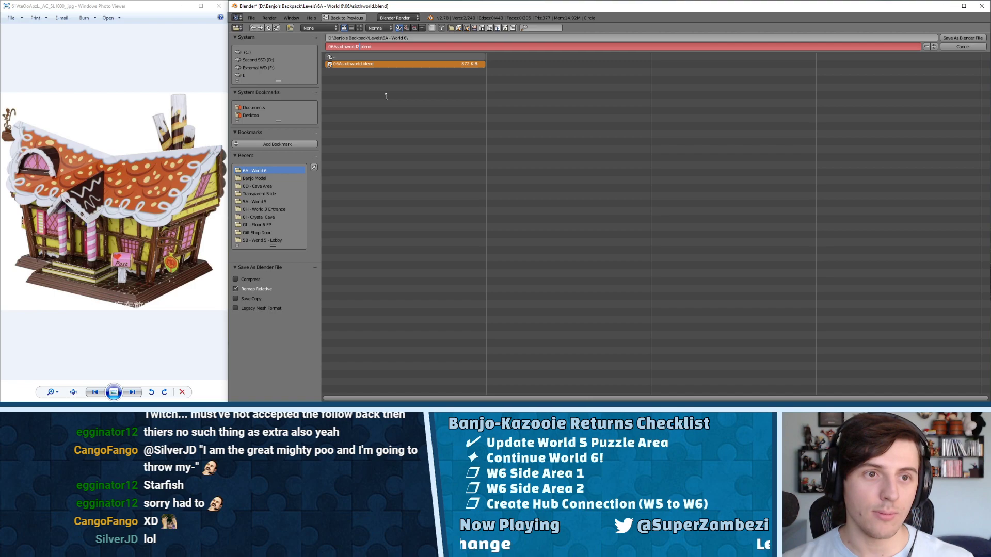
pyautogui.click(956, 37)
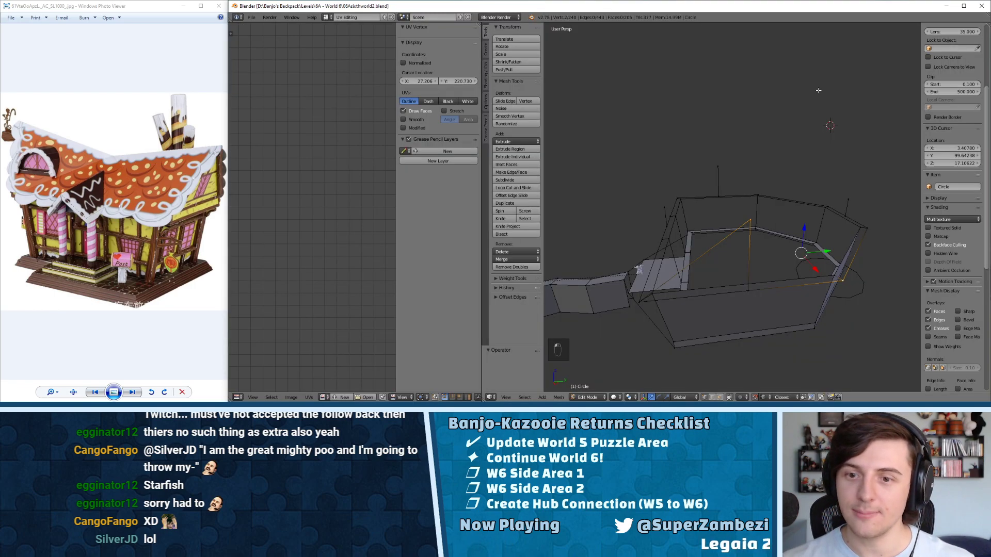
# - Undo the roof peak edits back to before the rim's outer edges were subdivided
pyautogui.hotkey('ctrl', 'z')
pyautogui.hotkey('ctrl', 'z')
pyautogui.hotkey('ctrl', 'z')
pyautogui.hotkey('ctrl', 'z')
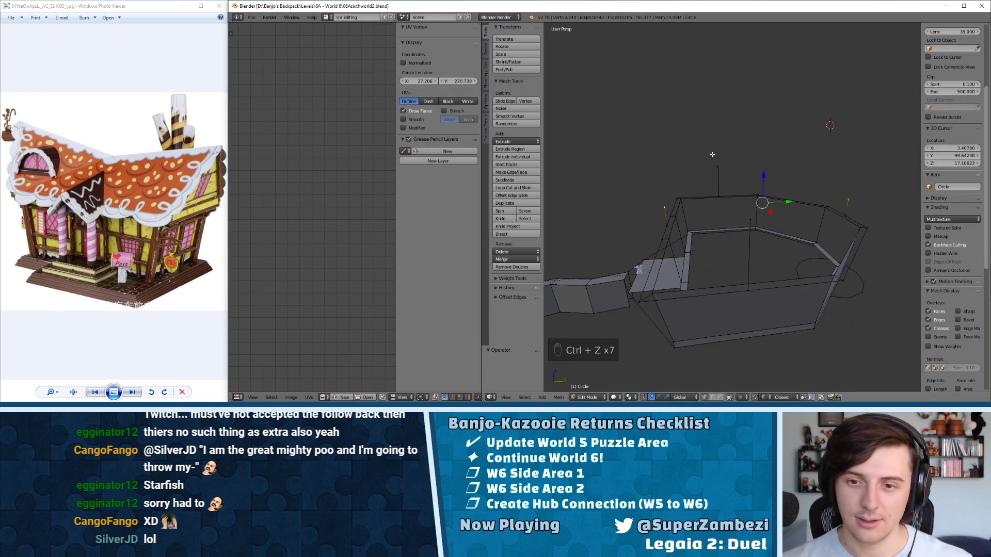
pyautogui.hotkey('ctrl', 'z')
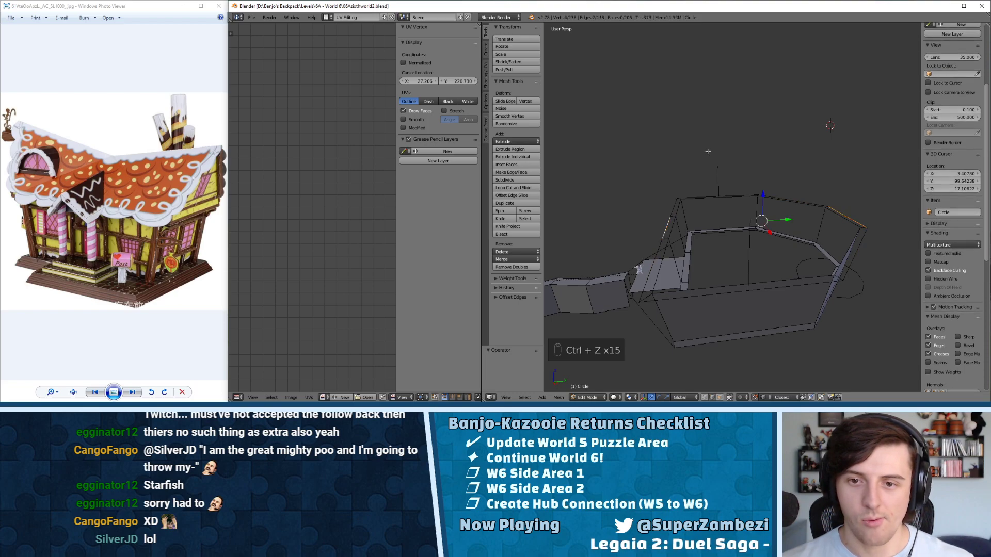
pyautogui.hotkey('ctrl', 'z')
pyautogui.hotkey('ctrl', 'z')
pyautogui.hotkey('ctrl', 'z')
pyautogui.hotkey('ctrl', 'z')
pyautogui.hotkey('ctrl', 'z')
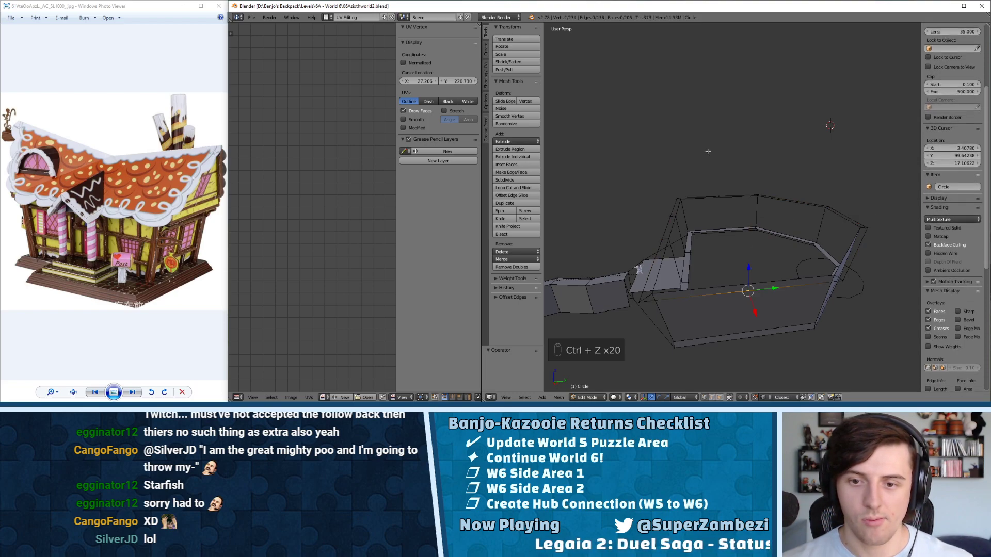
pyautogui.hotkey('ctrl', 'z')
pyautogui.hotkey('ctrl', 'z')
pyautogui.hotkey('ctrl', 'z')
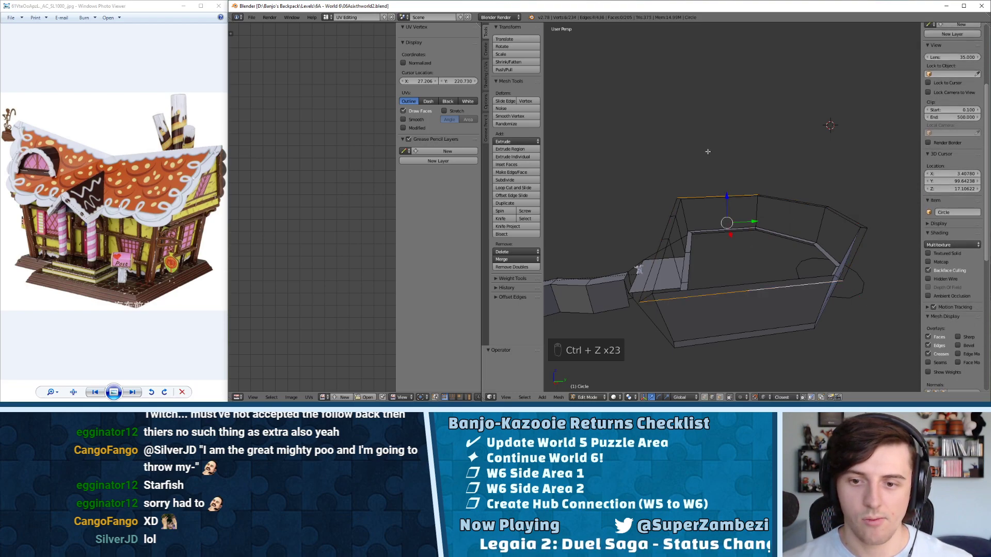
# - Select the rim's four inner edges along the wall tops at the front, back and both sides
pyautogui.moveTo(731, 198); pyautogui.dragTo(715, 258, button='middle')
pyautogui.hotkey('ctrl', 'Tab')
pyautogui.click(714, 259)
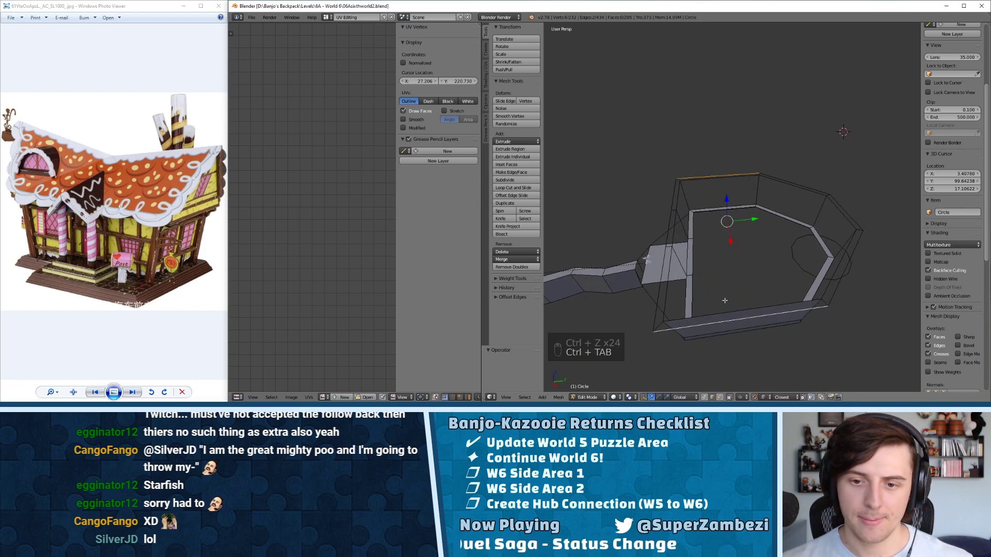
pyautogui.keyDown('shift'); pyautogui.click(717, 179); pyautogui.keyUp('shift')
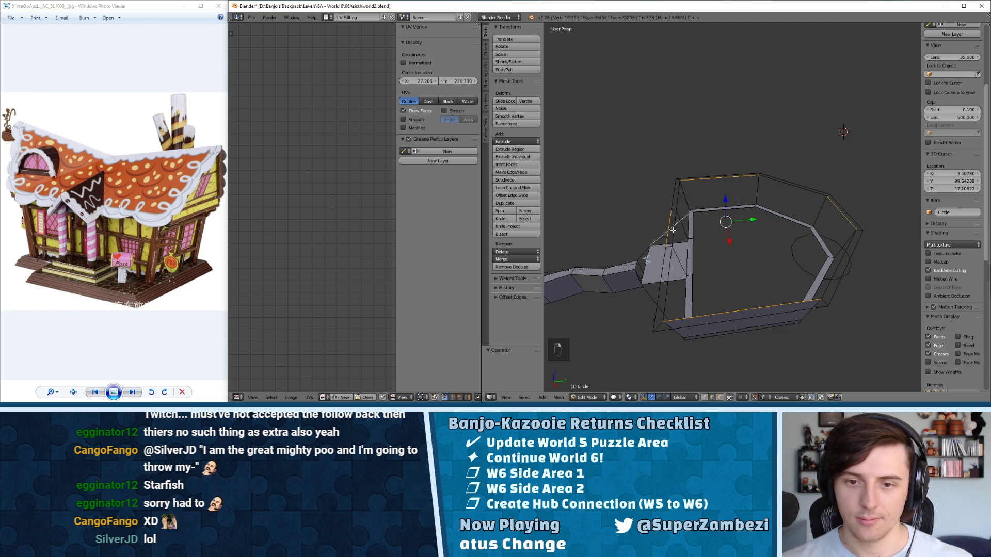
pyautogui.moveTo(663, 231); pyautogui.dragTo(733, 223, button='middle')
# - Try subdividing the four selected inner rim edges together and moving the result, and undo both changes
pyautogui.press('e')
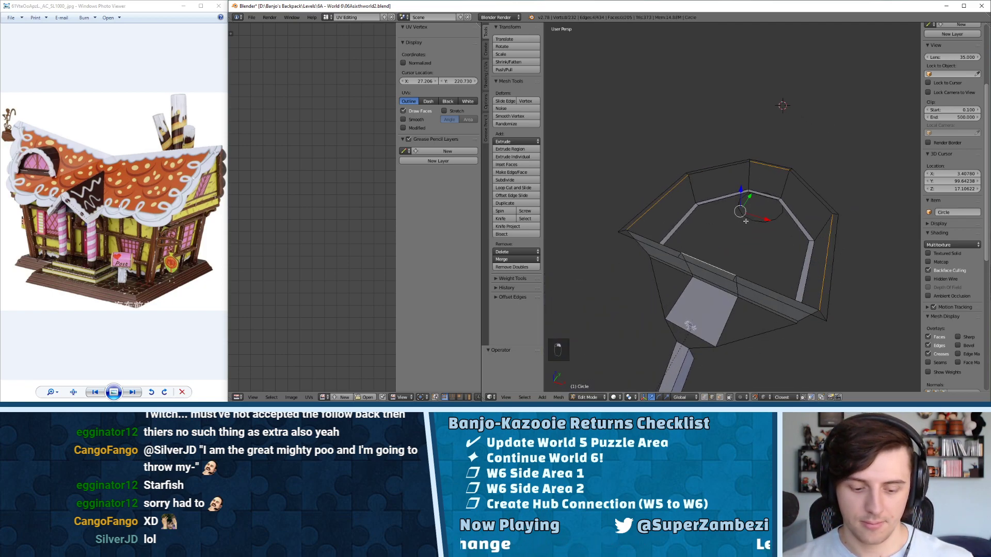
pyautogui.rightClick(747, 218)
pyautogui.hotkey('ctrl', 'z')
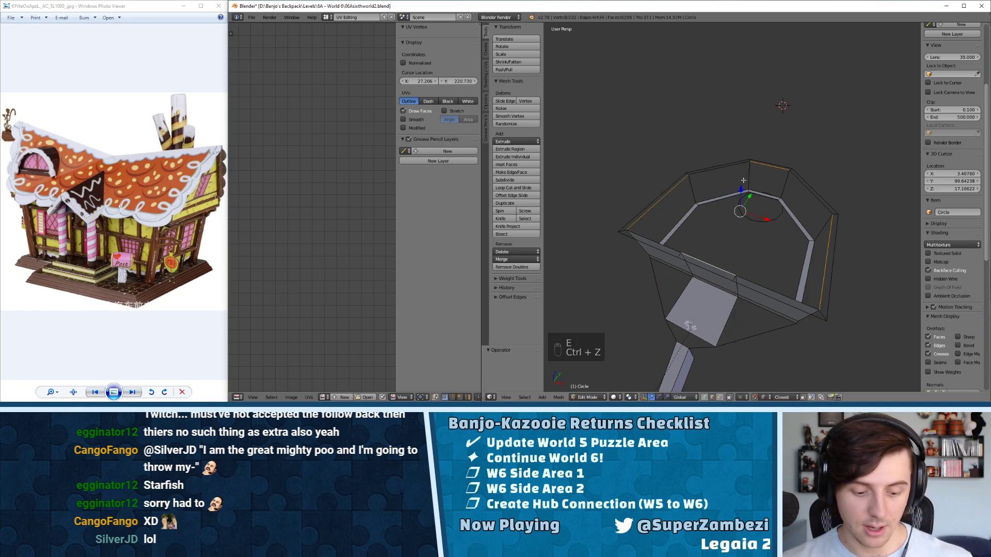
pyautogui.press('w')
pyautogui.click(734, 181)
pyautogui.moveTo(734, 181); pyautogui.dragTo(695, 185, button='middle')
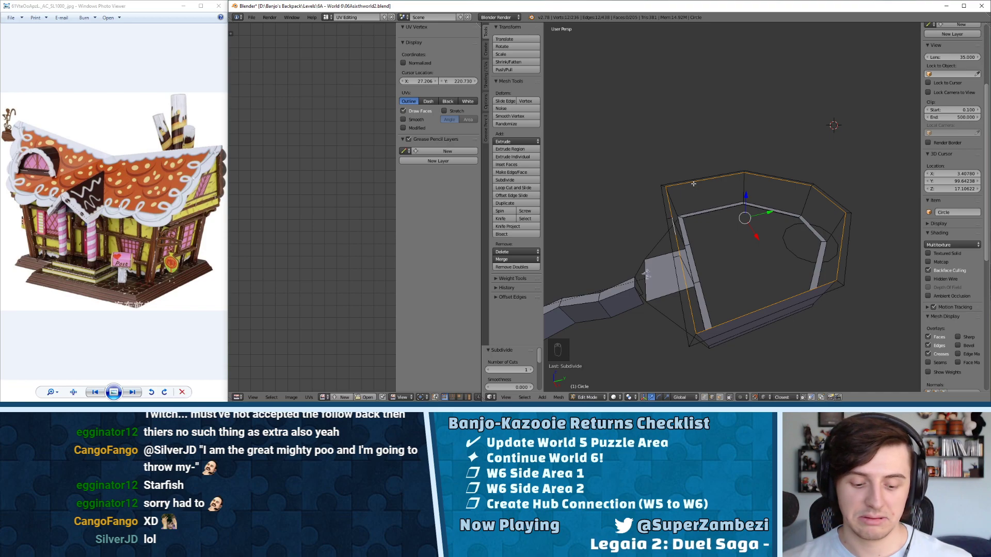
pyautogui.press('g')
pyautogui.click(723, 175)
pyautogui.hotkey('ctrl', 'z')
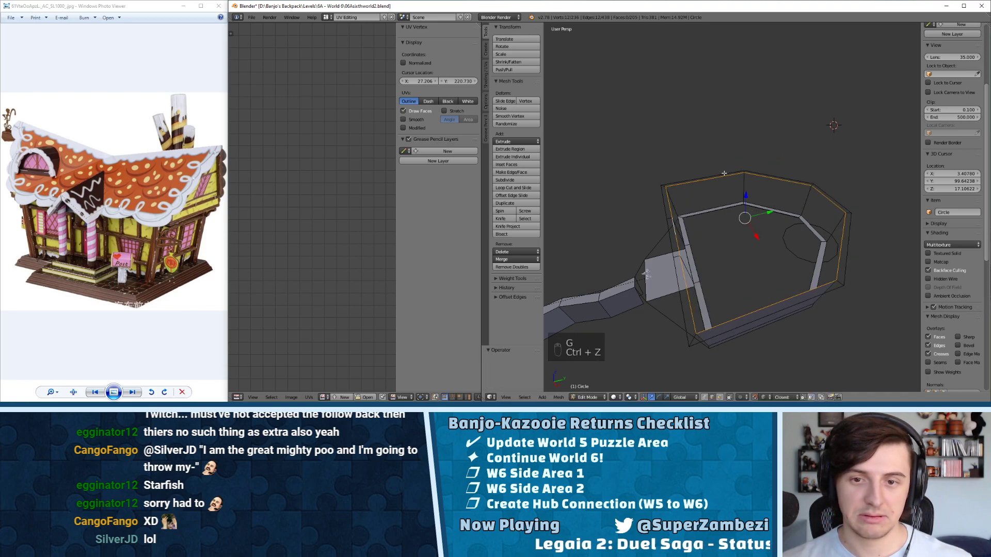
pyautogui.hotkey('ctrl', 'z')
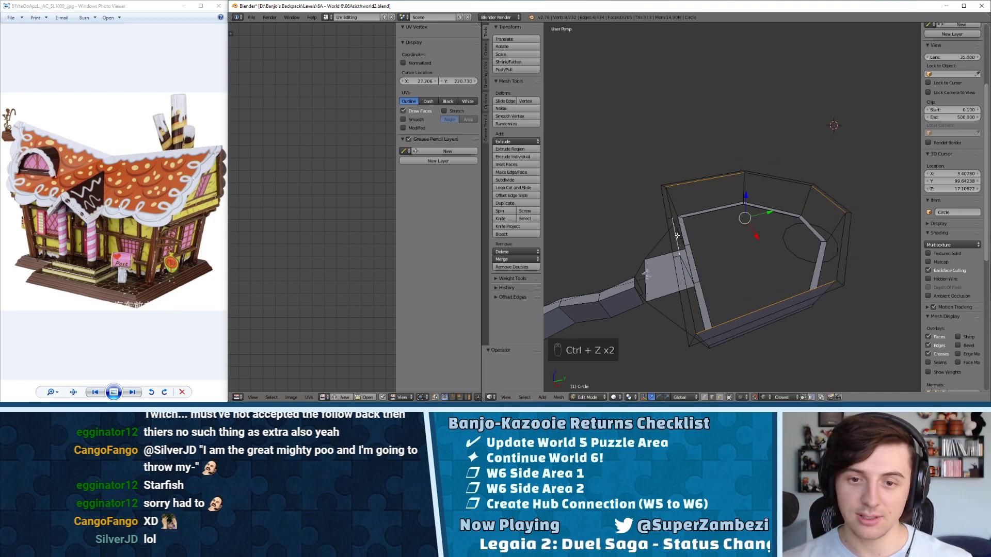
# - Subdivide the inner rim edges with one cut in two opposite pairs, first the sides and then front and back
pyautogui.press('w')
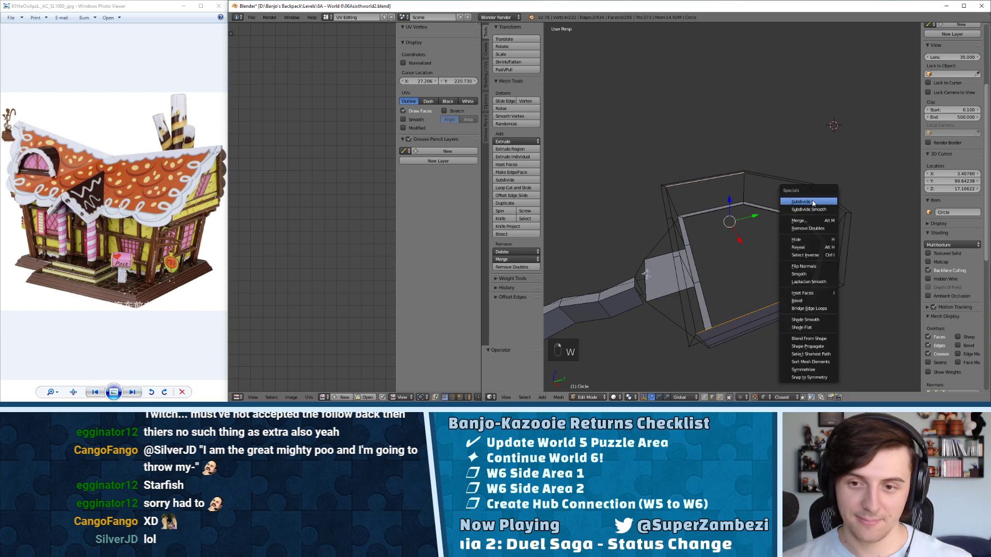
pyautogui.click(820, 200)
pyautogui.rightClick(680, 237)
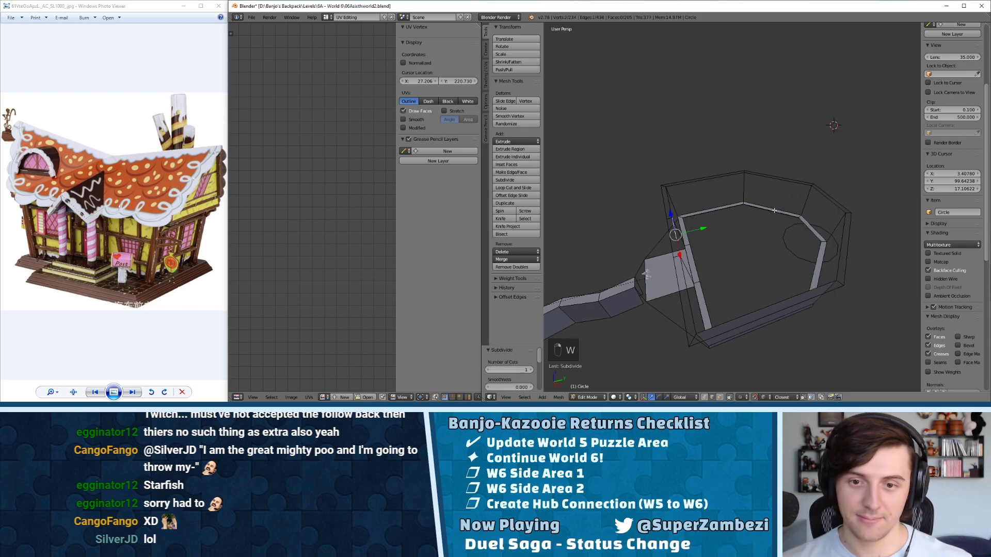
pyautogui.keyDown('shift'); pyautogui.rightClick(821, 195); pyautogui.keyUp('shift')
pyautogui.press('w')
pyautogui.click(821, 199)
# - Select the midpoint vertices of the four inner rim edges and extrude them straight up along Z
pyautogui.hotkey('ctrl', 'Tab')
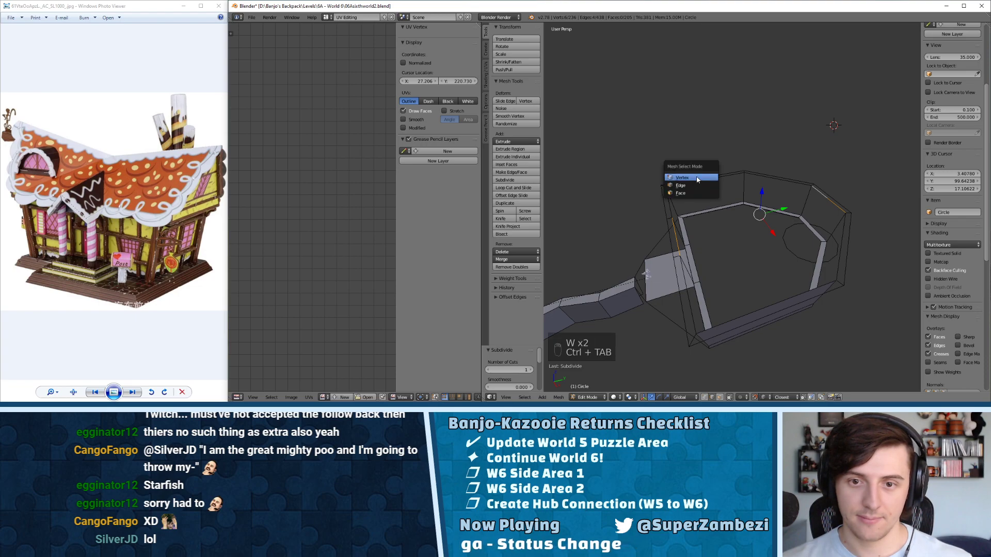
pyautogui.click(697, 178)
pyautogui.rightClick(705, 179)
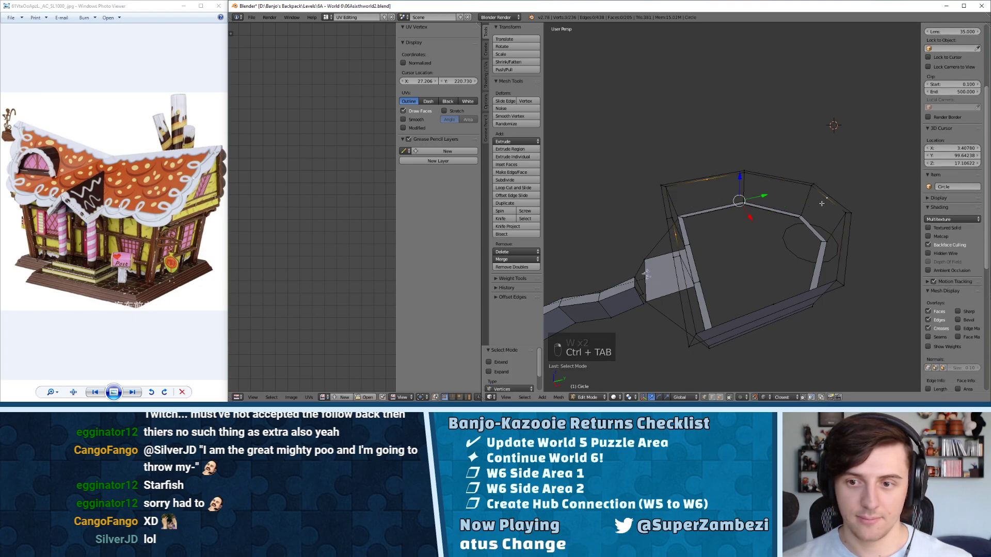
pyautogui.moveTo(768, 273); pyautogui.dragTo(763, 244, button='middle')
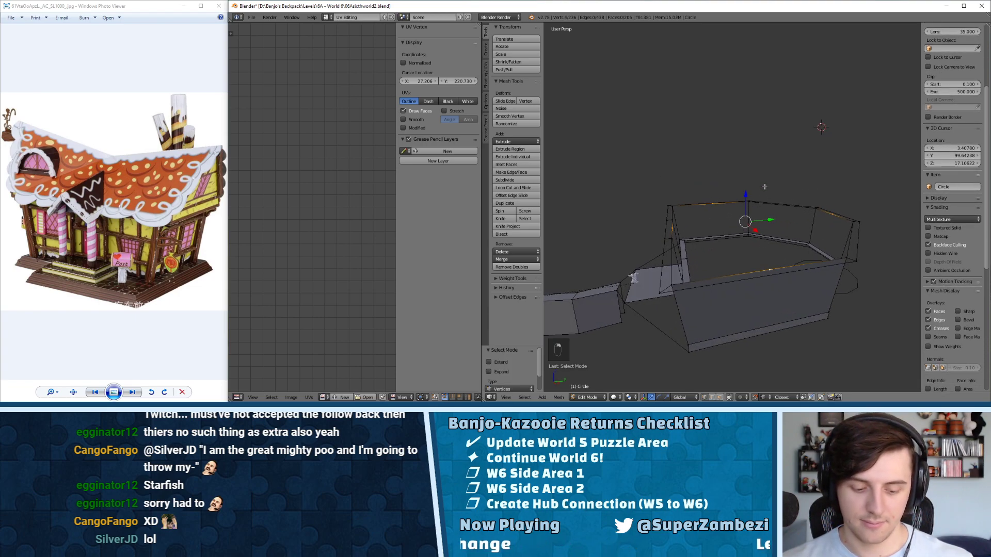
pyautogui.press('e')
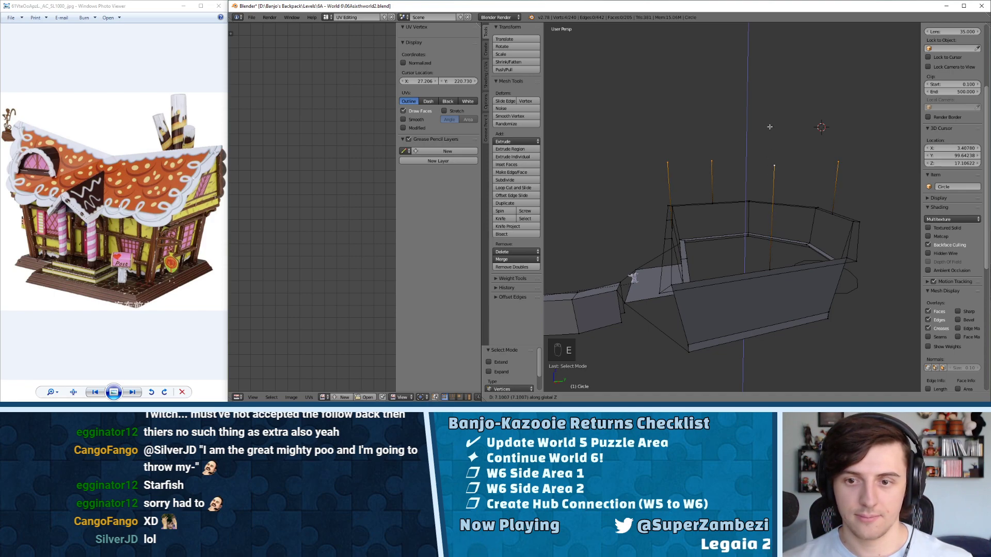
pyautogui.click(768, 146)
# - Lower the raised peak vertices at the front and back of the house by about 2.65 units along Z
pyautogui.moveTo(768, 146); pyautogui.dragTo(752, 140, button='middle')
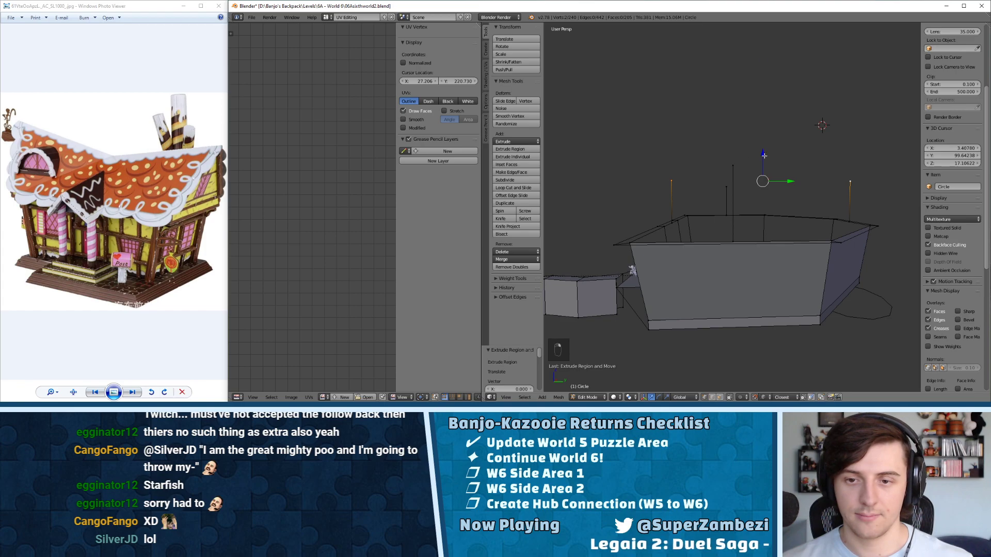
pyautogui.moveTo(764, 154); pyautogui.dragTo(774, 175)
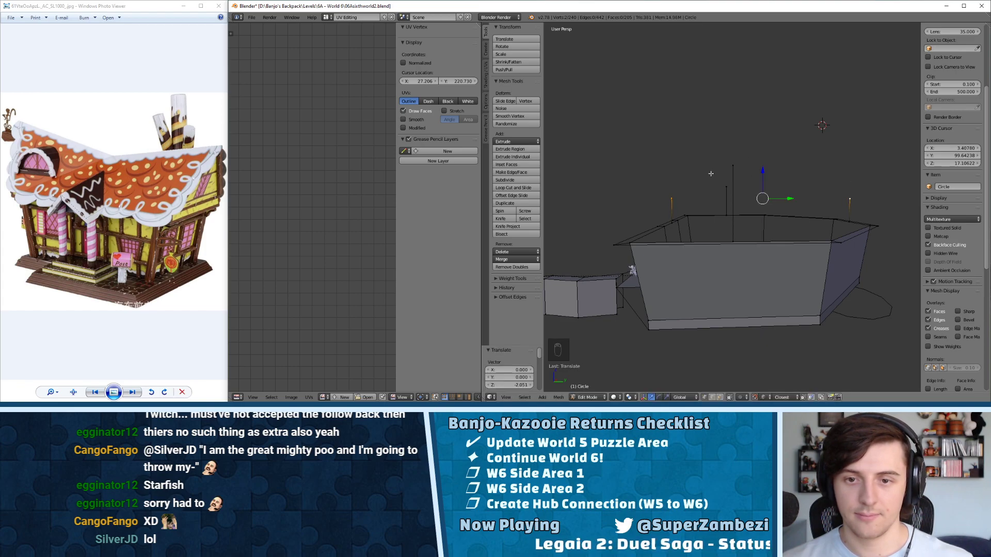
pyautogui.moveTo(774, 174); pyautogui.dragTo(782, 182, button='middle')
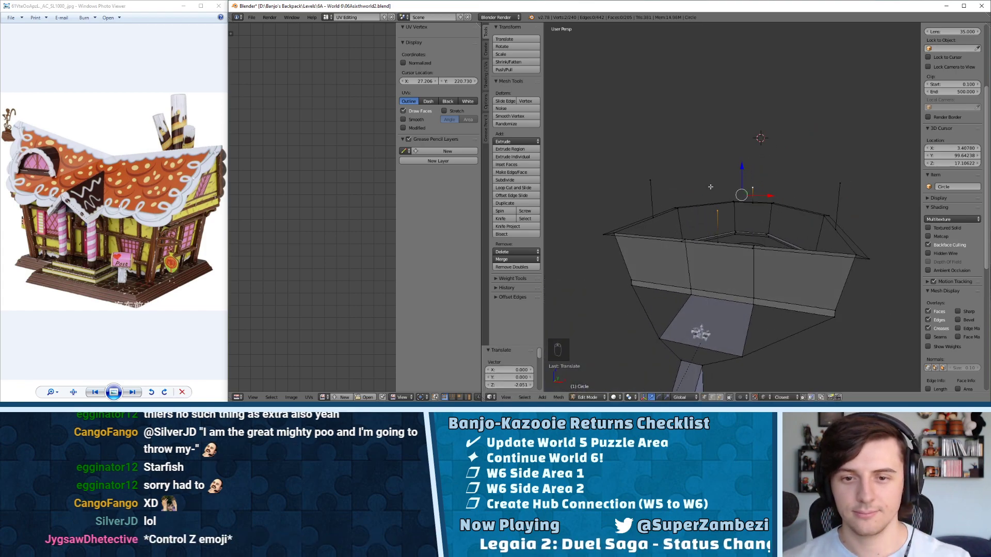
pyautogui.moveTo(710, 187); pyautogui.dragTo(737, 189, button='middle')
# - Connect the far side's raised peak vertex to its two inner wall-top corners with new edges
pyautogui.hotkey('ctrl', 'Tab')
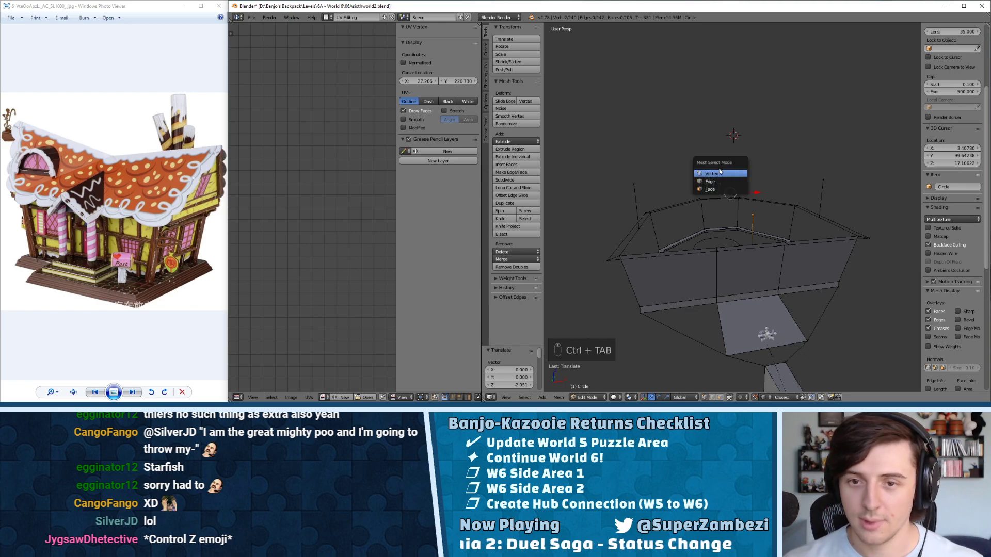
pyautogui.click(719, 173)
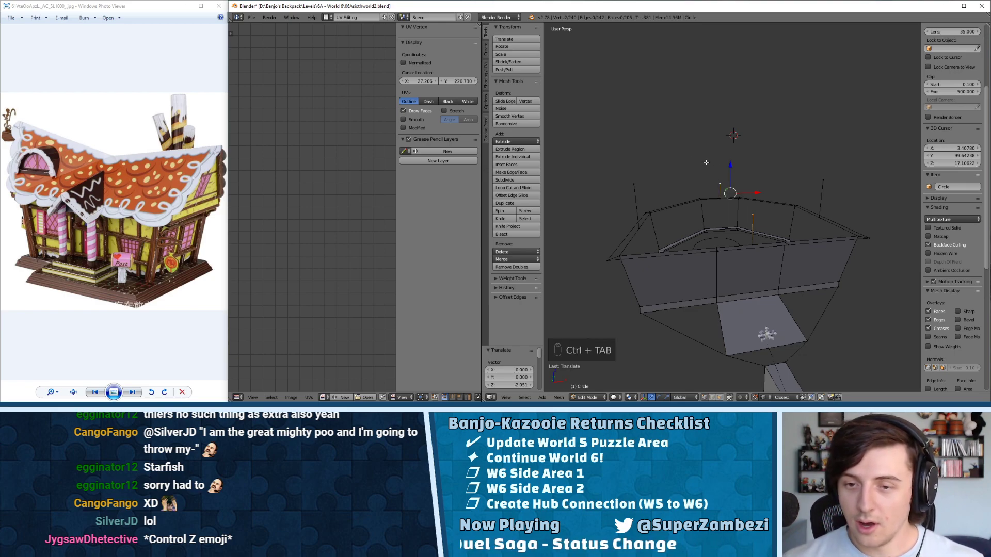
pyautogui.rightClick(643, 186)
pyautogui.keyDown('shift'); pyautogui.rightClick(652, 215); pyautogui.keyUp('shift')
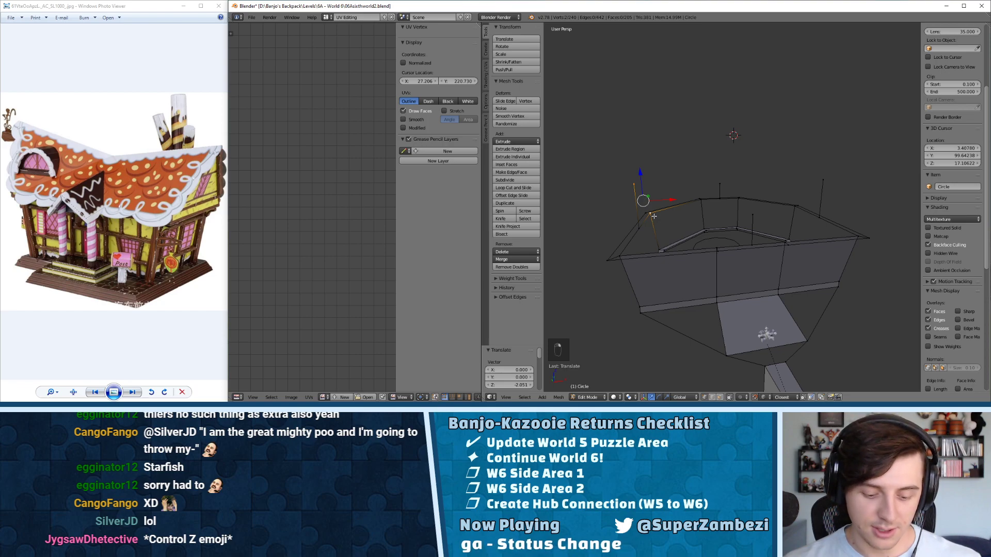
pyautogui.press('f')
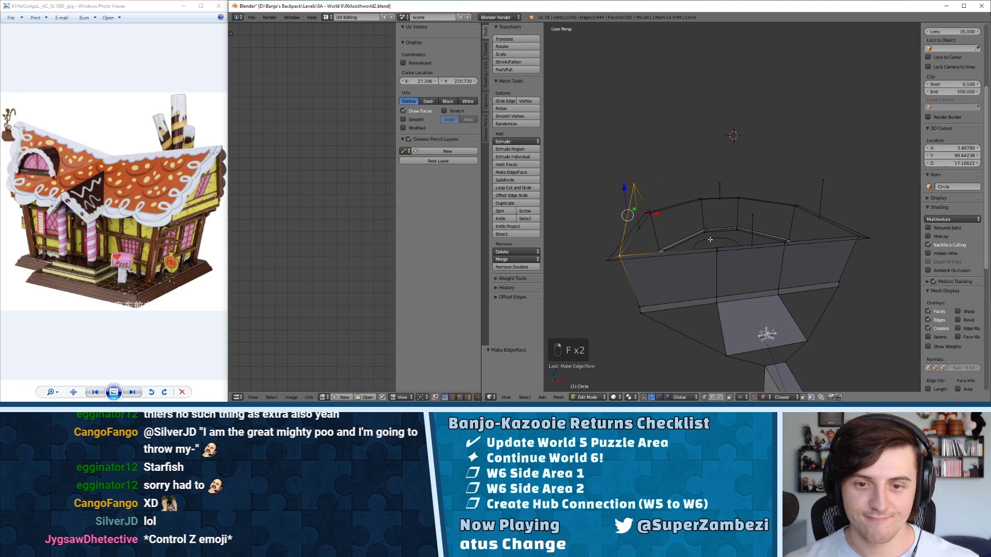
# - Connect the front peak vertex above the entrance to the two neighbouring wall-top corners with new edges
pyautogui.rightClick(752, 216)
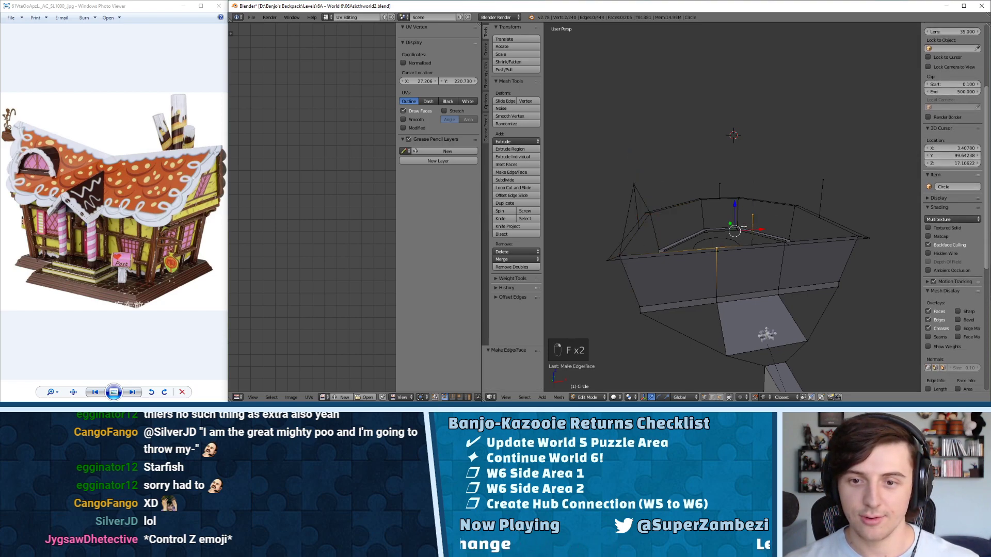
pyautogui.press('f')
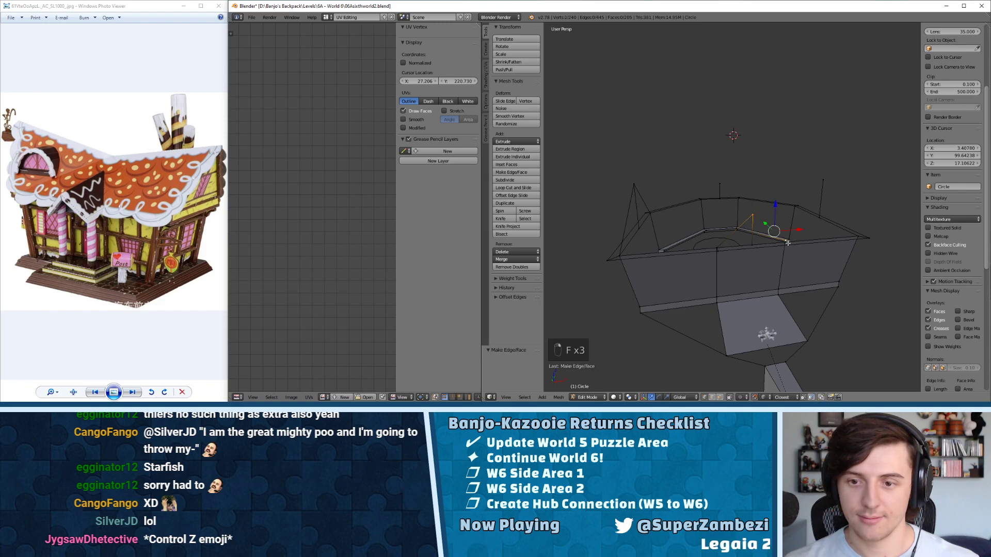
pyautogui.moveTo(784, 244); pyautogui.dragTo(770, 194, button='middle')
pyautogui.keyDown('shift'); pyautogui.rightClick(690, 260); pyautogui.keyUp('shift')
pyautogui.press('f')
# - Connect the opposite side's raised peak vertex to both ends of its inner rim edge with new edges
pyautogui.rightClick(757, 203)
pyautogui.rightClick(774, 192)
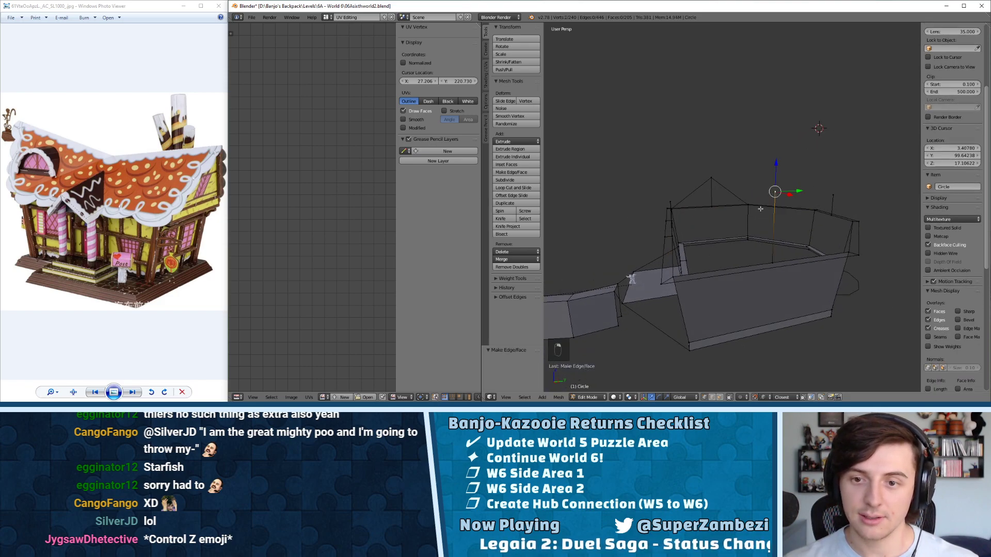
pyautogui.keyDown('shift'); pyautogui.rightClick(848, 252); pyautogui.keyUp('shift')
pyautogui.press('f')
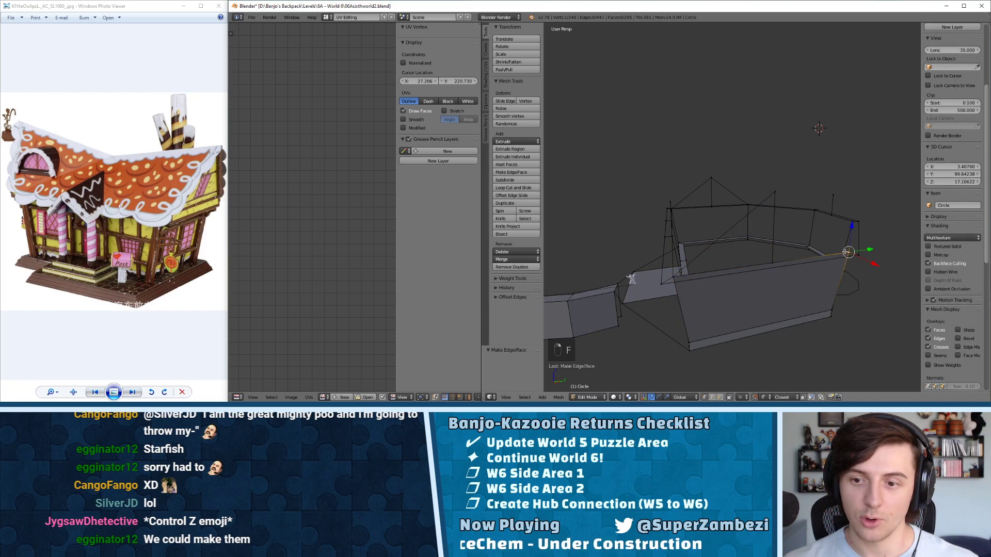
pyautogui.keyDown('shift'); pyautogui.rightClick(775, 193); pyautogui.keyUp('shift')
pyautogui.press('f')
# - Connect the back peak vertex to the two neighbouring wall-top corners with new edges
pyautogui.rightClick(833, 196)
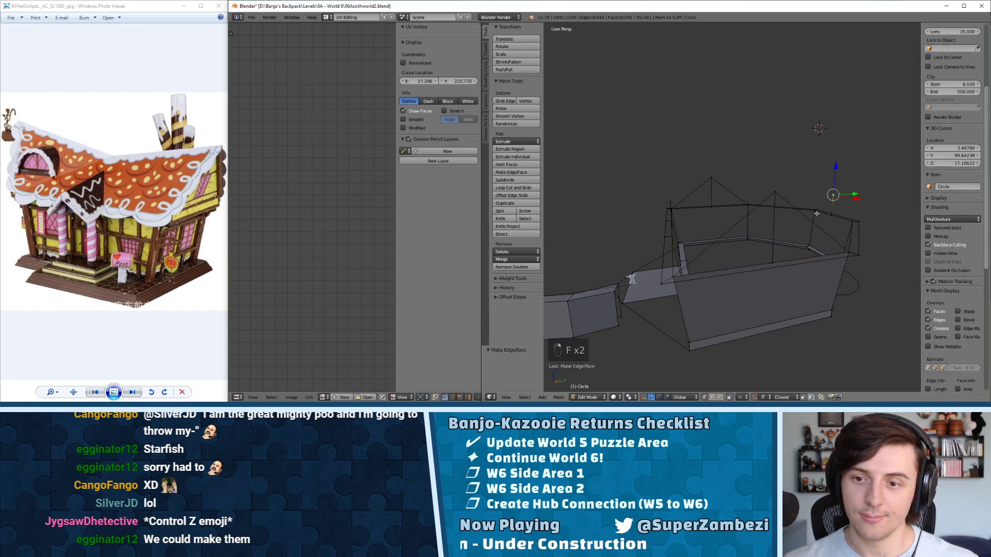
pyautogui.keyDown('shift'); pyautogui.rightClick(817, 213); pyautogui.keyUp('shift')
pyautogui.press('f')
pyautogui.rightClick(832, 197)
pyautogui.keyDown('shift'); pyautogui.rightClick(852, 224); pyautogui.keyUp('shift')
pyautogui.press('f')
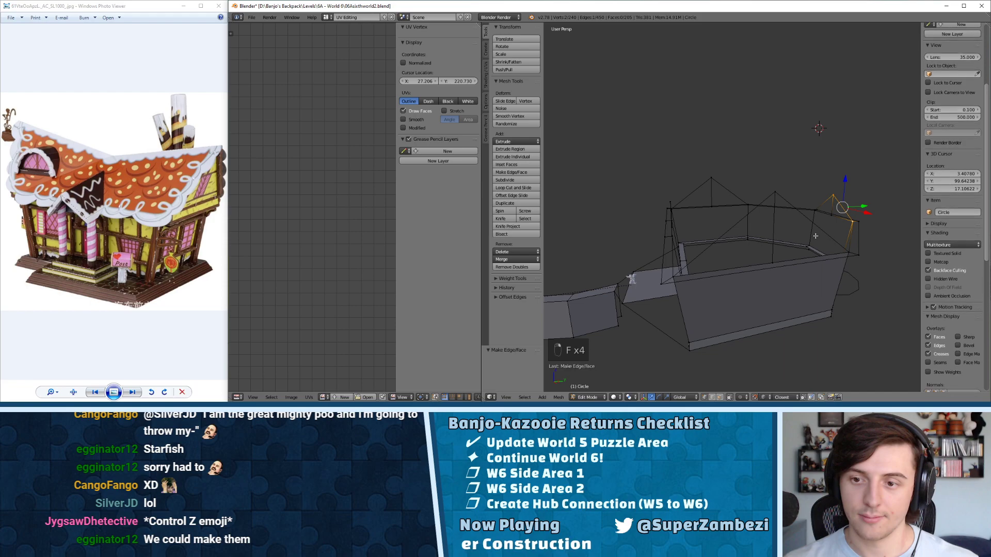
# - Join the two opposite side gable peak vertices with a new edge spanning the open top of the house
pyautogui.moveTo(821, 231); pyautogui.dragTo(898, 208, button='middle')
pyautogui.hotkey('ctrl', 'Tab')
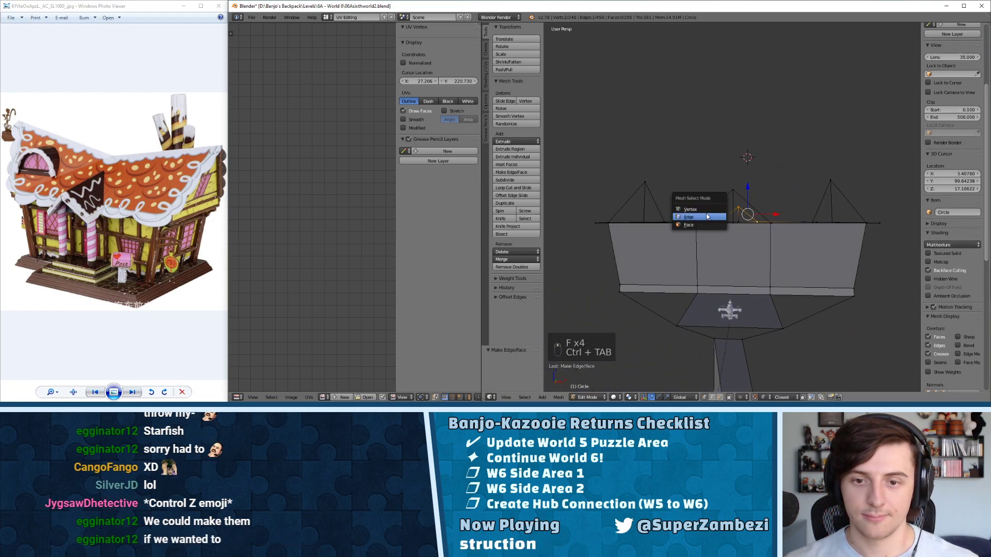
pyautogui.click(716, 216)
pyautogui.moveTo(713, 216)
pyautogui.mouseDown(button='middle')
pyautogui.moveTo(732, 236)
pyautogui.moveTo(681, 213)
pyautogui.moveTo(708, 220)
pyautogui.mouseUp(button='middle')
pyautogui.scroll(3, 720, 231)
pyautogui.hotkey('ctrl', 'Tab')
pyautogui.click(657, 207)
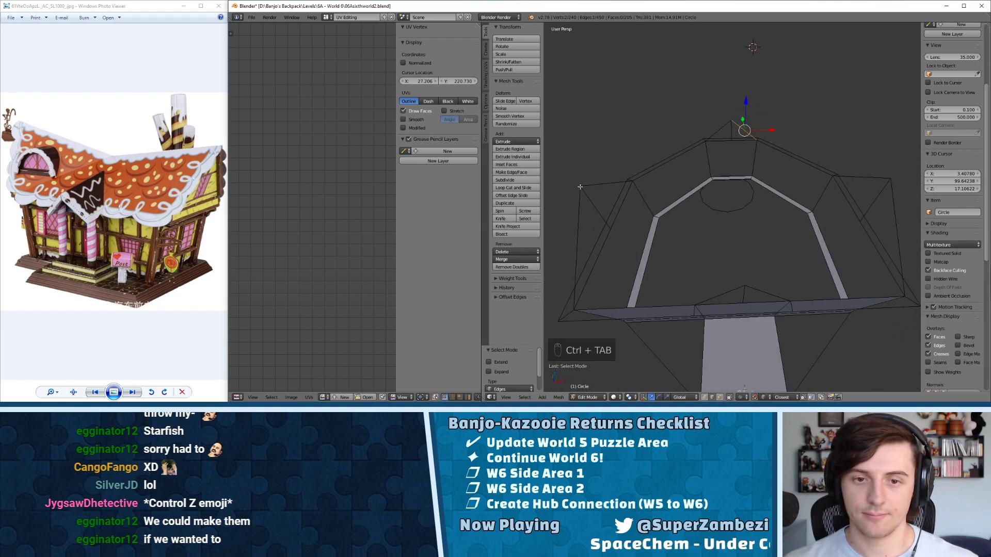
pyautogui.rightClick(578, 201)
pyautogui.hotkey('ctrl', 'Tab')
pyautogui.click(712, 166)
pyautogui.rightClick(580, 187)
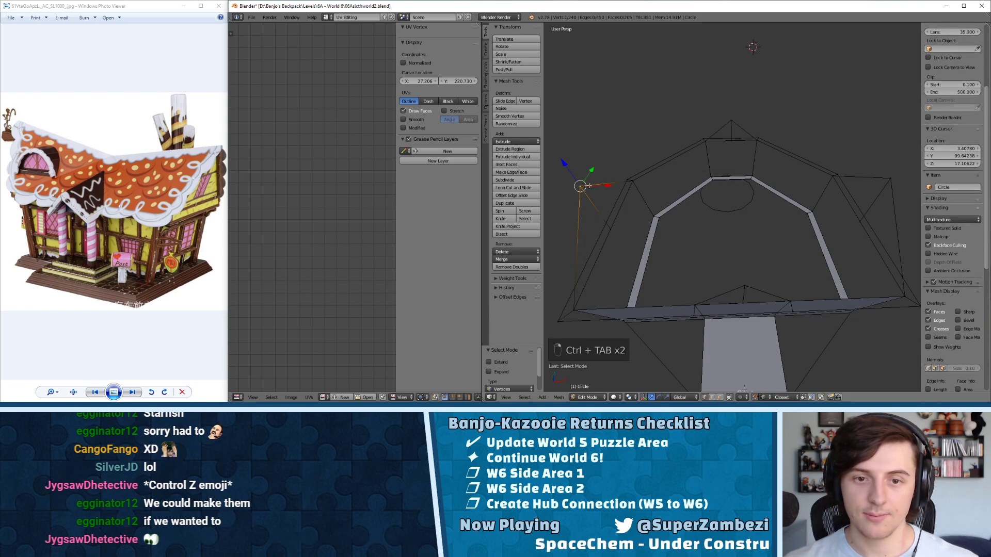
pyautogui.keyDown('shift'); pyautogui.rightClick(889, 179); pyautogui.keyUp('shift')
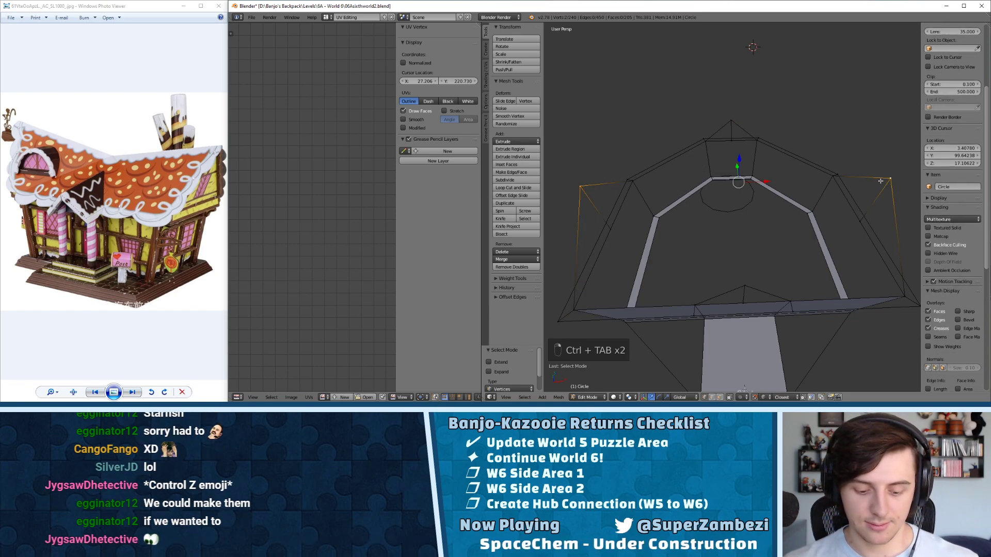
pyautogui.press('f')
# - Subdivide the long ridge edge once and lower its midpoint vertex about 2.65 units vertically
pyautogui.press('w')
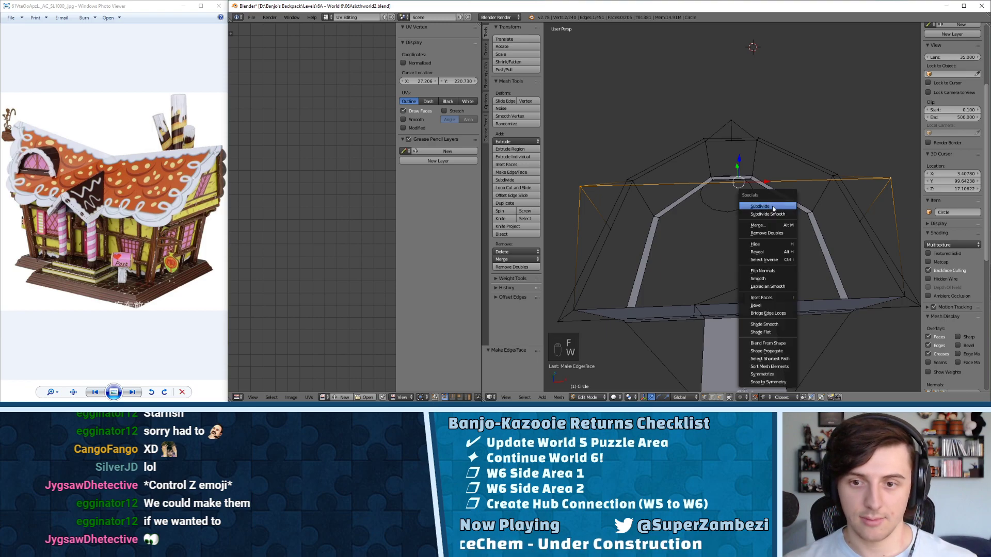
pyautogui.click(748, 198)
pyautogui.hotkey('ctrl', 'Tab')
pyautogui.click(730, 192)
pyautogui.rightClick(737, 183)
pyautogui.moveTo(736, 181); pyautogui.dragTo(747, 151, button='middle')
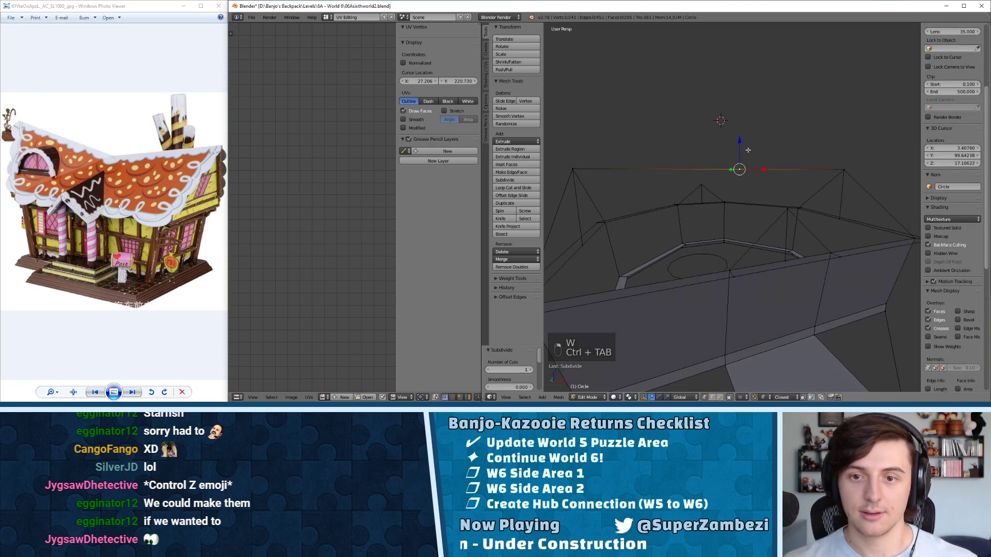
pyautogui.moveTo(740, 142); pyautogui.dragTo(704, 184)
pyautogui.moveTo(703, 184); pyautogui.dragTo(708, 192, button='middle')
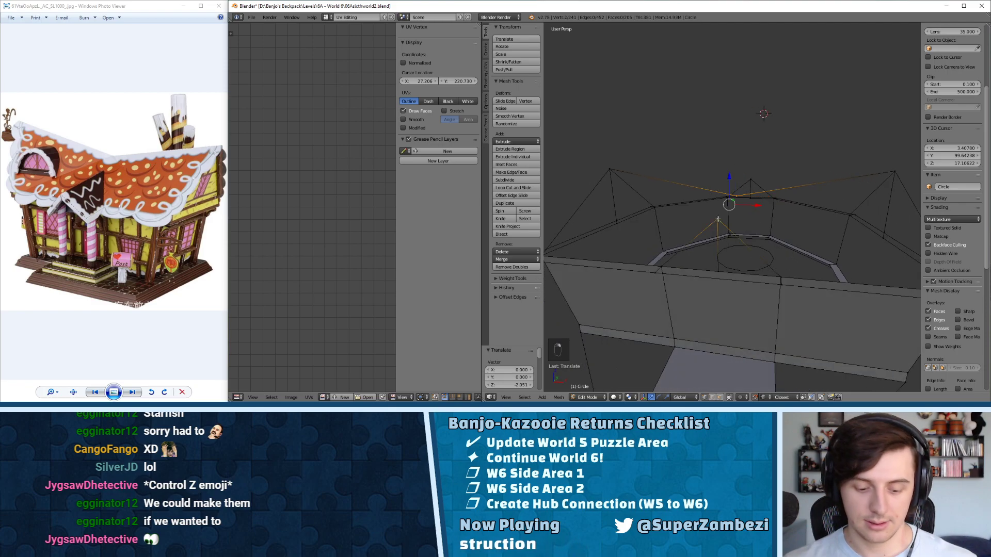
# - Connect the ridge's centre vertex to the front and back peak vertices with new edges
pyautogui.keyDown('shift'); pyautogui.rightClick(741, 197); pyautogui.keyUp('shift')
pyautogui.press('f')
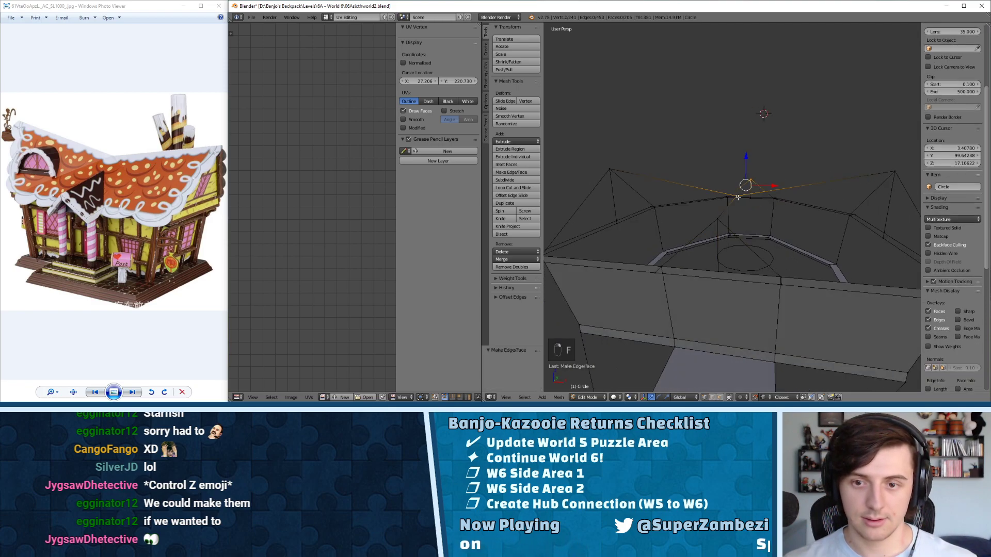
pyautogui.press('f')
pyautogui.moveTo(737, 197); pyautogui.dragTo(804, 223, button='middle')
# - Raise the ridge's centre vertex about 0.82 units along the vertical axis
pyautogui.rightClick(734, 195)
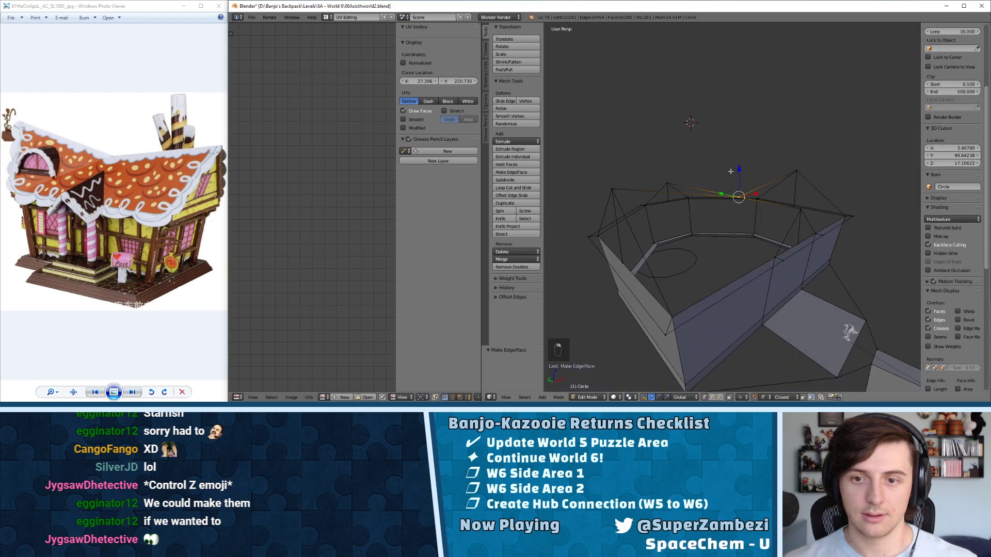
pyautogui.press('g')
pyautogui.press('z')
pyautogui.click(735, 162)
pyautogui.moveTo(735, 162)
pyautogui.mouseDown(button='middle')
pyautogui.moveTo(641, 161)
pyautogui.moveTo(722, 163)
pyautogui.mouseUp(button='middle')
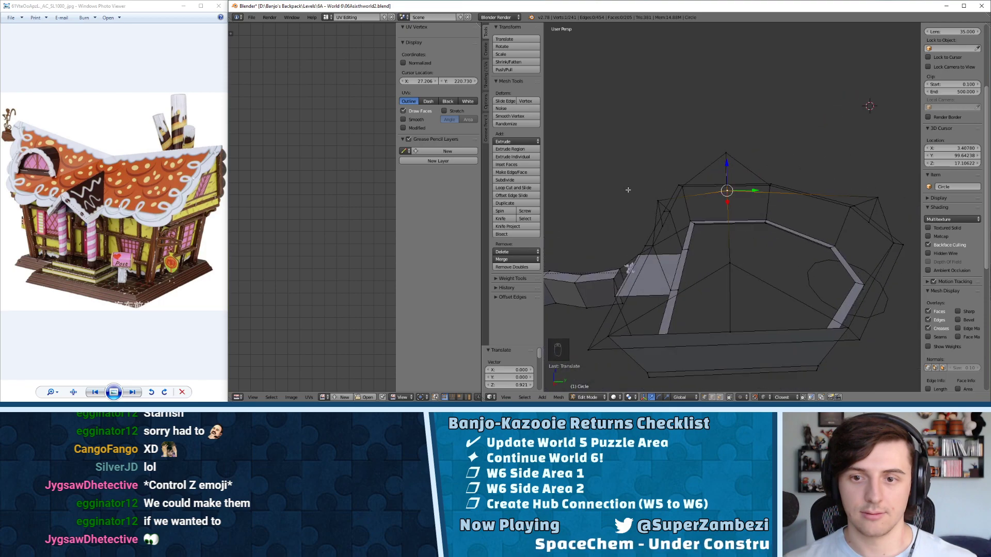
# - Fine-tune the ridge centre vertex's height, raising it about 2.64 units and lowering it about 3.13 units
pyautogui.press('g')
pyautogui.press('z')
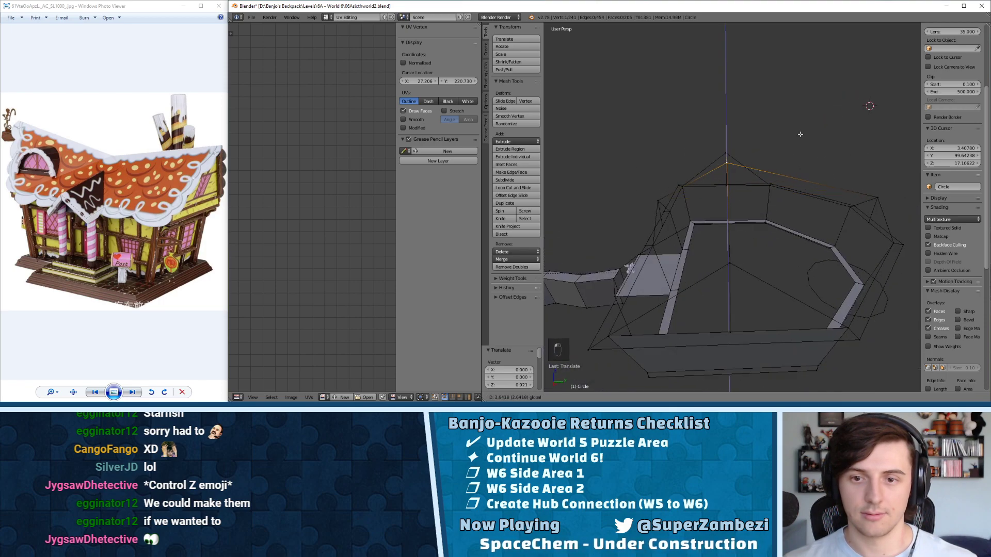
pyautogui.click(800, 132)
pyautogui.moveTo(684, 134); pyautogui.dragTo(677, 166, button='middle')
pyautogui.press('g')
pyautogui.press('z')
pyautogui.click(697, 164)
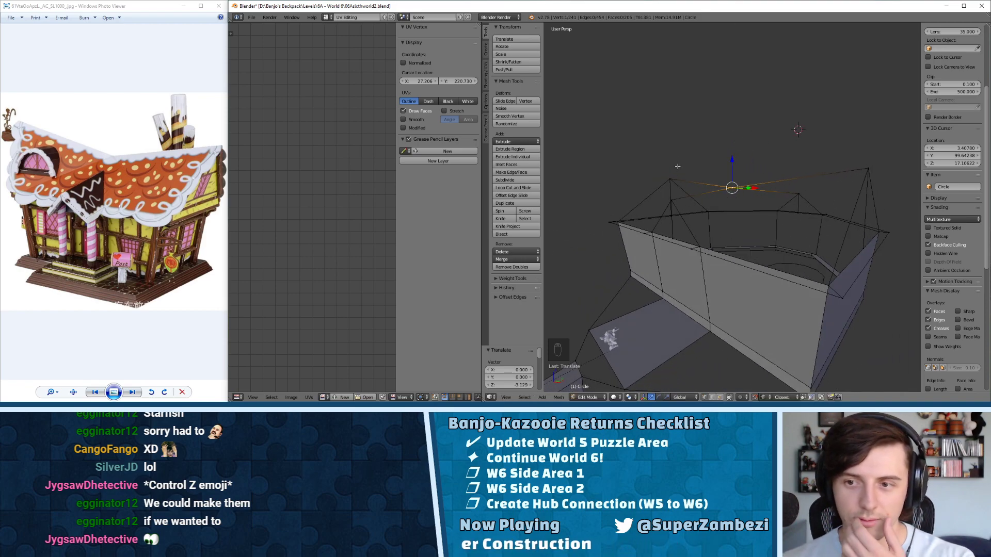
# - Examine the ridge edges and centre vertex from inside and outside the walls
pyautogui.moveTo(716, 130); pyautogui.dragTo(733, 162, button='middle')
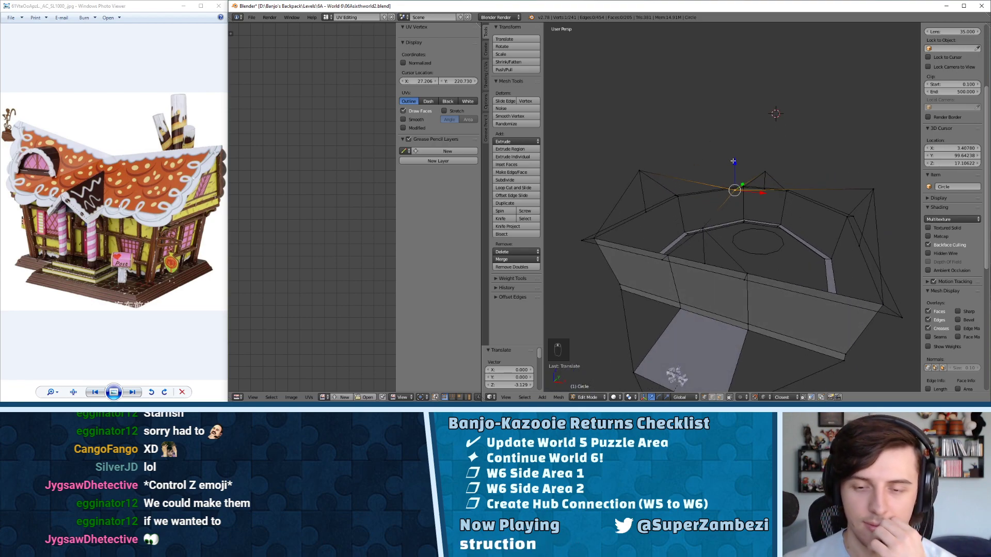
pyautogui.moveTo(714, 194); pyautogui.dragTo(661, 186, button='middle')
pyautogui.scroll(4, 658, 174)
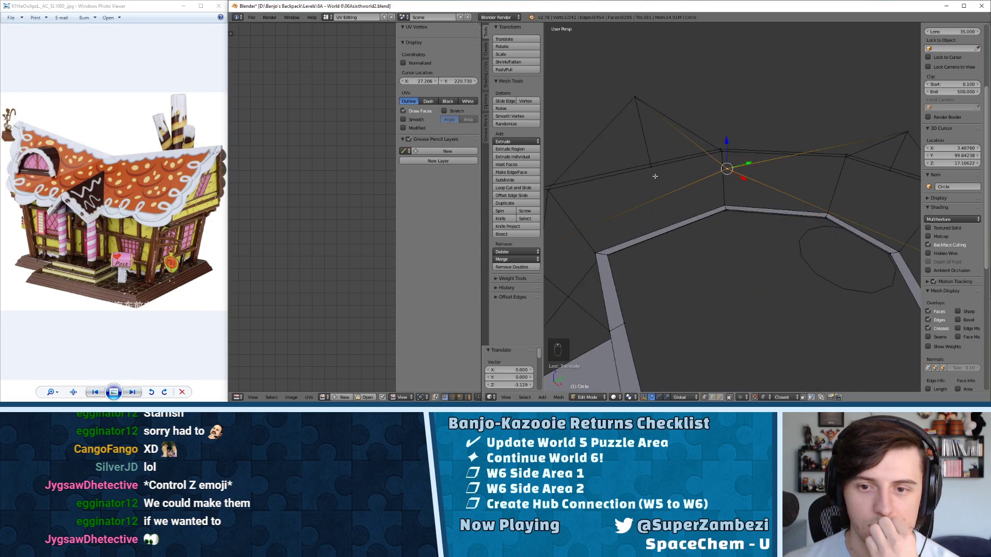
pyautogui.moveTo(720, 232); pyautogui.dragTo(689, 305, button='middle')
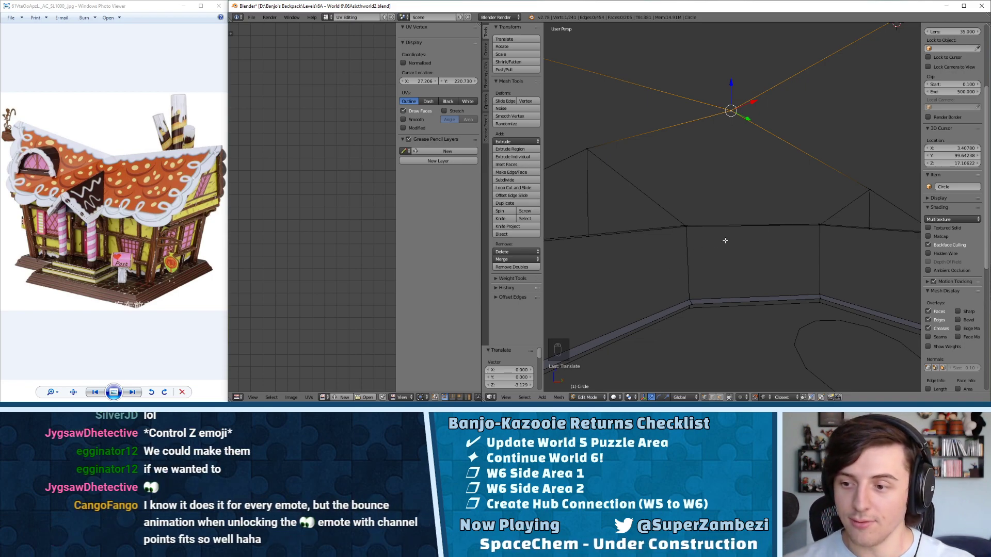
pyautogui.moveTo(686, 199); pyautogui.dragTo(721, 204, button='middle')
pyautogui.scroll(-5, 699, 194)
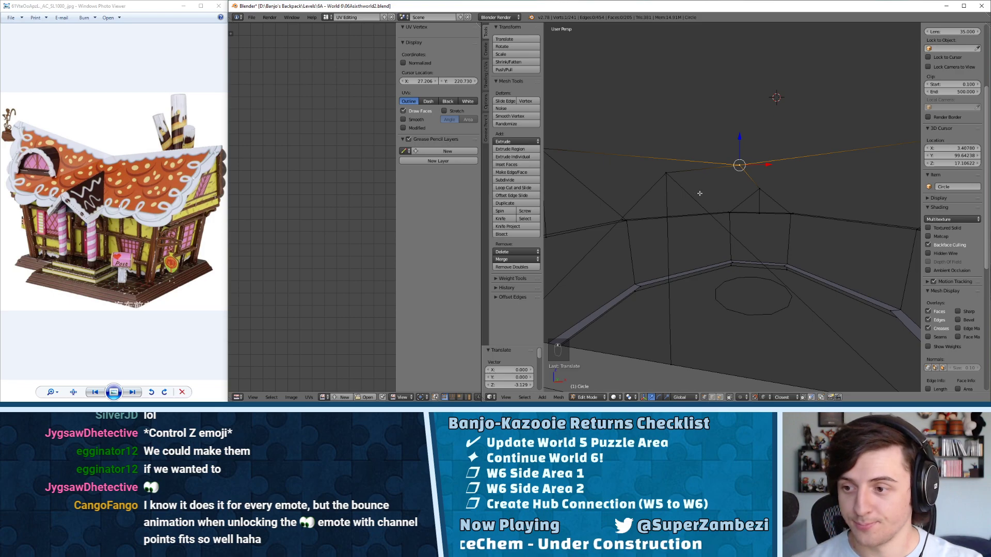
pyautogui.scroll(-3, 729, 194)
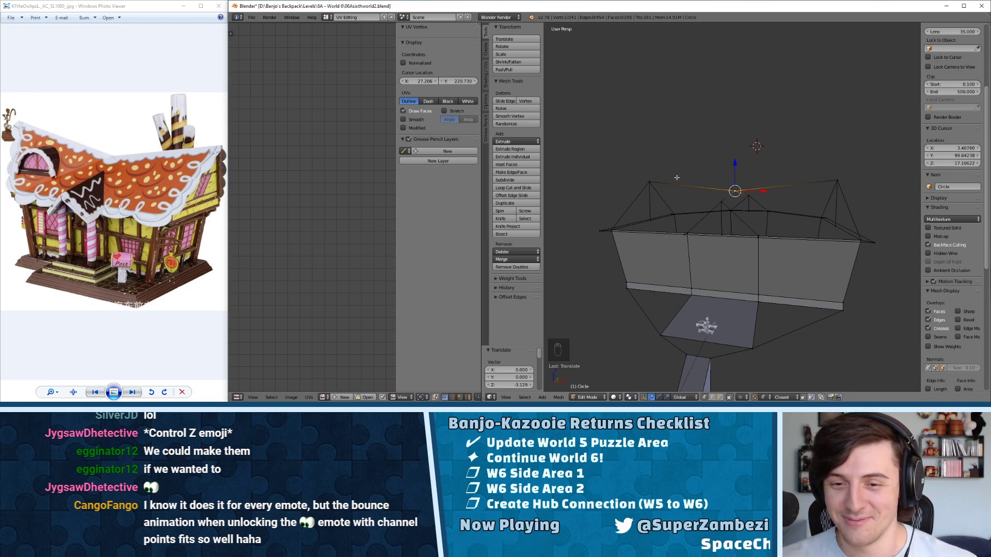
# - Try connecting the centre ridge vertex to the surrounding roof and wall-top vertices with new edges
pyautogui.moveTo(683, 125); pyautogui.dragTo(746, 231, button='middle')
pyautogui.hotkey('ctrl', 'Tab')
pyautogui.click(646, 207)
pyautogui.press('f')
pyautogui.scroll(2, 952, 155)
pyautogui.press('f')
pyautogui.scroll(-2, 952, 207)
pyautogui.press('f')
pyautogui.scroll(2, 952, 206)
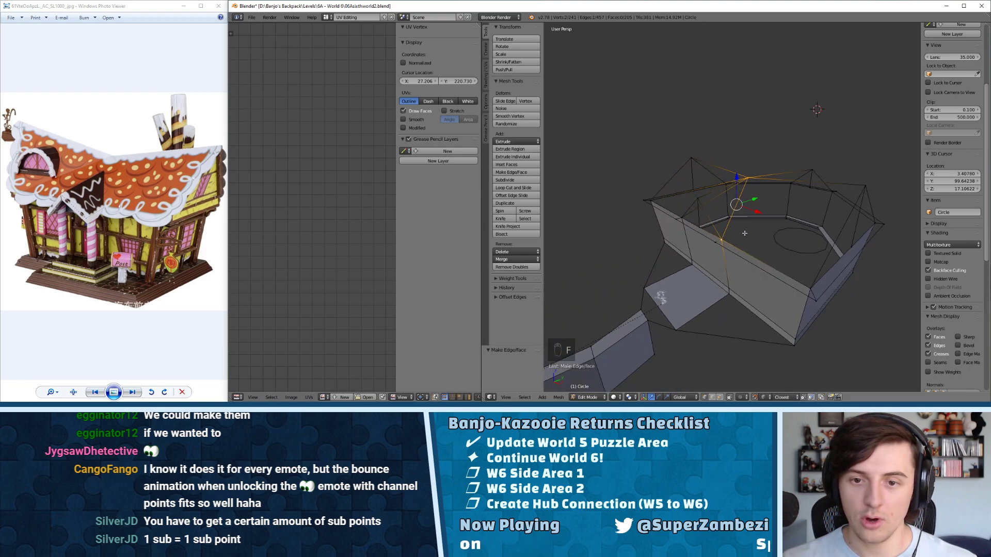
# - Undo the extra edges added around the centre ridge vertex
pyautogui.hotkey('ctrl', 'z')
pyautogui.hotkey('ctrl', 'z')
pyautogui.hotkey('ctrl', 'z')
pyautogui.hotkey('ctrl', 'z')
pyautogui.hotkey('ctrl', 'z')
pyautogui.hotkey('ctrl', 'z')
pyautogui.hotkey('ctrl', 'z')
pyautogui.hotkey('ctrl', 'z')
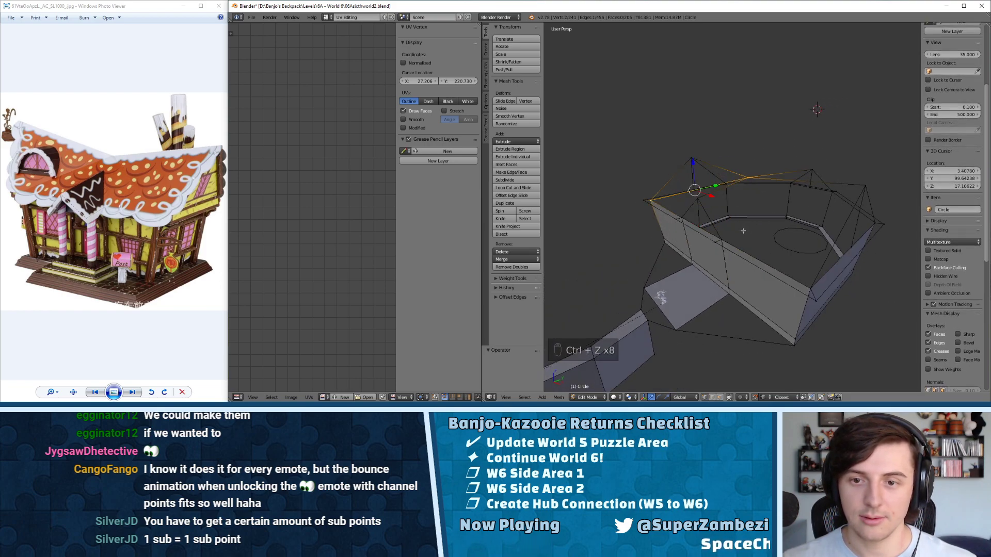
pyautogui.hotkey('ctrl', 'z')
pyautogui.hotkey('ctrl', 'z')
pyautogui.hotkey('ctrl', 'z')
pyautogui.hotkey('ctrl', 'z')
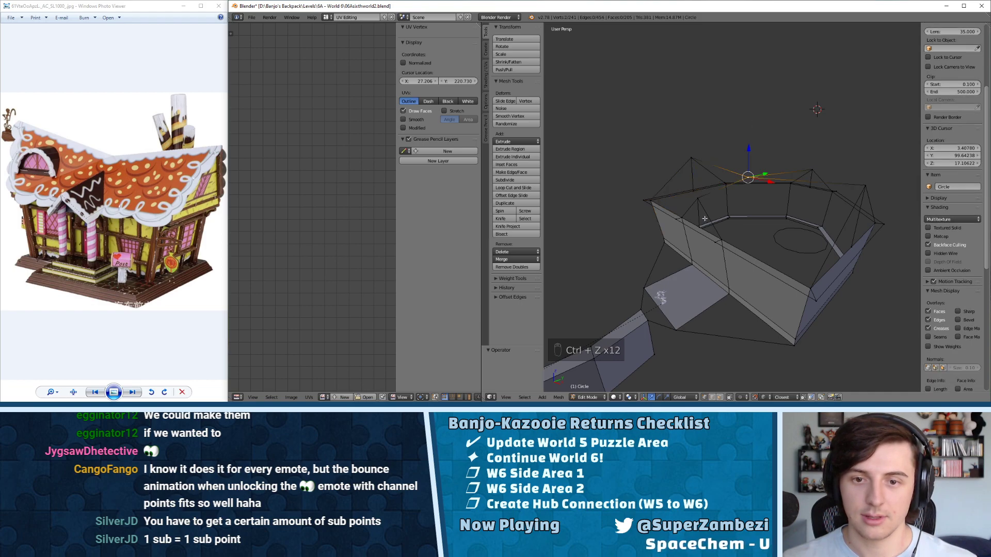
pyautogui.hotkey('ctrl', 'z')
pyautogui.moveTo(704, 219); pyautogui.dragTo(664, 261, button='middle')
pyautogui.hotkey('ctrl', 'Tab')
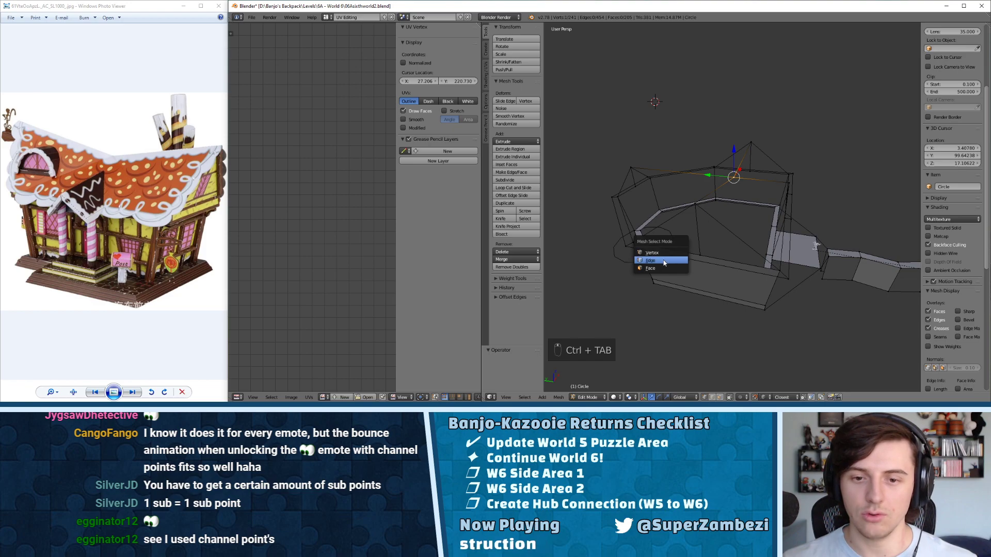
pyautogui.click(663, 260)
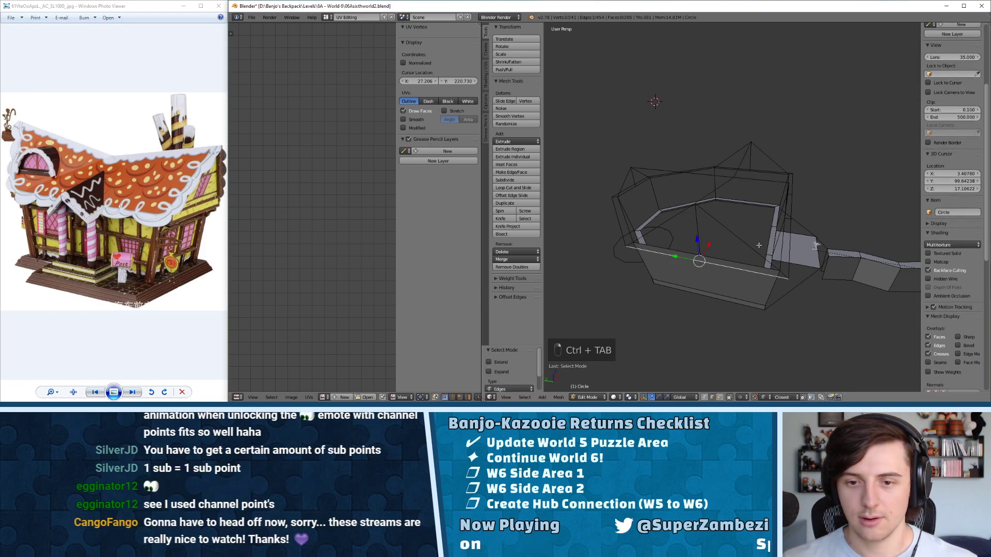
pyautogui.moveTo(687, 261); pyautogui.dragTo(752, 183, button='middle')
pyautogui.hotkey('ctrl', 'Tab')
pyautogui.click(701, 193)
pyautogui.rightClick(750, 182)
pyautogui.press('x')
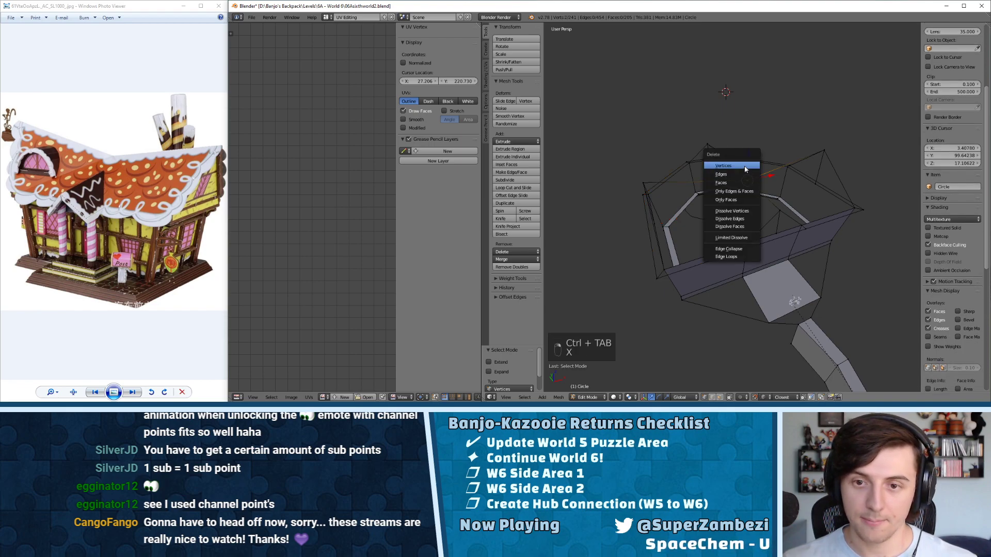
pyautogui.moveTo(804, 114); pyautogui.dragTo(645, 188, button='middle')
# - Subdivide the outer overhang rim edges on the two opposite gable sides with one cut each
pyautogui.hotkey('ctrl', 'Tab')
pyautogui.click(643, 198)
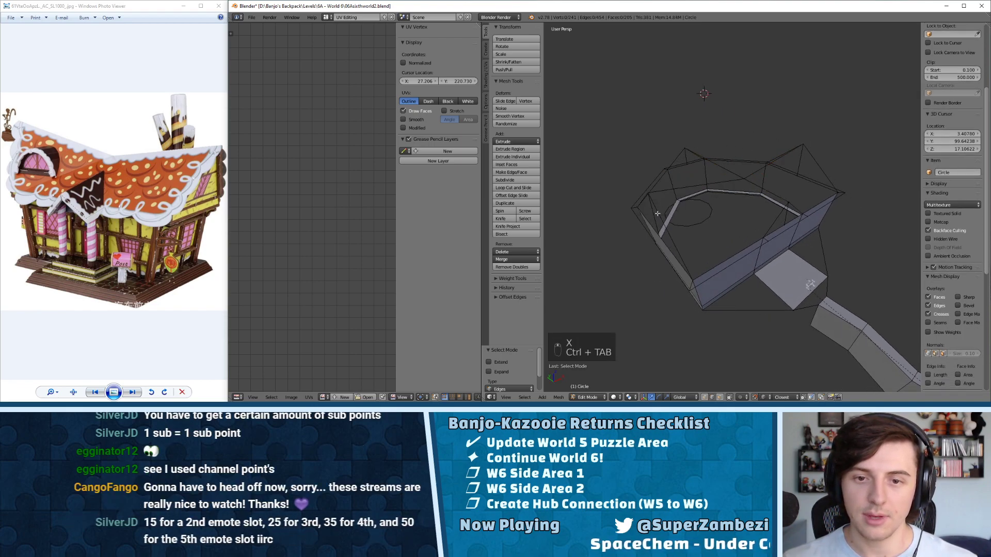
pyautogui.rightClick(653, 243)
pyautogui.moveTo(653, 242); pyautogui.dragTo(839, 244, button='middle')
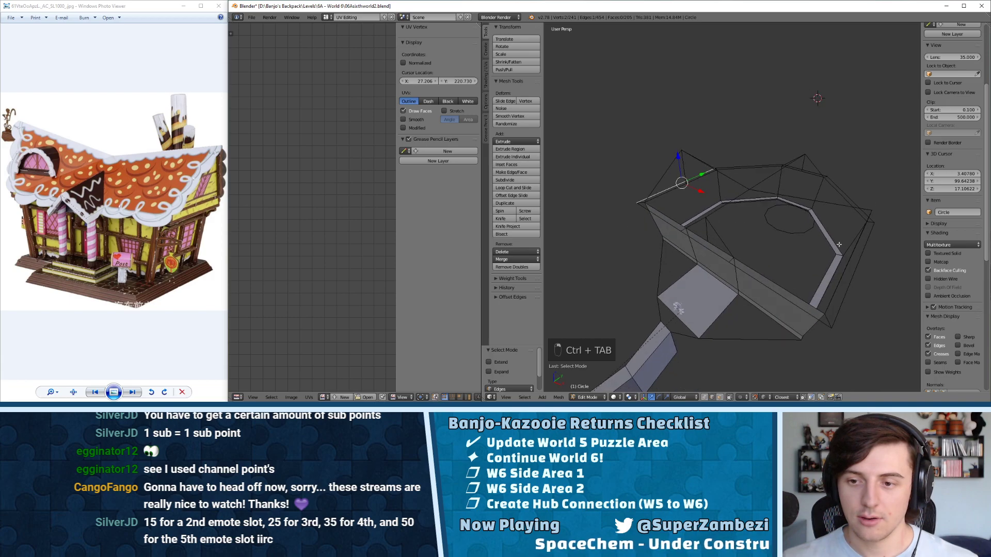
pyautogui.keyDown('shift'); pyautogui.rightClick(853, 278); pyautogui.keyUp('shift')
pyautogui.moveTo(853, 277); pyautogui.dragTo(822, 218, button='middle')
pyautogui.press('w')
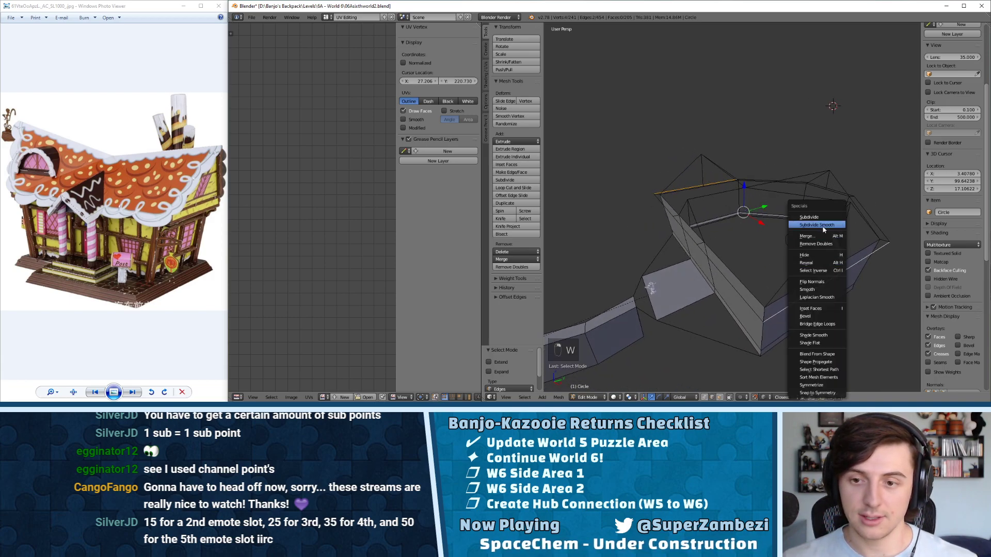
pyautogui.click(822, 218)
# - Raise the midpoint vertices of both outer rim edges together along the vertical axis to form outer gable peaks
pyautogui.hotkey('ctrl', 'Tab')
pyautogui.click(780, 214)
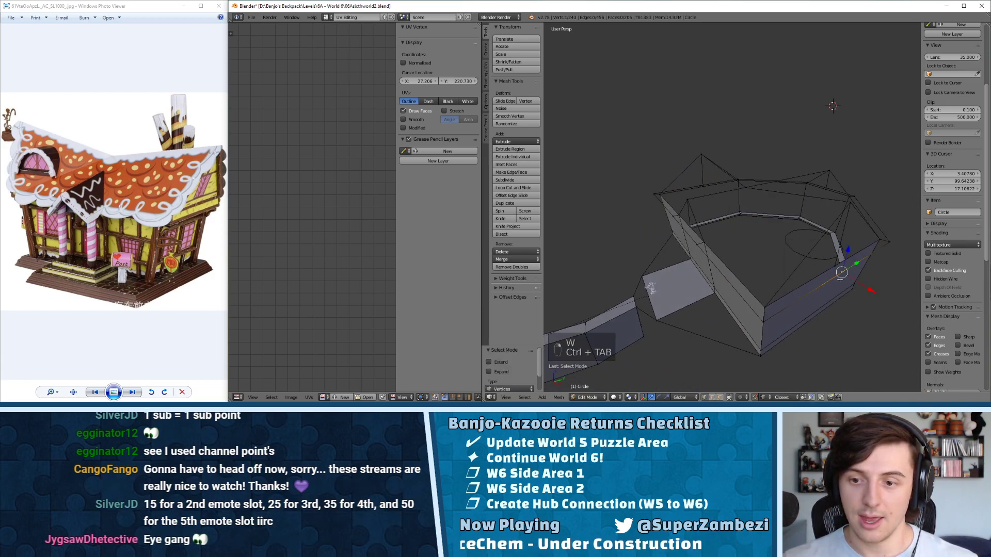
pyautogui.moveTo(779, 214); pyautogui.dragTo(763, 227, button='middle')
pyautogui.keyDown('shift'); pyautogui.rightClick(681, 239); pyautogui.keyUp('shift')
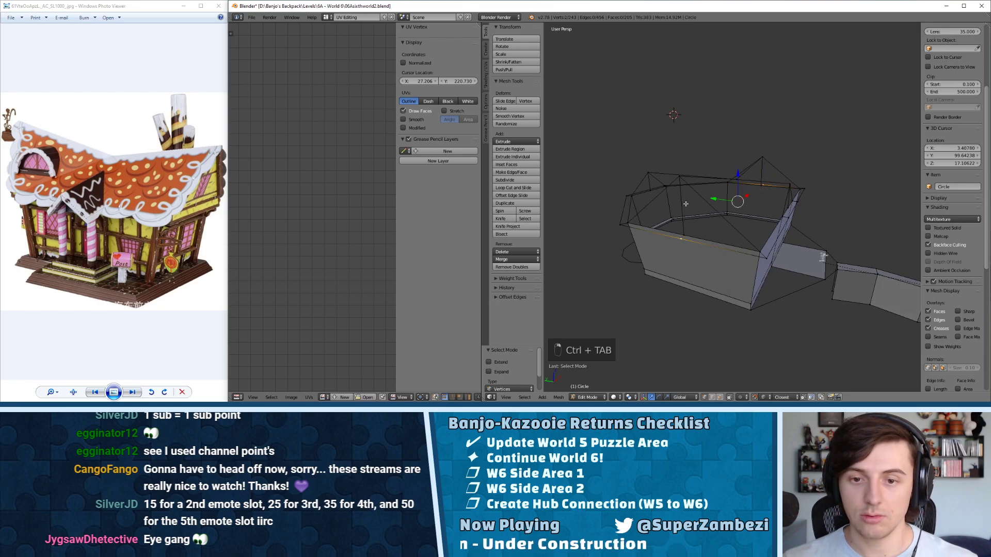
pyautogui.moveTo(737, 174); pyautogui.dragTo(737, 119)
# - Try deleting the overhang face under one outer gable peak, restore it, and try triangulating it instead
pyautogui.moveTo(730, 191); pyautogui.dragTo(562, 200, button='middle')
pyautogui.hotkey('ctrl', 'Tab')
pyautogui.click(652, 235)
pyautogui.rightClick(807, 232)
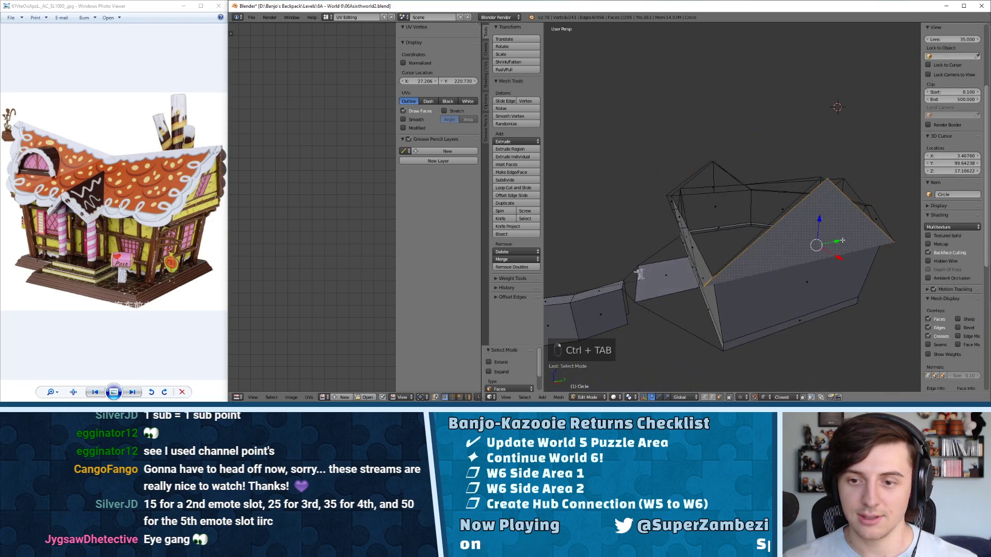
pyautogui.moveTo(841, 211); pyautogui.dragTo(673, 173, button='middle')
pyautogui.press('x')
pyautogui.click(739, 175)
pyautogui.hotkey('ctrl', 'z')
pyautogui.hotkey('ctrl', 't')
# - Undo the triangulation and the raising of the two outer rim midpoint vertices
pyautogui.hotkey('ctrl', 'z')
pyautogui.hotkey('ctrl', 'z')
pyautogui.hotkey('ctrl', 'z')
pyautogui.hotkey('ctrl', 'z')
# - Delete only the overhang face on one gable side with the Only Faces option, keeping its edges
pyautogui.hotkey('ctrl', 'Tab')
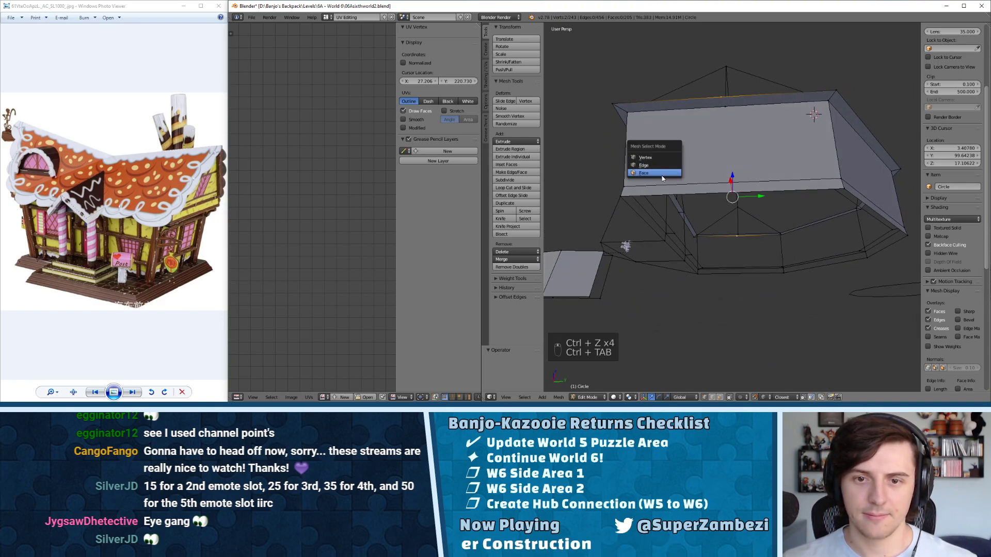
pyautogui.click(663, 176)
pyautogui.rightClick(710, 105)
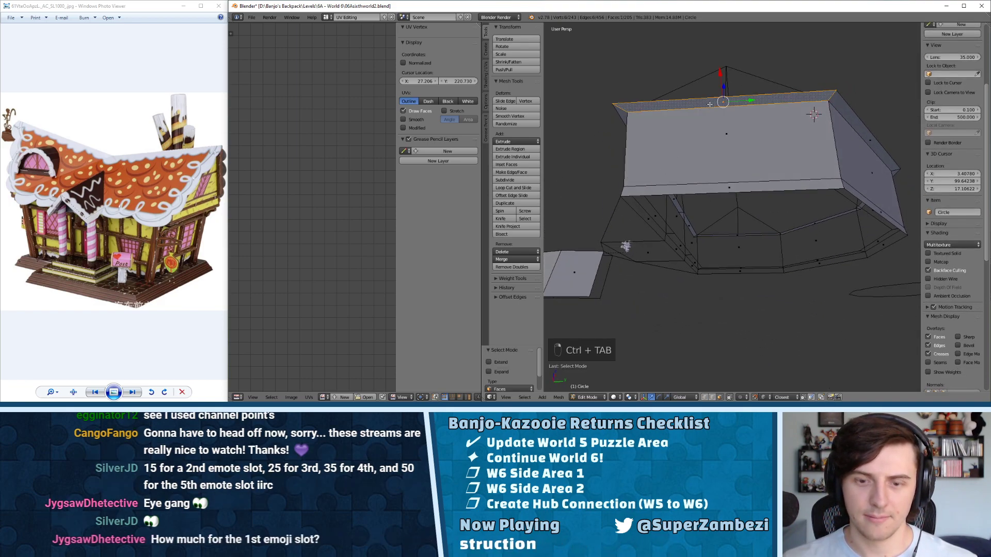
pyautogui.press('x')
pyautogui.click(711, 106)
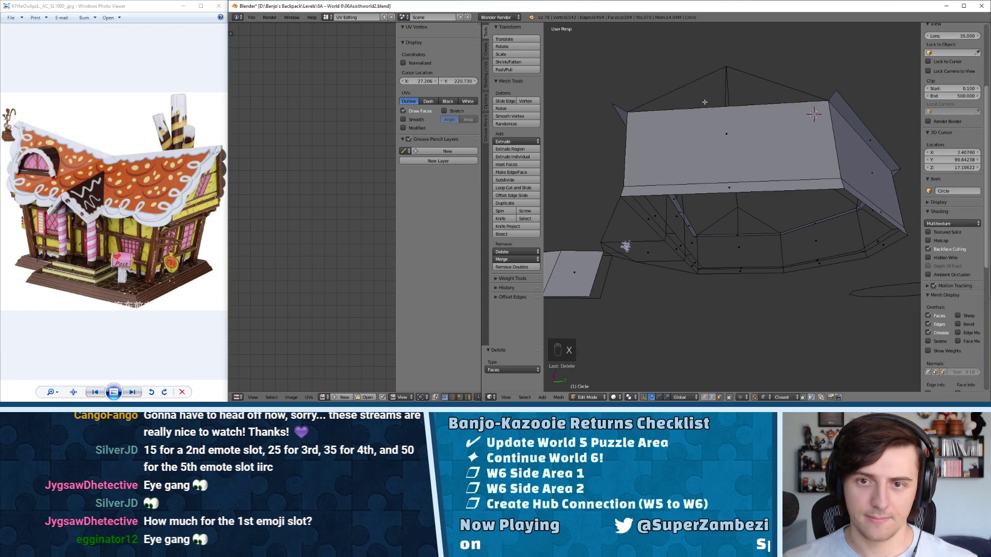
pyautogui.hotkey('ctrl', 'z')
pyautogui.press('x')
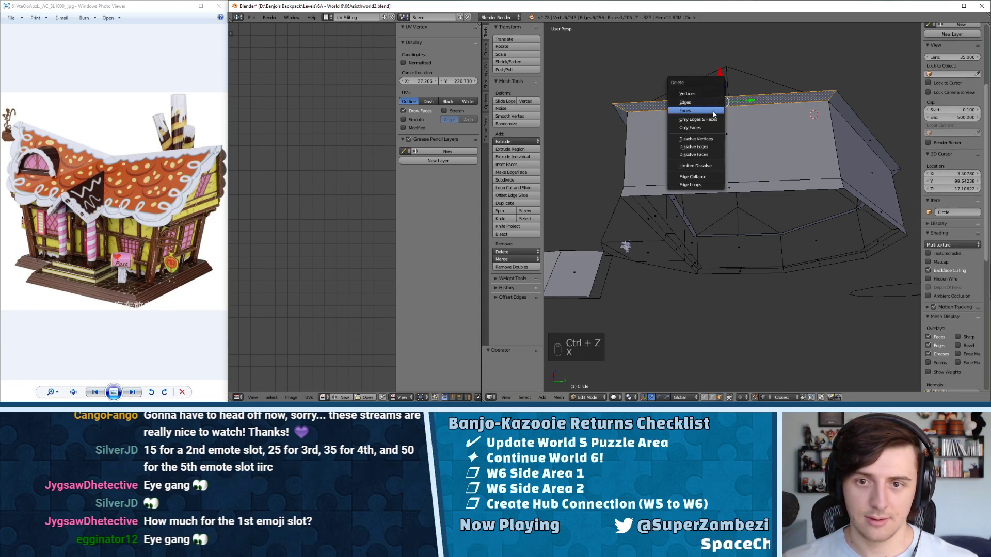
pyautogui.click(704, 130)
# - Delete only the overhang face on the opposite gable side with Only Faces, keeping its edges
pyautogui.moveTo(713, 118); pyautogui.dragTo(682, 153, button='middle')
pyautogui.rightClick(682, 154)
pyautogui.press('x')
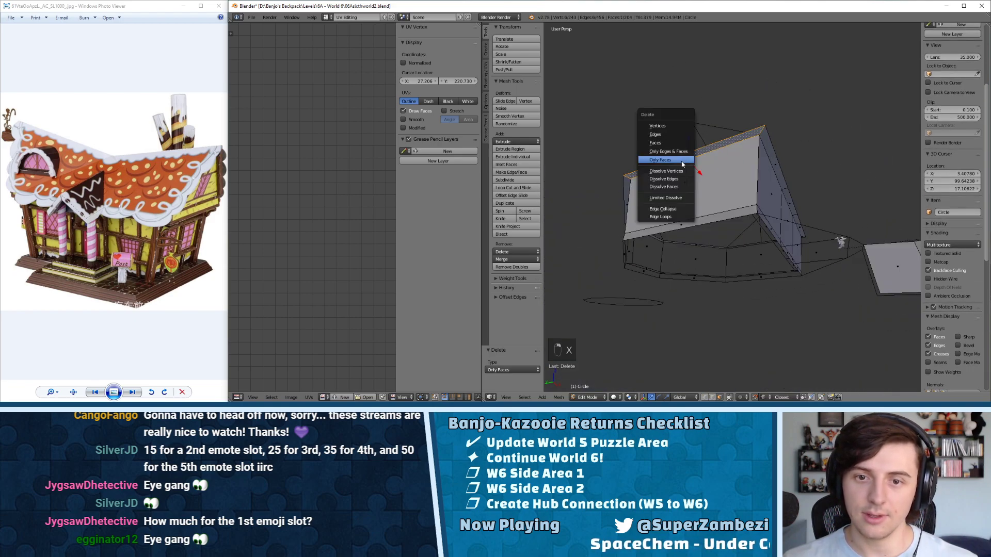
pyautogui.click(682, 161)
# - Raise the midpoint vertices of the two opposite outer rim edges about 4.9 units to form the outer gable peaks
pyautogui.hotkey('ctrl', 'Tab')
pyautogui.click(670, 136)
pyautogui.rightClick(687, 156)
pyautogui.moveTo(688, 156); pyautogui.dragTo(673, 182, button='middle')
pyautogui.moveTo(665, 180); pyautogui.dragTo(667, 153)
pyautogui.click(666, 153)
pyautogui.moveTo(667, 154); pyautogui.dragTo(768, 160, button='middle')
pyautogui.keyDown('shift'); pyautogui.rightClick(802, 161); pyautogui.keyUp('shift')
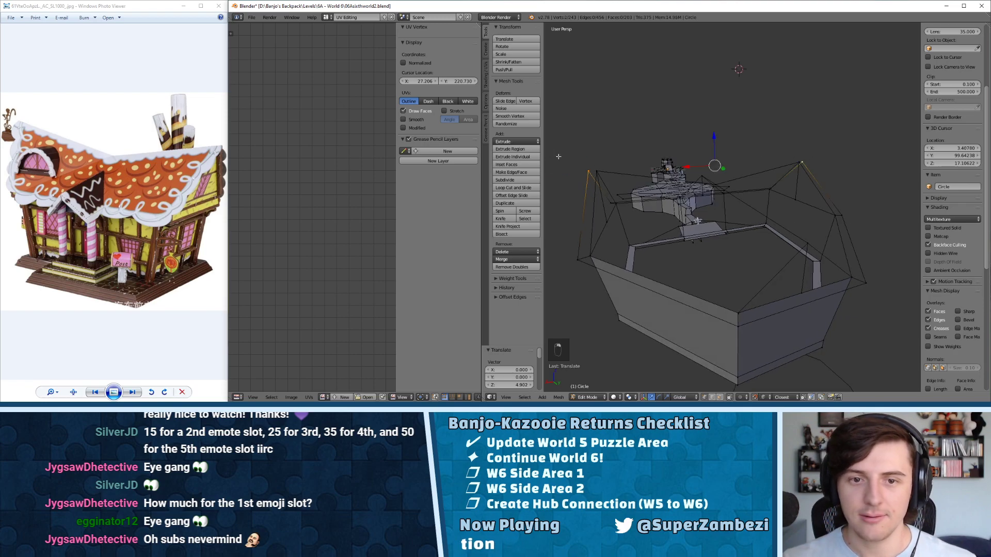
# - Try raising the two outer gable peak vertices about 0.36 units further, and undo that last move
pyautogui.click(715, 134)
pyautogui.click(715, 131)
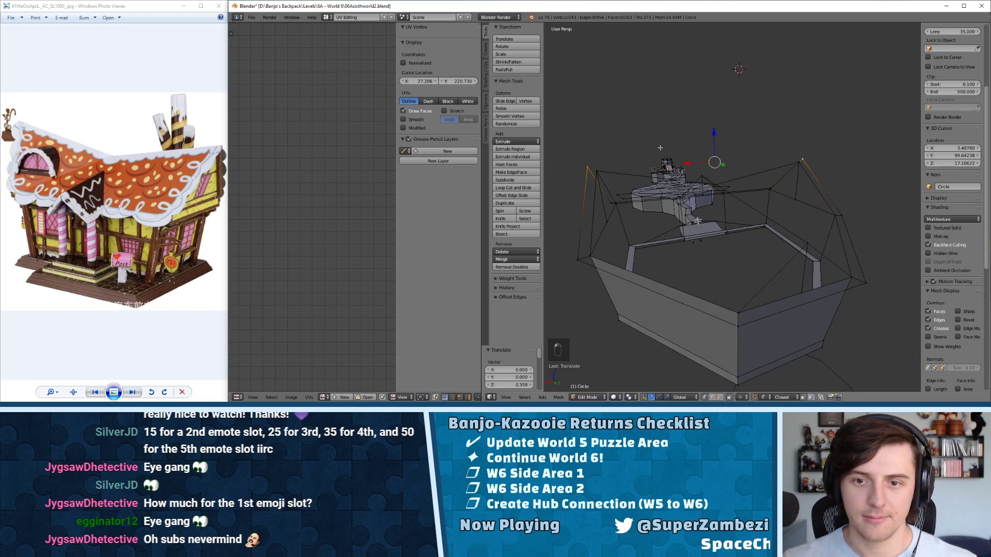
pyautogui.moveTo(714, 131); pyautogui.dragTo(791, 141, button='middle')
pyautogui.hotkey('ctrl', 'z')
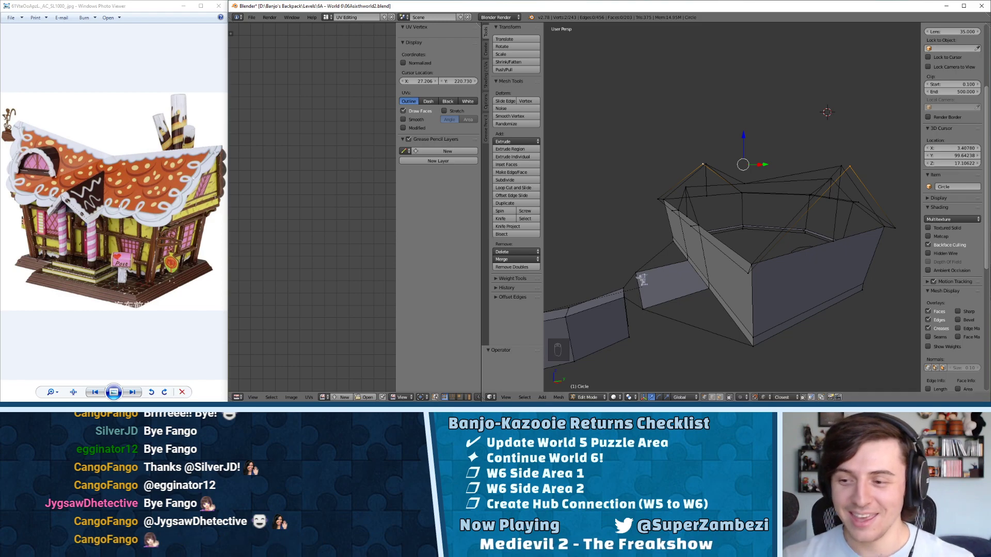
# - Subdivide the outer rim edges in front of the two lower gable peaks with one cut each
pyautogui.moveTo(763, 217); pyautogui.dragTo(773, 168, button='middle')
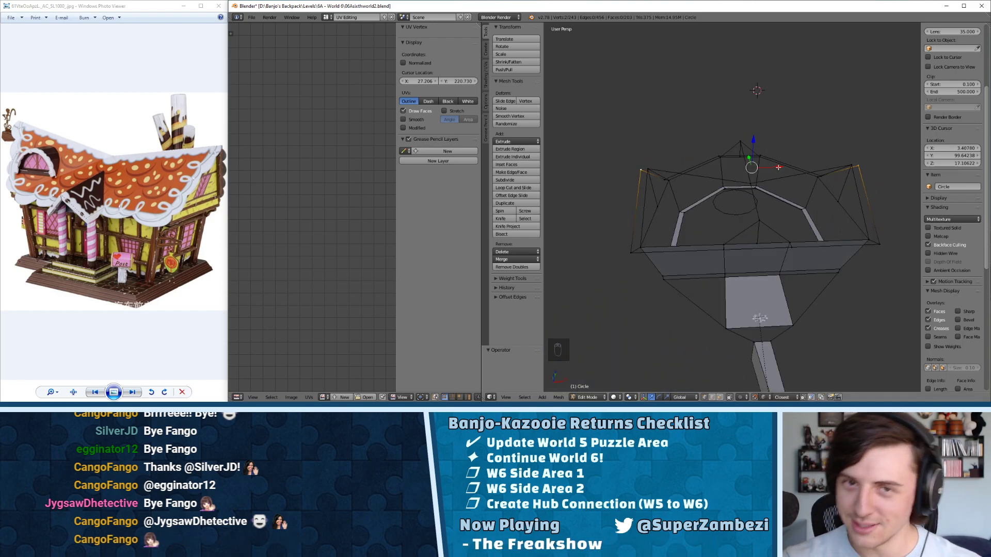
pyautogui.moveTo(778, 167); pyautogui.dragTo(734, 151, button='middle')
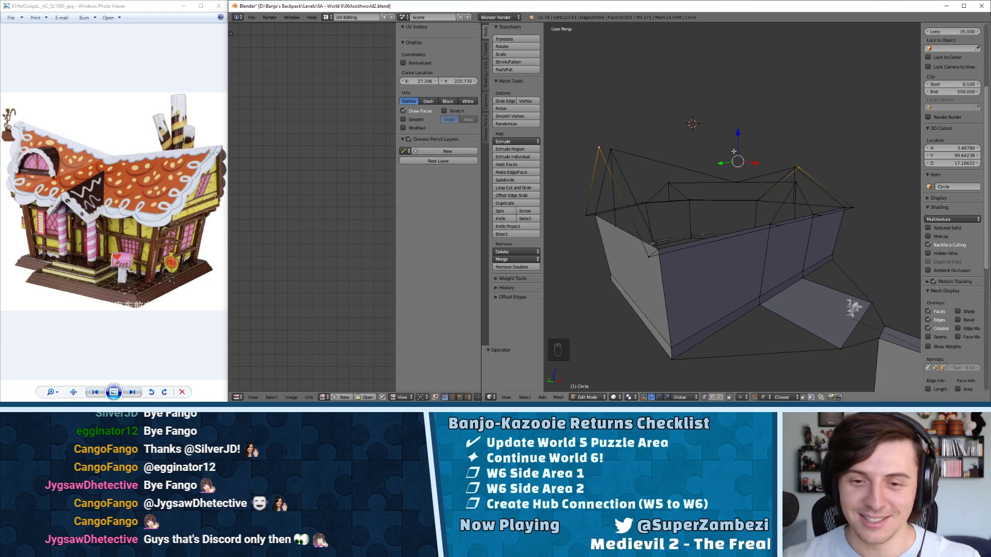
pyautogui.moveTo(727, 166); pyautogui.dragTo(646, 234, button='middle')
pyautogui.hotkey('ctrl', 'Tab')
pyautogui.click(704, 224)
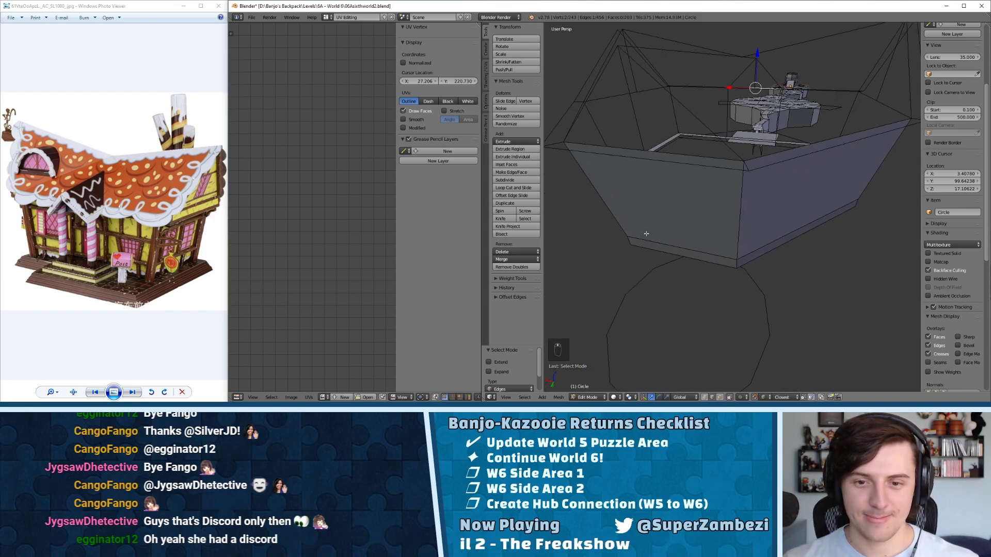
pyautogui.press('w')
pyautogui.click(659, 162)
# - Raise the two new rim midpoint vertices about 2.85 units to match the lower inner gable peaks
pyautogui.hotkey('ctrl', 'Tab')
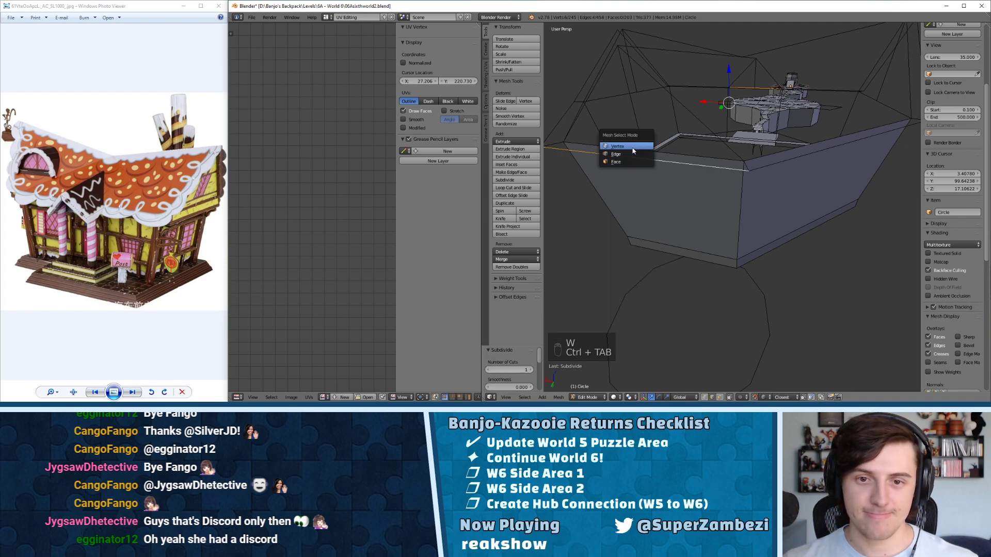
pyautogui.click(633, 148)
pyautogui.rightClick(655, 160)
pyautogui.moveTo(656, 161); pyautogui.dragTo(753, 184, button='middle')
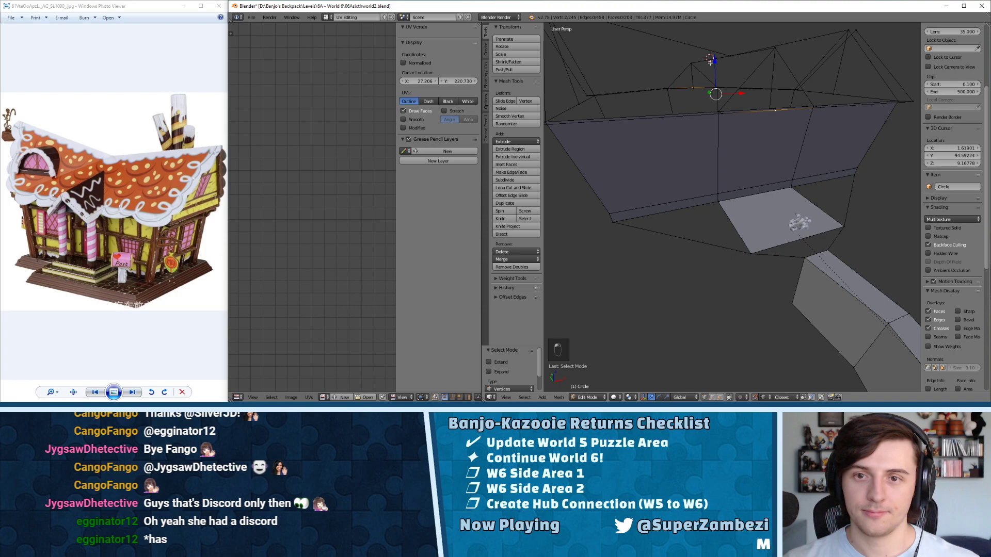
pyautogui.moveTo(710, 63); pyautogui.dragTo(783, 66)
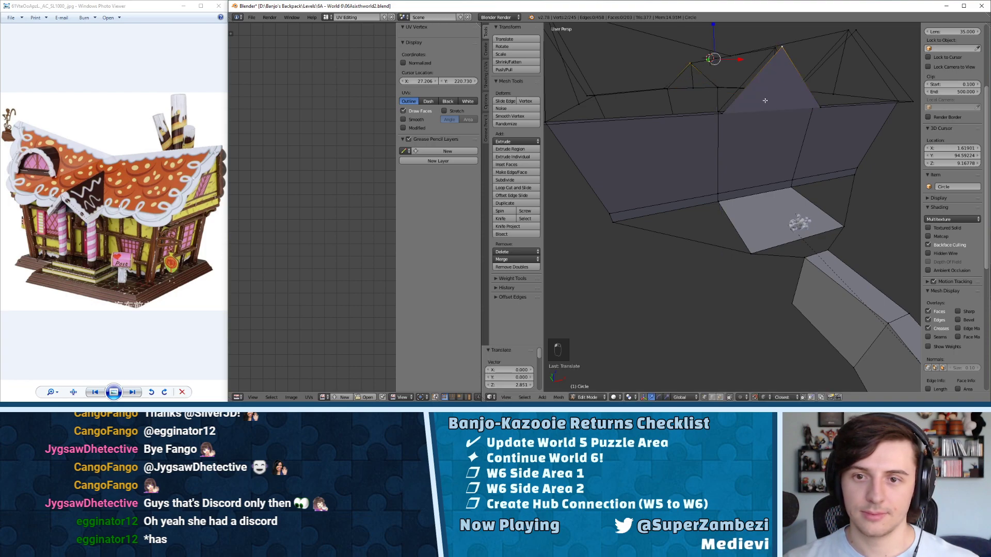
# - Delete the overhang face under one of the lower gable peaks with the Only Faces option, keeping its edges
pyautogui.hotkey('ctrl', 'Tab')
pyautogui.click(738, 119)
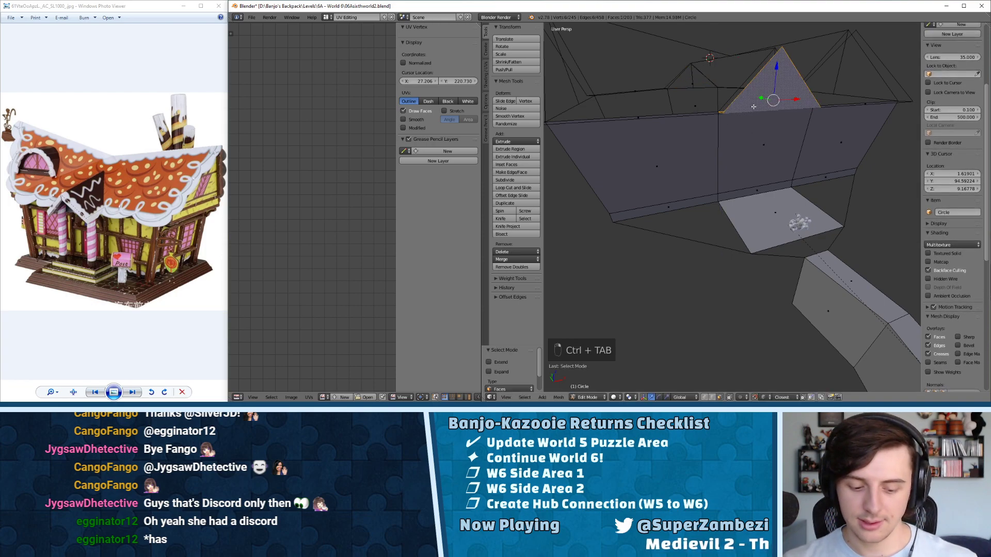
pyautogui.press('w')
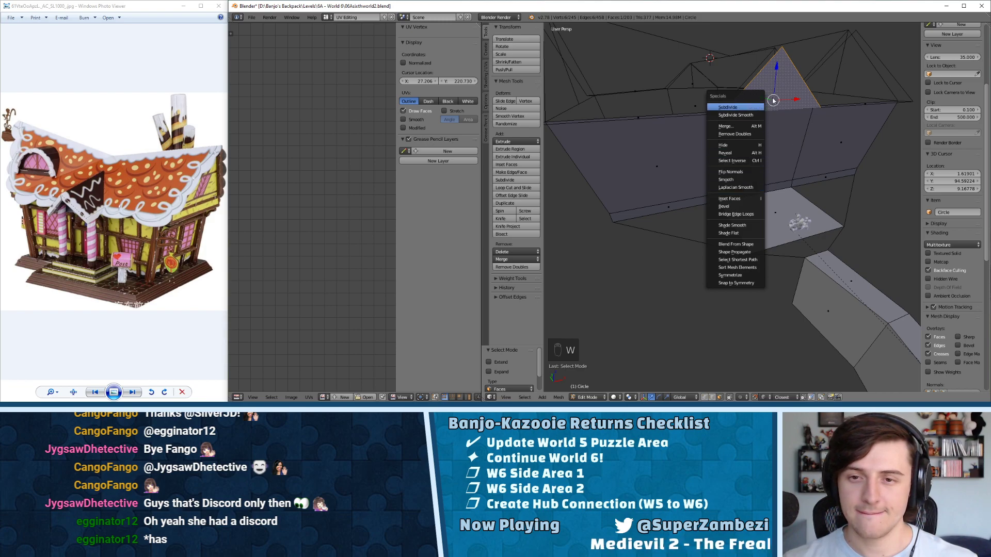
pyautogui.press('Escape')
pyautogui.press('x')
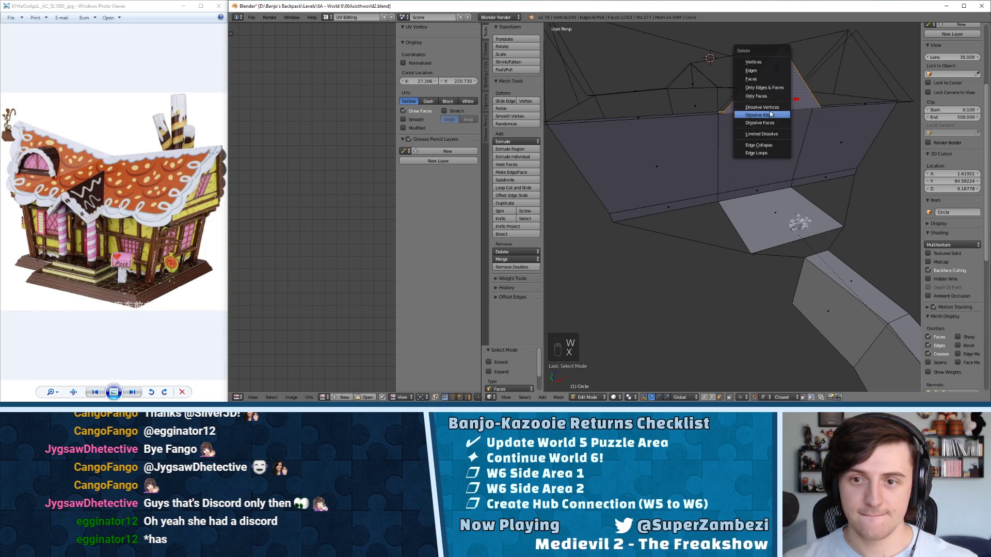
pyautogui.click(771, 97)
# - Undo the stray extrusion on the opposite lower gable's overhang face and delete that face with Only Faces
pyautogui.moveTo(771, 97); pyautogui.dragTo(748, 101, button='middle')
pyautogui.press('e')
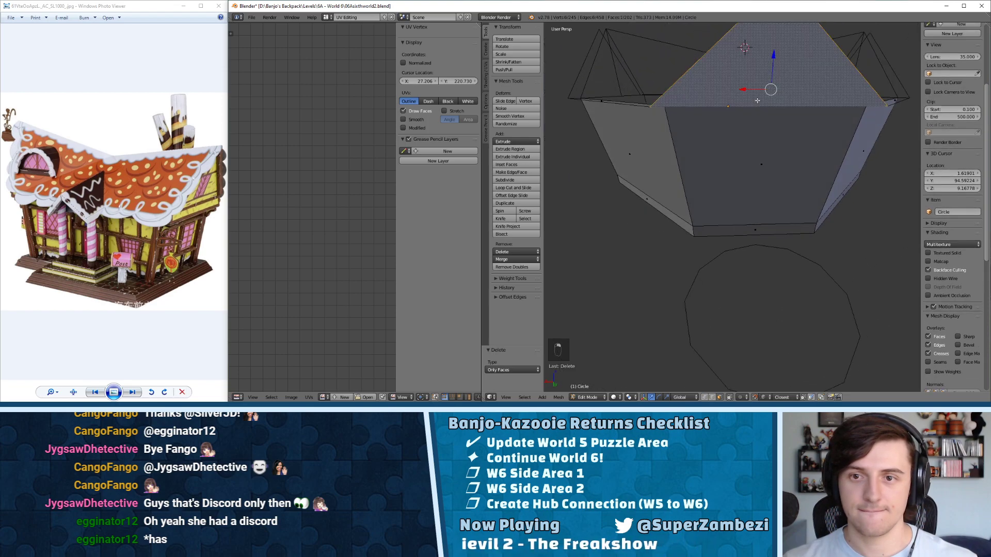
pyautogui.hotkey('ctrl', 'z')
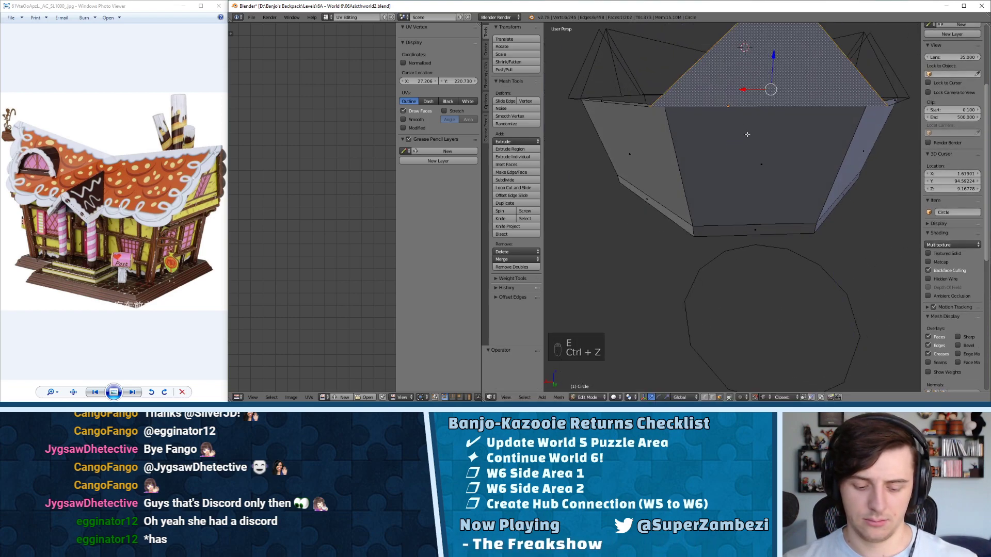
pyautogui.press('x')
pyautogui.click(751, 122)
pyautogui.scroll(-8, 764, 126)
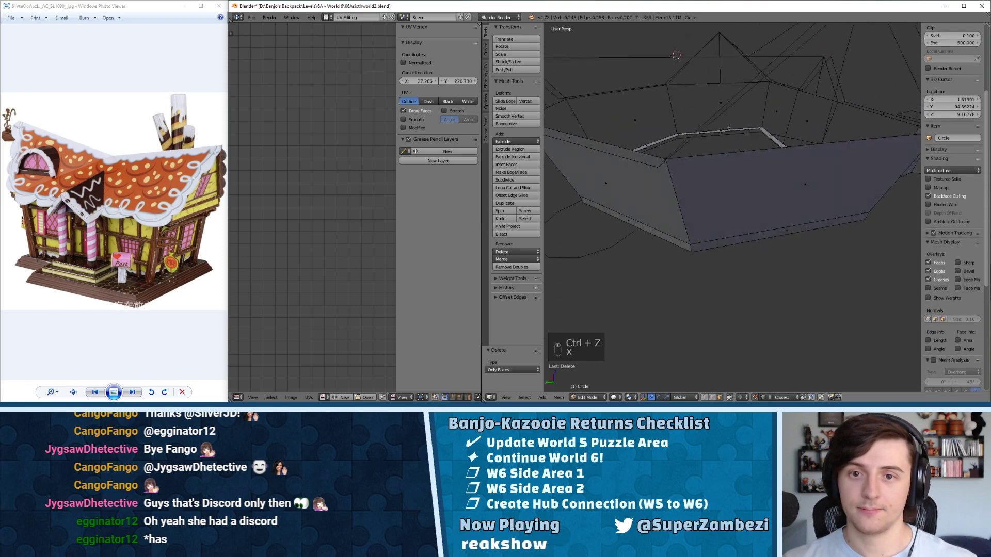
# - Fill a face between the outer and inner sloping edges on one side of a tall gable, and switch to face selection
pyautogui.moveTo(777, 129); pyautogui.dragTo(683, 116, button='middle')
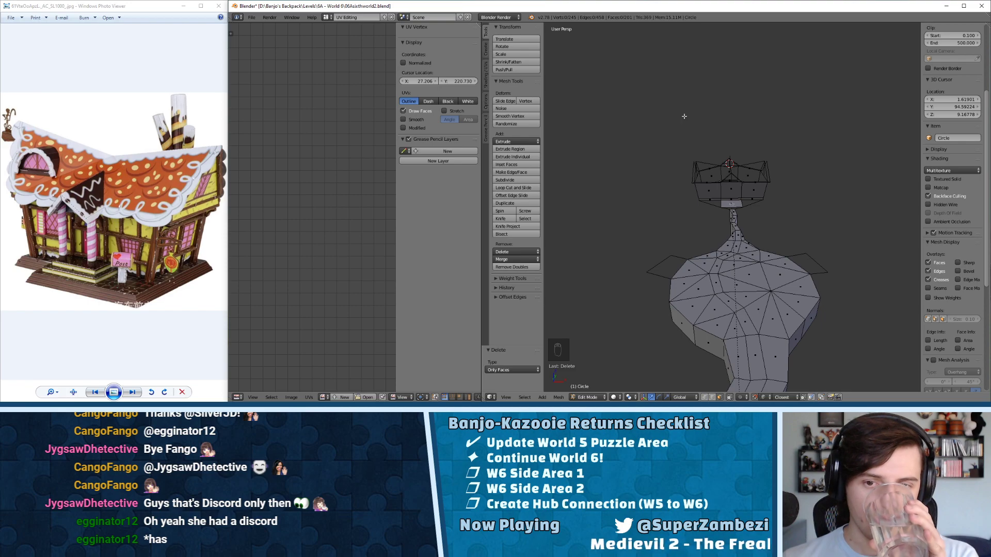
pyautogui.moveTo(684, 116); pyautogui.dragTo(766, 162, button='middle')
pyautogui.scroll(6, 668, 188)
pyautogui.moveTo(668, 188); pyautogui.dragTo(743, 214, button='middle')
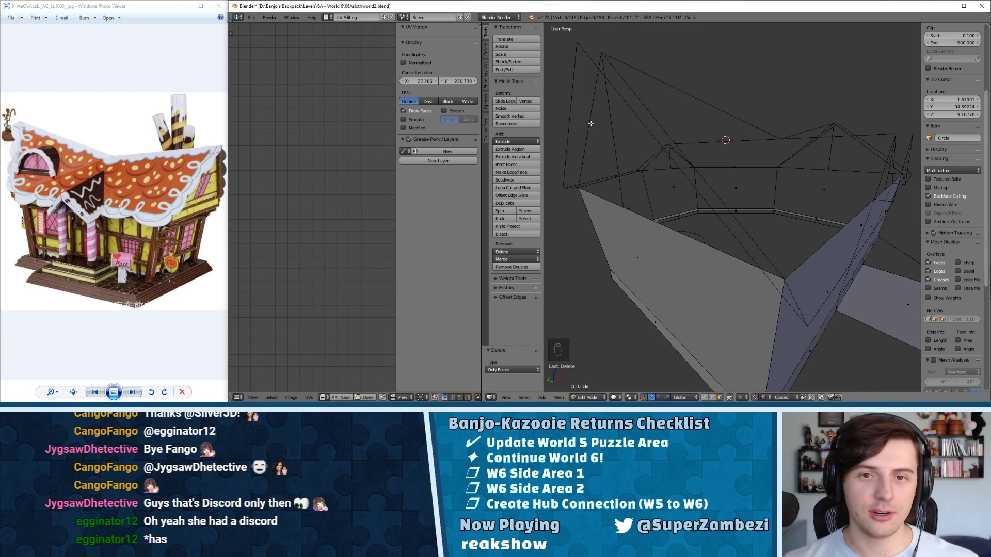
pyautogui.moveTo(591, 123); pyautogui.dragTo(655, 137, button='middle')
pyautogui.hotkey('ctrl', 'Tab')
pyautogui.click(645, 127)
pyautogui.rightClick(692, 195)
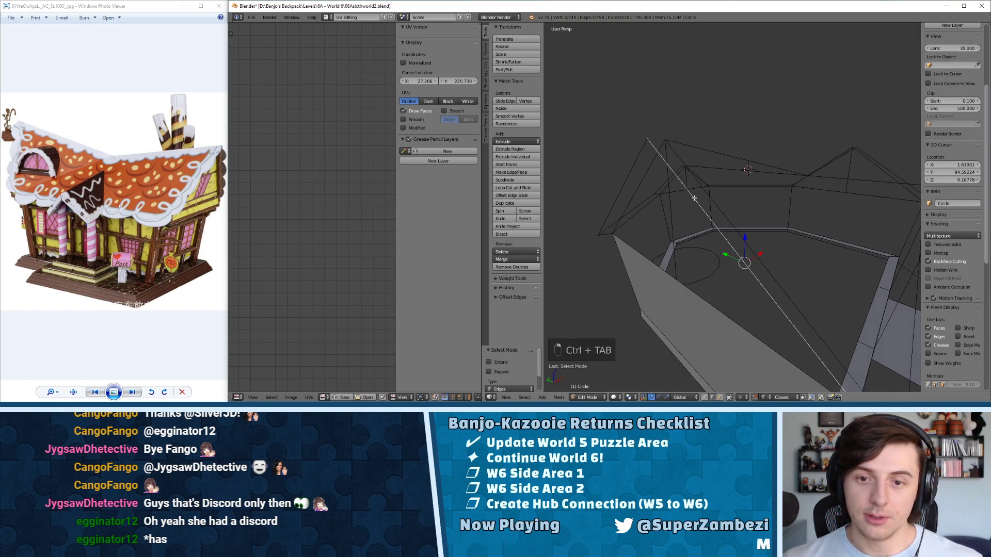
pyautogui.keyDown('shift'); pyautogui.rightClick(711, 199); pyautogui.keyUp('shift')
pyautogui.press('f')
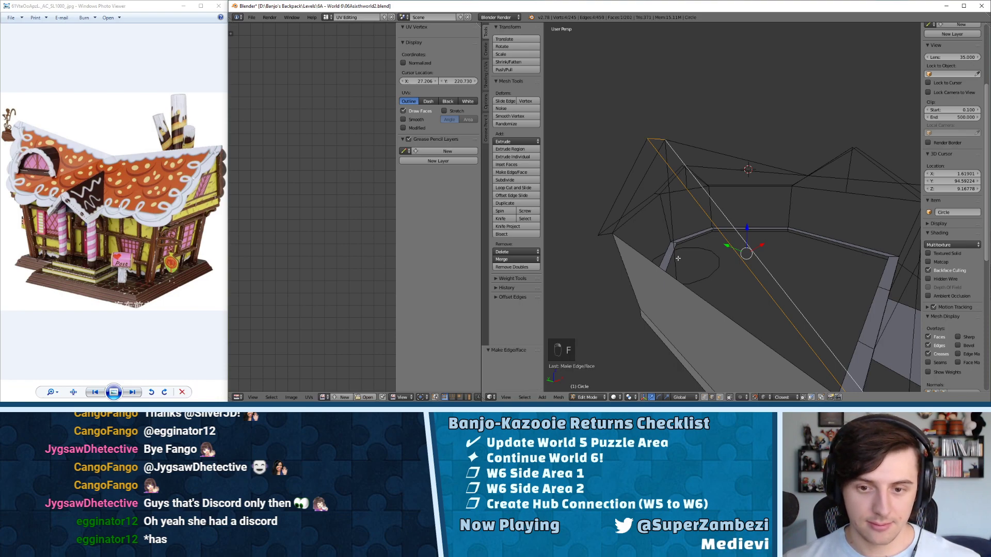
pyautogui.hotkey('ctrl', 'Tab')
pyautogui.click(670, 294)
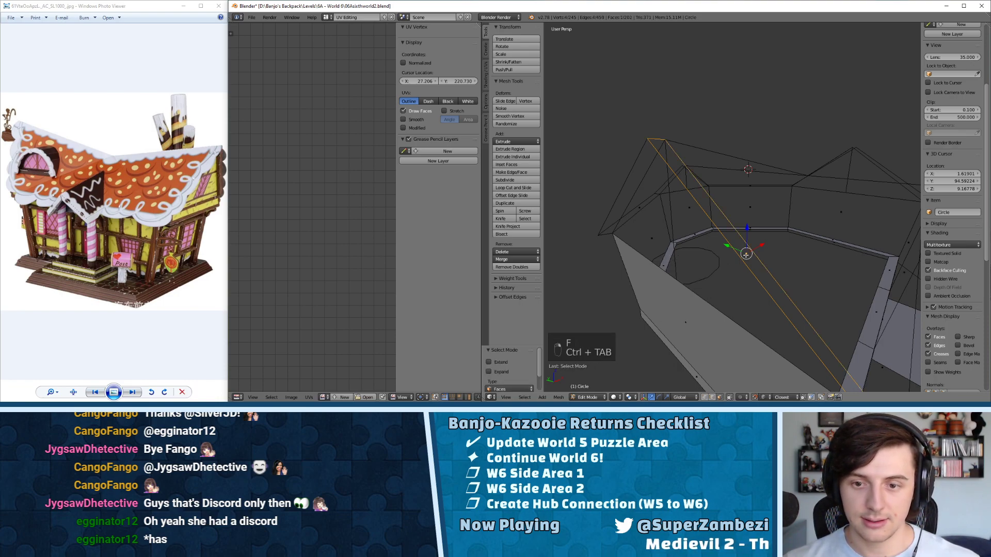
# - Fill a face between the two long parallel edges on one slope of the front gable and flip its normals
pyautogui.press('w')
pyautogui.hotkey('ctrl', 'Tab')
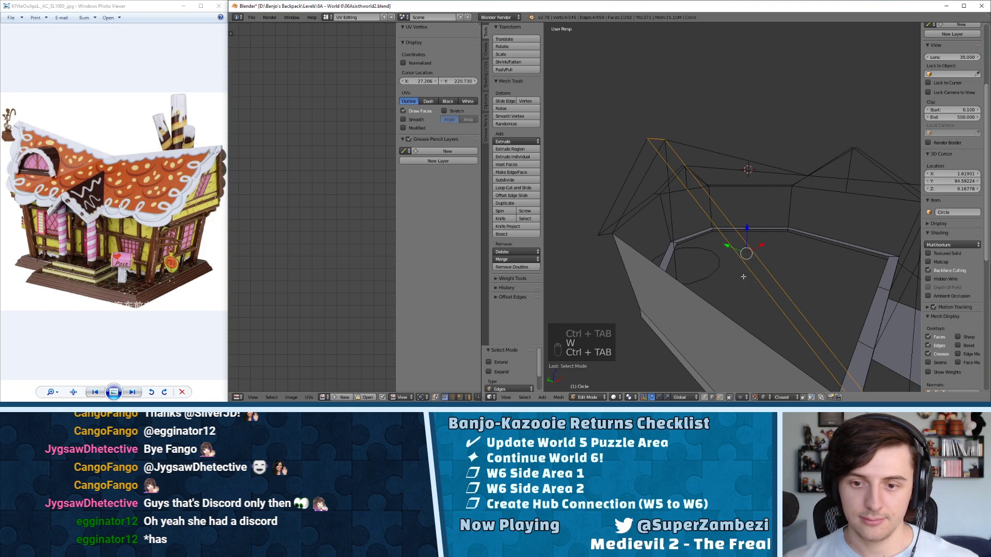
pyautogui.click(746, 272)
pyautogui.hotkey('ctrl', 'Tab')
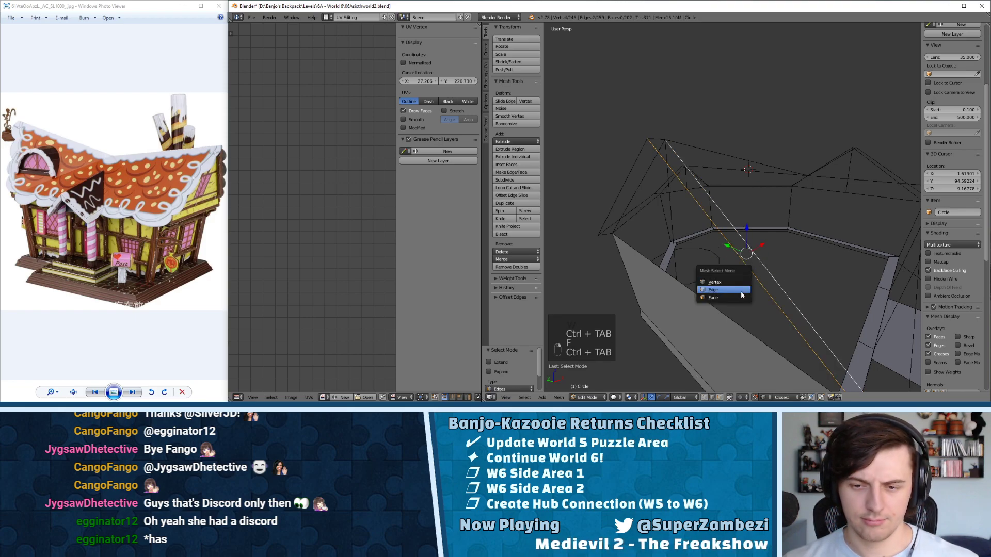
pyautogui.click(725, 296)
pyautogui.press('f')
pyautogui.press('w')
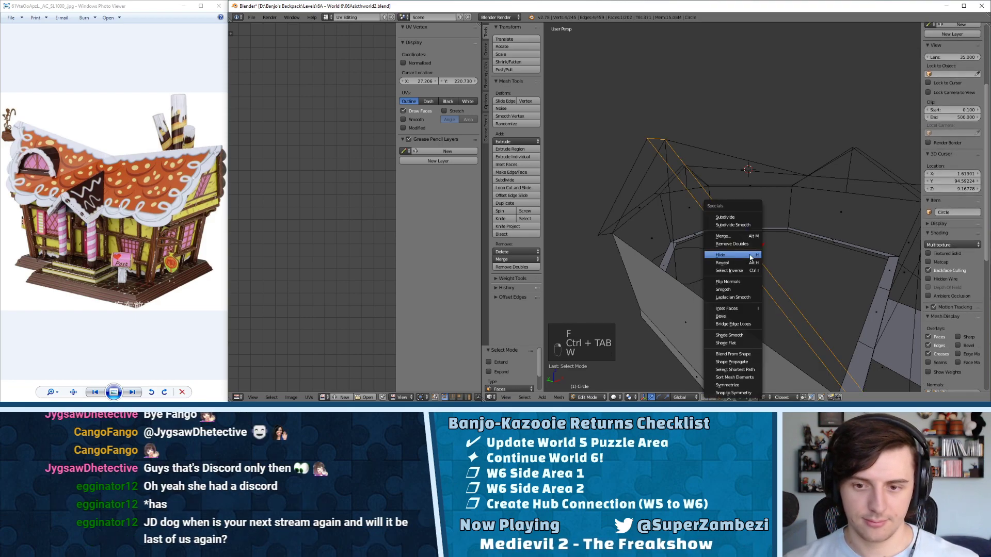
pyautogui.click(727, 282)
pyautogui.moveTo(736, 281); pyautogui.dragTo(750, 247, button='middle')
pyautogui.press('KP_Decimal')
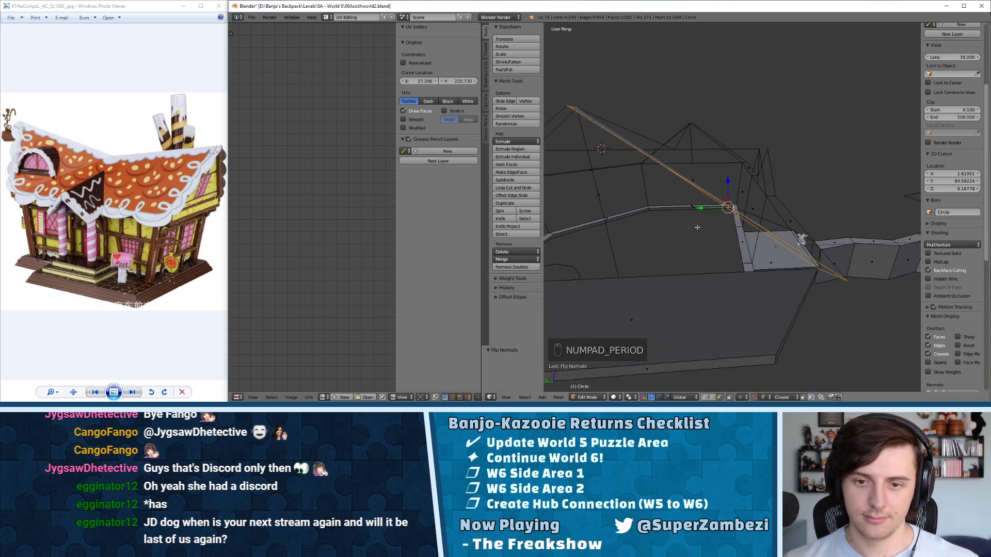
# - Fill a face between the parallel edges on the other slope of the front gable and flip its normals
pyautogui.hotkey('ctrl', 'Tab')
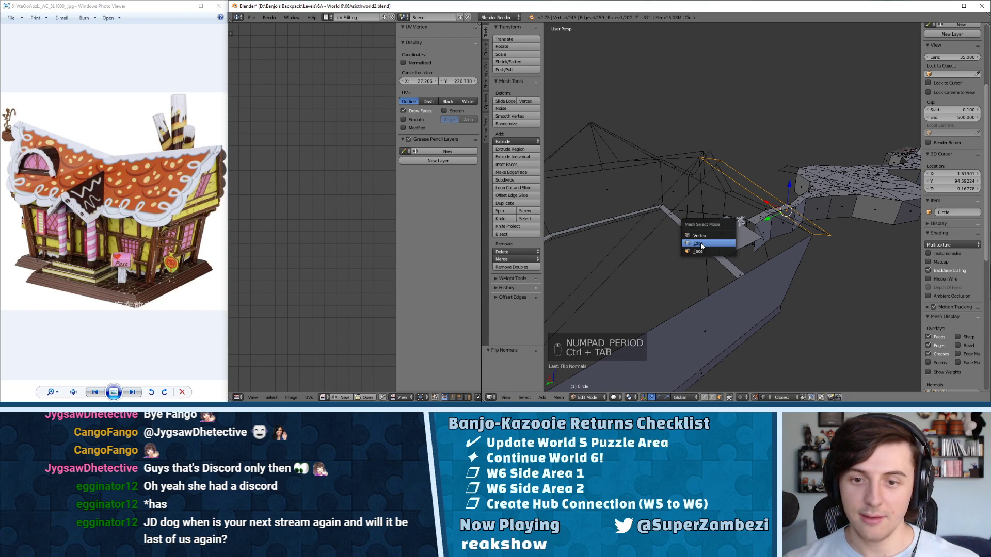
pyautogui.click(707, 230)
pyautogui.moveTo(707, 230); pyautogui.dragTo(631, 237, button='middle')
pyautogui.hotkey('ctrl', 'w')
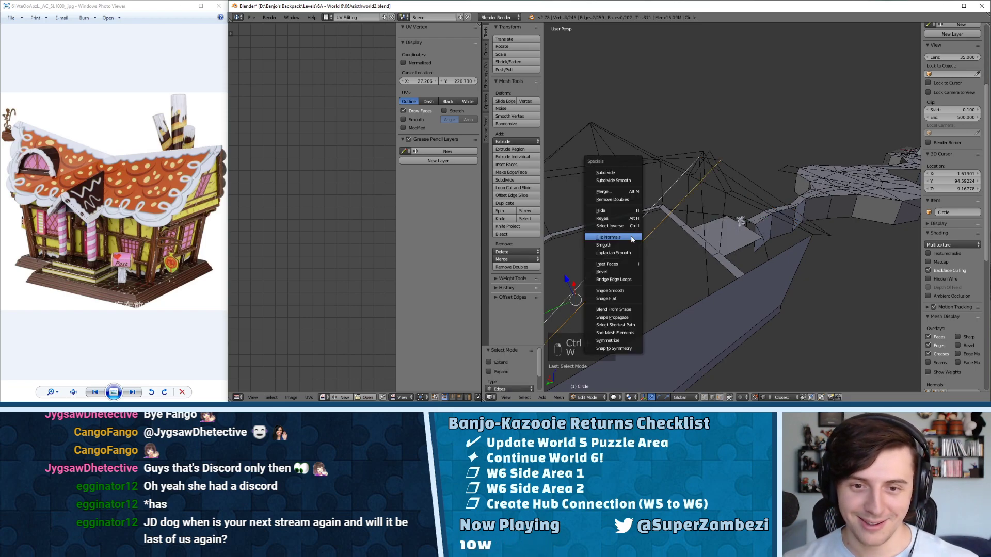
pyautogui.press('f')
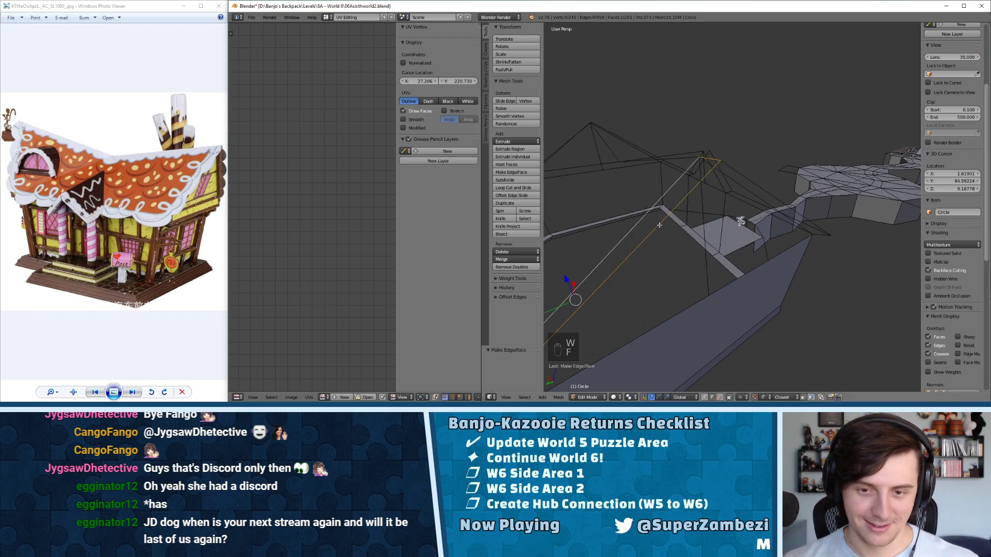
pyautogui.hotkey('ctrl', 'Tab')
pyautogui.click(632, 243)
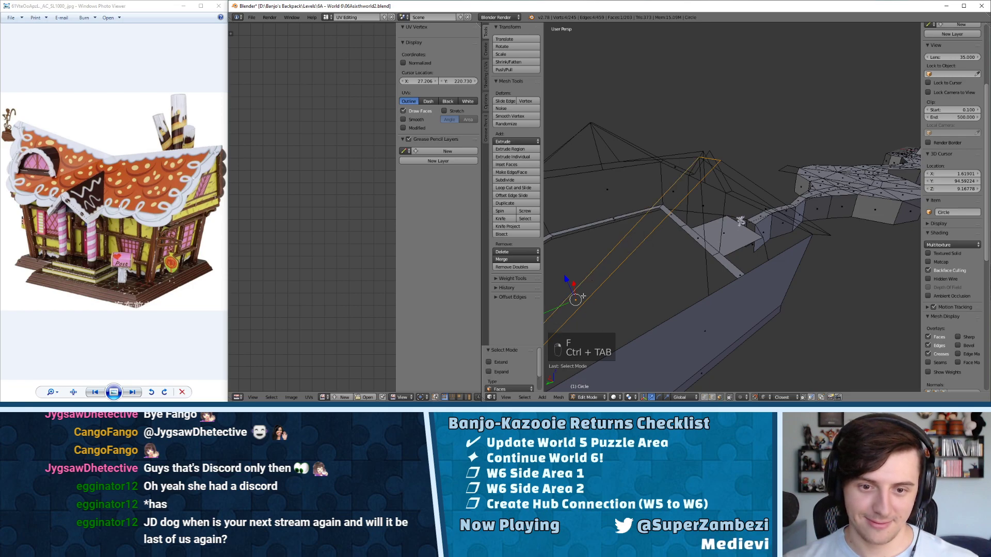
pyautogui.moveTo(577, 301); pyautogui.dragTo(712, 180, button='middle')
pyautogui.press('w')
pyautogui.click(657, 252)
# - Deselect everything and examine the roof trim and its open gaps from all sides in Texture viewport shading
pyautogui.click(616, 397)
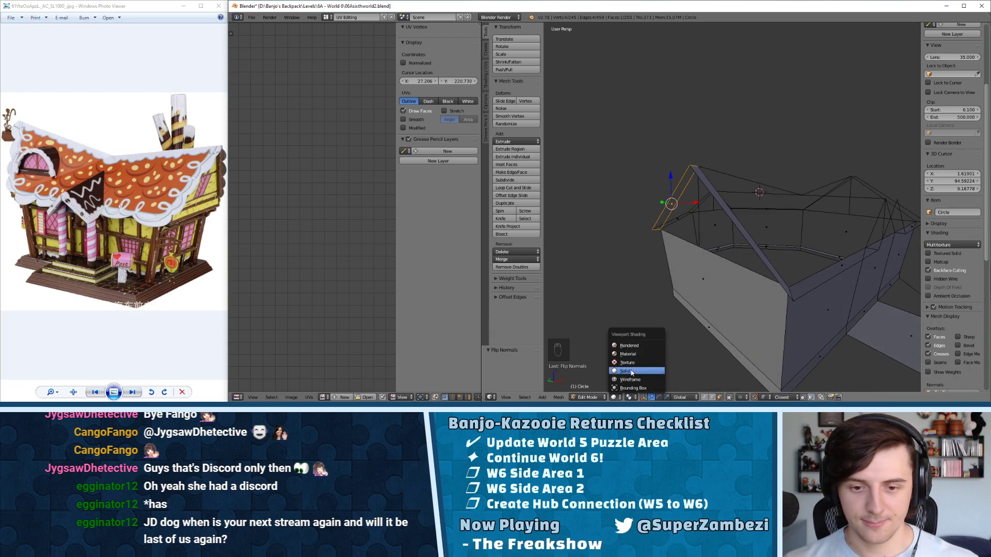
pyautogui.click(629, 363)
pyautogui.moveTo(687, 248)
pyautogui.mouseDown(button='middle')
pyautogui.moveTo(708, 254)
pyautogui.moveTo(704, 181)
pyautogui.moveTo(717, 207)
pyautogui.moveTo(681, 232)
pyautogui.moveTo(669, 240)
pyautogui.moveTo(624, 231)
pyautogui.moveTo(707, 202)
pyautogui.moveTo(710, 182)
pyautogui.mouseUp(button='middle')
pyautogui.press('a')
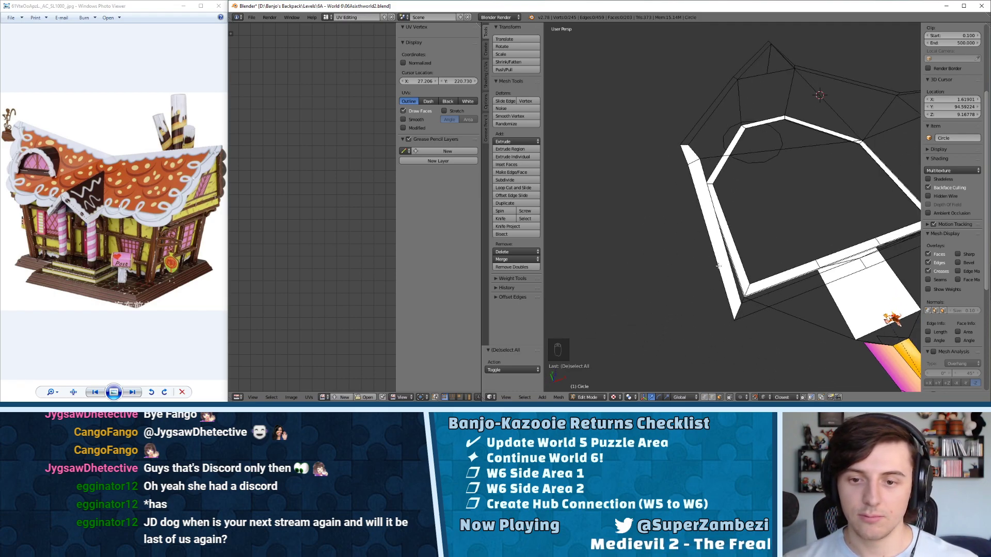
pyautogui.moveTo(736, 304); pyautogui.dragTo(806, 229, button='middle')
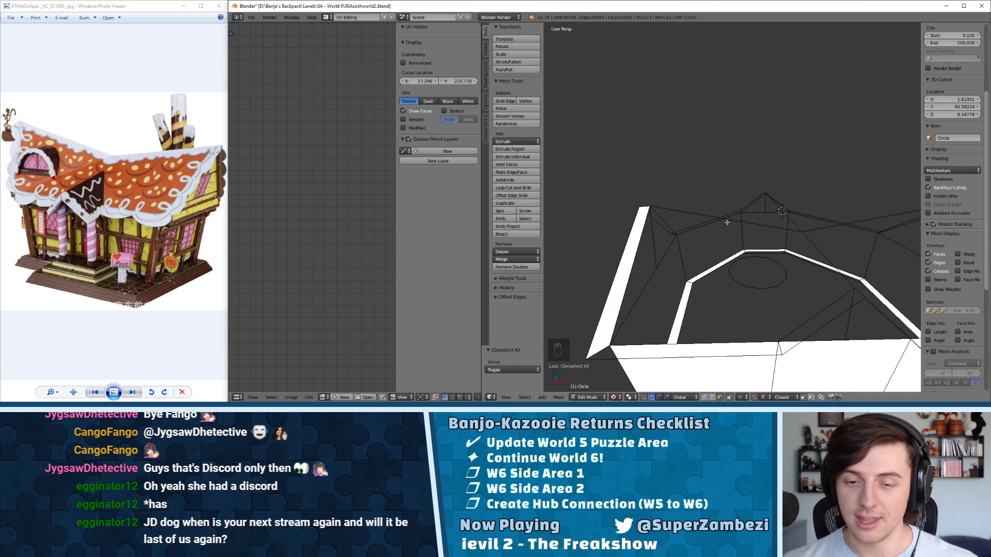
pyautogui.moveTo(727, 222); pyautogui.dragTo(794, 208, button='middle')
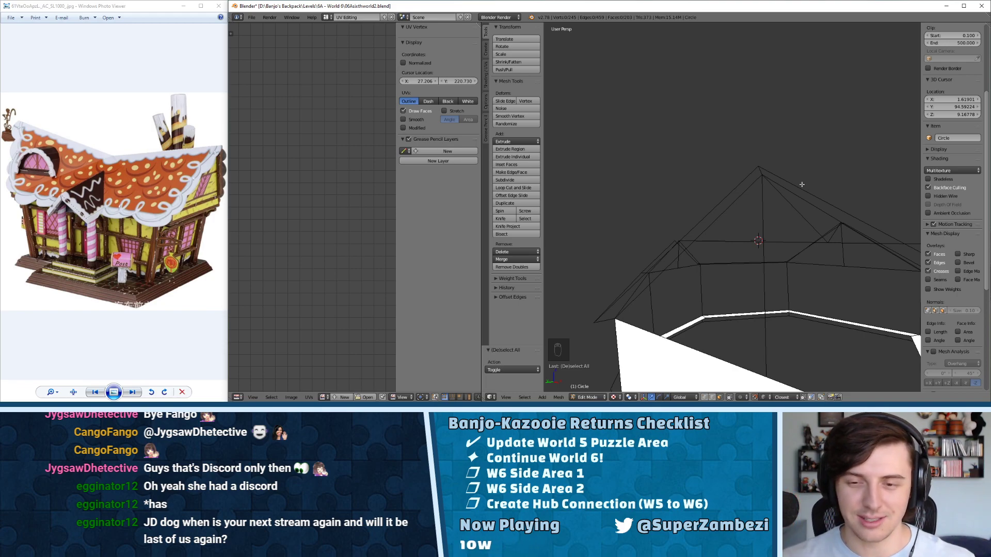
pyautogui.moveTo(801, 184); pyautogui.dragTo(650, 282, button='middle')
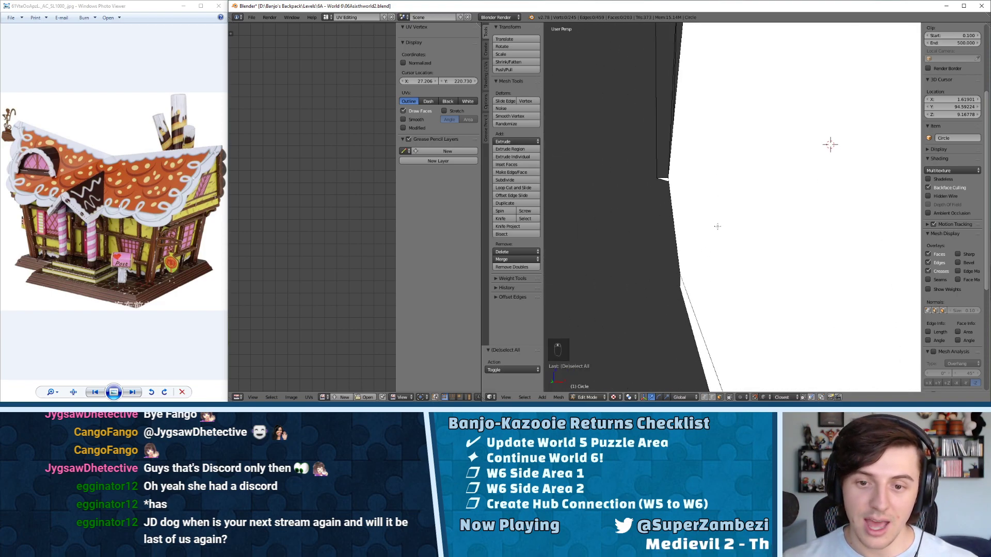
pyautogui.moveTo(717, 226); pyautogui.dragTo(662, 342, button='middle')
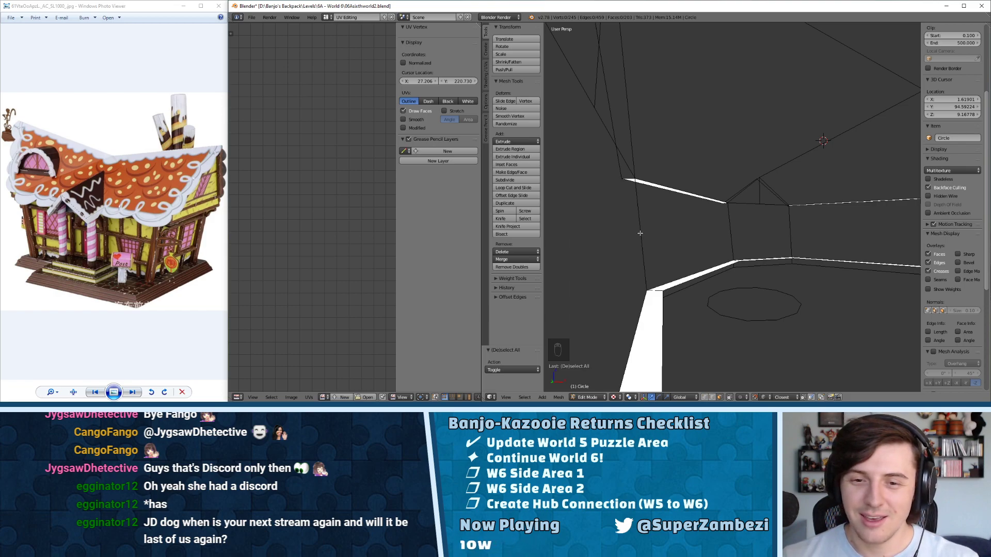
pyautogui.moveTo(640, 234); pyautogui.dragTo(685, 200, button='middle')
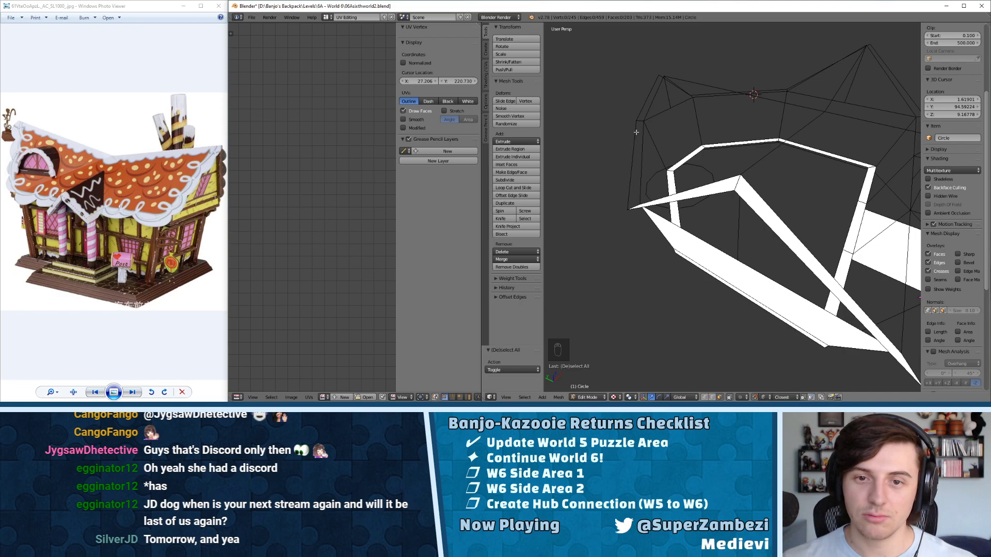
pyautogui.moveTo(774, 134); pyautogui.dragTo(687, 117, button='middle')
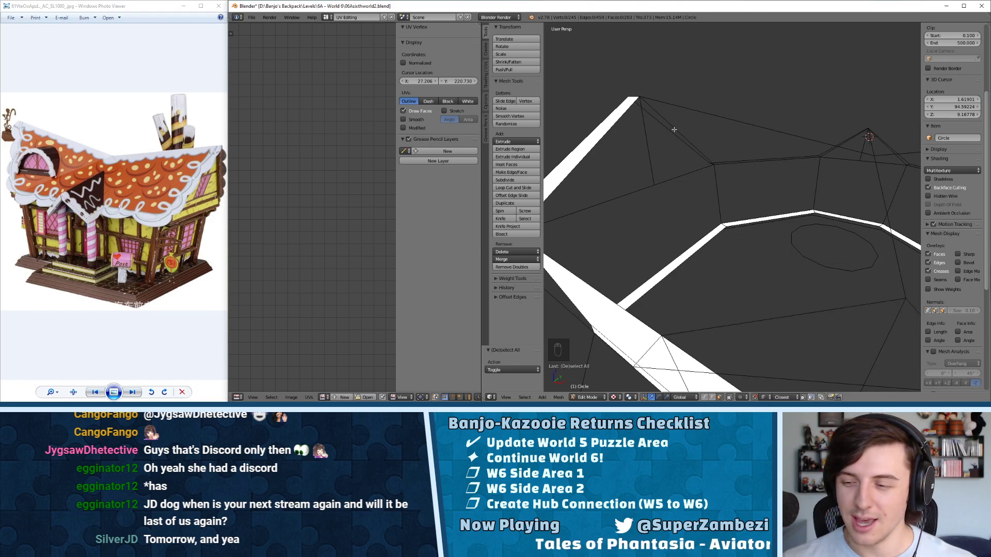
pyautogui.moveTo(702, 136); pyautogui.dragTo(736, 159, button='middle')
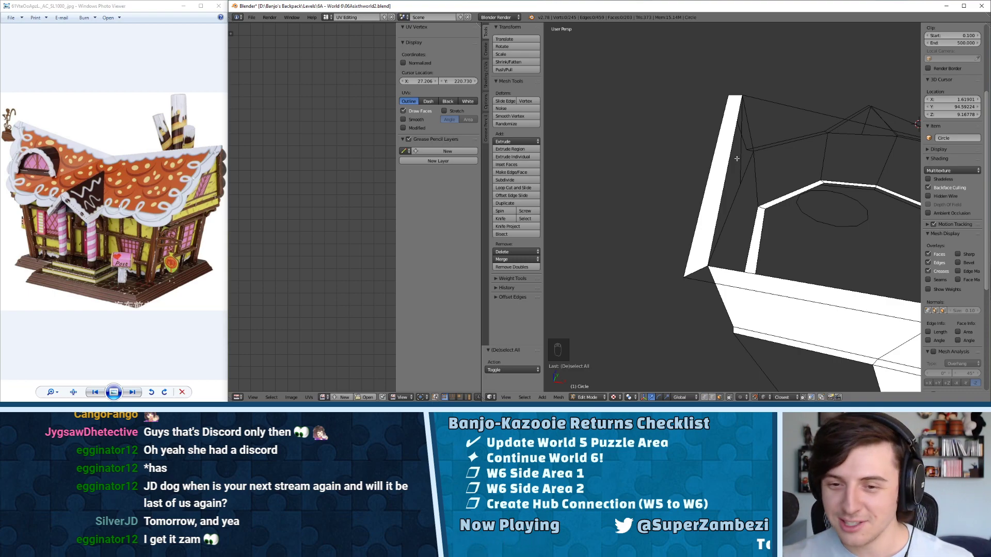
pyautogui.moveTo(737, 158); pyautogui.dragTo(710, 115, button='middle')
pyautogui.moveTo(800, 214); pyautogui.dragTo(732, 194, button='middle')
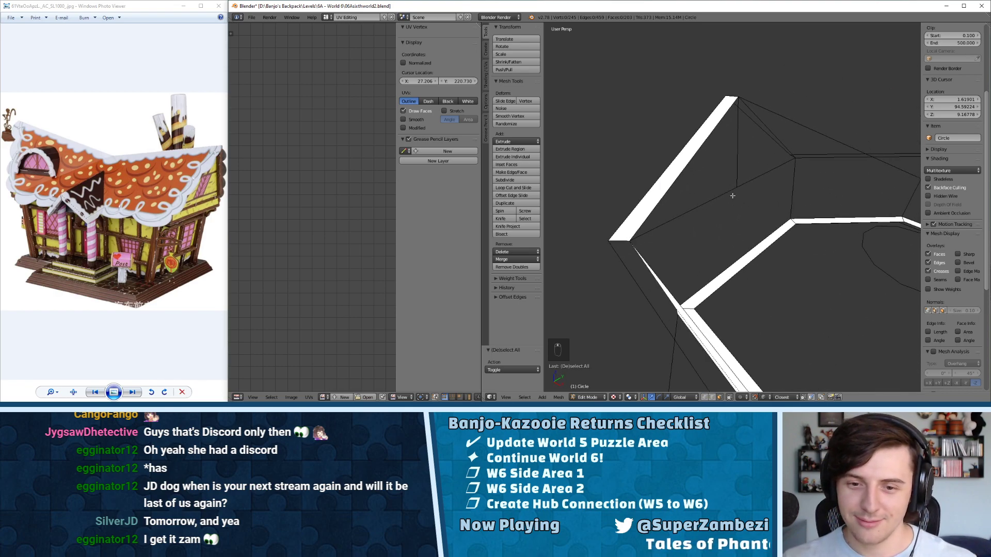
# - Switch to edge selection and set the viewport shading to Solid
pyautogui.hotkey('ctrl', 'Tab')
pyautogui.click(687, 185)
pyautogui.moveTo(650, 246); pyautogui.dragTo(619, 342, button='middle')
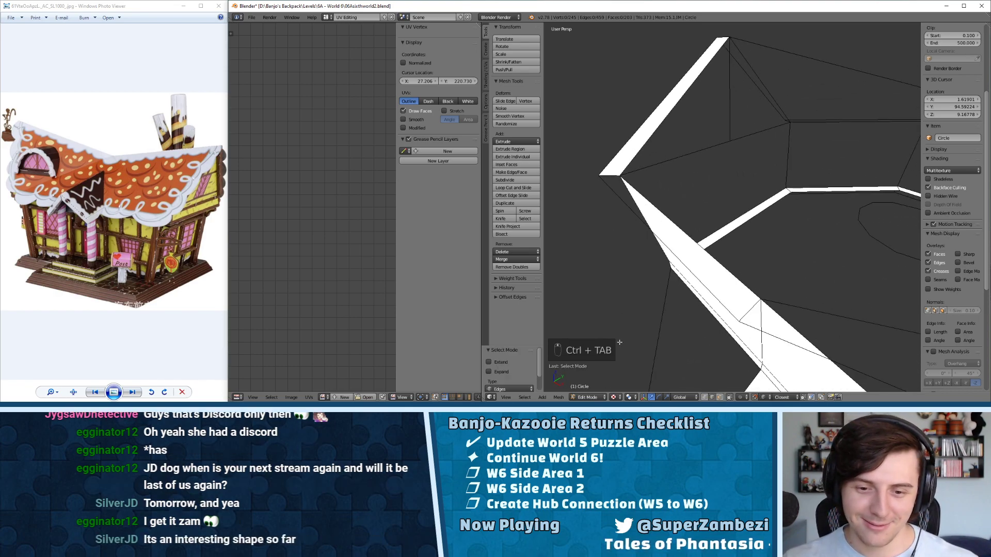
pyautogui.click(615, 397)
pyautogui.click(635, 366)
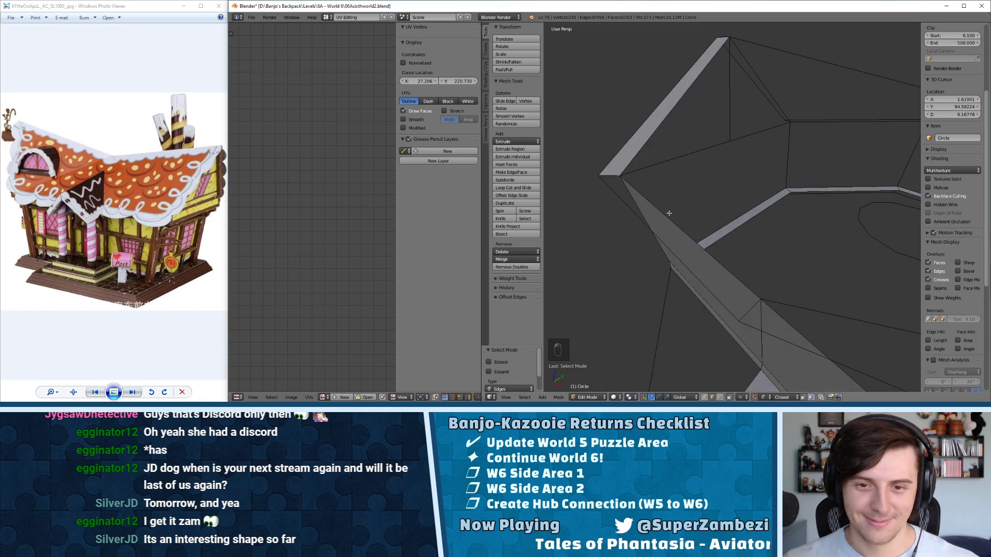
# - Fill a face between the two parallel sloping edges beside the existing roof trim strip
pyautogui.moveTo(668, 212); pyautogui.dragTo(626, 199, button='middle')
pyautogui.rightClick(610, 201)
pyautogui.keyDown('shift'); pyautogui.rightClick(593, 206); pyautogui.keyUp('shift')
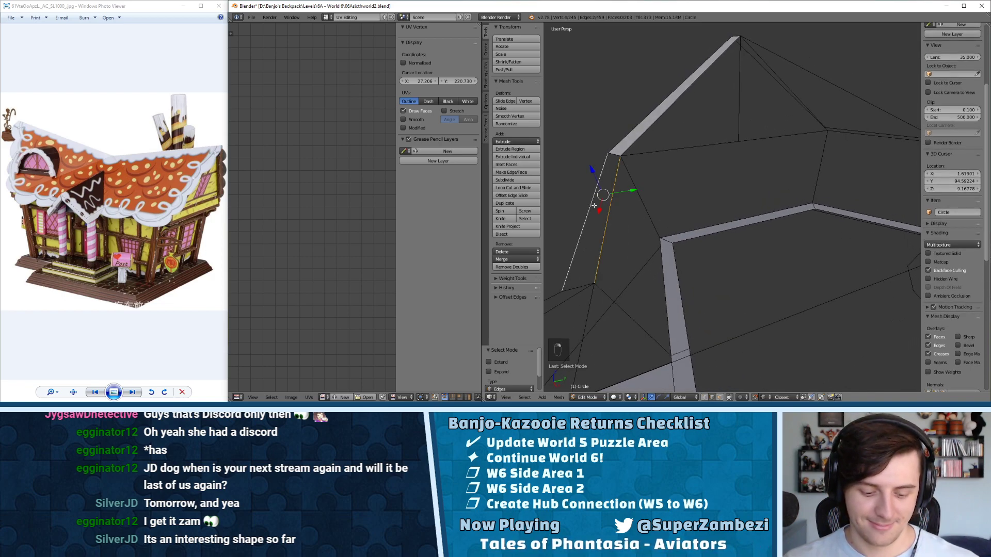
pyautogui.press('f')
pyautogui.moveTo(594, 206); pyautogui.dragTo(664, 198, button='middle')
# - Select the new trim face together with the adjoining gable strip and flip the normals of both
pyautogui.hotkey('ctrl', 'Tab')
pyautogui.click(717, 219)
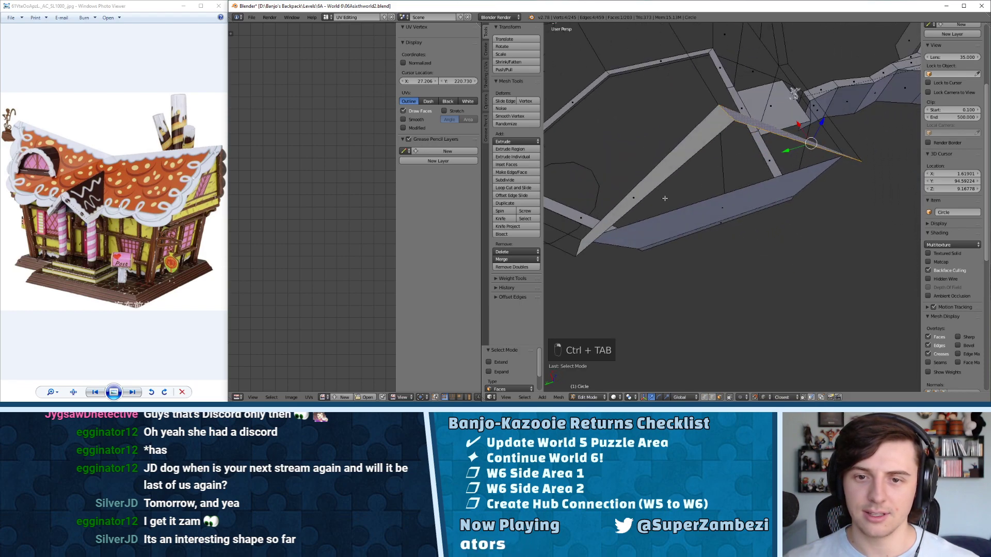
pyautogui.keyDown('shift'); pyautogui.rightClick(643, 193); pyautogui.keyUp('shift')
pyautogui.press('w')
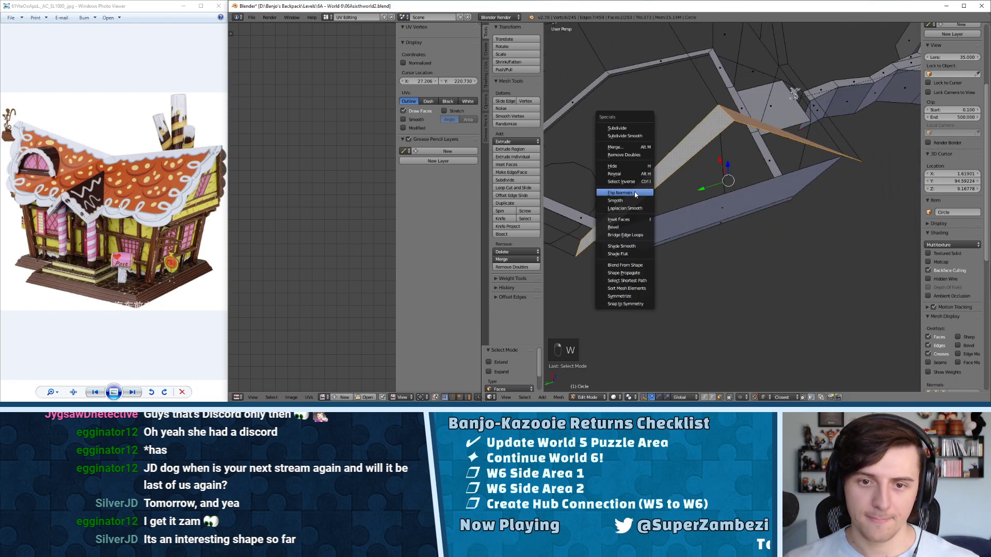
pyautogui.click(634, 193)
pyautogui.moveTo(634, 193); pyautogui.dragTo(730, 141, button='middle')
# - Fill faces between the paired inner and outer edges of the next gable above the wall and the trim sections following it
pyautogui.scroll(4, 661, 150)
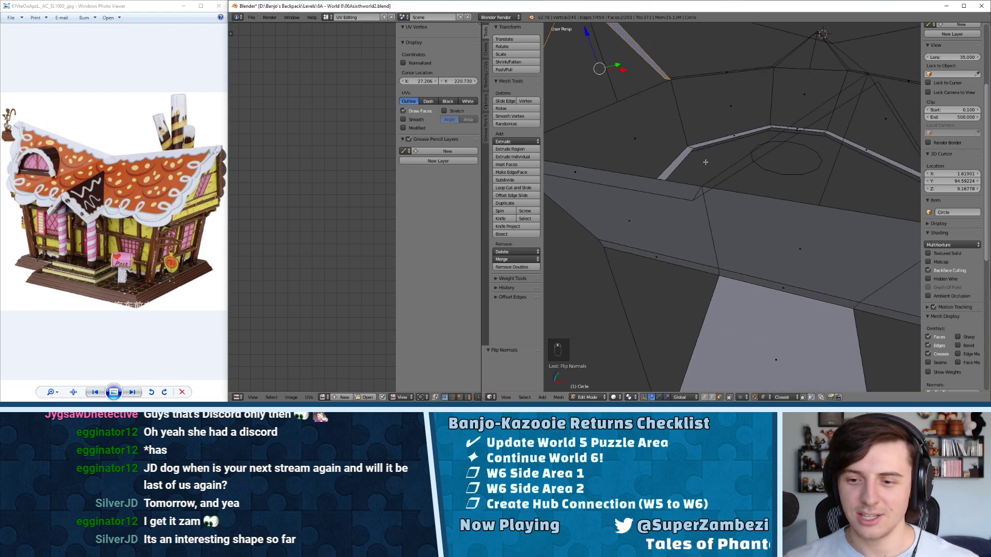
pyautogui.hotkey('ctrl', 'Tab')
pyautogui.click(680, 146)
pyautogui.moveTo(681, 144); pyautogui.dragTo(663, 135, button='middle')
pyautogui.rightClick(665, 135)
pyautogui.rightClick(673, 152)
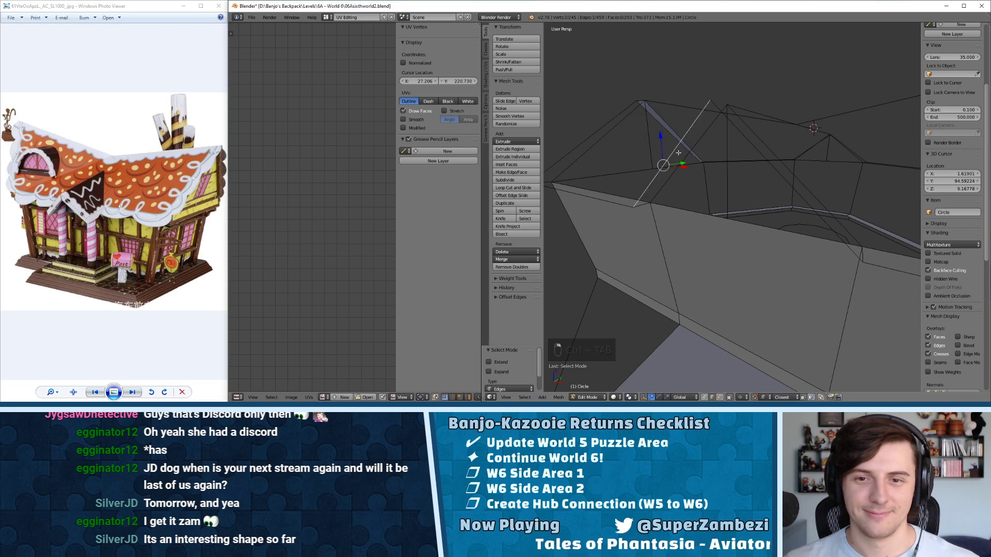
pyautogui.keyDown('shift'); pyautogui.rightClick(685, 158); pyautogui.keyUp('shift')
pyautogui.press('f')
pyautogui.press('f')
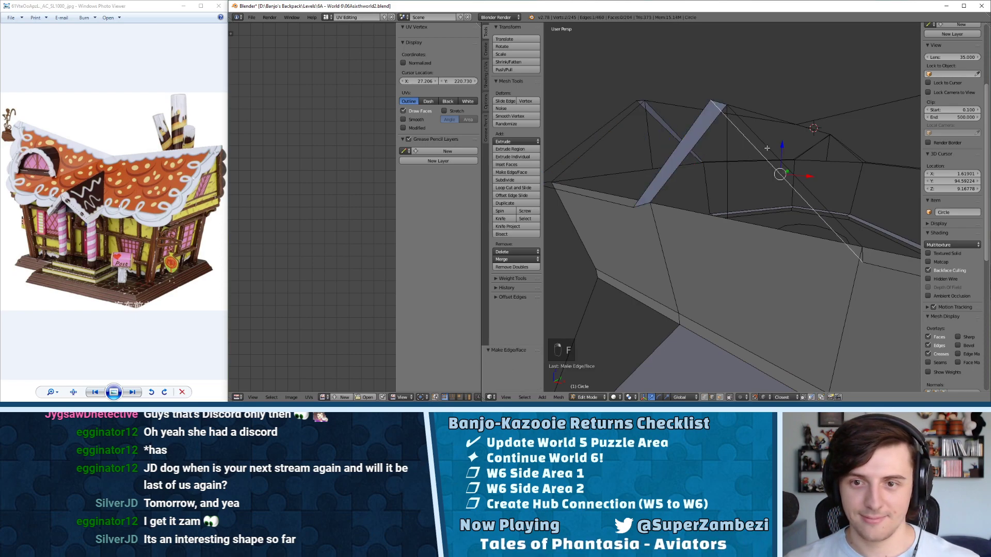
pyautogui.moveTo(722, 170); pyautogui.dragTo(687, 239, button='middle')
pyautogui.press('f')
pyautogui.moveTo(751, 174); pyautogui.dragTo(644, 225, button='middle')
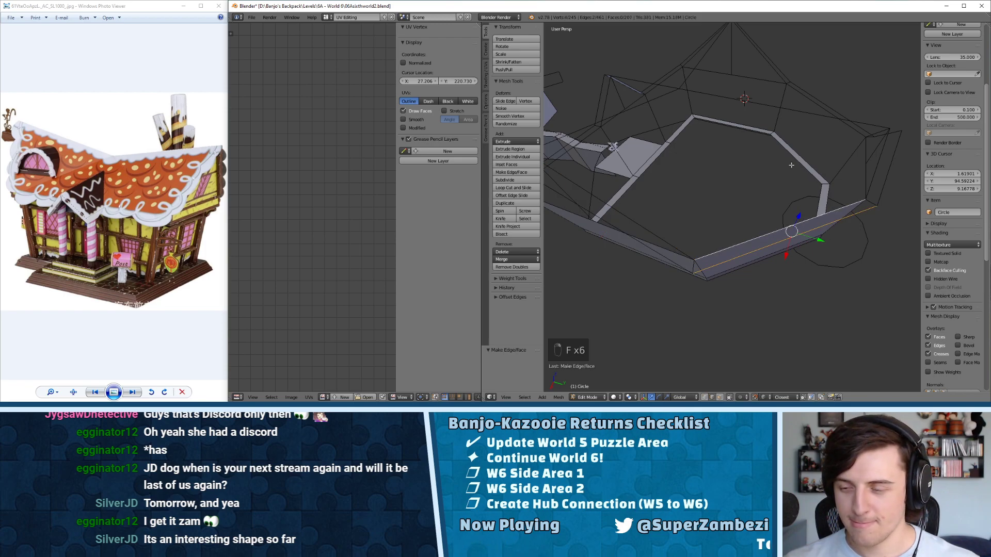
# - Fill a face between the paired edges of the short sloping trim section at the roof's far corner
pyautogui.moveTo(792, 134); pyautogui.dragTo(956, 183, button='middle')
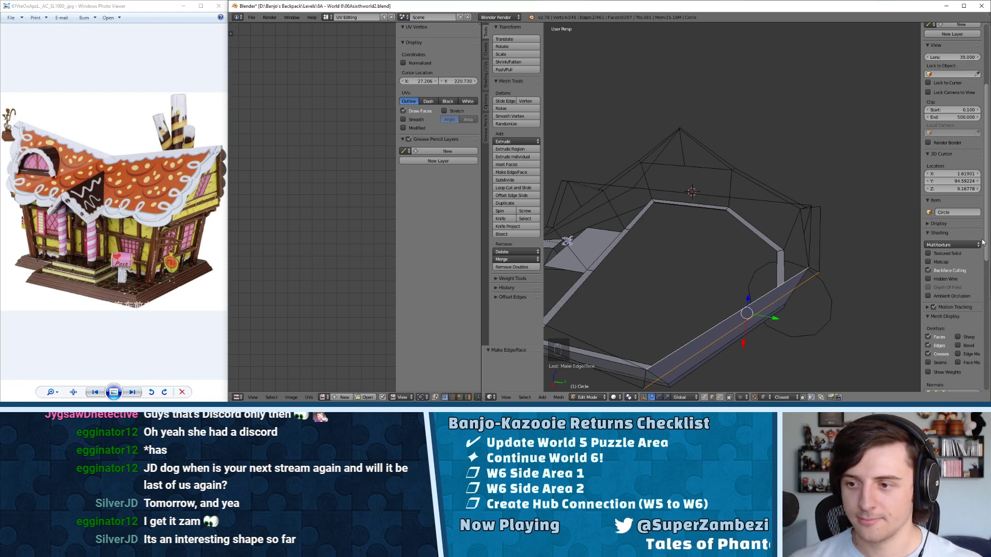
pyautogui.moveTo(789, 194); pyautogui.dragTo(771, 213, button='middle')
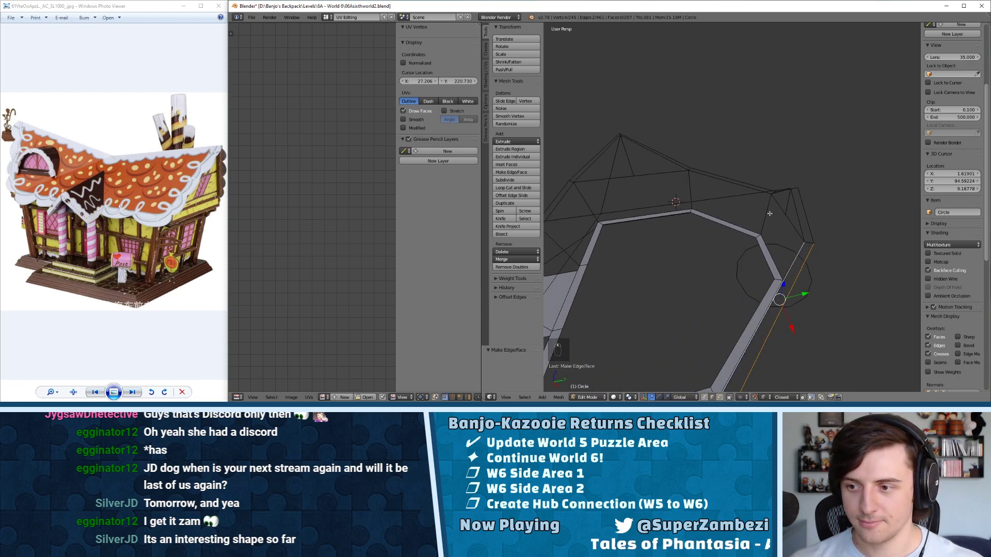
pyautogui.press('KP_Decimal')
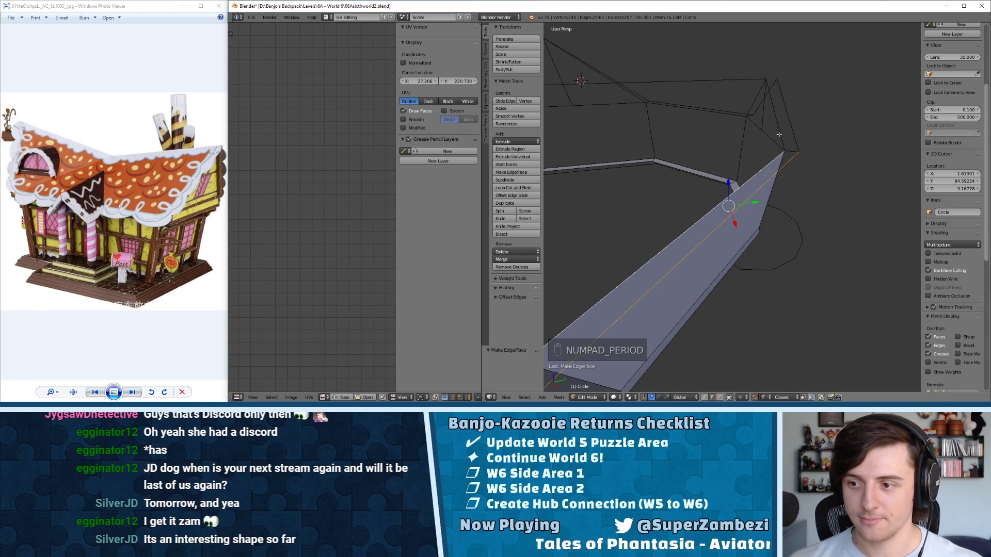
pyautogui.moveTo(779, 134); pyautogui.dragTo(748, 196, button='middle')
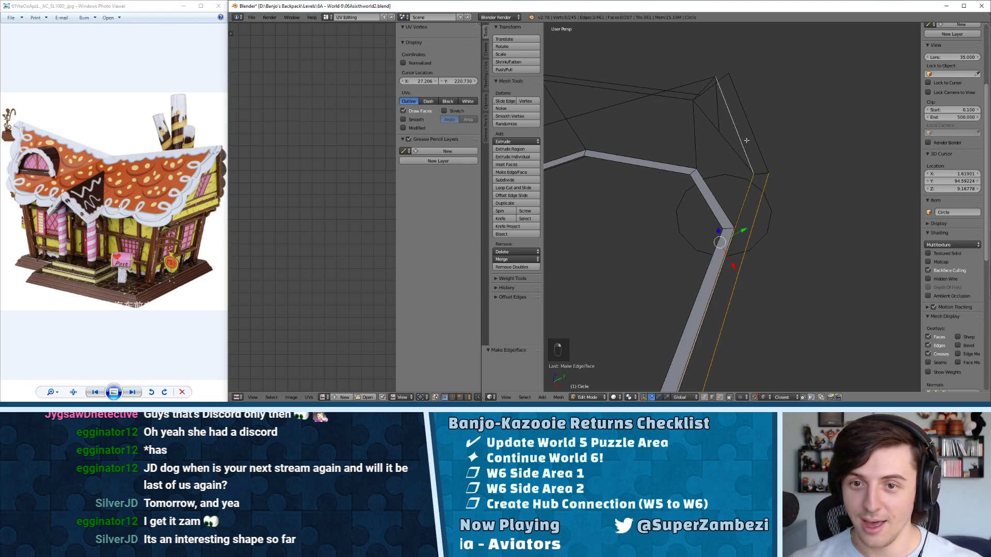
pyautogui.rightClick(746, 134)
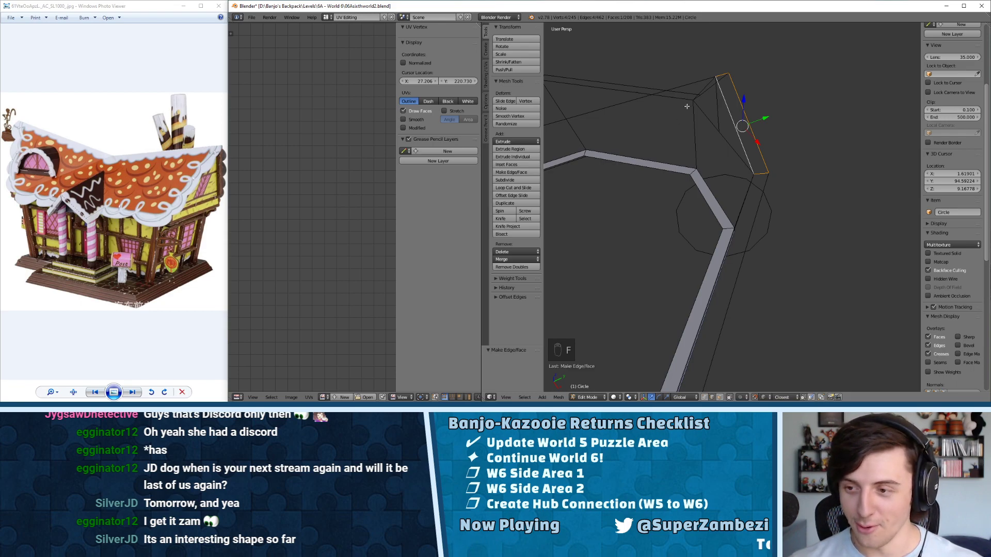
pyautogui.press('KP_Decimal')
# - Undo the accidental edge change and fill faces between the paired edges of the remaining sloping trim sections beside that corner
pyautogui.moveTo(687, 107); pyautogui.dragTo(725, 153, button='middle')
pyautogui.keyDown('shift'); pyautogui.moveTo(729, 222); pyautogui.dragTo(714, 100, button='middle'); pyautogui.keyUp('shift')
pyautogui.moveTo(683, 105)
pyautogui.mouseDown(button='right')
pyautogui.moveTo(676, 112)
pyautogui.moveTo(700, 106)
pyautogui.mouseUp(button='right')
pyautogui.hotkey('ctrl', 'z')
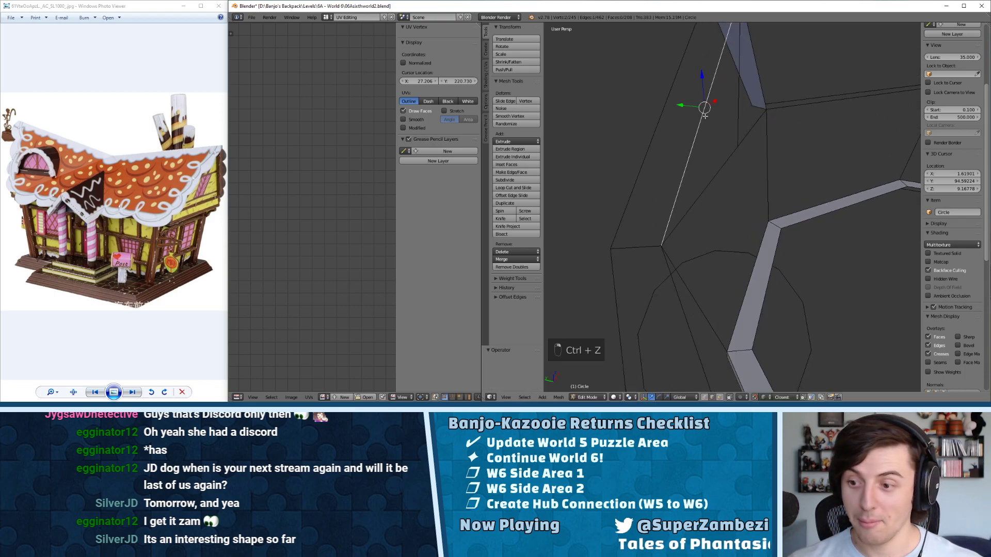
pyautogui.keyDown('shift'); pyautogui.rightClick(664, 120); pyautogui.keyUp('shift')
pyautogui.press('f')
pyautogui.moveTo(664, 120); pyautogui.dragTo(659, 261, button='middle')
pyautogui.press('f')
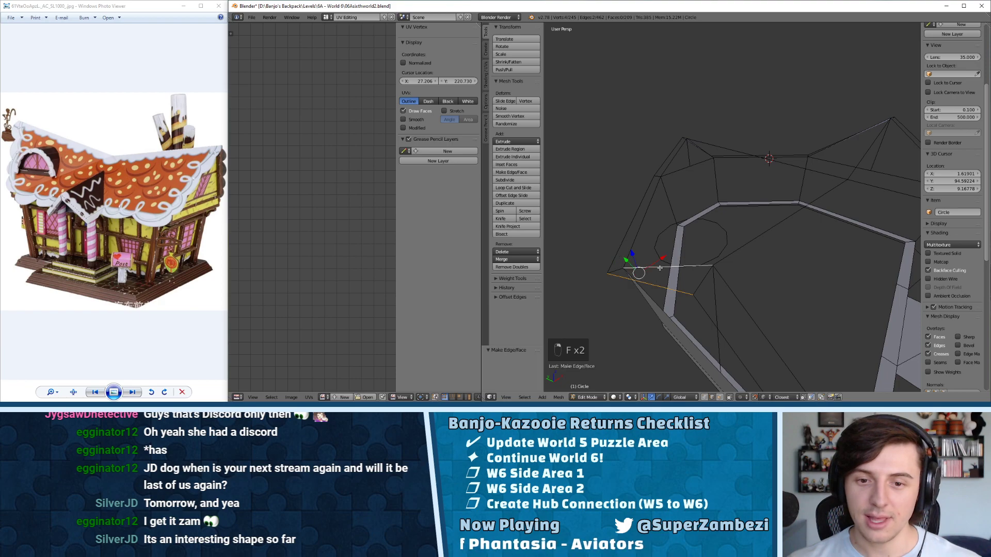
# - Switch to face selection and view the roof trim from the opposite side
pyautogui.hotkey('ctrl', 'Tab')
pyautogui.click(686, 268)
pyautogui.moveTo(689, 262); pyautogui.dragTo(662, 205, button='middle')
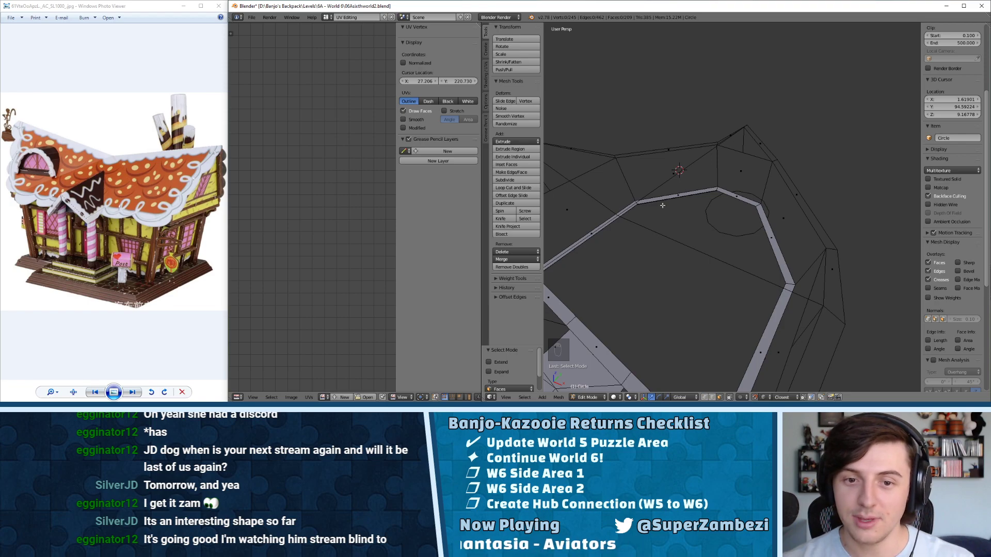
pyautogui.moveTo(635, 178); pyautogui.dragTo(708, 175, button='middle')
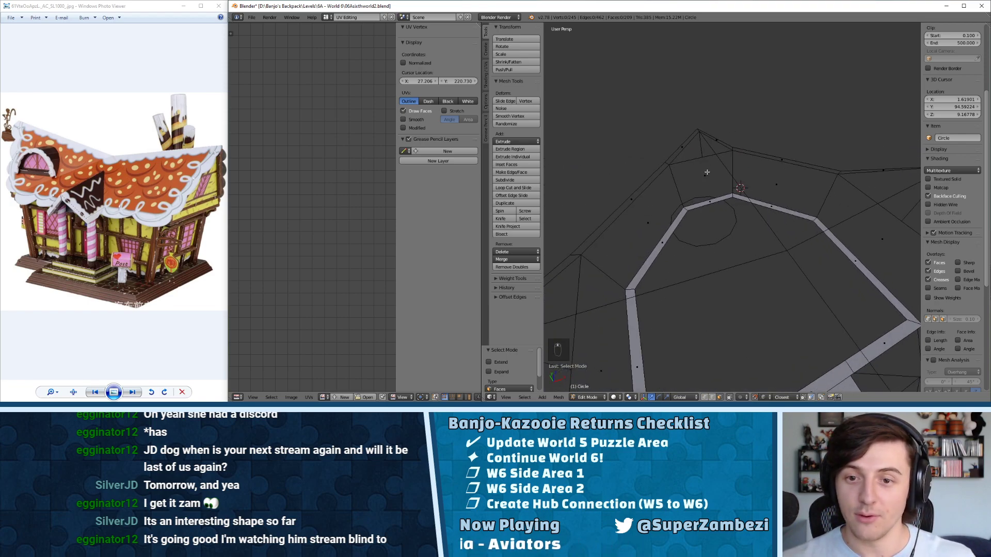
pyautogui.hotkey('ctrl', 'Tab')
pyautogui.click(681, 164)
pyautogui.rightClick(739, 181)
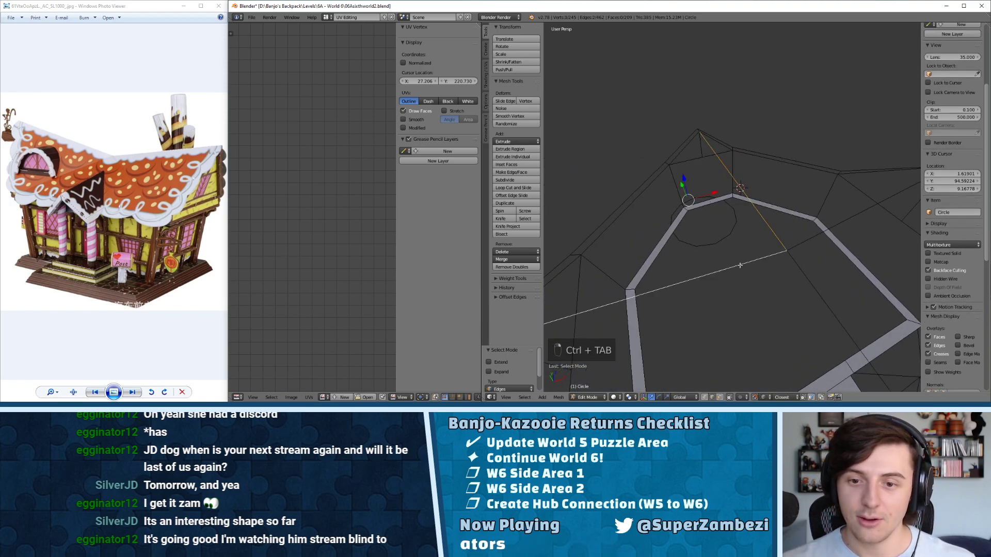
pyautogui.moveTo(739, 266); pyautogui.dragTo(726, 203, button='middle')
pyautogui.scroll(3, 759, 210)
# - Switch to vertex selection and connect the trim's outer corner vertex to the roof's central vertex with an edge
pyautogui.hotkey('ctrl', 'Tab')
pyautogui.click(720, 198)
pyautogui.moveTo(661, 215); pyautogui.dragTo(737, 167, button='middle')
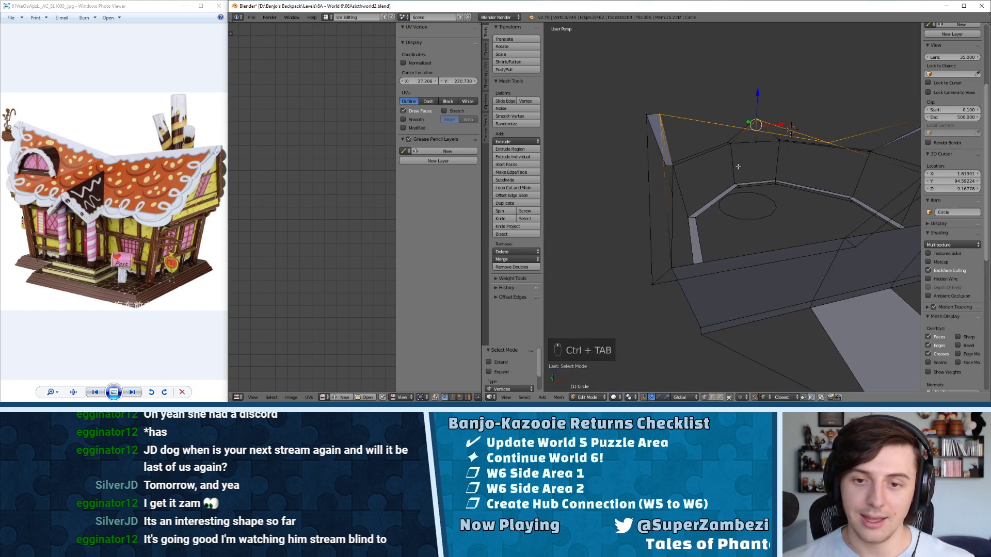
pyautogui.scroll(-3, 737, 167)
pyautogui.rightClick(696, 239)
pyautogui.moveTo(697, 237); pyautogui.dragTo(773, 170, button='middle')
pyautogui.keyDown('shift'); pyautogui.rightClick(759, 197); pyautogui.keyUp('shift')
pyautogui.press('f')
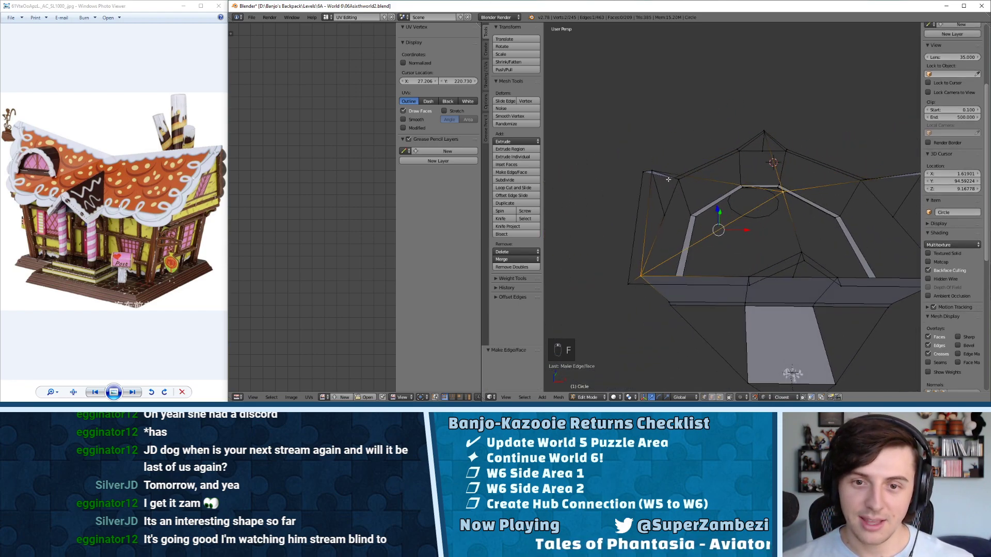
# - Connect the vertex partway along the trim's long straight side to the roof's central vertex with an edge
pyautogui.rightClick(749, 279)
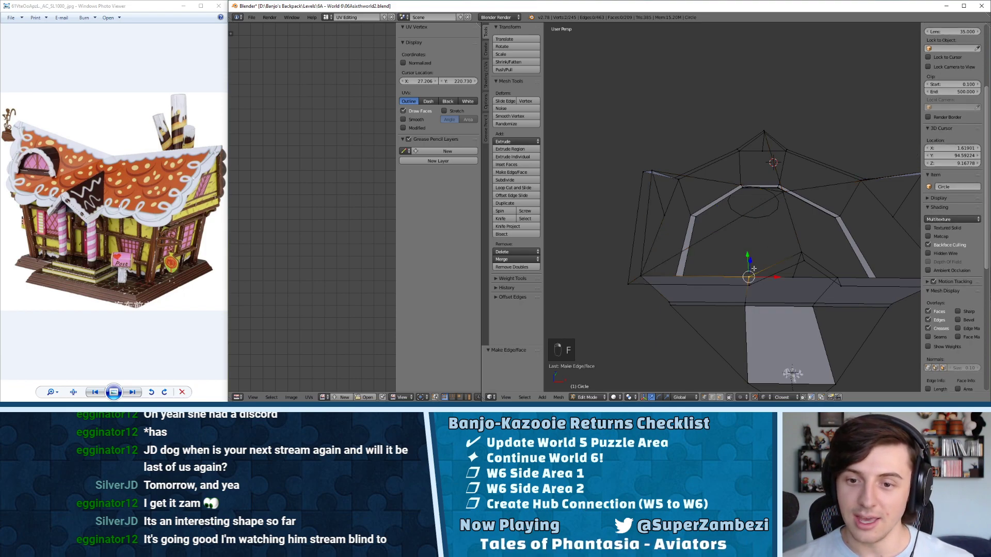
pyautogui.keyDown('shift'); pyautogui.rightClick(778, 198); pyautogui.keyUp('shift')
pyautogui.press('f')
pyautogui.moveTo(770, 211); pyautogui.dragTo(775, 202, button='middle')
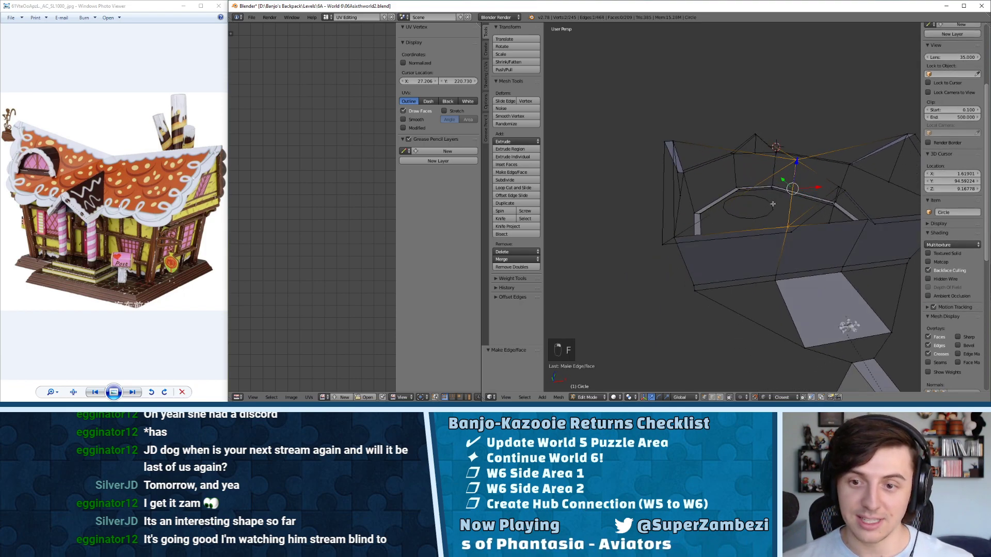
# - Switch to edge selection and fill the three triangular roof faces between the central vertex and the adjoining trim edges
pyautogui.hotkey('ctrl', 'Tab')
pyautogui.click(779, 199)
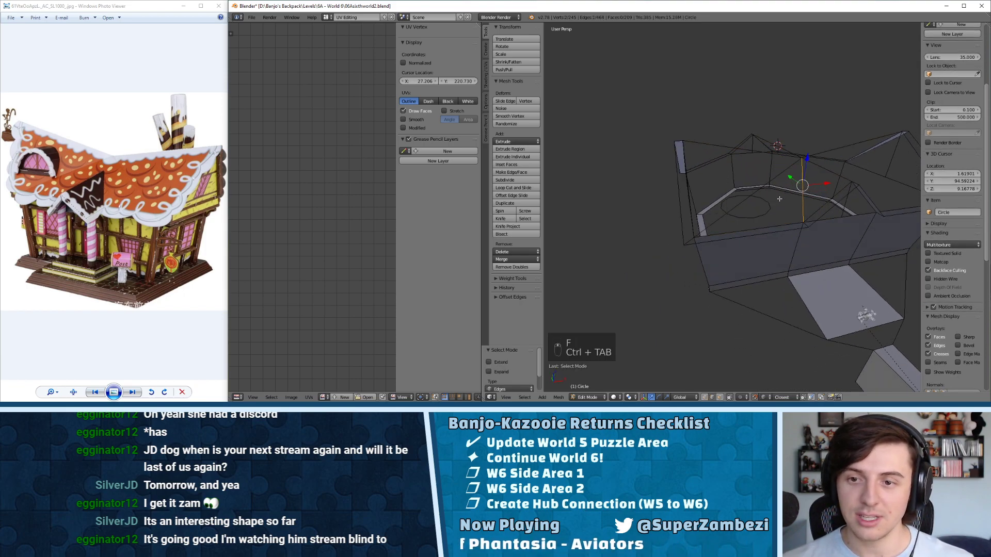
pyautogui.press('f')
pyautogui.keyDown('shift'); pyautogui.rightClick(802, 177); pyautogui.keyUp('shift')
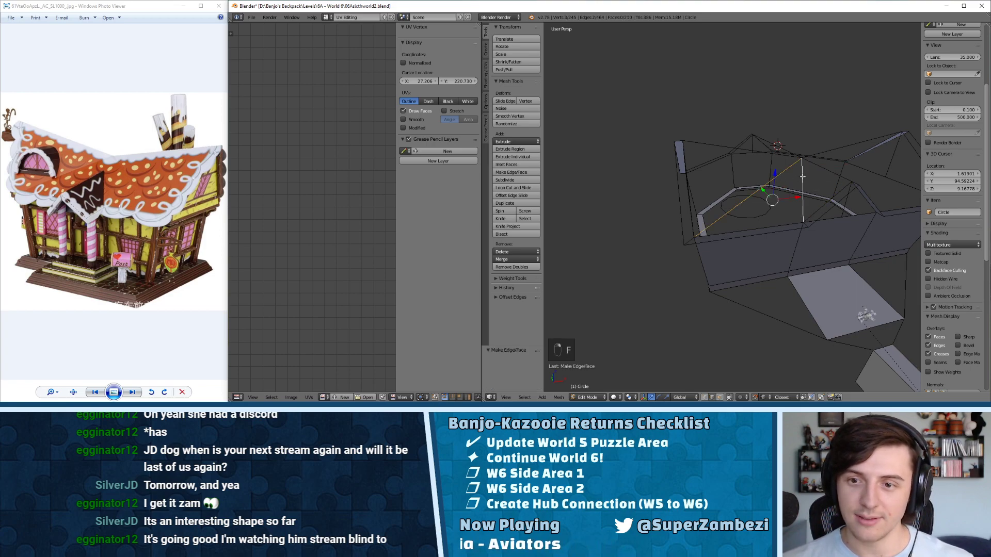
pyautogui.moveTo(774, 175); pyautogui.dragTo(709, 206, button='middle')
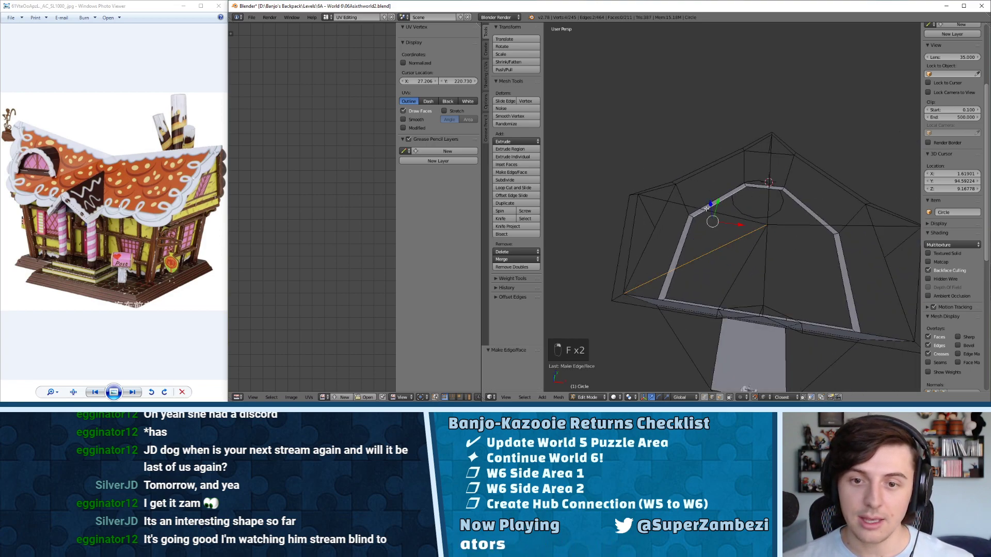
pyautogui.press('f')
pyautogui.hotkey('ctrl', 'z')
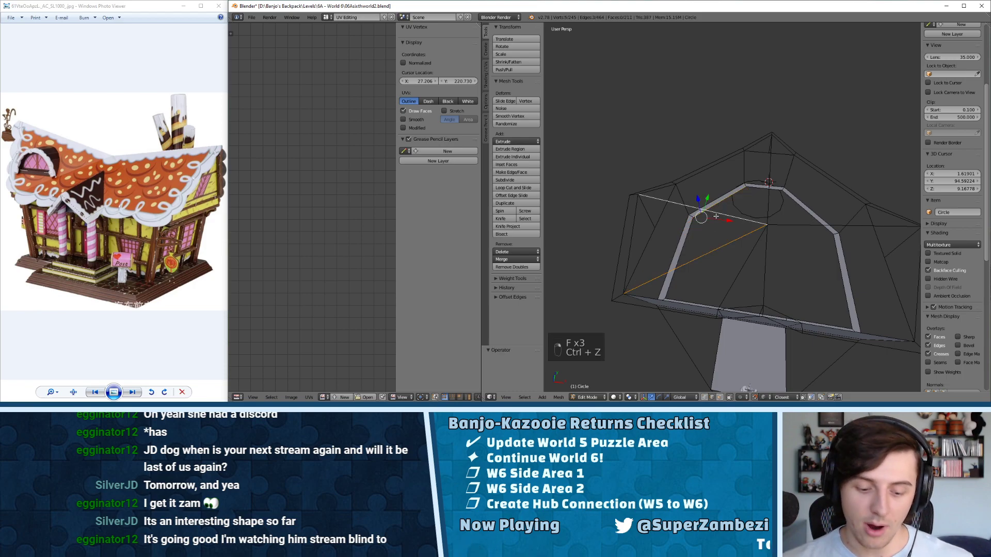
pyautogui.press('f')
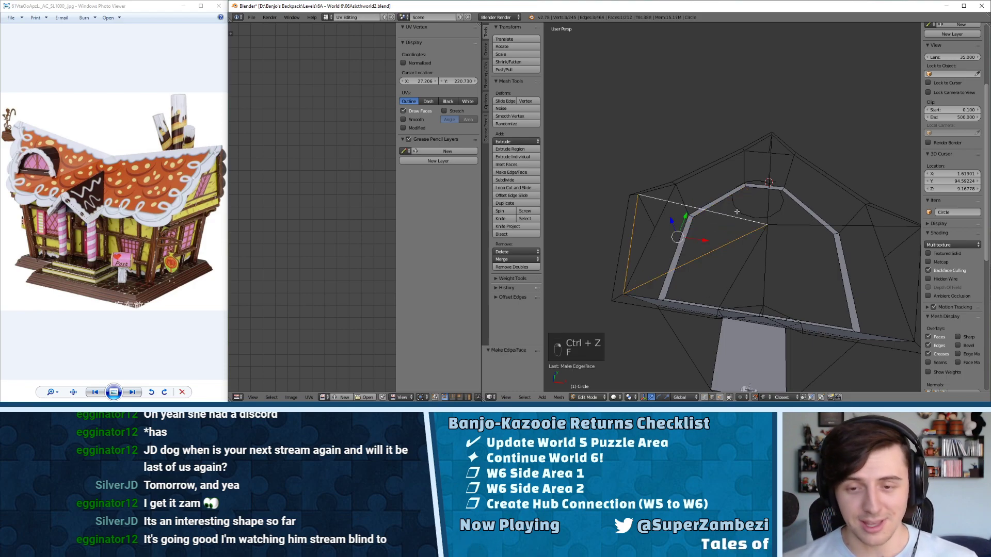
# - Flip the normals of the three new roof faces, then clear the selection and return to edge selection
pyautogui.moveTo(737, 212); pyautogui.dragTo(702, 248, button='middle')
pyautogui.hotkey('ctrl', 'Tab')
pyautogui.click(708, 214)
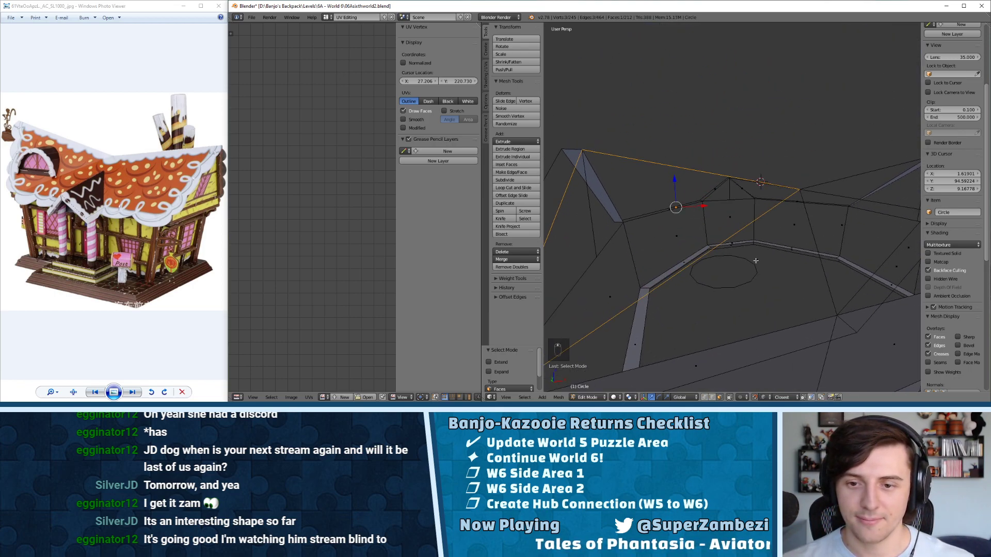
pyautogui.keyDown('shift'); pyautogui.rightClick(715, 196); pyautogui.keyUp('shift')
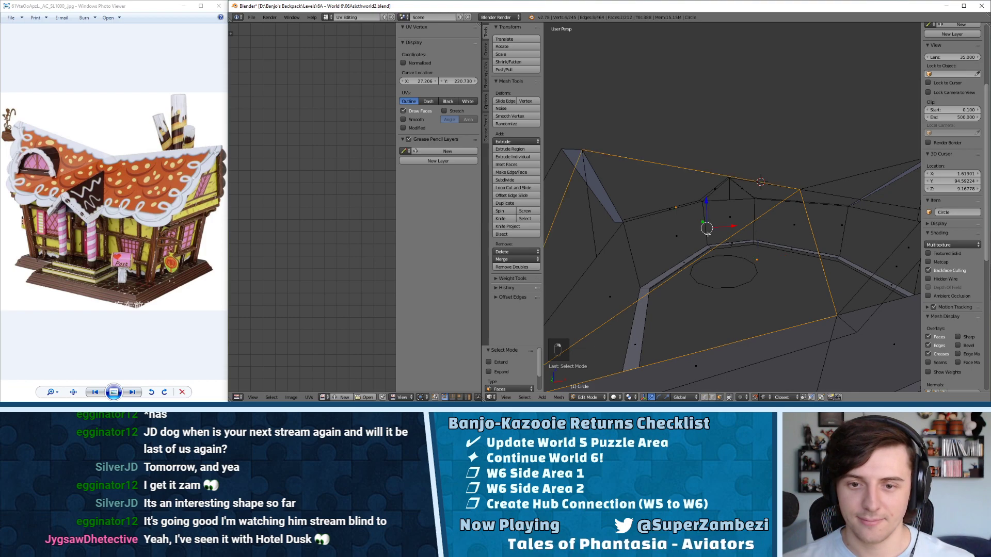
pyautogui.keyDown('shift'); pyautogui.rightClick(841, 224); pyautogui.keyUp('shift')
pyautogui.press('w')
pyautogui.click(835, 226)
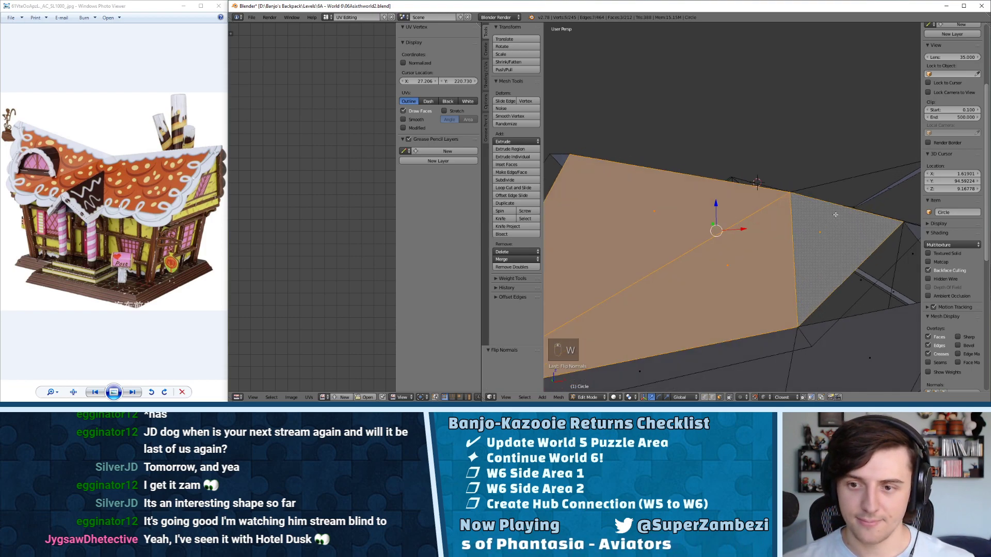
pyautogui.moveTo(836, 225); pyautogui.dragTo(806, 191, button='middle')
pyautogui.press('a')
pyautogui.hotkey('ctrl', 'Tab')
pyautogui.click(677, 232)
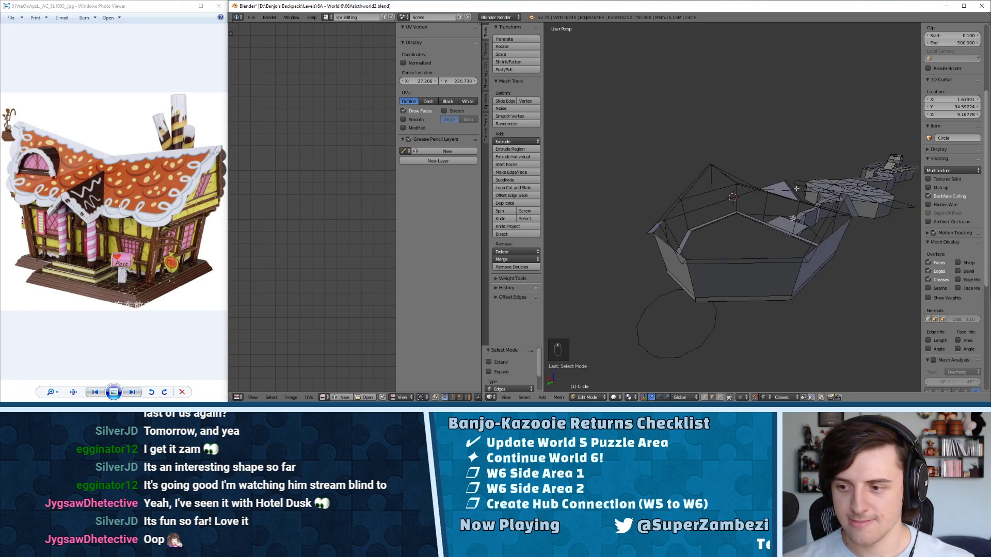
pyautogui.scroll(2, 796, 189)
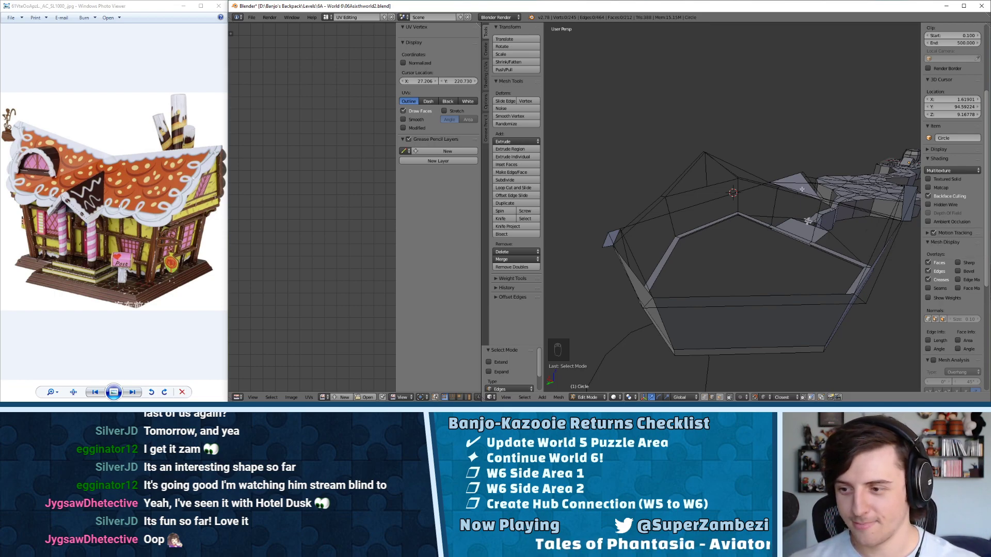
# - Fill the triangular roof face beside the small gable peak and flip its normal
pyautogui.moveTo(755, 223); pyautogui.dragTo(748, 175, button='middle')
pyautogui.hotkey('ctrl', 'Tab')
pyautogui.moveTo(721, 243); pyautogui.dragTo(705, 259, button='middle')
pyautogui.rightClick(715, 227)
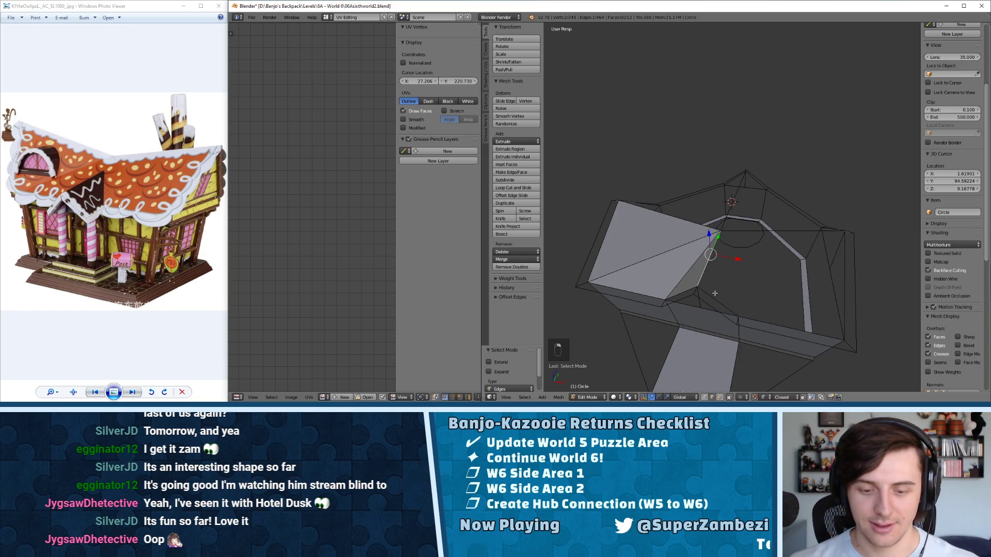
pyautogui.press('f')
pyautogui.press('a')
pyautogui.hotkey('ctrl', 'z')
pyautogui.hotkey('ctrl', 'z')
pyautogui.hotkey('ctrl', 'z')
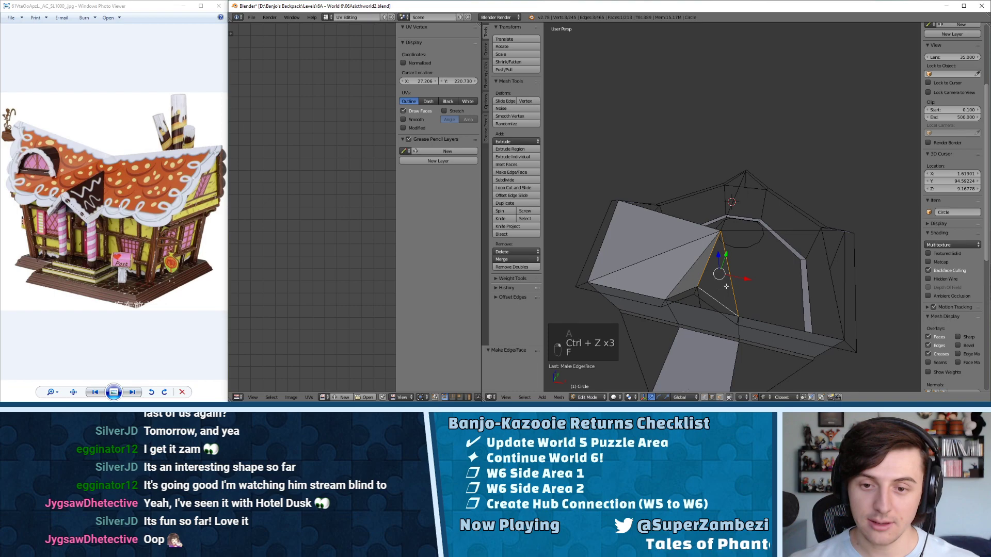
pyautogui.press('w')
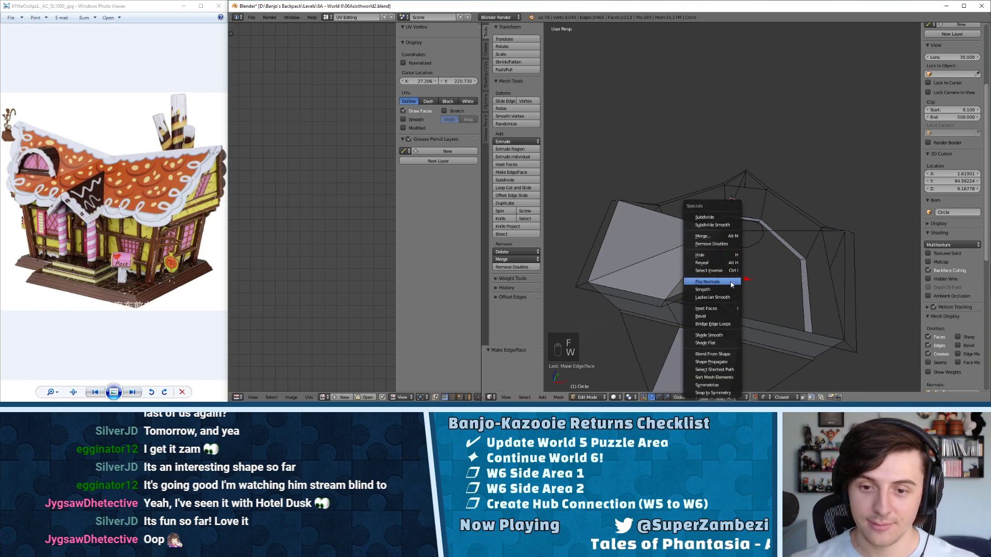
pyautogui.click(730, 282)
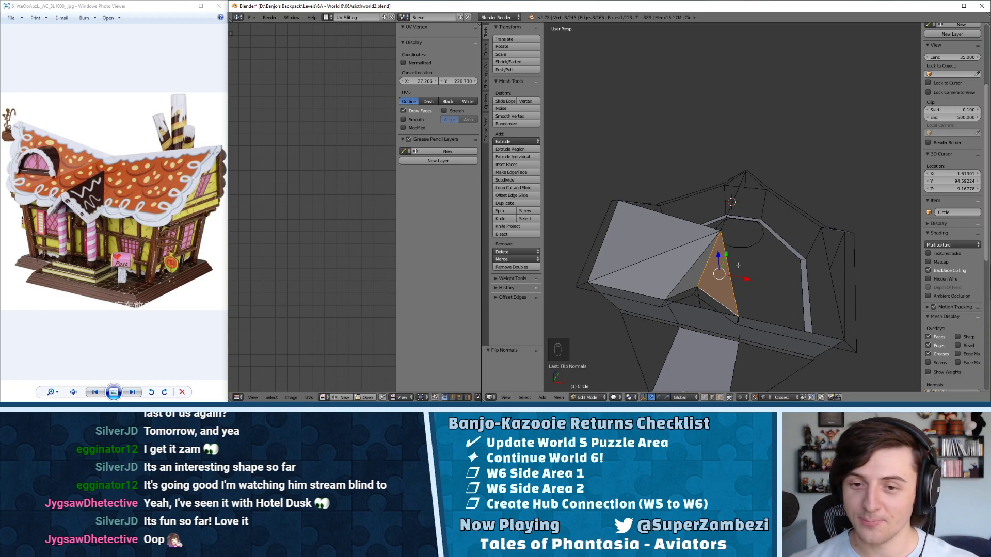
# - Fill the two triangular roof faces on the other side of the small gable, flipping the second one's normal
pyautogui.rightClick(737, 249)
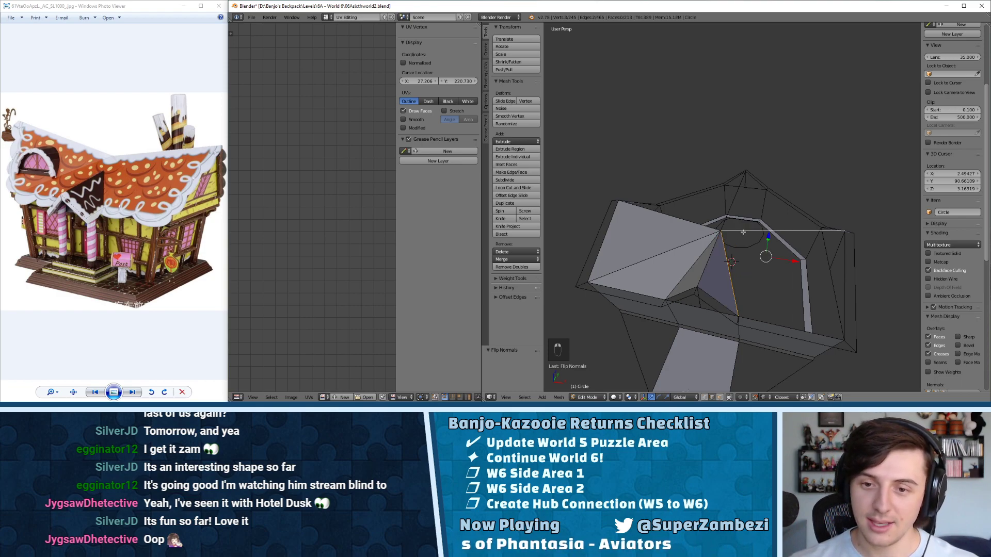
pyautogui.press('f')
pyautogui.keyDown('shift'); pyautogui.moveTo(833, 268); pyautogui.dragTo(785, 264, button='middle'); pyautogui.keyUp('shift')
pyautogui.rightClick(735, 325)
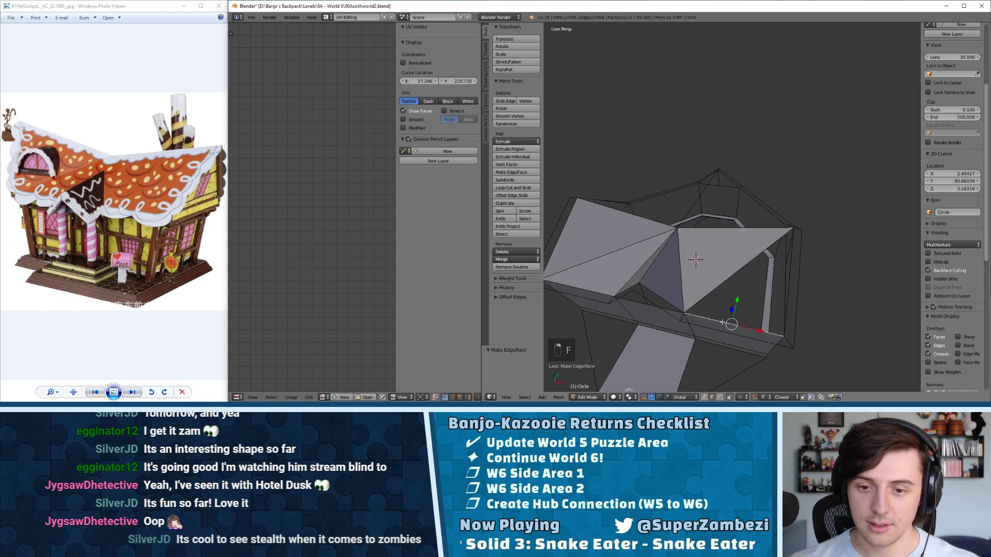
pyautogui.keyDown('shift'); pyautogui.rightClick(716, 287); pyautogui.keyUp('shift')
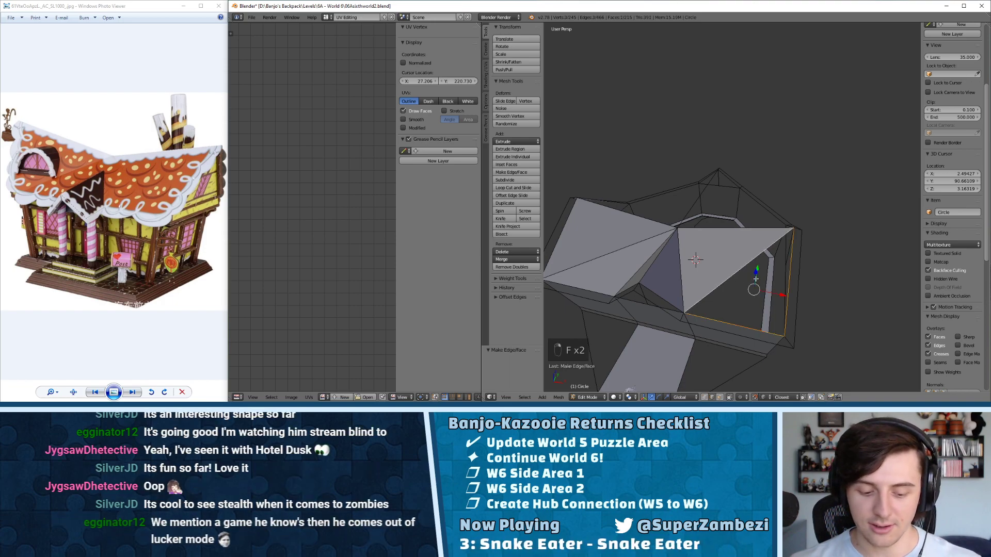
pyautogui.press('w')
pyautogui.click(751, 279)
pyautogui.press('a')
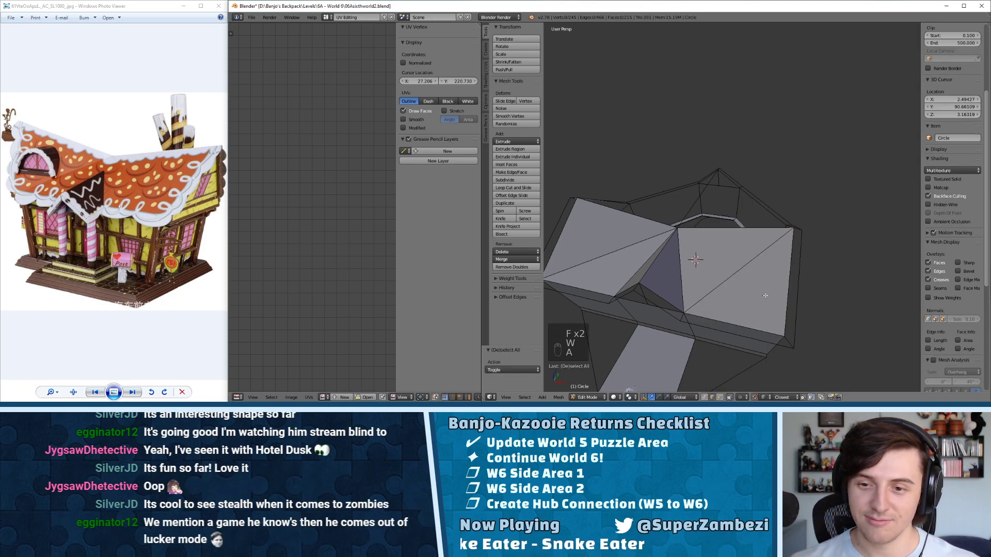
# - Continue around the roof's corner by filling the next two triangular faces from the central vertex and flipping each one's normal
pyautogui.moveTo(762, 291); pyautogui.dragTo(692, 258, button='middle')
pyautogui.rightClick(716, 237)
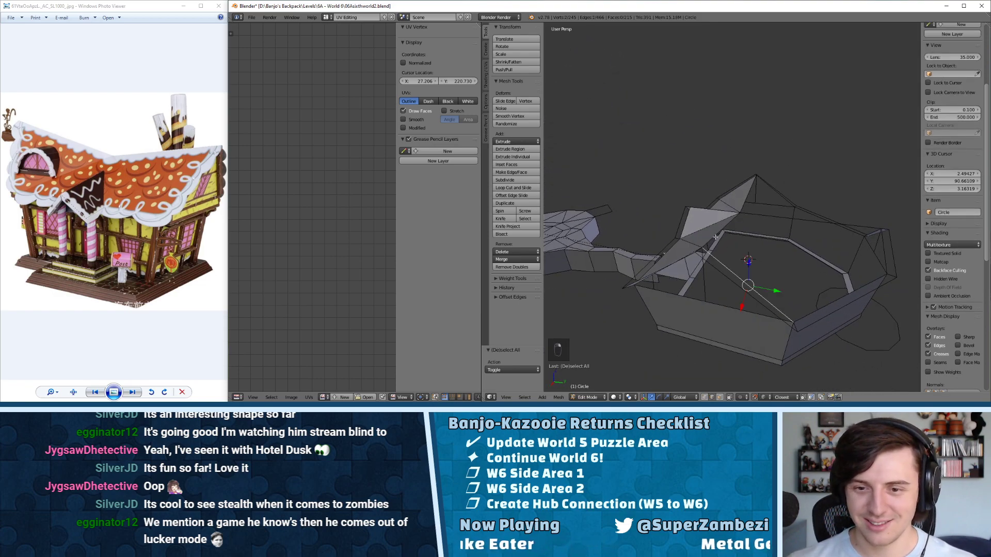
pyautogui.press('w')
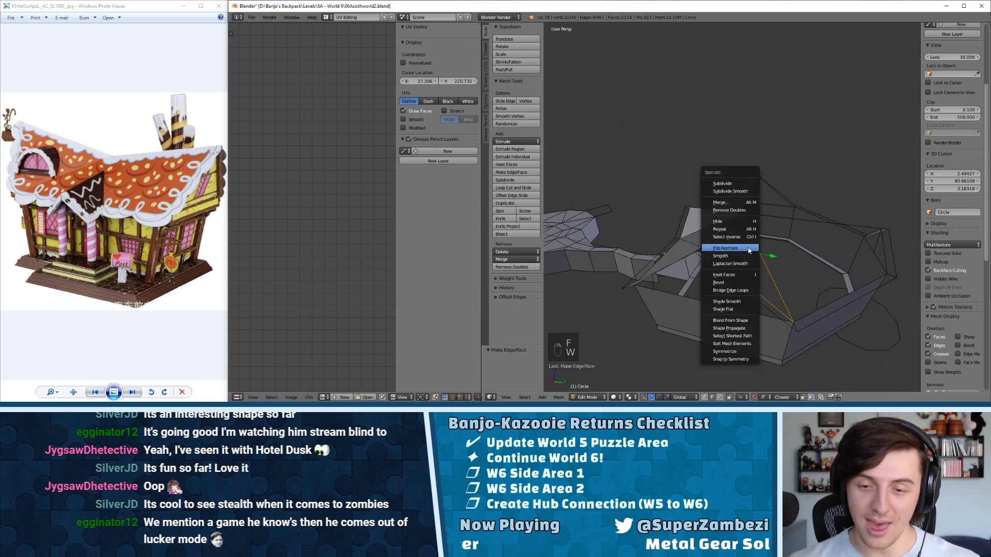
pyautogui.click(746, 249)
pyautogui.moveTo(801, 244); pyautogui.dragTo(740, 250, button='middle')
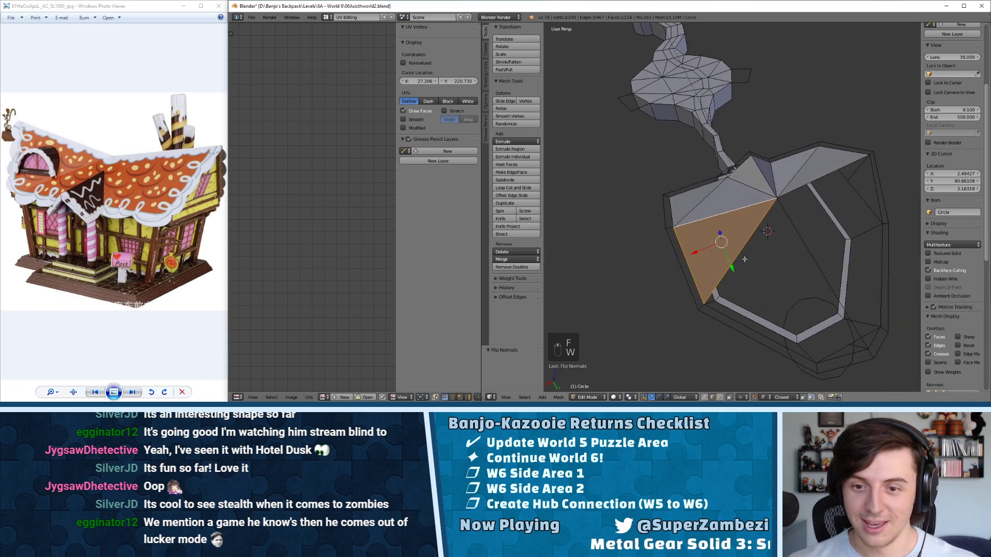
pyautogui.rightClick(739, 252)
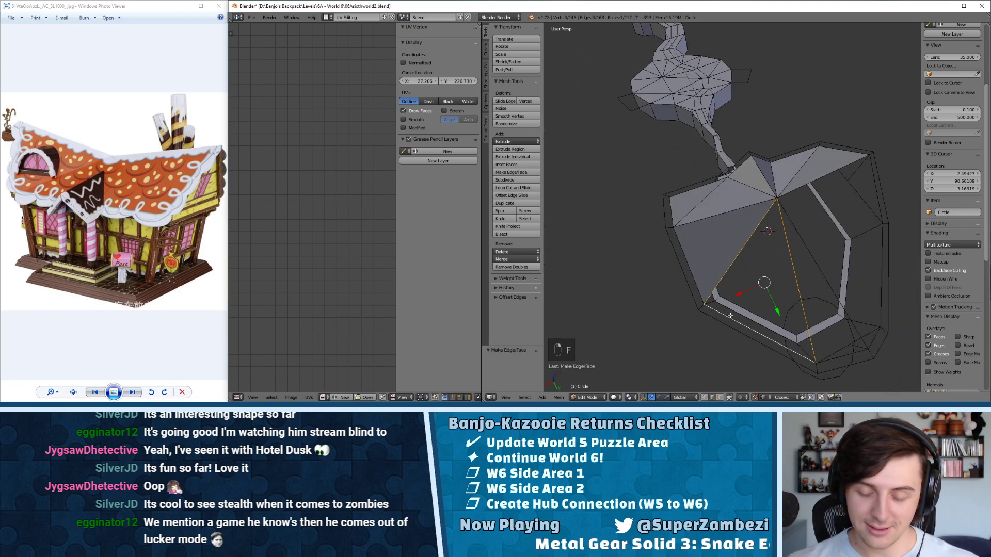
pyautogui.press('w')
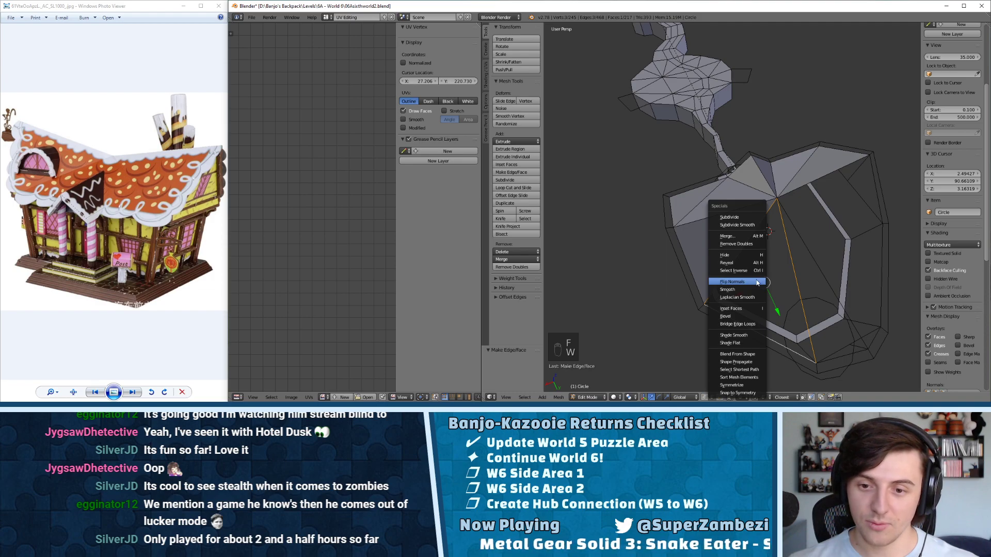
pyautogui.click(733, 282)
pyautogui.moveTo(756, 280); pyautogui.dragTo(752, 221, button='middle')
# - Fill the narrow triangular roof face between the central vertex and the short trim edge, and flip its normal
pyautogui.rightClick(803, 277)
pyautogui.moveTo(802, 277); pyautogui.dragTo(807, 225, button='middle')
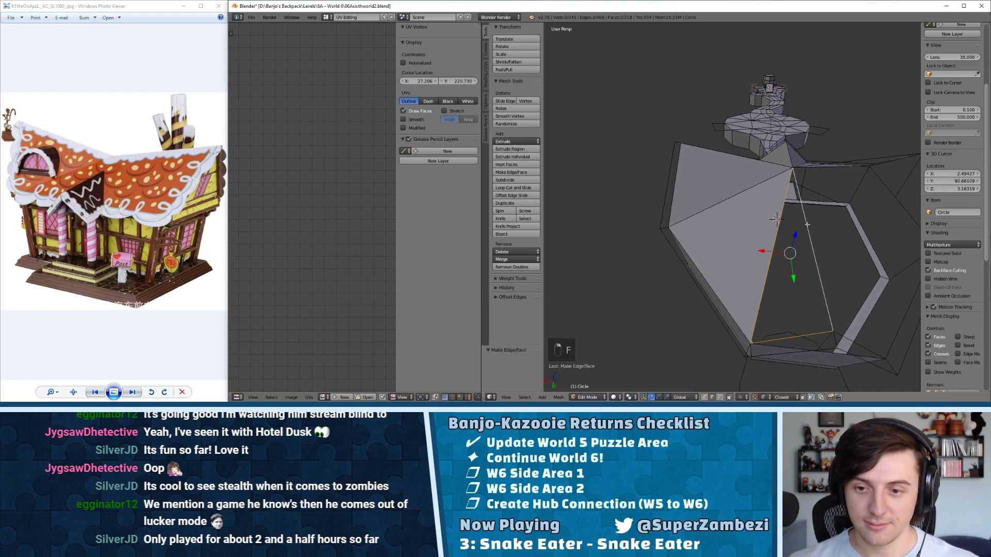
pyautogui.press('w')
pyautogui.click(808, 228)
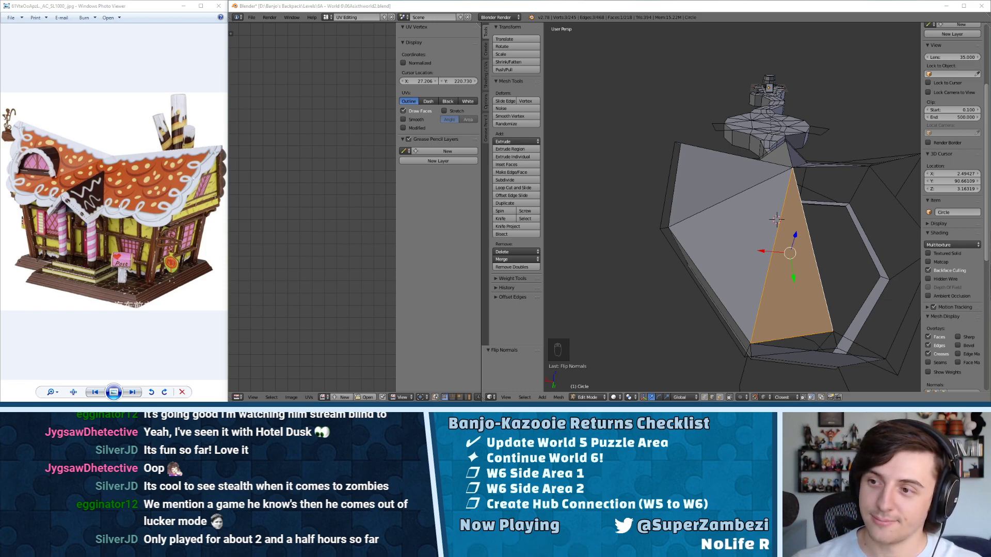
pyautogui.moveTo(817, 182); pyautogui.dragTo(684, 156, button='middle')
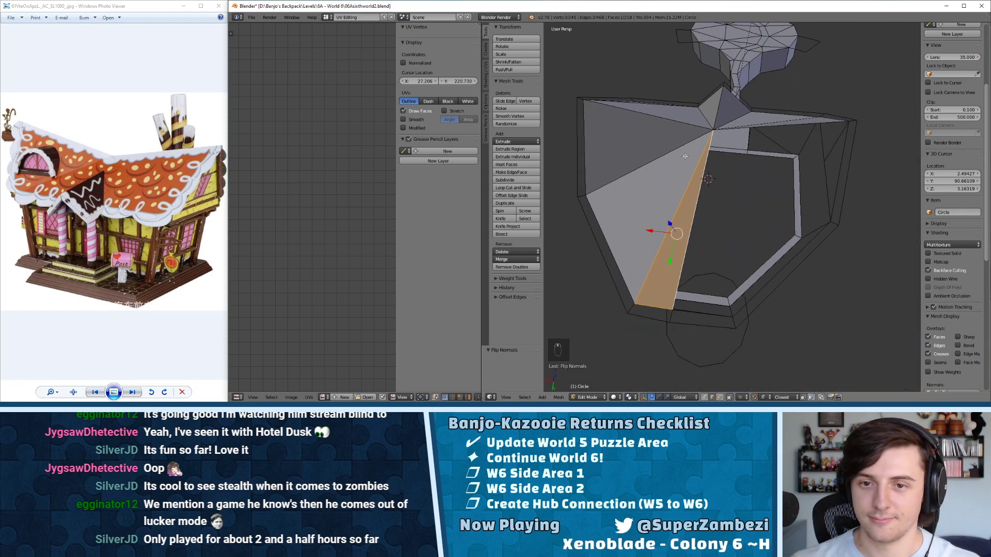
# - Fill the roof face between the narrow triangle and the following trim edge, and flip its normal
pyautogui.rightClick(676, 276)
pyautogui.moveTo(676, 276); pyautogui.dragTo(688, 290, button='middle')
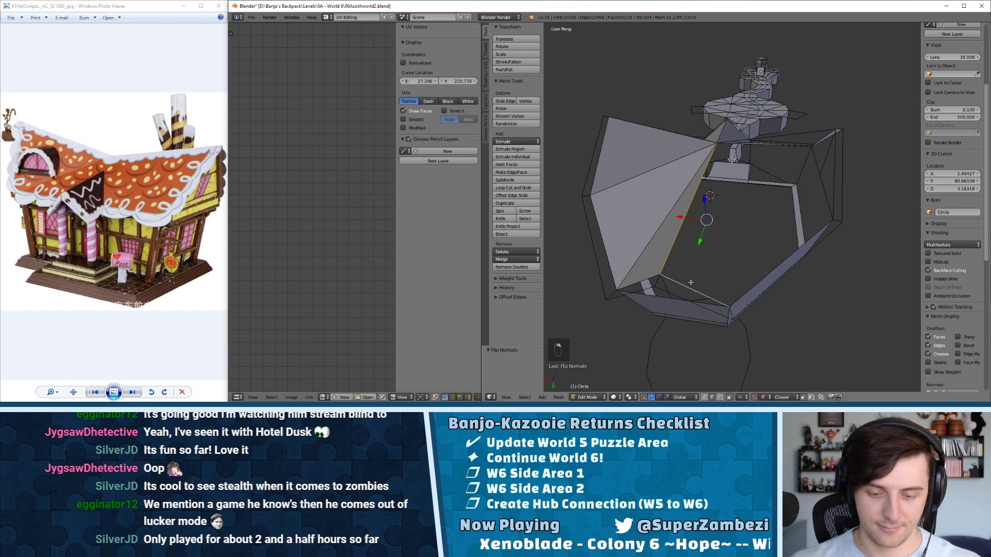
pyautogui.moveTo(751, 194); pyautogui.dragTo(774, 213, button='middle')
pyautogui.press('w')
pyautogui.click(721, 193)
# - Close the roof by filling the last two triangular gaps around the central vertex and flip the final face's normal
pyautogui.rightClick(723, 263)
pyautogui.press('f')
pyautogui.rightClick(778, 212)
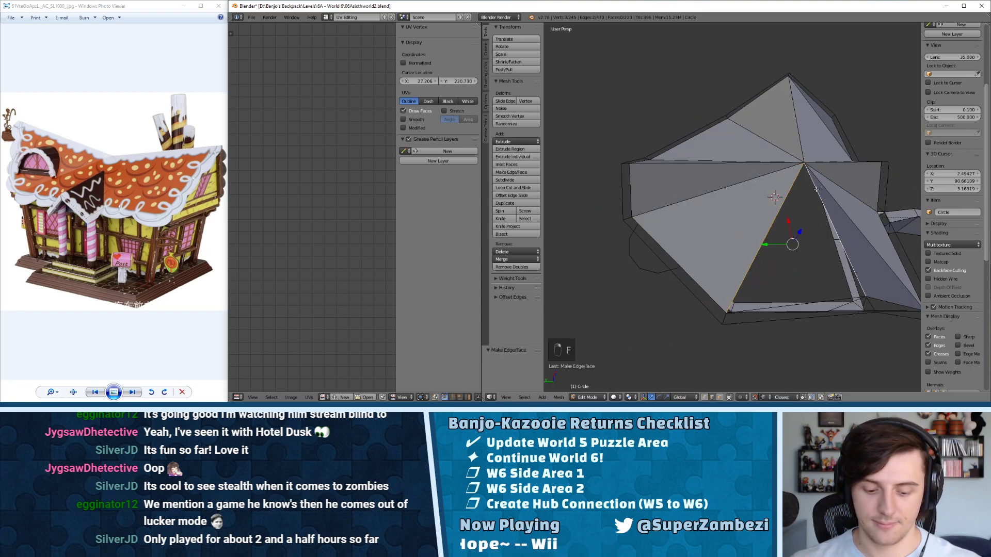
pyautogui.press('w')
pyautogui.click(825, 202)
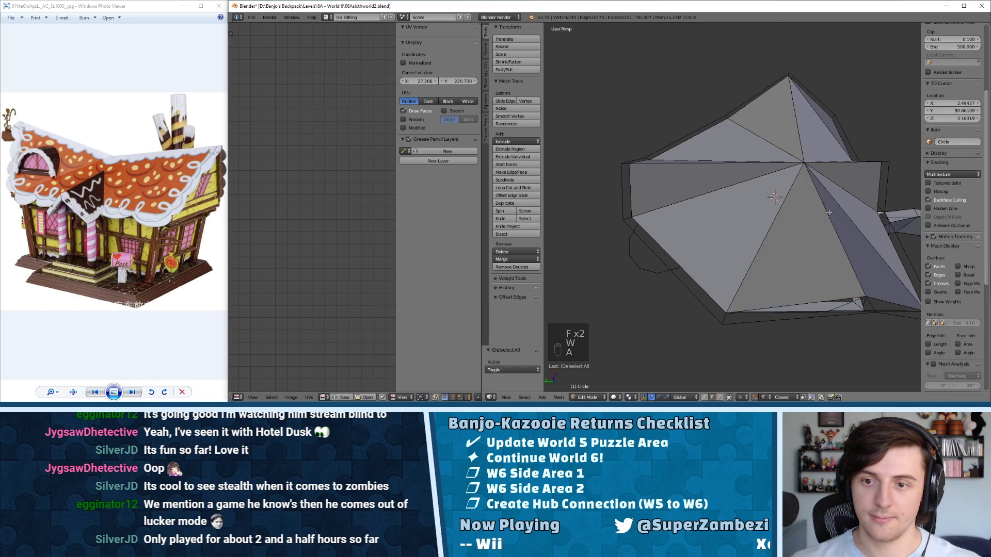
# - Try moving the ridge edge at one end of the roof upward, and undo the move
pyautogui.moveTo(824, 203); pyautogui.dragTo(781, 164, button='middle')
pyautogui.press('a')
pyautogui.hotkey('ctrl', 'Tab')
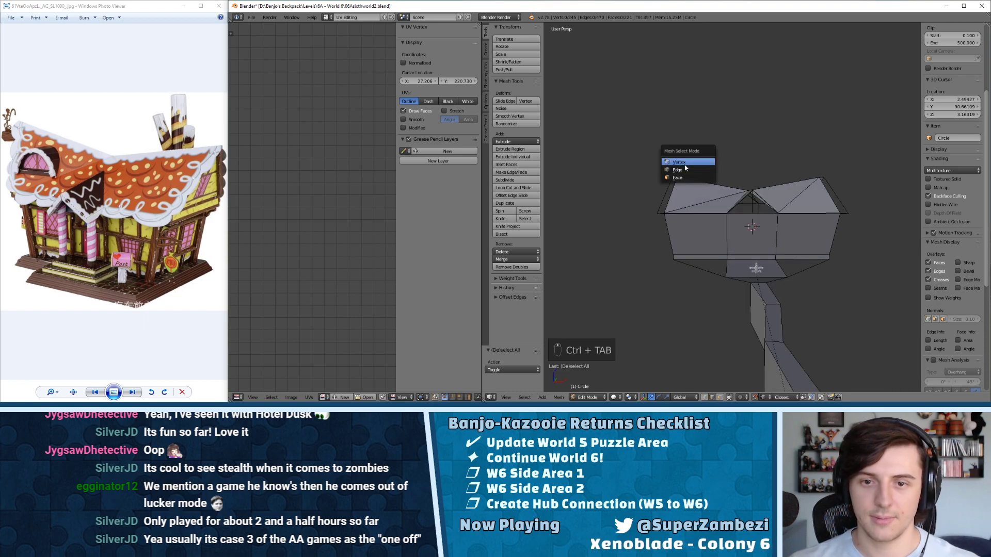
pyautogui.click(684, 170)
pyautogui.rightClick(675, 178)
pyautogui.moveTo(674, 149); pyautogui.dragTo(676, 128)
pyautogui.scroll(-3, 756, 165)
pyautogui.hotkey('ctrl', 'z')
# - Inspect the finished roof from several angles and compare its shape with the sweet-shop reference images
pyautogui.moveTo(737, 166); pyautogui.dragTo(825, 210, button='middle')
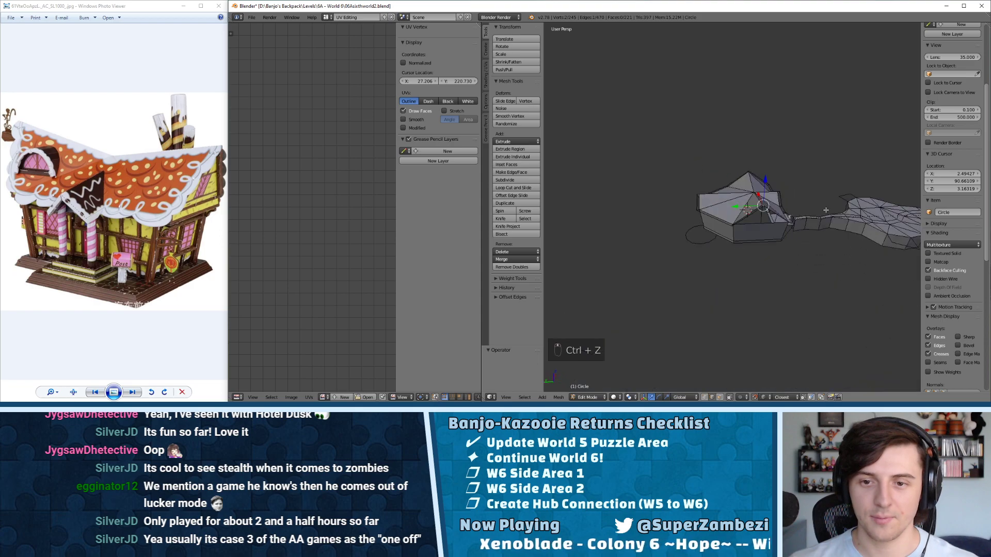
pyautogui.scroll(8, 826, 210)
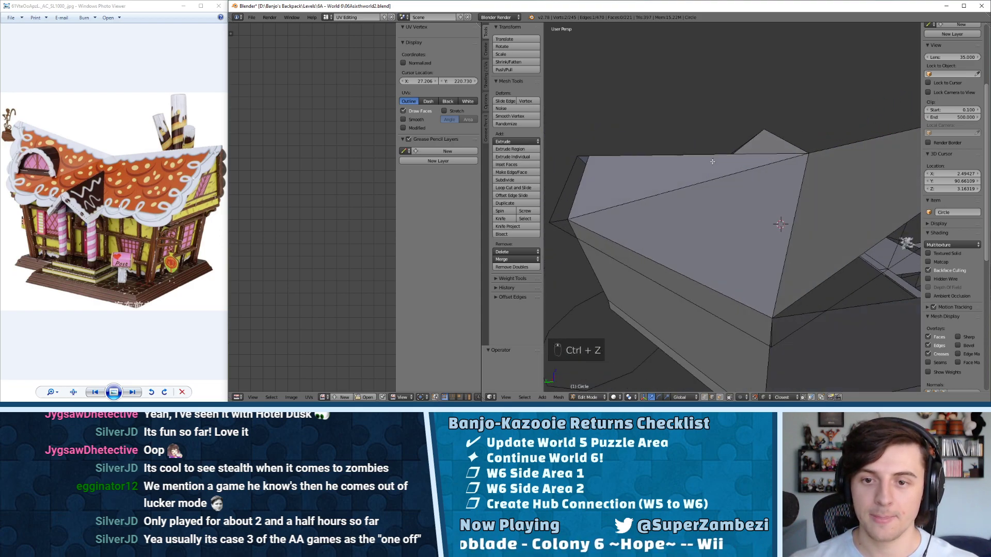
pyautogui.scroll(-8, 712, 161)
pyautogui.moveTo(712, 162); pyautogui.dragTo(603, 175, button='middle')
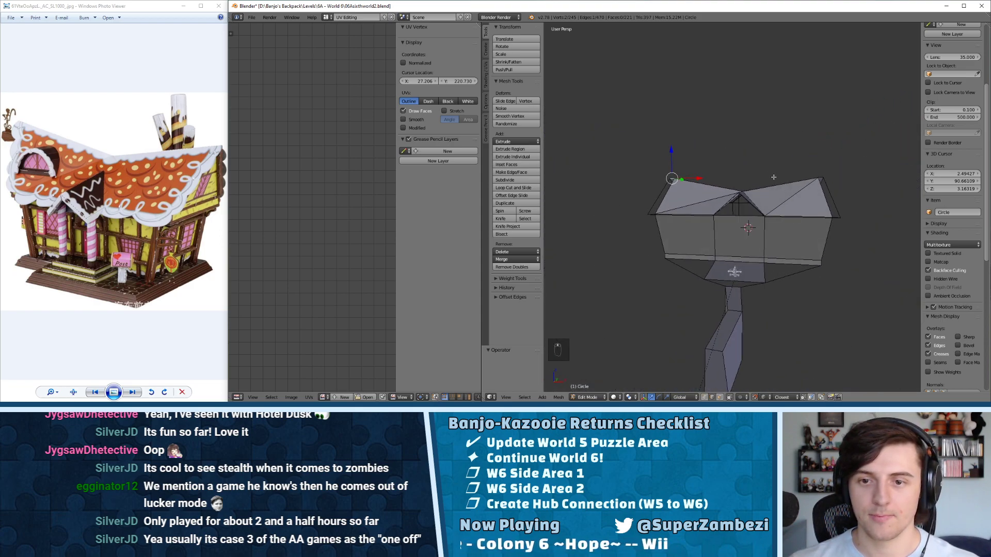
pyautogui.moveTo(774, 177); pyautogui.dragTo(747, 199, button='middle')
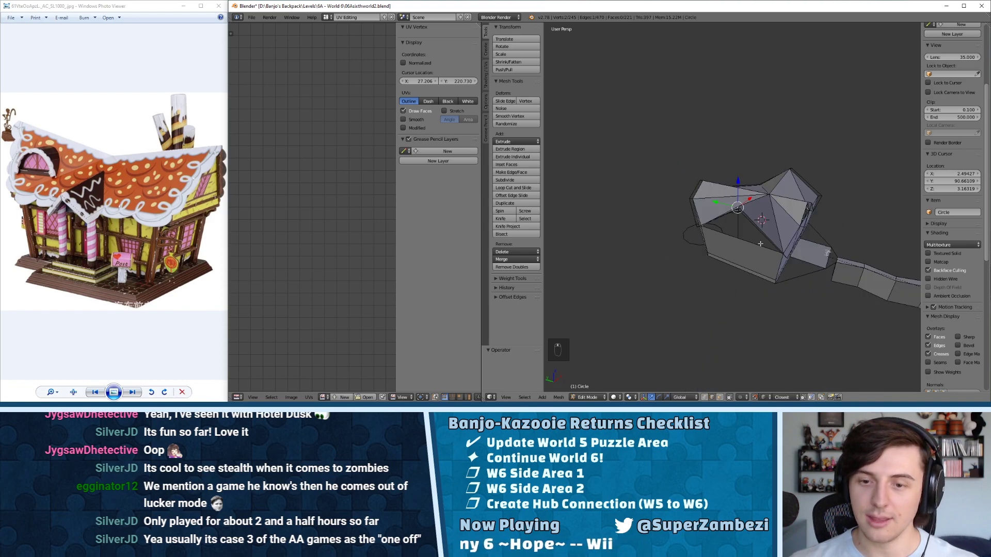
pyautogui.hotkey('alt', 'Tab')
pyautogui.press('Right')
pyautogui.press('Right')
pyautogui.press('Right')
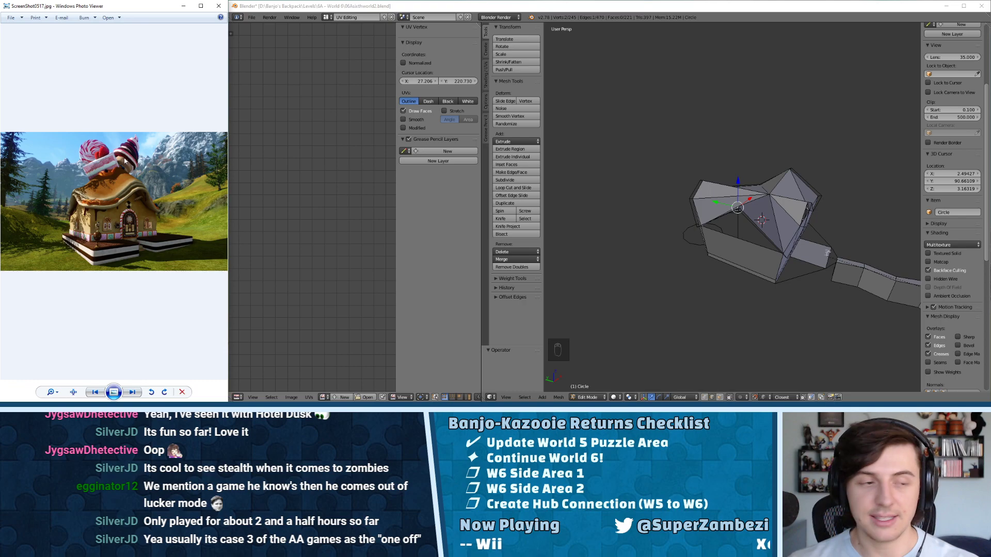
pyautogui.press('Right')
pyautogui.scroll(4, 655, 178)
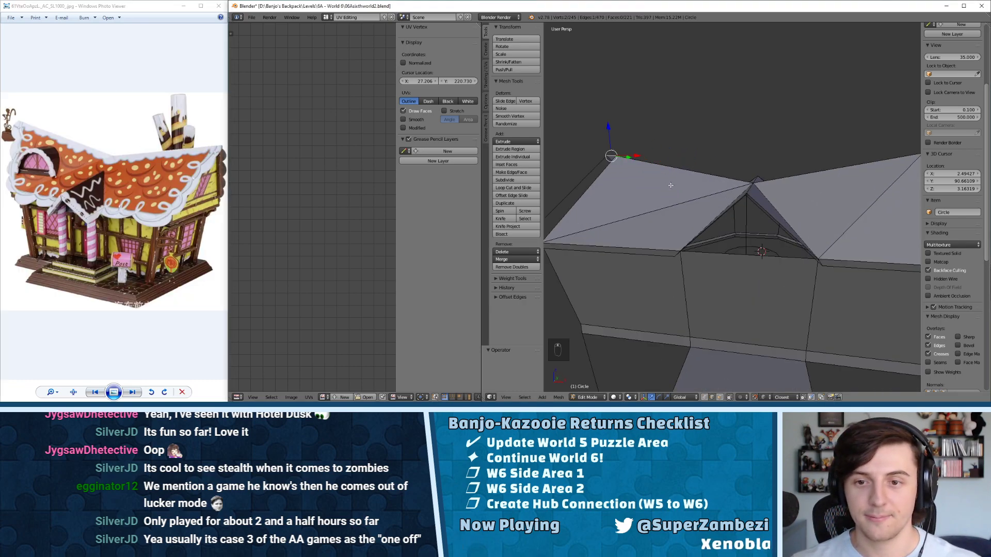
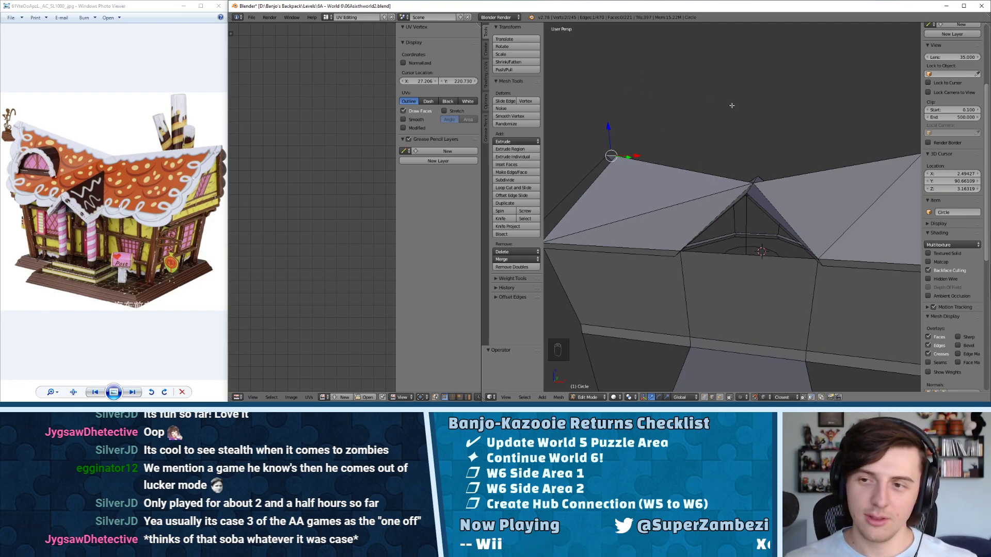
pyautogui.moveTo(731, 105); pyautogui.dragTo(749, 220, button='middle')
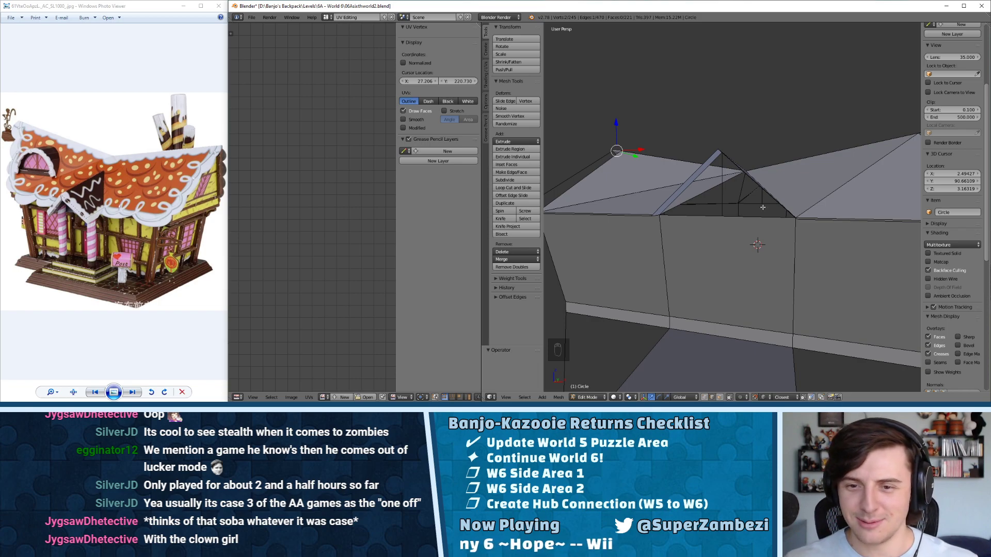
pyautogui.moveTo(732, 189); pyautogui.dragTo(736, 210, button='middle')
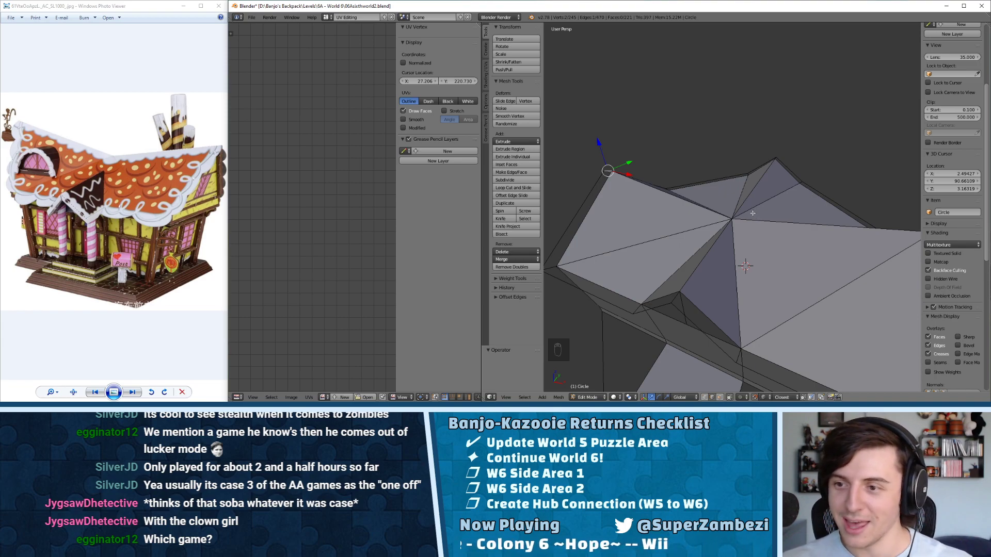
# - Delete the diagonal edge crossing the roof slope beside the small gable
pyautogui.moveTo(763, 214); pyautogui.dragTo(725, 238, button='middle')
pyautogui.hotkey('ctrl', 'Tab')
pyautogui.click(723, 240)
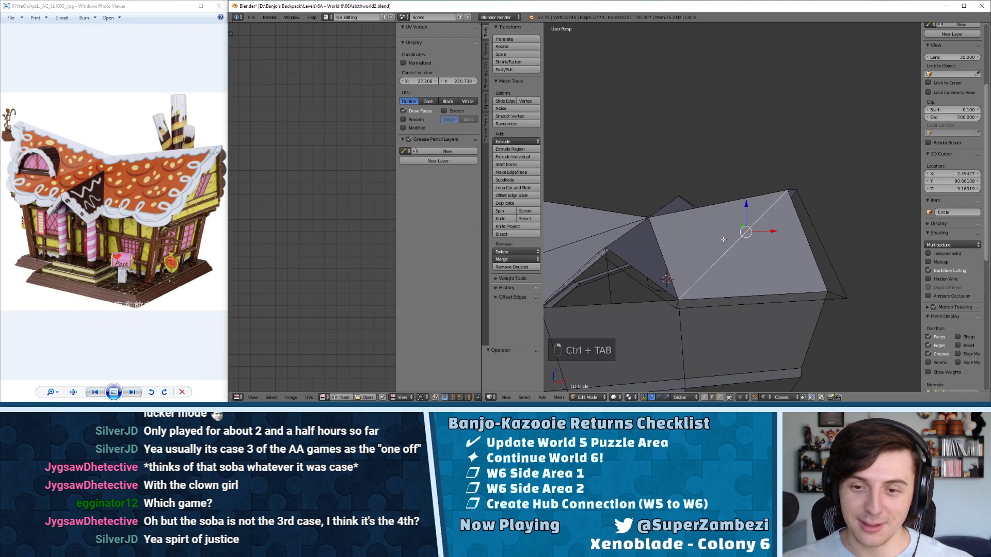
pyautogui.press('x')
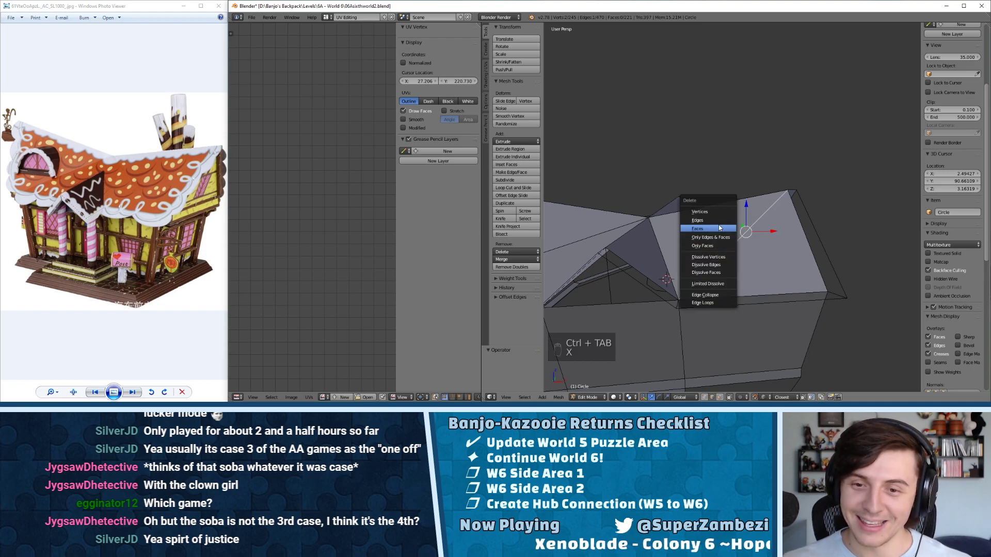
pyautogui.click(697, 220)
# - Connect the roof's central vertex to the opposite eave corner of the open slope with a new edge
pyautogui.hotkey('ctrl', 'Tab')
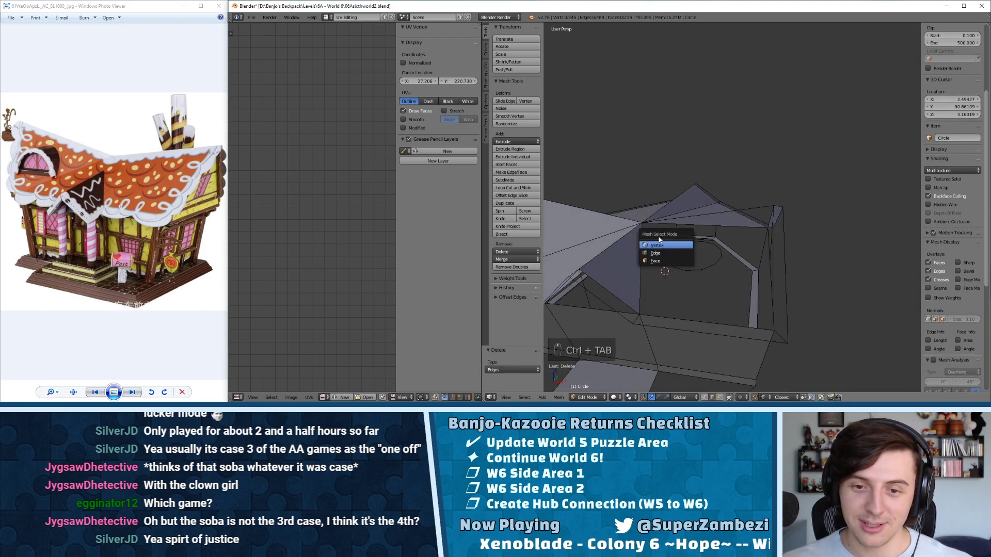
pyautogui.click(658, 242)
pyautogui.rightClick(644, 224)
pyautogui.keyDown('shift'); pyautogui.rightClick(775, 329); pyautogui.keyUp('shift')
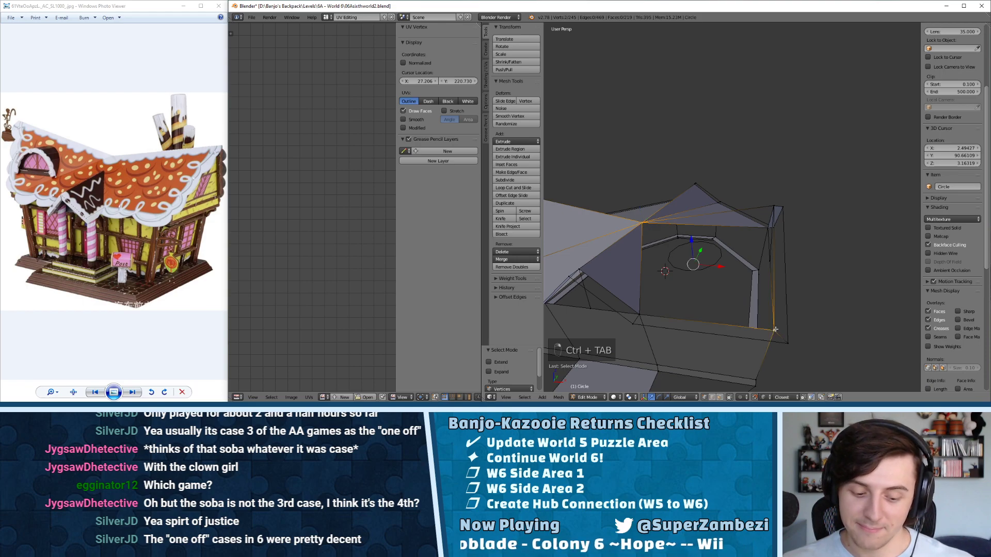
pyautogui.press('f')
# - Fill the lower triangle of the roof slope between the gable valley edge and the new diagonal
pyautogui.hotkey('ctrl', 'Tab')
pyautogui.click(634, 272)
pyautogui.rightClick(638, 276)
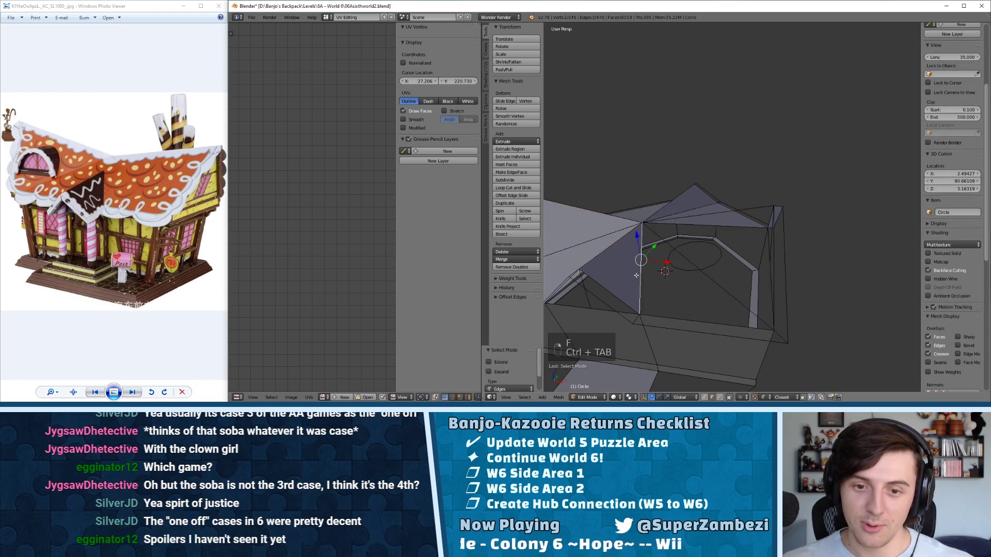
pyautogui.keyDown('shift'); pyautogui.rightClick(713, 280); pyautogui.keyUp('shift')
pyautogui.press('f')
# - Fill the upper triangle of the roof slope between the ridge edge and the new diagonal, and flip its normal
pyautogui.rightClick(700, 225)
pyautogui.moveTo(700, 225); pyautogui.dragTo(742, 247, button='middle')
pyautogui.keyDown('shift'); pyautogui.rightClick(749, 197); pyautogui.keyUp('shift')
pyautogui.press('f')
pyautogui.press('a')
pyautogui.hotkey('ctrl', 'Tab')
pyautogui.click(743, 247)
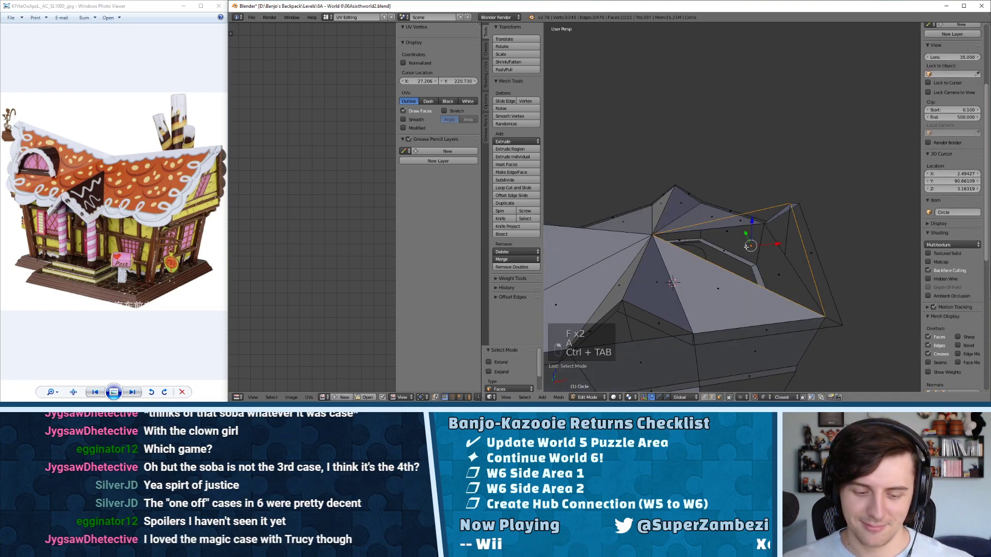
pyautogui.press('w')
pyautogui.click(746, 249)
pyautogui.press('a')
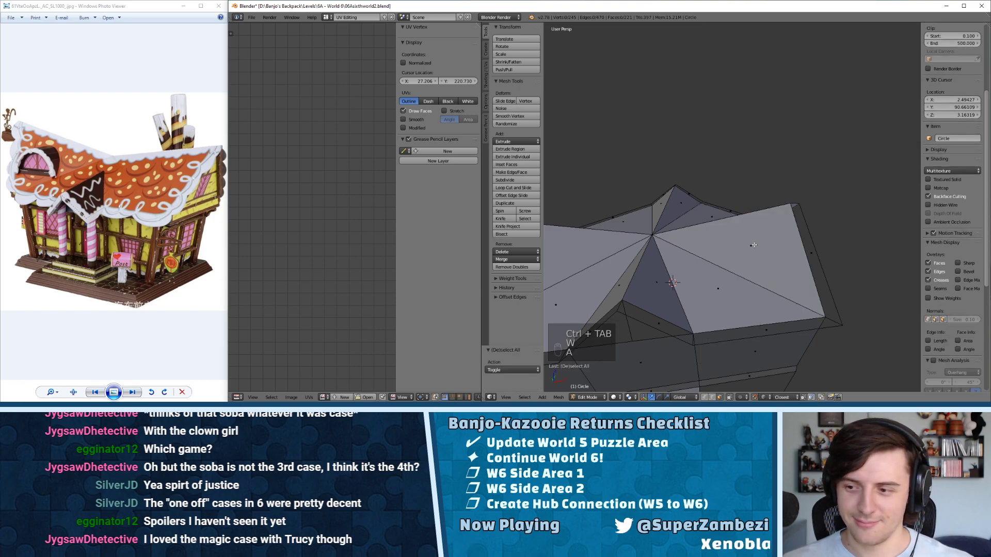
# - Fill both triangular halves of the small gable above the wall facing the walkway
pyautogui.moveTo(746, 249); pyautogui.dragTo(728, 211, button='middle')
pyautogui.rightClick(716, 228)
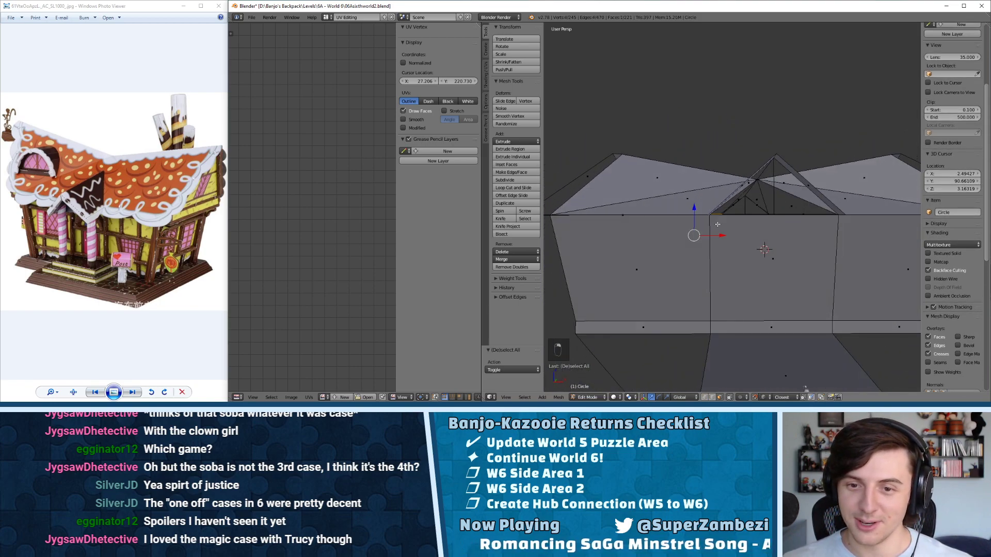
pyautogui.hotkey('ctrl', 'Tab')
pyautogui.moveTo(805, 389); pyautogui.dragTo(630, 228, button='middle')
pyautogui.hotkey('ctrl', 'Tab')
pyautogui.click(689, 240)
pyautogui.scroll(2, 714, 217)
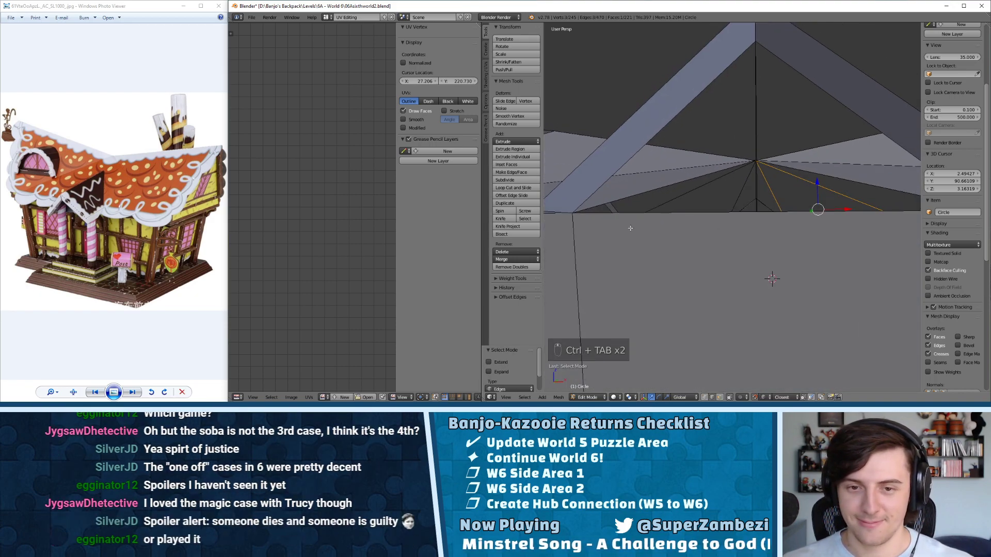
pyautogui.keyDown('shift'); pyautogui.rightClick(590, 195); pyautogui.keyUp('shift')
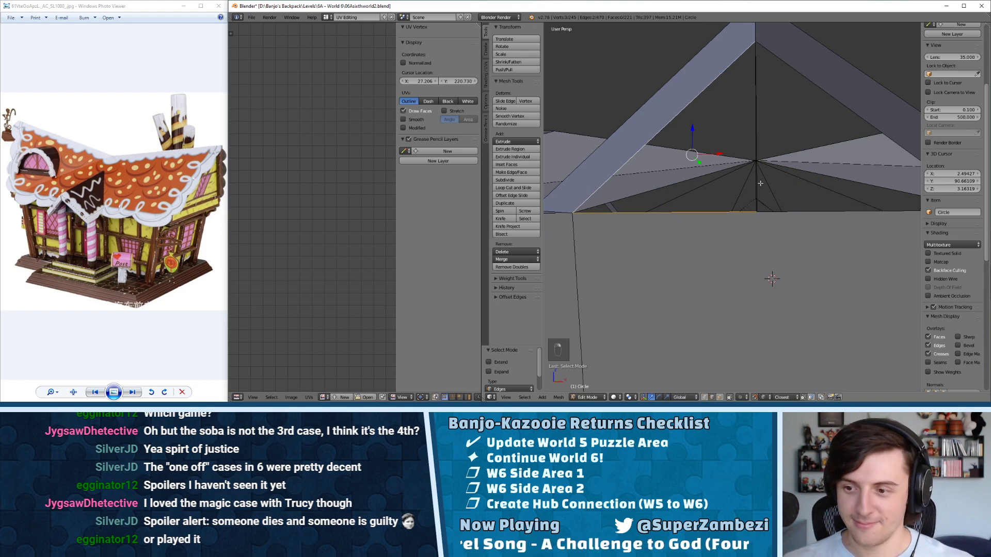
pyautogui.press('f')
pyautogui.press('f')
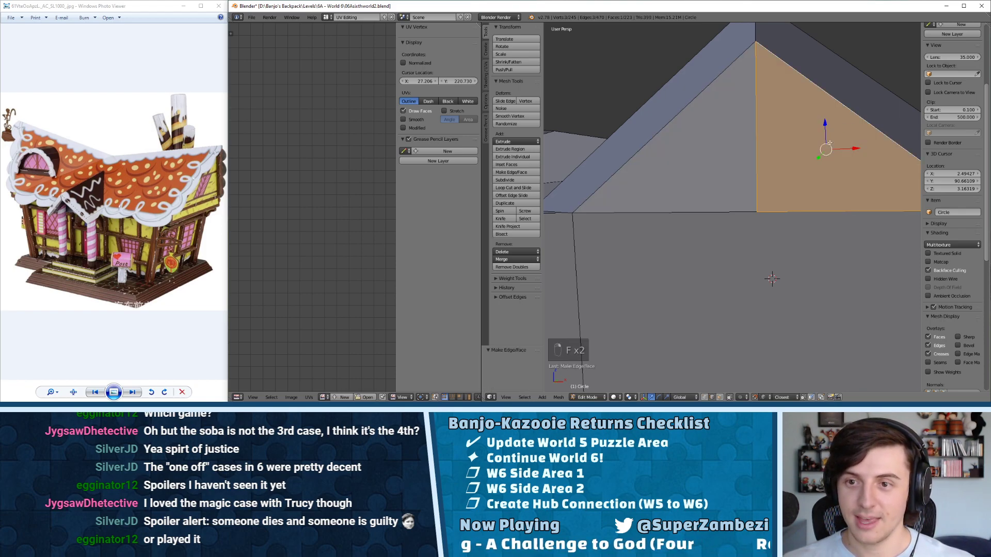
pyautogui.press('a')
# - Fill both triangular halves of the next gable on the house's side wall
pyautogui.moveTo(703, 192); pyautogui.dragTo(838, 168, button='middle')
pyautogui.scroll(-3, 726, 190)
pyautogui.rightClick(837, 168)
pyautogui.press('f')
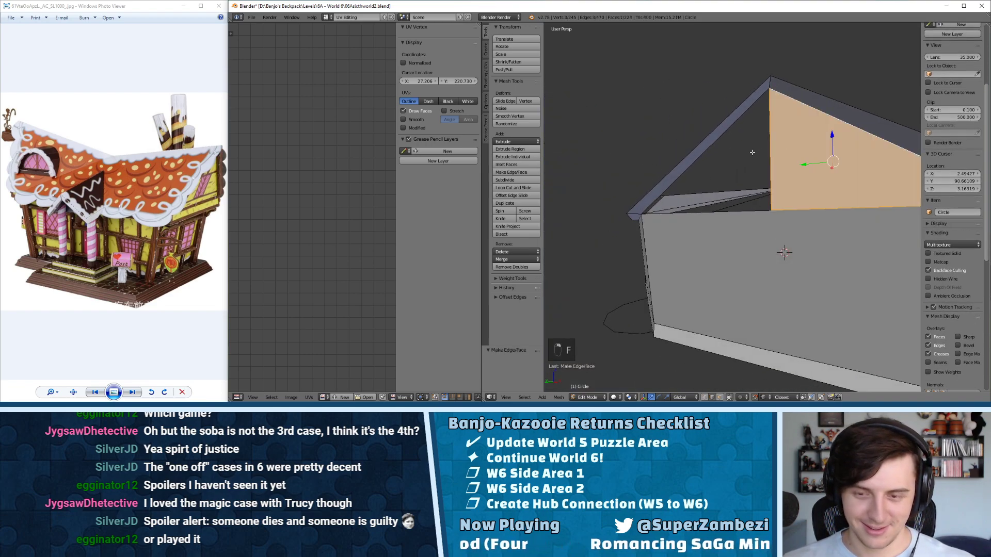
pyautogui.rightClick(706, 157)
pyautogui.press('f')
# - Continue around the house by filling both triangular halves of the third gable
pyautogui.moveTo(689, 217); pyautogui.dragTo(733, 184, button='middle')
pyautogui.keyDown('shift'); pyautogui.rightClick(655, 204); pyautogui.keyUp('shift')
pyautogui.press('f')
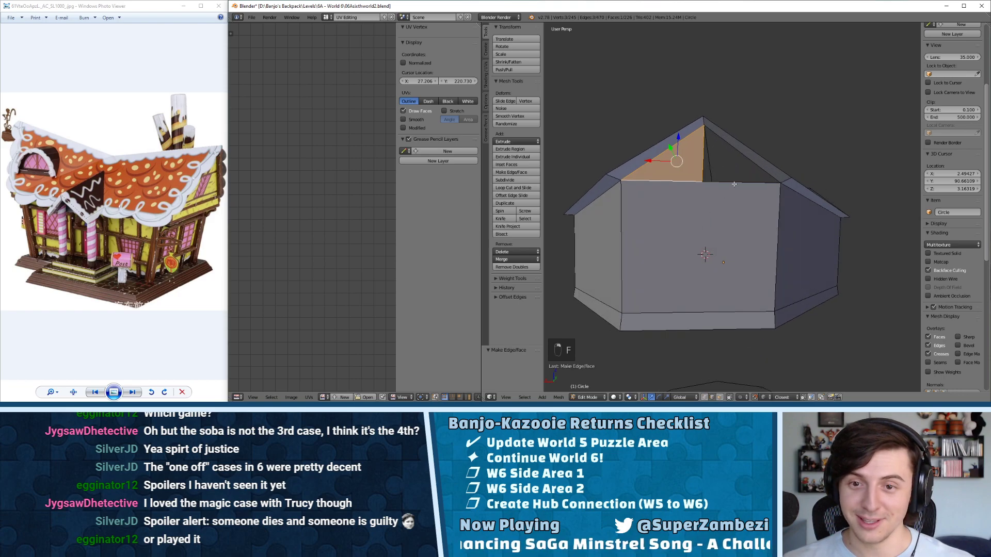
pyautogui.rightClick(734, 184)
pyautogui.press('f')
# - Close the last open gable by filling both of its triangular halves under the roof trim
pyautogui.moveTo(665, 195); pyautogui.dragTo(721, 139, button='middle')
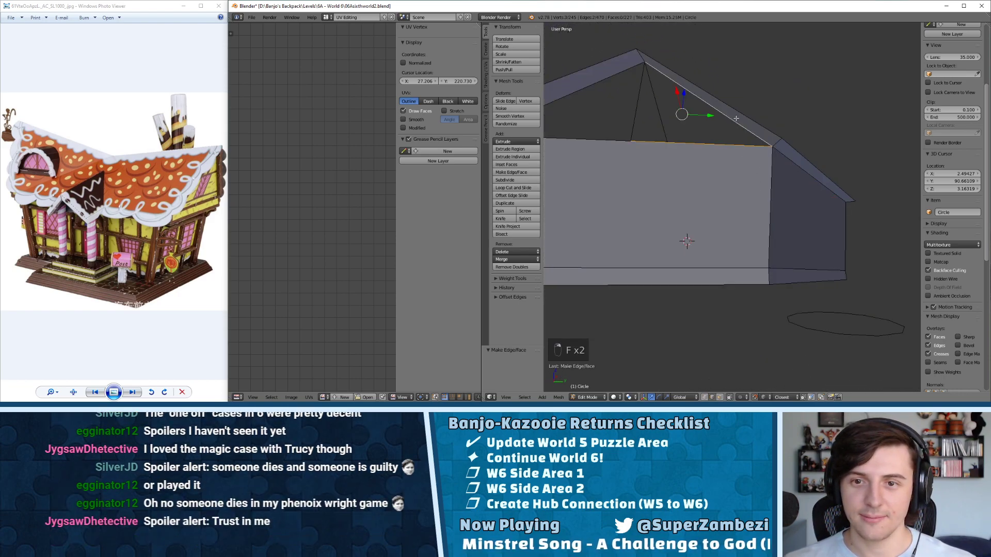
pyautogui.keyDown('shift'); pyautogui.rightClick(644, 63); pyautogui.keyUp('shift')
pyautogui.press('f')
pyautogui.moveTo(644, 63); pyautogui.dragTo(683, 119, button='middle')
pyautogui.rightClick(672, 125)
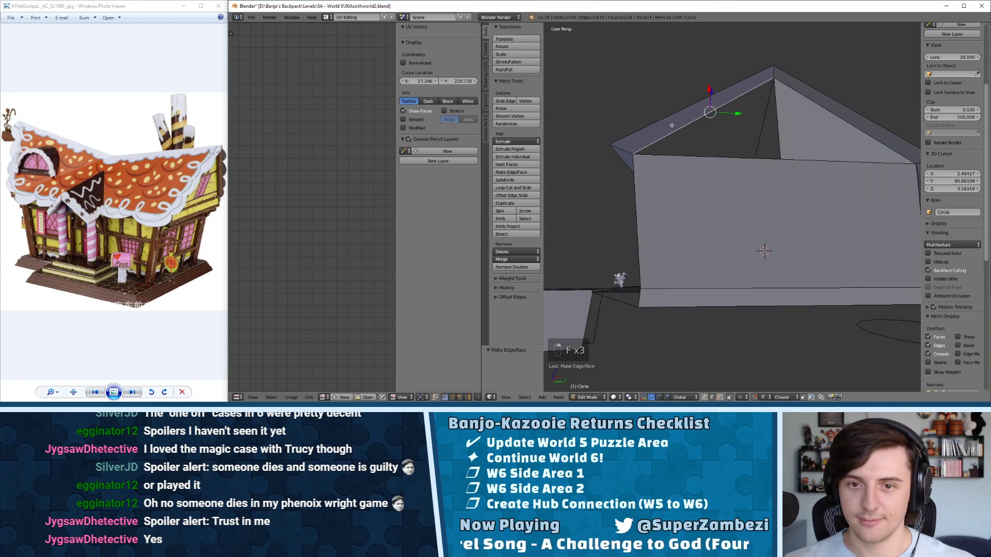
pyautogui.press('f')
pyautogui.press('a')
# - Extrude the inner edge loop at the base of the house about 5.5 units up along Z, and cap it with a face
pyautogui.moveTo(693, 160); pyautogui.dragTo(768, 203, button='middle')
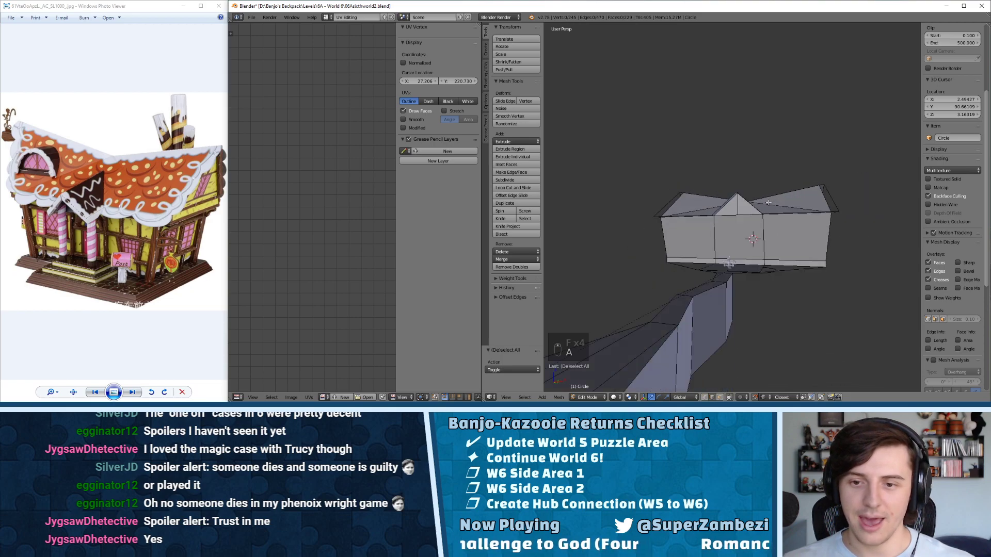
pyautogui.moveTo(745, 263); pyautogui.dragTo(697, 215, button='middle')
pyautogui.scroll(6, 805, 283)
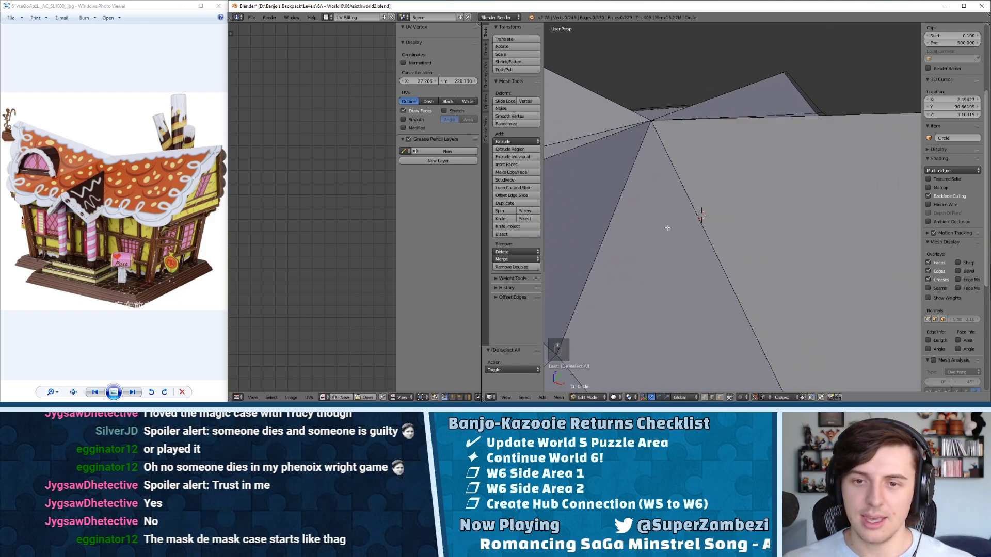
pyautogui.scroll(-3, 729, 254)
pyautogui.moveTo(730, 255); pyautogui.dragTo(689, 207, button='middle')
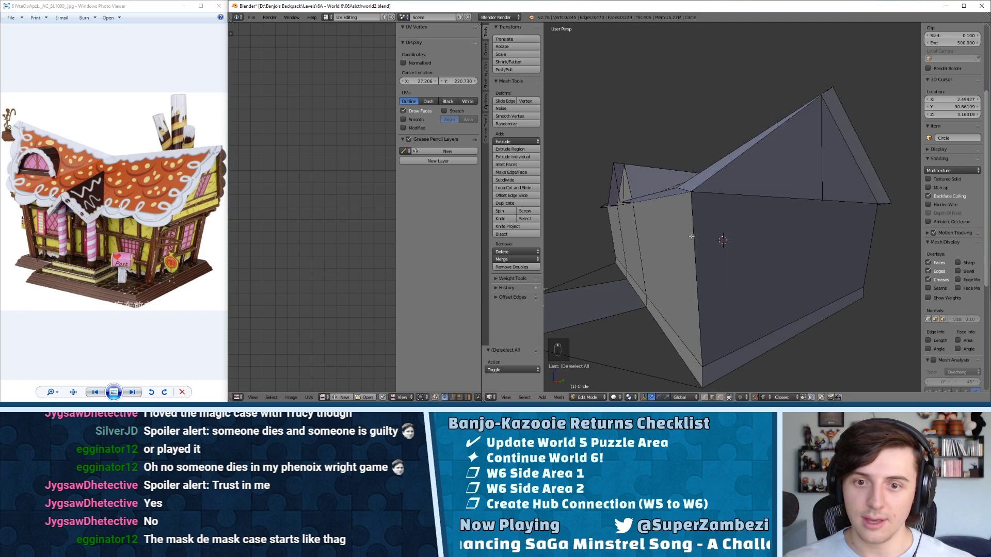
pyautogui.scroll(6, 679, 281)
pyautogui.moveTo(679, 288); pyautogui.dragTo(650, 242, button='middle')
pyautogui.hotkey('ctrl', 'Tab')
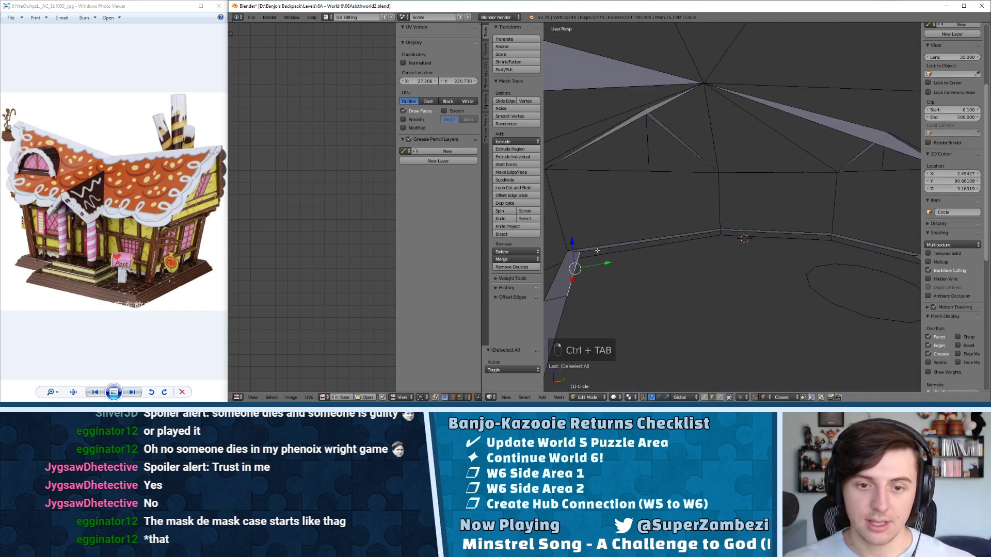
pyautogui.keyDown('alt'); pyautogui.rightClick(597, 251); pyautogui.keyUp('alt')
pyautogui.press('e')
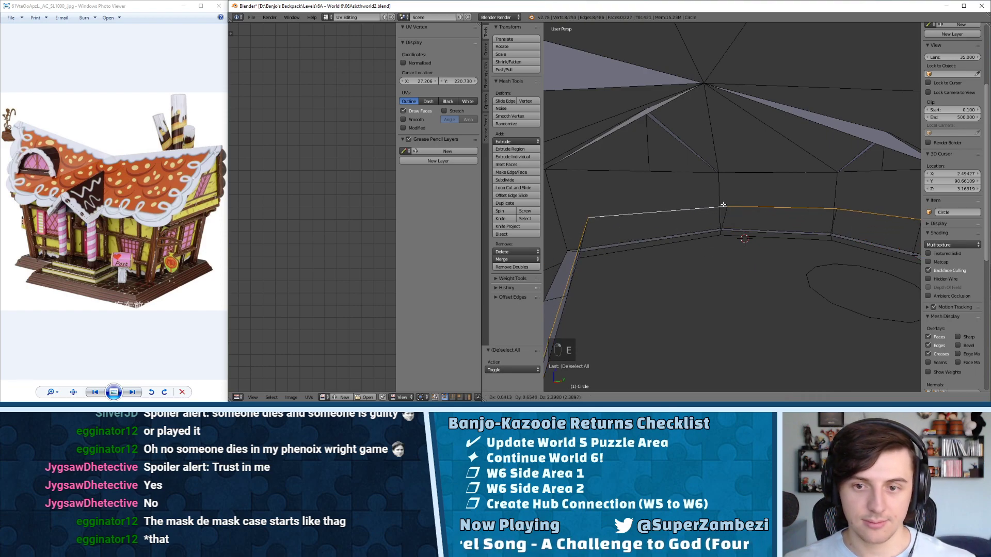
pyautogui.press('z')
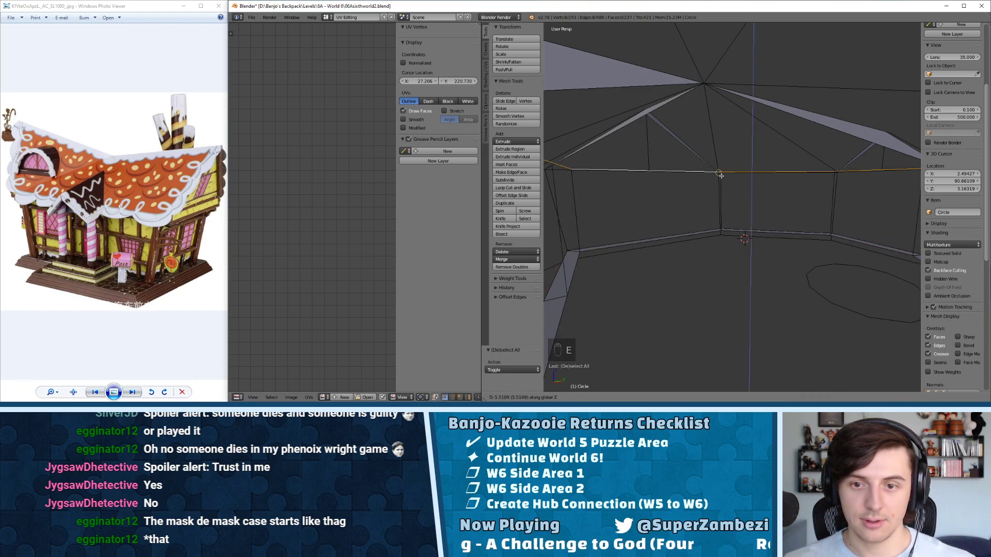
pyautogui.click(716, 176)
pyautogui.press('f')
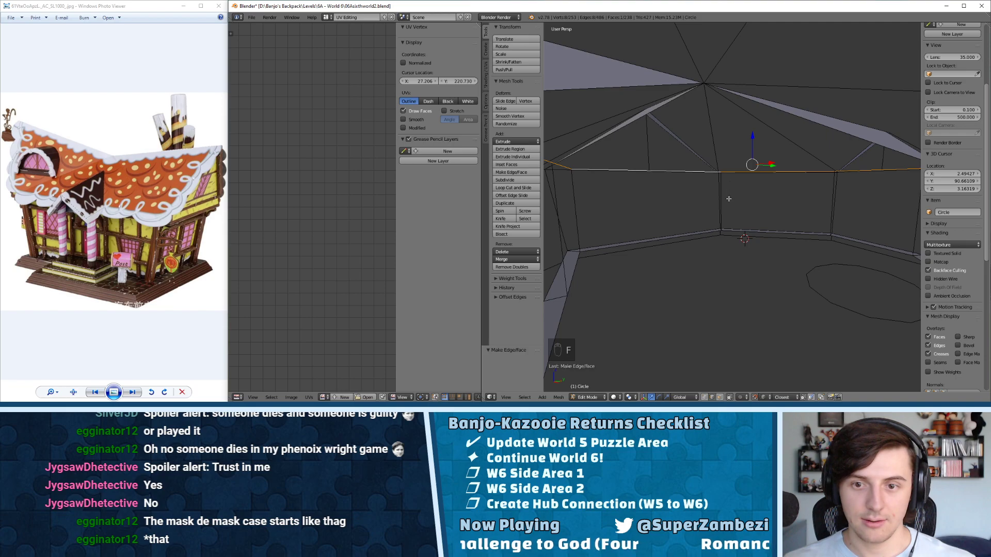
# - Select the inner wall faces all around the room and flip their normals
pyautogui.moveTo(729, 199); pyautogui.dragTo(664, 199, button='middle')
pyautogui.hotkey('ctrl', 'Tab')
pyautogui.click(659, 201)
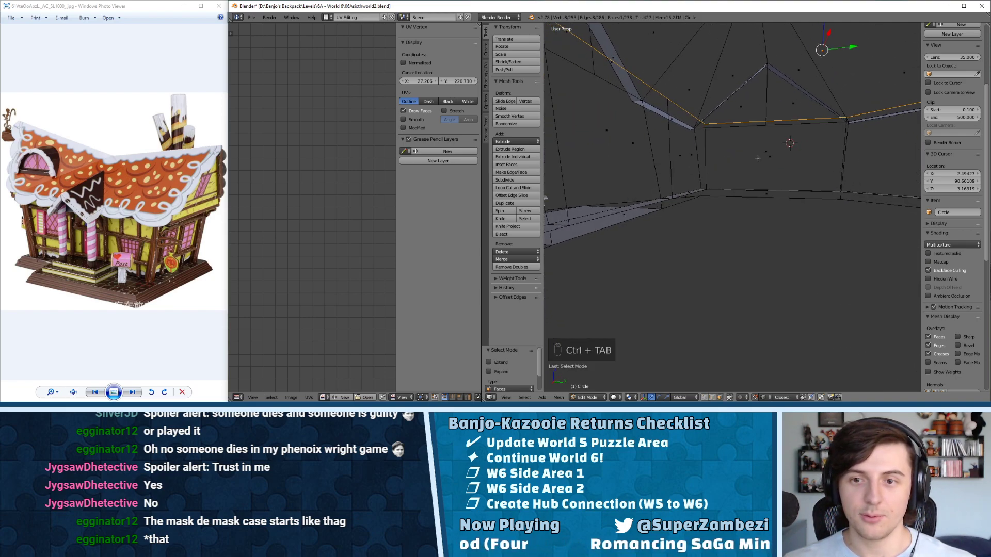
pyautogui.keyDown('shift'); pyautogui.rightClick(614, 139); pyautogui.keyUp('shift')
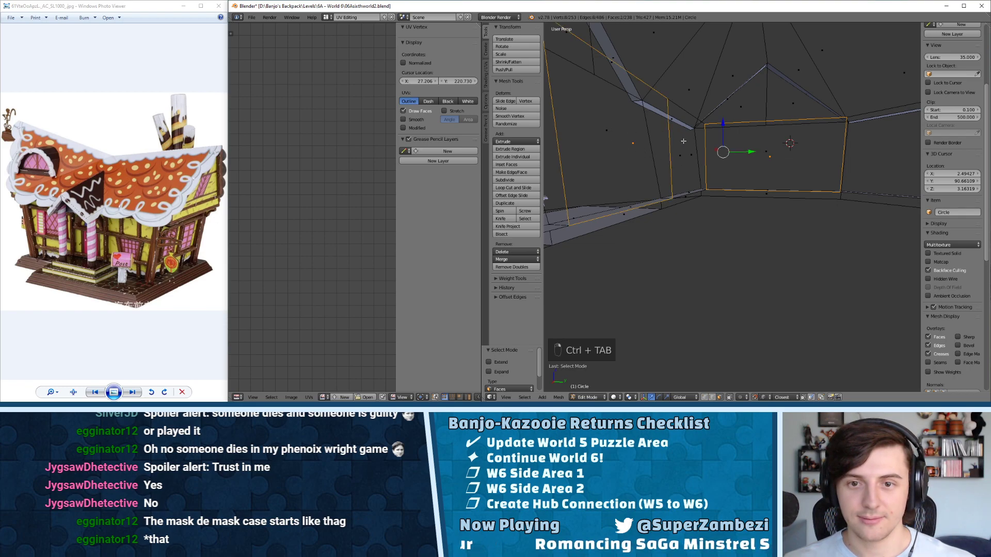
pyautogui.keyDown('shift'); pyautogui.rightClick(690, 155); pyautogui.keyUp('shift')
pyautogui.keyDown('shift'); pyautogui.moveTo(737, 172); pyautogui.dragTo(567, 174, button='middle'); pyautogui.keyUp('shift')
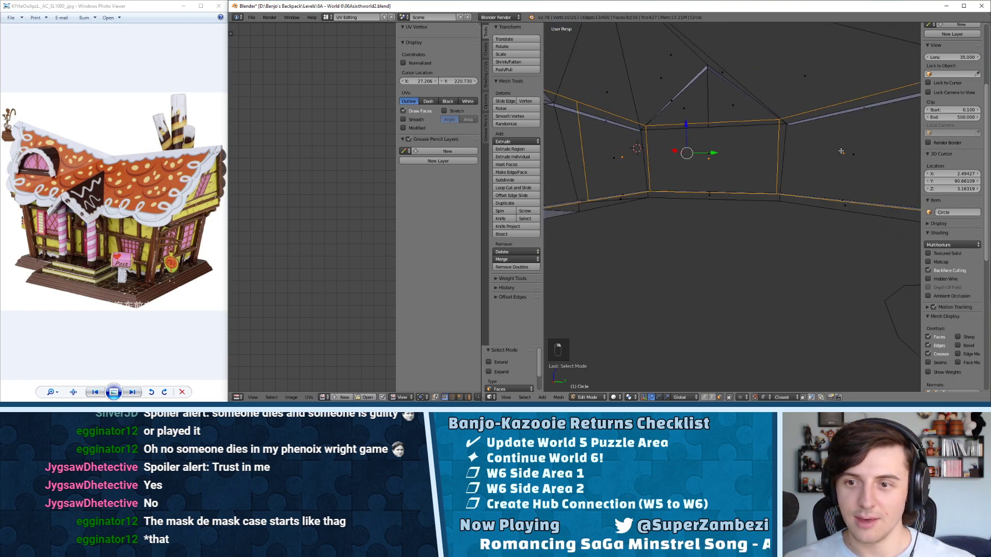
pyautogui.moveTo(841, 151); pyautogui.dragTo(640, 166, button='middle')
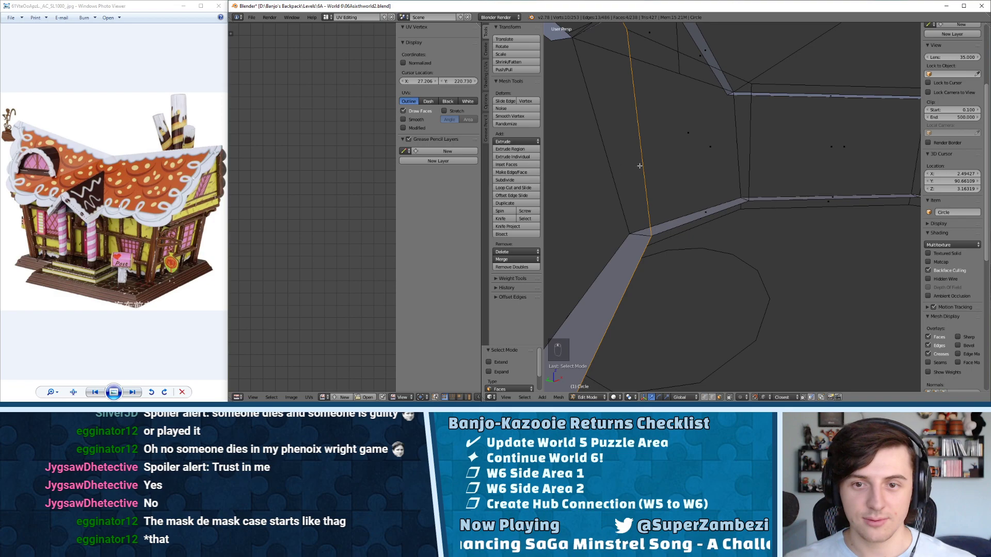
pyautogui.keyDown('shift'); pyautogui.rightClick(847, 150); pyautogui.keyUp('shift')
pyautogui.keyDown('shift'); pyautogui.moveTo(820, 166); pyautogui.dragTo(659, 170, button='middle'); pyautogui.keyUp('shift')
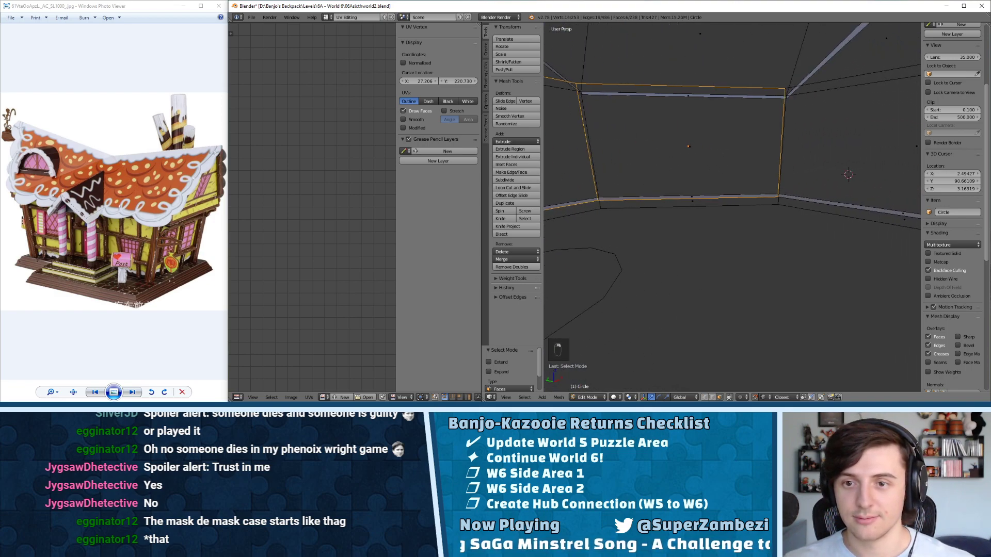
pyautogui.keyDown('shift'); pyautogui.moveTo(863, 174); pyautogui.dragTo(744, 156, button='middle'); pyautogui.keyUp('shift')
pyautogui.keyDown('shift'); pyautogui.rightClick(742, 149); pyautogui.keyUp('shift')
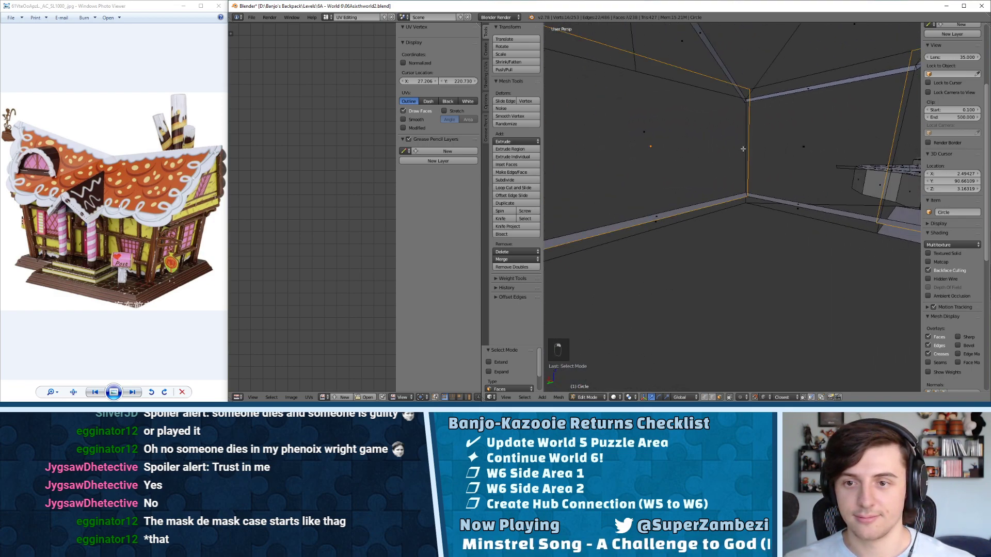
pyautogui.keyDown('shift'); pyautogui.rightClick(805, 147); pyautogui.keyUp('shift')
pyautogui.press('w')
pyautogui.click(803, 149)
# - Flip the normals of the large ceiling face that caps the inner wall shell
pyautogui.moveTo(802, 148); pyautogui.dragTo(757, 134, button='middle')
pyautogui.rightClick(757, 134)
pyautogui.scroll(1, 759, 138)
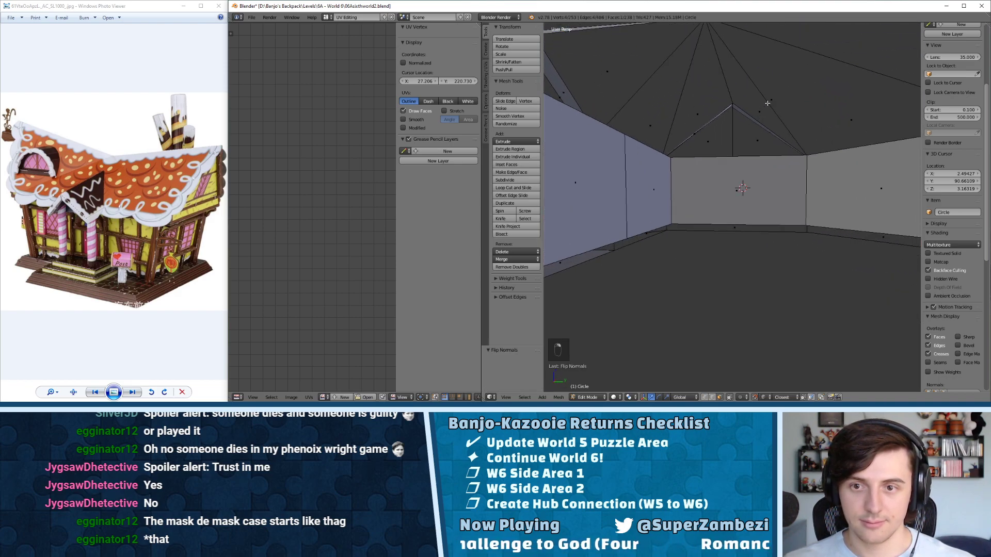
pyautogui.rightClick(769, 102)
pyautogui.press('w')
pyautogui.click(771, 101)
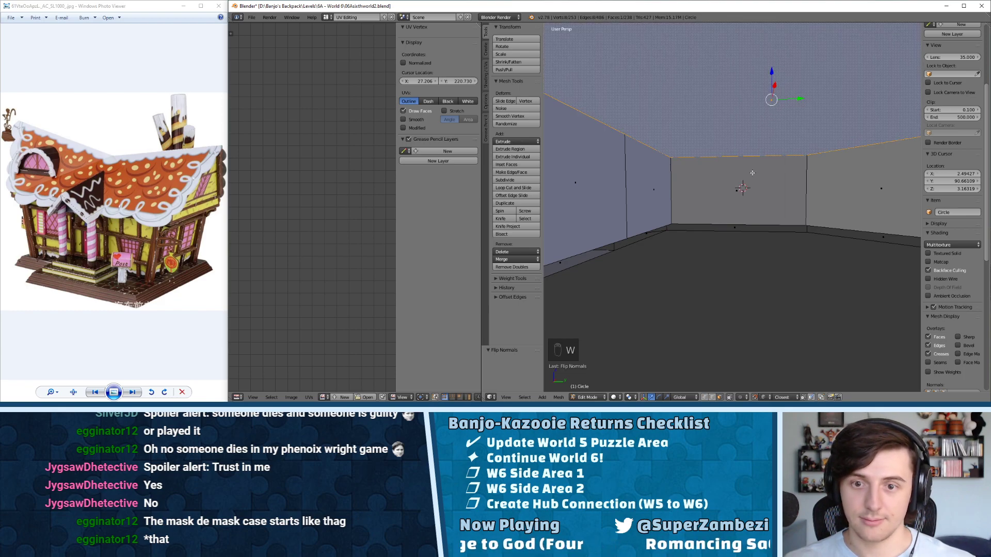
pyautogui.moveTo(771, 101)
pyautogui.mouseDown(button='middle')
pyautogui.moveTo(804, 166)
pyautogui.moveTo(769, 203)
pyautogui.mouseUp(button='middle')
# - Join two opposite corner vertices at the base of the inner walls with an edge across the open floor
pyautogui.hotkey('ctrl', 'Tab')
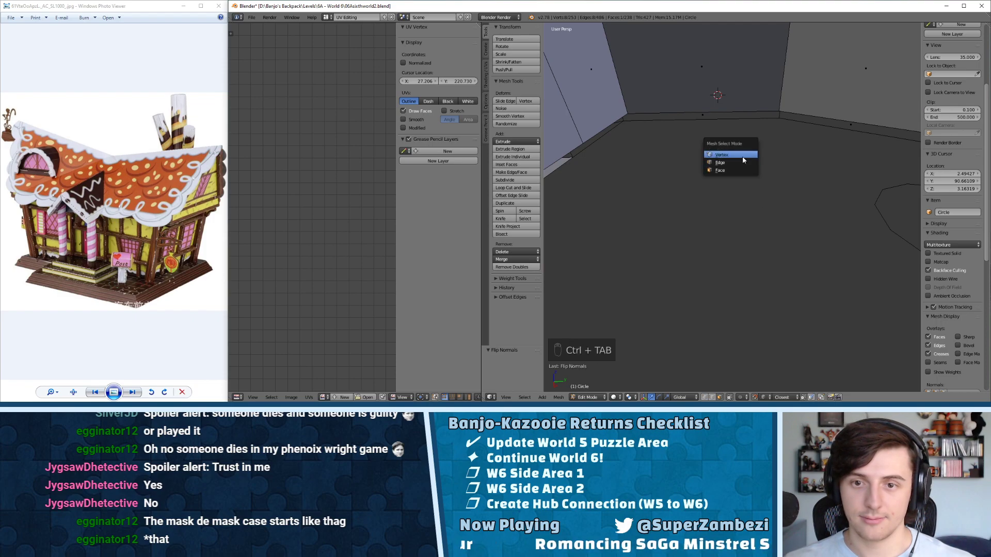
pyautogui.click(743, 156)
pyautogui.rightClick(775, 111)
pyautogui.moveTo(775, 110); pyautogui.dragTo(546, 152, button='middle')
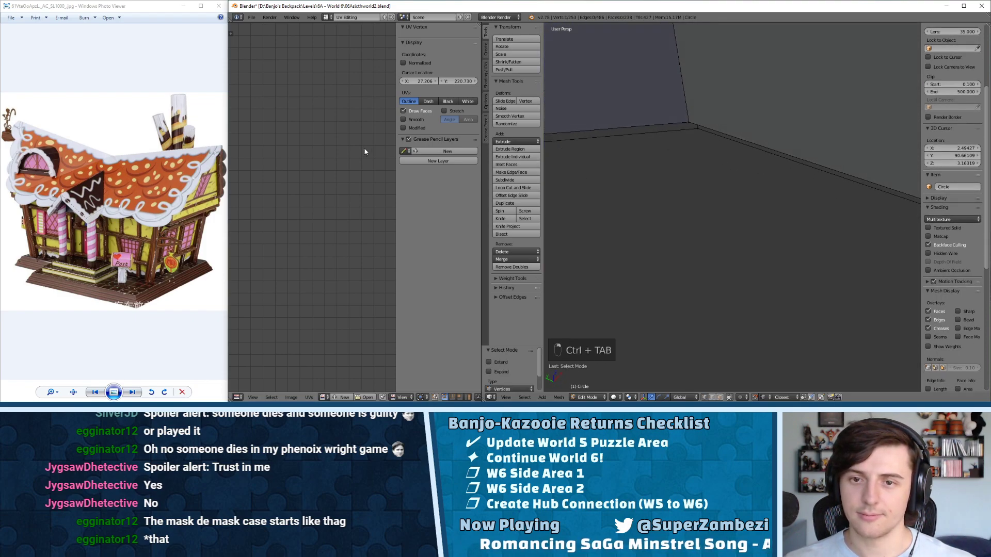
pyautogui.moveTo(657, 162); pyautogui.dragTo(760, 154, button='middle')
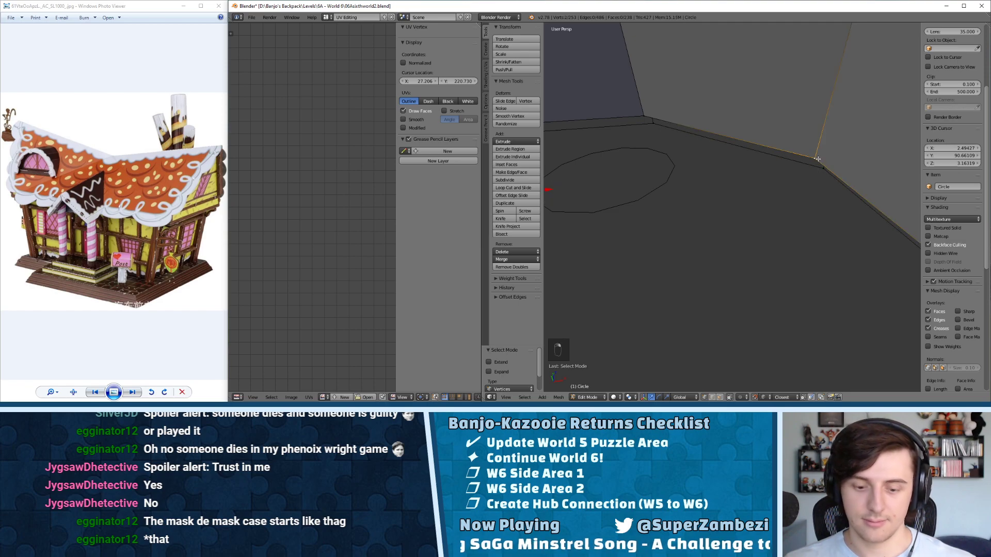
pyautogui.press('f')
# - Fill the open floor on both sides of the dividing edge with faces
pyautogui.moveTo(818, 159); pyautogui.dragTo(655, 150, button='middle')
pyautogui.hotkey('ctrl', 'Tab')
pyautogui.click(642, 157)
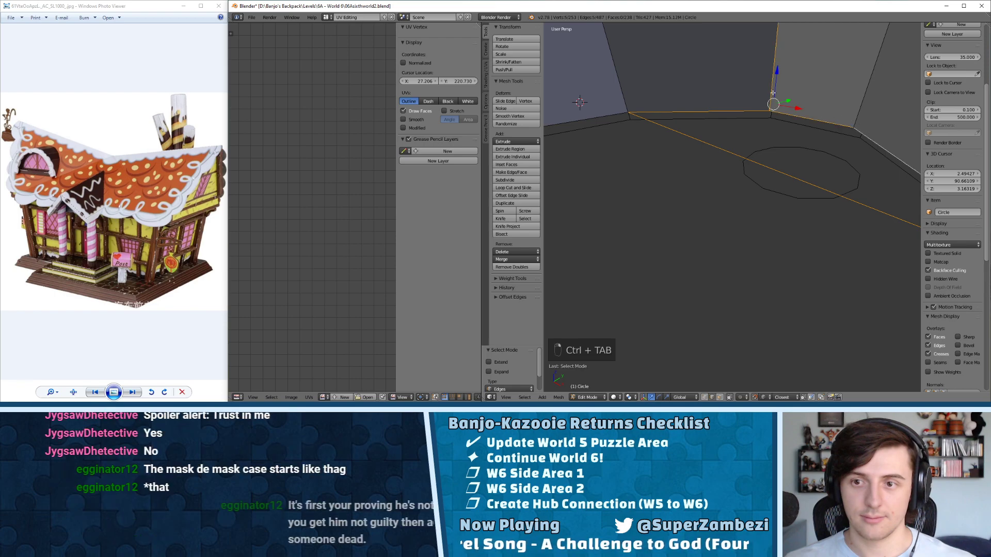
pyautogui.press('f')
pyautogui.moveTo(779, 111); pyautogui.dragTo(810, 122, button='middle')
pyautogui.hotkey('ctrl', 'Tab')
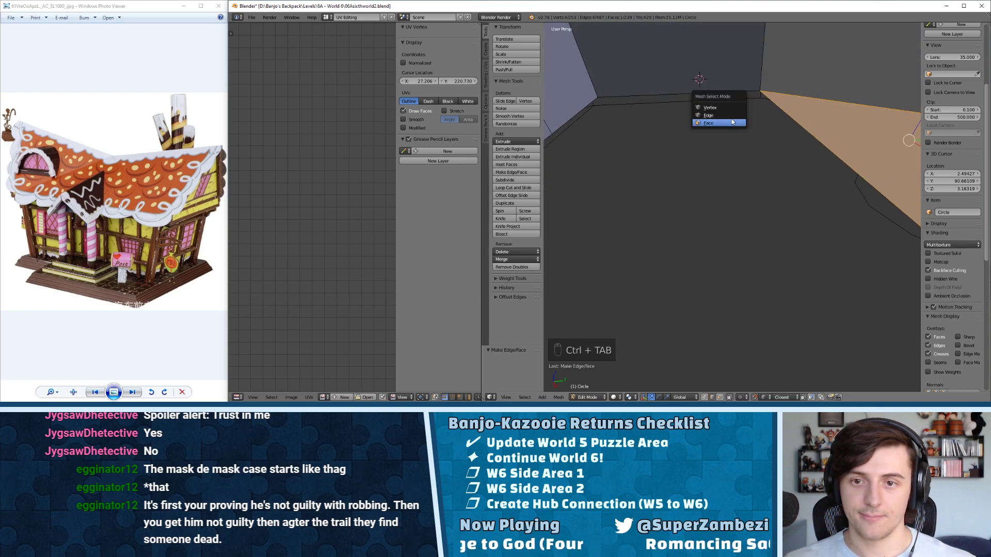
pyautogui.click(727, 115)
pyautogui.rightClick(719, 92)
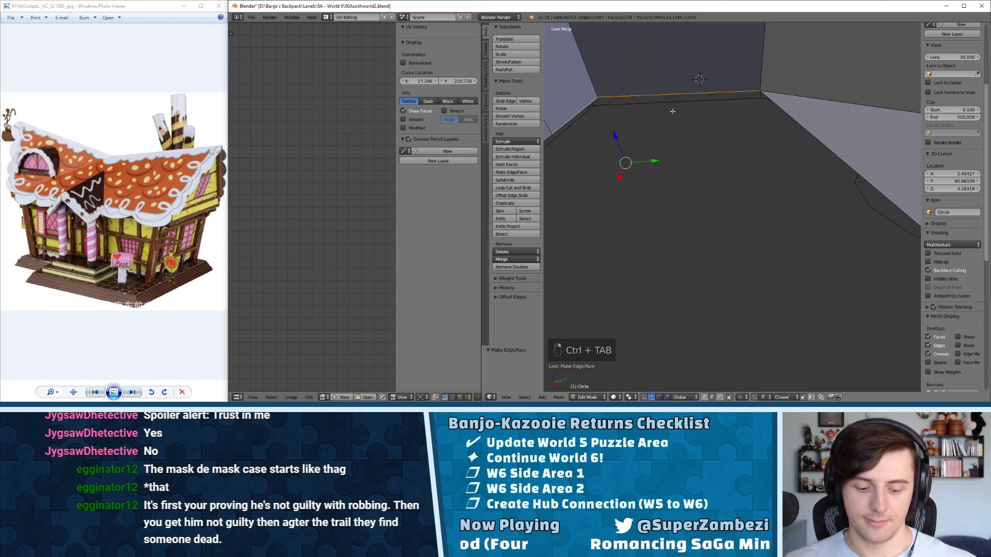
pyautogui.press('f')
# - Subdivide the floor's dividing edge with 2 cuts
pyautogui.moveTo(803, 125)
pyautogui.mouseDown(button='middle')
pyautogui.moveTo(733, 135)
pyautogui.moveTo(794, 135)
pyautogui.mouseUp(button='middle')
pyautogui.hotkey('ctrl', 'Tab')
pyautogui.click(731, 136)
pyautogui.rightClick(794, 135)
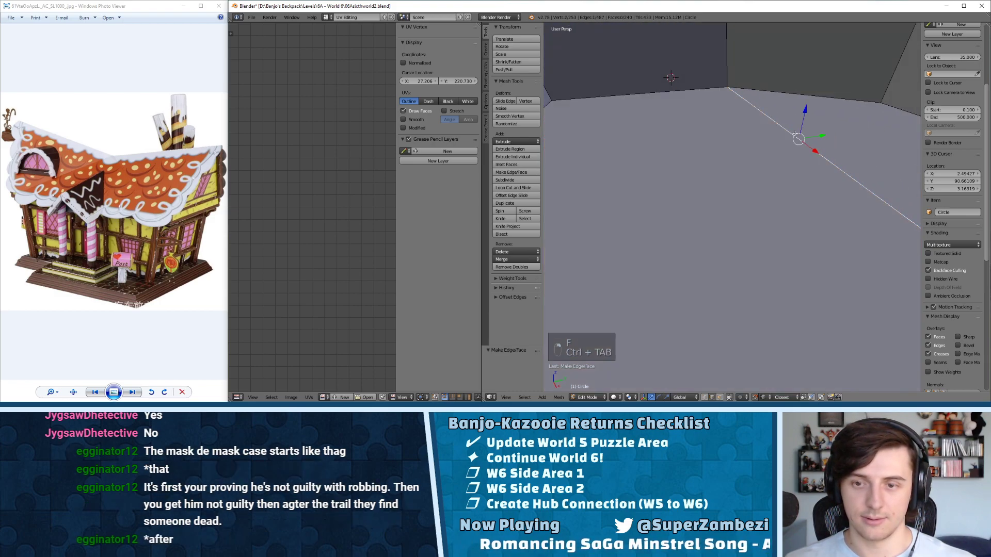
pyautogui.press('w')
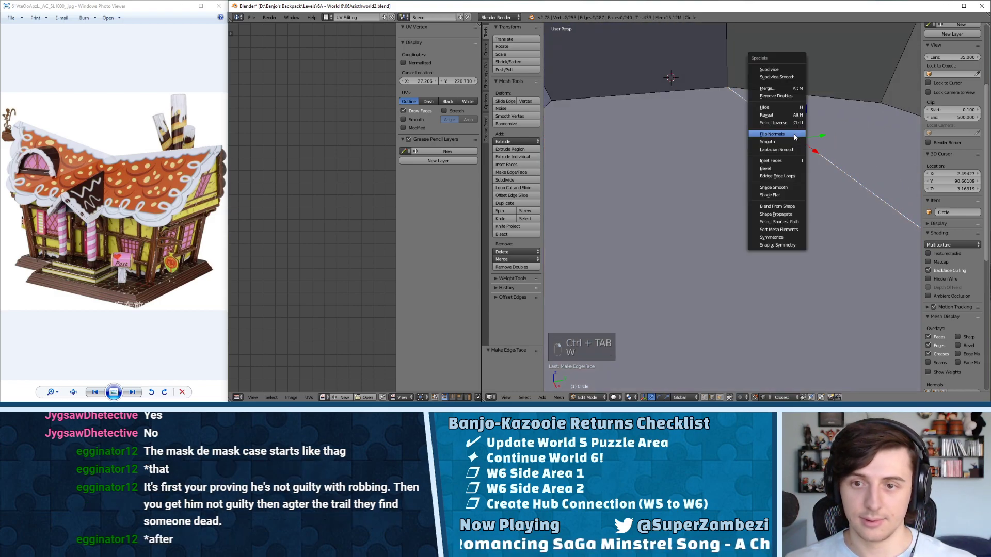
pyautogui.click(775, 69)
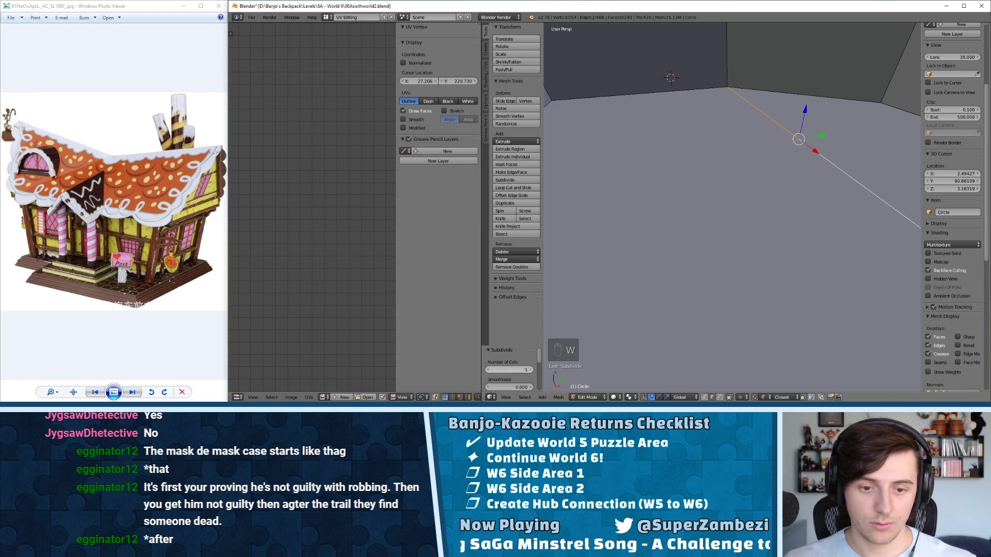
pyautogui.hotkey('ctrl', 'Tab')
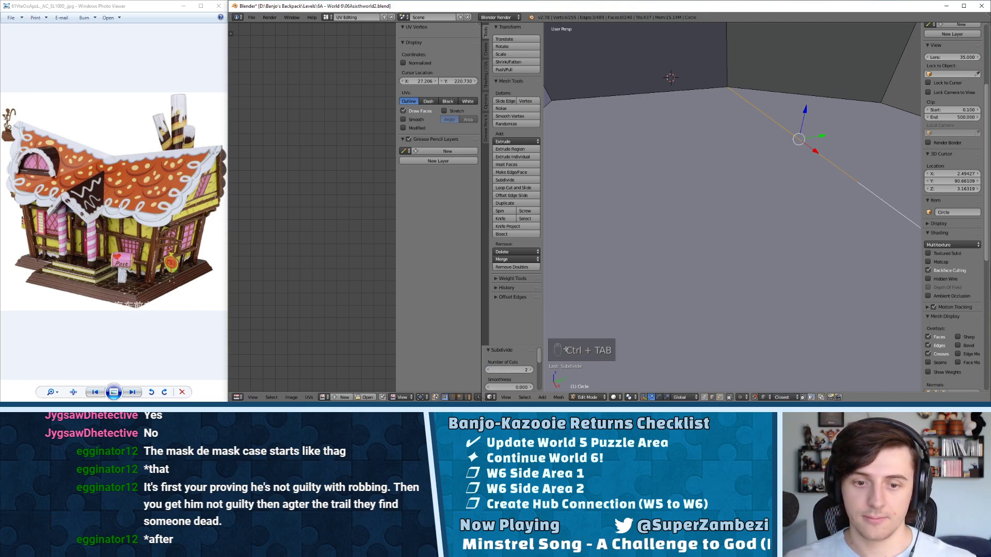
# - Move one of the new vertices on the floor's dividing edge about -0.031 along X
pyautogui.hotkey('ctrl', 'Tab')
pyautogui.click(652, 257)
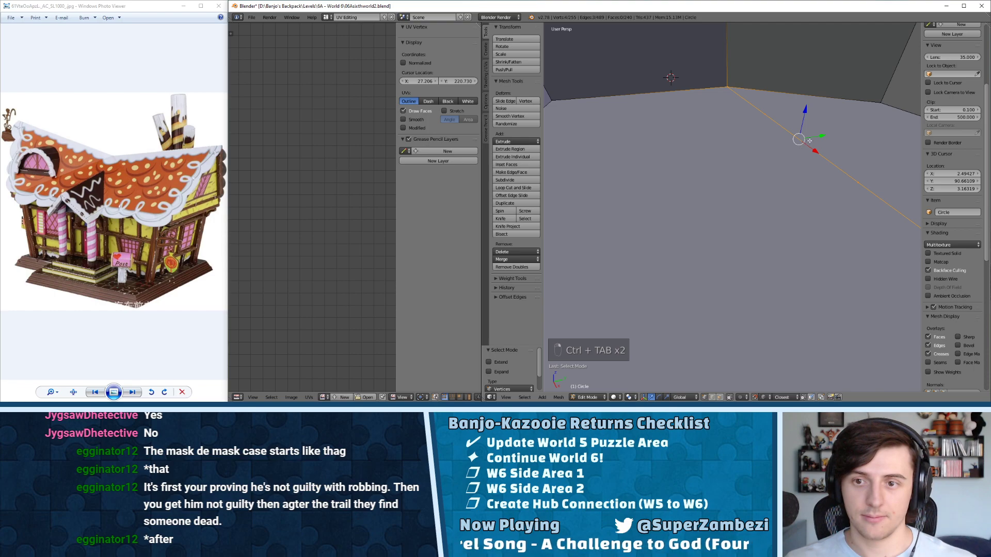
pyautogui.rightClick(859, 182)
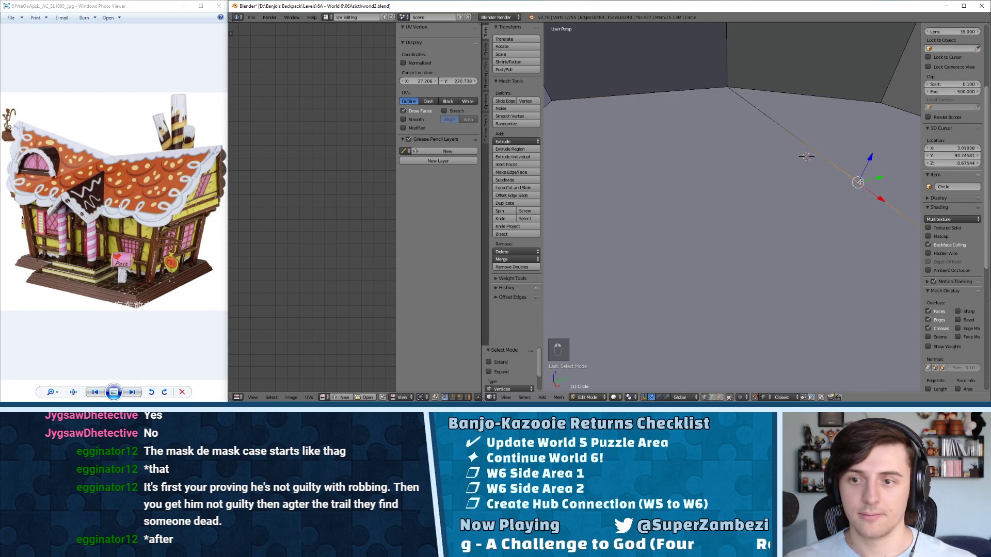
pyautogui.press('g')
pyautogui.press('x')
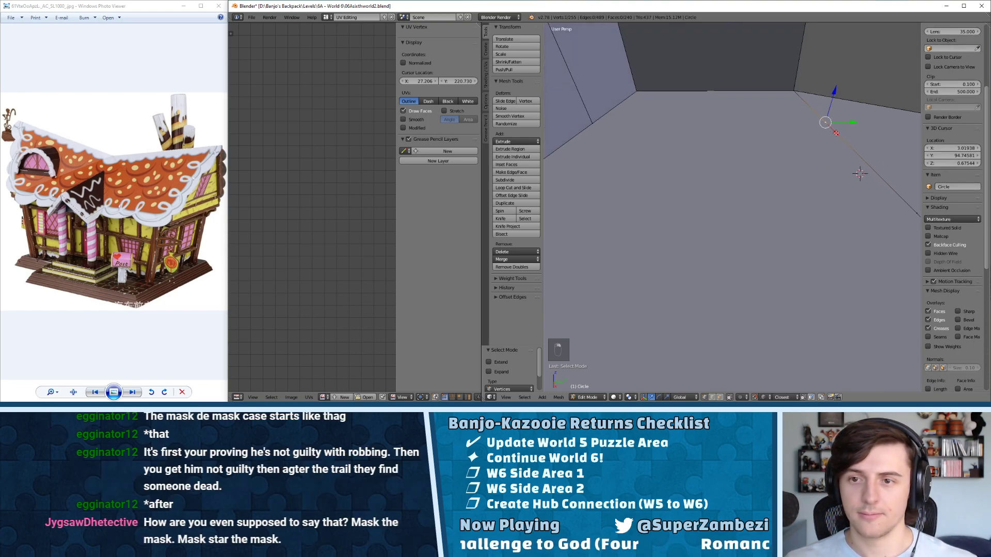
pyautogui.click(589, 128)
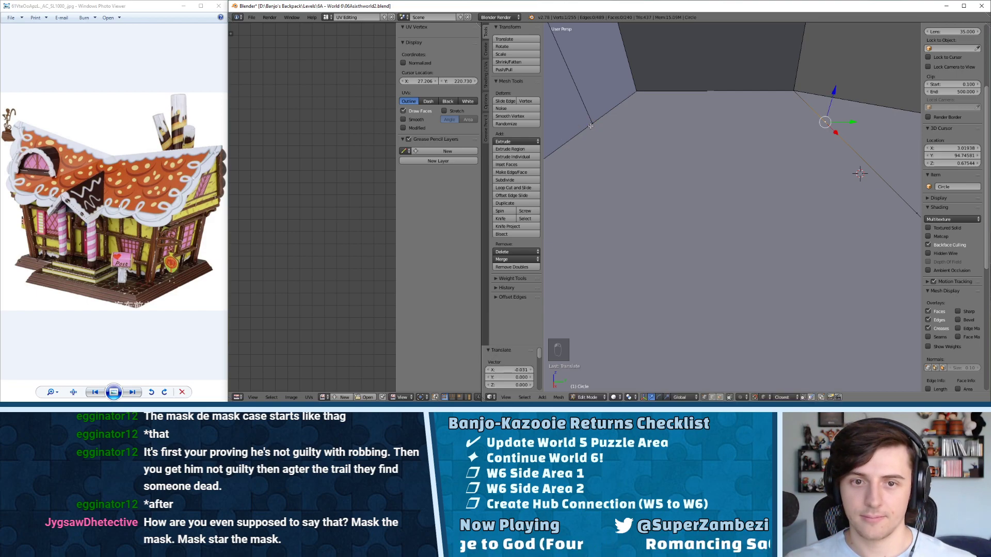
# - Connect the dividing edge's new vertices to nearby vertices at the base of the inner walls with edges across the floor
pyautogui.keyDown('shift'); pyautogui.rightClick(589, 128); pyautogui.keyUp('shift')
pyautogui.press('j')
pyautogui.moveTo(776, 129); pyautogui.dragTo(671, 159, button='middle')
pyautogui.rightClick(682, 127)
pyautogui.keyDown('shift'); pyautogui.rightClick(796, 92); pyautogui.keyUp('shift')
pyautogui.press('j')
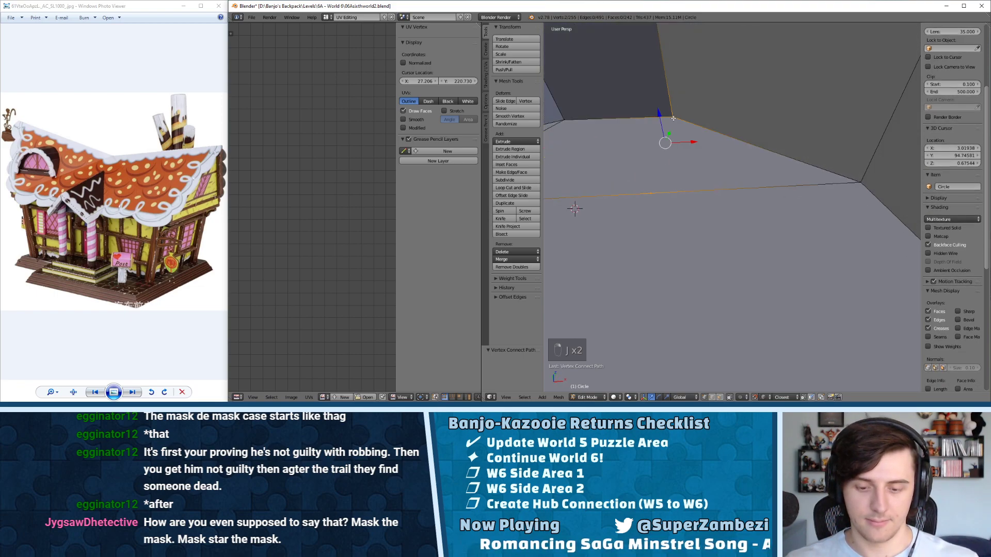
pyautogui.press('j')
# - Move the other floor vertex about -0.298 along X, connect it to the wall's base vertex, and clear the selection
pyautogui.rightClick(651, 194)
pyautogui.moveTo(679, 192); pyautogui.dragTo(673, 118)
pyautogui.moveTo(673, 119); pyautogui.dragTo(815, 218, button='middle')
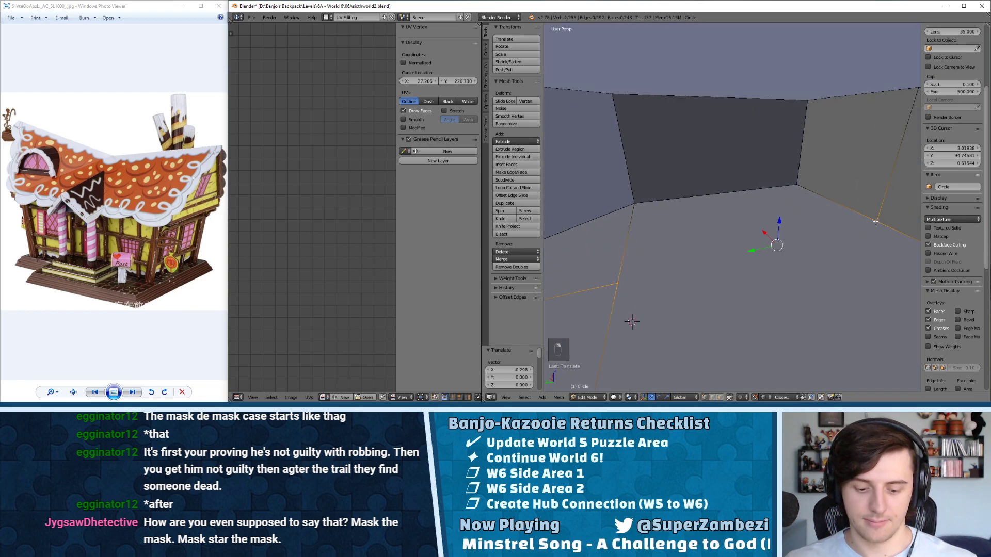
pyautogui.press('j')
pyautogui.moveTo(876, 221); pyautogui.dragTo(670, 155, button='middle')
pyautogui.press('a')
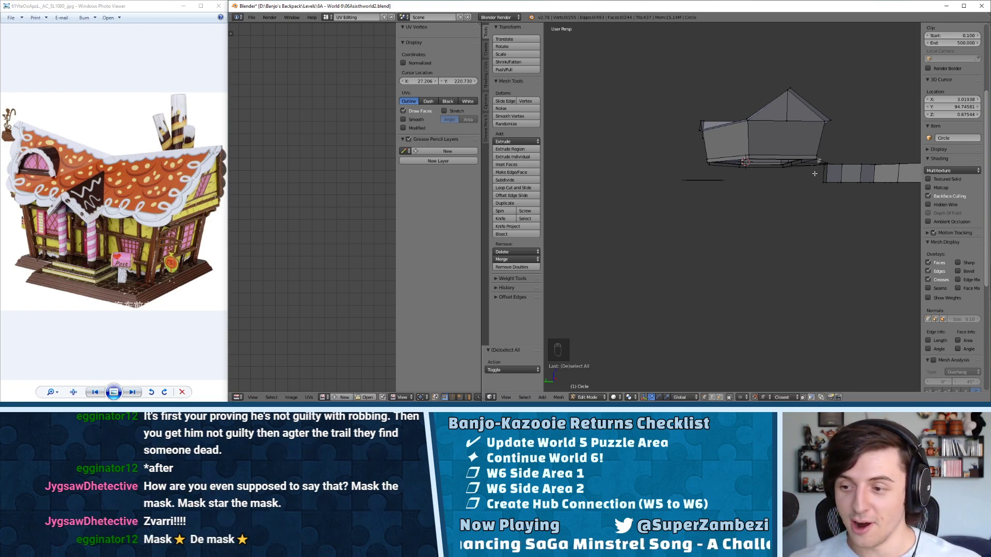
pyautogui.moveTo(802, 156); pyautogui.dragTo(714, 249, button='middle')
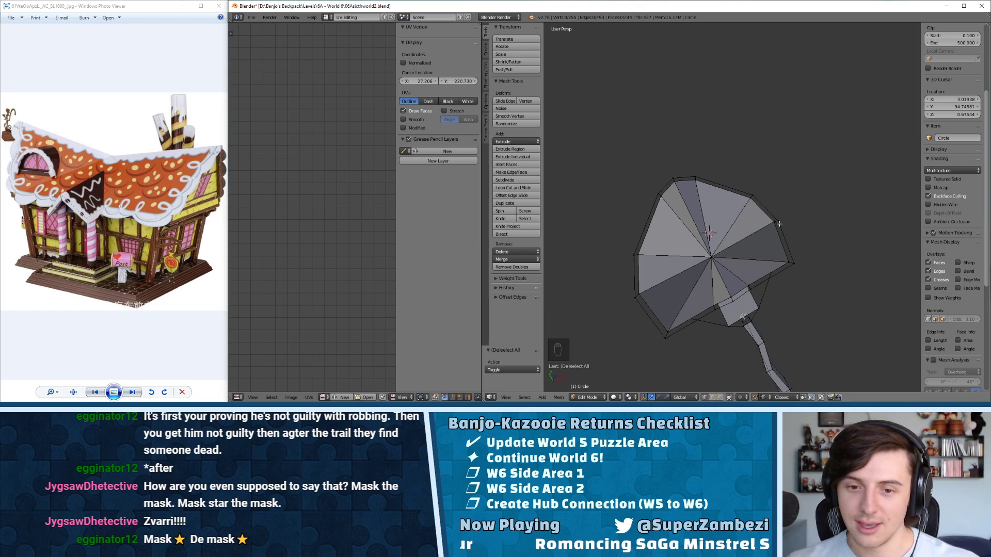
pyautogui.moveTo(780, 224); pyautogui.dragTo(752, 196, button='middle')
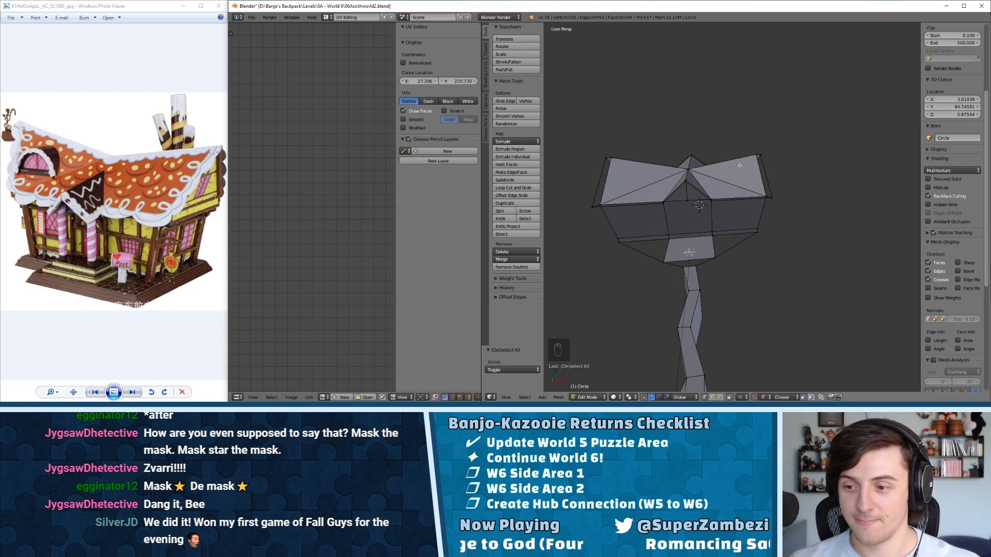
pyautogui.moveTo(760, 166); pyautogui.dragTo(771, 162, button='middle')
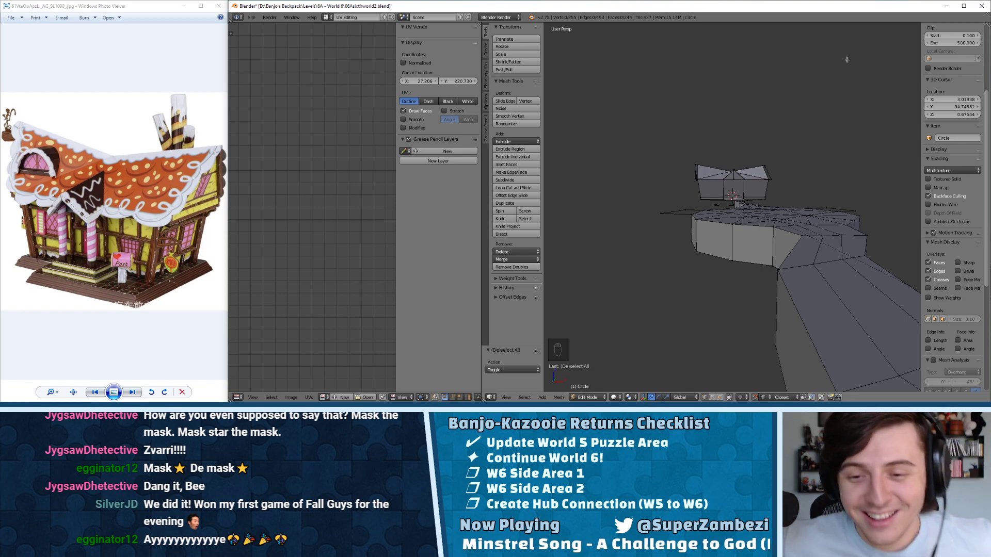
pyautogui.moveTo(845, 60); pyautogui.dragTo(779, 94, button='middle')
# - Fill the triangular gaps on both sides of the flat entrance platform at the house's front base
pyautogui.scroll(3, 952, 129)
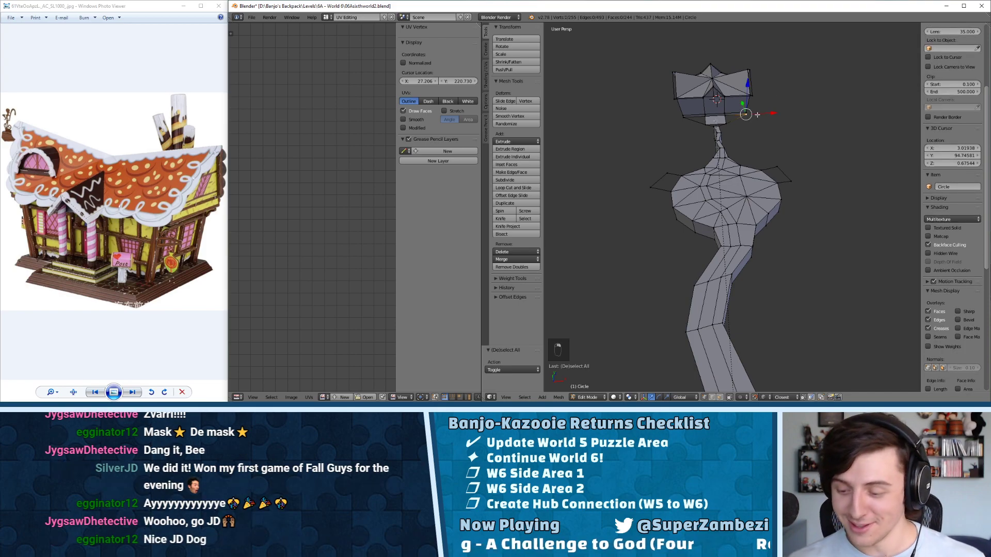
pyautogui.press('KP_Decimal')
pyautogui.scroll(-5, 738, 154)
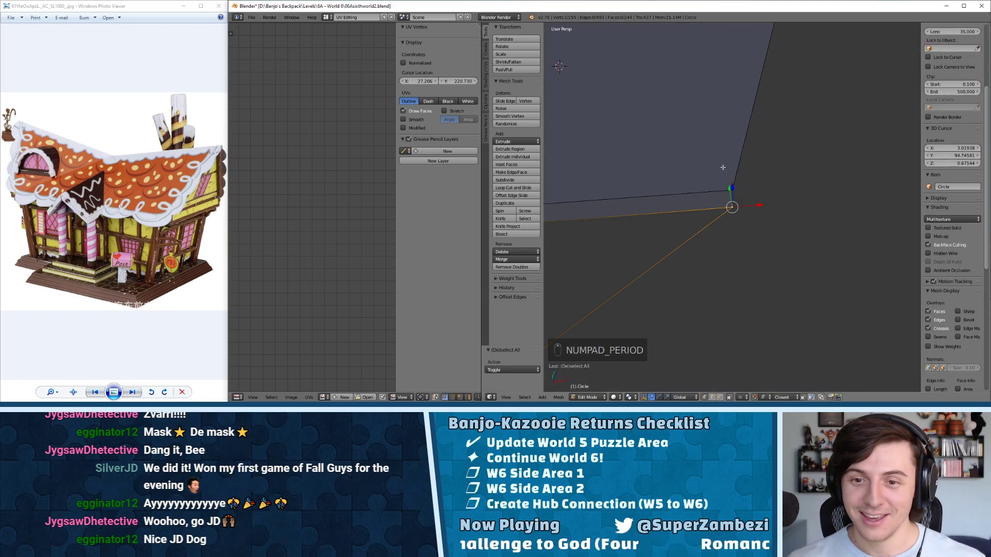
pyautogui.moveTo(708, 189); pyautogui.dragTo(705, 174, button='middle')
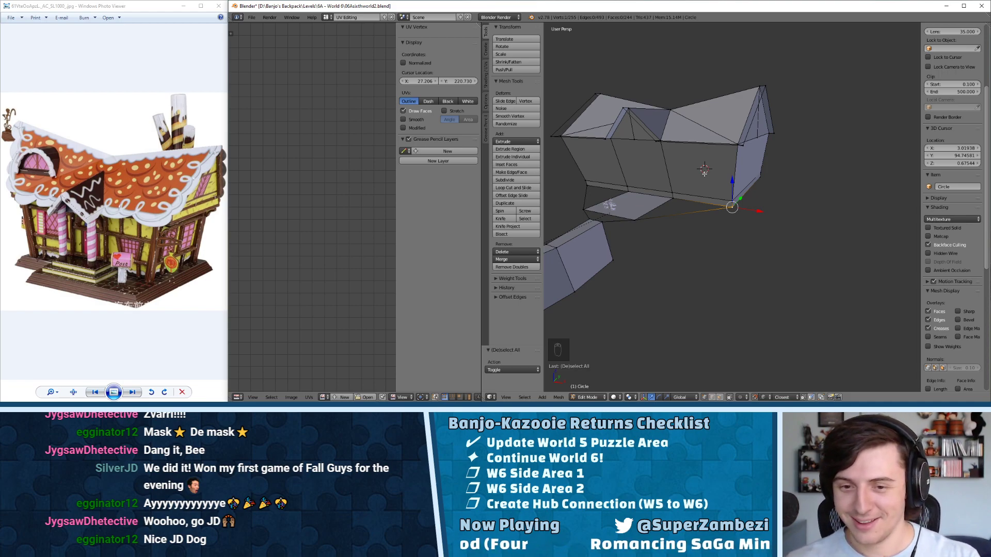
pyautogui.moveTo(692, 140); pyautogui.dragTo(718, 157, button='middle')
pyautogui.hotkey('ctrl', 'Tab')
pyautogui.click(658, 194)
pyautogui.rightClick(651, 220)
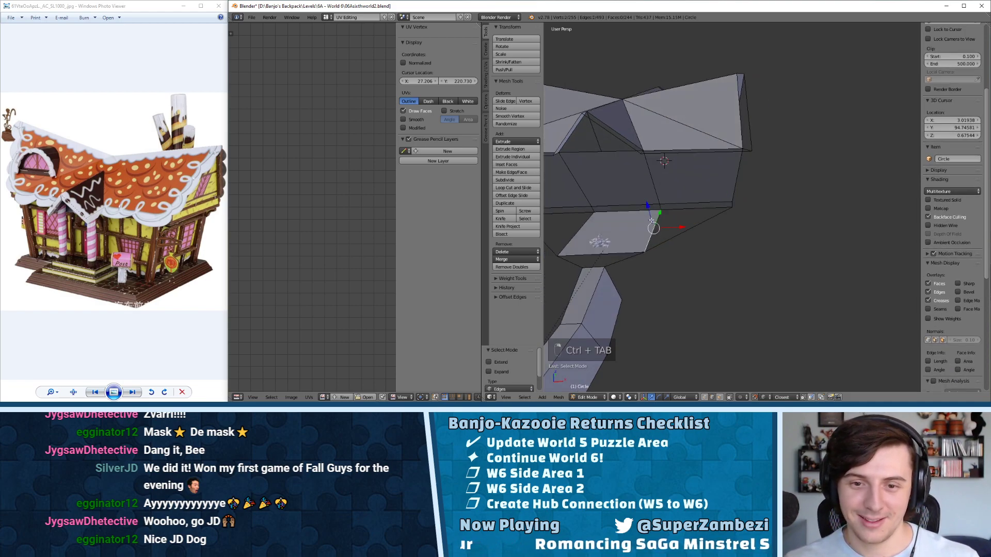
pyautogui.press('f')
pyautogui.moveTo(651, 220); pyautogui.dragTo(720, 234, button='middle')
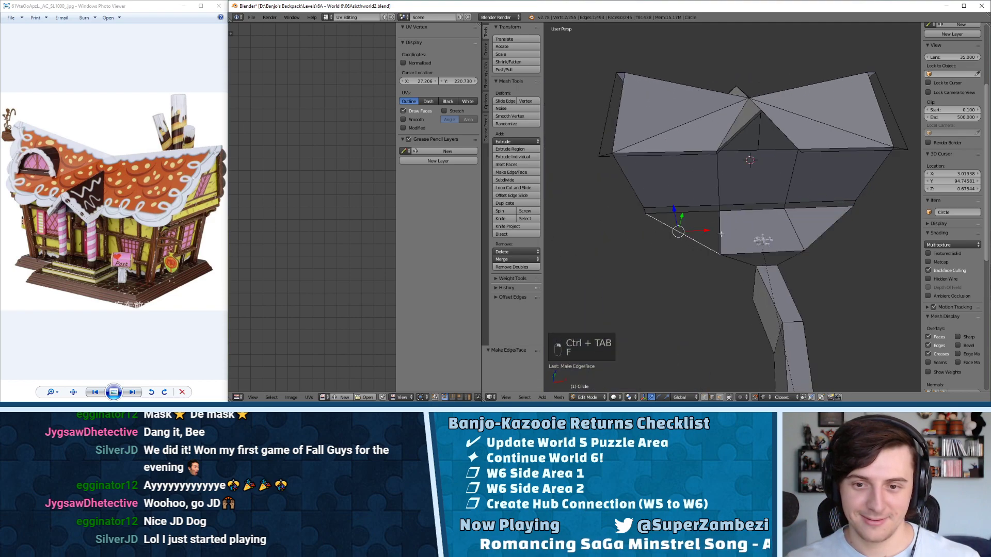
pyautogui.keyDown('shift'); pyautogui.rightClick(720, 233); pyautogui.keyUp('shift')
pyautogui.press('f')
# - Select the four edges around the gap at the entrance platform's front rim and fill it with a face
pyautogui.rightClick(750, 253)
pyautogui.keyDown('shift'); pyautogui.rightClick(741, 261); pyautogui.keyUp('shift')
pyautogui.keyDown('shift'); pyautogui.rightClick(767, 265); pyautogui.keyUp('shift')
pyautogui.keyDown('shift'); pyautogui.rightClick(787, 259); pyautogui.keyUp('shift')
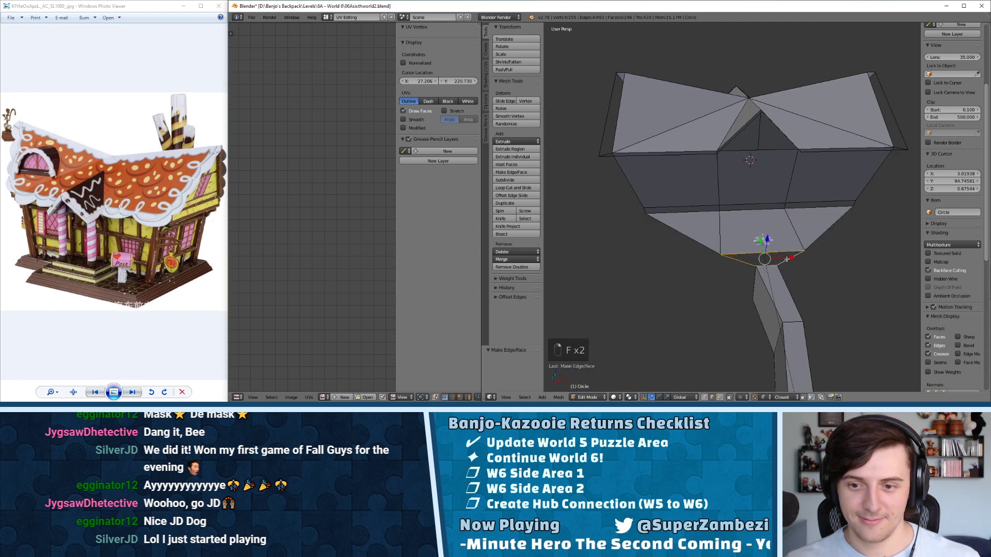
pyautogui.press('f')
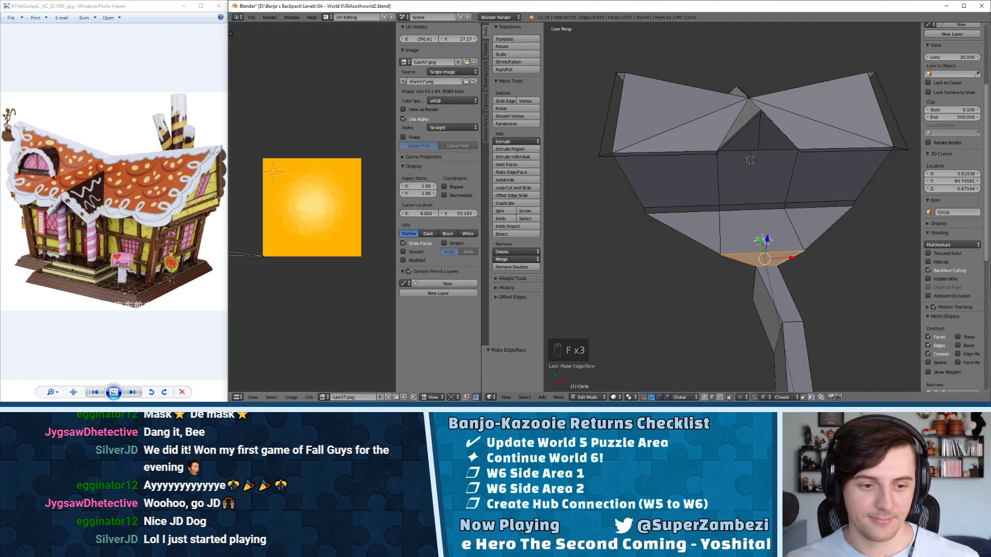
# - Clear the selection, leave Edit Mode and preview the house with Texture viewport shading
pyautogui.moveTo(359, 401)
pyautogui.click(337, 386)
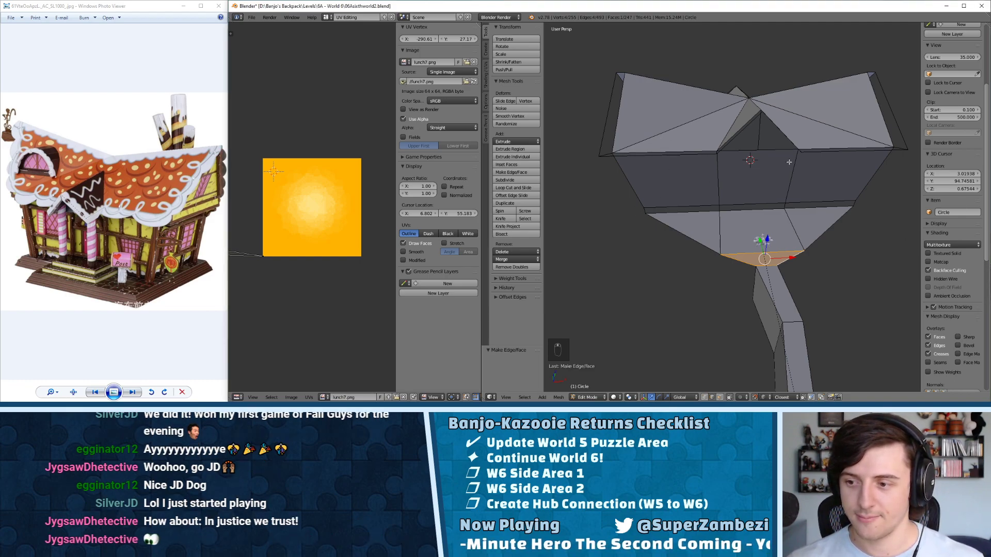
pyautogui.moveTo(665, 141); pyautogui.dragTo(756, 160, button='middle')
pyautogui.scroll(5, 656, 265)
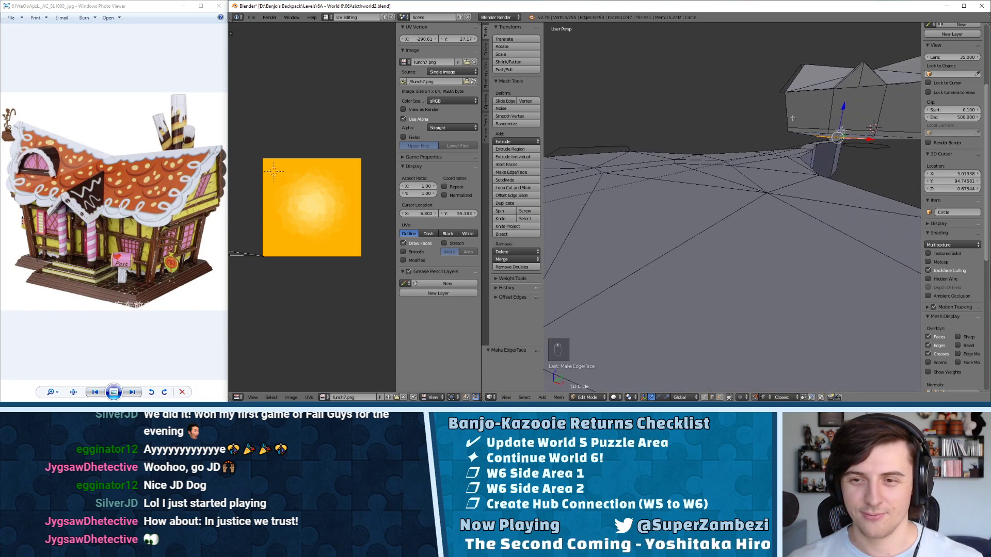
pyautogui.click(613, 397)
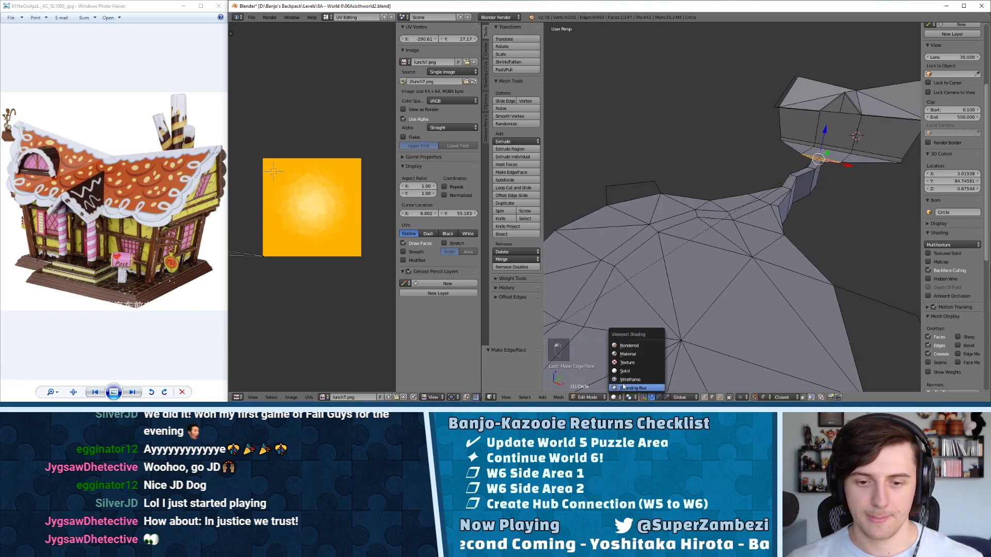
pyautogui.click(627, 361)
pyautogui.moveTo(627, 361); pyautogui.dragTo(688, 278, button='middle')
pyautogui.press('a')
pyautogui.press('Tab')
pyautogui.click(623, 397)
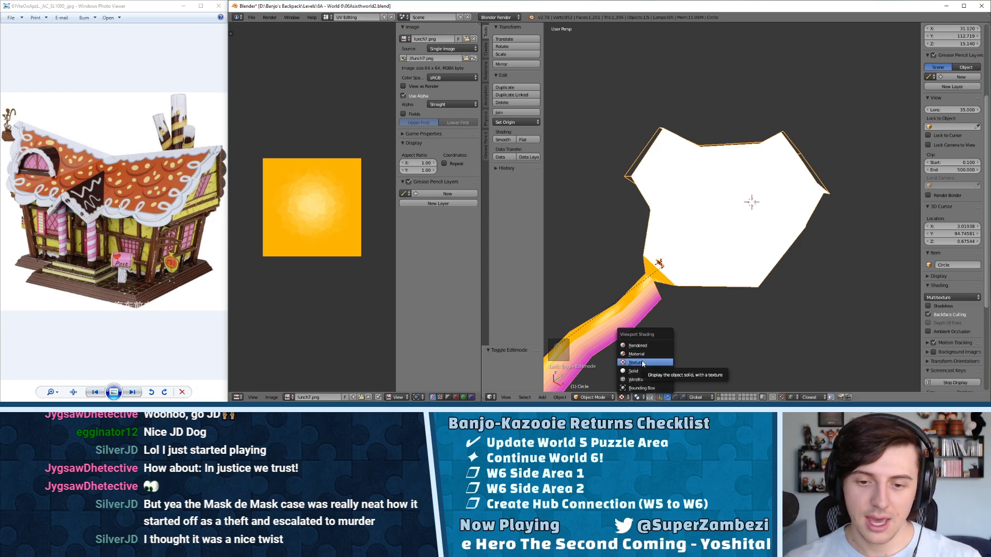
pyautogui.click(642, 364)
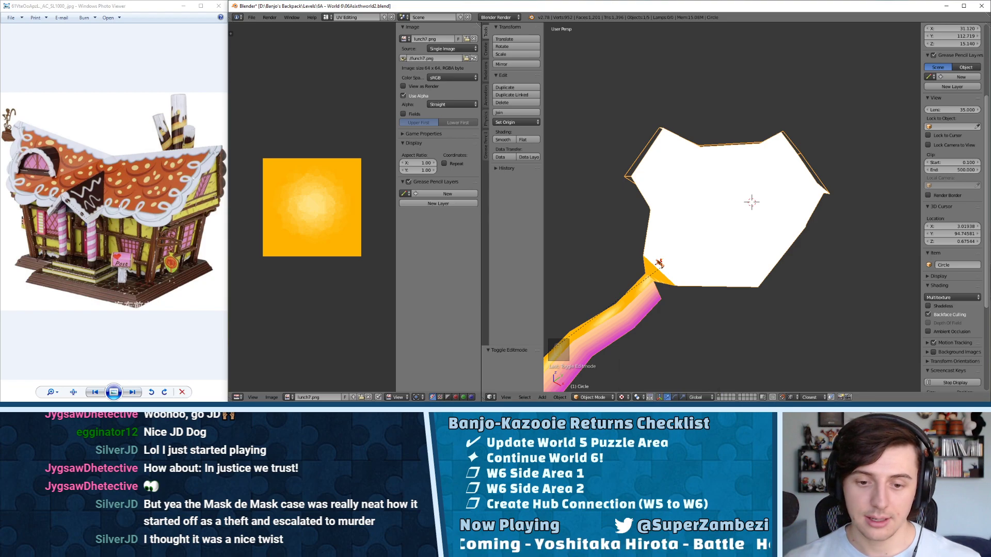
pyautogui.click(625, 398)
pyautogui.click(640, 363)
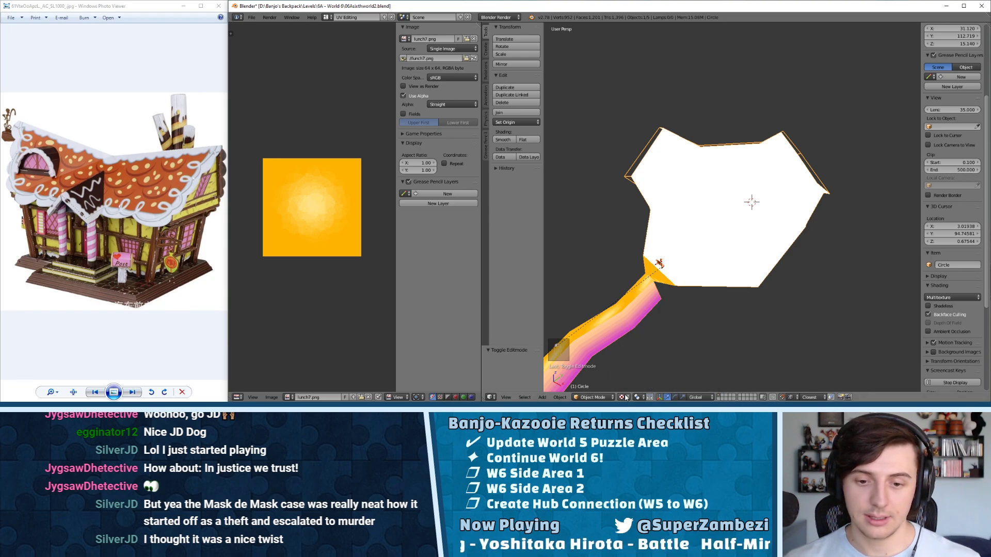
pyautogui.moveTo(666, 294)
pyautogui.mouseDown(button='middle')
pyautogui.moveTo(701, 242)
pyautogui.moveTo(648, 331)
pyautogui.mouseUp(button='middle')
pyautogui.scroll(3, 667, 284)
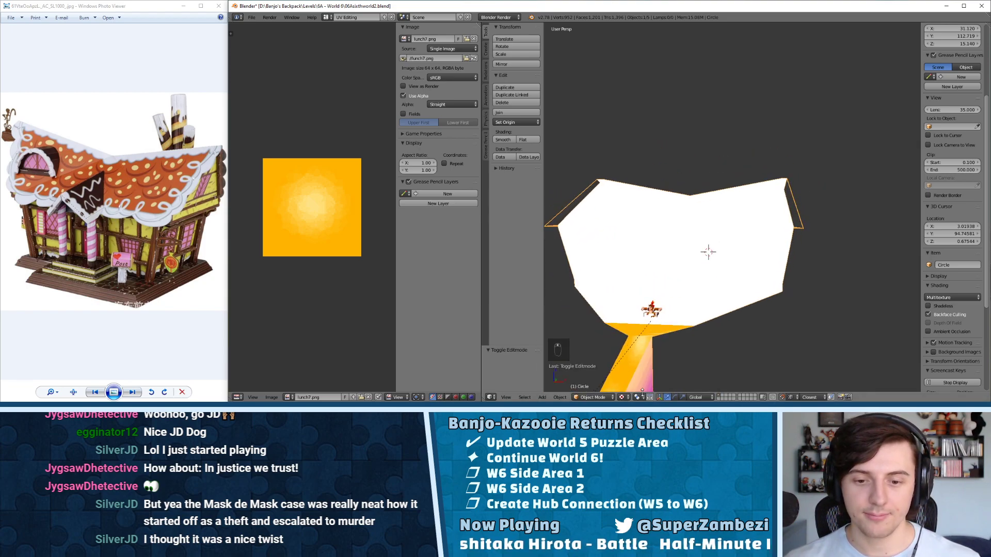
# - Return the viewport shading to Solid and examine the house's roof, walls and entrance base from all around
pyautogui.click(624, 398)
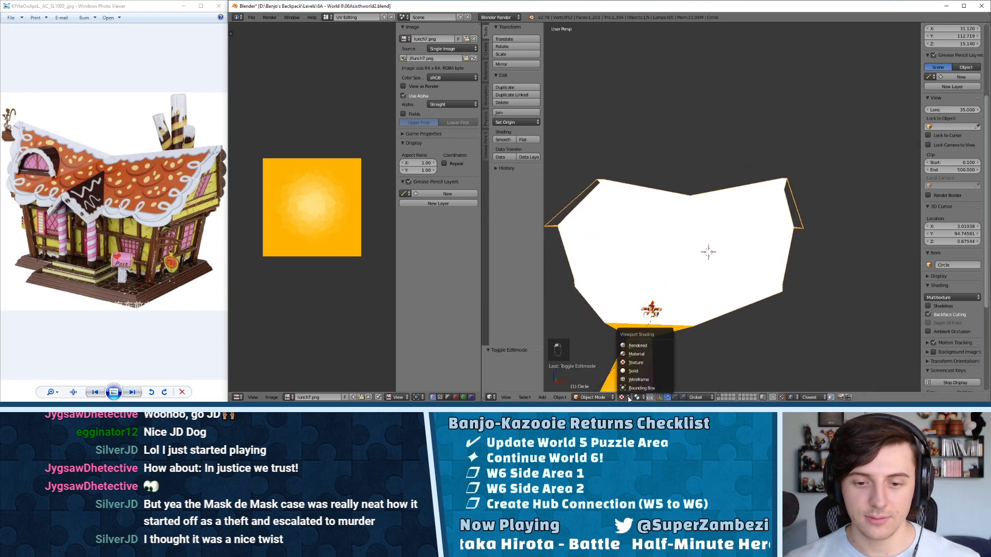
pyautogui.click(634, 371)
pyautogui.moveTo(702, 304); pyautogui.dragTo(799, 210, button='middle')
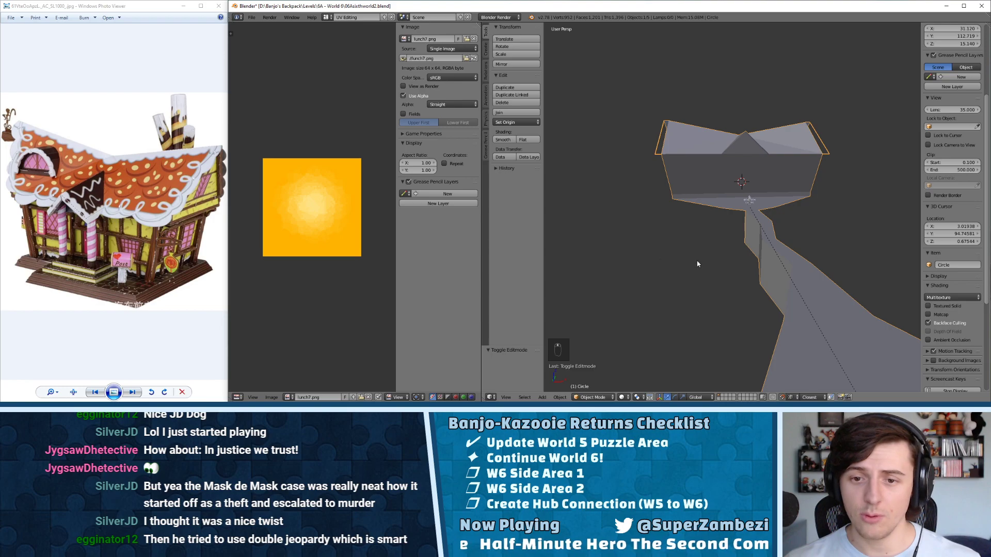
pyautogui.moveTo(718, 241); pyautogui.dragTo(776, 290, button='middle')
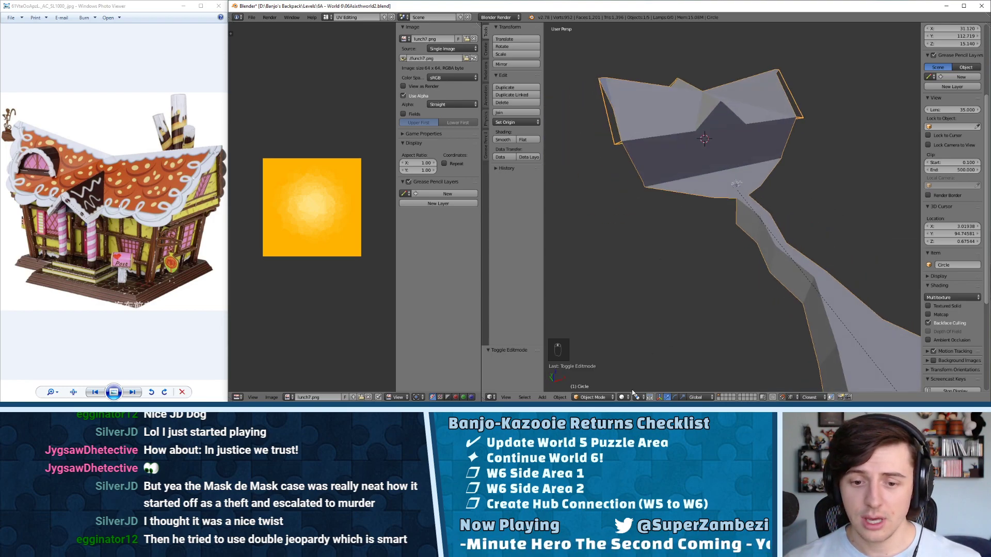
pyautogui.moveTo(699, 235); pyautogui.dragTo(706, 272, button='middle')
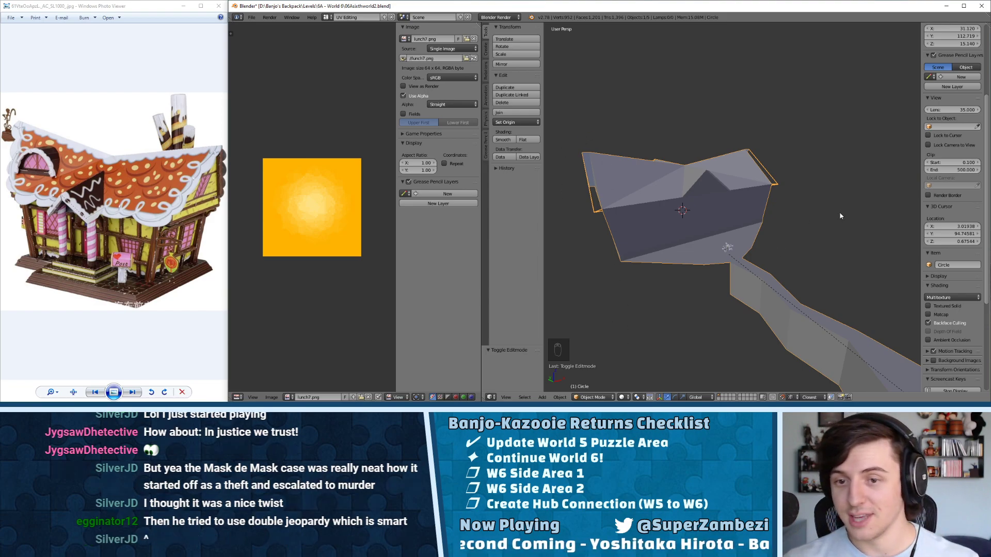
pyautogui.moveTo(836, 214); pyautogui.dragTo(668, 268, button='middle')
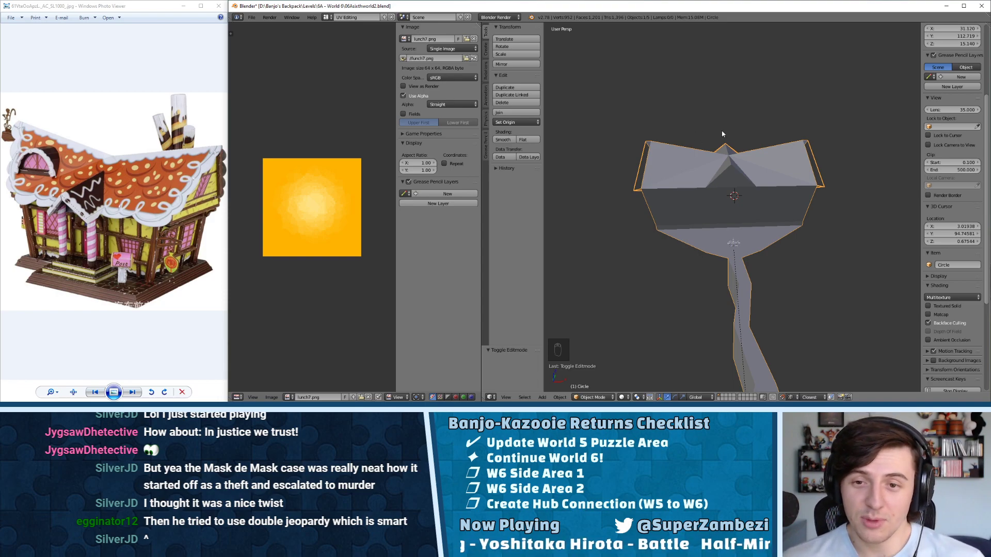
pyautogui.moveTo(699, 142); pyautogui.dragTo(747, 239, button='middle')
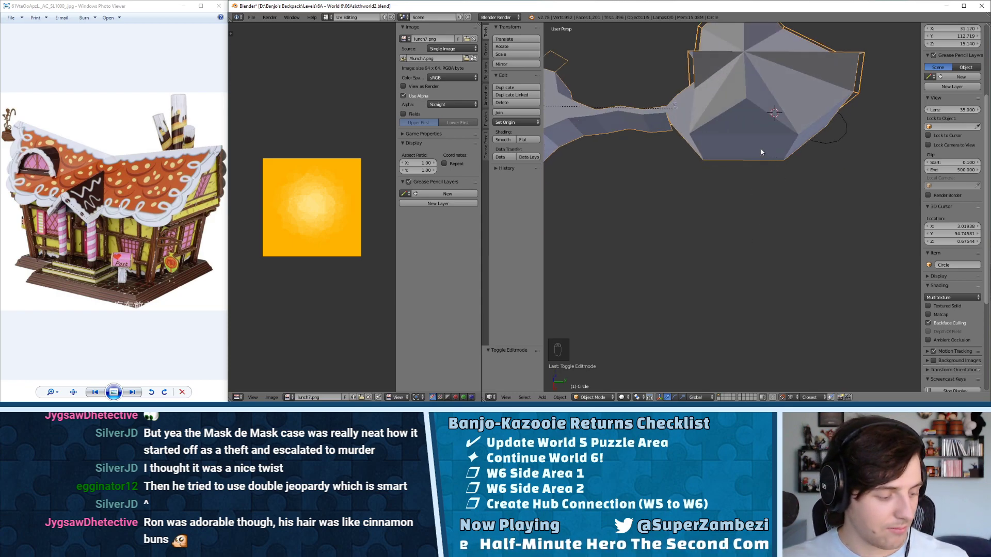
pyautogui.moveTo(758, 151); pyautogui.dragTo(702, 210, button='middle')
pyautogui.moveTo(720, 125); pyautogui.dragTo(707, 192, button='middle')
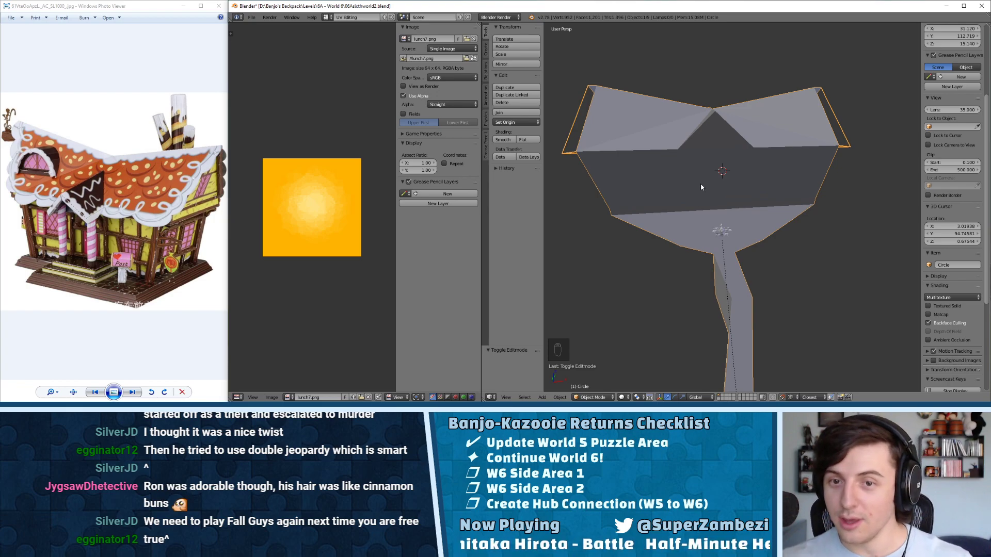
pyautogui.moveTo(701, 184); pyautogui.dragTo(640, 221, button='middle')
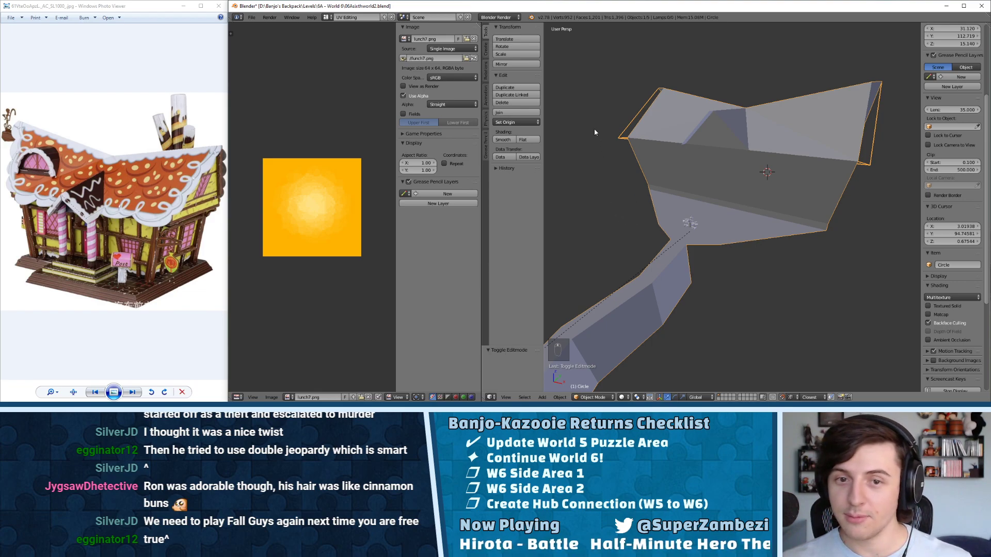
pyautogui.moveTo(686, 128); pyautogui.dragTo(668, 237, button='middle')
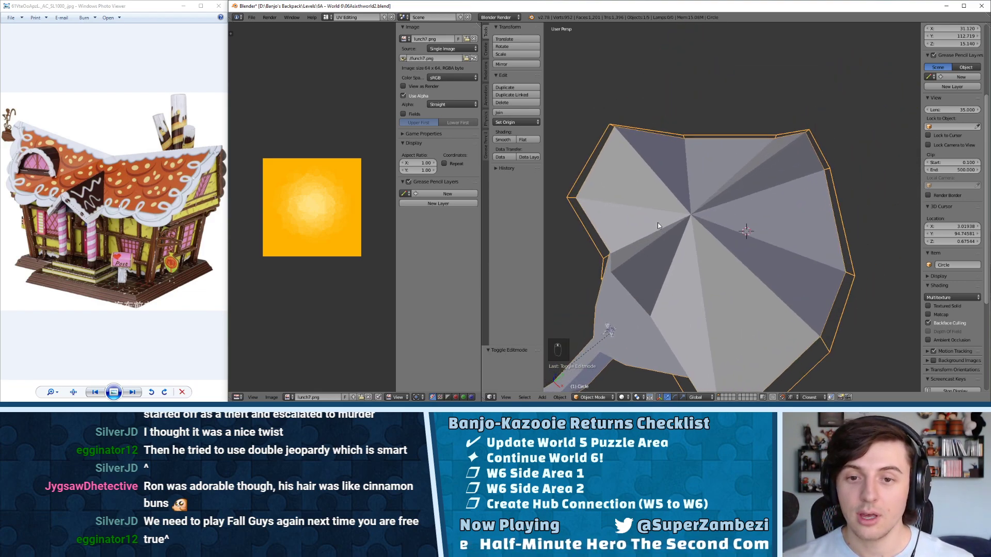
pyautogui.moveTo(795, 222); pyautogui.dragTo(754, 150, button='middle')
pyautogui.moveTo(761, 184); pyautogui.dragTo(767, 268, button='middle')
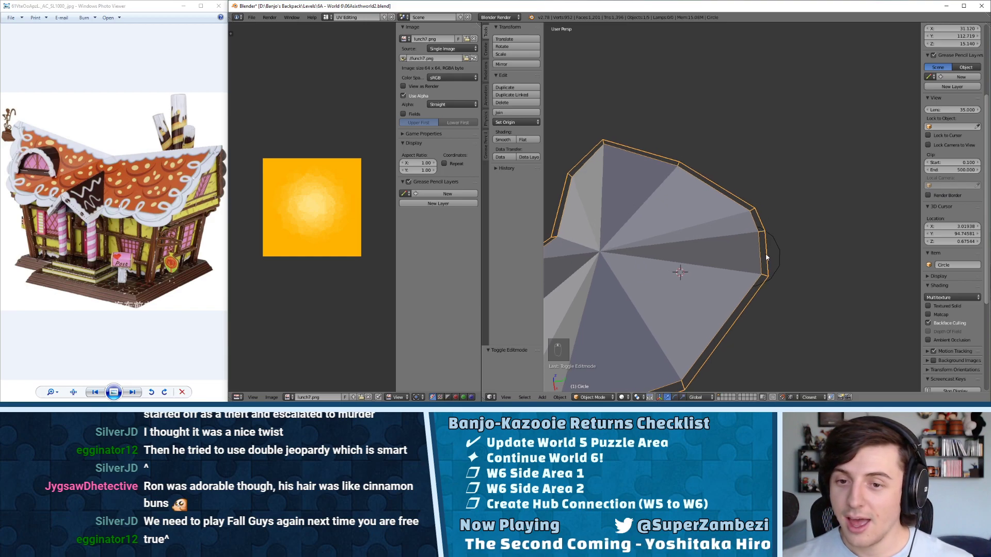
# - Examine the rear of the house and the circle outline behind it from above, plus the interior walls and outer corners
pyautogui.press('KP_4')
pyautogui.press('KP_7')
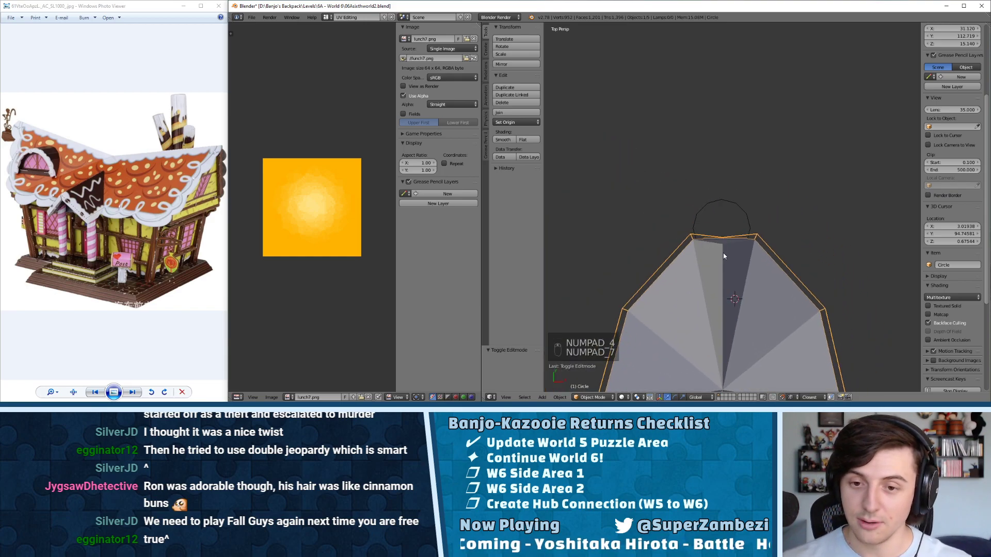
pyautogui.keyDown('shift'); pyautogui.moveTo(723, 280); pyautogui.dragTo(719, 247, button='middle'); pyautogui.keyUp('shift')
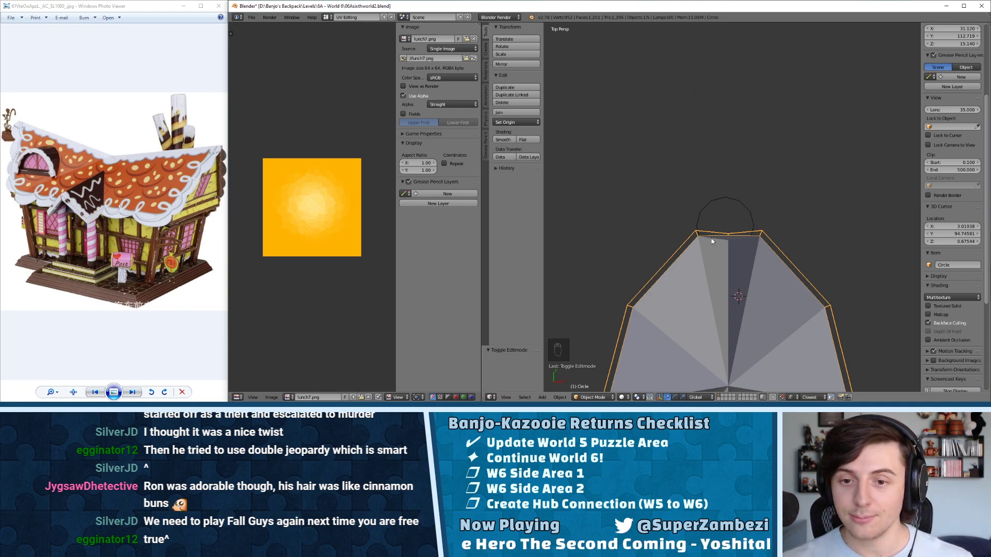
pyautogui.moveTo(711, 238); pyautogui.dragTo(853, 80, button='middle')
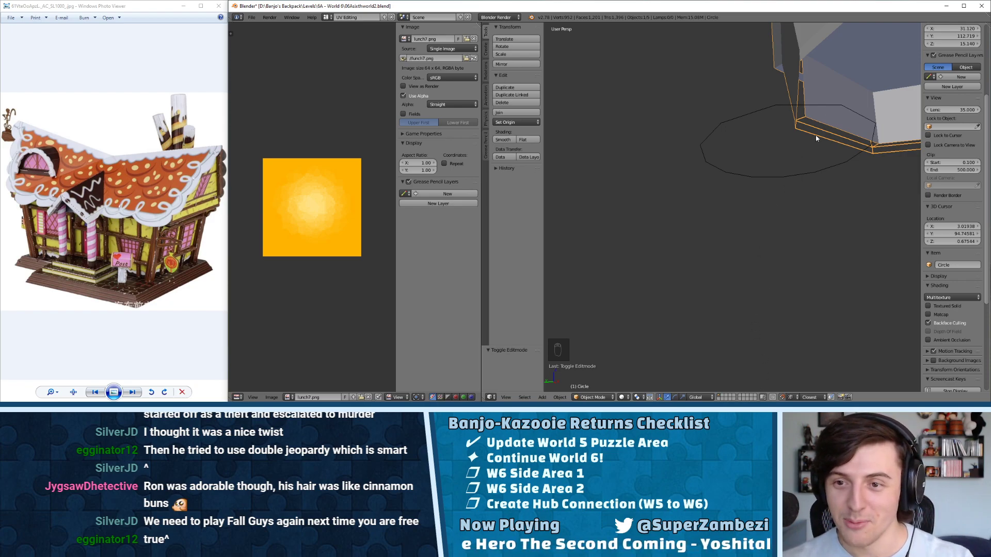
pyautogui.moveTo(815, 136); pyautogui.dragTo(773, 220, button='middle')
pyautogui.scroll(-3, 774, 218)
pyautogui.scroll(-2, 773, 219)
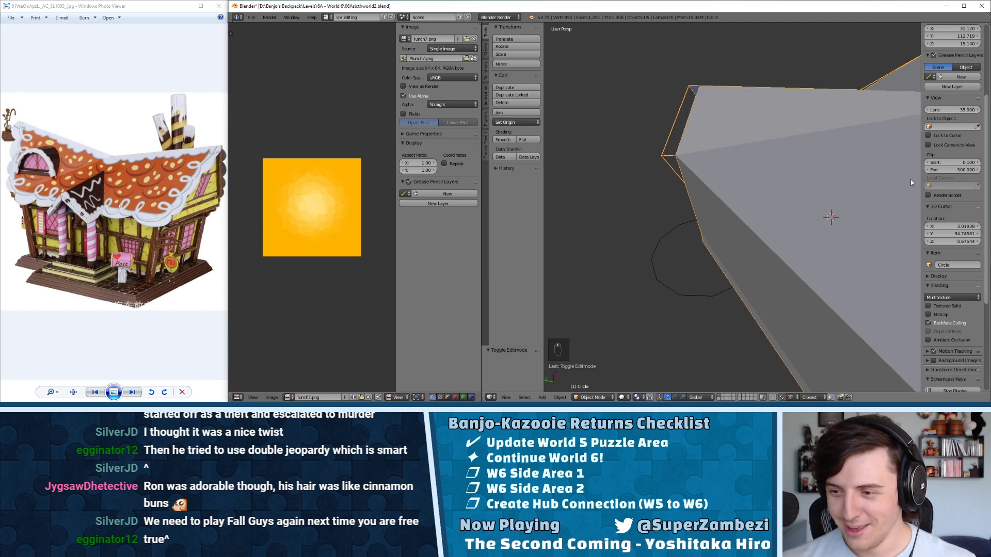
pyautogui.moveTo(910, 178); pyautogui.dragTo(791, 175, button='middle')
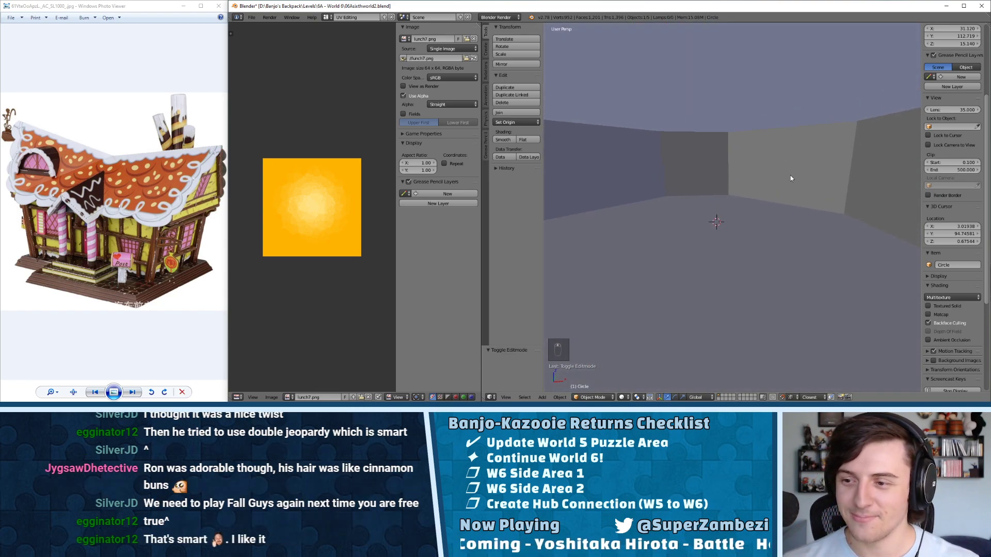
pyautogui.scroll(-2, 774, 166)
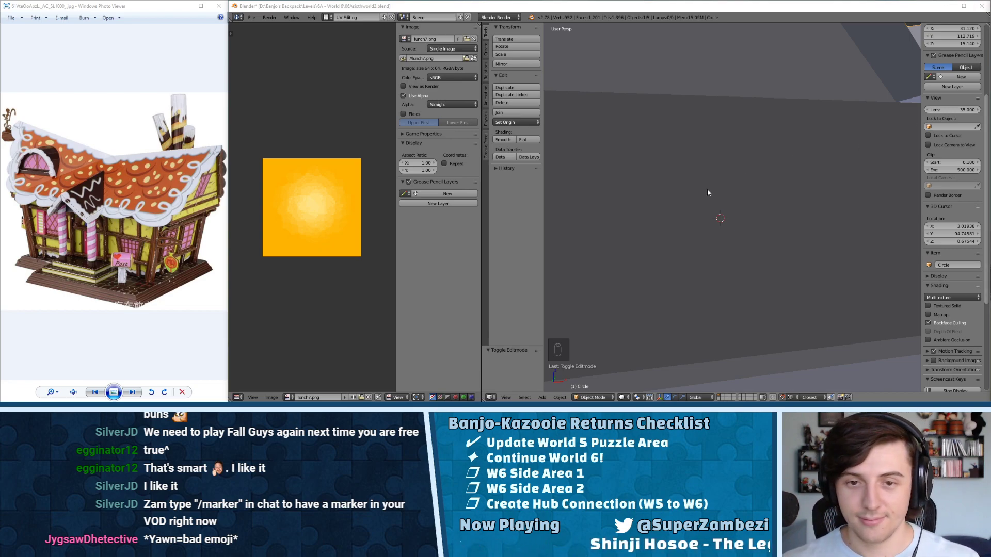
pyautogui.scroll(-6, 722, 193)
pyautogui.moveTo(722, 192); pyautogui.dragTo(751, 179, button='middle')
pyautogui.scroll(8, 752, 180)
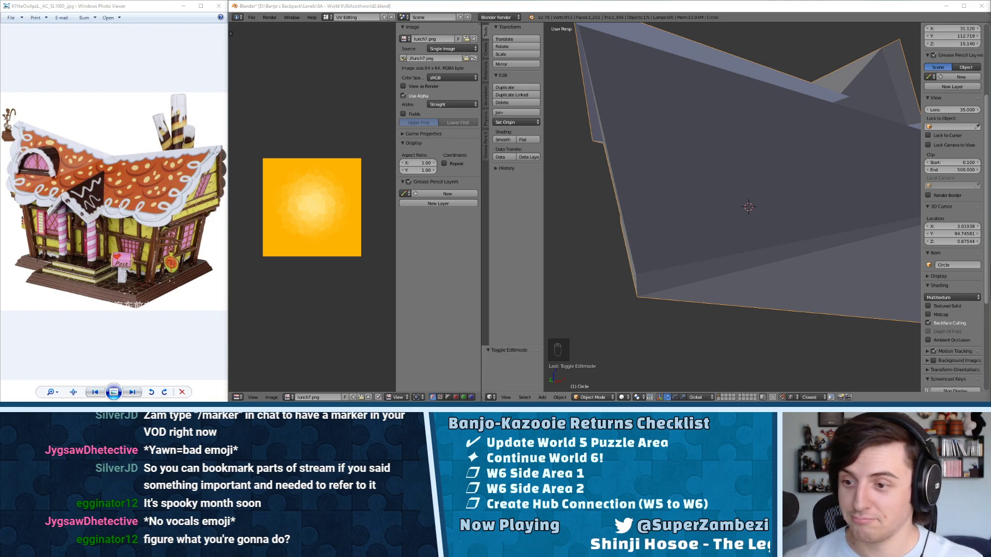
pyautogui.scroll(-5, 710, 184)
pyautogui.moveTo(712, 186); pyautogui.dragTo(763, 221, button='middle')
pyautogui.scroll(4, 762, 221)
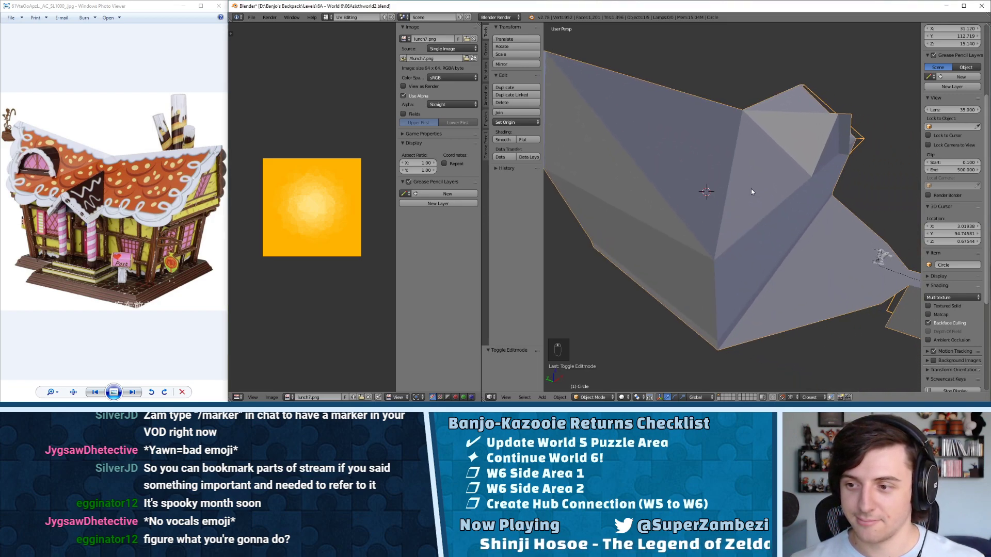
# - Enter Edit Mode on the level mesh, change to face selection and select a triangular roof face, framing the view on it
pyautogui.press('Tab')
pyautogui.press('Tab')
pyautogui.press('Tab')
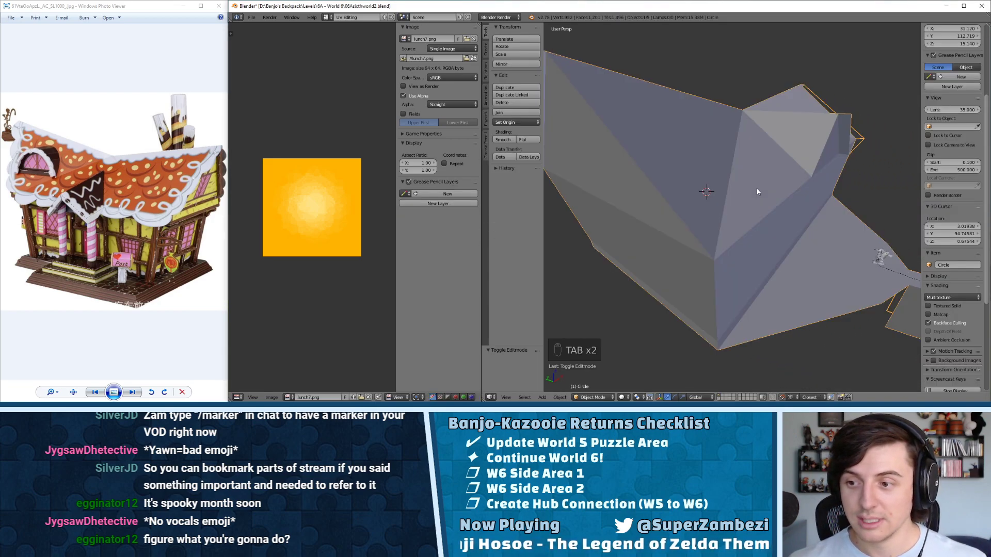
pyautogui.rightClick(773, 202)
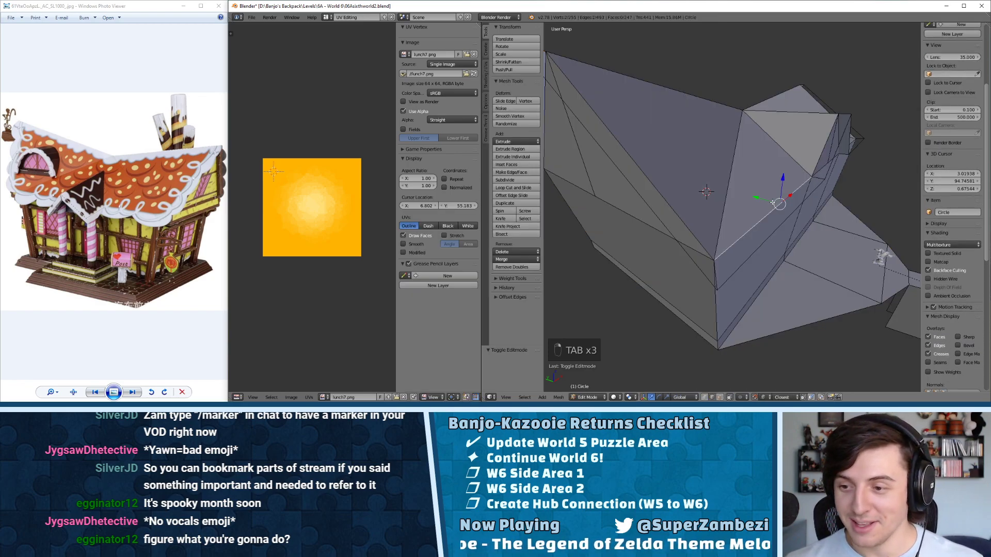
pyautogui.hotkey('ctrl', 'Tab')
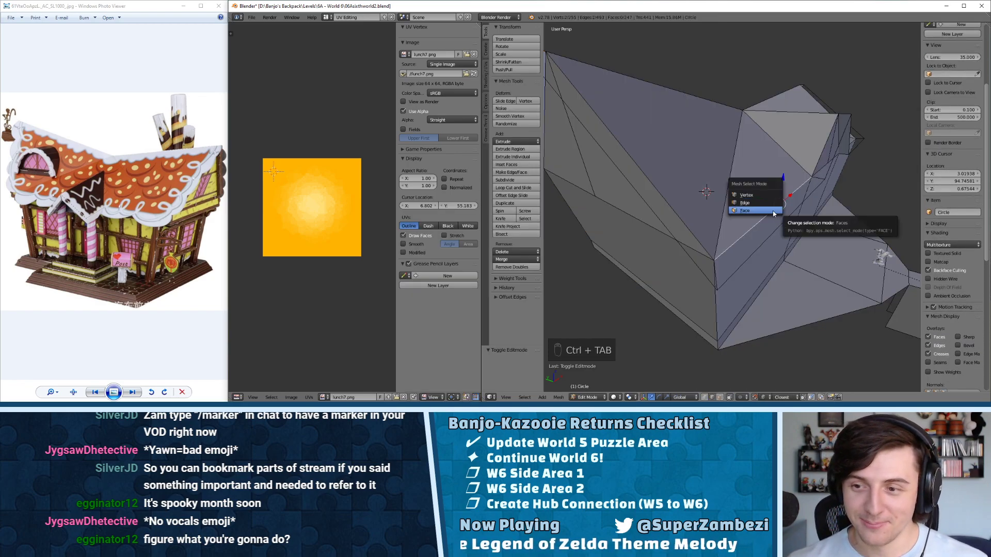
pyautogui.click(754, 210)
pyautogui.rightClick(748, 168)
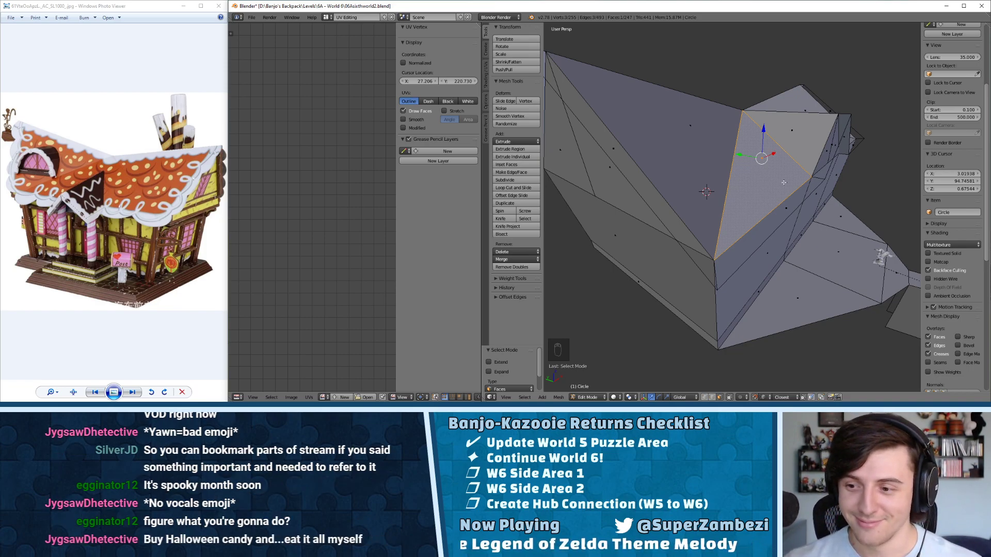
pyautogui.moveTo(790, 184); pyautogui.dragTo(741, 156, button='middle')
pyautogui.press('KP_Decimal')
pyautogui.scroll(-3, 741, 157)
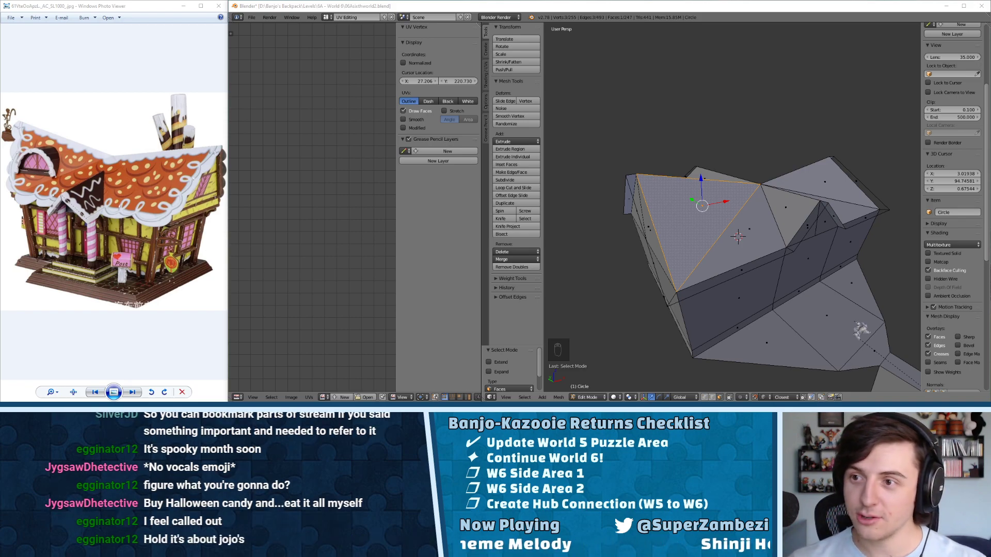
# - Examine the house front and the whole level layout, from the house along the path to the far platform
pyautogui.moveTo(672, 160); pyautogui.dragTo(751, 169, button='middle')
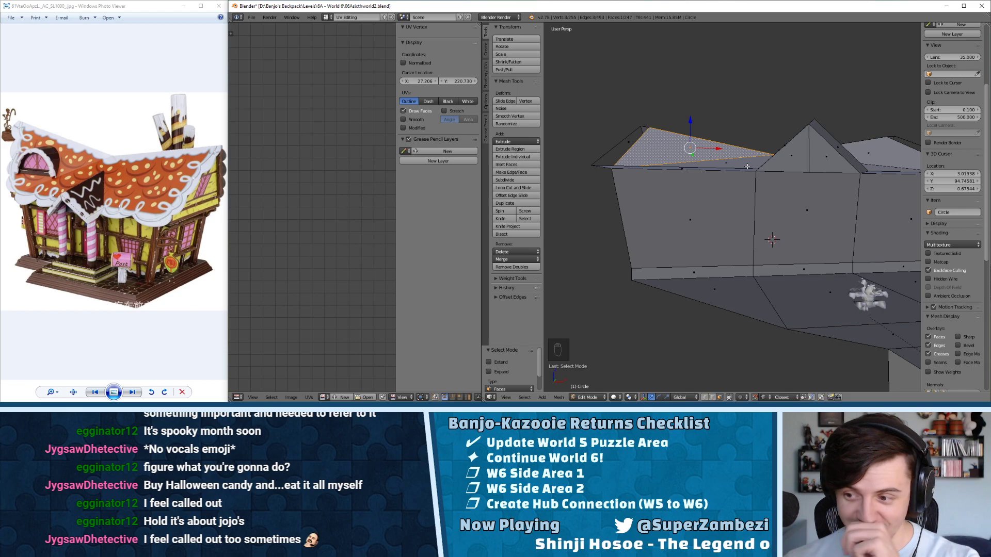
pyautogui.moveTo(782, 218); pyautogui.dragTo(724, 183, button='middle')
pyautogui.scroll(-5, 779, 185)
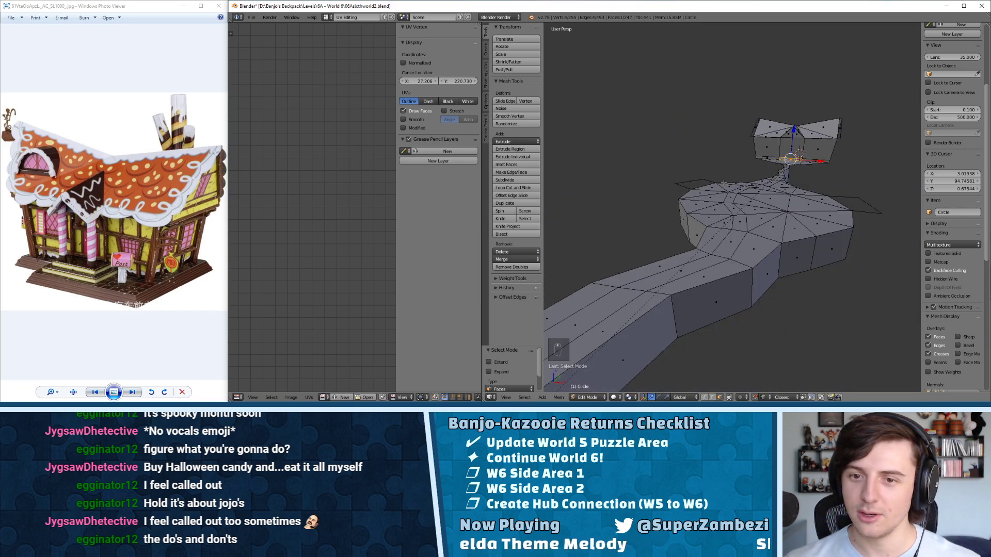
pyautogui.scroll(-3, 715, 196)
pyautogui.moveTo(678, 245); pyautogui.dragTo(719, 206, button='middle')
pyautogui.scroll(3, 719, 205)
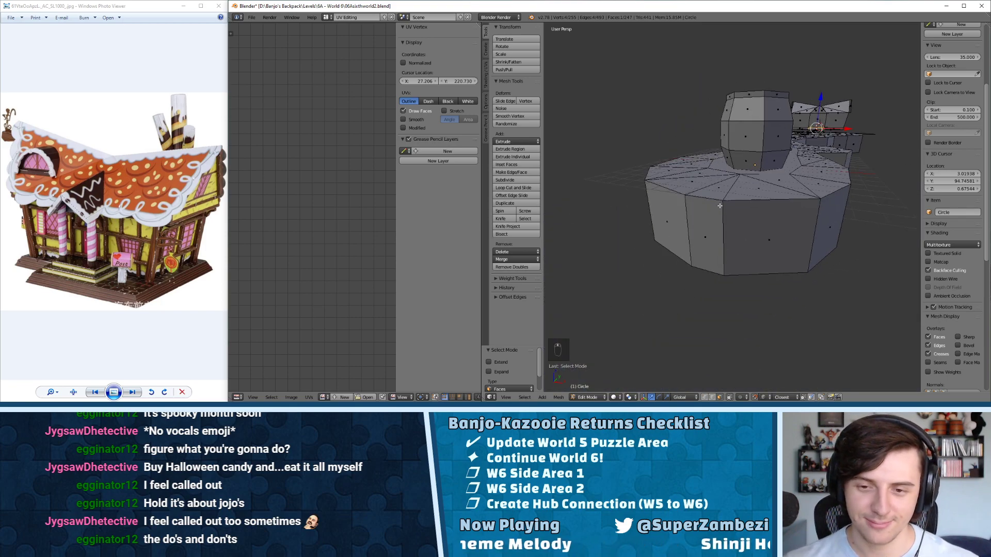
pyautogui.scroll(-3, 720, 206)
pyautogui.moveTo(836, 160); pyautogui.dragTo(750, 232, button='middle')
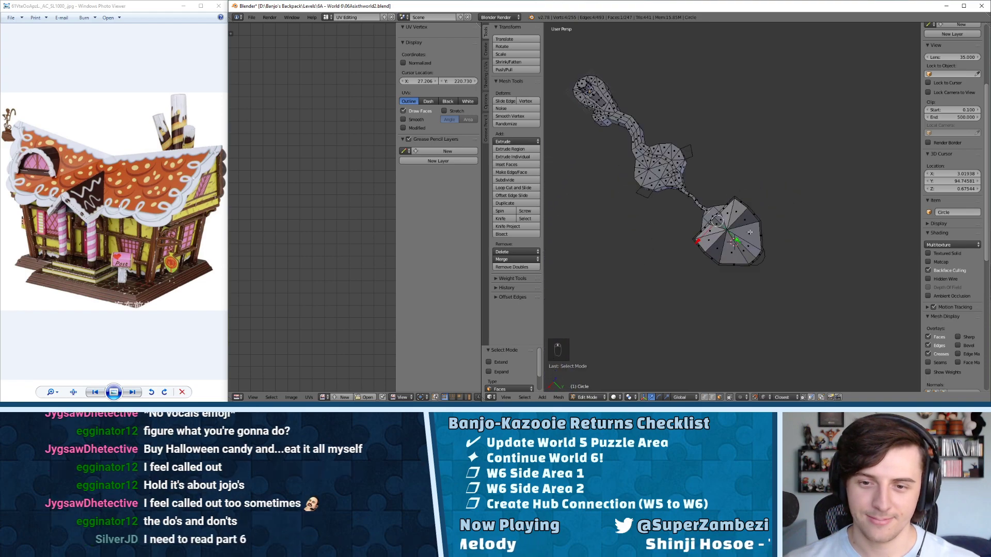
# - Leave Edit Mode, select the circle object behind the house and enlarge it uniformly in the top view
pyautogui.press('Tab')
pyautogui.rightClick(760, 263)
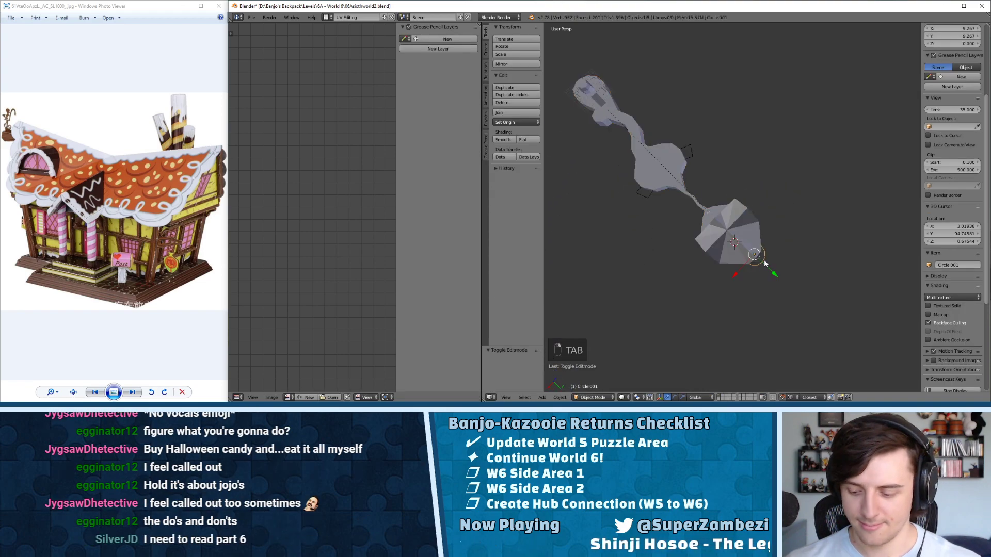
pyautogui.press('KP_Decimal')
pyautogui.press('KP_7')
pyautogui.scroll(-4, 763, 259)
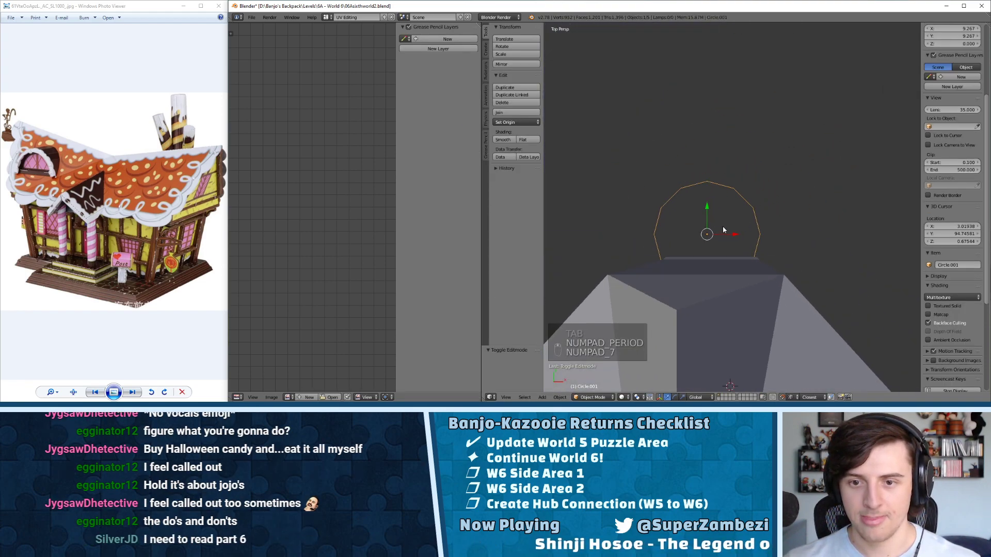
pyautogui.keyDown('shift'); pyautogui.moveTo(722, 230); pyautogui.dragTo(716, 239, button='middle'); pyautogui.keyUp('shift')
pyautogui.press('s')
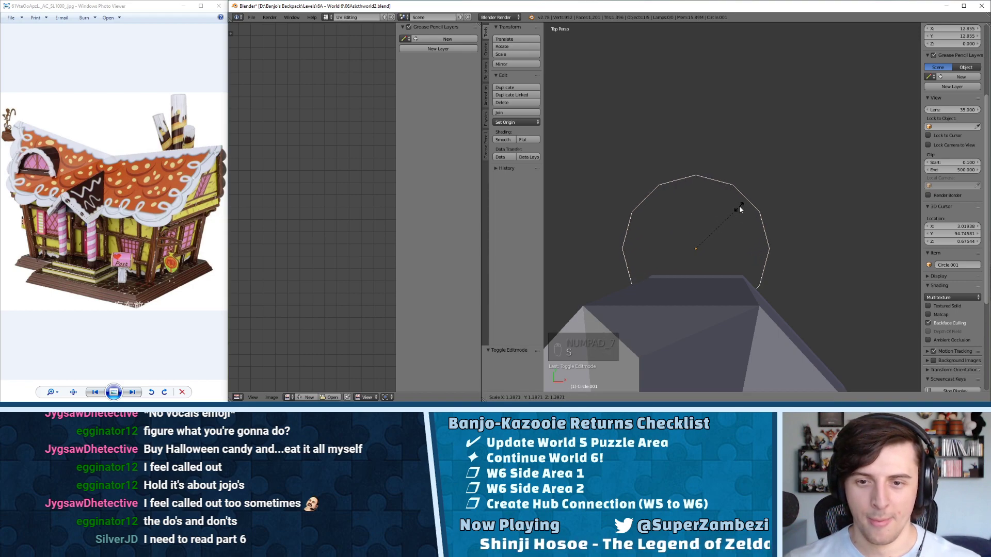
pyautogui.click(734, 219)
# - In Edit Mode on the circle, change to vertex selection and move all its vertices about 0.45 along X
pyautogui.press('Tab')
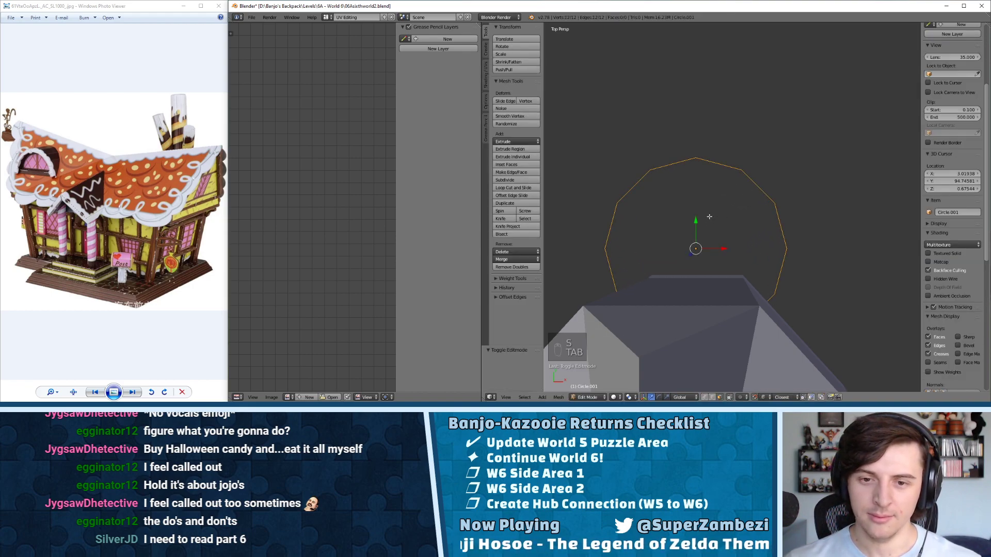
pyautogui.press('a')
pyautogui.press('a')
pyautogui.press('a')
pyautogui.hotkey('ctrl', 'Tab')
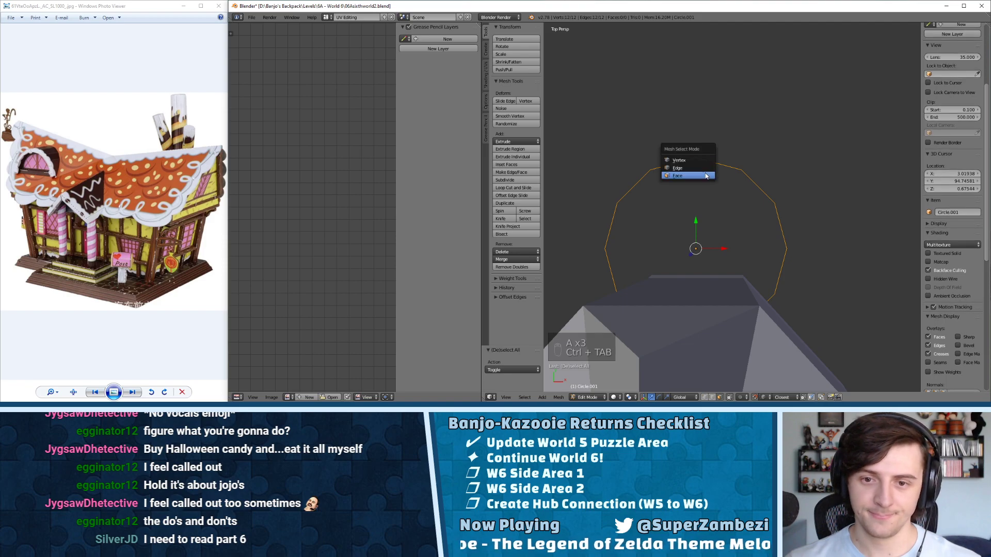
pyautogui.click(705, 162)
pyautogui.press('a')
pyautogui.press('a')
pyautogui.press('a')
pyautogui.scroll(-5, 743, 233)
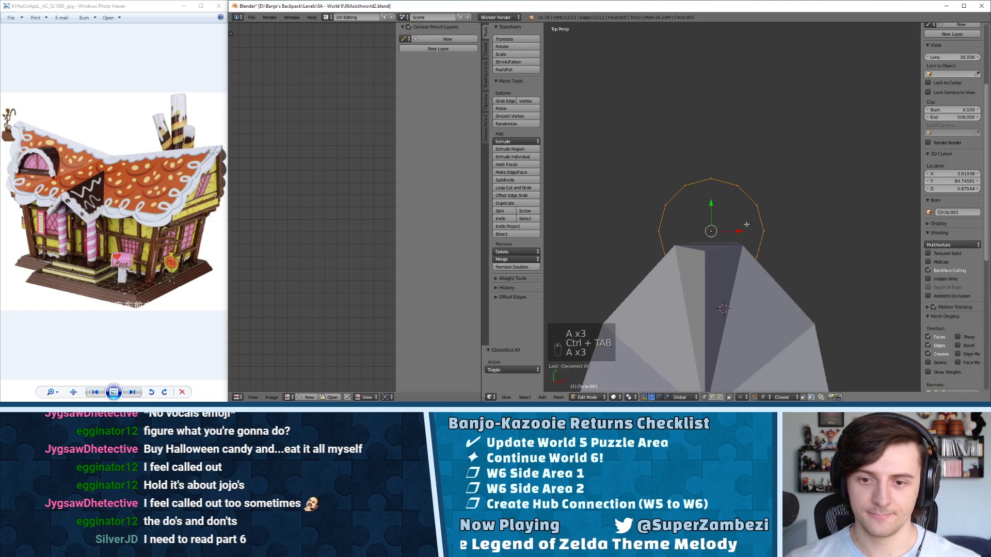
pyautogui.scroll(4, 743, 232)
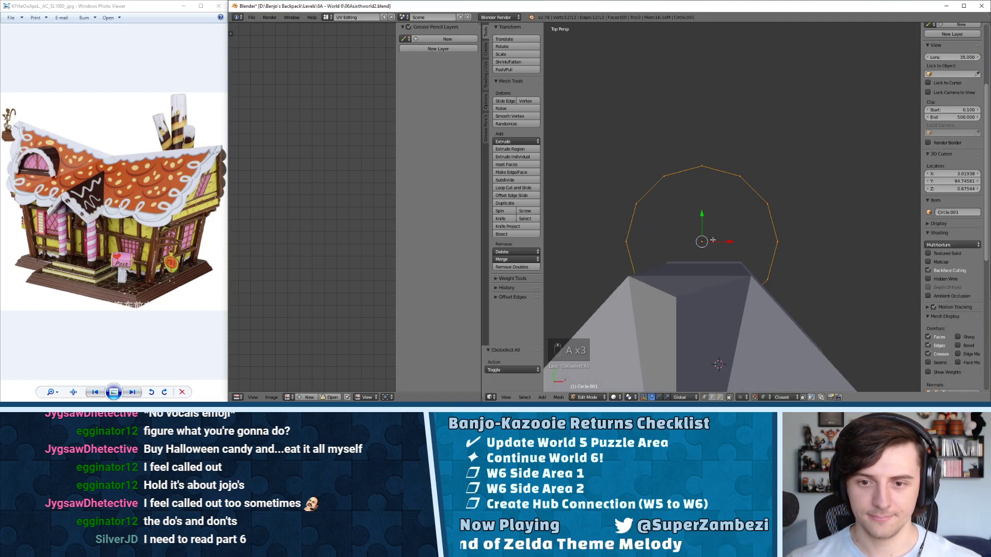
pyautogui.moveTo(729, 243); pyautogui.dragTo(733, 242)
# - Shift the circle's vertices about -0.77 along Y, scale them by 1.232 and move them farther out behind the house
pyautogui.moveTo(733, 242)
pyautogui.mouseDown(button='middle')
pyautogui.moveTo(790, 184)
pyautogui.moveTo(727, 252)
pyautogui.mouseUp(button='middle')
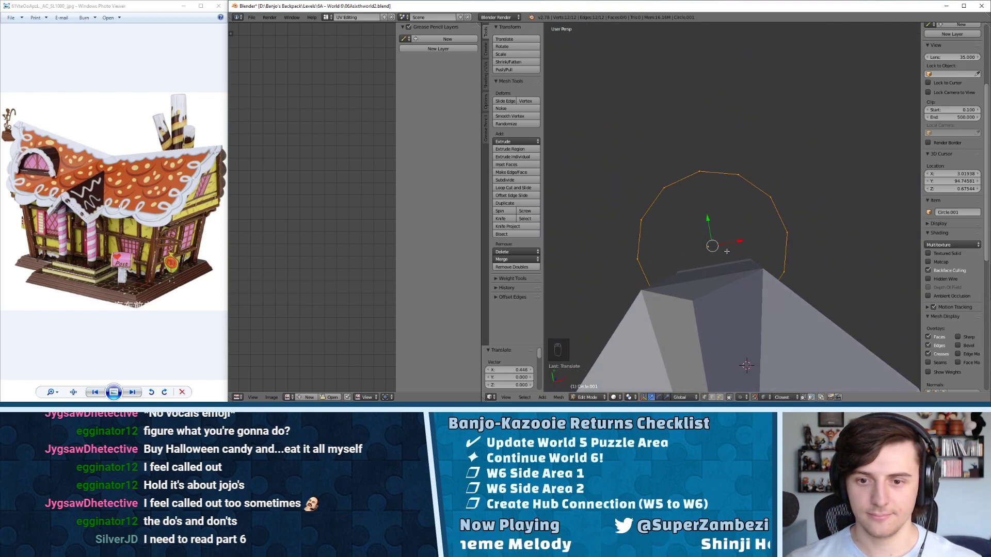
pyautogui.press('s')
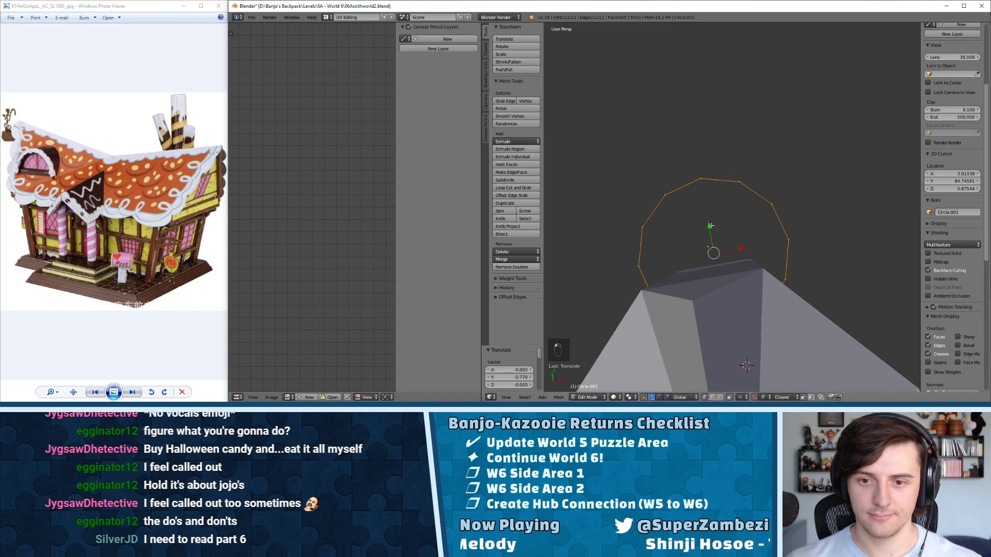
pyautogui.click(743, 185)
pyautogui.moveTo(743, 185); pyautogui.dragTo(754, 223, button='middle')
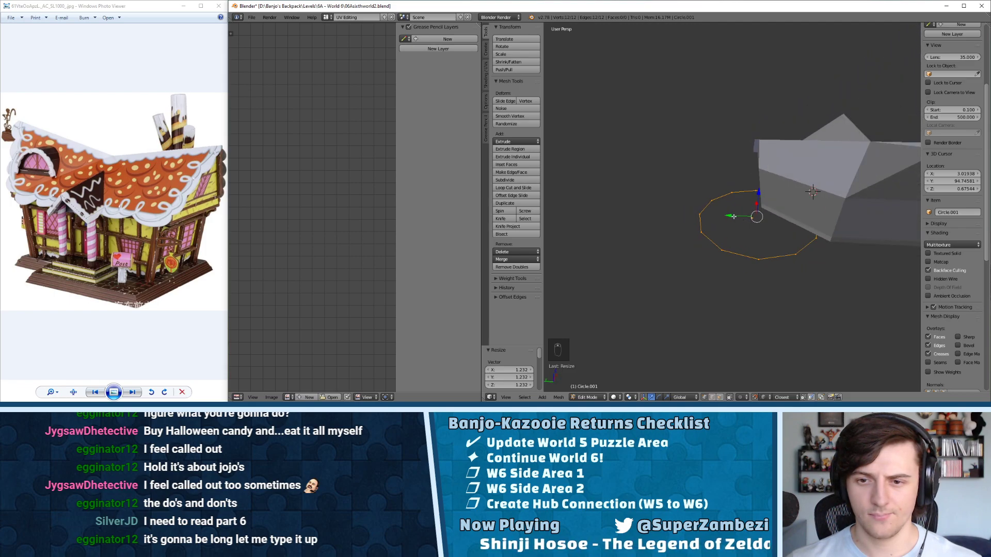
pyautogui.moveTo(733, 216); pyautogui.dragTo(725, 216)
pyautogui.moveTo(725, 215); pyautogui.dragTo(712, 277, button='middle')
pyautogui.press('Tab')
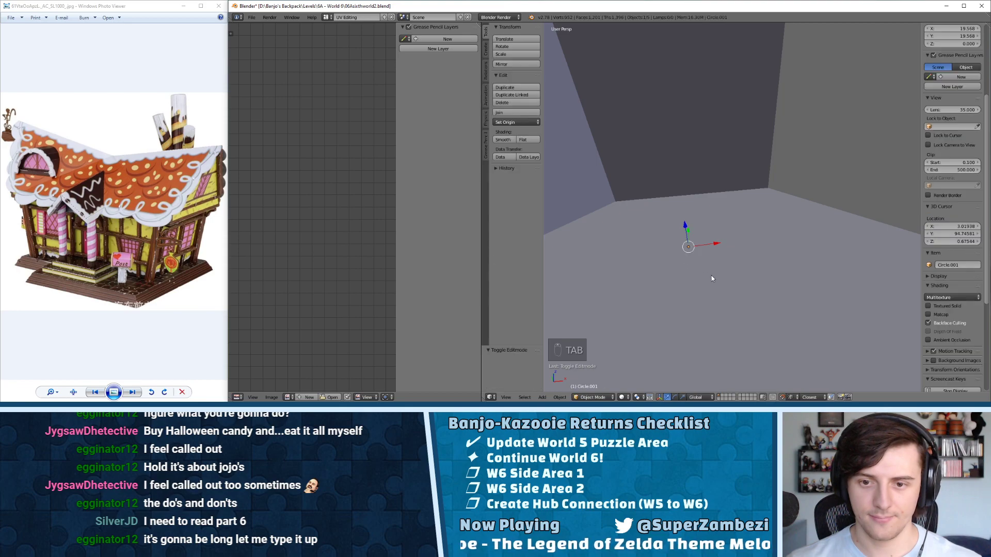
# - In Edit Mode on the level mesh, use edge selection to extrude two edges of the house underside downward as support legs
pyautogui.press('Tab')
pyautogui.moveTo(727, 244); pyautogui.dragTo(666, 227, button='middle')
pyautogui.hotkey('ctrl', 'Tab')
pyautogui.click(676, 237)
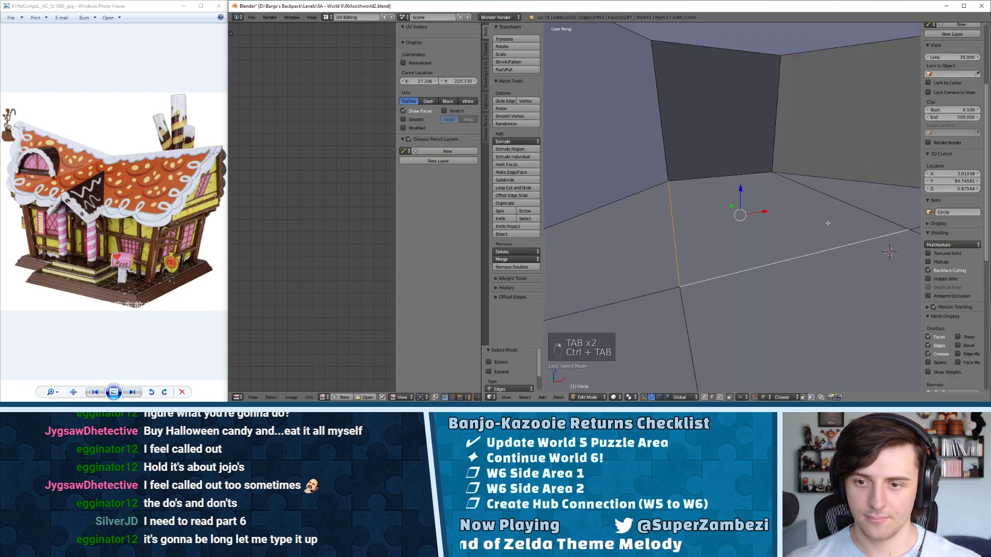
pyautogui.press('e')
pyautogui.click(780, 252)
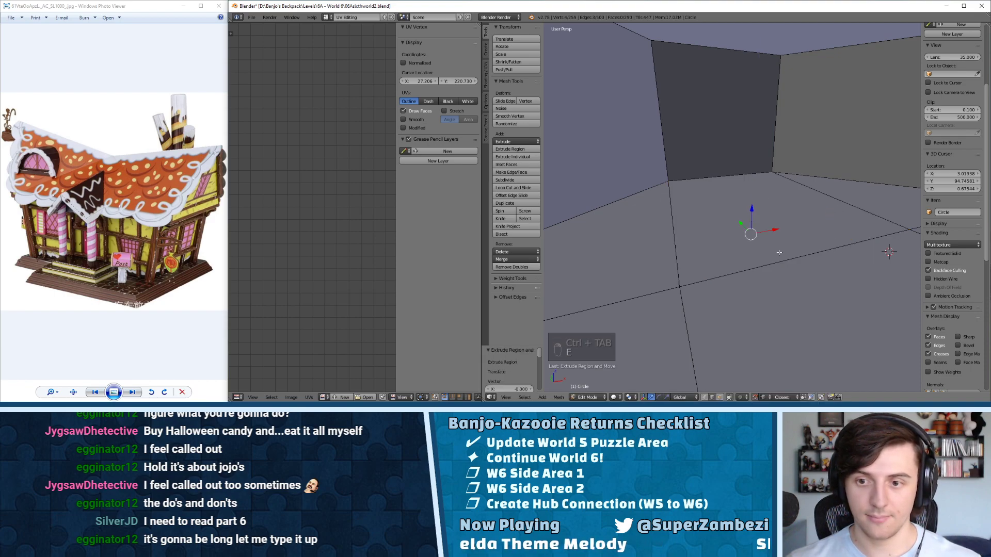
pyautogui.moveTo(778, 252); pyautogui.dragTo(802, 228, button='middle')
pyautogui.moveTo(851, 126); pyautogui.dragTo(826, 170)
pyautogui.moveTo(825, 170); pyautogui.dragTo(671, 202, button='middle')
pyautogui.scroll(5, 668, 222)
pyautogui.press('Tab')
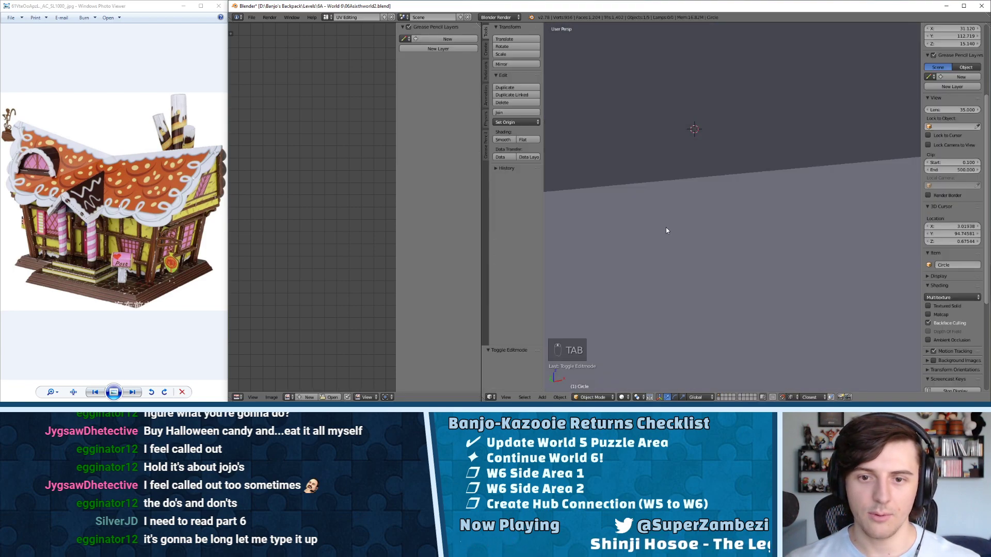
# - Open the circle outline in Edit Mode and examine how it sits around the support legs, from the sides and above
pyautogui.scroll(-3, 666, 225)
pyautogui.rightClick(710, 183)
pyautogui.press('Tab')
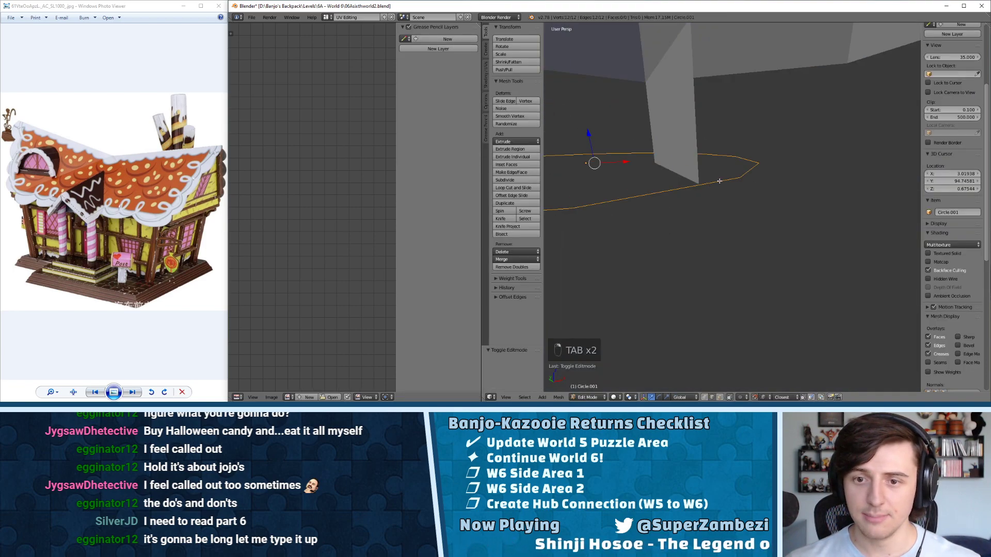
pyautogui.moveTo(719, 181); pyautogui.dragTo(791, 176, button='middle')
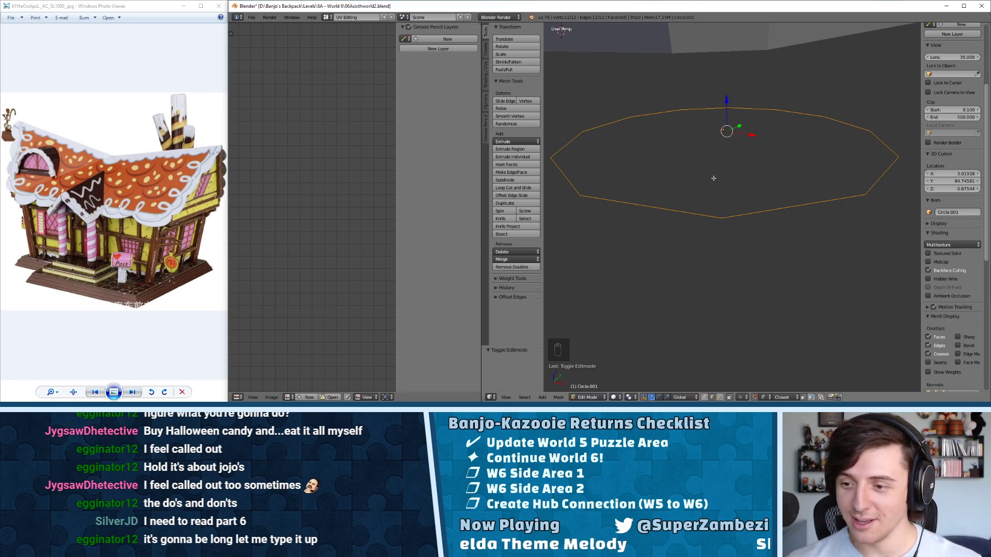
pyautogui.moveTo(714, 178); pyautogui.dragTo(905, 196, button='middle')
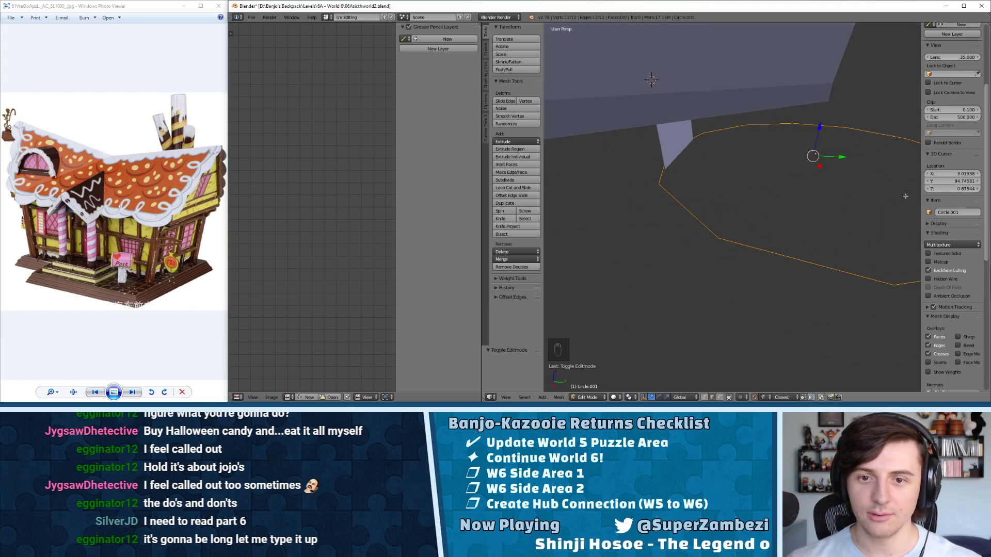
pyautogui.moveTo(767, 179); pyautogui.dragTo(549, 223, button='middle')
pyautogui.press('KP_Decimal')
pyautogui.press('KP_7')
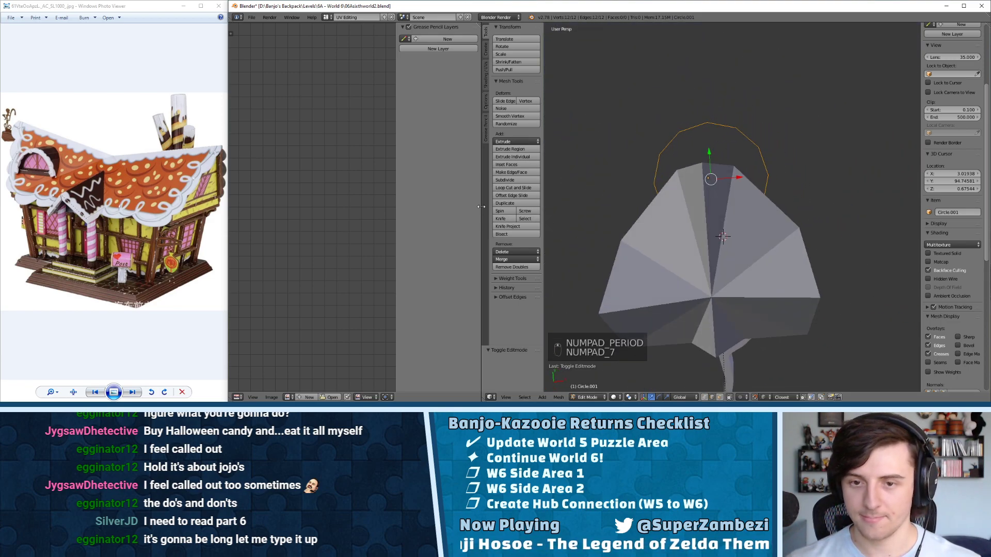
# - Nudge the circle outline's position relative to the house and its support legs
pyautogui.moveTo(666, 190); pyautogui.dragTo(769, 73, button='middle')
pyautogui.moveTo(749, 114)
pyautogui.mouseDown()
pyautogui.moveTo(750, 98)
pyautogui.moveTo(765, 121)
pyautogui.mouseUp()
pyautogui.moveTo(765, 120); pyautogui.dragTo(831, 116, button='middle')
pyautogui.scroll(4, 774, 170)
pyautogui.scroll(-3, 784, 145)
pyautogui.scroll(-2, 784, 146)
# - Return to editing the level mesh and set the viewport shading to Texture
pyautogui.press('Tab')
pyautogui.rightClick(831, 116)
pyautogui.press('Tab')
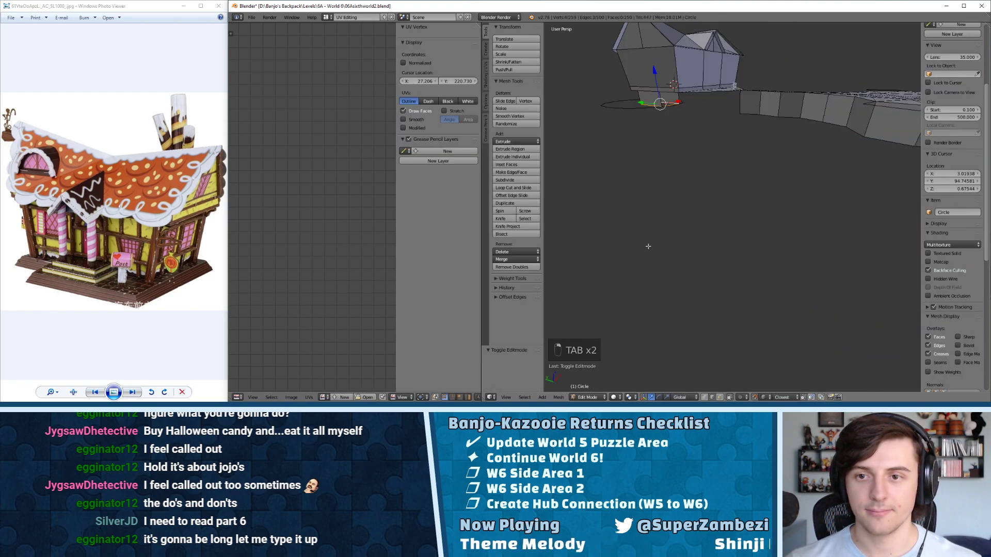
pyautogui.click(586, 397)
pyautogui.click(614, 397)
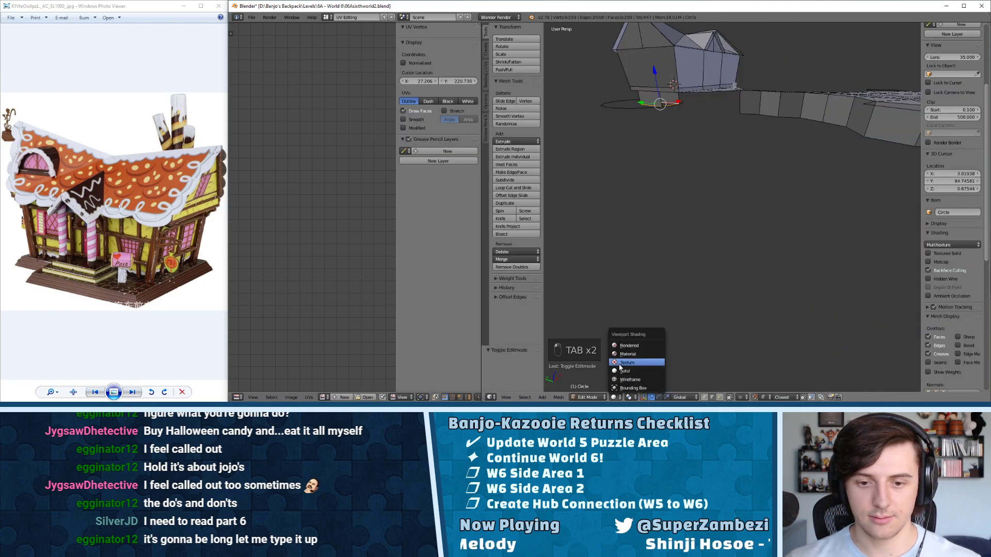
pyautogui.click(620, 363)
pyautogui.moveTo(620, 363)
pyautogui.mouseDown(button='middle')
pyautogui.moveTo(660, 133)
pyautogui.moveTo(671, 155)
pyautogui.mouseUp(button='middle')
# - Move the bear-and-bird character model off the path to just outside the middle platform's lower edge, shifting it about -2.19 along X
pyautogui.press('Tab')
pyautogui.rightClick(680, 173)
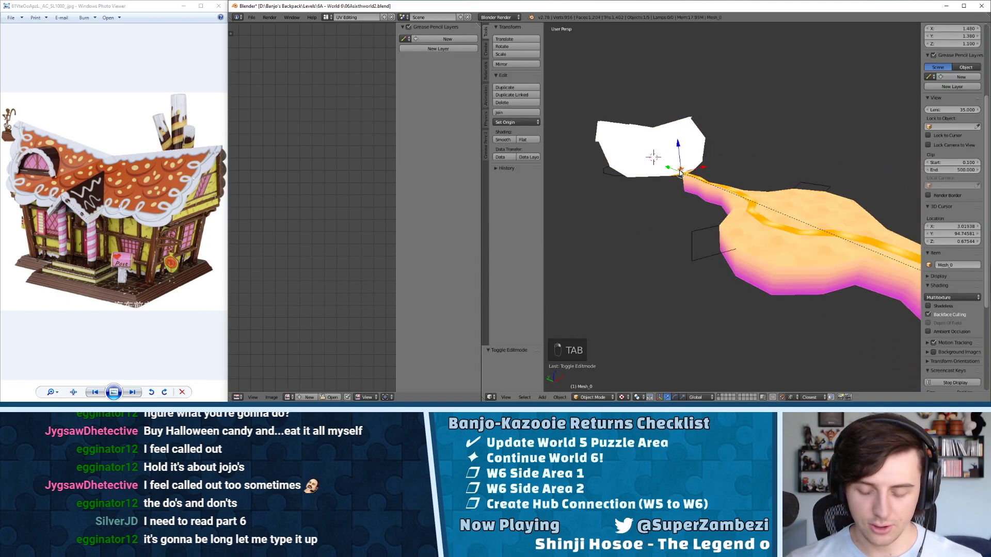
pyautogui.press('g')
pyautogui.click(733, 279)
pyautogui.press('KP_Decimal')
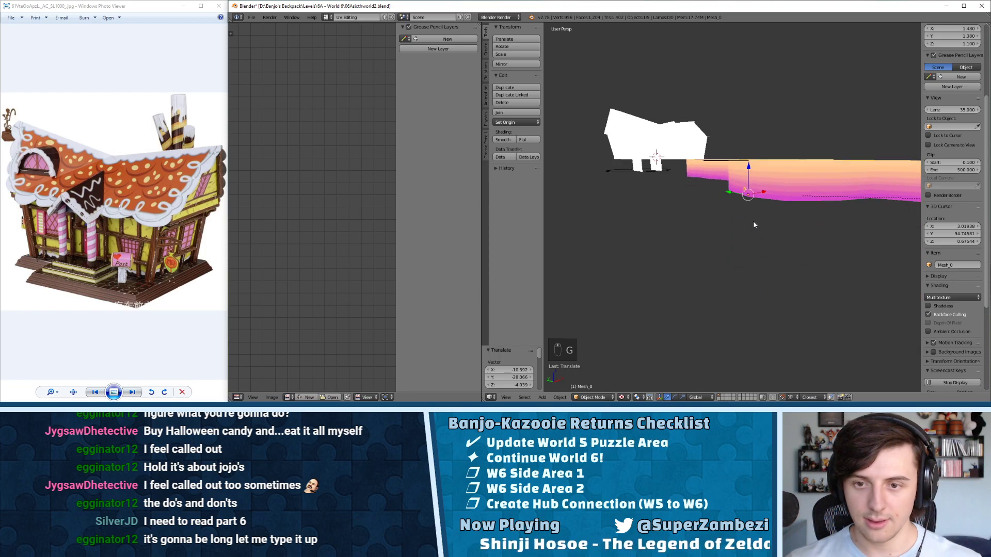
pyautogui.press('KP_7')
pyautogui.scroll(-3, 754, 221)
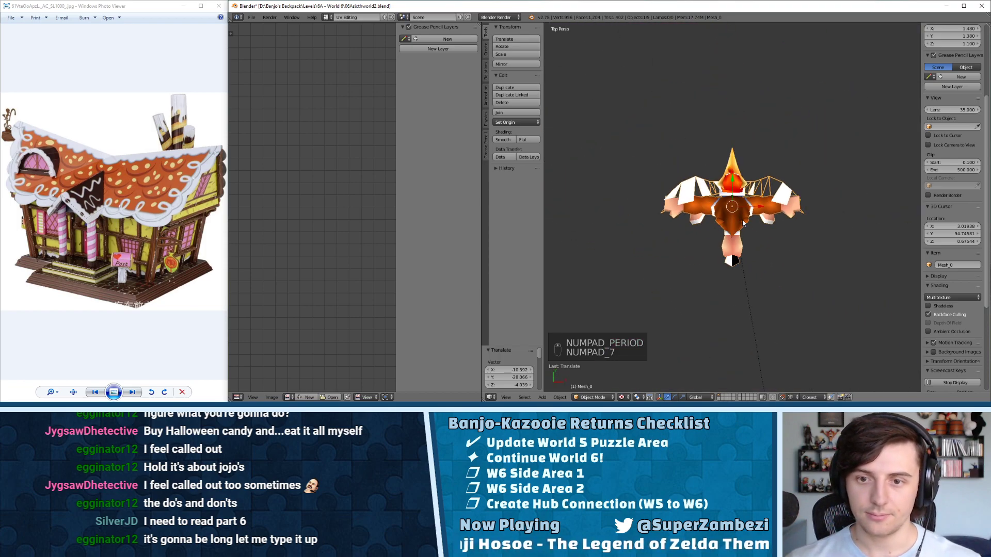
pyautogui.scroll(5, 753, 222)
pyautogui.moveTo(763, 207); pyautogui.dragTo(708, 224)
pyautogui.click(676, 258)
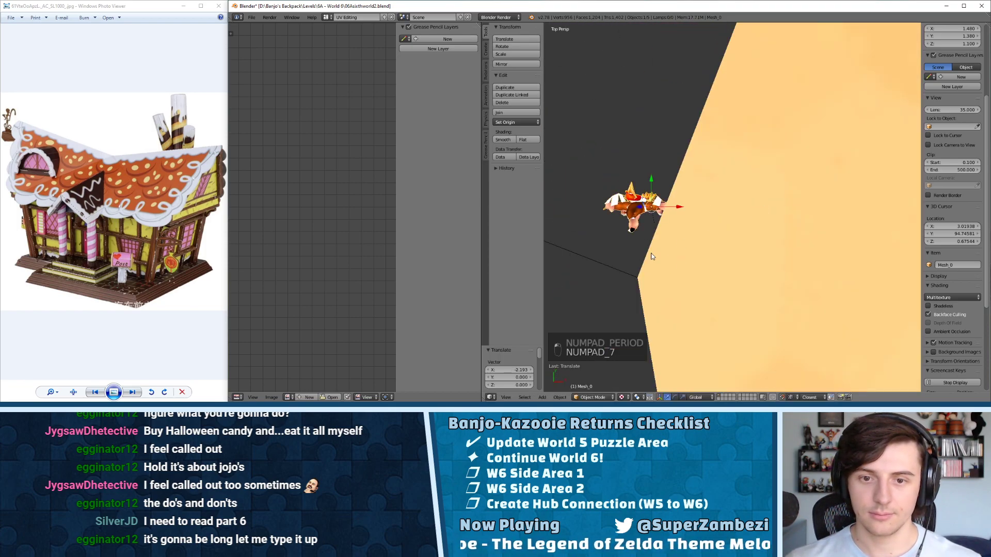
pyautogui.moveTo(676, 258); pyautogui.dragTo(720, 161, button='middle')
# - Enter Edit Mode on the level mesh and raise the bottom edge loop of the platform walls about 2.13 along Z
pyautogui.press('Tab')
pyautogui.press('Tab')
pyautogui.rightClick(777, 199)
pyautogui.press('Tab')
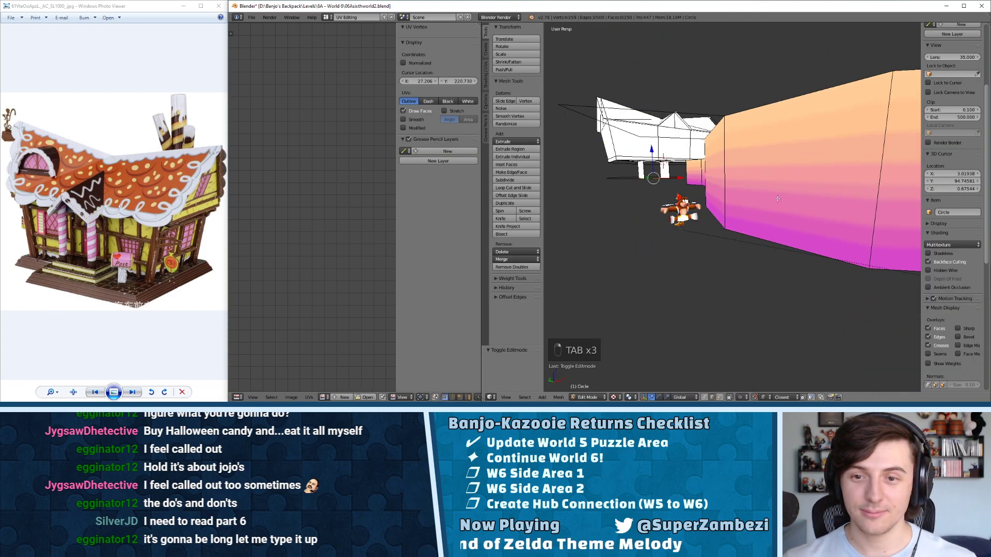
pyautogui.moveTo(777, 199); pyautogui.dragTo(725, 203, button='middle')
pyautogui.hotkey('ctrl', 'Tab')
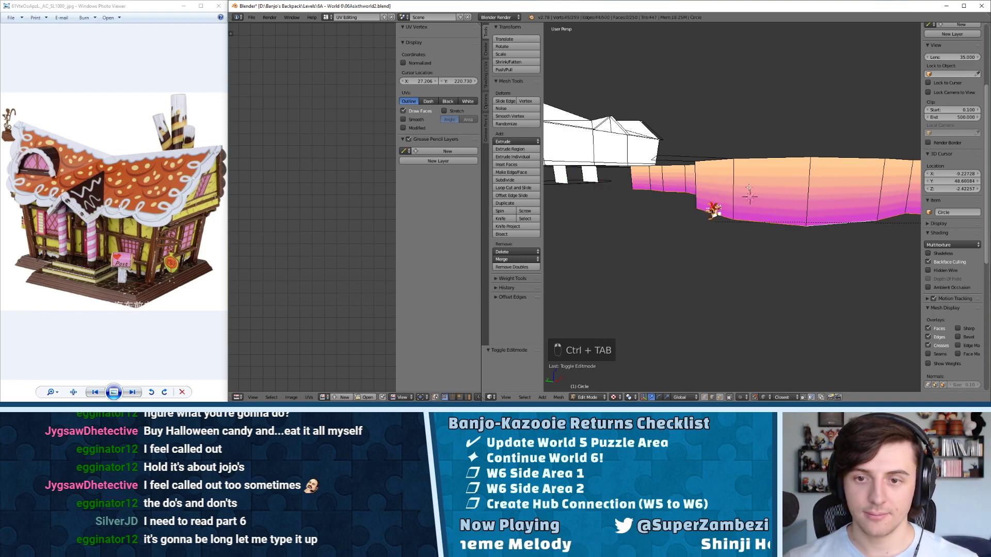
pyautogui.scroll(-6, 756, 136)
pyautogui.moveTo(825, 195); pyautogui.dragTo(875, 186)
pyautogui.moveTo(875, 186); pyautogui.dragTo(793, 206, button='middle')
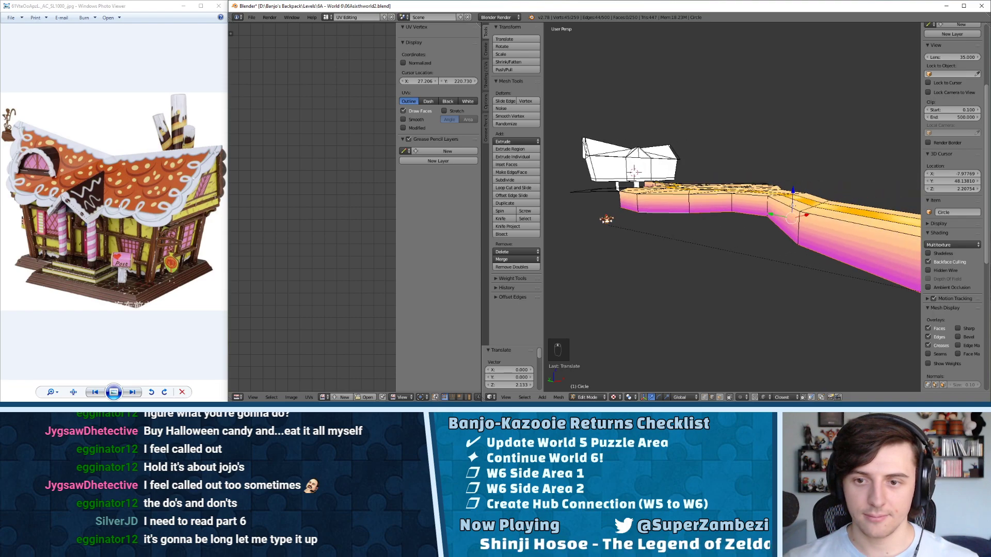
# - Fine-tune the bottom edge loop's height, raising it about 0.33 and lowering it about 0.59 along Z, and check the level layout
pyautogui.moveTo(794, 191); pyautogui.dragTo(808, 185)
pyautogui.moveTo(815, 183)
pyautogui.mouseDown(button='middle')
pyautogui.moveTo(803, 180)
pyautogui.moveTo(818, 194)
pyautogui.moveTo(783, 195)
pyautogui.moveTo(807, 186)
pyautogui.mouseUp(button='middle')
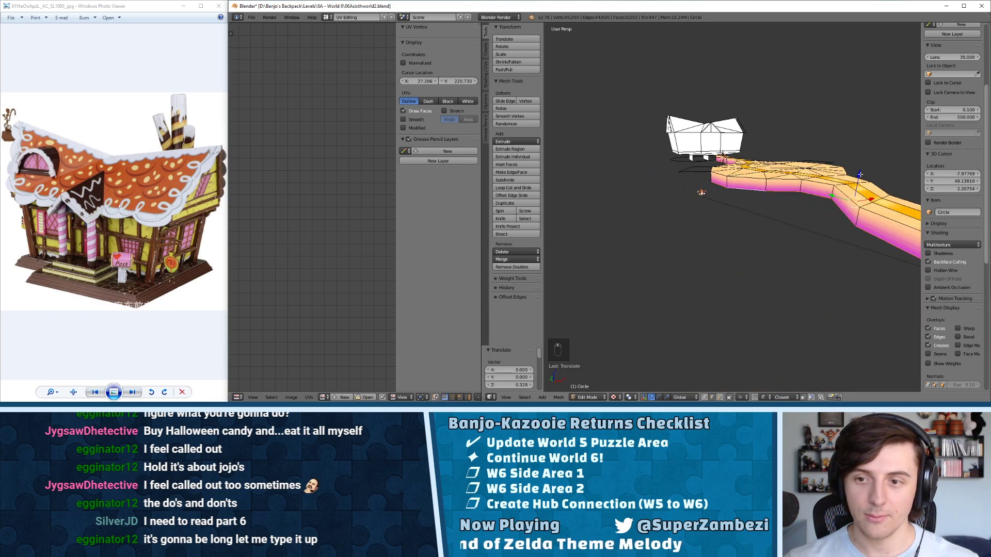
pyautogui.moveTo(860, 174); pyautogui.dragTo(859, 185)
pyautogui.moveTo(860, 185); pyautogui.dragTo(730, 189, button='middle')
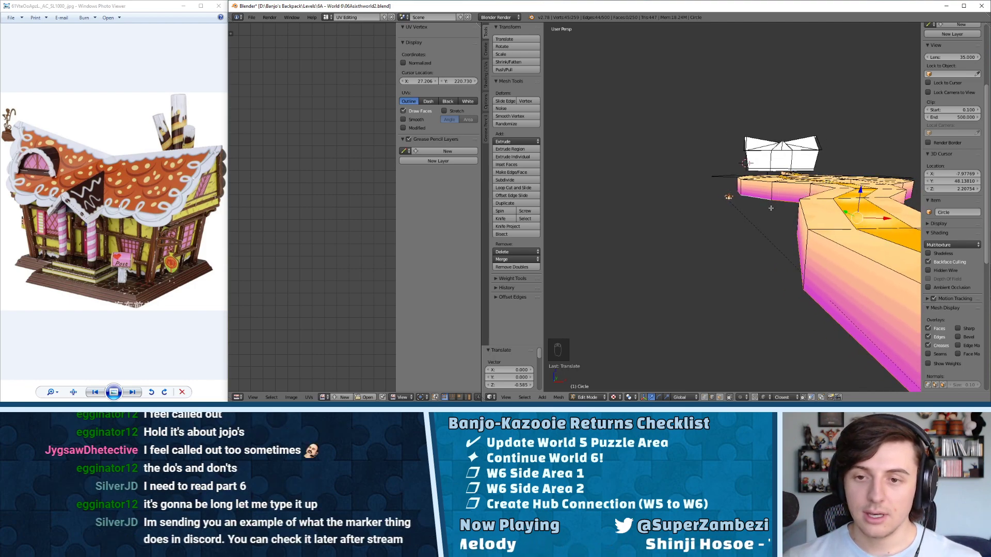
pyautogui.moveTo(752, 204); pyautogui.dragTo(807, 211, button='middle')
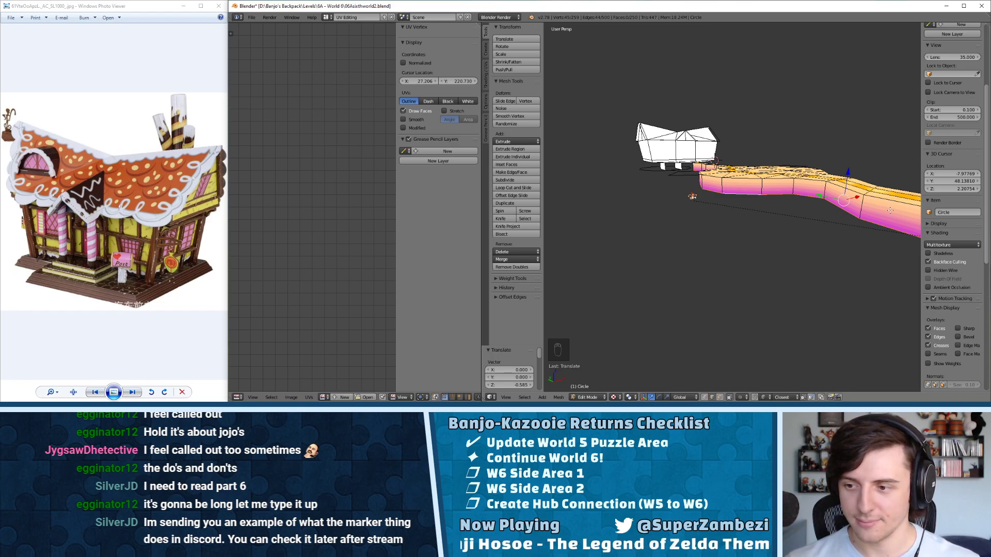
pyautogui.moveTo(799, 176); pyautogui.dragTo(839, 241, button='middle')
# - Change to face selection, leave Edit Mode and select the circle outline behind the house, framing the view on it
pyautogui.hotkey('ctrl', 'Tab')
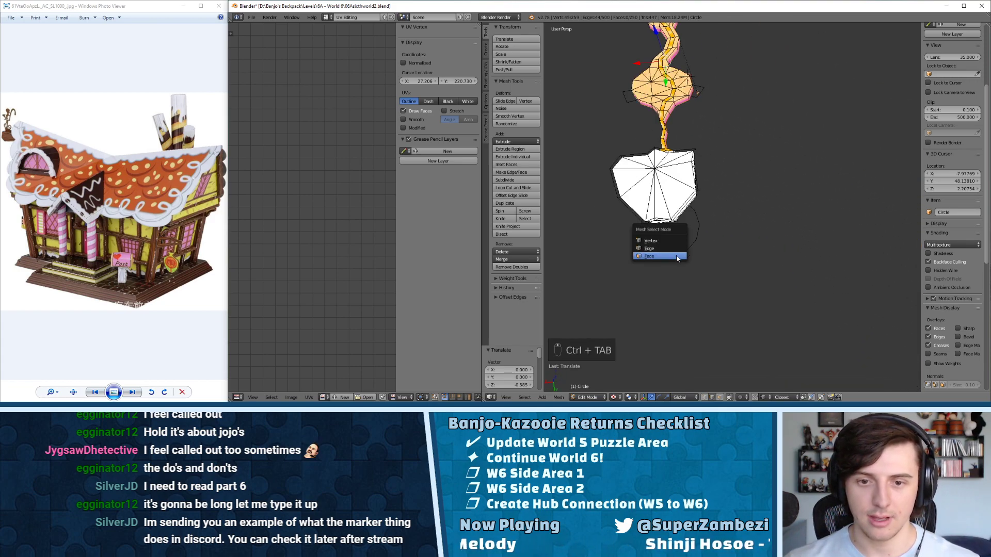
pyautogui.click(677, 258)
pyautogui.press('Tab')
pyautogui.rightClick(675, 261)
pyautogui.scroll(3, 686, 261)
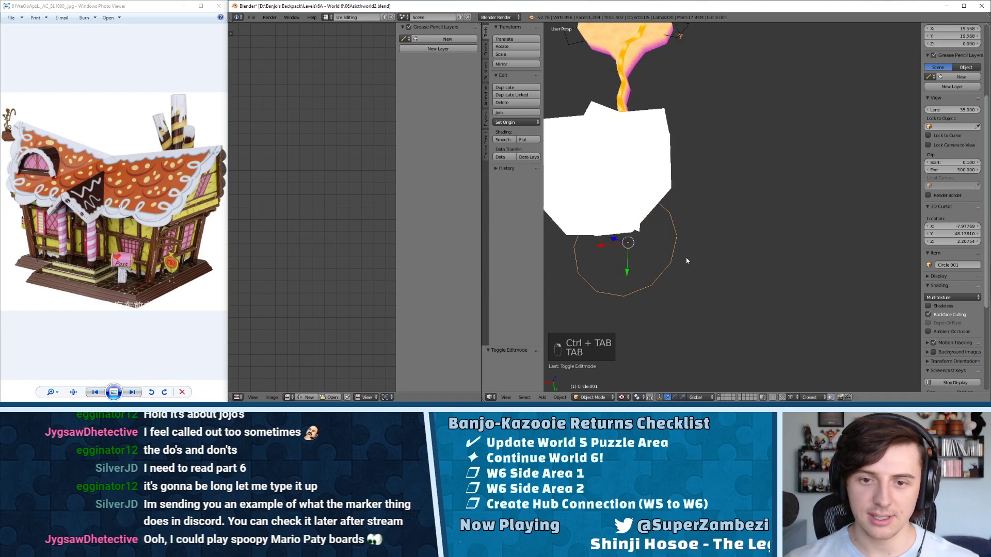
pyautogui.keyDown('shift'); pyautogui.moveTo(686, 261); pyautogui.dragTo(832, 199, button='middle'); pyautogui.keyUp('shift')
pyautogui.scroll(2, 805, 192)
pyautogui.press('Tab')
pyautogui.press('Tab')
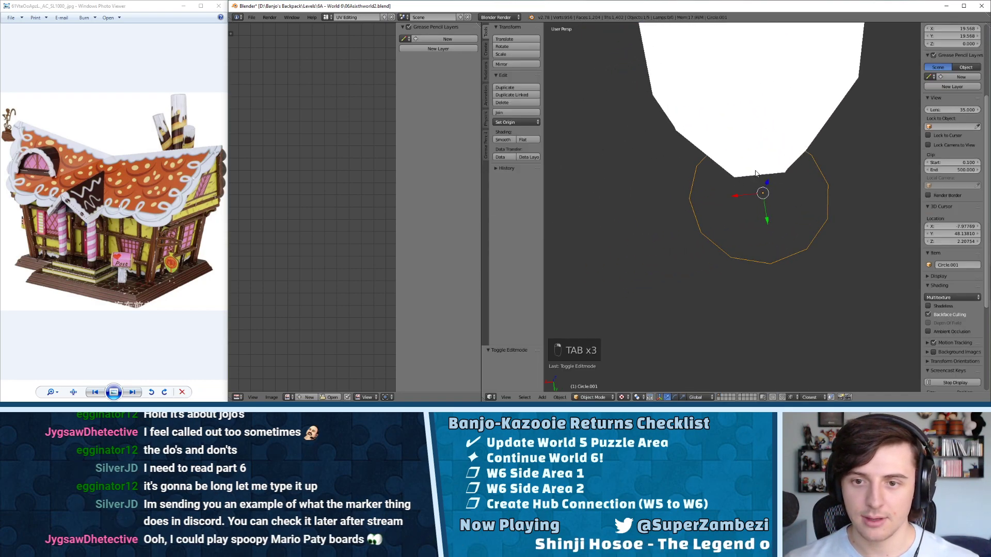
# - Select the house mesh and, in Edit Mode with edge selection, subdivide the bottom edge of its back wall once
pyautogui.rightClick(755, 172)
pyautogui.press('Tab')
pyautogui.moveTo(756, 173); pyautogui.dragTo(767, 222, button='middle')
pyautogui.hotkey('ctrl', 'Tab')
pyautogui.click(766, 226)
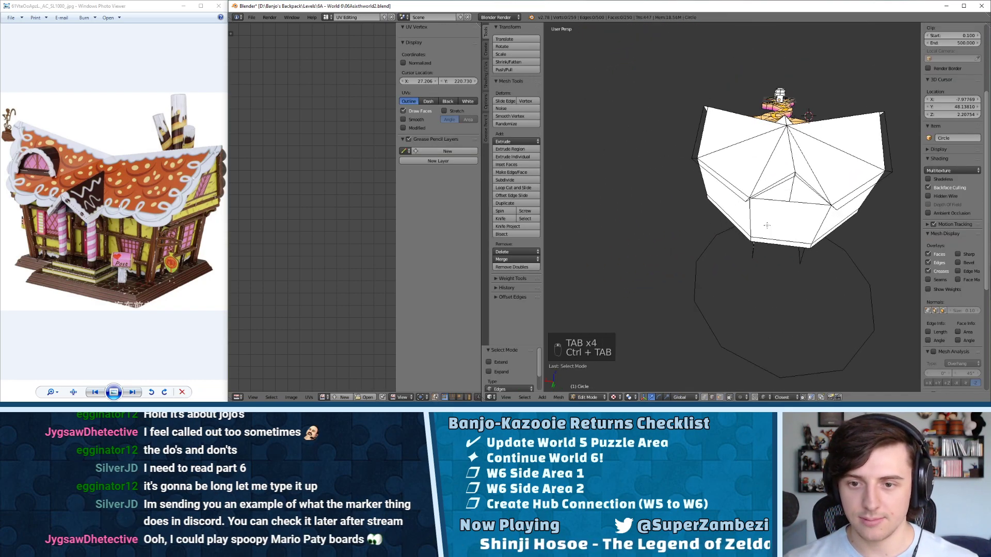
pyautogui.rightClick(767, 225)
pyautogui.press('w')
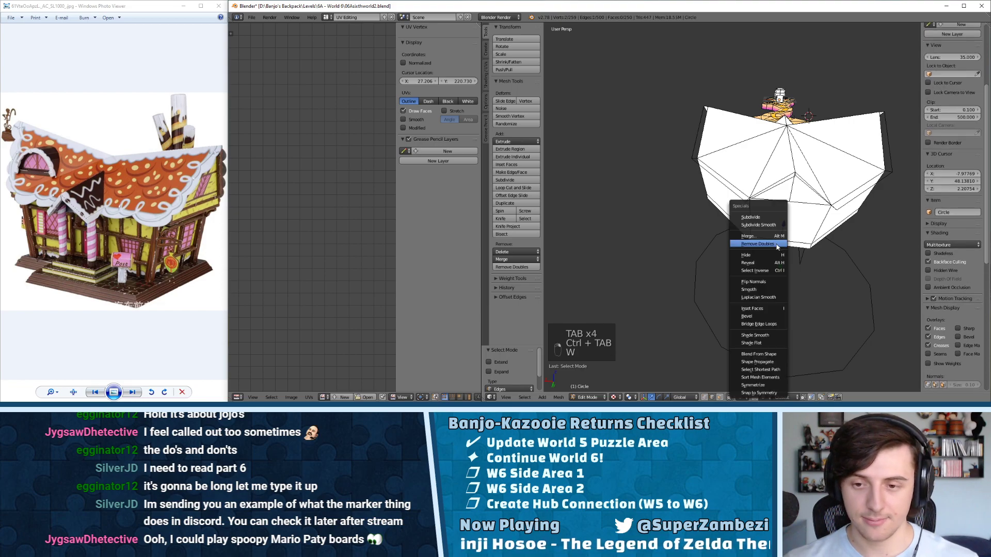
pyautogui.click(764, 218)
# - Extrude the new midpoint vertex straight back along Y to the circle's far side as a guide edge, and leave Edit Mode
pyautogui.hotkey('ctrl', 'Tab')
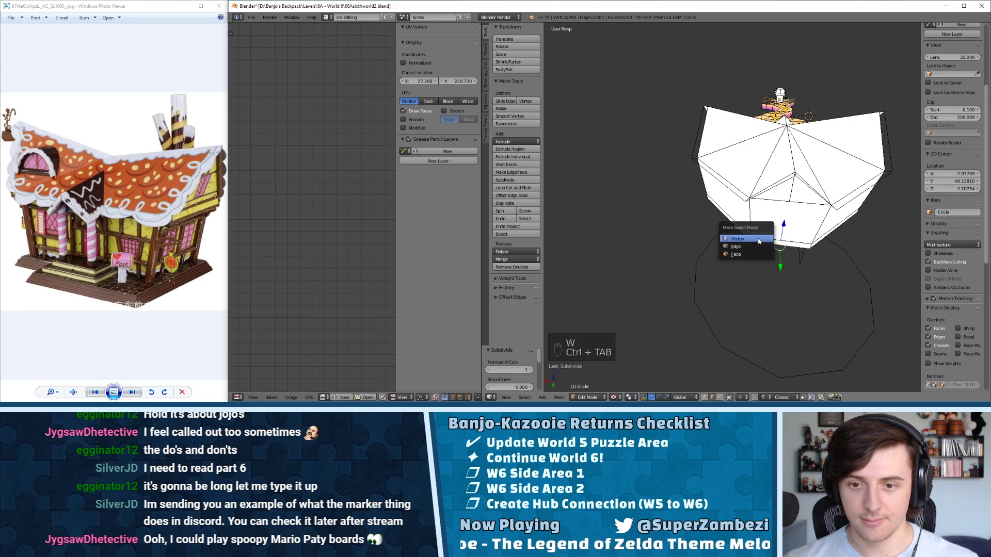
pyautogui.click(764, 241)
pyautogui.press('e')
pyautogui.press('x')
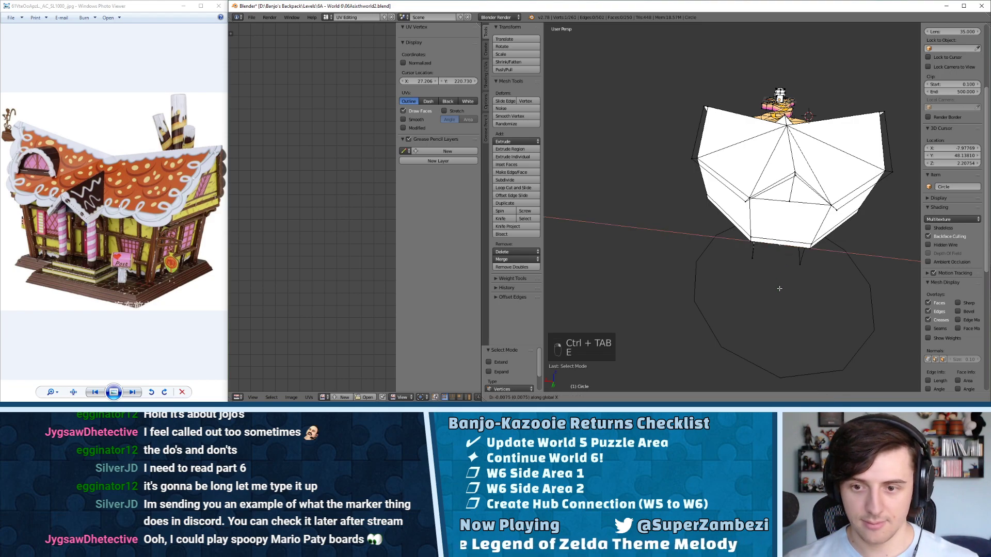
pyautogui.click(784, 370)
pyautogui.moveTo(783, 370); pyautogui.dragTo(772, 296, button='middle')
pyautogui.press('`')
pyautogui.press('Tab')
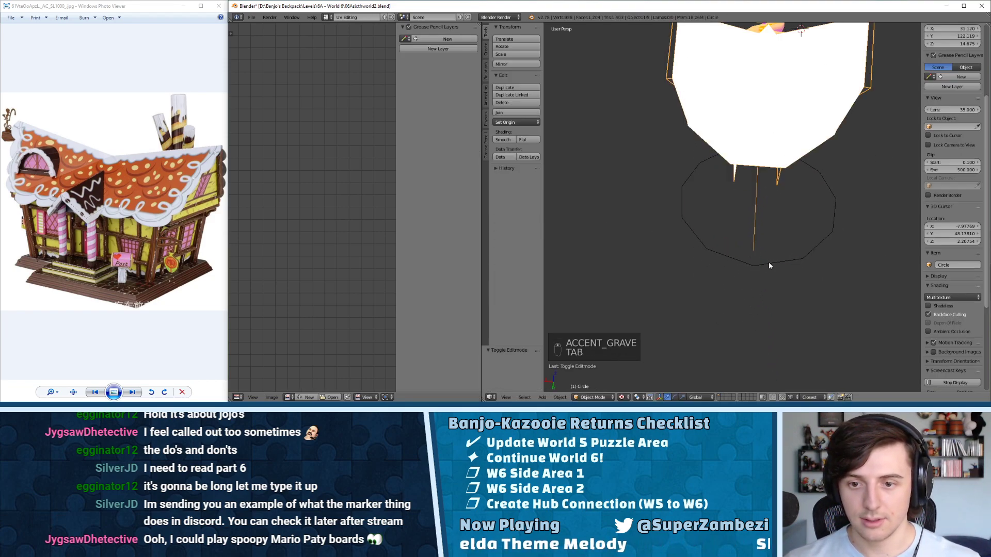
# - Enter Edit Mode on the circle outline and shift its vertices slightly along X to centre them on the guide edge
pyautogui.press('Tab')
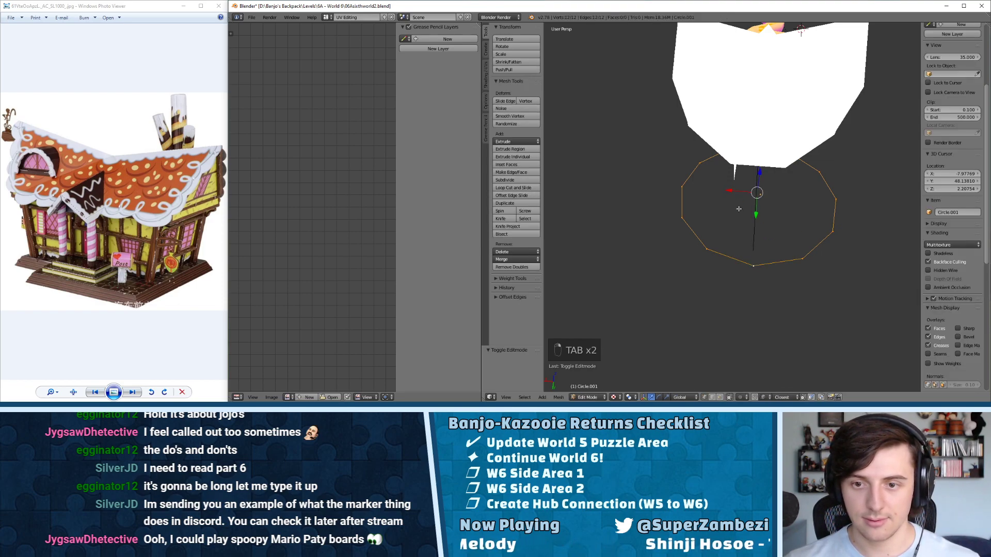
pyautogui.moveTo(732, 192); pyautogui.dragTo(728, 193)
pyautogui.moveTo(749, 249); pyautogui.dragTo(753, 252)
pyautogui.moveTo(753, 251); pyautogui.dragTo(682, 215, button='middle')
# - Return to the house mesh and delete the guide edge's end vertex and the midpoint vertex on the back wall
pyautogui.press('Tab')
pyautogui.rightClick(714, 202)
pyautogui.press('Tab')
pyautogui.press('x')
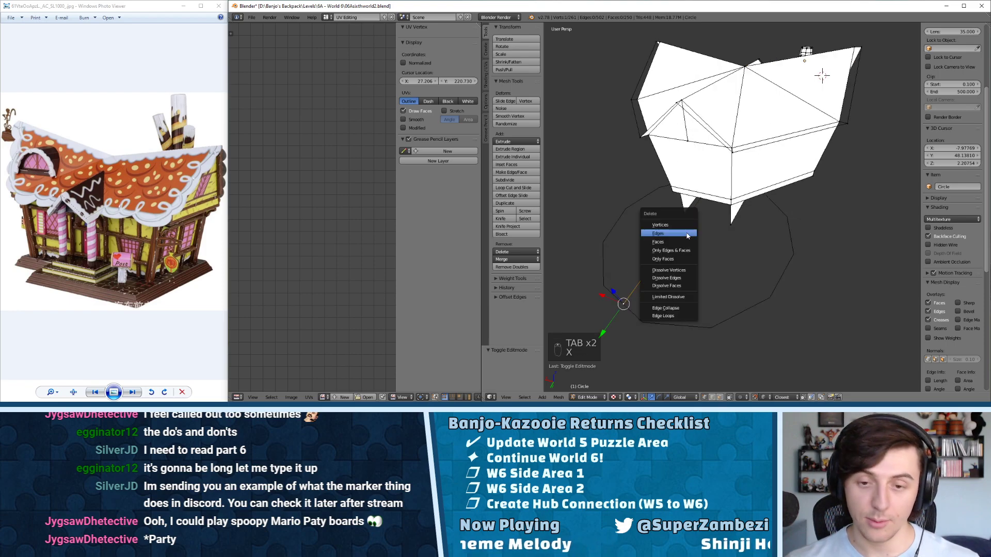
pyautogui.click(676, 227)
pyautogui.press('x')
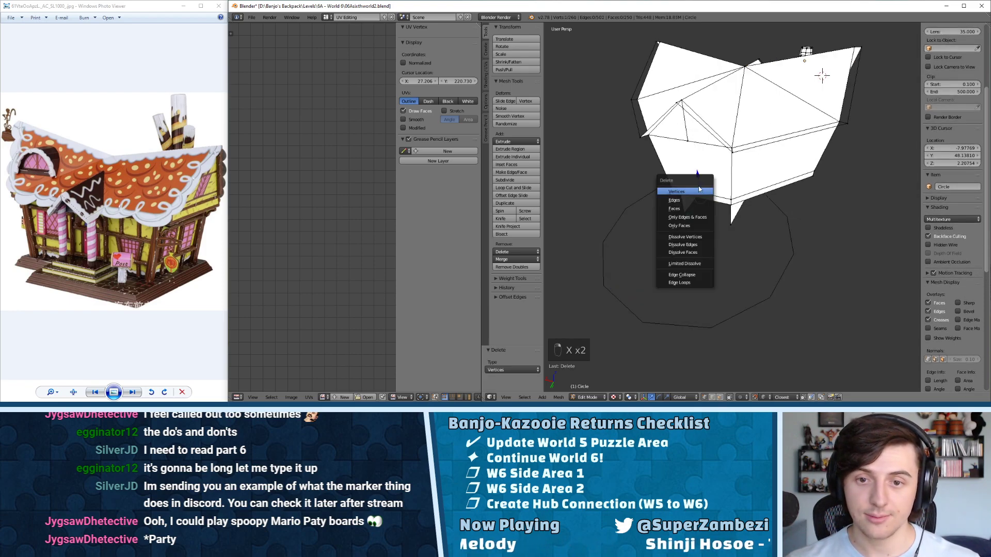
pyautogui.click(698, 189)
# - Select the circle outline and, from the top view in Edit Mode, extrude an outer ring about 0.24 wide with Offset Edges
pyautogui.press('Tab')
pyautogui.rightClick(770, 304)
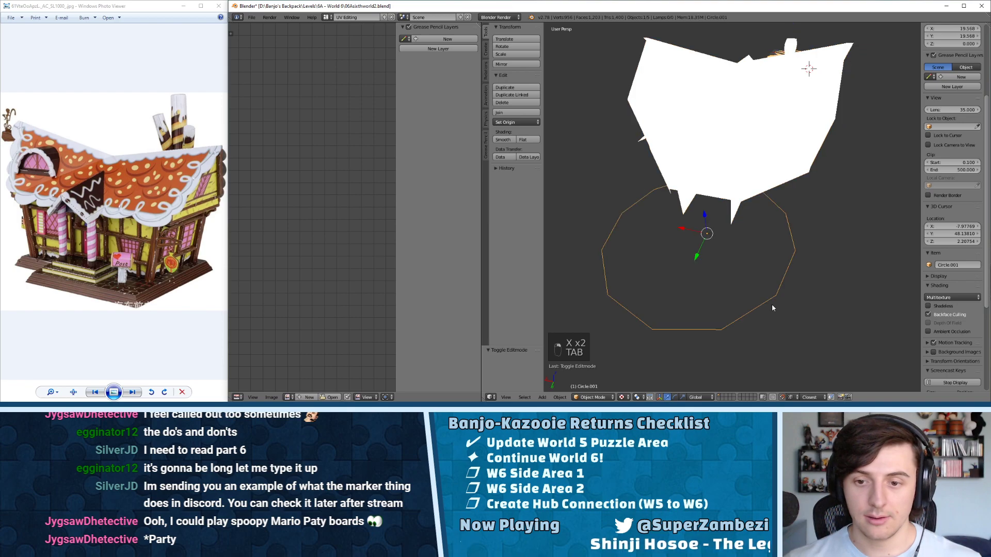
pyautogui.scroll(-3, 764, 289)
pyautogui.press('KP_Decimal')
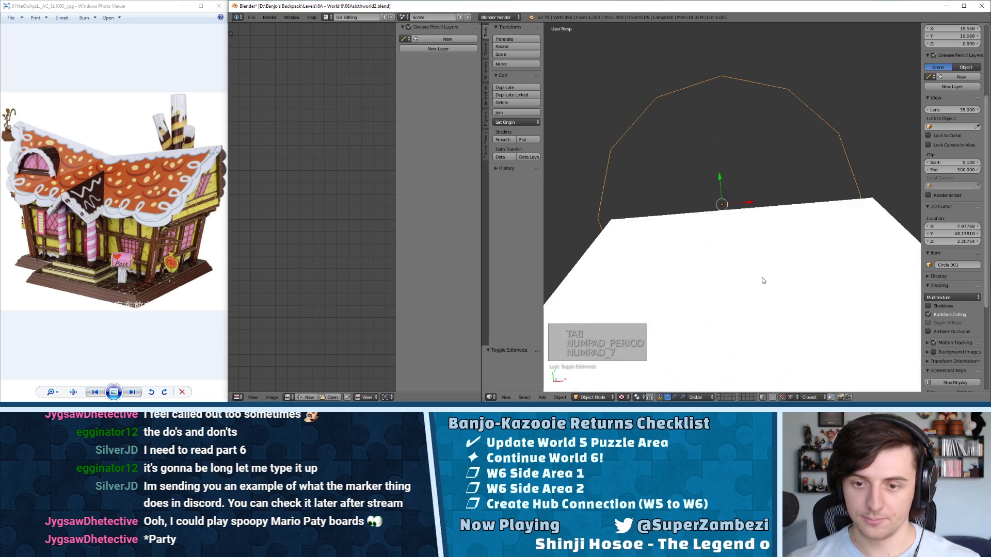
pyautogui.press('KP_7')
pyautogui.press('Tab')
pyautogui.scroll(-2, 722, 164)
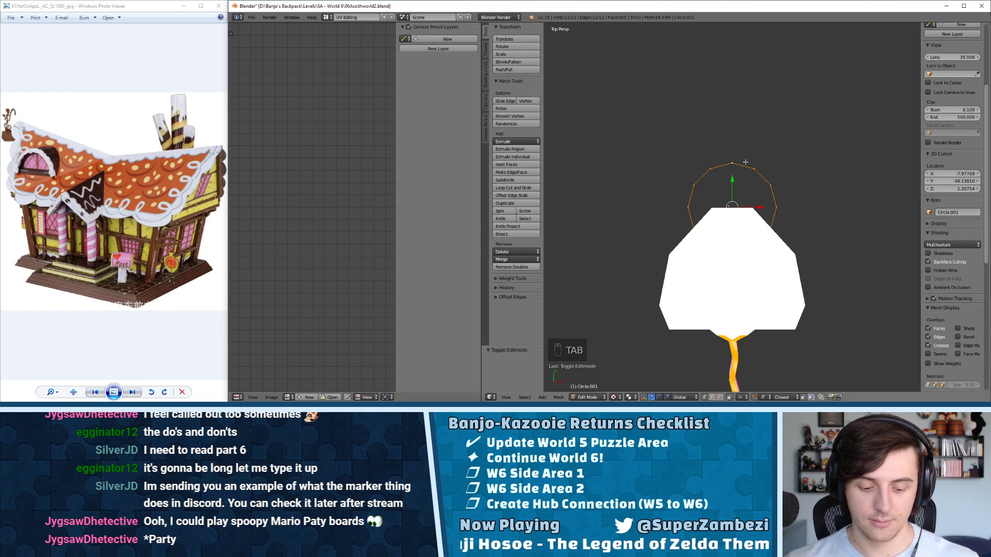
pyautogui.hotkey('ctrl', 'e')
pyautogui.click(749, 231)
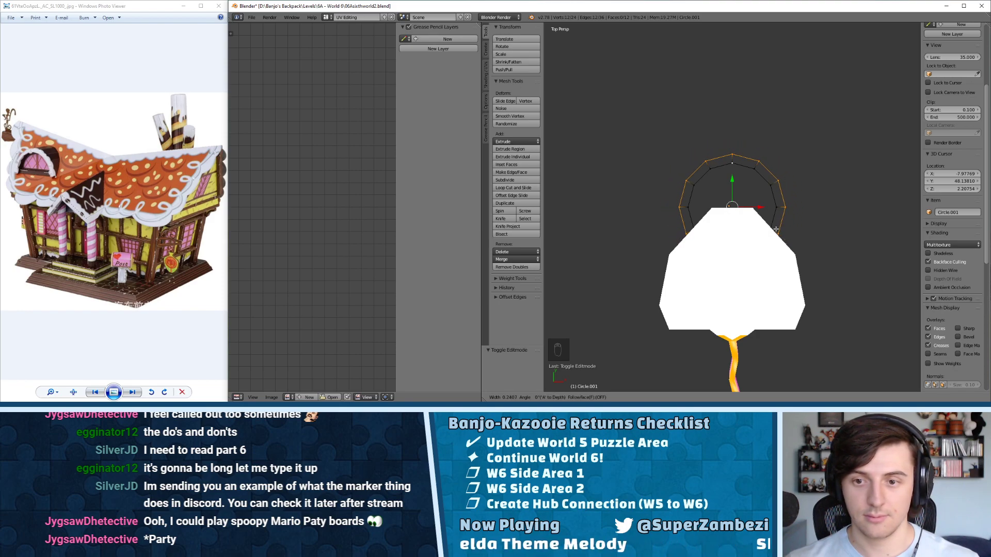
pyautogui.click(776, 228)
# - Extrude three more outward rings around the circle with Offset Edges, about 0.41, 1.15 and 2.89 wide
pyautogui.hotkey('ctrl', 'e')
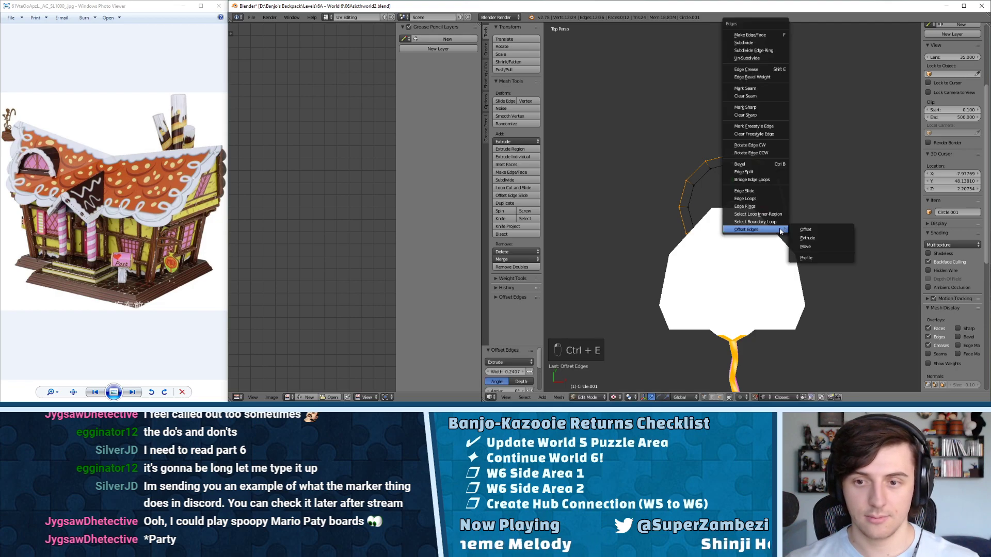
pyautogui.click(807, 238)
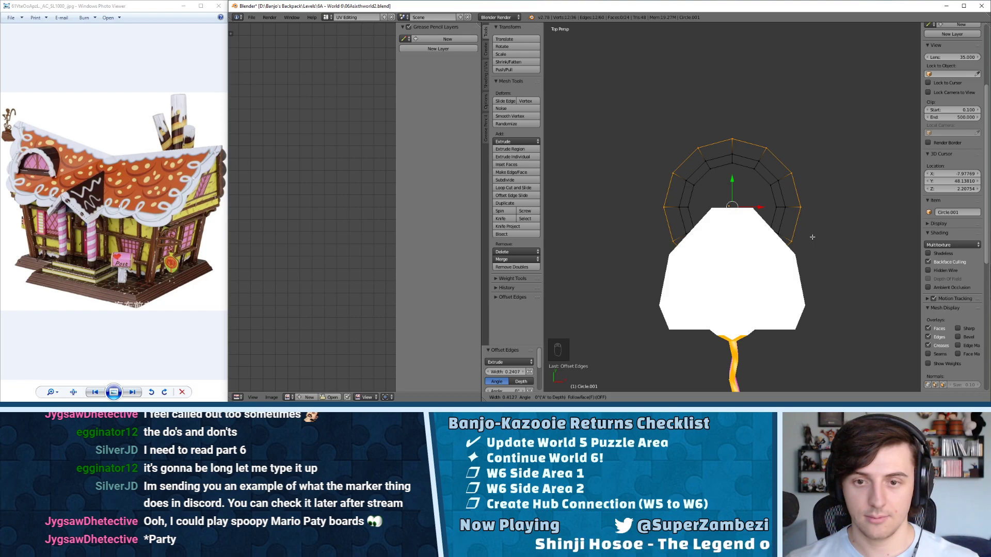
pyautogui.hotkey('ctrl', 'e')
pyautogui.click(837, 246)
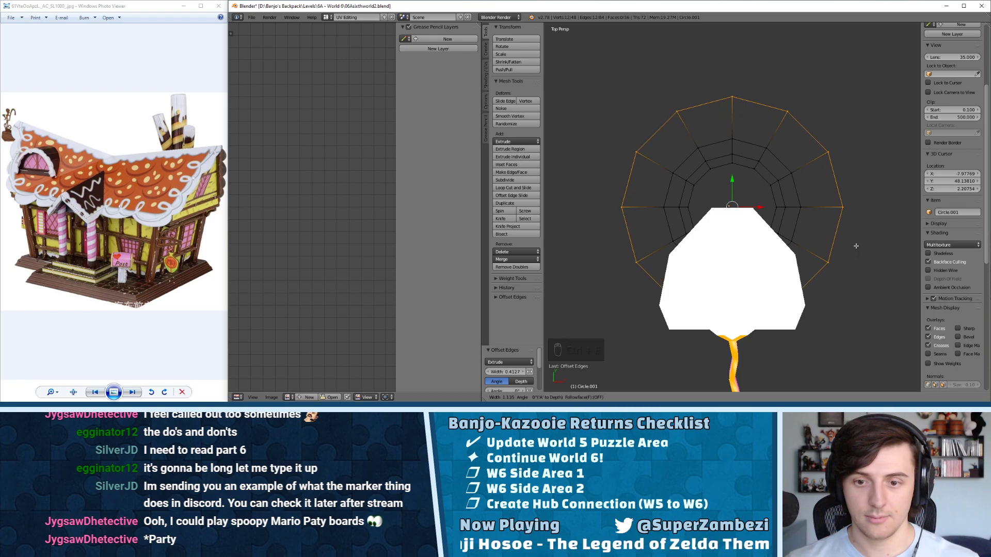
pyautogui.click(856, 247)
pyautogui.hotkey('ctrl', 'e')
pyautogui.moveTo(858, 247)
pyautogui.click(884, 255)
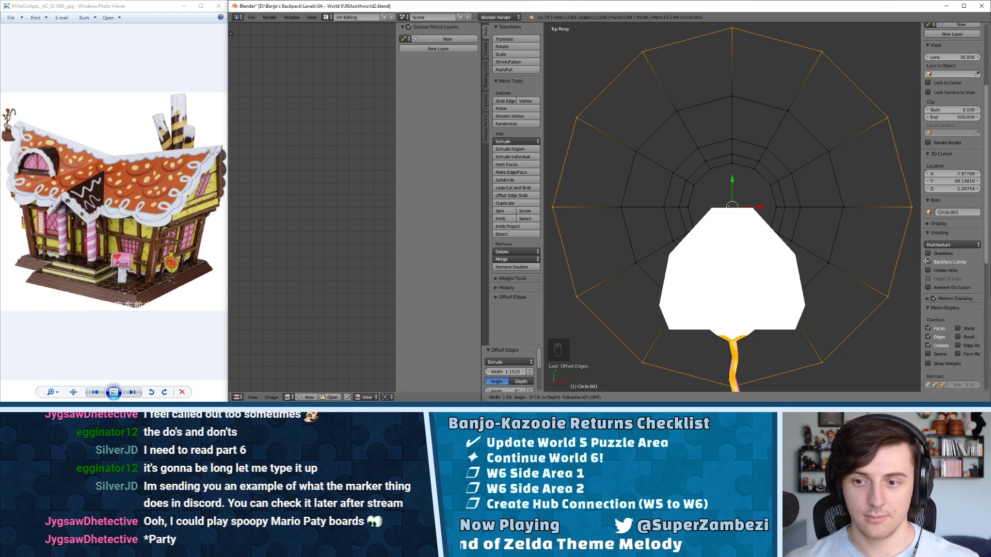
pyautogui.click(860, 247)
# - Move the outermost loop of the circle inward by about 0.3 with Offset Edges
pyautogui.scroll(-5, 860, 246)
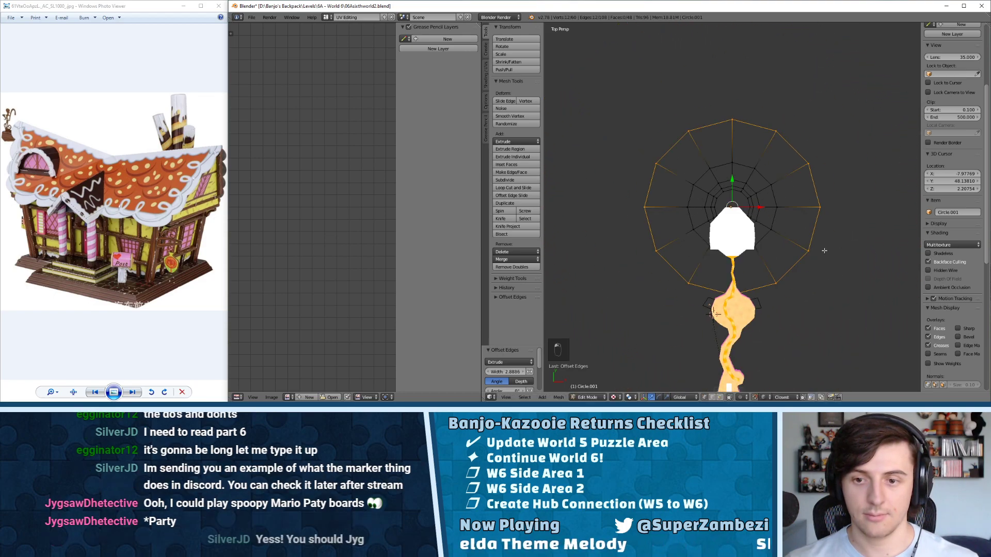
pyautogui.hotkey('ctrl', 'e')
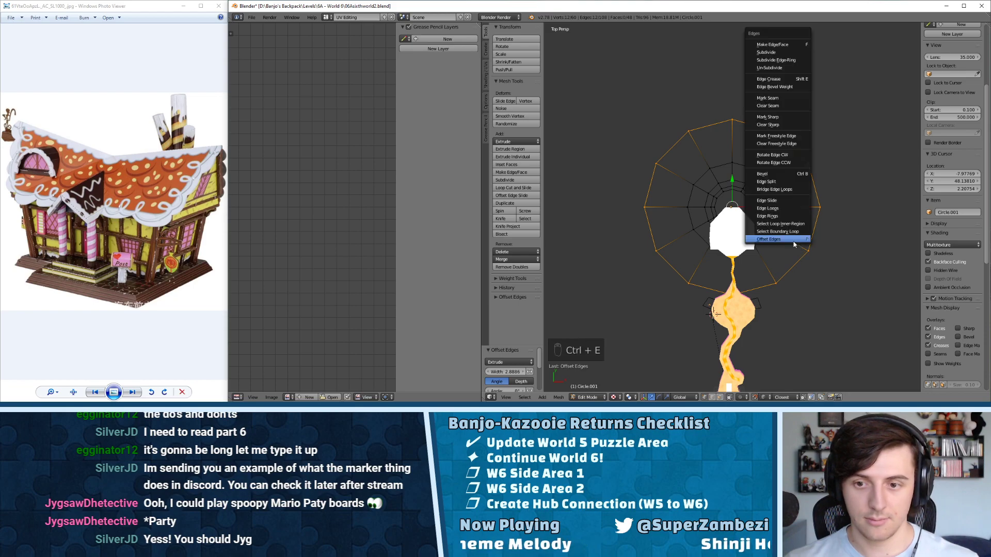
pyautogui.moveTo(790, 235)
pyautogui.click(835, 252)
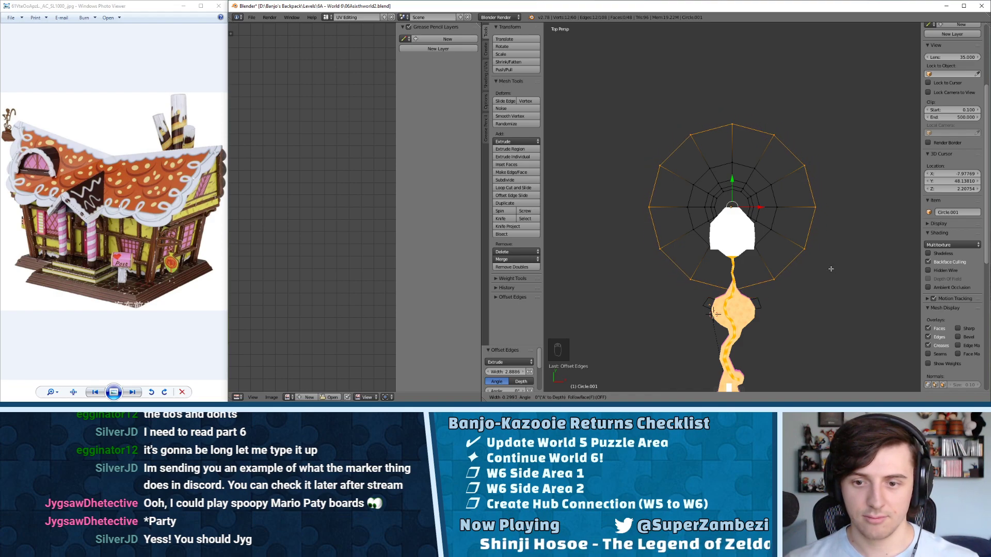
pyautogui.click(830, 269)
# - Leave Edit Mode and raise the whole ringed circle object about 1.42 along Z, checking it against the house and path
pyautogui.moveTo(831, 269); pyautogui.dragTo(721, 237, button='middle')
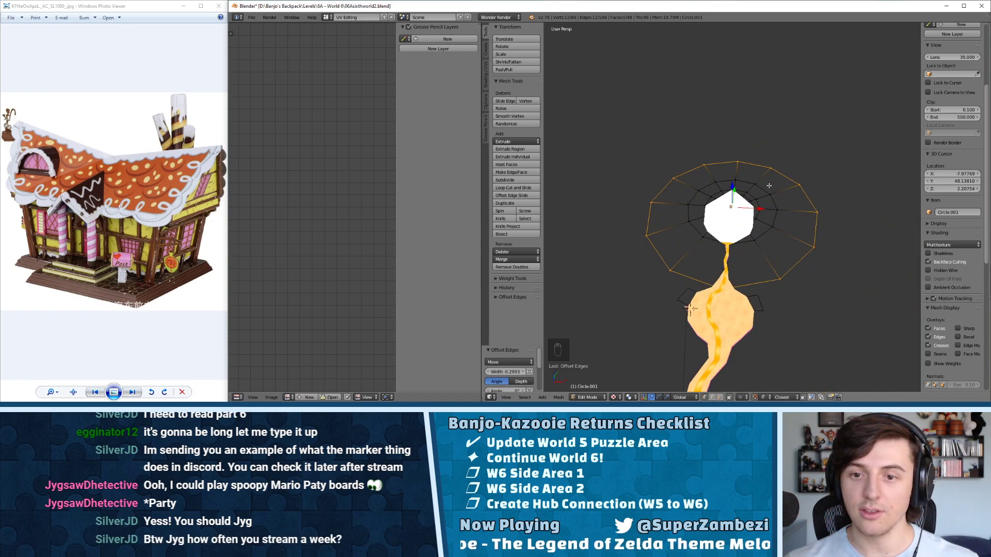
pyautogui.moveTo(786, 238); pyautogui.dragTo(824, 199, button='middle')
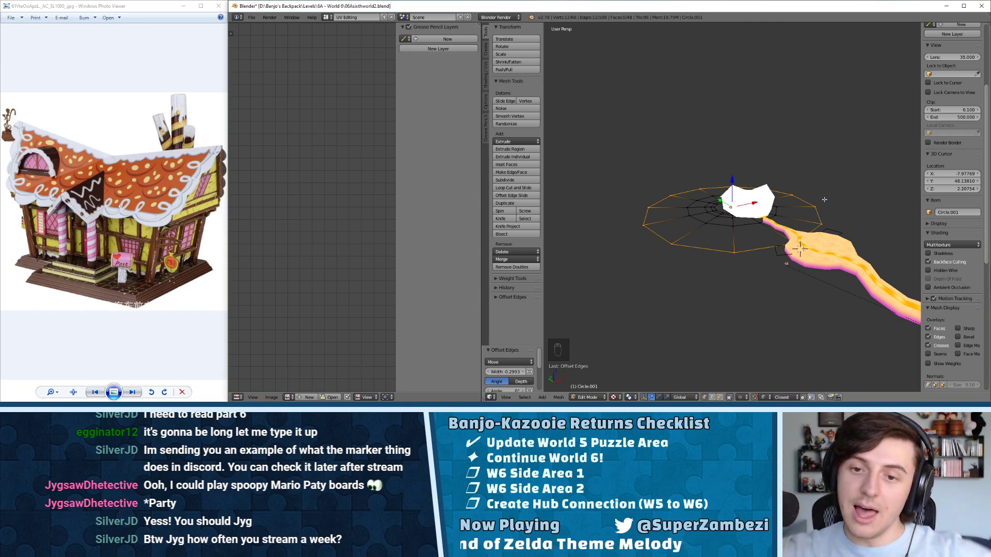
pyautogui.moveTo(737, 114); pyautogui.dragTo(792, 171, button='middle')
pyautogui.scroll(3, 793, 172)
pyautogui.moveTo(816, 211); pyautogui.dragTo(735, 249, button='middle')
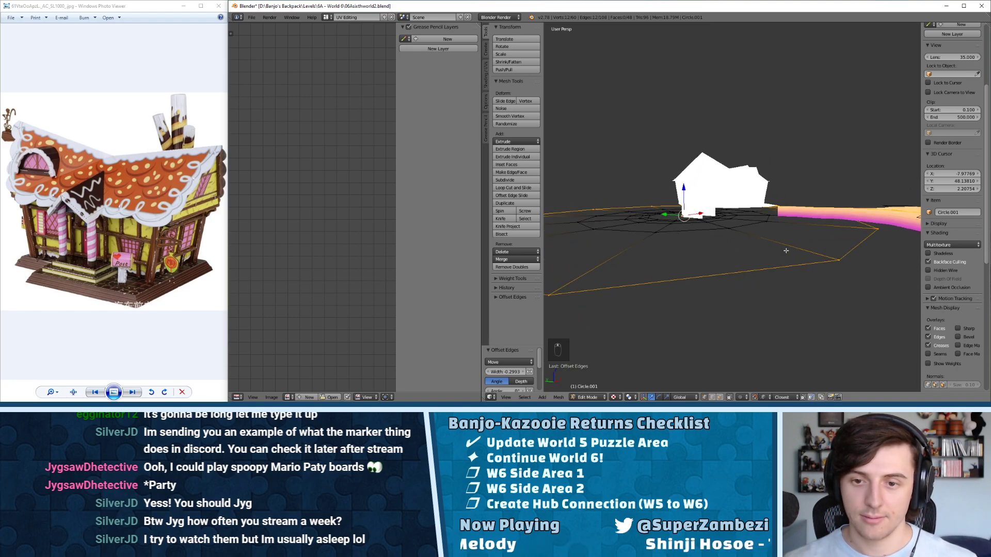
pyautogui.press('Tab')
pyautogui.moveTo(808, 252)
pyautogui.mouseDown(button='middle')
pyautogui.moveTo(842, 252)
pyautogui.moveTo(799, 245)
pyautogui.mouseUp(button='middle')
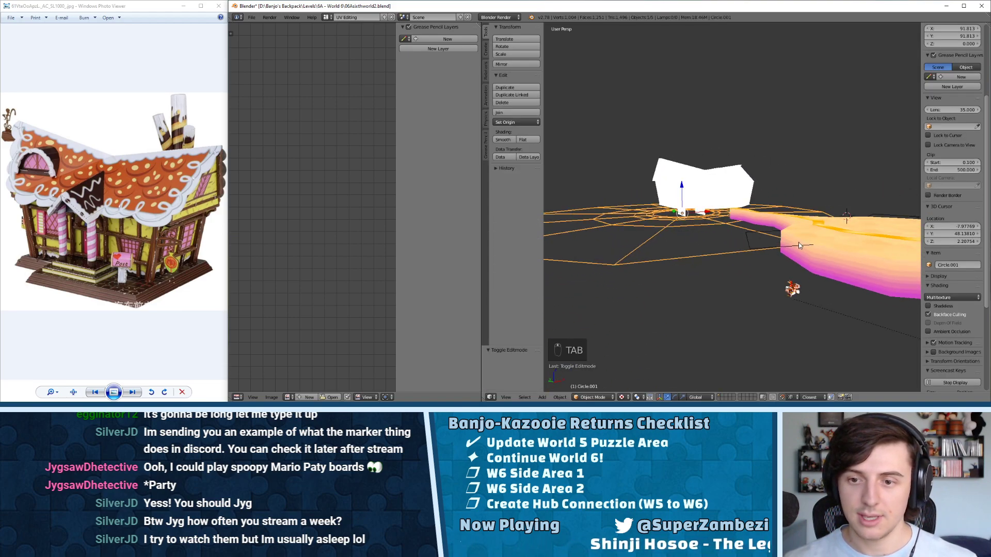
pyautogui.moveTo(681, 186); pyautogui.dragTo(681, 183)
pyautogui.moveTo(723, 242); pyautogui.dragTo(893, 237, button='middle')
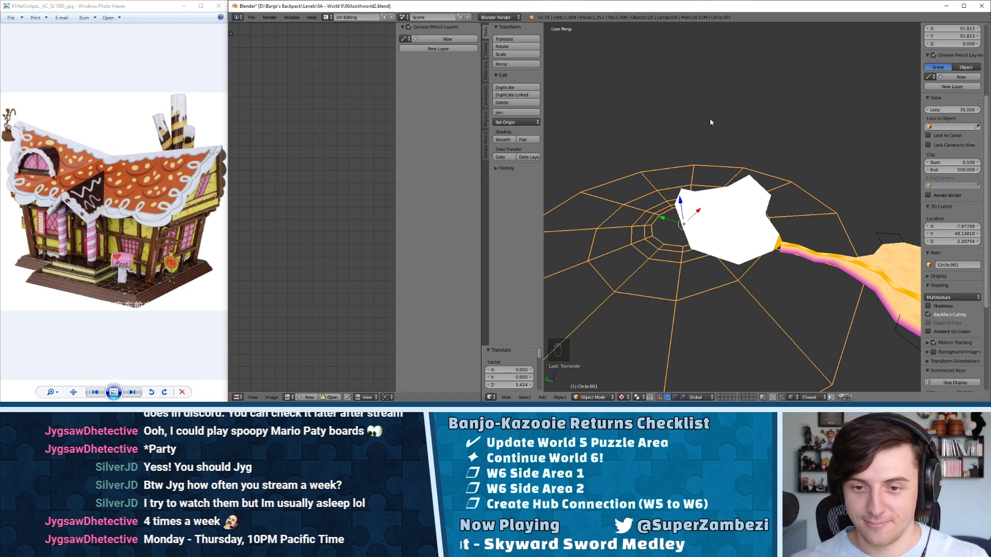
pyautogui.moveTo(710, 122); pyautogui.dragTo(797, 105, button='middle')
# - In Edit Mode with edge selection, lower the circle's second-outermost edge loop about 3.56 along Z
pyautogui.hotkey('ctrl', 'Tab')
pyautogui.hotkey('ctrl', 'Tab')
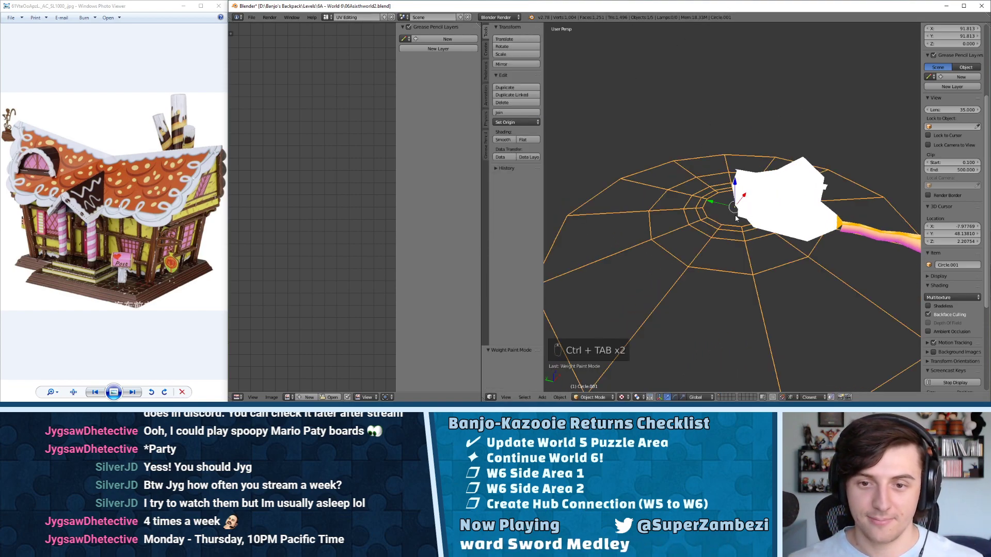
pyautogui.press('Tab')
pyautogui.hotkey('ctrl', 'Tab')
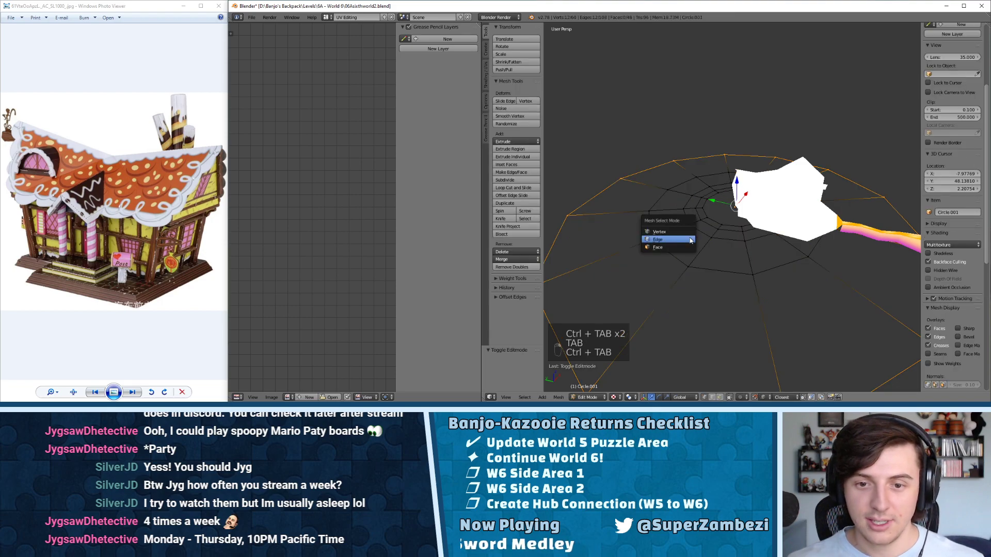
pyautogui.click(691, 241)
pyautogui.rightClick(685, 243)
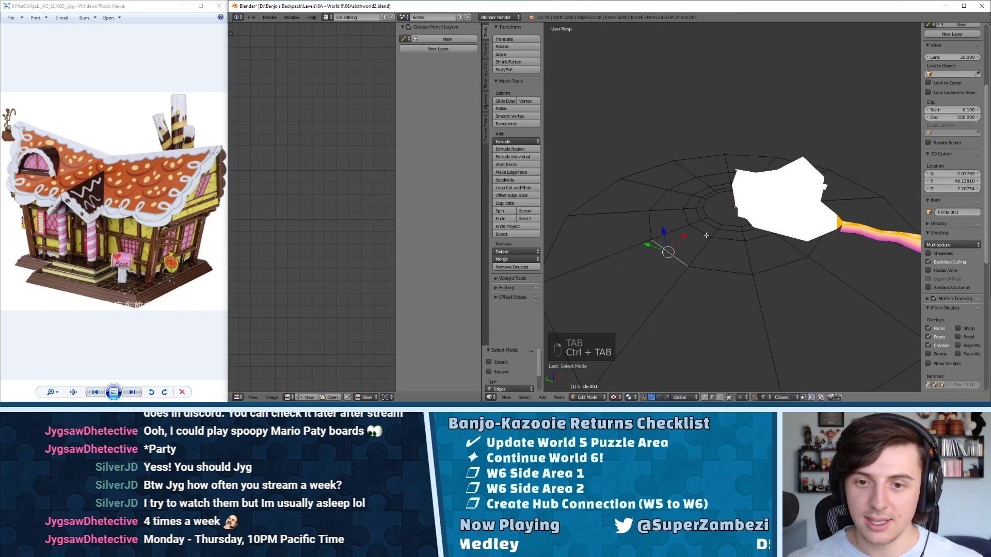
pyautogui.rightClick(716, 221)
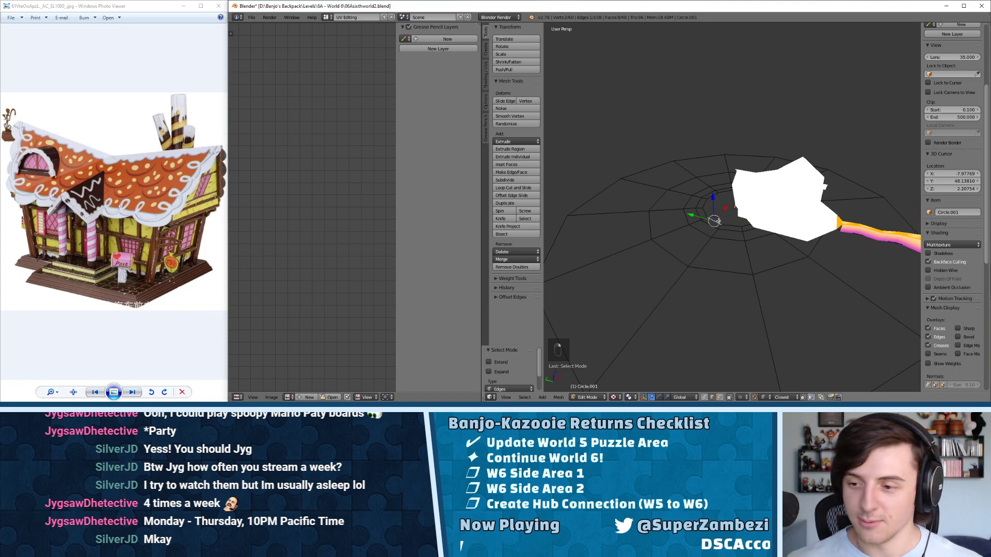
pyautogui.rightClick(679, 256)
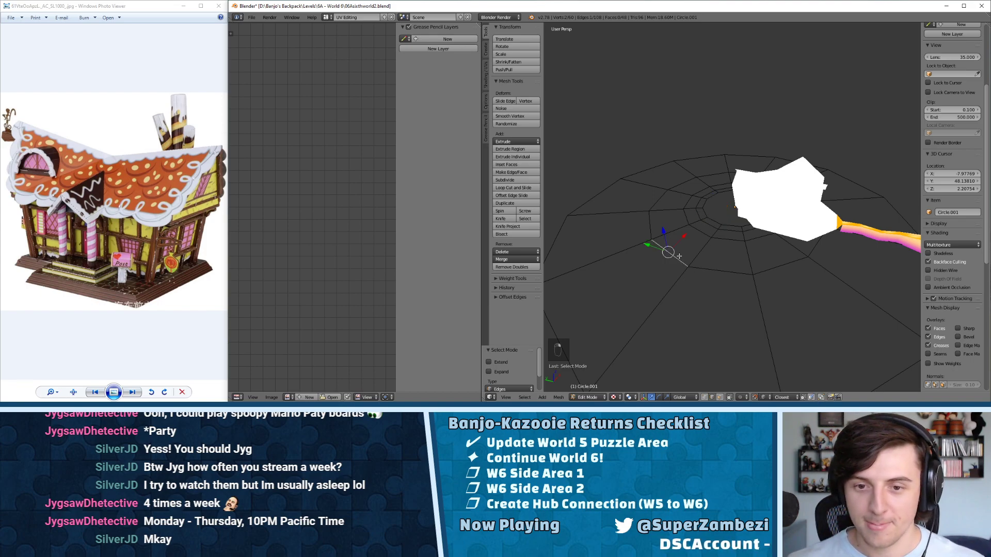
pyautogui.keyDown('alt'); pyautogui.rightClick(706, 265); pyautogui.keyUp('alt')
pyautogui.moveTo(705, 265); pyautogui.dragTo(719, 227, button='middle')
pyautogui.press('g')
pyautogui.press('z')
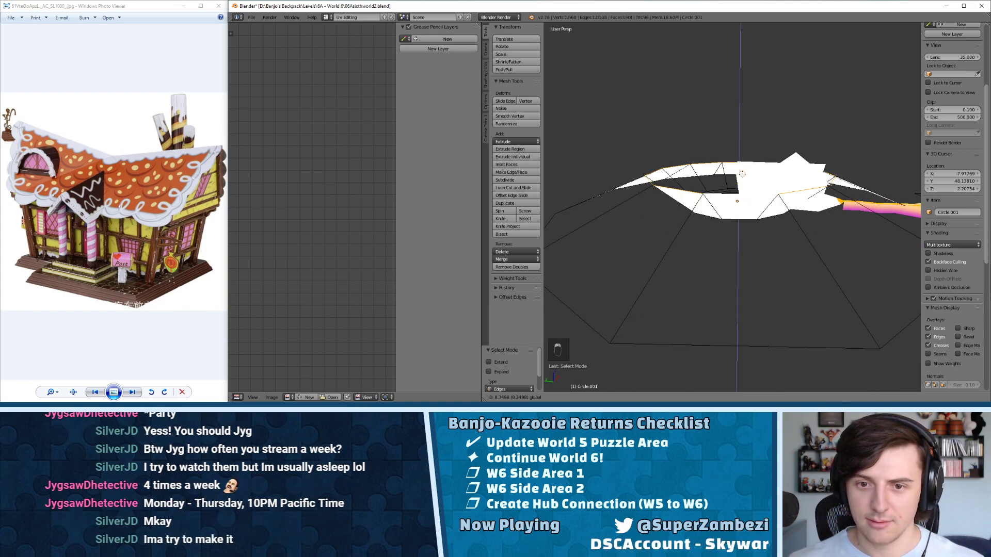
pyautogui.click(766, 194)
# - Lower the third edge loop from the outside about 7.5 along Z
pyautogui.moveTo(765, 194); pyautogui.dragTo(753, 234, button='middle')
pyautogui.rightClick(705, 222)
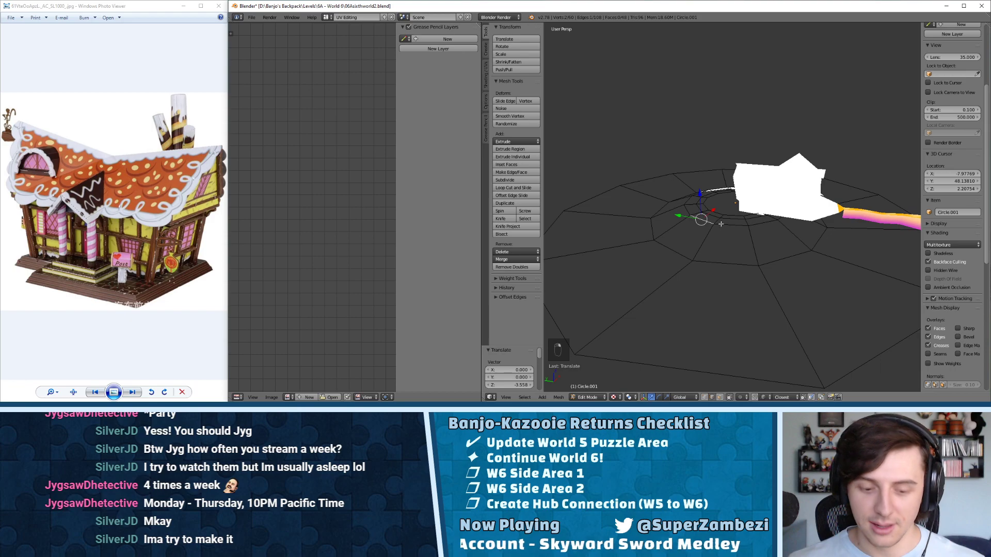
pyautogui.keyDown('alt'); pyautogui.rightClick(725, 224); pyautogui.keyUp('alt')
pyautogui.press('g')
pyautogui.press('z')
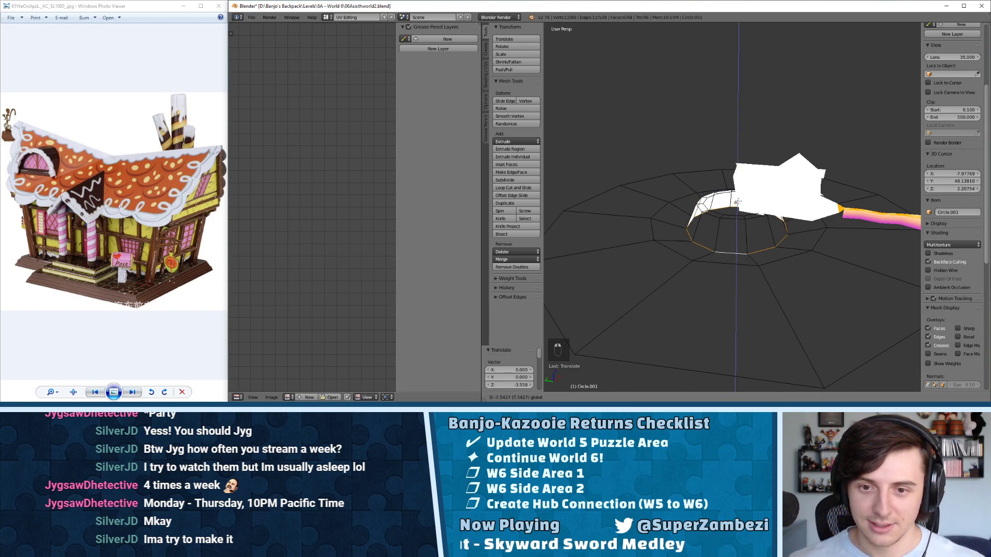
pyautogui.click(738, 202)
# - Lower the next inner edge loop, just outside the original circle, about 10.17 along Z
pyautogui.keyDown('alt'); pyautogui.rightClick(726, 220); pyautogui.keyUp('alt')
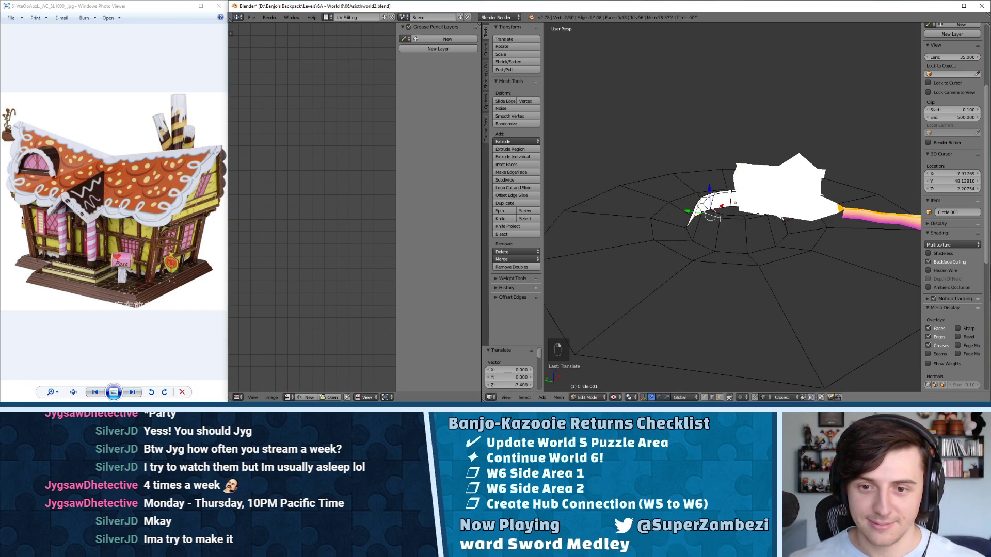
pyautogui.moveTo(739, 177); pyautogui.dragTo(751, 213)
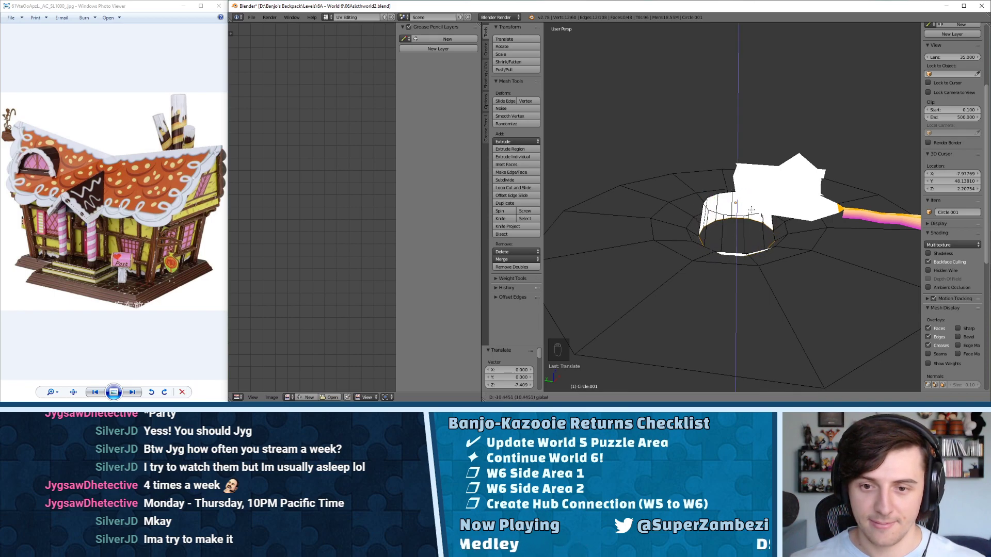
pyautogui.moveTo(752, 209); pyautogui.dragTo(751, 209)
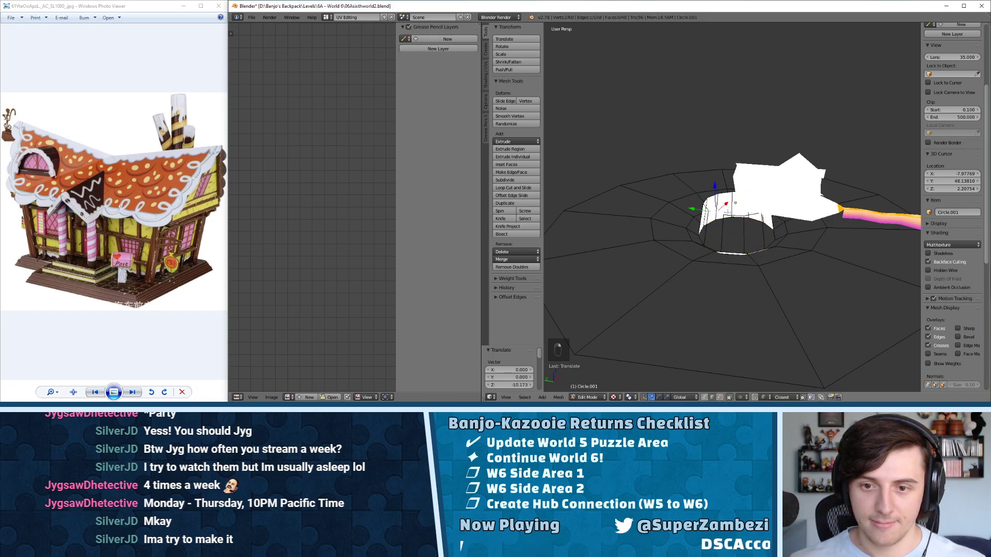
# - Lower the circle's innermost edge loop about 13.83 along Z to form the wall of the hole
pyautogui.press('e')
pyautogui.press('z')
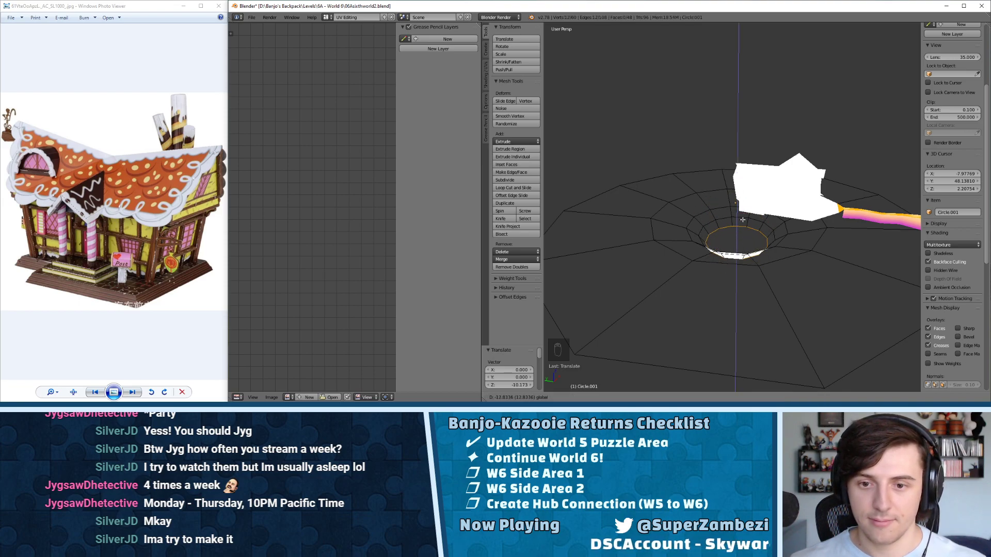
pyautogui.click(743, 221)
pyautogui.moveTo(743, 221); pyautogui.dragTo(768, 220, button='middle')
pyautogui.scroll(5, 769, 255)
# - Select the whole linked ring terrain, flip its normals so the upper side shows, and deselect it
pyautogui.press('l')
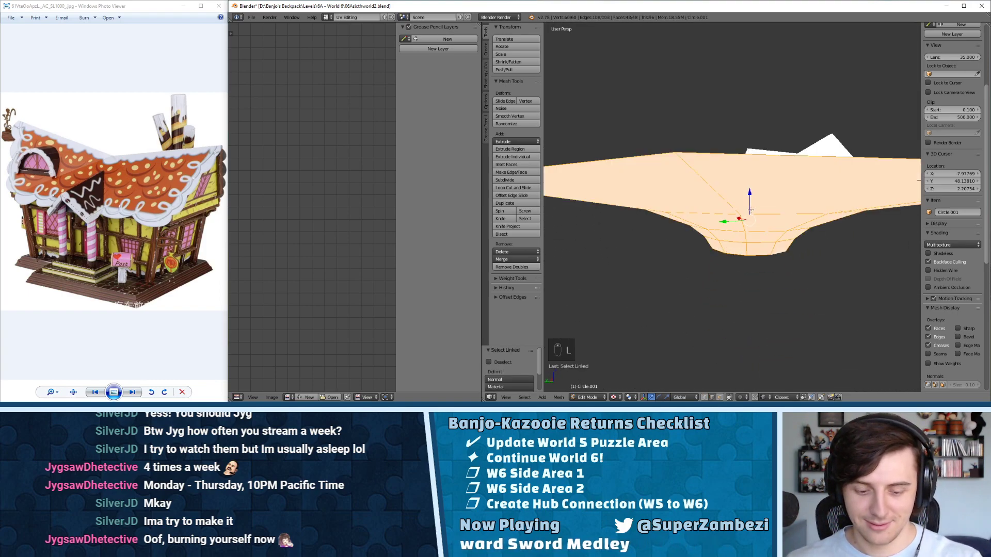
pyautogui.press('w')
pyautogui.click(741, 278)
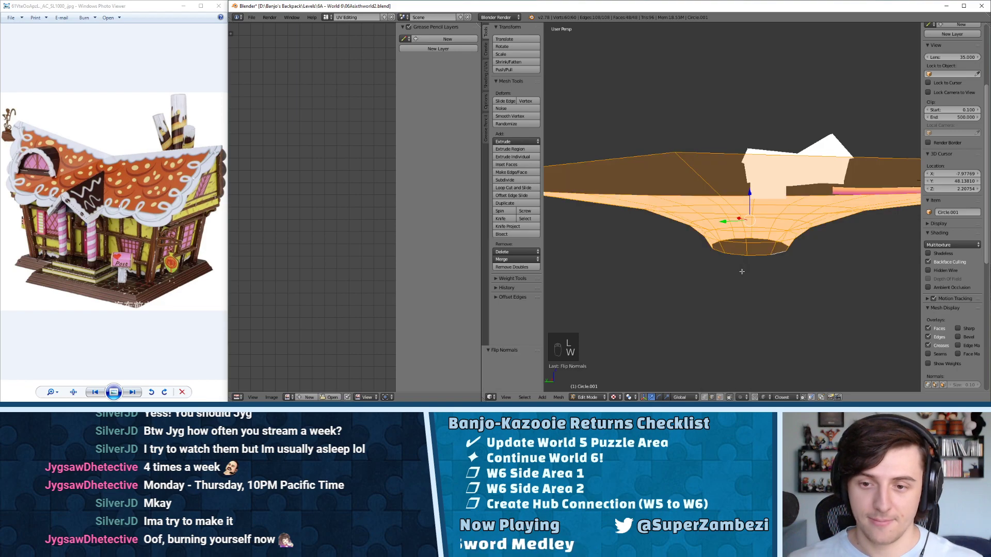
pyautogui.moveTo(741, 270); pyautogui.dragTo(756, 325, button='middle')
pyautogui.press('a')
pyautogui.moveTo(791, 221)
pyautogui.mouseDown(button='middle')
pyautogui.moveTo(794, 194)
pyautogui.moveTo(778, 218)
pyautogui.mouseUp(button='middle')
pyautogui.scroll(-2, 778, 217)
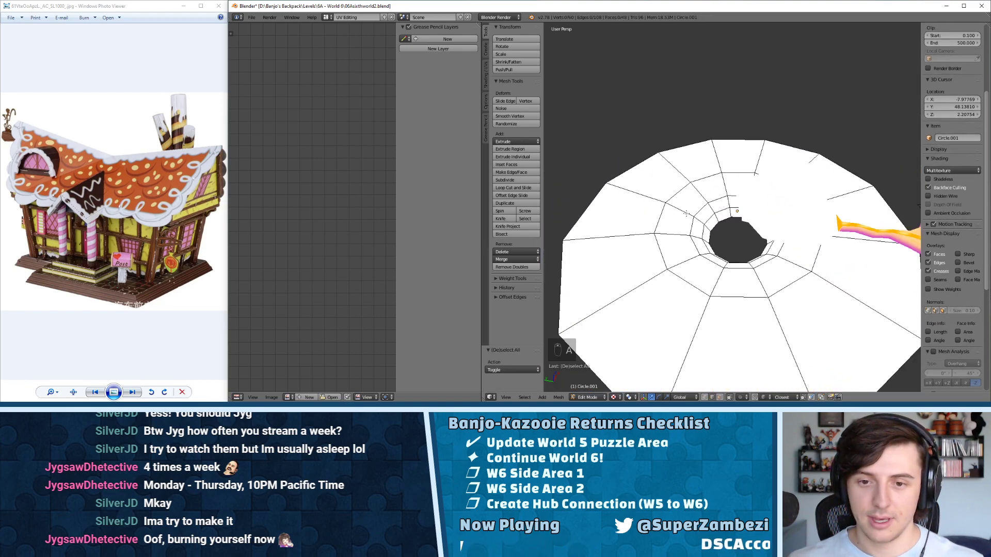
# - In face selection mode, select the entire ring terrain and open lunch9.png from the World 6 folder as its texture
pyautogui.press('Tab')
pyautogui.press('Tab')
pyautogui.rightClick(679, 273)
pyautogui.hotkey('ctrl', 'Tab')
pyautogui.click(678, 276)
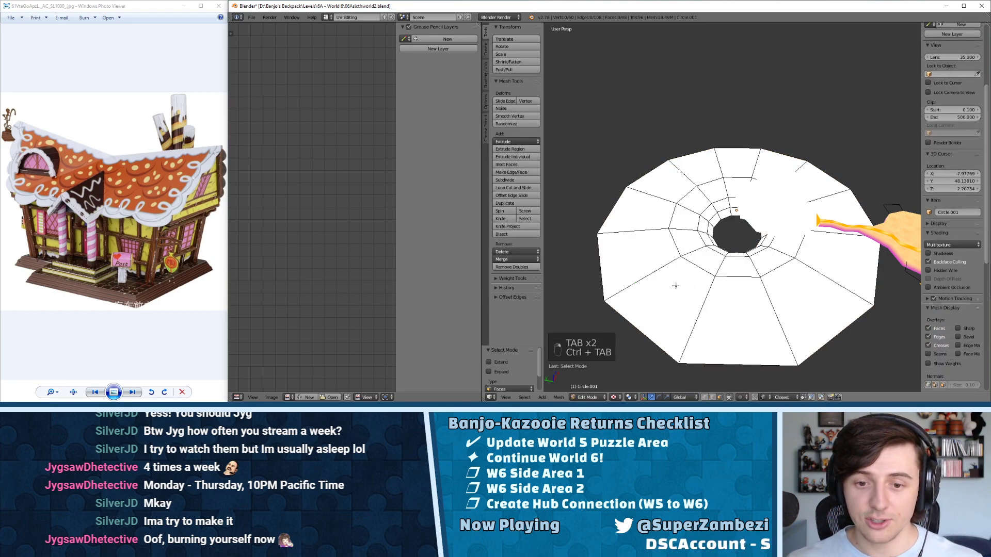
pyautogui.press('l')
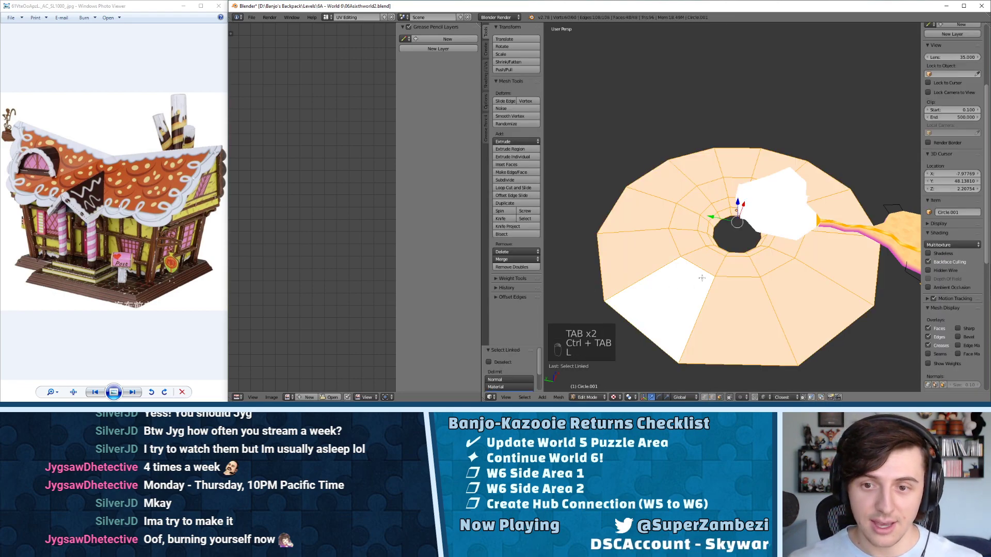
pyautogui.click(289, 397)
pyautogui.click(274, 398)
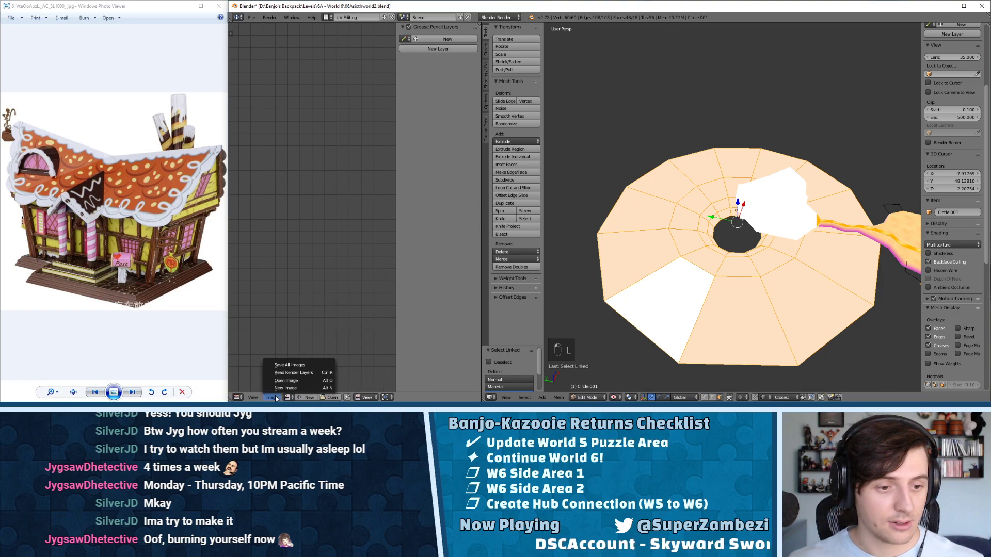
pyautogui.click(278, 380)
pyautogui.click(360, 28)
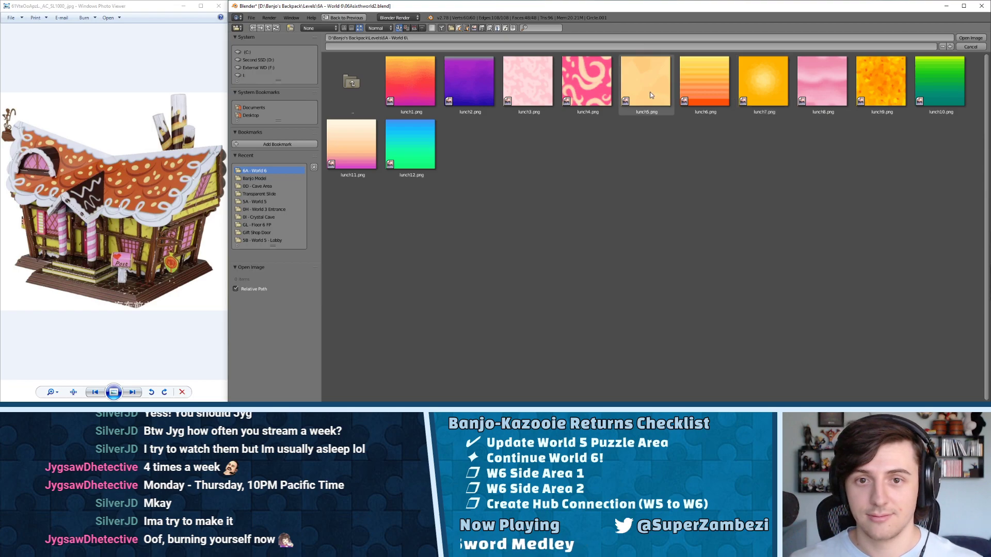
pyautogui.doubleClick(890, 76)
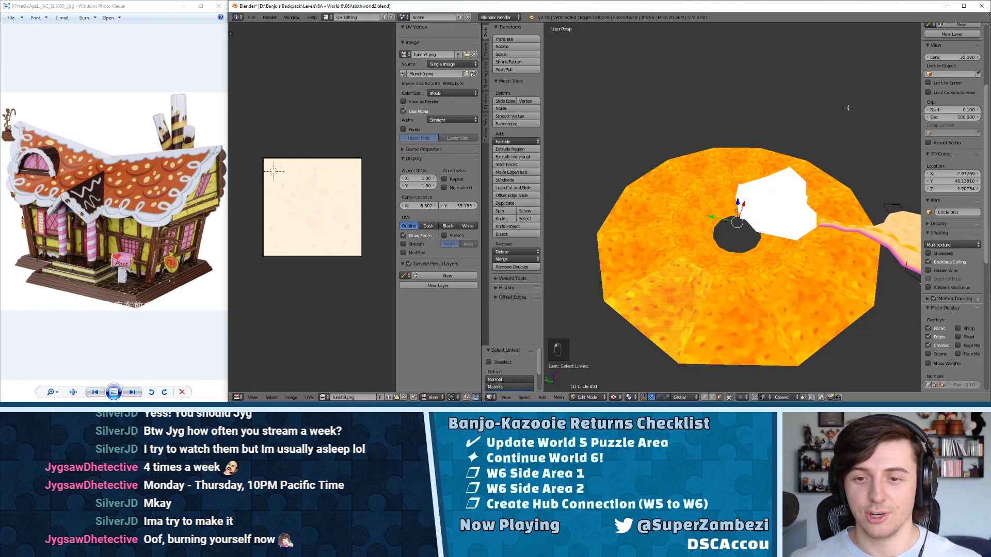
# - Unwrap the ring terrain, scale all its UVs up about 4.7 times to tile the texture, and leave Edit Mode
pyautogui.press('u')
pyautogui.click(719, 269)
pyautogui.press('a')
pyautogui.press('a')
pyautogui.press('a')
pyautogui.press('a')
pyautogui.press('s')
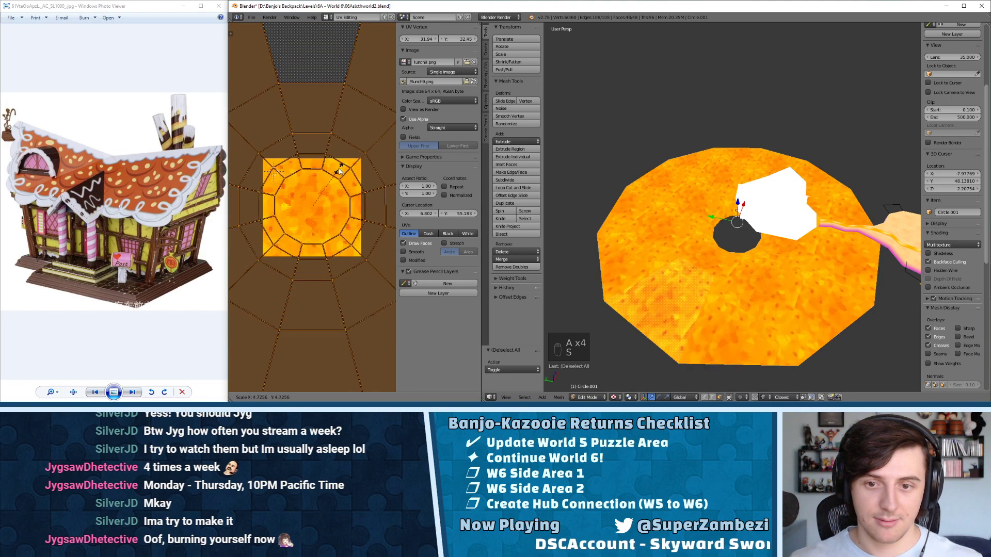
pyautogui.click(339, 171)
pyautogui.press('Tab')
# - Examine the orange-textured ring from several angles against the house, the path and the rest of the level
pyautogui.scroll(2, 772, 342)
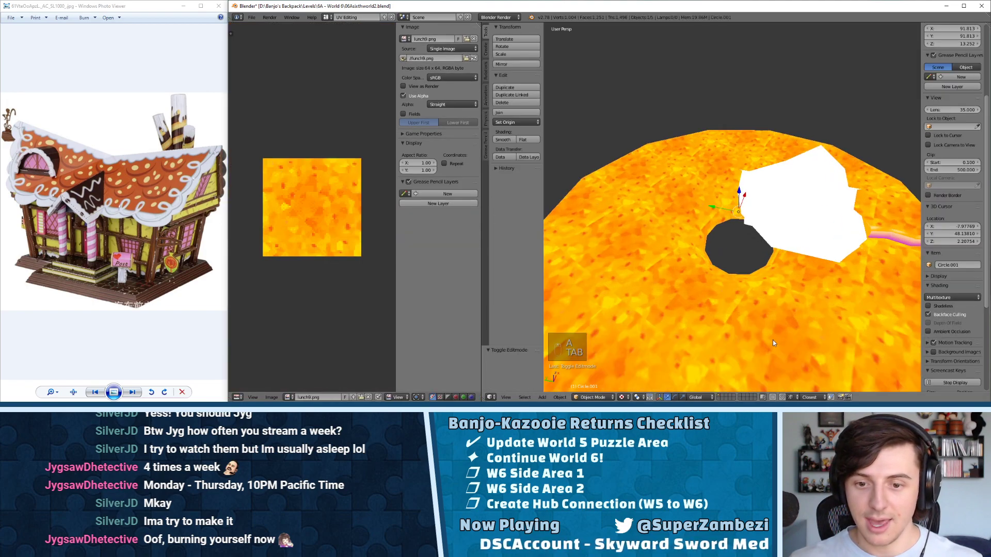
pyautogui.moveTo(773, 343); pyautogui.dragTo(768, 181, button='middle')
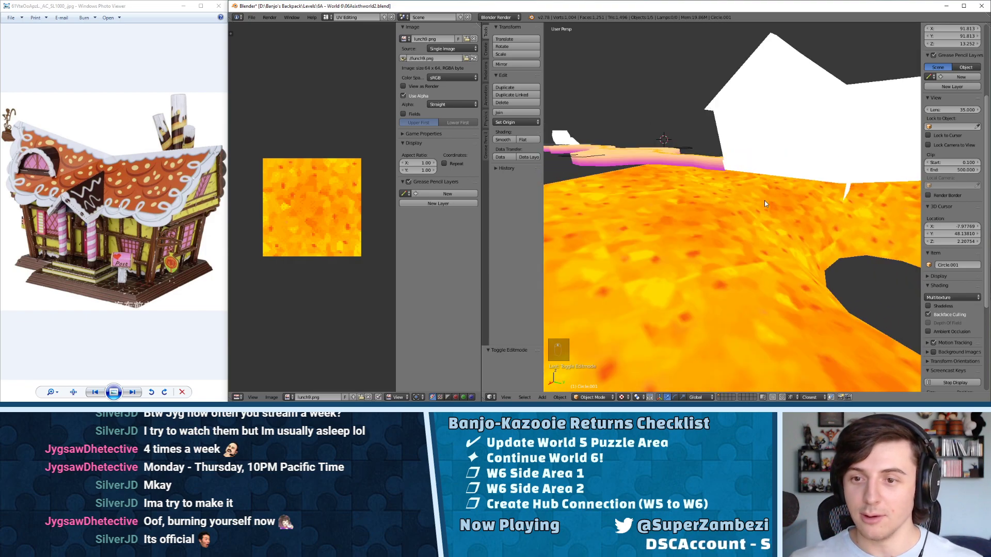
pyautogui.moveTo(904, 197); pyautogui.dragTo(859, 195, button='middle')
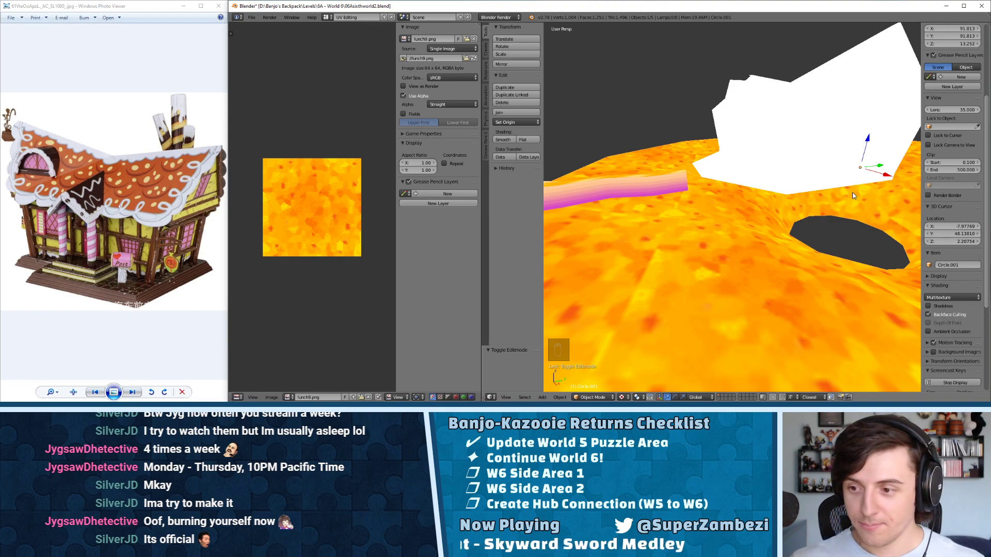
pyautogui.moveTo(748, 172); pyautogui.dragTo(816, 171, button='middle')
pyautogui.scroll(-5, 792, 195)
pyautogui.moveTo(769, 216); pyautogui.dragTo(825, 143, button='middle')
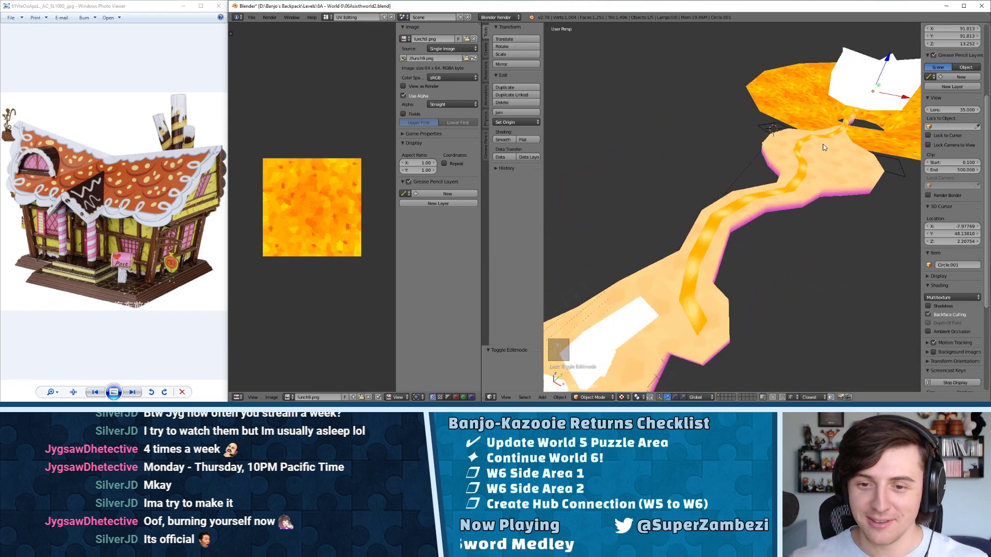
pyautogui.scroll(-2, 824, 142)
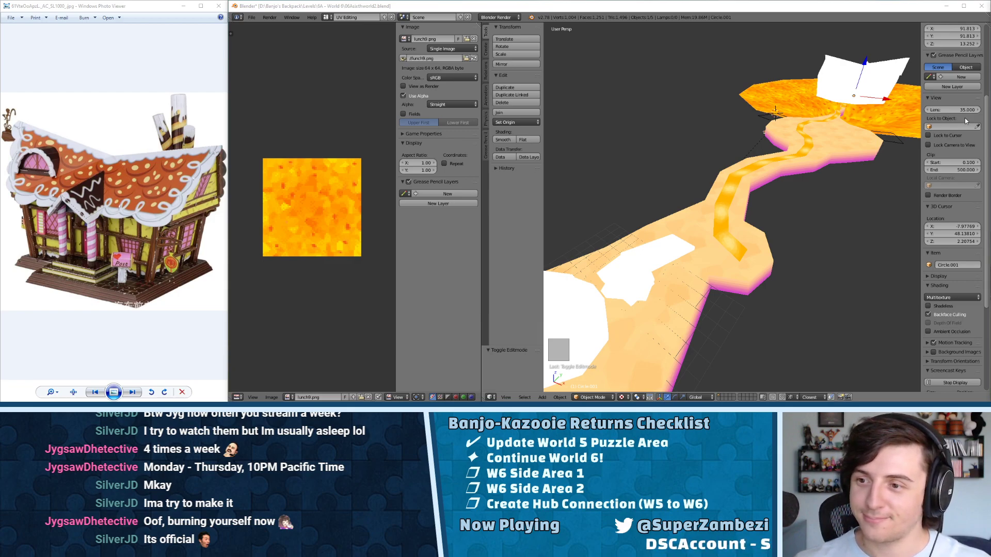
pyautogui.press('KP_Decimal')
pyautogui.moveTo(740, 184); pyautogui.dragTo(730, 206, button='middle')
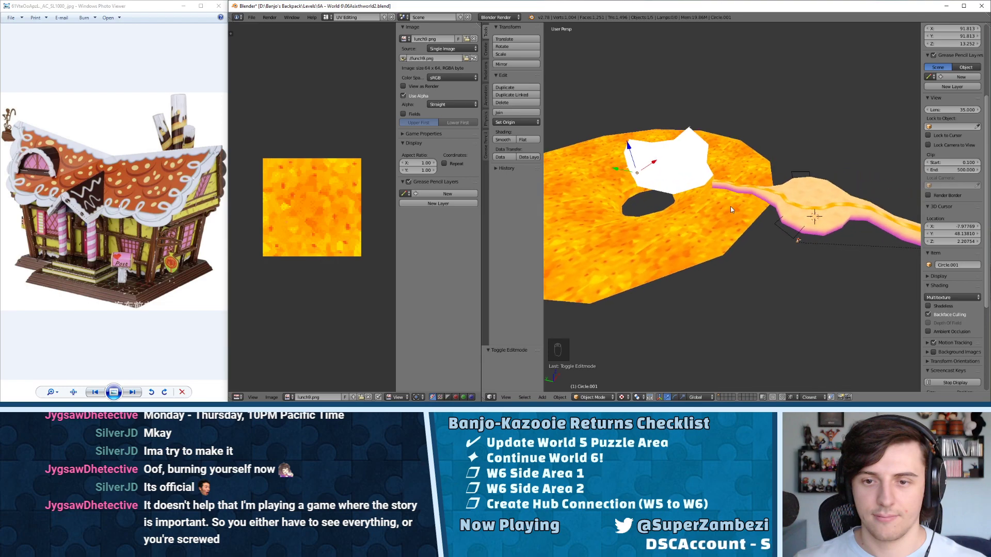
pyautogui.scroll(6, 729, 206)
pyautogui.scroll(-8, 723, 189)
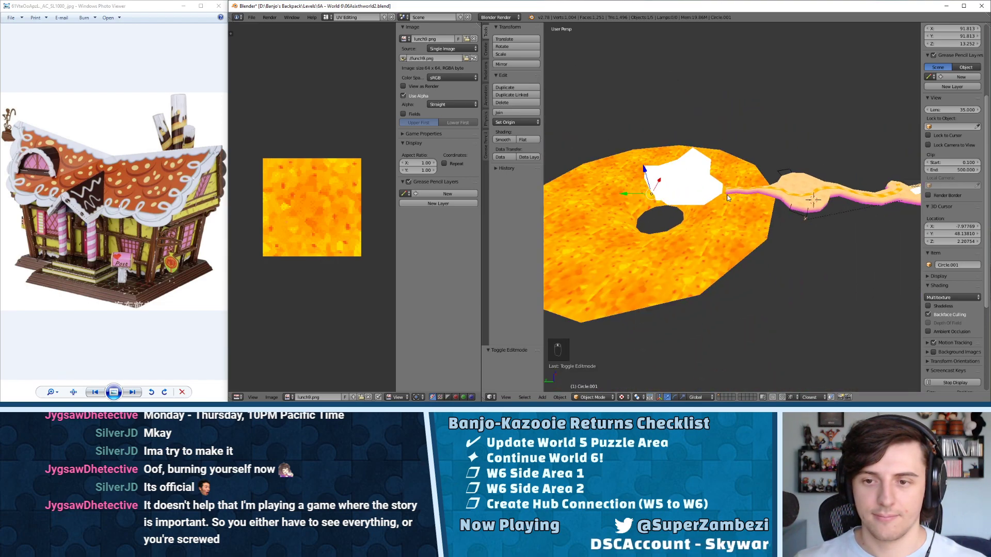
# - In Edit Mode, select the whole linked ring and duplicate it slightly more than 1 unit upward along Z as an icing layer
pyautogui.press('Tab')
pyautogui.rightClick(724, 224)
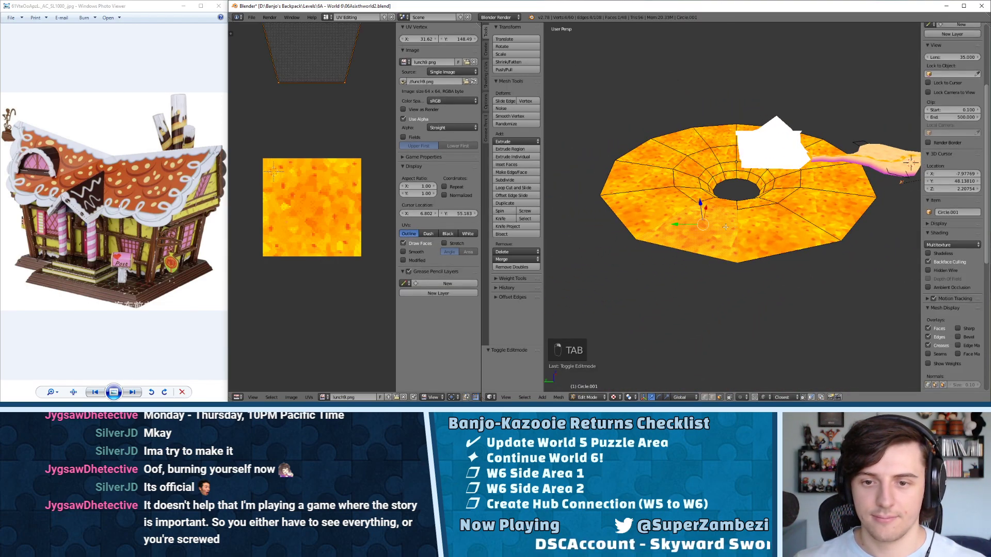
pyautogui.press('l')
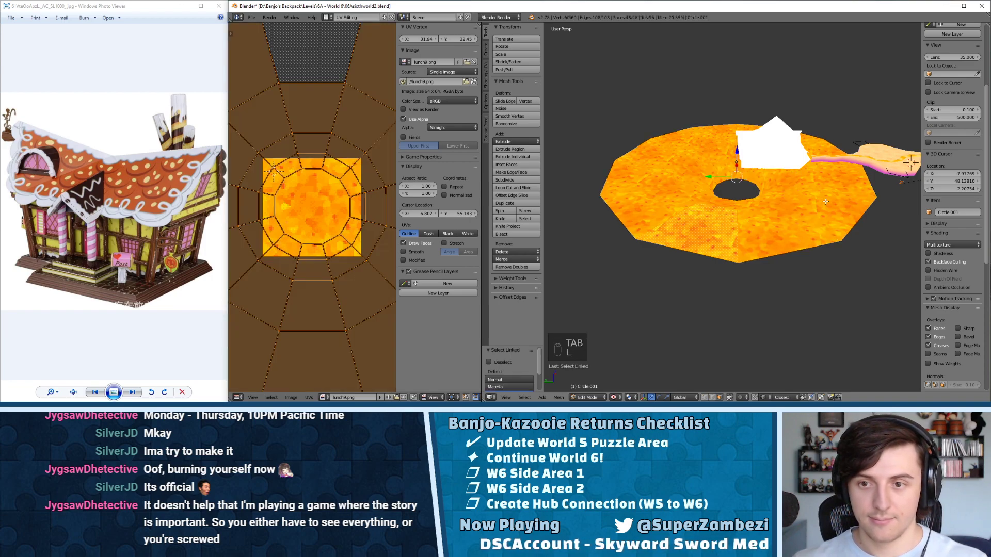
pyautogui.moveTo(745, 220); pyautogui.dragTo(719, 152, button='middle')
pyautogui.scroll(5, 719, 152)
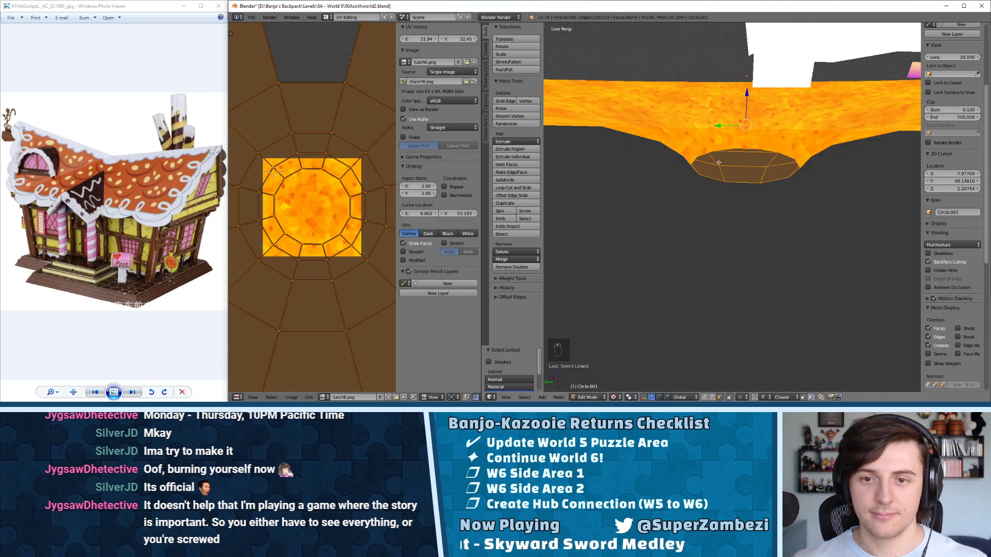
pyautogui.scroll(-4, 731, 179)
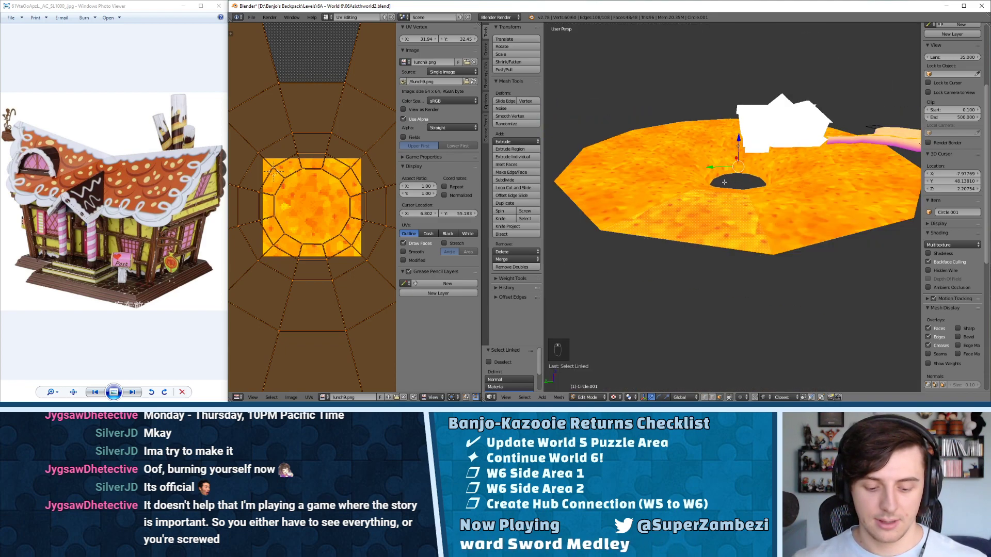
pyautogui.moveTo(731, 179); pyautogui.dragTo(720, 162, button='middle')
pyautogui.hotkey('shift', 'd')
pyautogui.press('z')
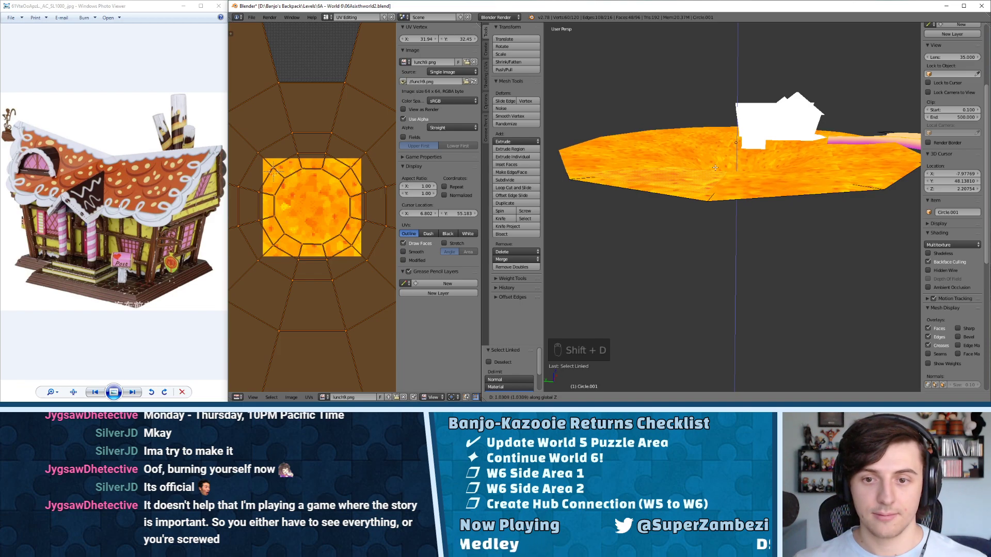
pyautogui.click(715, 166)
pyautogui.moveTo(715, 166); pyautogui.dragTo(733, 160, button='middle')
pyautogui.moveTo(806, 156); pyautogui.dragTo(742, 164, button='middle')
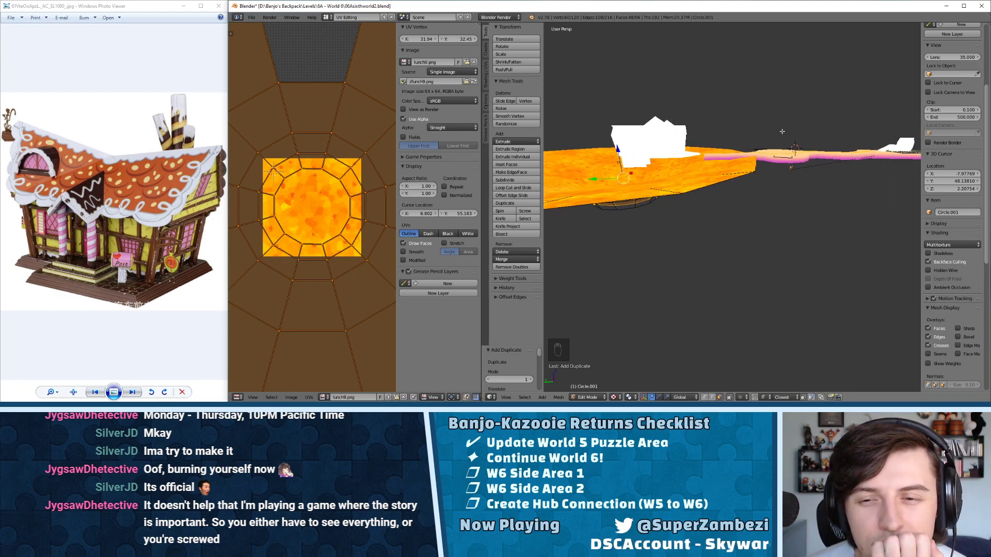
# - Assign the lunch8.png texture to the duplicated upper layer of the ring
pyautogui.scroll(5, 769, 137)
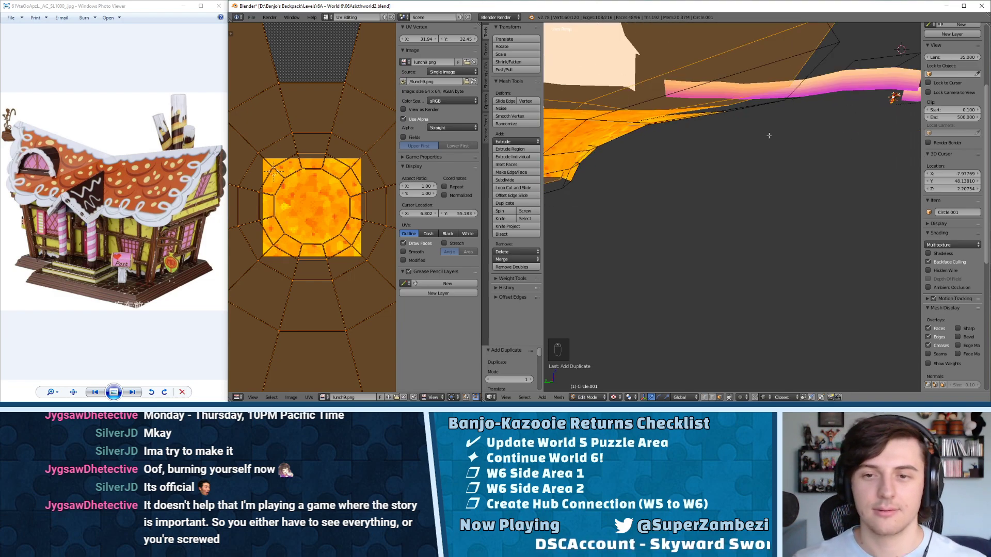
pyautogui.scroll(-5, 782, 154)
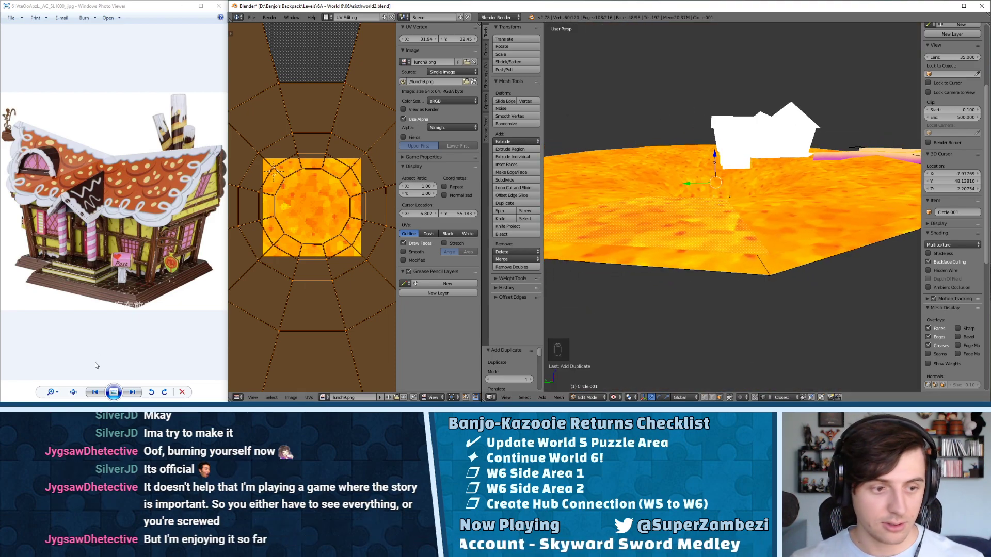
pyautogui.click(321, 399)
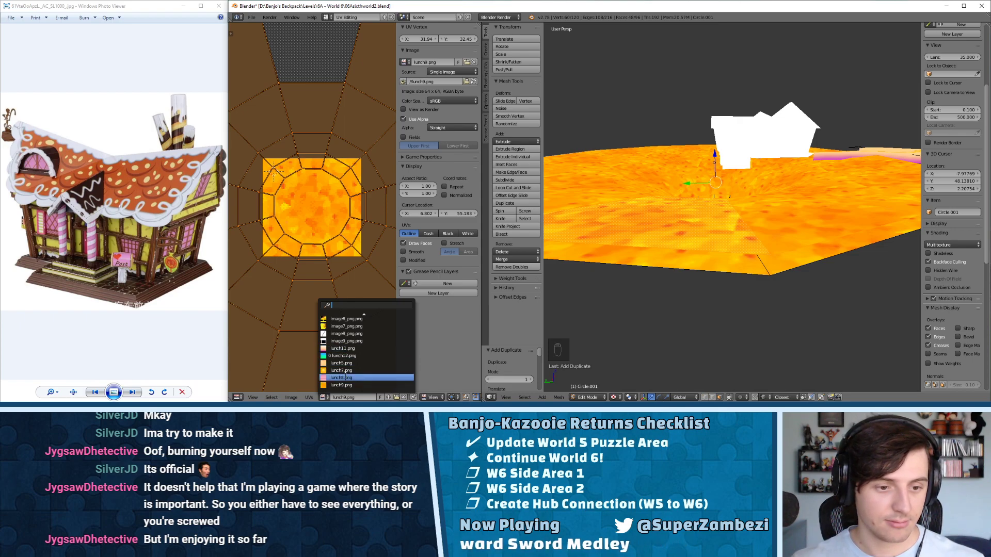
pyautogui.click(341, 378)
pyautogui.moveTo(707, 184); pyautogui.dragTo(647, 304, button='middle')
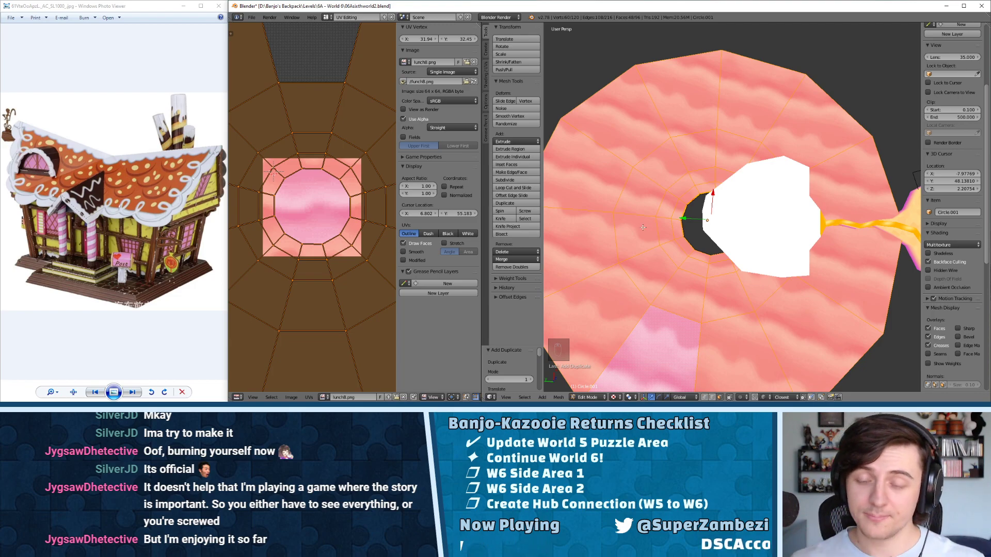
pyautogui.scroll(-3, 707, 291)
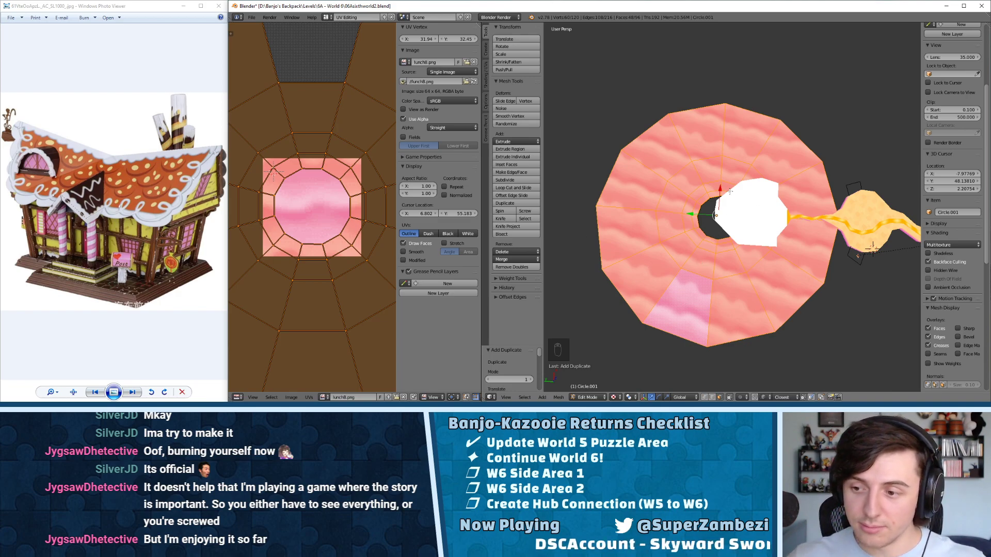
# - Rotate all the icing layer's UVs by 90 degrees, deselect the mesh and leave Edit Mode
pyautogui.moveTo(786, 195); pyautogui.dragTo(734, 162, button='middle')
pyautogui.moveTo(688, 209); pyautogui.dragTo(645, 253, button='middle')
pyautogui.press('a')
pyautogui.press('a')
pyautogui.press('a')
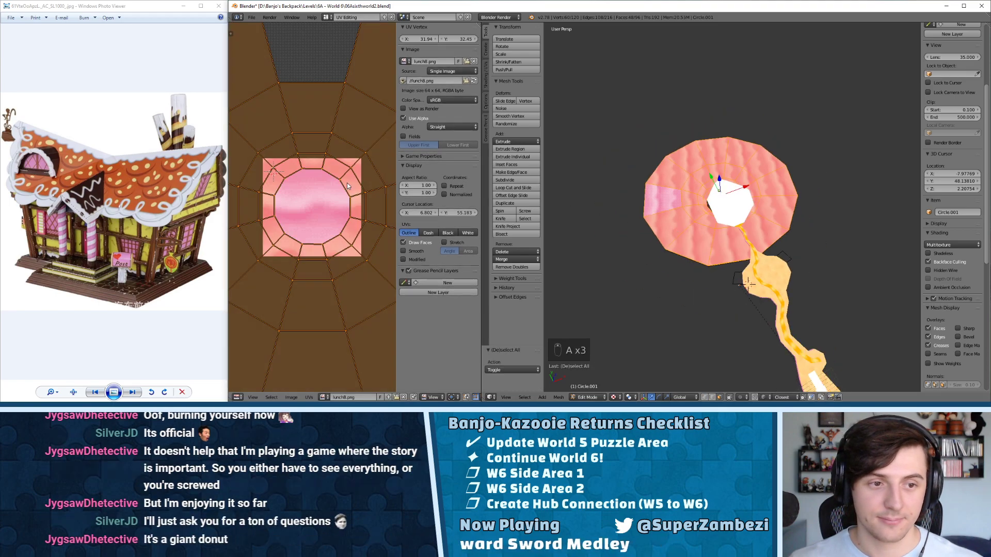
pyautogui.write('r90')
pyautogui.press('Return')
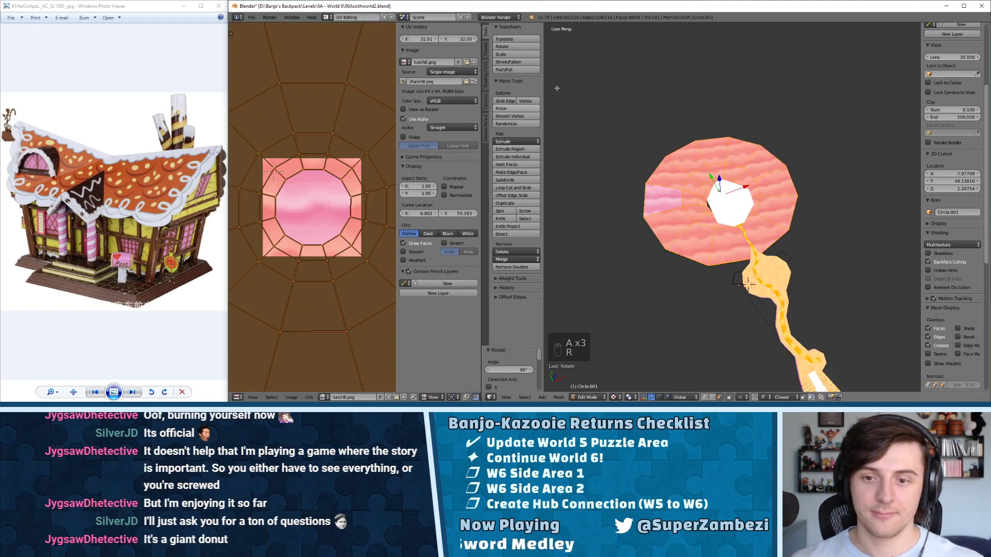
pyautogui.scroll(-2, 732, 219)
pyautogui.moveTo(733, 216); pyautogui.dragTo(711, 166, button='middle')
pyautogui.scroll(6, 711, 167)
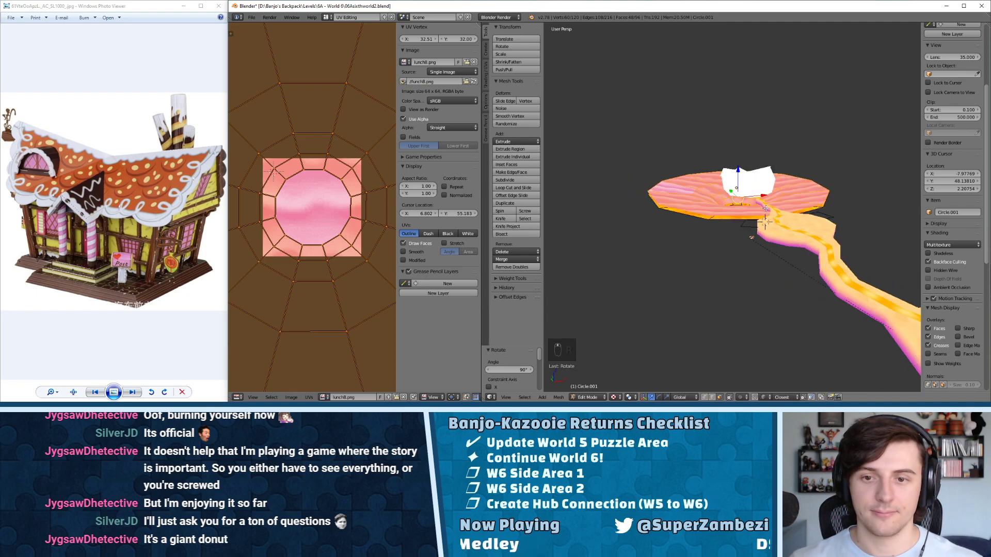
pyautogui.press('a')
pyautogui.press('Tab')
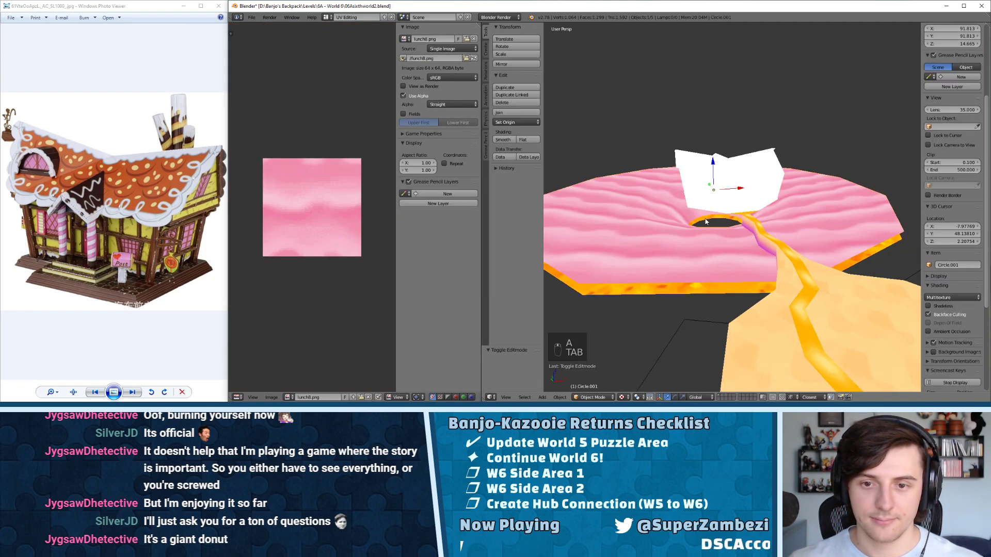
# - Back in Edit Mode, select the linked pink icing layer and hide it to expose the orange base
pyautogui.scroll(-4, 725, 222)
pyautogui.moveTo(725, 221); pyautogui.dragTo(777, 207, button='middle')
pyautogui.scroll(4, 797, 202)
pyautogui.press('Tab')
pyautogui.moveTo(824, 265); pyautogui.dragTo(833, 222, button='middle')
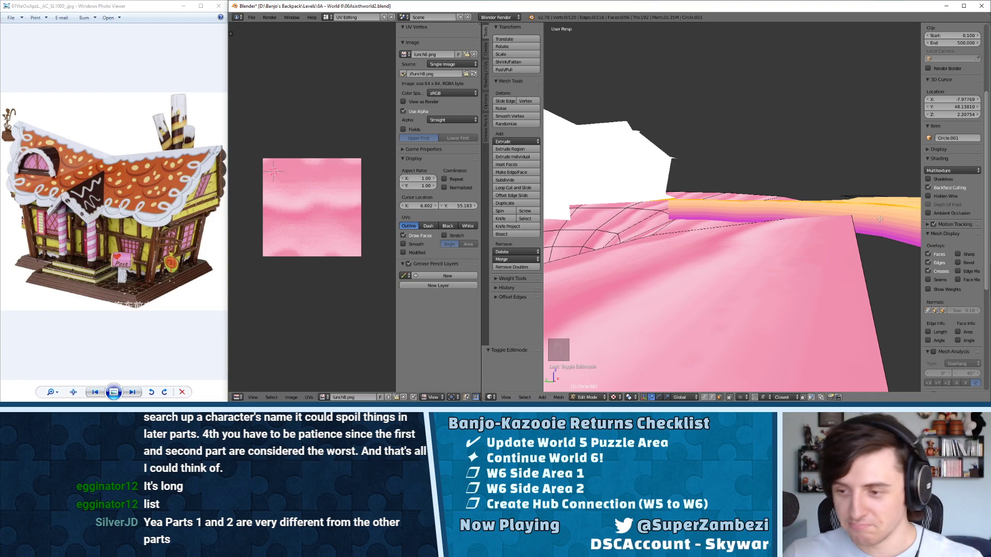
pyautogui.moveTo(667, 218); pyautogui.dragTo(707, 211, button='middle')
pyautogui.rightClick(766, 238)
pyautogui.press('l')
pyautogui.press('h')
# - Switch to edge selection and select the long edge loop on the exposed orange base of the ring
pyautogui.hotkey('ctrl', 'Tab')
pyautogui.click(706, 199)
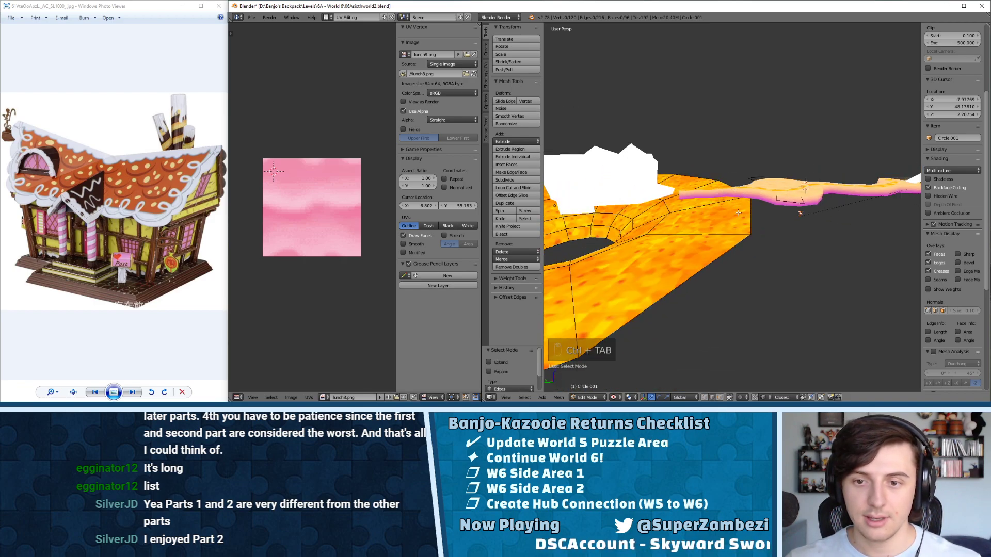
pyautogui.keyDown('alt'); pyautogui.rightClick(724, 252); pyautogui.keyUp('alt')
pyautogui.moveTo(724, 252); pyautogui.dragTo(730, 203, button='middle')
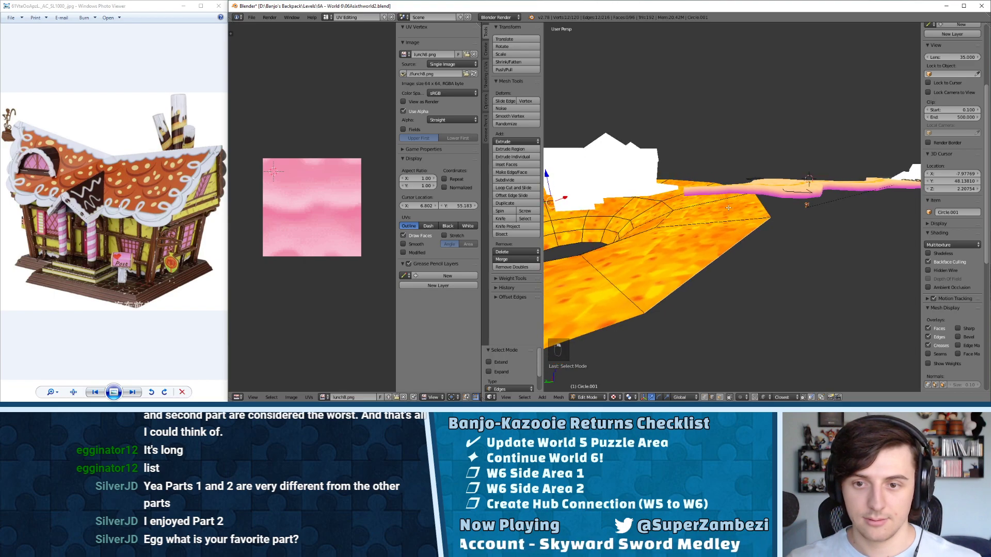
pyautogui.scroll(2, 730, 204)
pyautogui.click(732, 147)
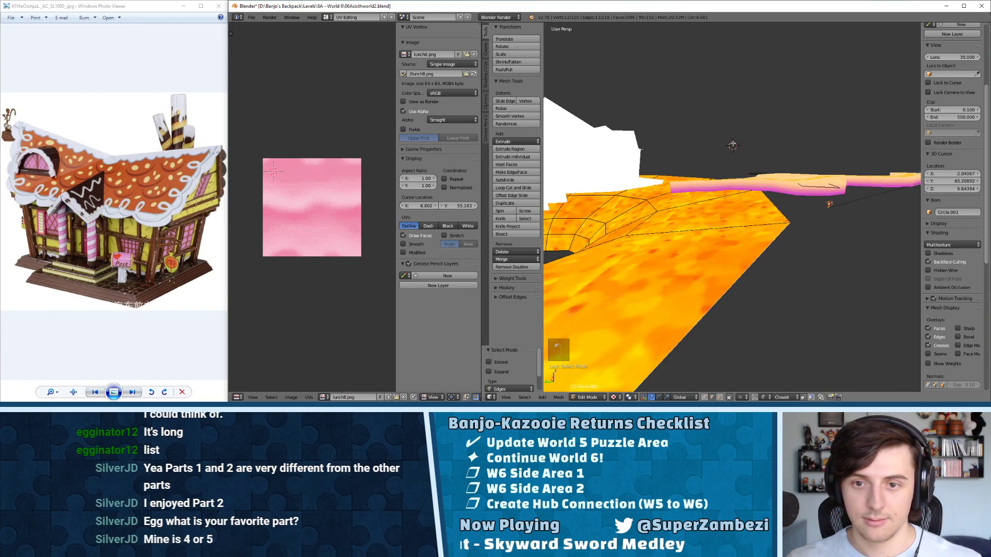
# - Try to reposition the selected edge loop with snapping toggled, undo it and leave Edit Mode
pyautogui.scroll(-4, 673, 177)
pyautogui.hotkey('shift', 'Tab')
pyautogui.moveTo(619, 179); pyautogui.dragTo(619, 179)
pyautogui.hotkey('ctrl', 'z')
pyautogui.hotkey('shift', 'Tab')
pyautogui.moveTo(620, 179); pyautogui.dragTo(665, 191, button='middle')
pyautogui.moveTo(713, 159); pyautogui.dragTo(739, 192, button='middle')
pyautogui.press('Tab')
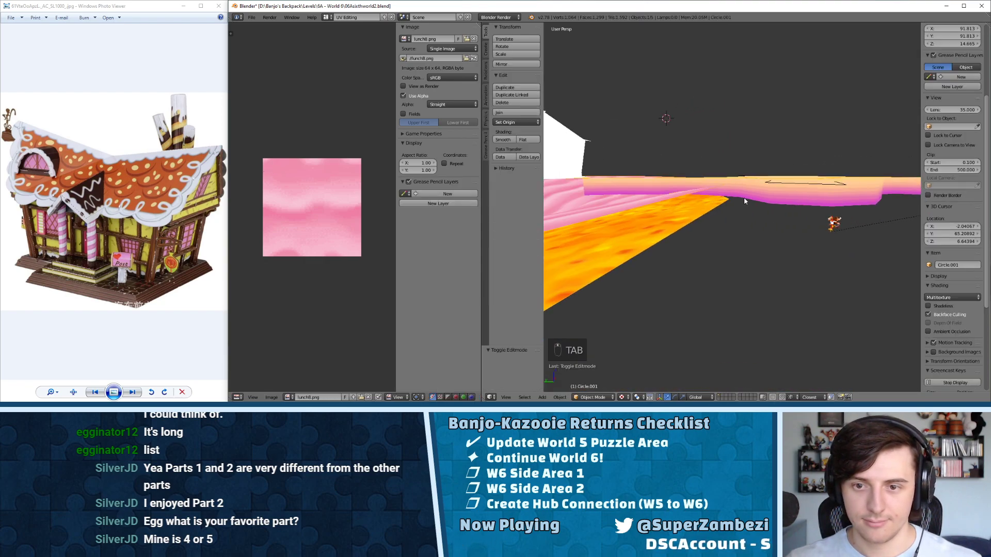
pyautogui.rightClick(745, 196)
pyautogui.press('Tab')
pyautogui.hotkey('ctrl', 'Tab')
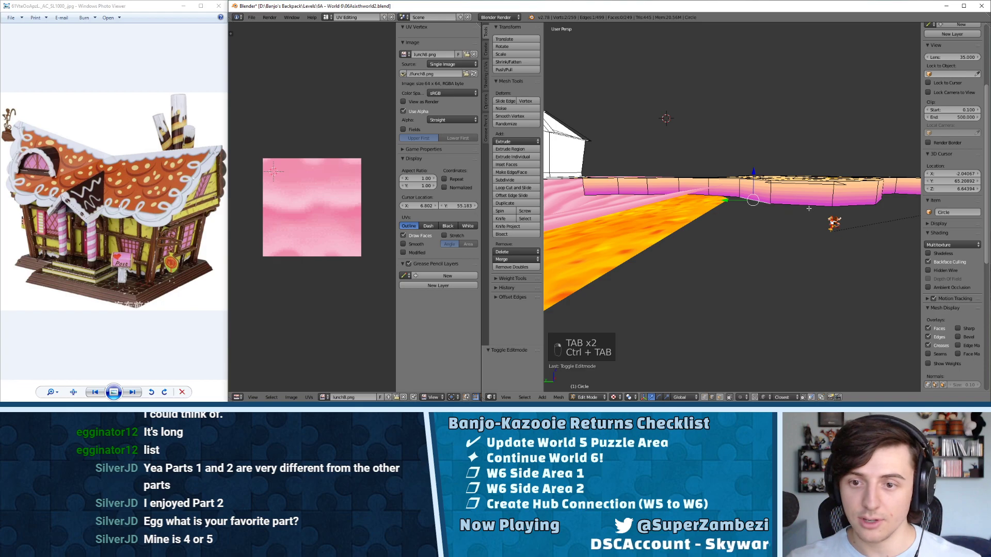
pyautogui.moveTo(897, 170); pyautogui.dragTo(738, 196)
pyautogui.moveTo(738, 196); pyautogui.dragTo(703, 221, button='middle')
pyautogui.press('a')
pyautogui.press('Tab')
# - Reopen the donut ring in Edit Mode, reveal the hidden pink icing layer and select a 12-vertex edge loop
pyautogui.rightClick(704, 221)
pyautogui.press('Tab')
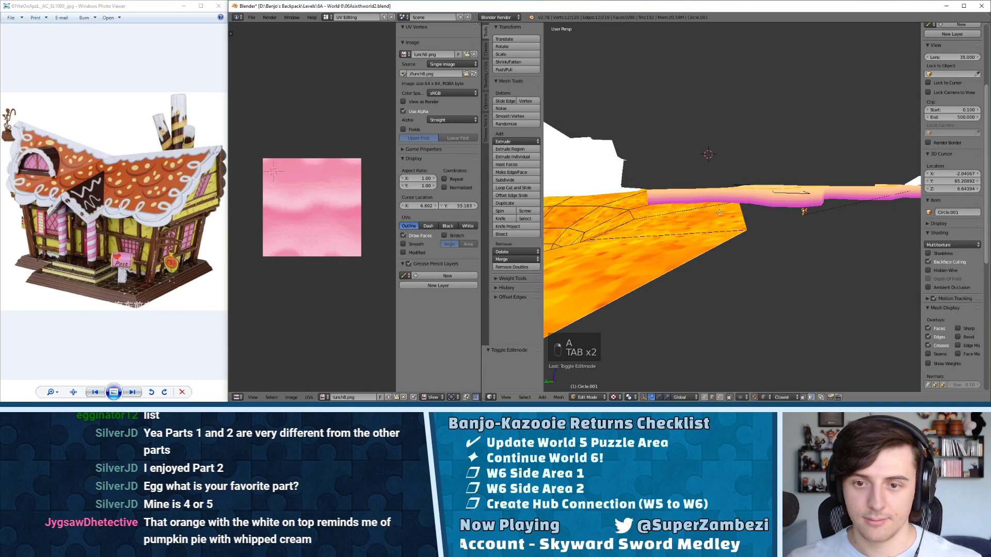
pyautogui.press('Tab')
pyautogui.press('Tab')
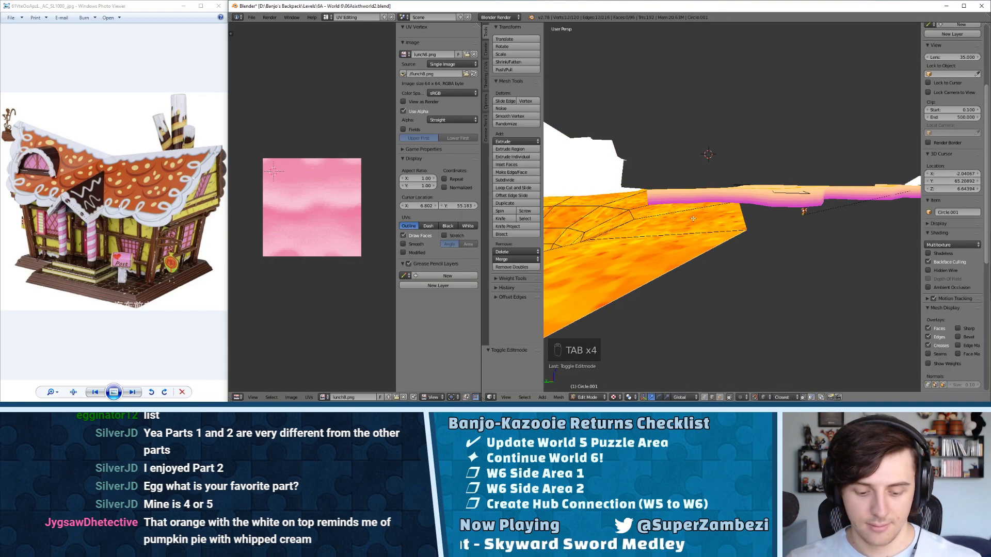
pyautogui.hotkey('alt', 'h')
pyautogui.rightClick(694, 218)
pyautogui.hotkey('ctrl', 'Tab')
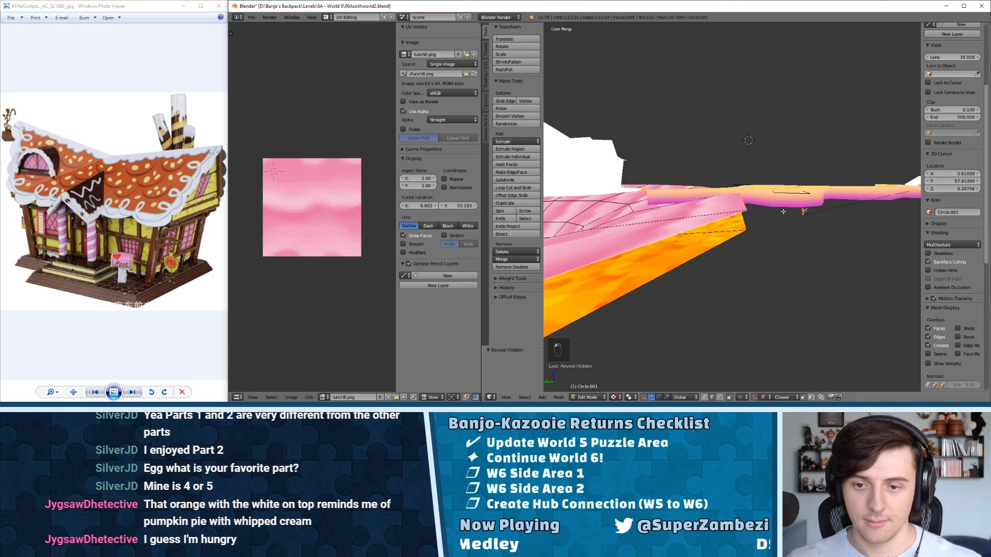
# - Lower the donut's selected edge loop by about 0.339 along Z
pyautogui.scroll(-4, 783, 211)
pyautogui.press('g')
pyautogui.press('z')
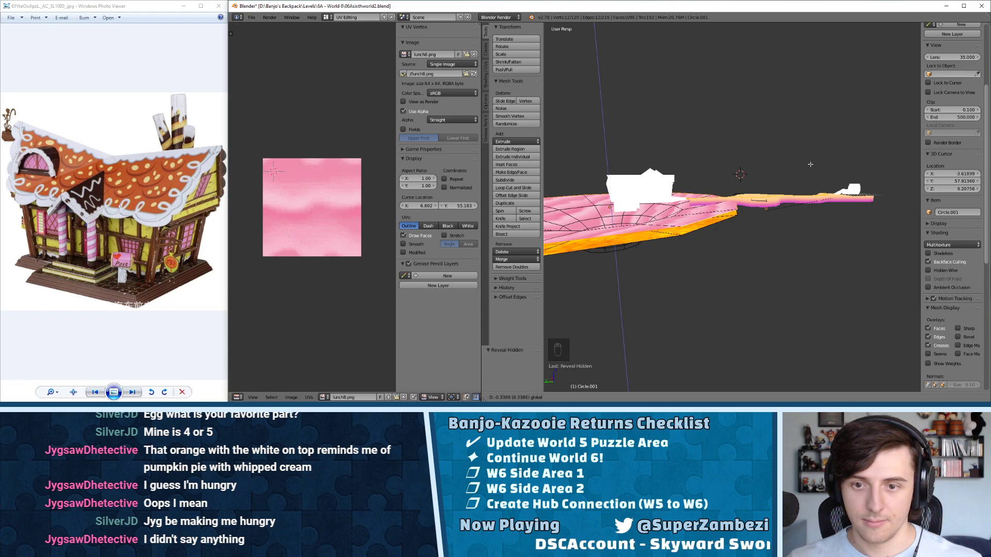
pyautogui.click(810, 164)
pyautogui.moveTo(810, 164); pyautogui.dragTo(723, 190, button='middle')
pyautogui.scroll(6, 720, 213)
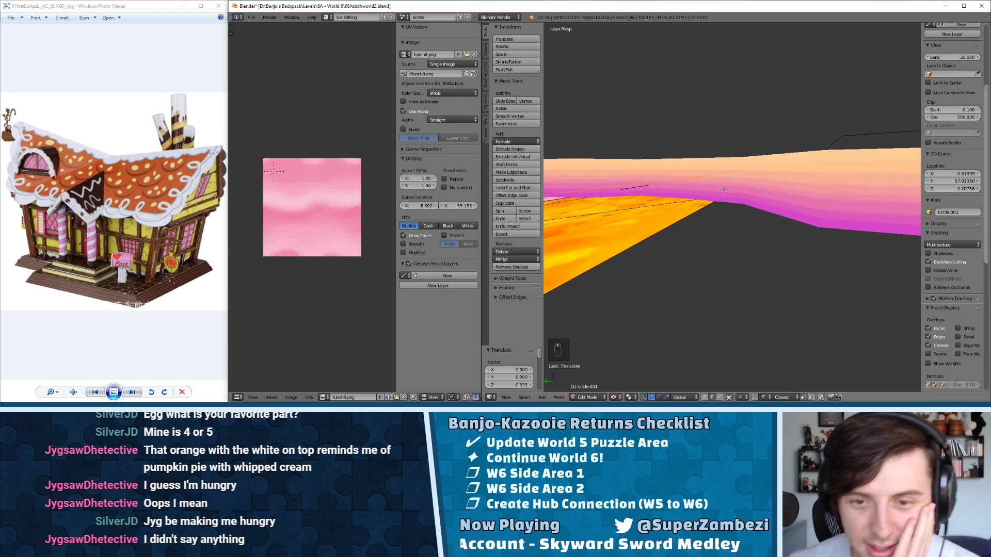
pyautogui.scroll(5, 726, 190)
pyautogui.scroll(-5, 743, 192)
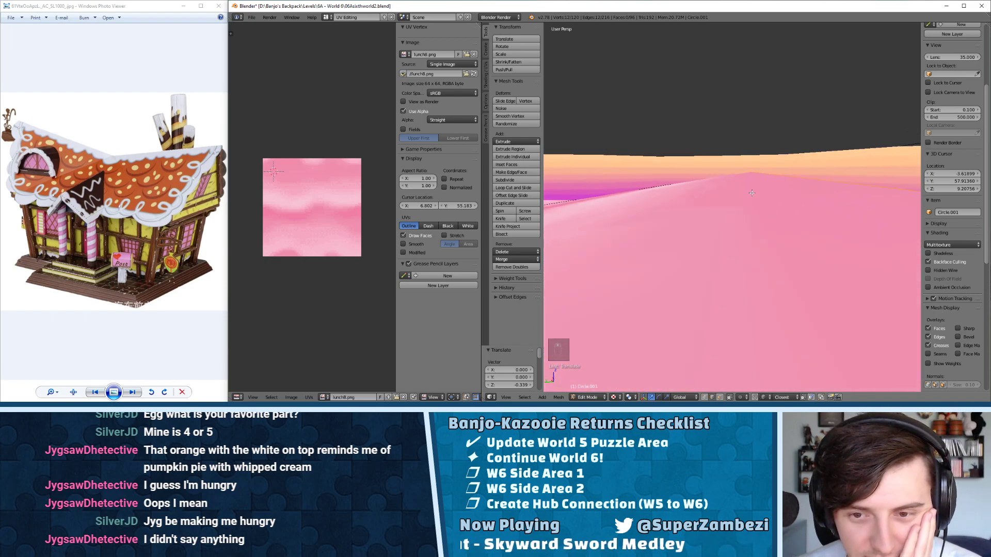
pyautogui.moveTo(745, 193); pyautogui.dragTo(712, 204, button='middle')
pyautogui.scroll(-5, 741, 185)
# - Leave Edit Mode, select the gradient-edged island with the house and raise it by 1.341 along Z
pyautogui.press('Tab')
pyautogui.rightClick(766, 197)
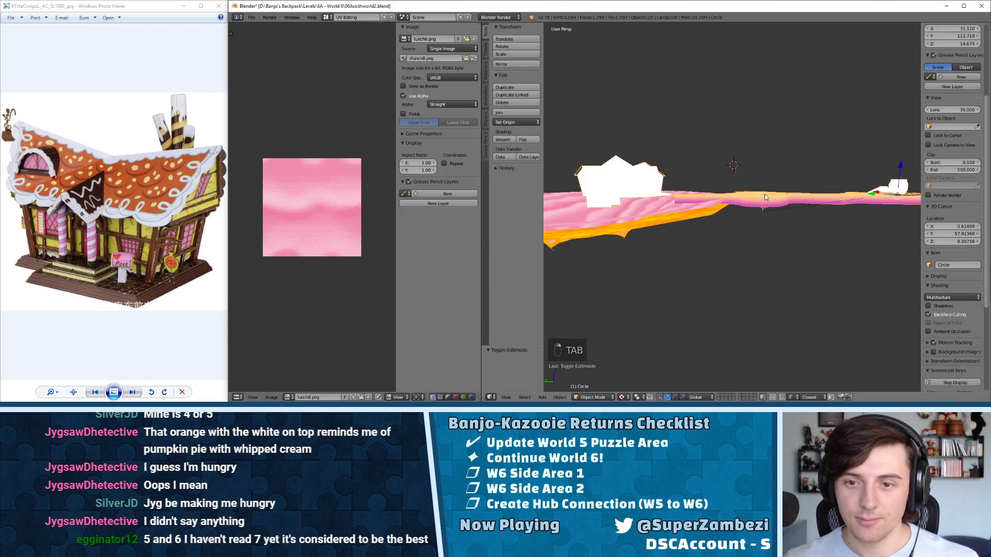
pyautogui.moveTo(900, 170); pyautogui.dragTo(900, 165)
# - In Edit Mode, try lowering the island wall's bottom edges by about 1.341 along Z
pyautogui.press('Tab')
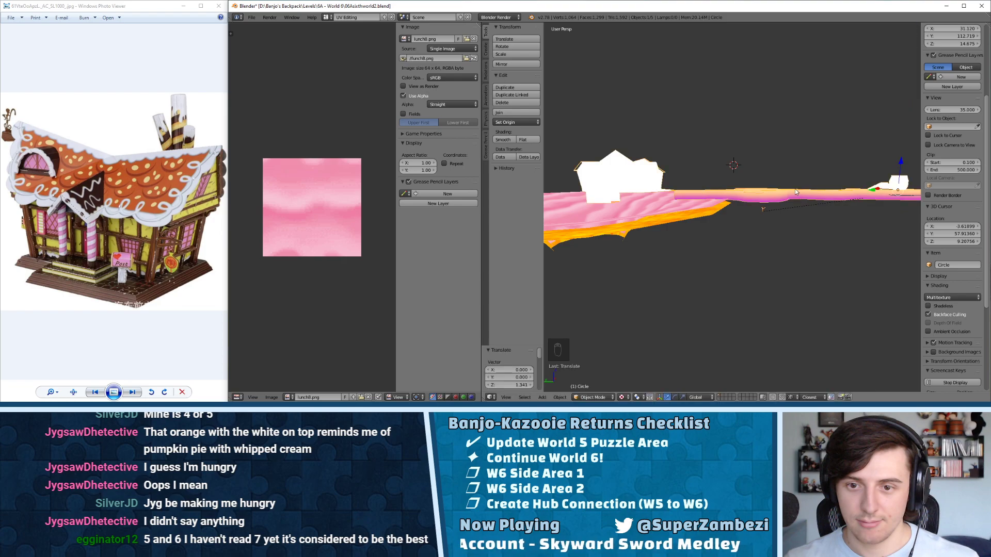
pyautogui.scroll(3, 795, 188)
pyautogui.hotkey('ctrl', 'Tab')
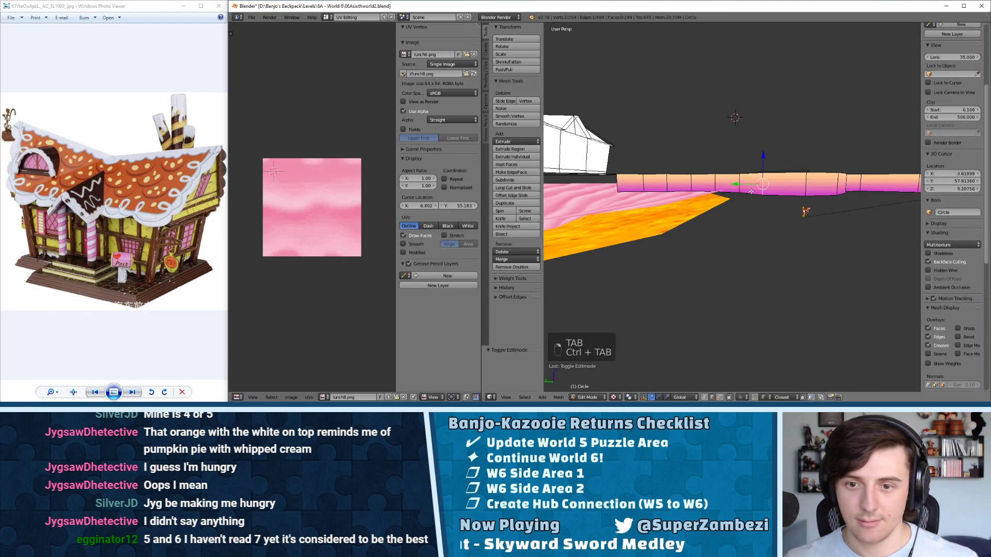
pyautogui.moveTo(867, 164); pyautogui.dragTo(867, 206)
pyautogui.moveTo(867, 206); pyautogui.dragTo(730, 210, button='middle')
pyautogui.scroll(5, 728, 203)
pyautogui.scroll(-4, 712, 207)
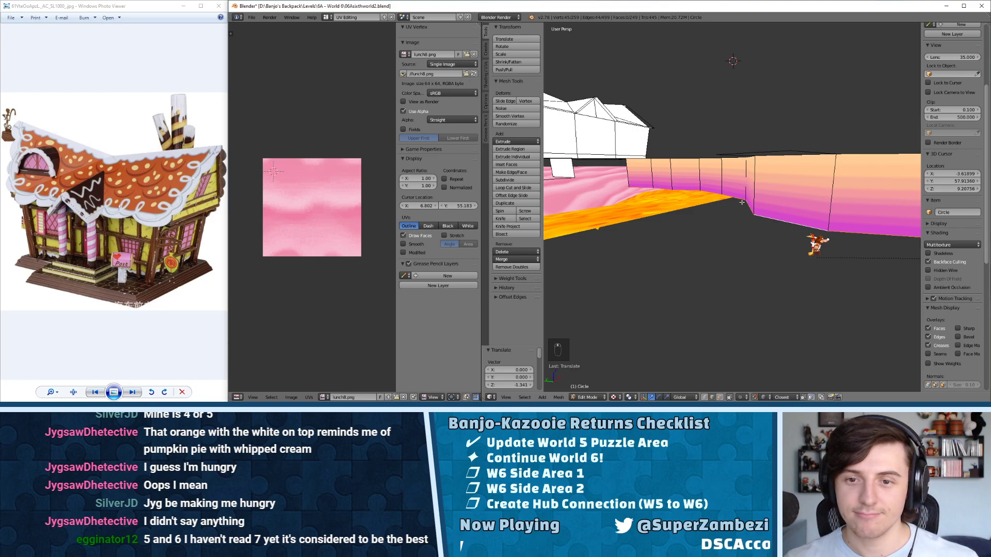
# - Undo the lowering of the island's bottom edges and save the file
pyautogui.hotkey('ctrl', 'z')
pyautogui.hotkey('ctrl', 'z')
pyautogui.hotkey('ctrl', 'z')
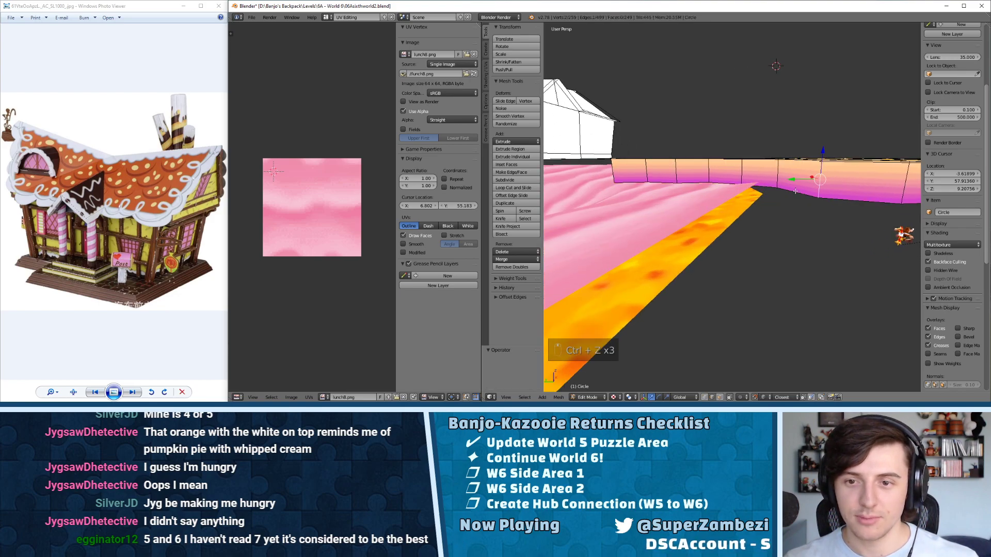
pyautogui.hotkey('ctrl', 'z')
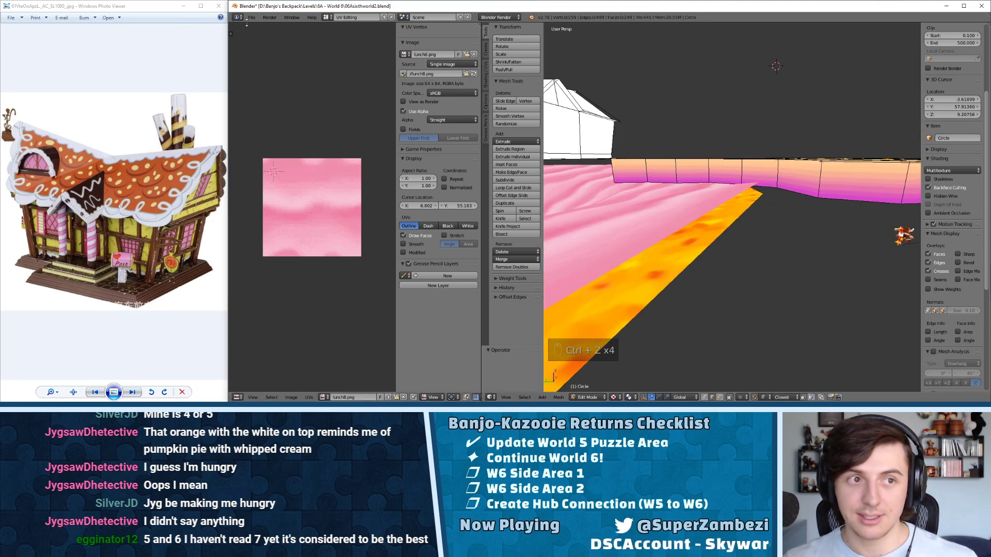
pyautogui.click(250, 18)
pyautogui.click(277, 77)
# - Undo further back through the recent mesh edits on the gradient-edged island
pyautogui.hotkey('ctrl', 'z')
pyautogui.hotkey('ctrl', 'z')
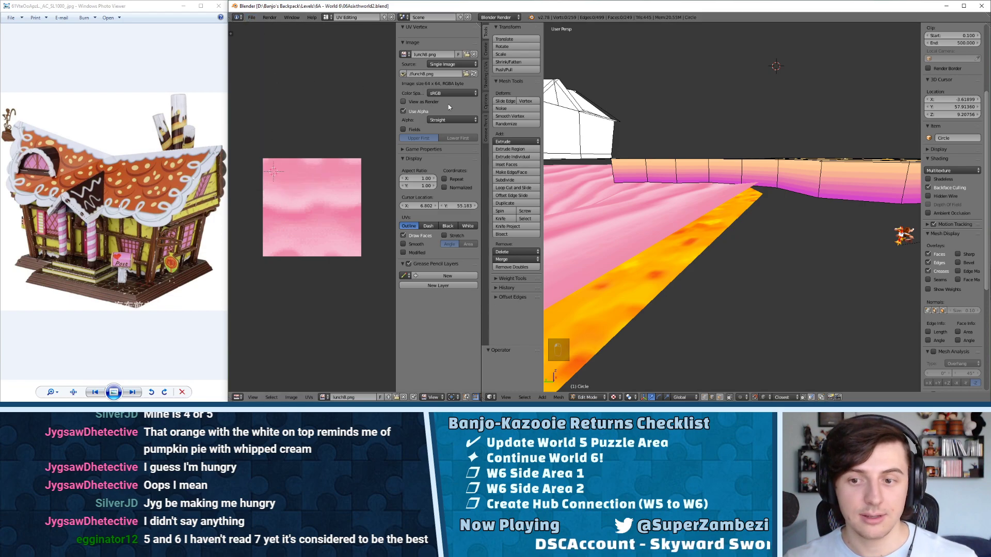
pyautogui.hotkey('ctrl', 'z')
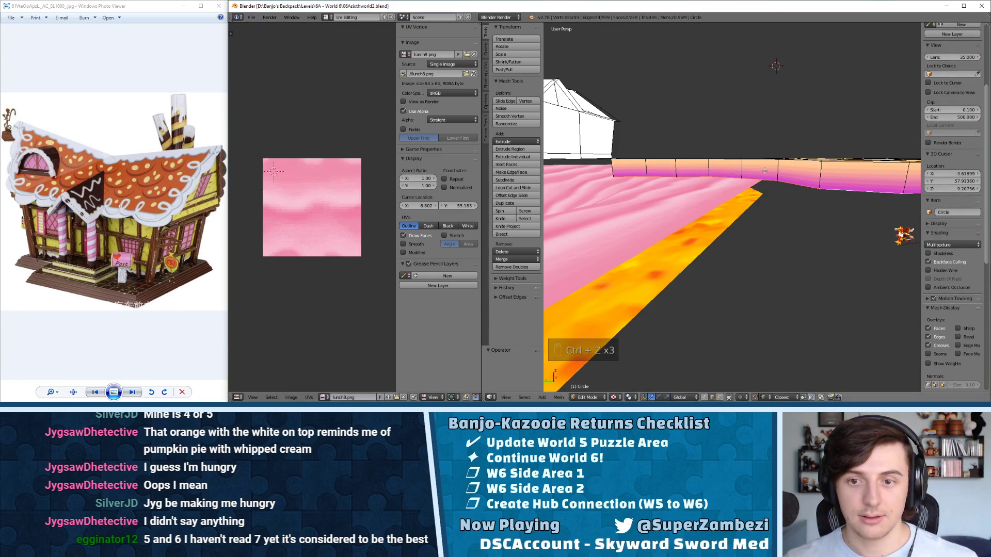
pyautogui.hotkey('ctrl', 'z')
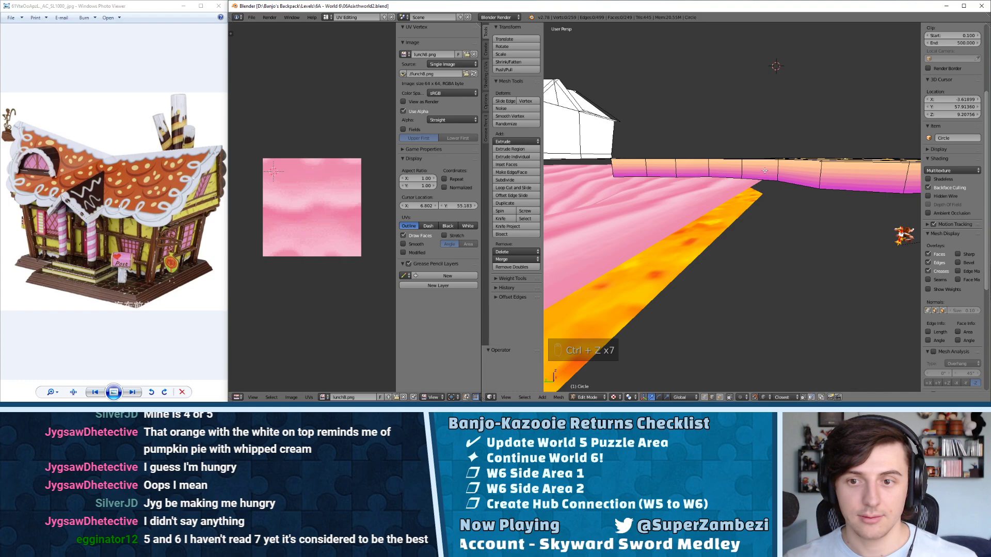
pyautogui.hotkey('ctrl', 'z')
pyautogui.hotkey('ctrl', 'z')
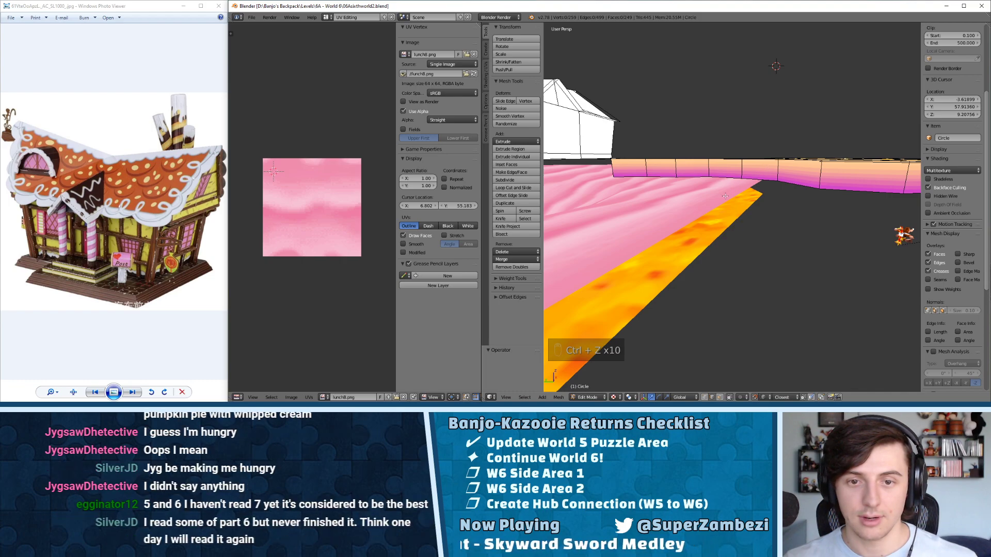
pyautogui.moveTo(725, 196); pyautogui.dragTo(764, 189, button='middle')
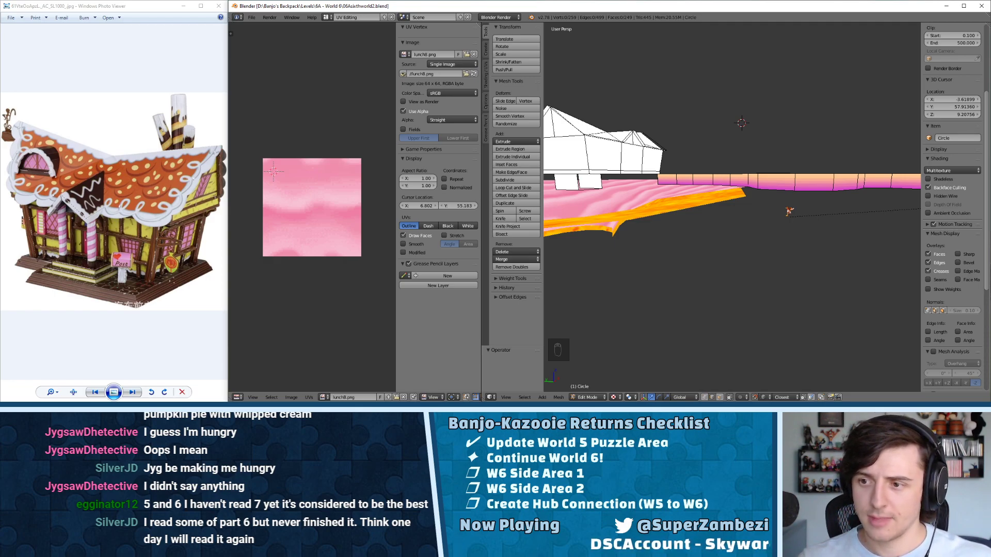
pyautogui.moveTo(669, 124); pyautogui.dragTo(709, 102, button='middle')
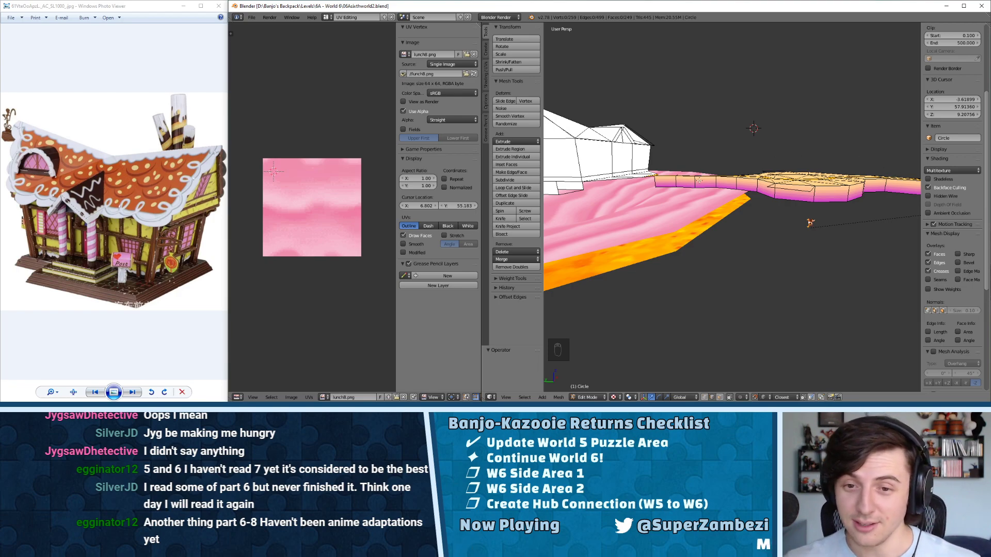
pyautogui.moveTo(699, 181); pyautogui.dragTo(774, 173, button='middle')
pyautogui.moveTo(785, 127); pyautogui.dragTo(758, 121, button='middle')
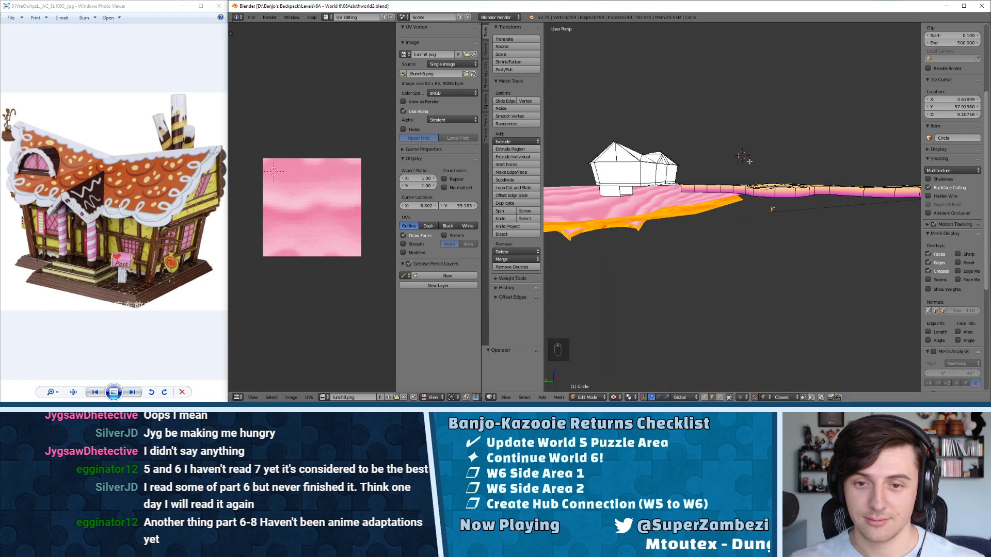
# - Leave Edit Mode and lower the whole island object by 0.639 along Z
pyautogui.press('Tab')
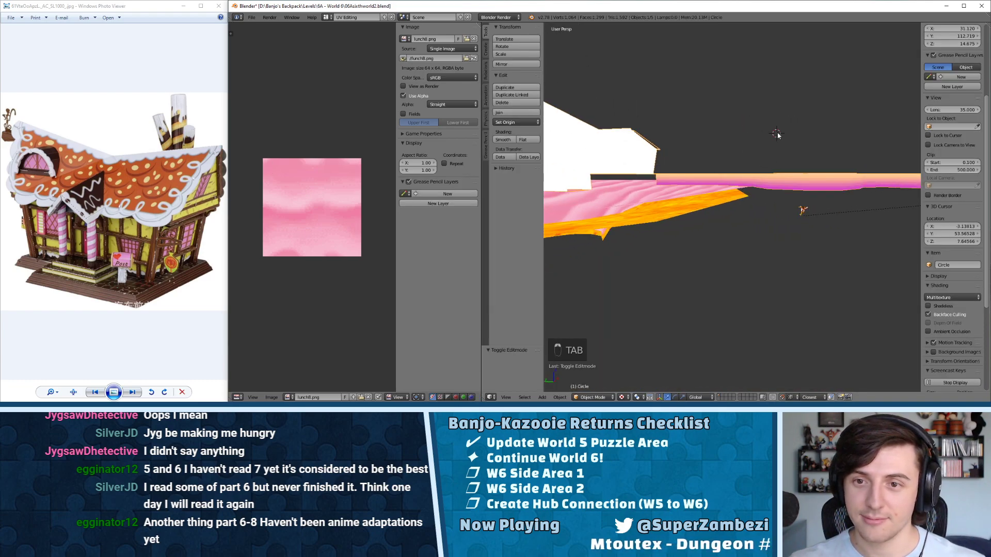
pyautogui.scroll(-5, 764, 162)
pyautogui.press('g')
pyautogui.press('z')
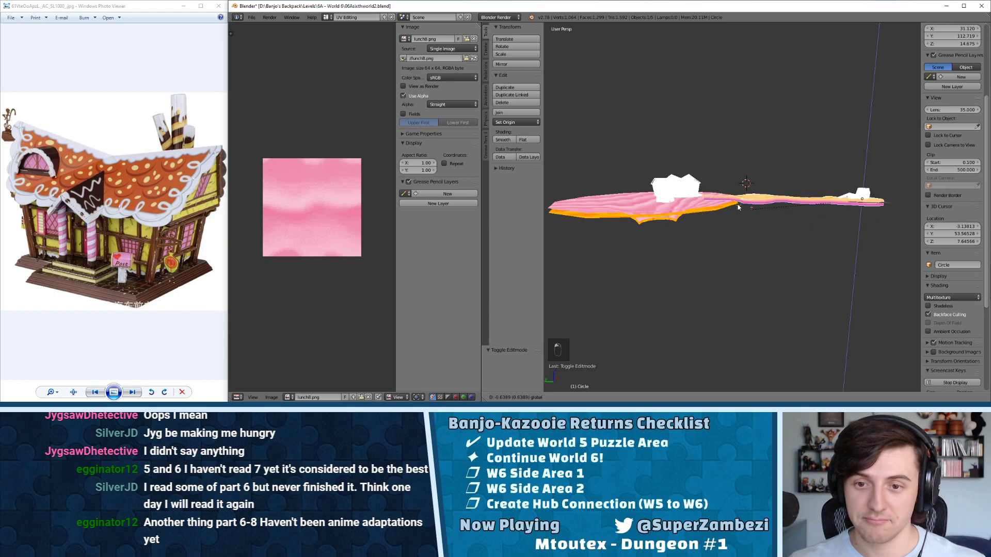
pyautogui.click(751, 181)
pyautogui.scroll(6, 750, 177)
pyautogui.scroll(-6, 775, 166)
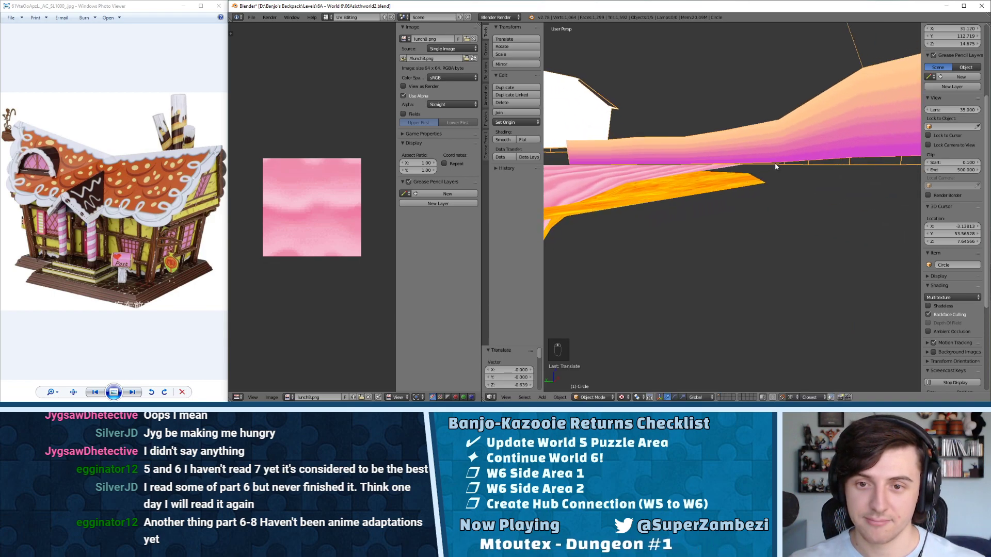
pyautogui.scroll(4, 788, 165)
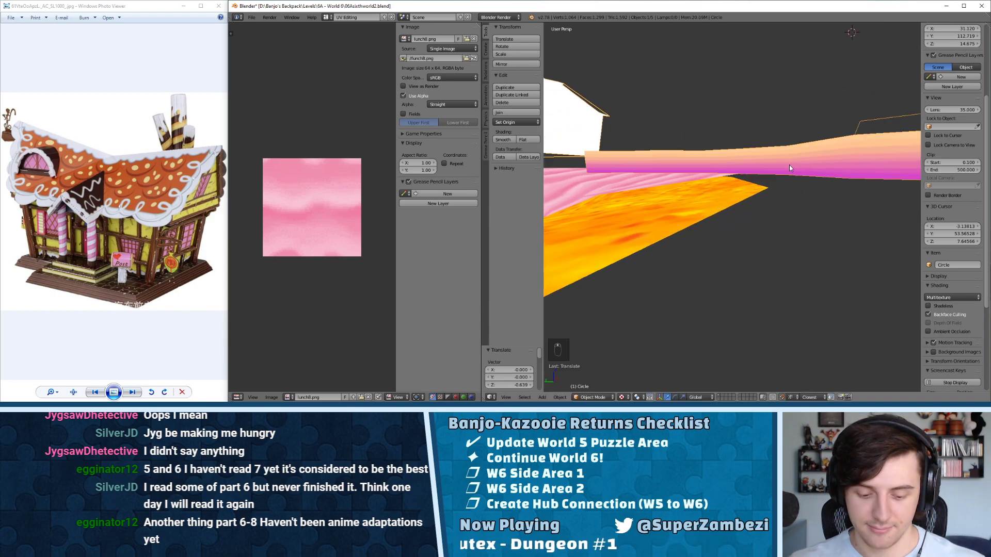
# - Move the island object a further 1.137 down along Z toward the donut's rim
pyautogui.press('g')
pyautogui.press('z')
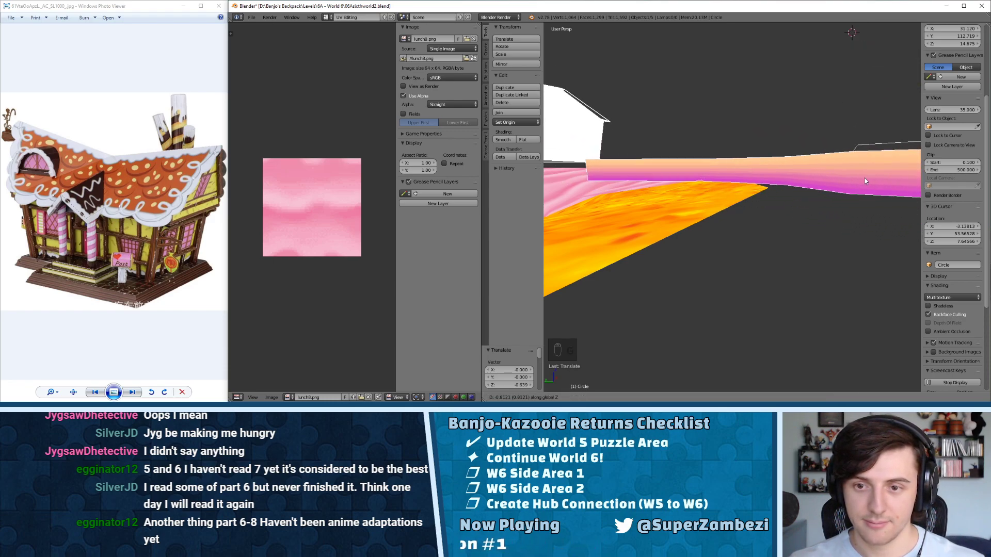
pyautogui.click(863, 182)
# - Examine from several angles how the island's gradient edge meets the donut terrain around the house
pyautogui.press('KP_Decimal')
pyautogui.press('KP_1')
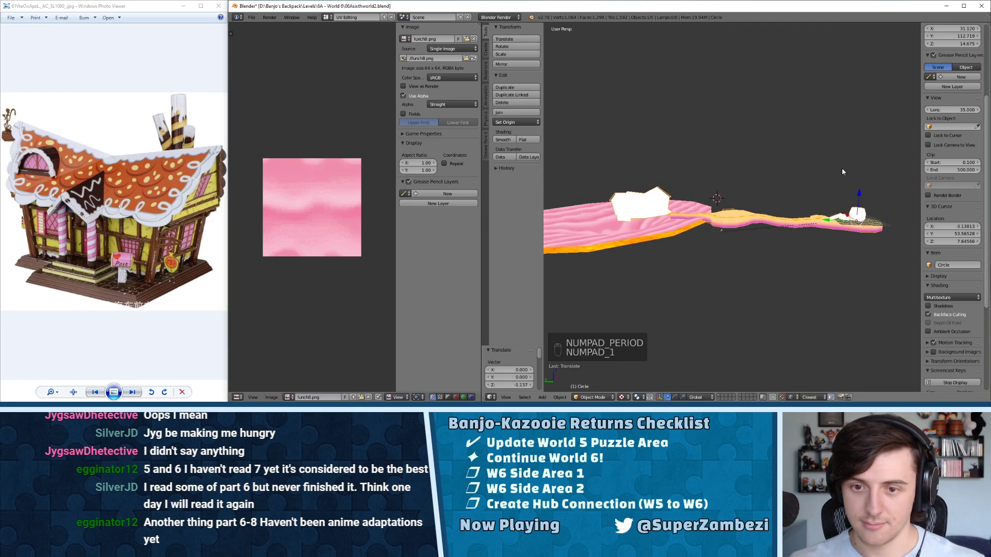
pyautogui.scroll(4, 745, 262)
pyautogui.moveTo(757, 232); pyautogui.dragTo(694, 203, button='middle')
pyautogui.press('KP_4')
pyautogui.press('KP_4')
pyautogui.press('KP_4')
pyautogui.press('KP_4')
pyautogui.press('KP_4')
pyautogui.press('KP_4')
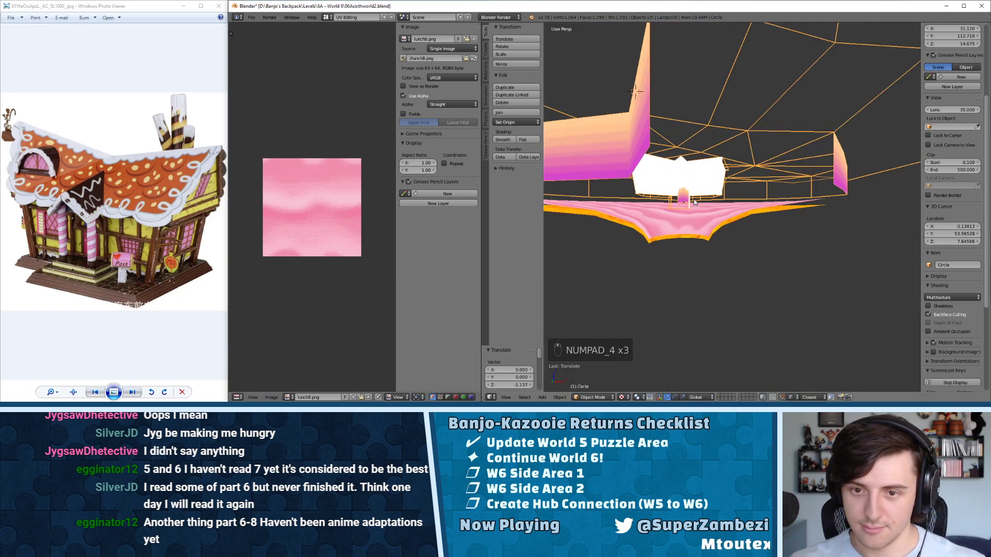
pyautogui.moveTo(776, 102); pyautogui.dragTo(755, 198, button='middle')
pyautogui.press('KP_1')
pyautogui.press('KP_4')
pyautogui.press('KP_4')
pyautogui.press('KP_4')
pyautogui.press('KP_4')
pyautogui.press('KP_4')
pyautogui.press('KP_4')
pyautogui.press('KP_4')
pyautogui.press('KP_4')
pyautogui.press('KP_4')
pyautogui.press('KP_4')
pyautogui.press('KP_4')
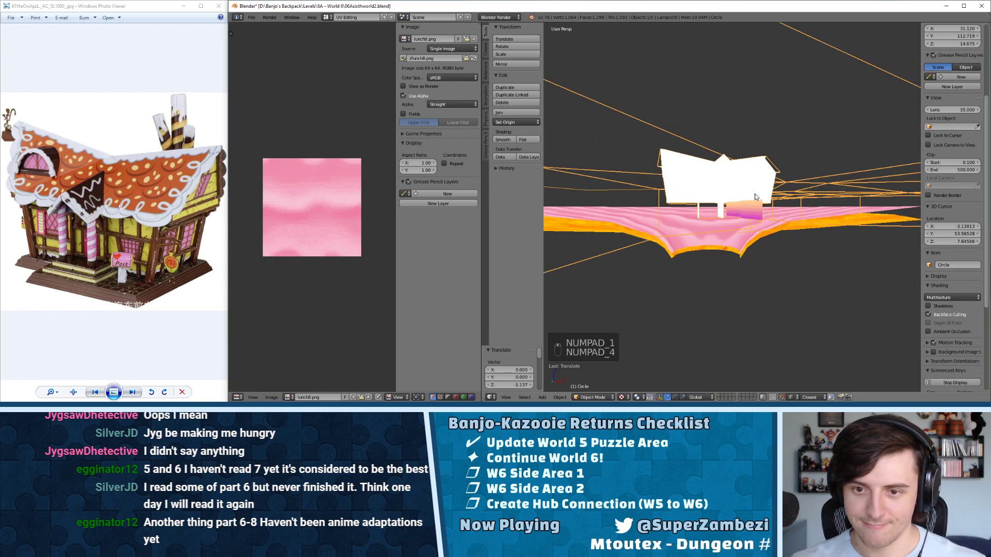
pyautogui.press('KP_4')
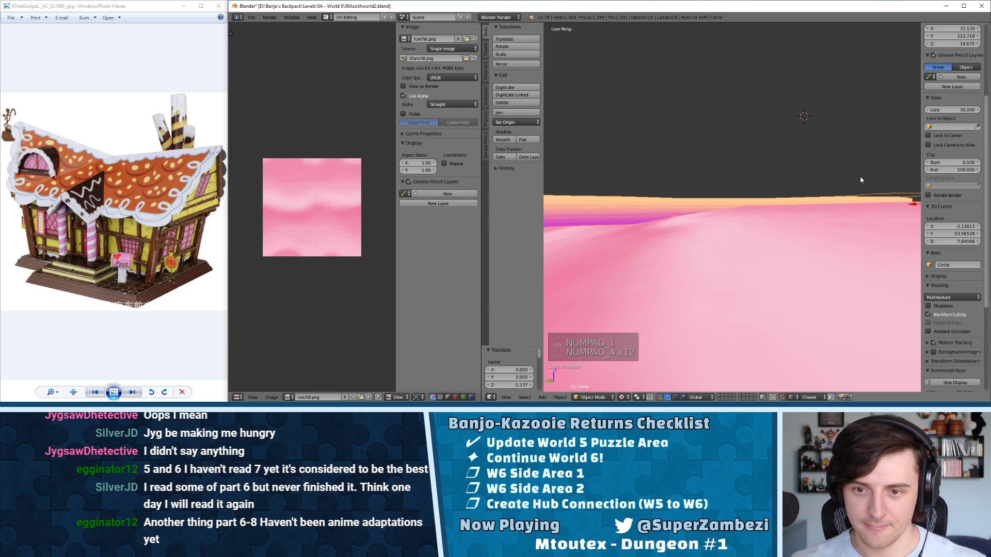
# - Lower the gradient-edged island object a further 0.230 along Z so it sits closer to the donut
pyautogui.scroll(3, 833, 211)
pyautogui.keyDown('shift'); pyautogui.moveTo(809, 243); pyautogui.dragTo(776, 205, button='middle'); pyautogui.keyUp('shift')
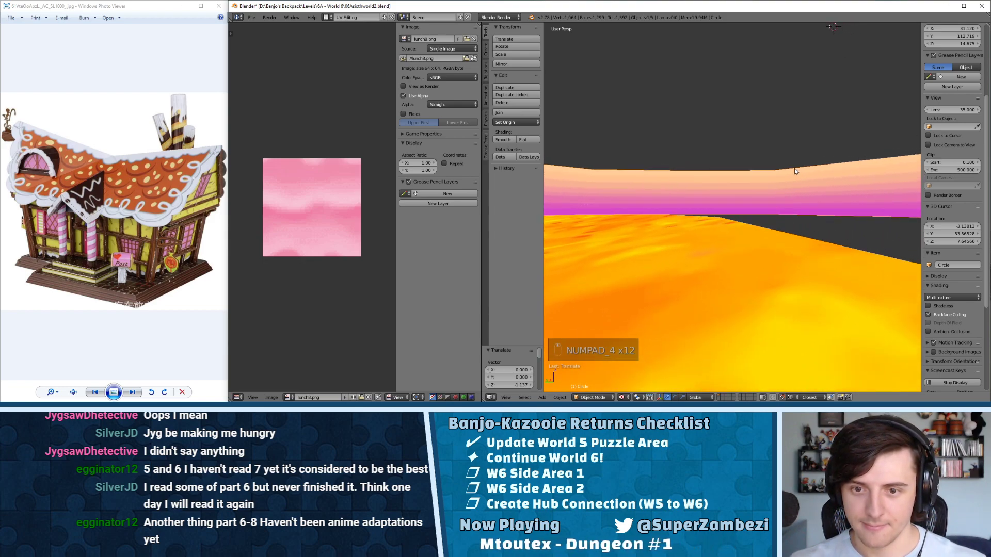
pyautogui.press('g')
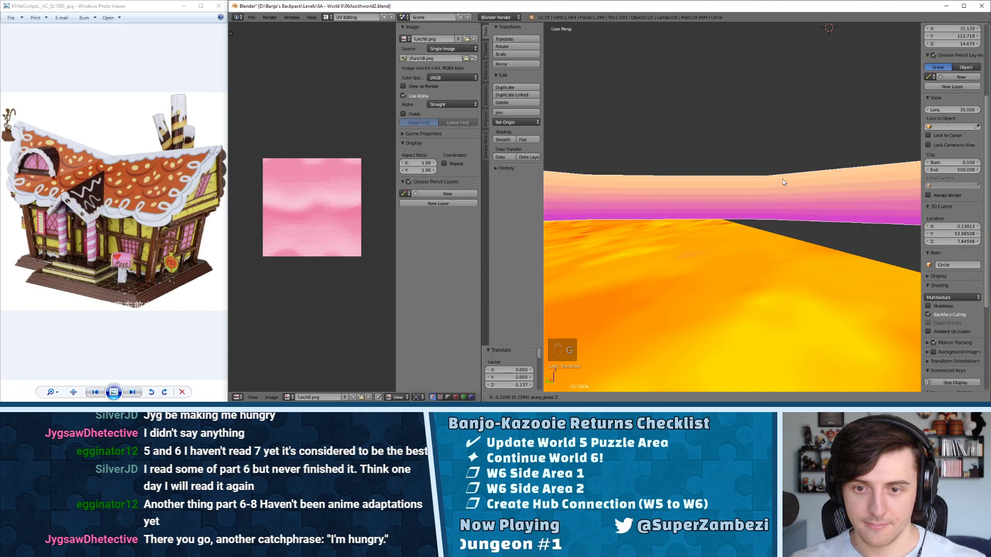
pyautogui.click(782, 179)
pyautogui.scroll(-4, 779, 182)
pyautogui.scroll(-5, 771, 188)
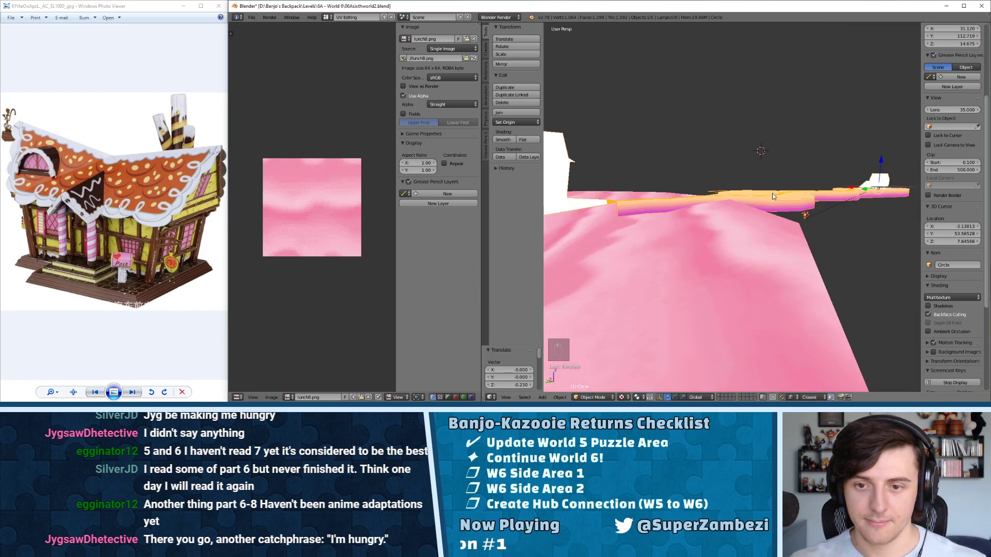
# - Lower the outer edge loop of the donut's pink icing by 0.629 along Z, then leave Edit Mode
pyautogui.moveTo(788, 190); pyautogui.dragTo(729, 203, button='middle')
pyautogui.rightClick(728, 203)
pyautogui.press('Tab')
pyautogui.hotkey('ctrl', 'Tab')
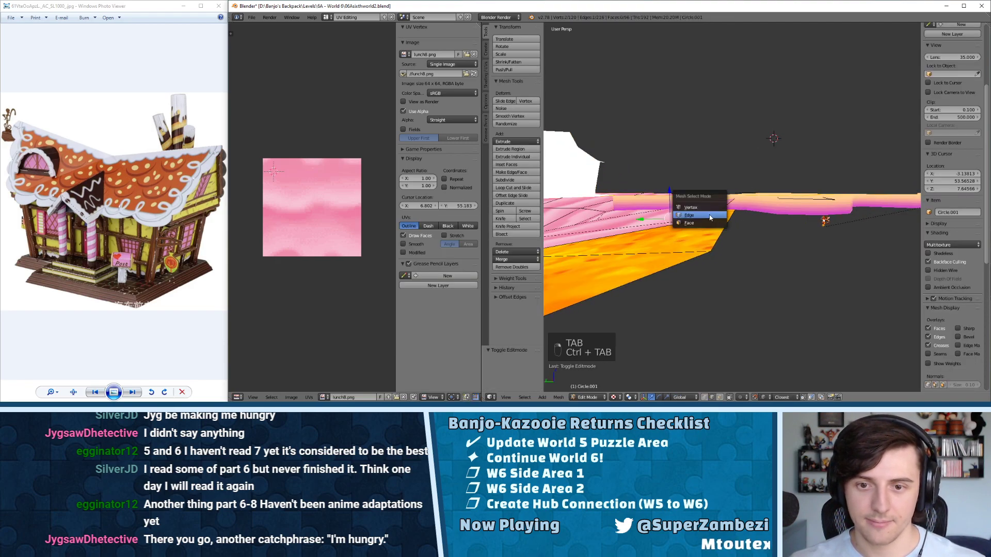
pyautogui.click(706, 212)
pyautogui.keyDown('alt'); pyautogui.rightClick(679, 226); pyautogui.keyUp('alt')
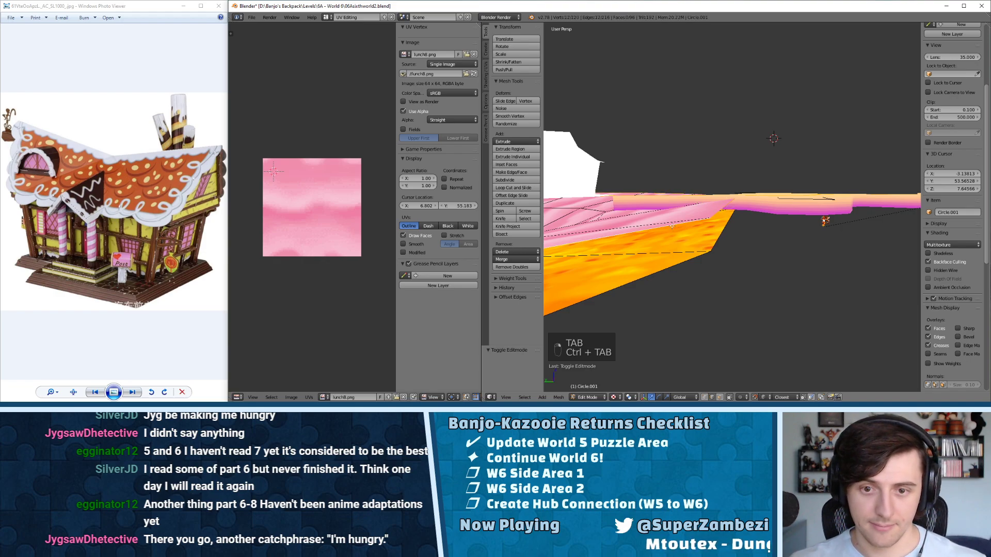
pyautogui.click(753, 157)
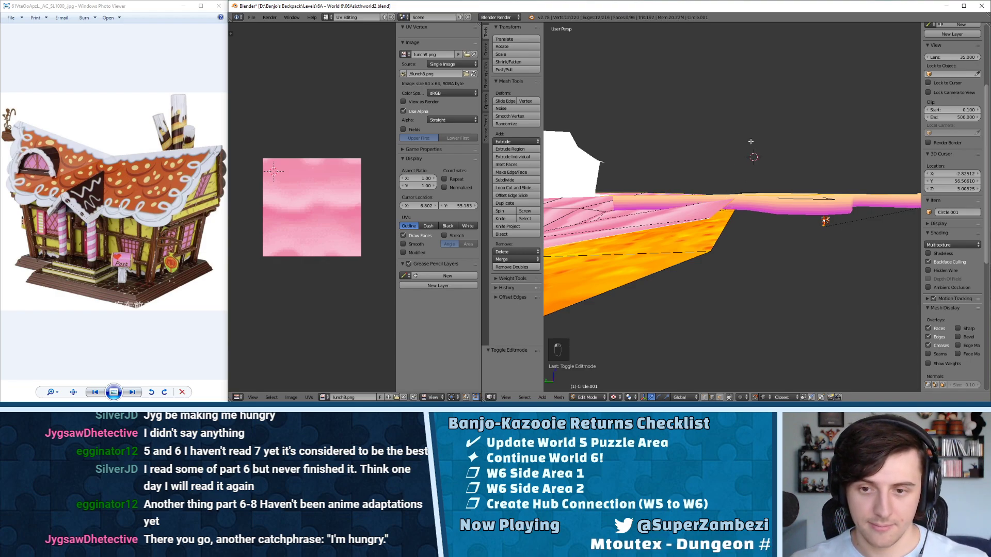
pyautogui.press('g')
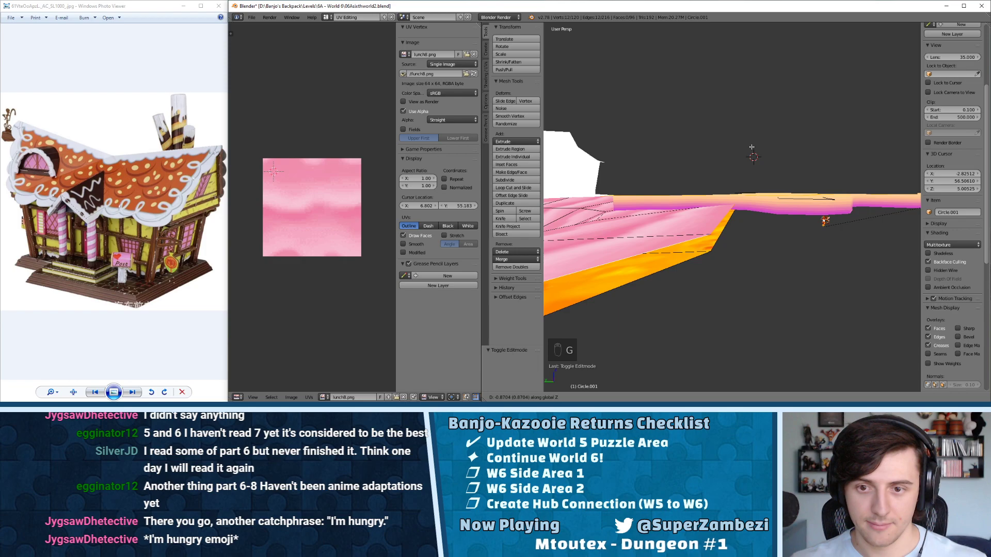
pyautogui.click(752, 145)
pyautogui.moveTo(795, 155); pyautogui.dragTo(691, 201, button='middle')
pyautogui.scroll(-4, 691, 196)
pyautogui.moveTo(691, 165); pyautogui.dragTo(747, 180, button='middle')
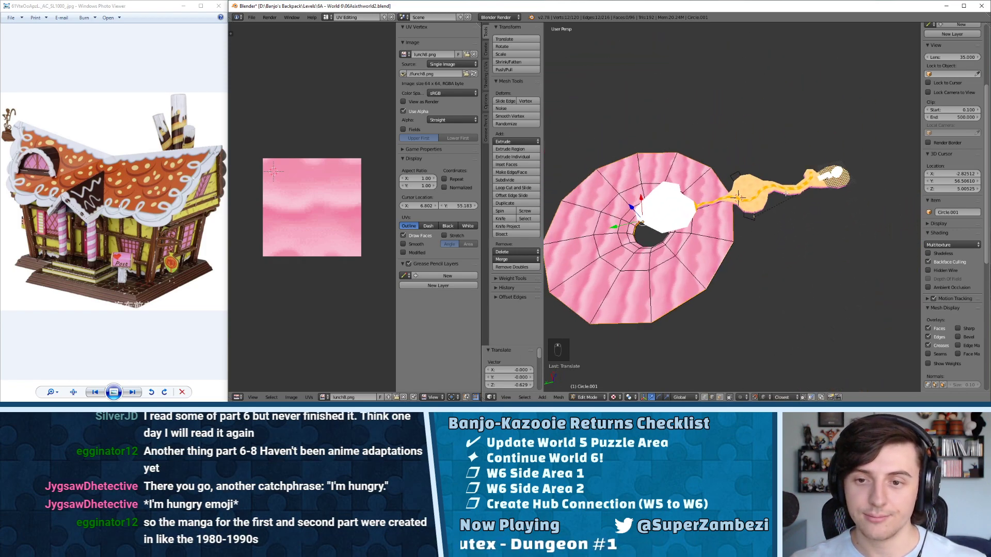
pyautogui.press('Tab')
# - Reveal the hidden objects and delete the large pink plane
pyautogui.moveTo(770, 246); pyautogui.dragTo(730, 207, button='middle')
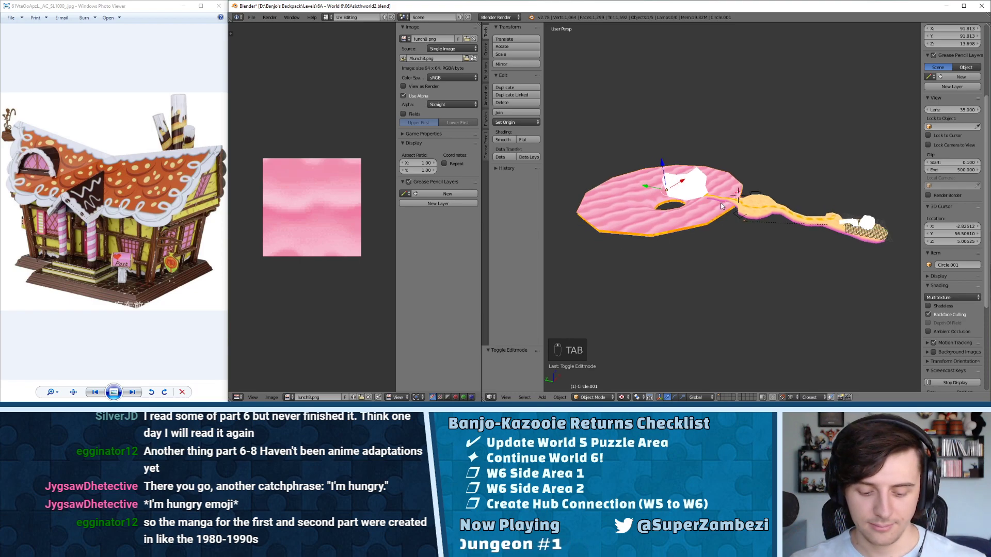
pyautogui.hotkey('alt', 'h')
pyautogui.moveTo(765, 274); pyautogui.dragTo(809, 285, button='middle')
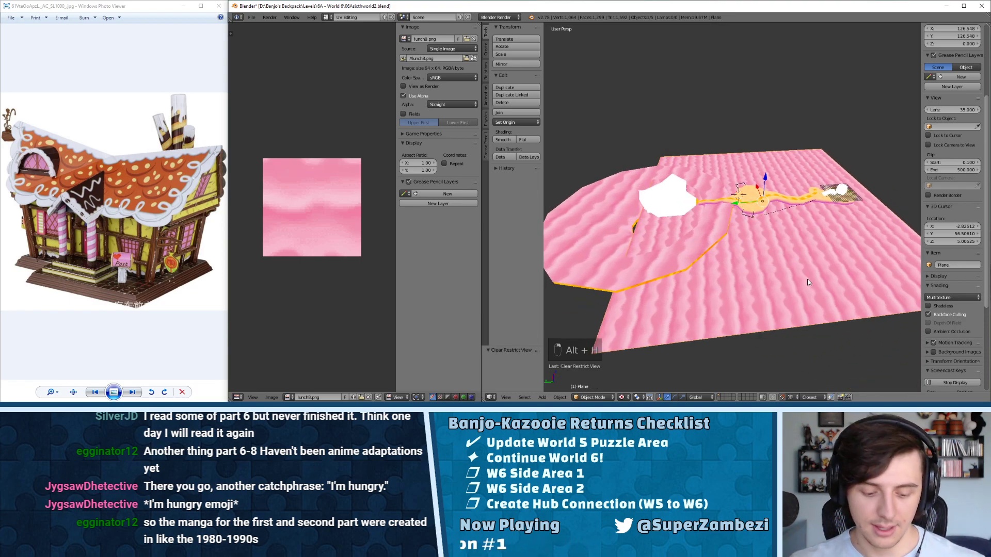
pyautogui.press('x')
pyautogui.click(794, 277)
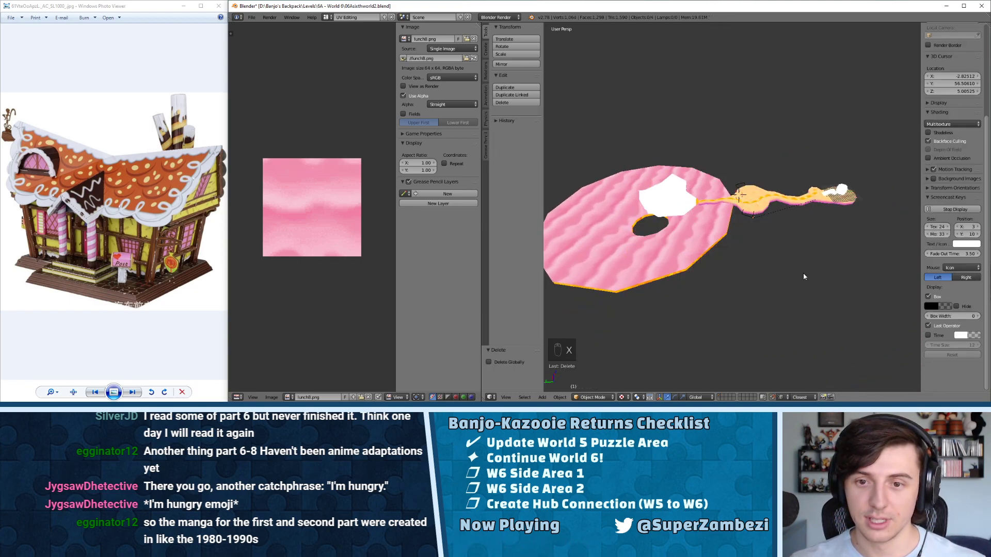
# - Inspect the map layout and the house and donut meshes in Solid shading, then return to Texture shading
pyautogui.moveTo(803, 273); pyautogui.dragTo(716, 185, button='middle')
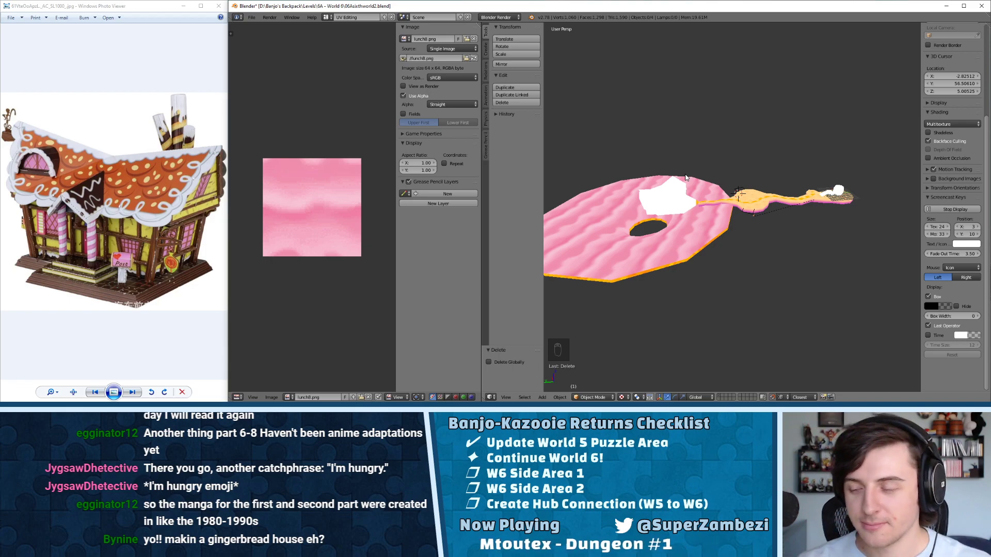
pyautogui.moveTo(687, 171); pyautogui.dragTo(708, 175, button='middle')
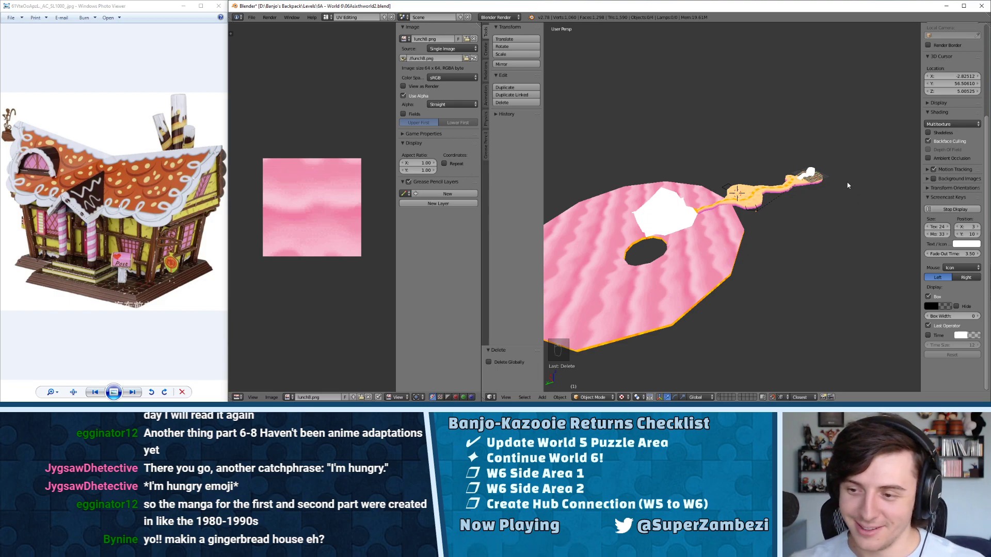
pyautogui.moveTo(772, 163); pyautogui.dragTo(712, 169, button='middle')
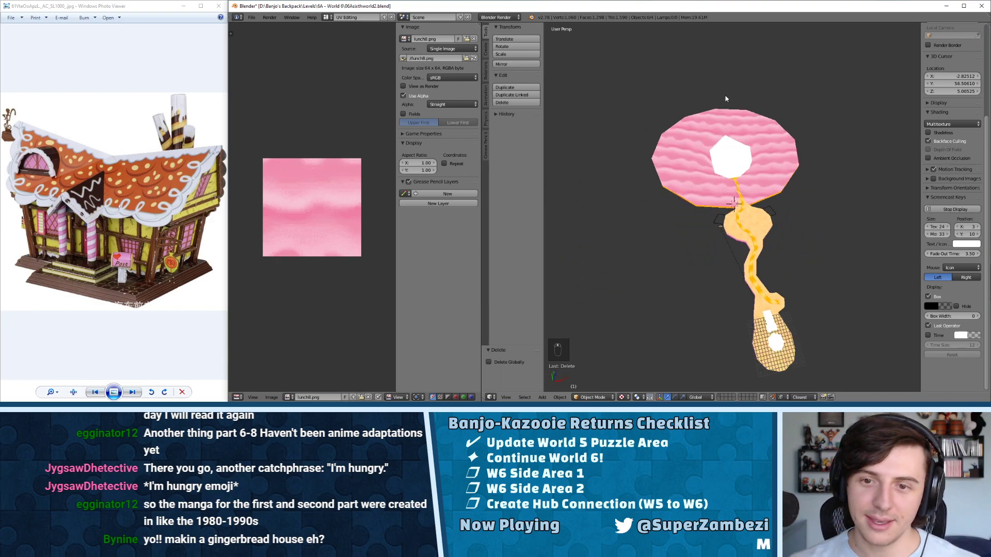
pyautogui.scroll(3, 760, 135)
pyautogui.moveTo(780, 214); pyautogui.dragTo(725, 209, button='middle')
pyautogui.rightClick(712, 216)
pyautogui.press('Tab')
pyautogui.scroll(4, 711, 216)
pyautogui.scroll(1, 711, 215)
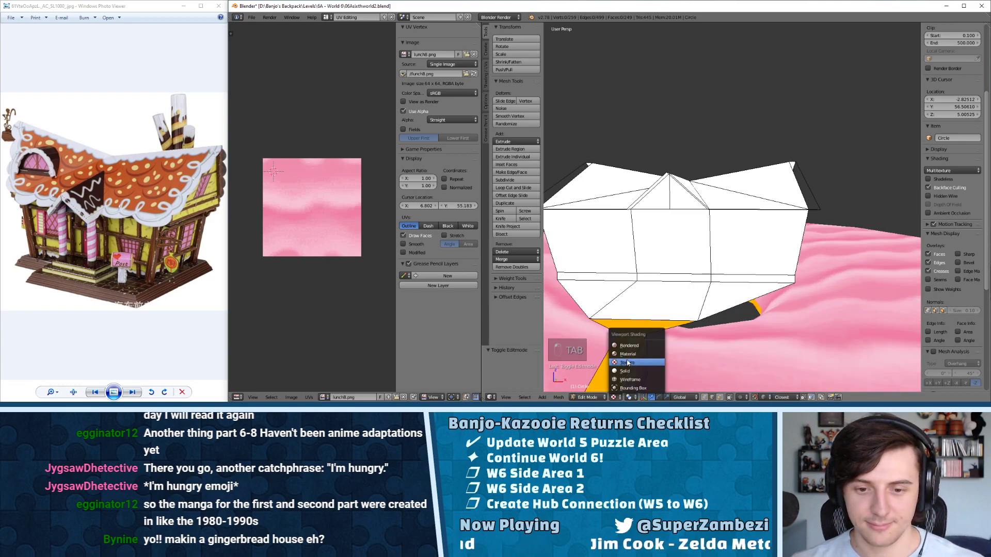
pyautogui.click(627, 362)
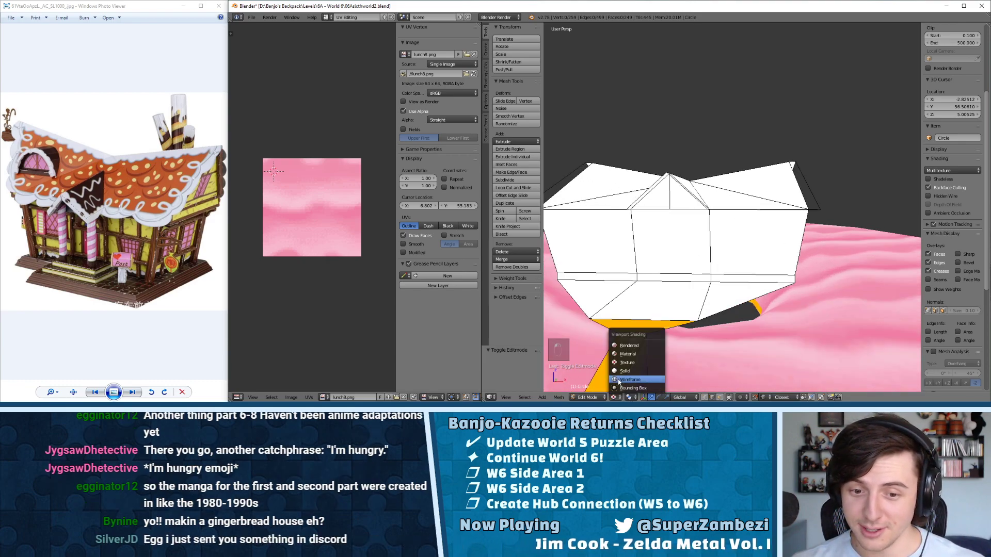
pyautogui.click(624, 371)
pyautogui.moveTo(627, 335)
pyautogui.mouseDown(button='middle')
pyautogui.moveTo(650, 248)
pyautogui.moveTo(726, 234)
pyautogui.moveTo(553, 255)
pyautogui.moveTo(727, 206)
pyautogui.moveTo(733, 219)
pyautogui.moveTo(821, 254)
pyautogui.moveTo(783, 285)
pyautogui.moveTo(838, 252)
pyautogui.moveTo(856, 255)
pyautogui.moveTo(825, 260)
pyautogui.moveTo(839, 221)
pyautogui.moveTo(737, 231)
pyautogui.moveTo(778, 202)
pyautogui.mouseUp(button='middle')
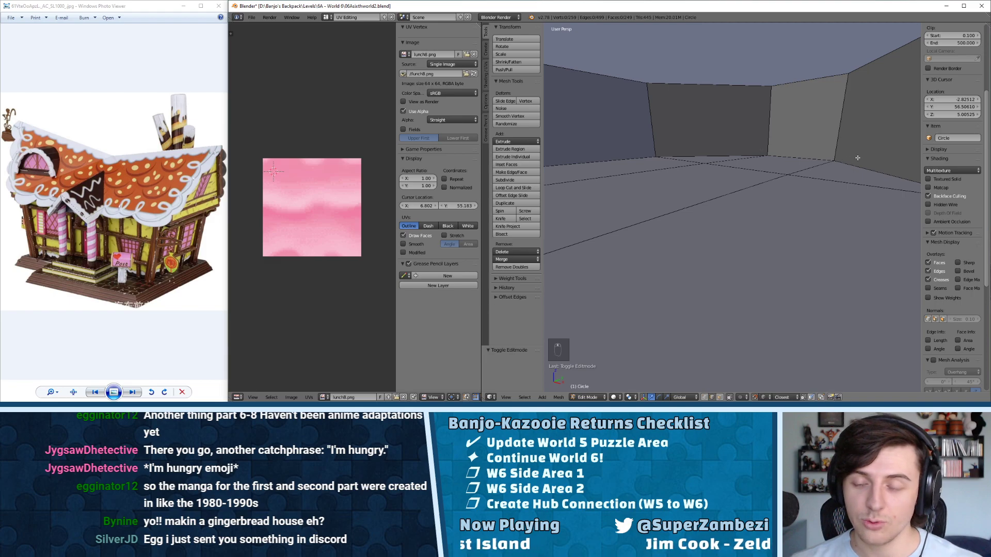
pyautogui.moveTo(857, 158); pyautogui.dragTo(656, 242, button='middle')
pyautogui.scroll(-3, 738, 107)
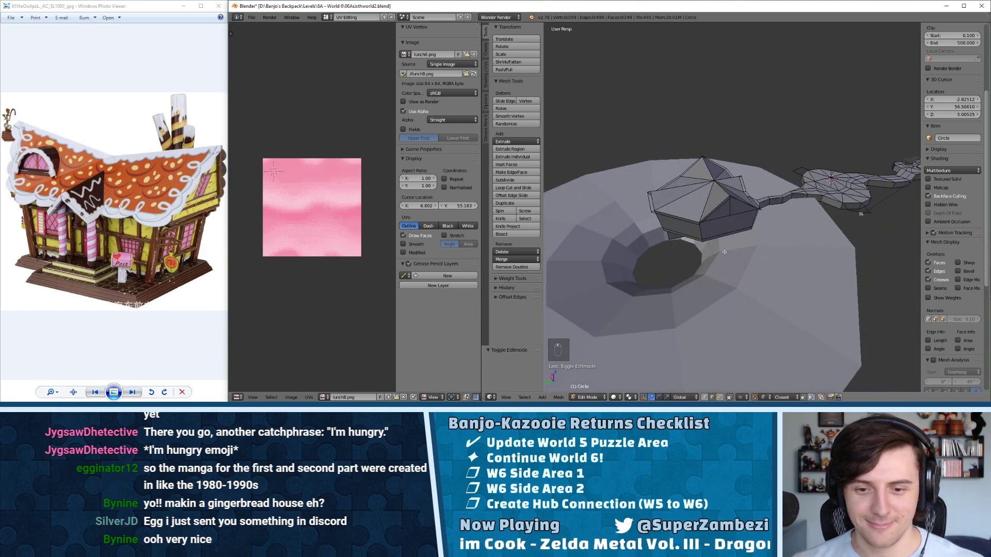
pyautogui.click(614, 397)
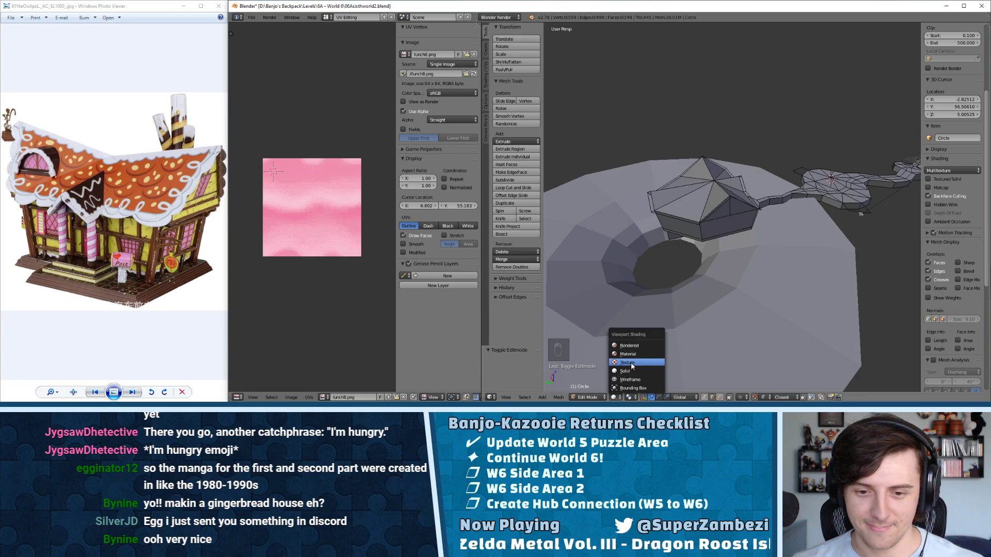
pyautogui.click(631, 363)
pyautogui.moveTo(639, 341)
pyautogui.mouseDown(button='middle')
pyautogui.moveTo(708, 241)
pyautogui.moveTo(671, 261)
pyautogui.moveTo(721, 239)
pyautogui.moveTo(789, 250)
pyautogui.mouseUp(button='middle')
pyautogui.moveTo(694, 260); pyautogui.dragTo(712, 264, button='middle')
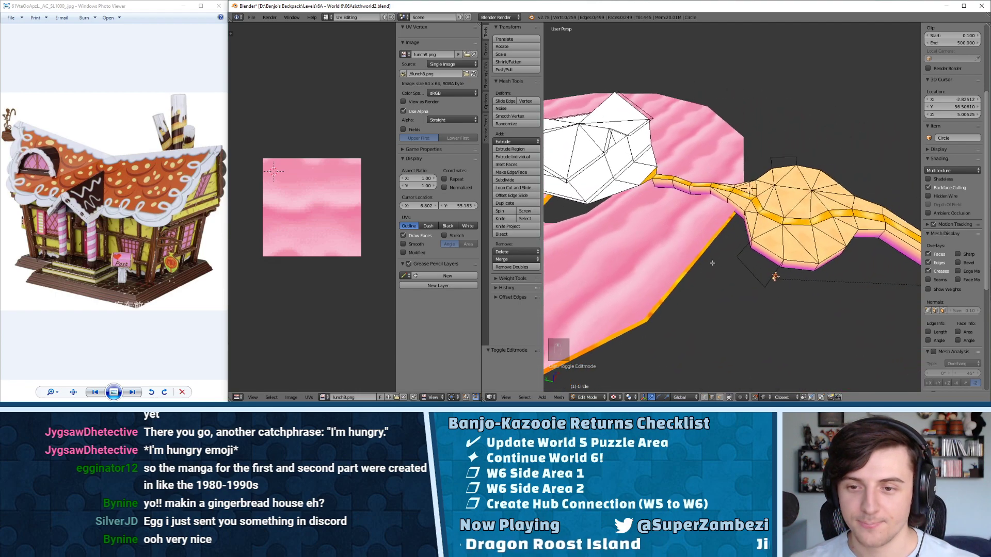
# - Hide the donut's linked pink icing faces in its mesh so only the orange dough stays editable, then leave Edit Mode
pyautogui.press('KP_Decimal')
pyautogui.press('KP_7')
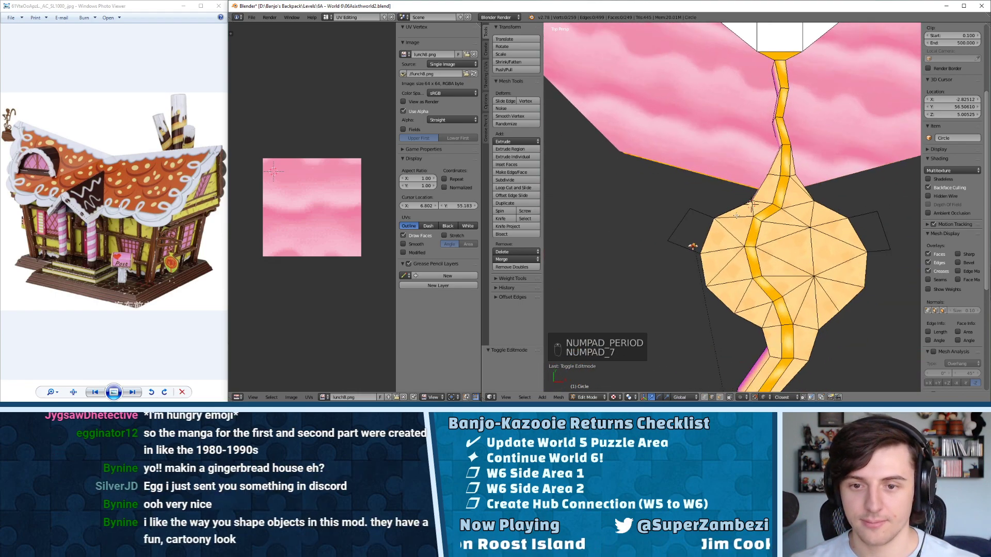
pyautogui.moveTo(751, 203); pyautogui.dragTo(756, 111, button='middle')
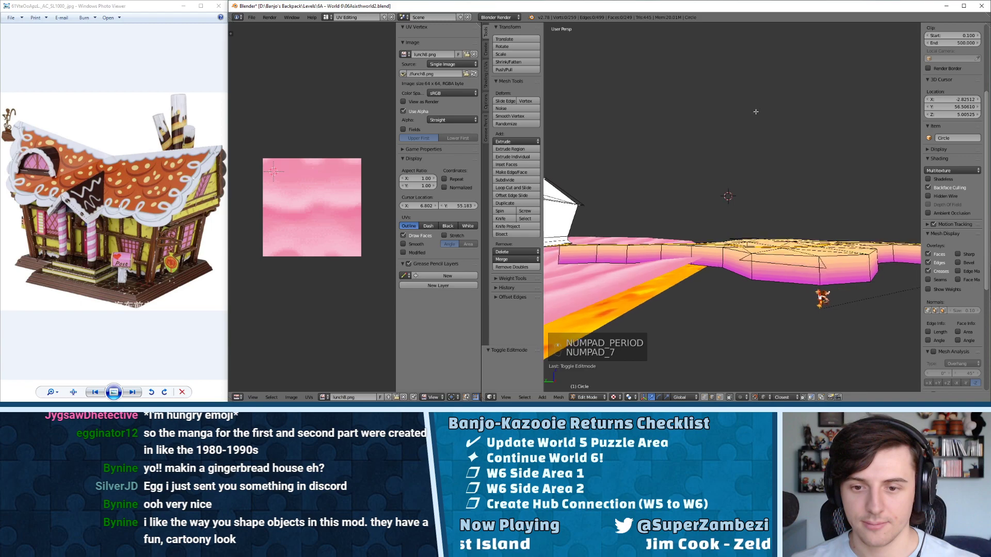
pyautogui.moveTo(749, 224); pyautogui.dragTo(702, 260, button='middle')
pyautogui.press('Tab')
pyautogui.rightClick(703, 260)
pyautogui.press('Tab')
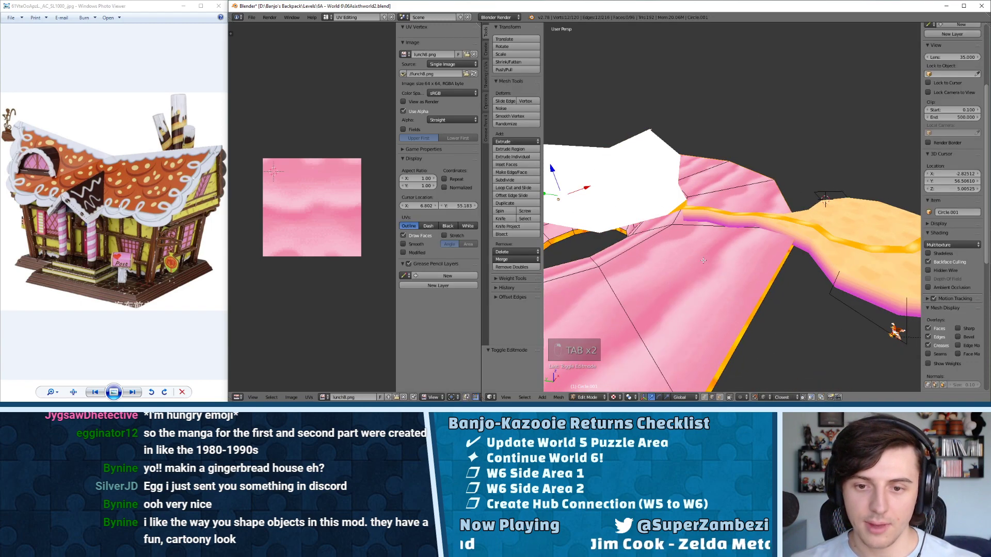
pyautogui.hotkey('ctrl', 'Tab')
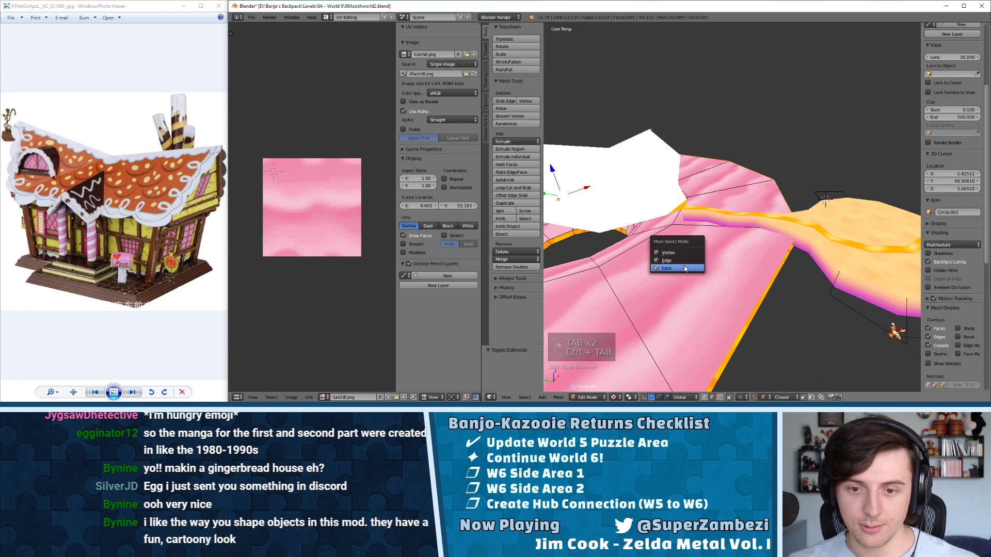
pyautogui.press('l')
pyautogui.press('h')
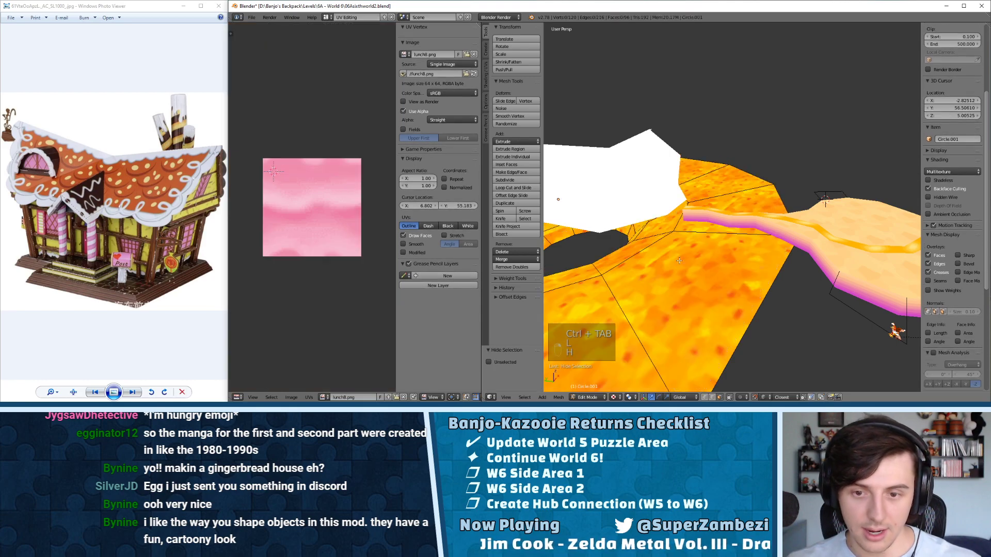
pyautogui.moveTo(679, 261); pyautogui.dragTo(734, 236, button='middle')
pyautogui.press('Tab')
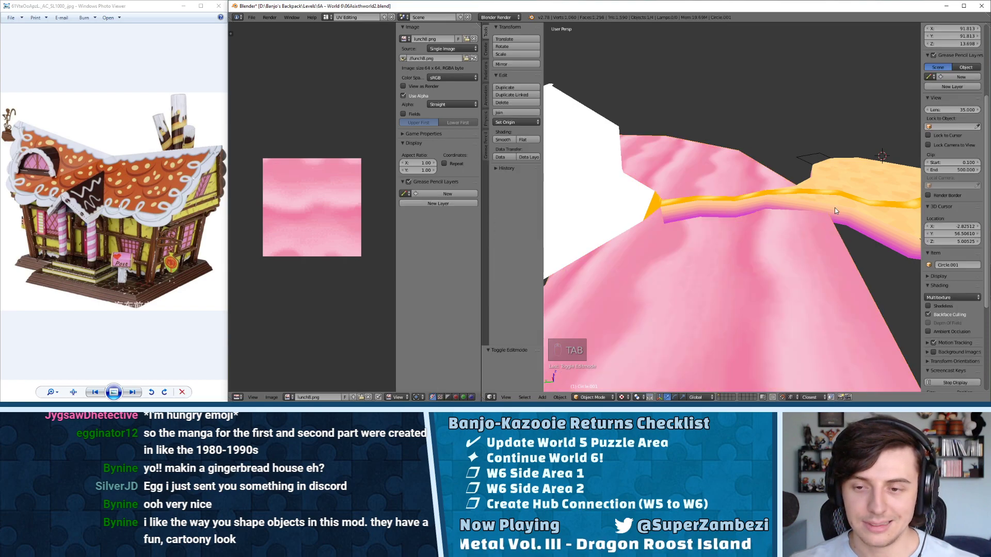
# - Join the island and house object into the donut object and open the combined mesh for editing
pyautogui.rightClick(835, 207)
pyautogui.keyDown('shift'); pyautogui.rightClick(759, 249); pyautogui.keyUp('shift')
pyautogui.hotkey('ctrl', 'j')
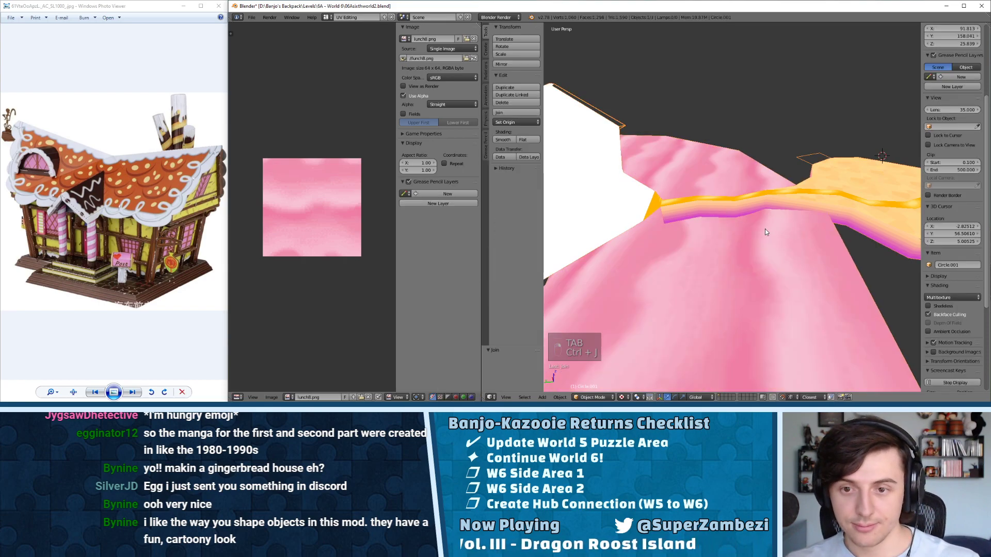
pyautogui.press('Tab')
# - Subdivide the dough's rim edge beside the island's path with one cut
pyautogui.moveTo(759, 252); pyautogui.dragTo(652, 212, button='middle')
pyautogui.hotkey('ctrl', 'Tab')
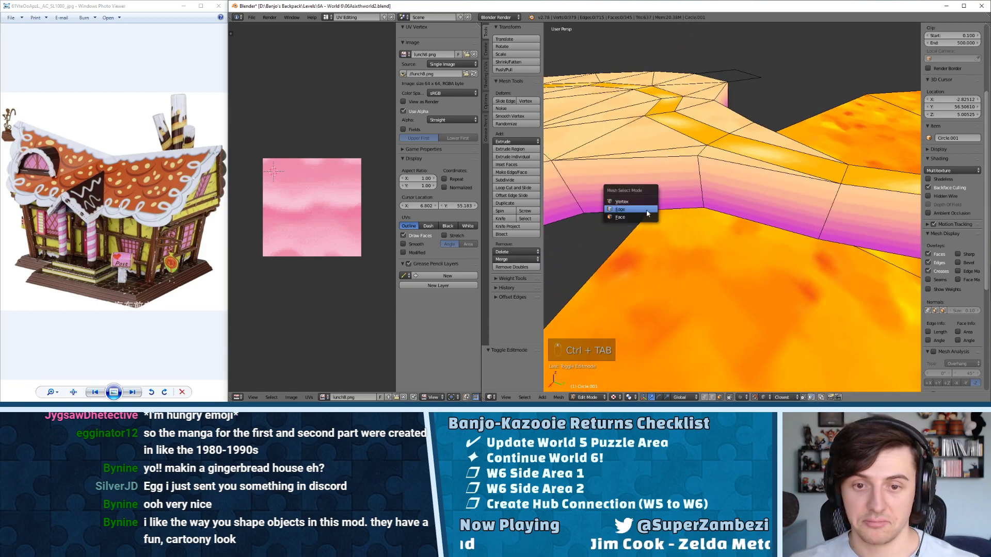
pyautogui.click(640, 209)
pyautogui.hotkey('ctrl', 'w')
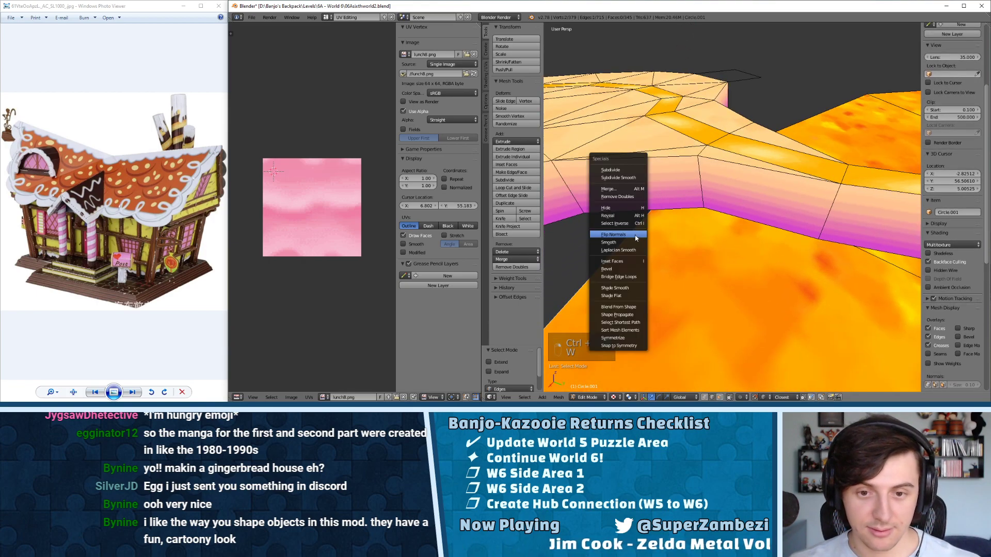
pyautogui.click(618, 170)
pyautogui.moveTo(645, 257); pyautogui.dragTo(669, 265, button='middle')
# - Switch to vertex selection and slide the new rim vertex along its edge toward the island's path
pyautogui.hotkey('ctrl', 'Tab')
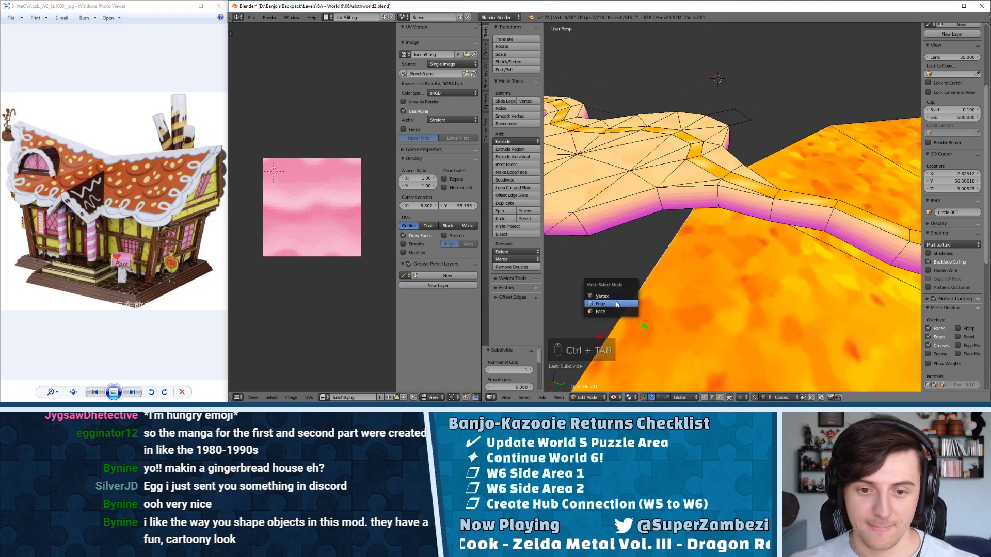
pyautogui.click(629, 298)
pyautogui.press('g')
pyautogui.press('g')
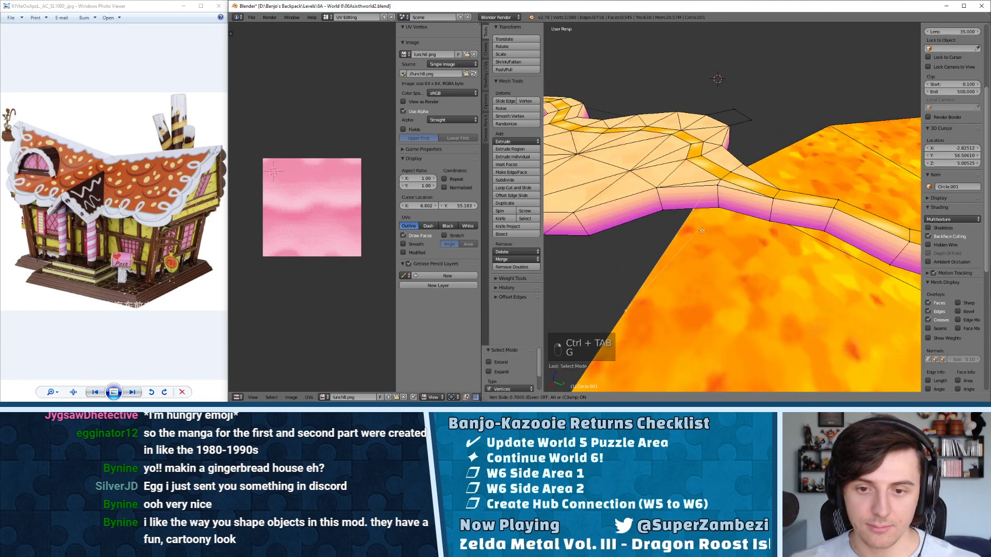
pyautogui.click(748, 258)
# - Subdivide the dough's rim edge on the other side of the path and switch back to vertex selection
pyautogui.moveTo(898, 178); pyautogui.dragTo(712, 209, button='middle')
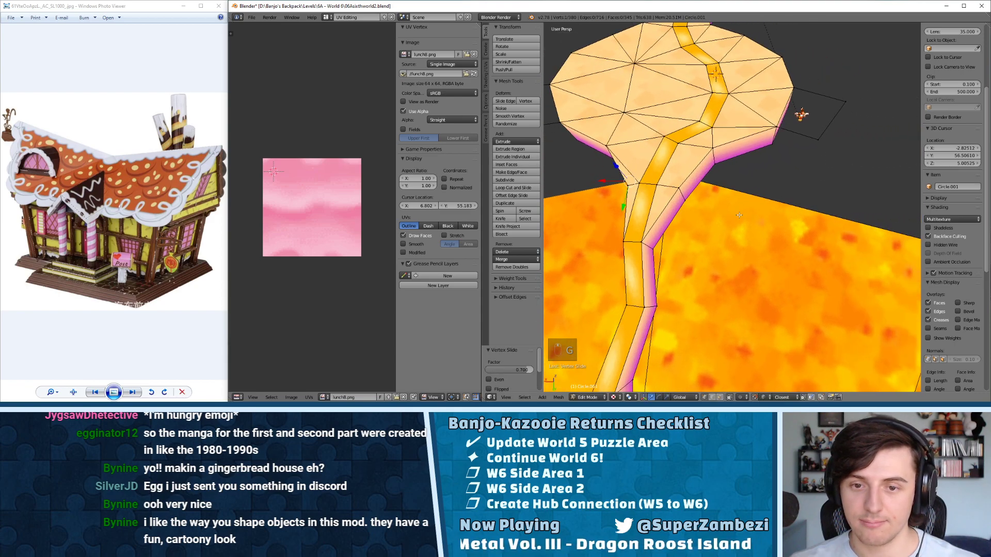
pyautogui.hotkey('ctrl', 'Tab')
pyautogui.click(702, 221)
pyautogui.press('w')
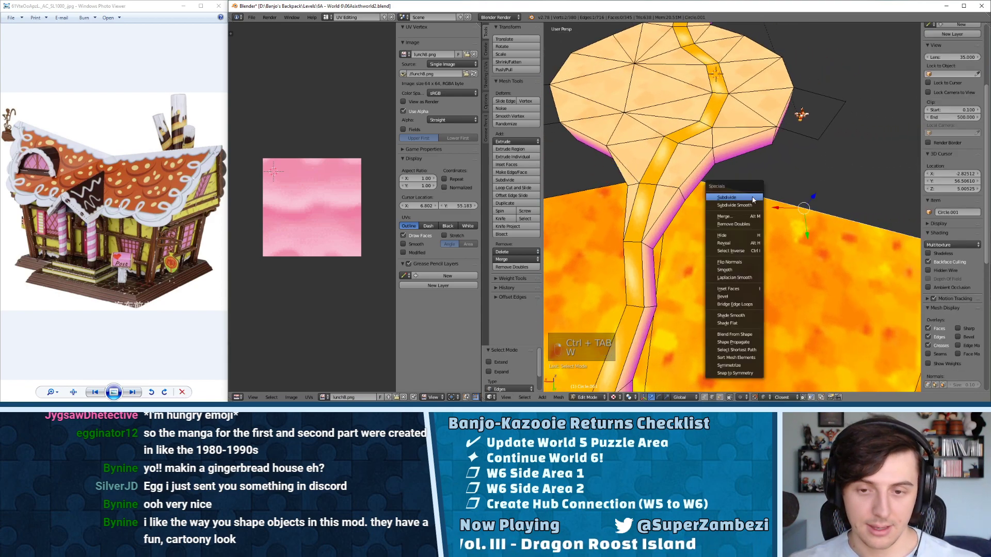
pyautogui.click(749, 192)
pyautogui.hotkey('ctrl', 'Tab')
pyautogui.click(743, 194)
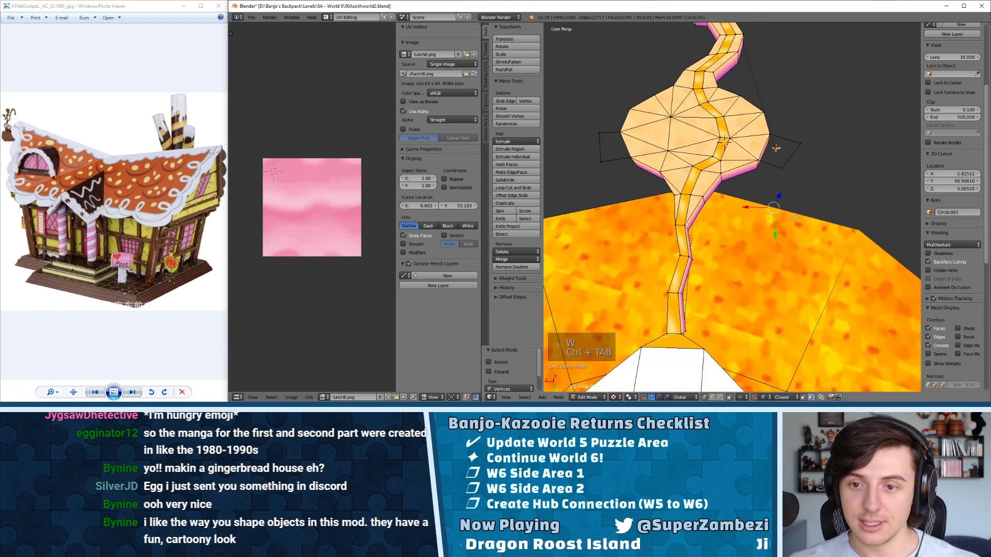
pyautogui.scroll(-5, 744, 194)
pyautogui.scroll(-2, 952, 206)
pyautogui.scroll(5, 805, 217)
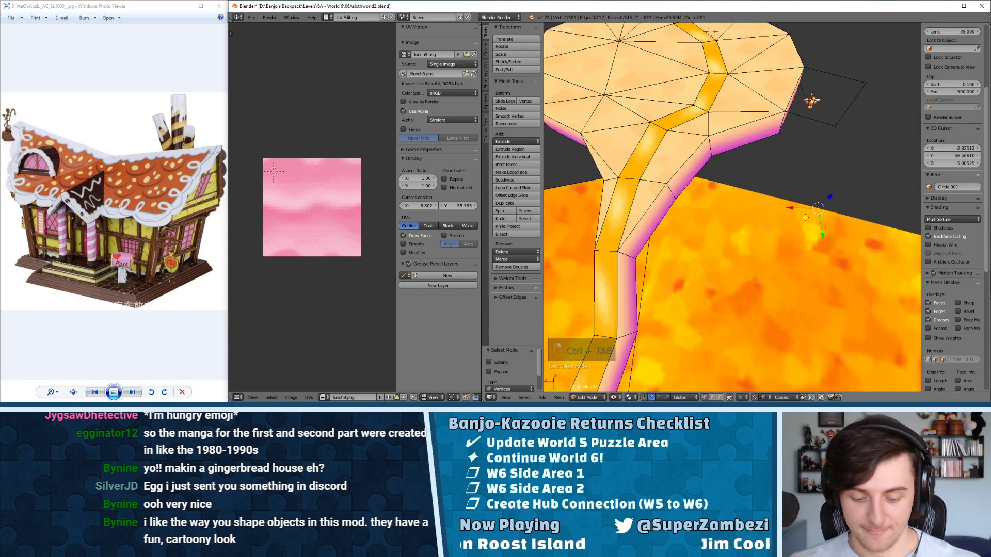
# - Slide the new vertex on the second side of the path along the dough's rim edge until it sits beside the path
pyautogui.press('g')
pyautogui.press('g')
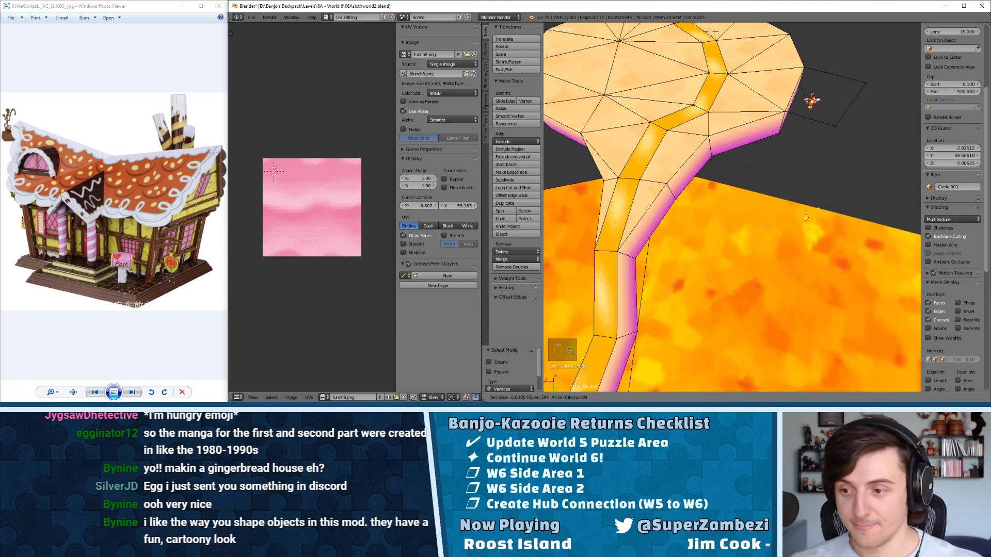
pyautogui.click(705, 182)
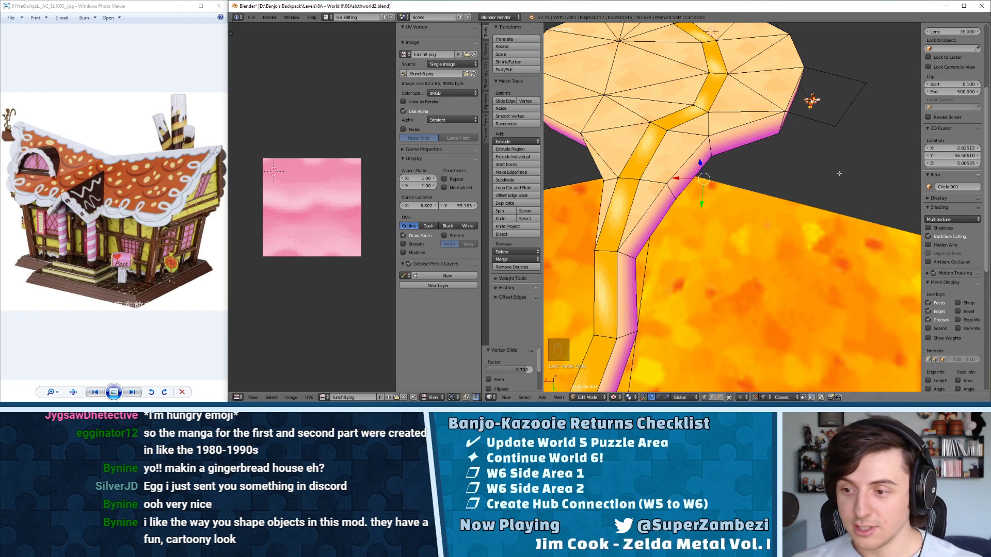
# - Slide the rim vertex on the opposite side of the path along its edge, closer to the island's bottom edge, with a factor of 0.200
pyautogui.moveTo(766, 186); pyautogui.dragTo(712, 170, button='middle')
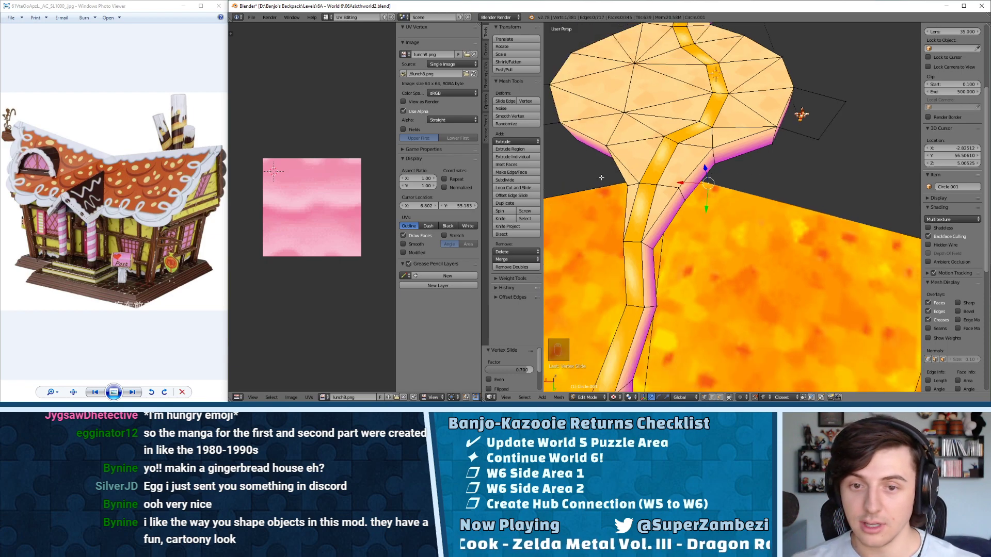
pyautogui.moveTo(601, 177); pyautogui.dragTo(727, 223, button='middle')
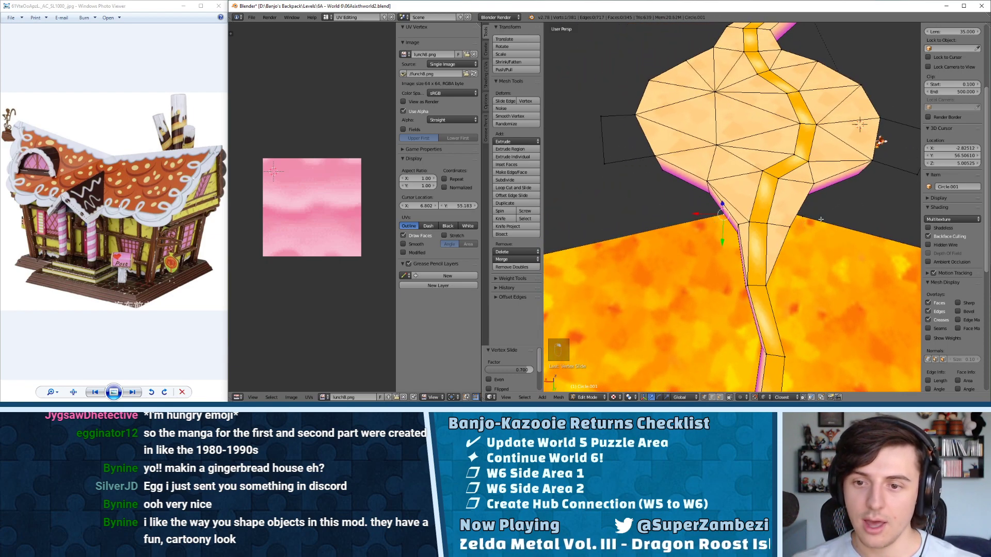
pyautogui.rightClick(802, 217)
pyautogui.press('KP_Decimal')
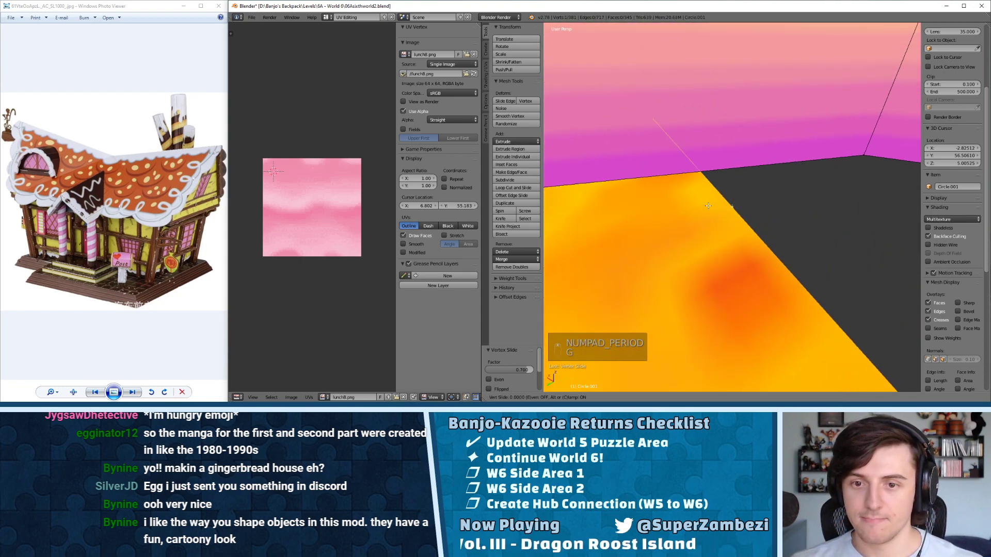
pyautogui.press('g')
pyautogui.press('g')
pyautogui.click(693, 190)
pyautogui.scroll(-7, 694, 190)
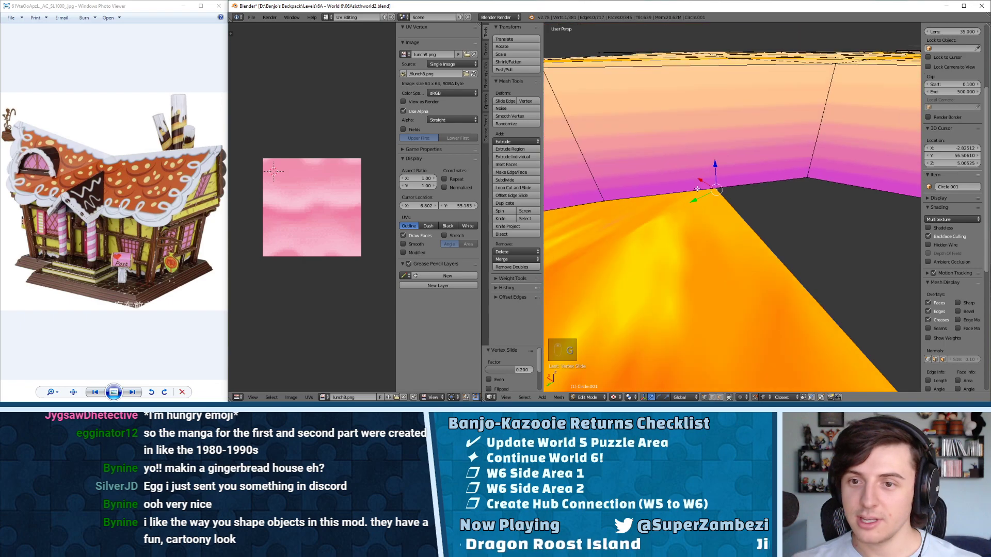
# - Move the dough's rim vertex at the path onto the bottom corner of the island's side wall
pyautogui.moveTo(747, 213); pyautogui.dragTo(777, 173, button='middle')
pyautogui.press('g')
pyautogui.click(669, 211)
pyautogui.press('g')
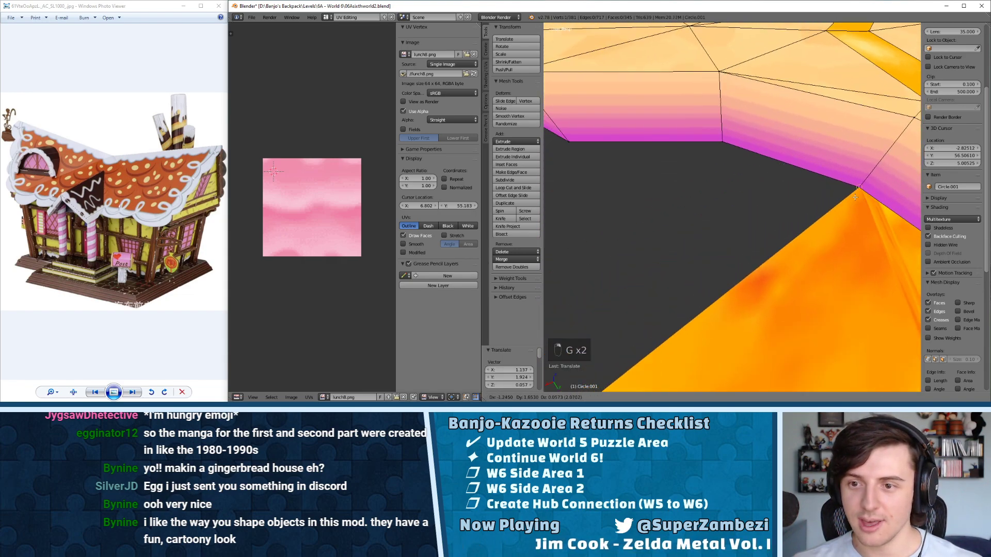
pyautogui.click(855, 197)
# - Snap the out-of-place dough vertex onto the neighbouring rim vertex and remove doubles across the whole mesh
pyautogui.moveTo(855, 197); pyautogui.dragTo(732, 165, button='middle')
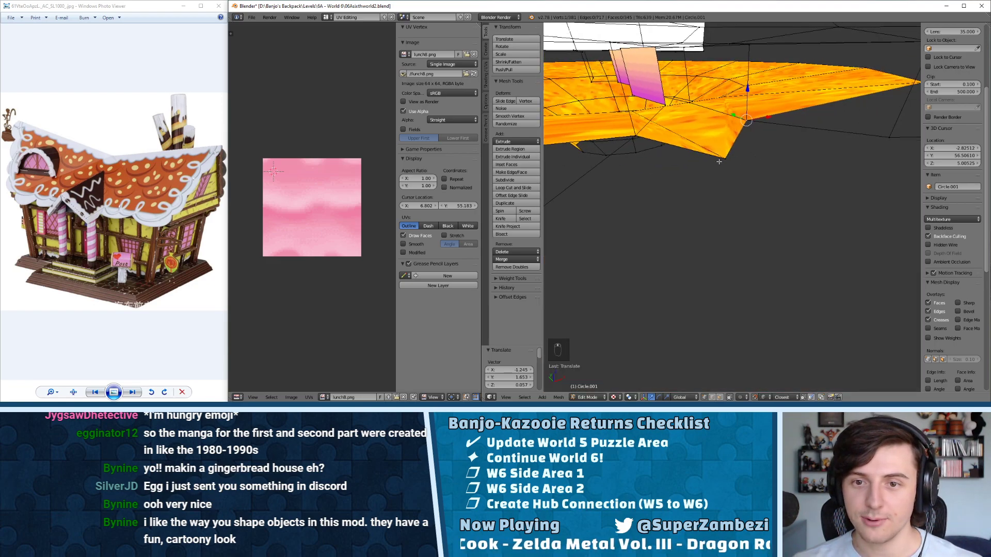
pyautogui.press('g')
pyautogui.click(743, 122)
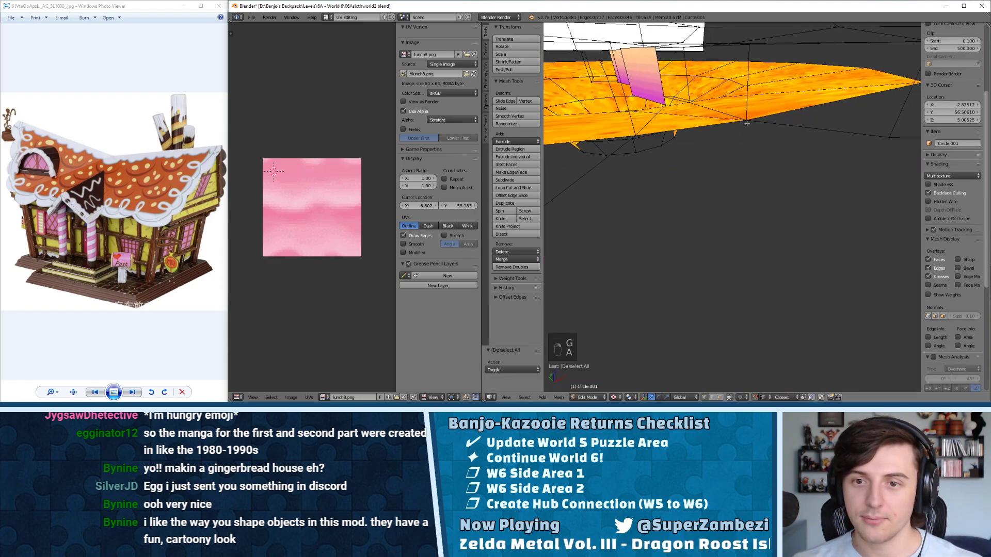
pyautogui.press('a')
pyautogui.press('a')
pyautogui.press('a')
pyautogui.press('w')
pyautogui.click(727, 150)
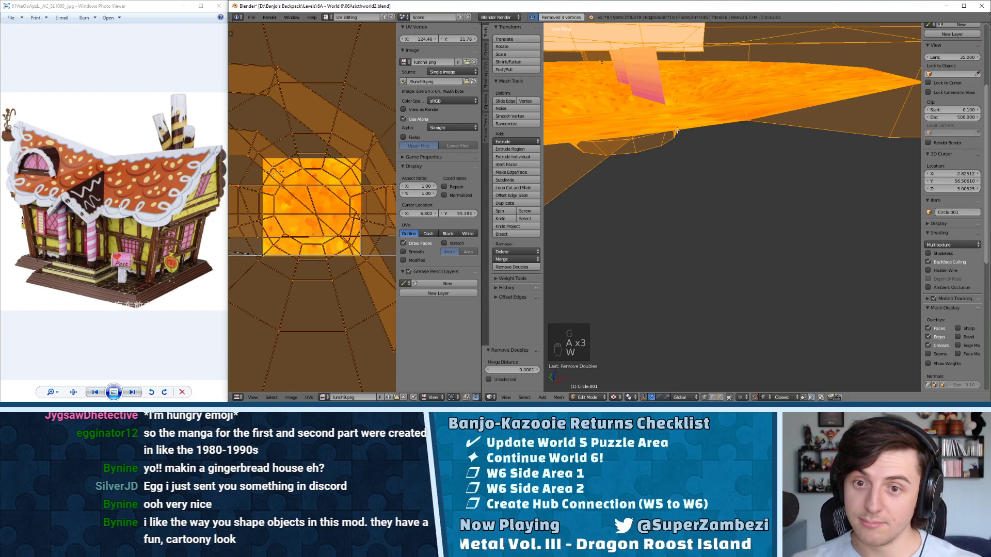
# - Examine the merged junction between the island's path and the donut dough from close up, afar and several angles
pyautogui.scroll(5, 793, 152)
pyautogui.moveTo(793, 153); pyautogui.dragTo(734, 202, button='middle')
pyautogui.scroll(-4, 748, 118)
pyautogui.hotkey('ctrl', 'Tab')
pyautogui.click(730, 160)
pyautogui.rightClick(736, 169)
pyautogui.scroll(-3, 692, 165)
pyautogui.scroll(-3, 692, 165)
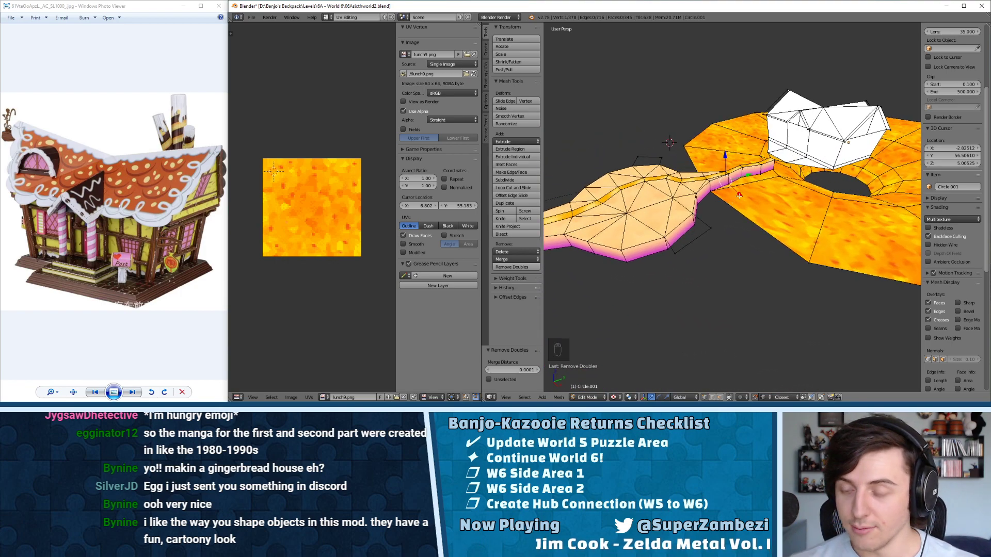
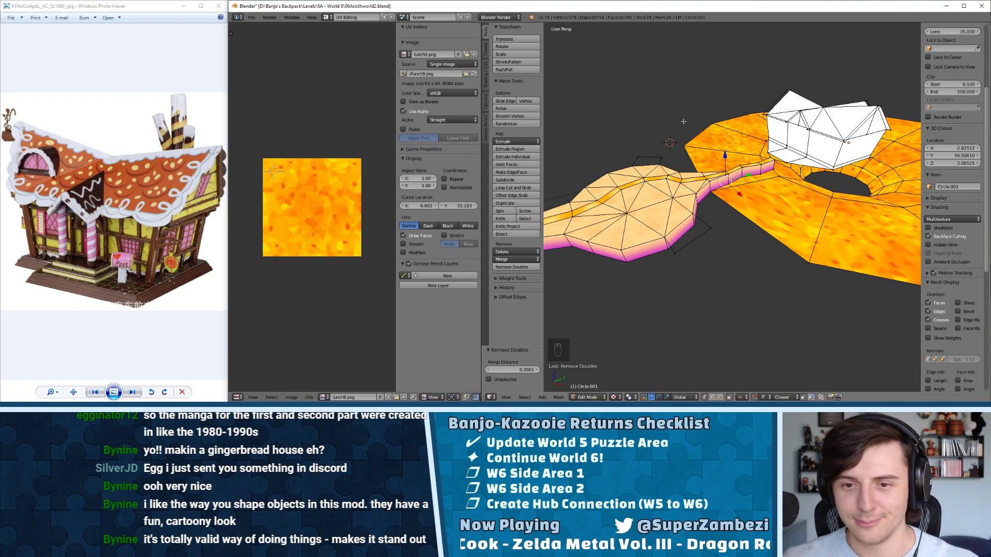
pyautogui.moveTo(683, 121); pyautogui.dragTo(607, 192, button='middle')
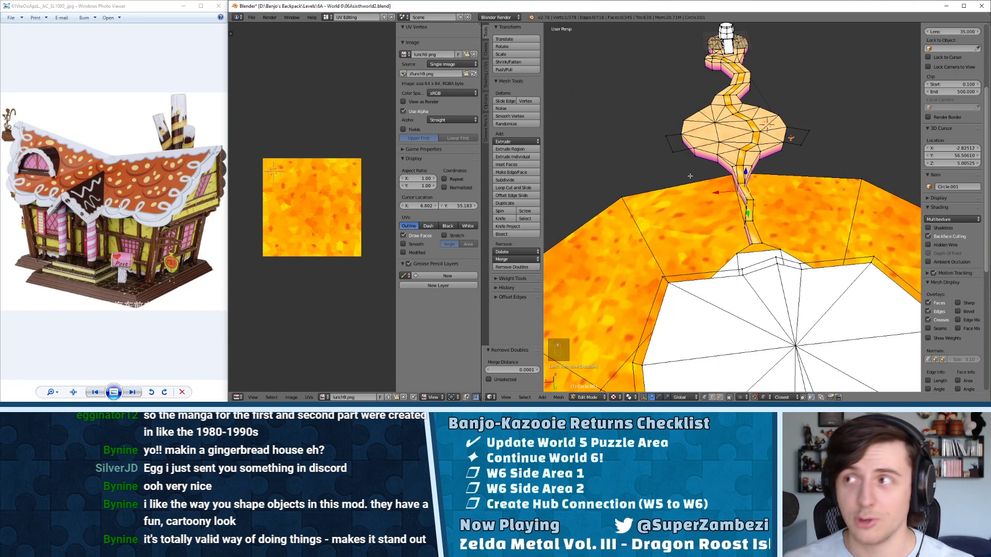
pyautogui.moveTo(732, 178); pyautogui.dragTo(666, 168, button='middle')
pyautogui.scroll(5, 722, 175)
pyautogui.moveTo(742, 196); pyautogui.dragTo(839, 178, button='middle')
# - Try to lower a bottom vertex of the path's side wall vertically toward the dough in vertex selection, and undo the move
pyautogui.hotkey('ctrl', 'Tab')
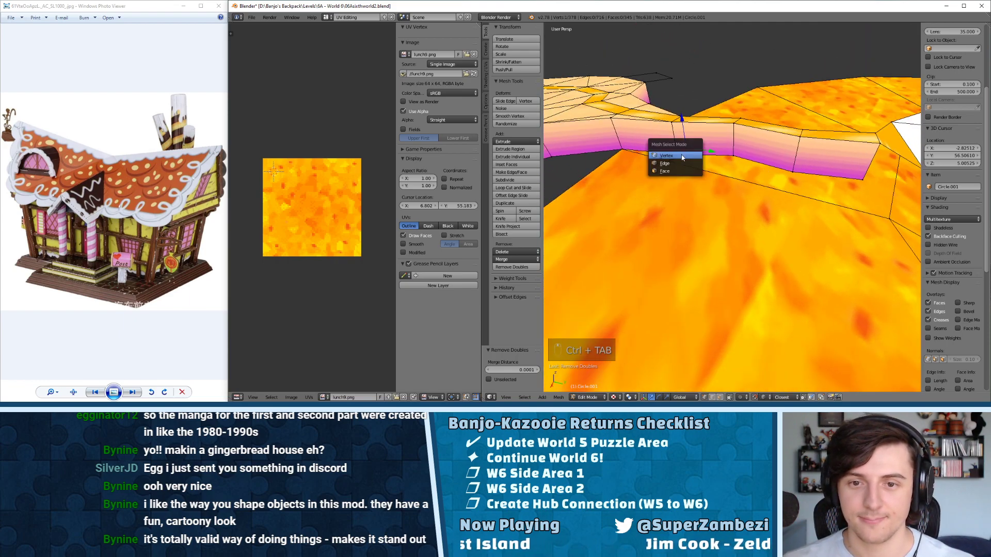
pyautogui.click(676, 154)
pyautogui.rightClick(676, 151)
pyautogui.keyDown('shift'); pyautogui.rightClick(735, 156); pyautogui.keyUp('shift')
pyautogui.keyDown('shift'); pyautogui.rightClick(795, 172); pyautogui.keyUp('shift')
pyautogui.keyDown('shift'); pyautogui.rightClick(871, 181); pyautogui.keyUp('shift')
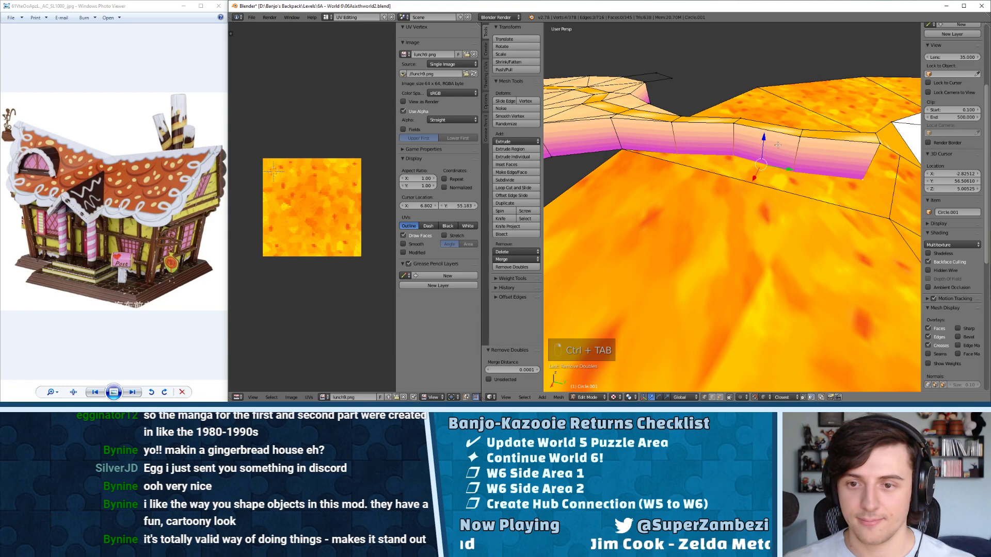
pyautogui.rightClick(663, 154)
pyautogui.press('g')
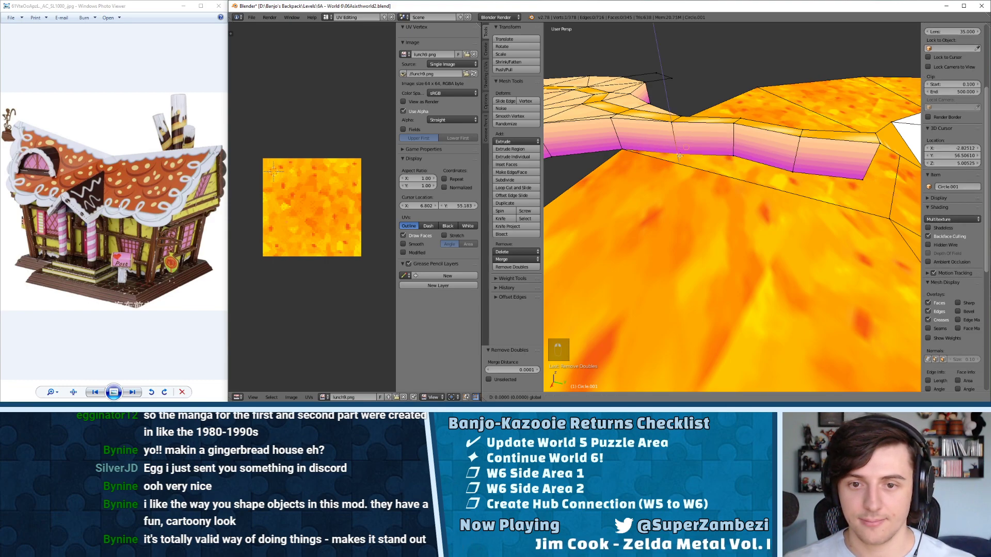
pyautogui.click(679, 169)
pyautogui.hotkey('ctrl', 'z')
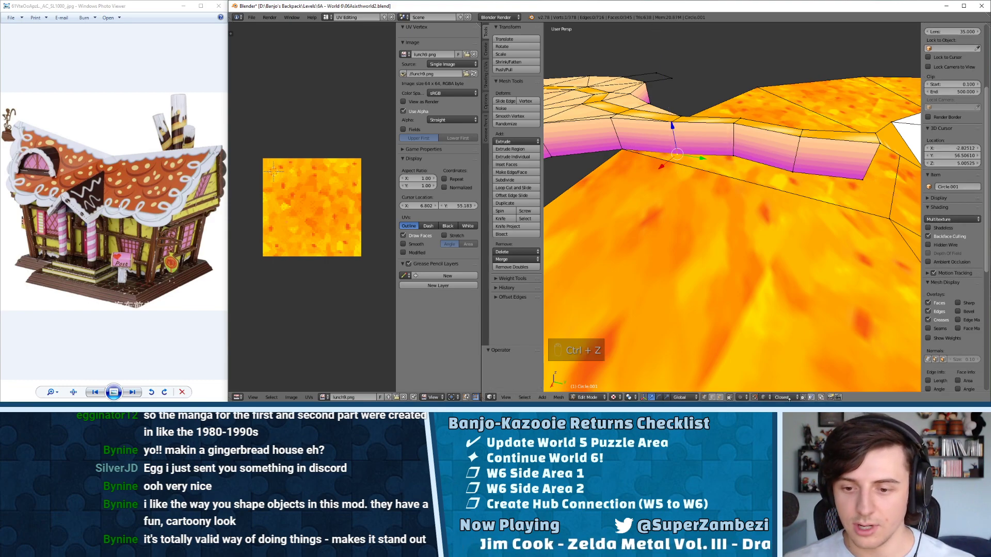
# - Set snapping to Face and lower two bottom vertices of the gradient strip vertically by about 0.654 and 1.222 onto the orange ground
pyautogui.click(756, 397)
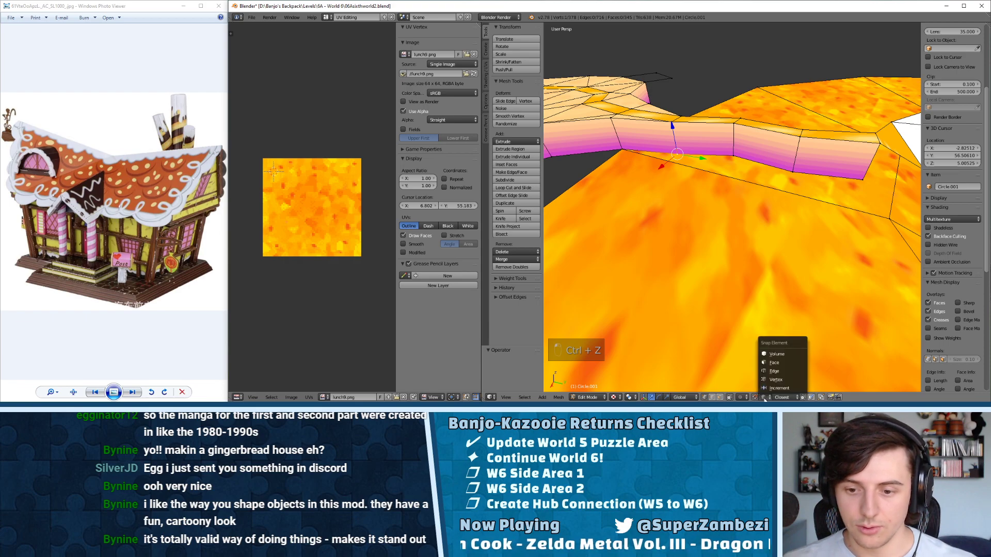
pyautogui.click(777, 362)
pyautogui.press('g')
pyautogui.press('z')
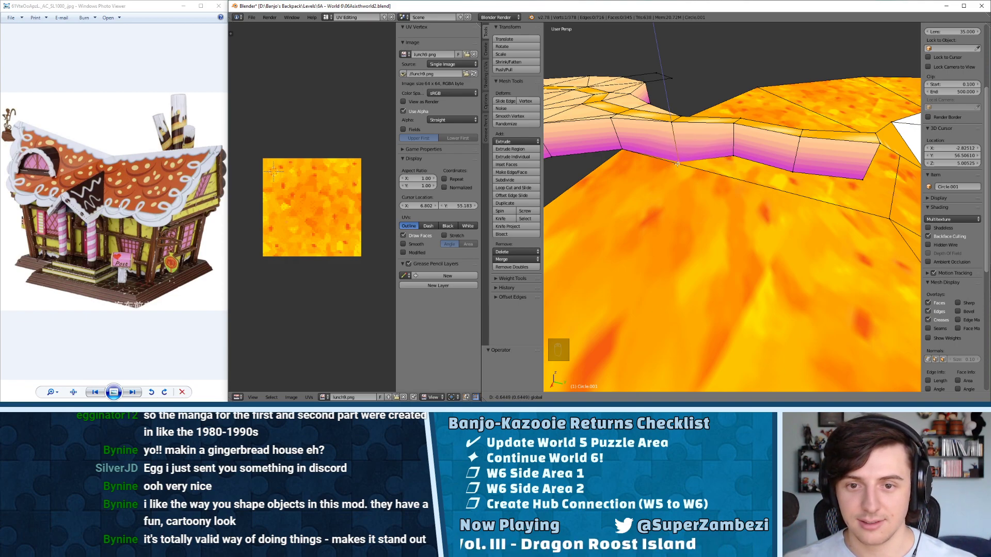
pyautogui.click(677, 164)
pyautogui.press('g')
pyautogui.press('z')
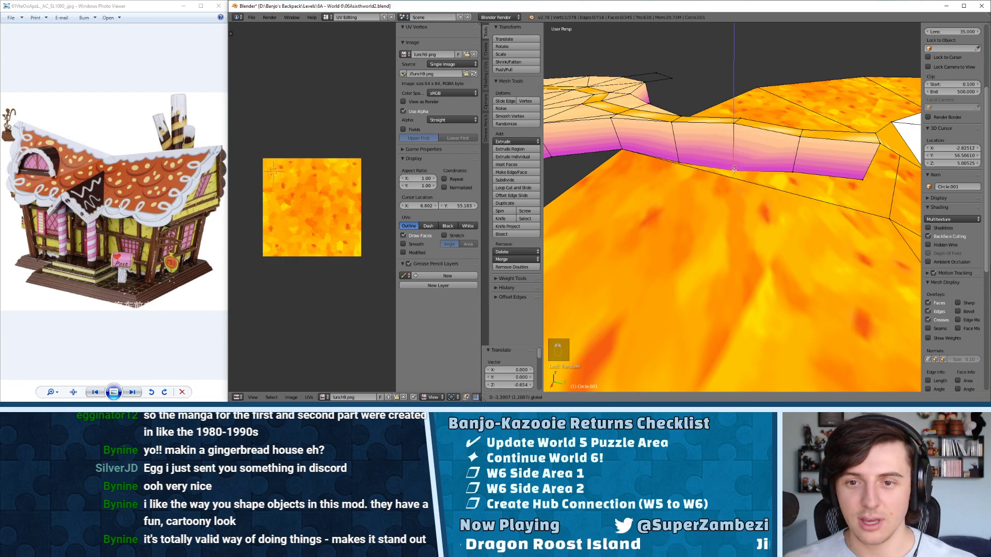
pyautogui.click(732, 178)
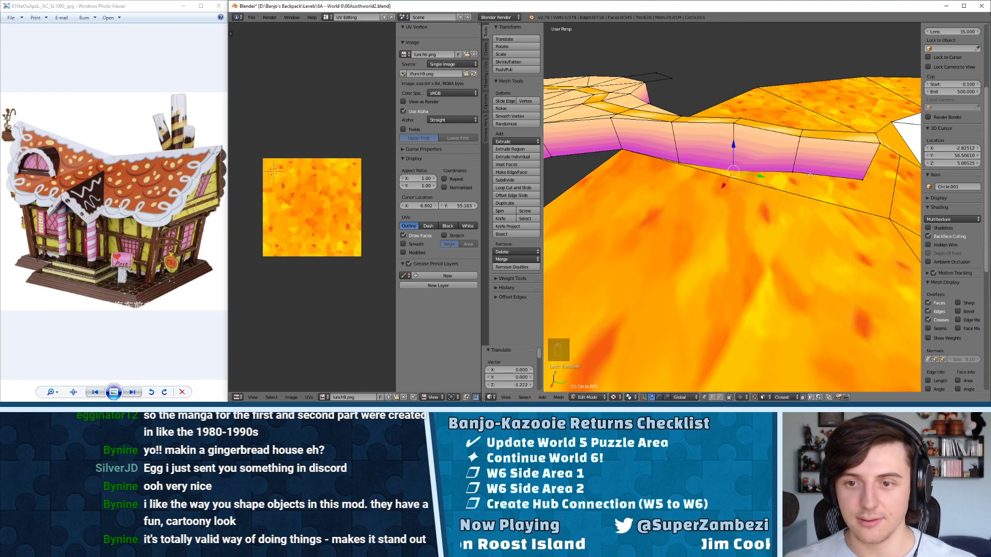
# - Lower the strip's last two bottom vertices, ending at its end corner, vertically by about 1.798 and 2.287 onto the ground
pyautogui.press('g')
pyautogui.press('z')
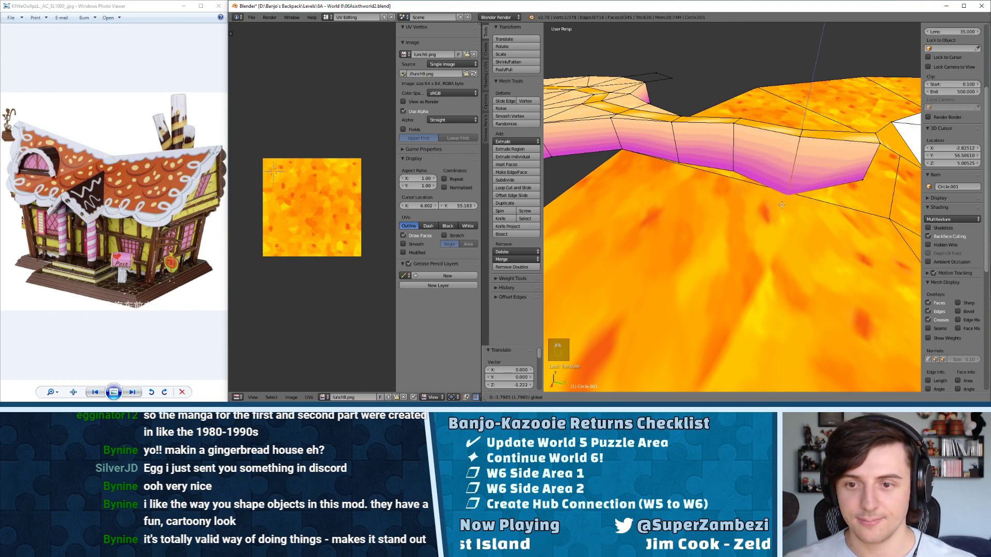
pyautogui.click(782, 205)
pyautogui.rightClick(859, 179)
pyautogui.press('g')
pyautogui.press('z')
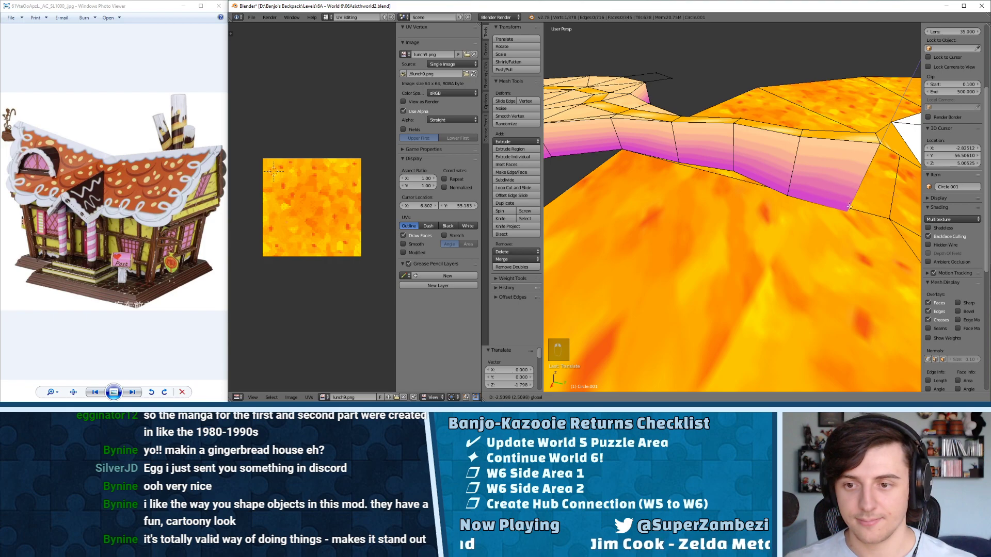
pyautogui.click(850, 209)
# - Extrude the two vertices by the white house's bottom corners, beside the gradient strip's ends, straight down into the orange ground
pyautogui.keyDown('shift'); pyautogui.moveTo(850, 209); pyautogui.dragTo(770, 176, button='middle'); pyautogui.keyUp('shift')
pyautogui.scroll(-4, 794, 193)
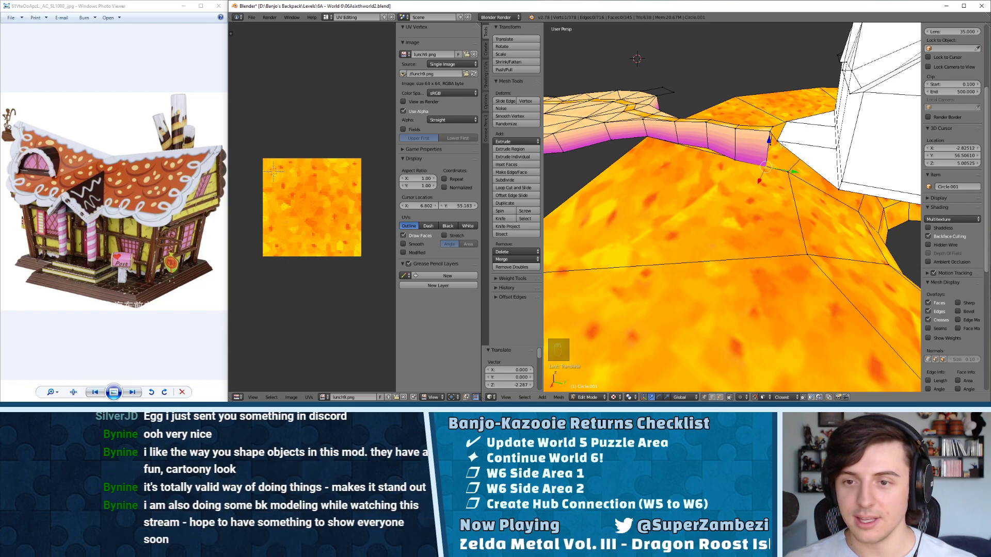
pyautogui.moveTo(868, 206); pyautogui.dragTo(699, 98, button='middle')
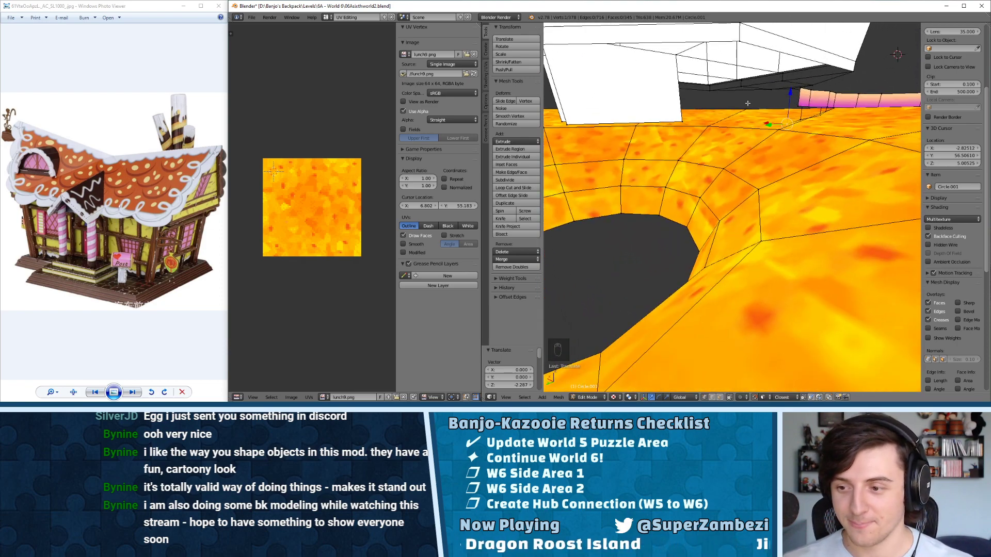
pyautogui.moveTo(792, 122); pyautogui.dragTo(779, 122, button='middle')
pyautogui.moveTo(745, 149); pyautogui.dragTo(740, 110, button='middle')
pyautogui.press('e')
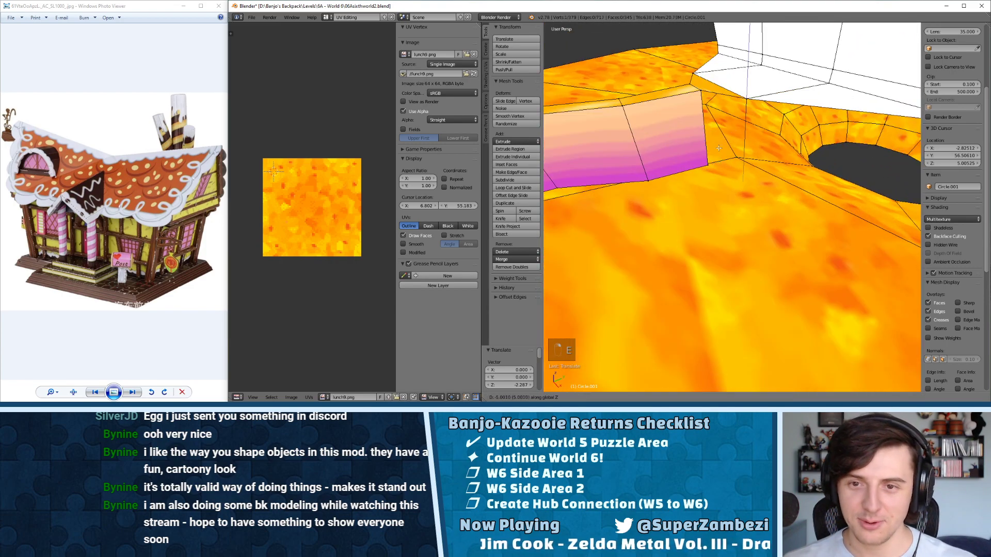
pyautogui.click(749, 189)
pyautogui.moveTo(748, 189); pyautogui.dragTo(740, 142, button='middle')
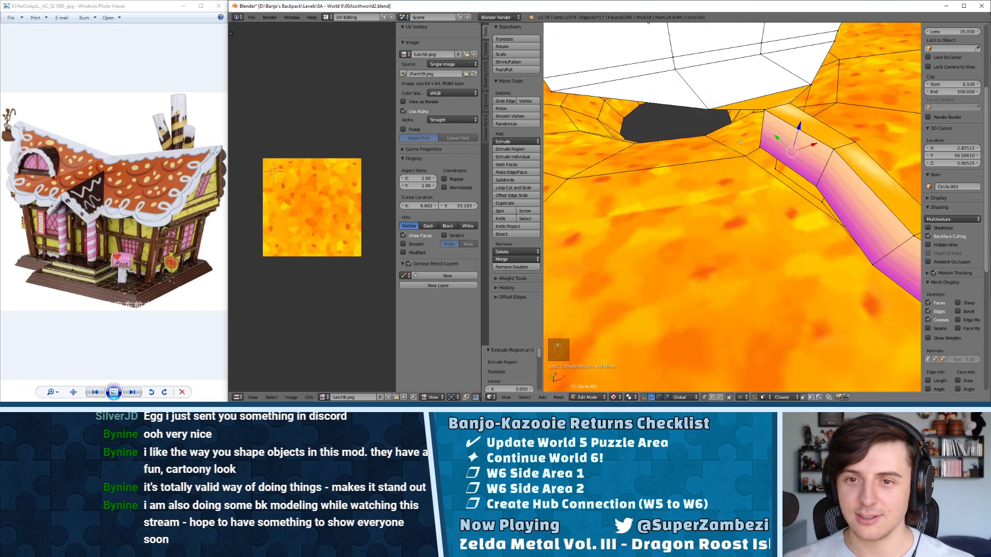
pyautogui.press('e')
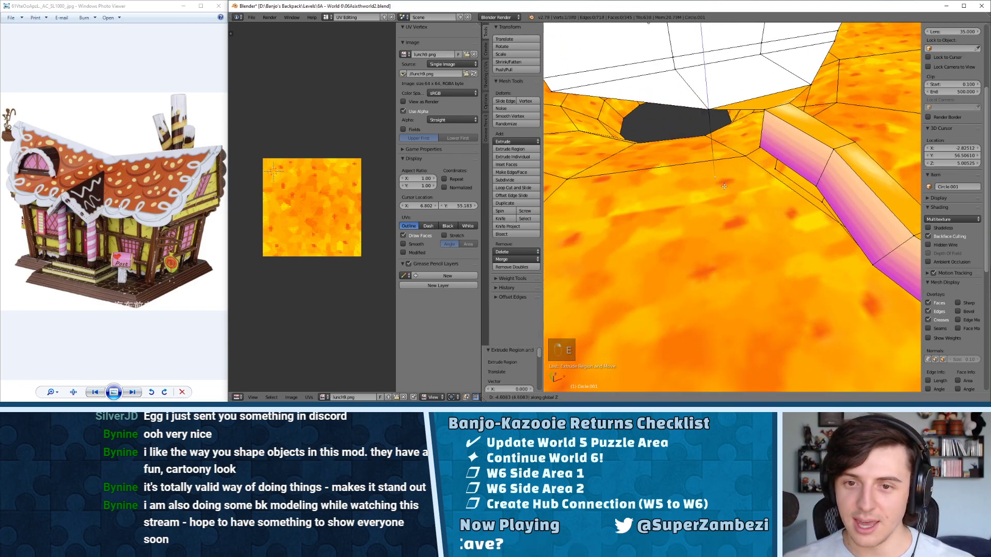
pyautogui.click(722, 180)
# - Lower four bottom vertices along the strip's other side vertically by about 2.377, 1.858, 1.208 and 0.636 onto the ground
pyautogui.moveTo(764, 163); pyautogui.dragTo(769, 135, button='middle')
pyautogui.moveTo(769, 112); pyautogui.dragTo(742, 162)
pyautogui.click(742, 162)
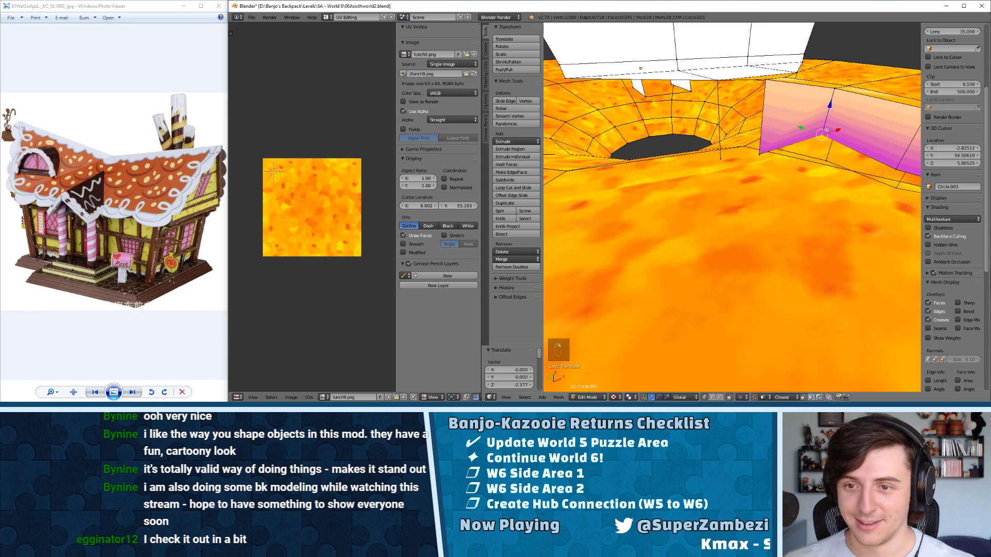
pyautogui.moveTo(831, 98); pyautogui.dragTo(812, 183)
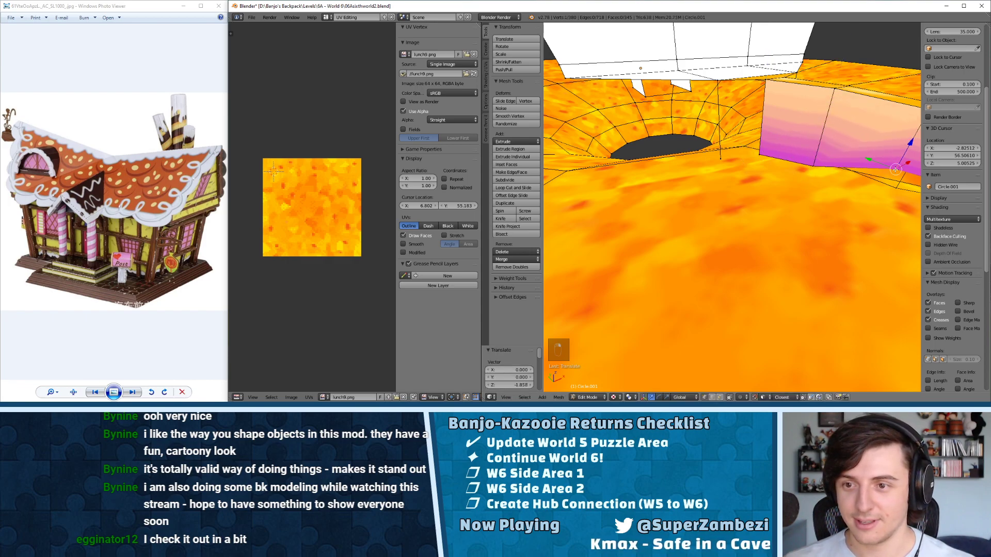
pyautogui.moveTo(911, 142); pyautogui.dragTo(886, 180)
pyautogui.moveTo(887, 180); pyautogui.dragTo(838, 194, button='middle')
pyautogui.rightClick(838, 194)
pyautogui.press('g')
pyautogui.press('z')
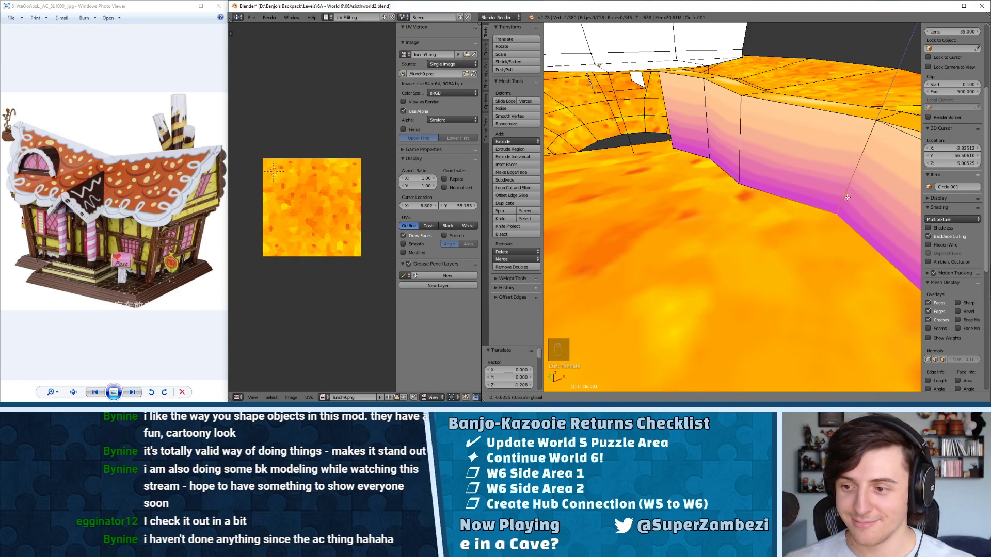
pyautogui.click(847, 196)
# - In edge mode, fill a face between the strip's end edge and the neighbouring extruded vertical edge
pyautogui.moveTo(847, 196); pyautogui.dragTo(775, 147, button='middle')
pyautogui.hotkey('ctrl', 'Tab')
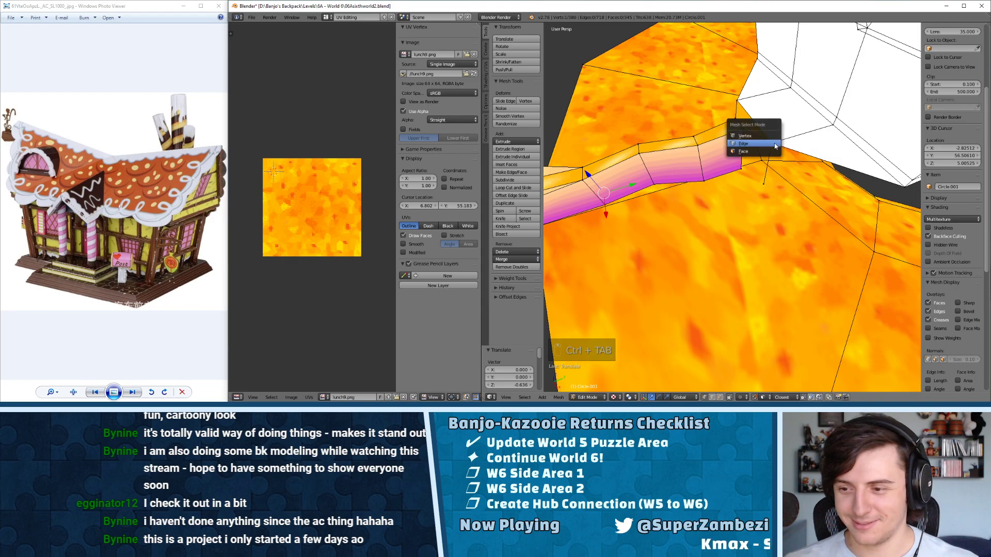
pyautogui.click(769, 148)
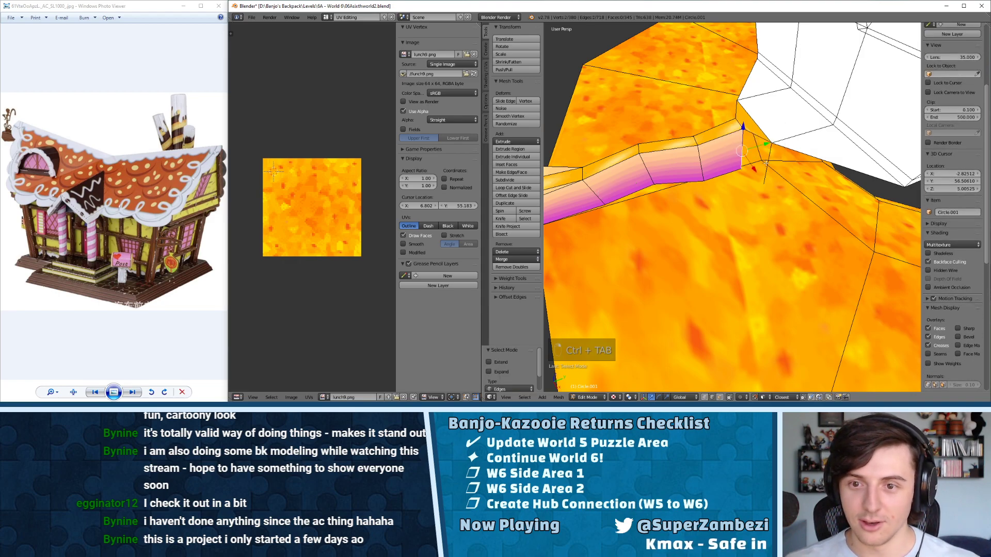
pyautogui.rightClick(767, 160)
pyautogui.keyDown('shift'); pyautogui.rightClick(741, 150); pyautogui.keyUp('shift')
pyautogui.press('f')
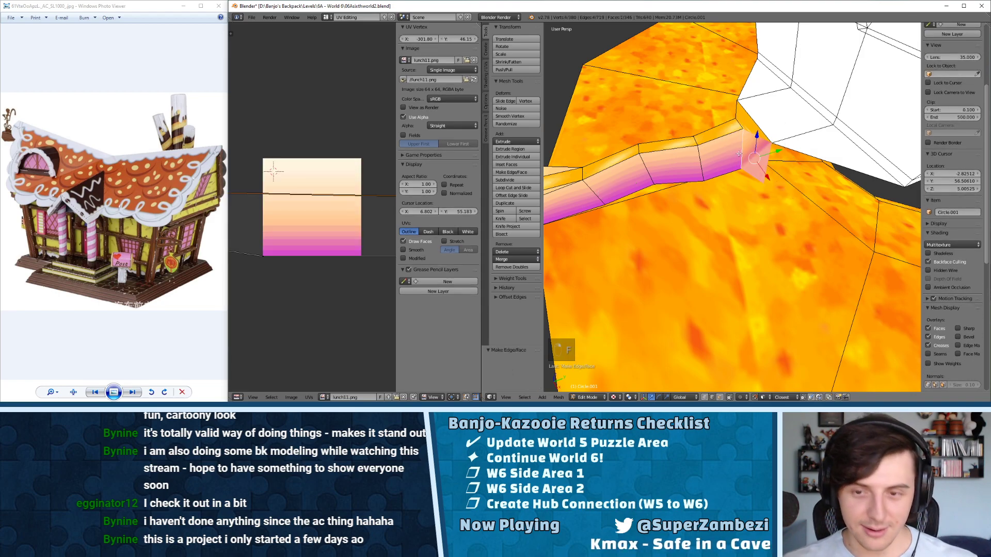
# - Fill the matching face between the other strip end and the vertical edge under the white house's corner
pyautogui.moveTo(599, 141); pyautogui.dragTo(723, 136, button='middle')
pyautogui.rightClick(720, 132)
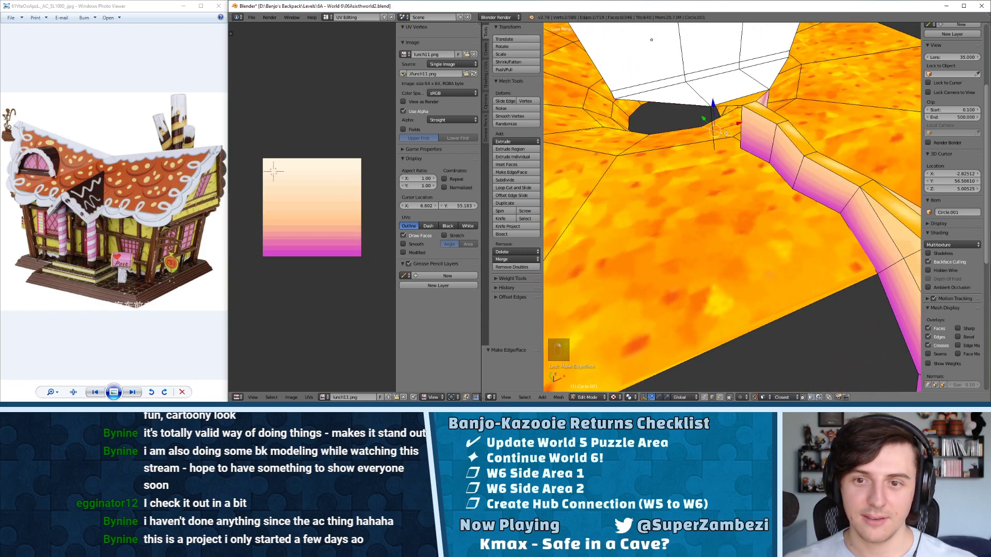
pyautogui.keyDown('shift'); pyautogui.rightClick(713, 135); pyautogui.keyUp('shift')
pyautogui.press('f')
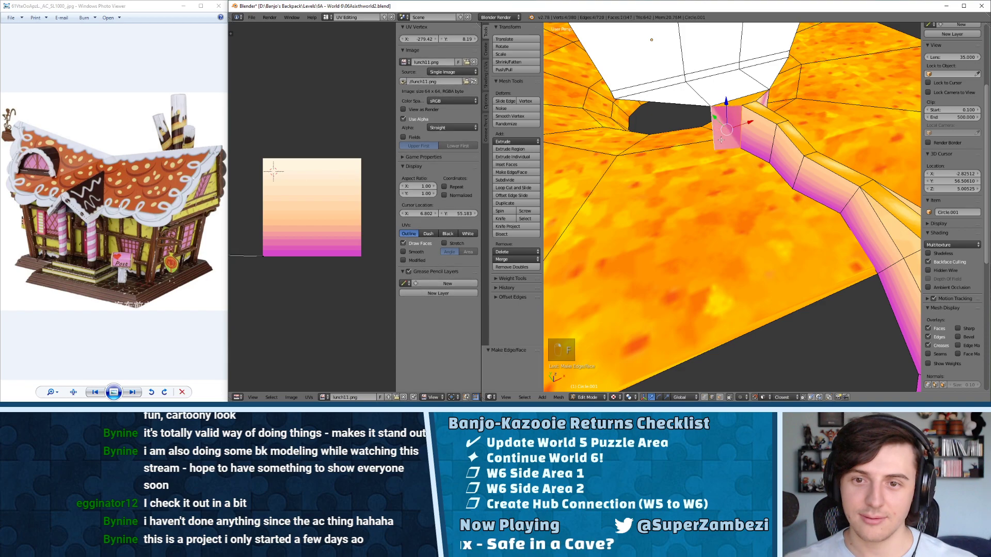
pyautogui.moveTo(712, 135); pyautogui.dragTo(750, 134, button='middle')
pyautogui.scroll(1, 750, 135)
pyautogui.rightClick(671, 174)
pyautogui.moveTo(671, 174); pyautogui.dragTo(719, 154, button='middle')
pyautogui.press('g')
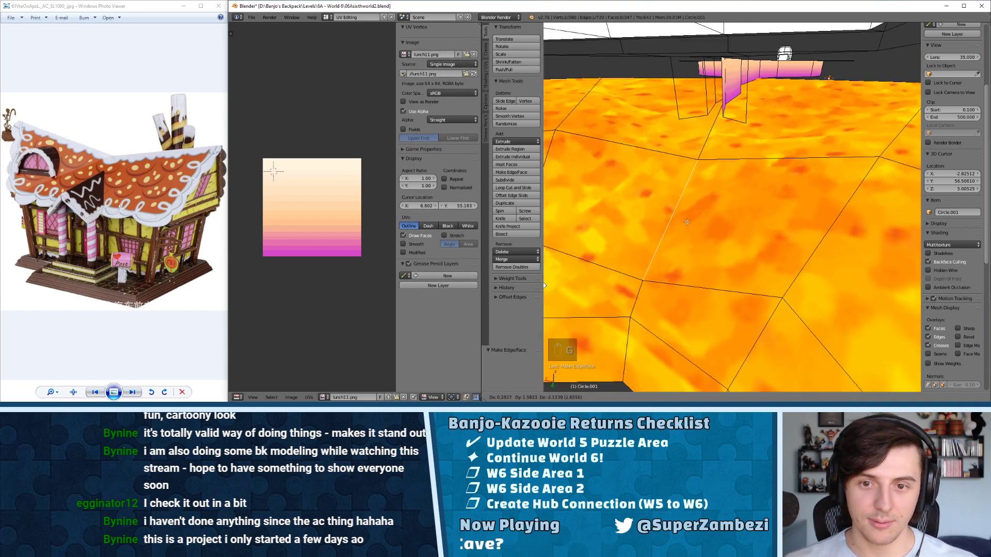
pyautogui.click(685, 225)
pyautogui.hotkey('ctrl', 'z')
# - In vertex mode, link vertices with two new edges beneath the white house, starting at the gradient wall's lower corner
pyautogui.moveTo(684, 225); pyautogui.dragTo(695, 167, button='middle')
pyautogui.hotkey('ctrl', 'Tab')
pyautogui.click(695, 178)
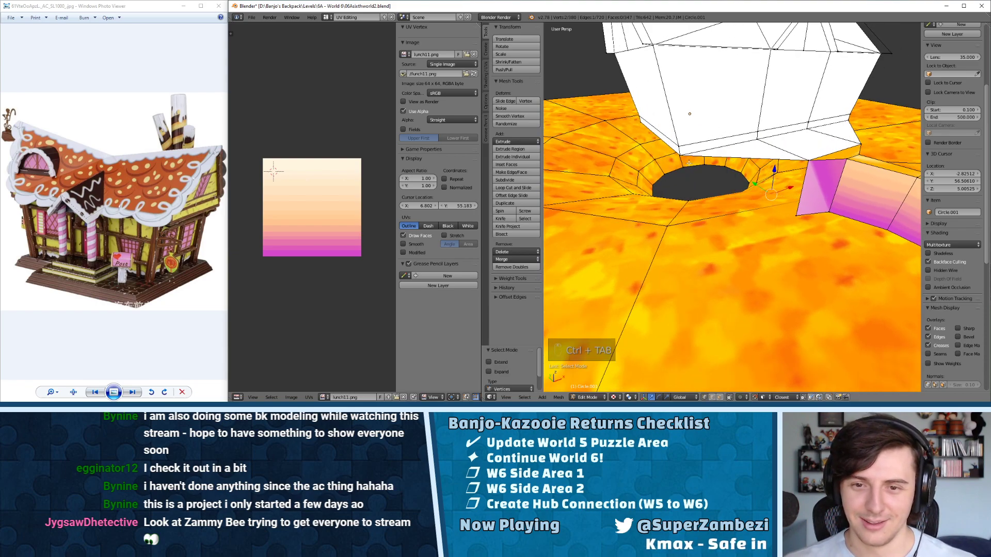
pyautogui.press('f')
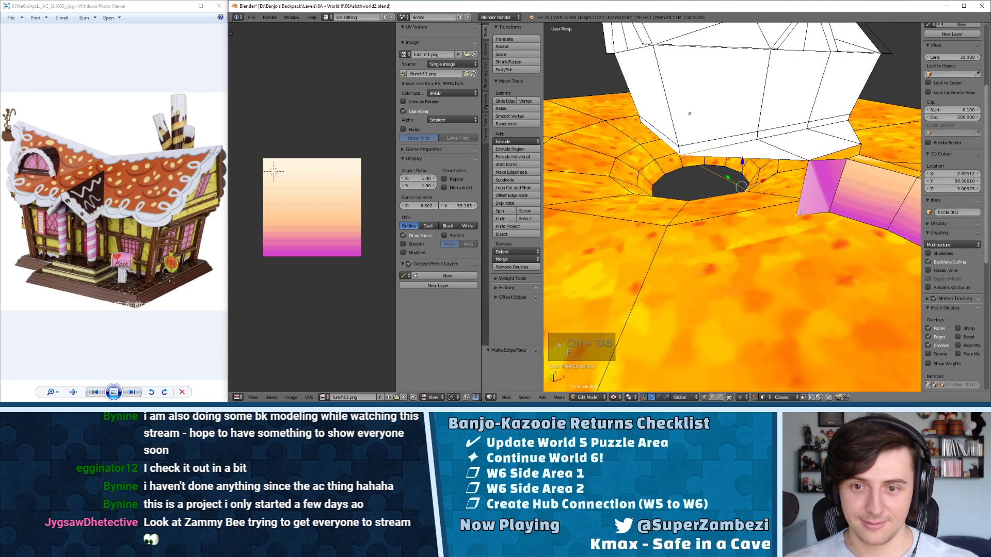
pyautogui.moveTo(800, 211); pyautogui.dragTo(728, 140, button='middle')
pyautogui.scroll(-2, 952, 155)
pyautogui.scroll(2, 952, 155)
pyautogui.press('f')
# - In edge mode, select the two low slanted edges hanging beneath the white house above the round opening
pyautogui.scroll(3, 693, 176)
pyautogui.hotkey('ctrl', 'Tab')
pyautogui.click(680, 168)
pyautogui.rightClick(668, 174)
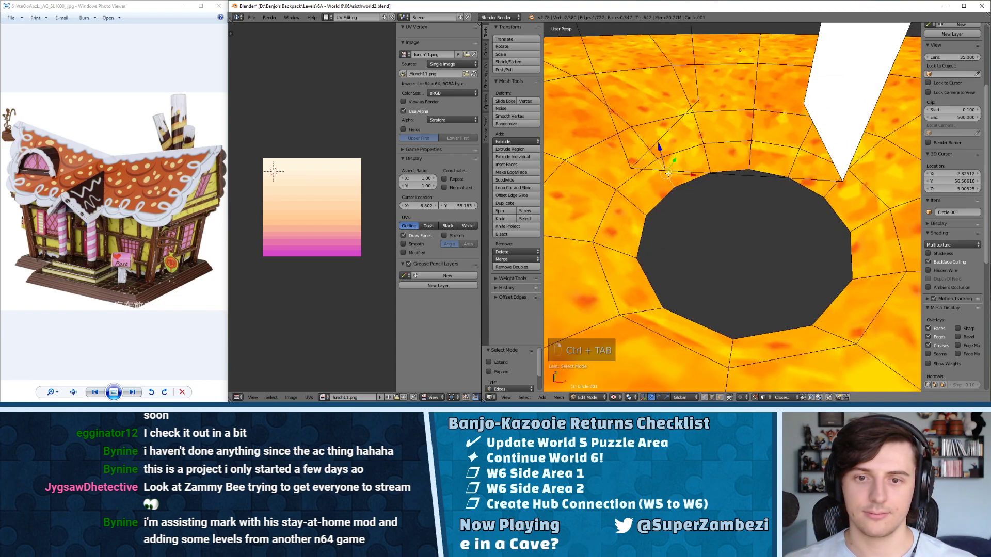
pyautogui.press('a')
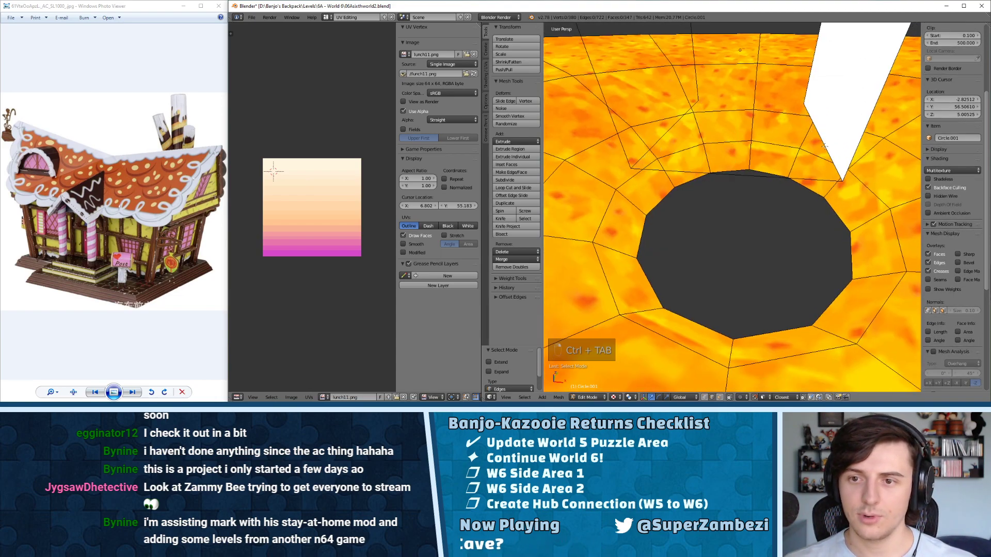
pyautogui.moveTo(824, 146); pyautogui.dragTo(557, 141, button='middle')
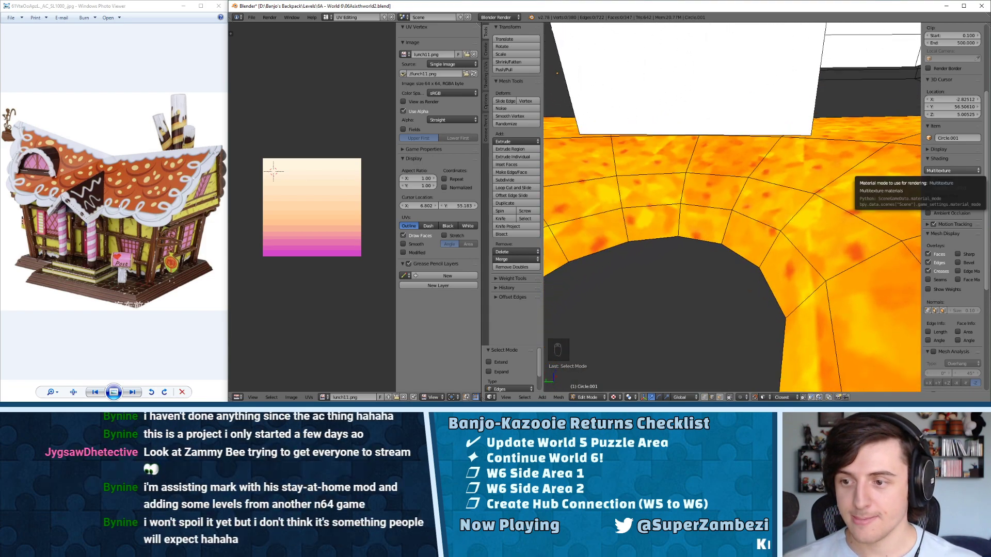
pyautogui.moveTo(630, 87); pyautogui.dragTo(691, 119, button='middle')
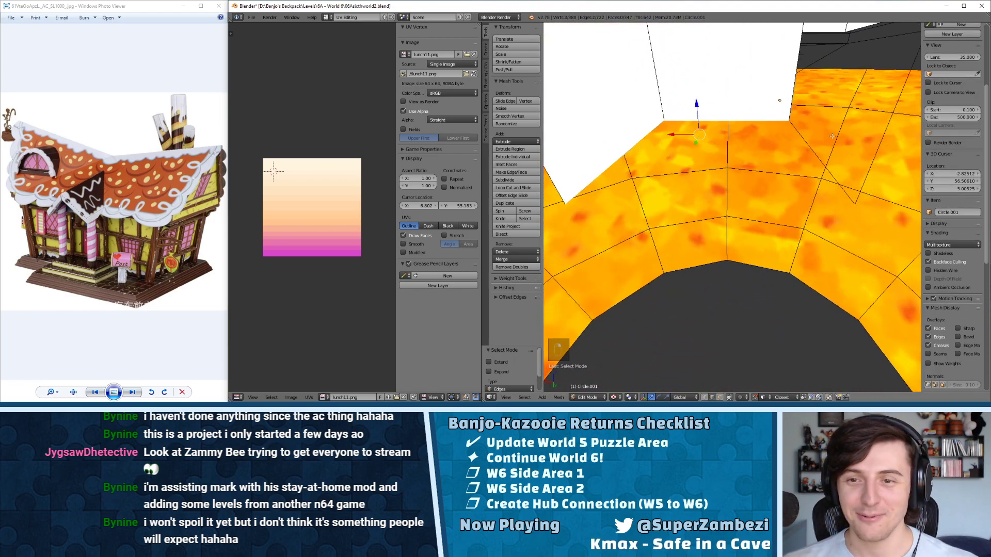
pyautogui.rightClick(865, 175)
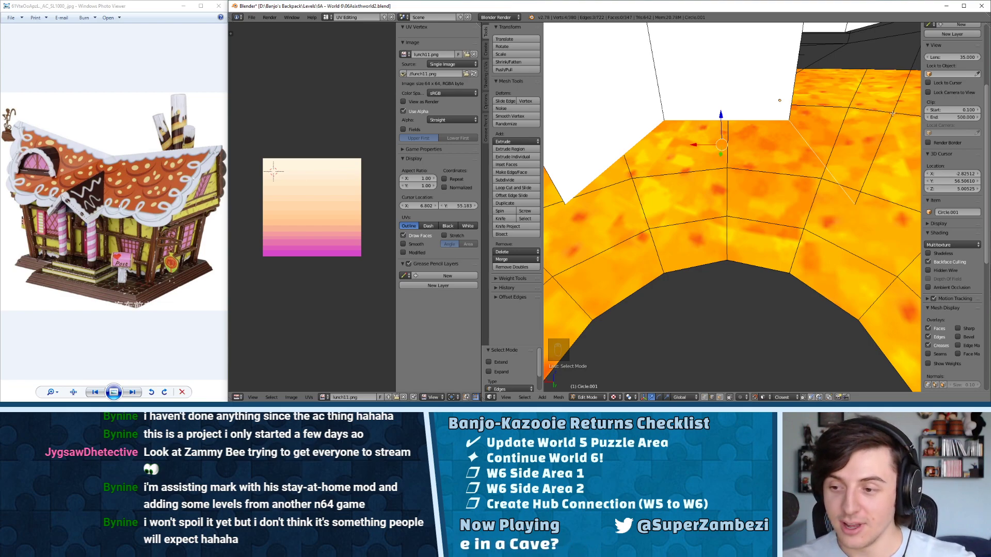
pyautogui.scroll(-4, 754, 72)
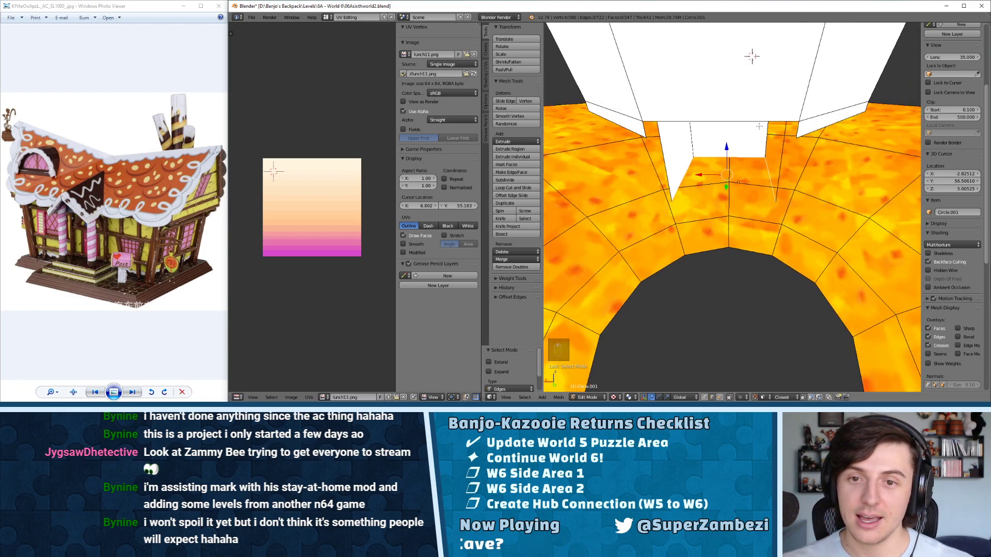
# - Try to raise the two selected edges vertically with face snapping
pyautogui.press('g')
pyautogui.press('z')
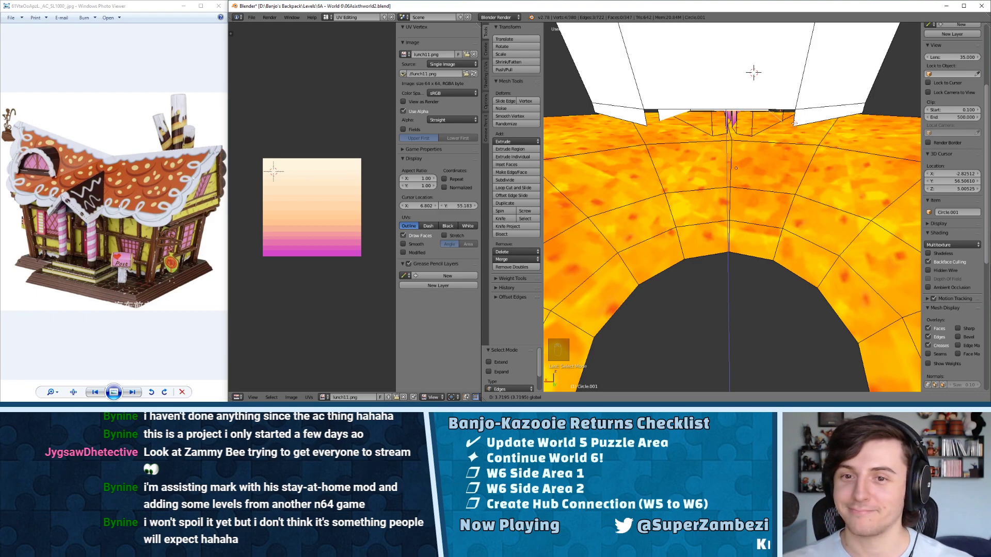
pyautogui.click(816, 129)
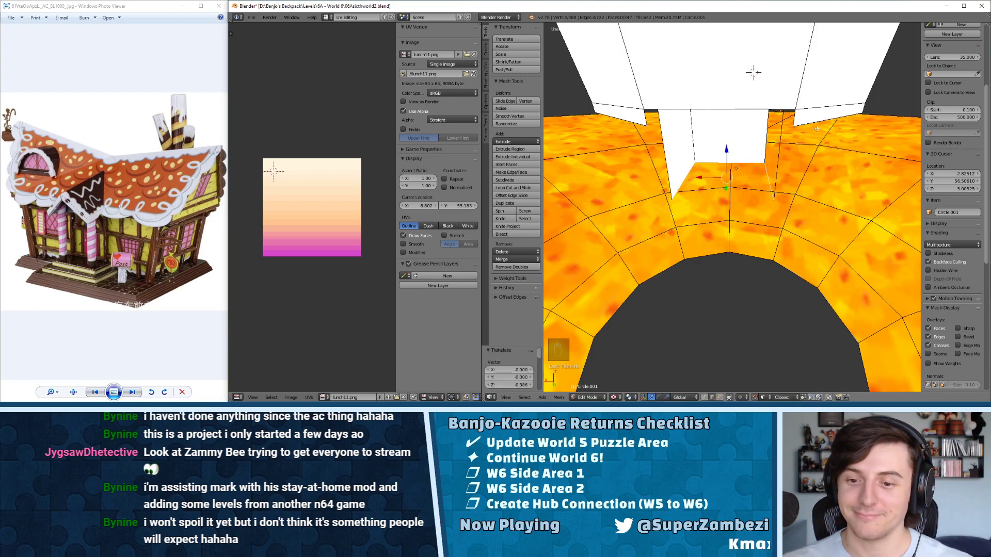
# - Set snapping to Vertex and raise the two selected edges vertically by about 3.985 to the house's base level
pyautogui.click(762, 397)
pyautogui.click(776, 380)
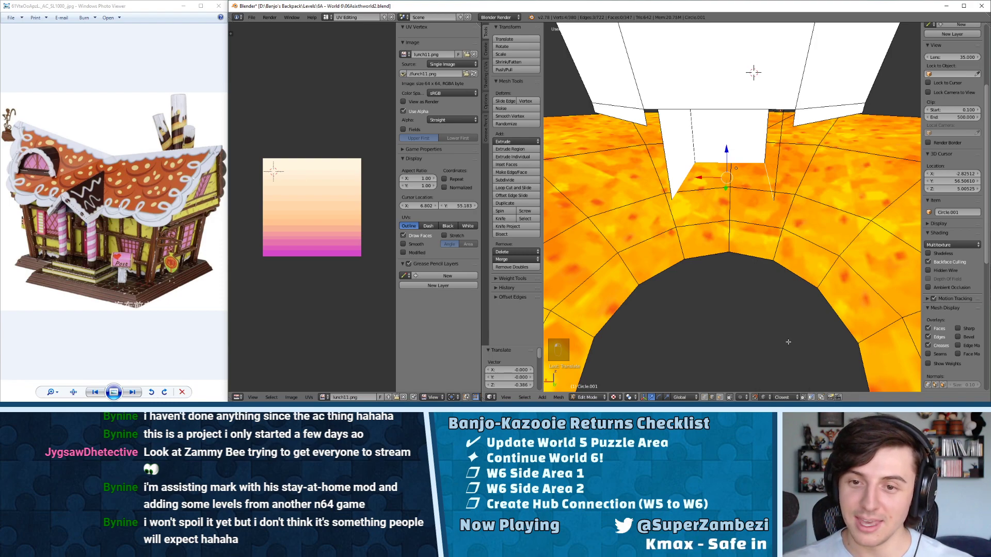
pyautogui.press('g')
pyautogui.press('z')
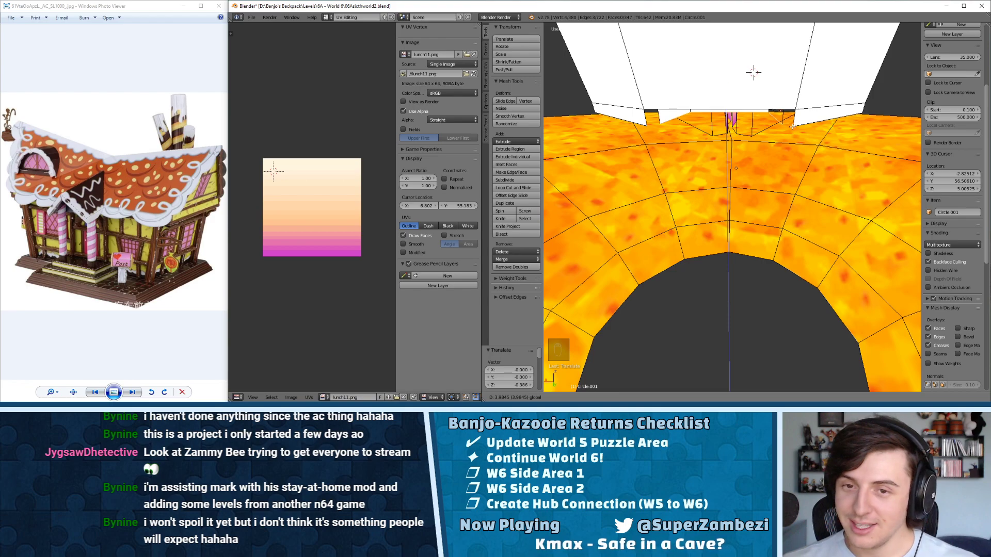
pyautogui.click(794, 125)
pyautogui.moveTo(730, 161); pyautogui.dragTo(841, 146, button='middle')
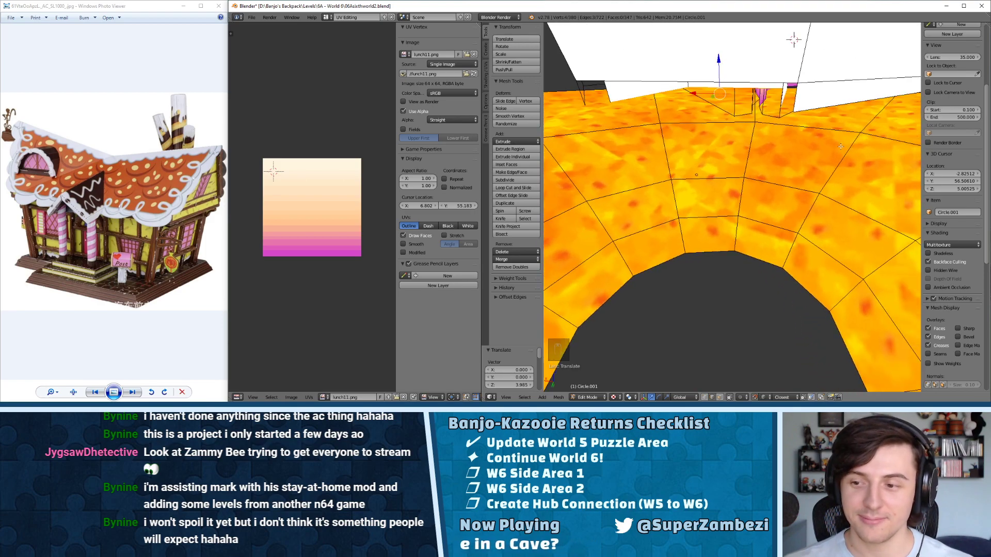
# - Select an edge on the underside of the white house and extrude it downward to a nearby base vertex
pyautogui.hotkey('ctrl', 'Tab')
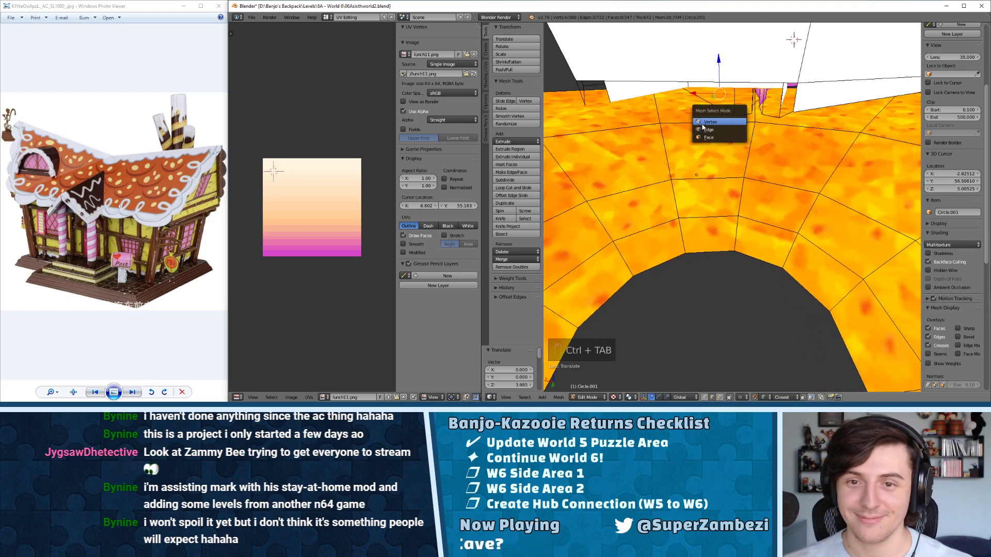
pyautogui.moveTo(636, 85); pyautogui.dragTo(666, 48, button='middle')
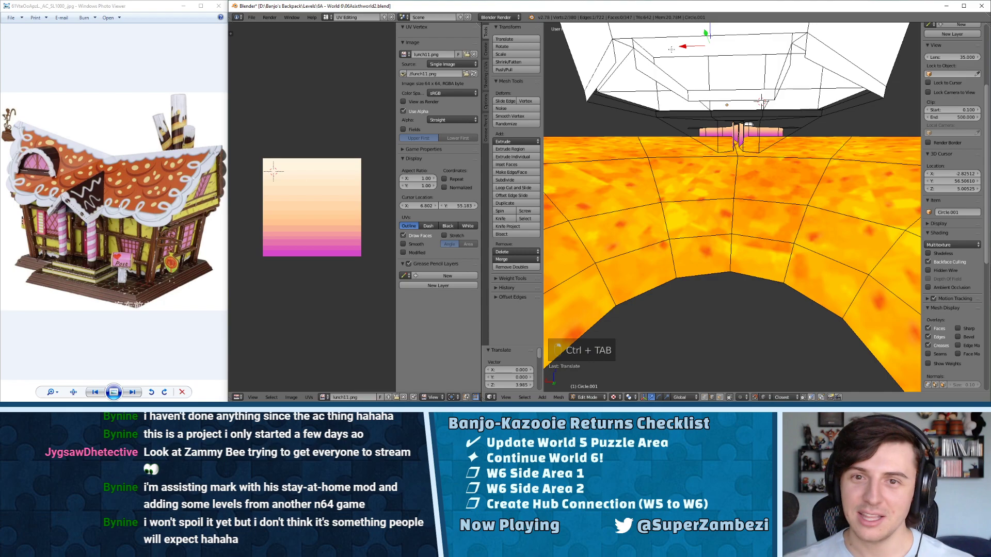
pyautogui.press('e')
pyautogui.click(741, 85)
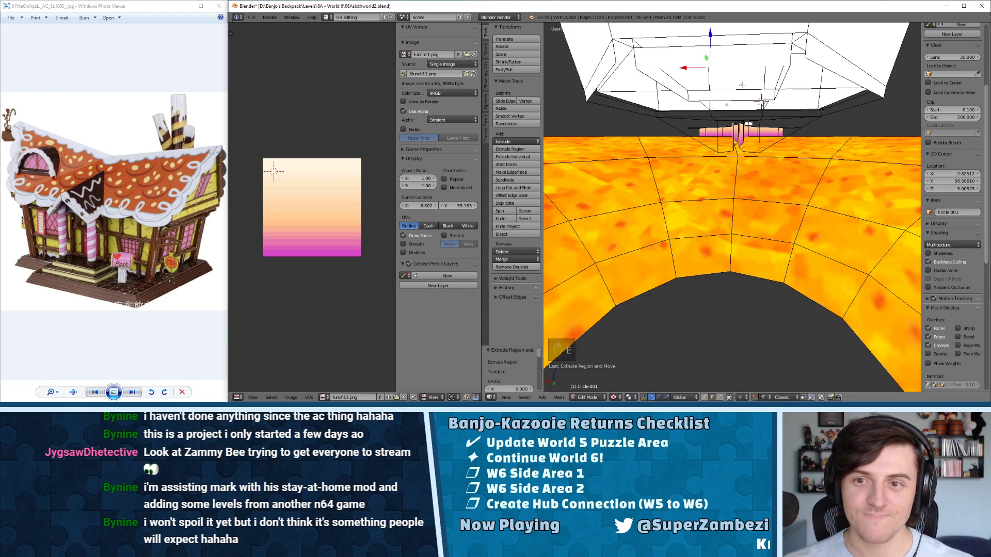
# - Select the entire mesh and remove its doubled vertices
pyautogui.press('a')
pyautogui.press('a')
pyautogui.press('a')
pyautogui.moveTo(763, 101); pyautogui.dragTo(745, 65, button='middle')
pyautogui.press('w')
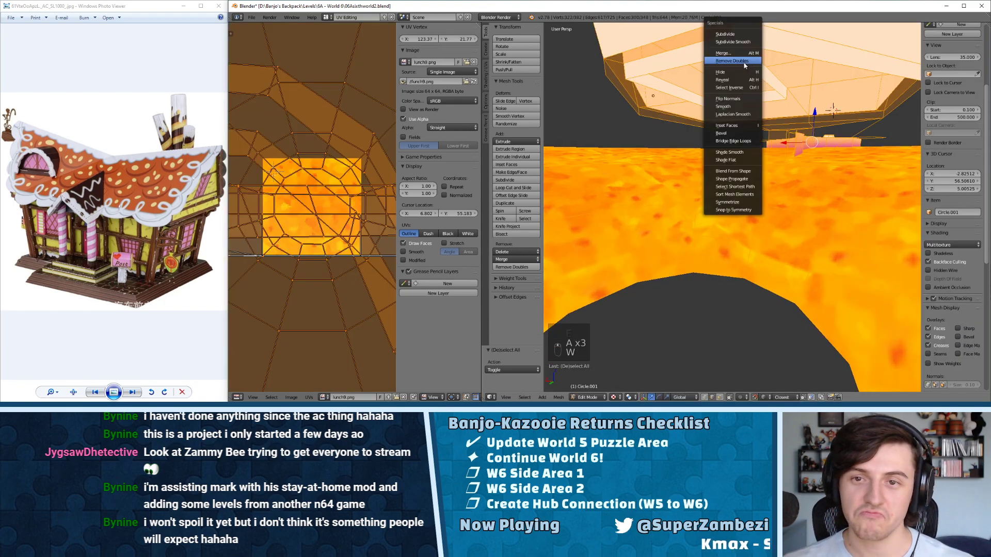
pyautogui.click(744, 61)
# - Change the mesh selection mode to Face
pyautogui.hotkey('ctrl', 'Tab')
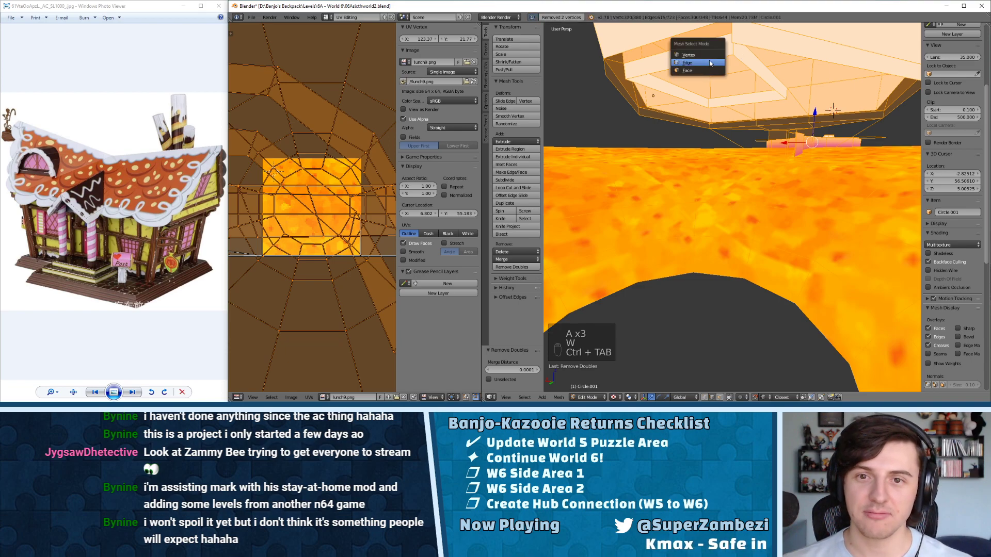
pyautogui.click(689, 70)
pyautogui.moveTo(689, 70); pyautogui.dragTo(718, 75, button='middle')
pyautogui.hotkey('ctrl', 'Tab')
pyautogui.click(718, 76)
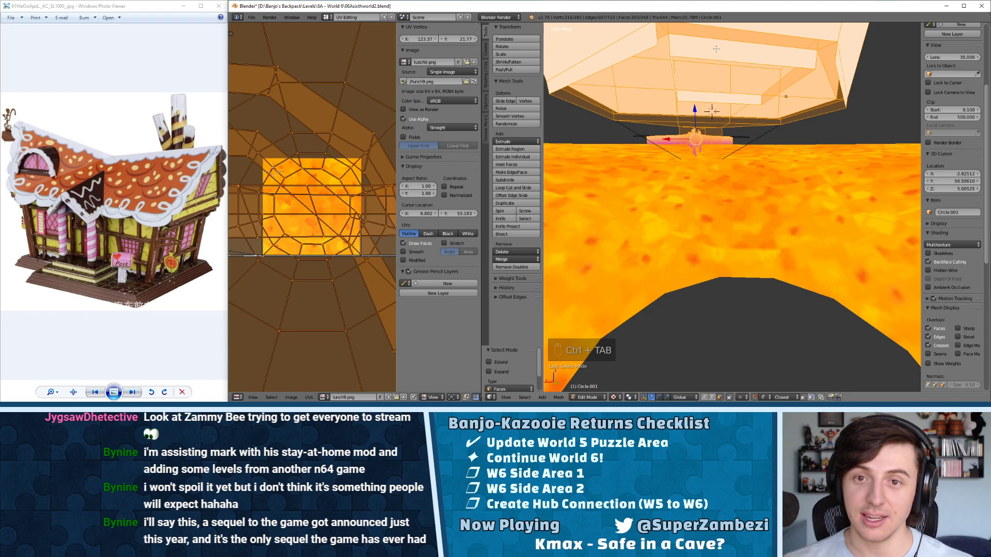
# - Select the four narrow strip faces ringing the opening on the underside of the white house
pyautogui.rightClick(715, 49)
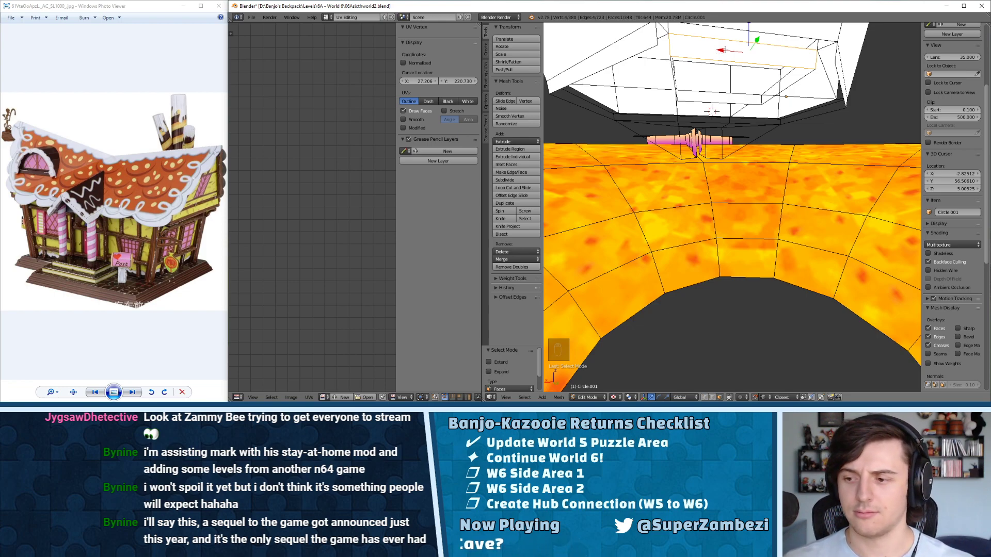
pyautogui.moveTo(725, 50); pyautogui.dragTo(709, 57, button='middle')
pyautogui.keyDown('shift'); pyautogui.rightClick(709, 58); pyautogui.keyUp('shift')
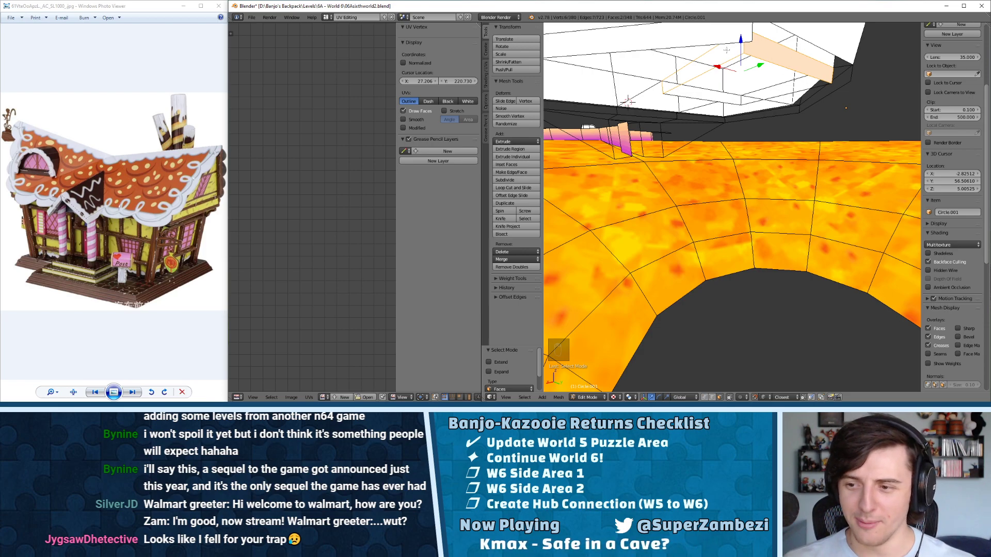
pyautogui.moveTo(755, 67); pyautogui.dragTo(637, 63, button='middle')
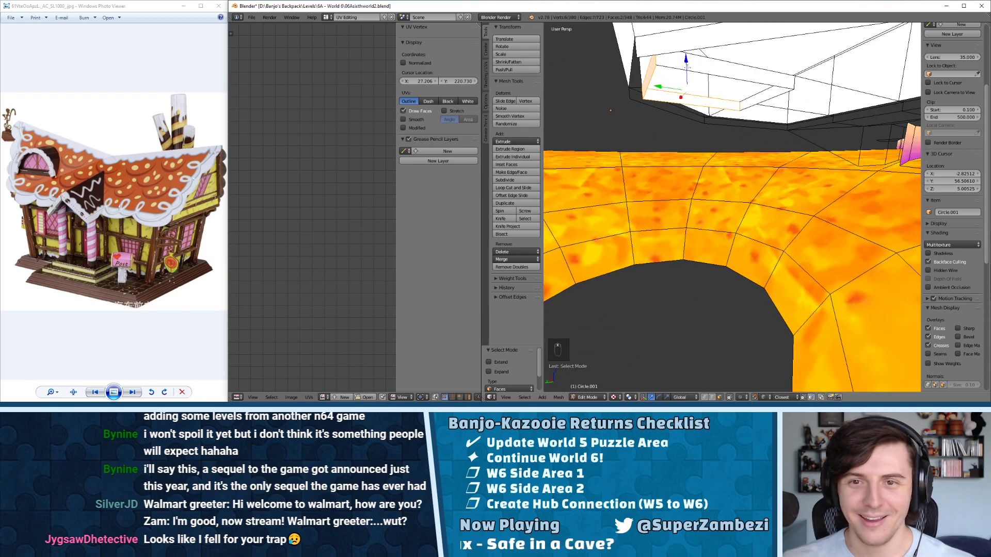
pyautogui.keyDown('shift'); pyautogui.rightClick(710, 102); pyautogui.keyUp('shift')
pyautogui.moveTo(782, 88); pyautogui.dragTo(829, 111, button='middle')
pyautogui.keyDown('shift'); pyautogui.rightClick(730, 79); pyautogui.keyUp('shift')
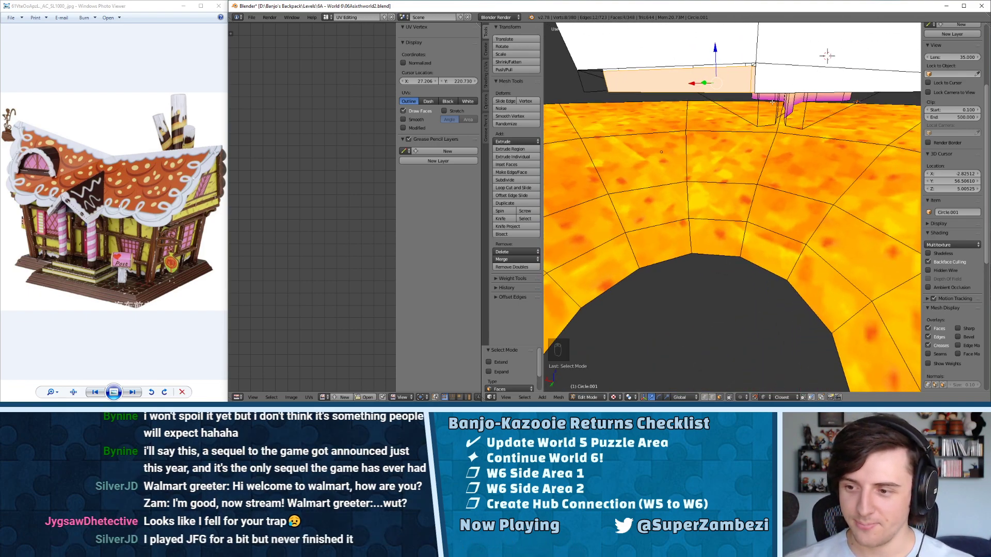
pyautogui.moveTo(826, 56); pyautogui.dragTo(796, 75, button='middle')
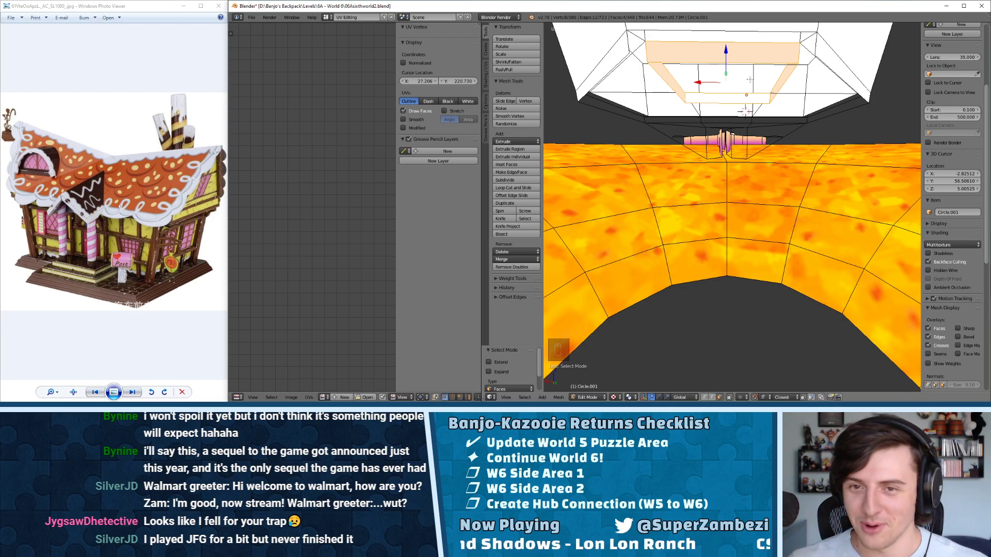
pyautogui.moveTo(749, 79); pyautogui.dragTo(789, 81, button='middle')
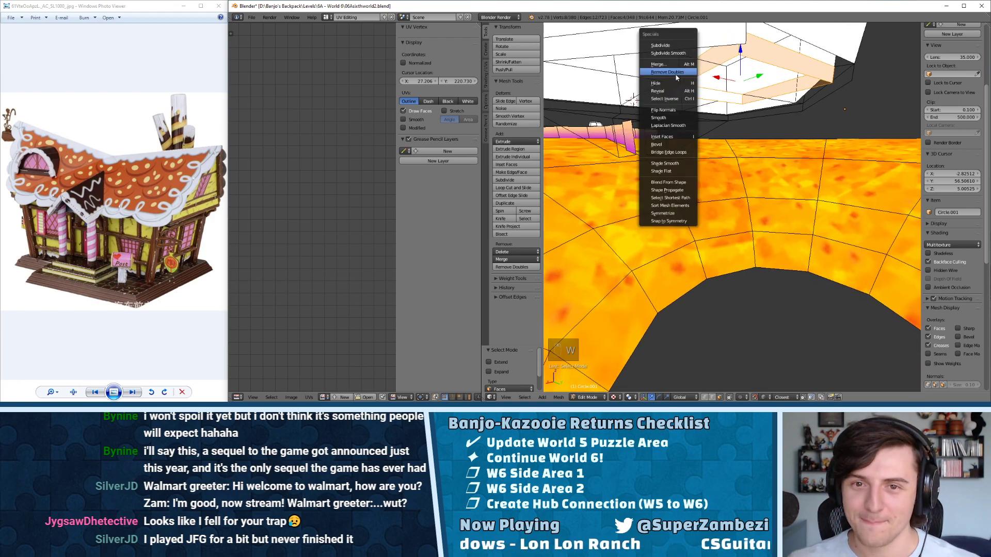
# - Select only one narrow strip face beneath the house and set the viewport shading to Solid
pyautogui.rightClick(778, 55)
pyautogui.moveTo(758, 56); pyautogui.dragTo(774, 83, button='middle')
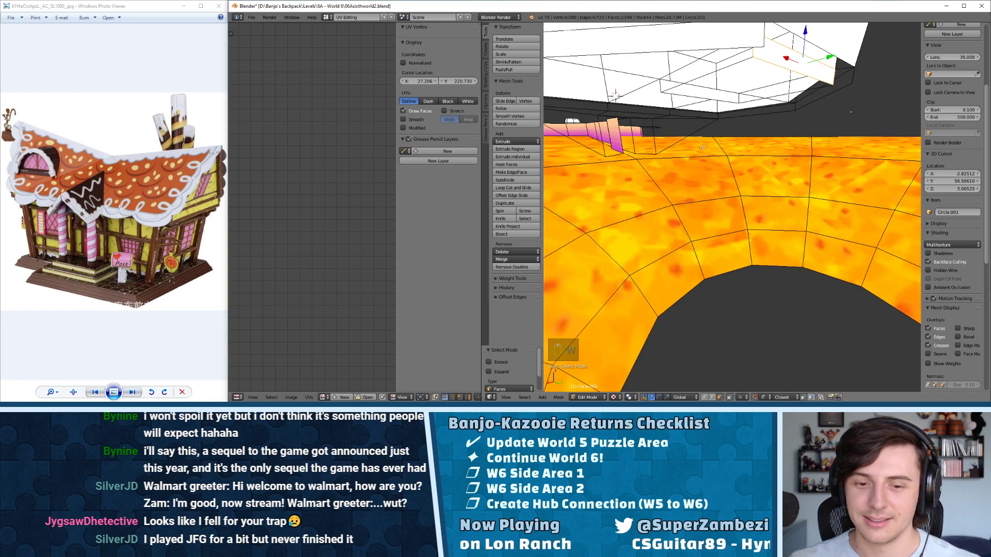
pyautogui.click(614, 397)
pyautogui.click(632, 369)
# - Flip the normals of the long, narrow strip face beneath the house
pyautogui.moveTo(743, 134); pyautogui.dragTo(763, 112, button='middle')
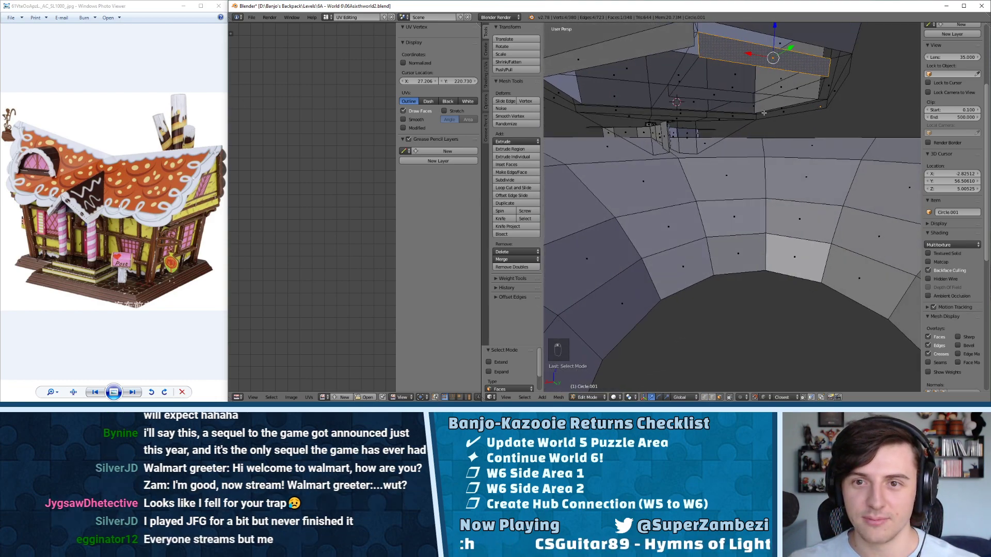
pyautogui.rightClick(685, 56)
pyautogui.rightClick(757, 62)
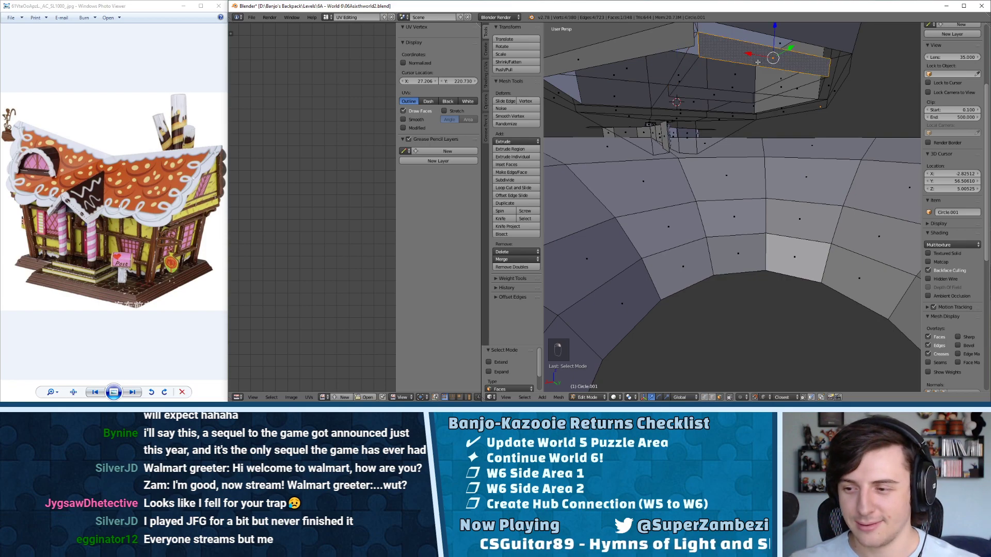
pyautogui.press('w')
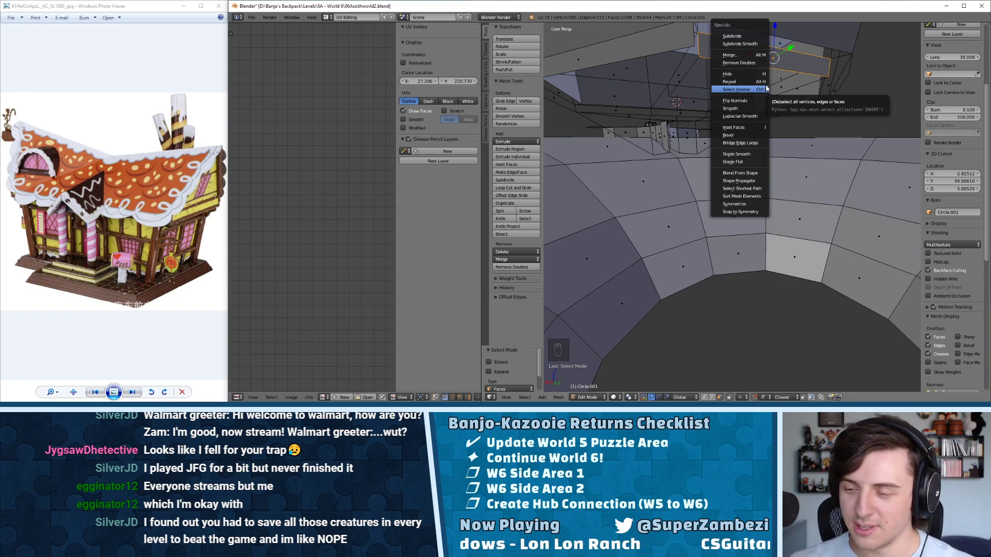
pyautogui.click(746, 101)
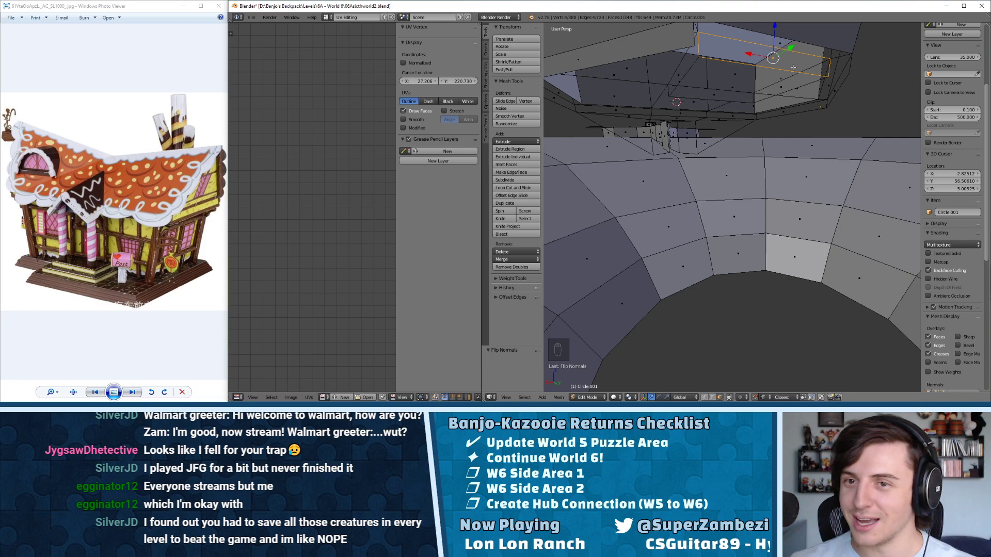
# - Flip the normals of the short slanted strip face on the side of the house's underside
pyautogui.moveTo(746, 104); pyautogui.dragTo(738, 76, button='middle')
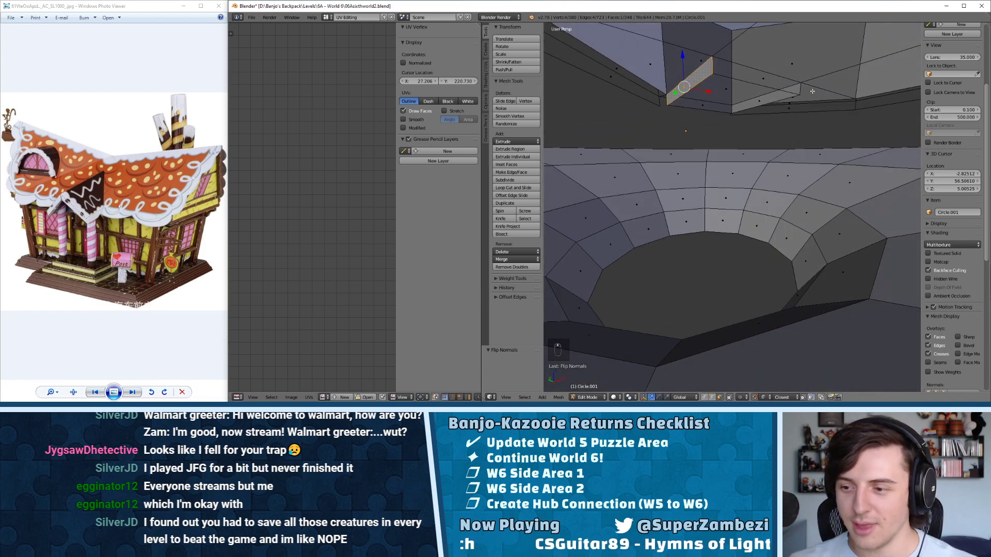
pyautogui.press('w')
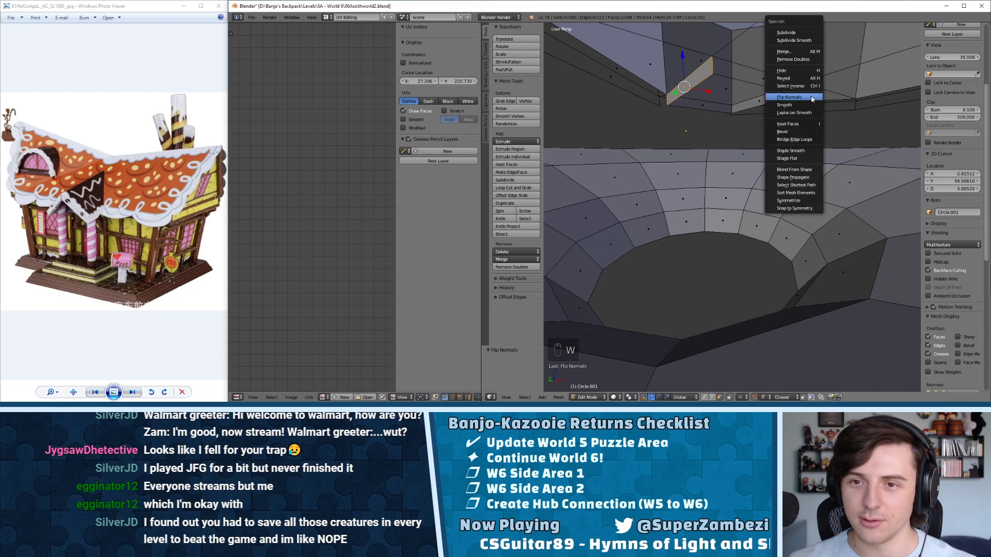
pyautogui.click(812, 98)
# - In edge mode, extrude the front wall's bottom edge down to the side strips' lower corners, and select the whole mesh
pyautogui.moveTo(812, 98); pyautogui.dragTo(710, 63, button='middle')
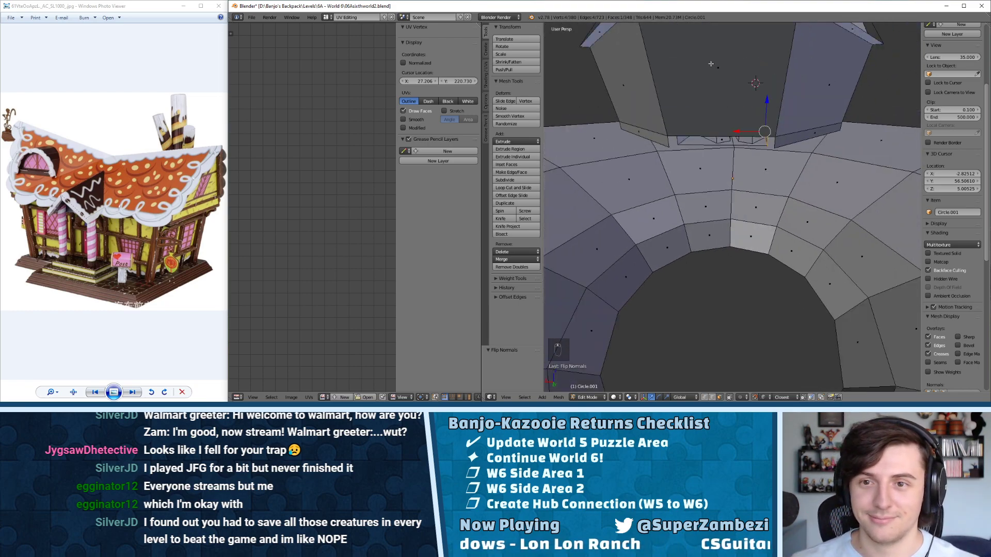
pyautogui.hotkey('ctrl', 'Tab')
pyautogui.click(673, 128)
pyautogui.click(685, 134)
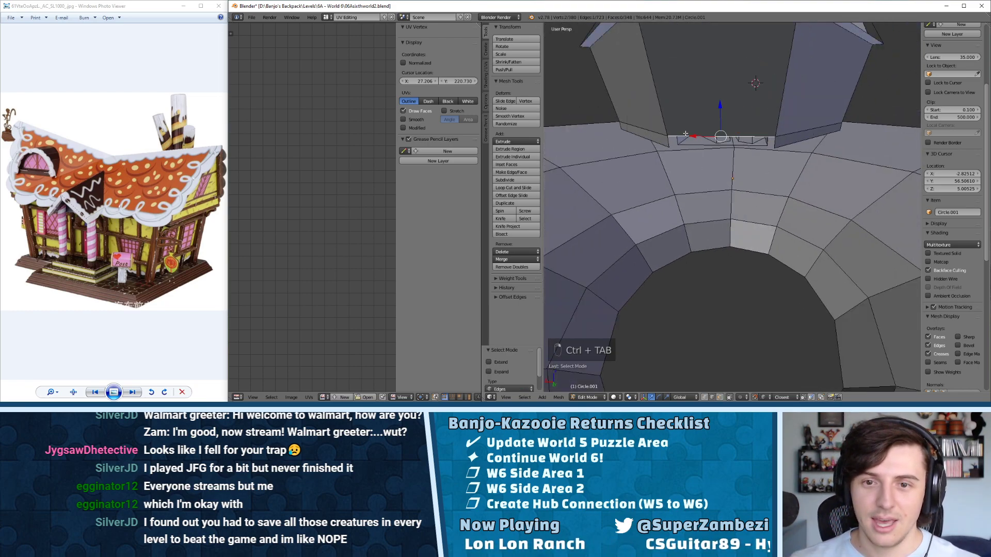
pyautogui.press('e')
pyautogui.click(672, 145)
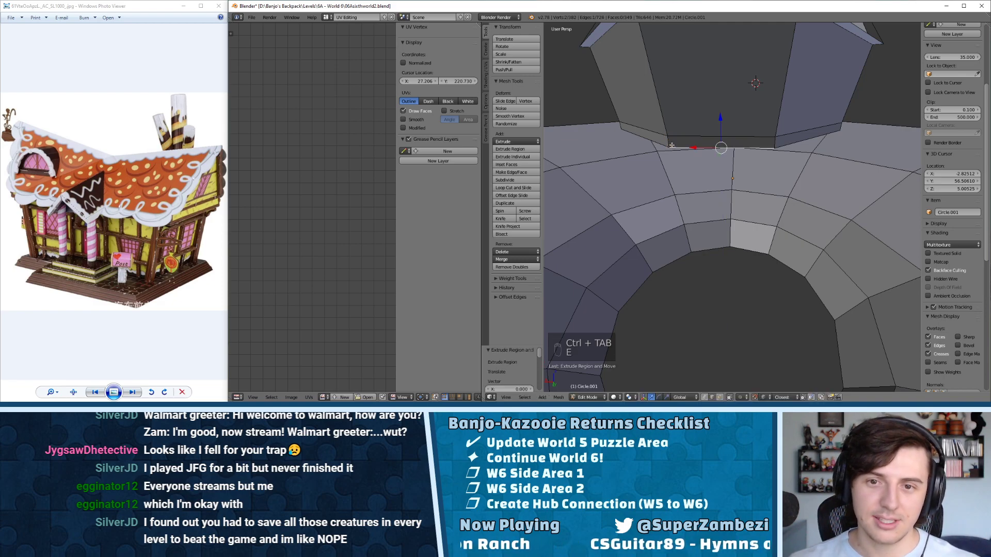
pyautogui.press('a')
pyautogui.press('a')
pyautogui.press('w')
pyautogui.click(710, 131)
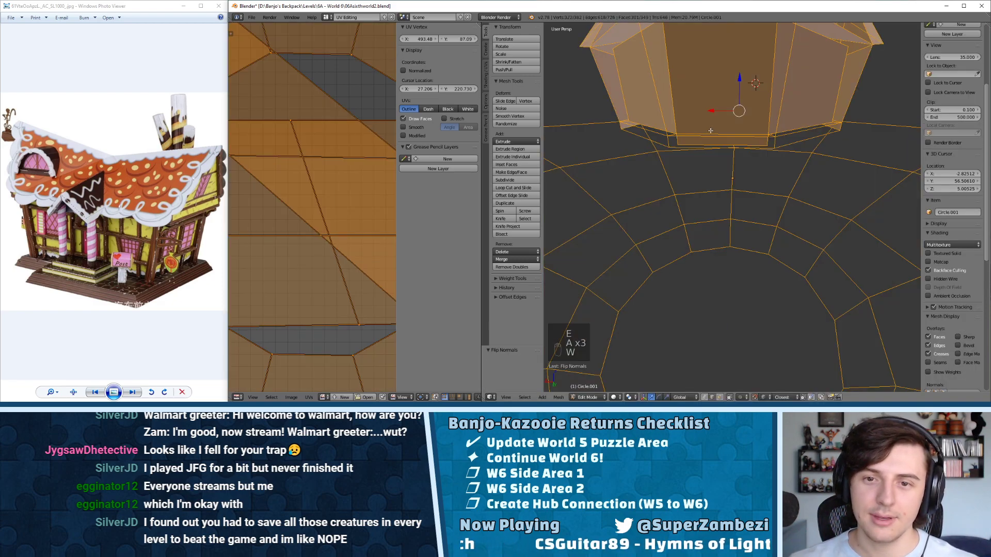
pyautogui.hotkey('ctrl', 'z')
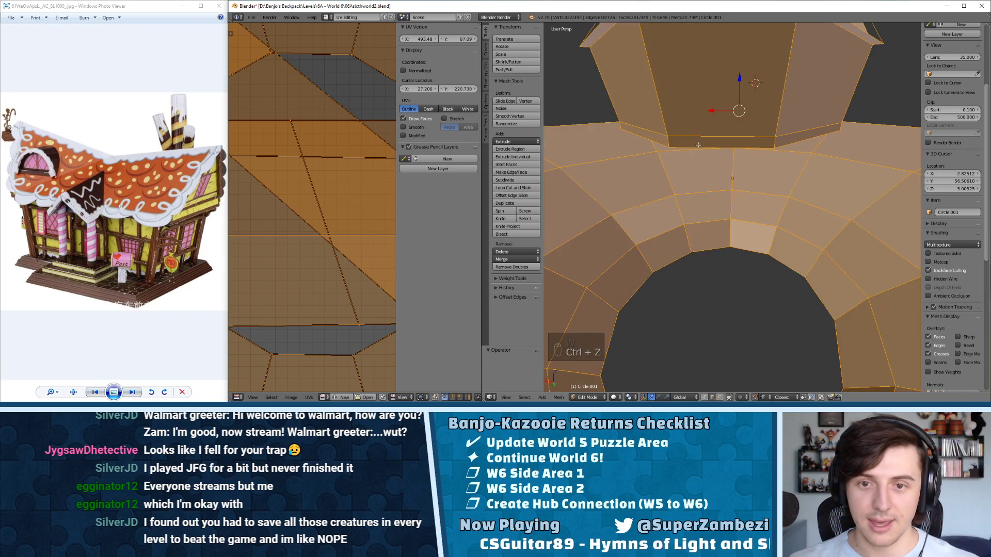
# - Merge the doubled vertices across the selected mesh and clear the selection
pyautogui.press('w')
pyautogui.click(694, 106)
pyautogui.press('a')
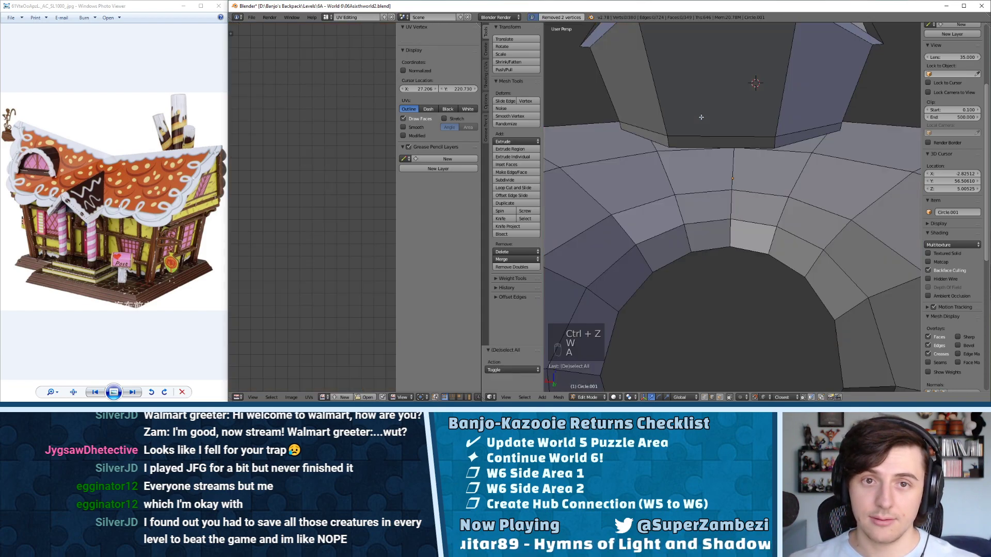
# - In edge mode, select the horizontal edge where the front wall meets its base strip
pyautogui.moveTo(701, 118); pyautogui.dragTo(692, 79, button='middle')
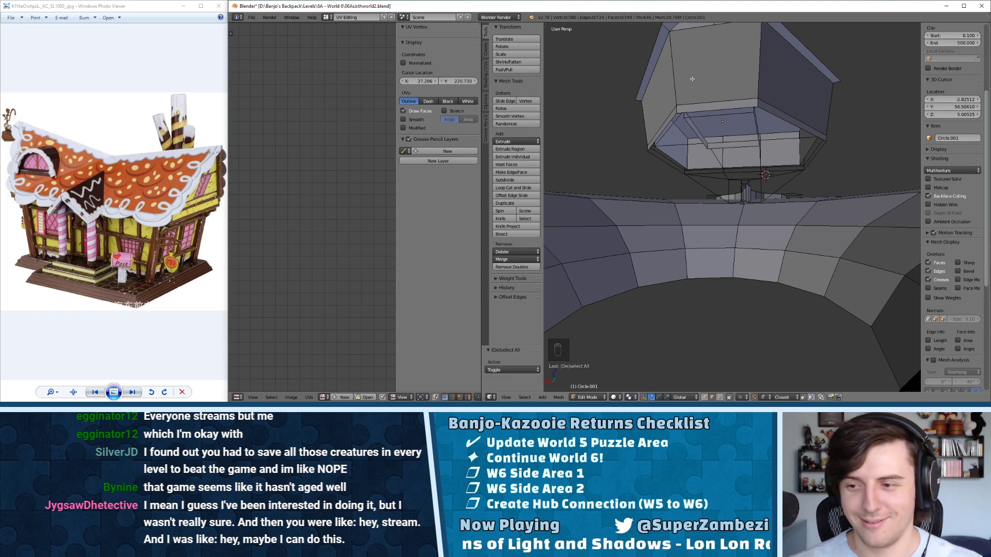
pyautogui.moveTo(692, 78); pyautogui.dragTo(647, 110, button='middle')
pyautogui.hotkey('ctrl', 'Tab')
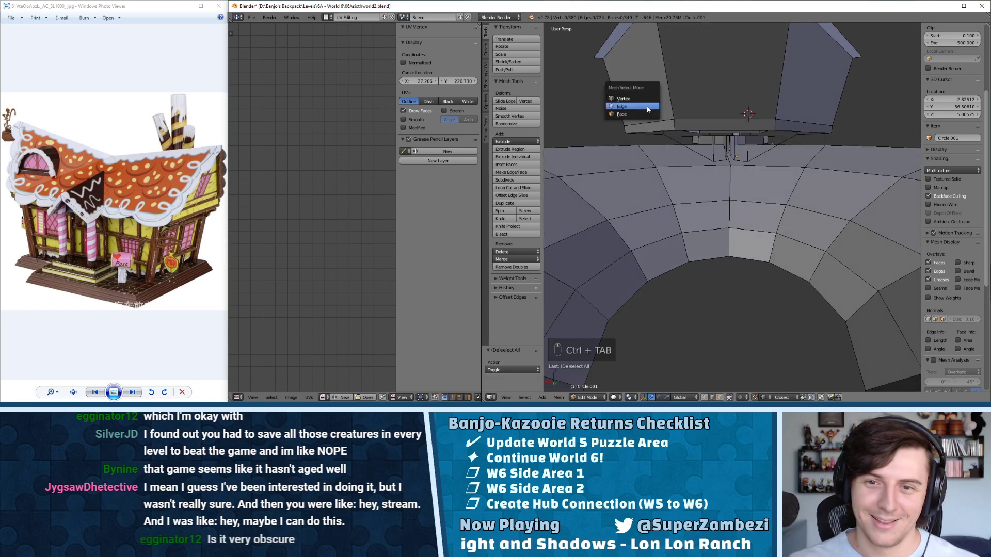
pyautogui.click(647, 110)
pyautogui.rightClick(747, 124)
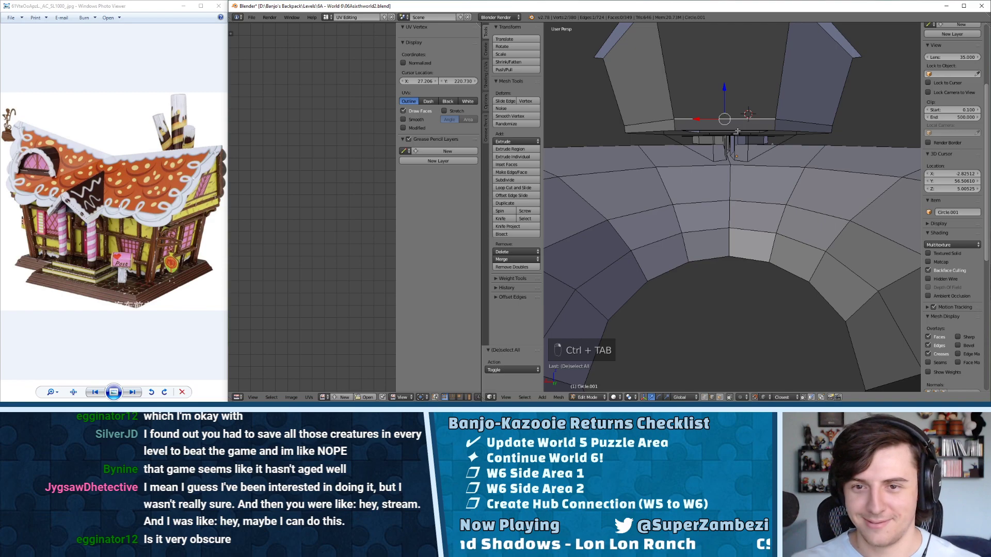
pyautogui.press('KP_Decimal')
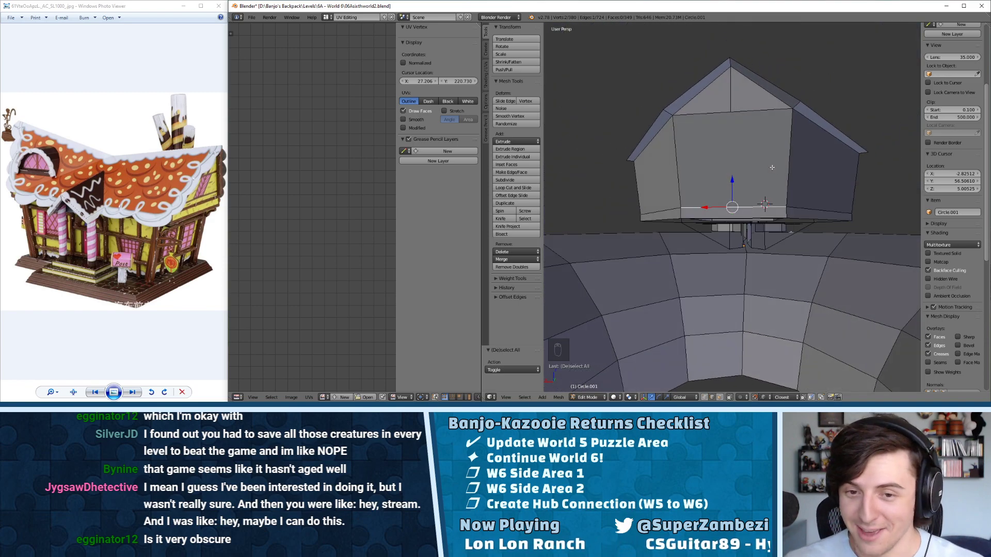
# - Select two connected bottom edges along the side of the house base
pyautogui.moveTo(772, 167); pyautogui.dragTo(721, 171, button='middle')
pyautogui.scroll(3, 727, 180)
pyautogui.keyDown('shift'); pyautogui.moveTo(757, 208); pyautogui.dragTo(759, 175, button='middle'); pyautogui.keyUp('shift')
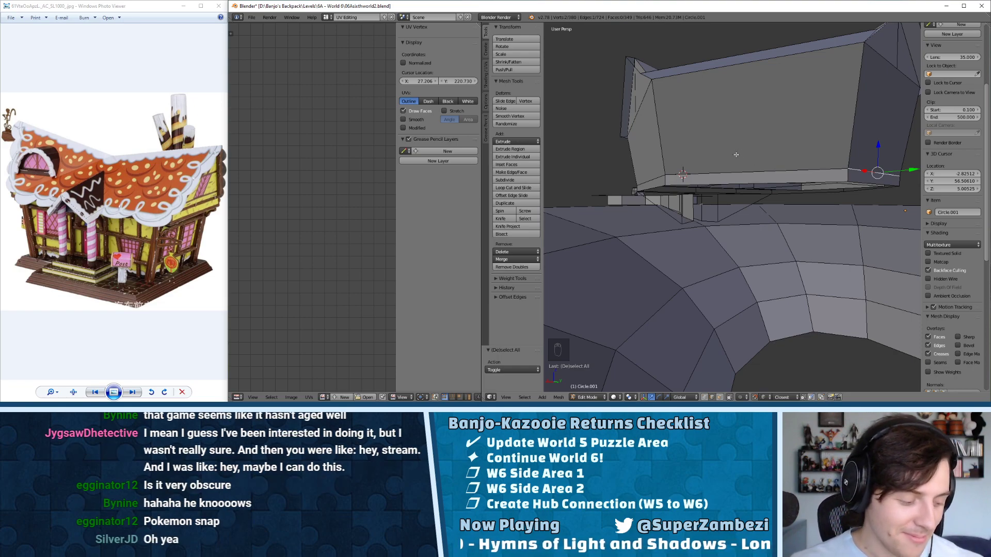
pyautogui.moveTo(725, 166); pyautogui.dragTo(733, 200, button='middle')
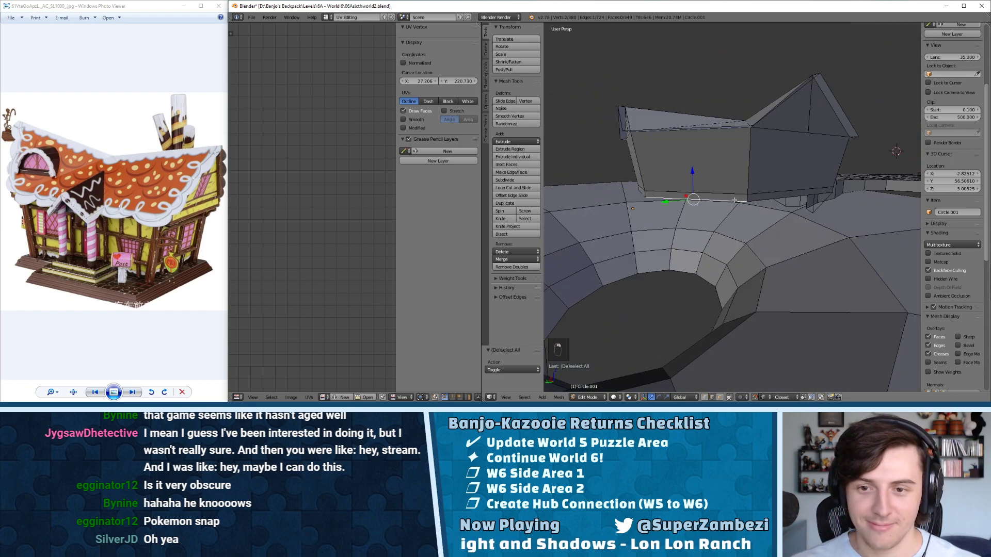
pyautogui.keyDown('shift'); pyautogui.rightClick(758, 199); pyautogui.keyUp('shift')
pyautogui.press('KP_Decimal')
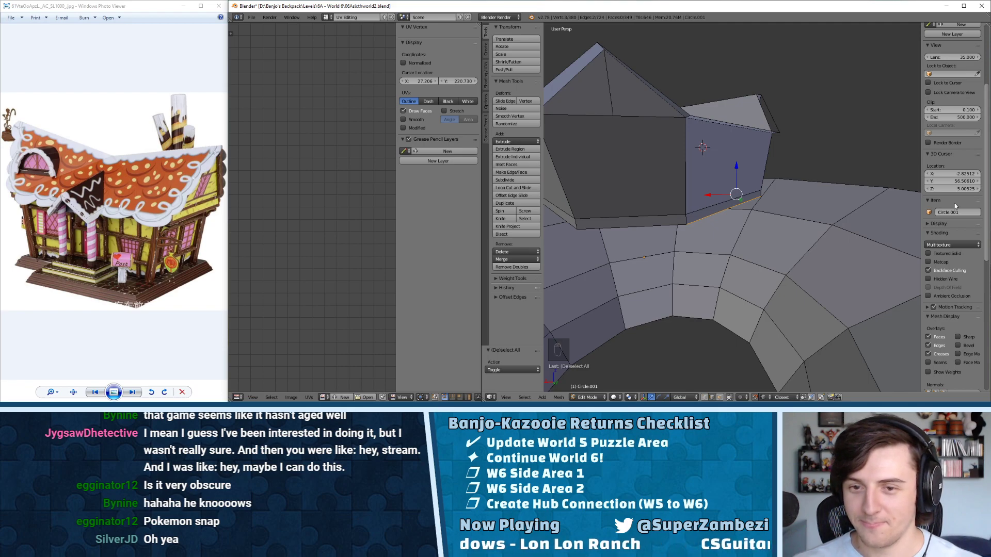
# - Select the edge loop running along the lower rim of the house base
pyautogui.moveTo(836, 190); pyautogui.dragTo(742, 133, button='middle')
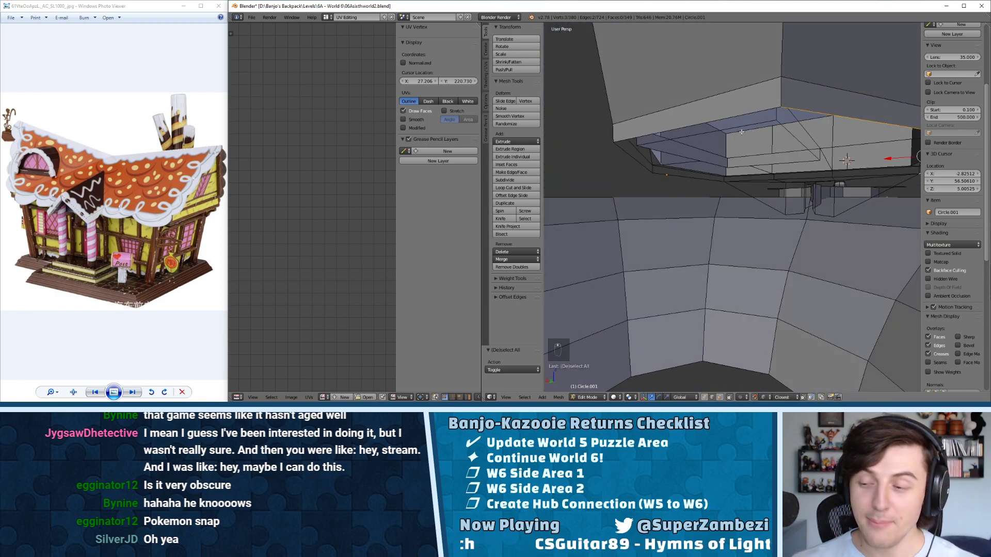
pyautogui.rightClick(802, 110)
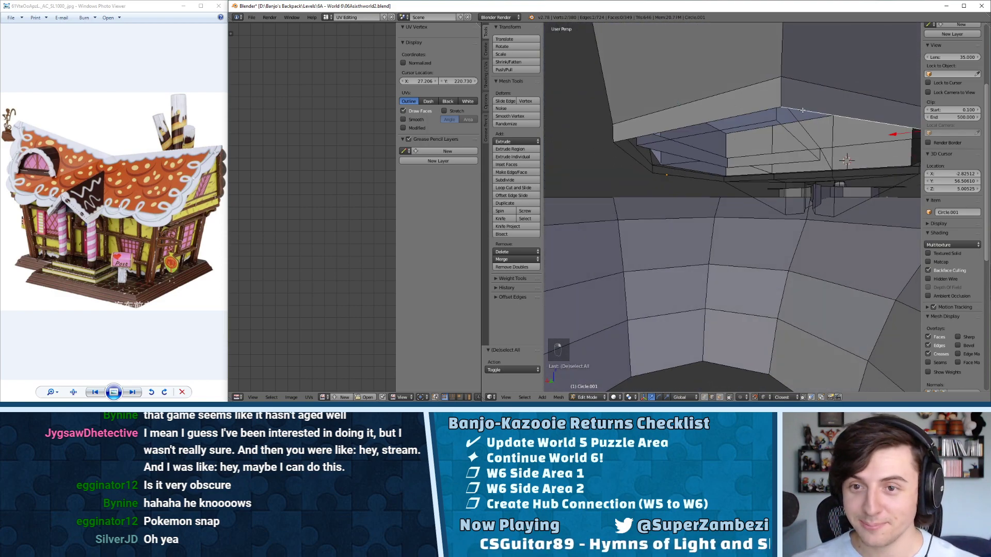
pyautogui.keyDown('alt'); pyautogui.rightClick(749, 108); pyautogui.keyUp('alt')
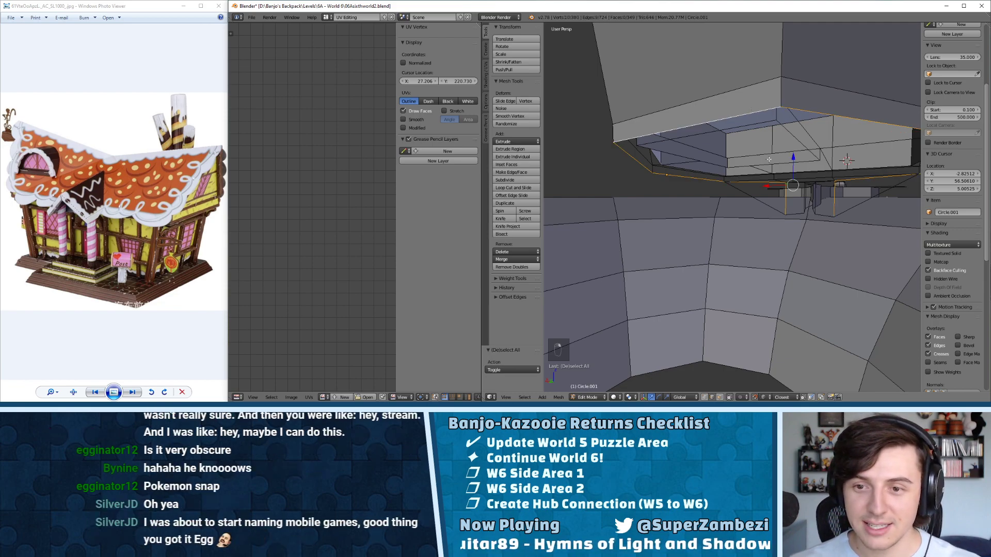
pyautogui.keyDown('shift'); pyautogui.rightClick(784, 197); pyautogui.keyUp('shift')
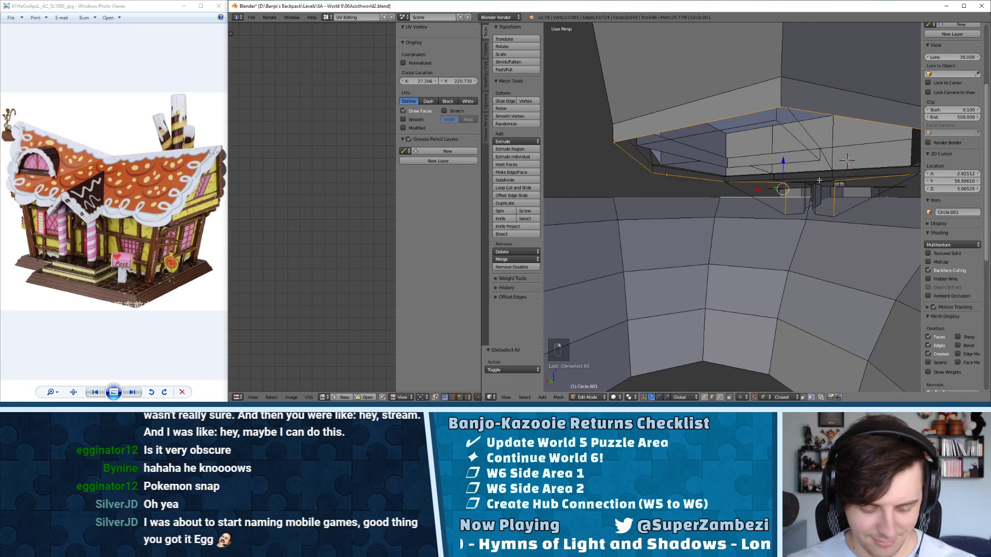
pyautogui.keyDown('shift'); pyautogui.rightClick(776, 195); pyautogui.keyUp('shift')
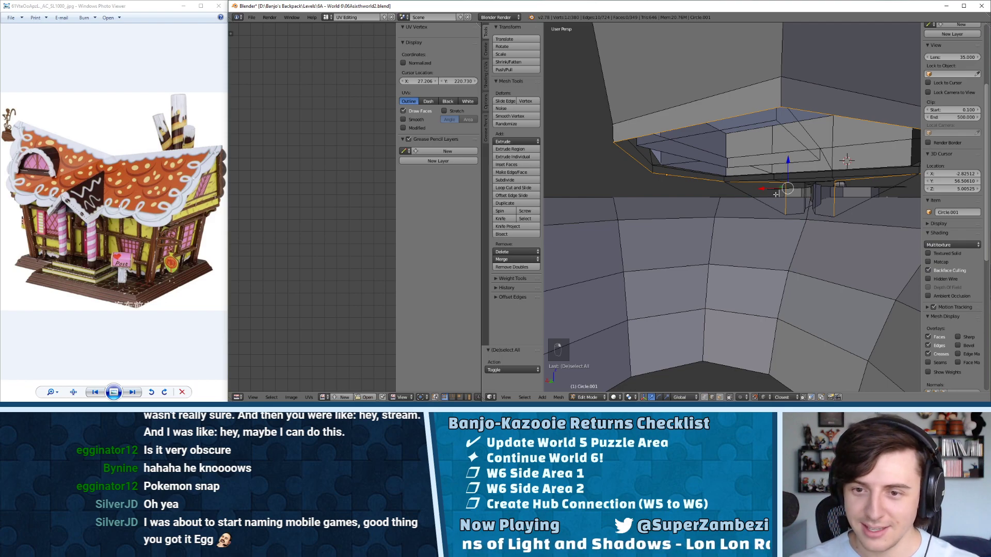
pyautogui.keyDown('shift'); pyautogui.rightClick(779, 193); pyautogui.keyUp('shift')
pyautogui.keyDown('shift'); pyautogui.rightClick(782, 193); pyautogui.keyUp('shift')
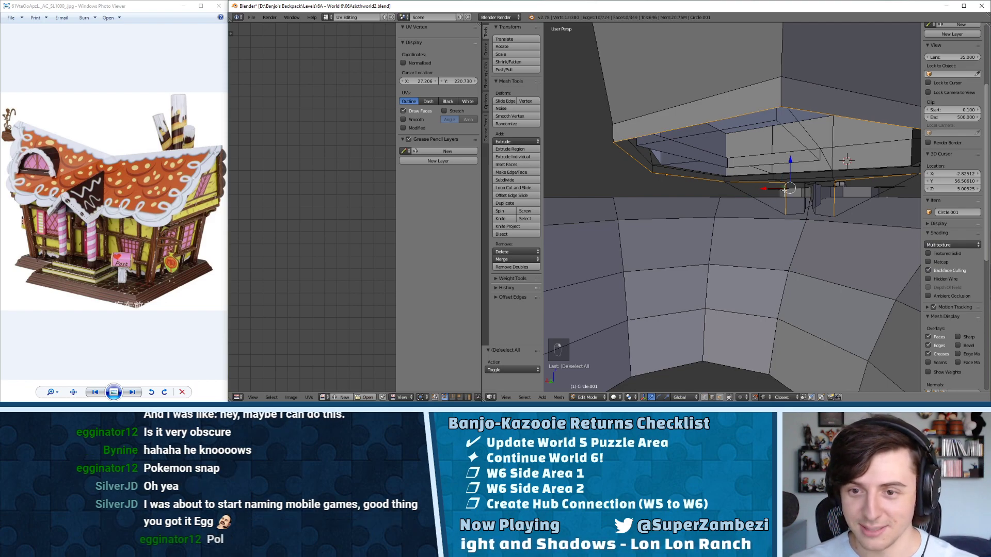
pyautogui.keyDown('shift'); pyautogui.rightClick(786, 192); pyautogui.keyUp('shift')
pyautogui.moveTo(785, 192); pyautogui.dragTo(757, 187, button='middle')
pyautogui.keyDown('shift'); pyautogui.rightClick(770, 198); pyautogui.keyUp('shift')
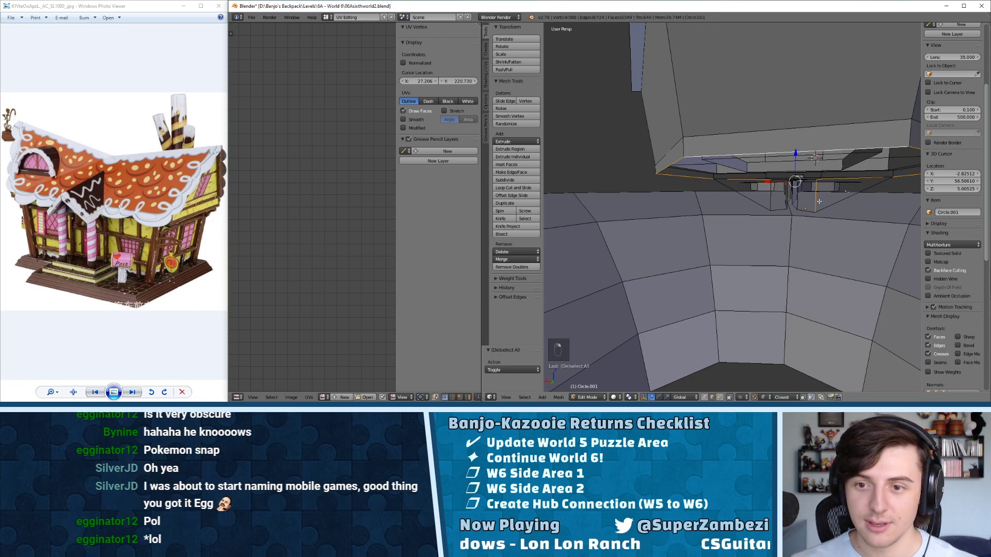
pyautogui.keyDown('shift'); pyautogui.rightClick(814, 200); pyautogui.keyUp('shift')
pyautogui.moveTo(845, 203); pyautogui.dragTo(701, 173, button='middle')
# - Fill a face on each side of the walkway between its end and the house's lower base edges
pyautogui.rightClick(693, 243)
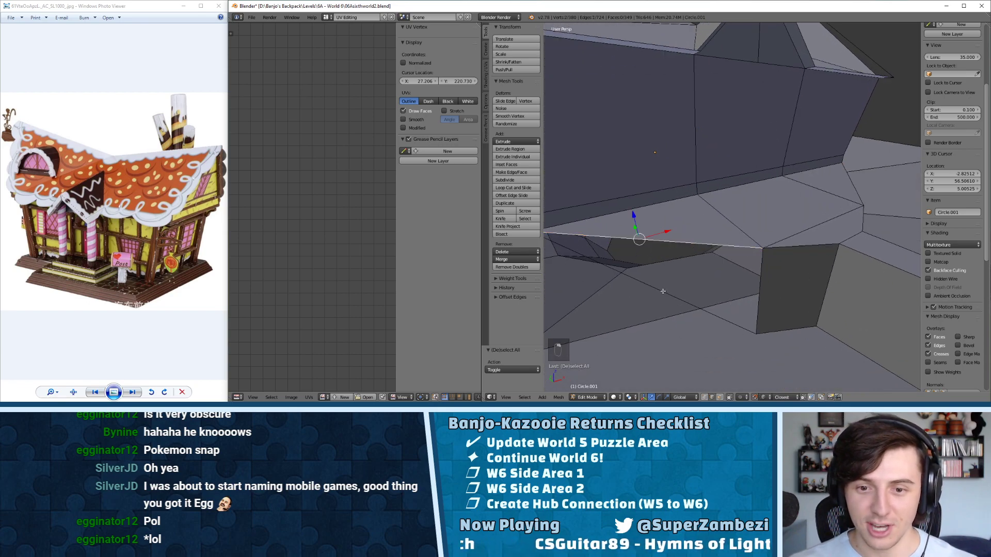
pyautogui.keyDown('shift'); pyautogui.rightClick(661, 290); pyautogui.keyUp('shift')
pyautogui.press('f')
pyautogui.moveTo(776, 257); pyautogui.dragTo(727, 250, button='middle')
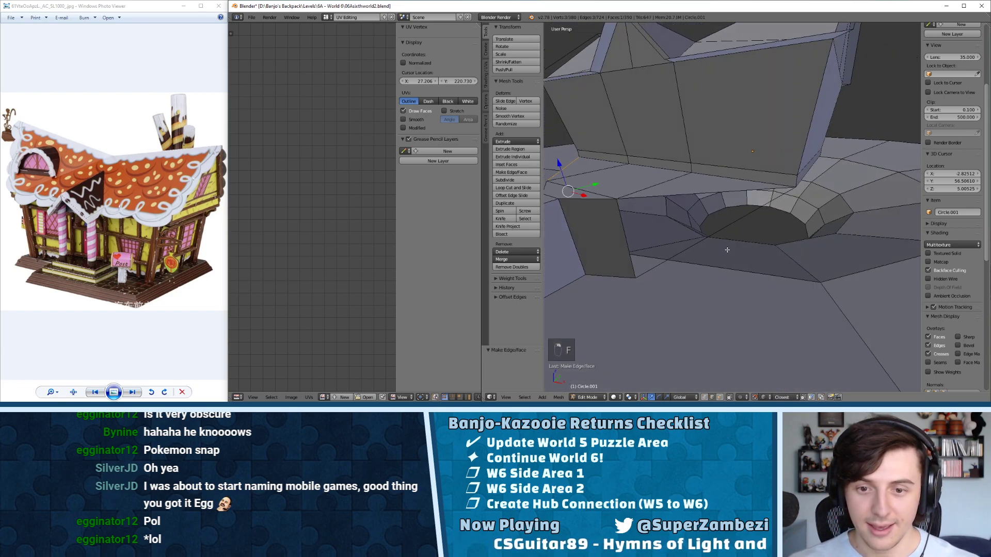
pyautogui.rightClick(684, 252)
pyautogui.keyDown('shift'); pyautogui.rightClick(681, 197); pyautogui.keyUp('shift')
pyautogui.press('f')
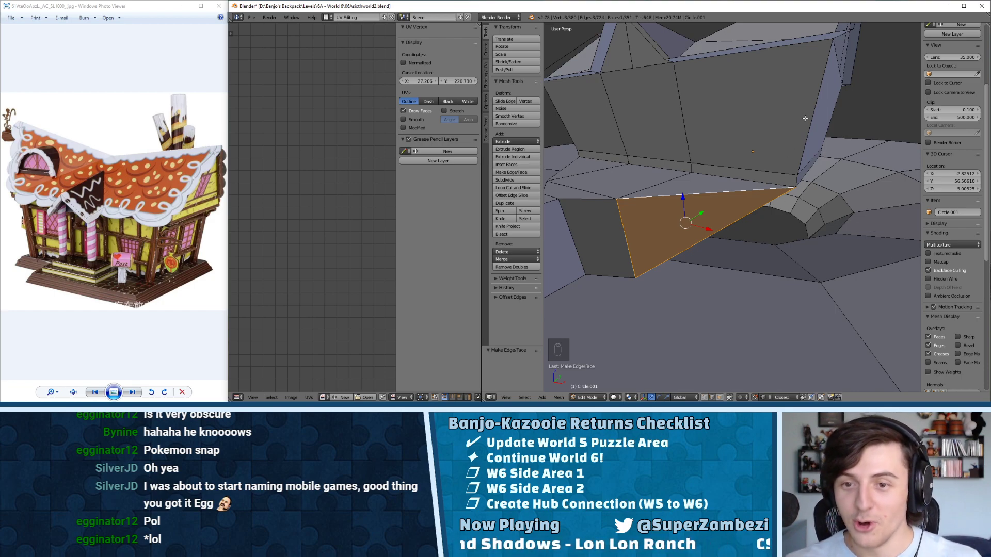
# - Delete the diagonal edges of the two filler faces beneath the house base
pyautogui.moveTo(804, 118); pyautogui.dragTo(682, 177, button='middle')
pyautogui.hotkey('ctrl', 'Tab')
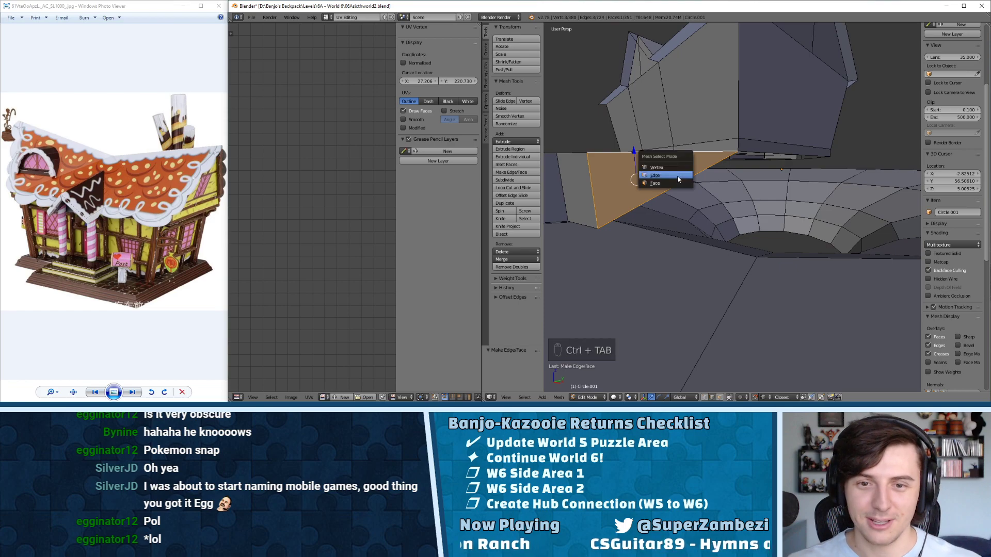
pyautogui.click(678, 178)
pyautogui.rightClick(686, 178)
pyautogui.press('x')
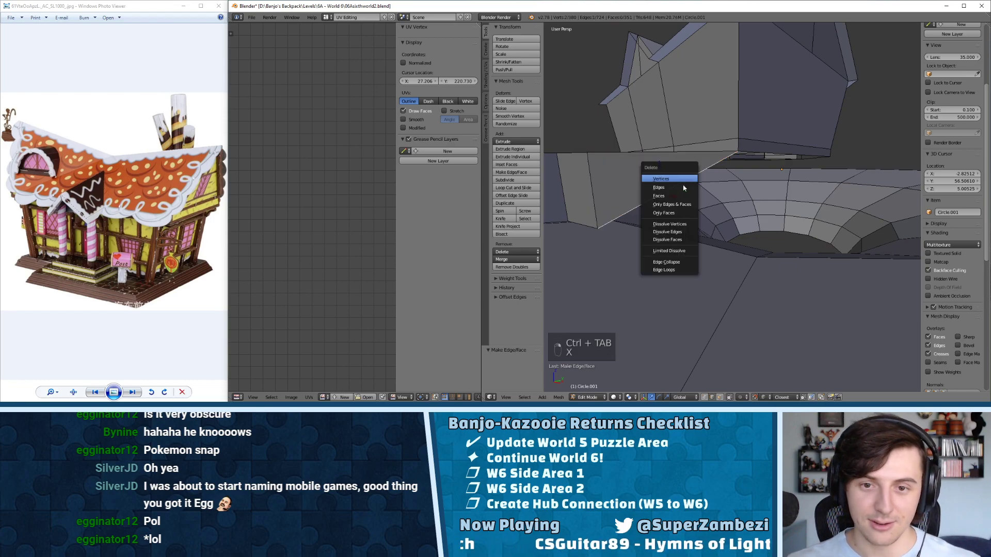
pyautogui.click(683, 192)
pyautogui.moveTo(683, 192); pyautogui.dragTo(716, 206, button='middle')
pyautogui.rightClick(758, 235)
pyautogui.press('x')
pyautogui.click(753, 235)
# - In edge mode, select the five lower rim edges around the back and sides of the house base
pyautogui.hotkey('ctrl', 'Tab')
pyautogui.click(690, 196)
pyautogui.rightClick(692, 187)
pyautogui.keyDown('alt'); pyautogui.rightClick(748, 203); pyautogui.keyUp('alt')
pyautogui.keyDown('shift'); pyautogui.rightClick(770, 211); pyautogui.keyUp('shift')
pyautogui.keyDown('shift'); pyautogui.rightClick(756, 190); pyautogui.keyUp('shift')
pyautogui.keyDown('shift'); pyautogui.rightClick(711, 203); pyautogui.keyUp('shift')
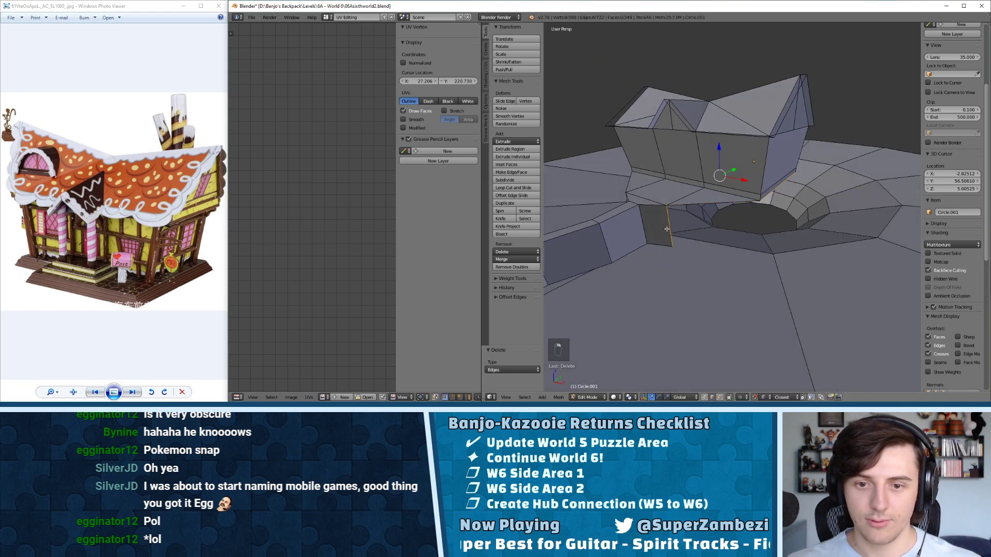
pyautogui.keyDown('shift'); pyautogui.rightClick(669, 229); pyautogui.keyUp('shift')
# - Extrude the selected base rim edges about 1.86 units straight down along global Z
pyautogui.moveTo(669, 229); pyautogui.dragTo(770, 198, button='middle')
pyautogui.press('e')
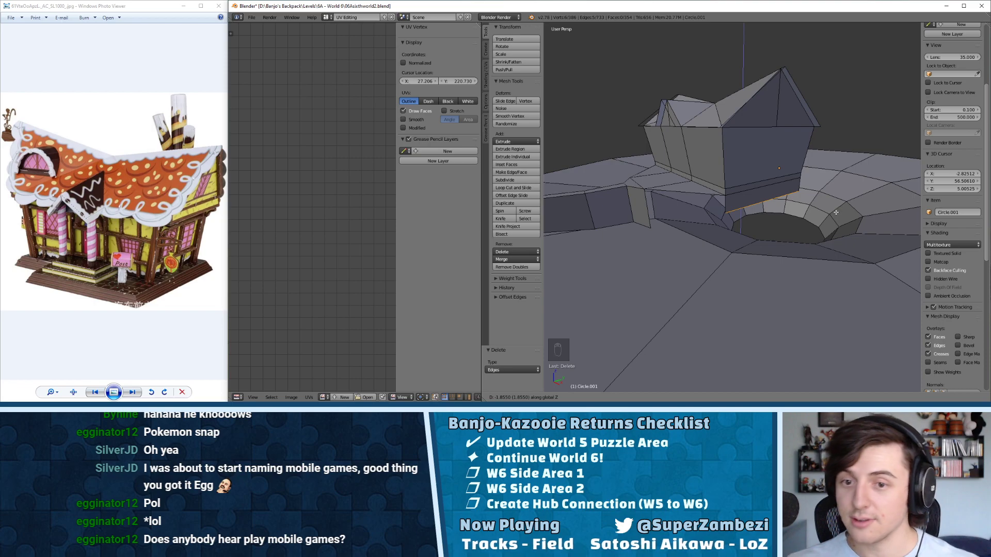
pyautogui.click(836, 212)
# - Offset the extruded strip's bottom edges inward with Offset Edges in Move mode, using a width of about 0.23
pyautogui.moveTo(867, 177); pyautogui.dragTo(777, 223, button='middle')
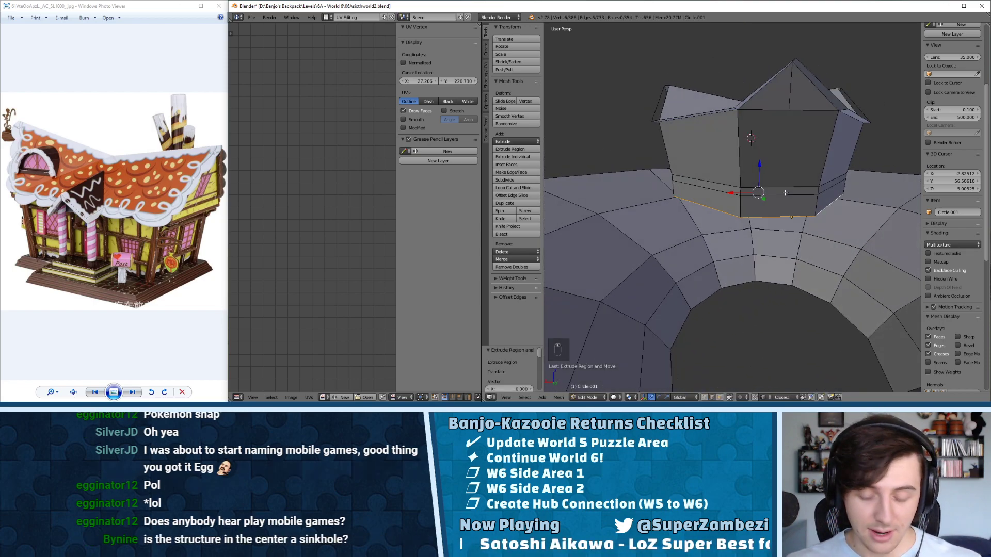
pyautogui.hotkey('ctrl', 'e')
pyautogui.moveTo(778, 227)
pyautogui.click(809, 237)
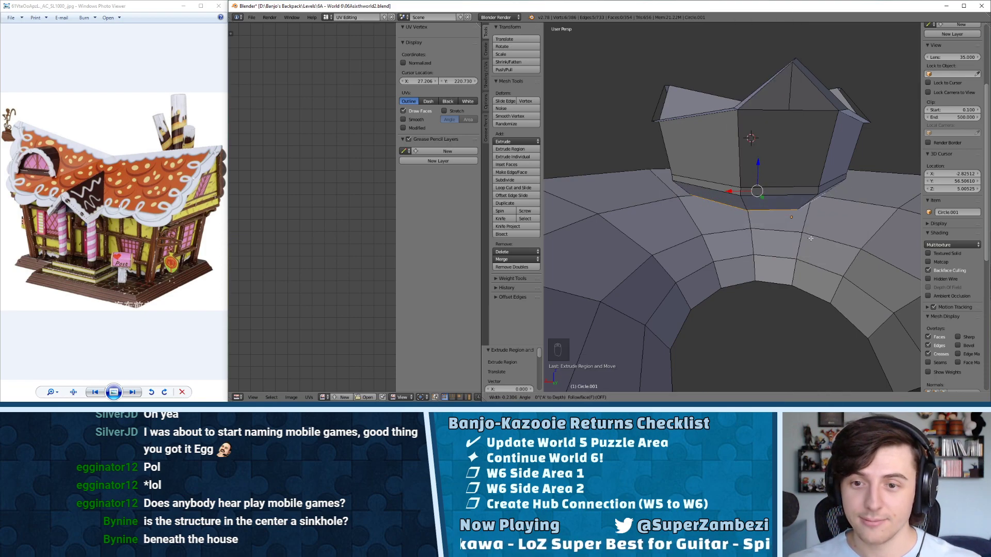
pyautogui.click(824, 235)
# - Lower the offset bottom edges of the house base by about 0.17 units along Z
pyautogui.moveTo(825, 236); pyautogui.dragTo(877, 198, button='middle')
pyautogui.scroll(4, 834, 202)
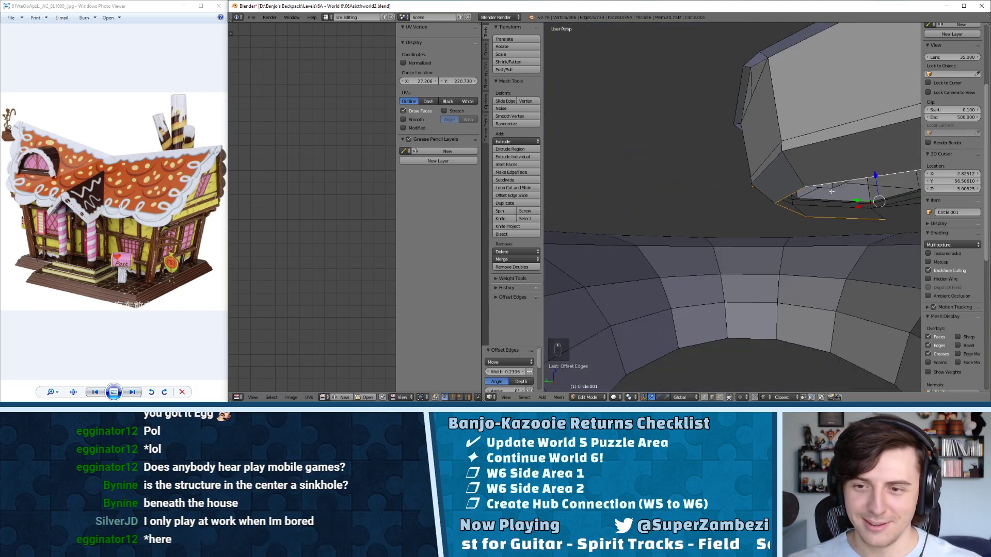
pyautogui.scroll(-3, 880, 198)
pyautogui.press('KP_Decimal')
pyautogui.press('KP_7')
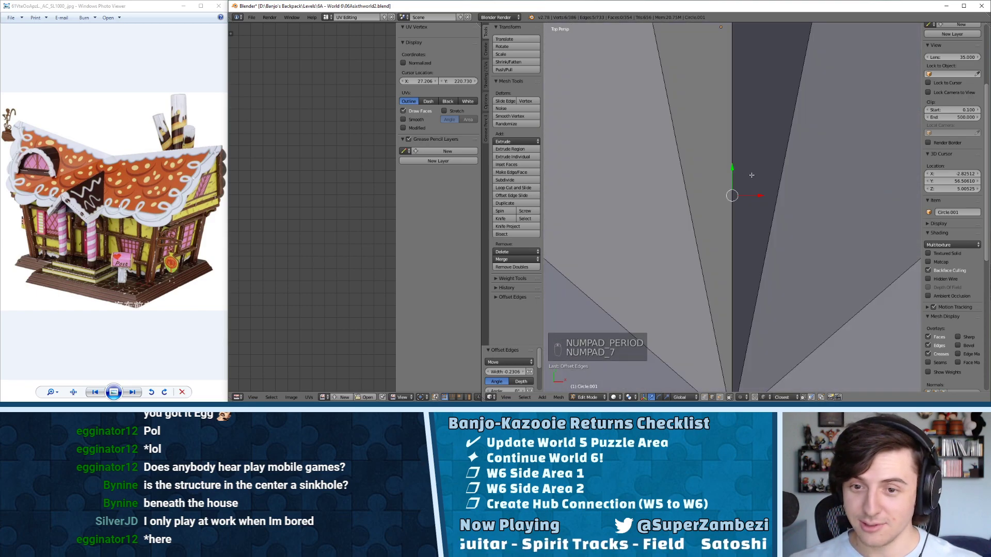
pyautogui.moveTo(565, 154); pyautogui.dragTo(784, 93, button='middle')
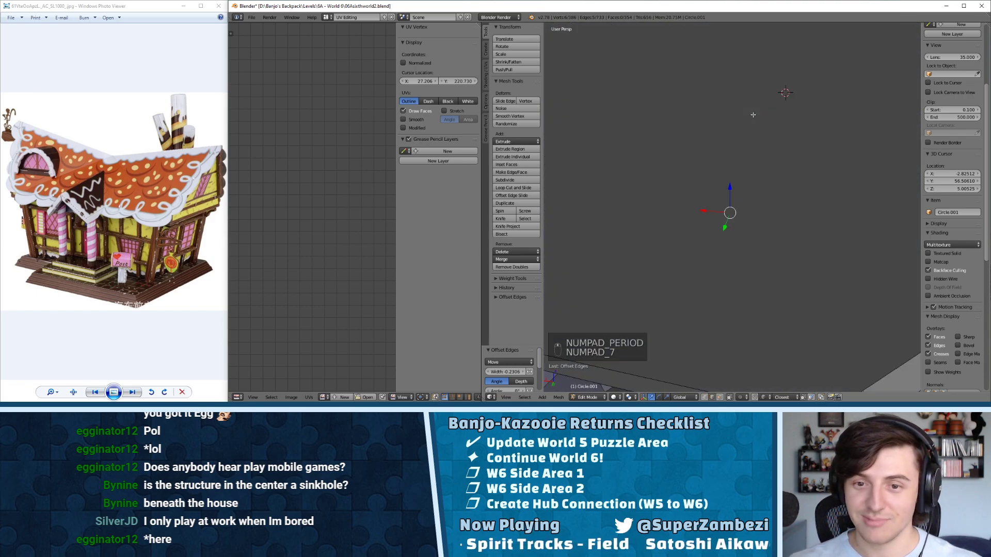
pyautogui.scroll(-5, 784, 93)
pyautogui.moveTo(711, 203); pyautogui.dragTo(614, 167, button='middle')
pyautogui.scroll(2, 720, 166)
pyautogui.moveTo(738, 172)
pyautogui.mouseDown(button='middle')
pyautogui.moveTo(669, 176)
pyautogui.moveTo(742, 191)
pyautogui.mouseUp(button='middle')
pyautogui.scroll(-4, 670, 176)
pyautogui.moveTo(730, 181); pyautogui.dragTo(732, 186)
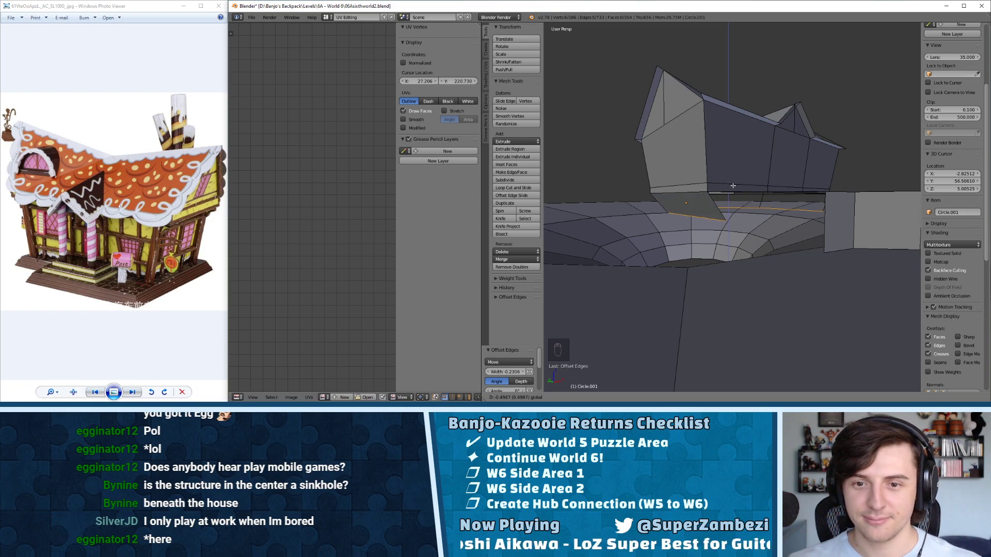
pyautogui.click(733, 183)
# - Fill the side gaps between the walkway's end and the house's new base strip with faces and triangulate them
pyautogui.moveTo(733, 183); pyautogui.dragTo(690, 206, button='middle')
pyautogui.hotkey('ctrl', 'Tab')
pyautogui.keyDown('shift'); pyautogui.rightClick(788, 212); pyautogui.keyUp('shift')
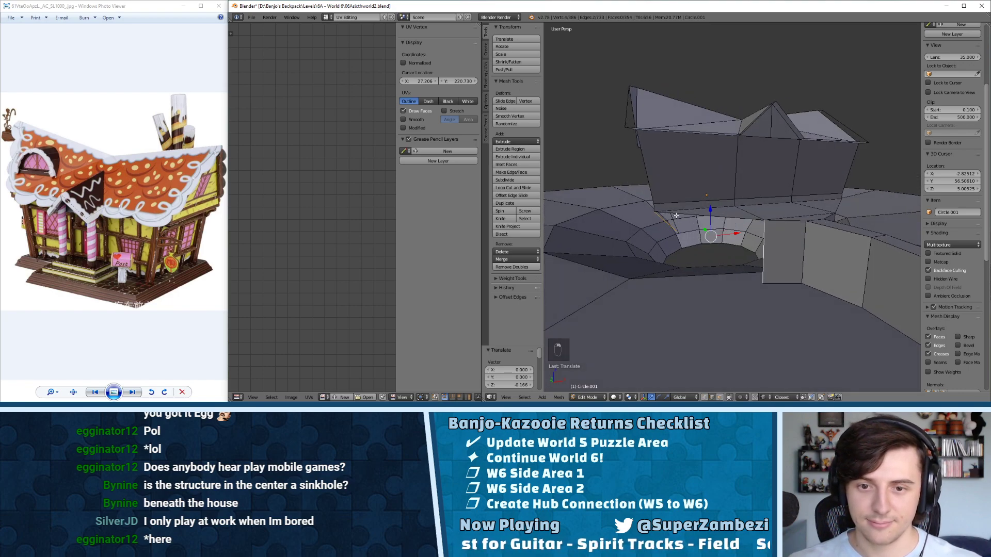
pyautogui.press('f')
pyautogui.moveTo(680, 213); pyautogui.dragTo(722, 223, button='middle')
pyautogui.hotkey('ctrl', 't')
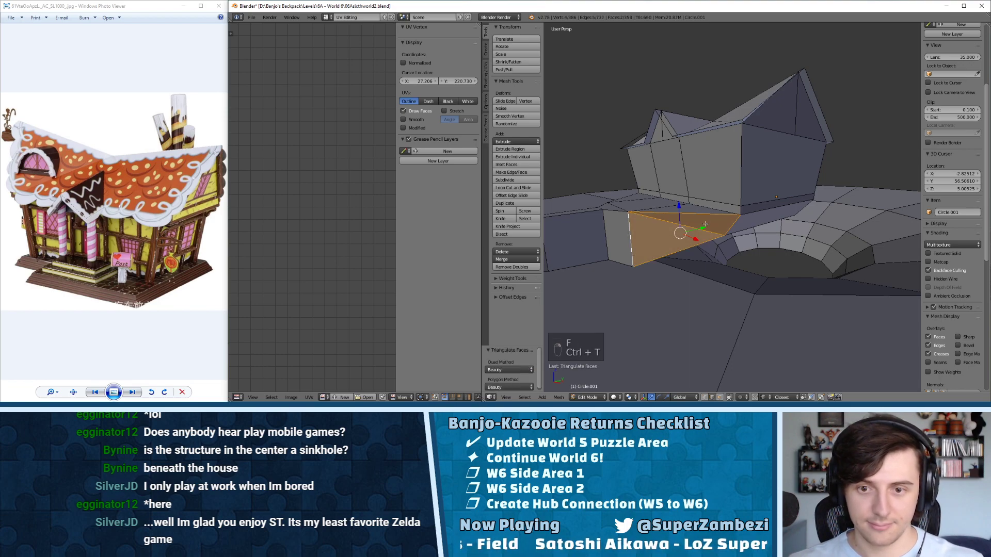
pyautogui.hotkey('ctrl', 't')
# - Switch the 3D view to textured shading to show the whole level
pyautogui.moveTo(626, 234); pyautogui.dragTo(812, 236, button='middle')
pyautogui.scroll(-5, 812, 236)
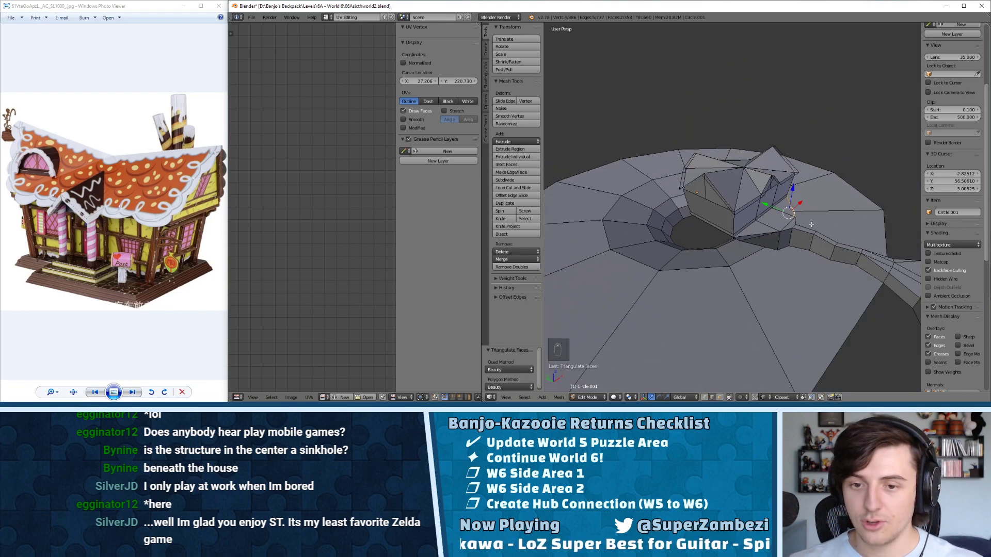
pyautogui.click(619, 398)
pyautogui.click(627, 363)
pyautogui.moveTo(671, 289); pyautogui.dragTo(746, 218, button='middle')
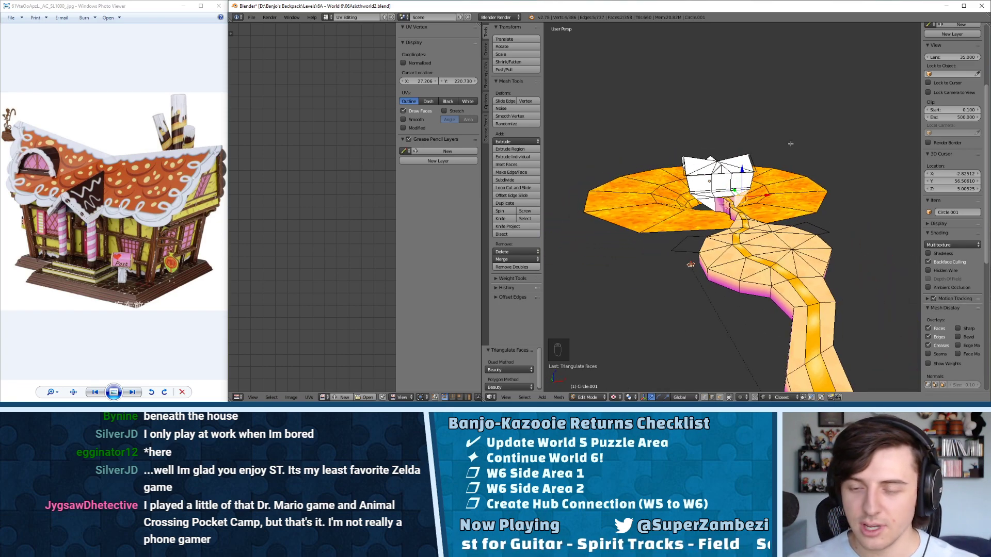
# - Examine the textured donut island, house and winding path from a distance, from below and up close
pyautogui.moveTo(790, 144); pyautogui.dragTo(752, 172, button='middle')
pyautogui.scroll(-4, 803, 182)
pyautogui.scroll(2, 782, 175)
pyautogui.scroll(-1, 752, 172)
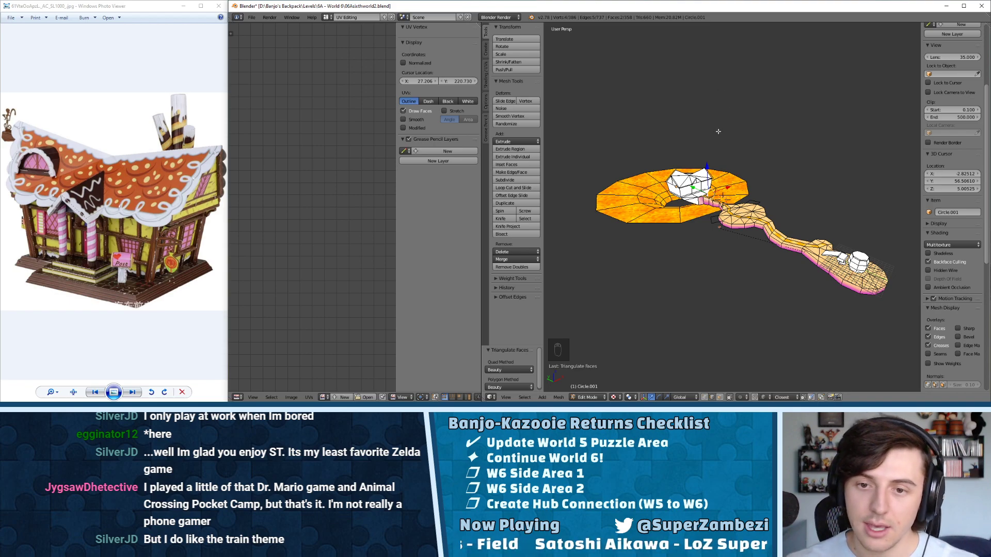
pyautogui.scroll(3, 704, 149)
pyautogui.moveTo(670, 265); pyautogui.dragTo(694, 123, button='middle')
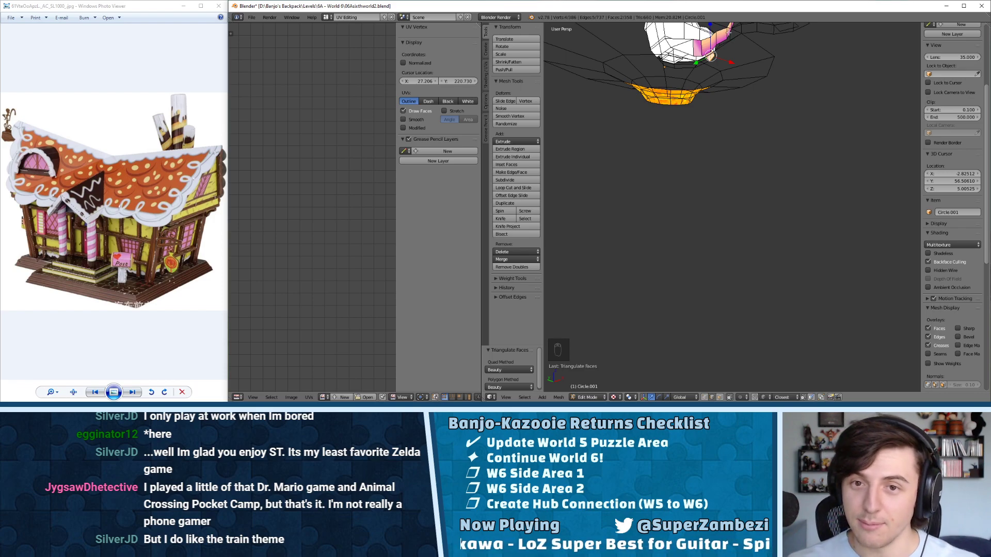
pyautogui.moveTo(694, 124); pyautogui.dragTo(736, 173, button='middle')
pyautogui.scroll(5, 694, 170)
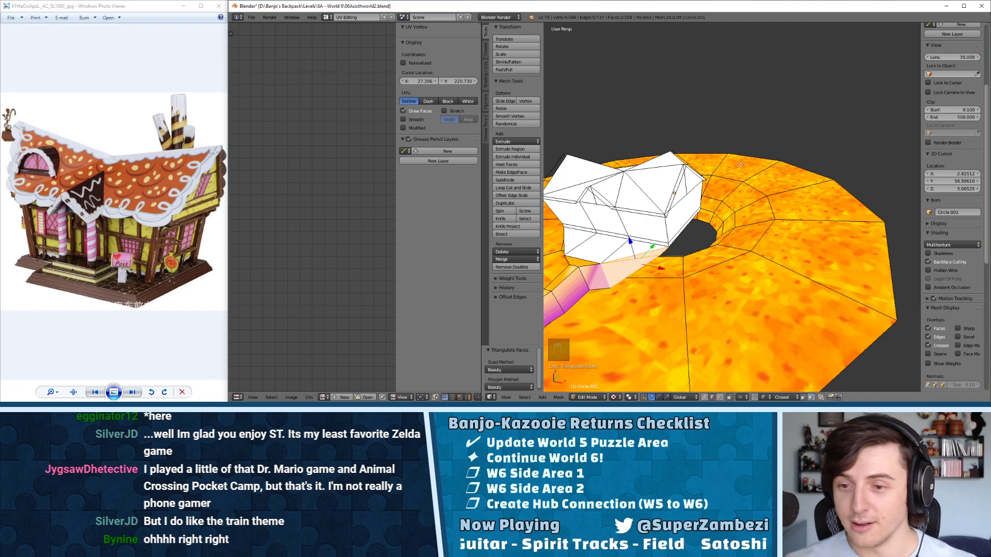
# - Examine the inside of the house, the space beneath its floor and the donut hole below
pyautogui.moveTo(753, 180); pyautogui.dragTo(844, 182, button='middle')
pyautogui.scroll(10, 810, 208)
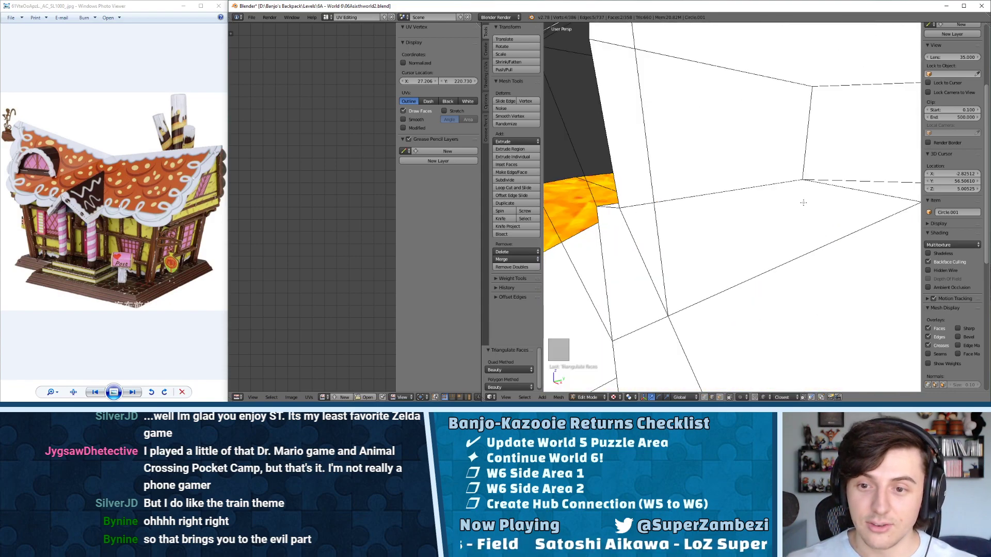
pyautogui.moveTo(784, 225)
pyautogui.mouseDown(button='middle')
pyautogui.moveTo(765, 231)
pyautogui.moveTo(772, 224)
pyautogui.mouseUp(button='middle')
pyautogui.scroll(1, 785, 219)
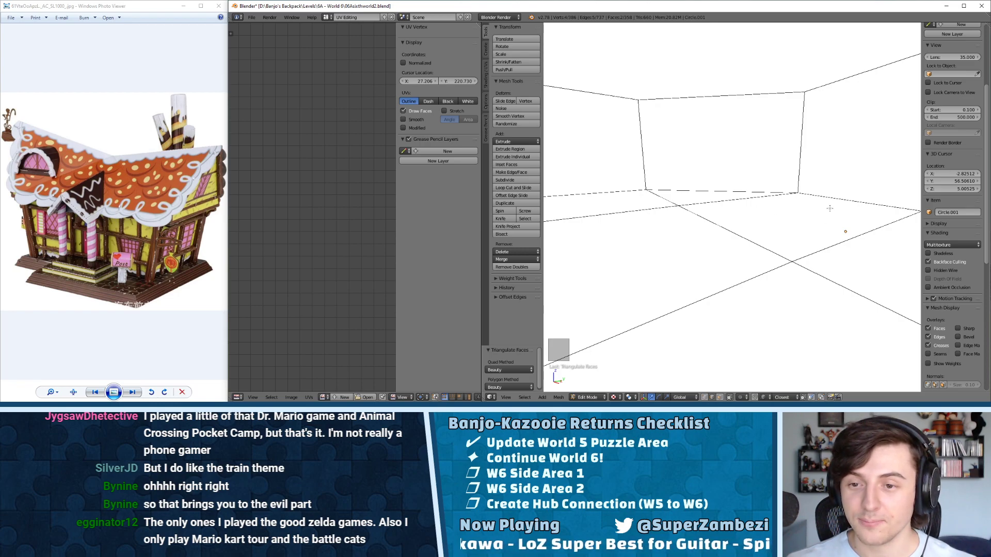
pyautogui.keyDown('shift'); pyautogui.moveTo(831, 251); pyautogui.dragTo(819, 228, button='middle'); pyautogui.keyUp('shift')
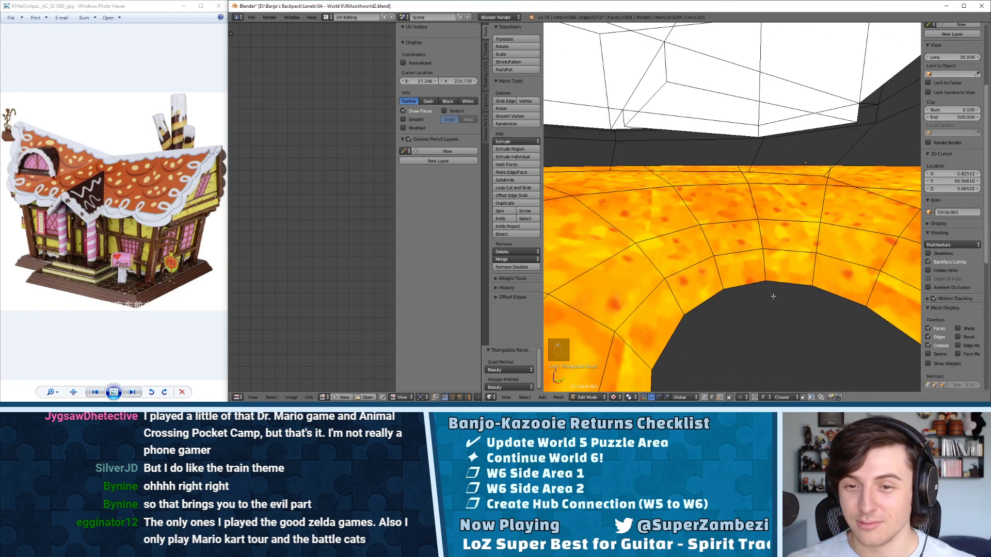
pyautogui.keyDown('shift'); pyautogui.moveTo(773, 296); pyautogui.dragTo(734, 101, button='middle'); pyautogui.keyUp('shift')
pyautogui.scroll(-5, 735, 104)
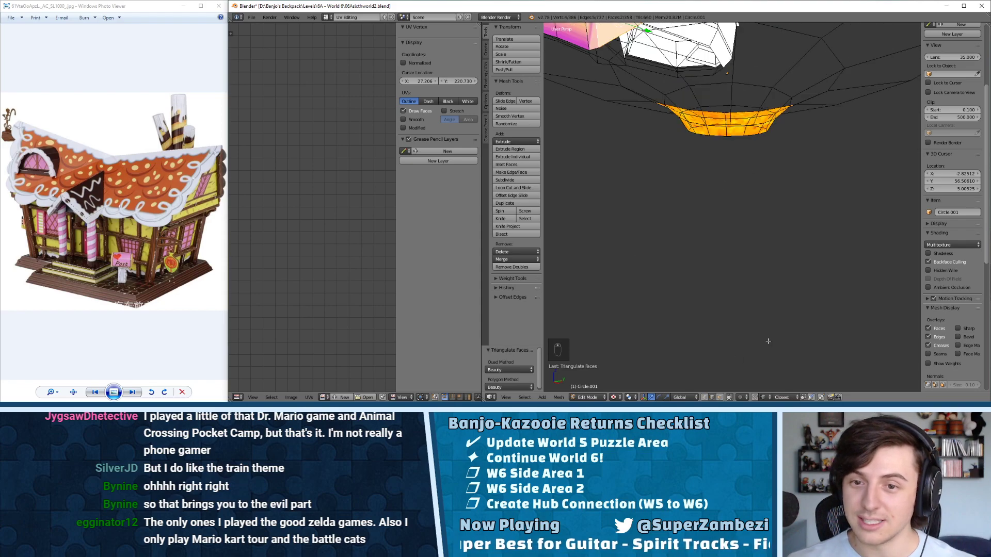
pyautogui.moveTo(723, 229); pyautogui.dragTo(787, 253, button='middle')
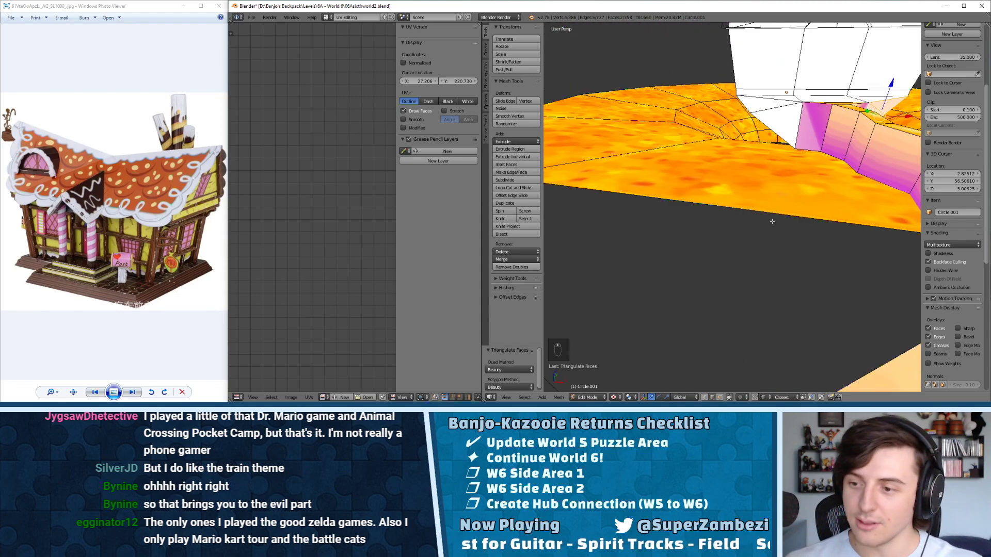
# - Examine how the house sits over the donut hole and meets the path, from above, behind and the front
pyautogui.moveTo(787, 150); pyautogui.dragTo(761, 209, button='middle')
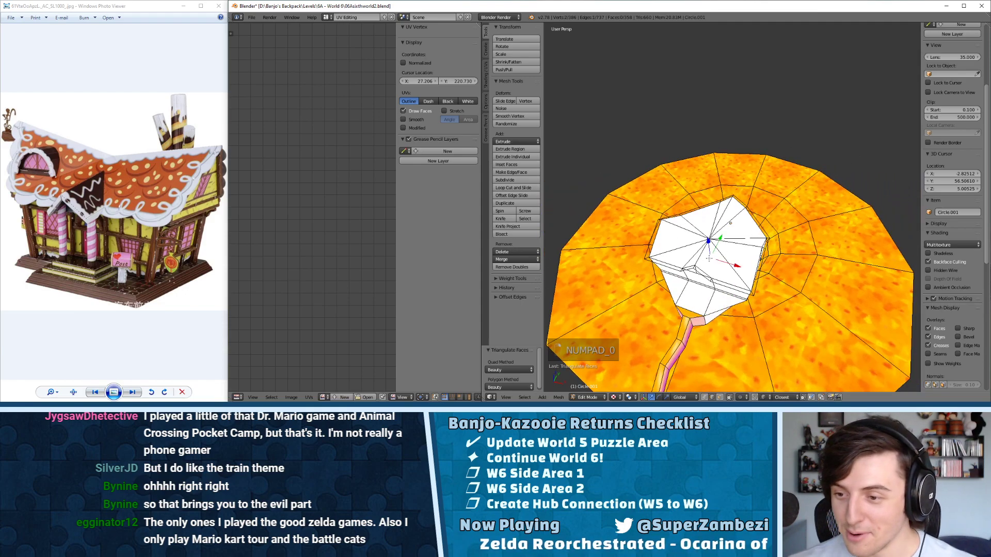
pyautogui.press('KP_Decimal')
pyautogui.scroll(-9, 728, 254)
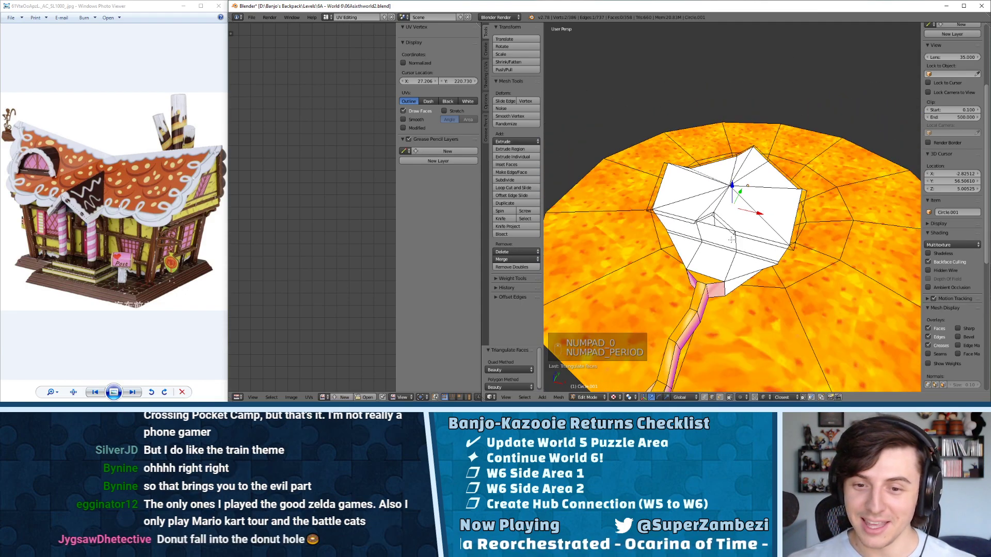
pyautogui.moveTo(728, 254); pyautogui.dragTo(748, 206, button='middle')
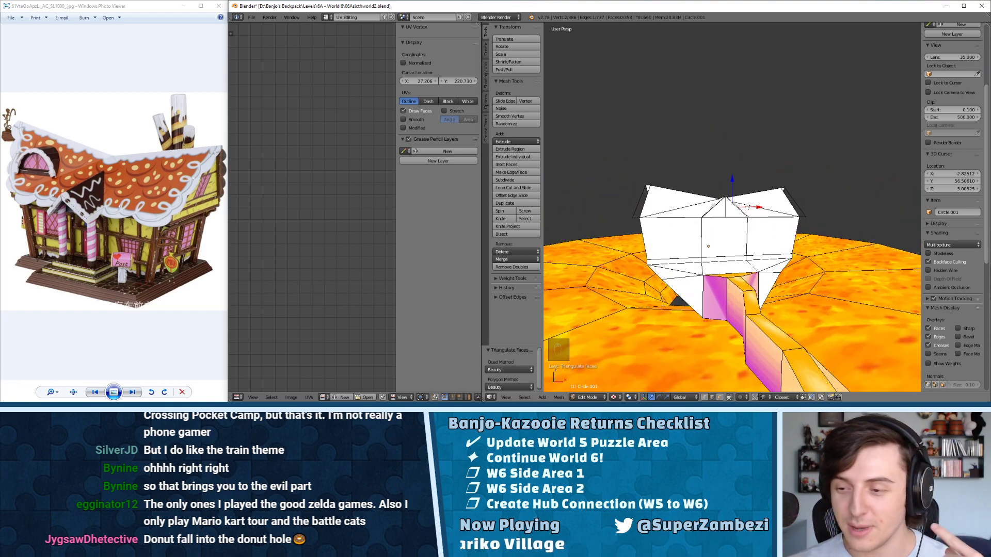
pyautogui.moveTo(749, 206); pyautogui.dragTo(902, 230, button='middle')
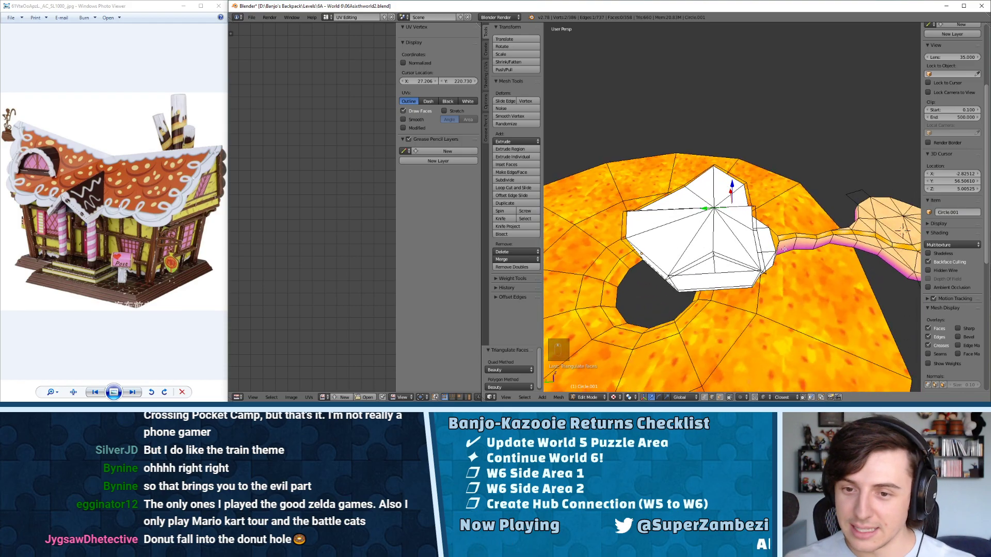
pyautogui.moveTo(784, 248); pyautogui.dragTo(720, 262, button='middle')
pyautogui.scroll(-1, 718, 264)
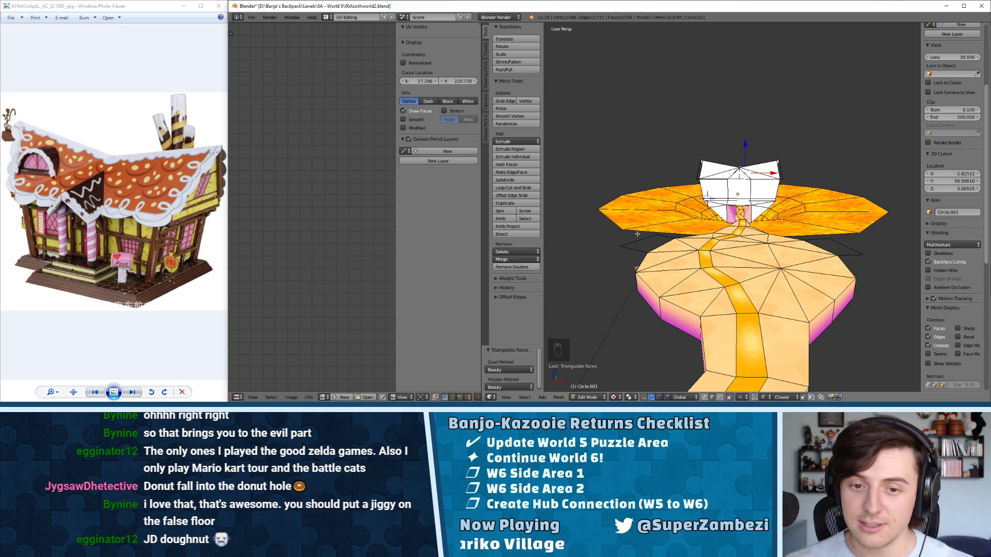
pyautogui.moveTo(637, 234); pyautogui.dragTo(634, 238, button='middle')
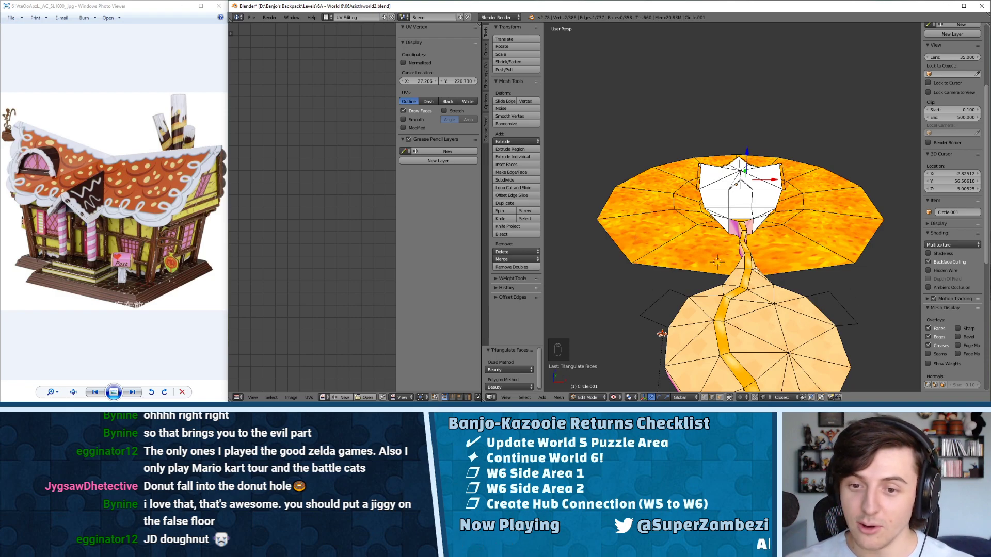
# - Examine the house's front, its rear over the donut island and the floor and walls of its interior
pyautogui.scroll(4, 717, 262)
pyautogui.moveTo(717, 262); pyautogui.dragTo(741, 178, button='middle')
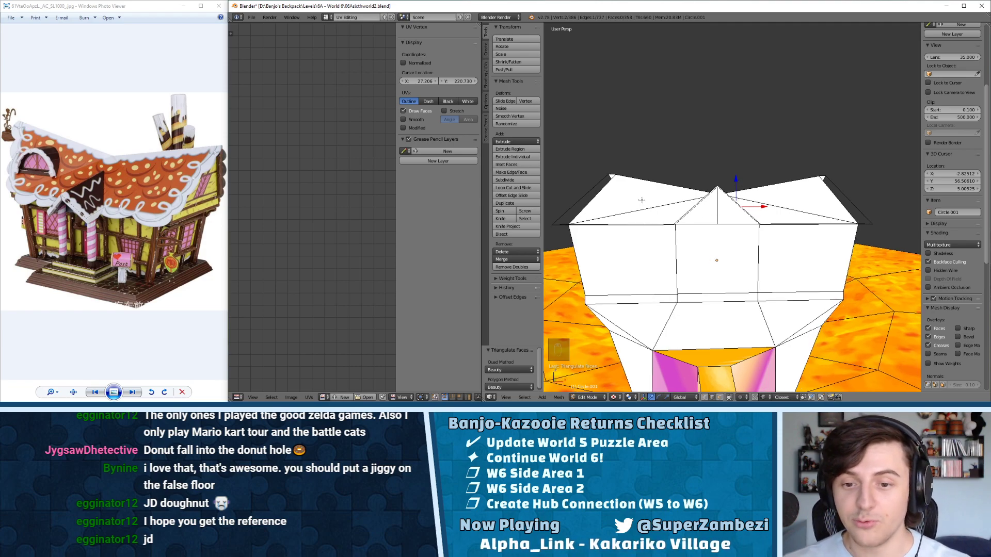
pyautogui.moveTo(642, 199); pyautogui.dragTo(772, 187, button='middle')
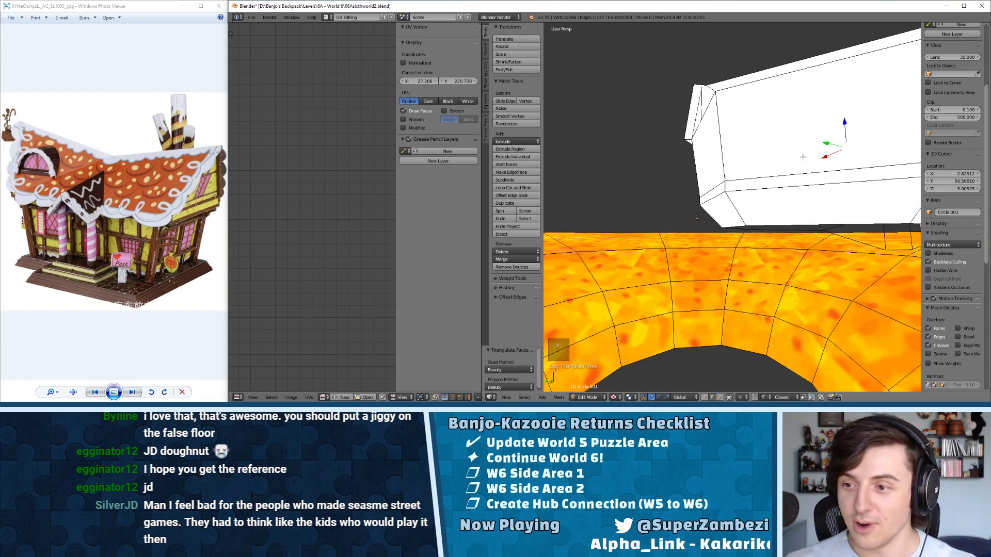
pyautogui.moveTo(790, 173); pyautogui.dragTo(729, 183, button='middle')
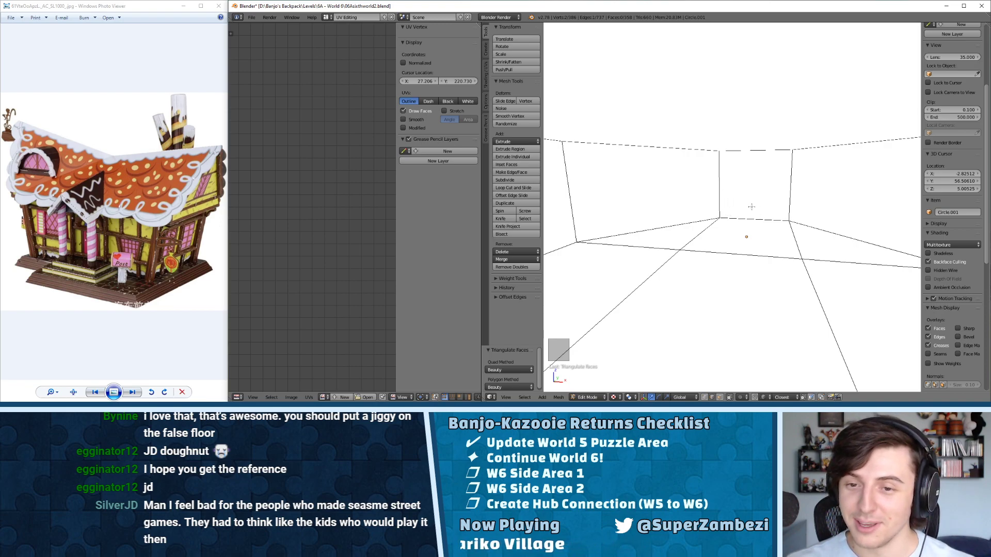
pyautogui.moveTo(751, 207); pyautogui.dragTo(699, 305, button='middle')
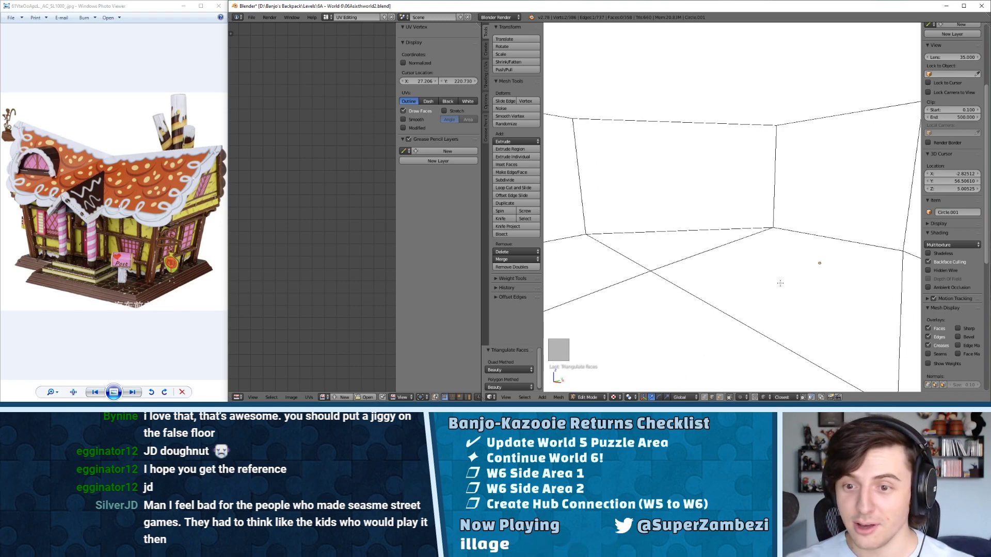
pyautogui.scroll(-8, 805, 321)
pyautogui.moveTo(799, 243); pyautogui.dragTo(742, 224, button='middle')
pyautogui.scroll(8, 741, 224)
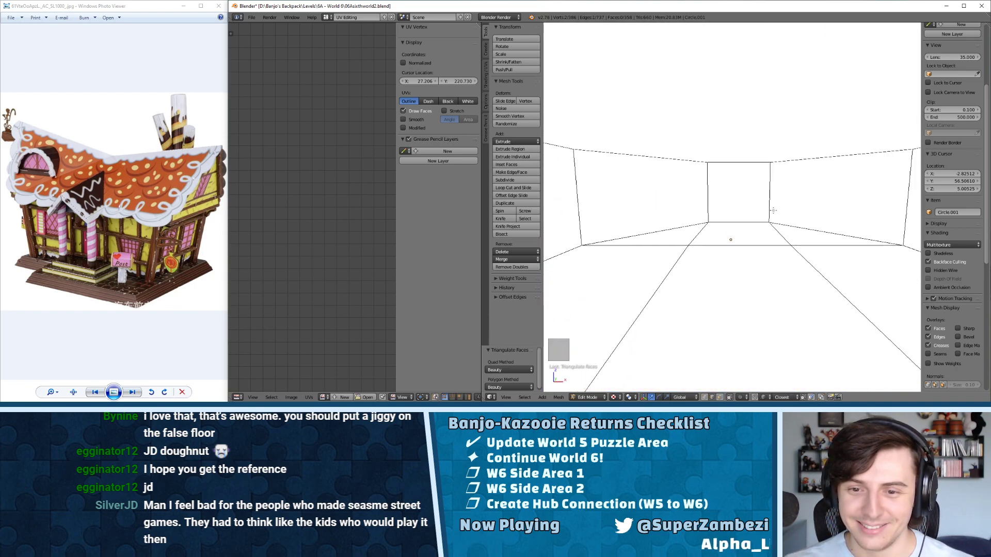
pyautogui.scroll(-6, 769, 207)
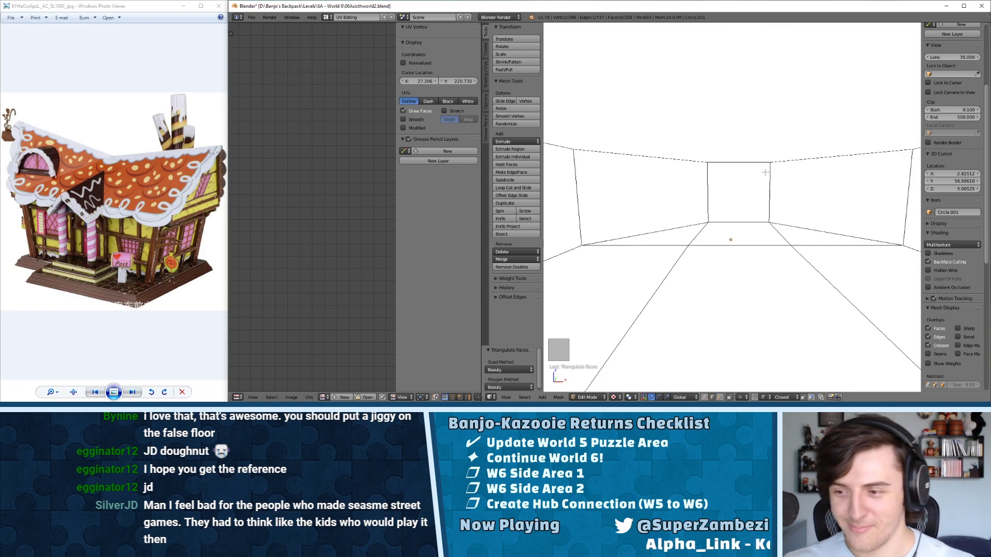
pyautogui.moveTo(669, 145)
pyautogui.mouseDown(button='middle')
pyautogui.moveTo(831, 148)
pyautogui.moveTo(684, 148)
pyautogui.mouseUp(button='middle')
pyautogui.scroll(8, 684, 149)
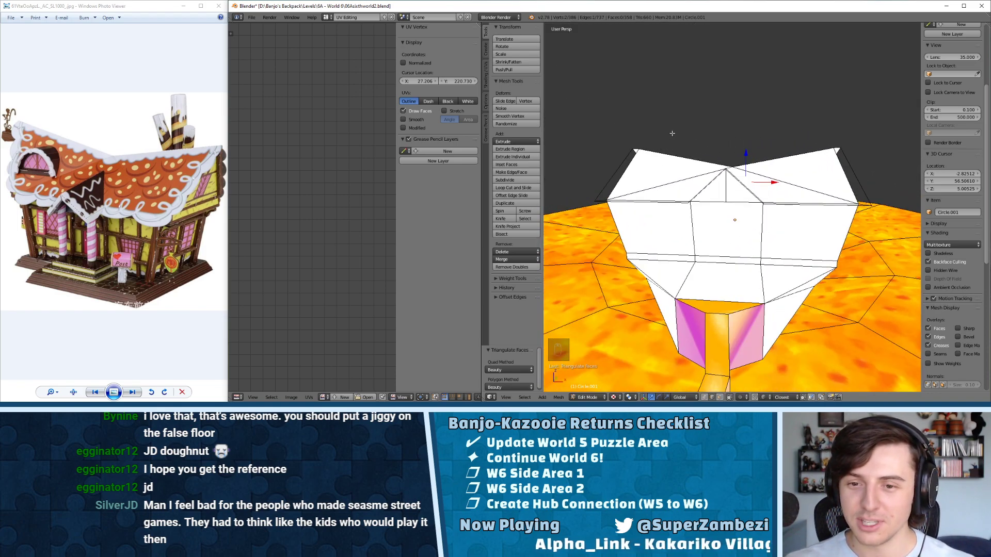
# - Examine the house interior, its position beside the donut hole and the gap beneath its base
pyautogui.moveTo(698, 210); pyautogui.dragTo(722, 200, button='middle')
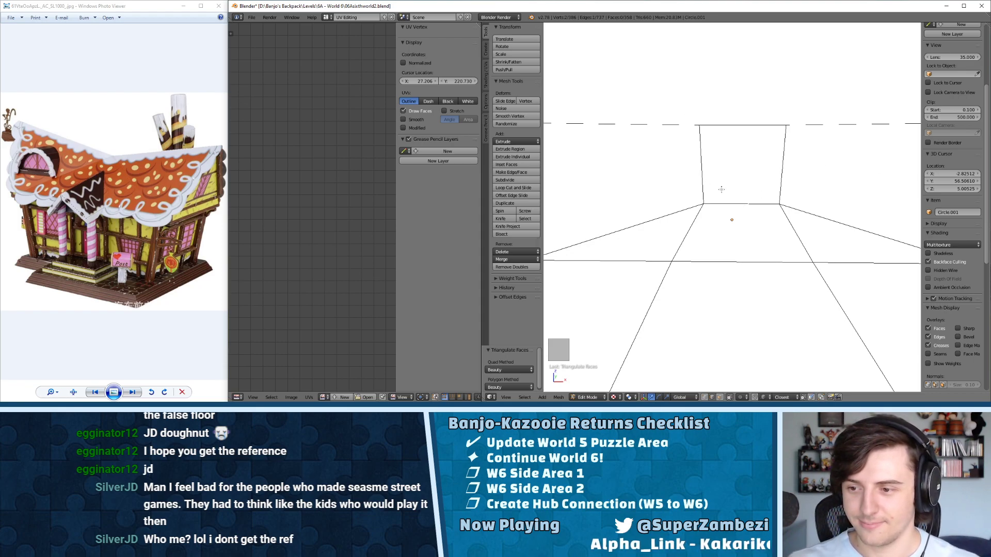
pyautogui.moveTo(751, 243); pyautogui.dragTo(798, 235, button='middle')
pyautogui.scroll(-8, 764, 219)
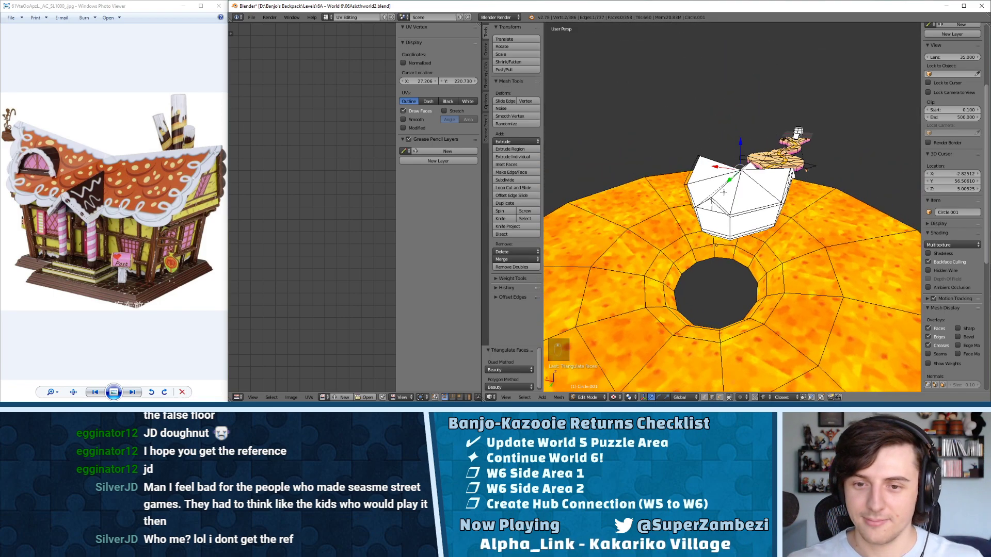
pyautogui.scroll(5, 729, 204)
pyautogui.moveTo(728, 204); pyautogui.dragTo(780, 153, button='middle')
pyautogui.moveTo(695, 212); pyautogui.dragTo(727, 185, button='middle')
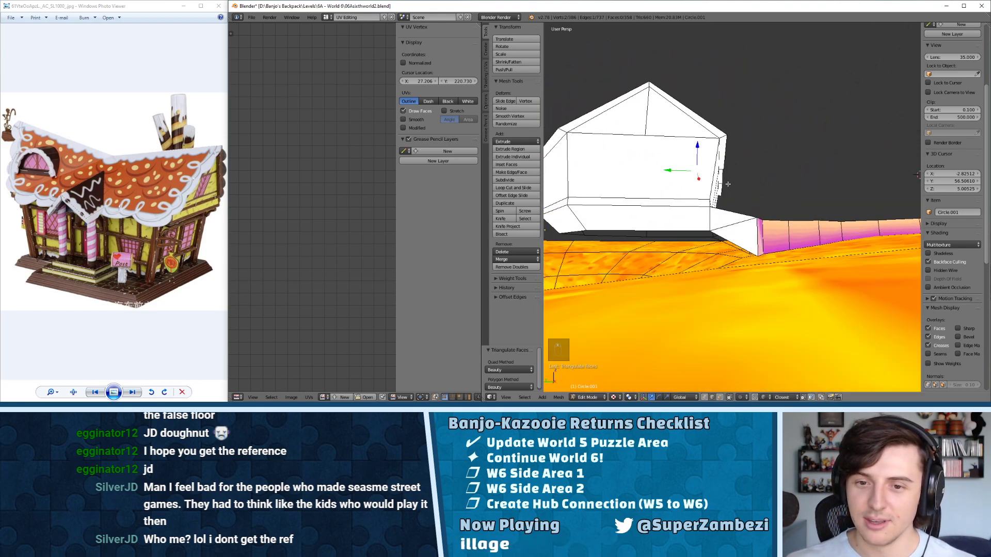
pyautogui.moveTo(652, 178); pyautogui.dragTo(754, 249, button='middle')
pyautogui.scroll(3, 754, 249)
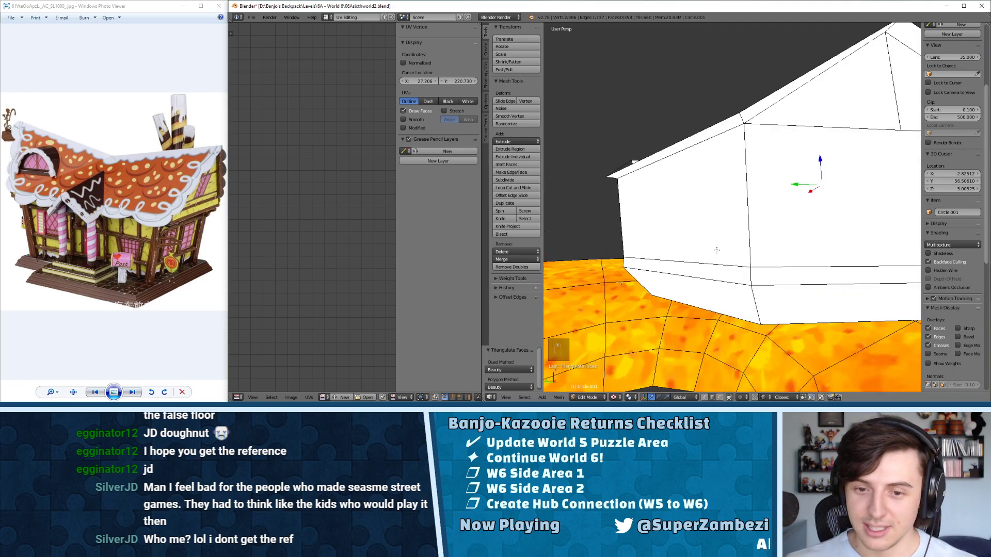
pyautogui.scroll(-3, 717, 250)
# - Move the selected edge on the underside of the house's base -0.457 units along Y
pyautogui.hotkey('ctrl', 'Tab')
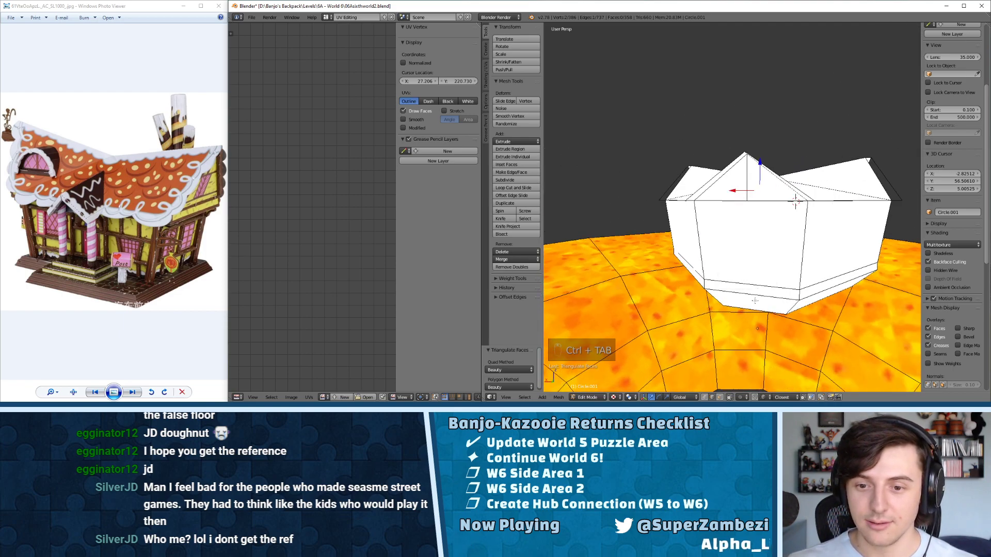
pyautogui.press('KP_Decimal')
pyautogui.press('KP_7')
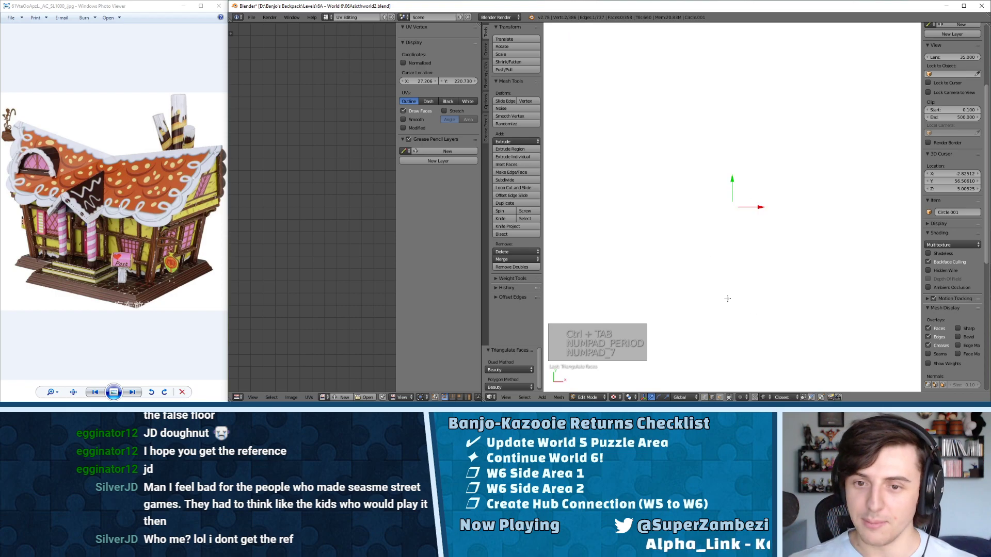
pyautogui.scroll(-3, 748, 198)
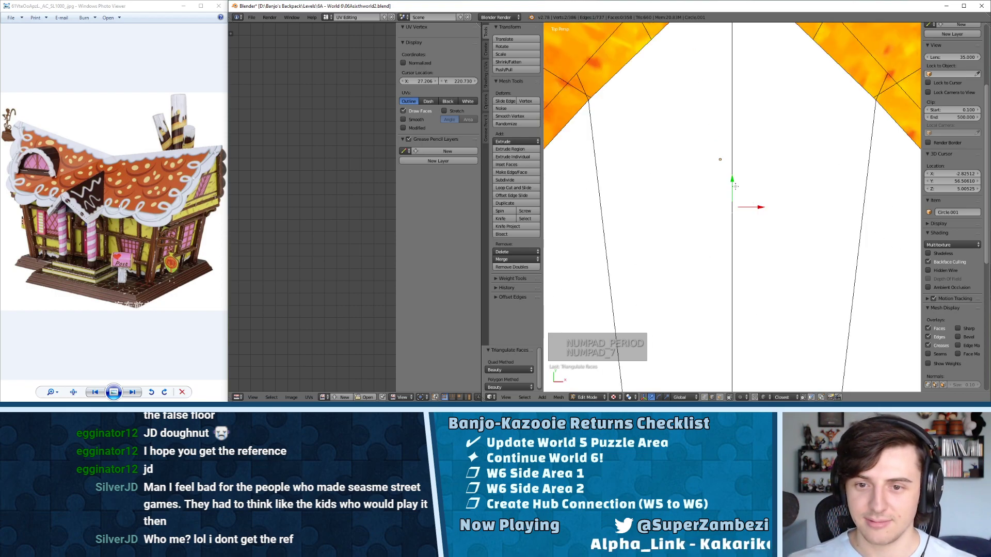
pyautogui.moveTo(736, 186); pyautogui.dragTo(723, 243, button='middle')
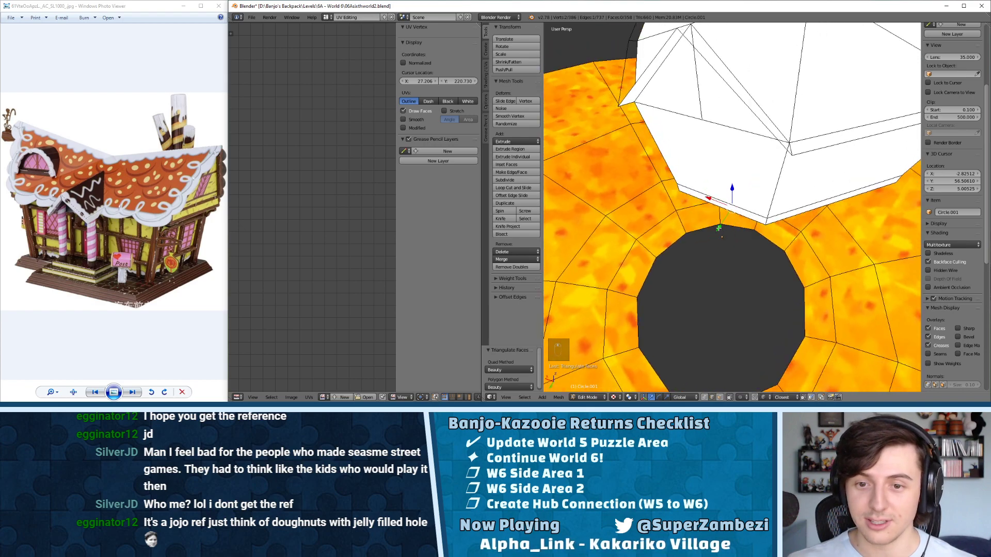
pyautogui.moveTo(718, 227); pyautogui.dragTo(722, 251)
pyautogui.moveTo(722, 248); pyautogui.dragTo(680, 180, button='middle')
pyautogui.moveTo(681, 203); pyautogui.dragTo(691, 203)
pyautogui.moveTo(691, 204); pyautogui.dragTo(675, 187, button='middle')
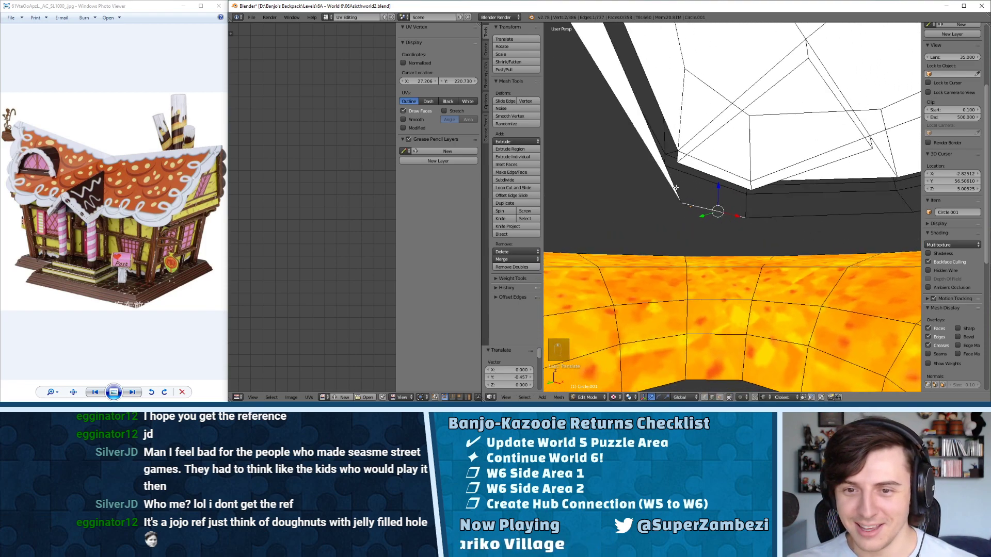
# - Lower the selected base edges beneath the house by 2.021 units and offset them with a width of about -0.0774
pyautogui.hotkey('ctrl', 'Tab')
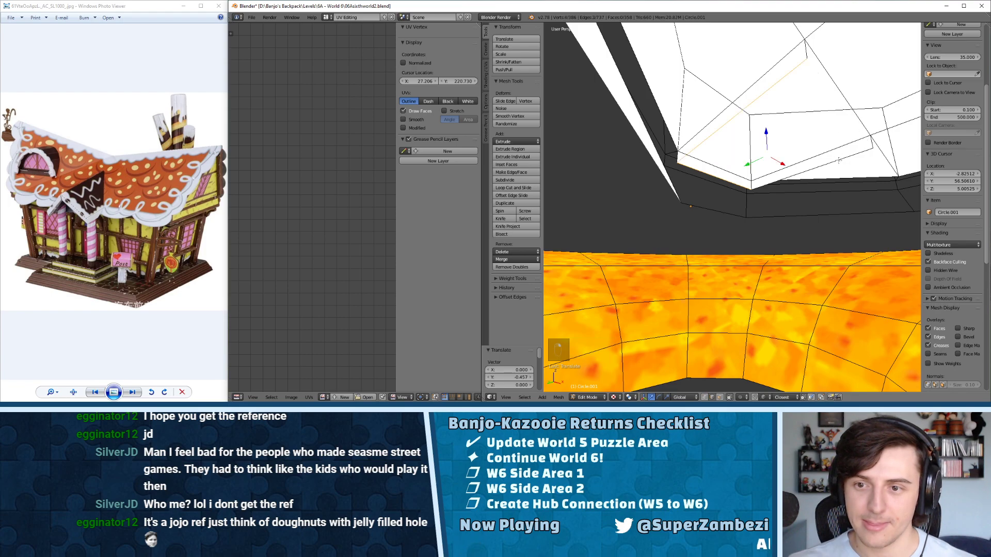
pyautogui.click(680, 200)
pyautogui.moveTo(683, 199); pyautogui.dragTo(755, 167, button='middle')
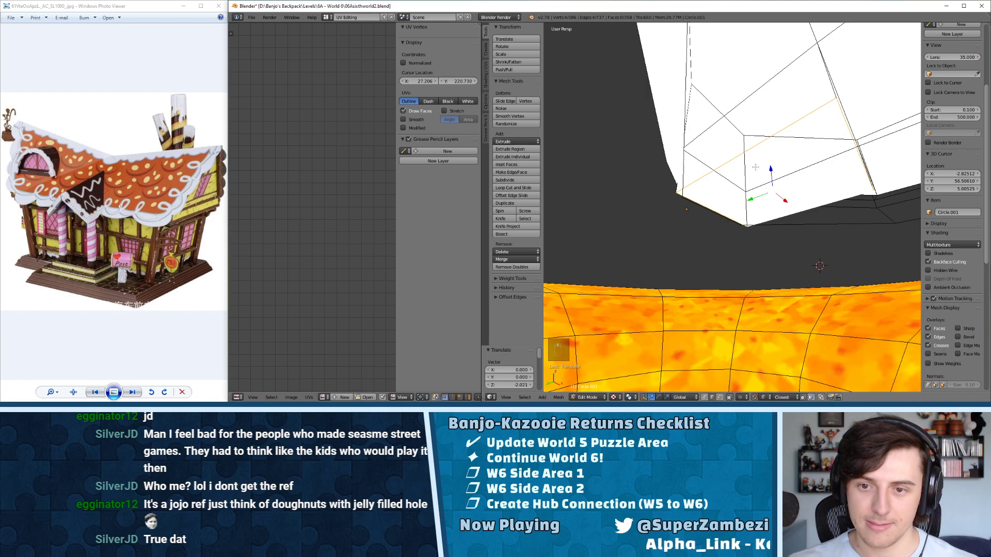
pyautogui.hotkey('ctrl', 'e')
pyautogui.moveTo(798, 227)
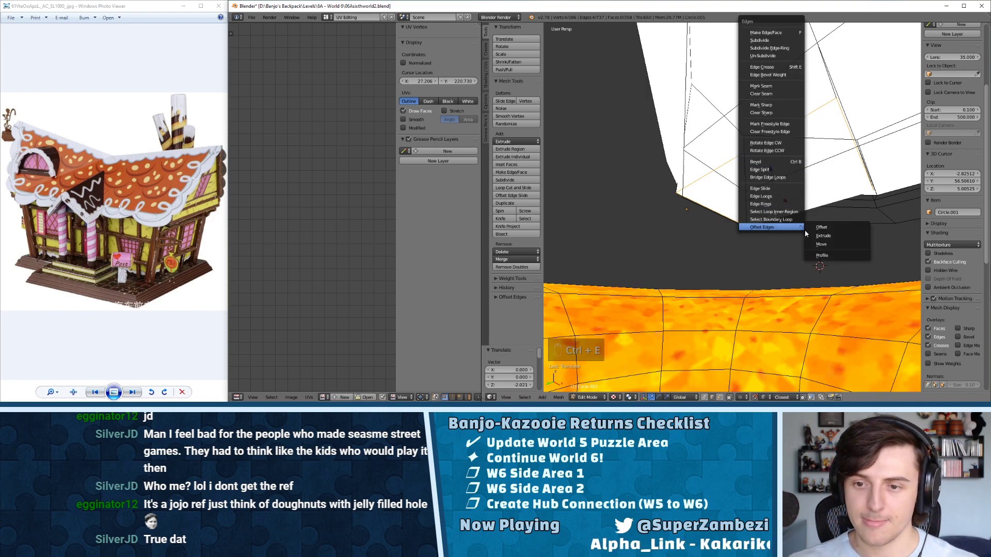
pyautogui.click(816, 246)
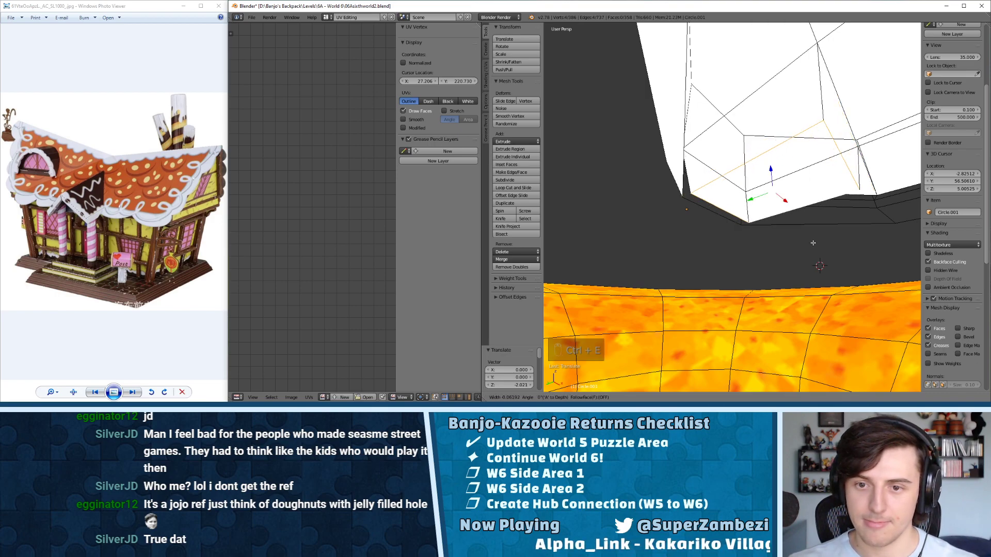
pyautogui.click(811, 241)
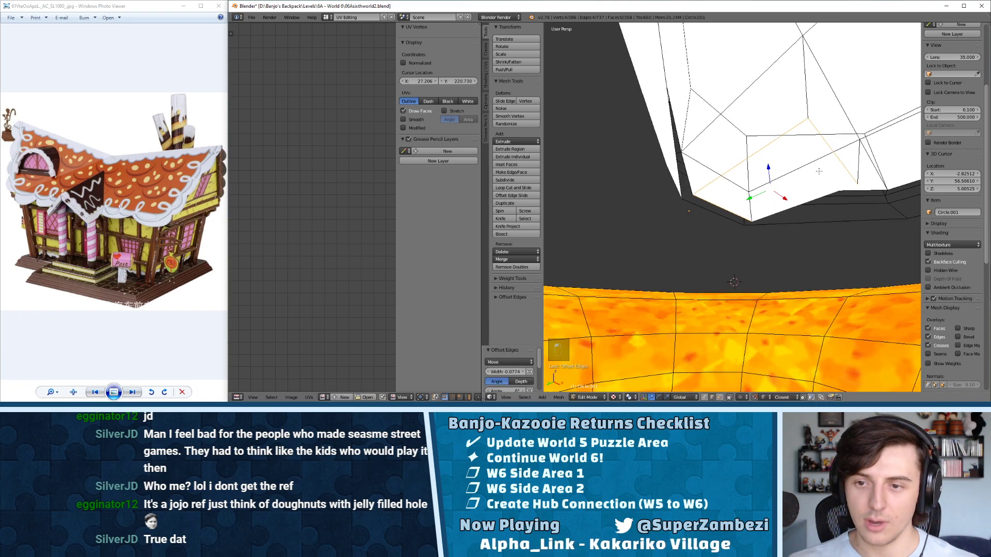
# - Lower a bottom corner vertex of the house's base by about 0.976 units along Z
pyautogui.press('KP_Decimal')
pyautogui.moveTo(792, 235); pyautogui.dragTo(769, 170, button='middle')
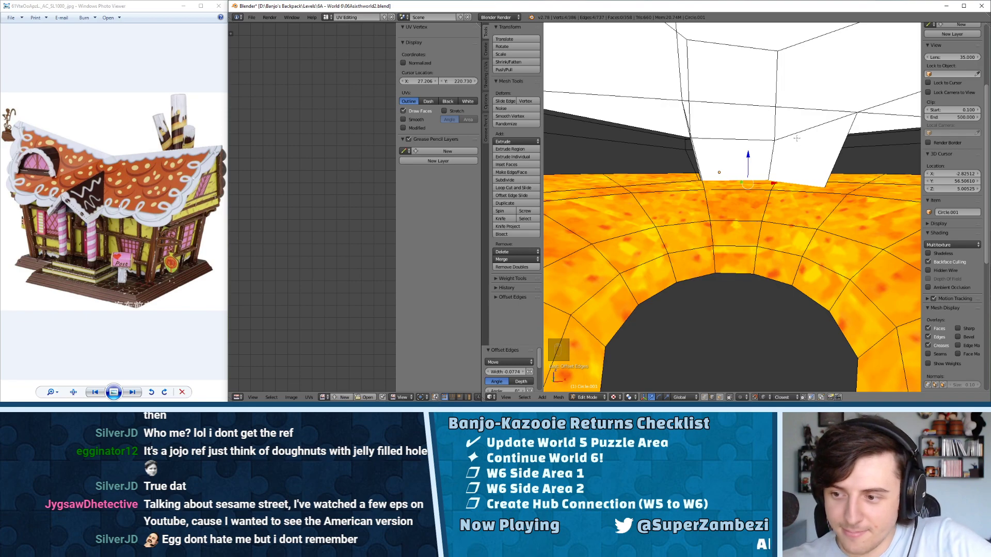
pyautogui.moveTo(764, 128); pyautogui.dragTo(789, 126, button='middle')
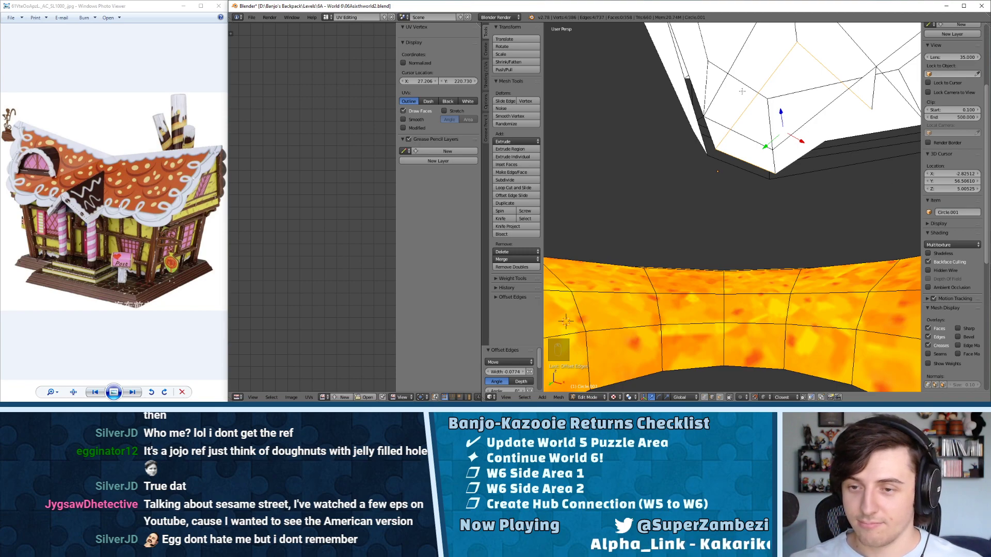
pyautogui.moveTo(741, 91); pyautogui.dragTo(784, 177, button='middle')
pyautogui.hotkey('ctrl', 'Tab')
pyautogui.click(757, 156)
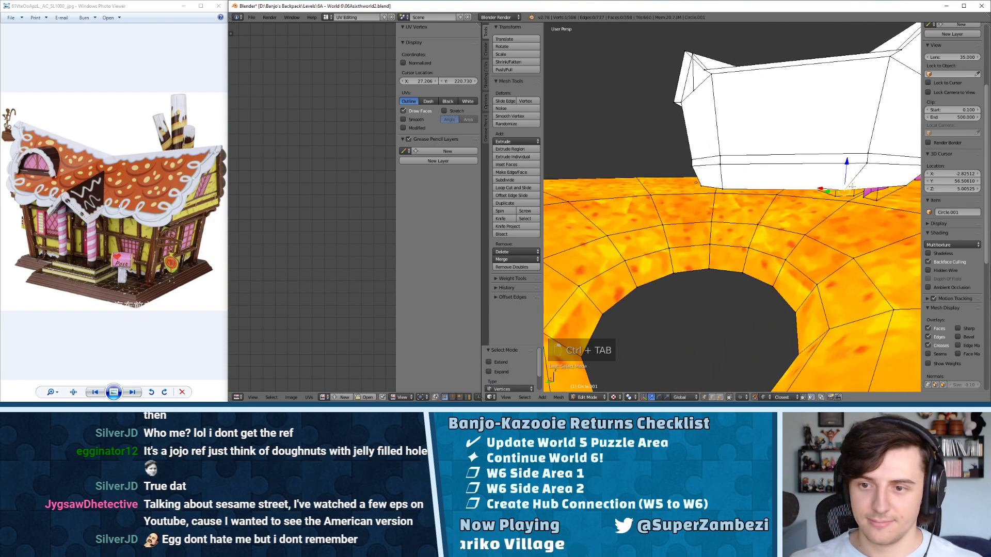
pyautogui.press('g')
pyautogui.press('z')
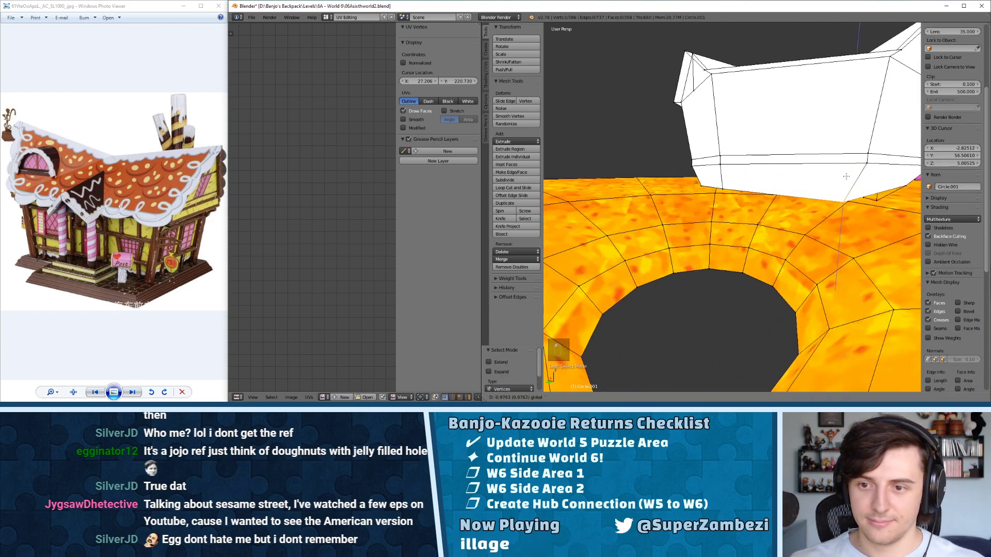
pyautogui.click(847, 177)
# - Adjust the height of the bottom corners of the house's base, moving by -0.268 and 0.493 units along Z
pyautogui.moveTo(846, 176); pyautogui.dragTo(797, 187, button='middle')
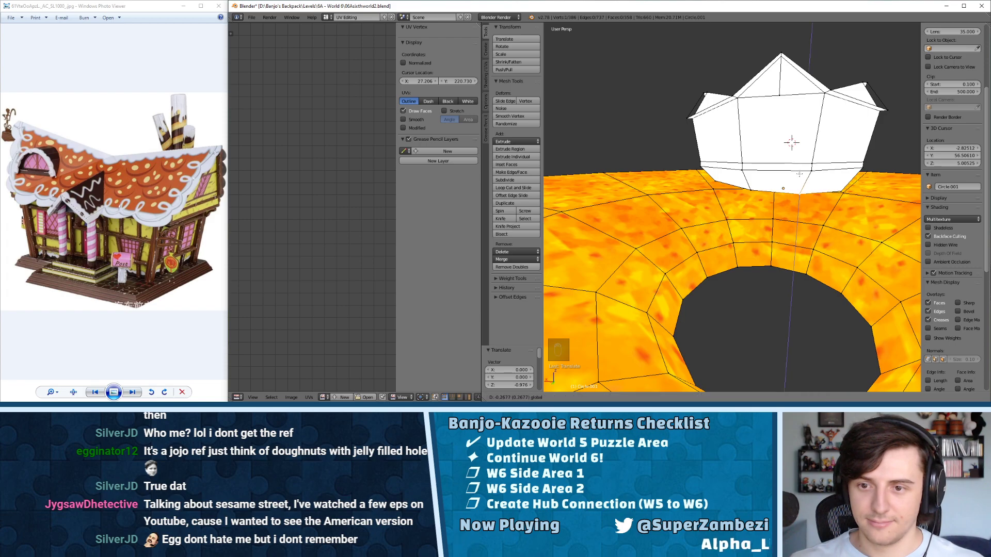
pyautogui.click(799, 174)
pyautogui.moveTo(799, 174); pyautogui.dragTo(793, 145, button='middle')
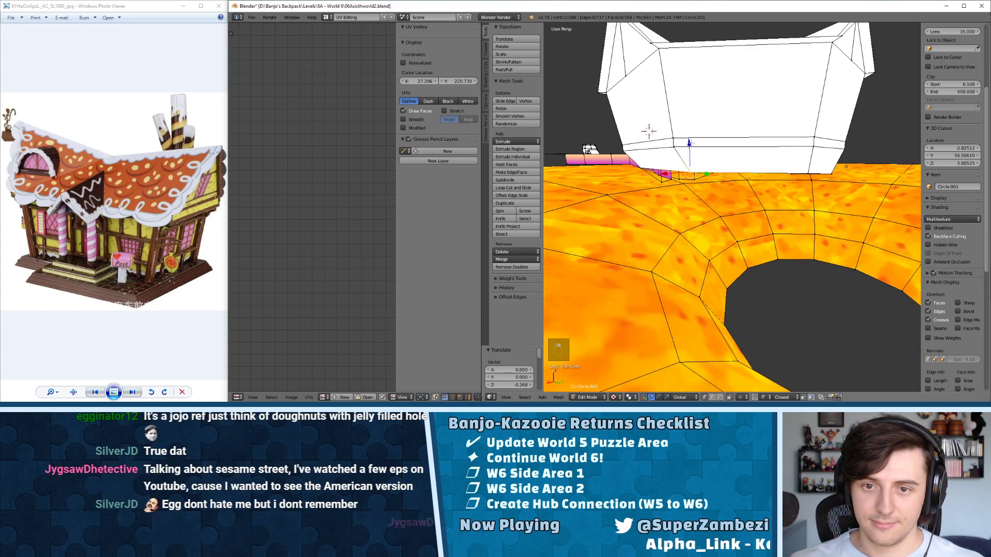
pyautogui.press('g')
pyautogui.press('z')
pyautogui.click(692, 135)
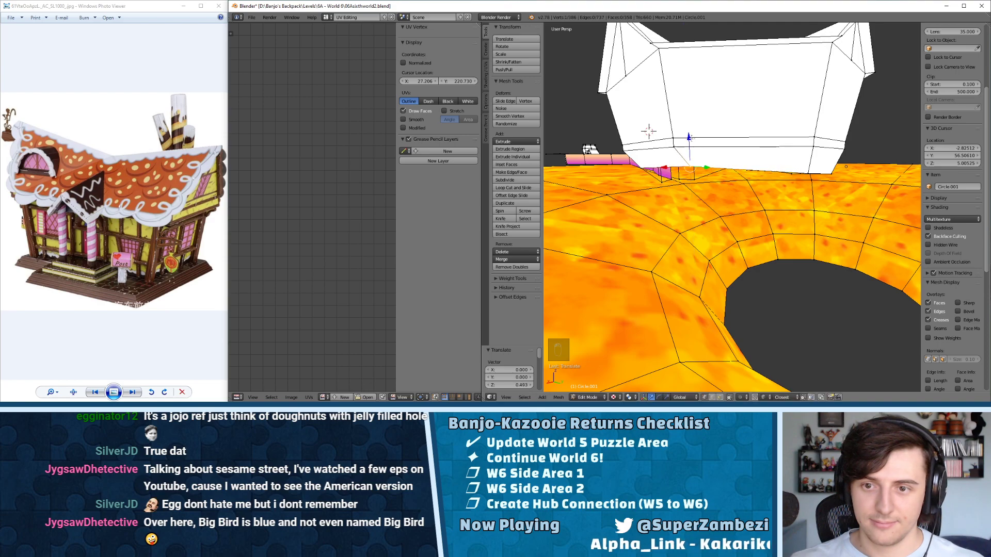
# - Fill the open gap in the side of the house's base beside the walkway with a face
pyautogui.moveTo(692, 136); pyautogui.dragTo(738, 191, button='middle')
pyautogui.scroll(4, 680, 188)
pyautogui.hotkey('ctrl', 'Tab')
pyautogui.click(738, 191)
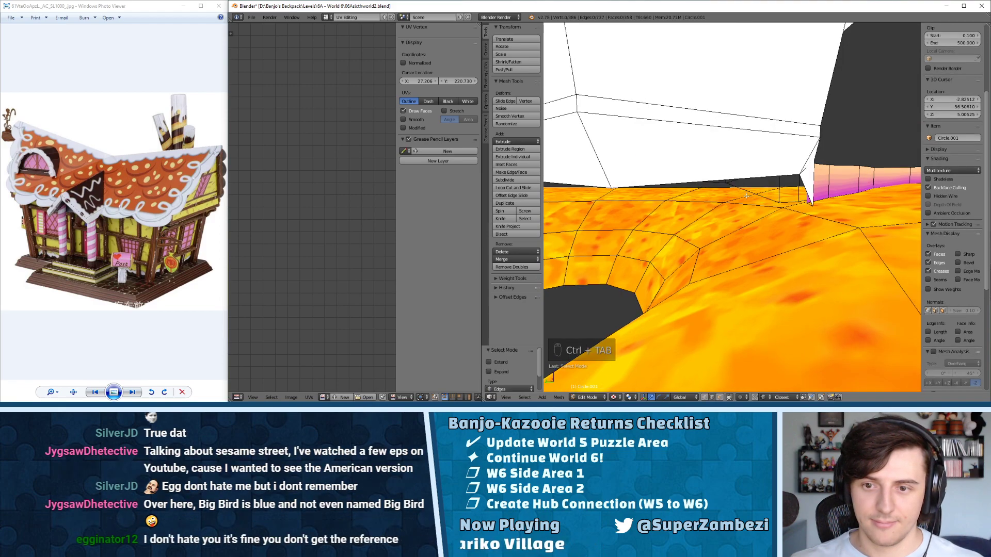
pyautogui.press('f')
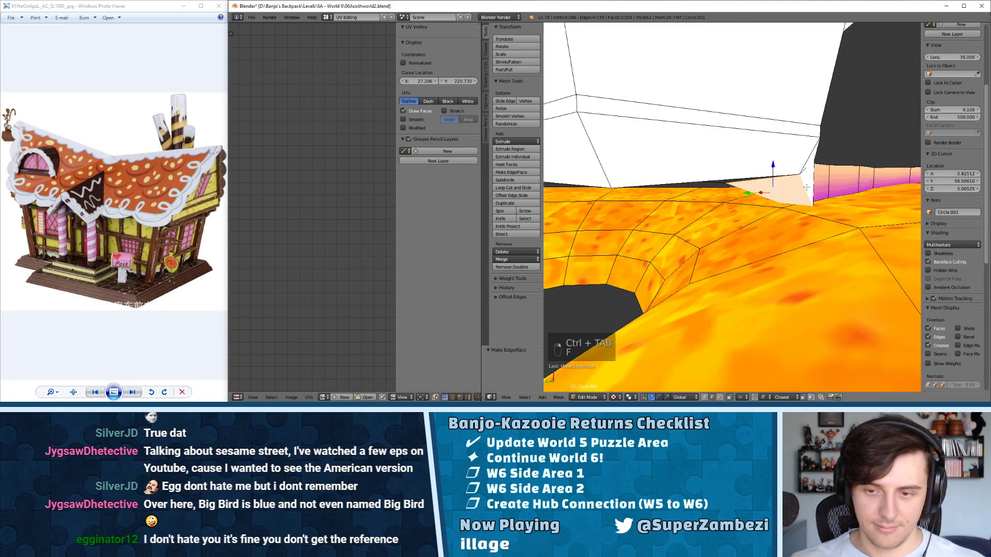
# - Fill two neighbouring openings on the underside of the house's base, starting from the walkway end, with faces
pyautogui.moveTo(807, 186); pyautogui.dragTo(756, 165, button='middle')
pyautogui.moveTo(636, 179); pyautogui.dragTo(732, 141, button='middle')
pyautogui.rightClick(739, 133)
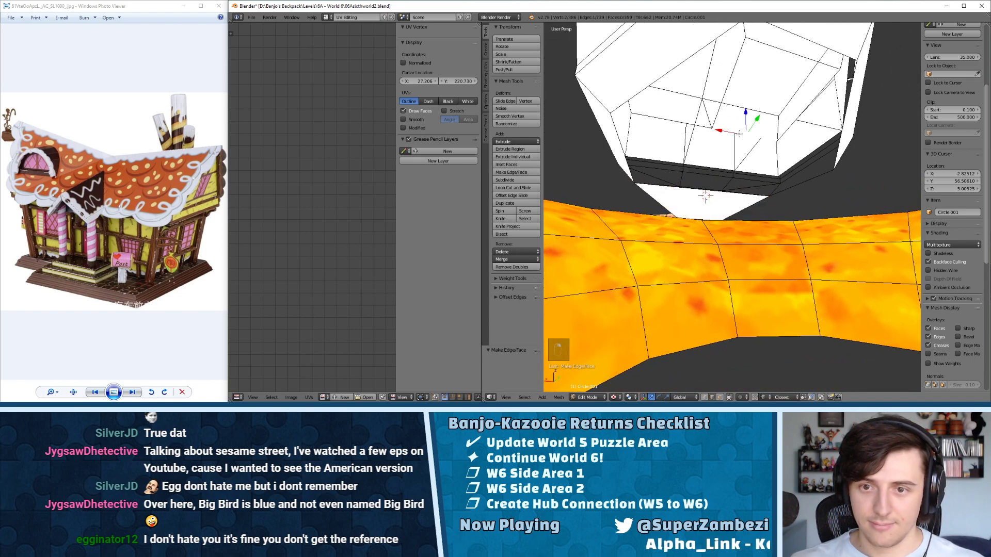
pyautogui.press('f')
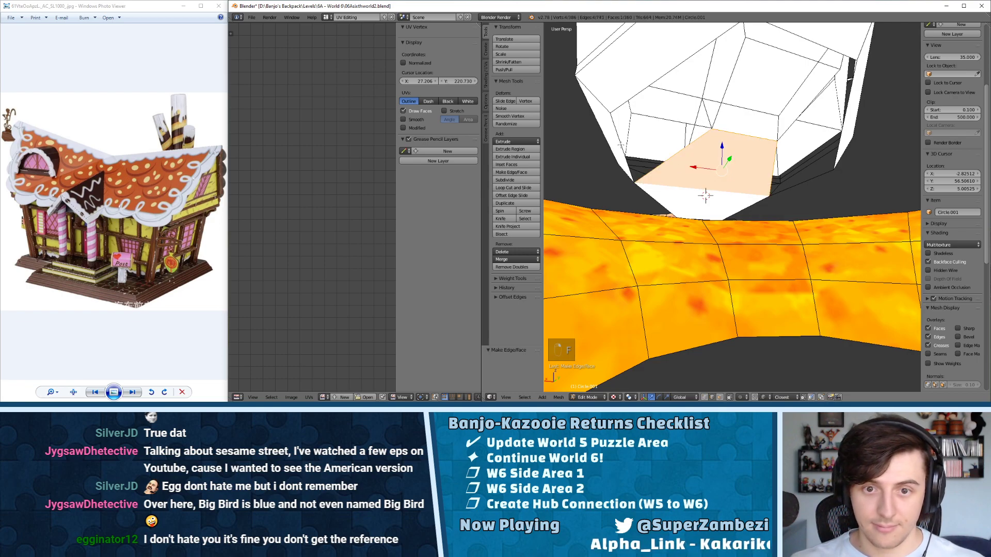
pyautogui.rightClick(621, 145)
pyautogui.keyDown('shift'); pyautogui.rightClick(668, 158); pyautogui.keyUp('shift')
pyautogui.press('f')
# - Try to fill the next underside opening with a face between two edges, and undo the fill
pyautogui.rightClick(720, 109)
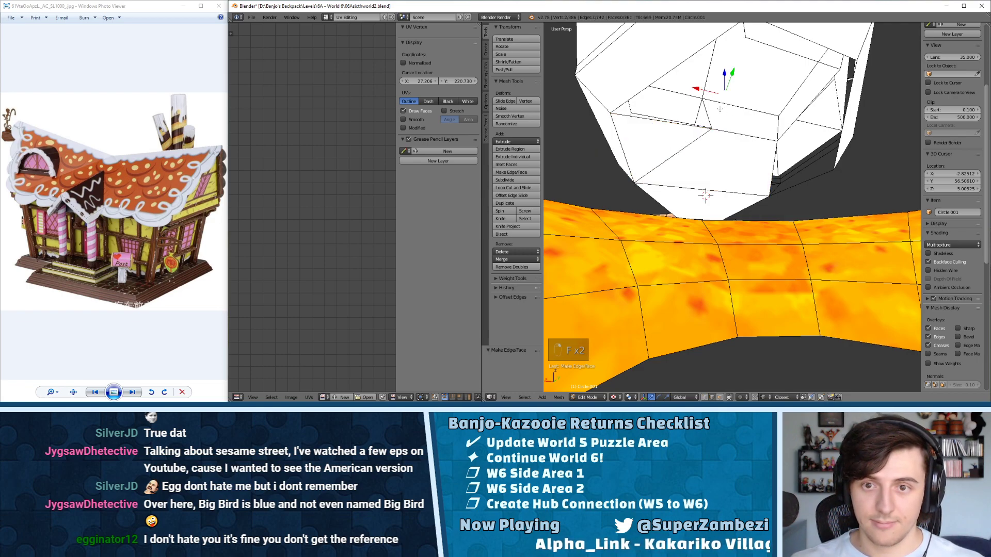
pyautogui.keyDown('shift'); pyautogui.rightClick(676, 97); pyautogui.keyUp('shift')
pyautogui.press('f')
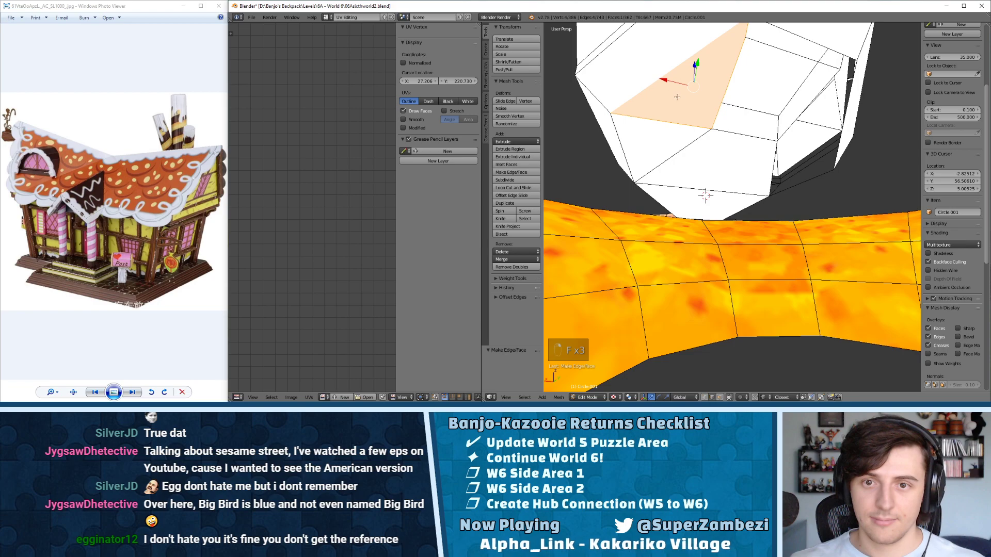
pyautogui.moveTo(677, 97); pyautogui.dragTo(728, 130, button='middle')
pyautogui.hotkey('ctrl', 'z')
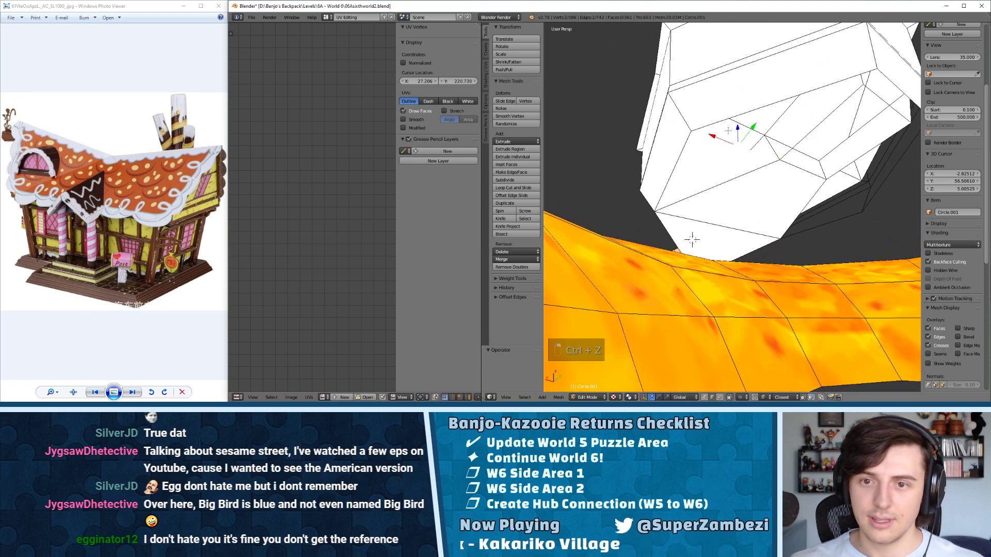
# - Switch the viewport to solid shading and fill the next underside opening of the house's base with a triangulated face
pyautogui.moveTo(830, 133); pyautogui.dragTo(760, 151, button='middle')
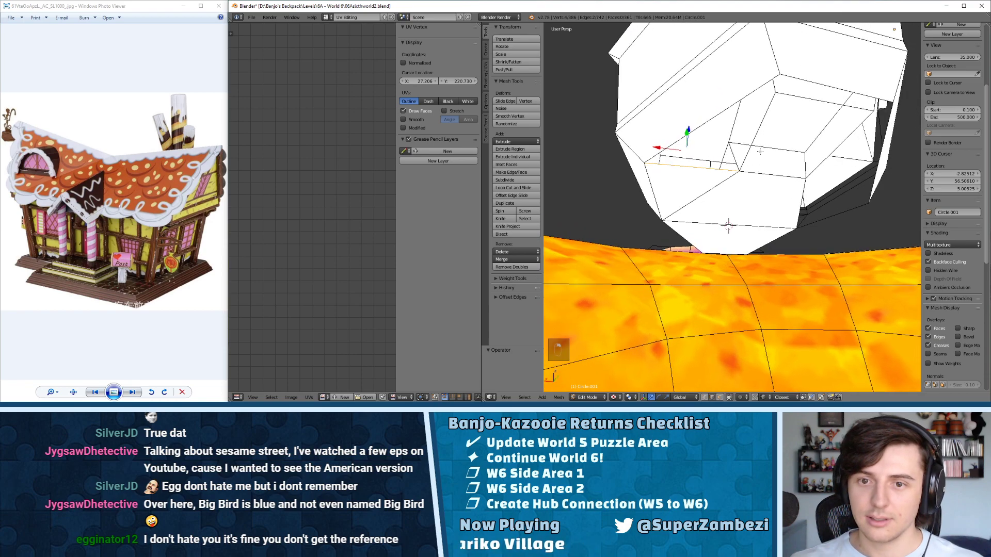
pyautogui.click(621, 398)
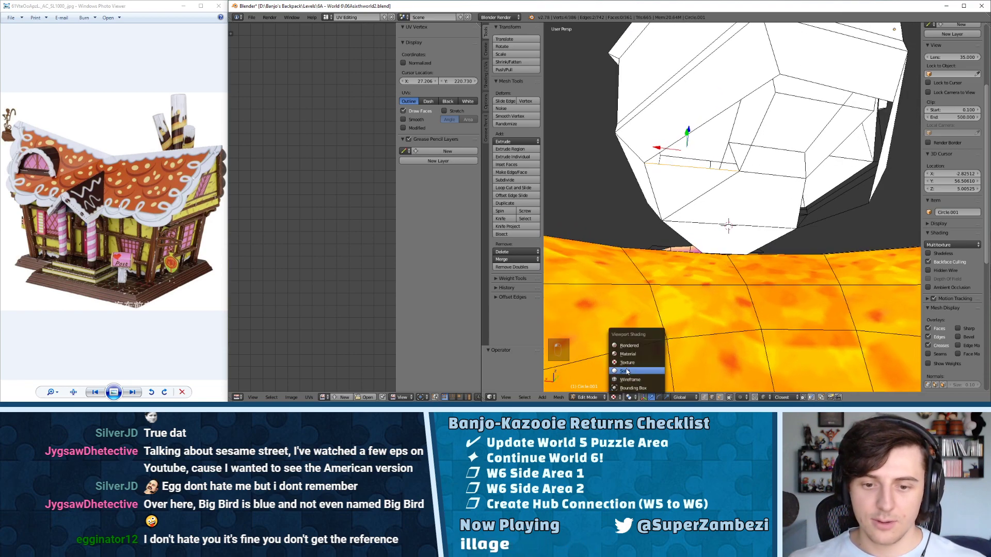
pyautogui.click(626, 372)
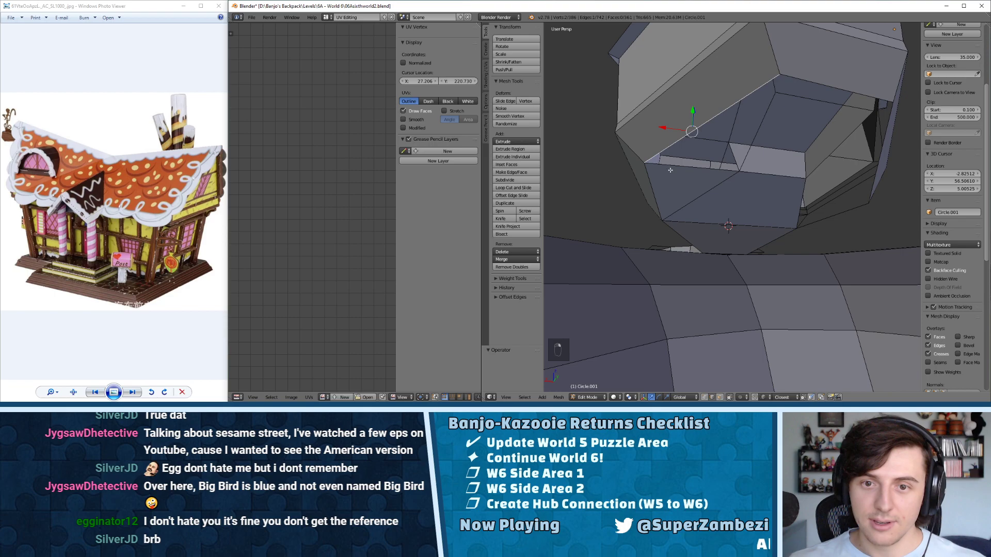
pyautogui.press('f')
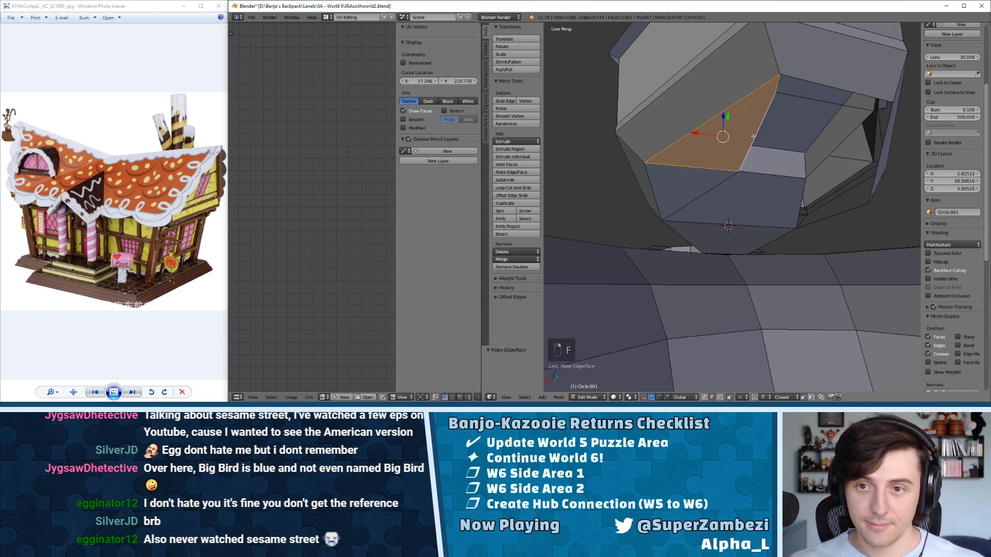
pyautogui.hotkey('ctrl', 't')
# - Fill the next two openings around the underside of the house's base with faces and triangulate them
pyautogui.moveTo(791, 118); pyautogui.dragTo(720, 104, button='middle')
pyautogui.press('f')
pyautogui.hotkey('ctrl', 't')
pyautogui.rightClick(720, 103)
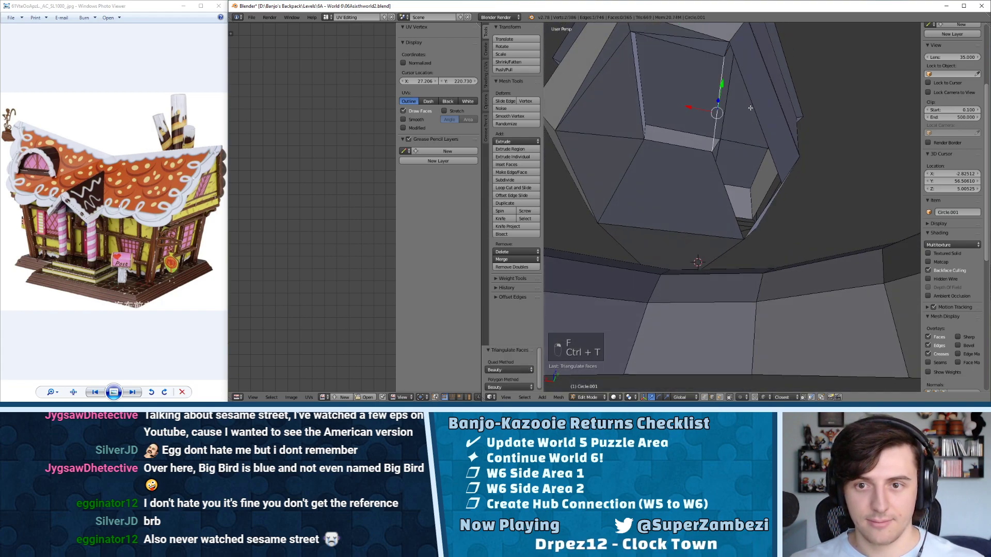
pyautogui.keyDown('shift'); pyautogui.rightClick(749, 105); pyautogui.keyUp('shift')
pyautogui.press('f')
pyautogui.hotkey('ctrl', 't')
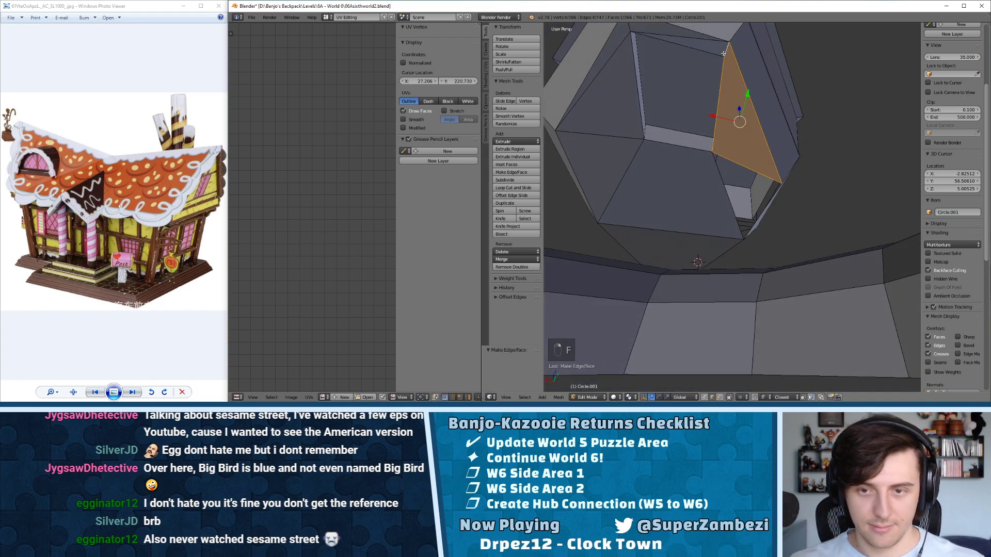
# - Close the remaining underside opening of the house's base with a triangulated face and switch to vertex selection
pyautogui.rightClick(720, 177)
pyautogui.keyDown('shift'); pyautogui.rightClick(732, 154); pyautogui.keyUp('shift')
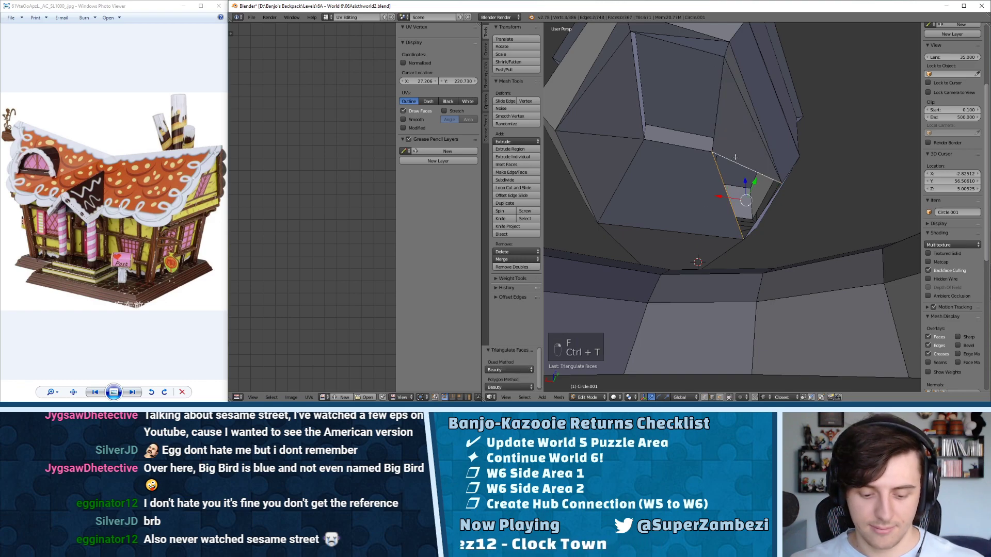
pyautogui.press('f')
pyautogui.hotkey('ctrl', 't')
pyautogui.moveTo(742, 161); pyautogui.dragTo(577, 179, button='middle')
pyautogui.scroll(3, 576, 179)
pyautogui.hotkey('ctrl', 'Tab')
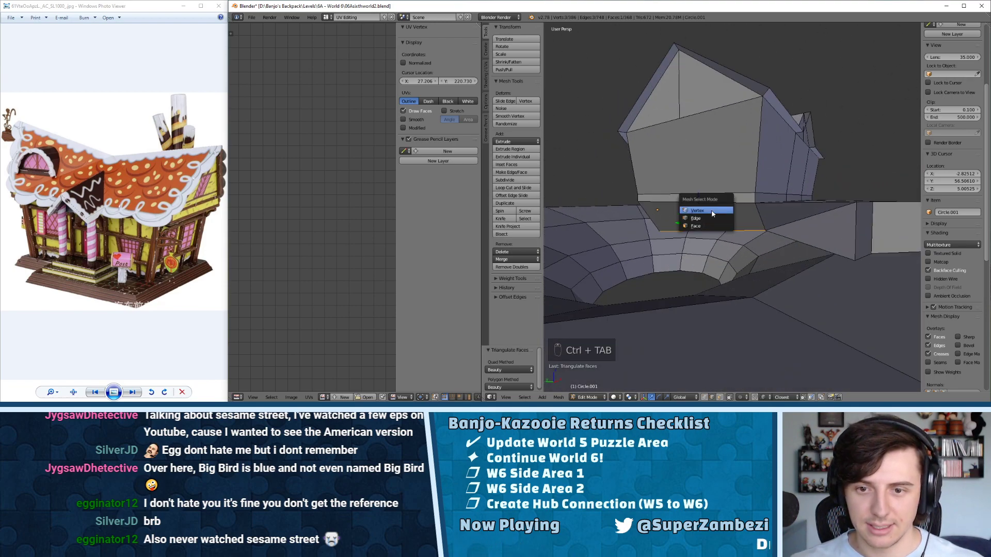
pyautogui.click(722, 207)
# - Try to lower a bottom corner of the house's base along Z, and undo the move
pyautogui.moveTo(767, 211); pyautogui.dragTo(767, 220)
pyautogui.moveTo(768, 220); pyautogui.dragTo(764, 175, button='middle')
pyautogui.scroll(2, 733, 206)
pyautogui.hotkey('ctrl', 'z')
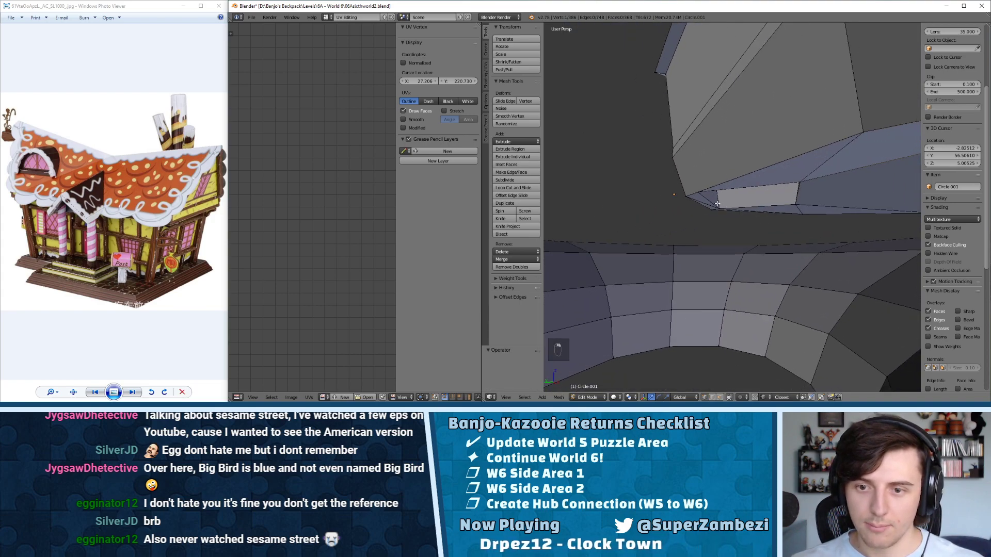
# - Try to move the selected vertices on the underside of the house's base along Z, and undo the move
pyautogui.press('KP_Decimal')
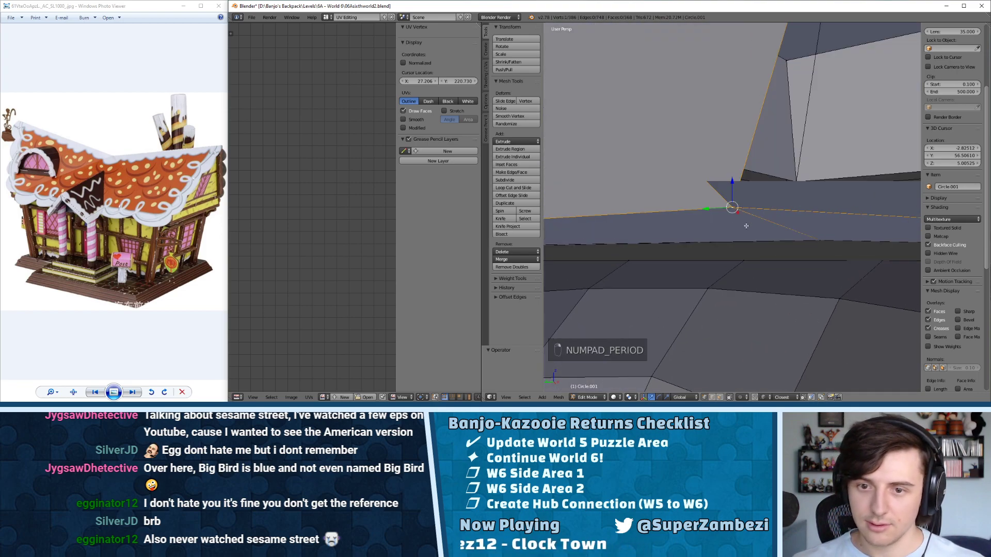
pyautogui.moveTo(746, 224); pyautogui.dragTo(792, 187, button='middle')
pyautogui.scroll(-6, 778, 183)
pyautogui.keyDown('shift'); pyautogui.rightClick(784, 201); pyautogui.keyUp('shift')
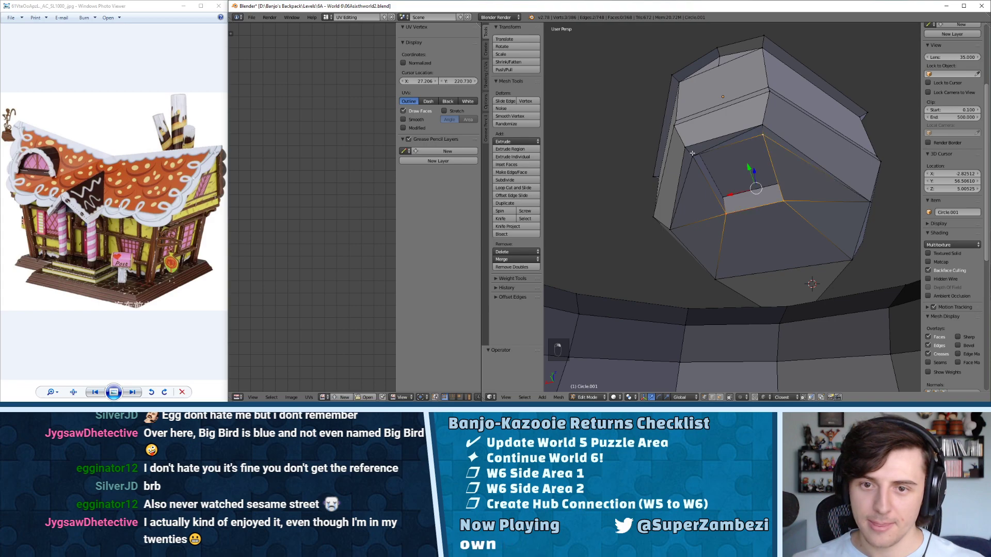
pyautogui.click(742, 179)
pyautogui.moveTo(742, 179); pyautogui.dragTo(734, 210, button='middle')
pyautogui.press('g')
pyautogui.press('z')
pyautogui.click(706, 206)
pyautogui.scroll(-6, 706, 207)
pyautogui.scroll(-3, 794, 229)
pyautogui.hotkey('ctrl', 'z')
pyautogui.scroll(5, 822, 236)
pyautogui.scroll(-5, 735, 210)
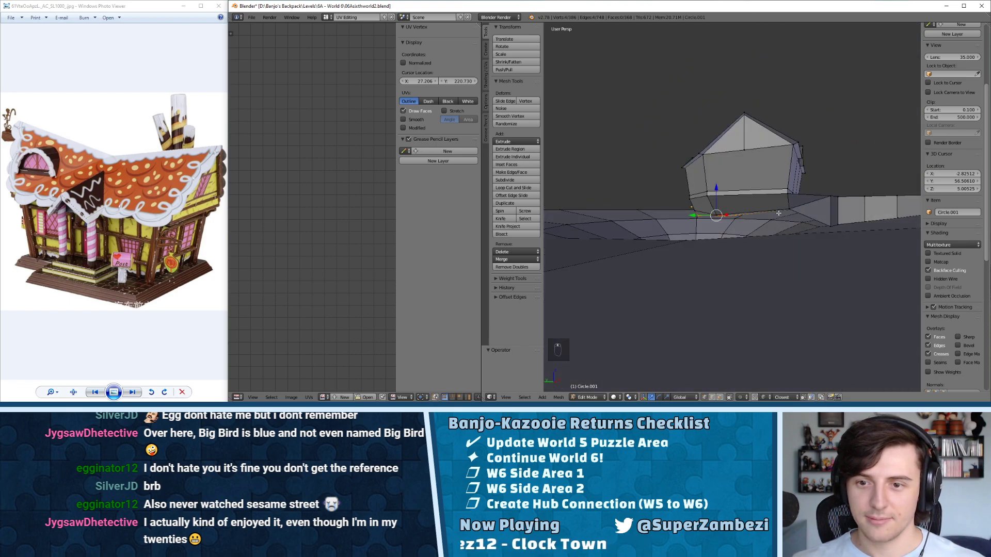
# - Lower two bottom vertices at the walkway end of the house's base along Z and clear the selection
pyautogui.scroll(6, 789, 218)
pyautogui.moveTo(836, 234); pyautogui.dragTo(806, 199, button='middle')
pyautogui.rightClick(837, 198)
pyautogui.keyDown('shift'); pyautogui.rightClick(787, 180); pyautogui.keyUp('shift')
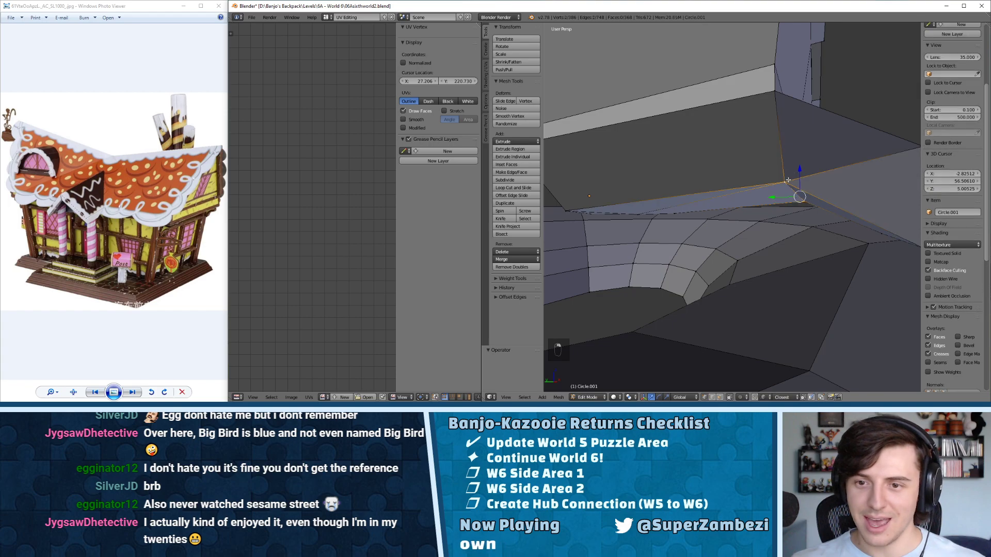
pyautogui.moveTo(801, 172); pyautogui.dragTo(803, 188)
pyautogui.scroll(-5, 802, 191)
pyautogui.press('a')
# - Move the two bottom vertices of the base's outer edge over the donut hole by -0.224 units along Y
pyautogui.moveTo(770, 204); pyautogui.dragTo(724, 174, button='middle')
pyautogui.scroll(6, 740, 204)
pyautogui.scroll(-4, 742, 170)
pyautogui.rightClick(683, 194)
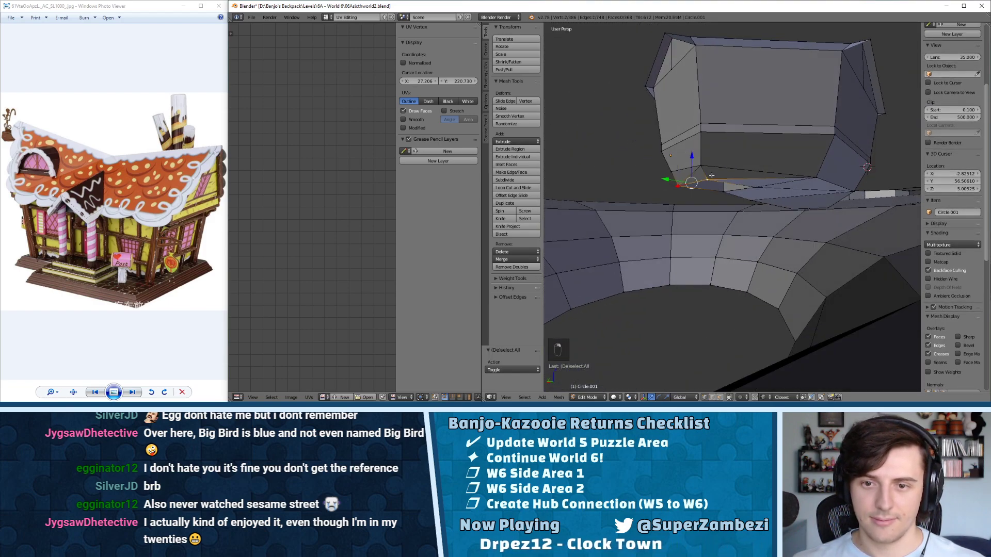
pyautogui.press('KP_Decimal')
pyautogui.press('KP_7')
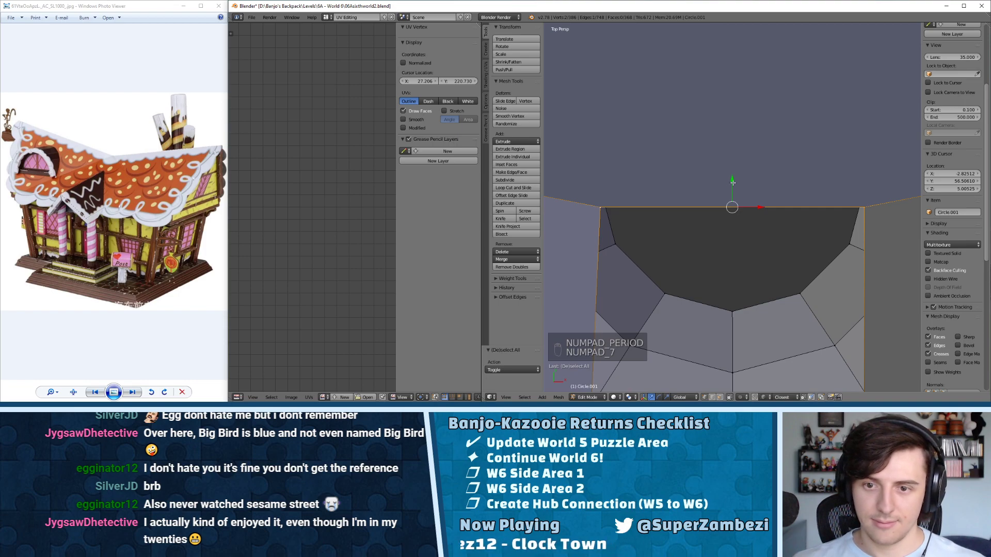
pyautogui.press('g')
pyautogui.press('y')
pyautogui.click(733, 196)
pyautogui.moveTo(733, 196); pyautogui.dragTo(711, 185, button='middle')
pyautogui.scroll(3, 780, 128)
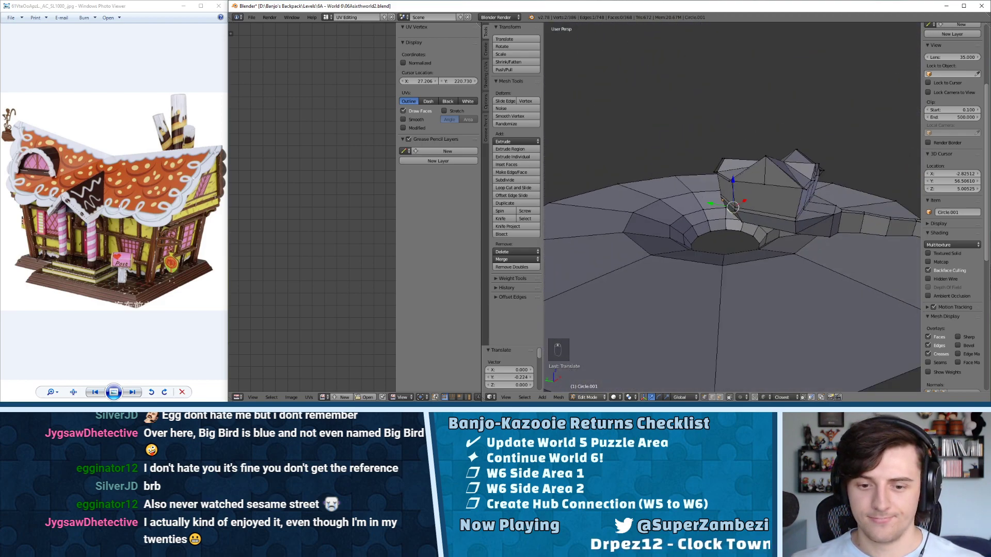
# - Switch the viewport shading back to Texture
pyautogui.click(614, 399)
pyautogui.click(624, 372)
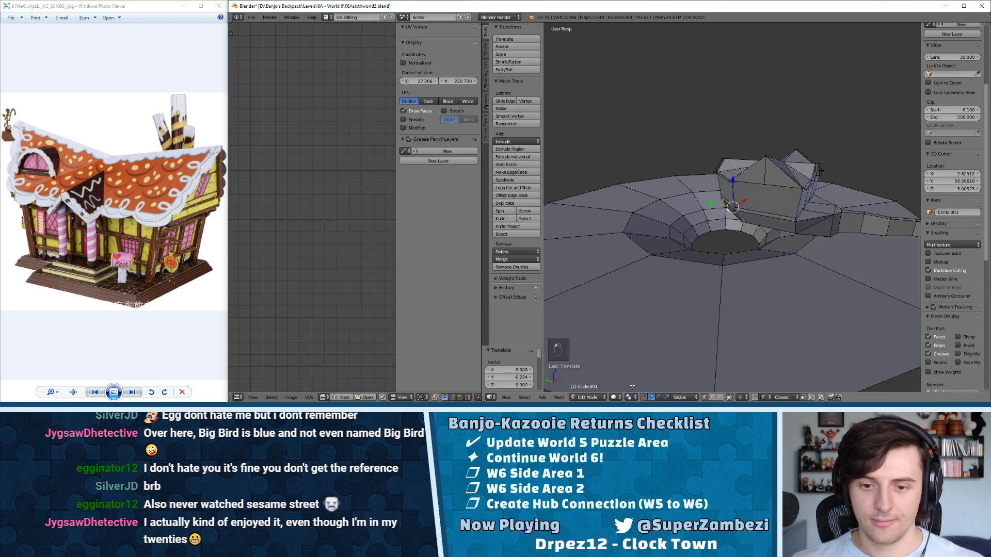
pyautogui.click(614, 399)
pyautogui.click(626, 363)
pyautogui.moveTo(800, 258)
pyautogui.mouseDown(button='middle')
pyautogui.moveTo(740, 243)
pyautogui.moveTo(766, 240)
pyautogui.mouseUp(button='middle')
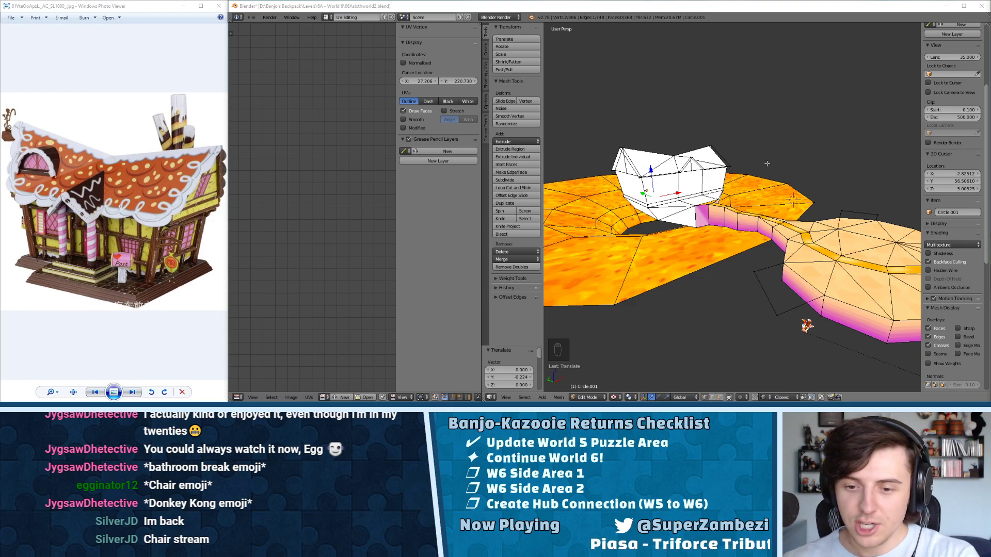
# - Subdivide two donut edges running beneath the house's base with one cut
pyautogui.moveTo(738, 162); pyautogui.dragTo(717, 132, button='middle')
pyautogui.scroll(4, 713, 202)
pyautogui.hotkey('ctrl', 'Tab')
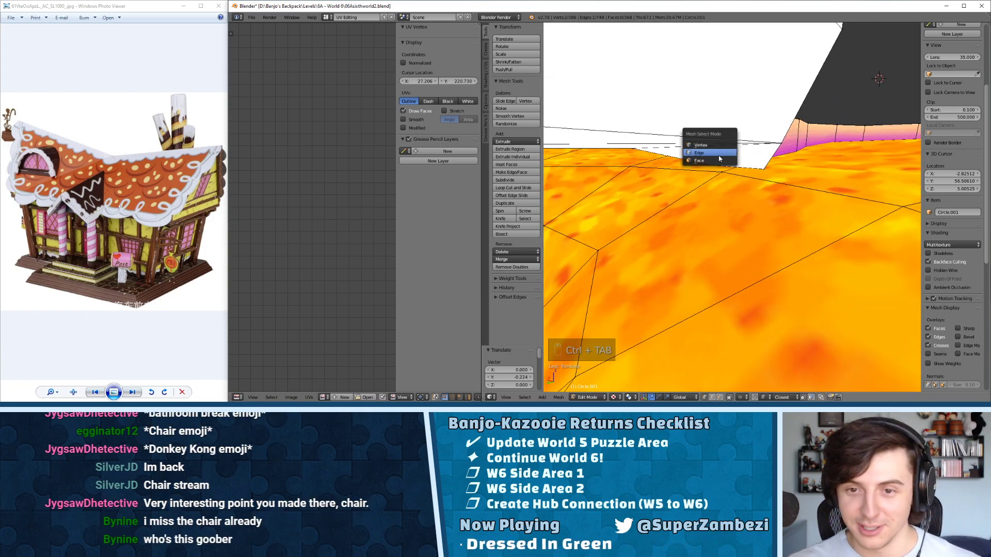
pyautogui.click(708, 159)
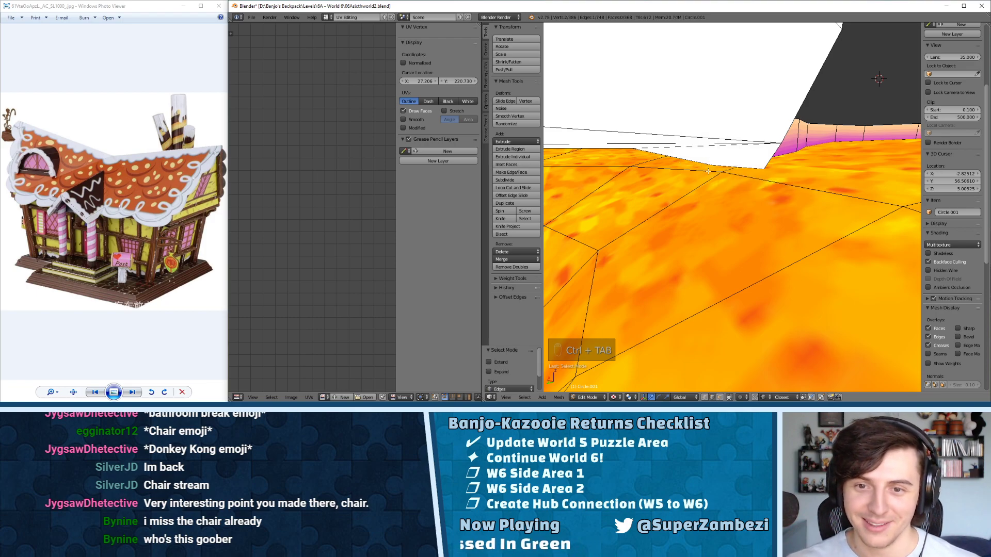
pyautogui.keyDown('shift'); pyautogui.rightClick(748, 180); pyautogui.keyUp('shift')
pyautogui.press('w')
pyautogui.click(762, 188)
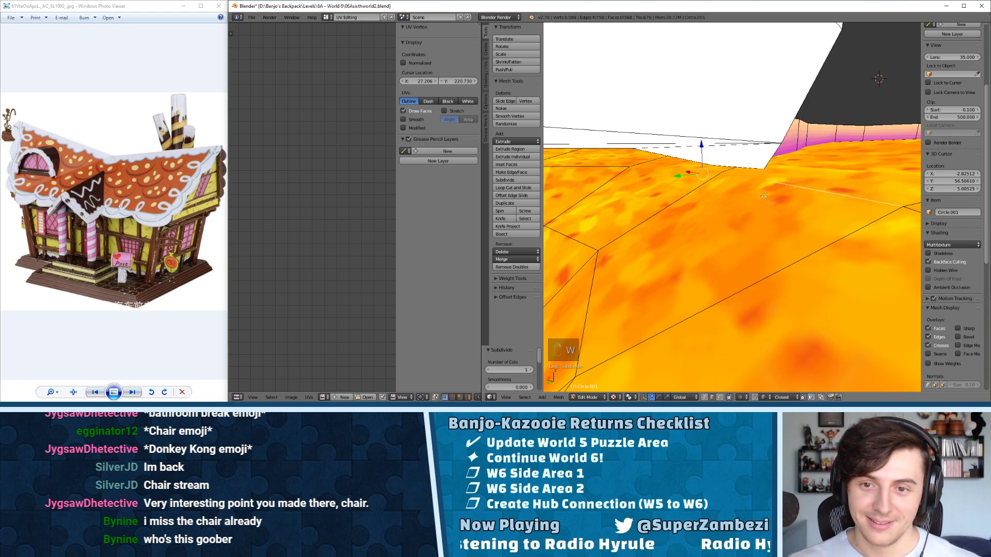
# - Move the new donut edge midpoint onto the house base's nearby bottom corner, by 2.982, -3.149 and 0.352 units in X, Y and Z
pyautogui.hotkey('ctrl', 'Tab')
pyautogui.click(739, 173)
pyautogui.moveTo(739, 173); pyautogui.dragTo(743, 191, button='middle')
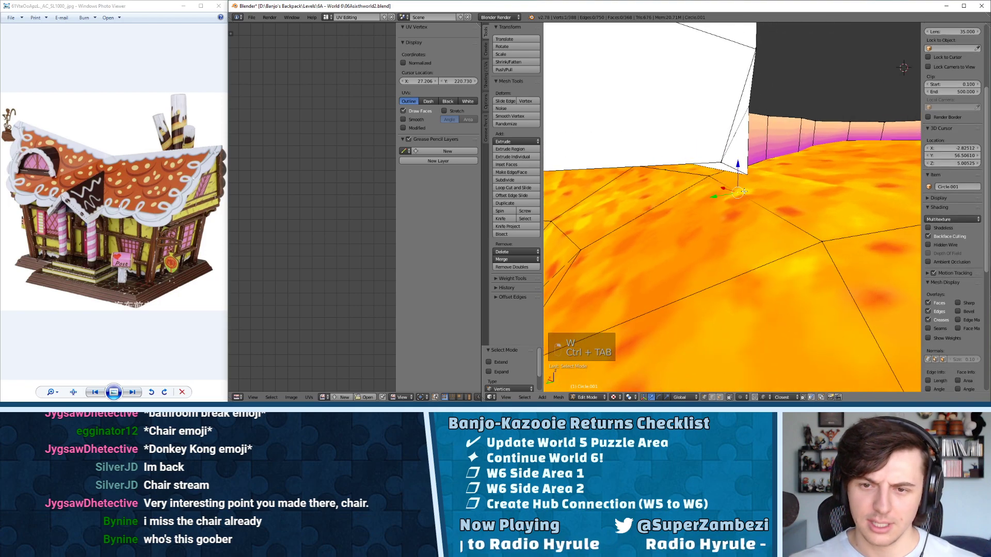
pyautogui.press('g')
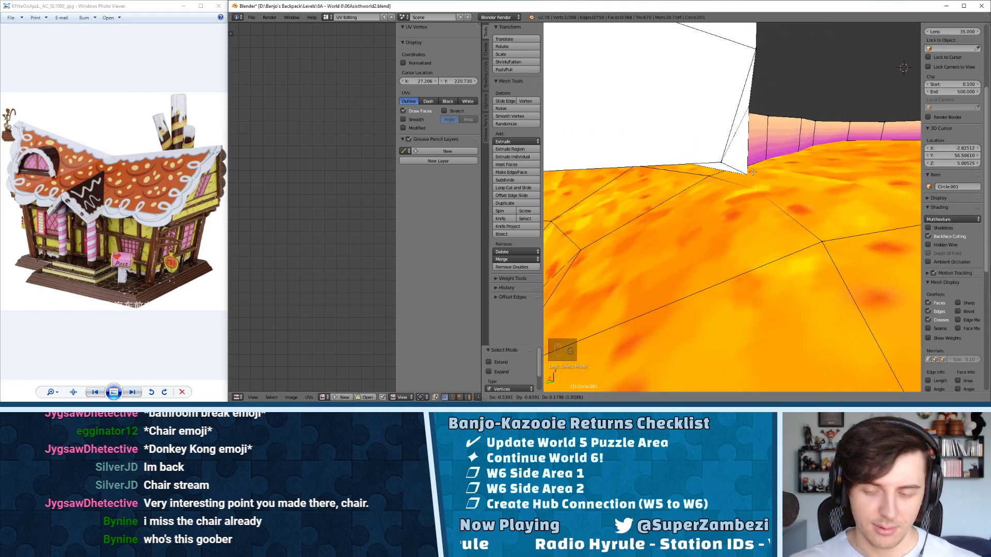
pyautogui.click(743, 169)
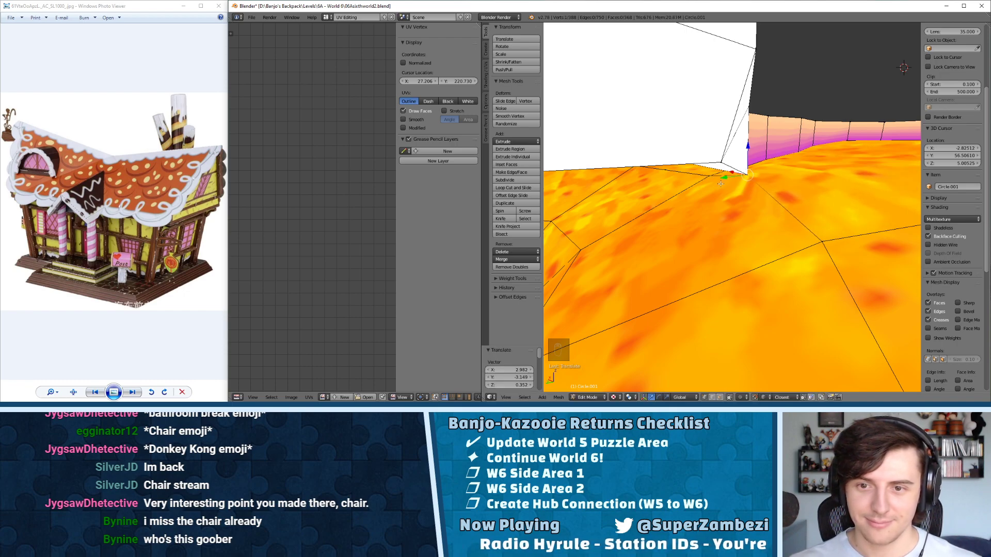
# - Snap the opposite midpoint and its neighbouring donut vertex to the base's corner, moving by (-2.982, -3.149, 0.364) and (3.174, -1.499, 0.364)
pyautogui.moveTo(743, 169); pyautogui.dragTo(770, 182, button='middle')
pyautogui.moveTo(712, 155); pyautogui.dragTo(730, 172, button='middle')
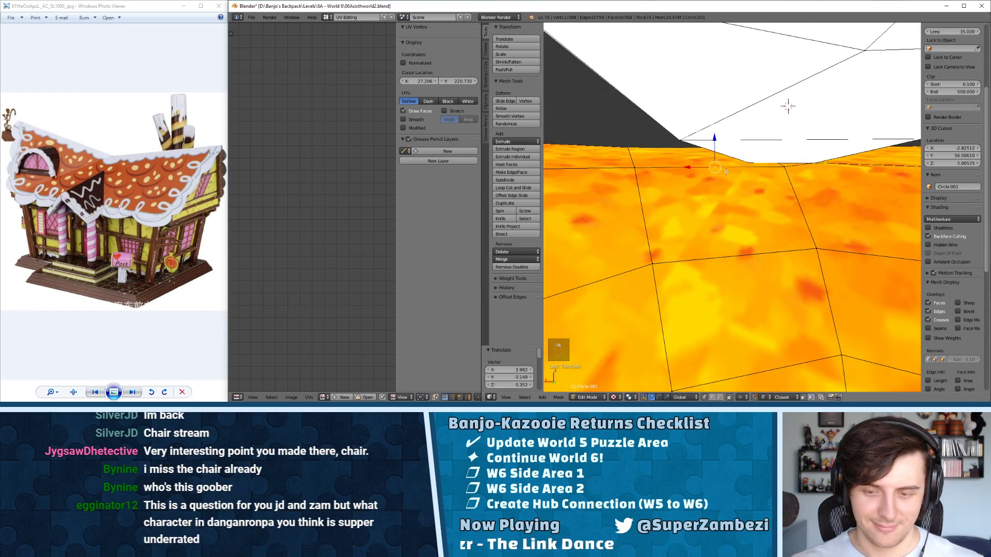
pyautogui.press('g')
pyautogui.click(747, 168)
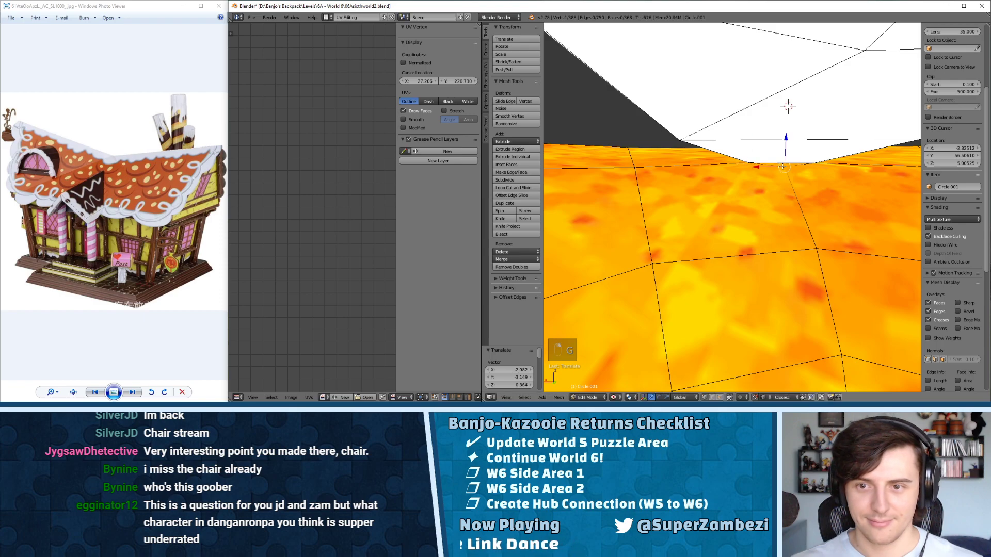
pyautogui.press('g')
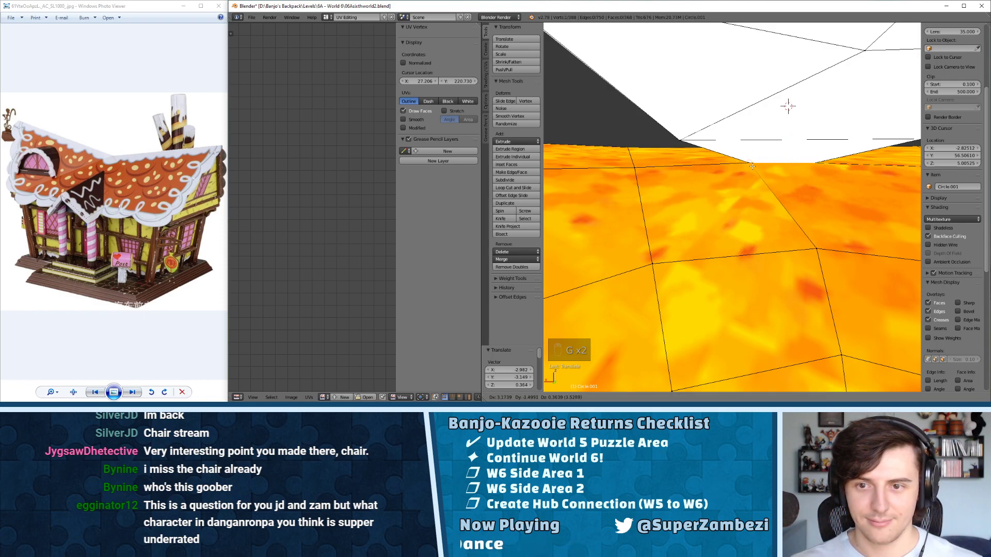
pyautogui.click(752, 166)
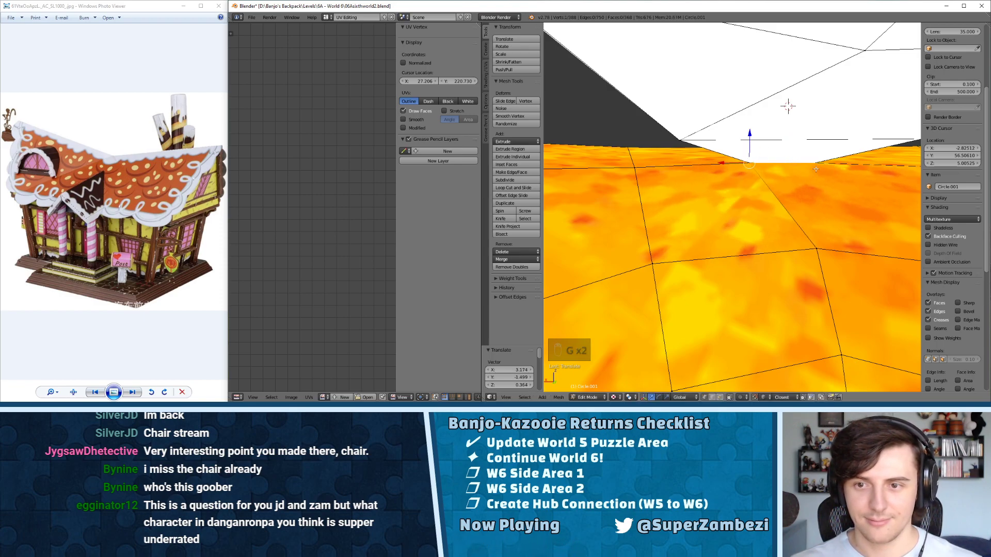
# - Merge the overlapping vertices of the whole mesh with Remove Doubles
pyautogui.press('a')
pyautogui.press('a')
pyautogui.press('a')
pyautogui.press('w')
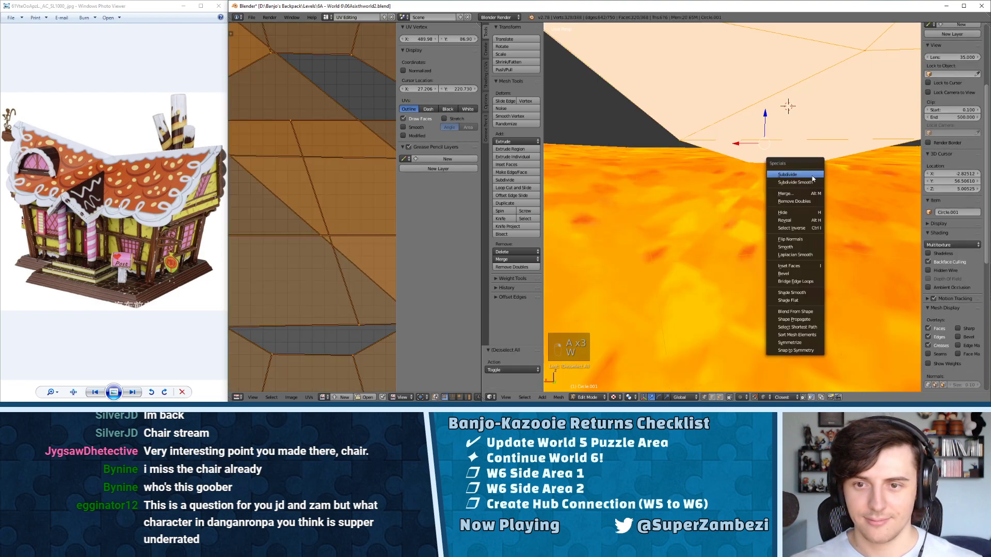
pyautogui.click(801, 201)
# - Connect two vertices of the donut surface beside the house's base with an edge, and clear the selection
pyautogui.hotkey('ctrl', 'Tab')
pyautogui.click(789, 190)
pyautogui.rightClick(816, 245)
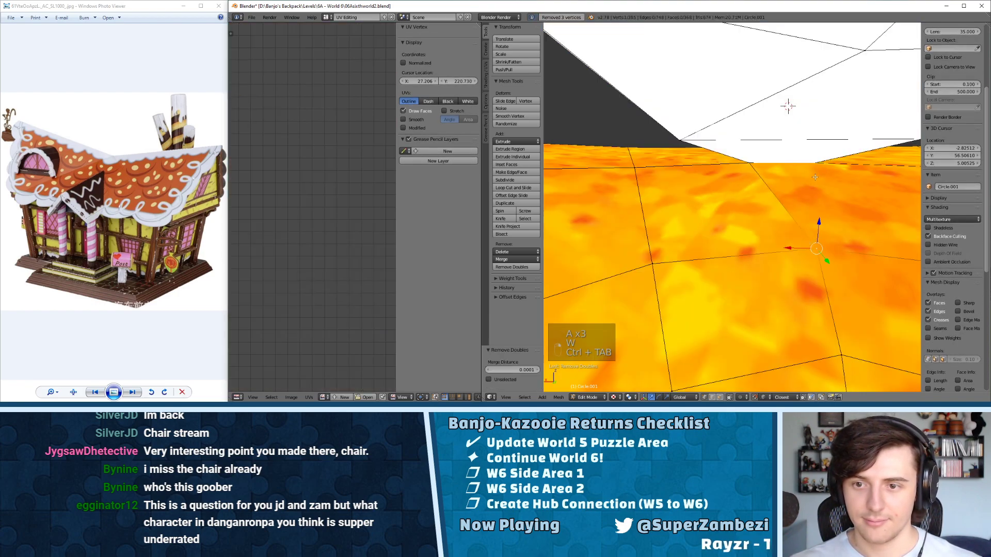
pyautogui.moveTo(815, 177); pyautogui.dragTo(741, 214, button='middle')
pyautogui.keyDown('shift'); pyautogui.rightClick(702, 185); pyautogui.keyUp('shift')
pyautogui.press('j')
pyautogui.press('a')
# - Delete the large donut face beneath the walkway beside the house's base, removing only the face
pyautogui.hotkey('ctrl', 'Tab')
pyautogui.click(768, 100)
pyautogui.rightClick(782, 111)
pyautogui.hotkey('ctrl', 'Tab')
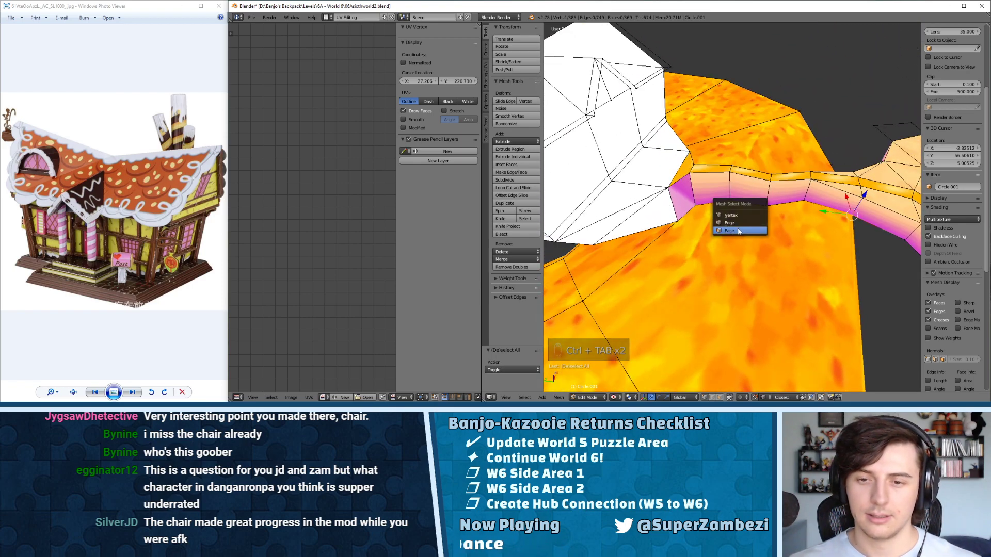
pyautogui.click(738, 230)
pyautogui.rightClick(741, 230)
pyautogui.moveTo(741, 226); pyautogui.dragTo(732, 208, button='middle')
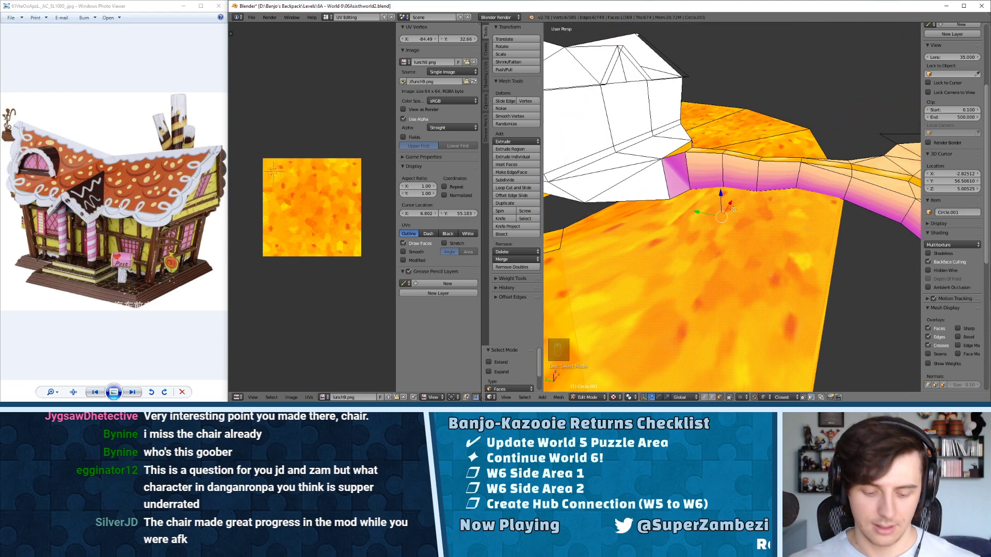
pyautogui.press('x')
pyautogui.click(723, 237)
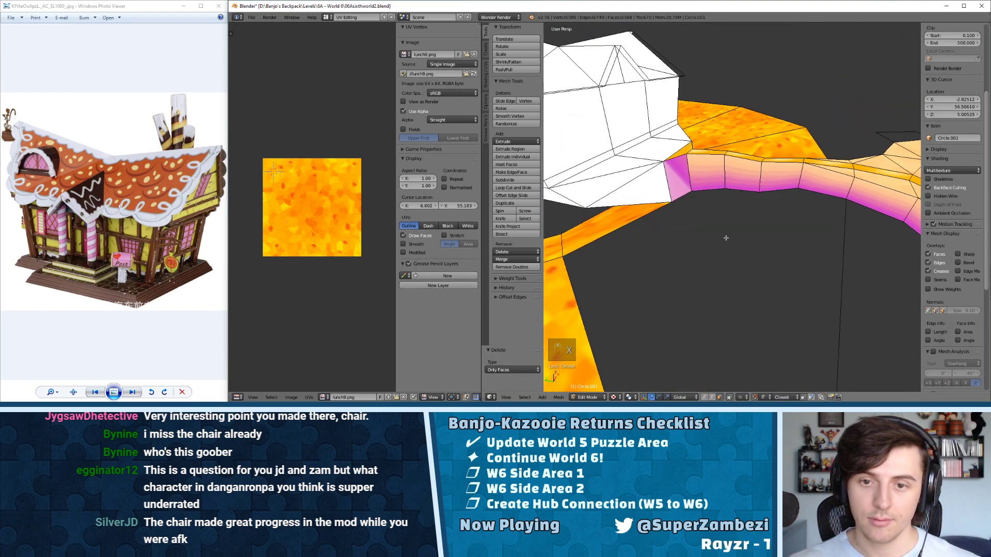
# - Fill a face between the walkway's lower edges and the donut edges beside the house's base, and triangulate it
pyautogui.hotkey('ctrl', 'Tab')
pyautogui.click(684, 207)
pyautogui.moveTo(684, 206); pyautogui.dragTo(657, 248, button='middle')
pyautogui.rightClick(658, 249)
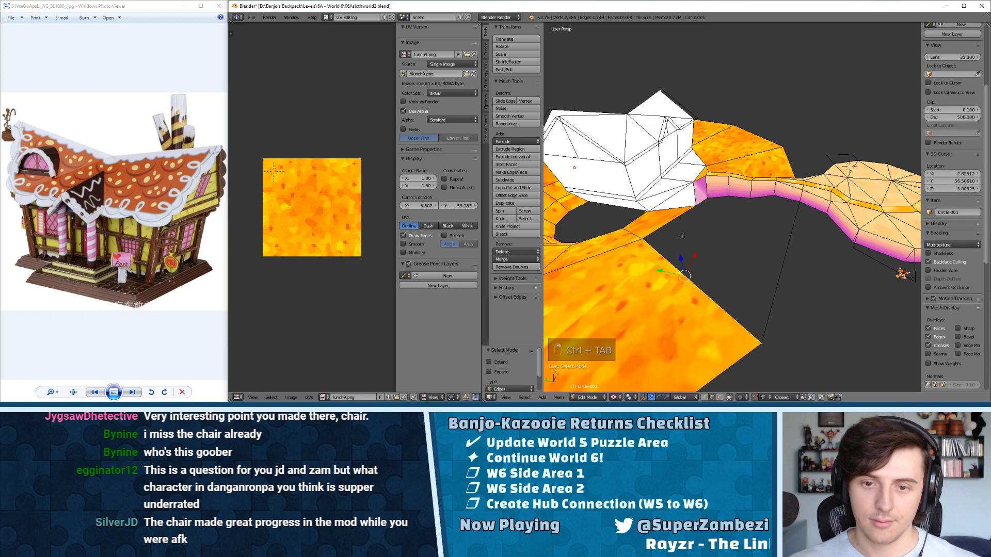
pyautogui.keyDown('shift'); pyautogui.rightClick(671, 225); pyautogui.keyUp('shift')
pyautogui.keyDown('shift'); pyautogui.rightClick(701, 204); pyautogui.keyUp('shift')
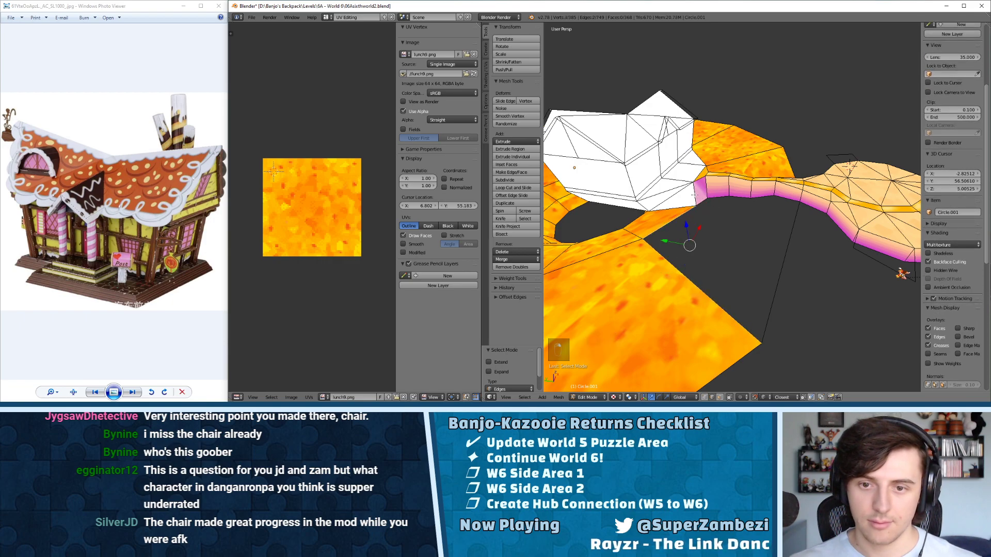
pyautogui.keyDown('shift'); pyautogui.rightClick(718, 200); pyautogui.keyUp('shift')
pyautogui.keyDown('shift'); pyautogui.rightClick(743, 198); pyautogui.keyUp('shift')
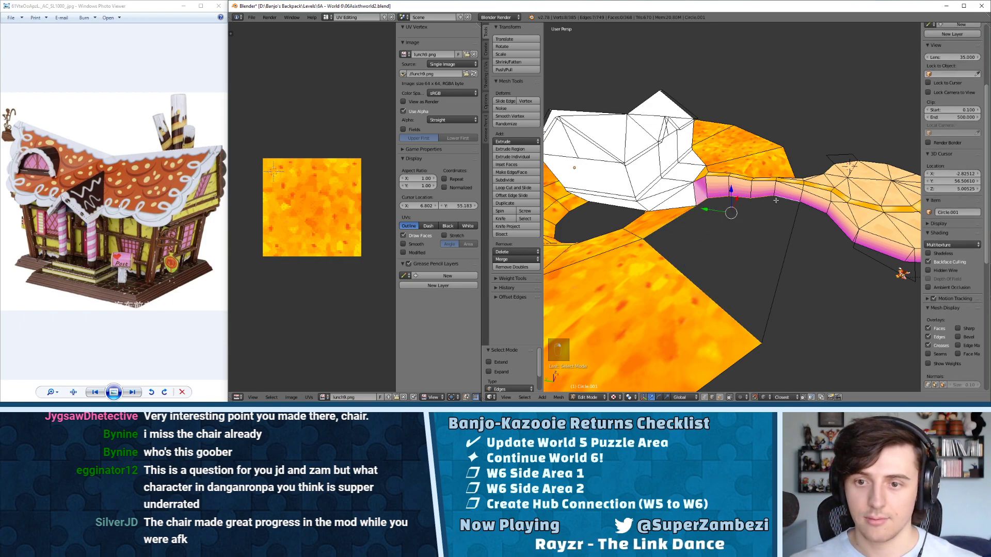
pyautogui.keyDown('shift'); pyautogui.rightClick(788, 230); pyautogui.keyUp('shift')
pyautogui.press('f')
pyautogui.moveTo(787, 231); pyautogui.dragTo(639, 250, button='middle')
pyautogui.hotkey('ctrl', 't')
# - Delete the stray edge spanning the gap between the walkway's underside and the donut surface
pyautogui.scroll(3, 743, 219)
pyautogui.scroll(2, 640, 250)
pyautogui.moveTo(769, 252); pyautogui.dragTo(699, 195, button='middle')
pyautogui.hotkey('ctrl', 'Tab')
pyautogui.click(695, 182)
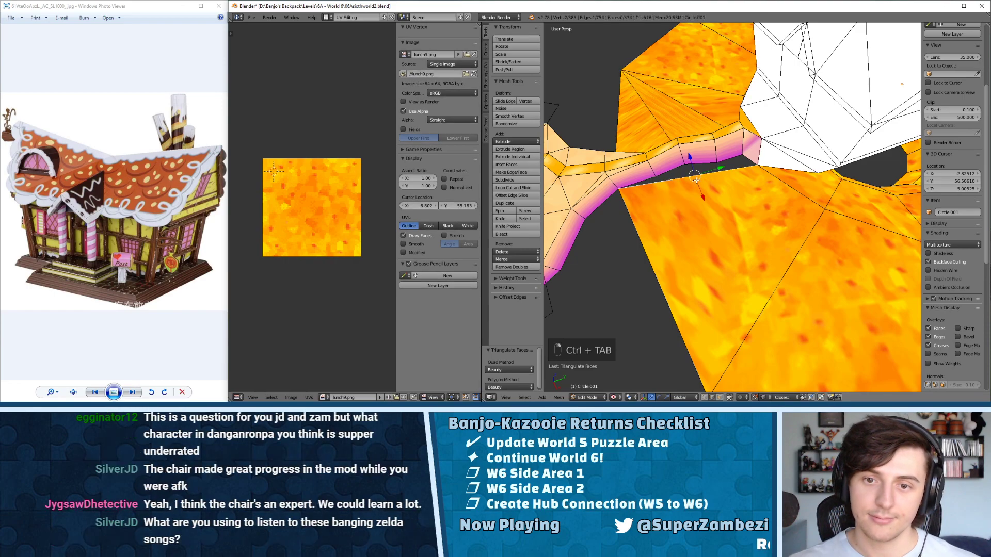
pyautogui.press('x')
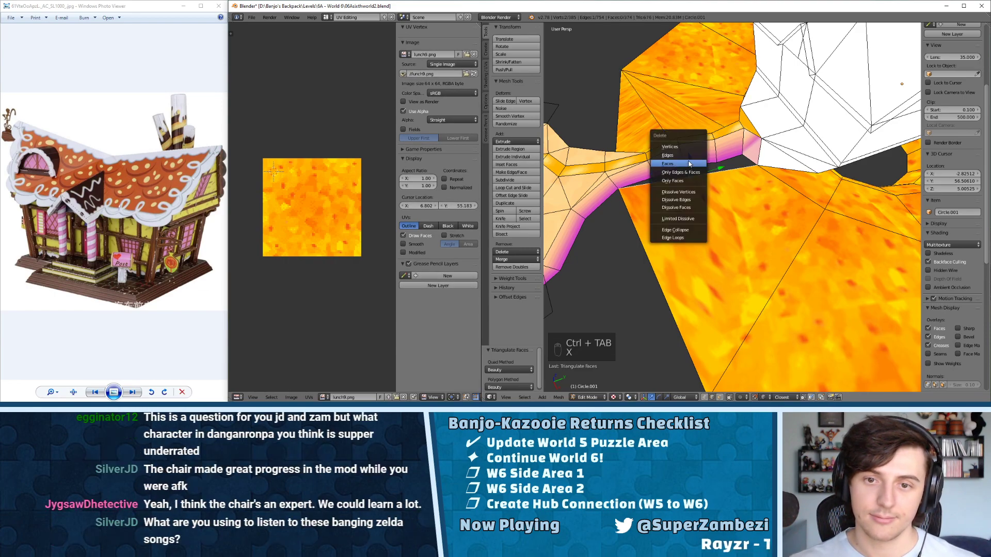
pyautogui.click(688, 157)
# - Try to fill the remaining gap beneath the walkway from its boundary edge loop
pyautogui.hotkey('ctrl', 'Tab')
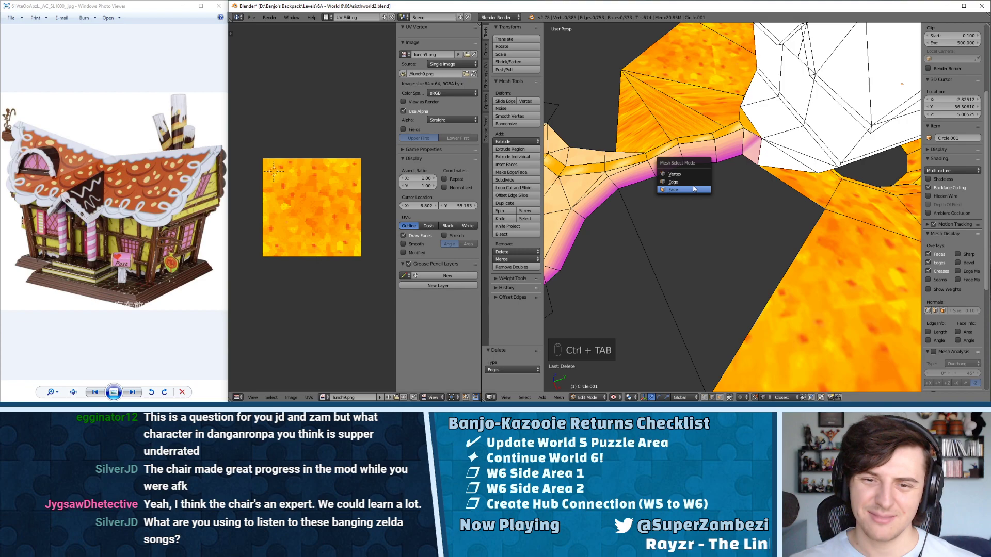
pyautogui.click(689, 182)
pyautogui.rightClick(651, 226)
pyautogui.keyDown('alt'); pyautogui.rightClick(644, 179); pyautogui.keyUp('alt')
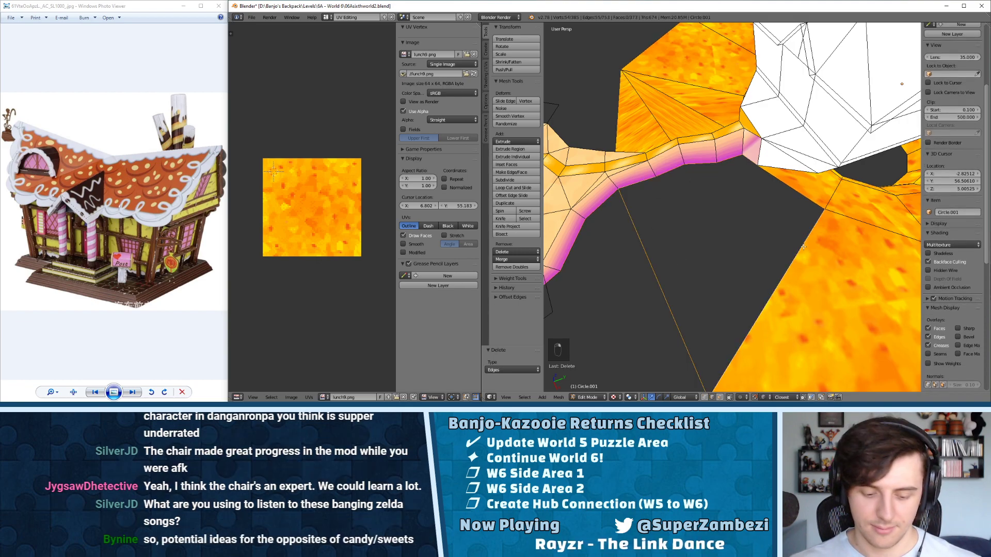
pyautogui.press('f')
pyautogui.hotkey('ctrl', 'z')
# - Fill the remaining gap from the walkway's individual lower edges and the bordering donut edges, and triangulate the new face
pyautogui.moveTo(803, 247); pyautogui.dragTo(682, 195, button='middle')
pyautogui.rightClick(683, 197)
pyautogui.keyDown('shift'); pyautogui.rightClick(643, 168); pyautogui.keyUp('shift')
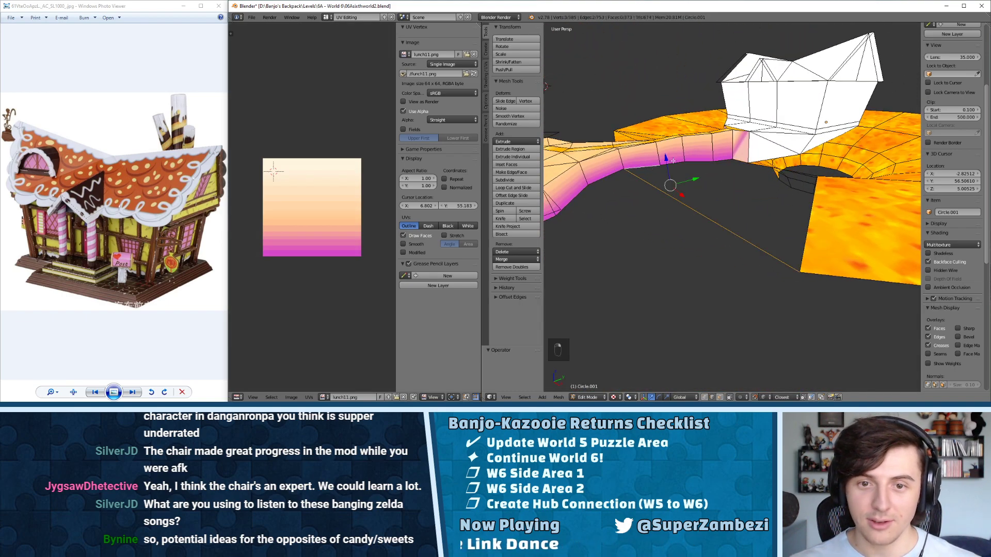
pyautogui.keyDown('shift'); pyautogui.rightClick(673, 165); pyautogui.keyUp('shift')
pyautogui.keyDown('shift'); pyautogui.rightClick(699, 162); pyautogui.keyUp('shift')
pyautogui.keyDown('shift'); pyautogui.rightClick(723, 161); pyautogui.keyUp('shift')
pyautogui.keyDown('shift'); pyautogui.rightClick(739, 159); pyautogui.keyUp('shift')
pyautogui.keyDown('shift'); pyautogui.rightClick(808, 223); pyautogui.keyUp('shift')
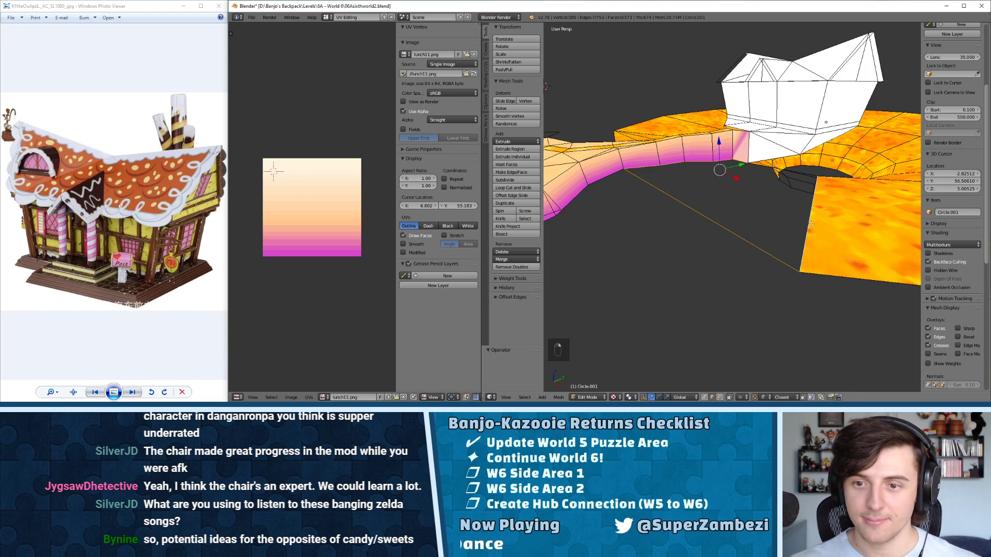
pyautogui.moveTo(807, 222); pyautogui.dragTo(746, 260, button='middle')
pyautogui.keyDown('shift'); pyautogui.rightClick(785, 202); pyautogui.keyUp('shift')
pyautogui.press('f')
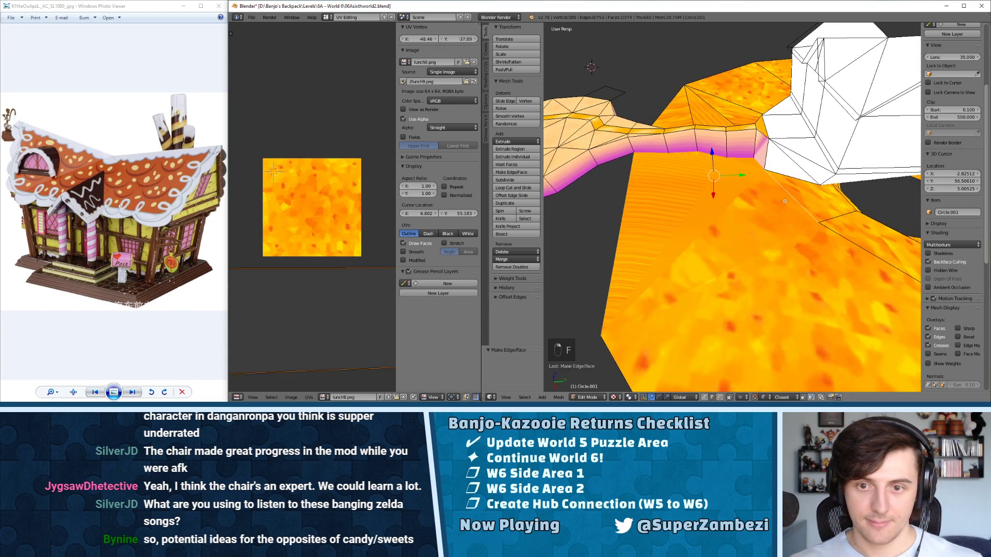
pyautogui.hotkey('ctrl', 't')
# - Select all faces that share the donut surface's texture, using Select Similar by image
pyautogui.moveTo(785, 202); pyautogui.dragTo(739, 155, button='middle')
pyautogui.click(701, 177)
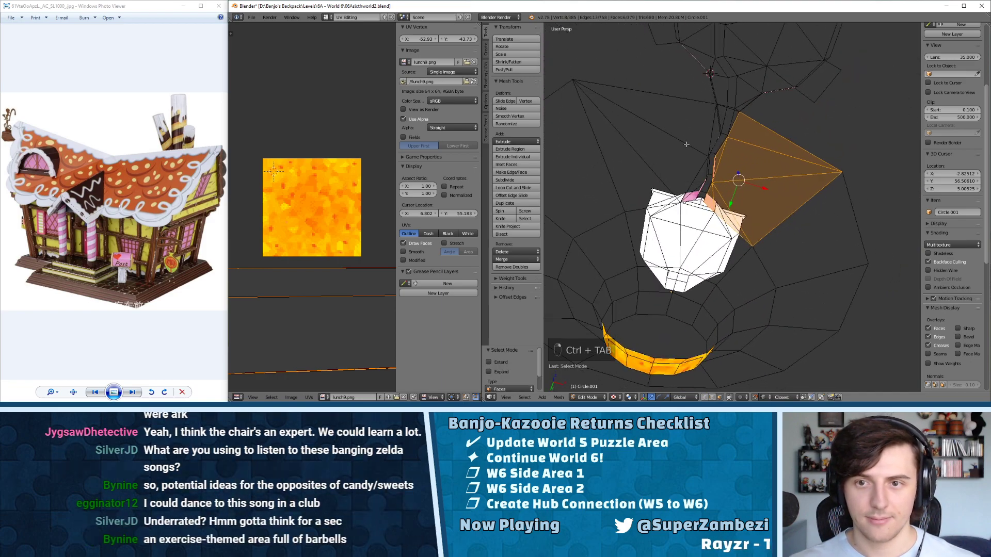
pyautogui.rightClick(670, 98)
pyautogui.moveTo(671, 98); pyautogui.dragTo(688, 127, button='middle')
pyautogui.rightClick(697, 158)
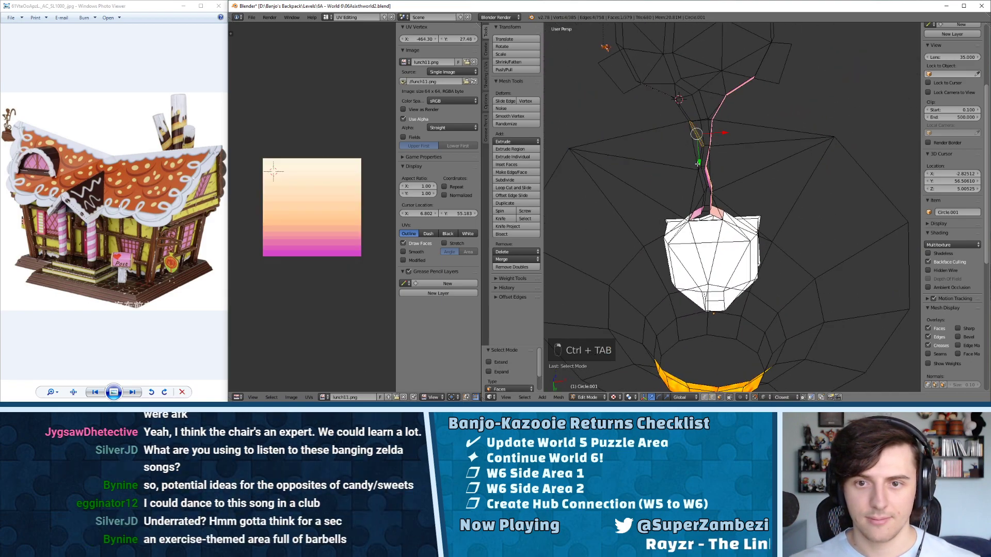
pyautogui.moveTo(697, 162); pyautogui.dragTo(716, 241, button='middle')
pyautogui.press('a')
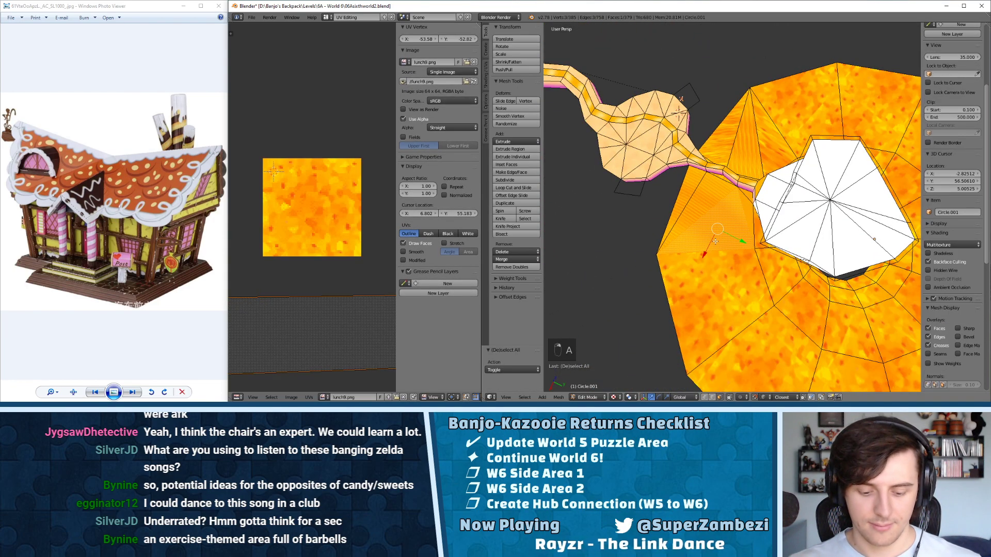
pyautogui.hotkey('shift', 'g')
pyautogui.click(712, 242)
# - Unwrap the selected donut faces again and scale their UVs up by about 6.1 so the texture tiles evenly
pyautogui.scroll(-5, 359, 189)
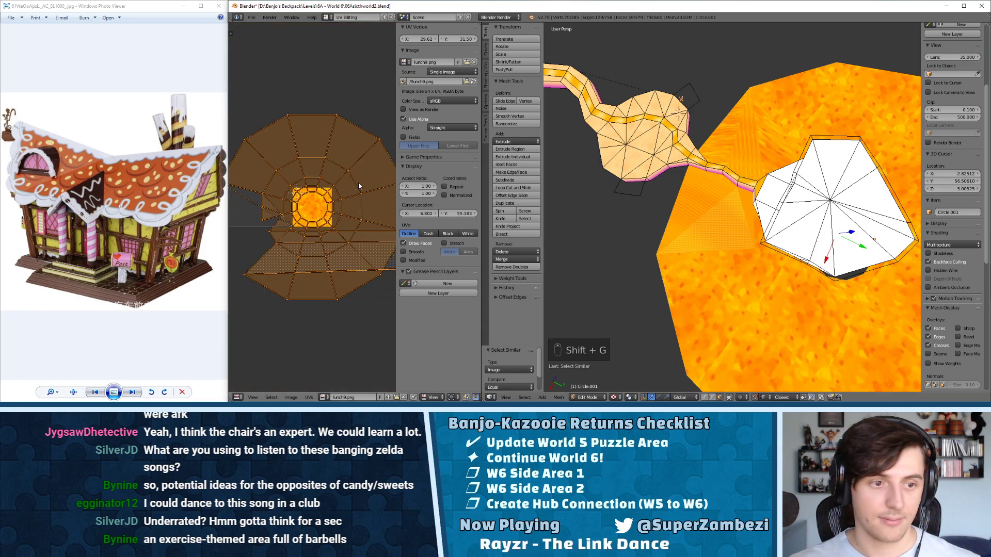
pyautogui.press('a')
pyautogui.press('a')
pyautogui.press('a')
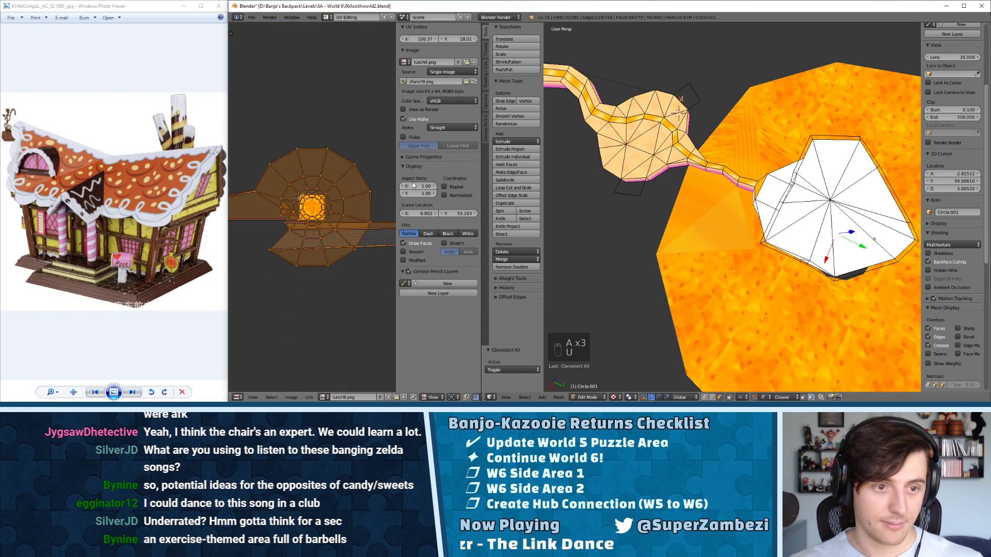
pyautogui.press('u')
pyautogui.press('u')
pyautogui.press('a')
pyautogui.press('a')
pyautogui.press('a')
pyautogui.press('s')
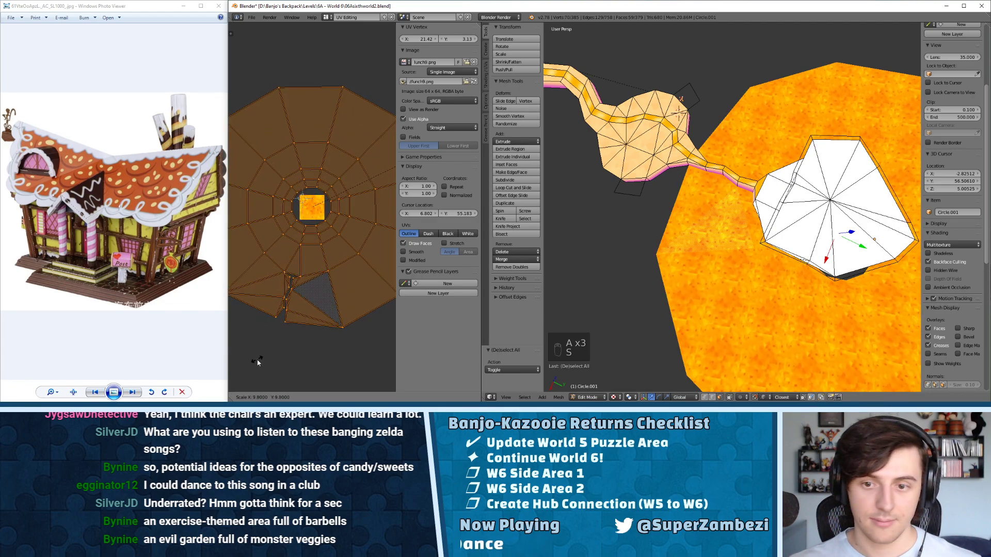
pyautogui.click(287, 131)
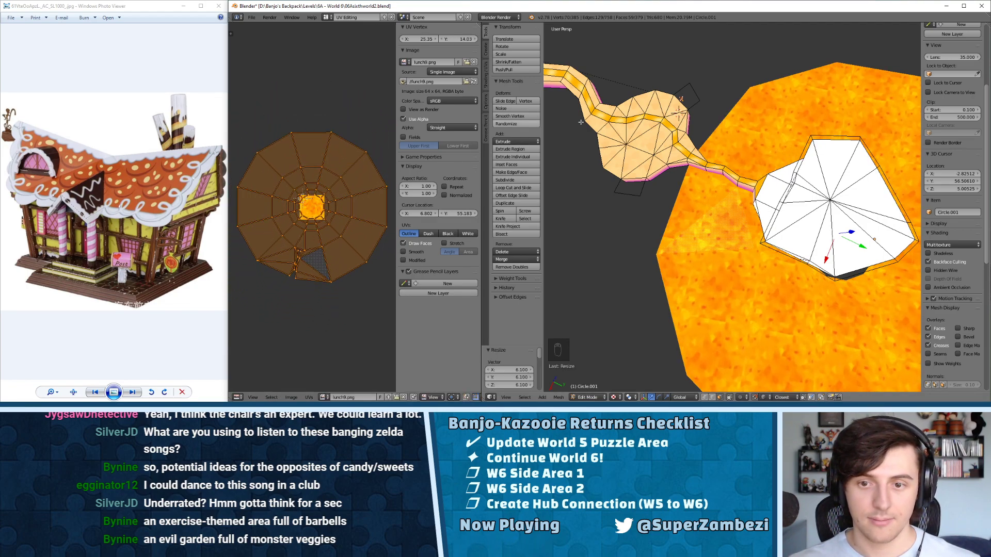
# - Clear the selection and check the donut's texture around the house, briefly leaving Edit Mode
pyautogui.press('a')
pyautogui.press('Tab')
pyautogui.press('Tab')
pyautogui.scroll(1, 729, 178)
pyautogui.moveTo(729, 179); pyautogui.dragTo(955, 137, button='middle')
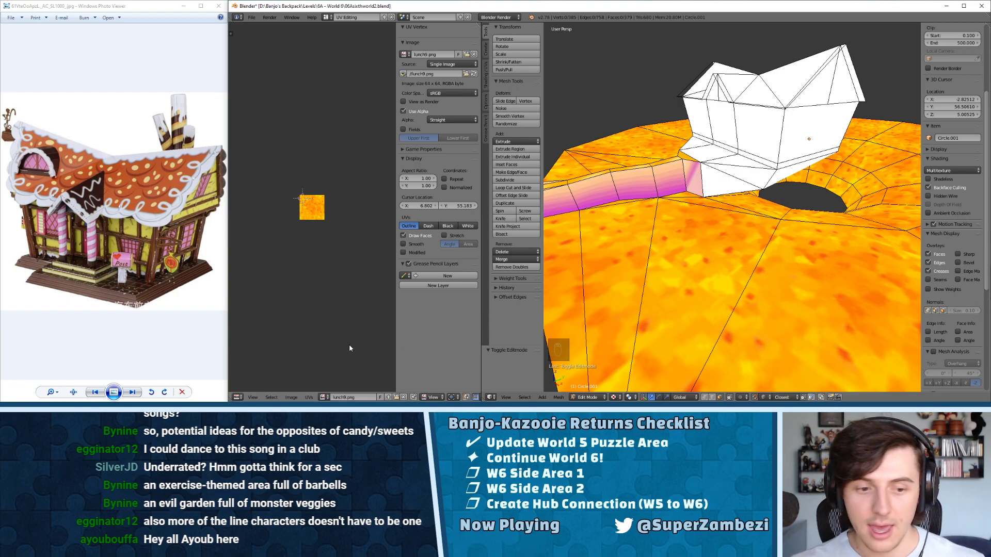
# - Open candy.txt from the 6A - World 6 folder, place it beside the Blender window and review its list of candy ideas
pyautogui.hotkey('alt', 'Tab')
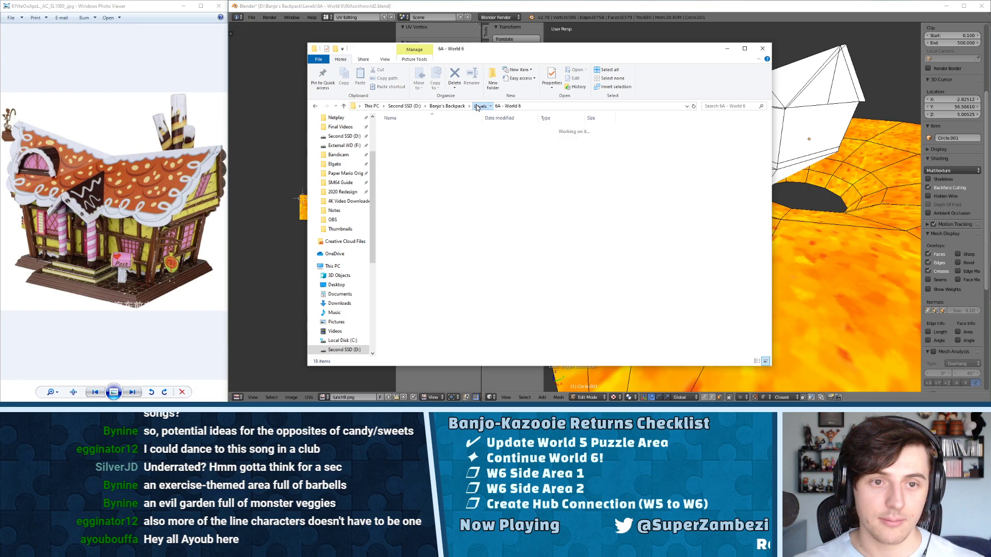
pyautogui.click(619, 147)
pyautogui.doubleClick(620, 147)
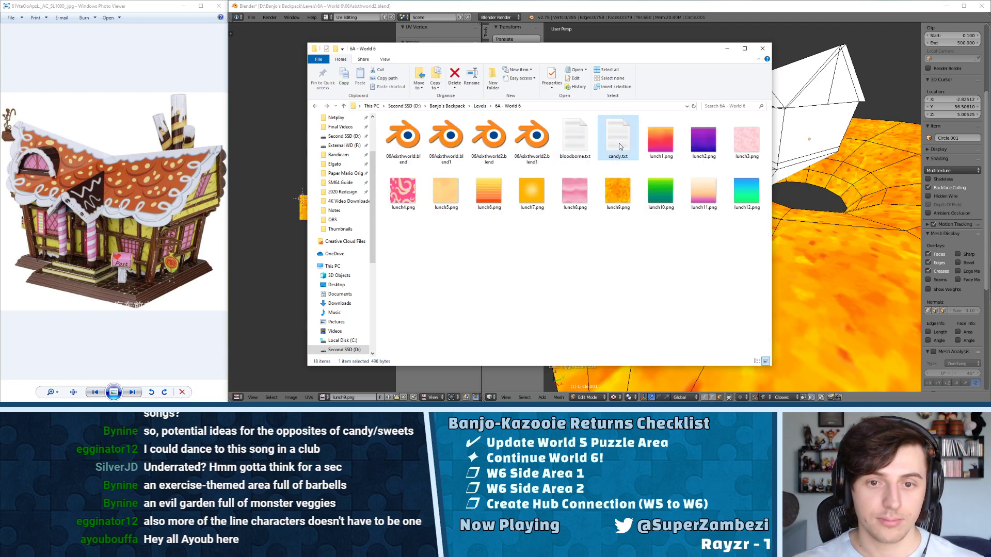
pyautogui.moveTo(990, 196); pyautogui.dragTo(284, 88)
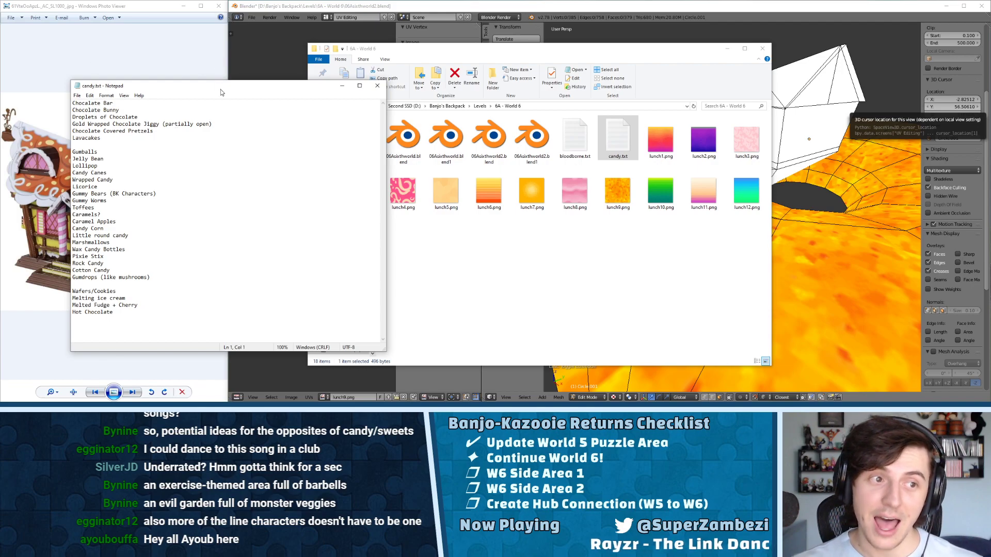
pyautogui.moveTo(221, 89); pyautogui.dragTo(193, 93)
pyautogui.click(651, 19)
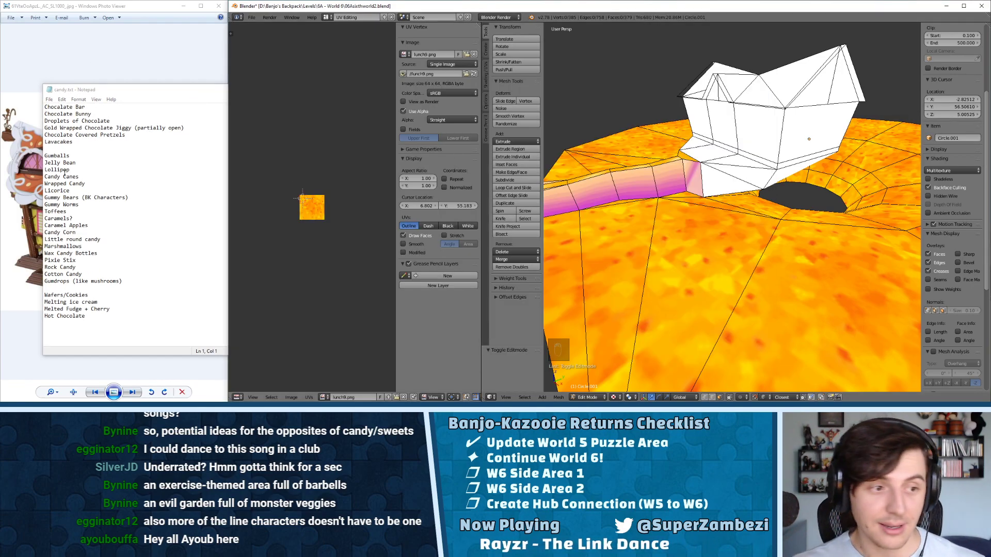
pyautogui.moveTo(63, 114); pyautogui.dragTo(112, 302)
pyautogui.click(112, 301)
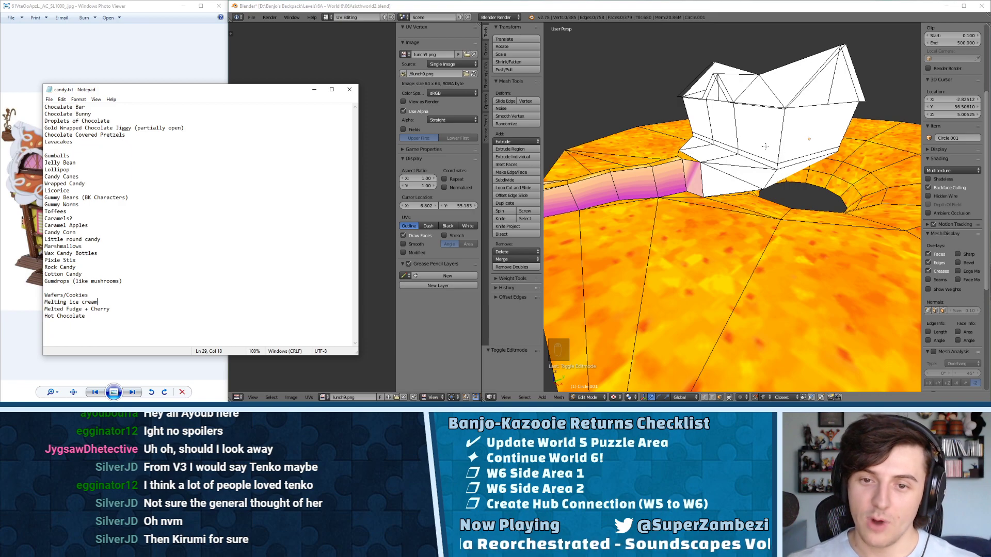
# - Select the faces around the lower side of the house's base together with the gradient faces at the walkway's end
pyautogui.rightClick(690, 178)
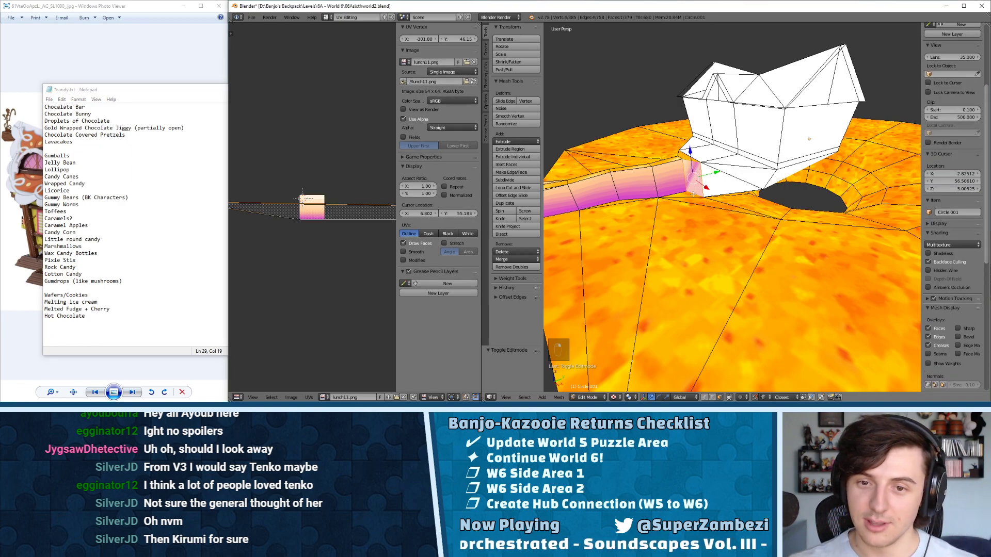
pyautogui.keyDown('shift'); pyautogui.rightClick(727, 183); pyautogui.keyUp('shift')
pyautogui.keyDown('shift'); pyautogui.rightClick(735, 179); pyautogui.keyUp('shift')
pyautogui.keyDown('shift'); pyautogui.rightClick(742, 176); pyautogui.keyUp('shift')
pyautogui.keyDown('shift'); pyautogui.rightClick(749, 185); pyautogui.keyUp('shift')
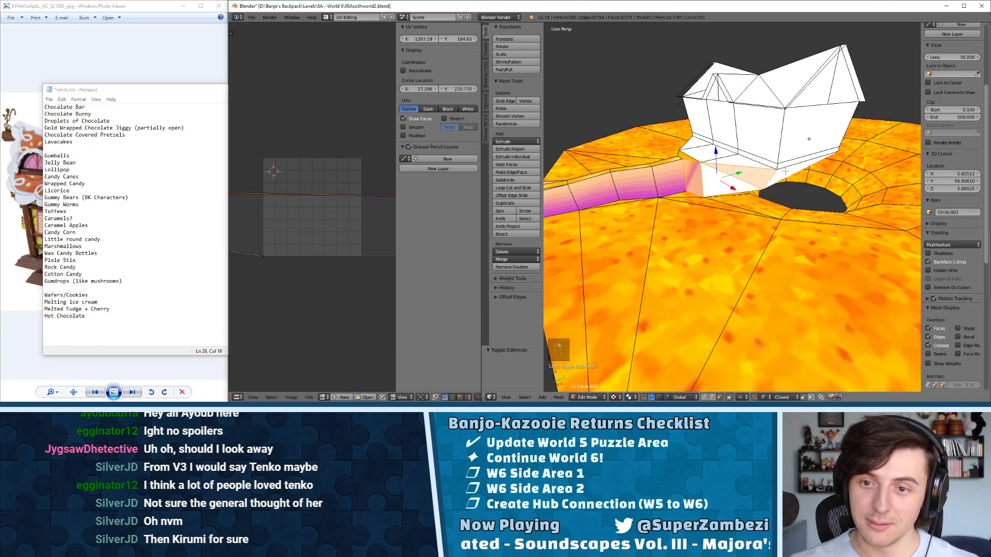
pyautogui.keyDown('shift'); pyautogui.rightClick(784, 172); pyautogui.keyUp('shift')
pyautogui.moveTo(789, 172); pyautogui.dragTo(720, 146, button='middle')
pyautogui.keyDown('shift'); pyautogui.rightClick(742, 147); pyautogui.keyUp('shift')
pyautogui.keyDown('shift'); pyautogui.rightClick(742, 145); pyautogui.keyUp('shift')
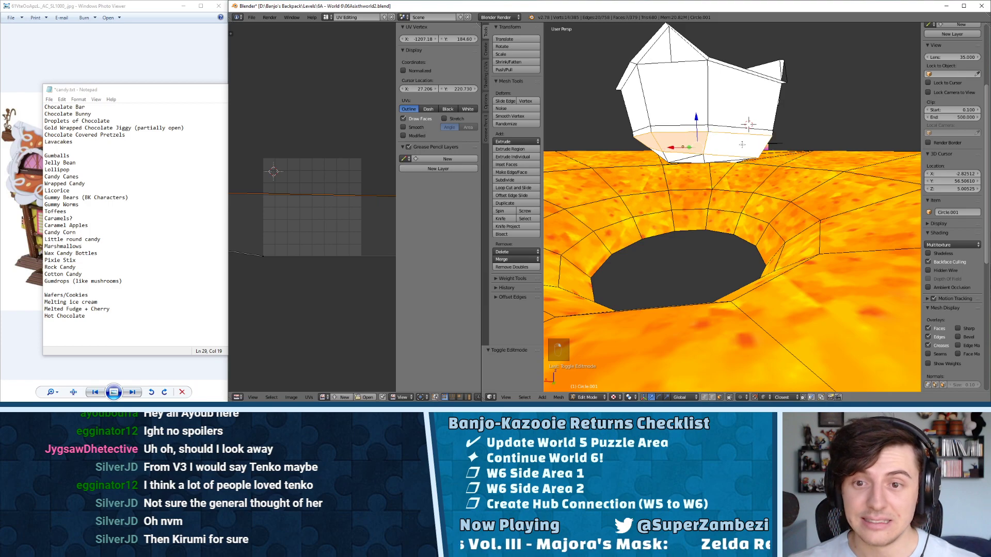
pyautogui.moveTo(829, 156); pyautogui.dragTo(744, 150, button='middle')
pyautogui.keyDown('shift'); pyautogui.rightClick(744, 151); pyautogui.keyUp('shift')
pyautogui.moveTo(805, 152); pyautogui.dragTo(763, 149, button='middle')
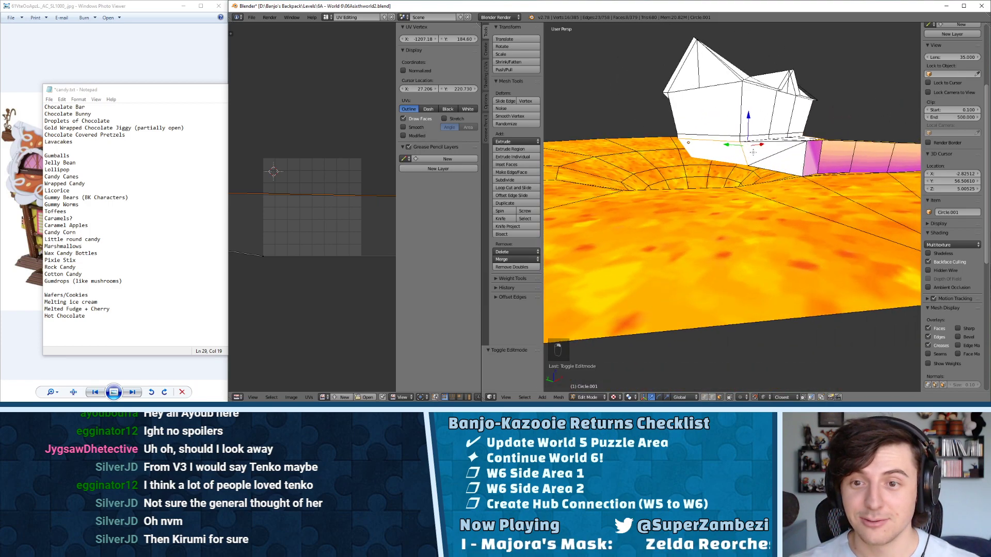
pyautogui.keyDown('shift'); pyautogui.rightClick(765, 150); pyautogui.keyUp('shift')
pyautogui.keyDown('shift'); pyautogui.rightClick(784, 158); pyautogui.keyUp('shift')
pyautogui.keyDown('shift'); pyautogui.rightClick(814, 154); pyautogui.keyUp('shift')
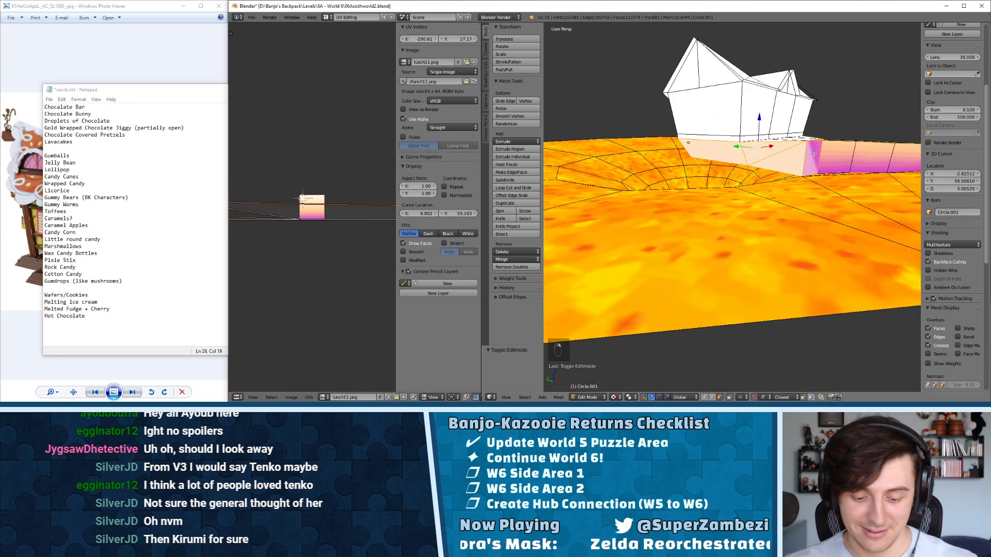
# - Unwrap the selected base faces and rotate their UVs by 85° over the lunch11.png gradient
pyautogui.press('u')
pyautogui.click(811, 155)
pyautogui.press('a')
pyautogui.press('a')
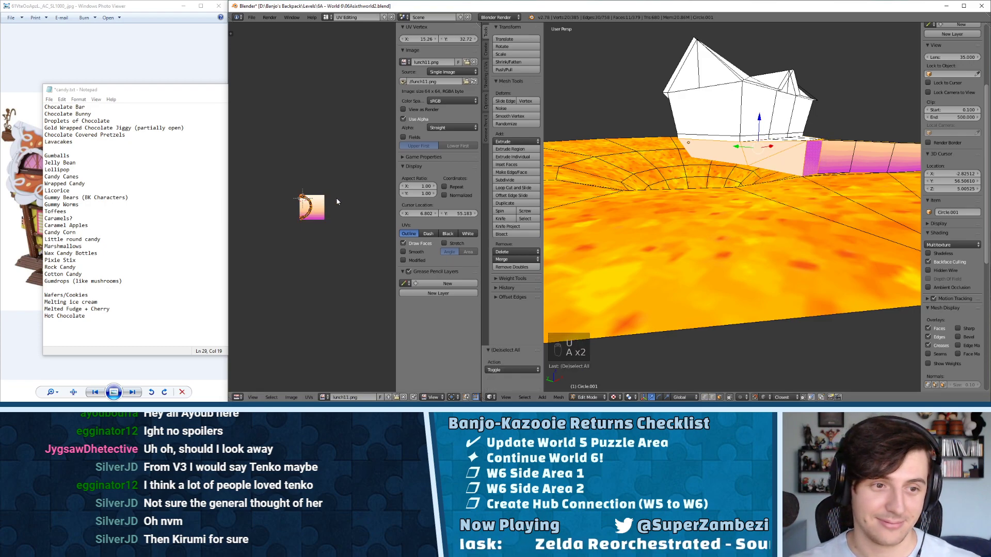
pyautogui.scroll(7, 337, 201)
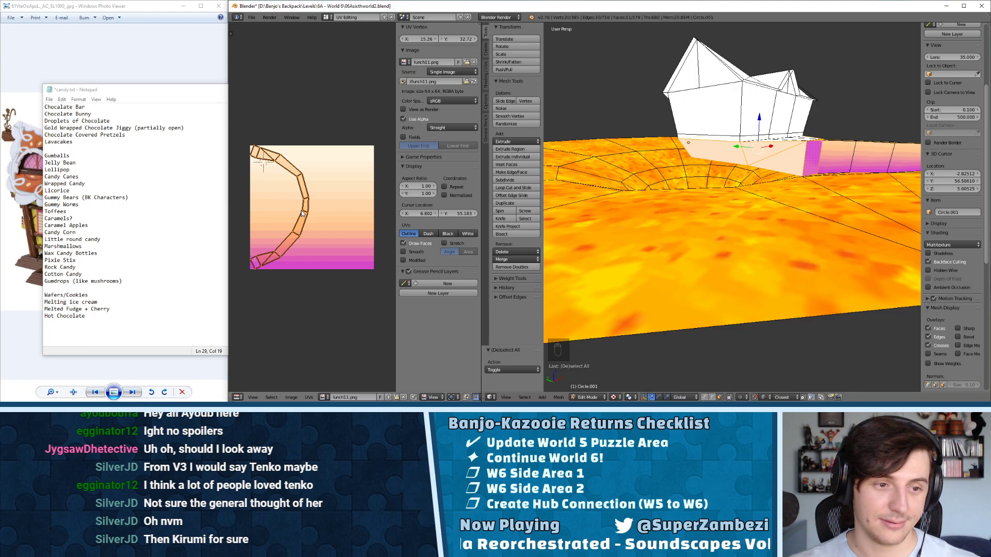
pyautogui.press('r')
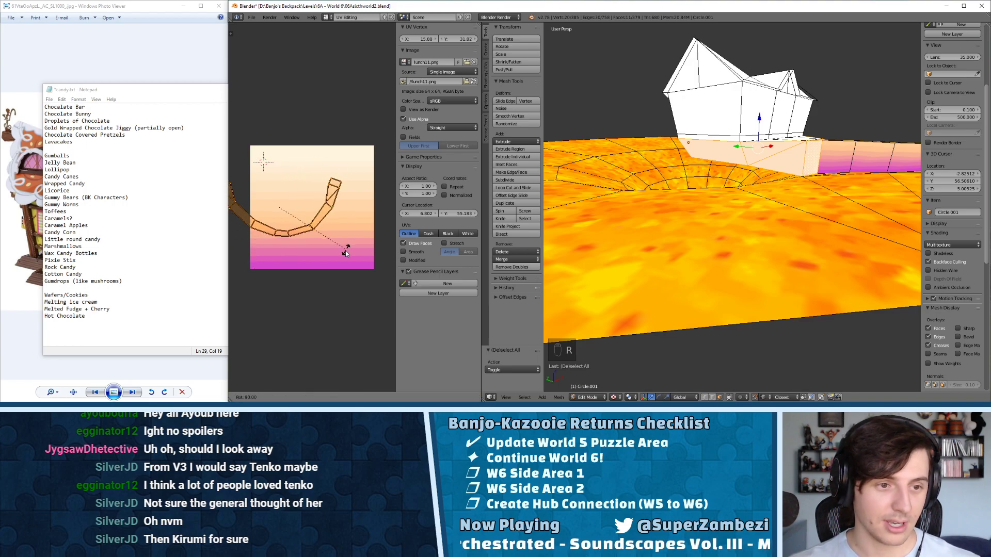
pyautogui.click(349, 245)
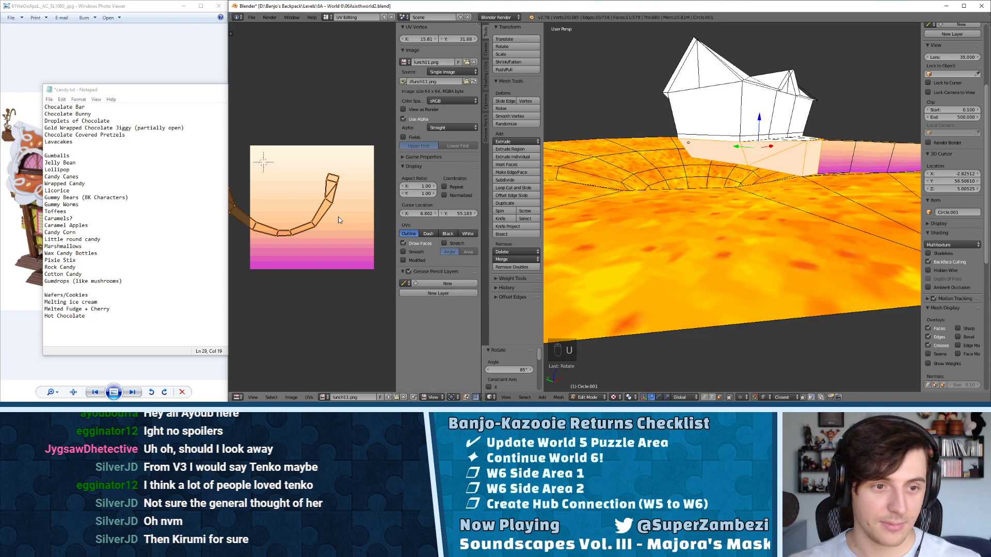
pyautogui.scroll(-2, 311, 206)
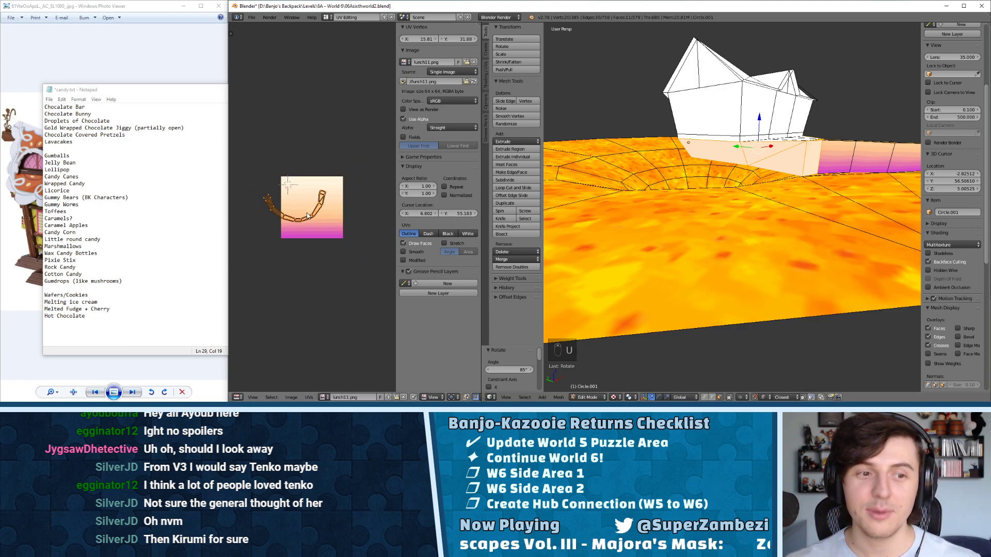
pyautogui.scroll(1, 311, 206)
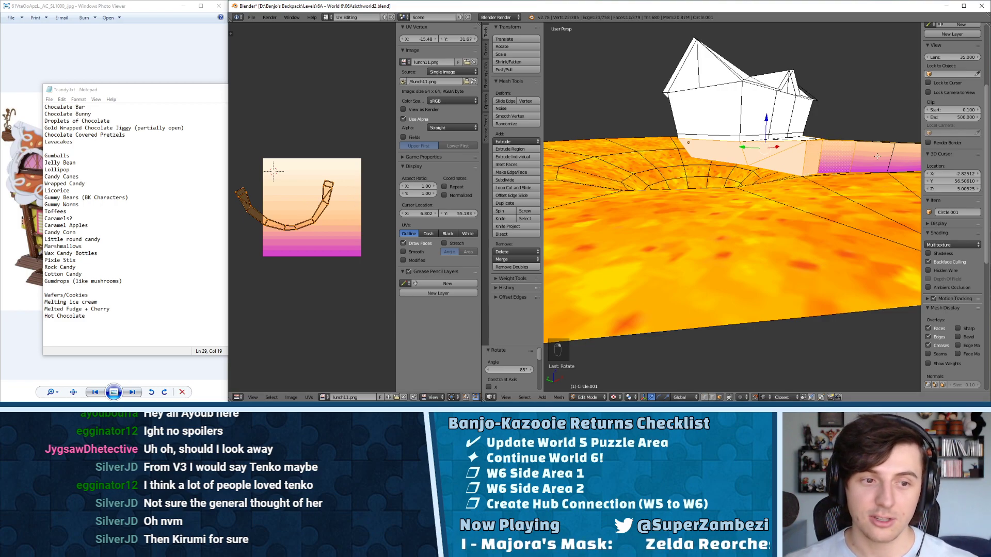
pyautogui.keyDown('shift'); pyautogui.rightClick(851, 158); pyautogui.keyUp('shift')
pyautogui.keyDown('shift'); pyautogui.rightClick(855, 161); pyautogui.keyUp('shift')
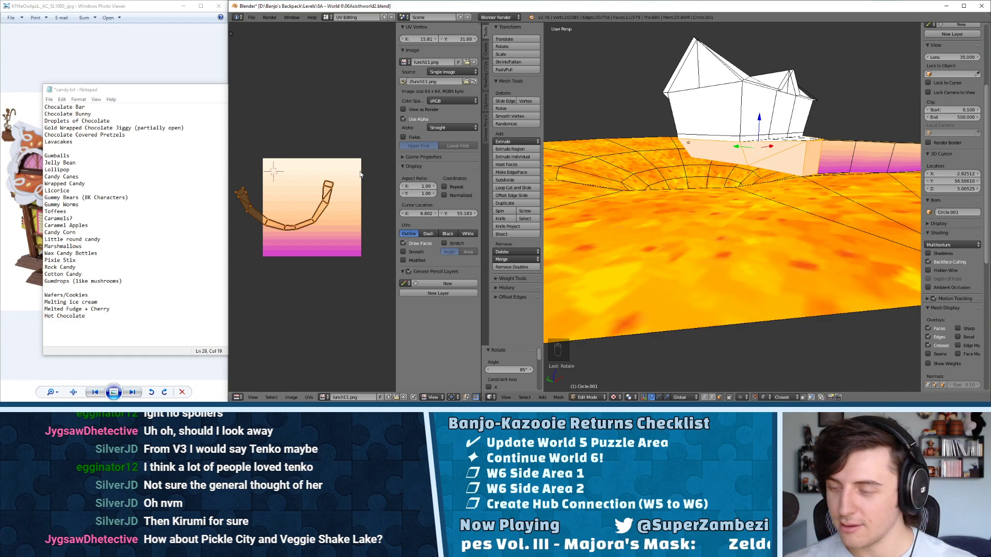
# - Try aligning the UV vertices at the end of the base strip with Align X, and undo it
pyautogui.rightClick(335, 188)
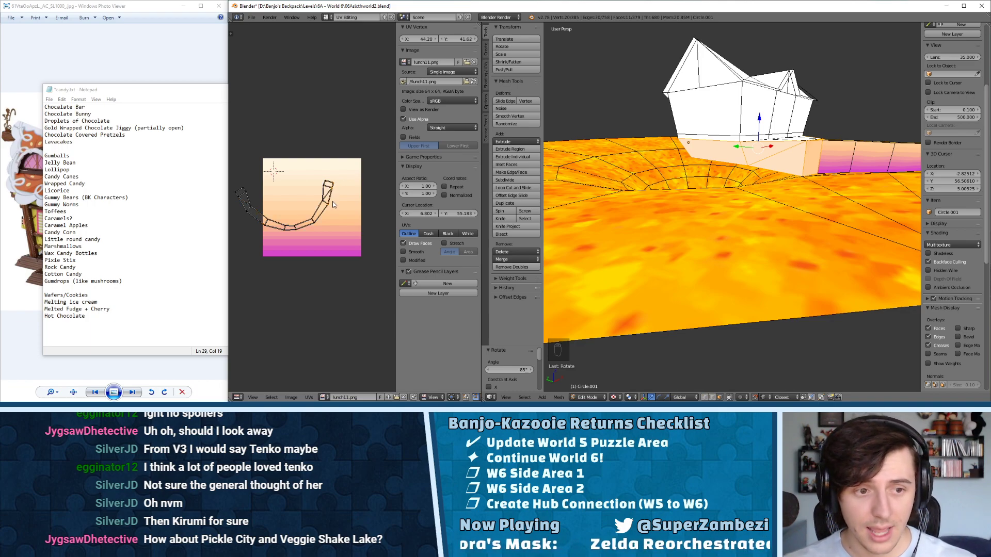
pyautogui.press('u')
pyautogui.press('w')
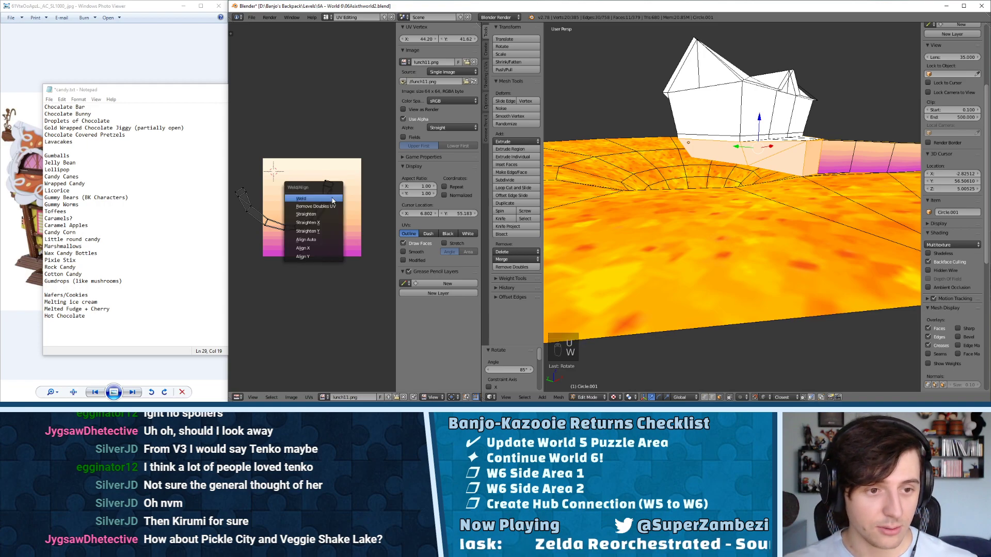
pyautogui.click(320, 248)
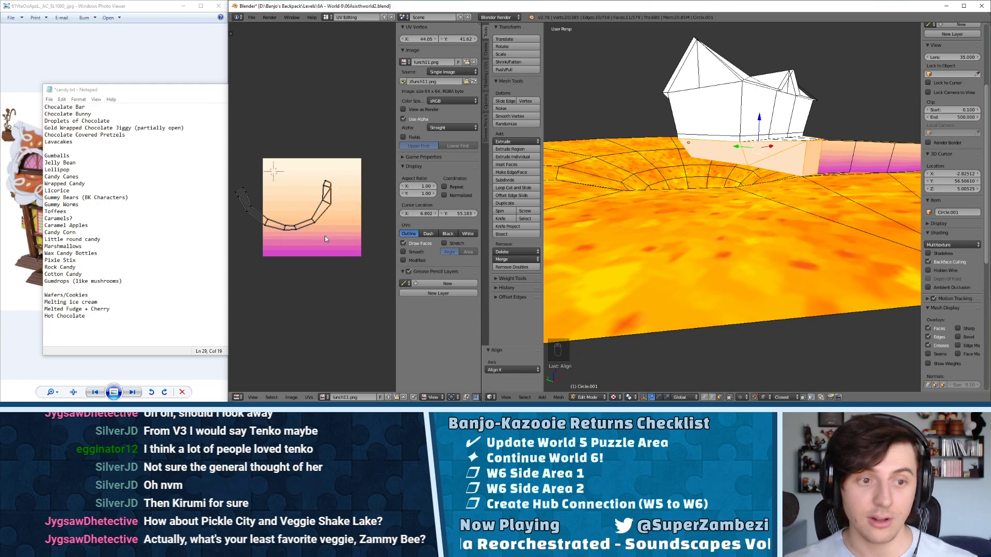
pyautogui.hotkey('ctrl', 'z')
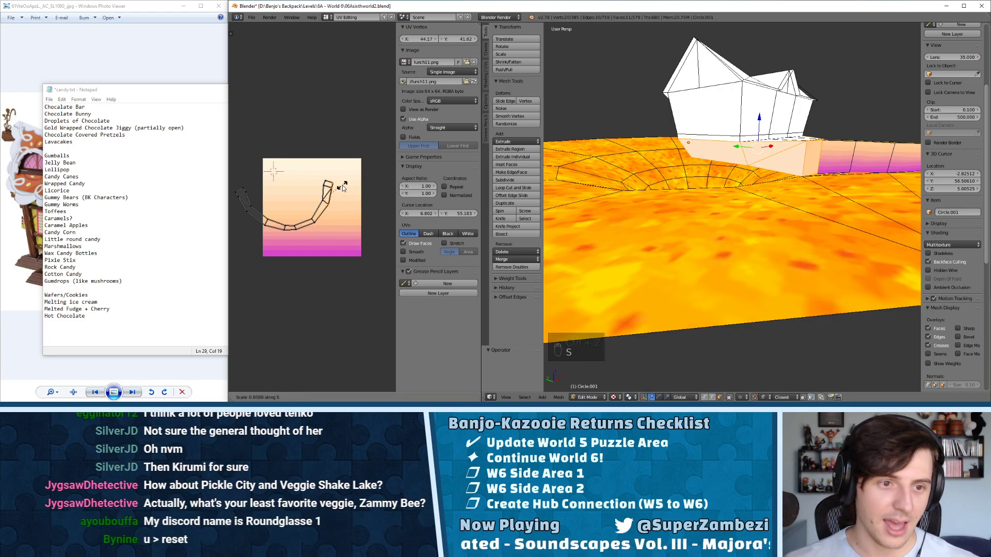
# - Try scaling the end UV vertices to 0 along X and aligning them with Align Y, undoing both attempts
pyautogui.press('s')
pyautogui.press('x')
pyautogui.press('0')
pyautogui.click(343, 187)
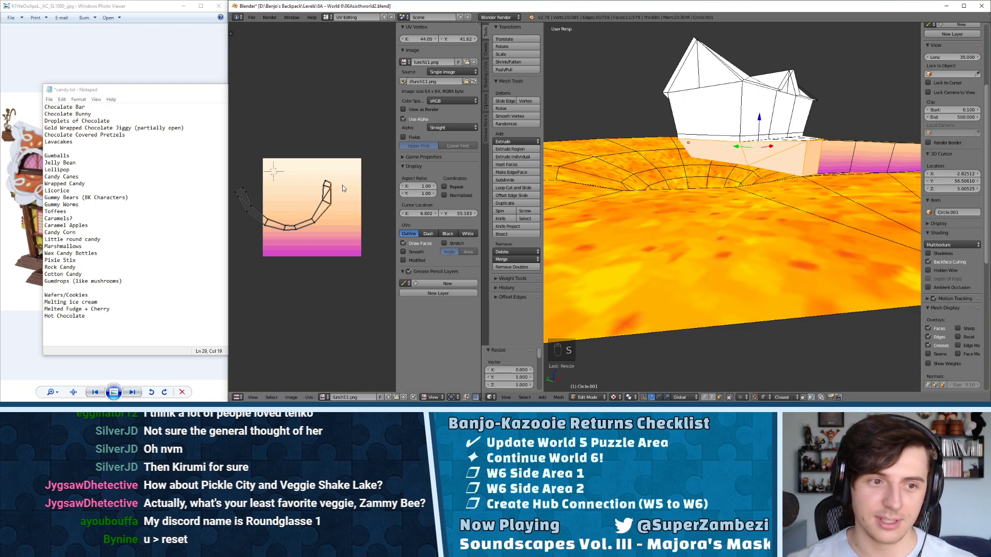
pyautogui.hotkey('ctrl', 'z')
pyautogui.press('w')
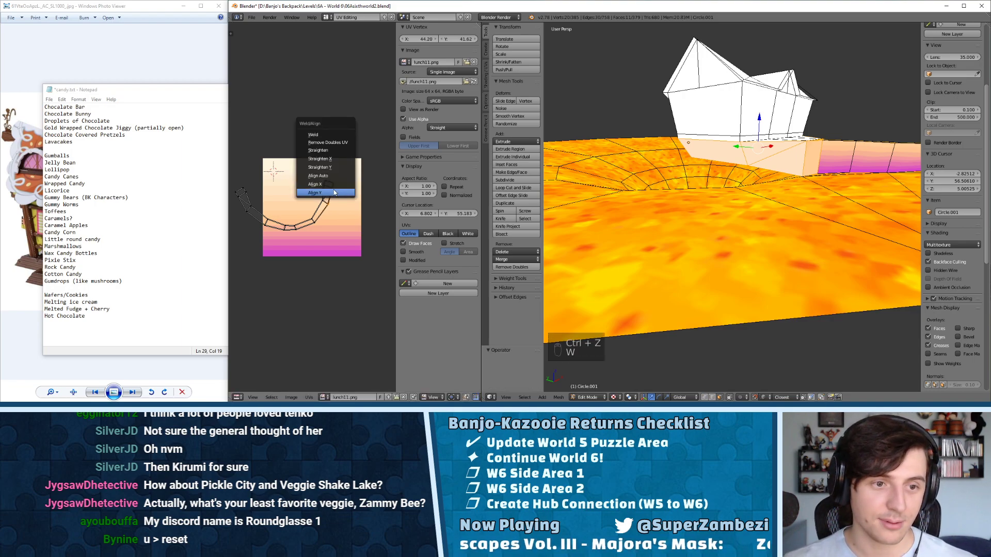
pyautogui.click(333, 193)
pyautogui.hotkey('ctrl', 'z')
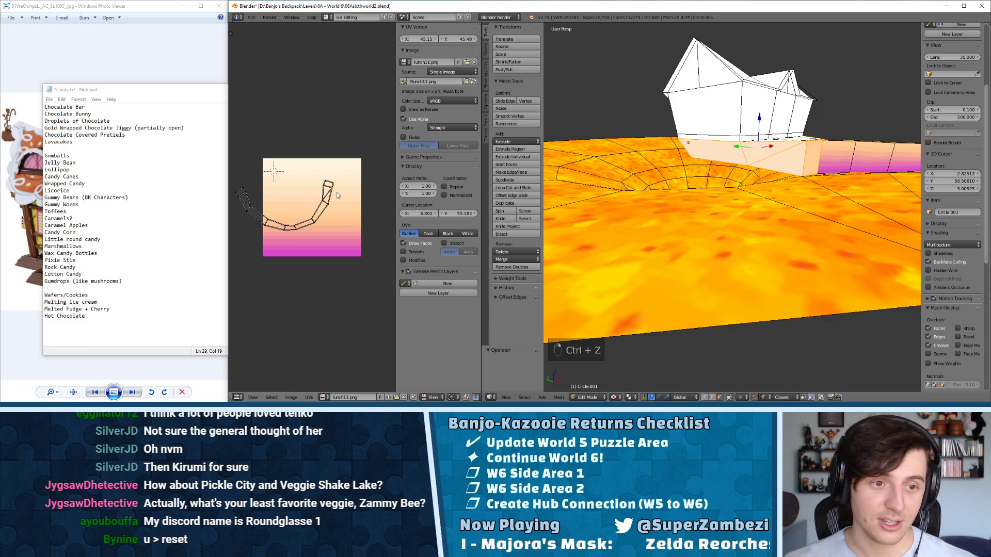
# - Select the UV vertices along the outer, lower edge of the curved base strip and flatten them with Align Y
pyautogui.keyDown('shift'); pyautogui.rightClick(333, 207); pyautogui.keyUp('shift')
pyautogui.keyDown('shift'); pyautogui.rightClick(320, 227); pyautogui.keyUp('shift')
pyautogui.keyDown('shift'); pyautogui.rightClick(297, 235); pyautogui.keyUp('shift')
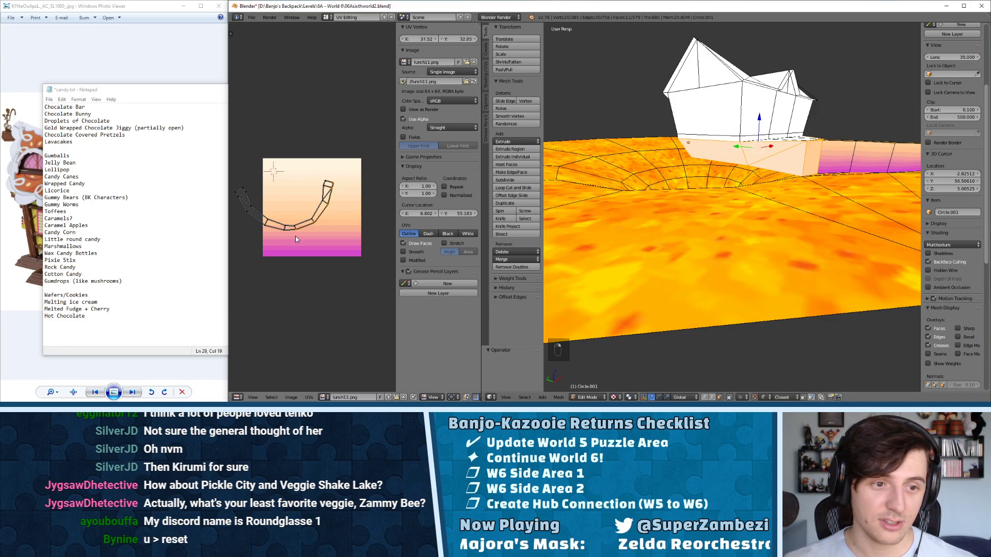
pyautogui.keyDown('shift'); pyautogui.rightClick(244, 214); pyautogui.keyUp('shift')
pyautogui.keyDown('shift'); pyautogui.rightClick(236, 204); pyautogui.keyUp('shift')
pyautogui.keyDown('shift'); pyautogui.rightClick(235, 191); pyautogui.keyUp('shift')
pyautogui.press('w')
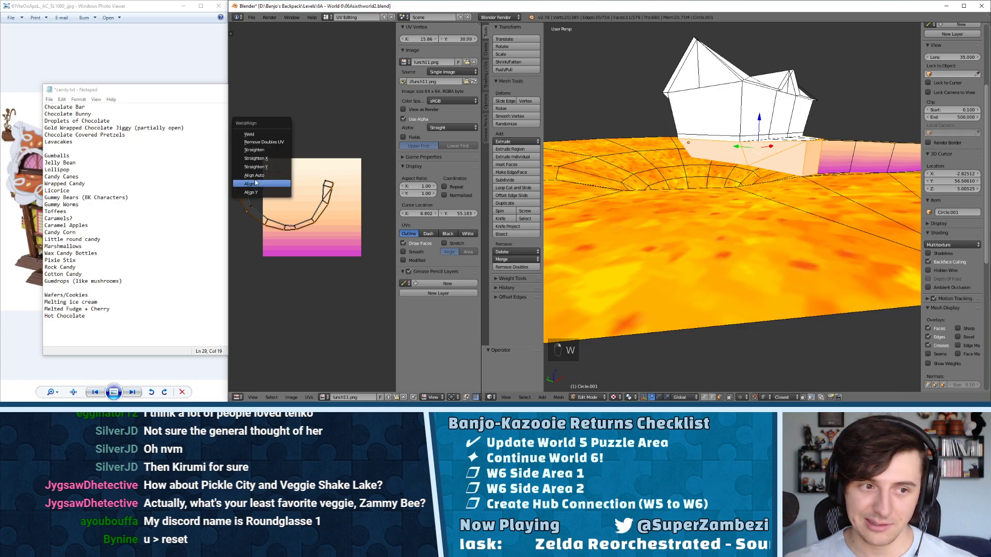
pyautogui.click(267, 193)
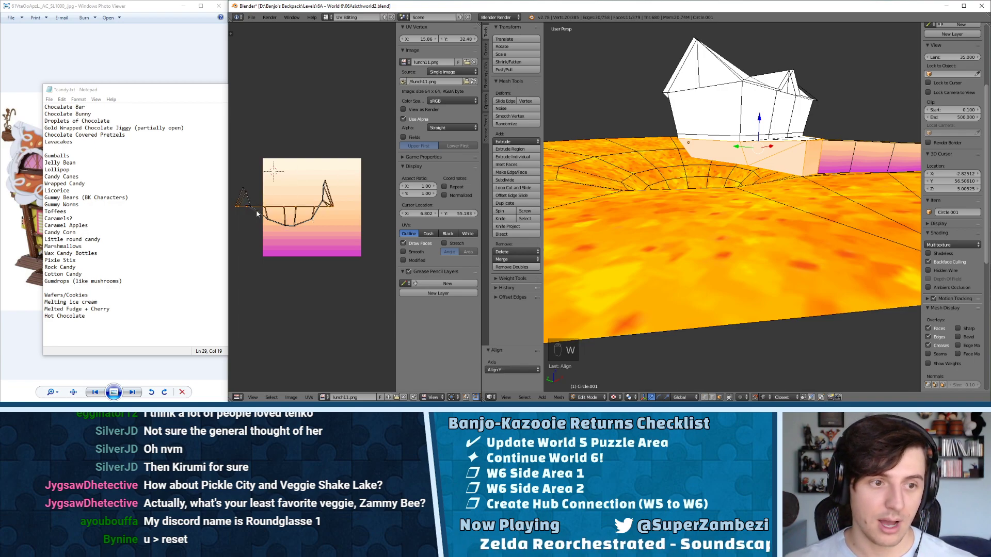
# - Select the strip's opposite row of UV vertices, move it 0.313 along Y and flatten it with Align Y
pyautogui.keyDown('shift'); pyautogui.rightClick(250, 206); pyautogui.keyUp('shift')
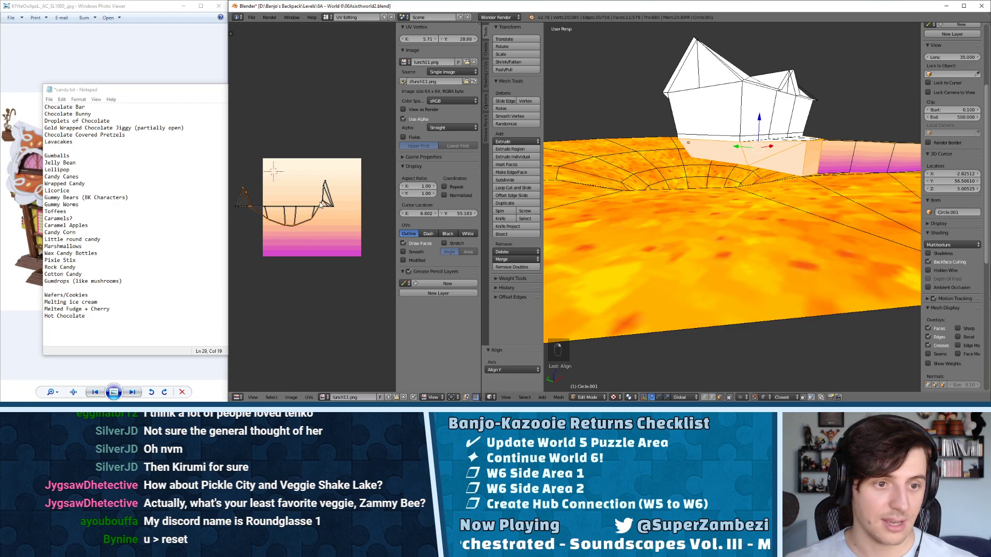
pyautogui.keyDown('shift'); pyautogui.rightClick(324, 180); pyautogui.keyUp('shift')
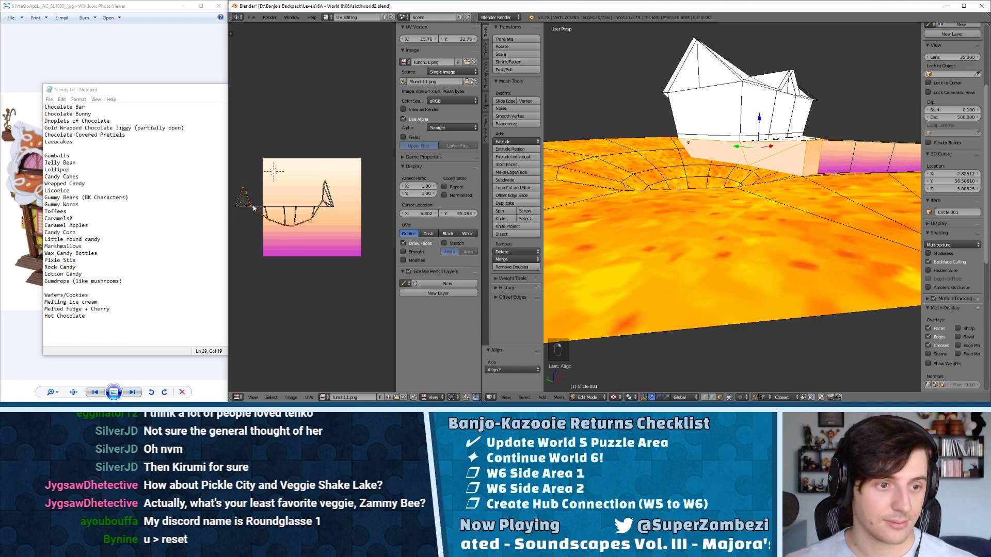
pyautogui.press('g')
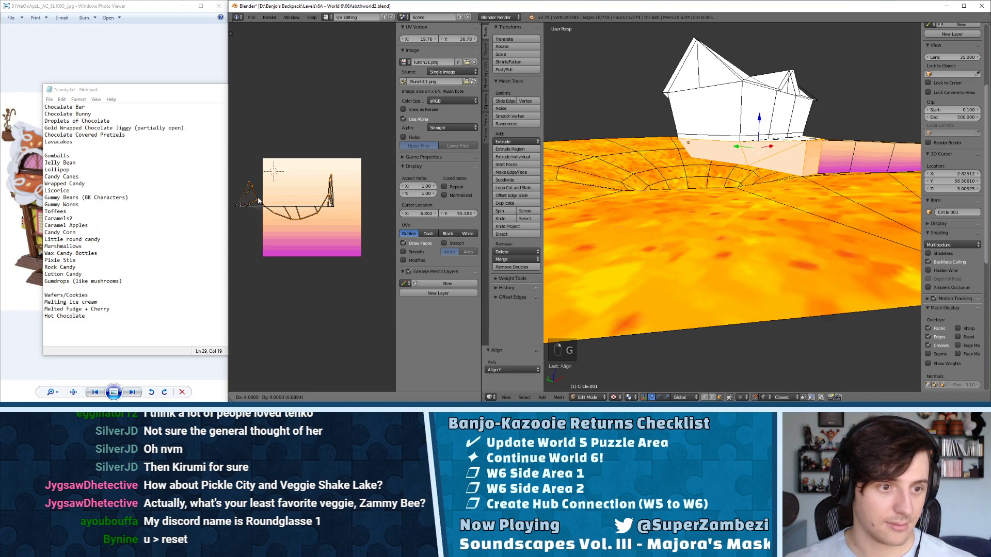
pyautogui.click(254, 176)
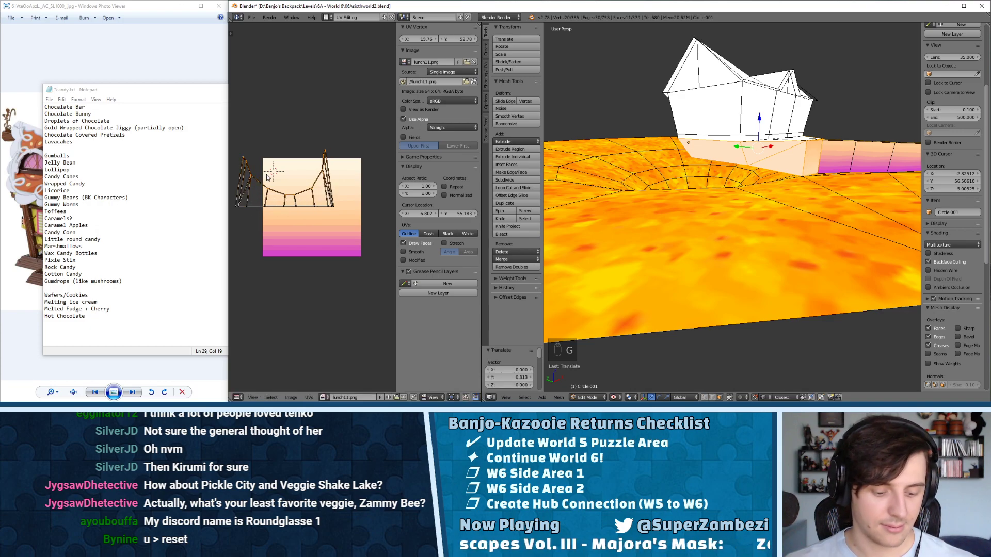
pyautogui.press('w')
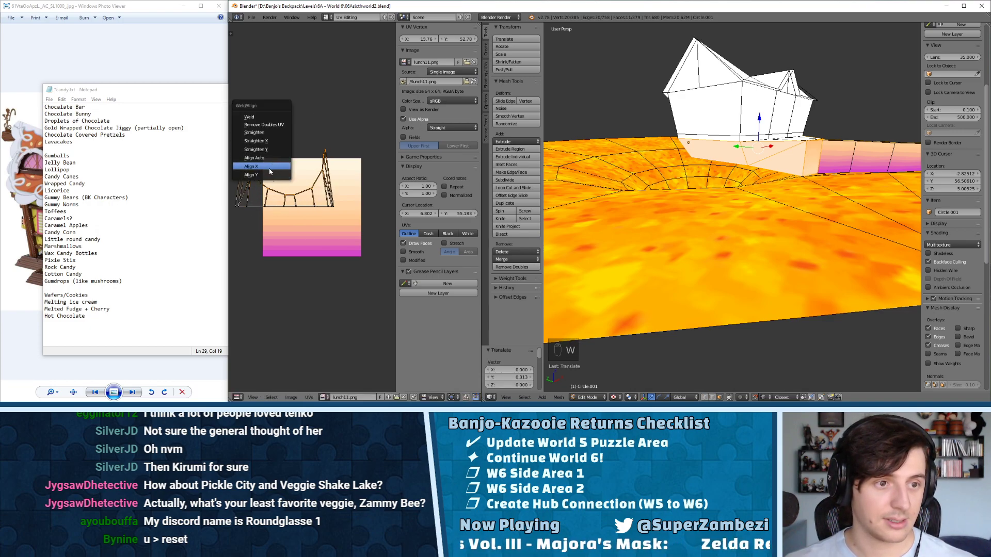
pyautogui.click(271, 175)
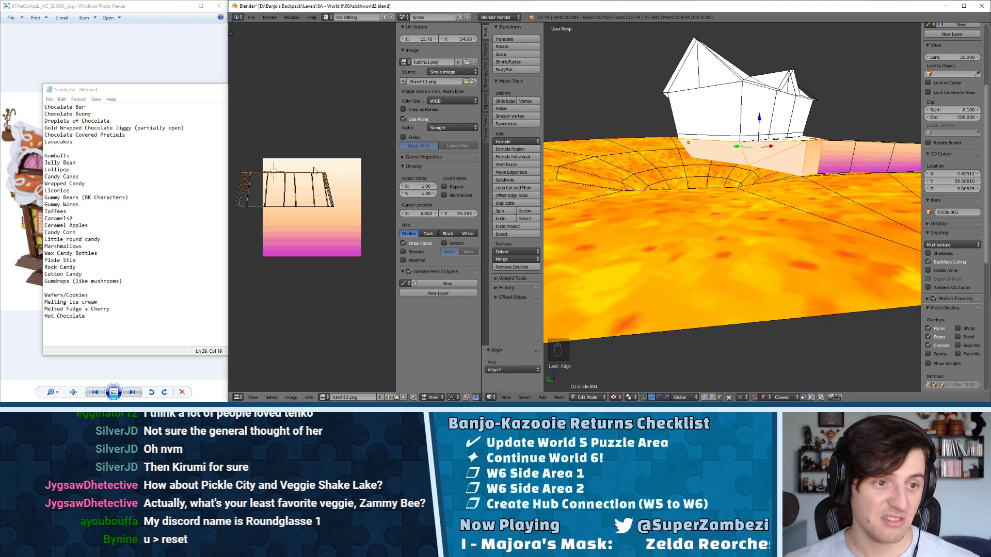
# - Scale the upper UV row by about 1.2, and move the whole strip 0.563 in X and -0.188 in Y
pyautogui.press('s')
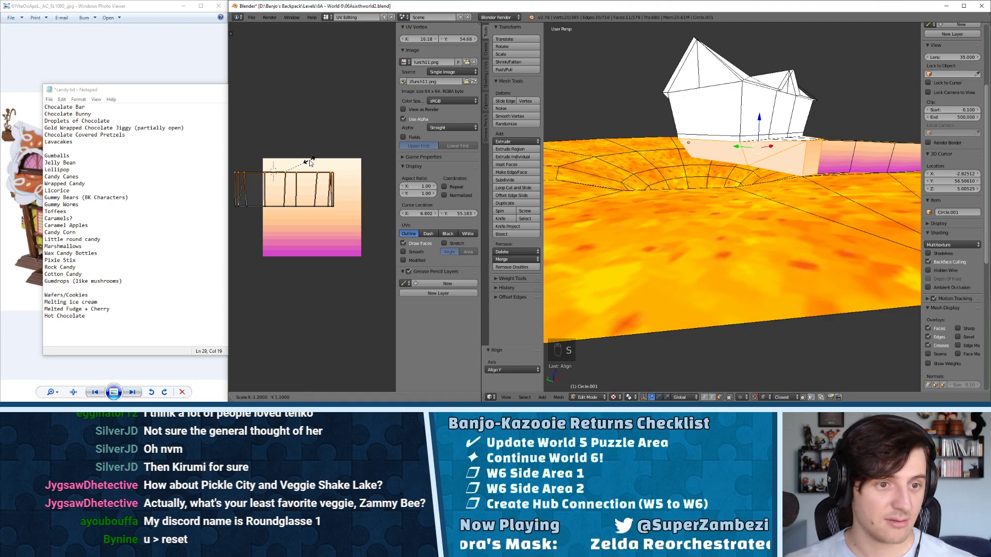
pyautogui.click(308, 162)
pyautogui.press('a')
pyautogui.press('a')
pyautogui.press('a')
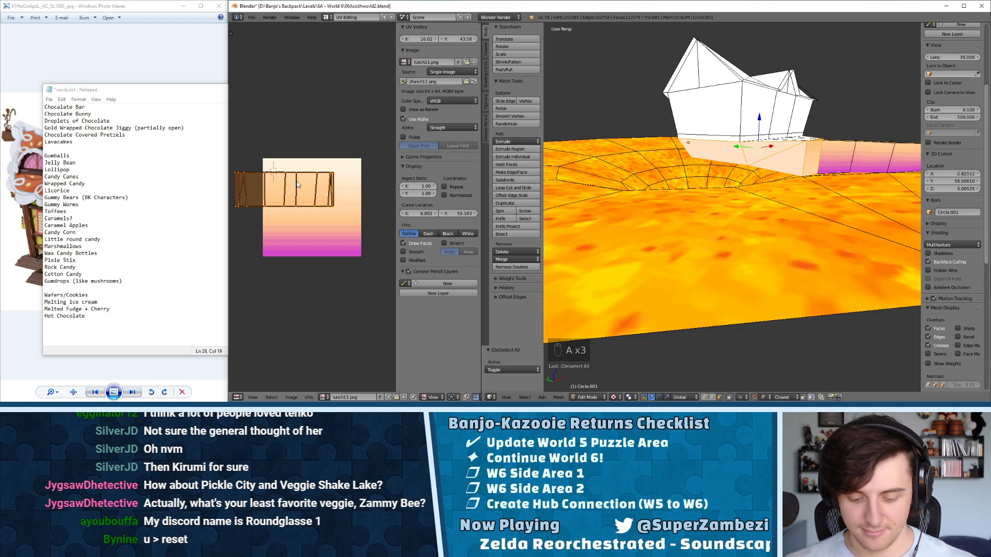
pyautogui.press('g')
pyautogui.click(354, 203)
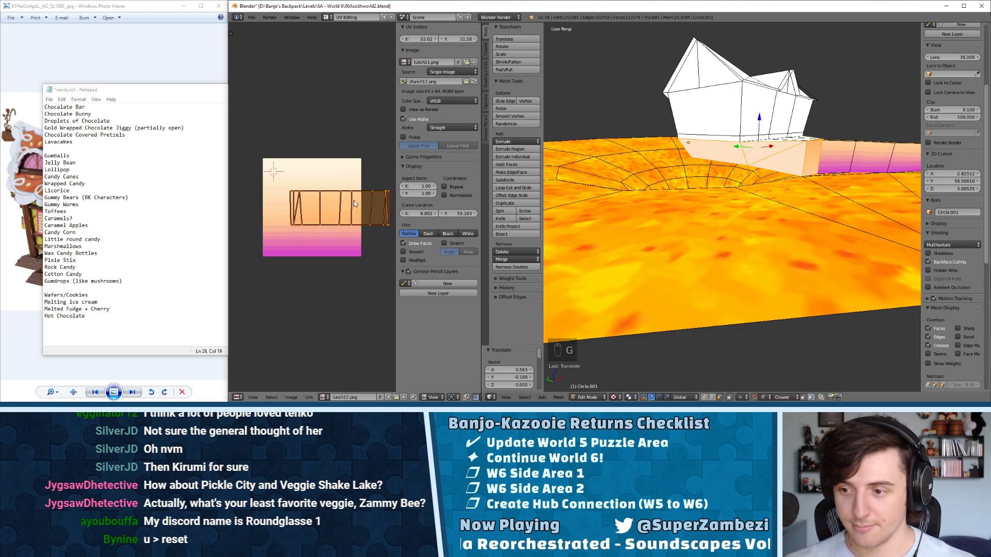
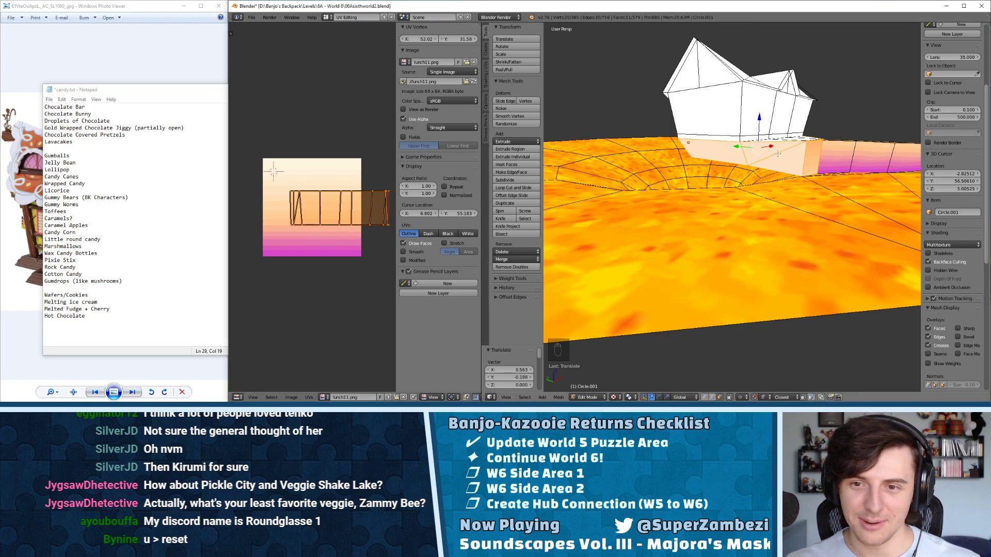
# - Try resetting the UVs of the selected base faces, check the model, and undo the reset
pyautogui.press('u')
pyautogui.click(743, 227)
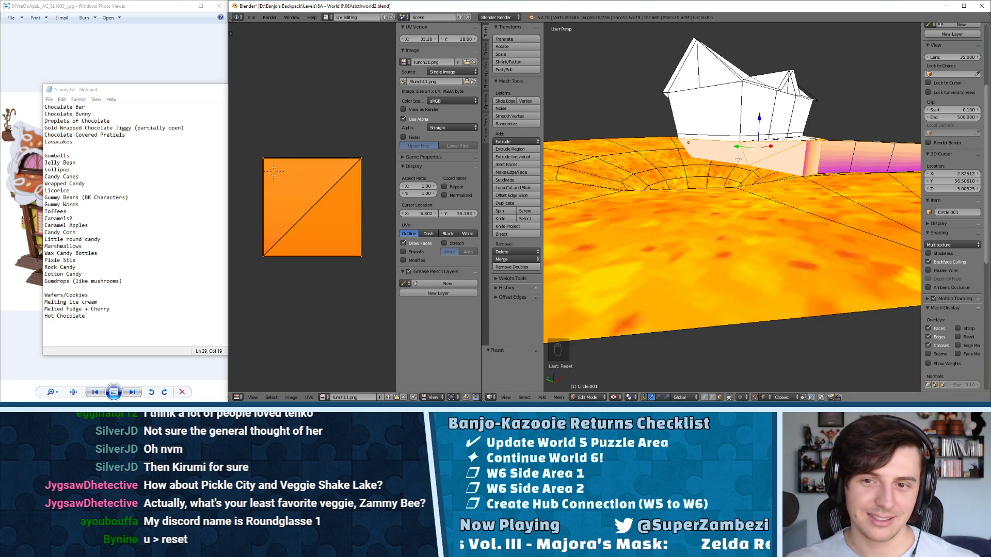
pyautogui.moveTo(738, 155); pyautogui.dragTo(637, 157, button='middle')
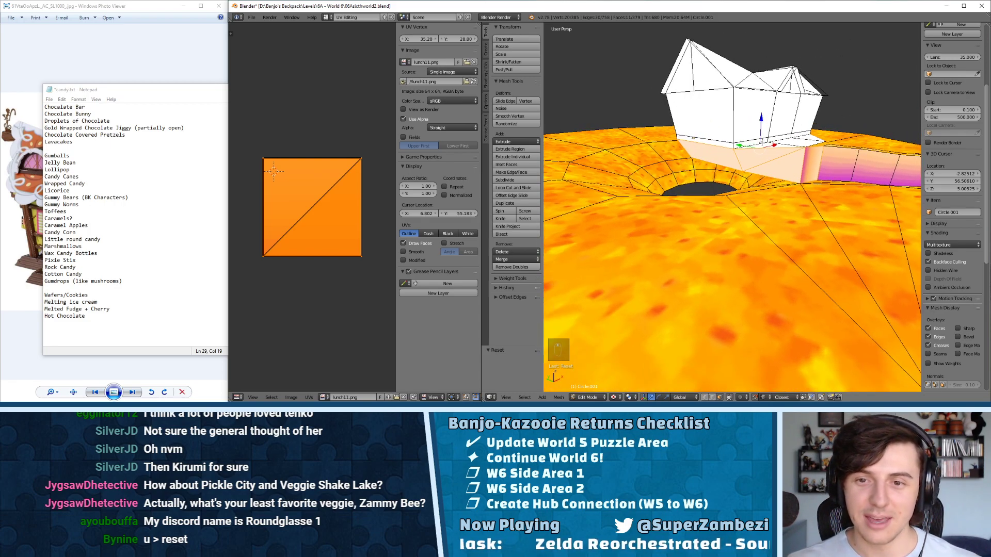
pyautogui.hotkey('ctrl', 'z')
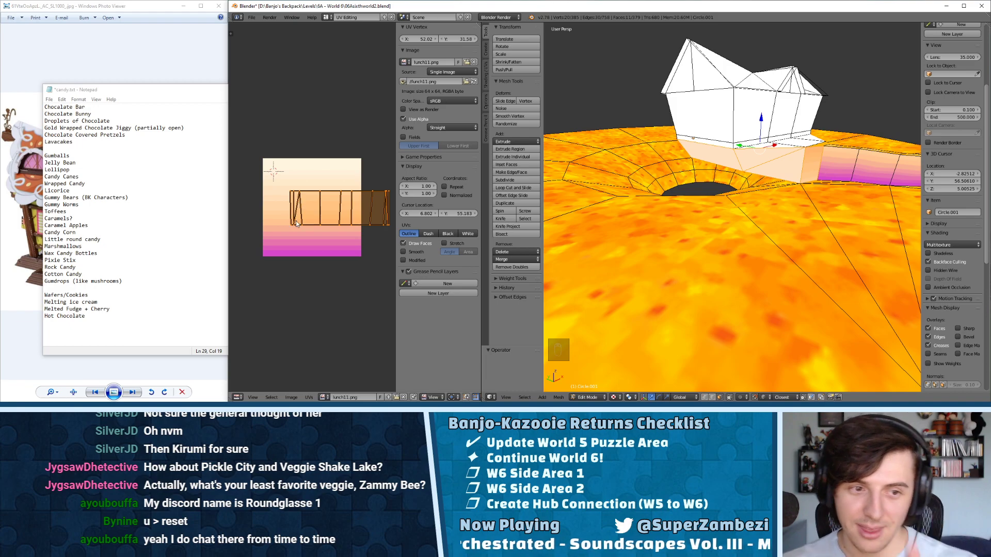
# - Move the base's UV strip -0.313 in X and 1.125 in Y, and add four adjoining walkway side faces to the selection
pyautogui.press('g')
pyautogui.click(279, 108)
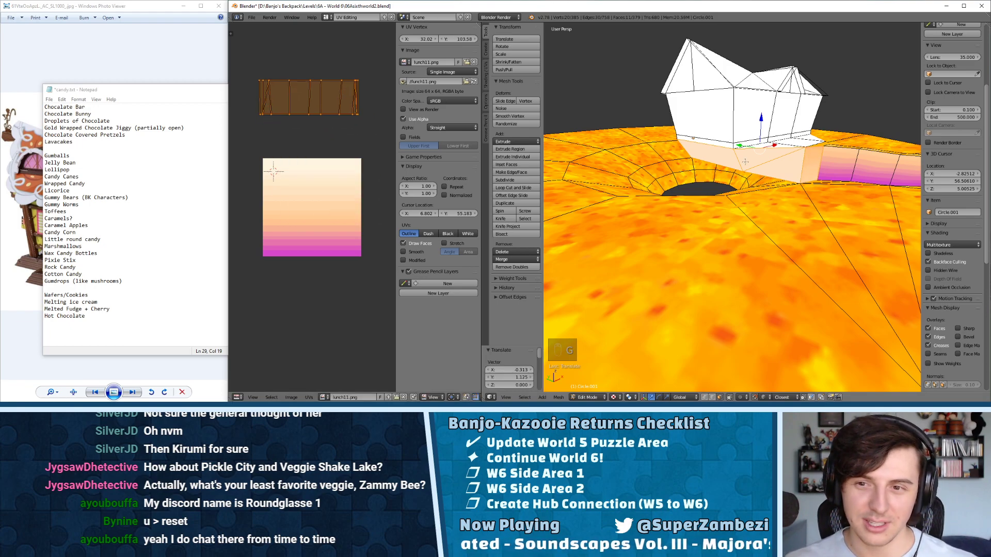
pyautogui.keyDown('shift'); pyautogui.rightClick(795, 184); pyautogui.keyUp('shift')
pyautogui.keyDown('shift'); pyautogui.rightClick(816, 186); pyautogui.keyUp('shift')
pyautogui.keyDown('shift'); pyautogui.rightClick(838, 188); pyautogui.keyUp('shift')
pyautogui.keyDown('shift'); pyautogui.rightClick(861, 191); pyautogui.keyUp('shift')
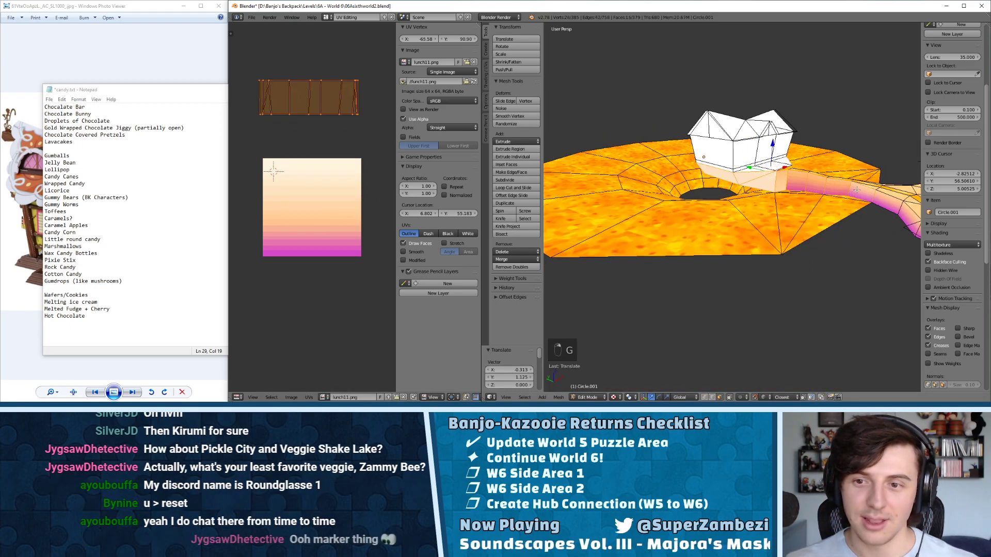
pyautogui.scroll(-1, 338, 179)
pyautogui.scroll(-8, 338, 179)
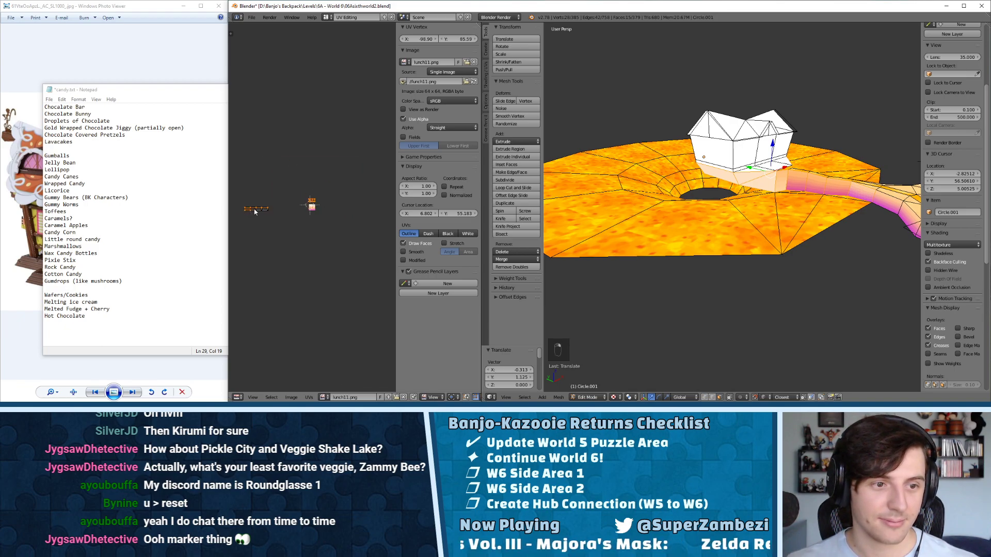
# - Box-select only the house base's UV strip and move it -11.813 in X and -0.938 in Y, beside the walkway's UVs
pyautogui.press('a')
pyautogui.press('a')
pyautogui.press('a')
pyautogui.press('a')
pyautogui.press('b')
pyautogui.moveTo(302, 183); pyautogui.dragTo(353, 227)
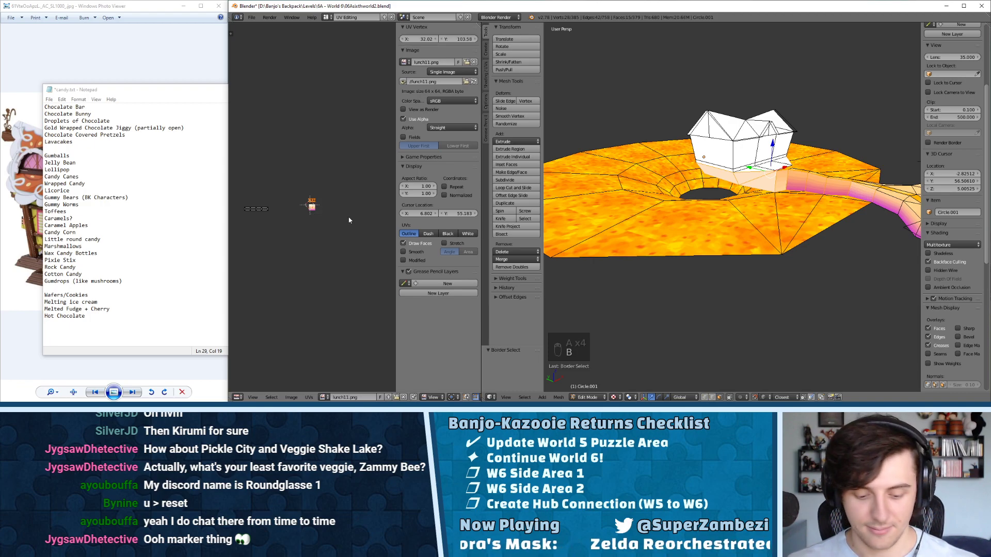
pyautogui.press('g')
pyautogui.click(252, 222)
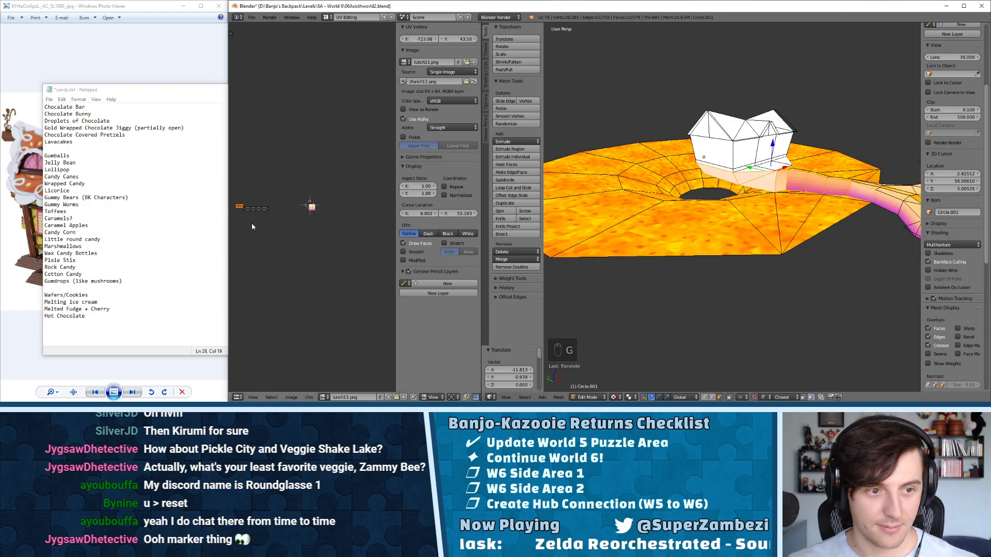
# - Scale the base's UV strip by 3 and move it -0.5 in X and -0.375 in Y, next to the walkway's UVs
pyautogui.press('KP_Decimal')
pyautogui.scroll(-5, 275, 212)
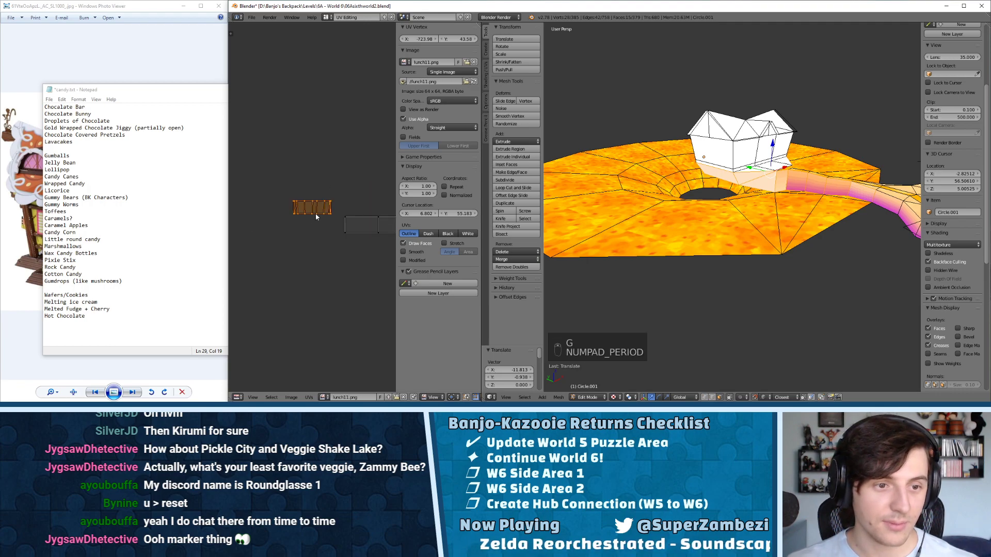
pyautogui.click(311, 207)
pyautogui.press('s')
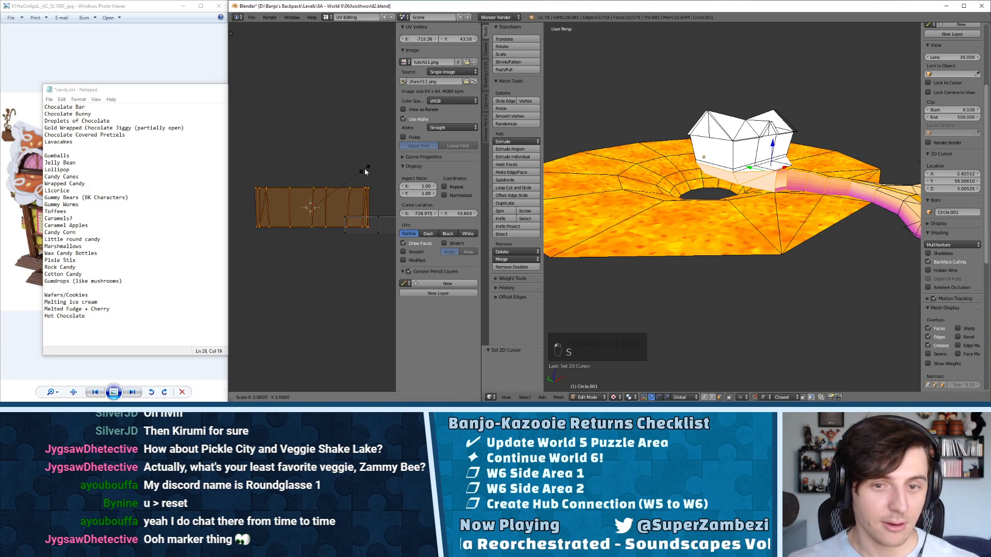
pyautogui.click(365, 169)
pyautogui.press('g')
pyautogui.click(338, 189)
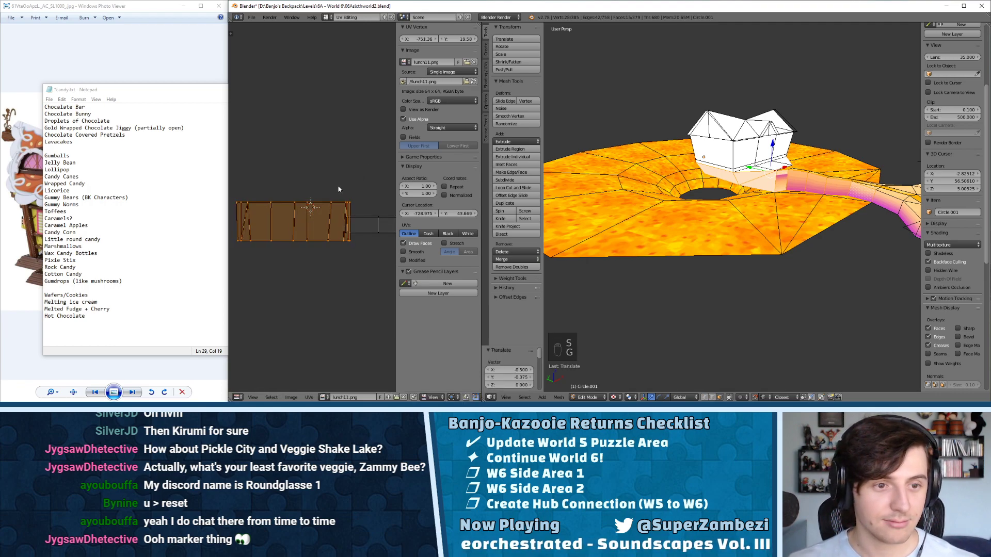
# - Scale the base's UV strip by 0.6, move it 0.438 in X and 0.063 in Y, and inspect the gradient where base and walkway meet
pyautogui.click(323, 398)
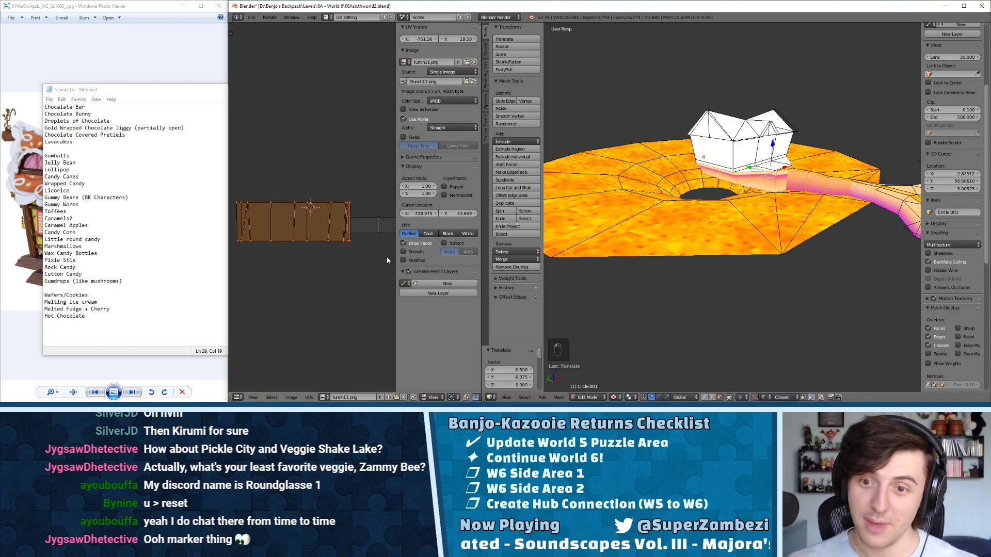
pyautogui.press('s')
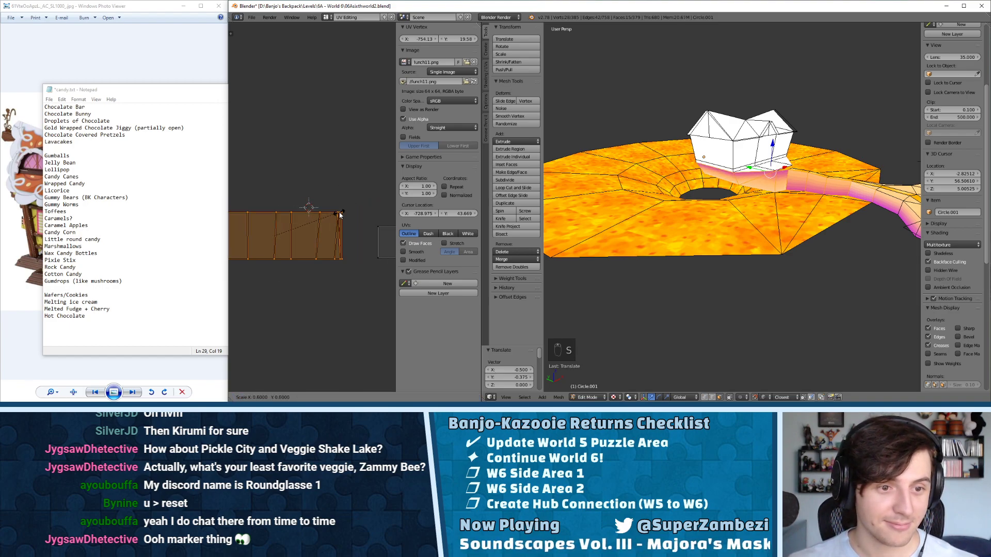
pyautogui.click(340, 214)
pyautogui.press('g')
pyautogui.click(373, 210)
pyautogui.scroll(6, 799, 129)
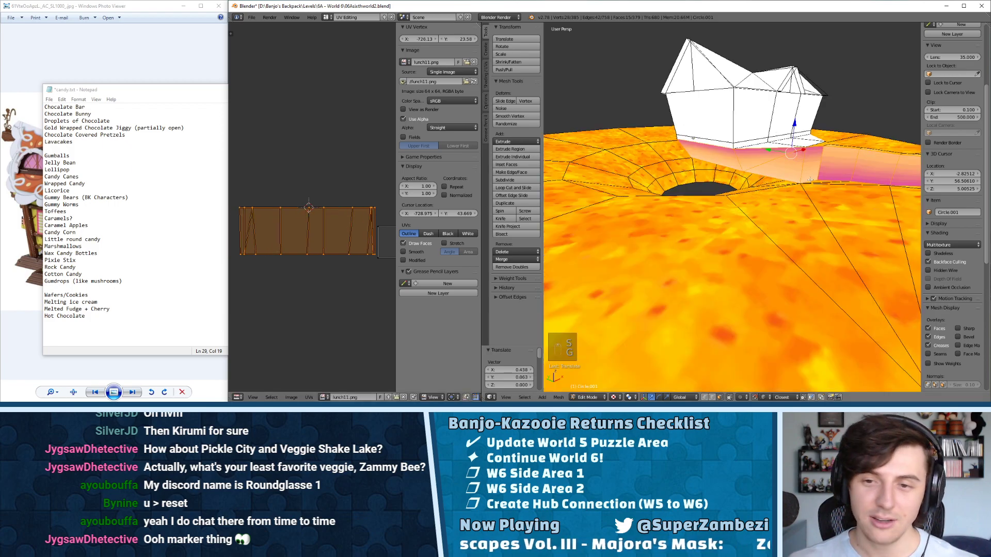
pyautogui.moveTo(799, 128); pyautogui.dragTo(808, 146, button='middle')
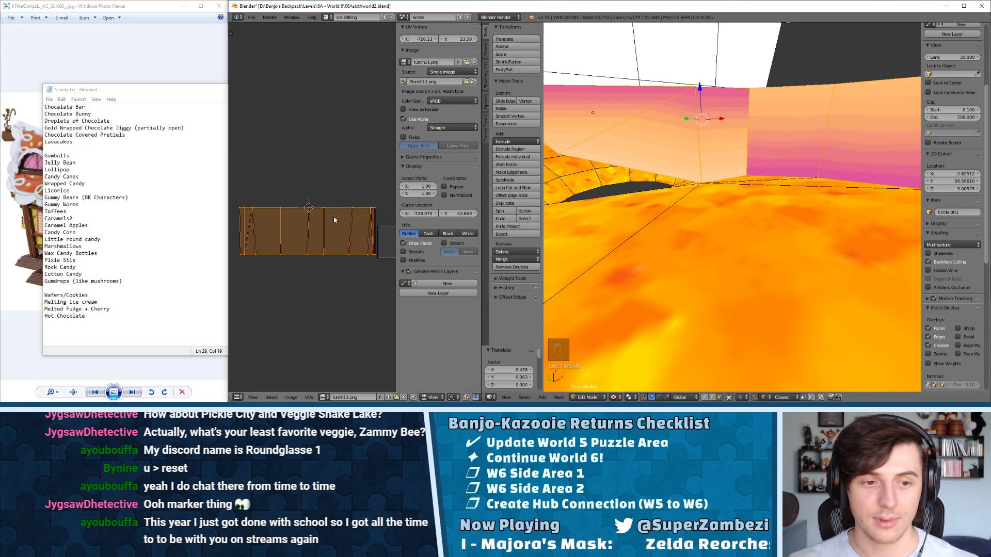
pyautogui.write('sx')
pyautogui.write('.5')
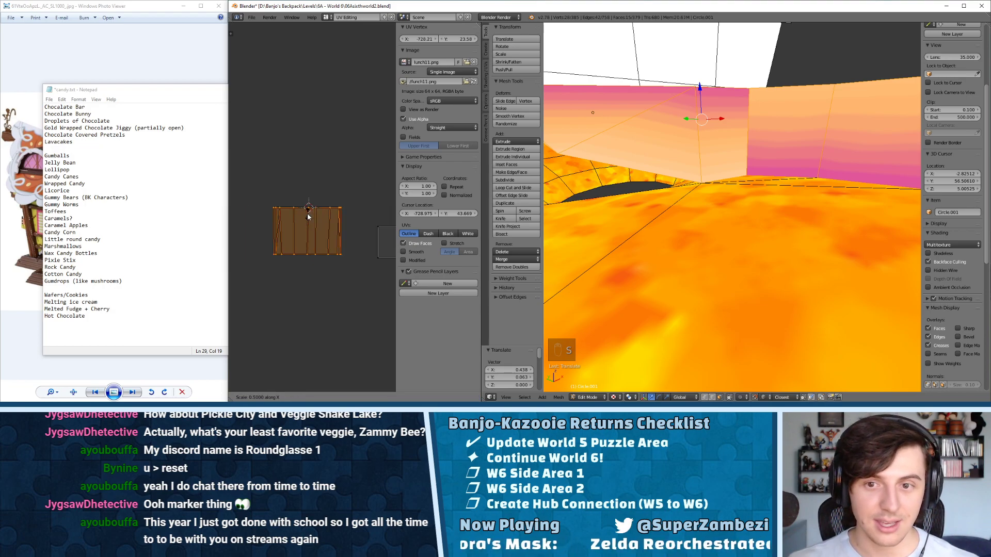
pyautogui.write('5')
pyautogui.click(298, 210)
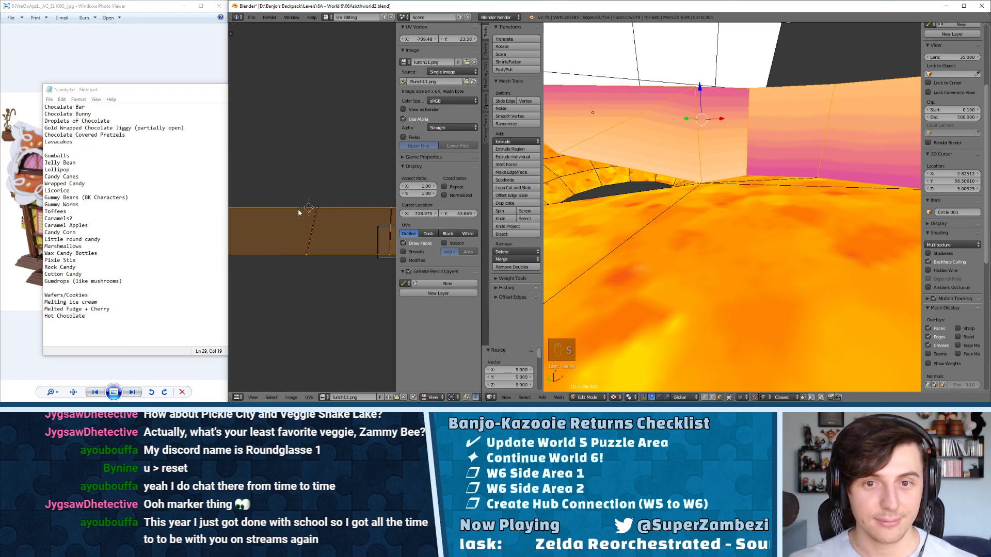
pyautogui.hotkey('ctrl', 'z')
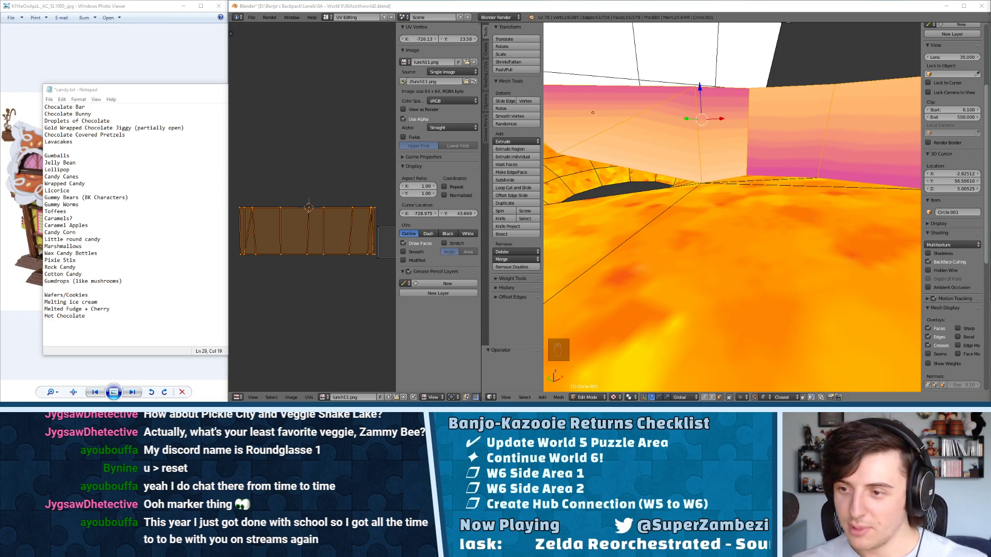
# - Scale the house base's UV strip vertically by 0.4, keeping its width
pyautogui.scroll(-3, 318, 182)
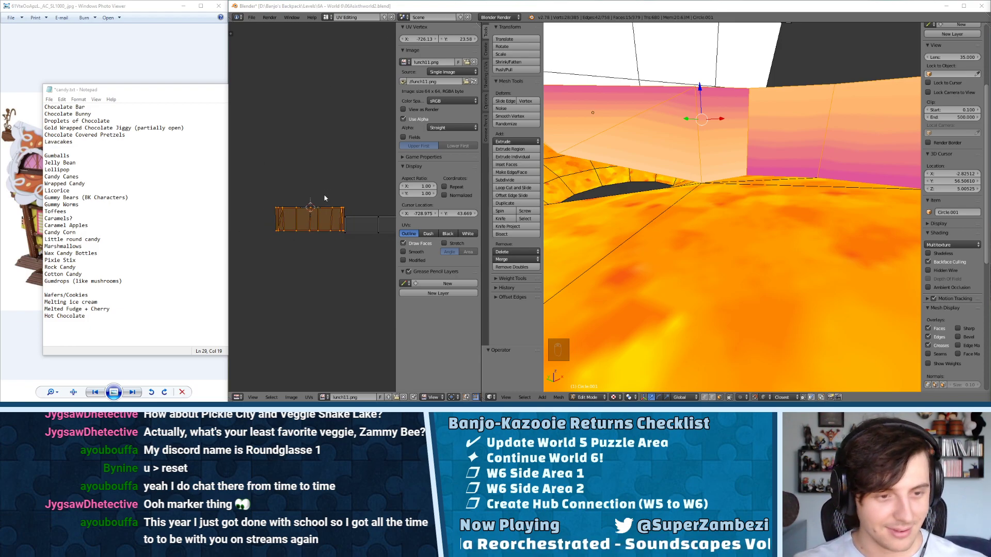
pyautogui.click(337, 180)
pyautogui.press('s')
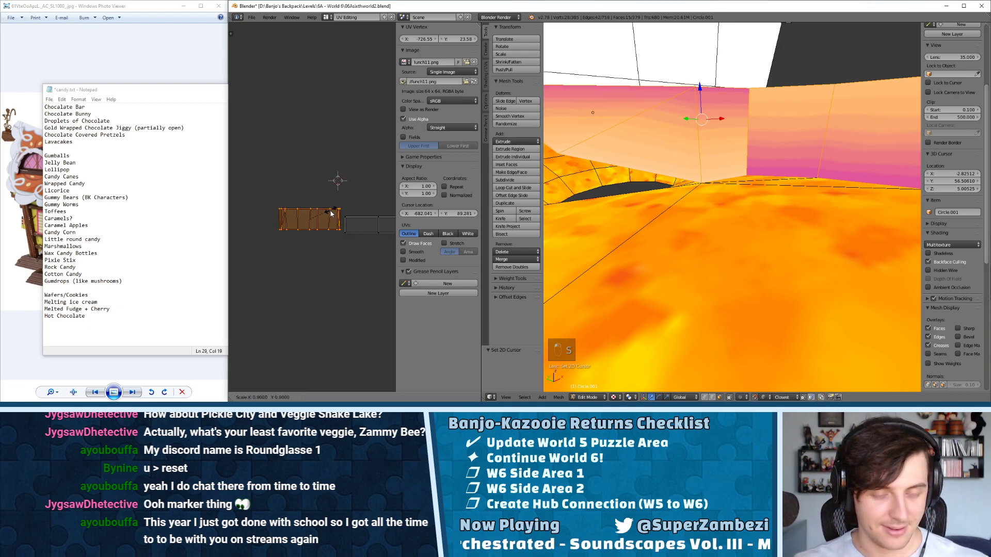
pyautogui.click(321, 223)
pyautogui.scroll(3, 323, 226)
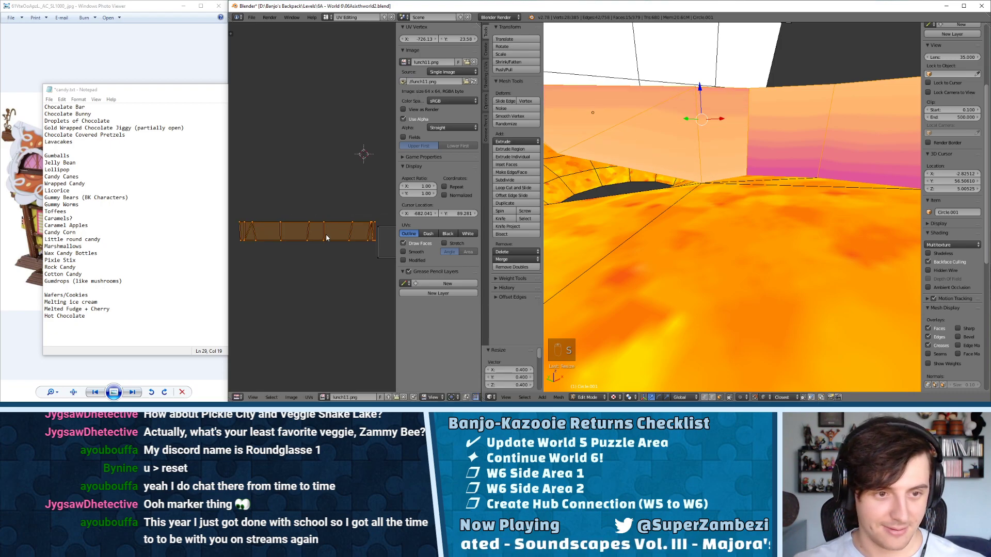
# - Lower the flattened UV strip of the base and scale it by 1.1
pyautogui.press('g')
pyautogui.click(334, 248)
pyautogui.click(327, 239)
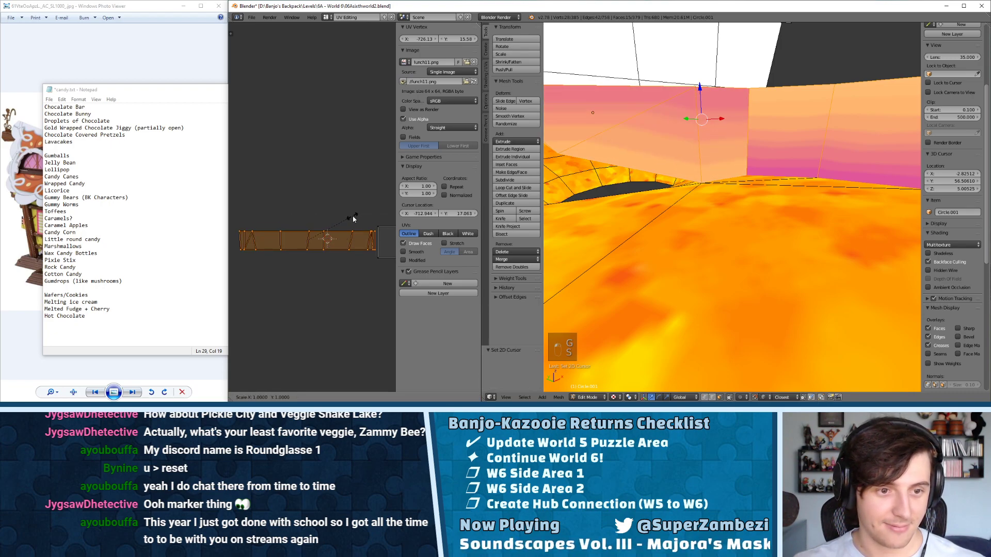
pyautogui.press('s')
pyautogui.click(355, 213)
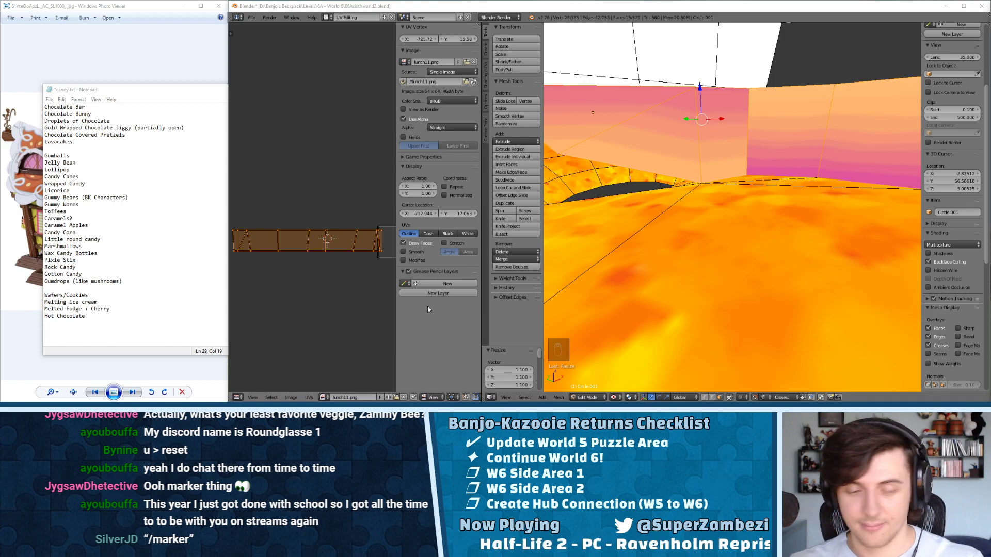
# - Scale the base's UV strip by 1.4 and move it -0.188 in X and -0.063 in Y
pyautogui.click(351, 245)
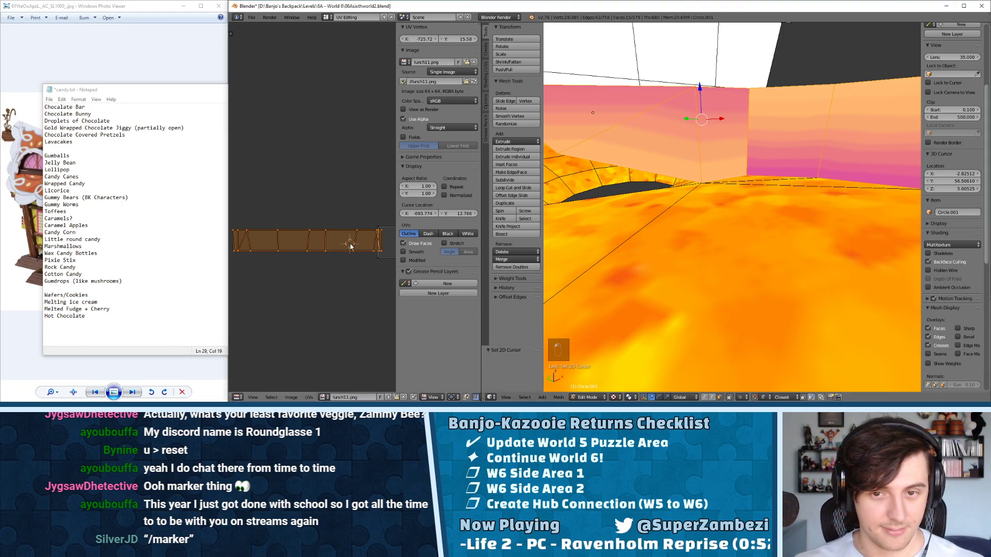
pyautogui.press('s')
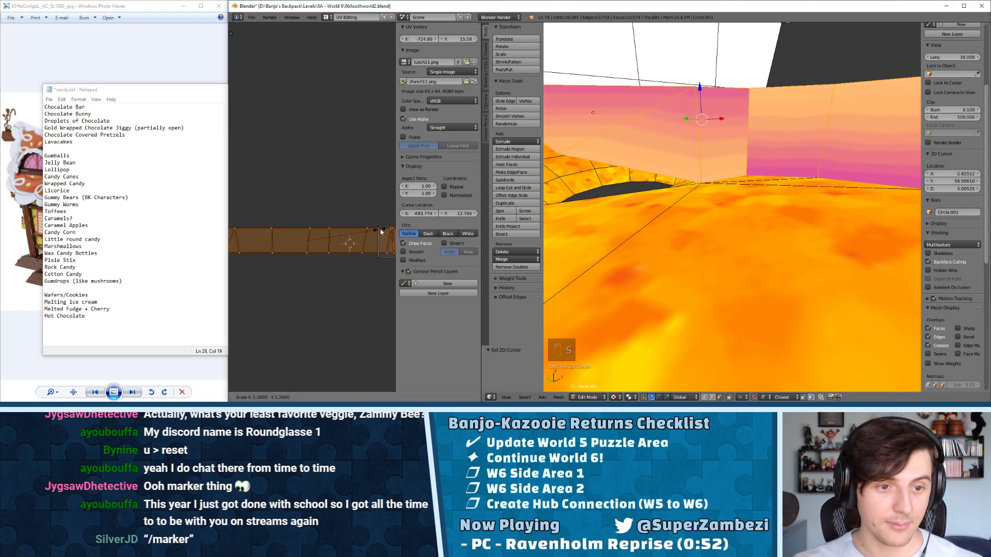
pyautogui.click(378, 231)
pyautogui.press('g')
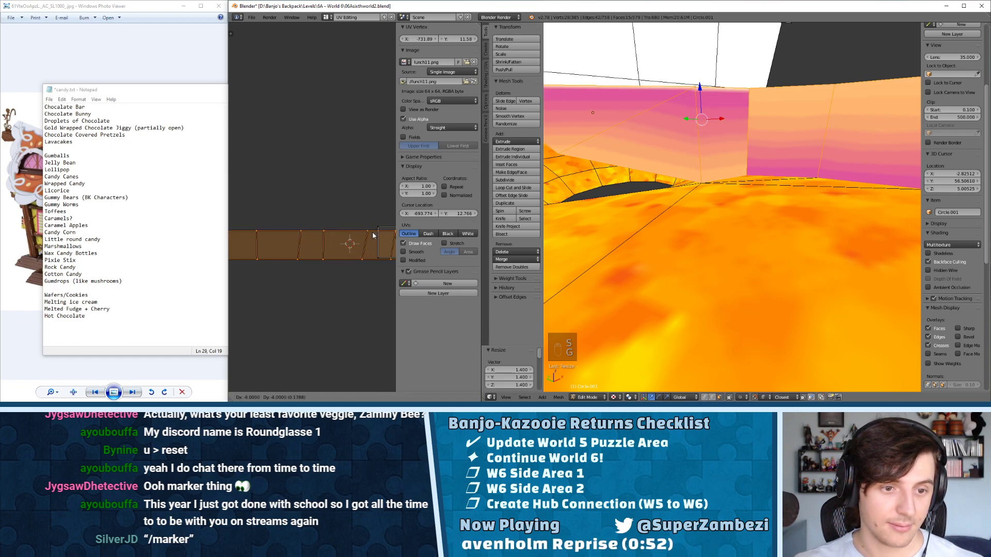
pyautogui.click(368, 232)
# - Turn off UV snapping, scale the base's strip by 1.026, and move it -0.331 in X and 0.026 in Y
pyautogui.hotkey('shift', 'Tab')
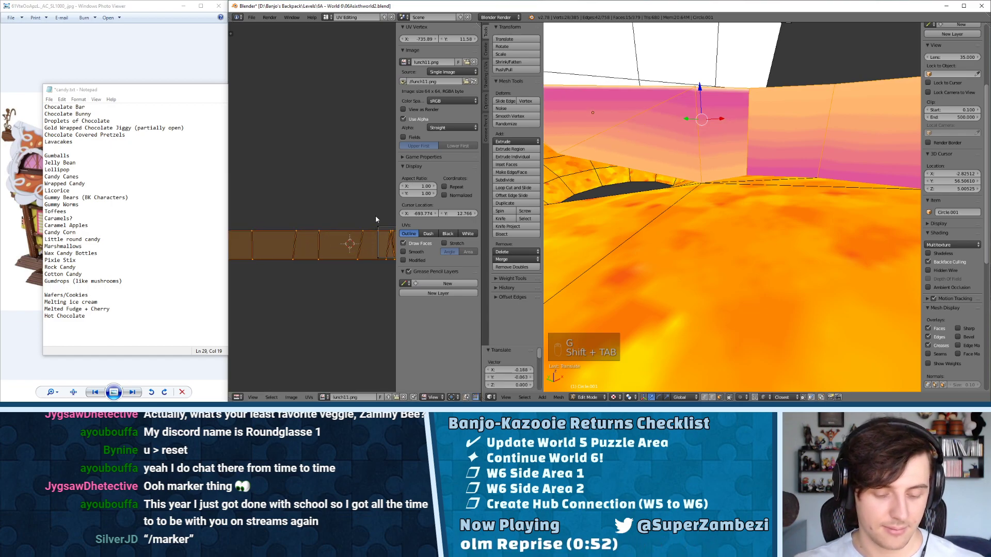
pyautogui.press('s')
pyautogui.click(377, 217)
pyautogui.press('g')
pyautogui.click(357, 217)
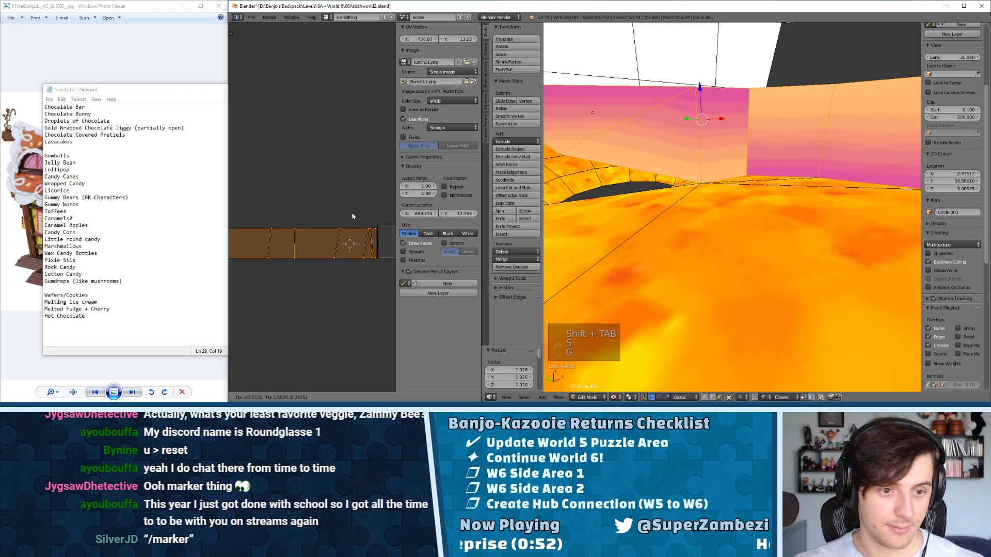
# - Scale the base's UV strip by 1.043 and move it -0.015 in X and 0.021 in Y
pyautogui.click(308, 397)
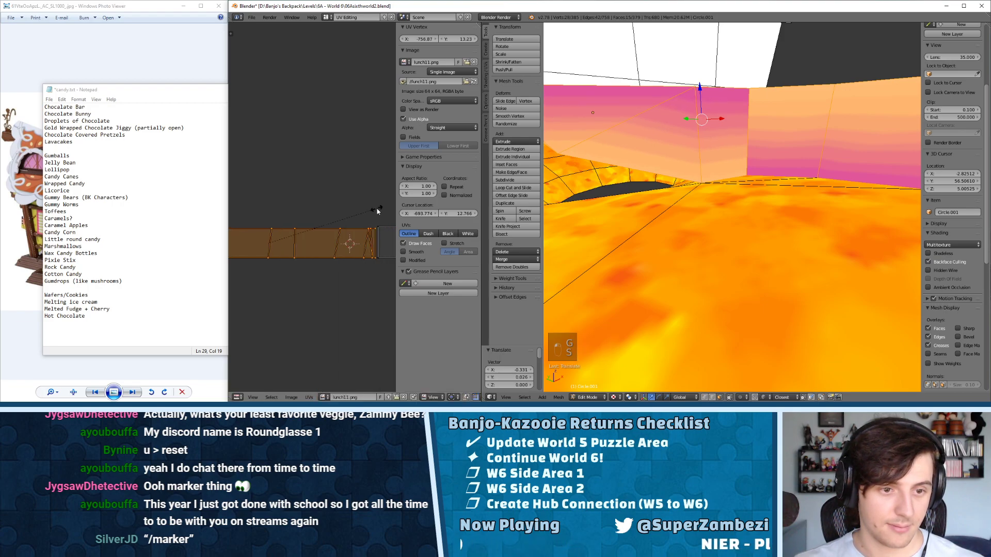
pyautogui.press('s')
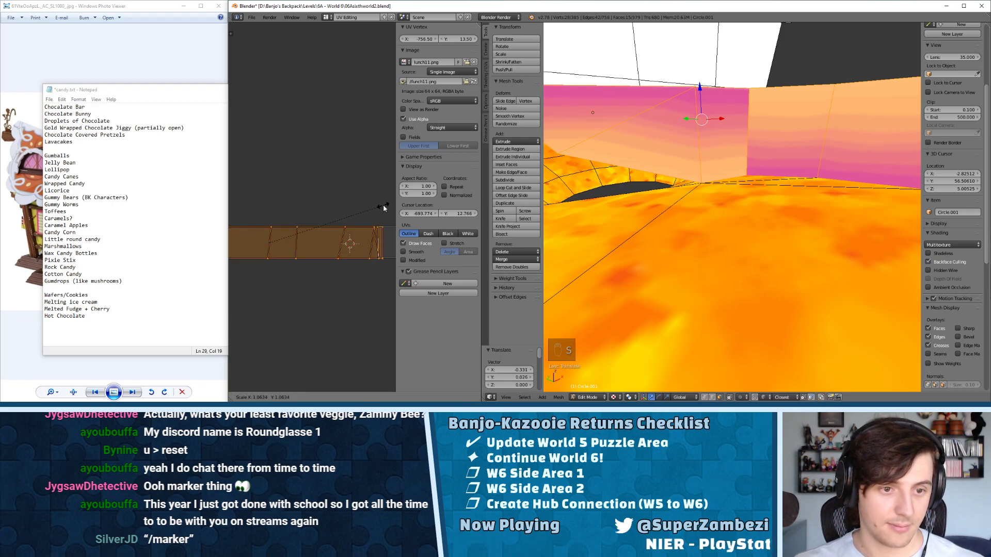
pyautogui.click(380, 210)
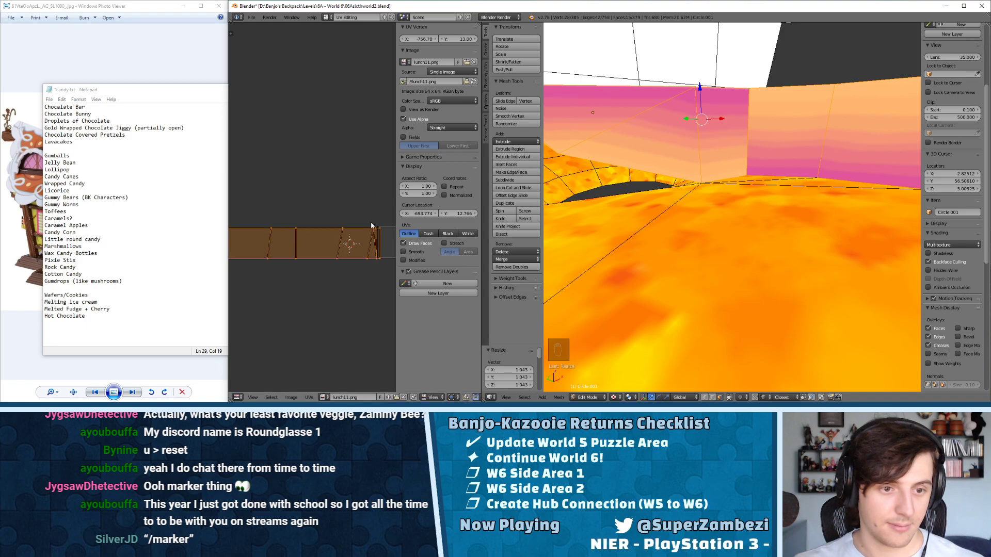
pyautogui.press('g')
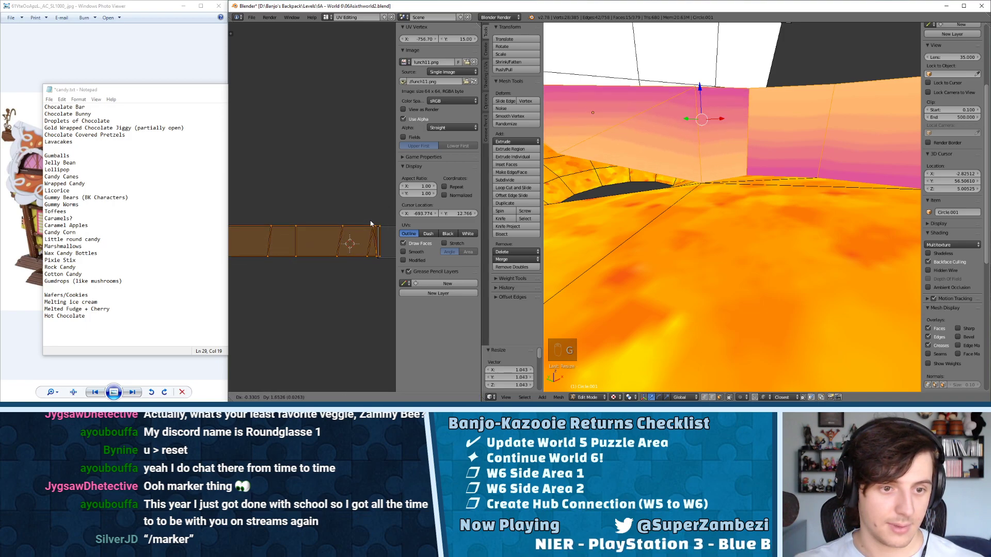
pyautogui.click(370, 224)
# - Scale the base's UV strip by 1.033 and move its upper corner vertex 0.003 in X and 0.006 in Y
pyautogui.scroll(5, 333, 222)
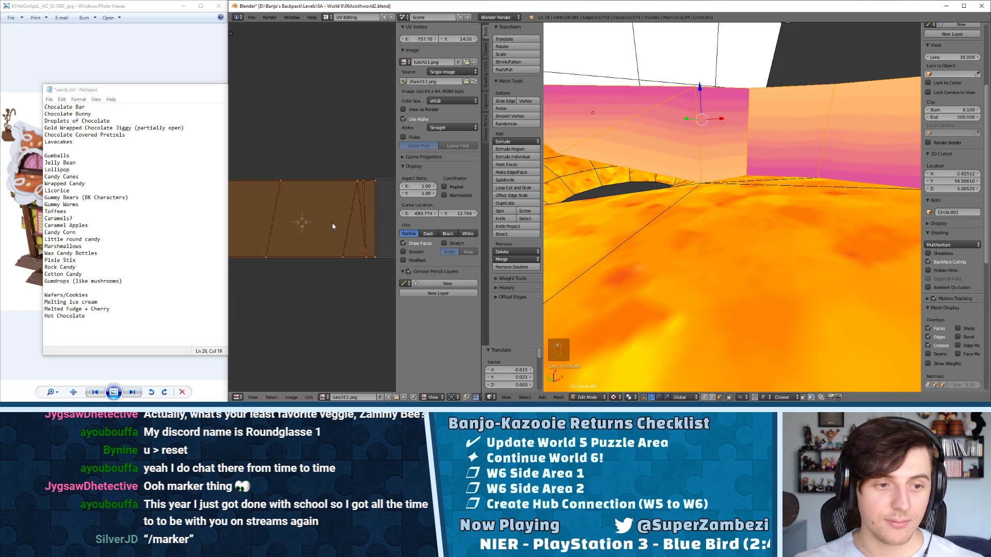
pyautogui.press('s')
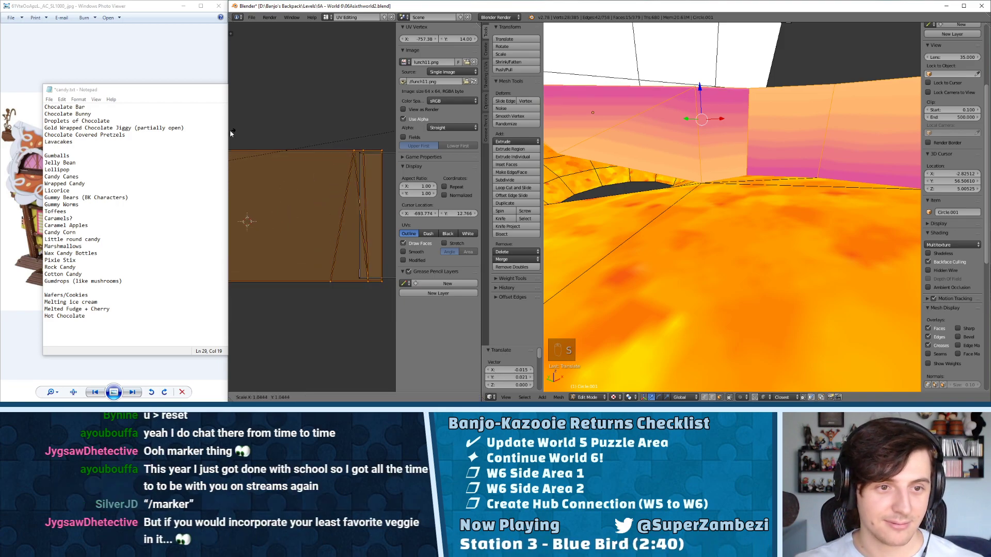
pyautogui.click(391, 135)
pyautogui.rightClick(376, 153)
pyautogui.press('g')
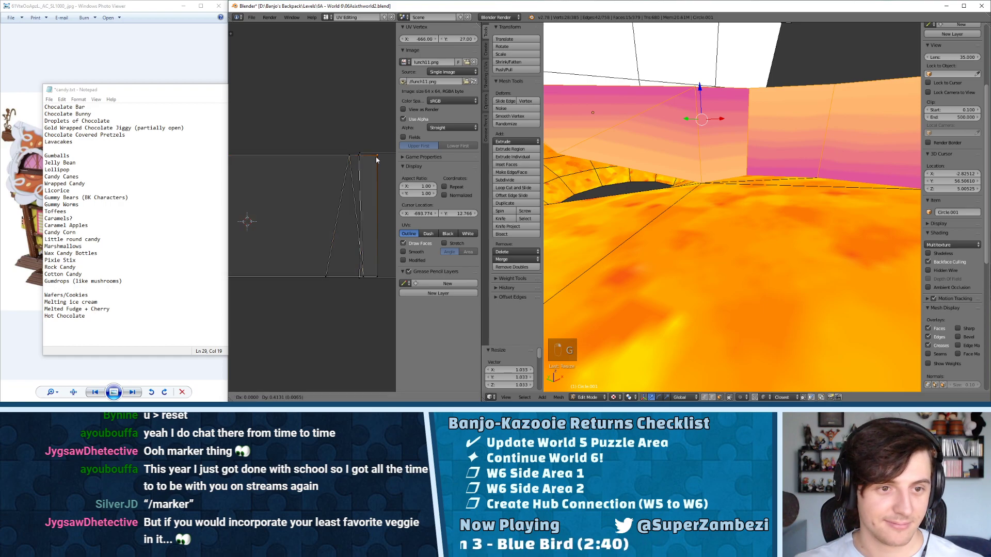
pyautogui.click(377, 160)
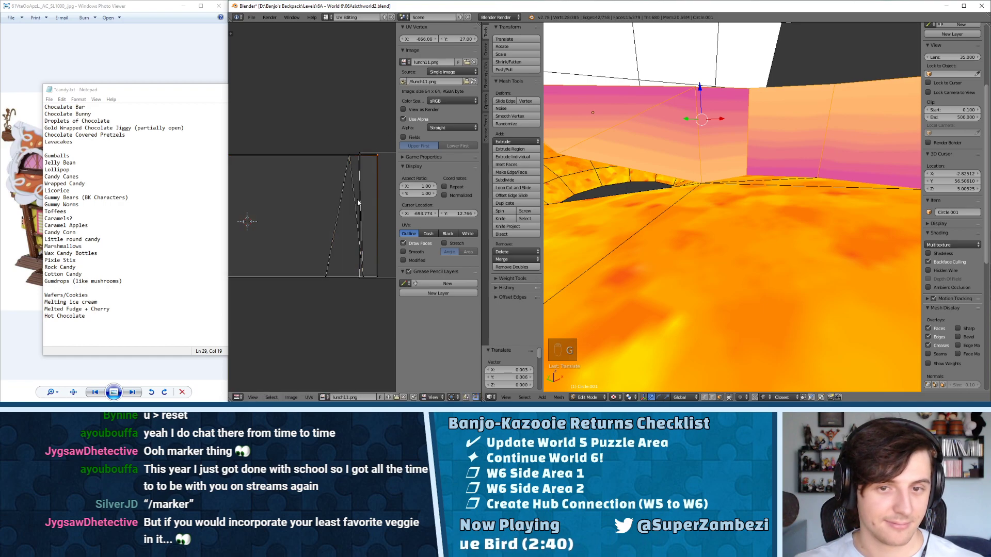
# - Box-select the upper vertex row of the base's UV strip and move it by (-0.006, 0.005) and again by (0.001, 0.008)
pyautogui.press('l')
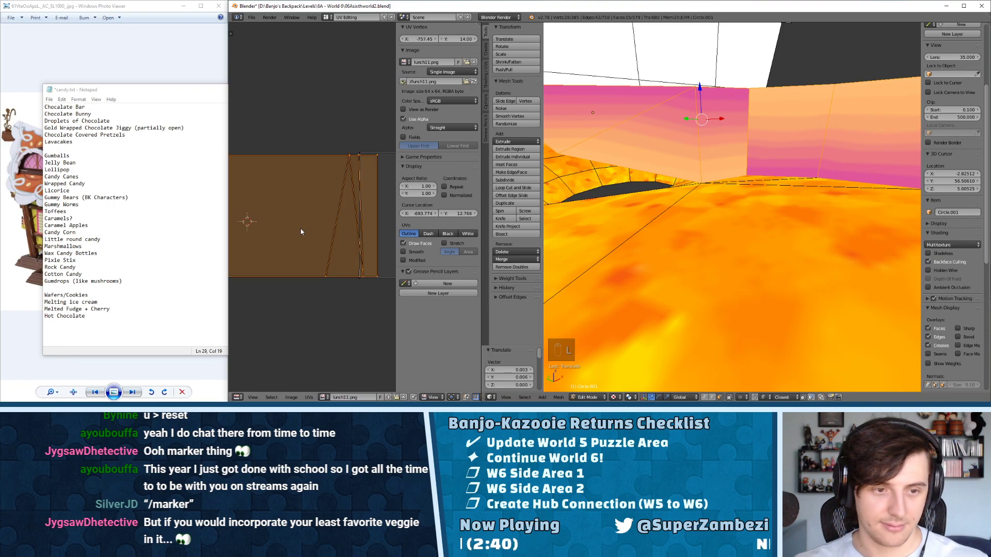
pyautogui.scroll(-8, 313, 222)
pyautogui.scroll(-2, 305, 229)
pyautogui.press('a')
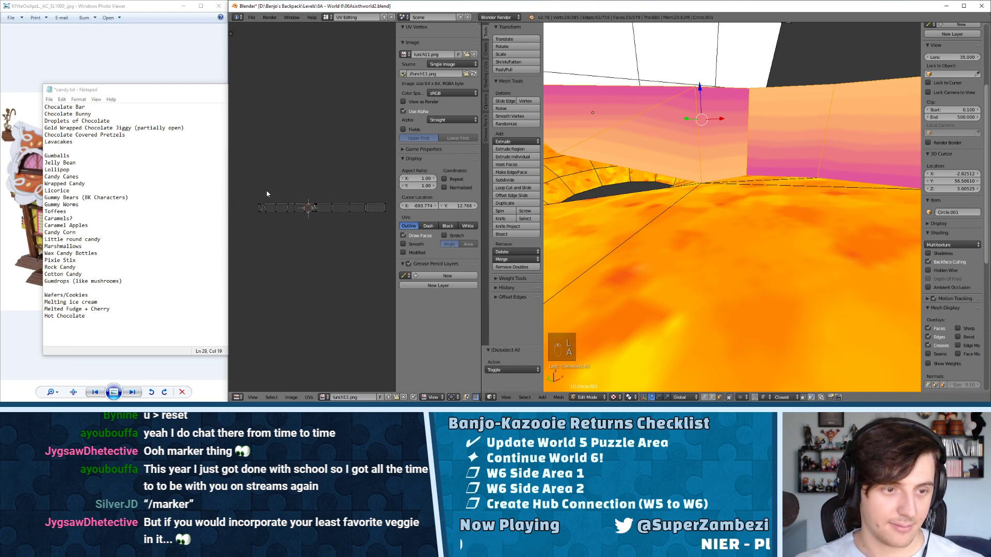
pyautogui.press('b')
pyautogui.moveTo(256, 190); pyautogui.dragTo(327, 211)
pyautogui.scroll(4, 335, 214)
pyautogui.scroll(1, 340, 218)
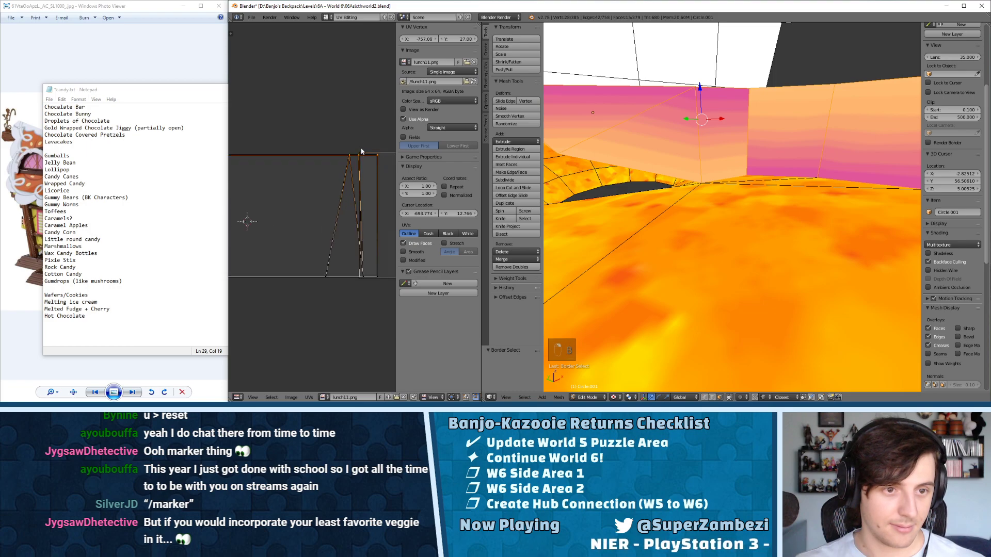
pyautogui.press('g')
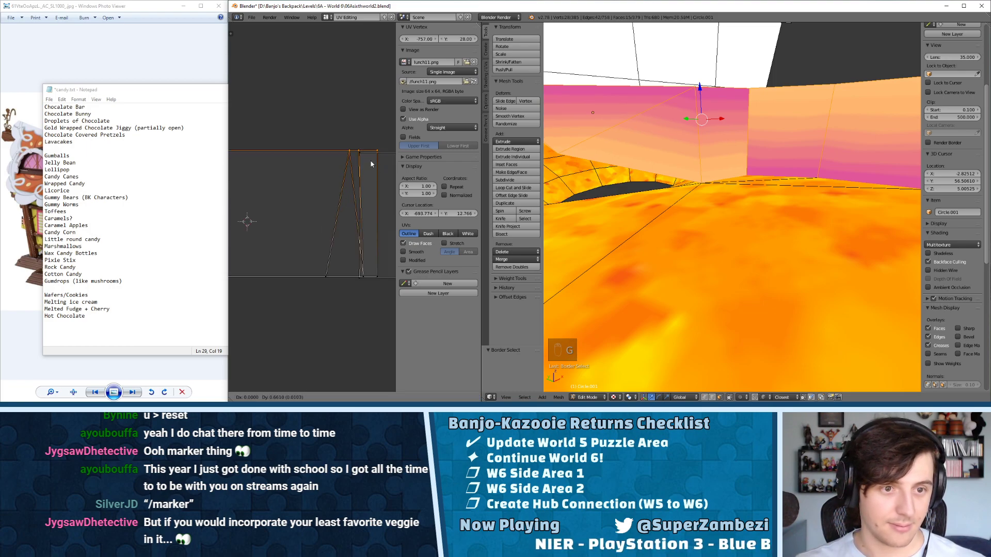
pyautogui.click(369, 166)
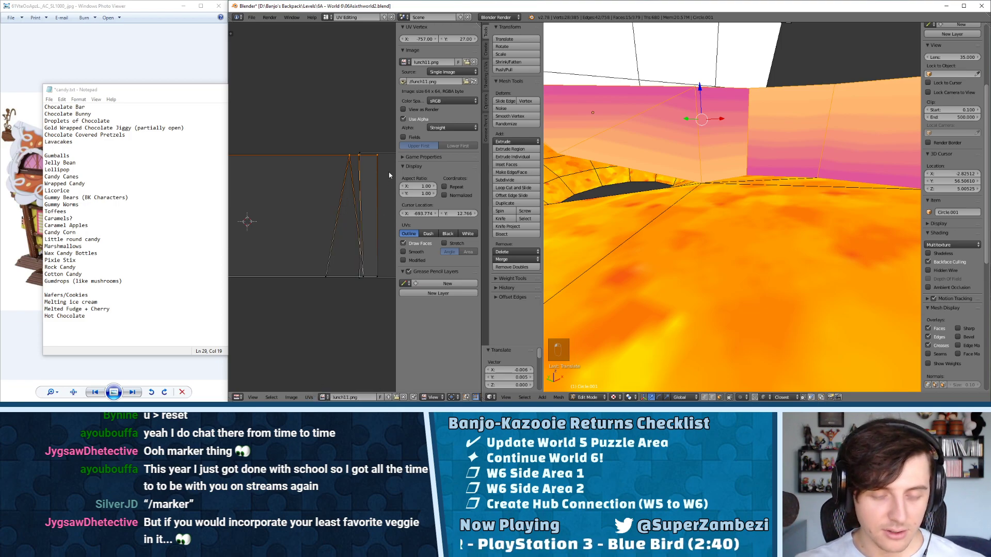
pyautogui.press('g')
pyautogui.click(376, 270)
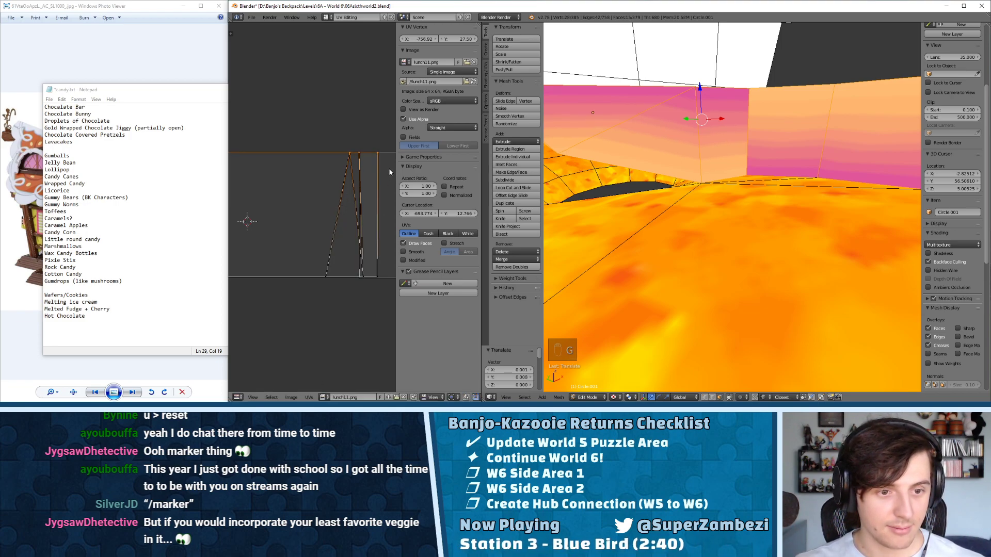
# - Box-select the lower vertex row of the base's UV strip and move it 0.003 in X and -0.005 in Y
pyautogui.scroll(-5, 372, 271)
pyautogui.scroll(-2, 335, 263)
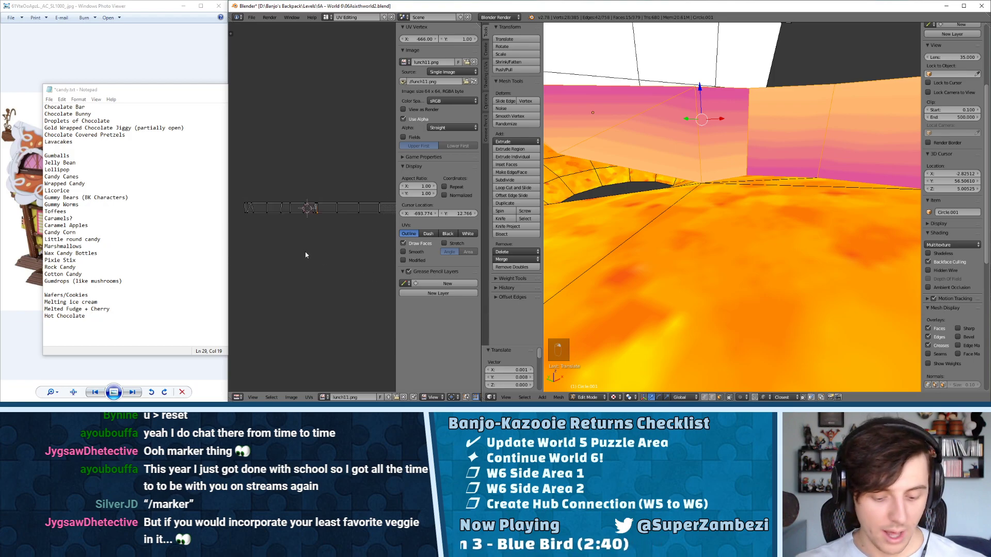
pyautogui.press('b')
pyautogui.moveTo(244, 215); pyautogui.dragTo(320, 222)
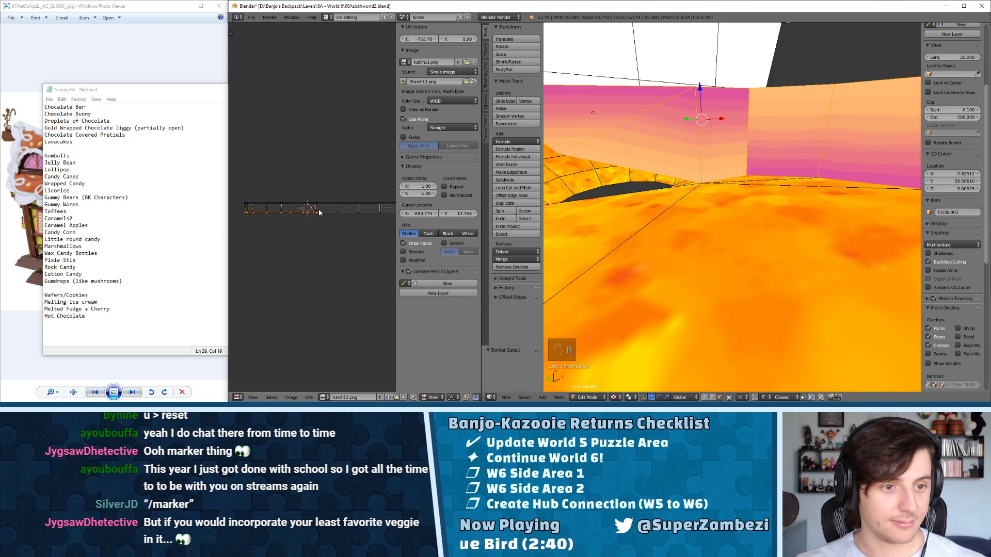
pyautogui.scroll(5, 343, 226)
pyautogui.keyDown('shift'); pyautogui.rightClick(358, 284); pyautogui.keyUp('shift')
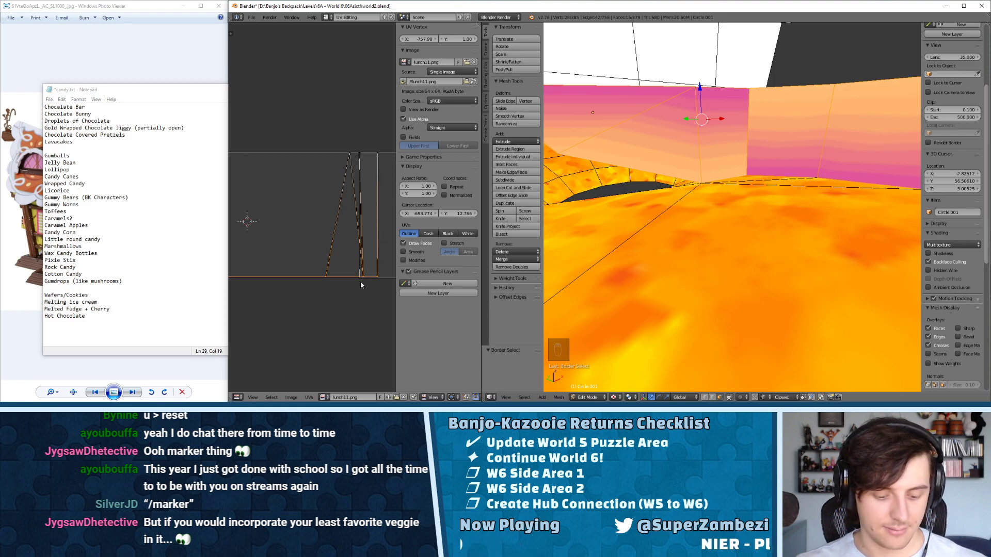
pyautogui.press('g')
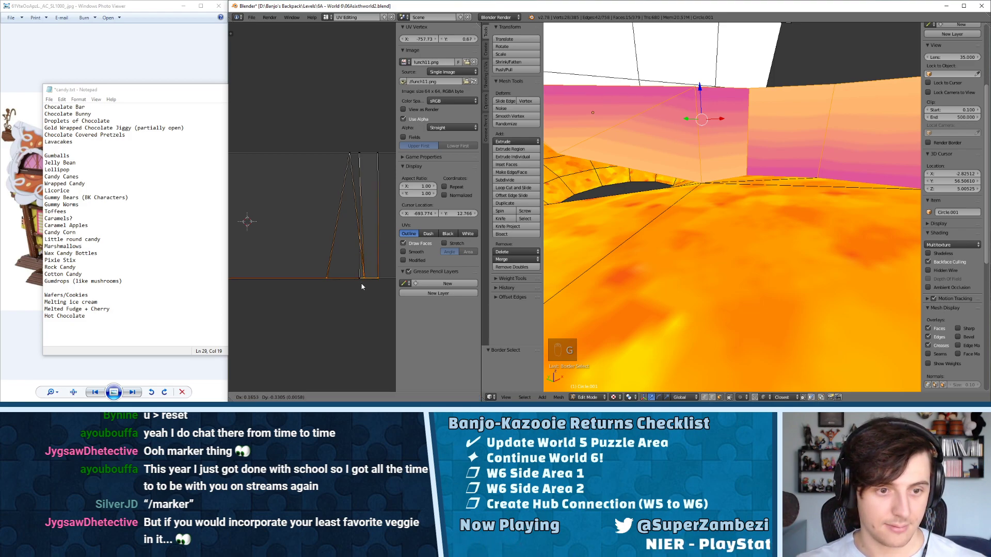
pyautogui.click(361, 287)
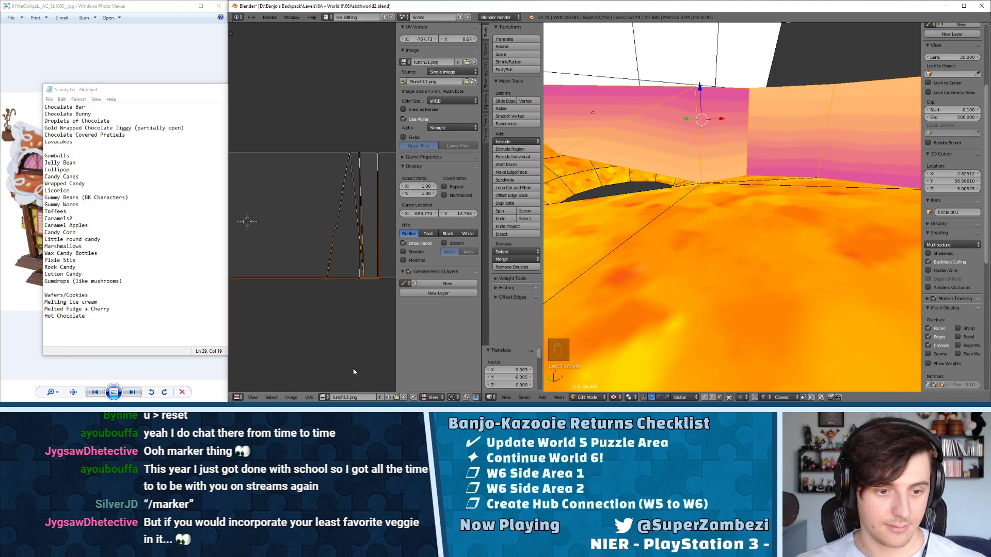
# - Select the base's whole linked UV strip and move it -0.068 in X and 0.005 in Y, against the walkway's UVs
pyautogui.click(310, 397)
pyautogui.click(316, 388)
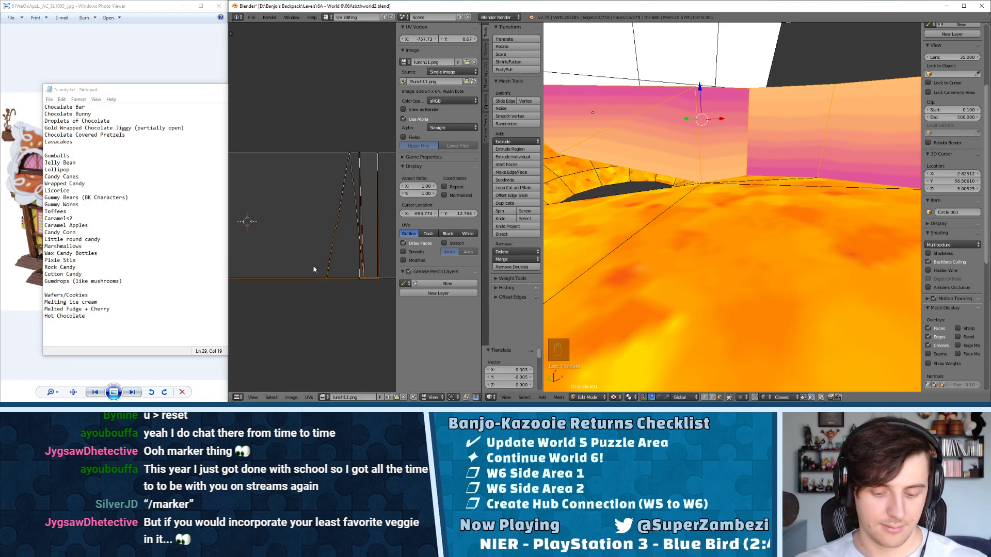
pyautogui.press('l')
pyautogui.press('g')
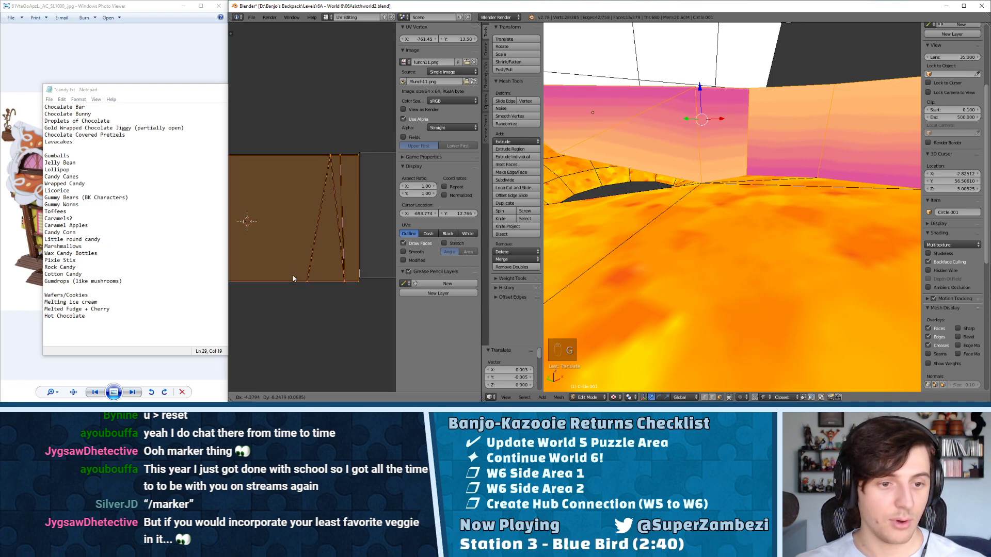
pyautogui.click(293, 276)
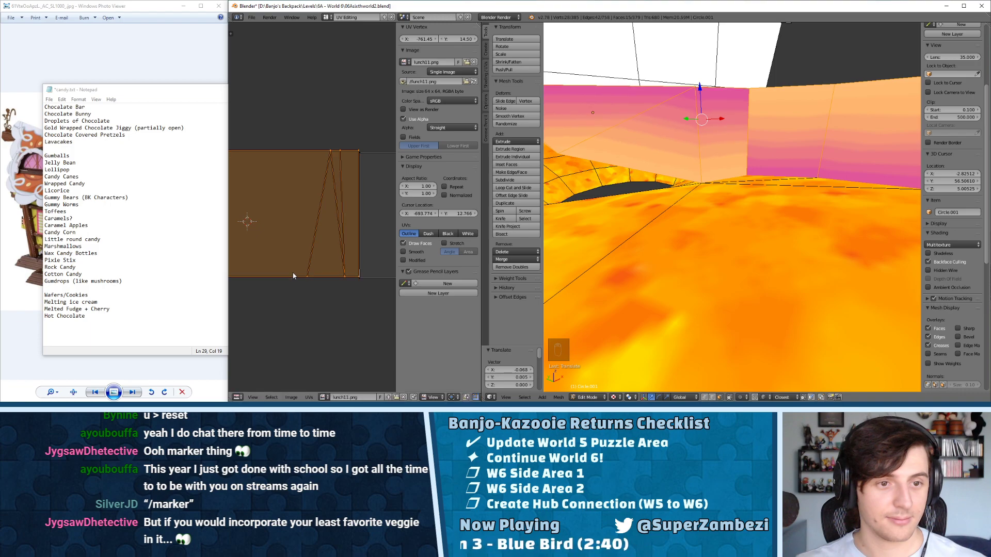
# - Select a walkway side face and every other face using the same texture with Select Similar by Image
pyautogui.scroll(-5, 359, 214)
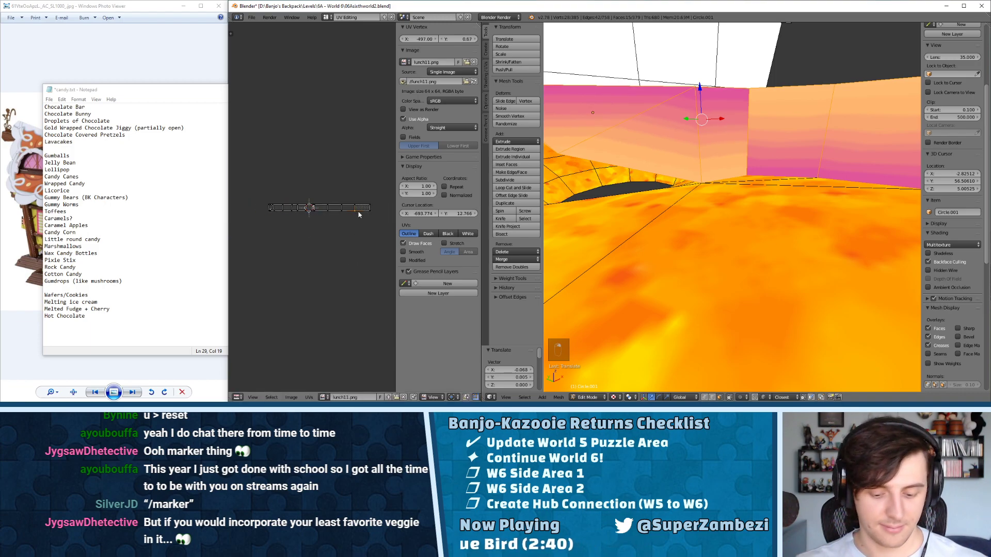
pyautogui.rightClick(829, 136)
pyautogui.hotkey('ctrl', 'g')
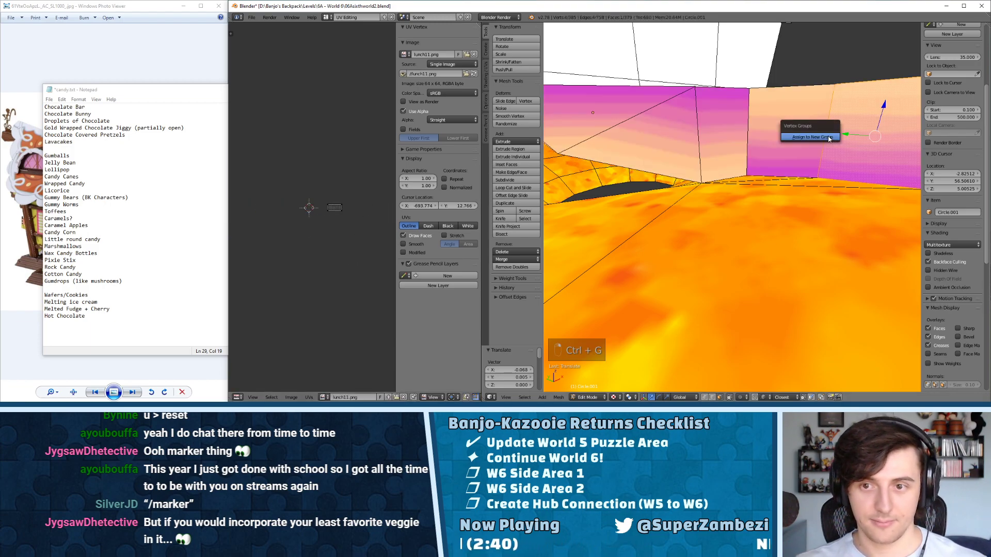
pyautogui.rightClick(774, 143)
pyautogui.hotkey('shift', 'g')
pyautogui.click(774, 141)
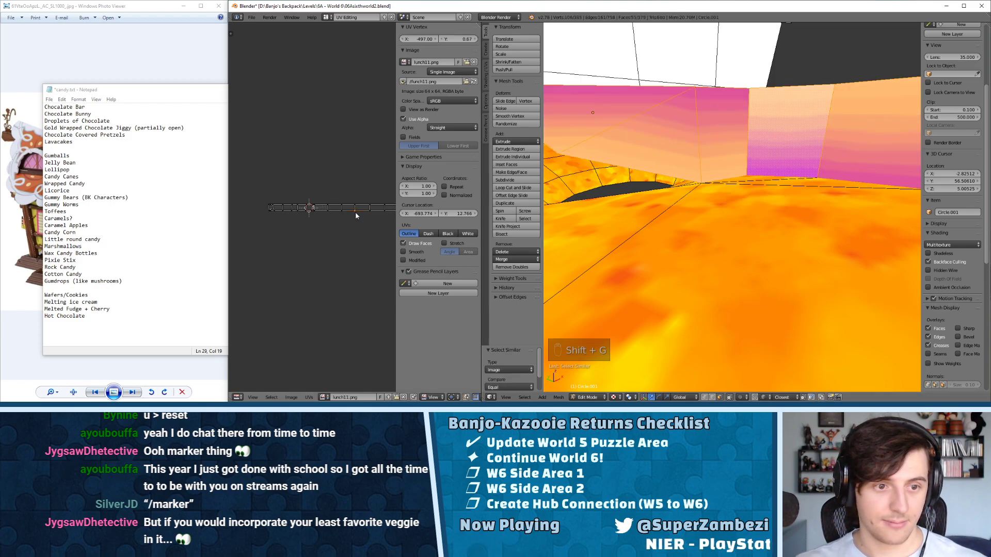
# - Select the walkway's linked UV strip and move it 0.015 in X and 0.013 in Y against the lunch11.png gradient
pyautogui.press('l')
pyautogui.scroll(5, 335, 211)
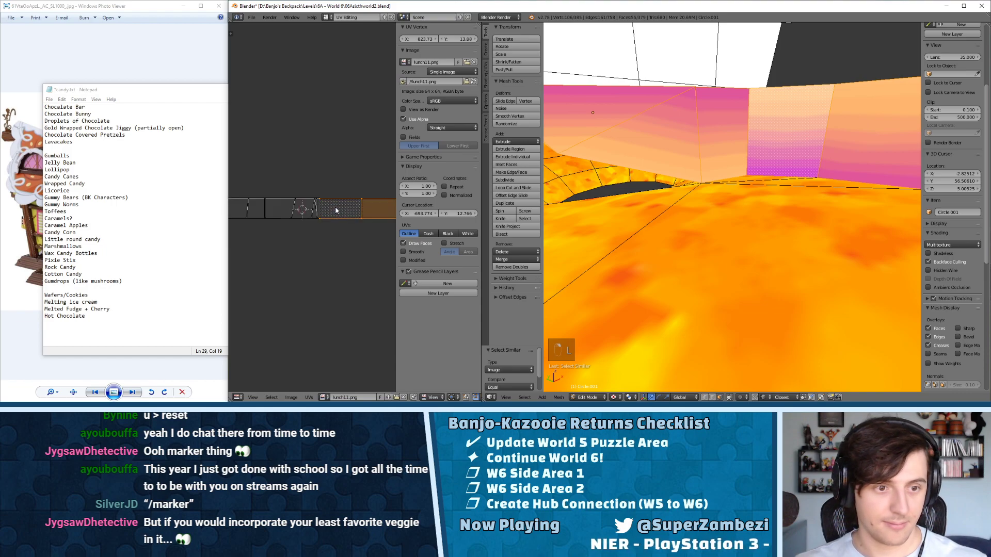
pyautogui.scroll(3, 338, 212)
pyautogui.scroll(-12, 347, 210)
pyautogui.moveTo(338, 208); pyautogui.dragTo(311, 207, button='middle')
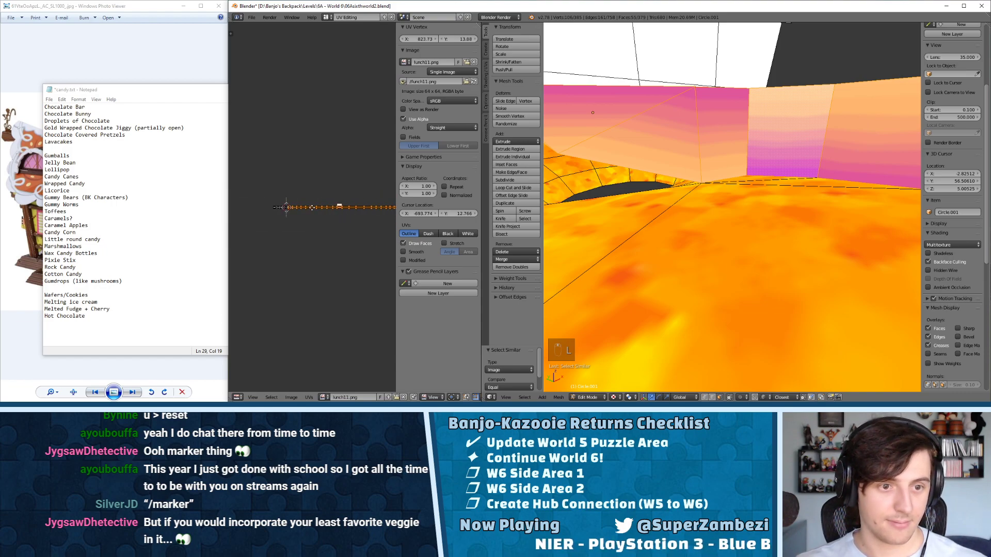
pyautogui.scroll(8, 359, 217)
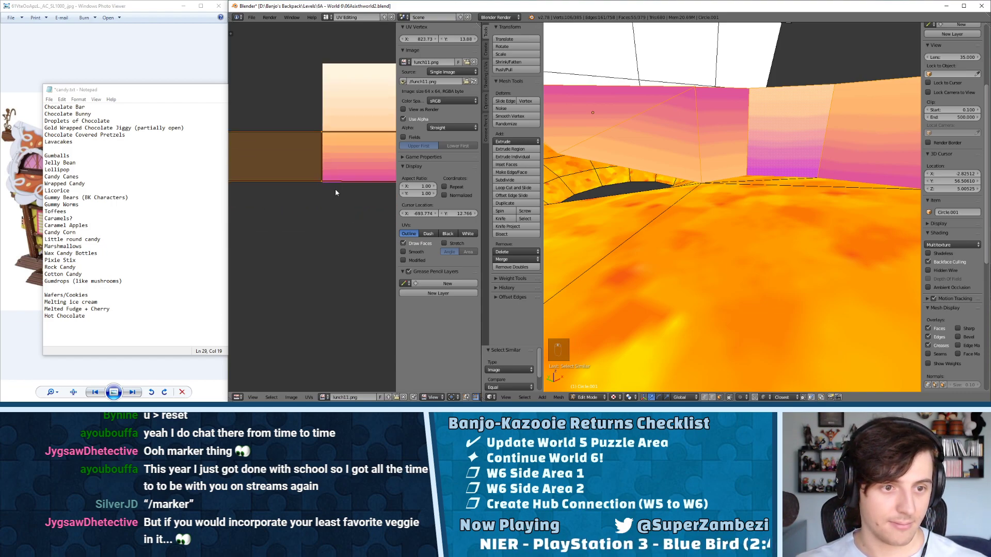
pyautogui.scroll(1, 336, 191)
pyautogui.moveTo(357, 167); pyautogui.dragTo(306, 181, button='middle')
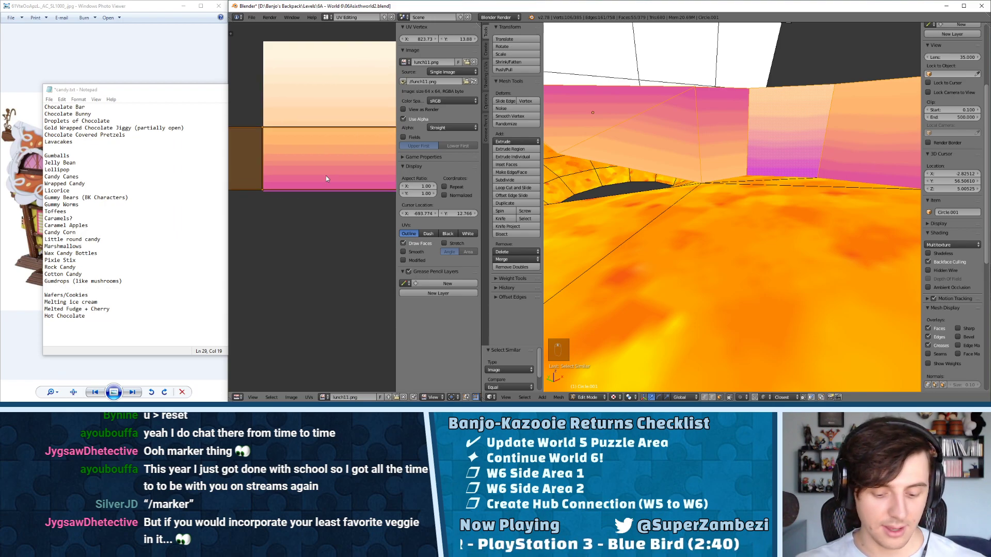
pyautogui.press('g')
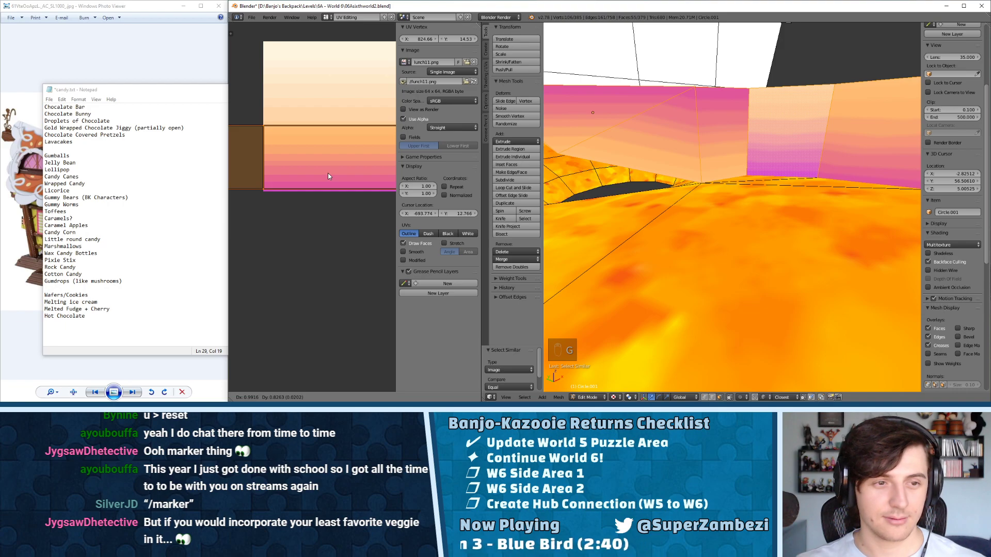
pyautogui.click(327, 172)
# - Select the base's linked UV strip and move it 0.017 in X and 0.022 in Y against the neighbouring strip
pyautogui.scroll(-9, 327, 172)
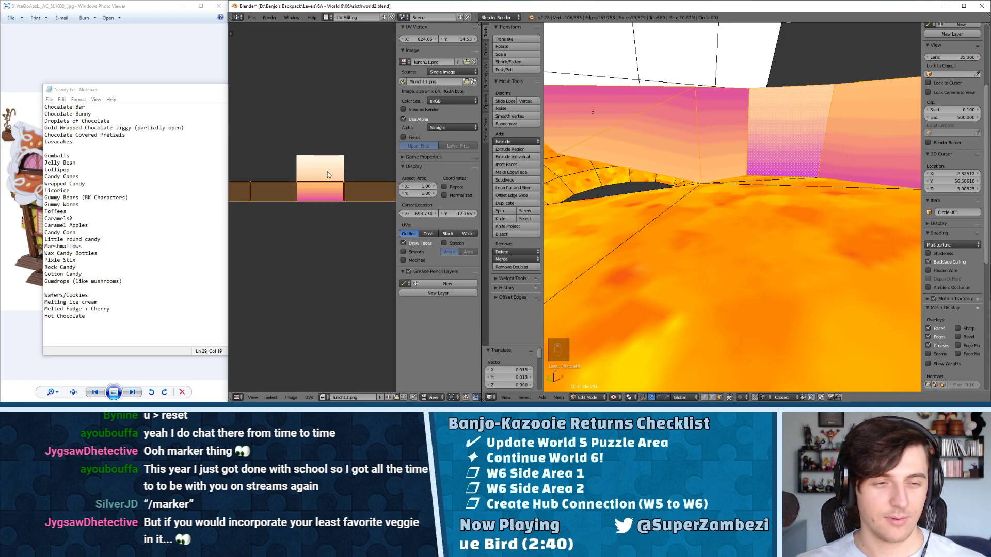
pyautogui.moveTo(310, 201); pyautogui.dragTo(238, 204, button='middle')
pyautogui.scroll(5, 239, 204)
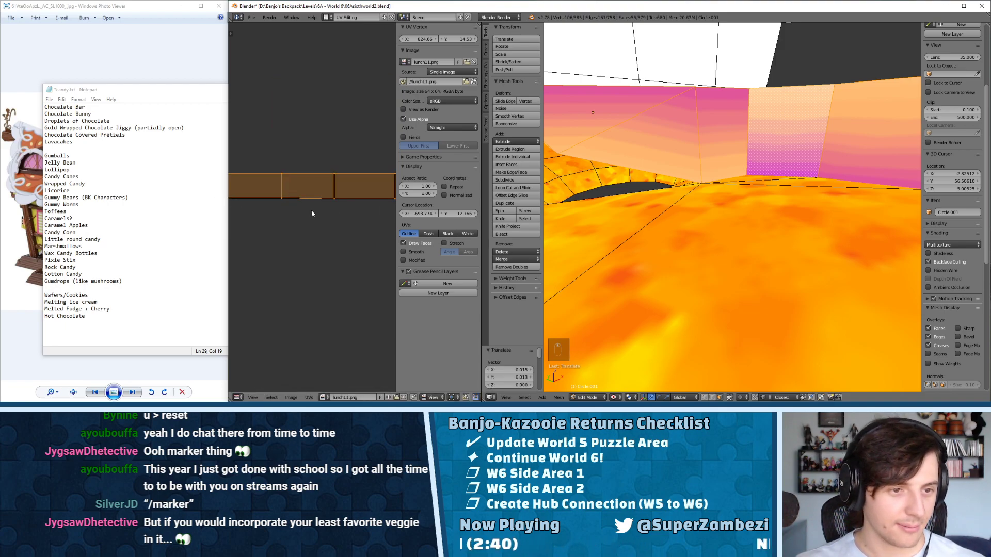
pyautogui.moveTo(312, 209); pyautogui.dragTo(239, 212, button='middle')
pyautogui.rightClick(259, 202)
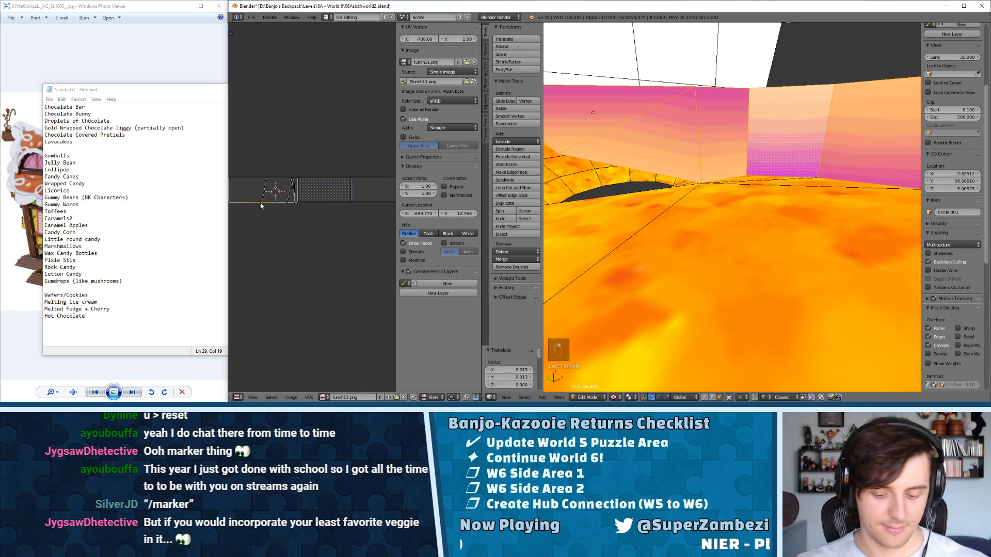
pyautogui.press('l')
pyautogui.scroll(3, 261, 200)
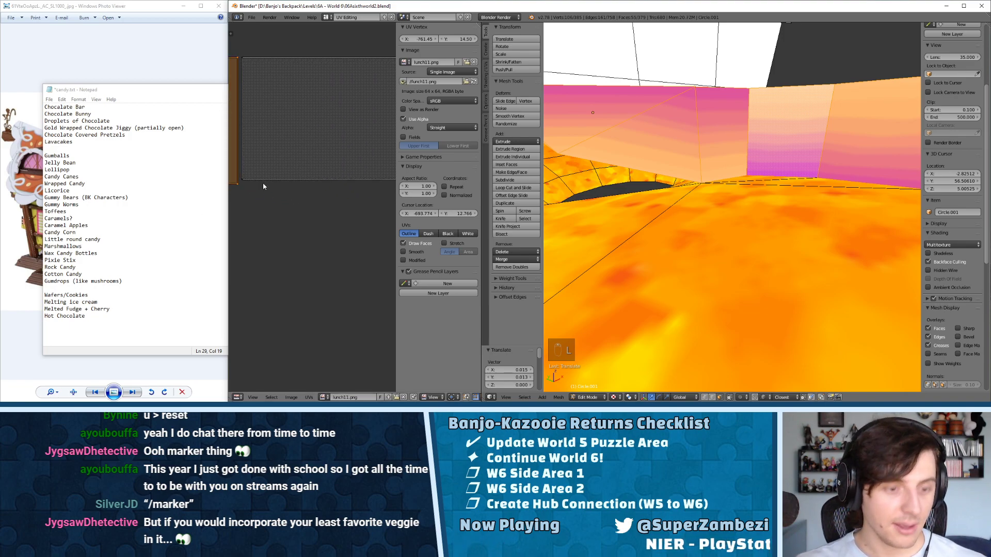
pyautogui.moveTo(262, 182); pyautogui.dragTo(297, 204, button='middle')
pyautogui.press('g')
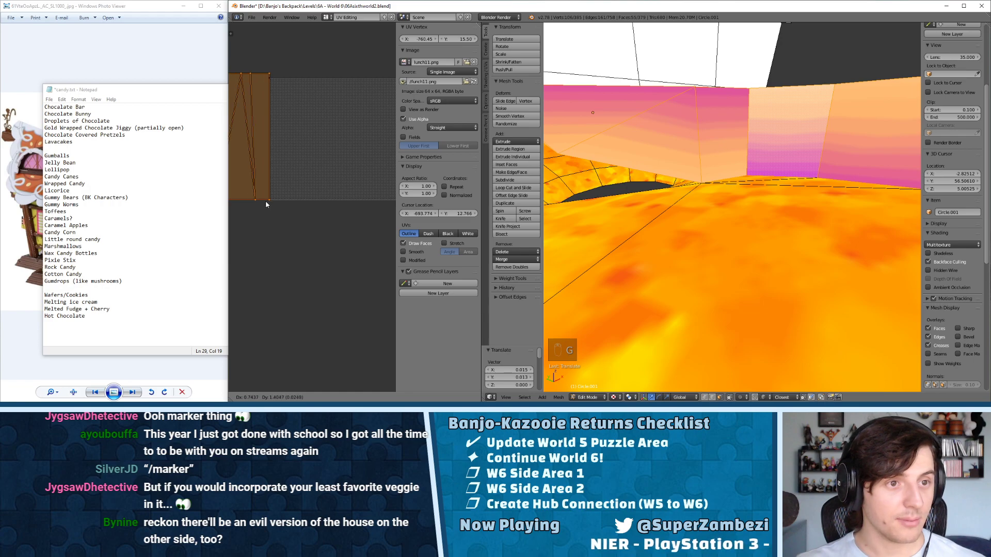
pyautogui.click(265, 202)
# - Box-select the upper vertex row of the base's UV strip and move it 0.006 in X and -0.013 in Y
pyautogui.scroll(-6, 266, 201)
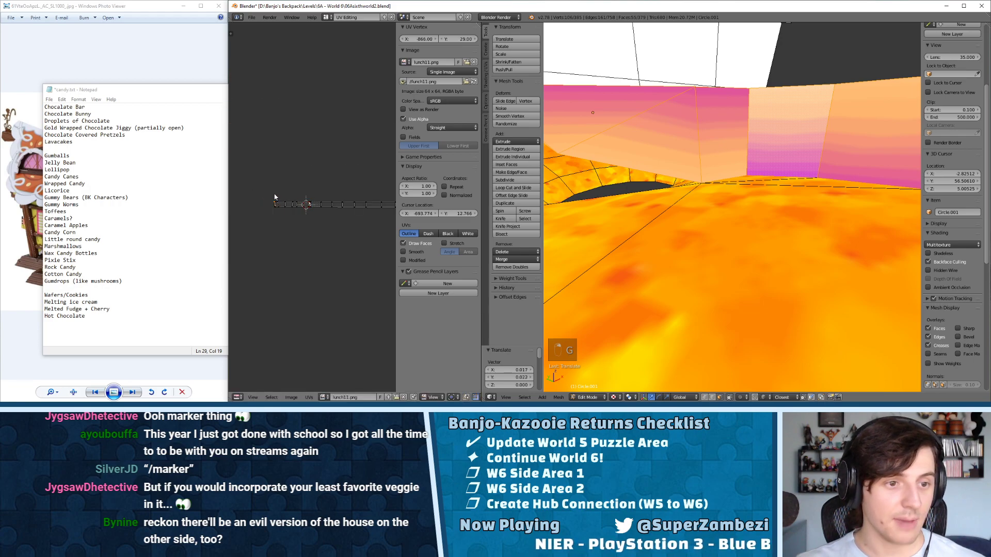
pyautogui.press('b')
pyautogui.moveTo(265, 188); pyautogui.dragTo(318, 207)
pyautogui.scroll(5, 305, 178)
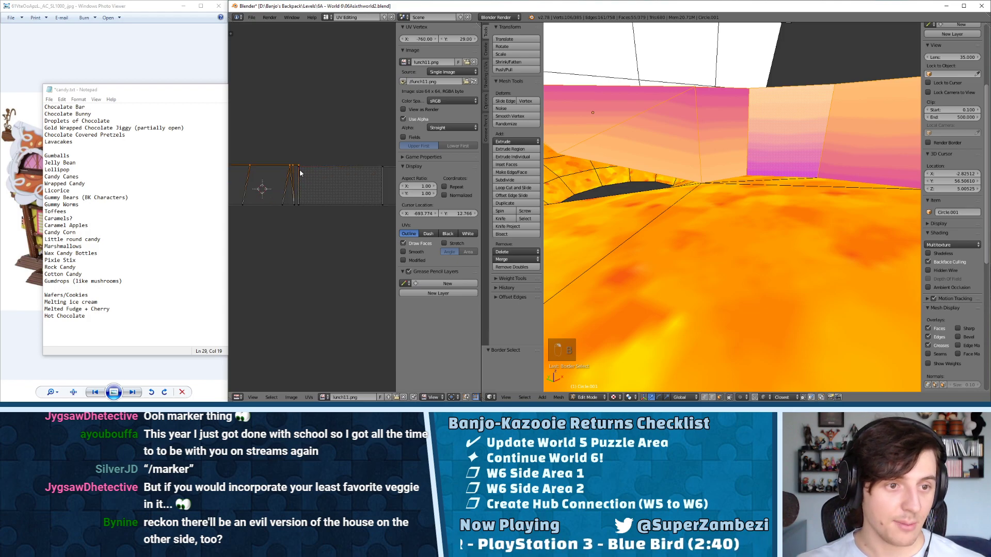
pyautogui.scroll(5, 297, 163)
pyautogui.press('g')
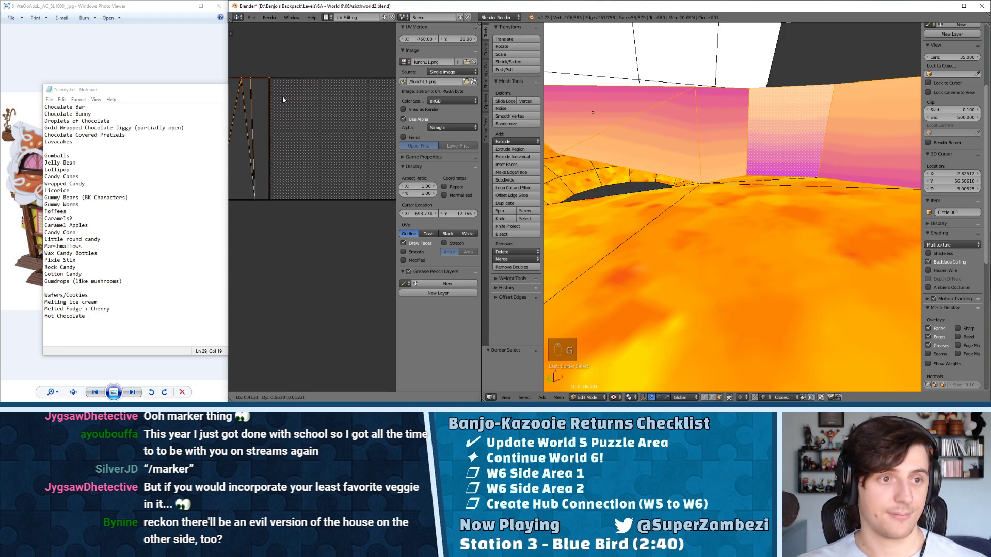
pyautogui.click(283, 101)
# - Select the base's linked UV strip, snap the 2D cursor to the selection and rotate the strip 180 degrees
pyautogui.scroll(-6, 280, 150)
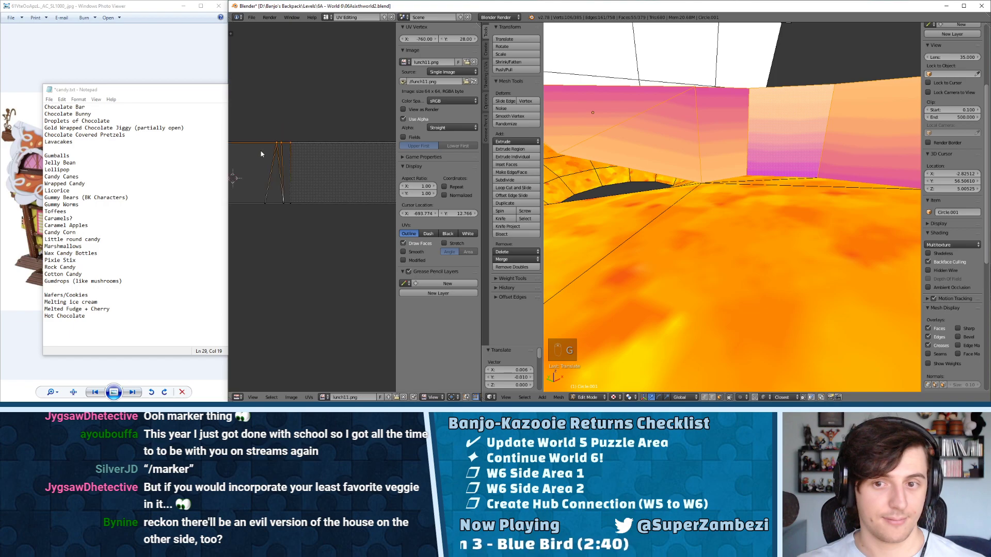
pyautogui.press('a')
pyautogui.press('a')
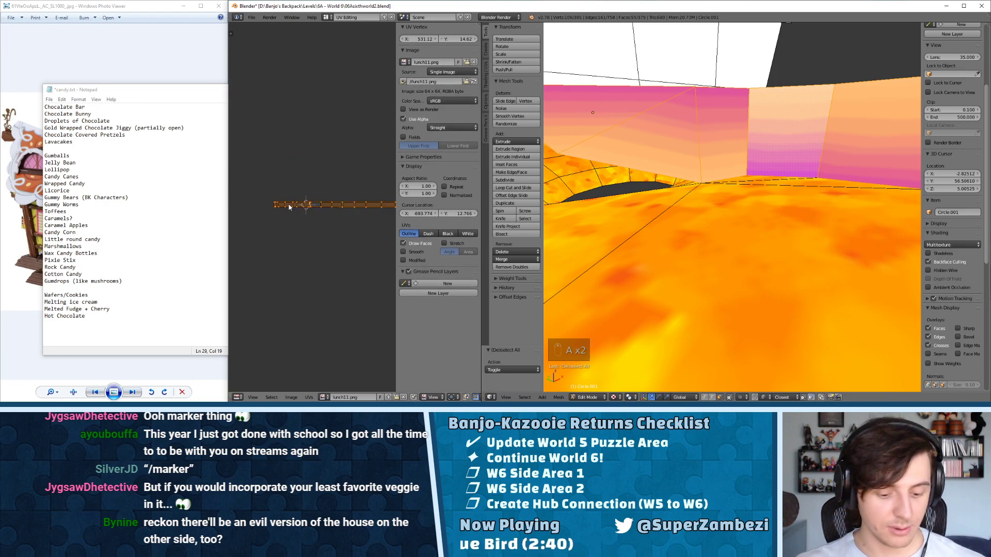
pyautogui.press('l')
pyautogui.hotkey('shift', 's')
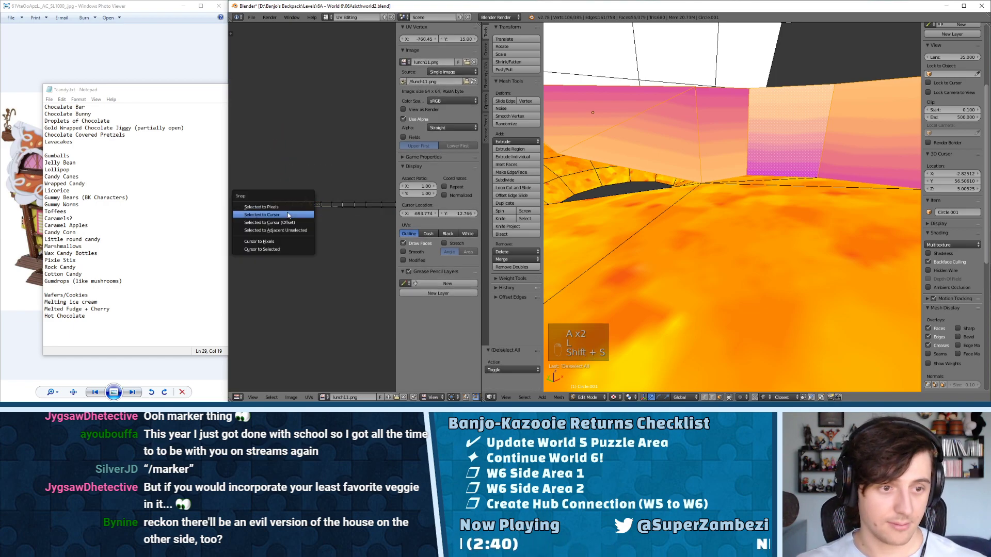
pyautogui.click(275, 251)
pyautogui.write('r')
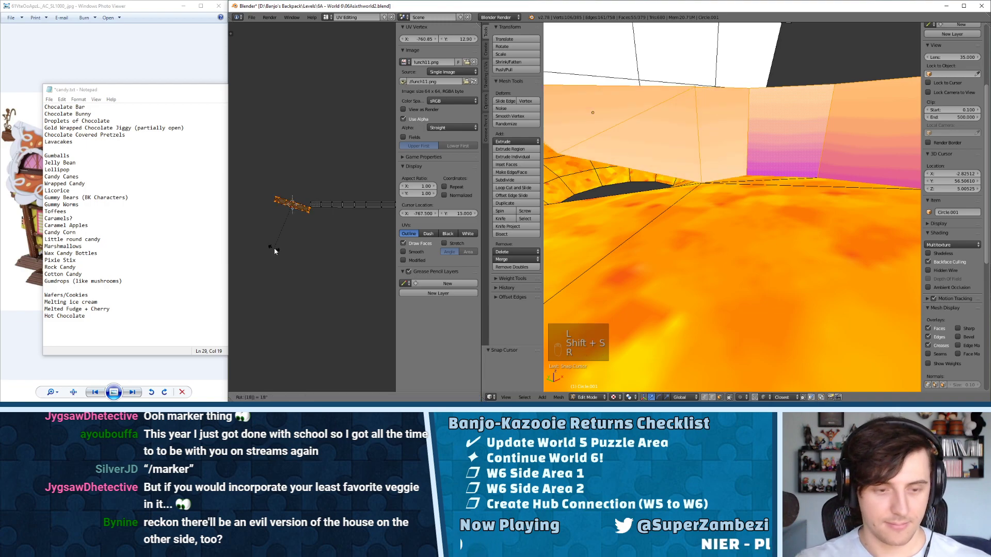
pyautogui.write('180')
pyautogui.press('Return')
# - Move the upper end vertex of the rotated base UV strip 0.031 in X to square off its end
pyautogui.scroll(5, 266, 248)
pyautogui.scroll(6, 310, 207)
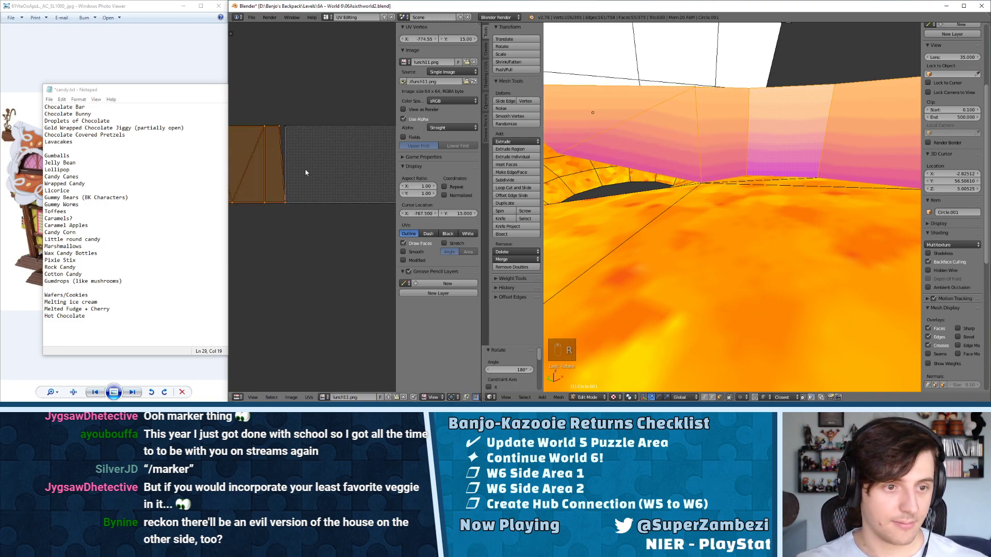
pyautogui.rightClick(282, 125)
pyautogui.press('g')
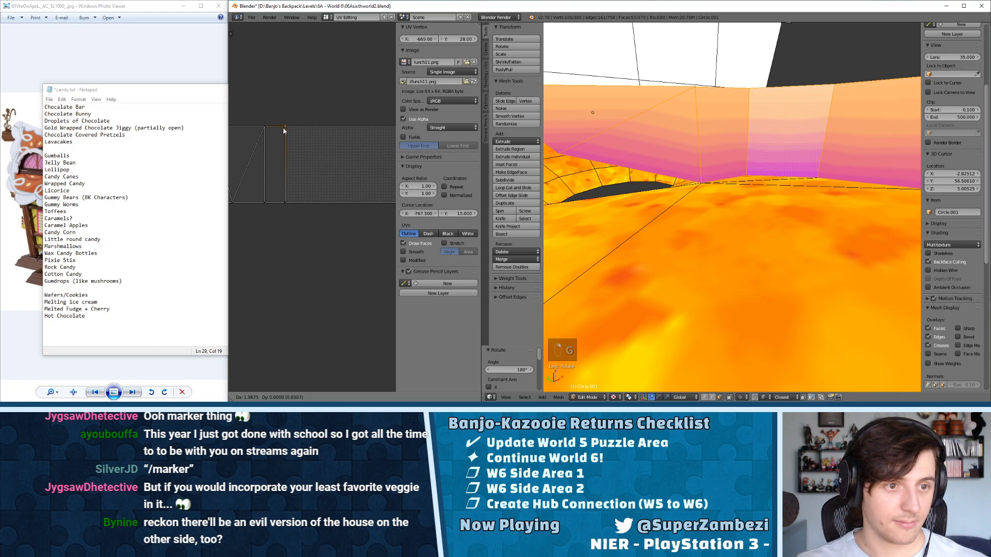
pyautogui.click(285, 129)
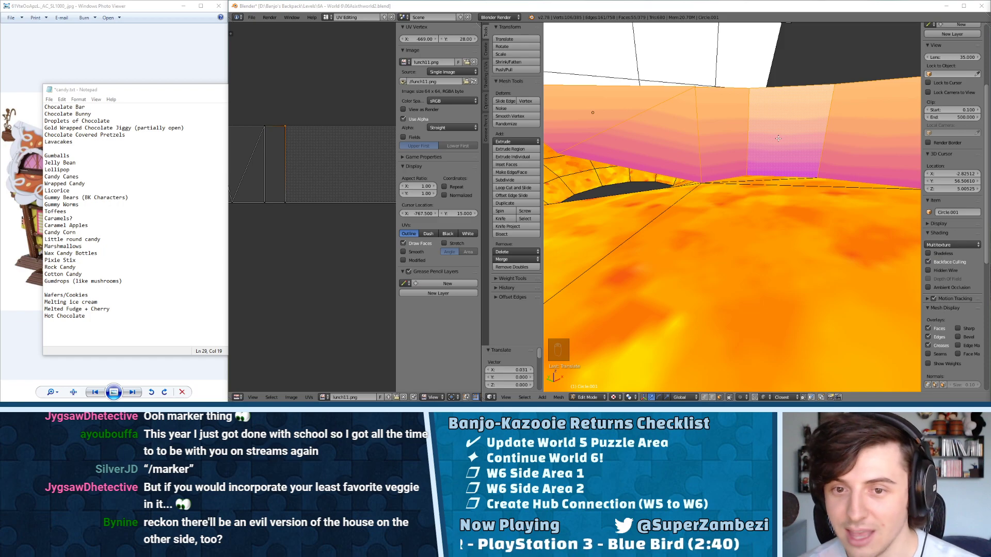
pyautogui.scroll(-7, 612, 136)
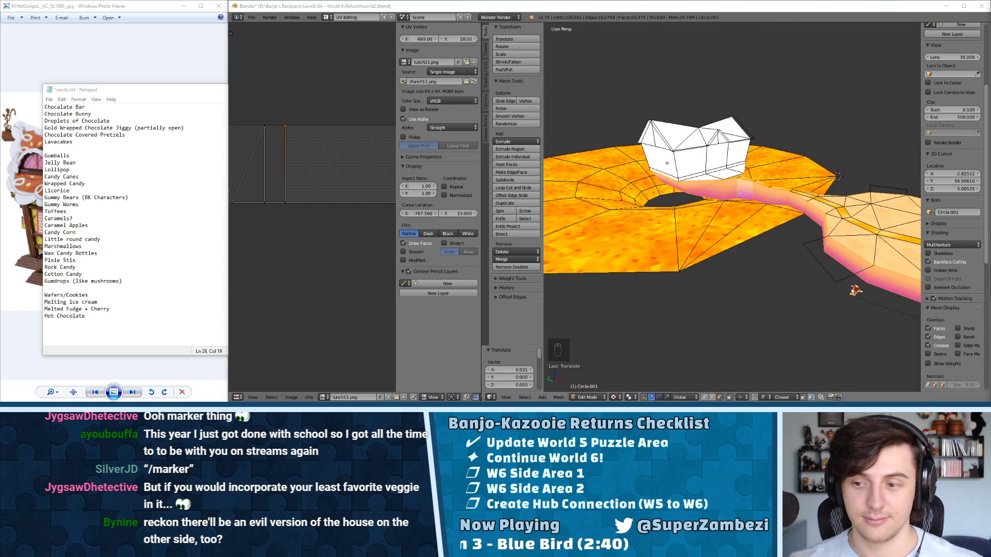
pyautogui.rightClick(728, 175)
pyautogui.scroll(4, 728, 173)
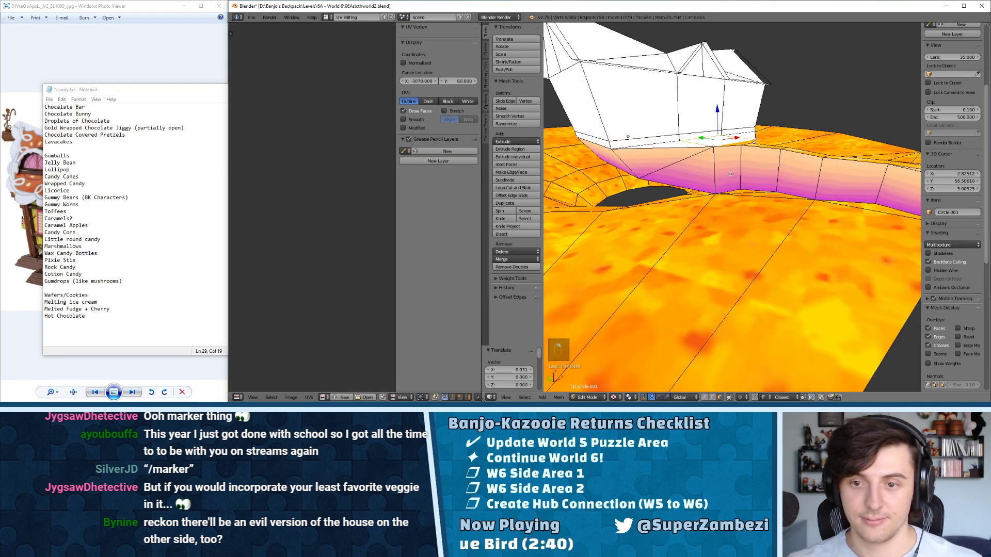
pyautogui.press('Tab')
pyautogui.moveTo(729, 188); pyautogui.dragTo(546, 174, button='middle')
pyautogui.moveTo(913, 174); pyautogui.dragTo(789, 127, button='middle')
pyautogui.press('Tab')
pyautogui.moveTo(782, 165); pyautogui.dragTo(783, 175, button='right')
pyautogui.hotkey('ctrl', 'z')
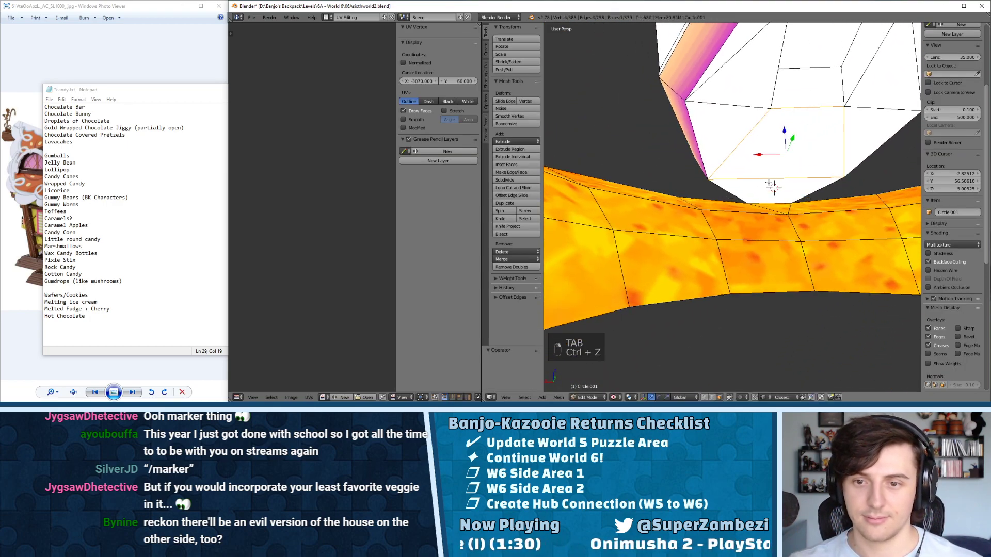
# - Switch to face selection and select the ring of untextured faces on the underside of the house base
pyautogui.hotkey('ctrl', 'Tab')
pyautogui.click(757, 187)
pyautogui.rightClick(757, 189)
pyautogui.keyDown('shift'); pyautogui.rightClick(756, 157); pyautogui.keyUp('shift')
pyautogui.keyDown('shift'); pyautogui.rightClick(730, 120); pyautogui.keyUp('shift')
pyautogui.keyDown('shift'); pyautogui.rightClick(722, 96); pyautogui.keyUp('shift')
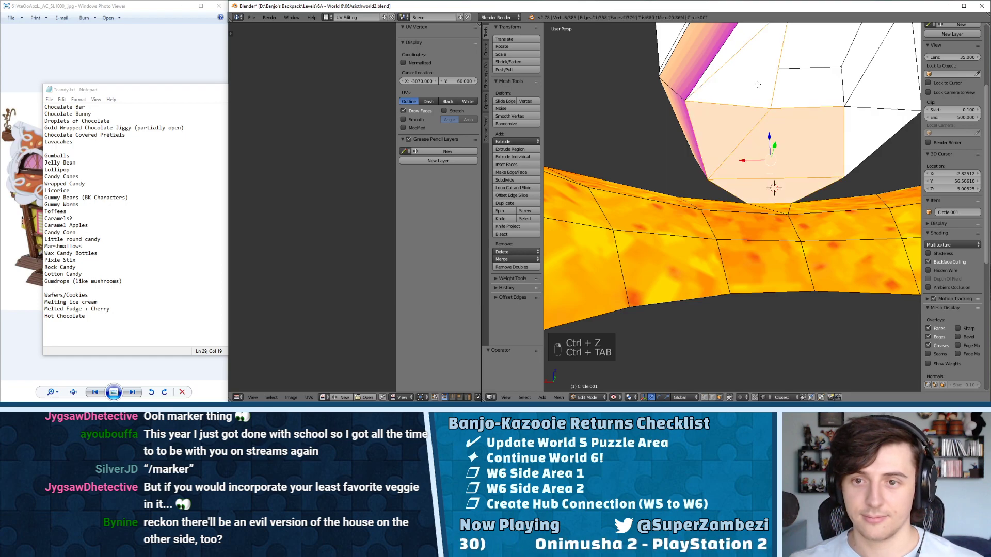
pyautogui.moveTo(720, 97); pyautogui.dragTo(726, 88, button='middle')
pyautogui.keyDown('shift'); pyautogui.rightClick(722, 86); pyautogui.keyUp('shift')
pyautogui.keyDown('shift'); pyautogui.rightClick(766, 63); pyautogui.keyUp('shift')
pyautogui.keyDown('shift'); pyautogui.rightClick(795, 78); pyautogui.keyUp('shift')
pyautogui.keyDown('shift'); pyautogui.rightClick(868, 93); pyautogui.keyUp('shift')
pyautogui.keyDown('shift'); pyautogui.rightClick(854, 132); pyautogui.keyUp('shift')
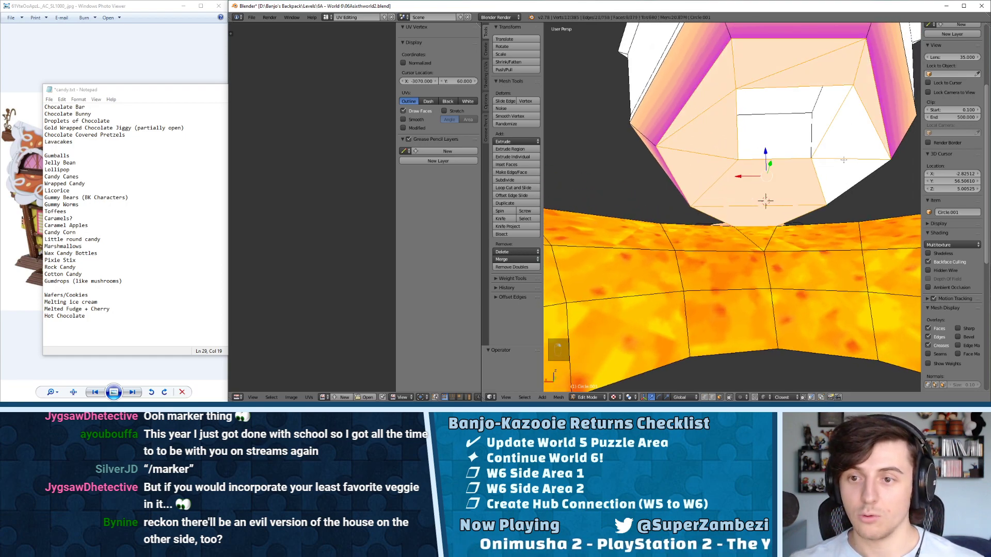
pyautogui.keyDown('shift'); pyautogui.rightClick(832, 169); pyautogui.keyUp('shift')
pyautogui.moveTo(830, 165); pyautogui.dragTo(814, 235, button='middle')
pyautogui.scroll(-8, 729, 187)
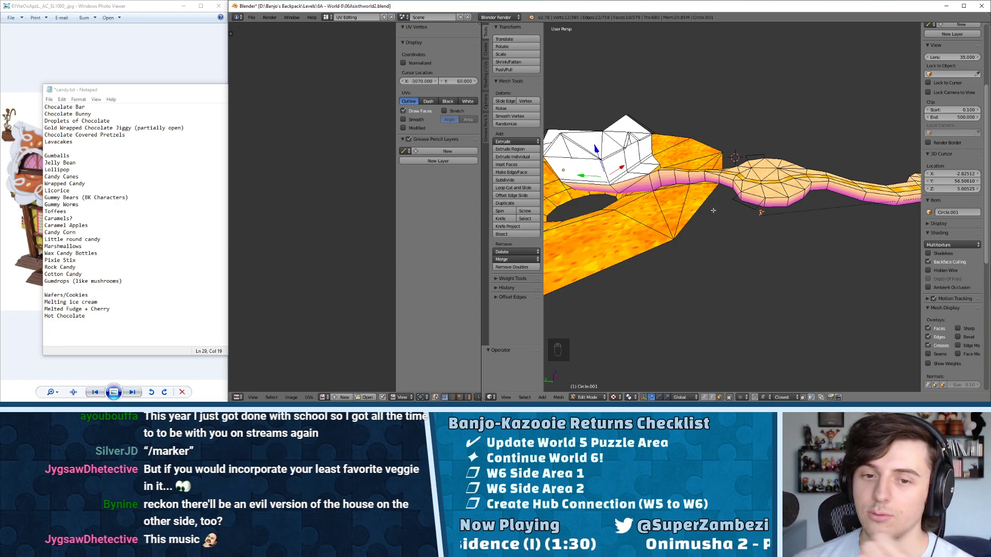
pyautogui.moveTo(795, 219); pyautogui.dragTo(657, 279, button='middle')
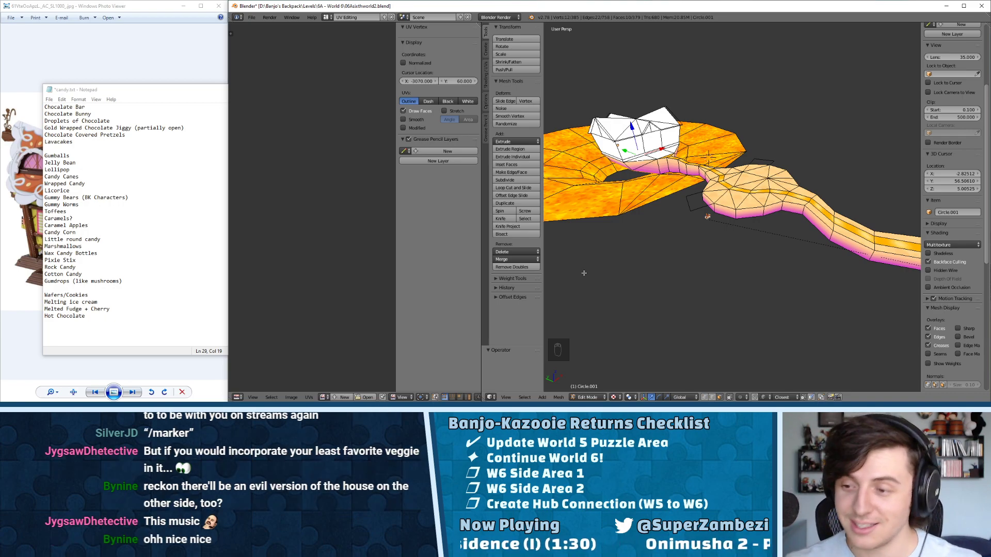
pyautogui.moveTo(629, 106); pyautogui.dragTo(766, 198, button='middle')
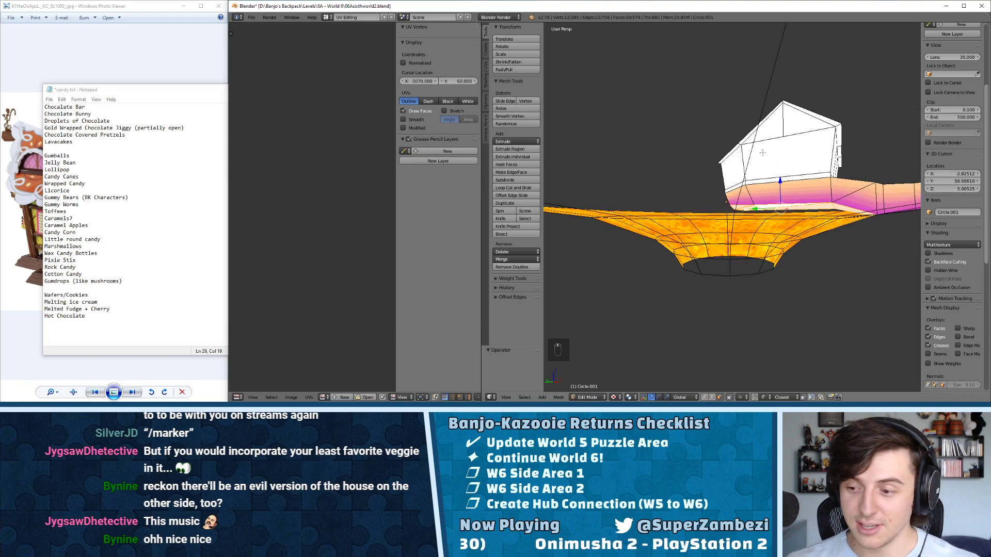
# - Assign the lunch11.png image to the selected ring of faces on the house base's underside
pyautogui.moveTo(762, 153); pyautogui.dragTo(765, 166, button='middle')
pyautogui.press('KP_Decimal')
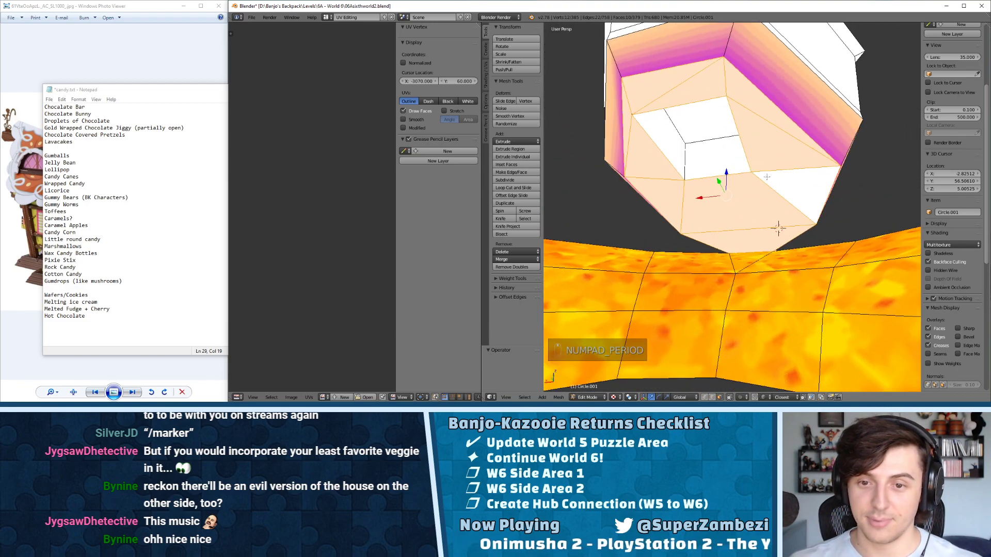
pyautogui.click(292, 398)
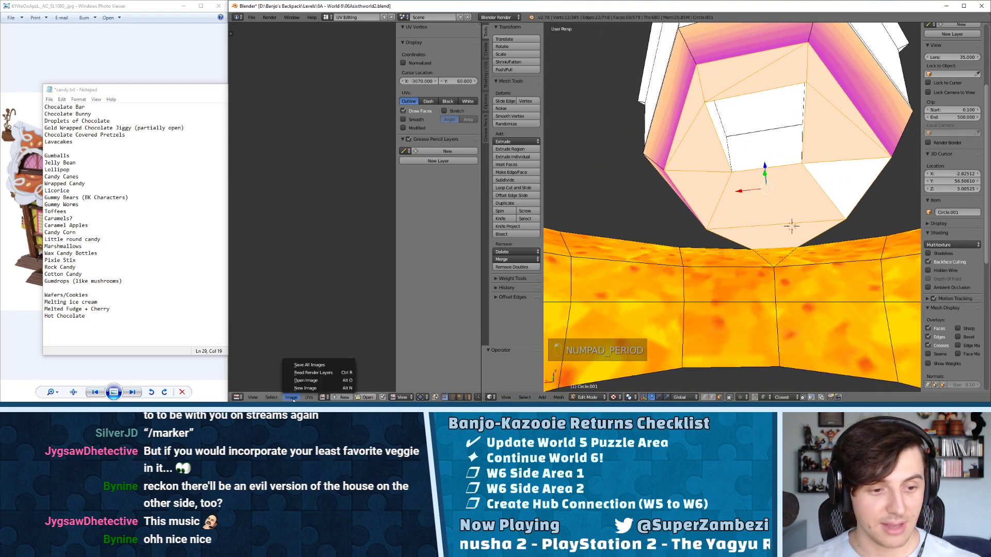
pyautogui.click(324, 398)
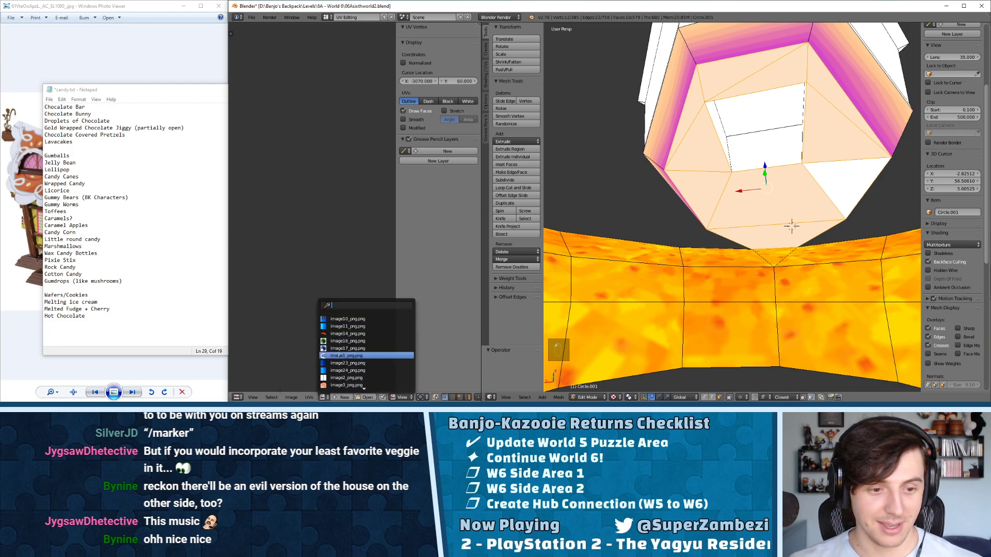
pyautogui.write('lun')
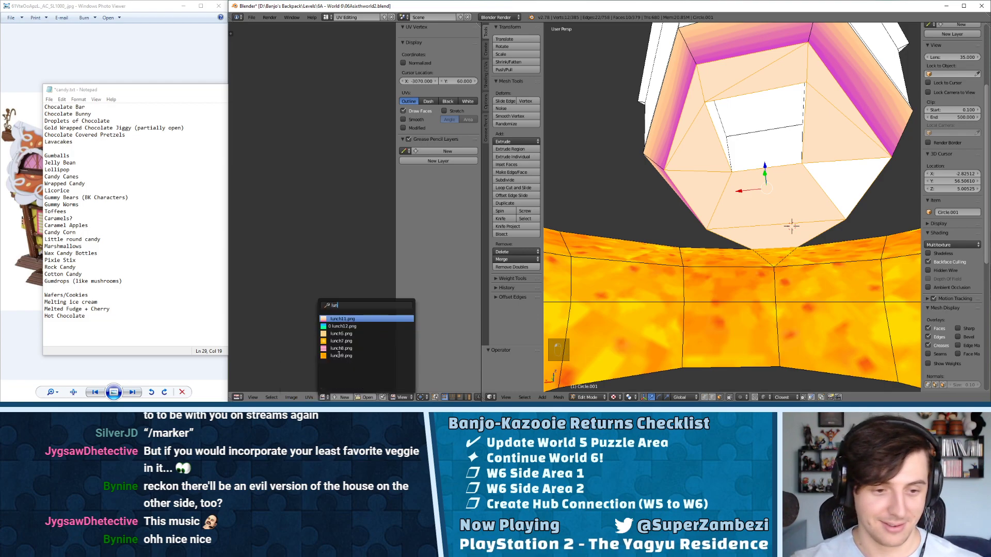
pyautogui.click(341, 319)
pyautogui.scroll(-3, 609, 196)
pyautogui.moveTo(609, 196); pyautogui.dragTo(598, 202, button='middle')
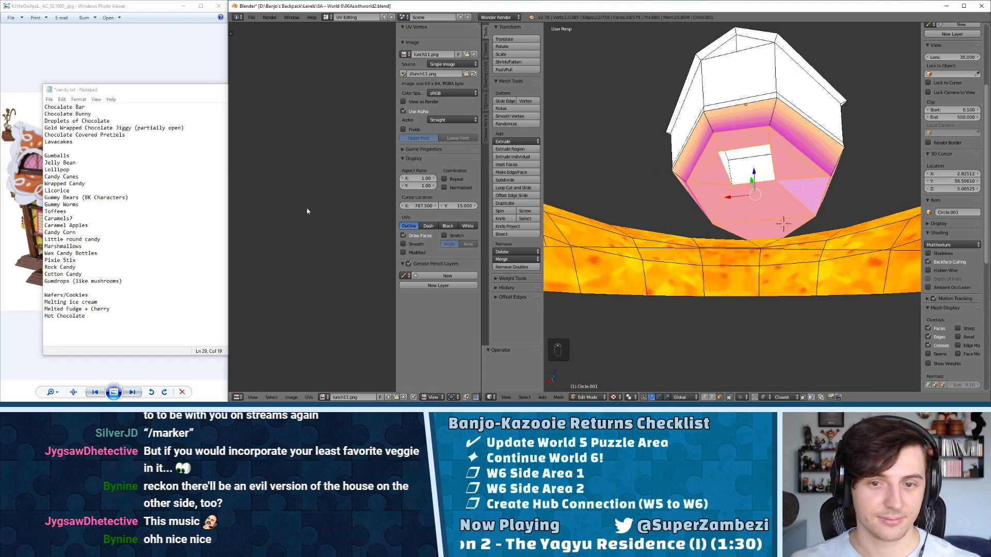
# - Unwrap the selected underside faces onto the lunch11.png image
pyautogui.press('a')
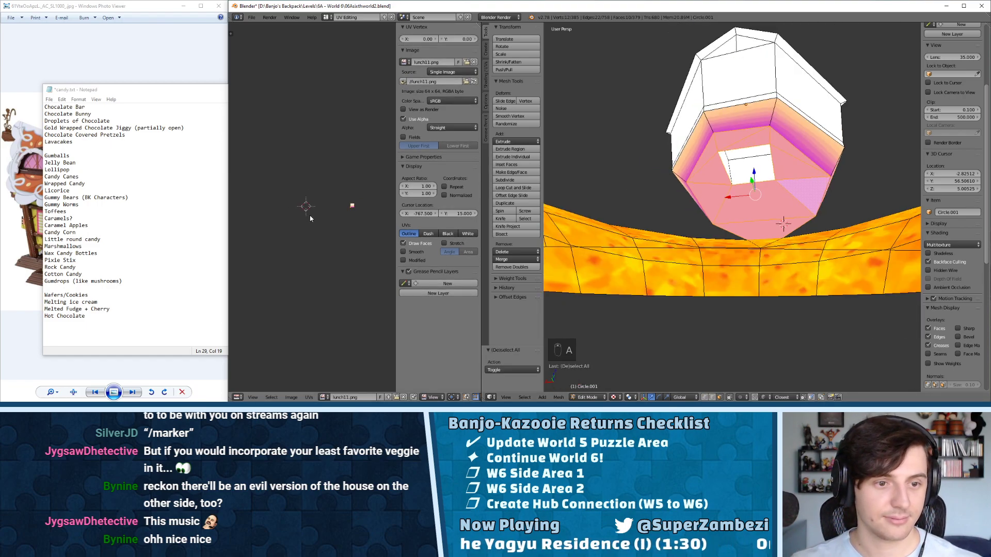
pyautogui.press('KP_Decimal')
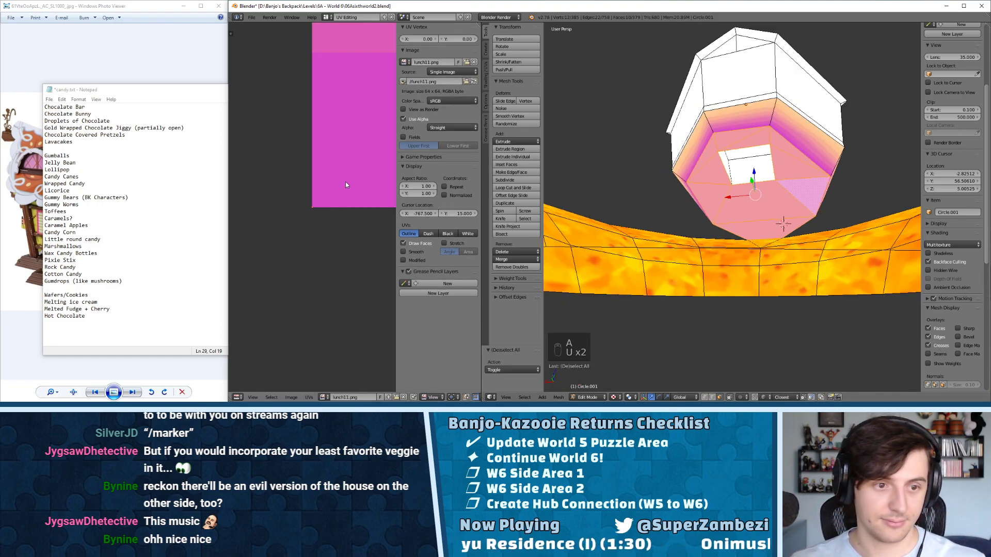
pyautogui.press('u')
pyautogui.click(717, 91)
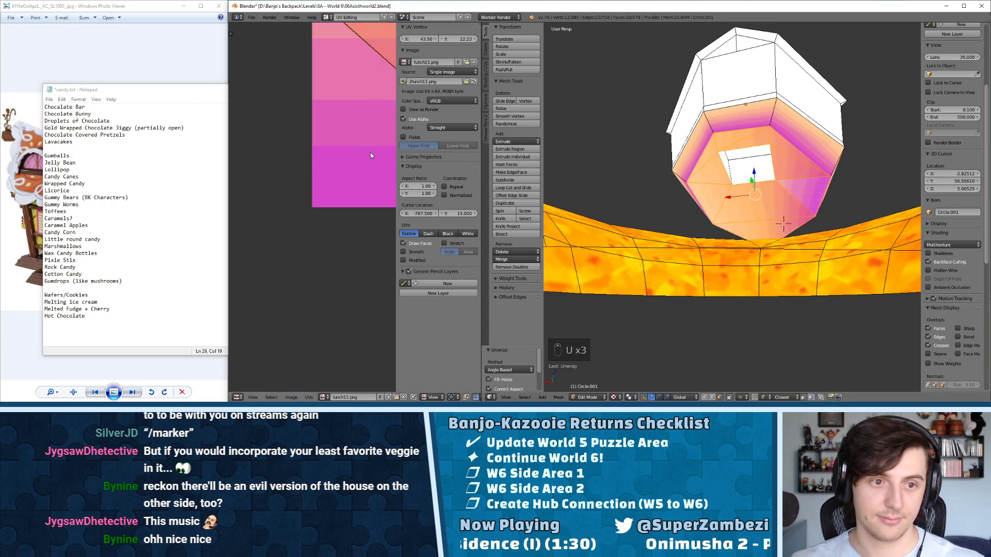
# - Scale down all the underside UVs and move them -0.230 in Y onto the gradient's pink and purple end
pyautogui.press('a')
pyautogui.press('a')
pyautogui.press('a')
pyautogui.scroll(-3, 352, 177)
pyautogui.press('s')
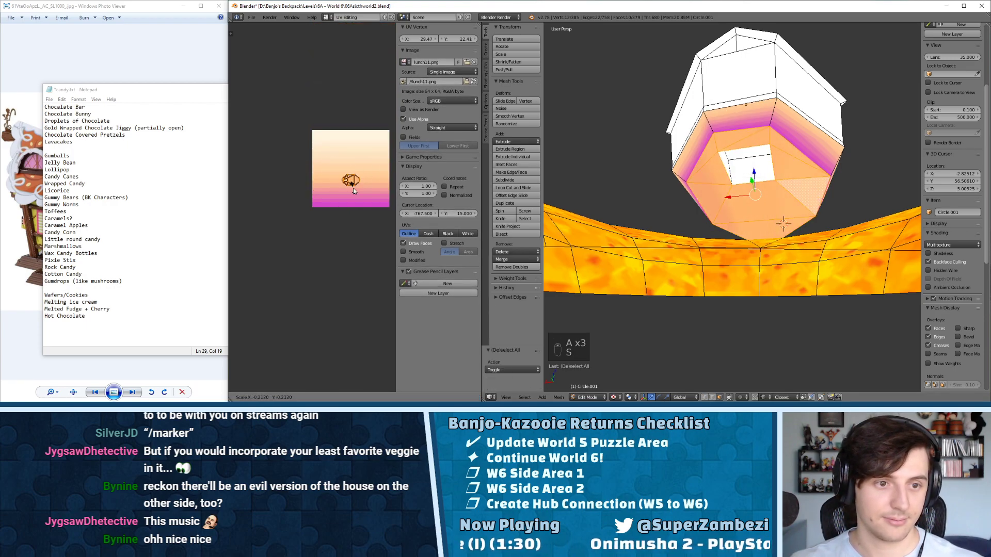
pyautogui.click(352, 189)
pyautogui.press('g')
pyautogui.click(342, 205)
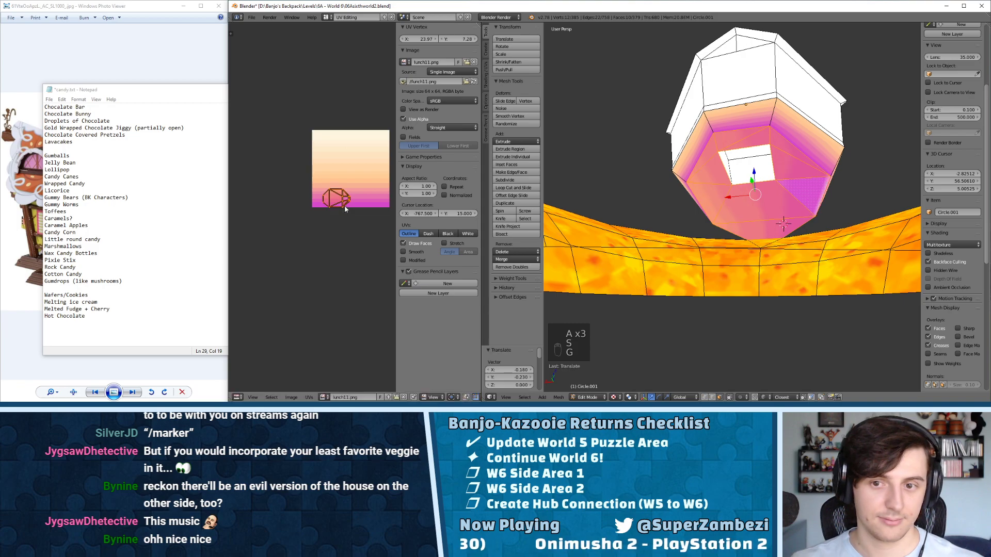
# - Scale the underside UVs to 0.681 and move them -0.024 in Y within the purple area
pyautogui.scroll(5, 338, 196)
pyautogui.press('s')
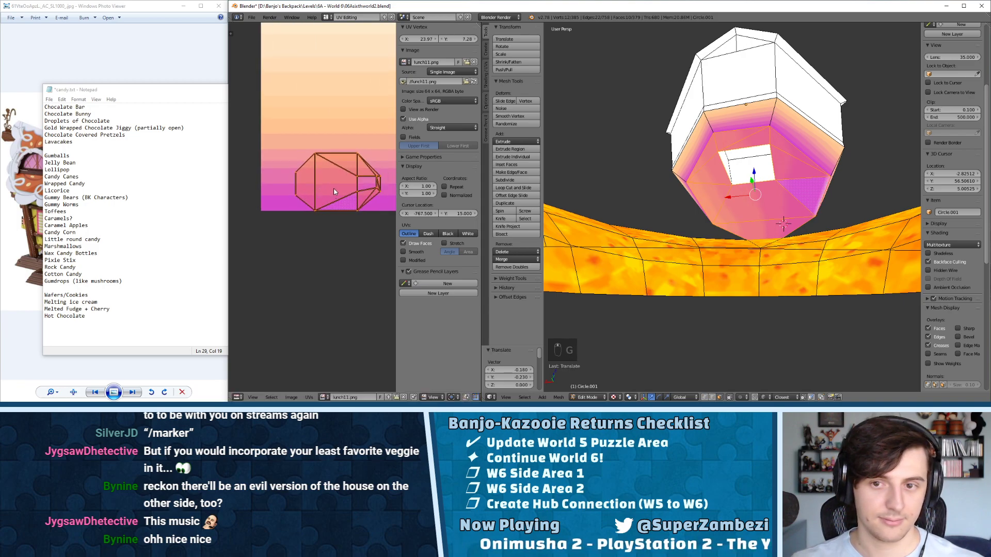
pyautogui.click(327, 175)
pyautogui.press('g')
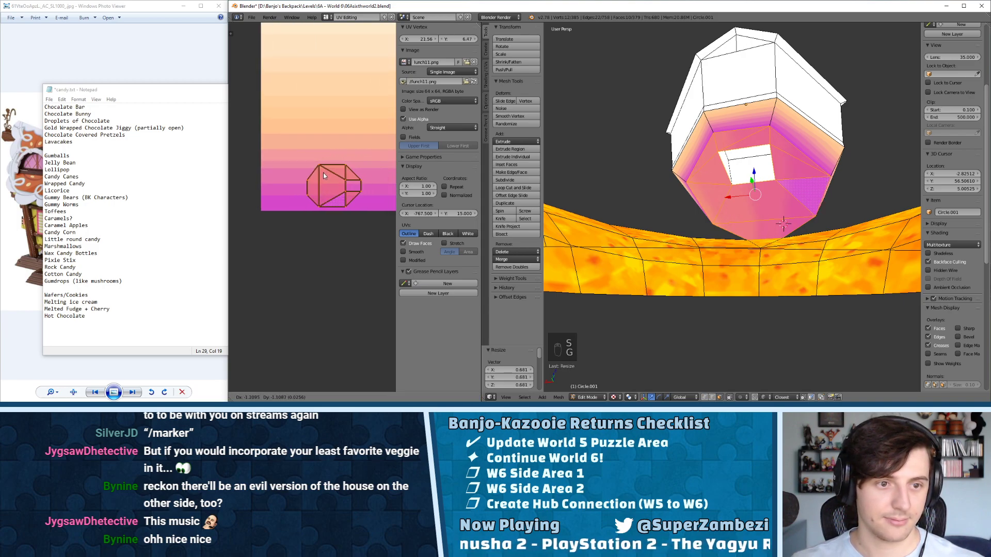
pyautogui.click(323, 174)
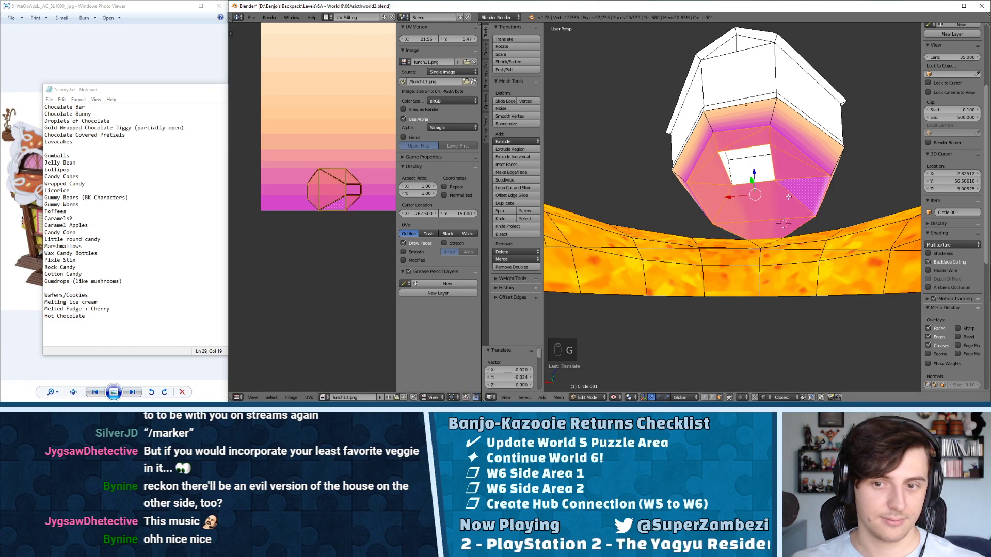
pyautogui.press('a')
# - Check the shaded underside in Object Mode, reselect its ring of faces and scale their UVs to about 0.86
pyautogui.press('Tab')
pyautogui.moveTo(792, 191); pyautogui.dragTo(750, 192, button='middle')
pyautogui.press('Tab')
pyautogui.rightClick(698, 203)
pyautogui.rightClick(739, 201)
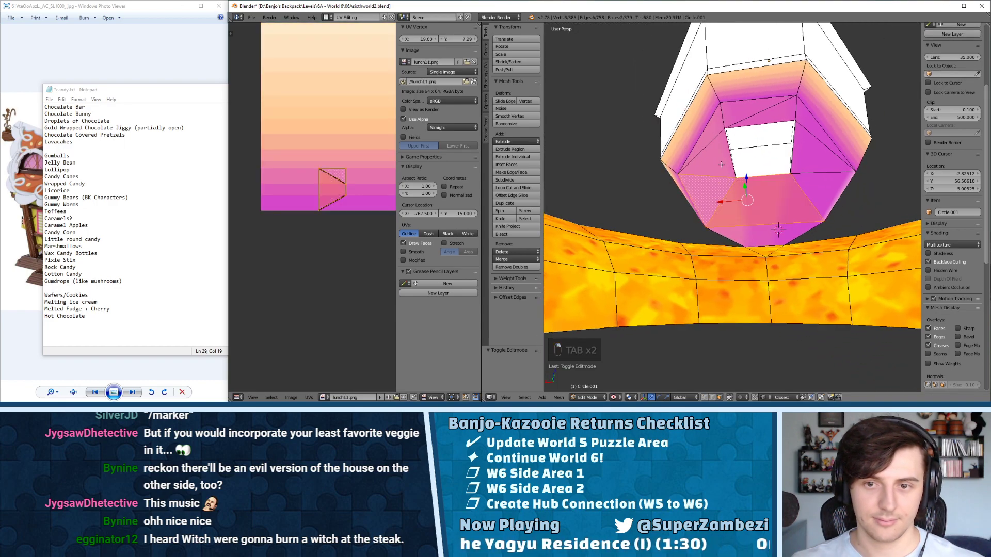
pyautogui.keyDown('shift'); pyautogui.rightClick(715, 128); pyautogui.keyUp('shift')
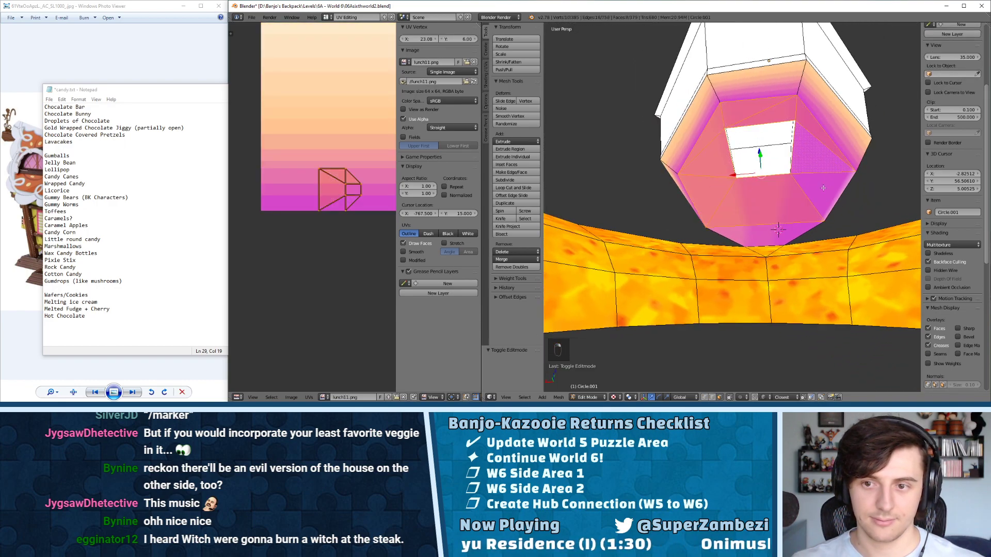
pyautogui.press('s')
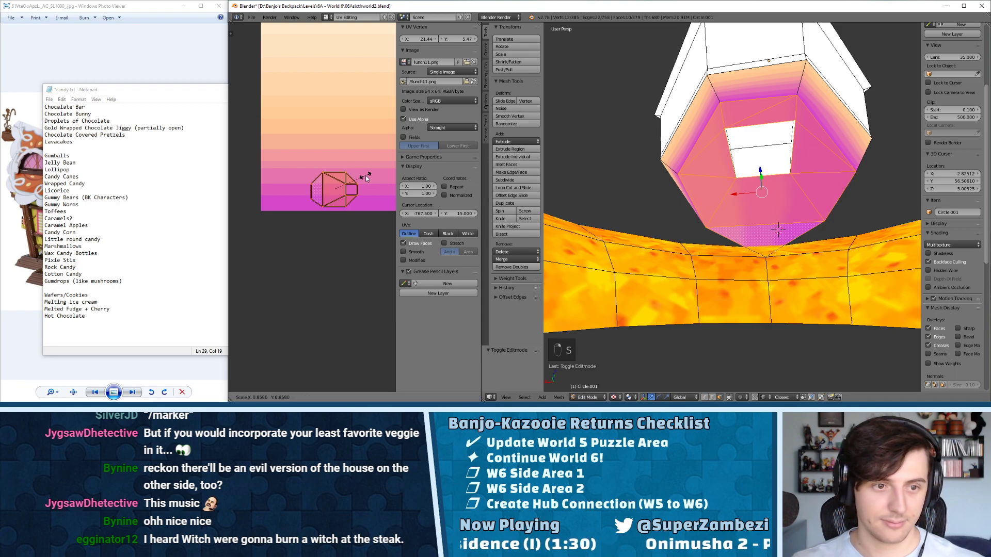
pyautogui.click(365, 179)
pyautogui.press('a')
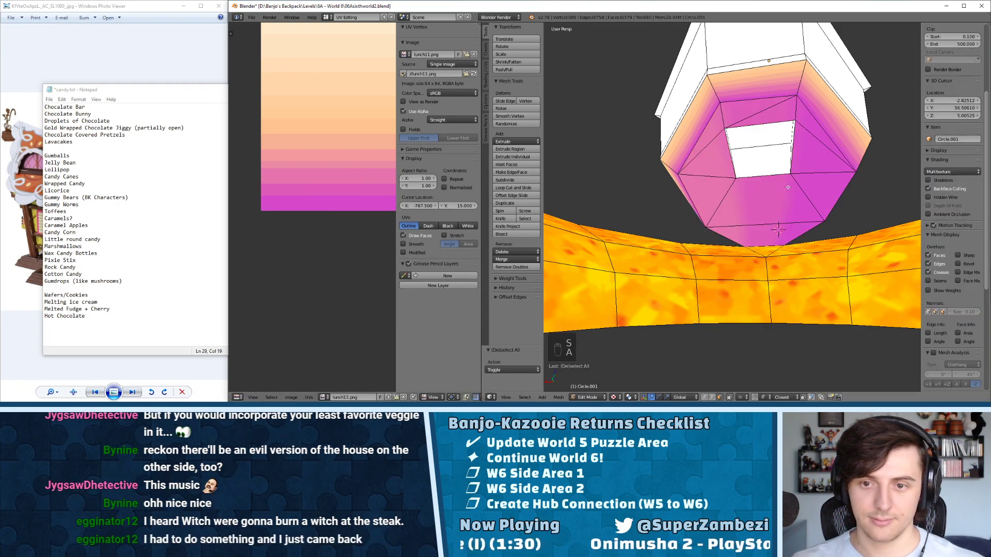
# - Reselect the underside ring faces, scale their UVs to 0.368 and move them down into the solid purple band
pyautogui.press('Tab')
pyautogui.moveTo(787, 186); pyautogui.dragTo(779, 211, button='middle')
pyautogui.press('Tab')
pyautogui.rightClick(755, 233)
pyautogui.keyDown('shift'); pyautogui.rightClick(725, 180); pyautogui.keyUp('shift')
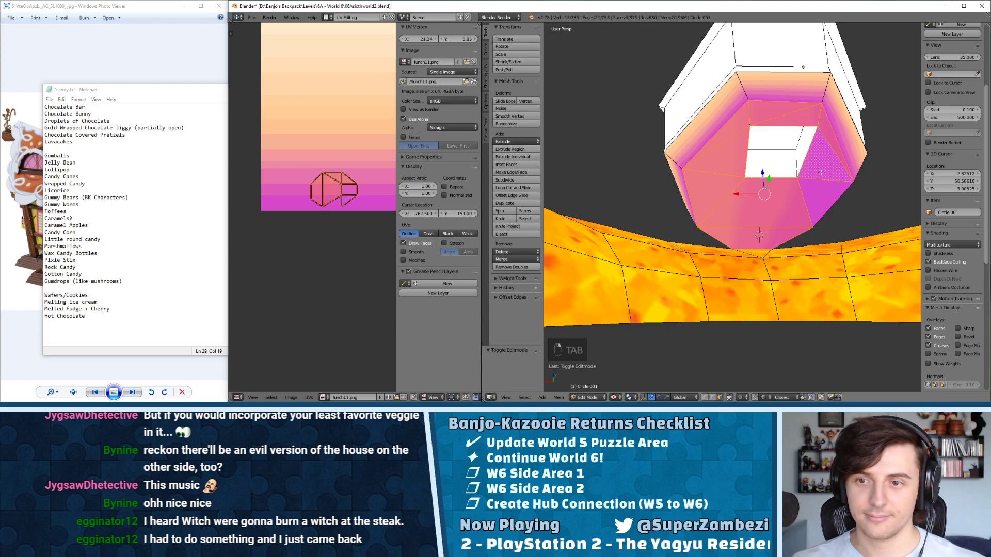
pyautogui.keyDown('shift'); pyautogui.rightClick(828, 201); pyautogui.keyUp('shift')
pyautogui.press('s')
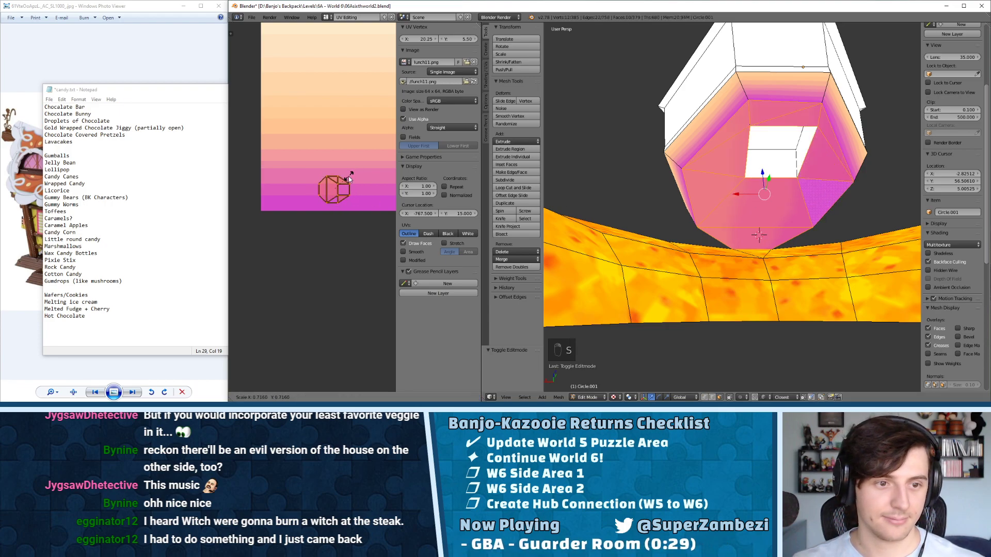
pyautogui.click(342, 186)
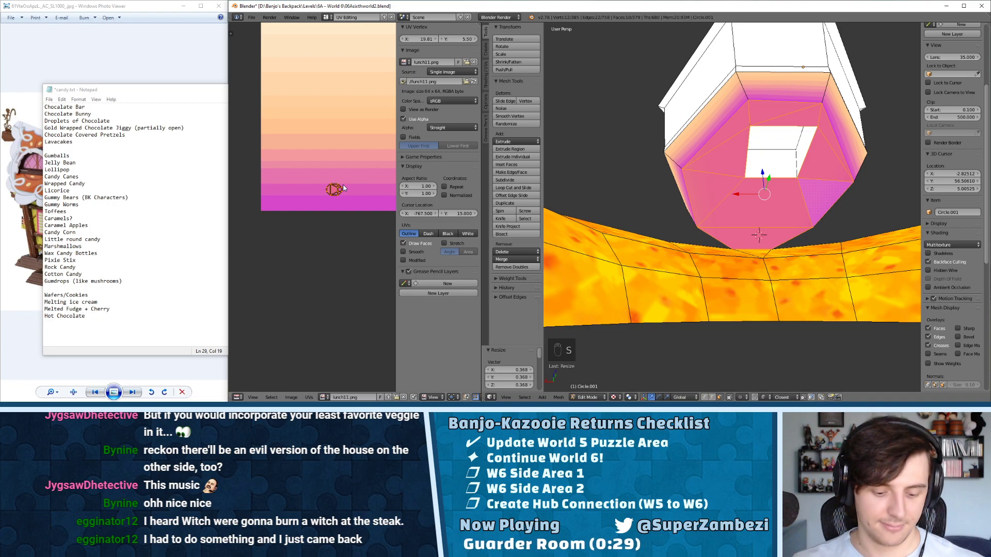
pyautogui.press('g')
pyautogui.click(344, 200)
pyautogui.press('a')
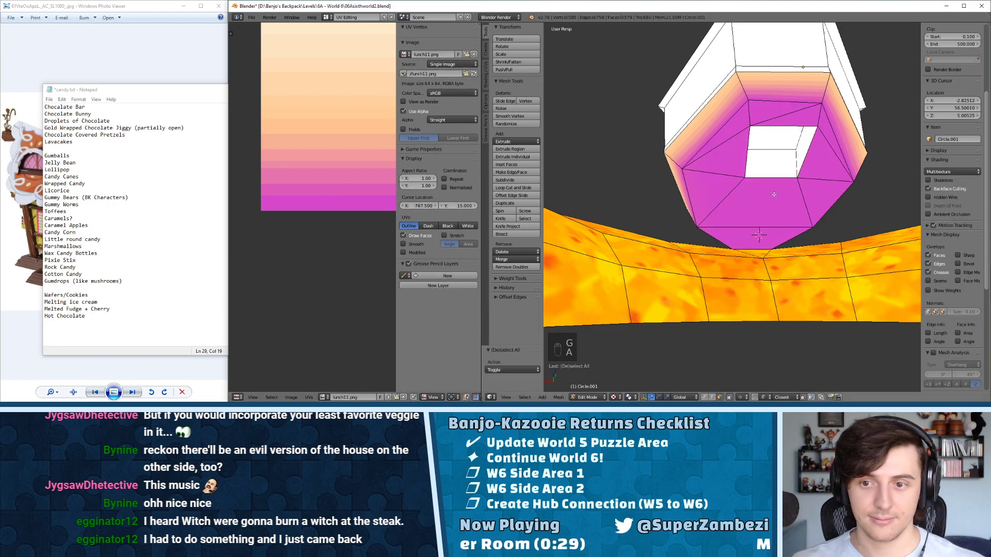
pyautogui.moveTo(791, 208); pyautogui.dragTo(775, 206, button='middle')
pyautogui.scroll(4, 775, 206)
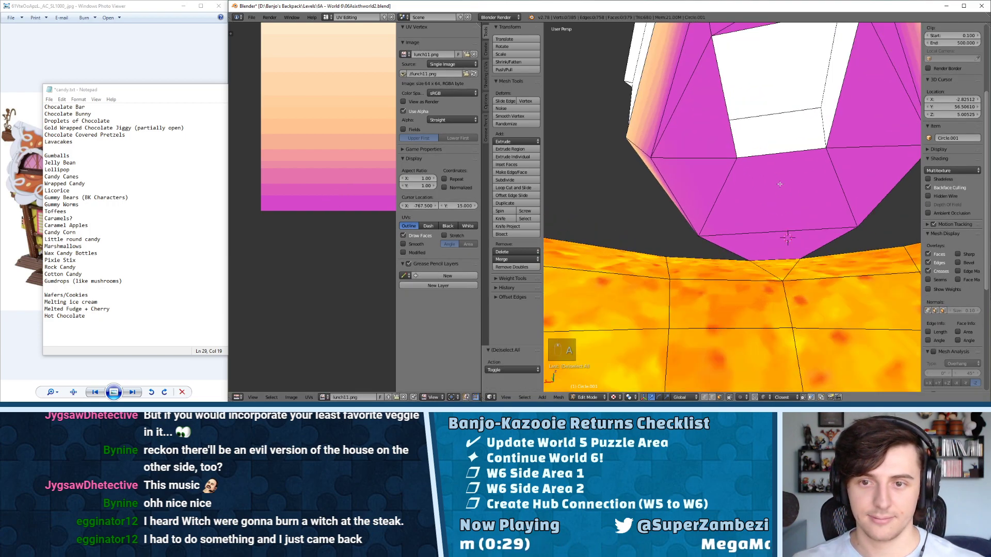
pyautogui.rightClick(743, 139)
pyautogui.keyDown('shift'); pyautogui.rightClick(708, 116); pyautogui.keyUp('shift')
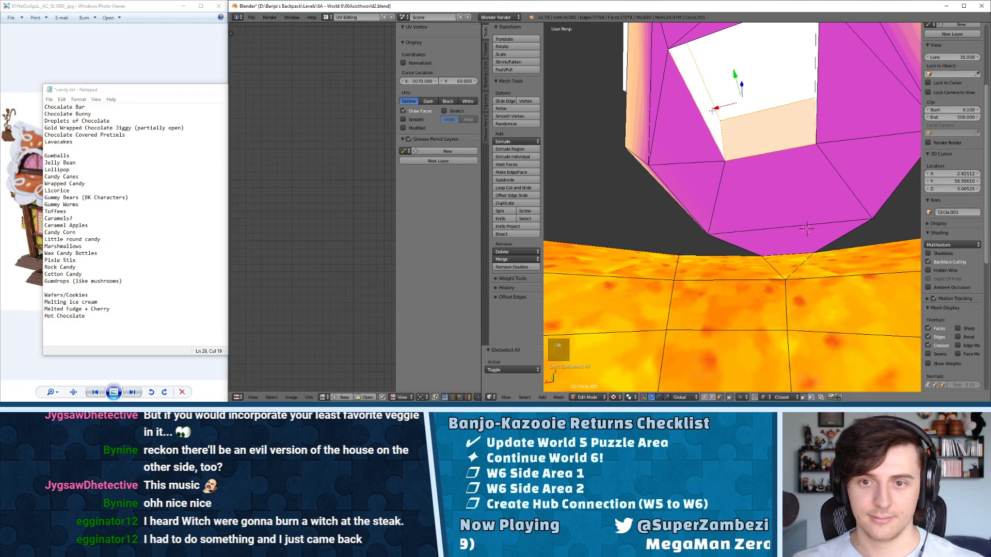
pyautogui.moveTo(708, 116); pyautogui.dragTo(756, 123, button='middle')
pyautogui.keyDown('shift'); pyautogui.rightClick(865, 131); pyautogui.keyUp('shift')
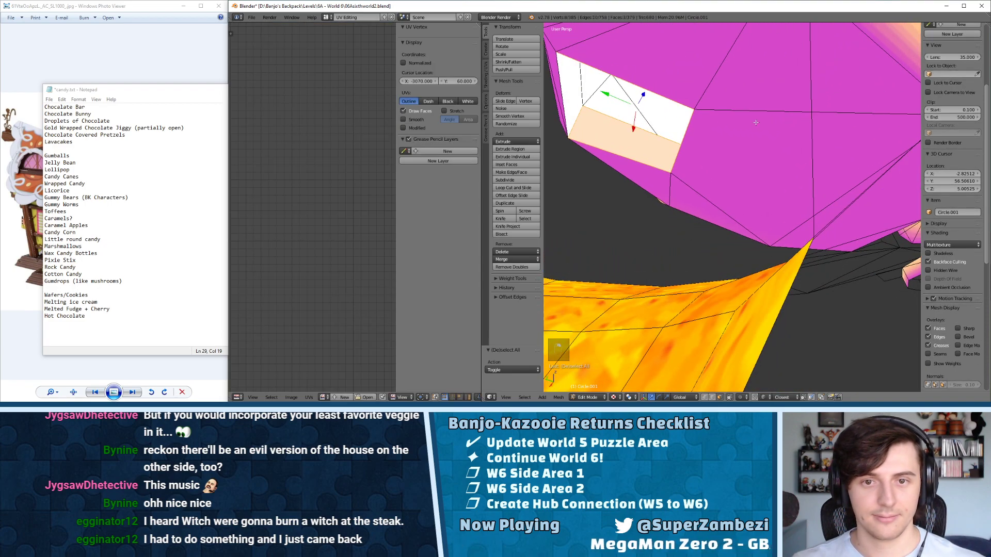
# - Unwrap the single inner wall face along the near edge of the underside opening and assign lunch11.png to it
pyautogui.rightClick(595, 123)
pyautogui.moveTo(635, 140); pyautogui.dragTo(660, 160, button='middle')
pyautogui.rightClick(661, 161)
pyautogui.press('u')
pyautogui.click(657, 162)
pyautogui.scroll(-5, 346, 212)
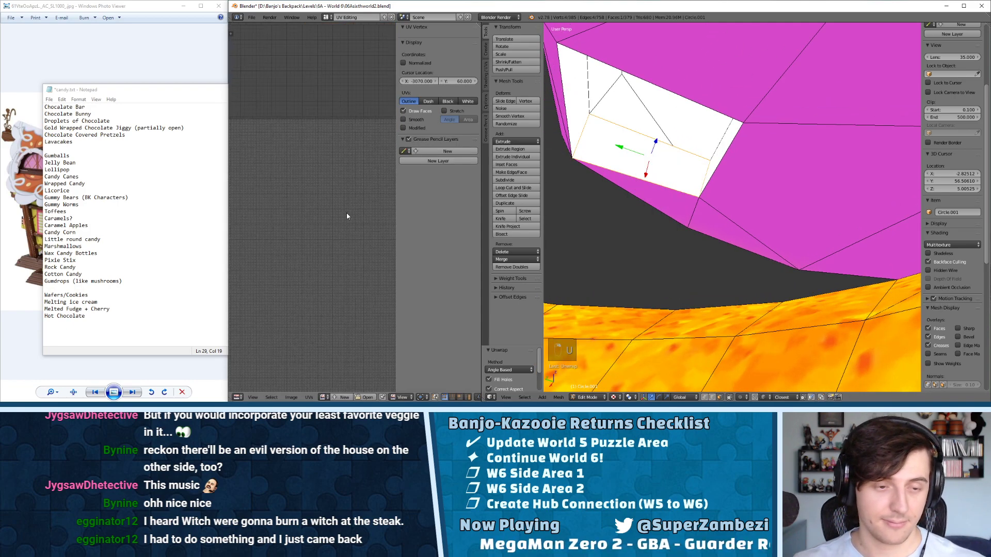
pyautogui.click(322, 398)
pyautogui.scroll(-4, 343, 325)
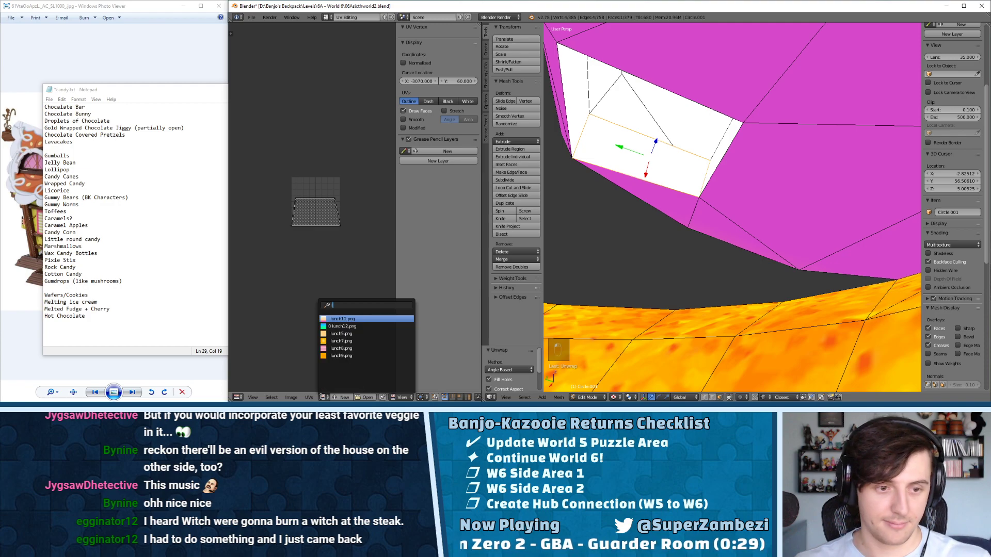
pyautogui.click(344, 320)
pyautogui.scroll(10, 330, 191)
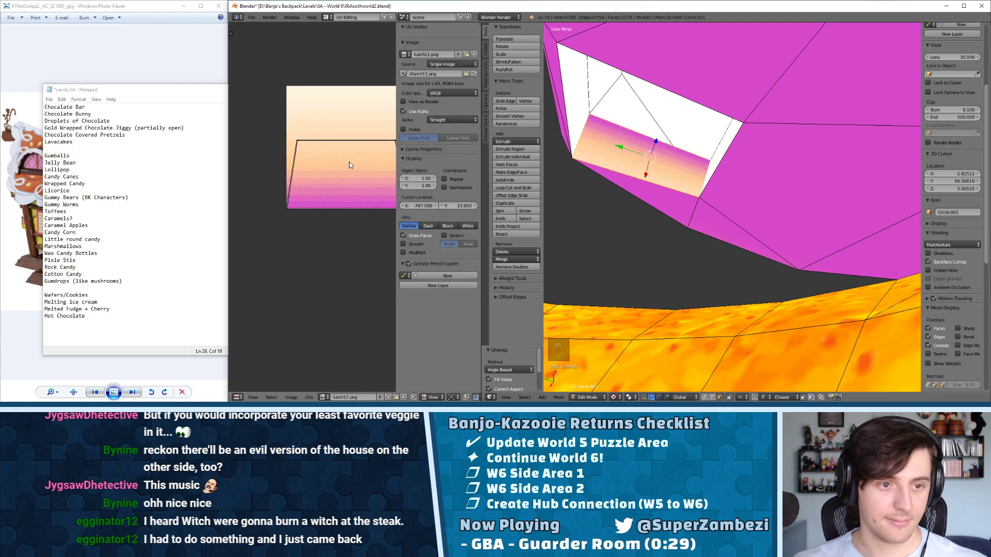
# - Rotate all of the inner wall face's UVs by 180 degrees
pyautogui.press('a')
pyautogui.scroll(-2, 343, 168)
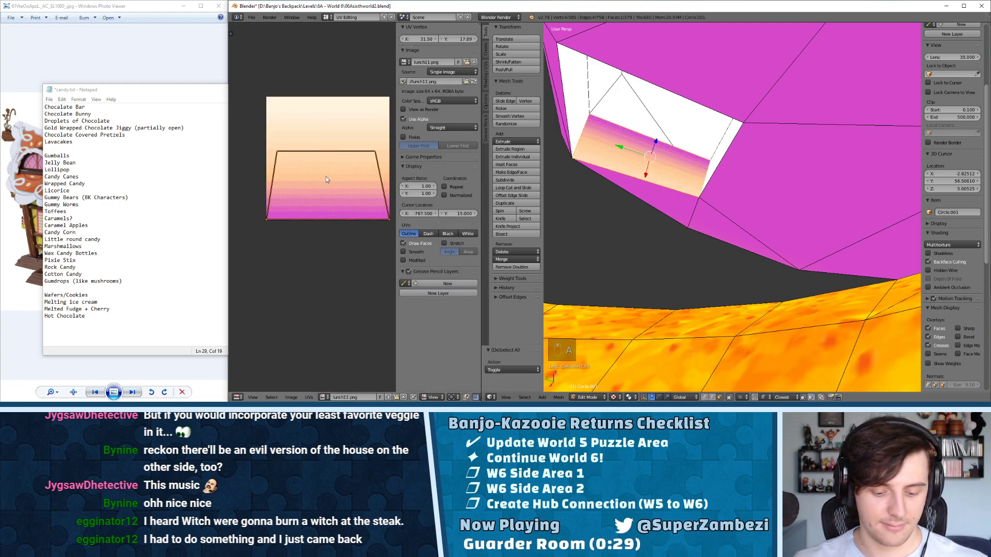
pyautogui.write('r180')
pyautogui.press('Return')
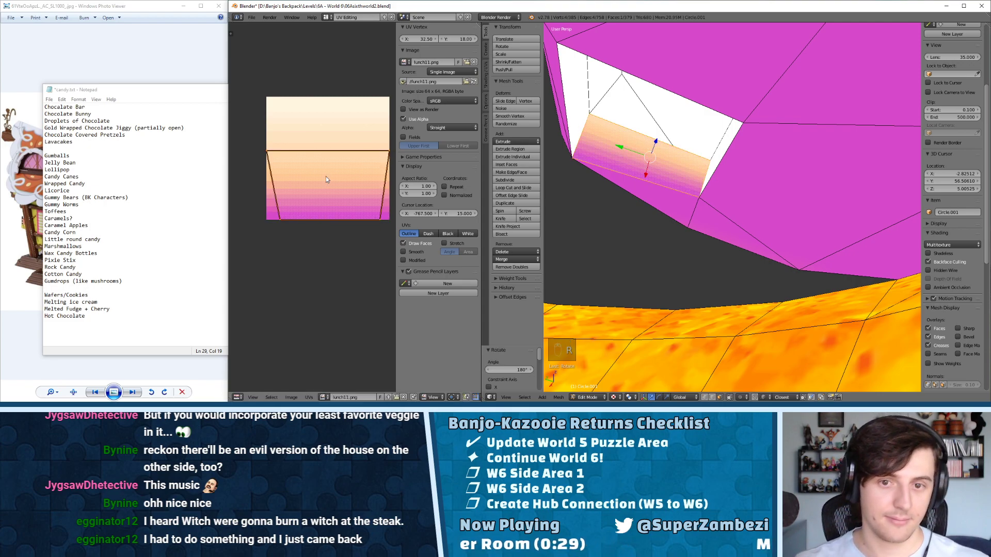
# - Move the two lower UV vertices outward to the image's lower corners to make the wall's UV face rectangular
pyautogui.rightClick(280, 219)
pyautogui.press('g')
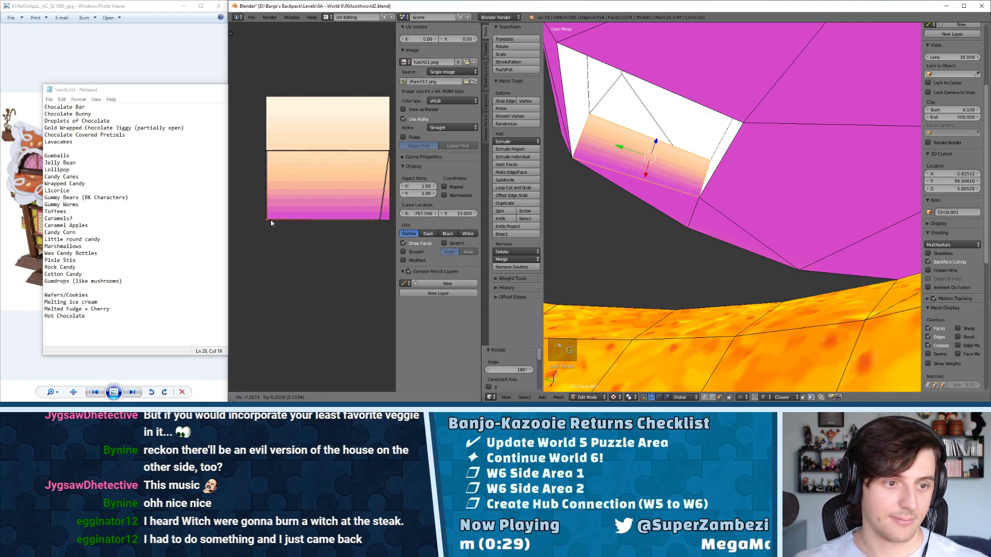
pyautogui.click(270, 219)
pyautogui.rightClick(374, 219)
pyautogui.press('g')
pyautogui.click(383, 221)
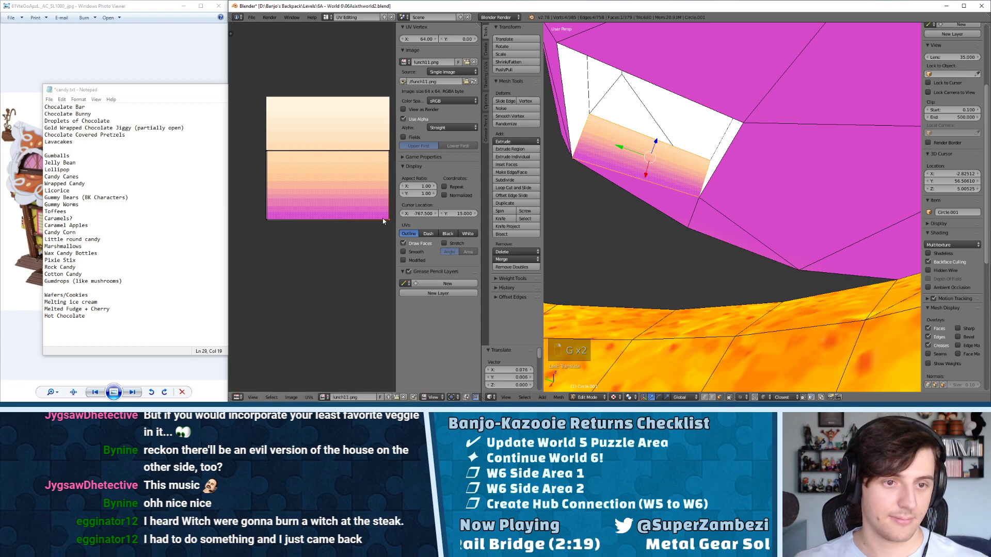
# - Scale the entire rectangular UV face to 0.969 so it sits just inside the image edges
pyautogui.press('a')
pyautogui.press('a')
pyautogui.press('s')
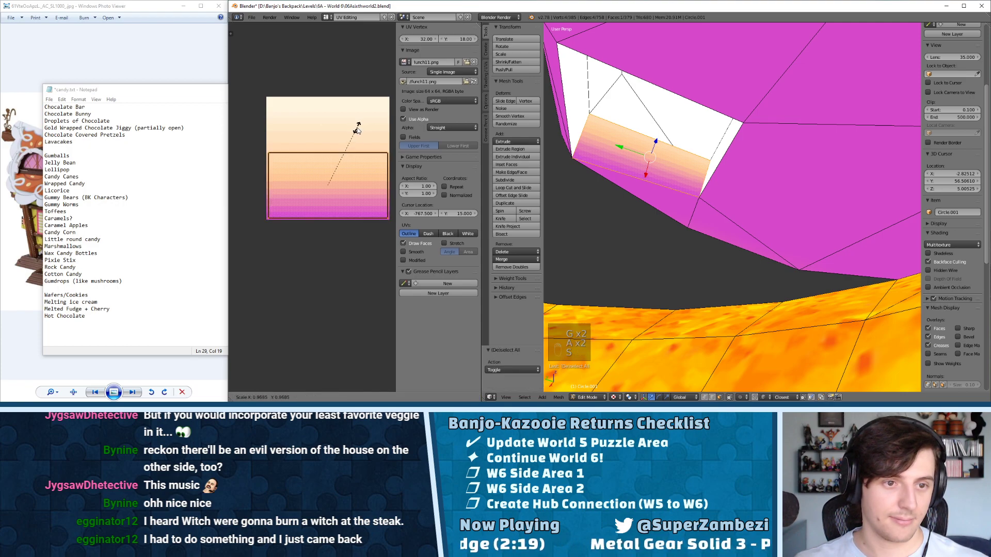
pyautogui.click(357, 129)
# - Select the remaining inner wall faces of the opening and unwrap them with Follow Active Quads using Length Average
pyautogui.moveTo(662, 166); pyautogui.dragTo(622, 158, button='middle')
pyautogui.rightClick(795, 154)
pyautogui.keyDown('shift'); pyautogui.rightClick(867, 156); pyautogui.keyUp('shift')
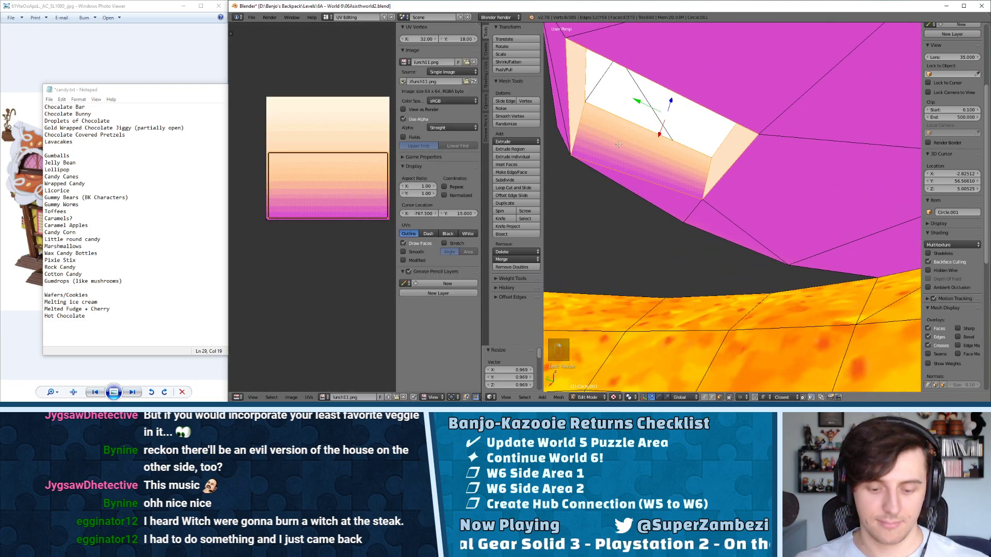
pyautogui.press('u')
pyautogui.click(615, 170)
pyautogui.click(605, 188)
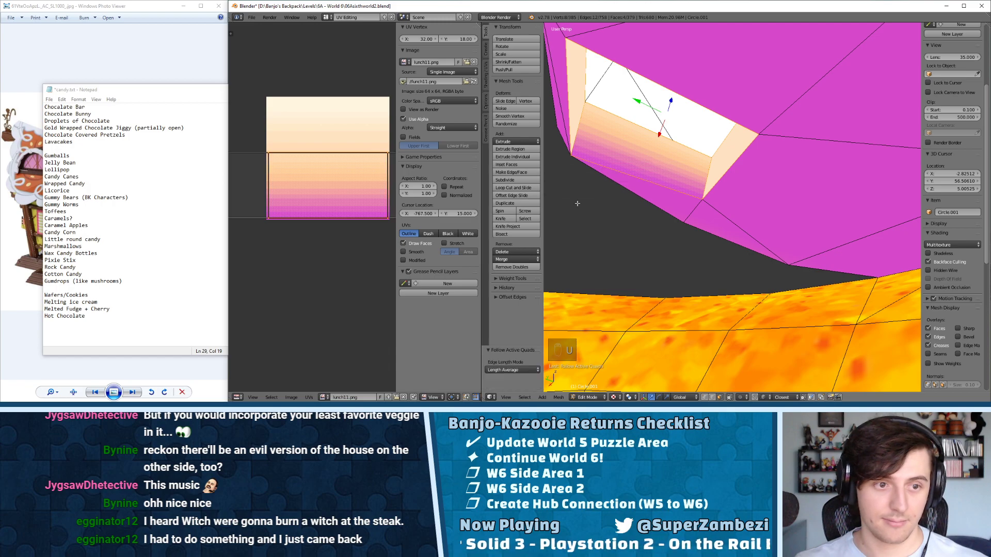
# - Finish editing the opening's inner walls by deselecting all faces and returning to Object Mode
pyautogui.click(324, 398)
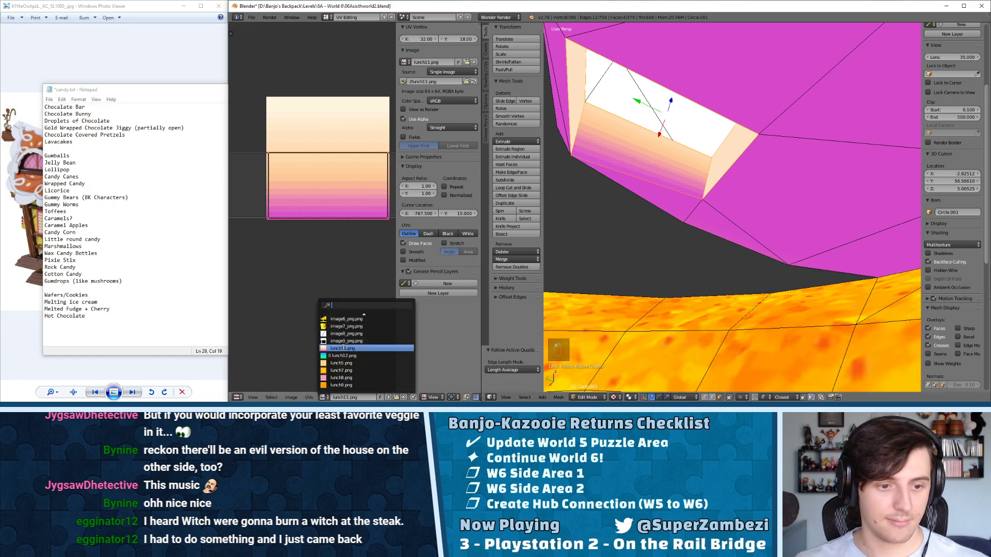
pyautogui.press('a')
pyautogui.press('Tab')
# - Check the textured house base from around and below, and save the blend file
pyautogui.scroll(-10, 779, 179)
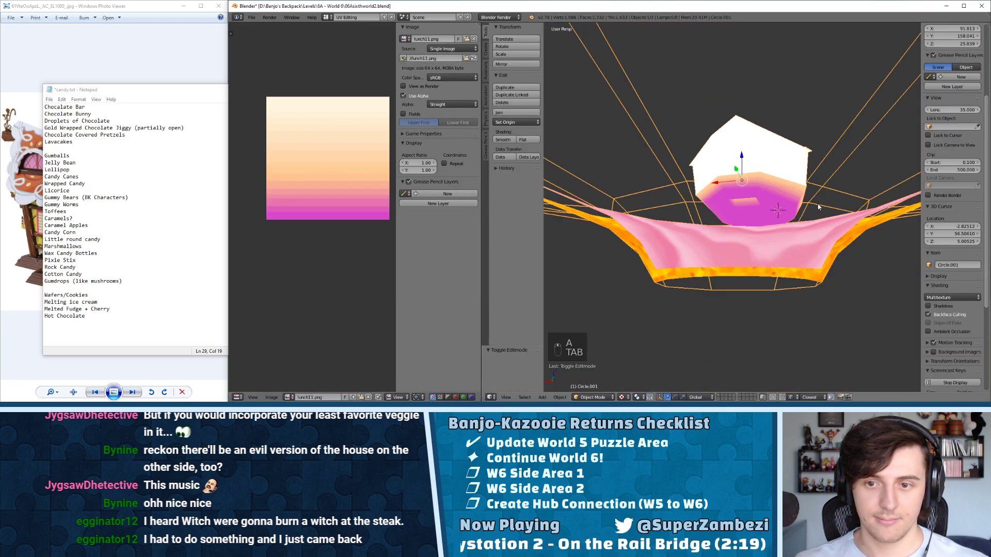
pyautogui.scroll(10, 802, 185)
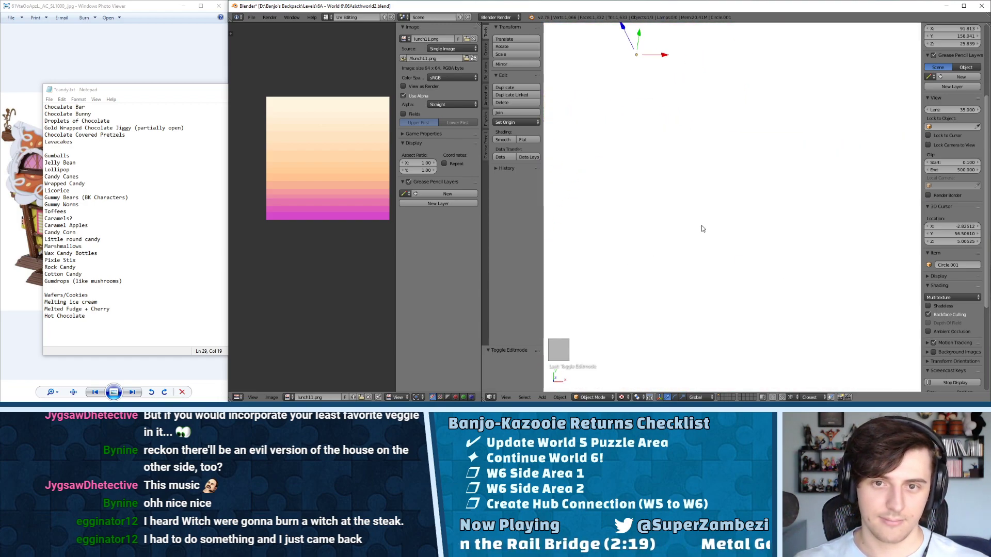
pyautogui.moveTo(702, 280); pyautogui.dragTo(511, 269, button='middle')
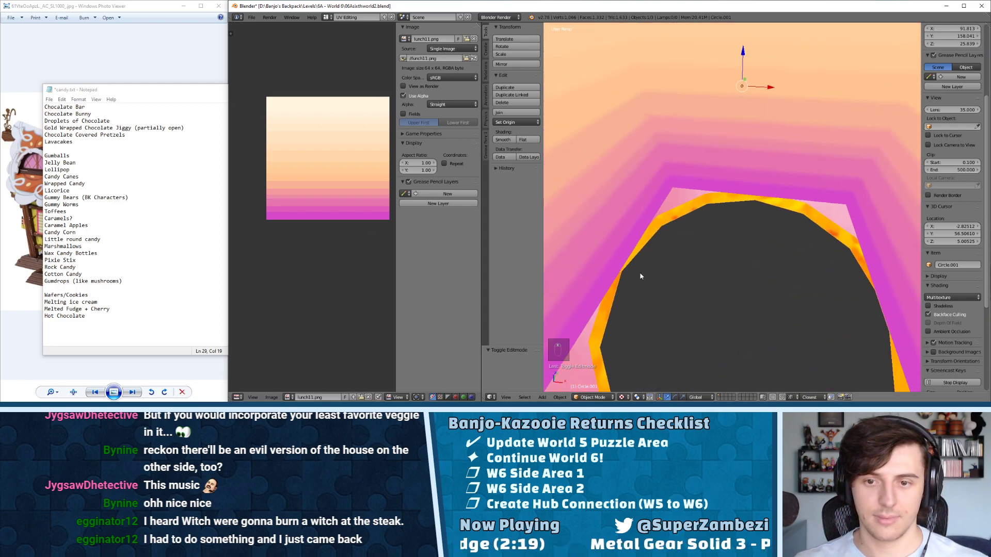
pyautogui.moveTo(640, 276); pyautogui.dragTo(645, 85, button='middle')
pyautogui.scroll(4, 712, 134)
pyautogui.scroll(-6, 716, 120)
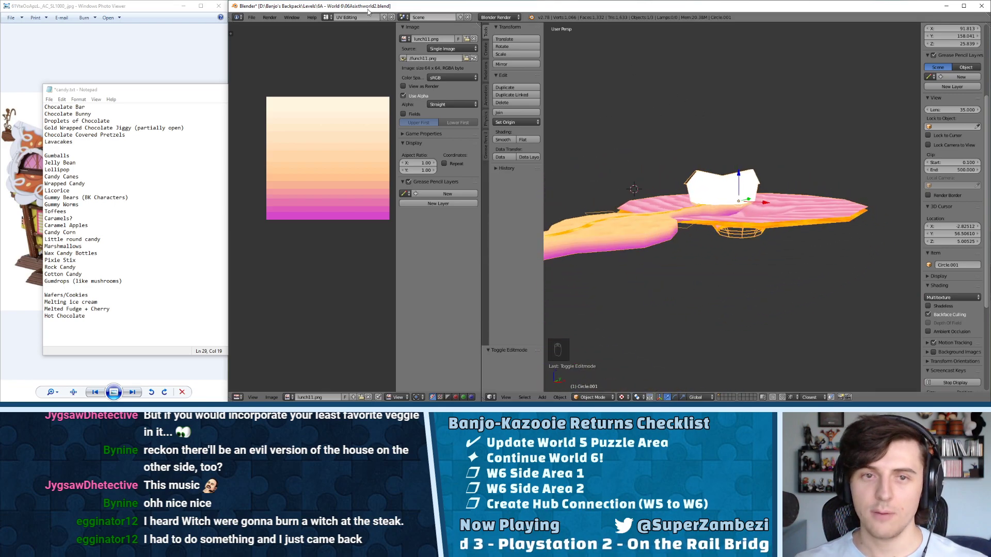
pyautogui.click(252, 17)
pyautogui.click(262, 77)
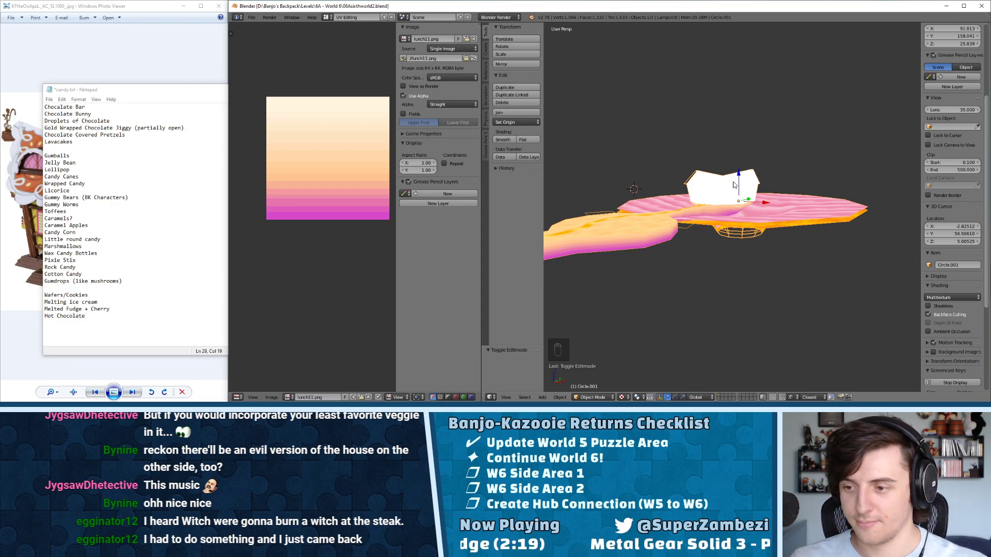
# - Examine the house, the pink ground around it and the hole beside it from several angles
pyautogui.moveTo(762, 186); pyautogui.dragTo(797, 217, button='middle')
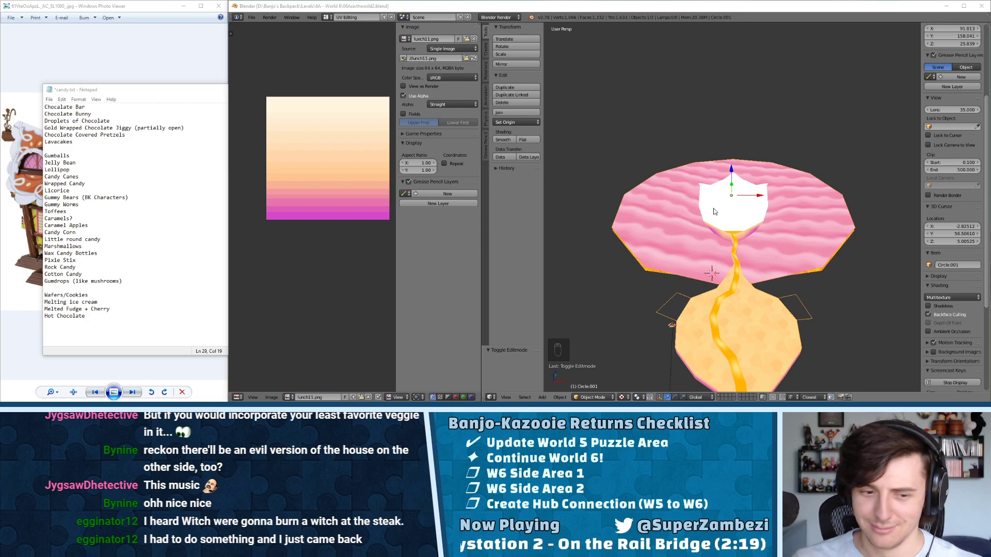
pyautogui.moveTo(713, 208); pyautogui.dragTo(679, 198, button='middle')
pyautogui.scroll(6, 673, 249)
pyautogui.moveTo(672, 251)
pyautogui.mouseDown(button='middle')
pyautogui.moveTo(706, 204)
pyautogui.moveTo(669, 183)
pyautogui.moveTo(818, 181)
pyautogui.moveTo(788, 206)
pyautogui.moveTo(876, 182)
pyautogui.moveTo(766, 199)
pyautogui.moveTo(776, 193)
pyautogui.moveTo(668, 246)
pyautogui.mouseUp(button='middle')
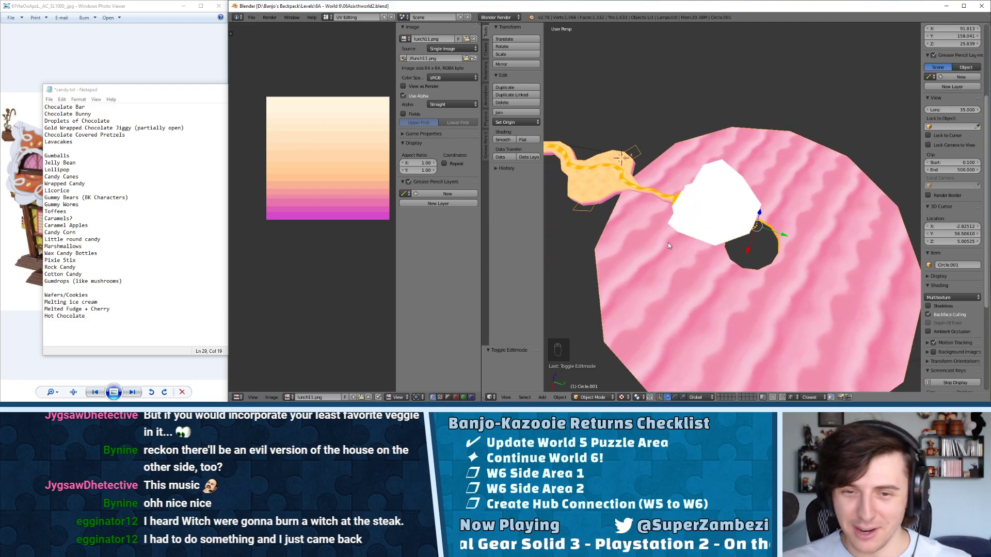
pyautogui.moveTo(667, 246); pyautogui.dragTo(798, 207, button='middle')
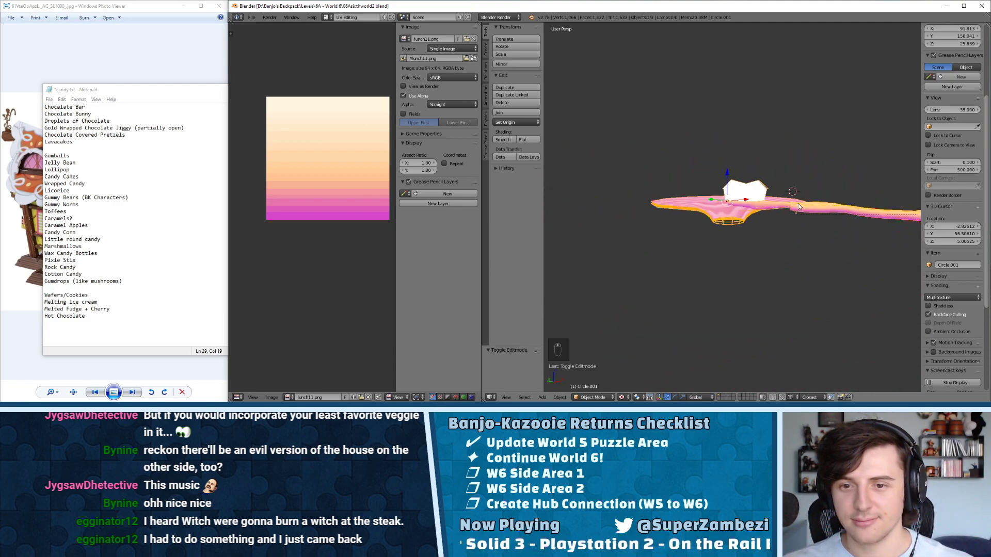
pyautogui.scroll(4, 784, 209)
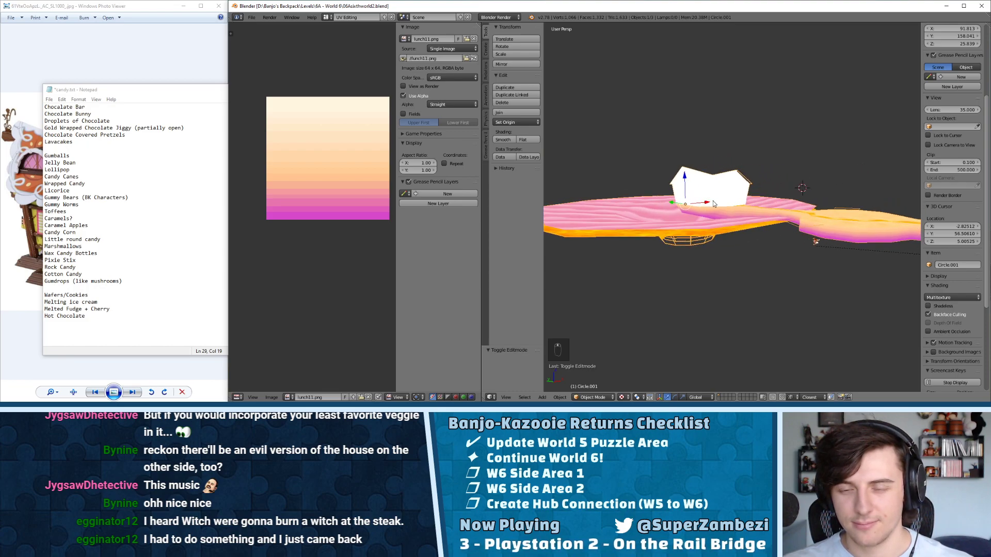
pyautogui.moveTo(714, 204); pyautogui.dragTo(825, 186, button='middle')
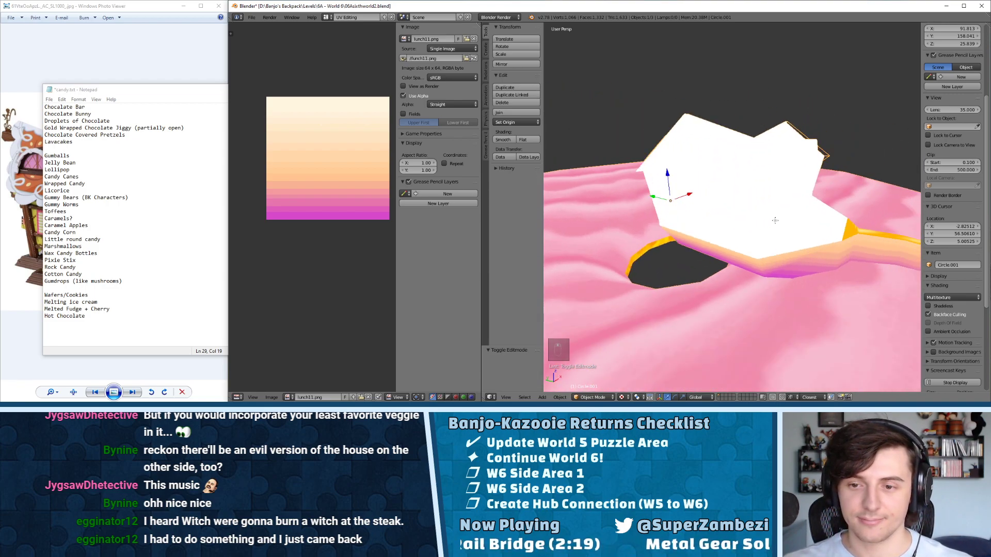
# - Enter Edit Mode on the level mesh and check the available lunch textures in the 6A - World 6 folder
pyautogui.press('Tab')
pyautogui.rightClick(752, 213)
pyautogui.moveTo(752, 213)
pyautogui.mouseDown(button='middle')
pyautogui.moveTo(666, 203)
pyautogui.moveTo(784, 194)
pyautogui.moveTo(787, 261)
pyautogui.moveTo(790, 214)
pyautogui.moveTo(748, 215)
pyautogui.moveTo(763, 227)
pyautogui.moveTo(759, 218)
pyautogui.mouseUp(button='middle')
pyautogui.scroll(-5, 787, 260)
pyautogui.scroll(4, 785, 218)
pyautogui.moveTo(837, 210); pyautogui.dragTo(803, 213, button='middle')
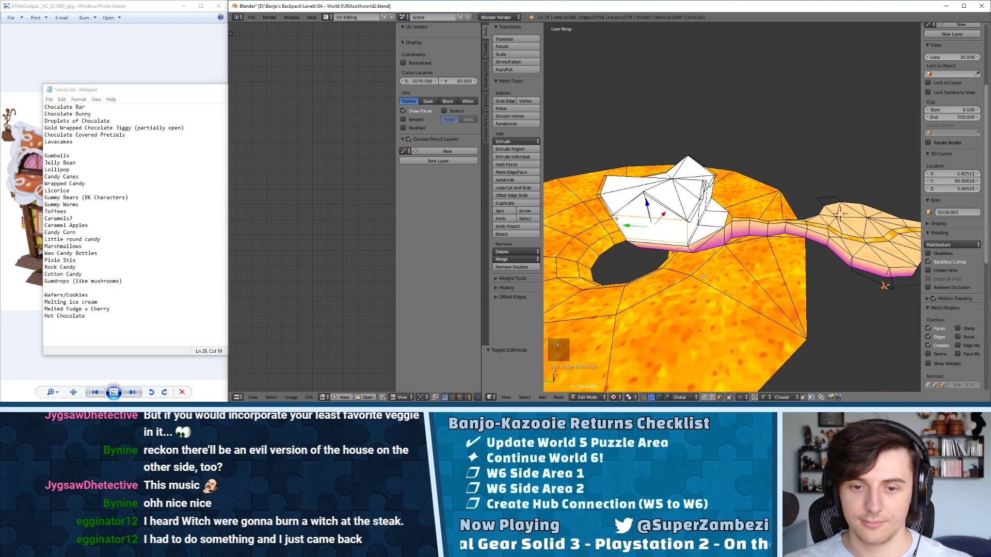
pyautogui.click(207, 498)
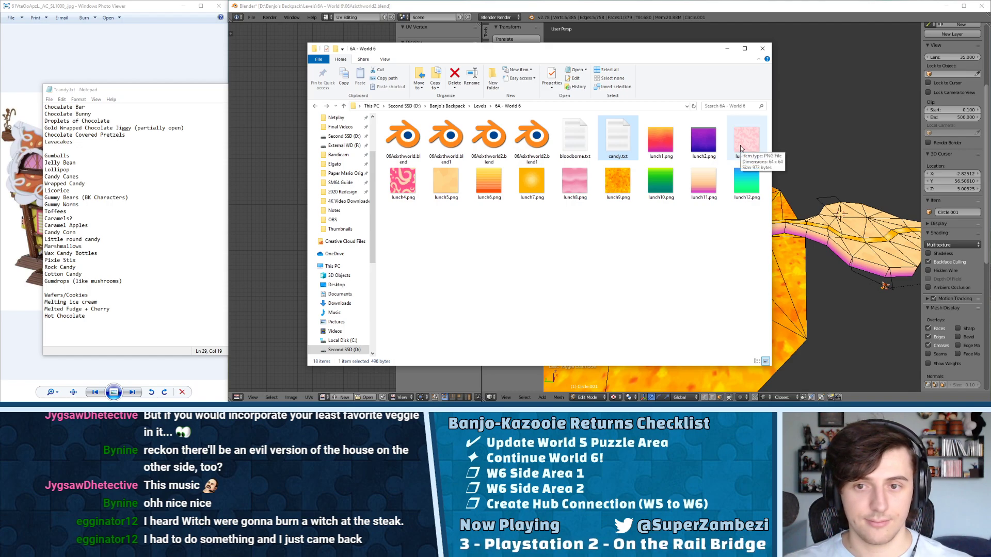
# - Select one orange ground face and extend the selection to all faces sharing the lunch9.png image
pyautogui.middleClick(807, 320)
pyautogui.rightClick(771, 312)
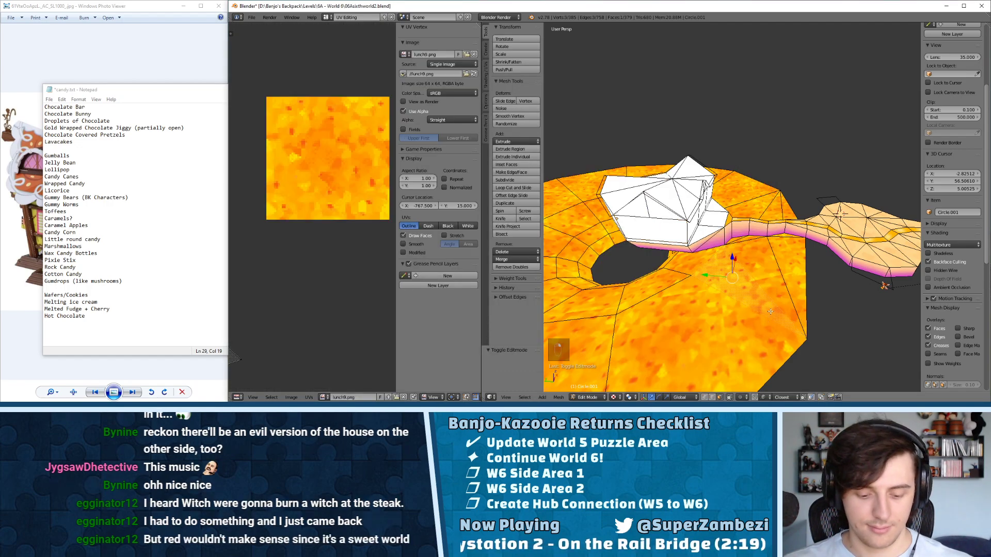
pyautogui.hotkey('shift', 'g')
pyautogui.click(770, 310)
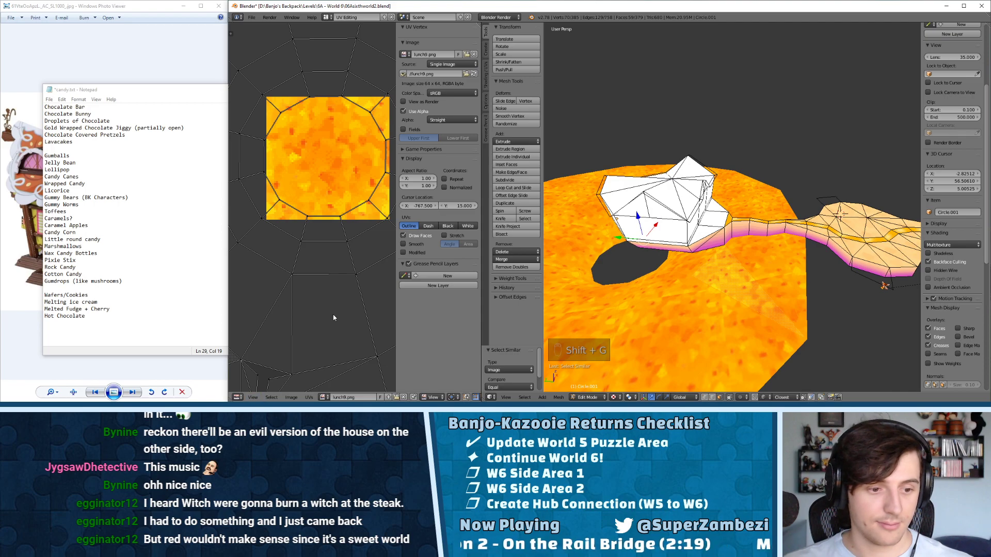
# - Open the image file browser on the 6A - World 6 folder for the selected ground faces
pyautogui.click(291, 398)
pyautogui.click(304, 382)
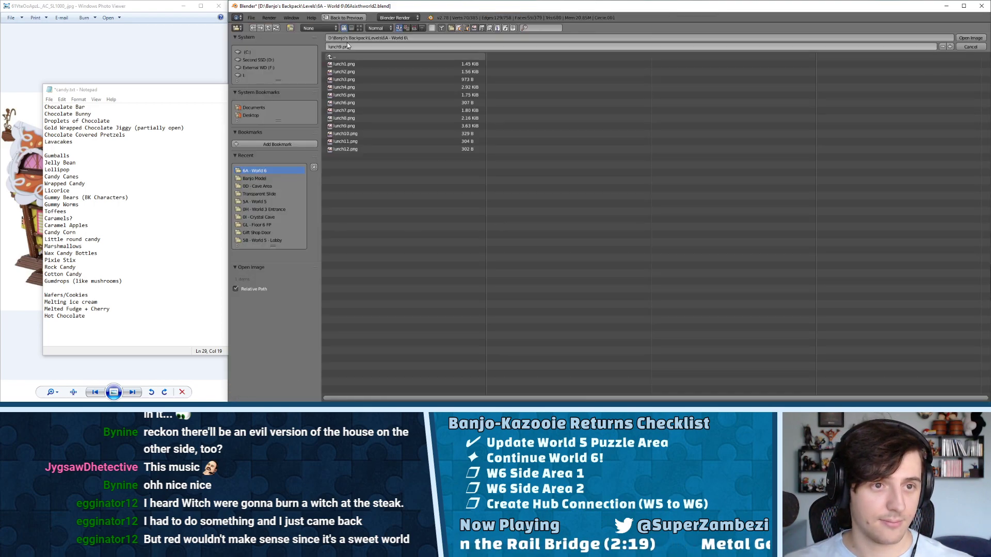
# - Open lunch3.png as the image texture for the pink ring terrain
pyautogui.click(358, 29)
pyautogui.doubleClick(539, 82)
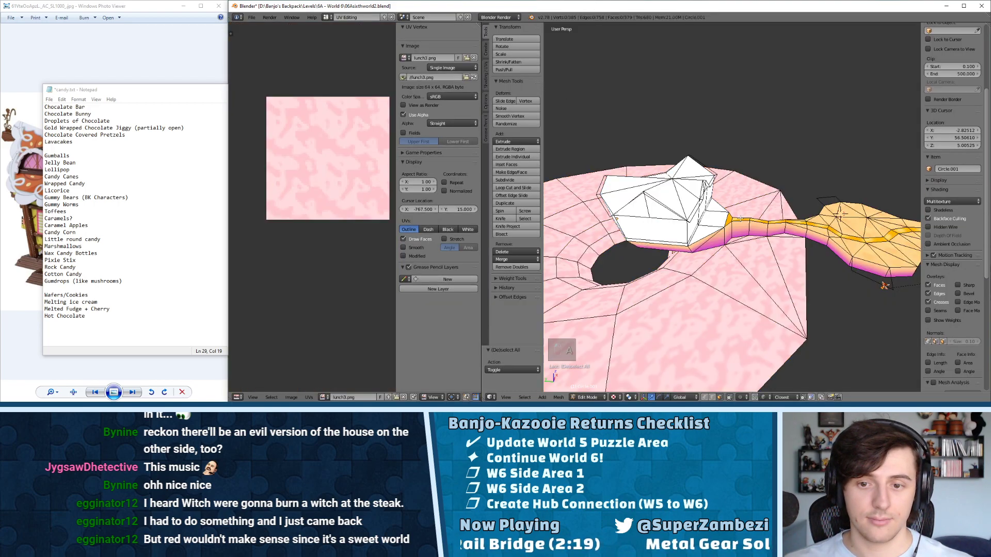
pyautogui.press('Tab')
pyautogui.press('Tab')
# - Examine the textured ring, the white house shape and the path joining them from several angles and distances
pyautogui.moveTo(737, 238); pyautogui.dragTo(730, 281, button='middle')
pyautogui.scroll(4, 745, 250)
pyautogui.press('Tab')
pyautogui.click(593, 398)
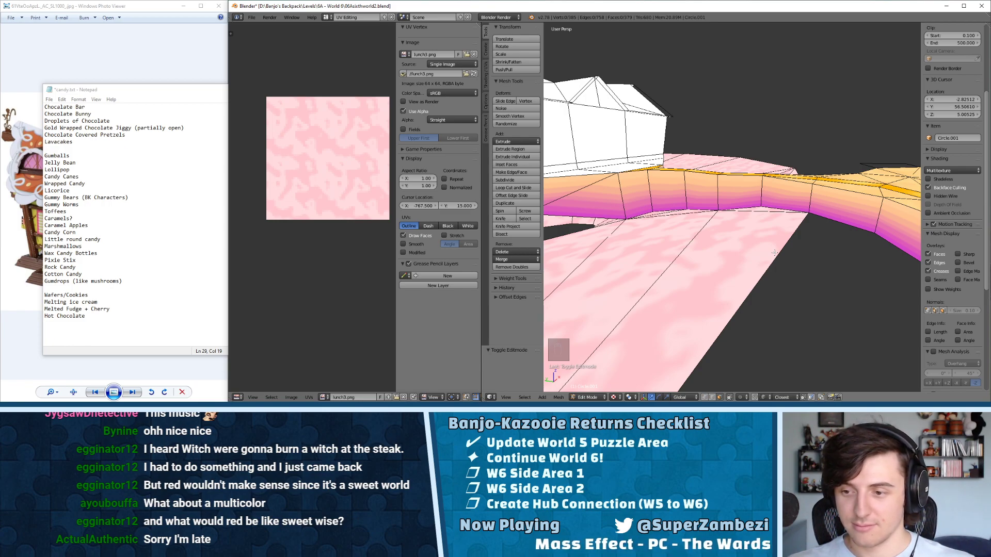
pyautogui.scroll(-5, 868, 244)
pyautogui.moveTo(868, 244); pyautogui.dragTo(722, 238, button='middle')
pyautogui.press('Tab')
pyautogui.scroll(3, 723, 222)
pyautogui.scroll(-3, 702, 202)
pyautogui.press('Tab')
pyautogui.scroll(3, 723, 238)
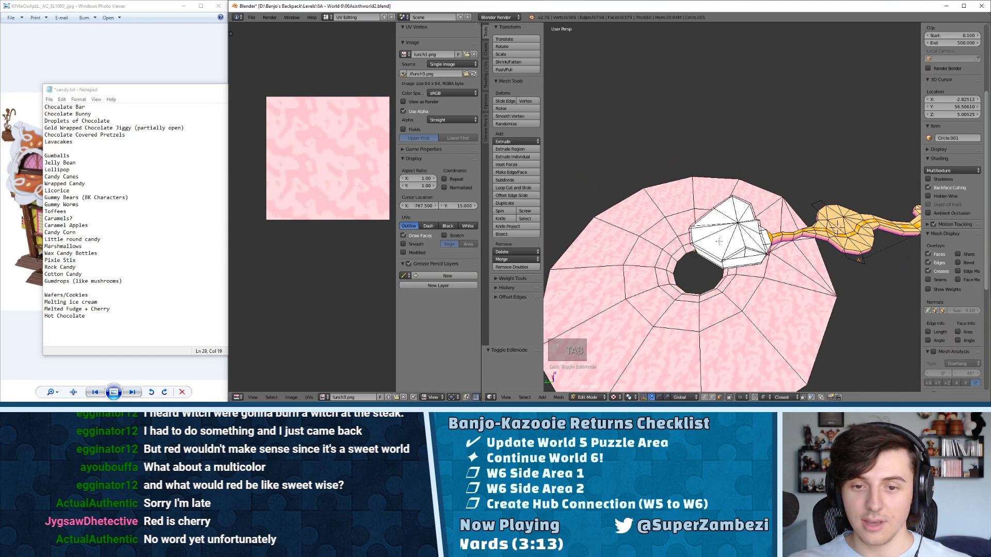
# - Select the broad pink faces of the ring around the central hole
pyautogui.click(782, 333)
pyautogui.keyDown('shift'); pyautogui.click(709, 328); pyautogui.keyUp('shift')
pyautogui.keyDown('shift'); pyautogui.rightClick(667, 348); pyautogui.keyUp('shift')
pyautogui.keyDown('shift'); pyautogui.rightClick(612, 336); pyautogui.keyUp('shift')
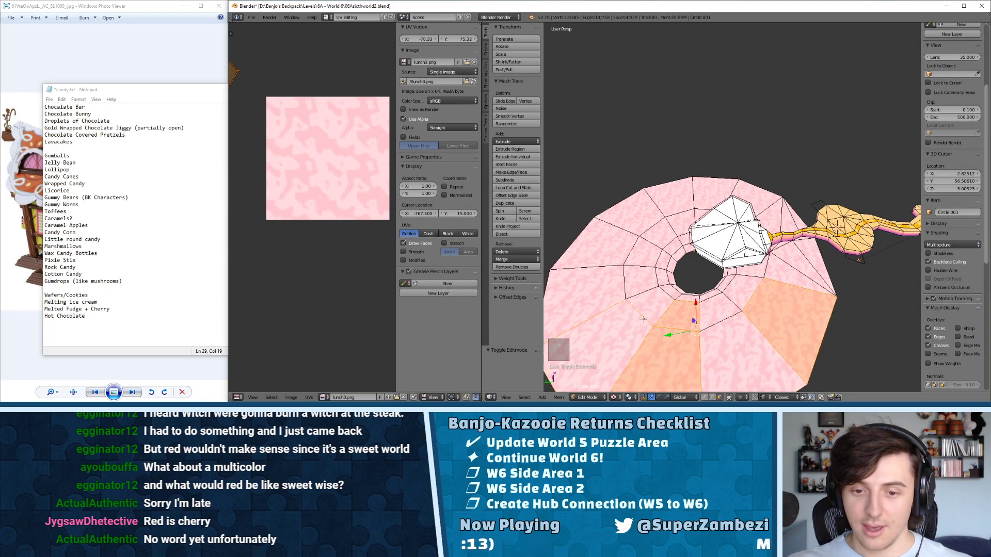
pyautogui.keyDown('shift'); pyautogui.rightClick(647, 308); pyautogui.keyUp('shift')
pyautogui.keyDown('shift'); pyautogui.rightClick(596, 294); pyautogui.keyUp('shift')
pyautogui.keyDown('shift'); pyautogui.rightClick(638, 281); pyautogui.keyUp('shift')
pyautogui.keyDown('shift'); pyautogui.rightClick(643, 254); pyautogui.keyUp('shift')
pyautogui.keyDown('shift'); pyautogui.rightClick(612, 238); pyautogui.keyUp('shift')
pyautogui.keyDown('shift'); pyautogui.rightClick(612, 237); pyautogui.keyUp('shift')
pyautogui.keyDown('shift'); pyautogui.rightClick(638, 219); pyautogui.keyUp('shift')
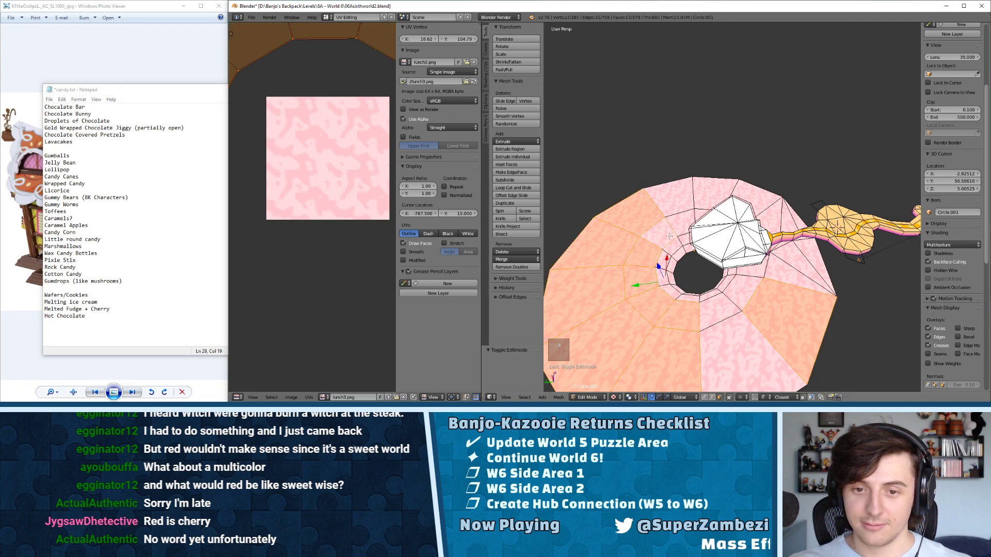
pyautogui.keyDown('shift'); pyautogui.rightClick(668, 222); pyautogui.keyUp('shift')
pyautogui.keyDown('shift'); pyautogui.rightClick(671, 201); pyautogui.keyUp('shift')
pyautogui.moveTo(670, 201); pyautogui.dragTo(720, 241, button='middle')
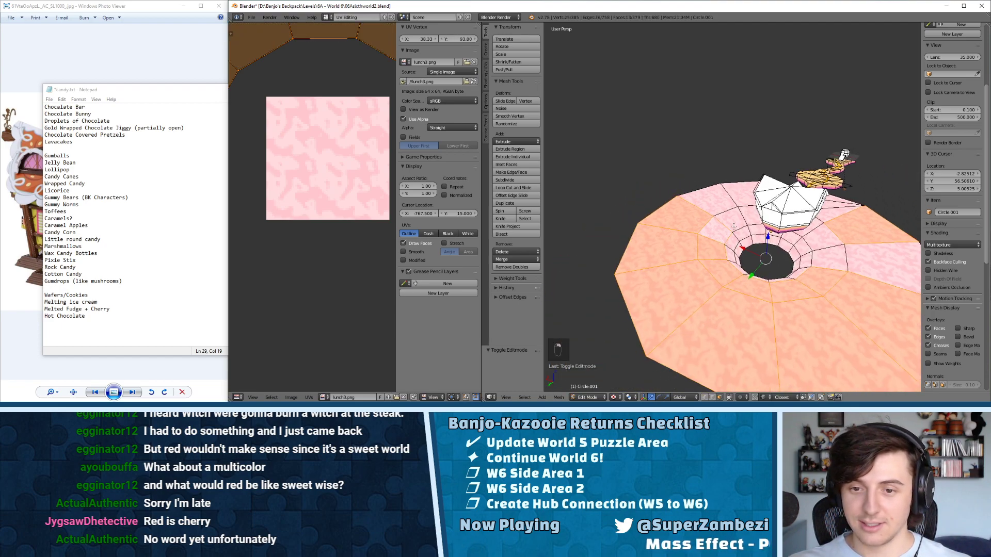
pyautogui.keyDown('shift'); pyautogui.rightClick(732, 227); pyautogui.keyUp('shift')
pyautogui.keyDown('shift'); pyautogui.rightClick(713, 212); pyautogui.keyUp('shift')
pyautogui.keyDown('shift'); pyautogui.rightClick(723, 198); pyautogui.keyUp('shift')
pyautogui.keyDown('shift'); pyautogui.rightClick(743, 193); pyautogui.keyUp('shift')
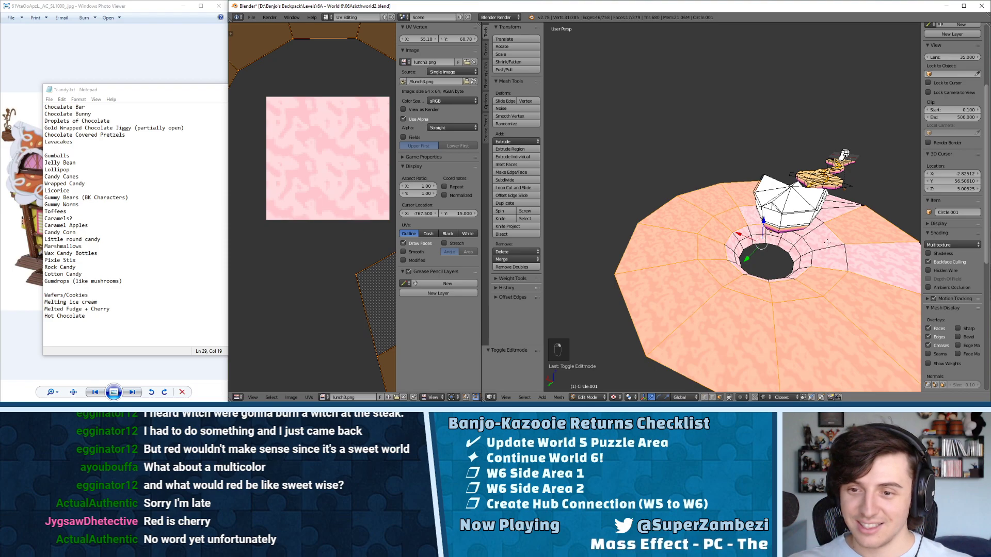
pyautogui.moveTo(827, 242); pyautogui.dragTo(805, 261, button='middle')
pyautogui.keyDown('shift'); pyautogui.rightClick(759, 282); pyautogui.keyUp('shift')
pyautogui.keyDown('shift'); pyautogui.rightClick(771, 297); pyautogui.keyUp('shift')
pyautogui.keyDown('shift'); pyautogui.rightClick(783, 277); pyautogui.keyUp('shift')
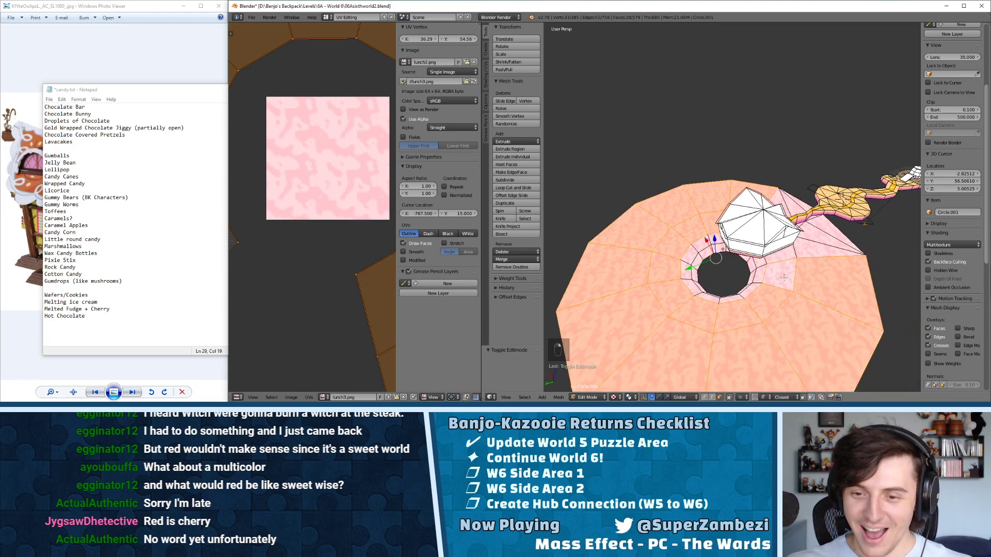
pyautogui.keyDown('shift'); pyautogui.rightClick(784, 274); pyautogui.keyUp('shift')
pyautogui.keyDown('shift'); pyautogui.rightClick(789, 252); pyautogui.keyUp('shift')
pyautogui.scroll(4, 826, 245)
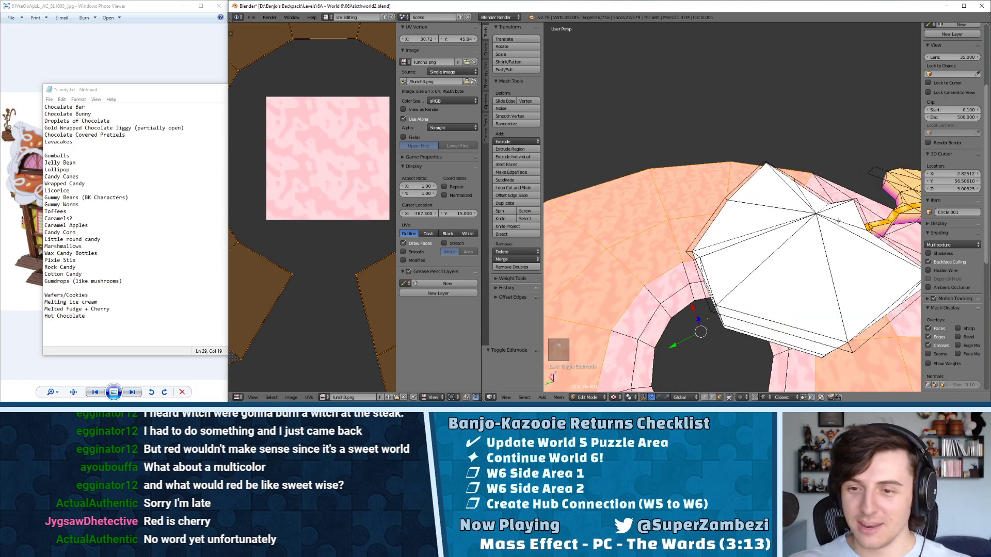
# - Subdivide the outer edge of the small outline beside the round platform in top view
pyautogui.moveTo(837, 220); pyautogui.dragTo(739, 216, button='middle')
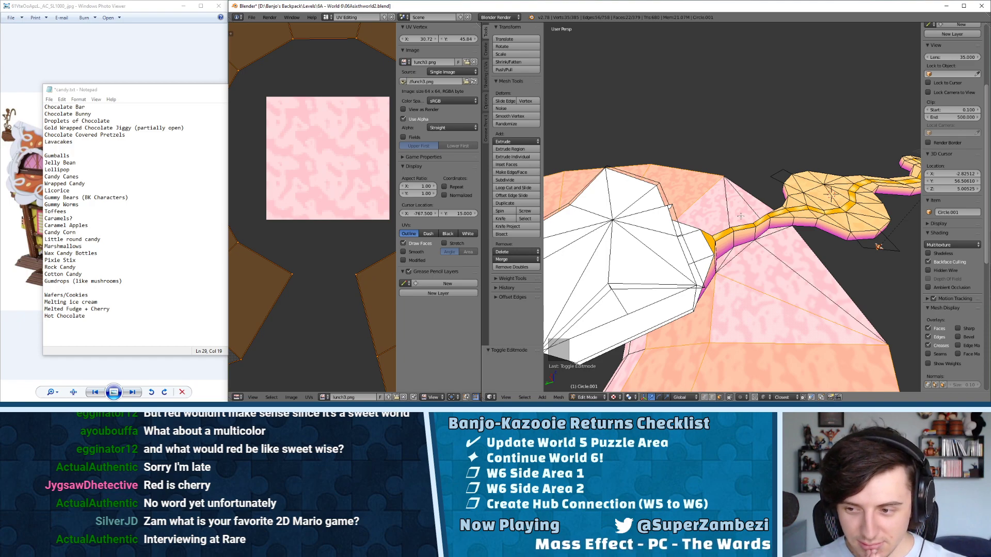
pyautogui.moveTo(740, 216); pyautogui.dragTo(714, 236, button='middle')
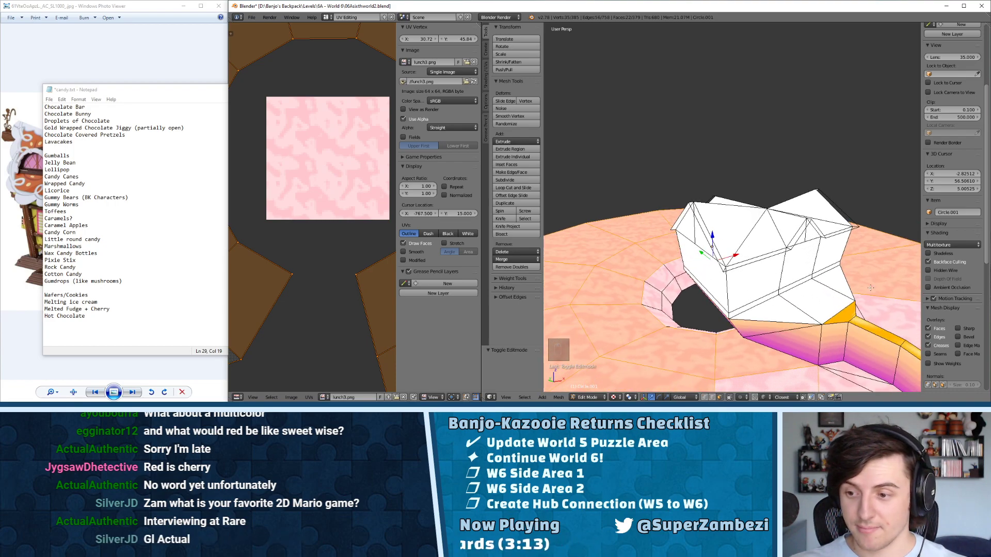
pyautogui.moveTo(870, 287); pyautogui.dragTo(709, 126, button='middle')
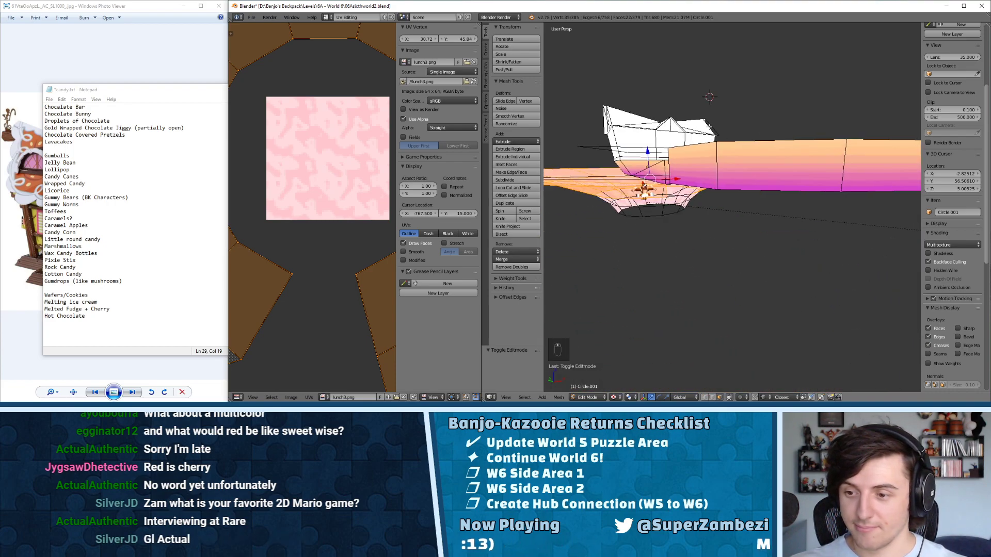
pyautogui.moveTo(777, 120); pyautogui.dragTo(767, 141, button='middle')
pyautogui.press('KP_7')
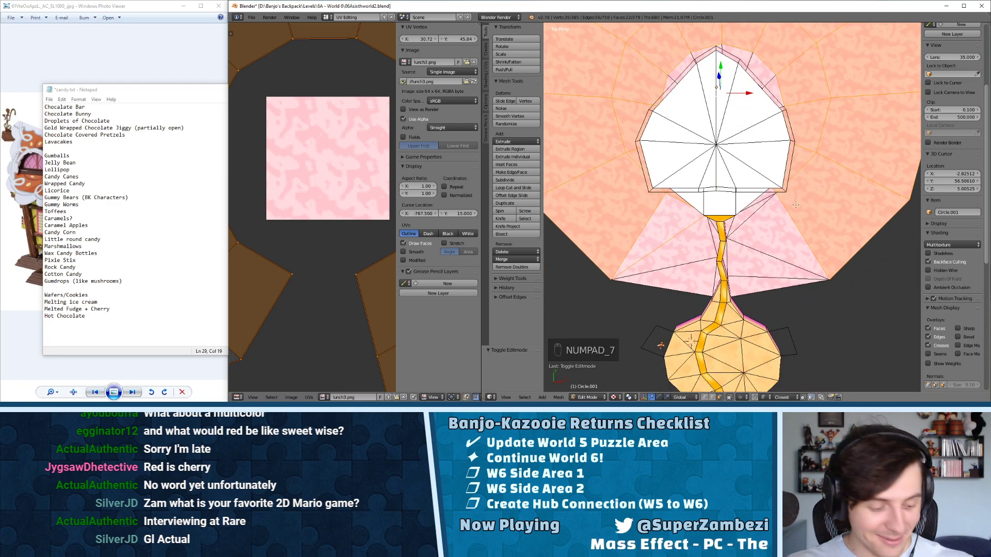
pyautogui.keyDown('shift'); pyautogui.moveTo(682, 245); pyautogui.dragTo(717, 129, button='middle'); pyautogui.keyUp('shift')
pyautogui.scroll(6, 717, 129)
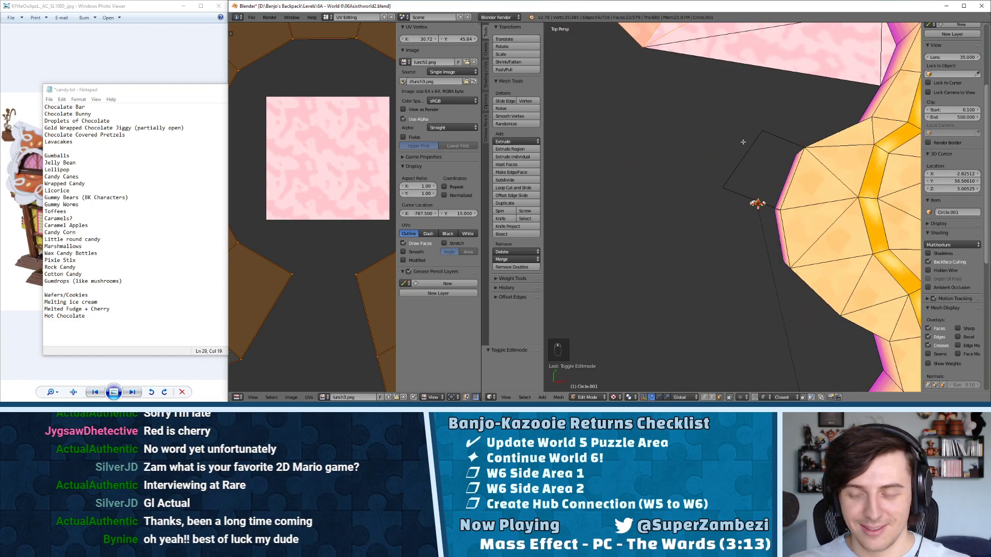
pyautogui.hotkey('ctrl', 'Tab')
pyautogui.click(733, 145)
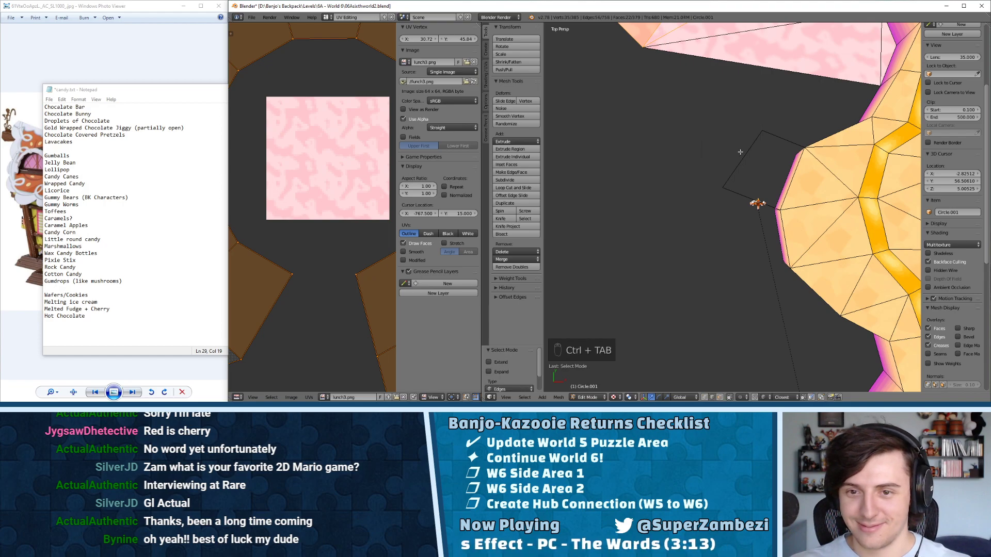
pyautogui.rightClick(740, 154)
pyautogui.press('w')
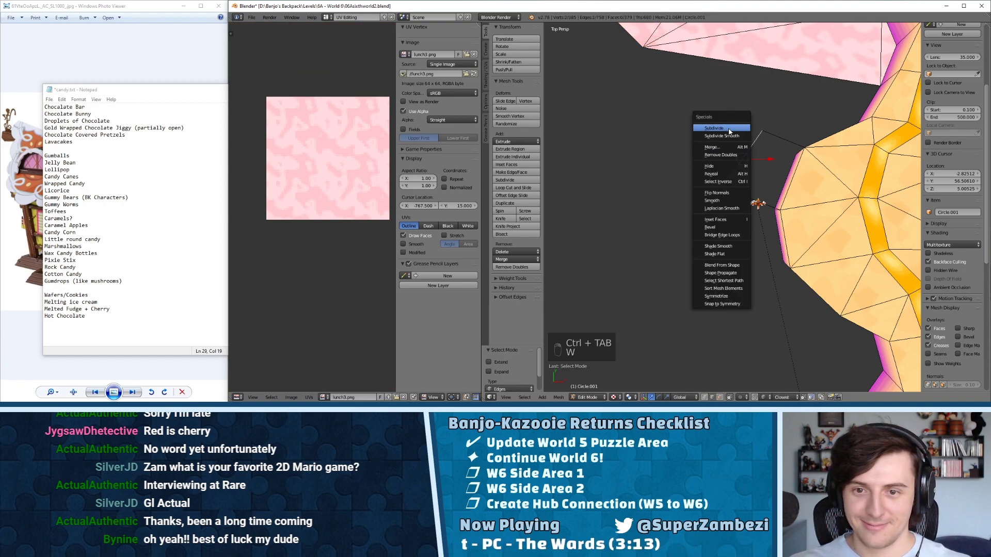
pyautogui.click(728, 132)
# - Move the outline's new midpoint vertex outward by about 1.63 units, away from the round platform
pyautogui.hotkey('ctrl', 'Tab')
pyautogui.click(676, 114)
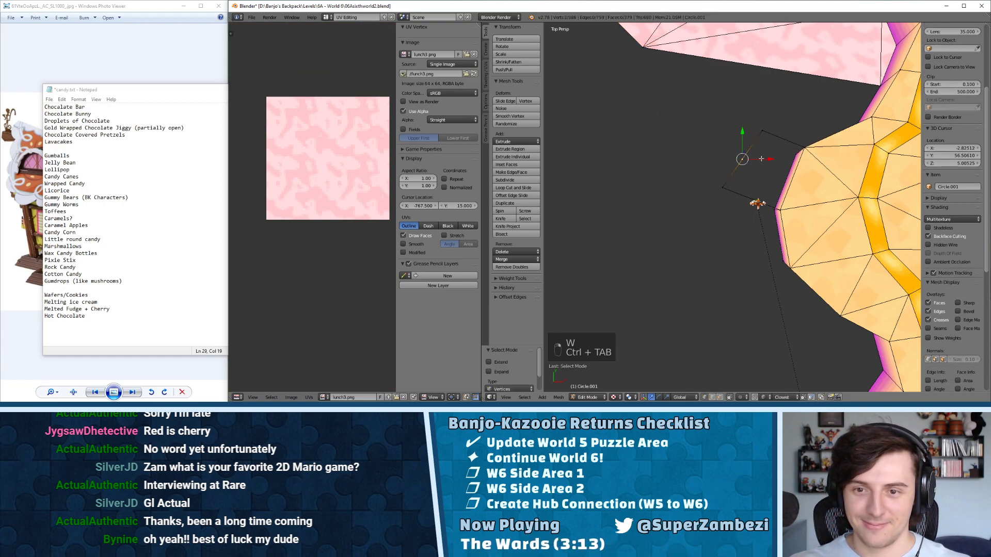
pyautogui.press('g')
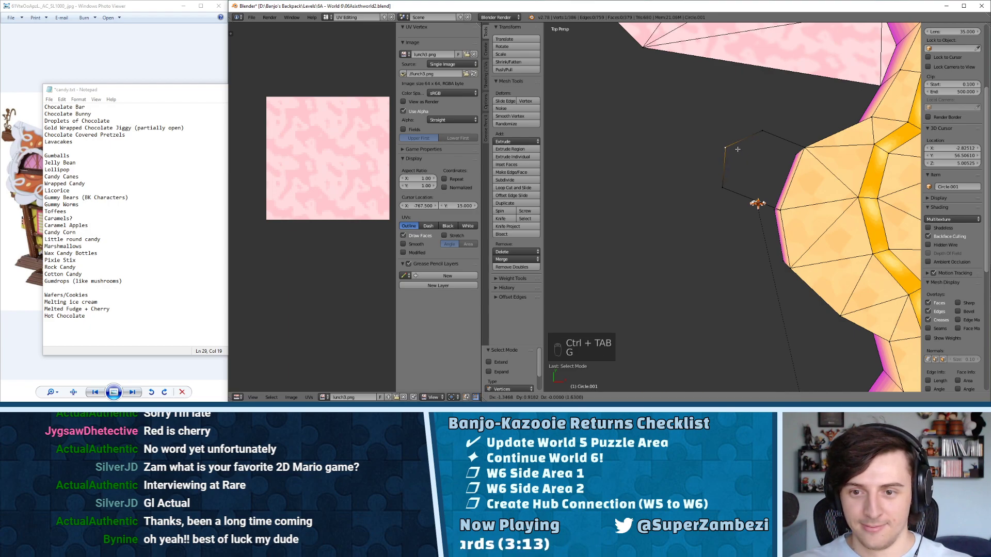
pyautogui.click(737, 149)
# - Delete the small outline's edge where it meets the round platform
pyautogui.moveTo(738, 149)
pyautogui.mouseDown(button='middle')
pyautogui.moveTo(821, 136)
pyautogui.moveTo(725, 144)
pyautogui.mouseUp(button='middle')
pyautogui.hotkey('ctrl', 'Tab')
pyautogui.click(726, 144)
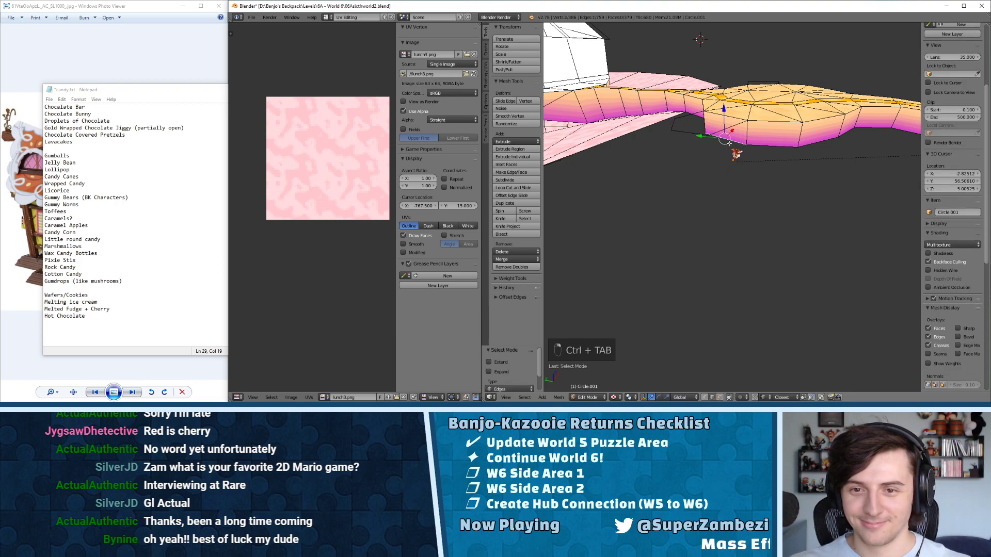
pyautogui.press('x')
pyautogui.click(728, 144)
pyautogui.moveTo(728, 144); pyautogui.dragTo(664, 148, button='middle')
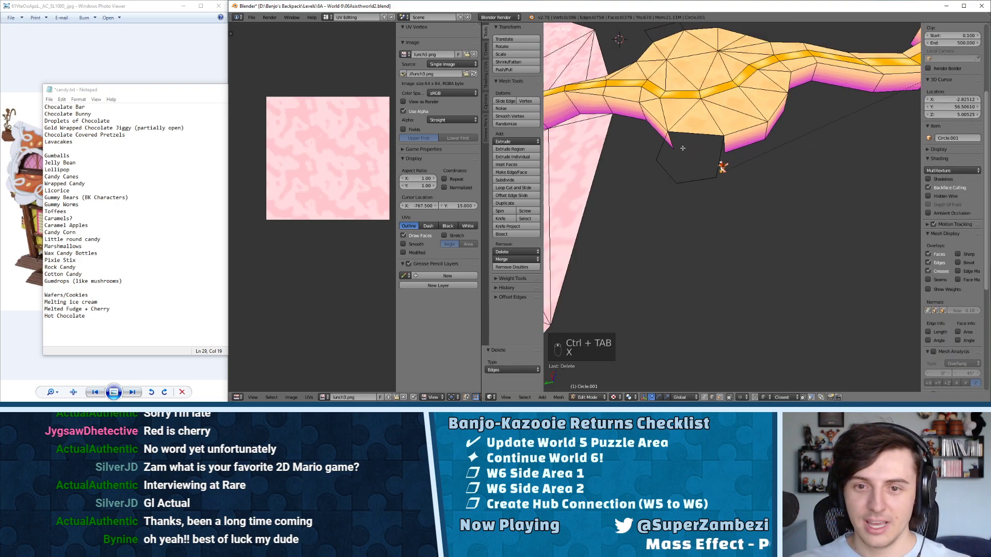
# - Extrude the open outline beside the round platform downward to form the side walls of a ledge
pyautogui.hotkey('ctrl', 'Tab')
pyautogui.click(665, 147)
pyautogui.keyDown('alt'); pyautogui.rightClick(720, 157); pyautogui.keyUp('alt')
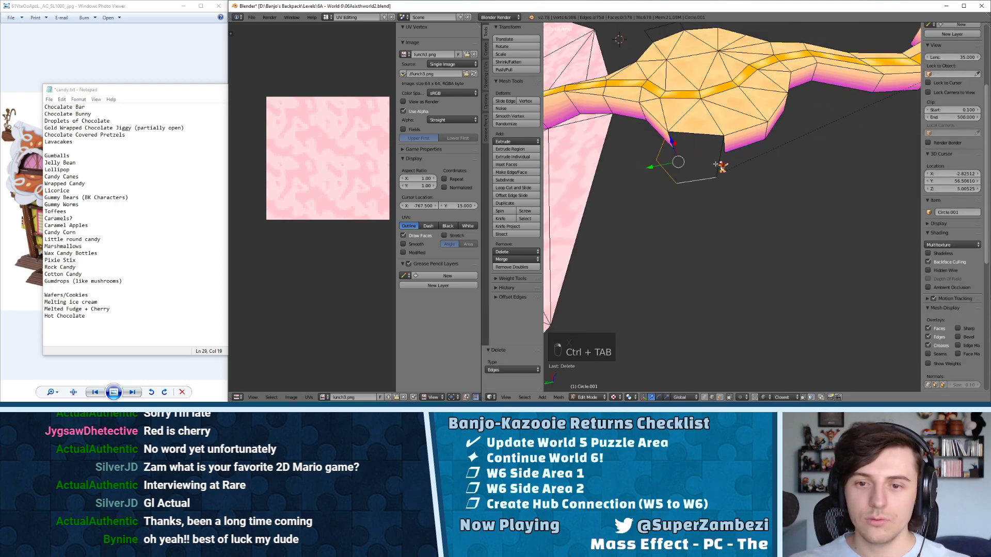
pyautogui.moveTo(719, 157); pyautogui.dragTo(732, 160, button='middle')
pyautogui.press('e')
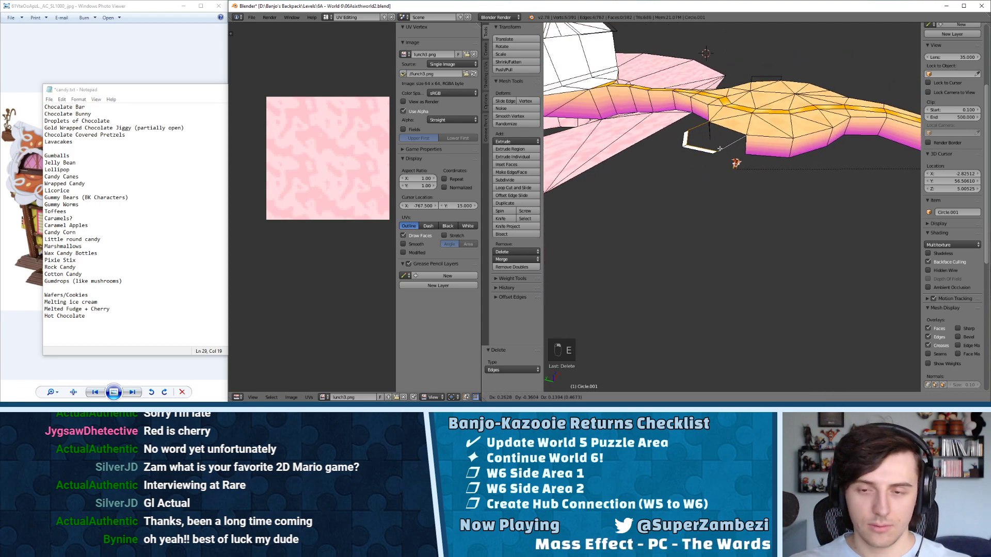
pyautogui.click(742, 161)
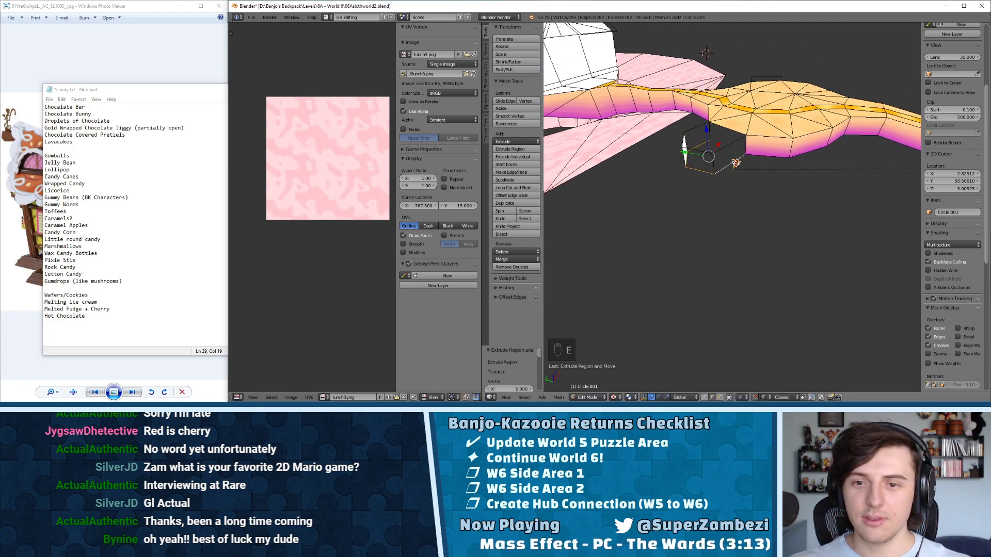
pyautogui.moveTo(742, 160)
pyautogui.mouseDown(button='middle')
pyautogui.moveTo(790, 146)
pyautogui.moveTo(741, 180)
pyautogui.mouseUp(button='middle')
# - Select the extruded wall faces of the ledge in face selection mode
pyautogui.hotkey('ctrl', 'Tab')
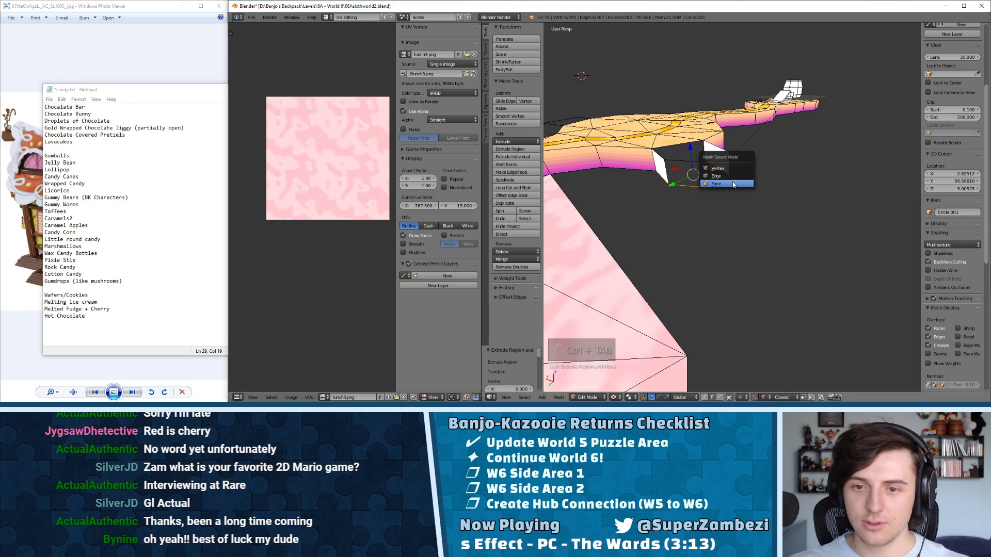
pyautogui.click(730, 184)
pyautogui.rightClick(661, 172)
pyautogui.keyDown('shift'); pyautogui.rightClick(686, 173); pyautogui.keyUp('shift')
pyautogui.keyDown('shift'); pyautogui.rightClick(713, 167); pyautogui.keyUp('shift')
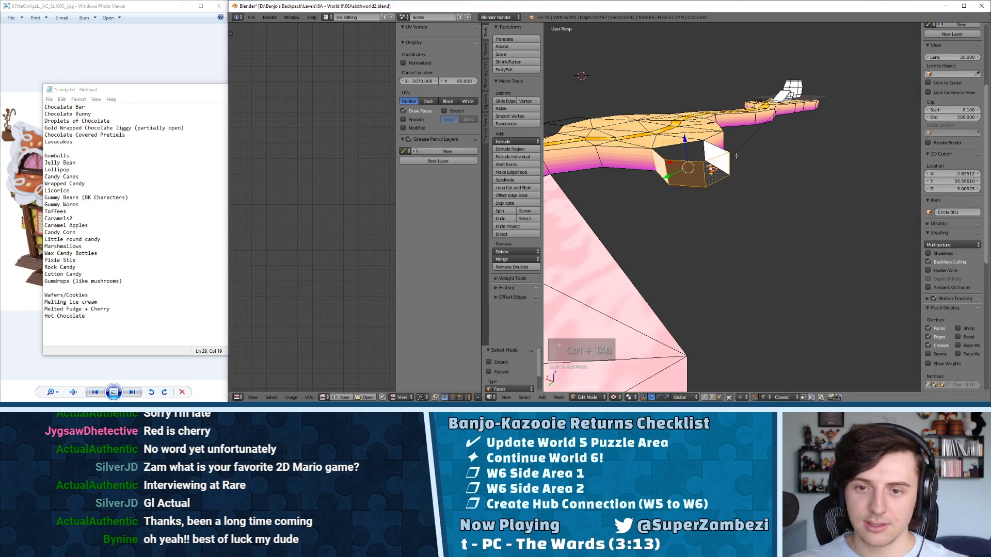
pyautogui.moveTo(738, 153); pyautogui.dragTo(701, 155, button='middle')
pyautogui.keyDown('shift'); pyautogui.rightClick(731, 156); pyautogui.keyUp('shift')
# - Remove duplicate vertices across the whole mesh
pyautogui.press('a')
pyautogui.press('a')
pyautogui.press('a')
pyautogui.press('w')
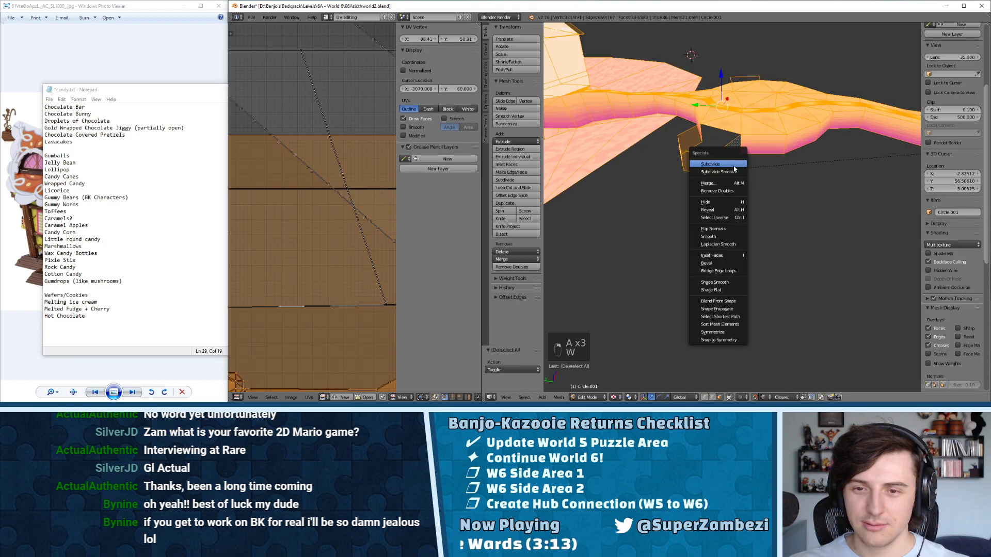
pyautogui.click(718, 191)
# - Fill the open top of the ledge with a face from its upper edge loop
pyautogui.moveTo(718, 191); pyautogui.dragTo(678, 171, button='middle')
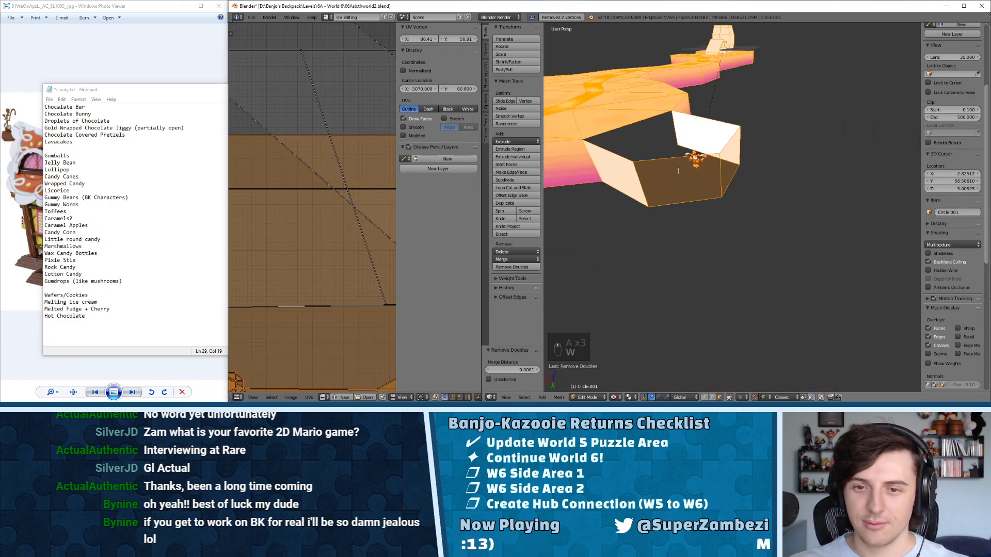
pyautogui.hotkey('ctrl', 'Tab')
pyautogui.click(632, 152)
pyautogui.rightClick(609, 156)
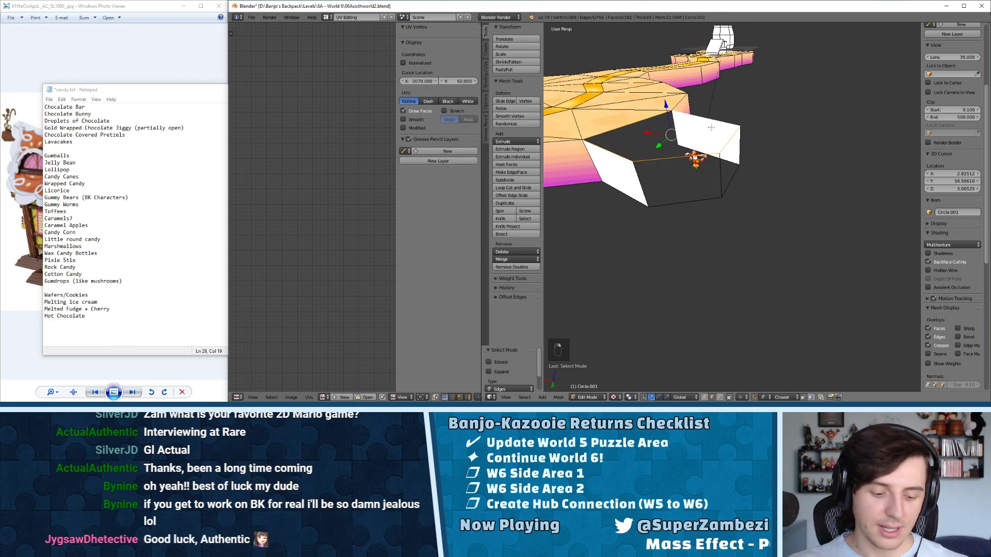
pyautogui.press('f')
# - Flip the normal of the ledge's new top face
pyautogui.press('w')
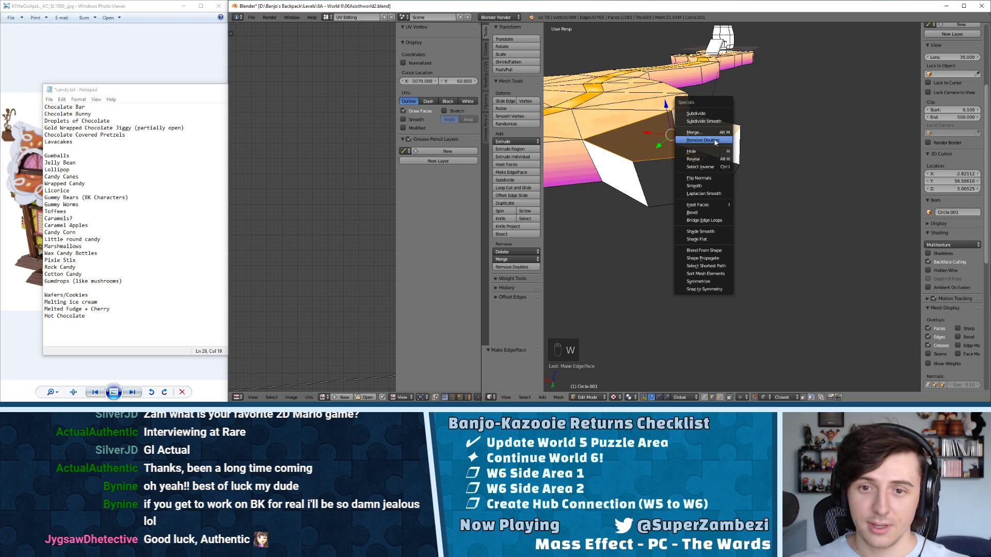
pyautogui.click(716, 144)
pyautogui.hotkey('ctrl', 'Tab')
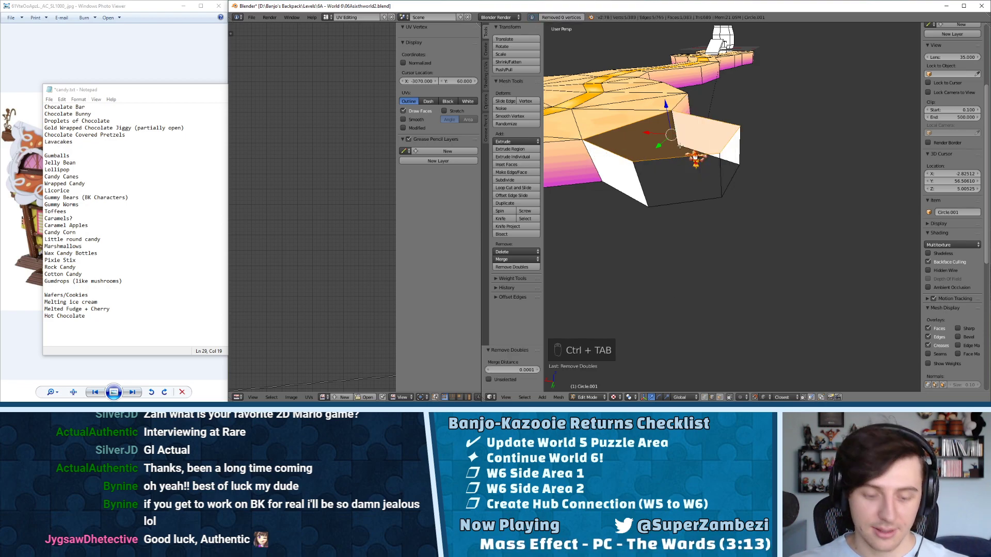
pyautogui.press('w')
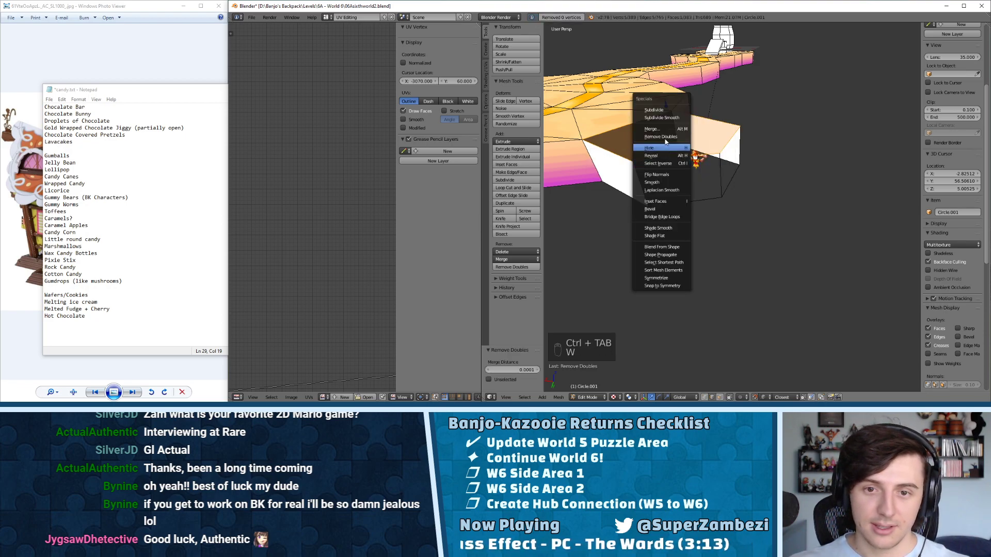
pyautogui.click(658, 175)
# - Select the ledge's inward-facing outer walls in face selection mode and flip their normals
pyautogui.hotkey('ctrl', 'Tab')
pyautogui.click(625, 174)
pyautogui.rightClick(620, 164)
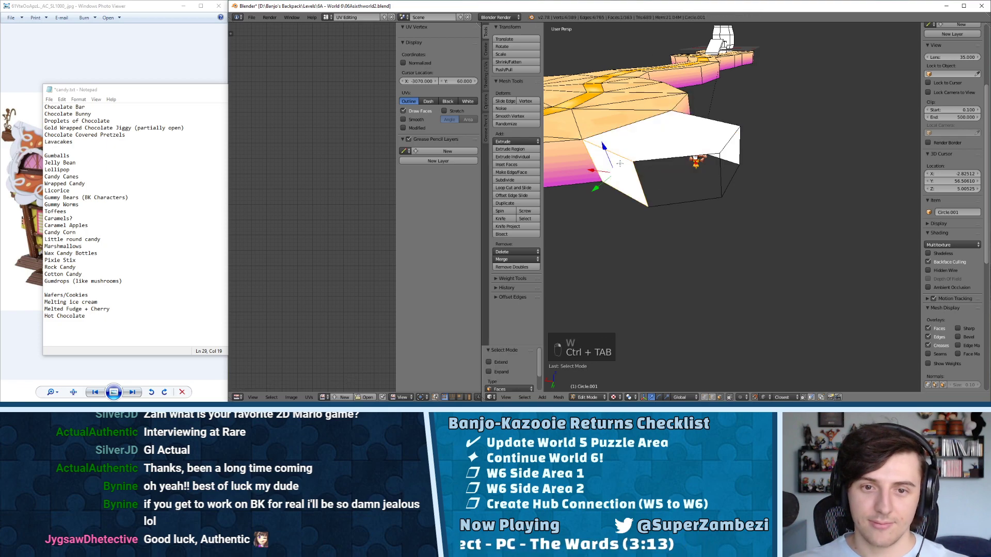
pyautogui.rightClick(581, 164)
pyautogui.rightClick(624, 180)
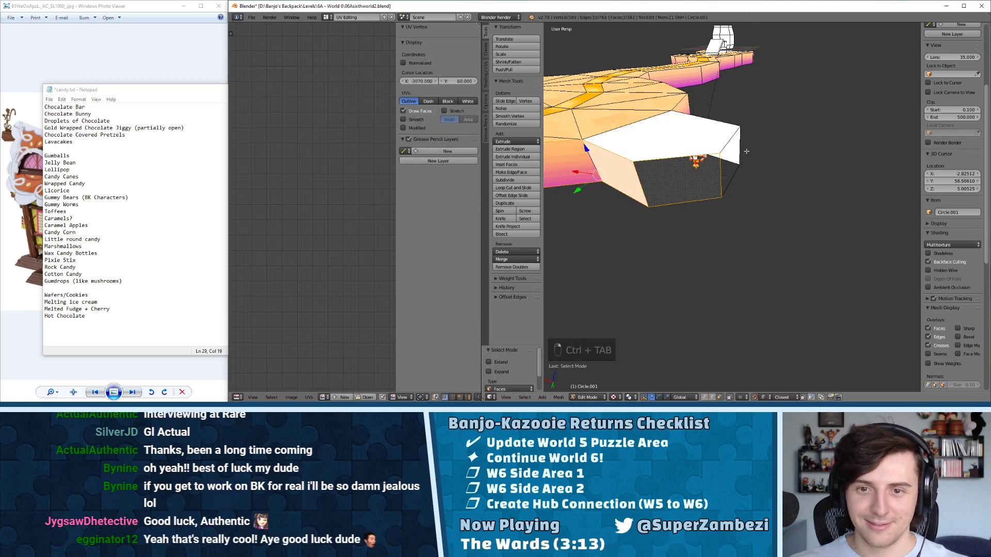
pyautogui.moveTo(625, 180); pyautogui.dragTo(644, 137, button='middle')
pyautogui.keyDown('shift'); pyautogui.rightClick(644, 136); pyautogui.keyUp('shift')
pyautogui.moveTo(747, 131); pyautogui.dragTo(701, 127, button='middle')
pyautogui.keyDown('shift'); pyautogui.rightClick(706, 125); pyautogui.keyUp('shift')
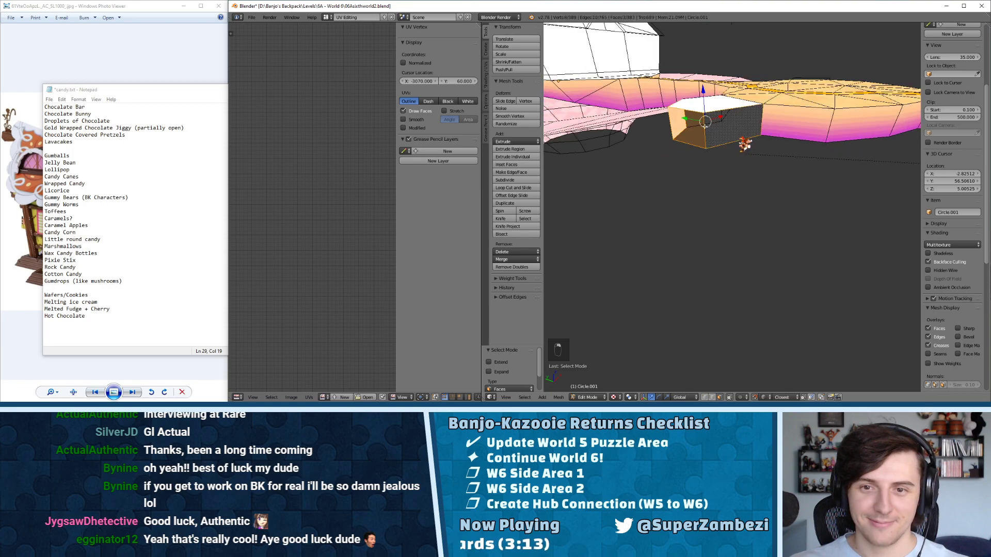
pyautogui.press('w')
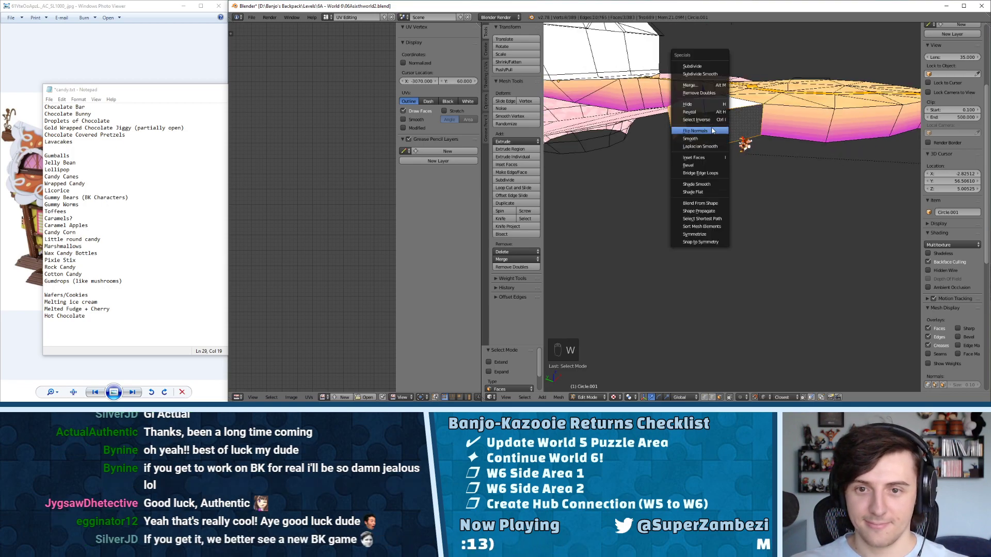
pyautogui.click(710, 130)
# - Unwrap the ledge's side walls with Follow Active Quads, using the adjoining textured platform wall as the active face
pyautogui.moveTo(710, 131); pyautogui.dragTo(643, 158, button='middle')
pyautogui.keyDown('shift'); pyautogui.rightClick(734, 154); pyautogui.keyUp('shift')
pyautogui.keyDown('shift'); pyautogui.rightClick(640, 159); pyautogui.keyUp('shift')
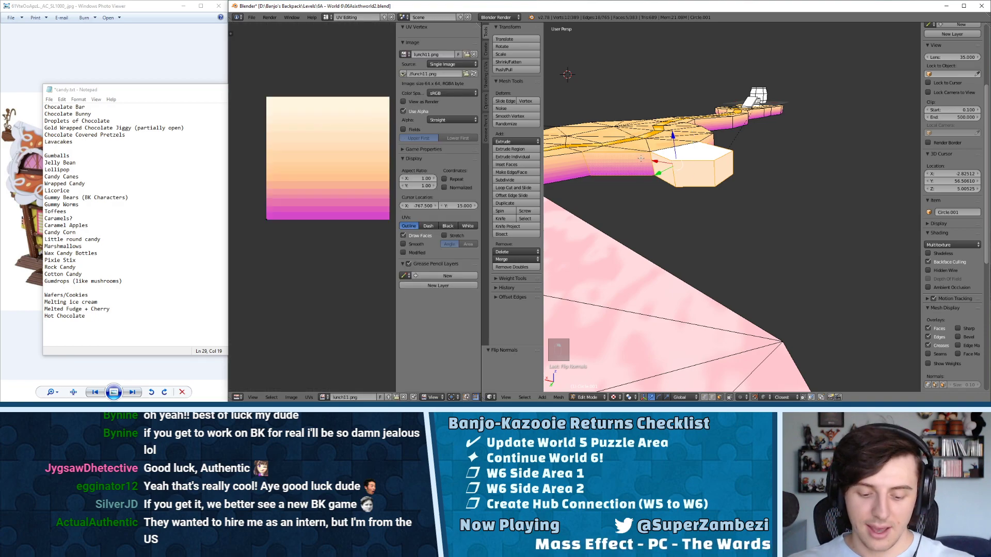
pyautogui.press('u')
pyautogui.click(648, 164)
pyautogui.click(641, 177)
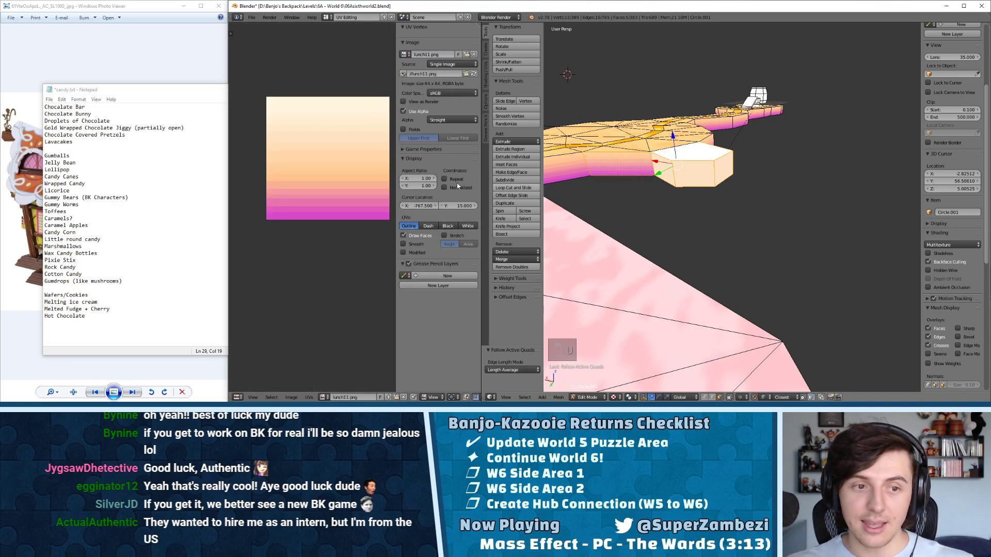
# - Assign the lunch11.png gradient texture to the ledge's side walls
pyautogui.scroll(-11, 362, 284)
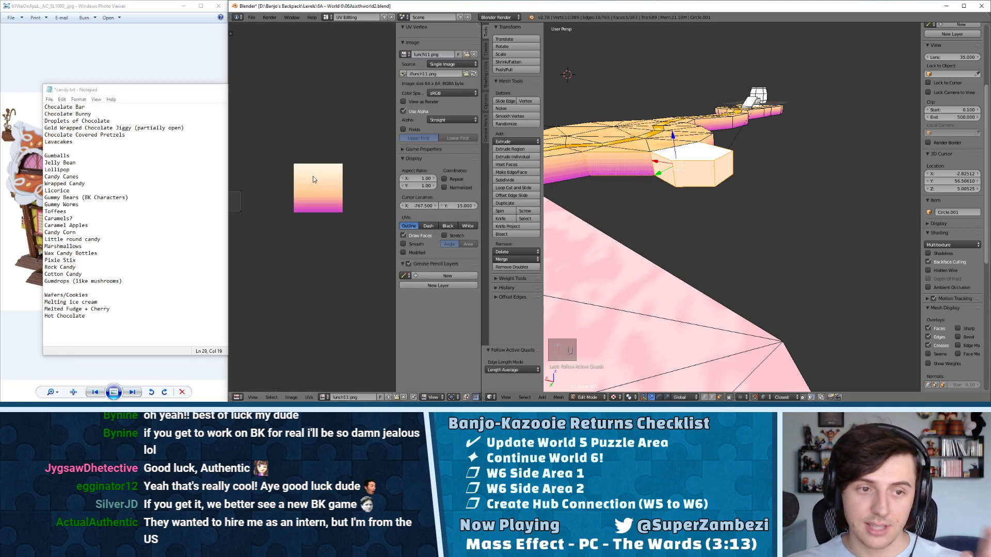
pyautogui.click(333, 390)
pyautogui.click(345, 344)
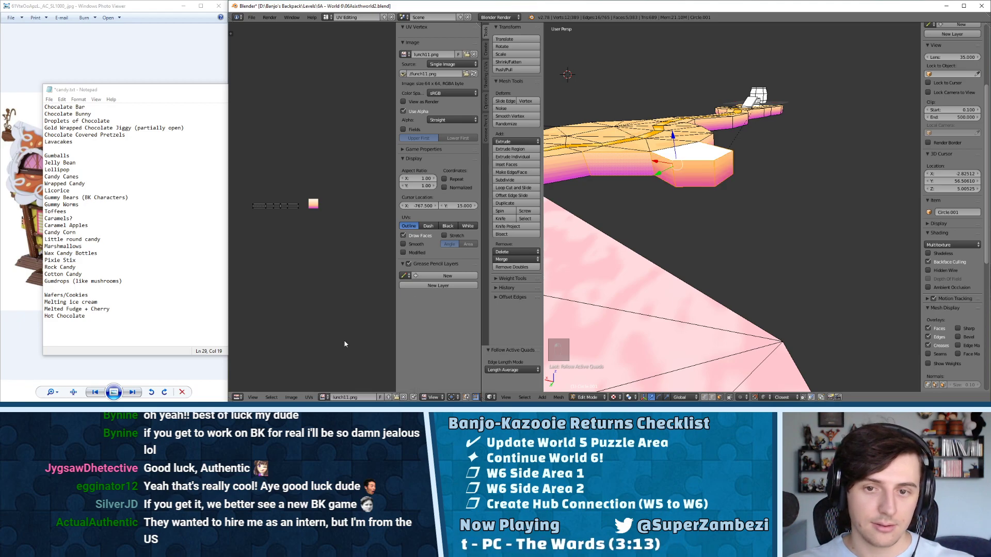
pyautogui.press('a')
pyautogui.press('Tab')
pyautogui.moveTo(741, 153); pyautogui.dragTo(607, 162, button='middle')
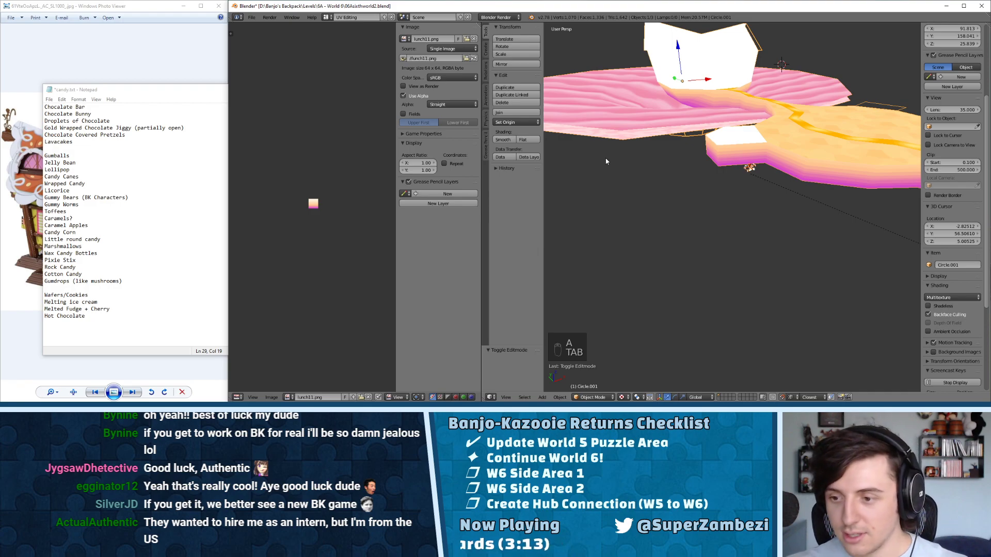
pyautogui.scroll(5, 752, 113)
pyautogui.press('Tab')
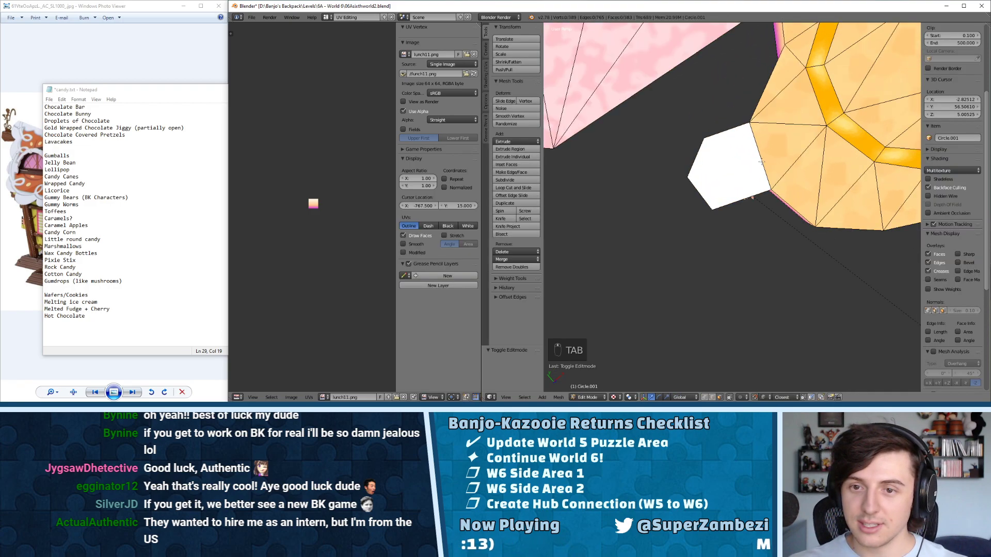
pyautogui.rightClick(782, 159)
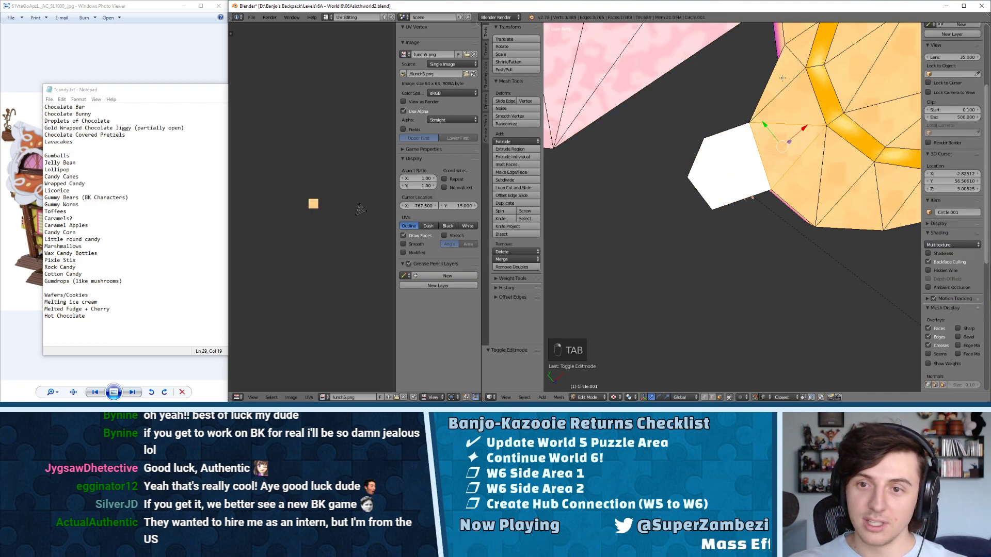
pyautogui.keyDown('shift'); pyautogui.rightClick(796, 106); pyautogui.keyUp('shift')
pyautogui.keyDown('shift'); pyautogui.rightClick(782, 76); pyautogui.keyUp('shift')
pyautogui.keyDown('shift'); pyautogui.rightClick(806, 174); pyautogui.keyUp('shift')
pyautogui.keyDown('shift'); pyautogui.rightClick(826, 169); pyautogui.keyUp('shift')
pyautogui.keyDown('shift'); pyautogui.rightClick(806, 179); pyautogui.keyUp('shift')
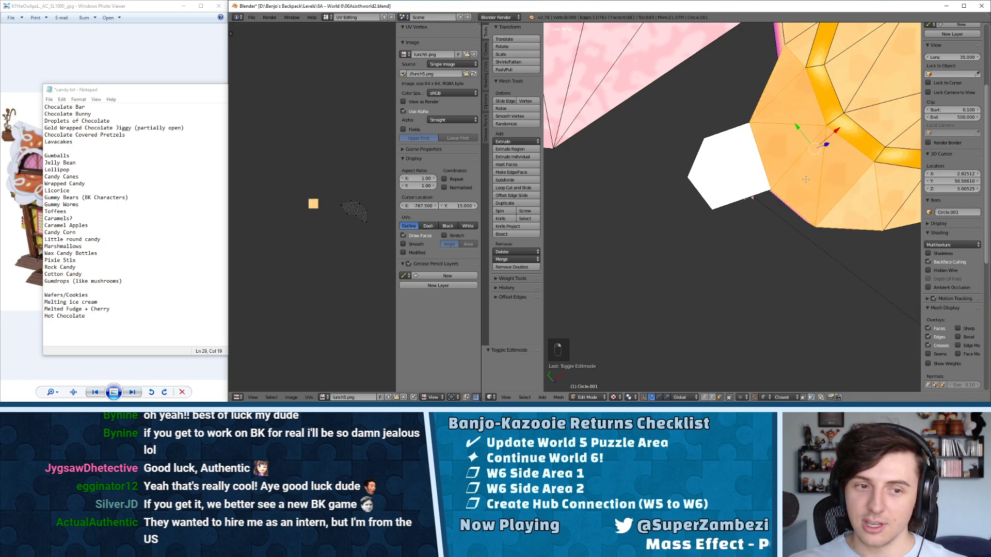
# - Triangulate the ledge's untextured top face and unwrap the resulting triangles
pyautogui.rightClick(750, 156)
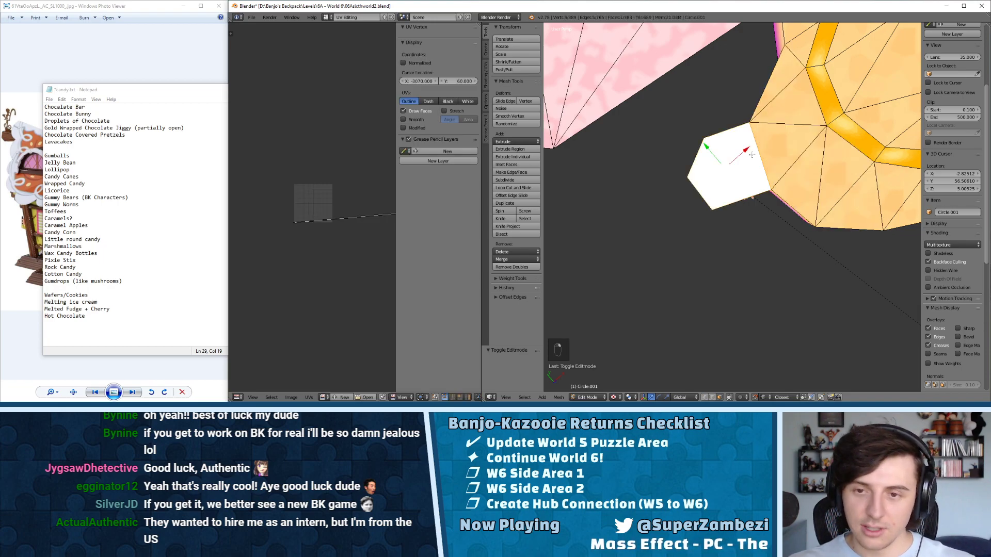
pyautogui.hotkey('ctrl', 't')
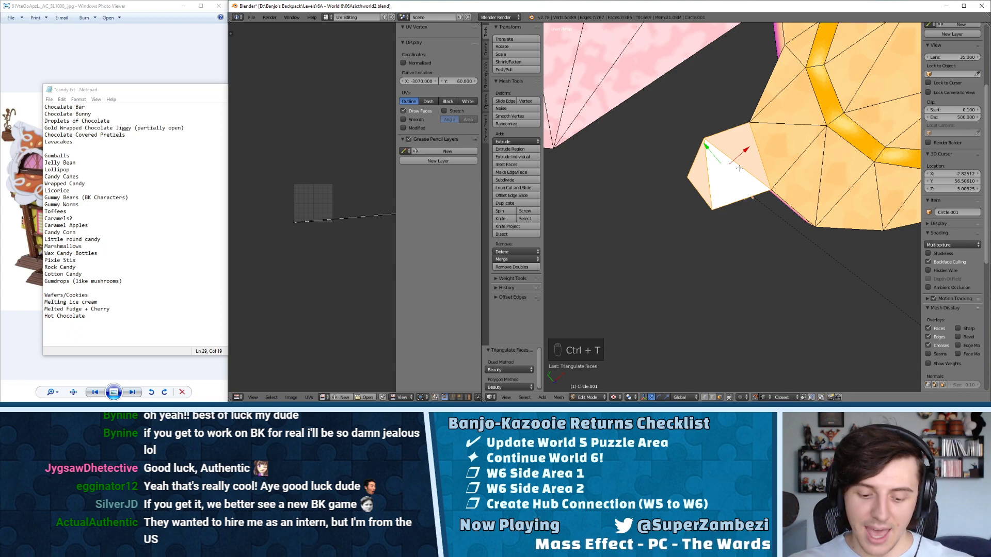
pyautogui.press('u')
pyautogui.click(731, 146)
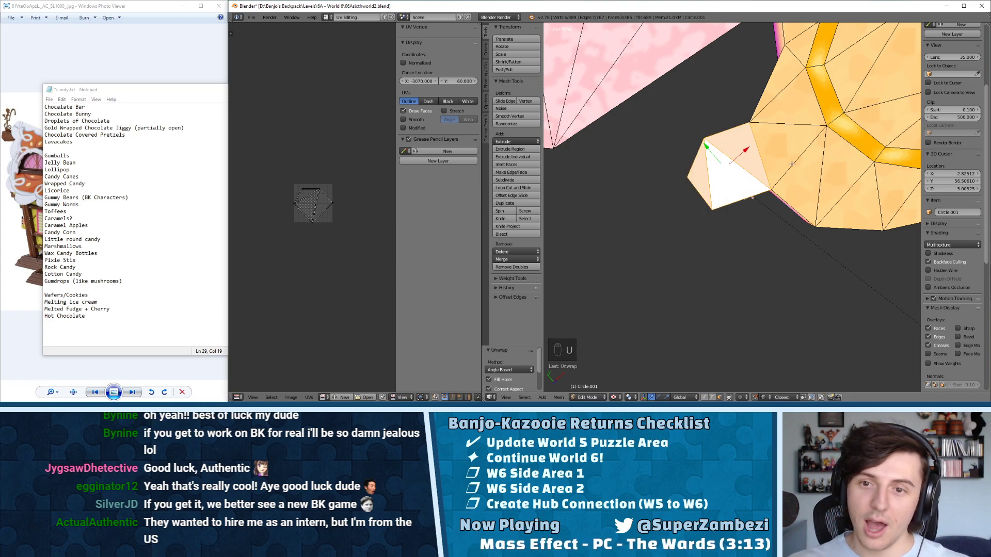
# - Add the untextured faces where the path meets the white structure to the selection and unwrap them with the ledge top
pyautogui.moveTo(791, 165); pyautogui.dragTo(739, 198, button='middle')
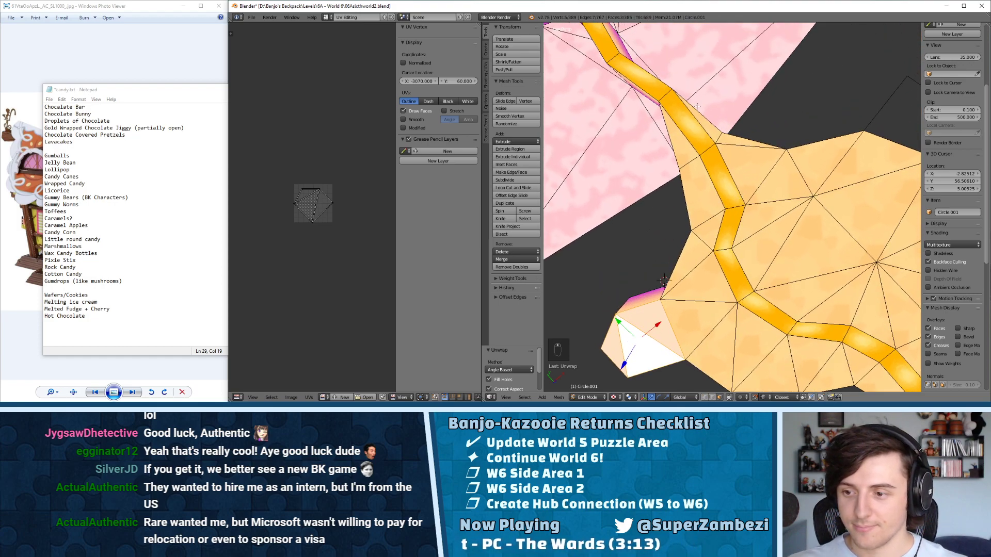
pyautogui.scroll(-4, 813, 133)
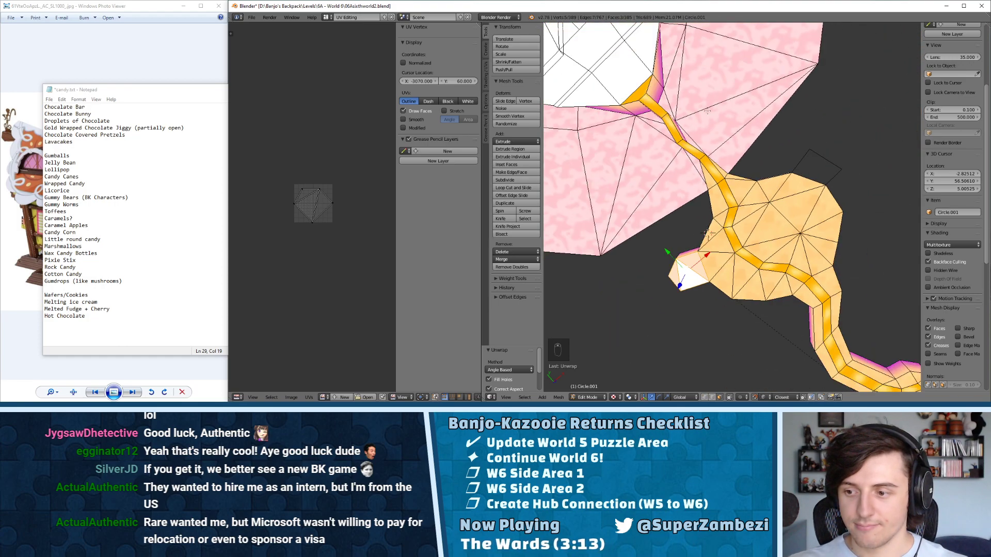
pyautogui.scroll(8, 675, 110)
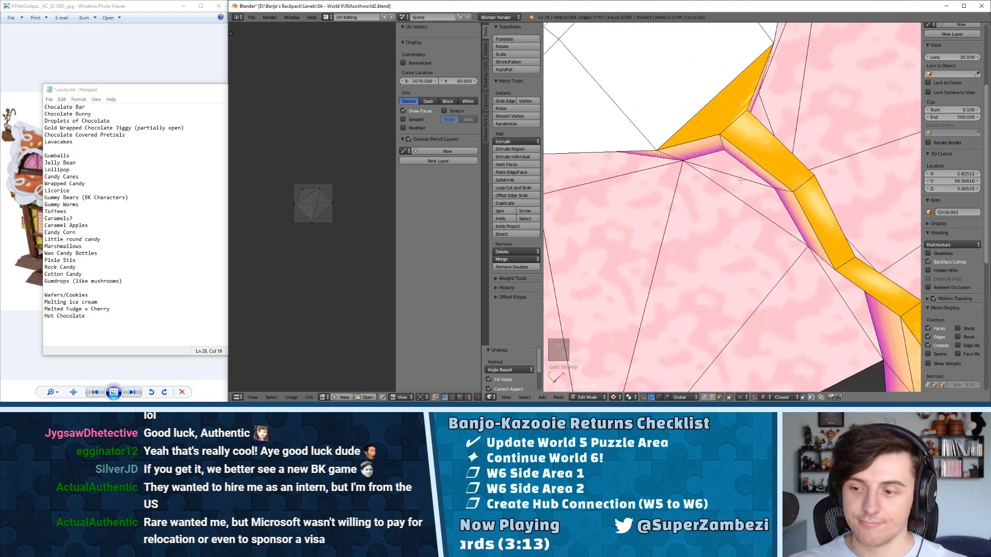
pyautogui.keyDown('shift'); pyautogui.click(695, 145); pyautogui.keyUp('shift')
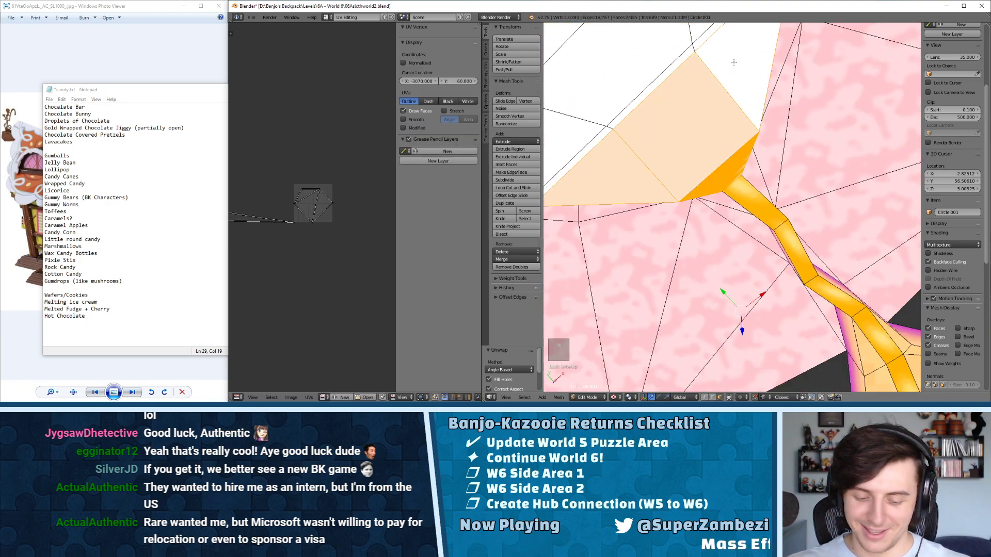
pyautogui.press('u')
pyautogui.press('a')
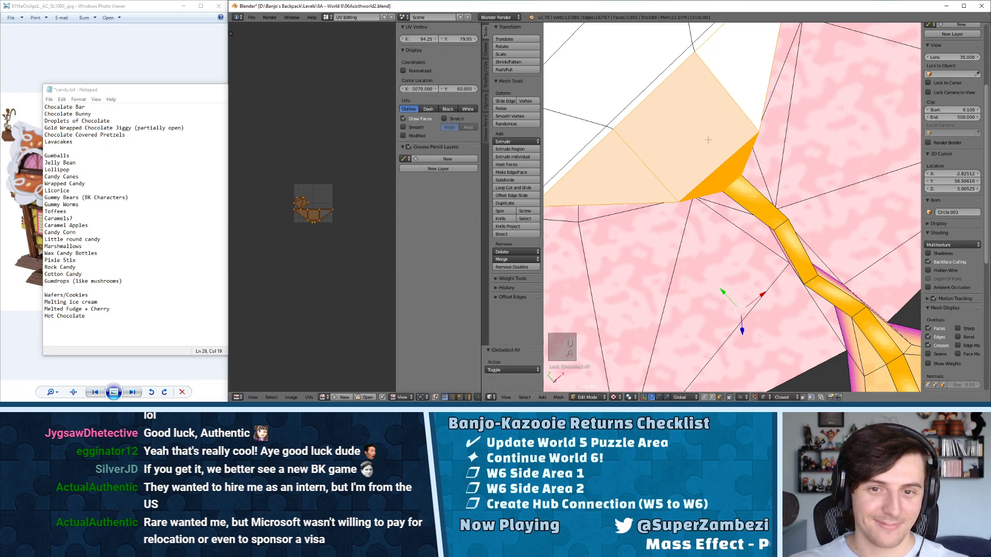
# - Assign the lunch5.png texture to the ledge top and path-end faces, with a textured platform face as the active one
pyautogui.scroll(-3, 708, 139)
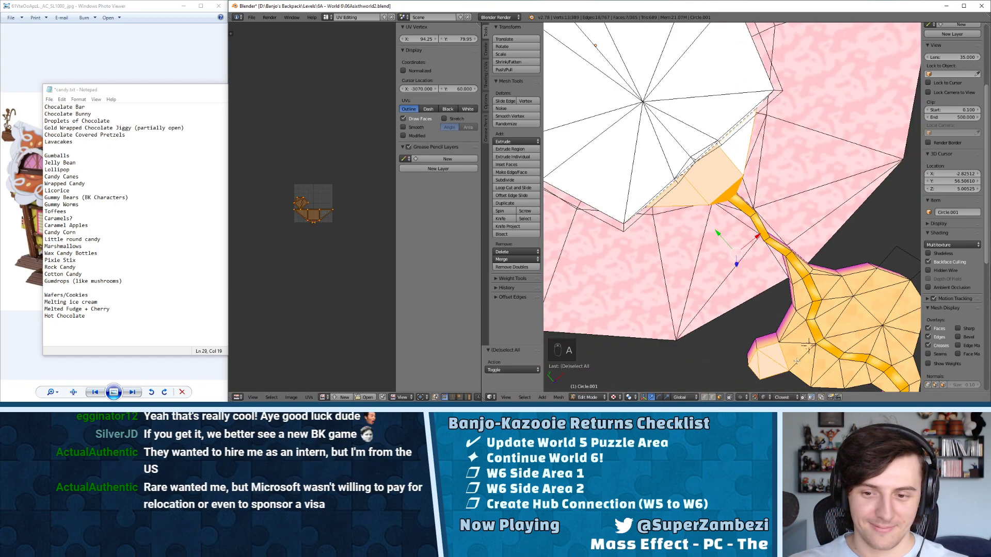
pyautogui.keyDown('shift'); pyautogui.rightClick(797, 361); pyautogui.keyUp('shift')
pyautogui.click(324, 397)
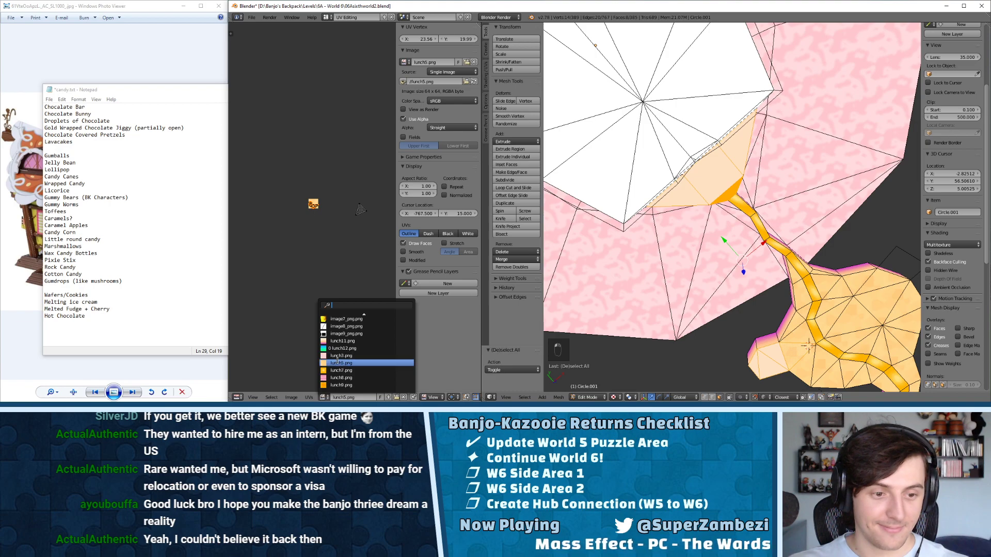
pyautogui.click(338, 362)
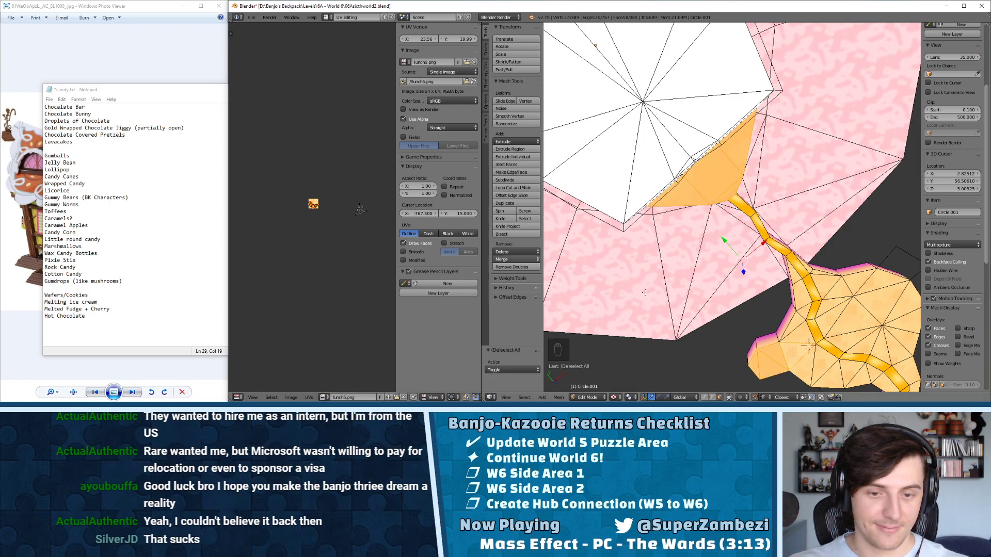
# - Scale up the UVs of the ledge top and path-end faces by a factor of 3.8
pyautogui.press('a')
pyautogui.press('a')
pyautogui.press('a')
pyautogui.press('s')
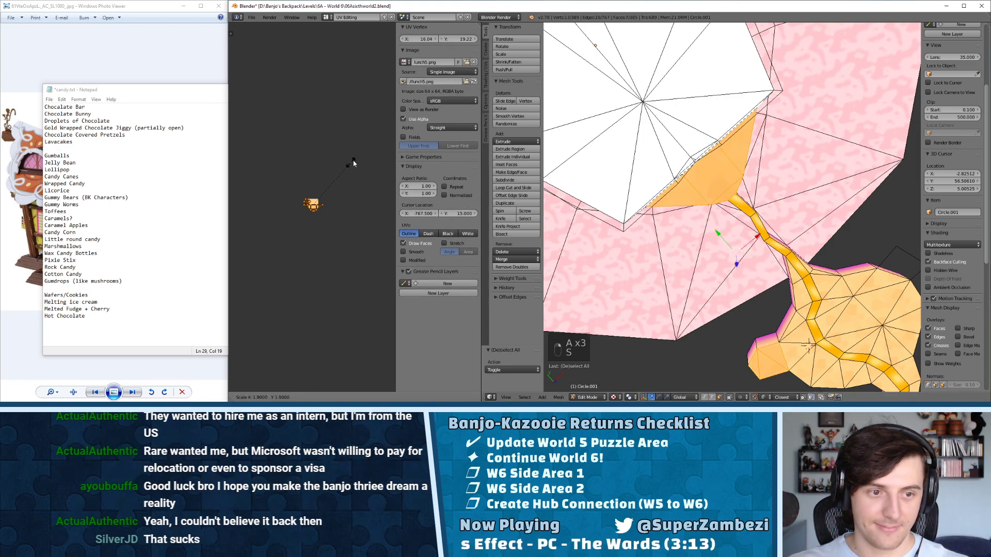
pyautogui.click(392, 130)
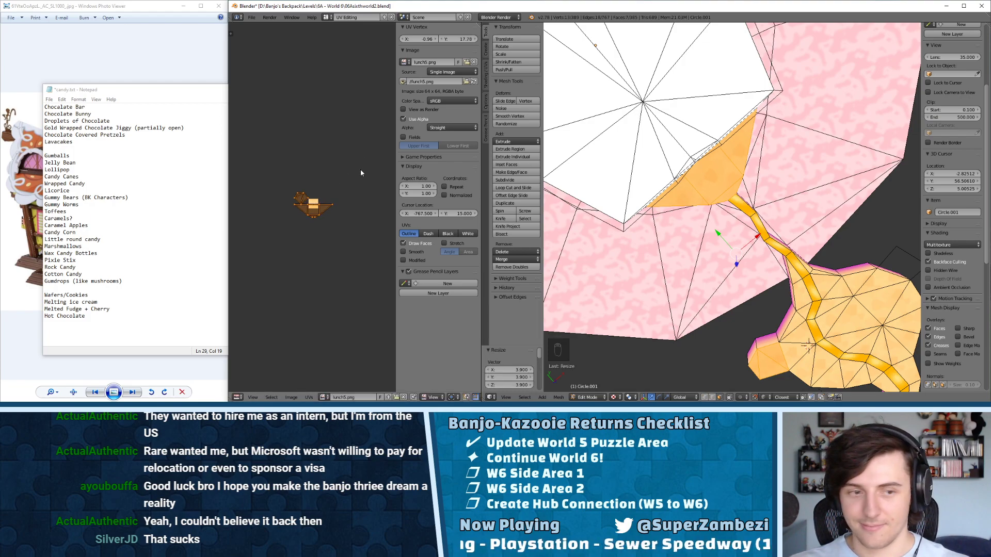
pyautogui.press('a')
pyautogui.press('Tab')
# - Subdivide the outer edge of the loose ledge outline on the opposite side of the round platform with one cut
pyautogui.moveTo(701, 168); pyautogui.dragTo(797, 189, button='middle')
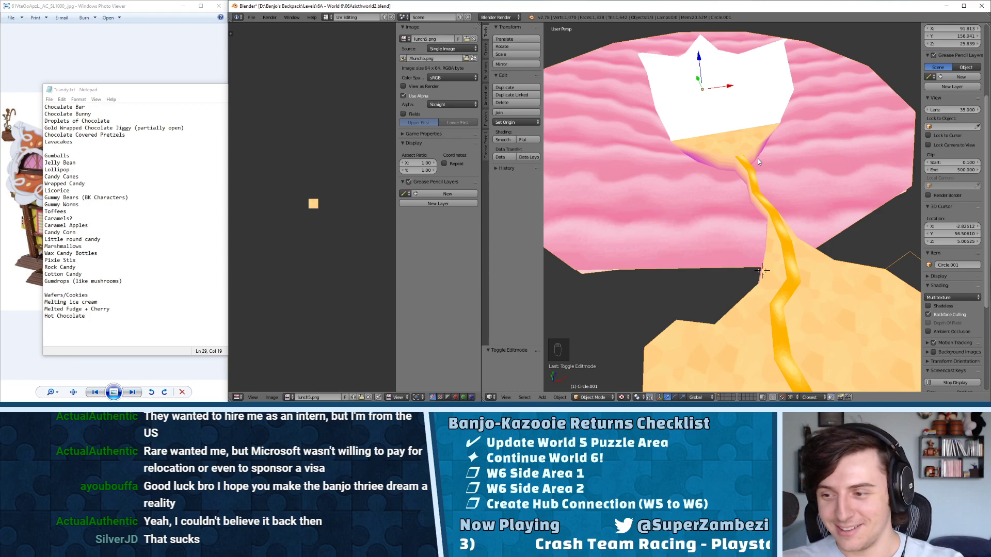
pyautogui.scroll(-4, 758, 159)
pyautogui.moveTo(757, 159); pyautogui.dragTo(853, 272, button='middle')
pyautogui.press('Tab')
pyautogui.hotkey('ctrl', 'Tab')
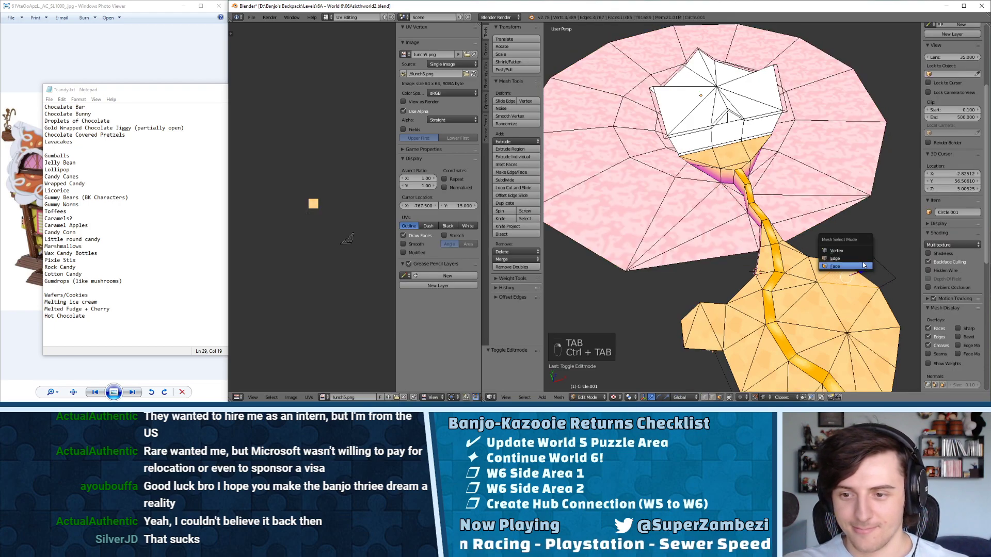
pyautogui.click(859, 258)
pyautogui.press('KP_Decimal')
pyautogui.press('KP_7')
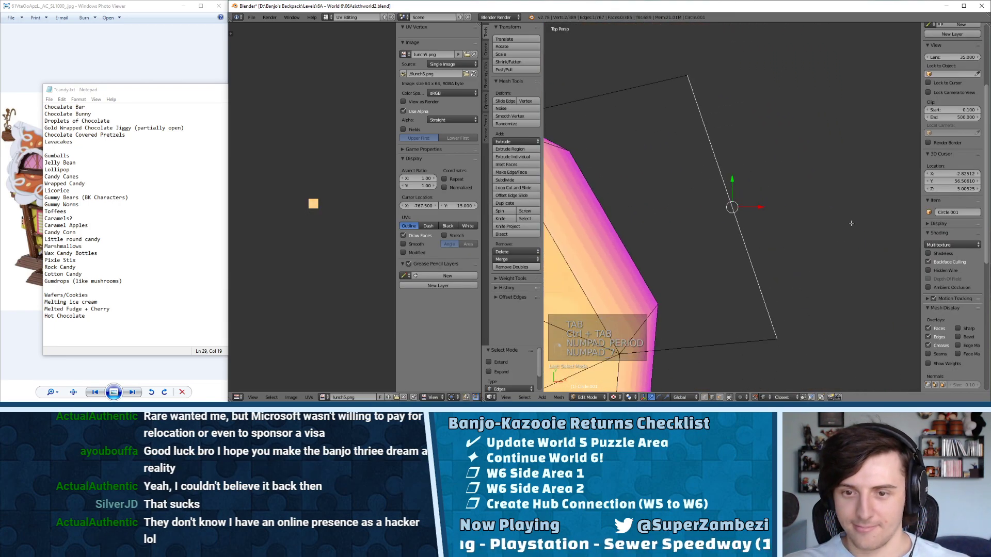
pyautogui.press('w')
pyautogui.click(733, 123)
# - Move the outline's middle vertex away from the platform by about 1.59 in X and 0.81 in Y
pyautogui.hotkey('ctrl', 'Tab')
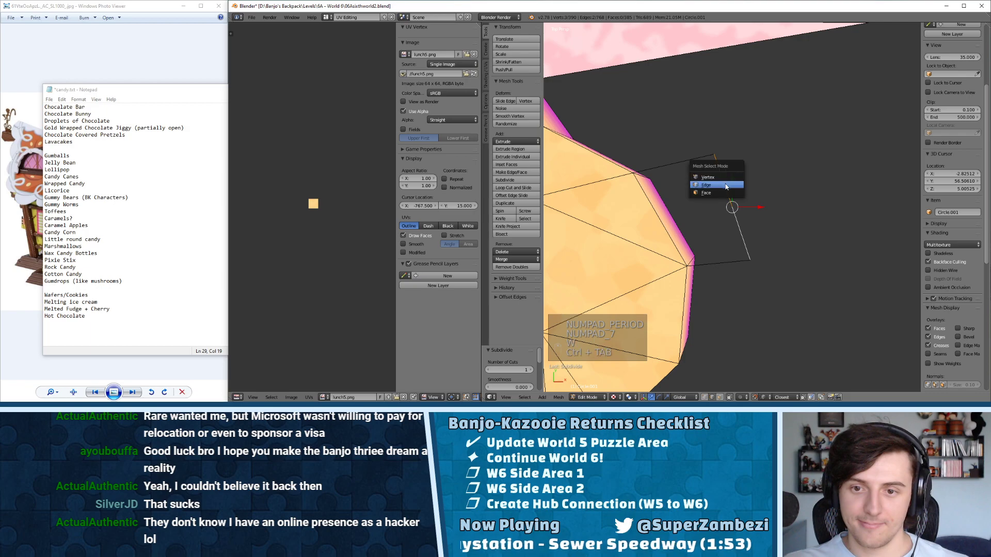
pyautogui.click(708, 177)
pyautogui.press('g')
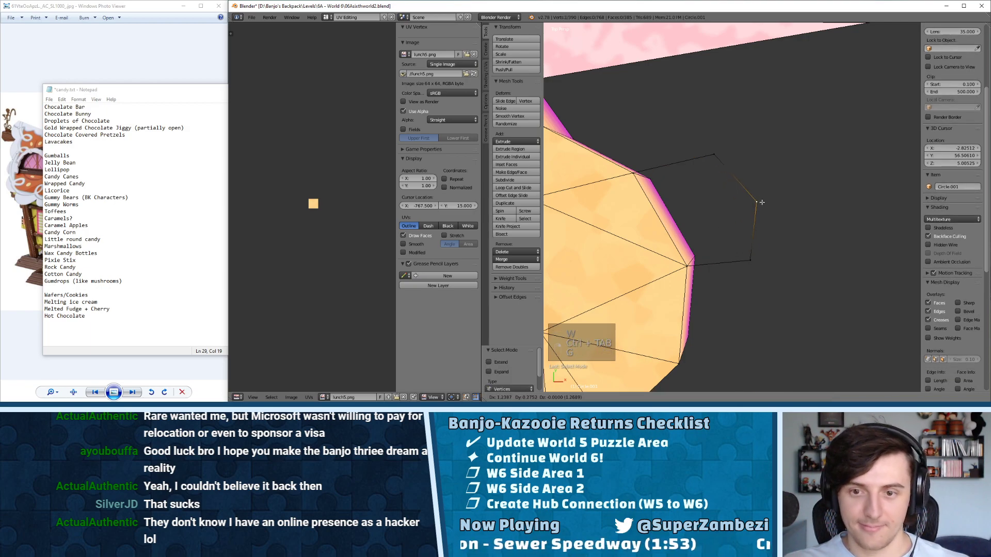
pyautogui.click(763, 190)
# - Delete the platform wall's edge inside the second ledge outline to open that side of the platform
pyautogui.hotkey('ctrl', 'Tab')
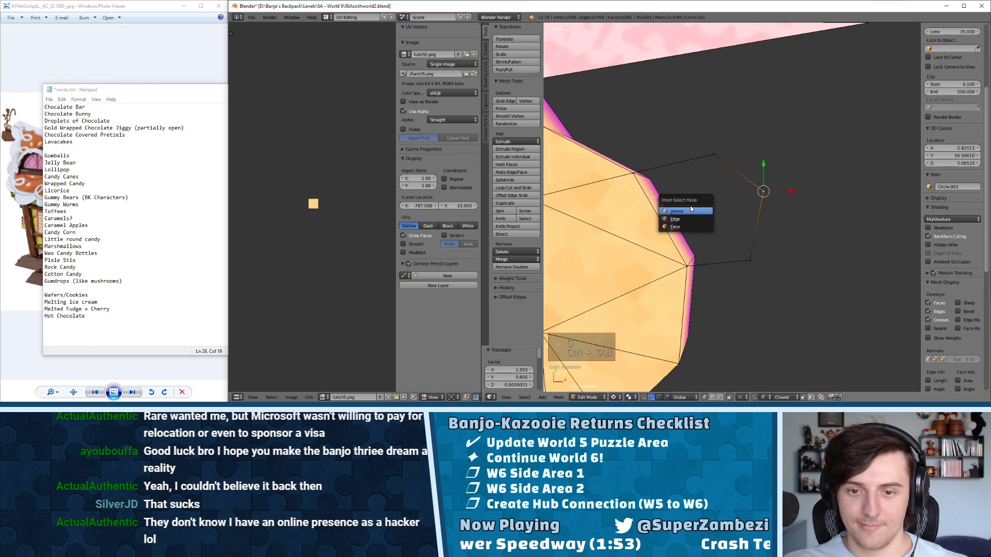
pyautogui.click(685, 219)
pyautogui.press('x')
pyautogui.click(685, 219)
# - Extrude the second ledge outline's edges straight down about 2.2 units to form its side walls
pyautogui.hotkey('ctrl', 'Tab')
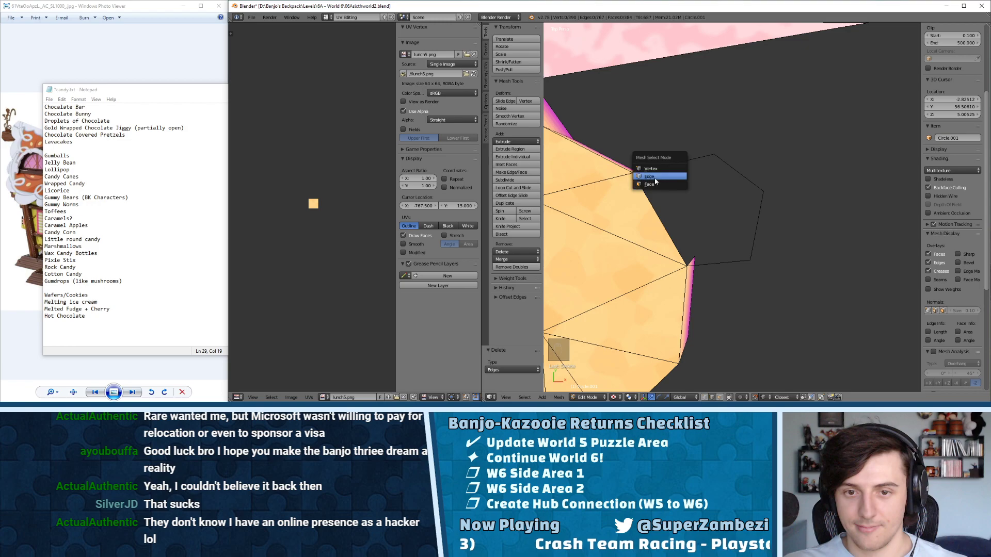
pyautogui.click(656, 179)
pyautogui.rightClick(673, 164)
pyautogui.keyDown('shift'); pyautogui.rightClick(738, 173); pyautogui.keyUp('shift')
pyautogui.moveTo(718, 257); pyautogui.dragTo(710, 177, button='middle')
pyautogui.press('e')
pyautogui.click(691, 230)
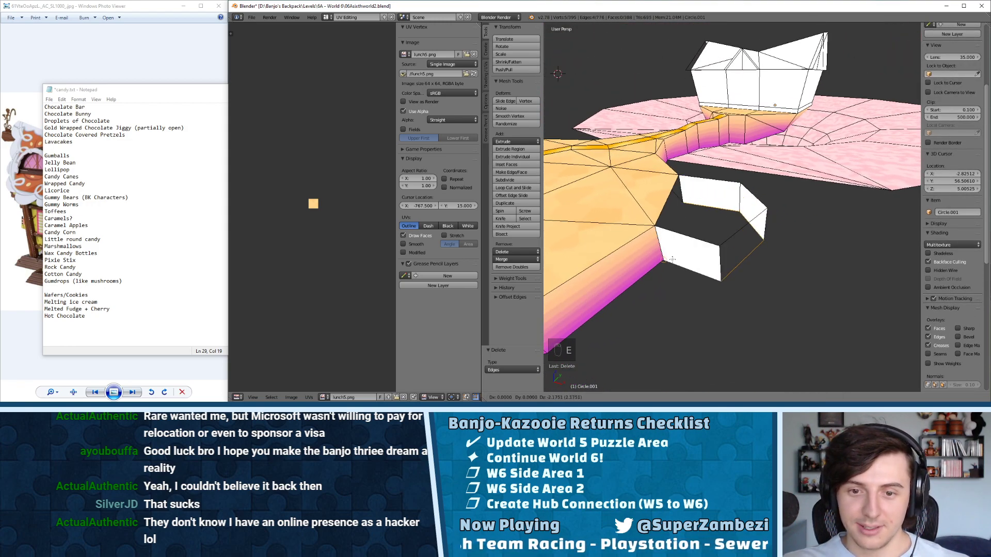
# - Flip the normals of the second ledge's side walls so they face outward
pyautogui.press('a')
pyautogui.press('a')
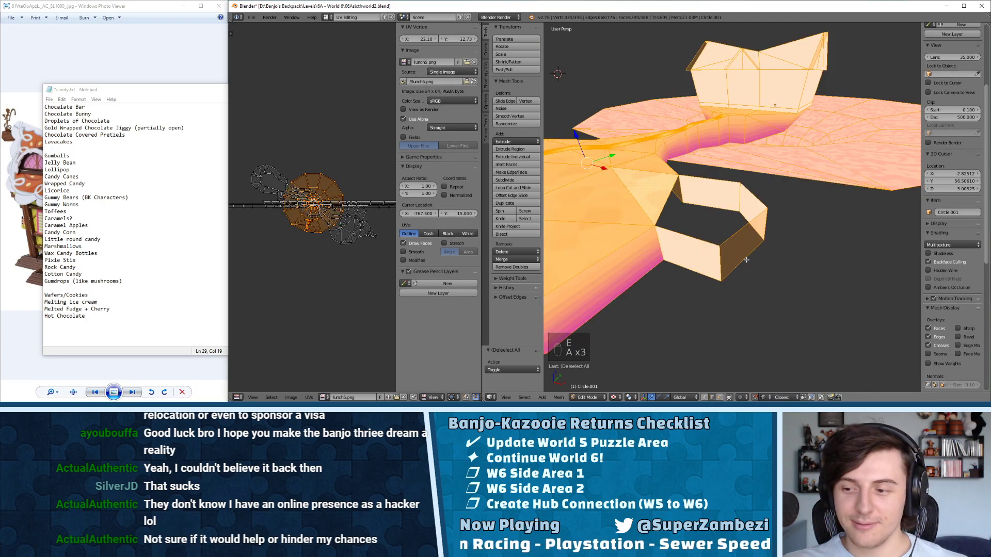
pyautogui.hotkey('ctrl', 'Tab')
pyautogui.click(730, 269)
pyautogui.rightClick(732, 267)
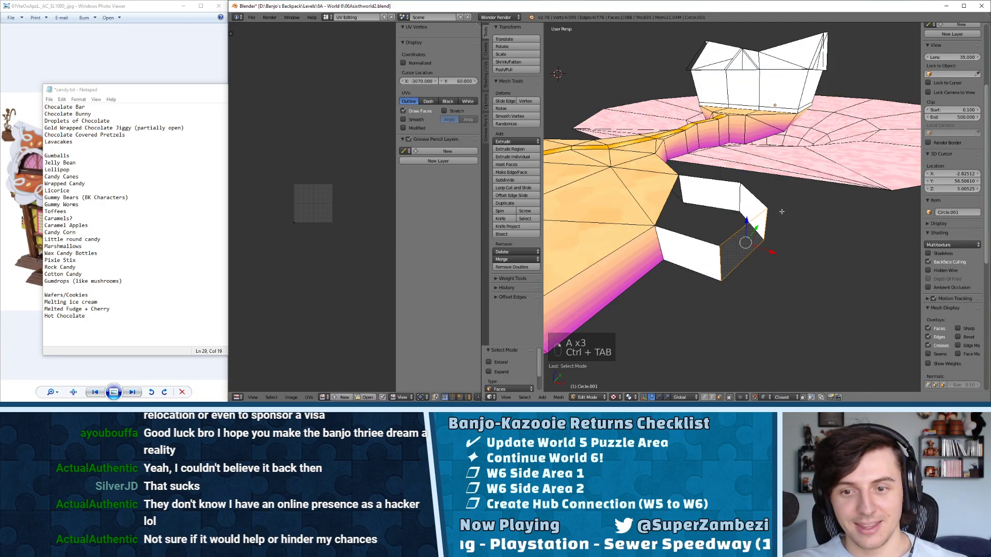
pyautogui.moveTo(732, 266); pyautogui.dragTo(658, 258, button='middle')
pyautogui.keyDown('shift'); pyautogui.rightClick(762, 229); pyautogui.keyUp('shift')
pyautogui.moveTo(777, 222); pyautogui.dragTo(764, 258, button='middle')
pyautogui.keyDown('shift'); pyautogui.rightClick(766, 259); pyautogui.keyUp('shift')
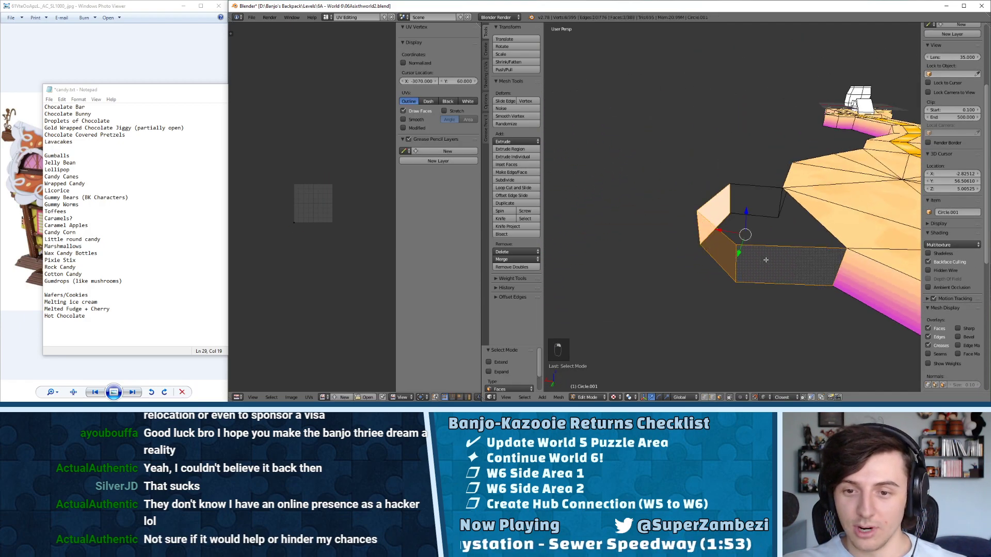
pyautogui.press('w')
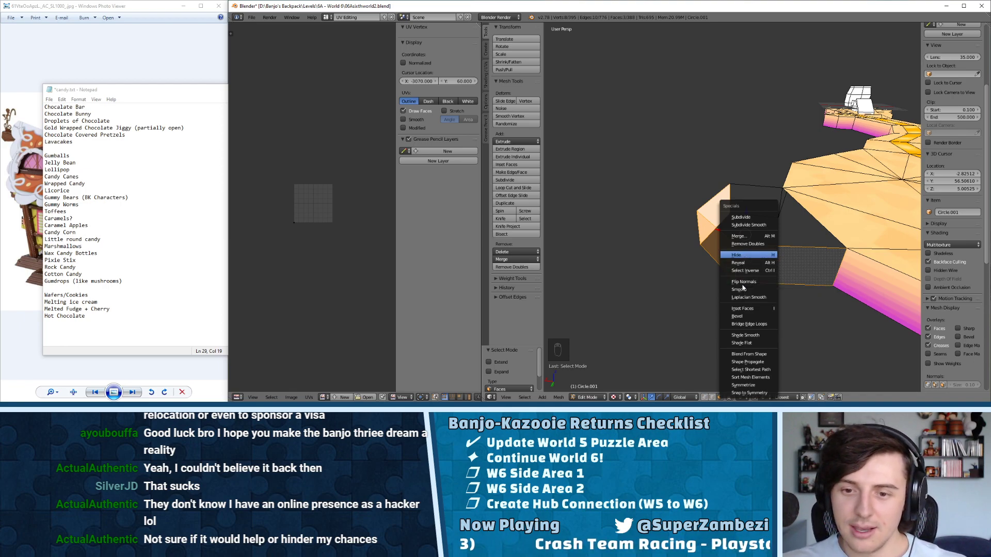
pyautogui.click(743, 282)
# - Fill the top of the second ledge with a face spanning its upper edges and the platform rim
pyautogui.moveTo(743, 282); pyautogui.dragTo(831, 247, button='middle')
pyautogui.moveTo(739, 221); pyautogui.dragTo(691, 209, button='middle')
pyautogui.hotkey('ctrl', 'Tab')
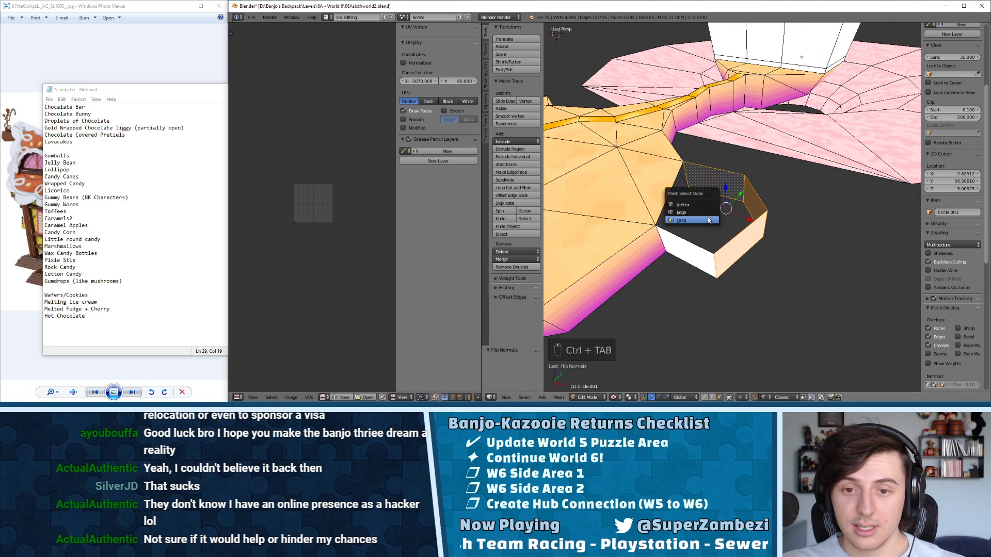
pyautogui.click(692, 211)
pyautogui.rightClick(650, 201)
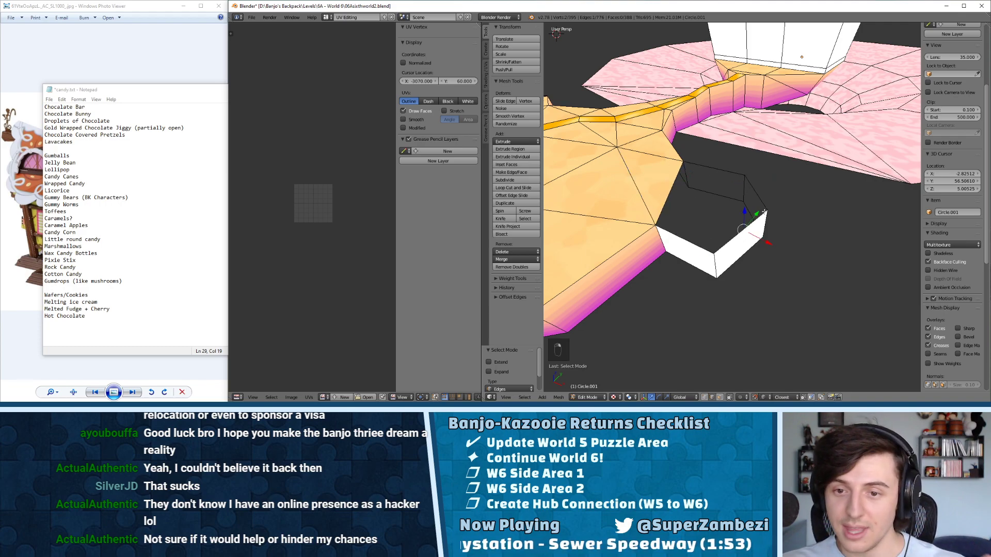
pyautogui.keyDown('ctrl'); pyautogui.rightClick(732, 184); pyautogui.keyUp('ctrl')
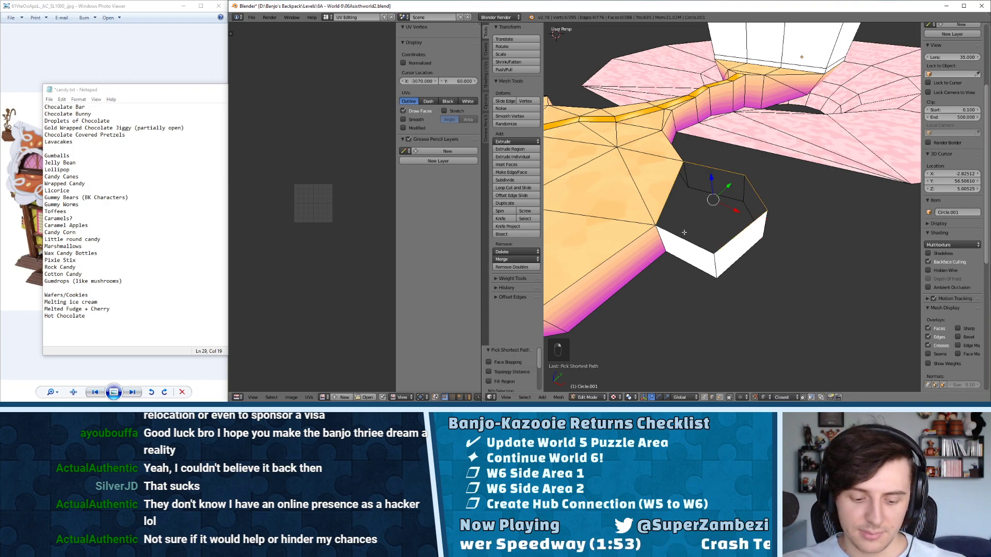
pyautogui.press('f')
# - Try to unwrap the second ledge's side walls with Follow Active Quads, using the adjoining platform wall as the active face
pyautogui.moveTo(683, 232)
pyautogui.mouseDown(button='middle')
pyautogui.moveTo(837, 223)
pyautogui.moveTo(699, 240)
pyautogui.mouseUp(button='middle')
pyautogui.hotkey('ctrl', 'Tab')
pyautogui.click(680, 226)
pyautogui.rightClick(679, 226)
pyautogui.rightClick(661, 232)
pyautogui.rightClick(796, 225)
pyautogui.keyDown('shift'); pyautogui.rightClick(735, 245); pyautogui.keyUp('shift')
pyautogui.moveTo(835, 244); pyautogui.dragTo(731, 237, button='middle')
pyautogui.keyDown('shift'); pyautogui.rightClick(746, 237); pyautogui.keyUp('shift')
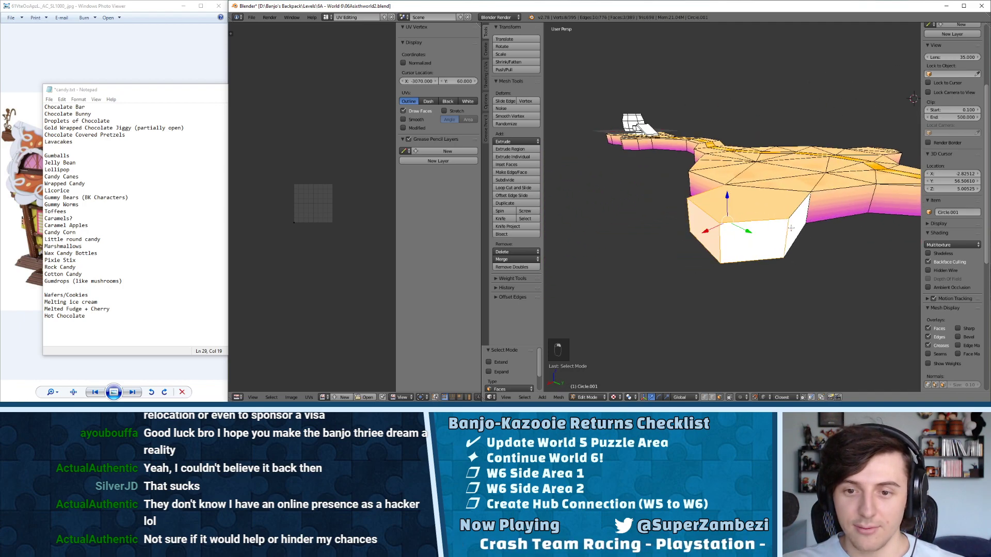
pyautogui.keyDown('shift'); pyautogui.rightClick(796, 228); pyautogui.keyUp('shift')
pyautogui.keyDown('shift'); pyautogui.rightClick(823, 209); pyautogui.keyUp('shift')
pyautogui.press('u')
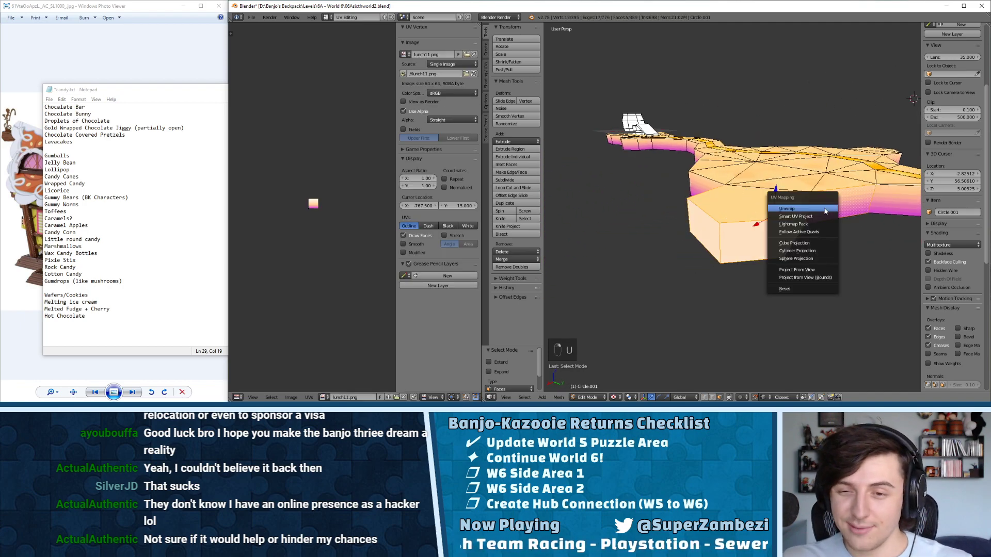
pyautogui.click(805, 232)
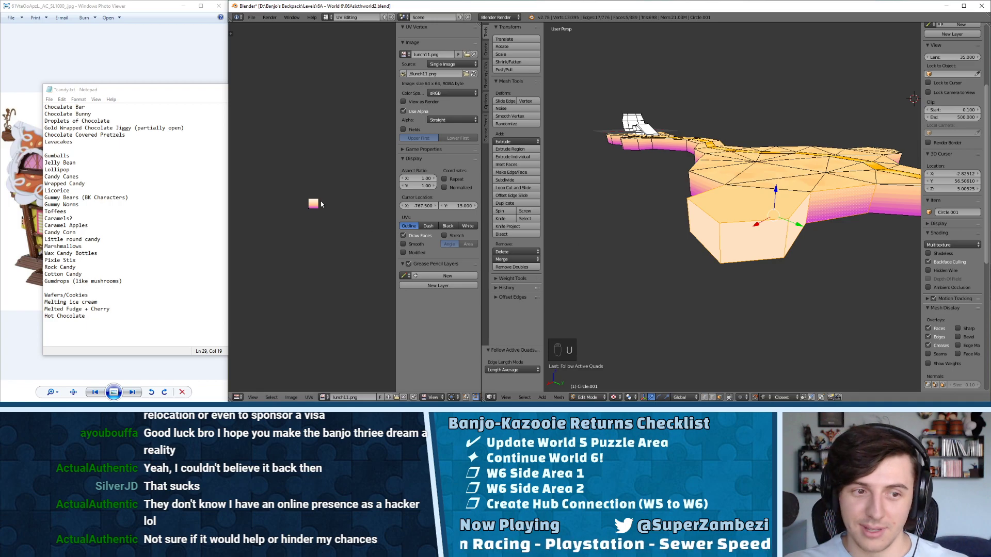
# - Remove doubles across the entire level mesh with a merge distance of 0.0001
pyautogui.moveTo(767, 231); pyautogui.dragTo(757, 205, button='middle')
pyautogui.press('a')
pyautogui.press('a')
pyautogui.press('a')
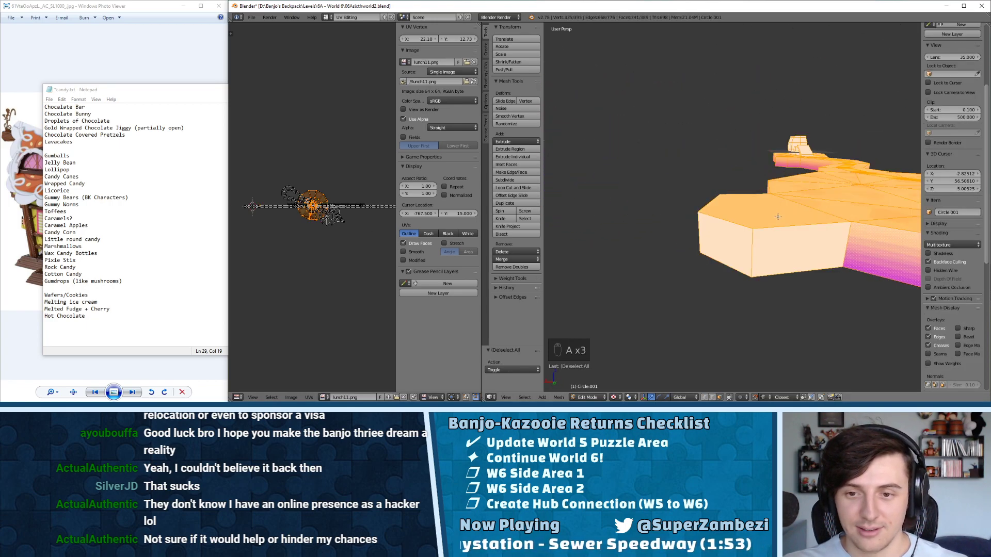
pyautogui.press('w')
pyautogui.click(767, 179)
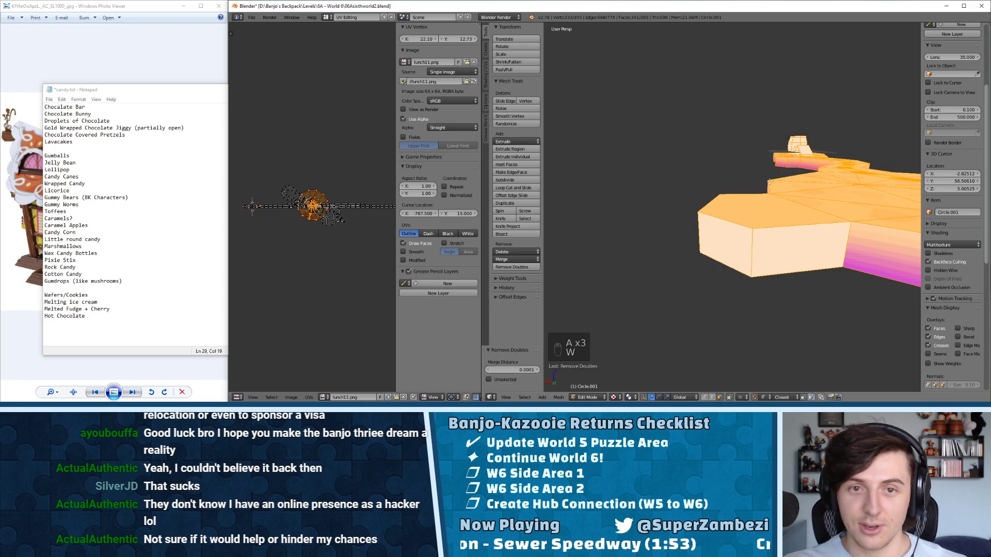
# - Unwrap the second ledge's side walls from the adjoining platform wall using Follow Active Quads with Length Average
pyautogui.moveTo(725, 239); pyautogui.dragTo(673, 228, button='middle')
pyautogui.keyDown('shift'); pyautogui.rightClick(756, 227); pyautogui.keyUp('shift')
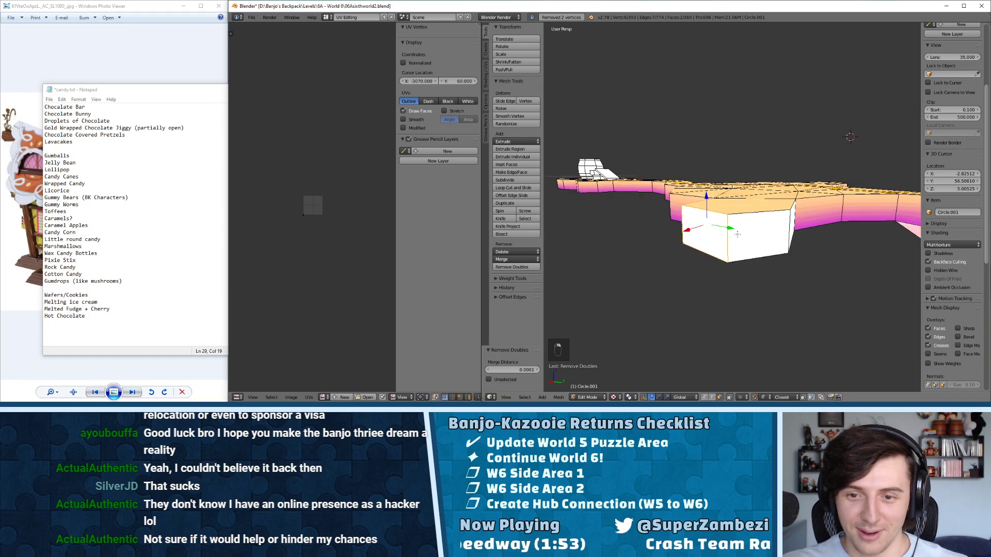
pyautogui.keyDown('shift'); pyautogui.rightClick(763, 234); pyautogui.keyUp('shift')
pyautogui.moveTo(763, 234); pyautogui.dragTo(673, 237, button='middle')
pyautogui.keyDown('shift'); pyautogui.rightClick(802, 249); pyautogui.keyUp('shift')
pyautogui.keyDown('shift'); pyautogui.rightClick(884, 254); pyautogui.keyUp('shift')
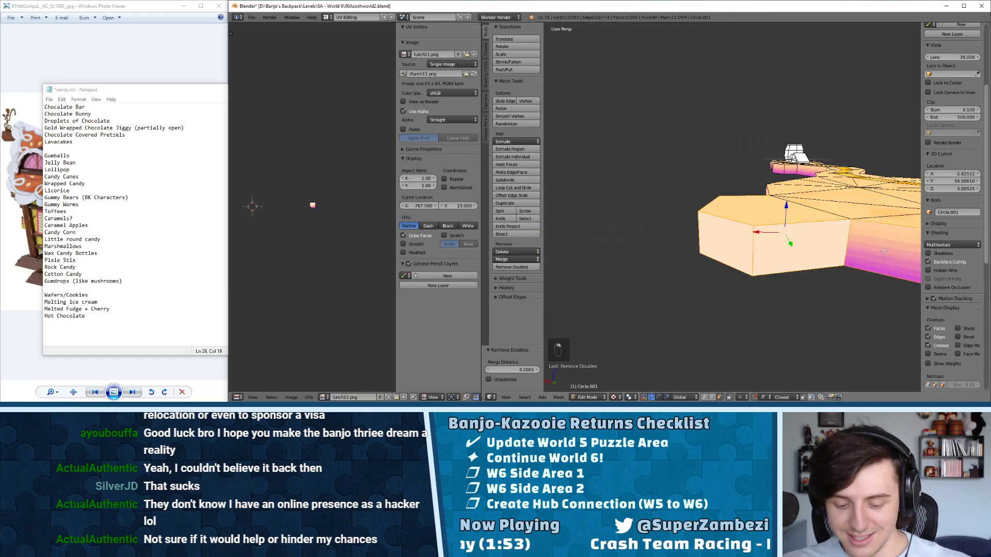
pyautogui.press('u')
pyautogui.click(861, 252)
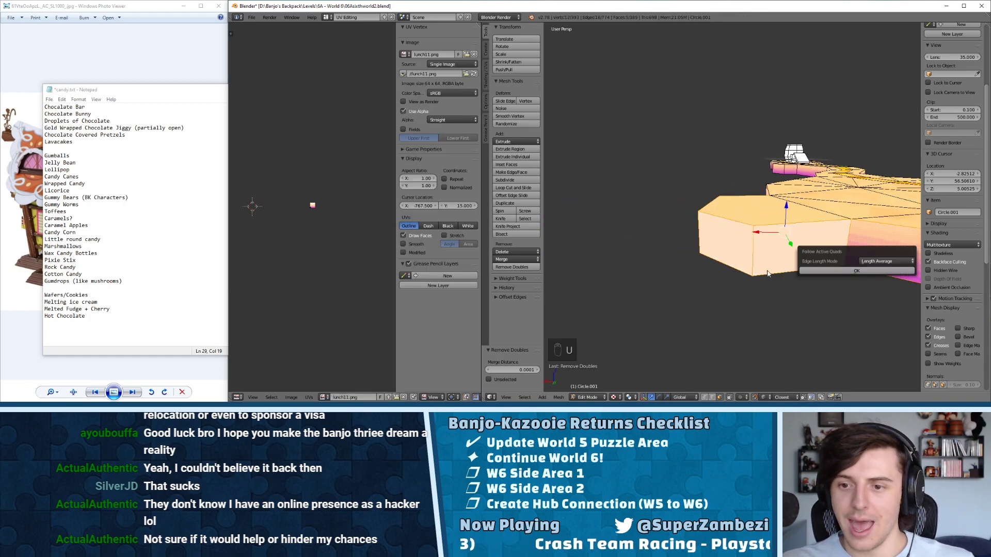
pyautogui.click(812, 271)
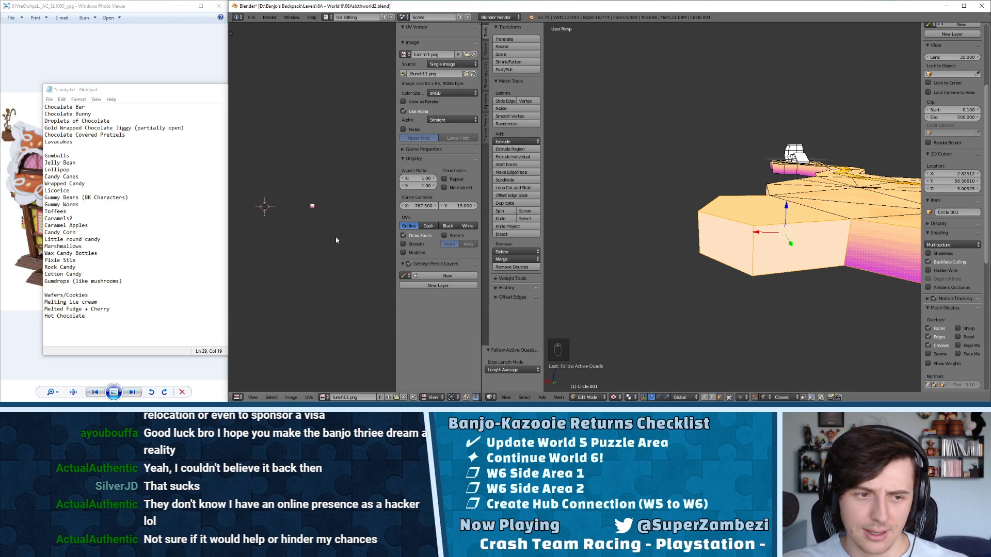
# - Assign the lunch11.png texture to the second ledge's side walls and clear the selection
pyautogui.click(330, 398)
pyautogui.click(397, 369)
pyautogui.press('a')
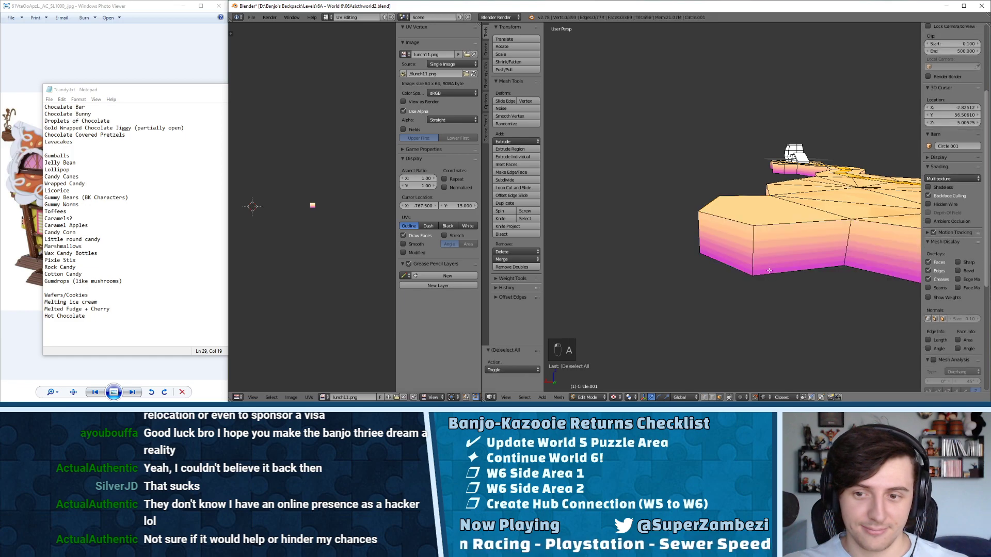
# - Unwrap the second ledge's top face and enlarge its UVs to match the platform's texture scale
pyautogui.press('Tab')
pyautogui.moveTo(723, 199); pyautogui.dragTo(694, 191, button='middle')
pyautogui.press('Tab')
pyautogui.press('u')
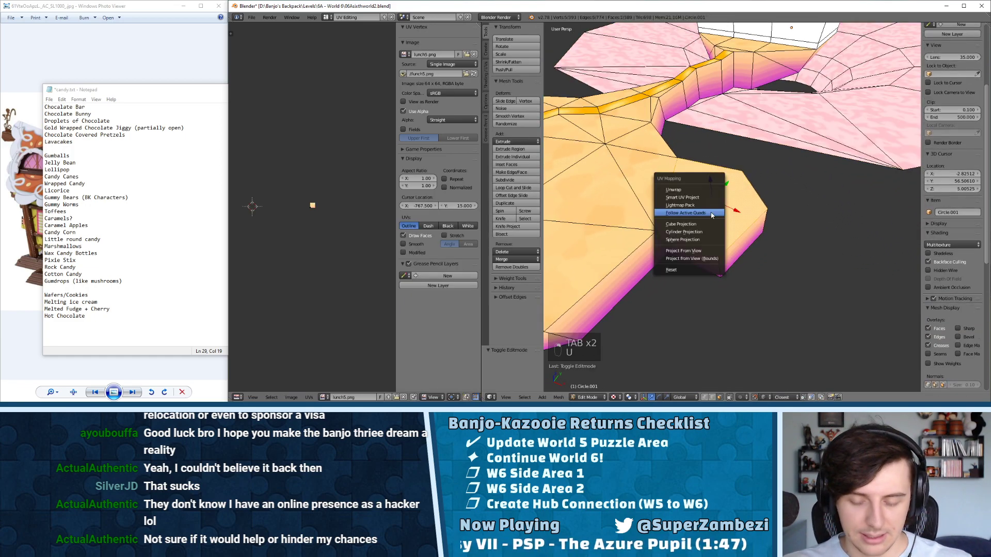
pyautogui.click(694, 191)
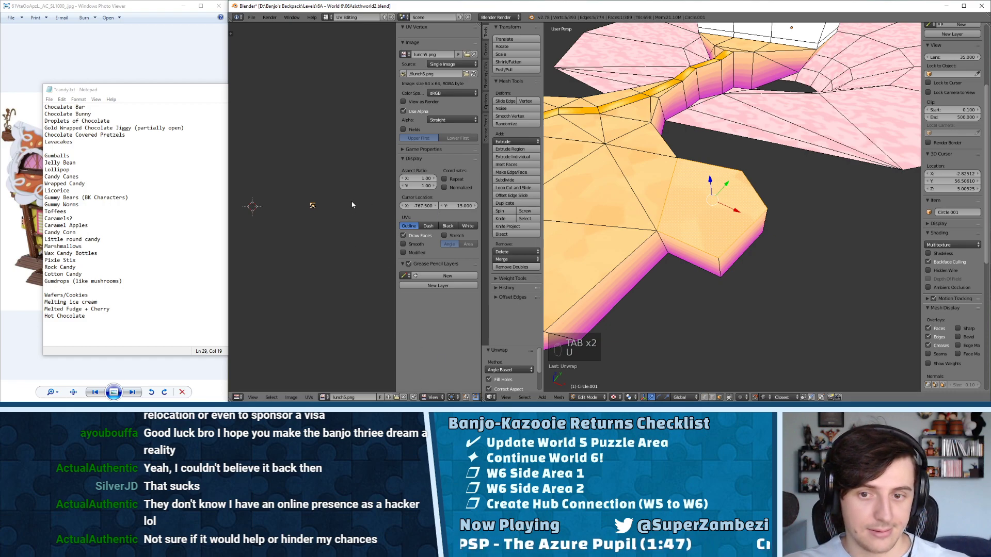
pyautogui.press('a')
pyautogui.press('s')
pyautogui.click(393, 190)
pyautogui.press('a')
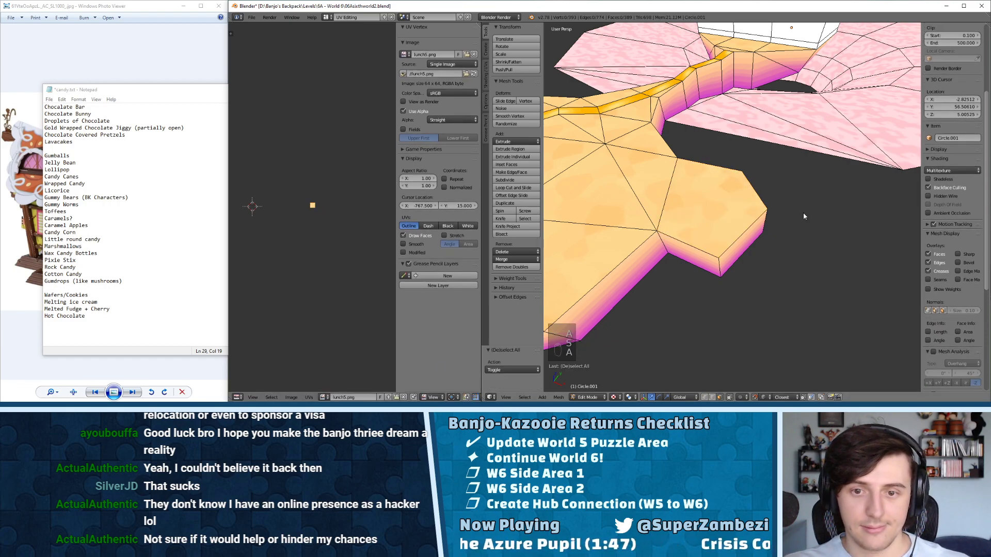
# - Show the whole level from directly above and edit its mesh in edge selection mode
pyautogui.press('Tab')
pyautogui.moveTo(803, 212); pyautogui.dragTo(722, 204, button='middle')
pyautogui.moveTo(638, 207); pyautogui.dragTo(802, 190, button='middle')
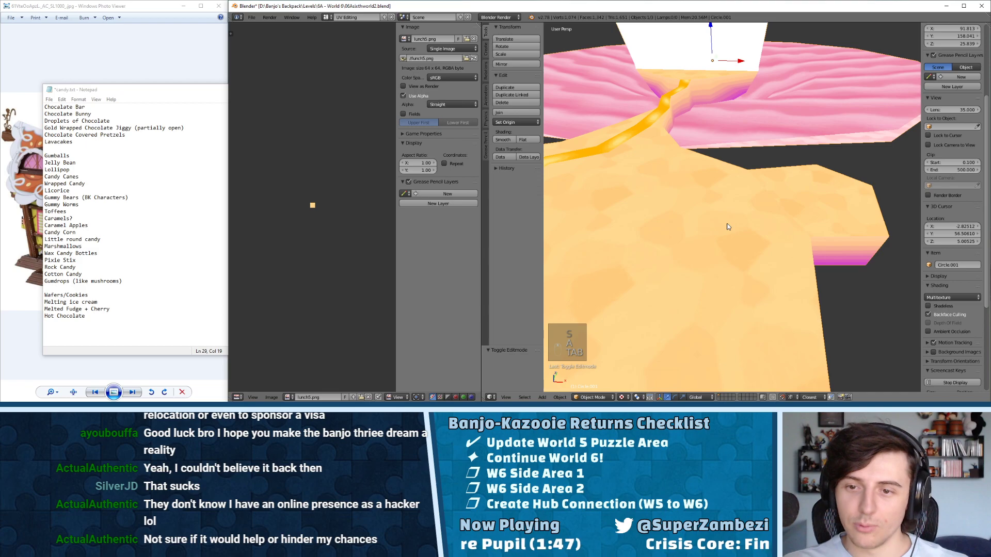
pyautogui.moveTo(728, 227); pyautogui.dragTo(694, 236, button='middle')
pyautogui.moveTo(777, 205)
pyautogui.mouseDown(button='middle')
pyautogui.moveTo(754, 193)
pyautogui.moveTo(768, 153)
pyautogui.moveTo(699, 197)
pyautogui.moveTo(712, 177)
pyautogui.moveTo(723, 202)
pyautogui.moveTo(773, 204)
pyautogui.mouseUp(button='middle')
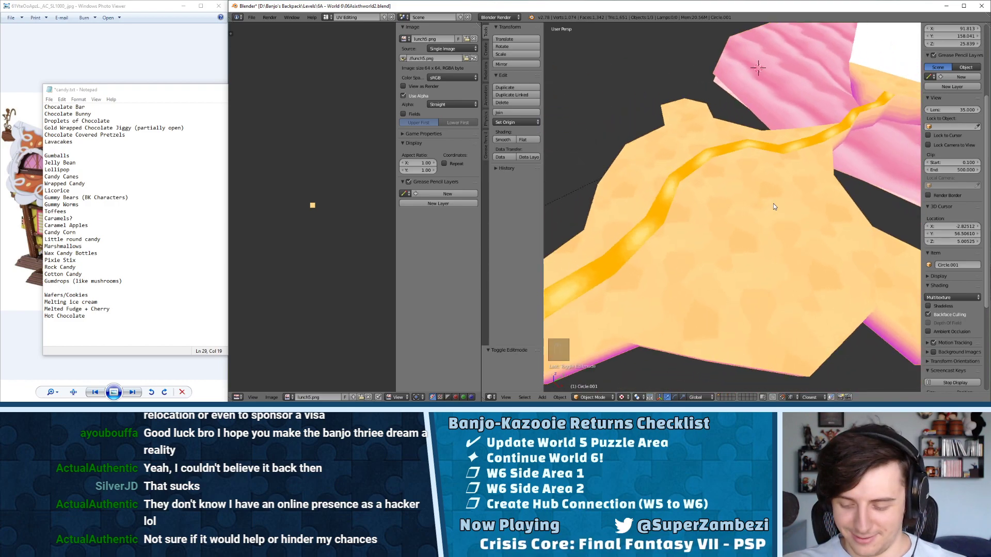
pyautogui.press('KP_7')
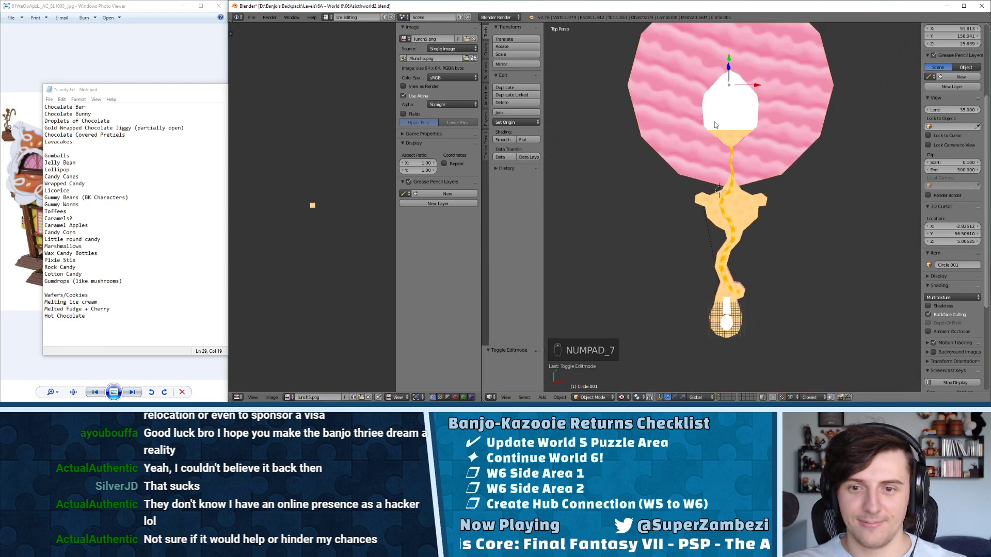
pyautogui.moveTo(715, 124)
pyautogui.keyDown('shift'); pyautogui.mouseDown(button='middle')
pyautogui.moveTo(744, 152)
pyautogui.moveTo(732, 178)
pyautogui.mouseUp(button='middle'); pyautogui.keyUp('shift')
pyautogui.hotkey('ctrl', 'Tab')
pyautogui.hotkey('ctrl', 'Tab')
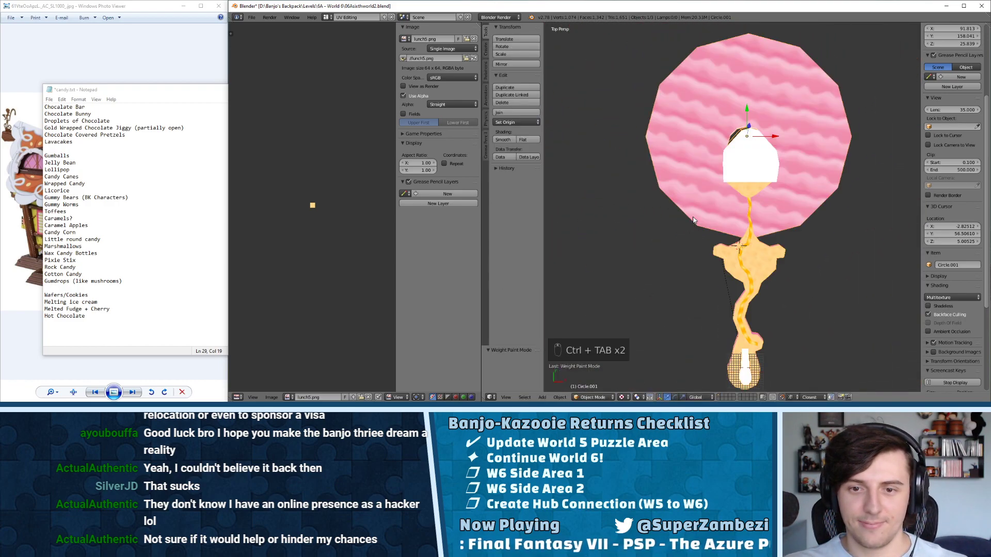
pyautogui.press('Tab')
pyautogui.hotkey('ctrl', 'Tab')
pyautogui.click(659, 200)
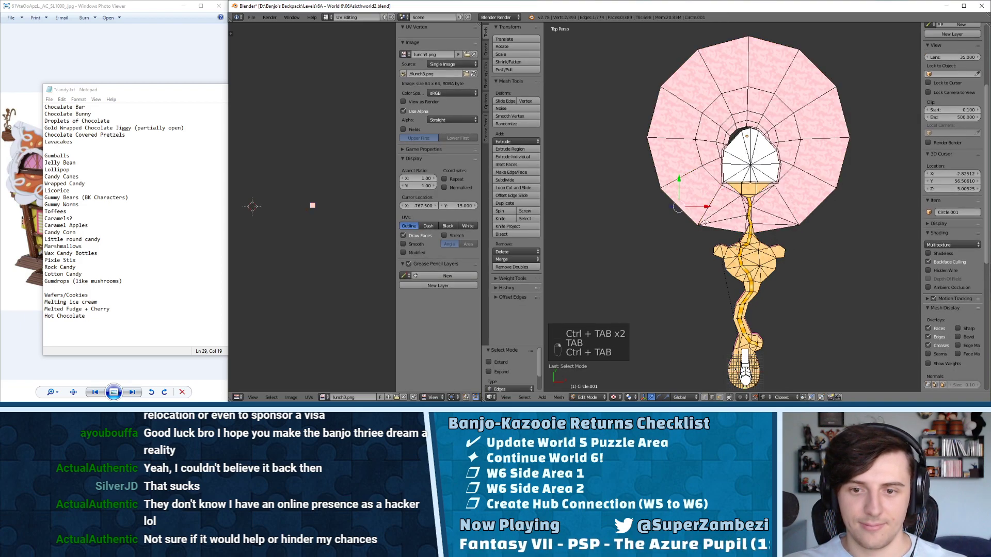
# - Try to extrude the complete boundary edge loop that includes the pink disc's outer rim
pyautogui.keyDown('alt'); pyautogui.rightClick(721, 229); pyautogui.keyUp('alt')
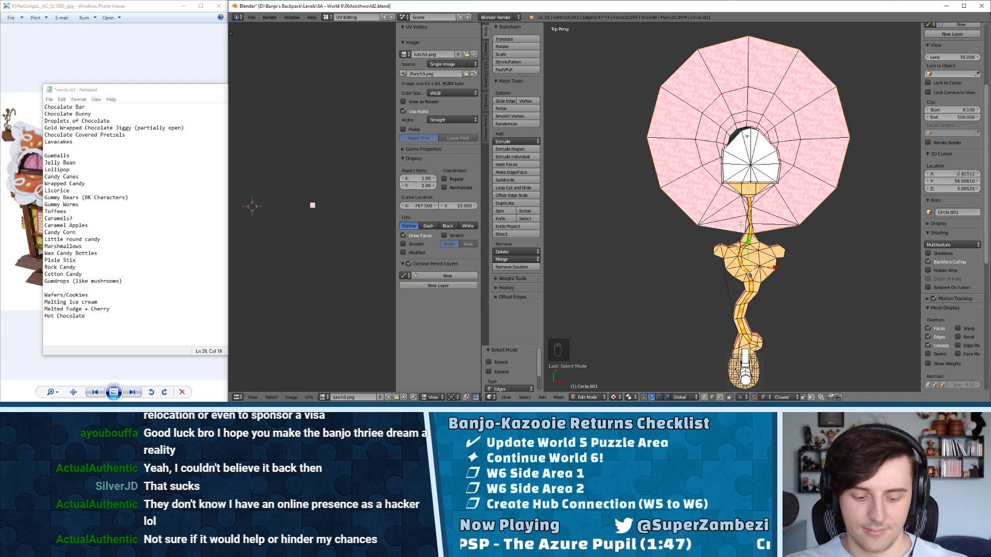
pyautogui.press('e')
pyautogui.hotkey('ctrl', 'z')
pyautogui.scroll(2, 756, 224)
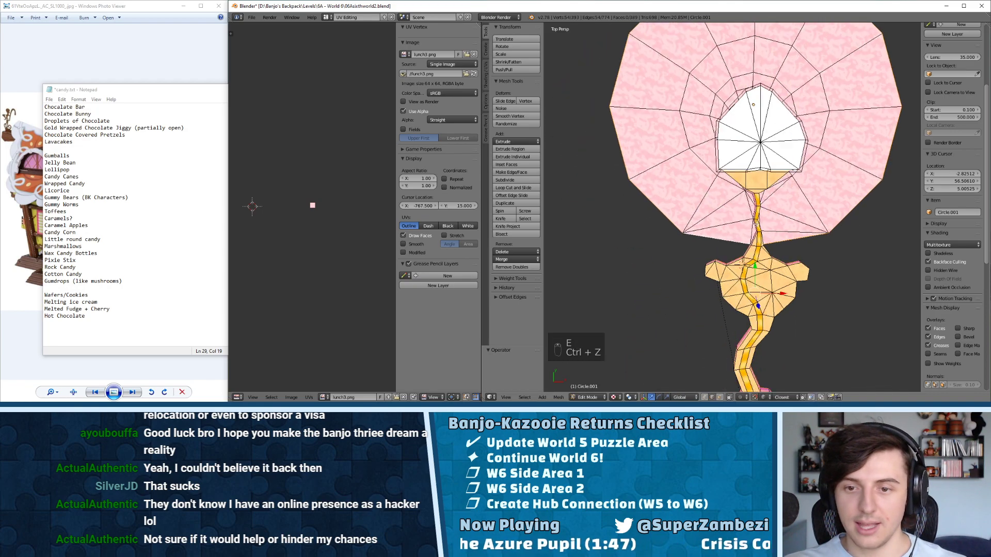
pyautogui.scroll(3, 755, 225)
pyautogui.scroll(-5, 755, 225)
# - Extrude the pink disc's outer rim edges outward about 4.4 with Offset Edges, leaving the gap at the path open
pyautogui.rightClick(713, 232)
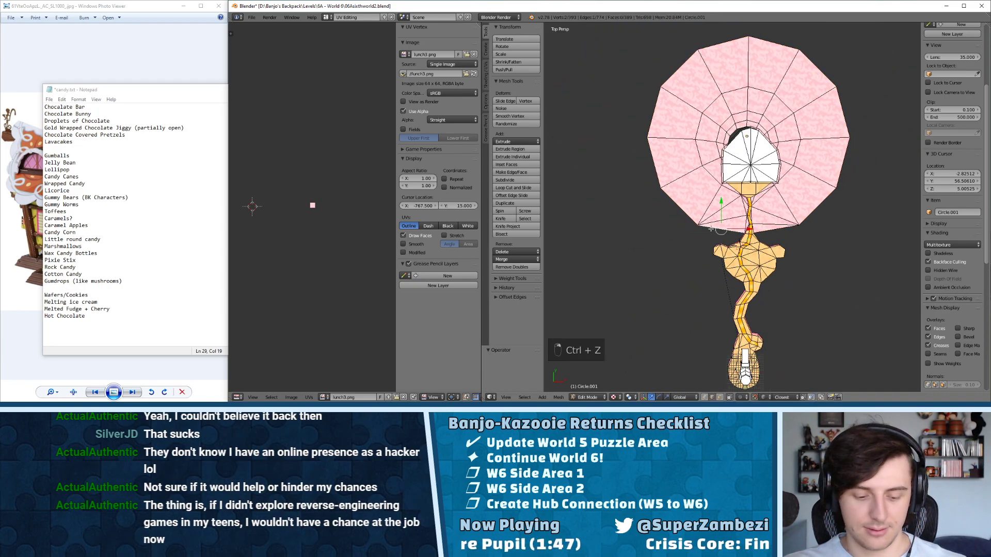
pyautogui.keyDown('shift'); pyautogui.moveTo(677, 207); pyautogui.dragTo(648, 116, button='right'); pyautogui.keyUp('shift')
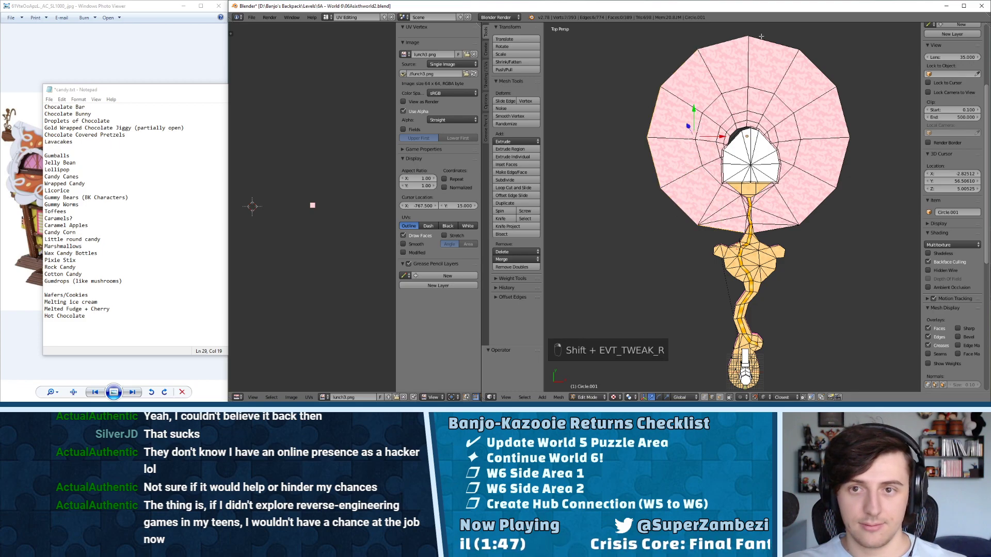
pyautogui.keyDown('shift'); pyautogui.rightClick(775, 231); pyautogui.keyUp('shift')
pyautogui.hotkey('ctrl', 'e')
pyautogui.moveTo(772, 236)
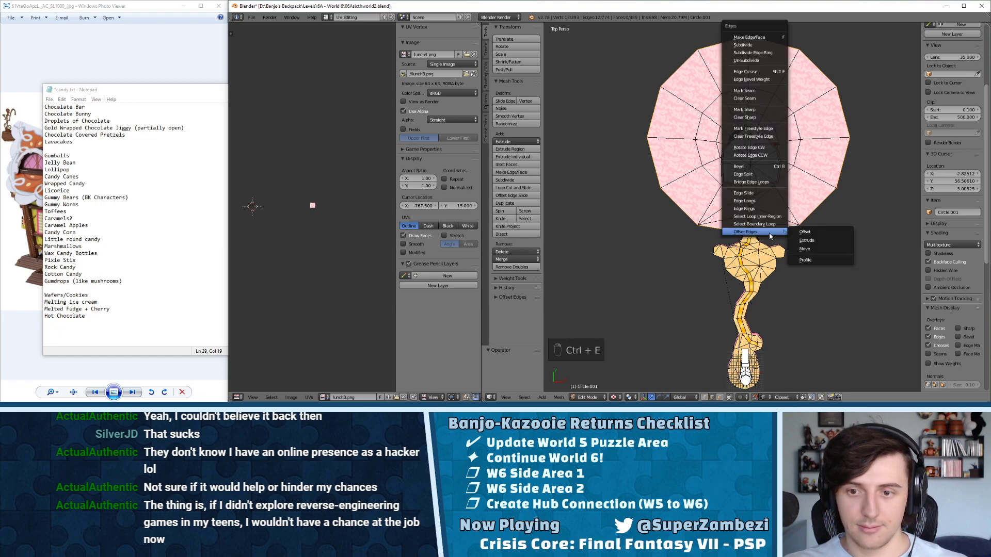
pyautogui.click(803, 238)
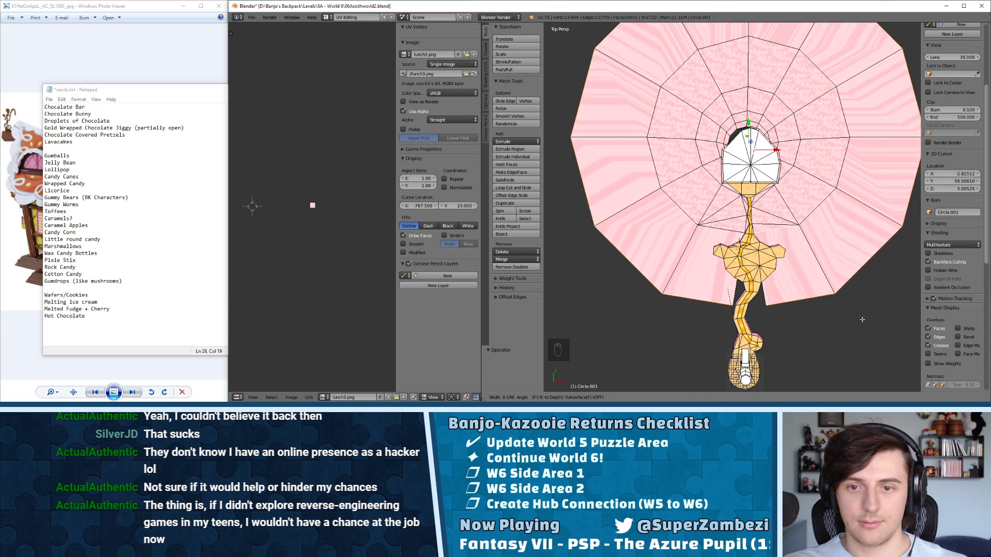
pyautogui.click(865, 327)
# - Move the pink disc's new outer edges farther outward by a width of about 5.46 with Offset Edges
pyautogui.moveTo(865, 326); pyautogui.dragTo(839, 236, button='middle')
pyautogui.scroll(-3, 761, 236)
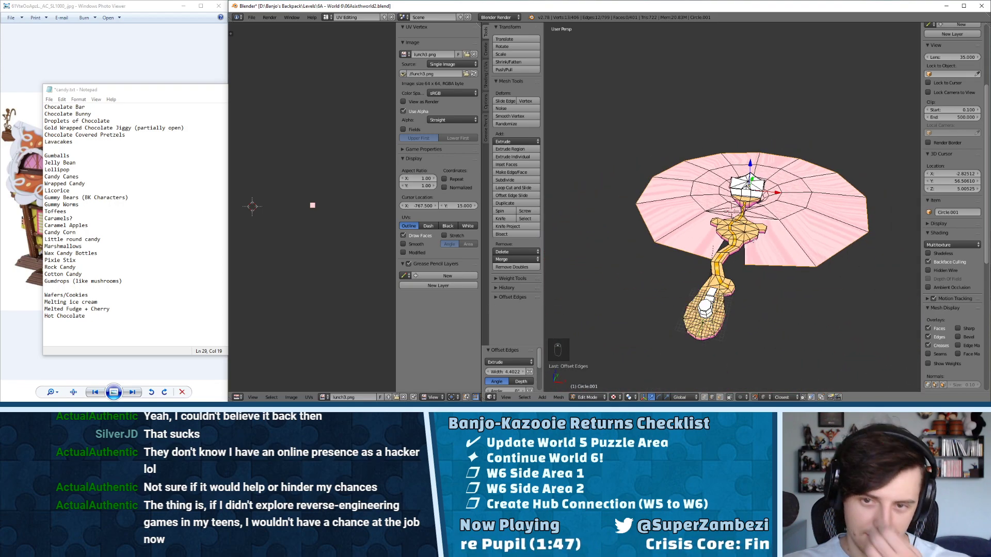
pyautogui.moveTo(726, 197); pyautogui.dragTo(758, 227, button='middle')
pyautogui.hotkey('ctrl', 'e')
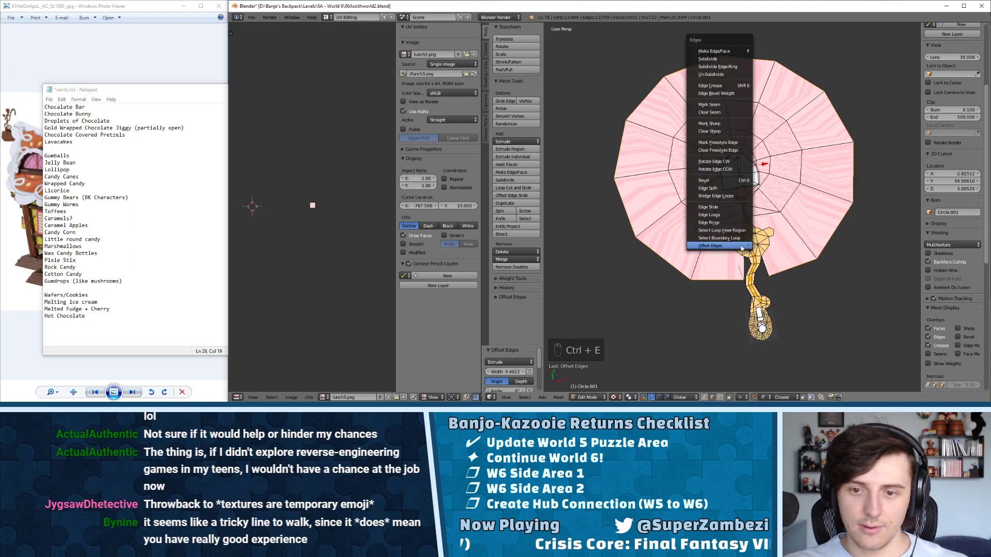
pyautogui.click(753, 255)
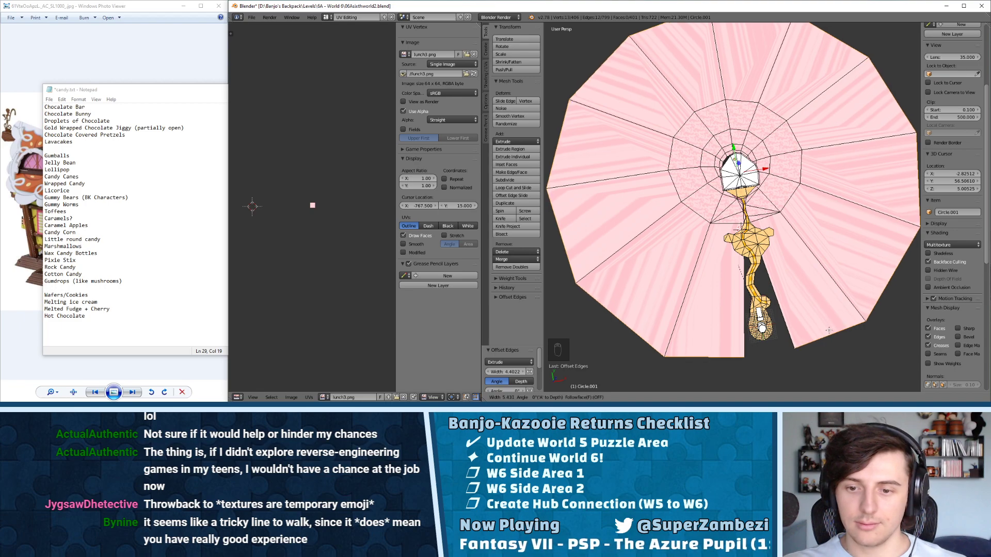
pyautogui.click(828, 331)
pyautogui.moveTo(829, 332); pyautogui.dragTo(727, 282, button='middle')
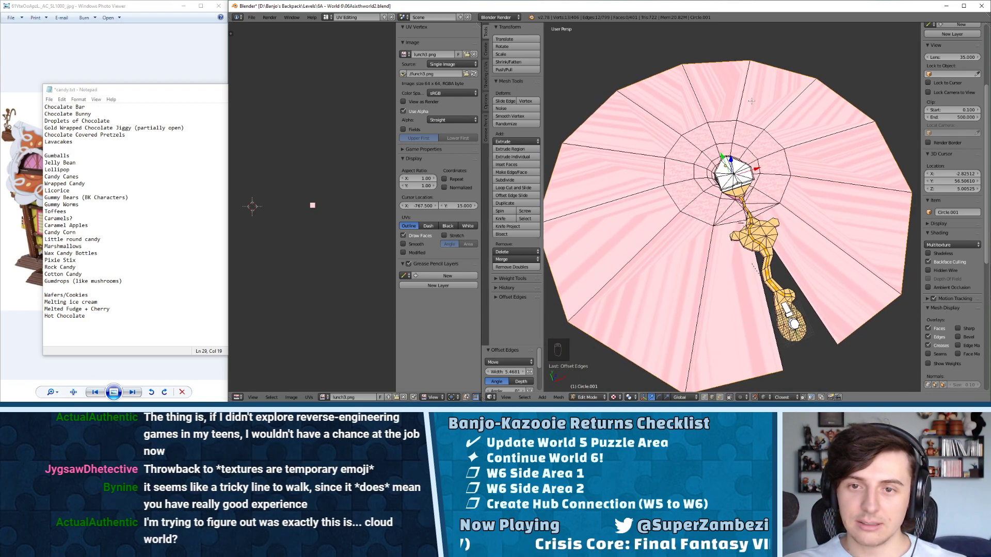
# - Undo the pink disc's last outward offset and move its outer rim edges outward by a width of about 1.17 with Offset Edges
pyautogui.moveTo(843, 173); pyautogui.dragTo(820, 218, button='middle')
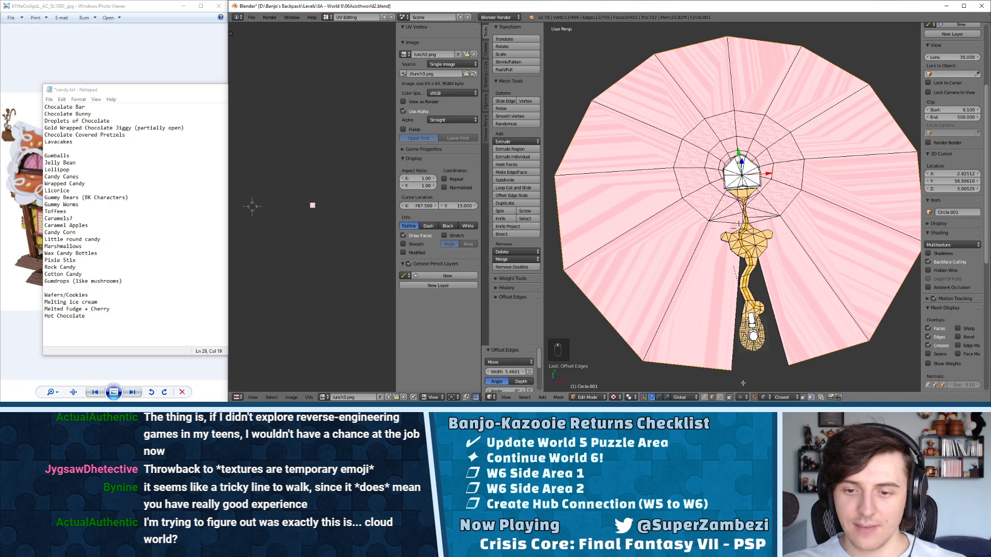
pyautogui.hotkey('ctrl', 'z')
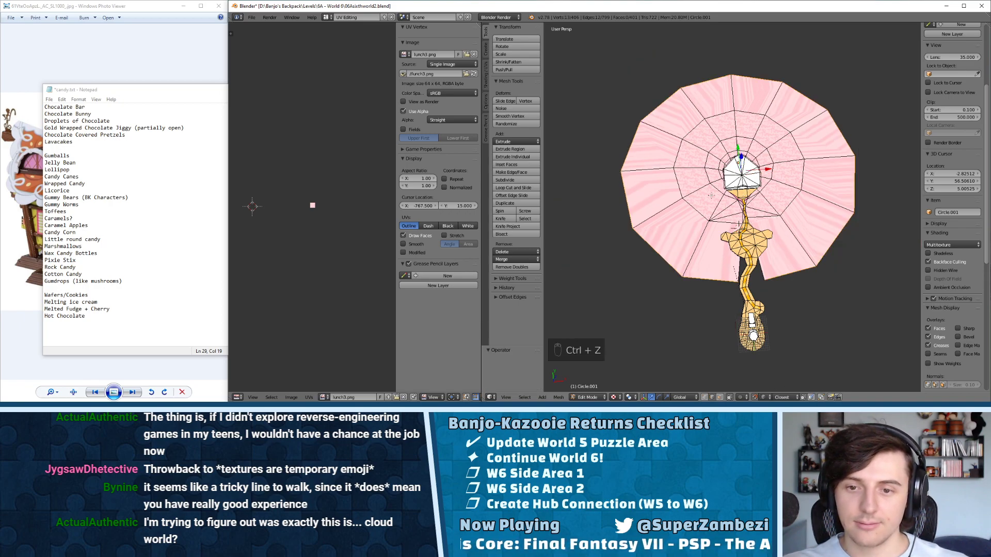
pyautogui.scroll(3, 710, 210)
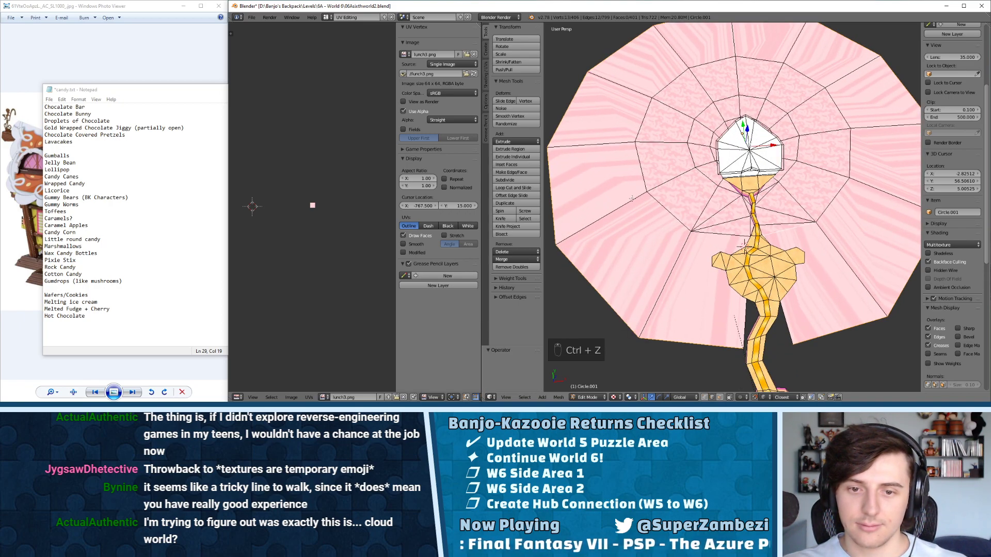
pyautogui.scroll(-3, 724, 230)
pyautogui.hotkey('ctrl', 'e')
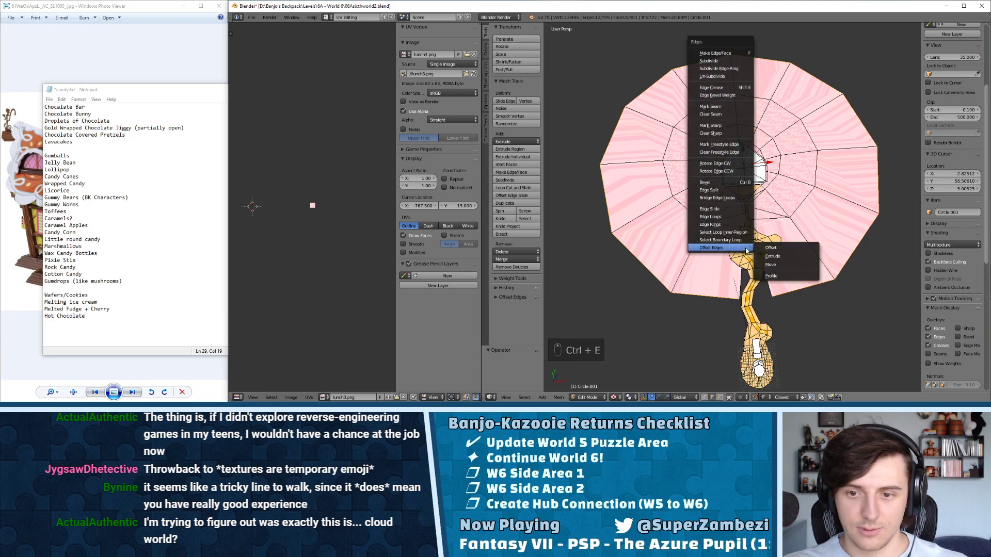
pyautogui.click(744, 251)
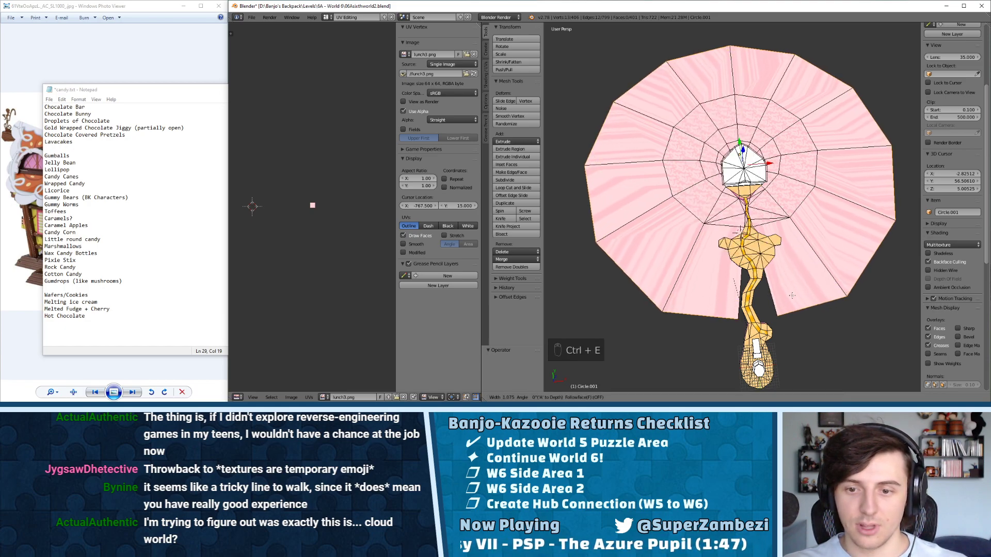
pyautogui.click(793, 312)
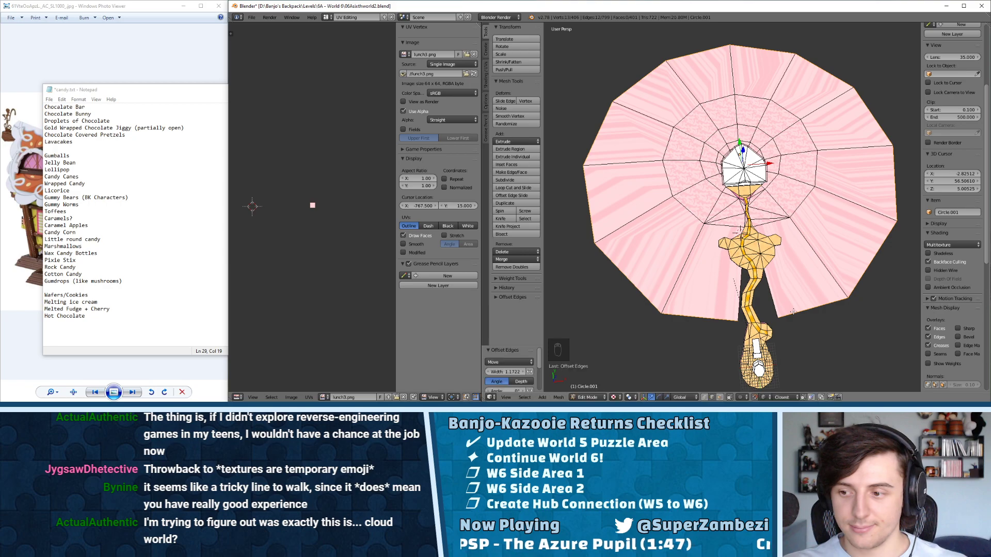
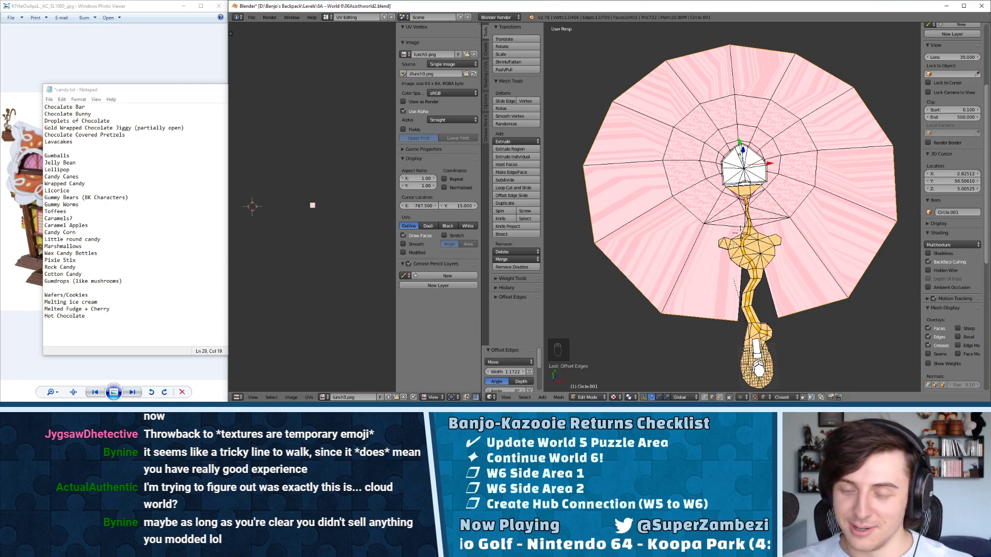
# - In edge selection mode, select the pink disc's two open side edges bordering the path gap
pyautogui.scroll(3, 702, 236)
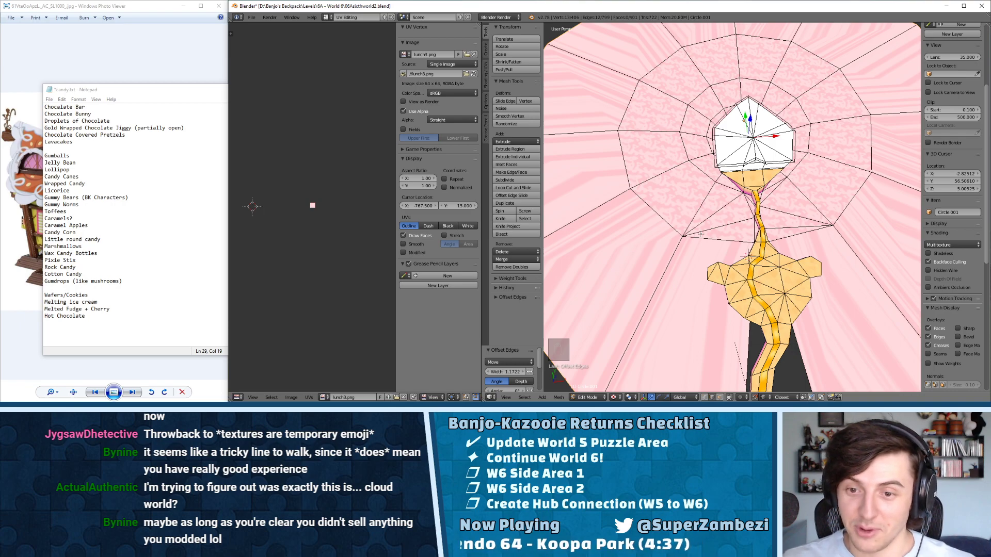
pyautogui.moveTo(812, 197); pyautogui.dragTo(787, 149, button='middle')
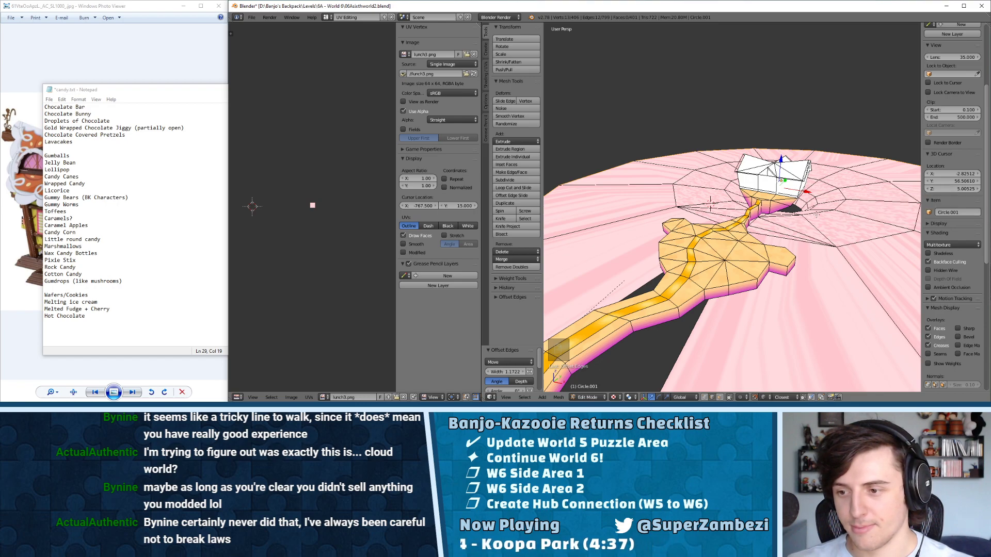
pyautogui.scroll(-5, 731, 206)
pyautogui.moveTo(790, 165); pyautogui.dragTo(789, 235, button='middle')
pyautogui.scroll(4, 790, 234)
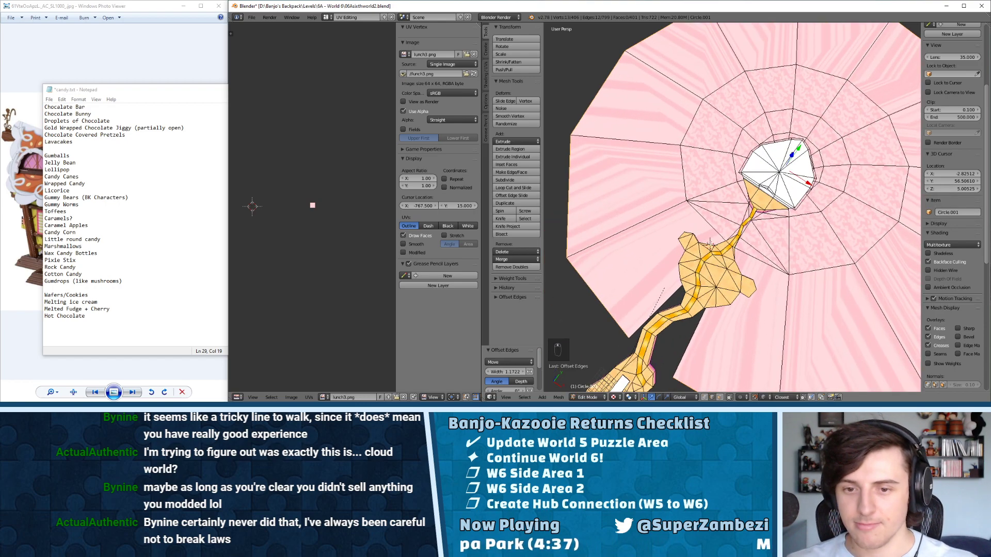
pyautogui.hotkey('ctrl', 'Tab')
pyautogui.click(703, 218)
pyautogui.rightClick(659, 309)
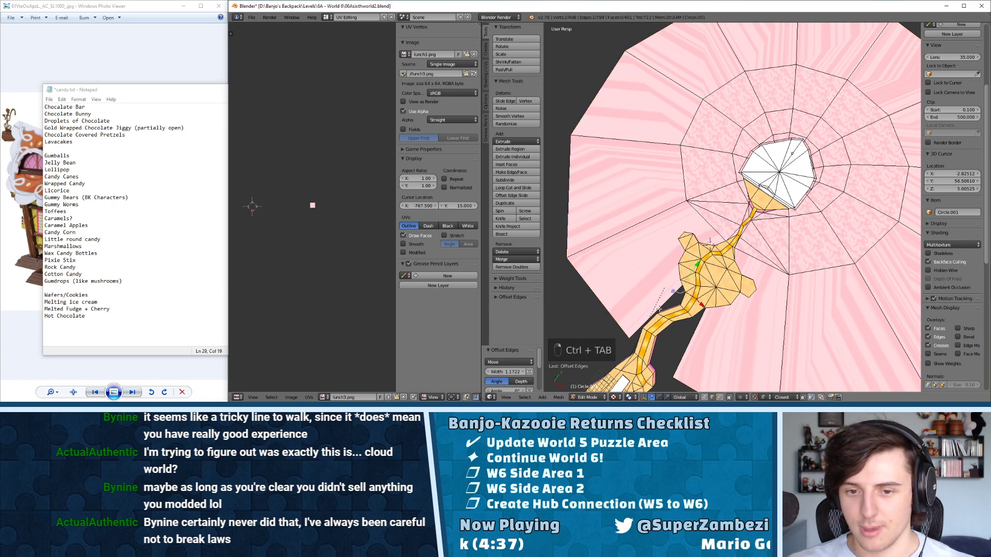
pyautogui.keyDown('shift'); pyautogui.rightClick(694, 348); pyautogui.keyUp('shift')
pyautogui.moveTo(741, 318); pyautogui.dragTo(765, 233, button='middle')
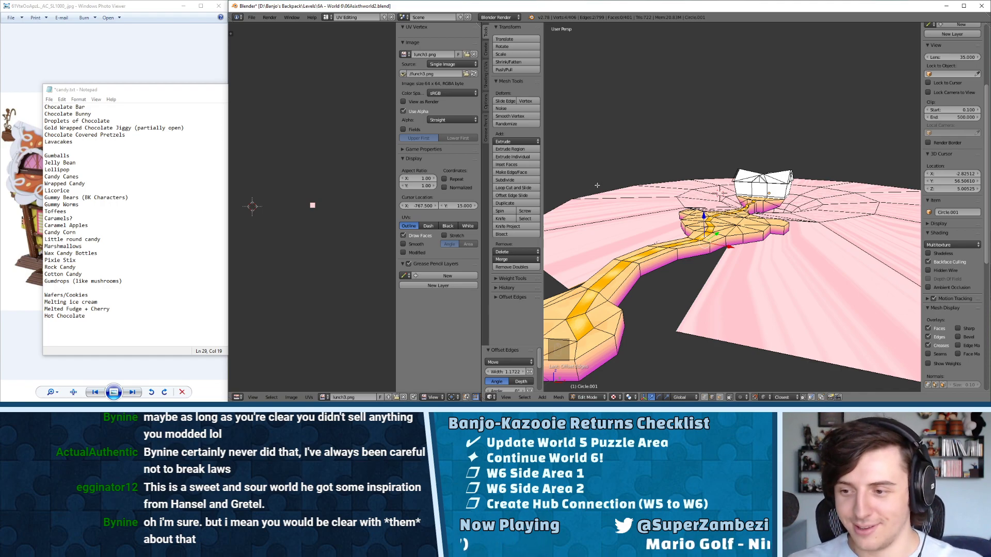
pyautogui.moveTo(686, 178); pyautogui.dragTo(742, 134, button='middle')
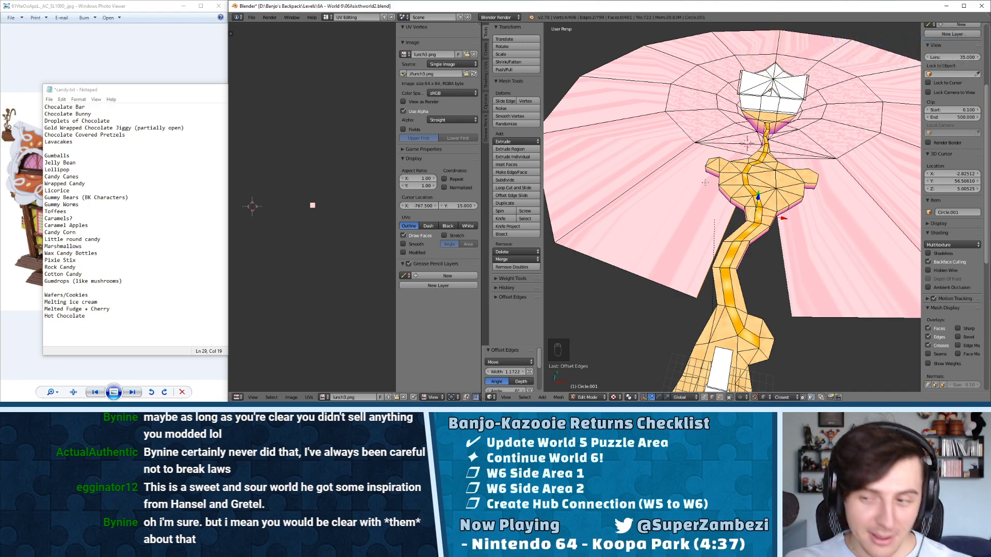
# - Reselect the pink disc's two side edges flanking the path gap, working from directly above
pyautogui.hotkey('ctrl', 'Tab')
pyautogui.click(712, 193)
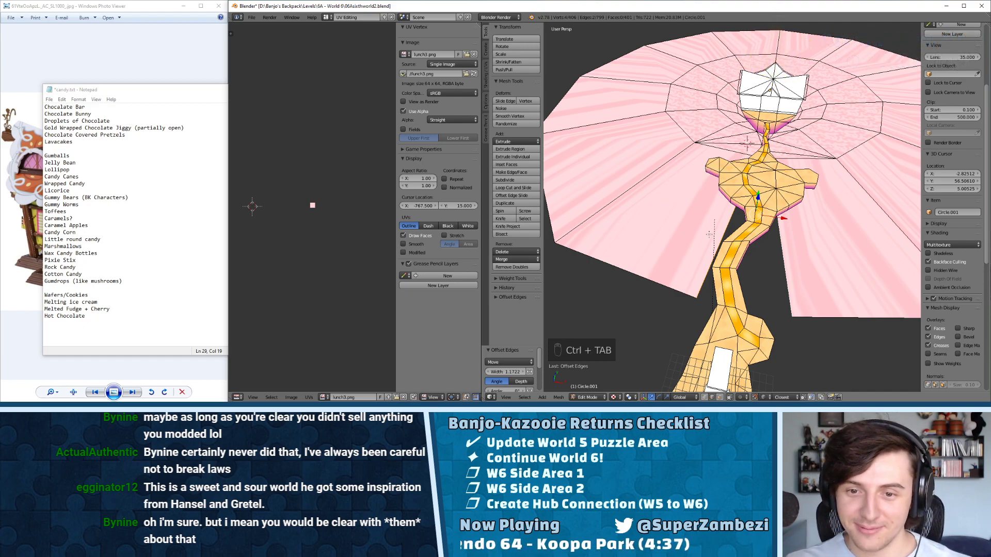
pyautogui.rightClick(734, 210)
pyautogui.rightClick(783, 270)
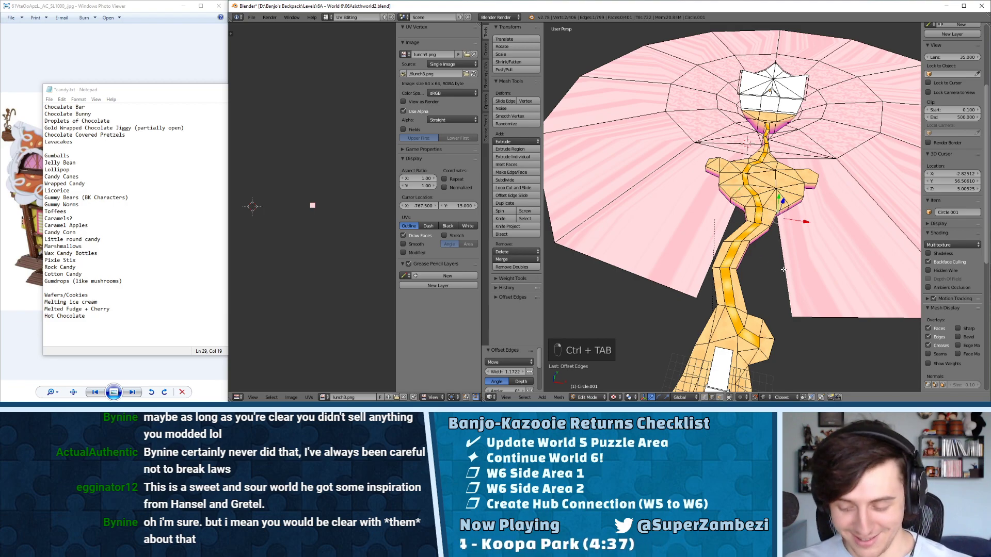
pyautogui.press('KP_7')
pyautogui.rightClick(732, 276)
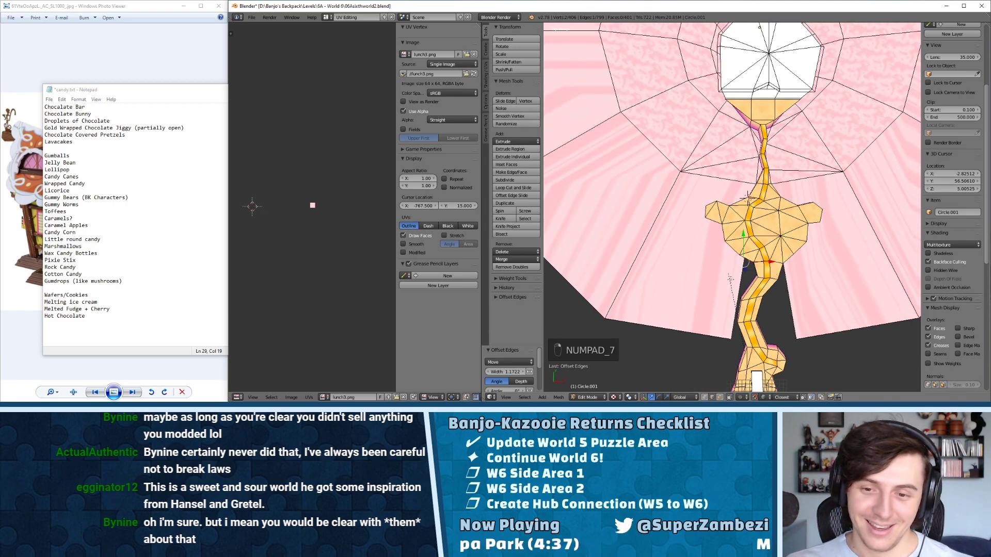
pyautogui.keyDown('shift'); pyautogui.rightClick(800, 278); pyautogui.keyUp('shift')
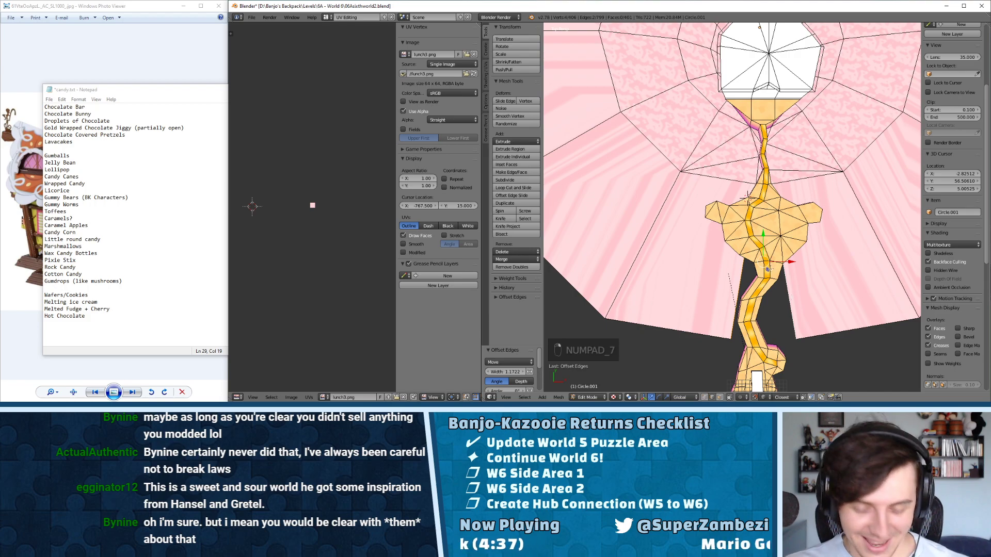
pyautogui.scroll(-6, 791, 297)
pyautogui.scroll(4, 692, 201)
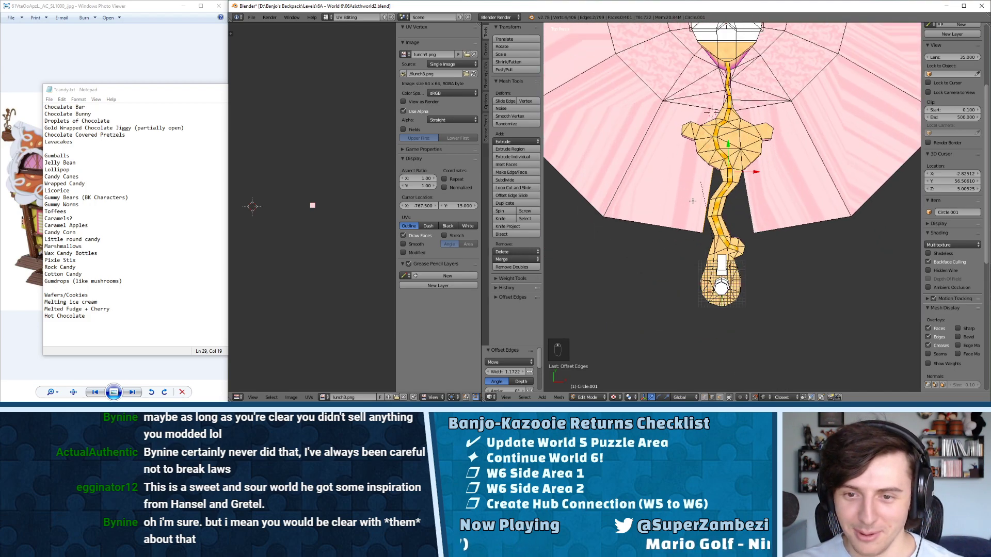
pyautogui.press('w')
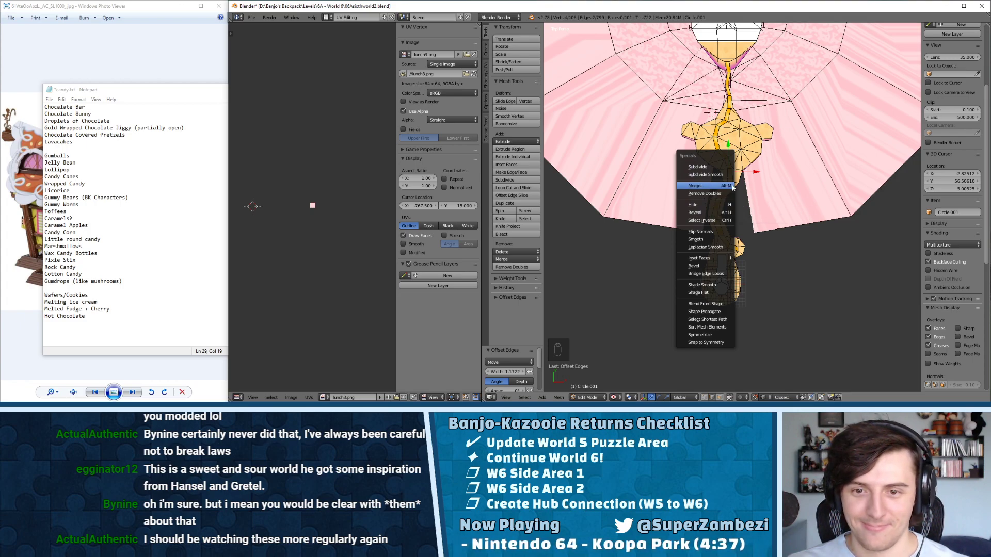
pyautogui.click(710, 195)
# - Examine the pink disc, the gap around the path and the platform from low and high angles, in and out of edit mode
pyautogui.moveTo(710, 195); pyautogui.dragTo(746, 245, button='middle')
pyautogui.scroll(5, 770, 171)
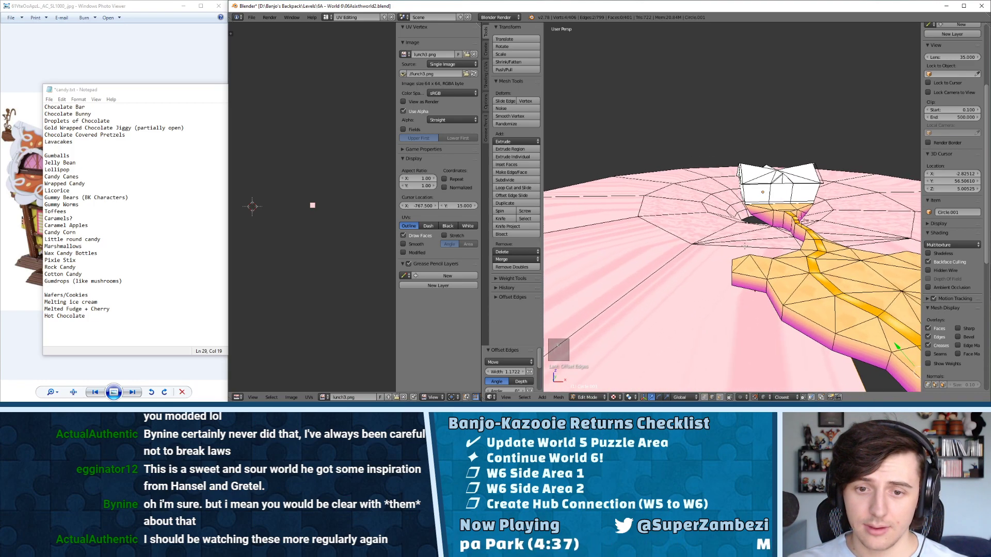
pyautogui.moveTo(836, 291); pyautogui.dragTo(749, 227, button='middle')
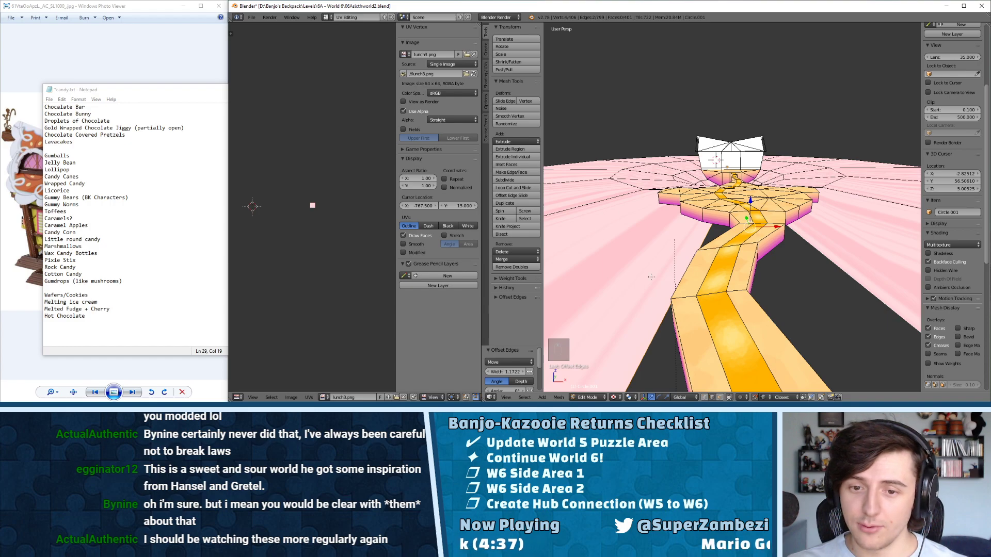
pyautogui.moveTo(651, 278); pyautogui.dragTo(705, 204, button='middle')
pyautogui.press('Tab')
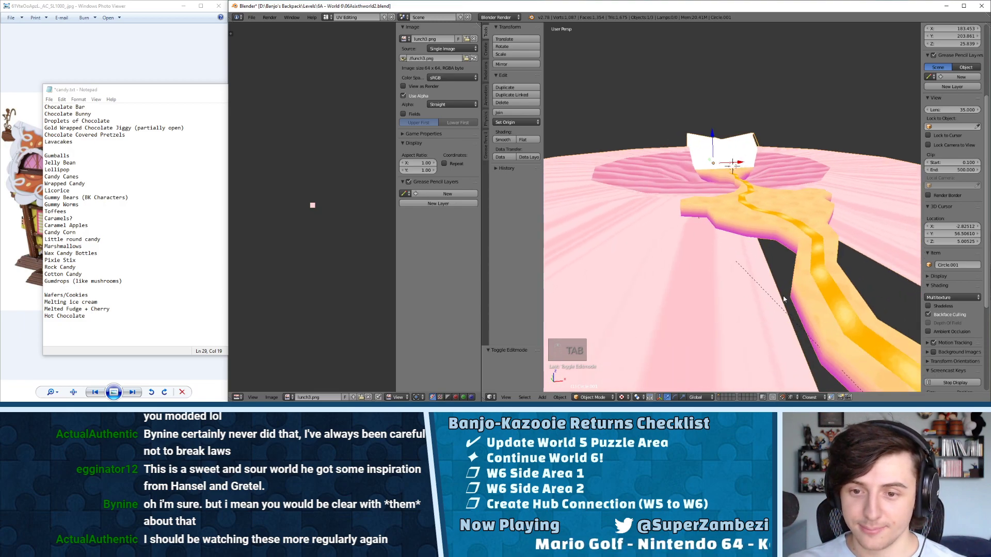
pyautogui.press('Tab')
pyautogui.moveTo(783, 299); pyautogui.dragTo(803, 265, button='middle')
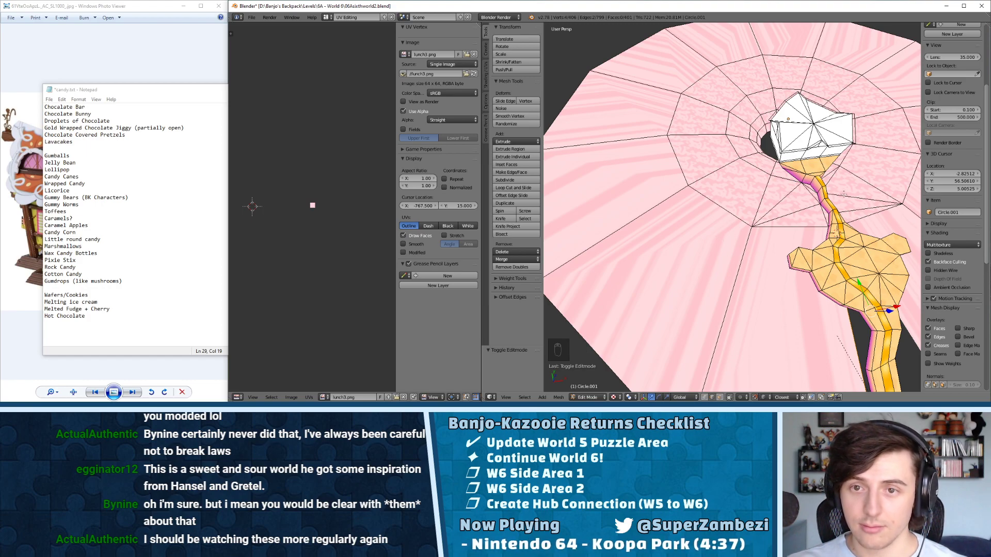
pyautogui.moveTo(844, 194); pyautogui.dragTo(840, 267, button='middle')
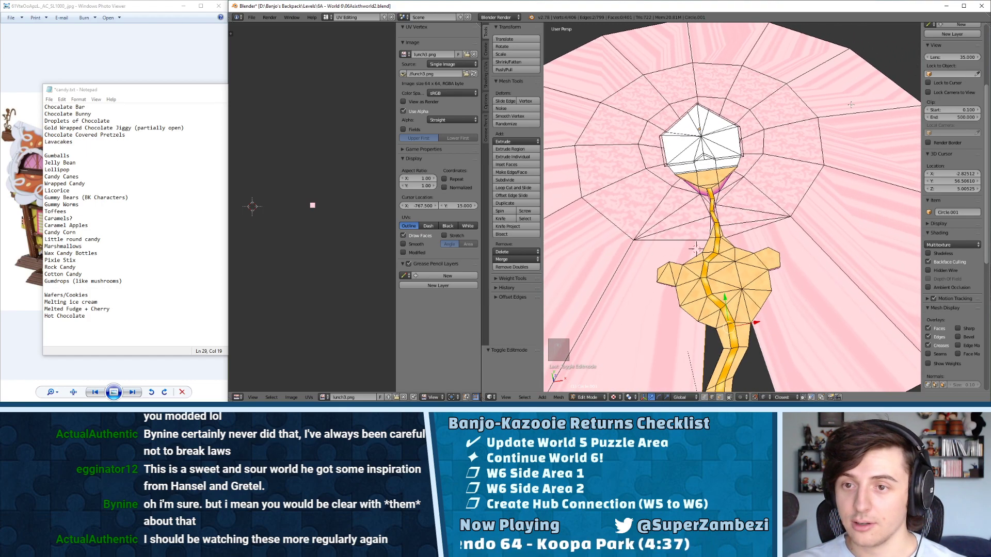
pyautogui.moveTo(739, 196); pyautogui.dragTo(810, 161, button='middle')
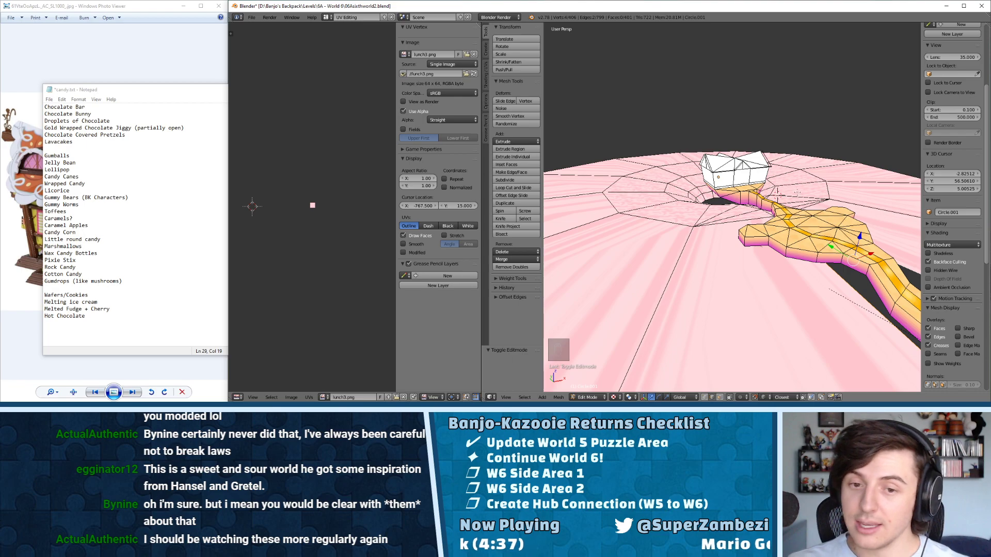
pyautogui.moveTo(693, 233); pyautogui.dragTo(711, 204, button='middle')
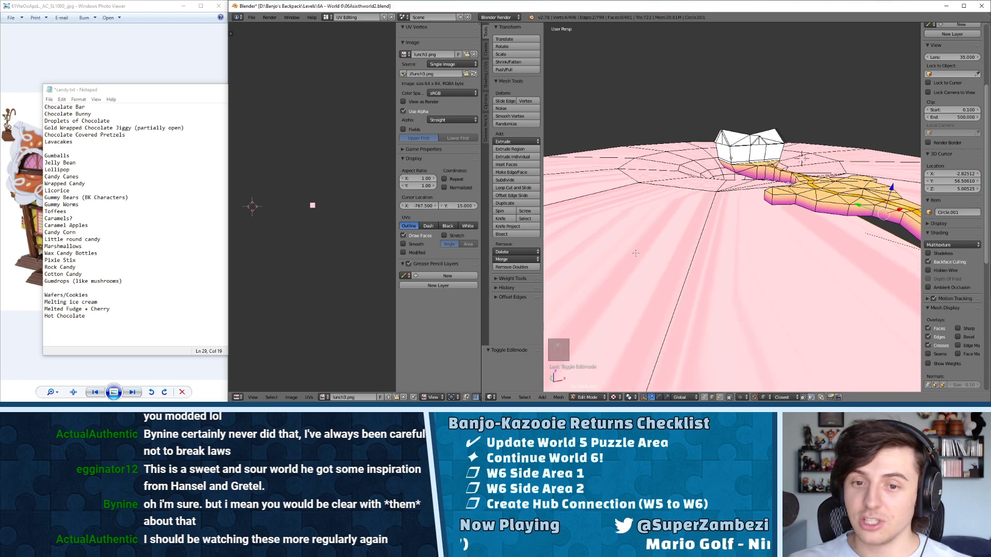
pyautogui.moveTo(802, 159); pyautogui.dragTo(744, 242, button='middle')
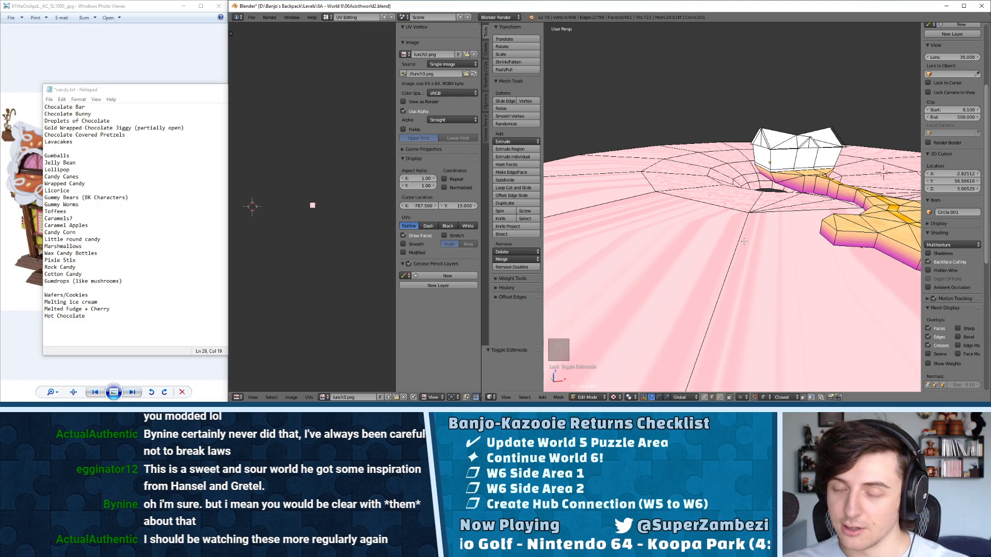
pyautogui.moveTo(785, 158); pyautogui.dragTo(739, 242, button='middle')
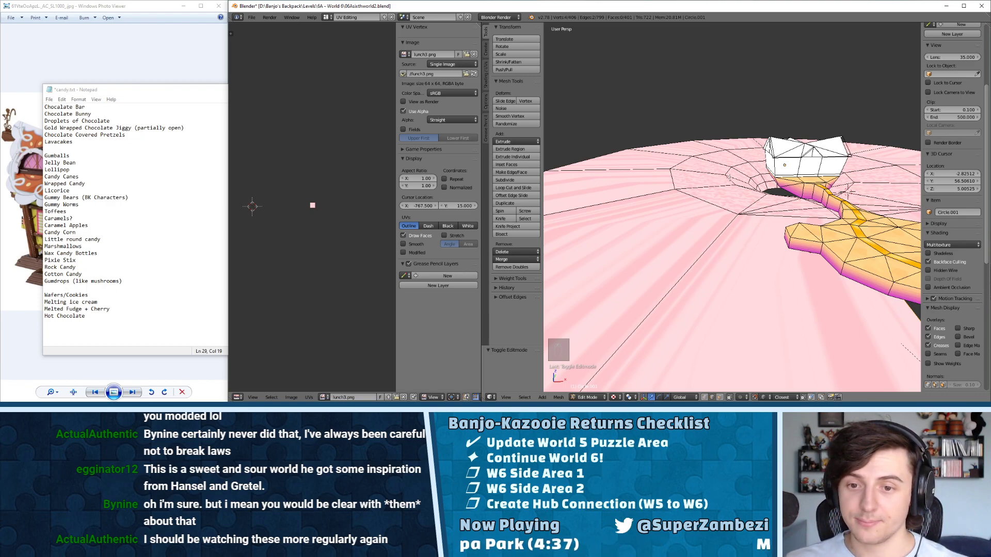
pyautogui.moveTo(757, 217); pyautogui.dragTo(726, 219, button='middle')
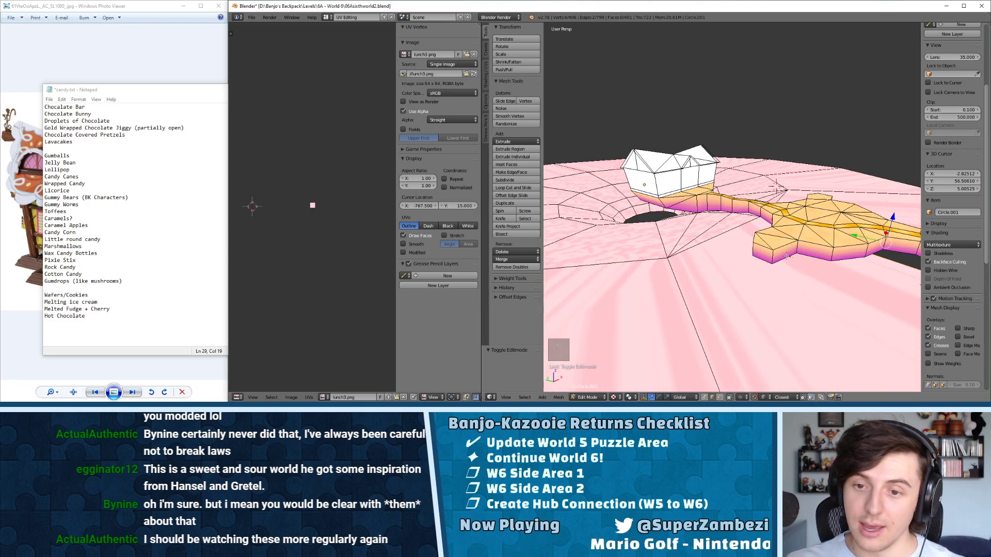
pyautogui.moveTo(787, 256); pyautogui.dragTo(675, 268, button='middle')
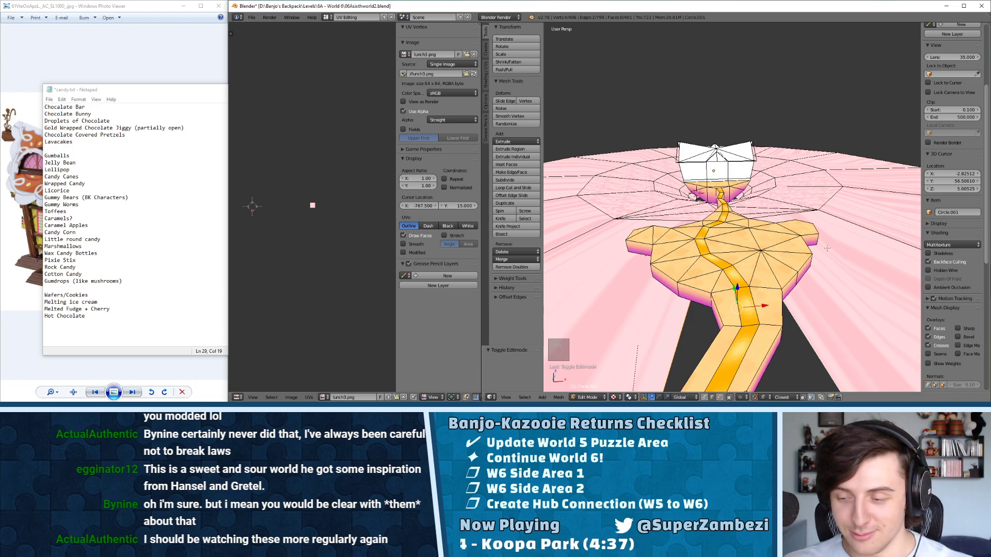
pyautogui.moveTo(827, 248); pyautogui.dragTo(850, 245, button='middle')
pyautogui.moveTo(791, 243); pyautogui.dragTo(731, 218, button='middle')
# - Try extruding the pink disc's outer rim edge beside the path gap with Offset Edges, and with a plain Extrude
pyautogui.hotkey('ctrl', 'Tab')
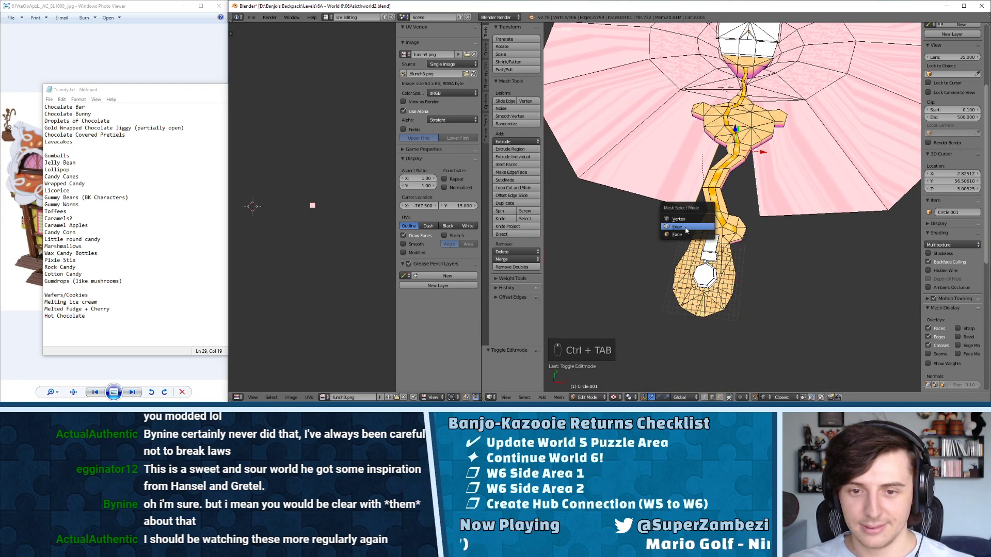
pyautogui.scroll(-5, 769, 232)
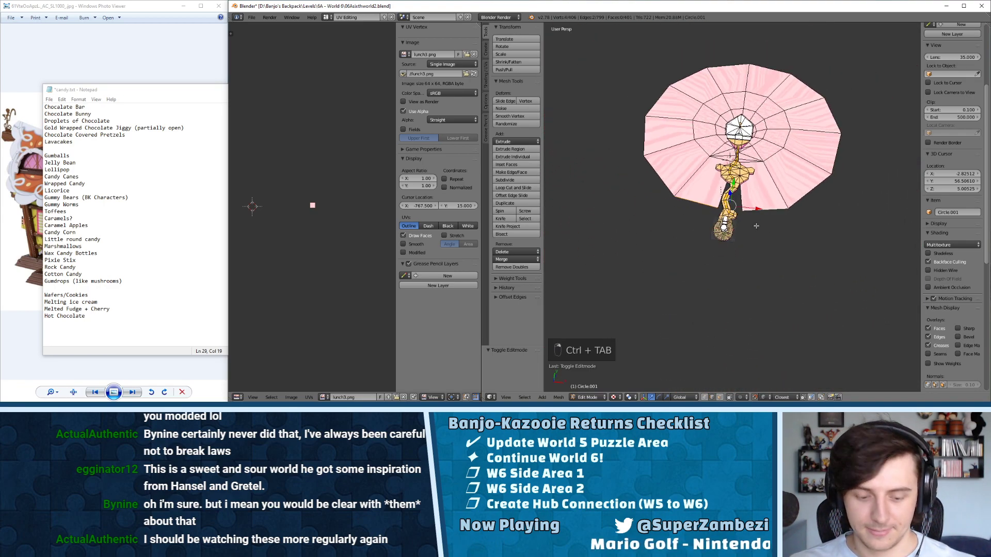
pyautogui.hotkey('ctrl', 'e')
pyautogui.moveTo(756, 227)
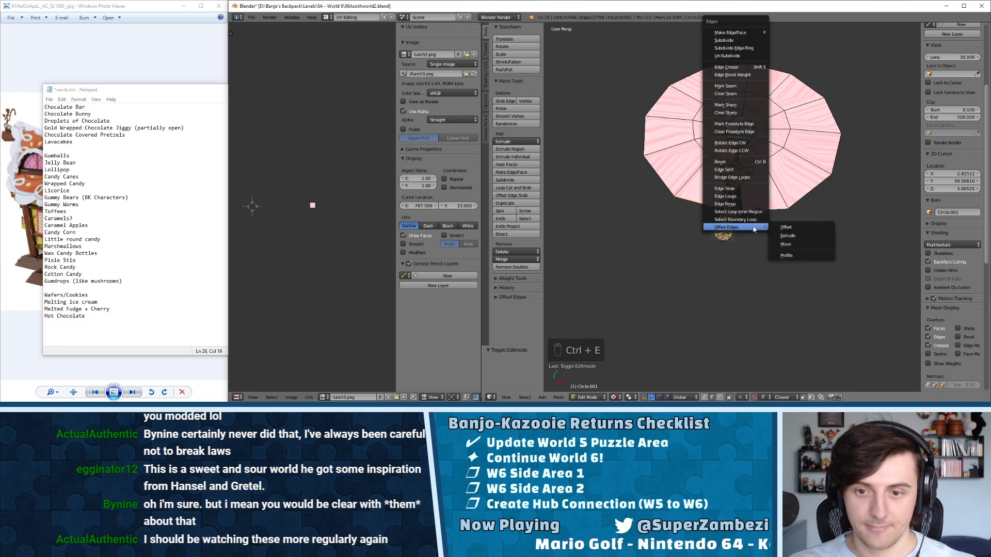
pyautogui.click(784, 238)
pyautogui.hotkey('ctrl', 'z')
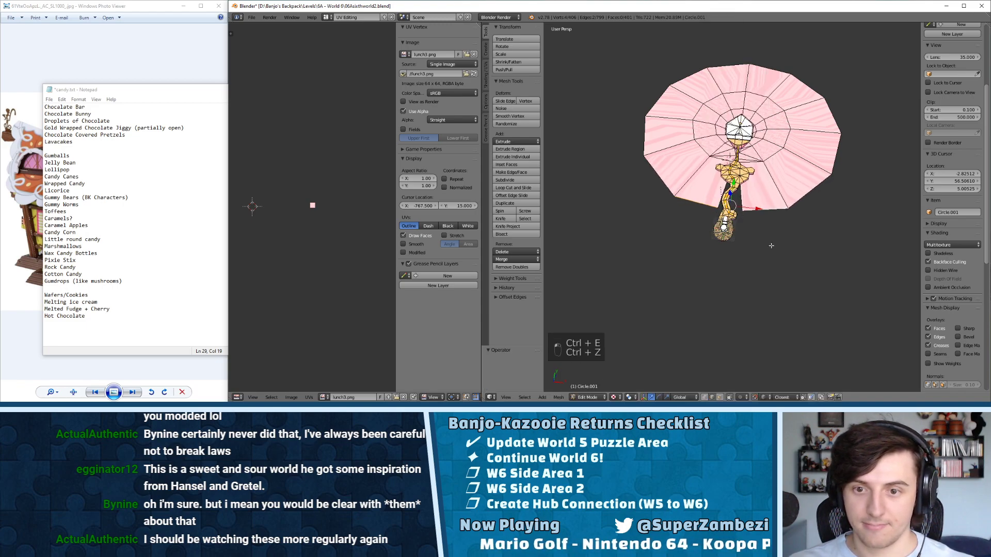
pyautogui.hotkey('ctrl', 'e')
pyautogui.moveTo(756, 227)
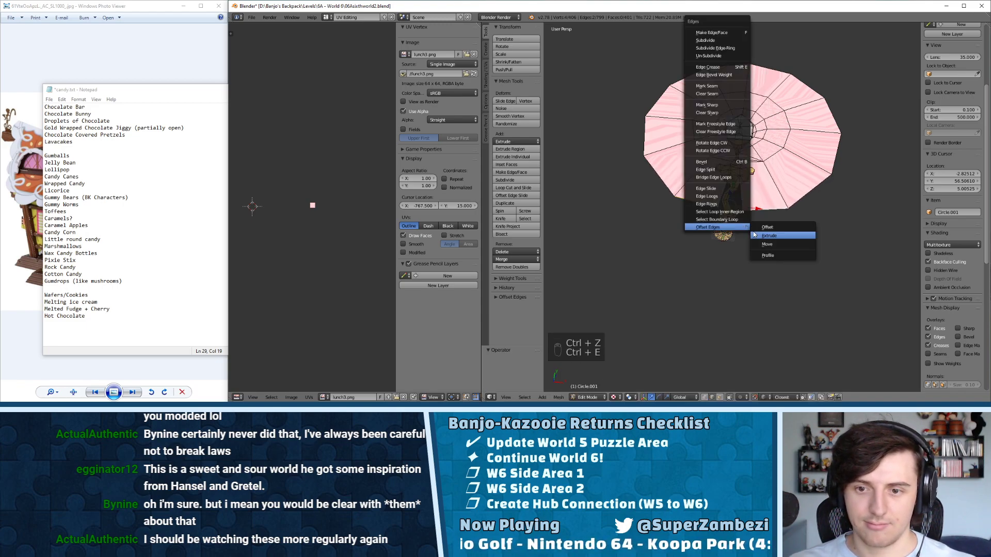
pyautogui.click(782, 237)
pyautogui.click(757, 233)
pyautogui.hotkey('ctrl', 'z')
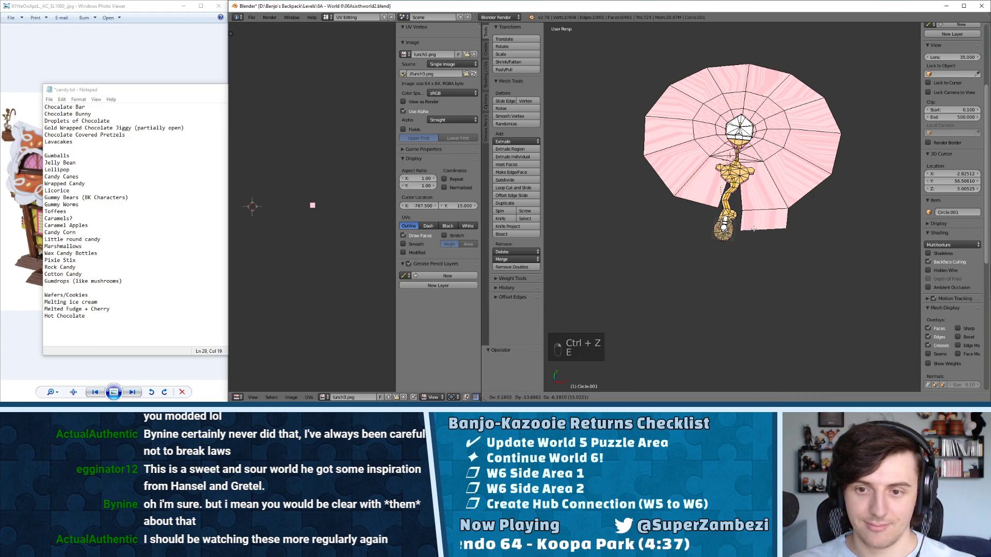
# - Extrude the two outer rim edges flanking the path gap outward with Offset Edges, by widths of about 5.2 and 4.95
pyautogui.hotkey('ctrl', 'e')
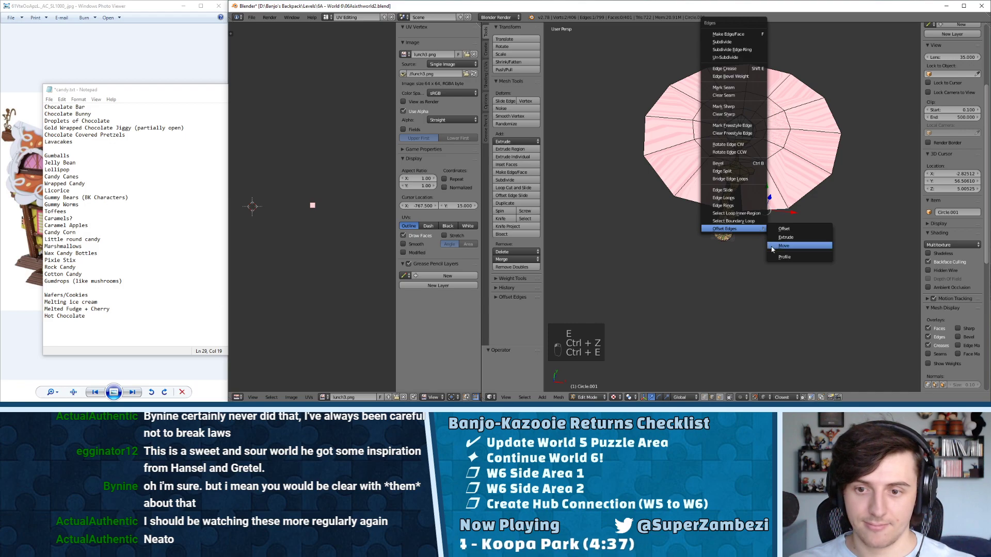
pyautogui.click(784, 228)
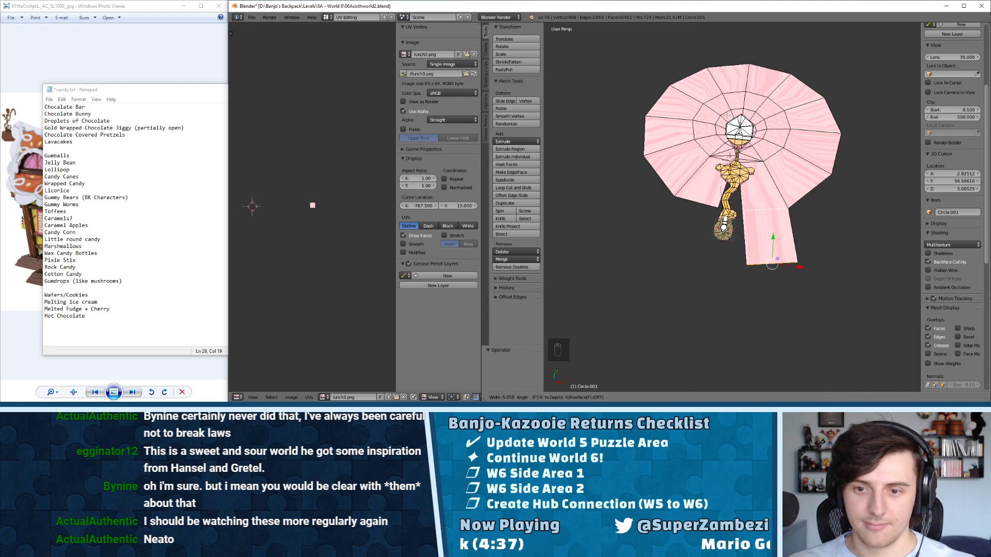
pyautogui.click(729, 117)
pyautogui.rightClick(697, 196)
pyautogui.hotkey('ctrl', 'e')
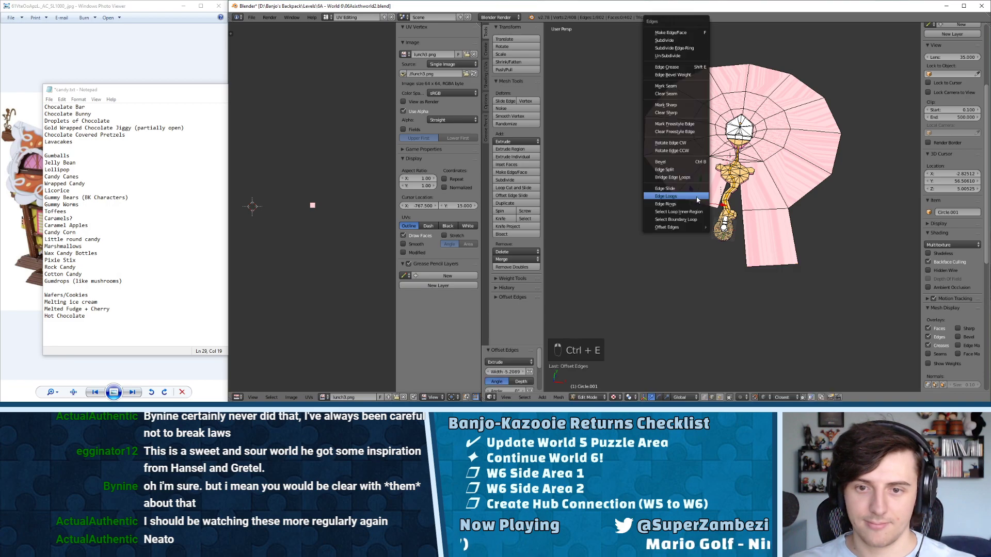
pyautogui.click(681, 223)
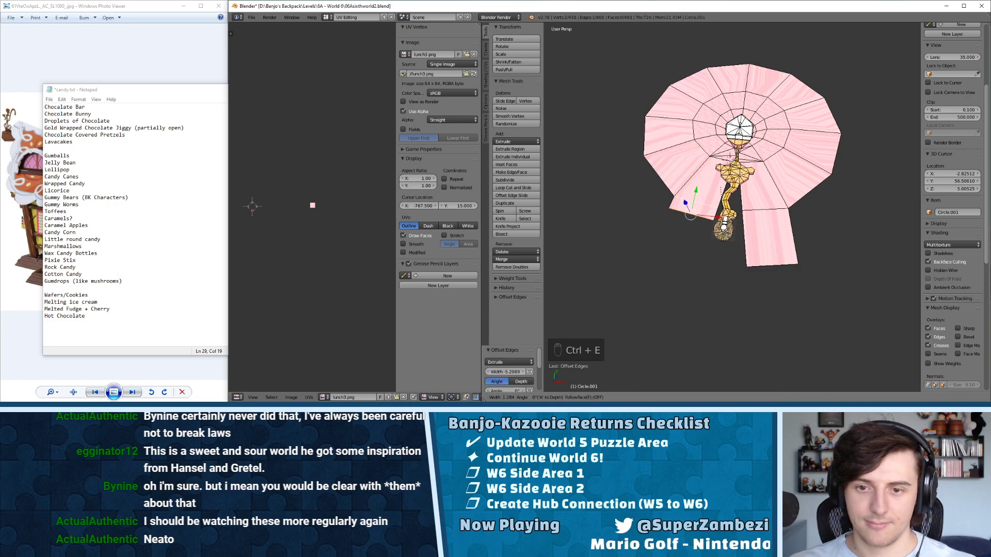
pyautogui.click(778, 81)
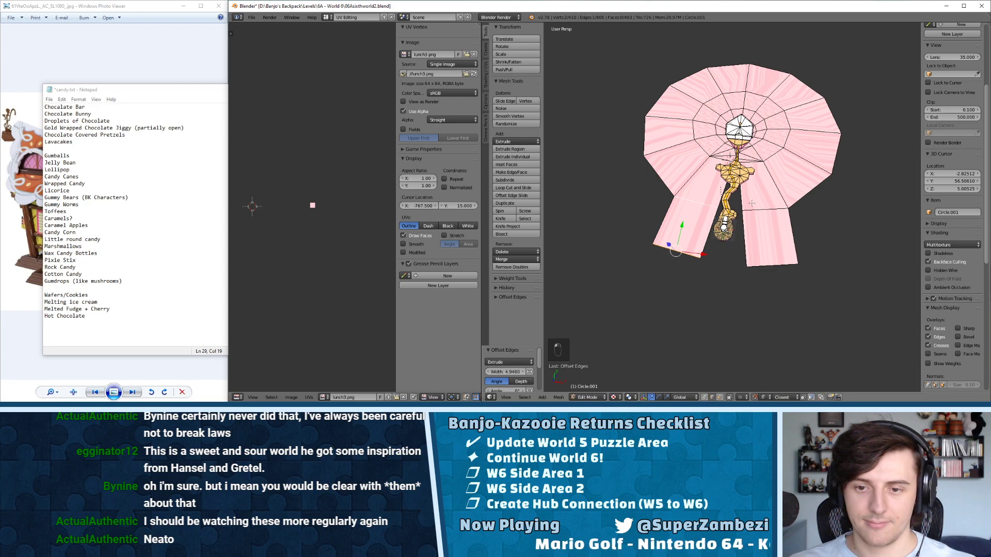
# - From the top view, join the outer ends of the two new pink strips across the gap with an edge between their inner corners
pyautogui.moveTo(753, 207); pyautogui.dragTo(754, 211, button='middle')
pyautogui.press('KP_7')
pyautogui.hotkey('ctrl', 'Tab')
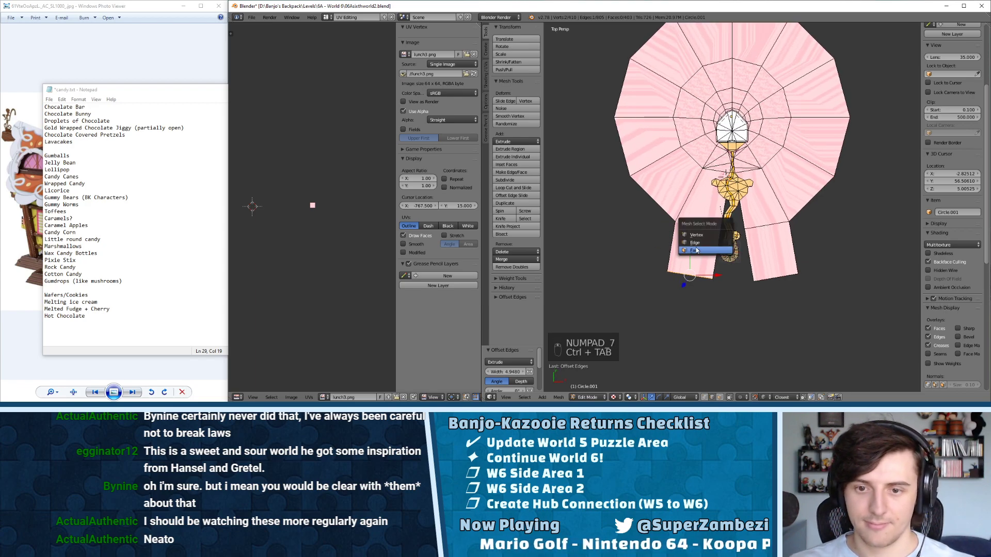
pyautogui.keyDown('shift'); pyautogui.rightClick(775, 278); pyautogui.keyUp('shift')
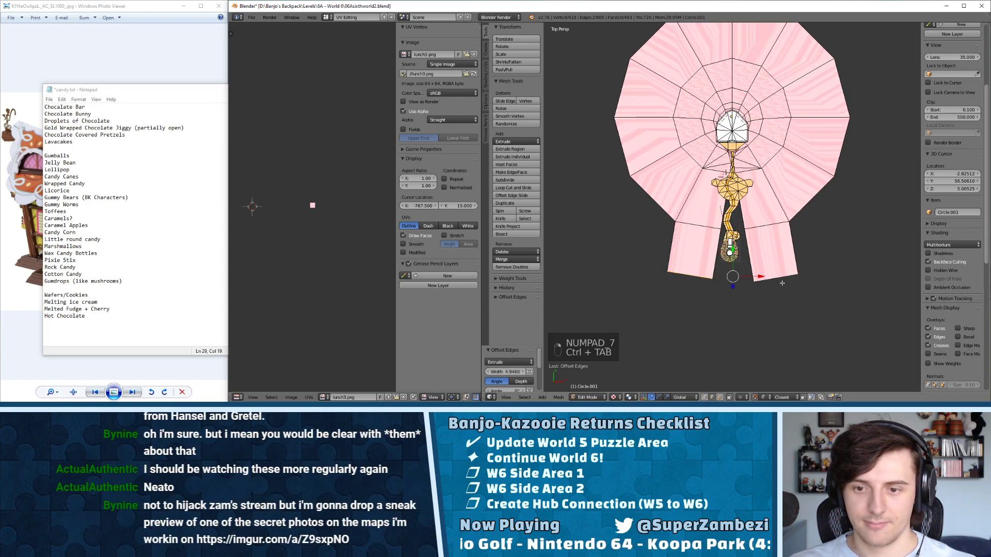
pyautogui.hotkey('ctrl', 'Tab')
pyautogui.click(701, 259)
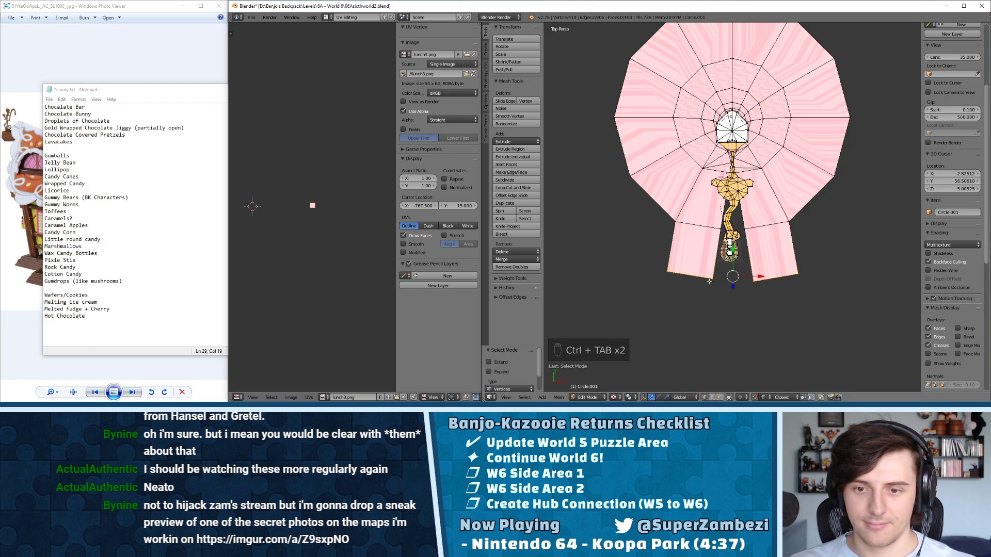
pyautogui.scroll(5, 759, 283)
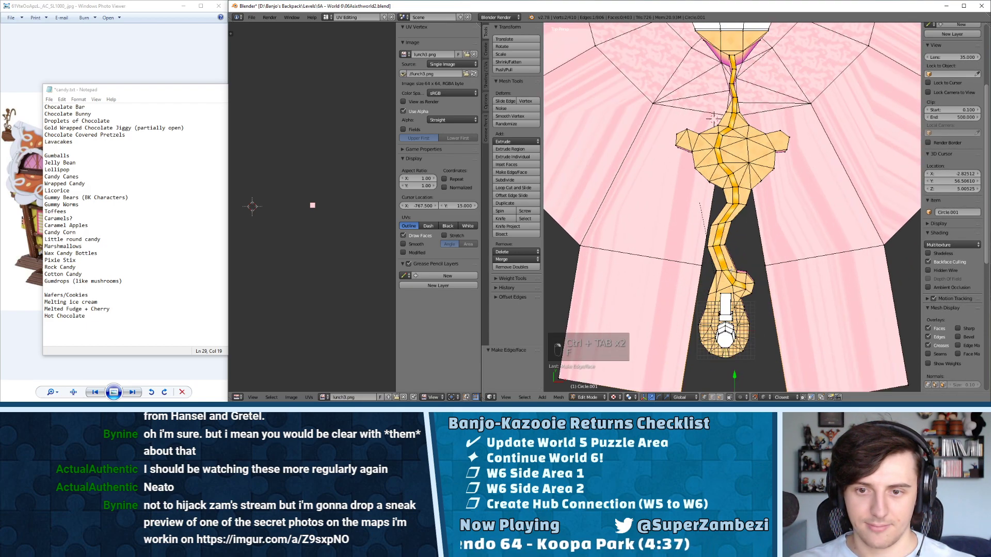
pyautogui.press('f')
# - Delete the pink disc's two side edges bordering the path gap, along with their adjoining faces
pyautogui.hotkey('ctrl', 'Tab')
pyautogui.click(697, 209)
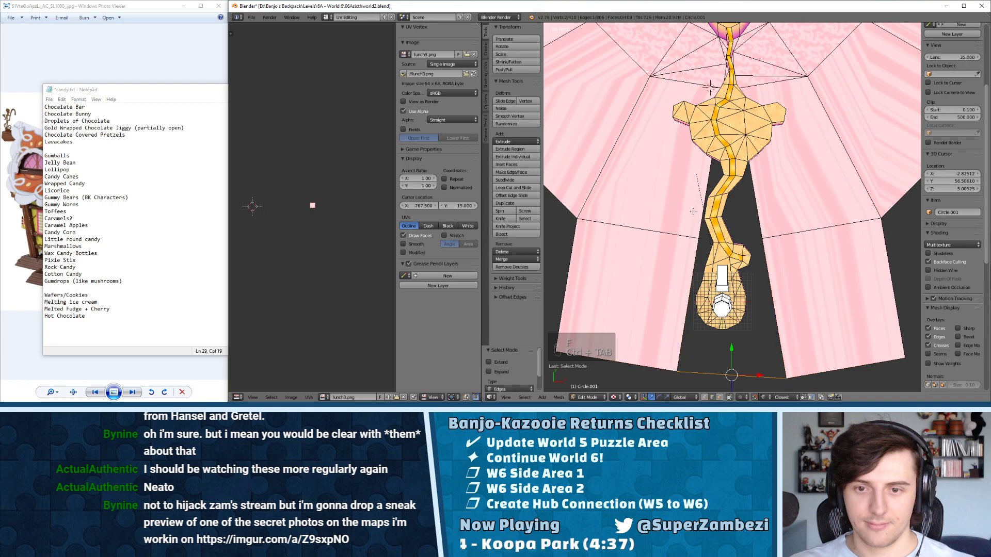
pyautogui.press('x')
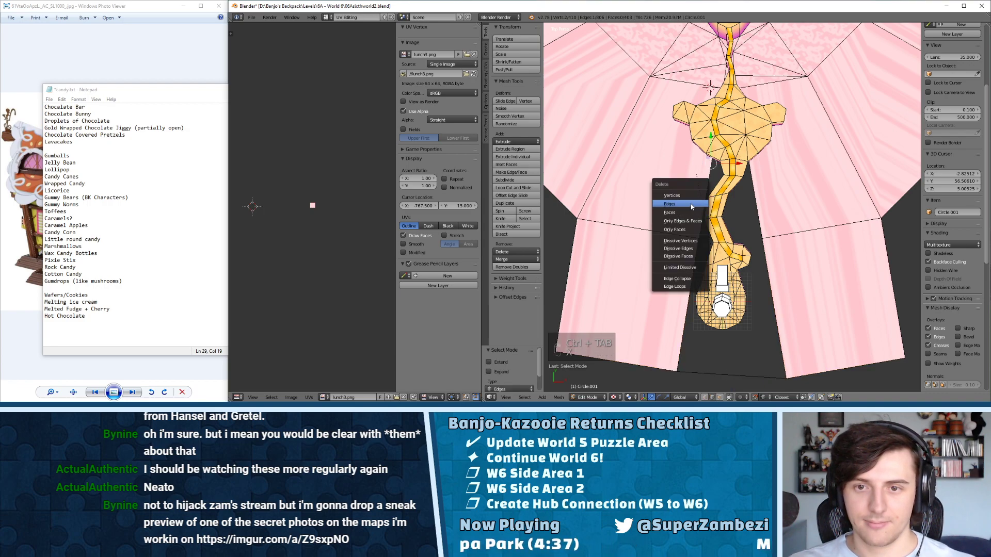
pyautogui.click(676, 204)
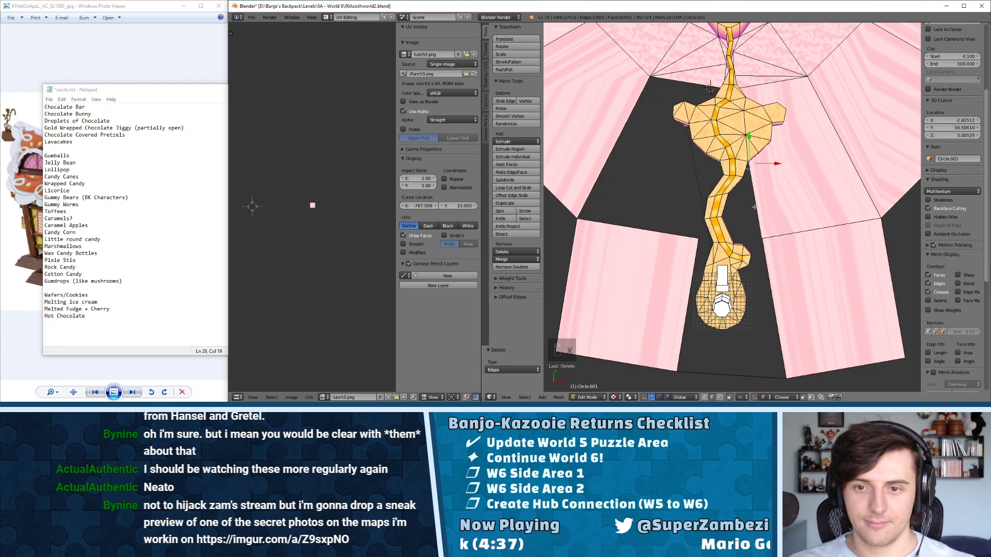
pyautogui.press('x')
pyautogui.click(755, 208)
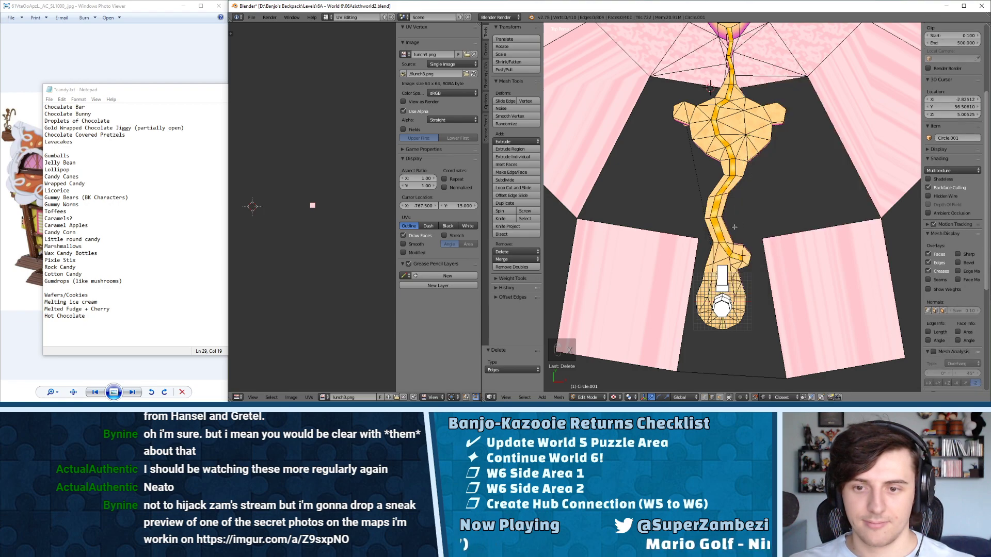
# - On both sides of the gap, connect the inner disc's corner vertex to the inner corner of the pink strip with a new edge
pyautogui.scroll(2, 734, 227)
pyautogui.keyDown('shift'); pyautogui.moveTo(735, 227); pyautogui.dragTo(773, 248, button='middle'); pyautogui.keyUp('shift')
pyautogui.hotkey('ctrl', 'Tab')
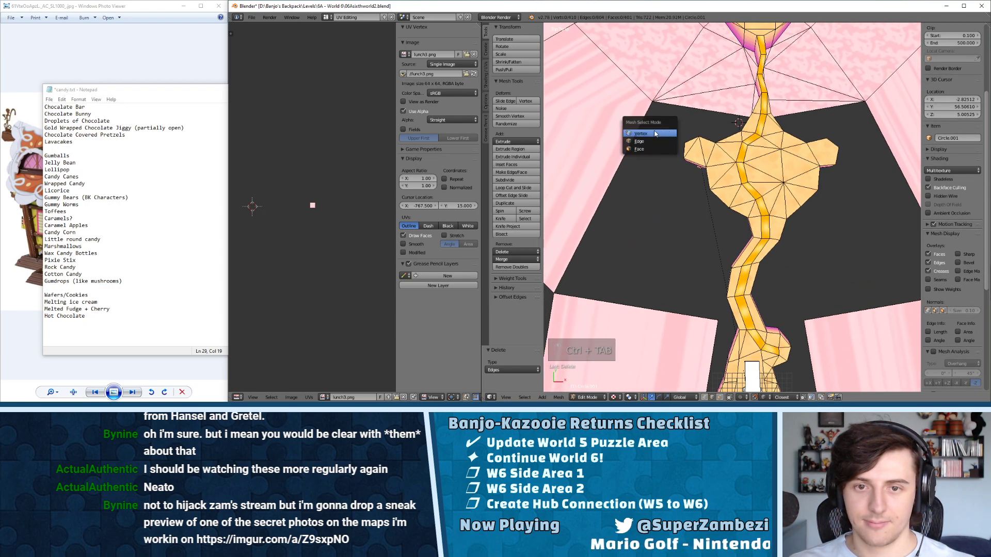
pyautogui.click(648, 140)
pyautogui.rightClick(652, 102)
pyautogui.keyDown('shift'); pyautogui.rightClick(716, 320); pyautogui.keyUp('shift')
pyautogui.press('f')
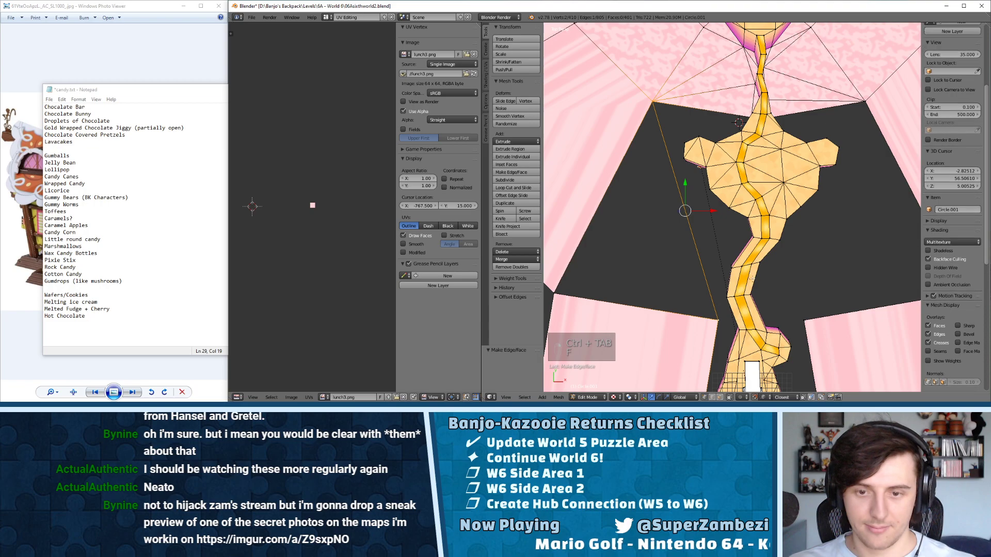
pyautogui.keyDown('shift'); pyautogui.moveTo(829, 256); pyautogui.dragTo(692, 242, button='middle'); pyautogui.keyUp('shift')
pyautogui.rightClick(670, 306)
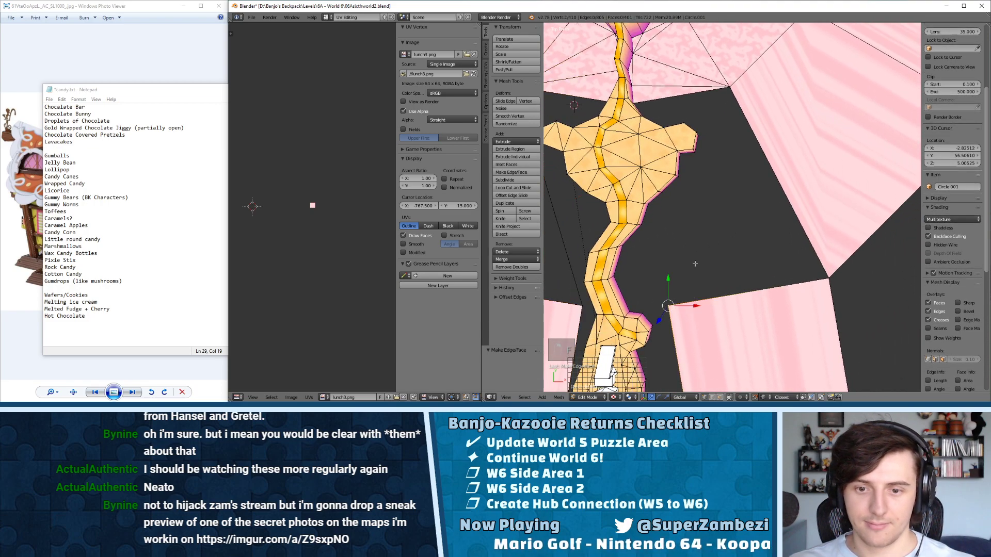
pyautogui.keyDown('shift'); pyautogui.rightClick(725, 90); pyautogui.keyUp('shift')
pyautogui.press('f')
pyautogui.keyDown('shift'); pyautogui.moveTo(724, 89); pyautogui.dragTo(825, 79, button='middle'); pyautogui.keyUp('shift')
# - Fill the openings on both sides of the path with faces between each new inner edge and the disc's opposite edge
pyautogui.hotkey('ctrl', 'Tab')
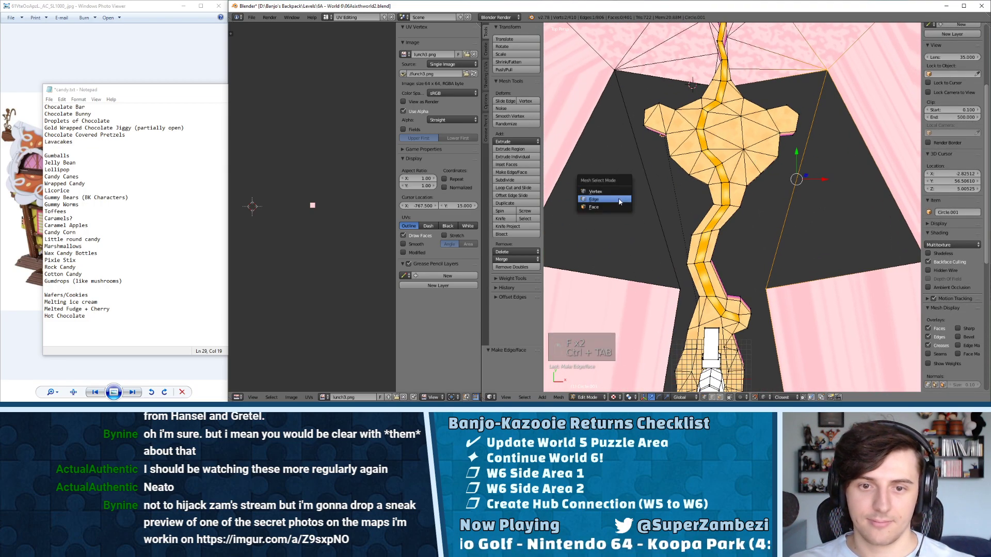
pyautogui.click(619, 202)
pyautogui.rightClick(581, 156)
pyautogui.keyDown('shift'); pyautogui.rightClick(637, 153); pyautogui.keyUp('shift')
pyautogui.press('f')
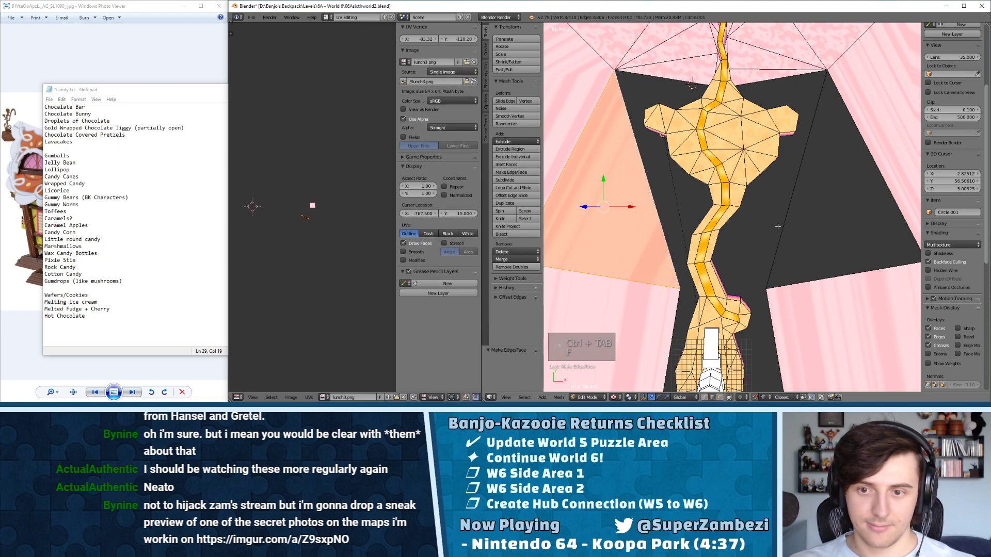
pyautogui.rightClick(781, 224)
pyautogui.keyDown('shift'); pyautogui.rightClick(885, 192); pyautogui.keyUp('shift')
pyautogui.press('f')
# - Select the pink disc's inner corner vertex beside the orange platform, move it about -0.013 along Z, and save the file
pyautogui.moveTo(732, 252); pyautogui.dragTo(763, 194, button='middle')
pyautogui.scroll(4, 764, 193)
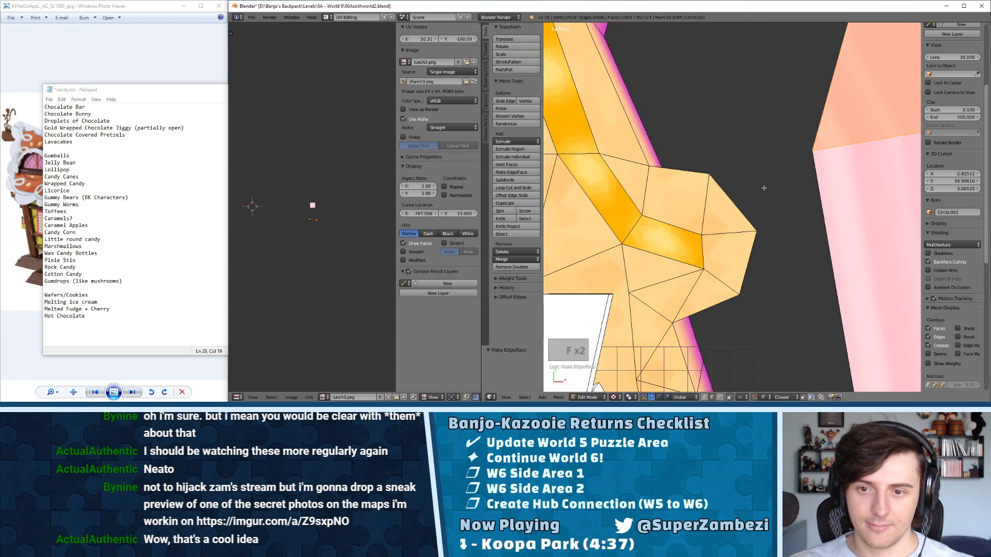
pyautogui.hotkey('ctrl', 'Tab')
pyautogui.click(710, 202)
pyautogui.rightClick(770, 226)
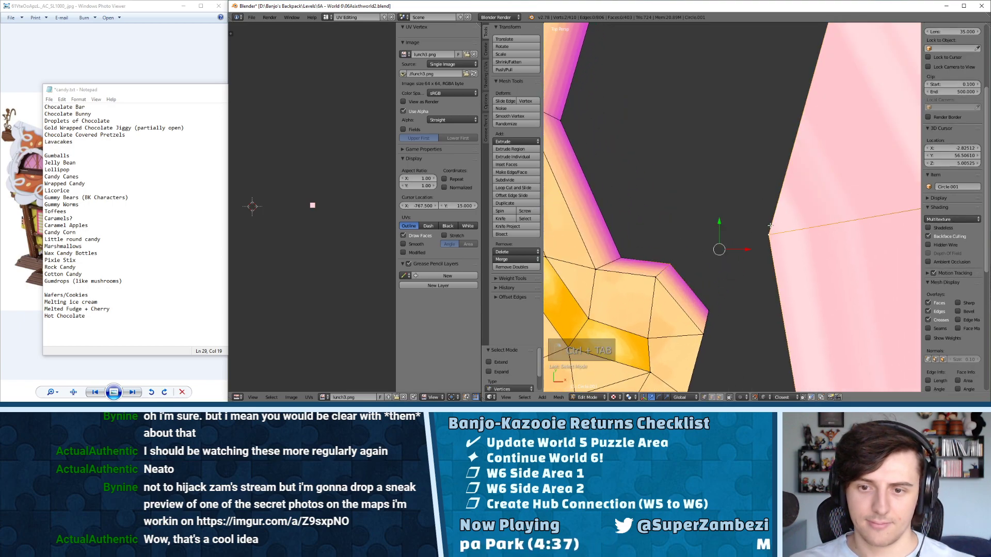
pyautogui.moveTo(757, 255); pyautogui.dragTo(767, 226, button='middle')
pyautogui.press('KP_Decimal')
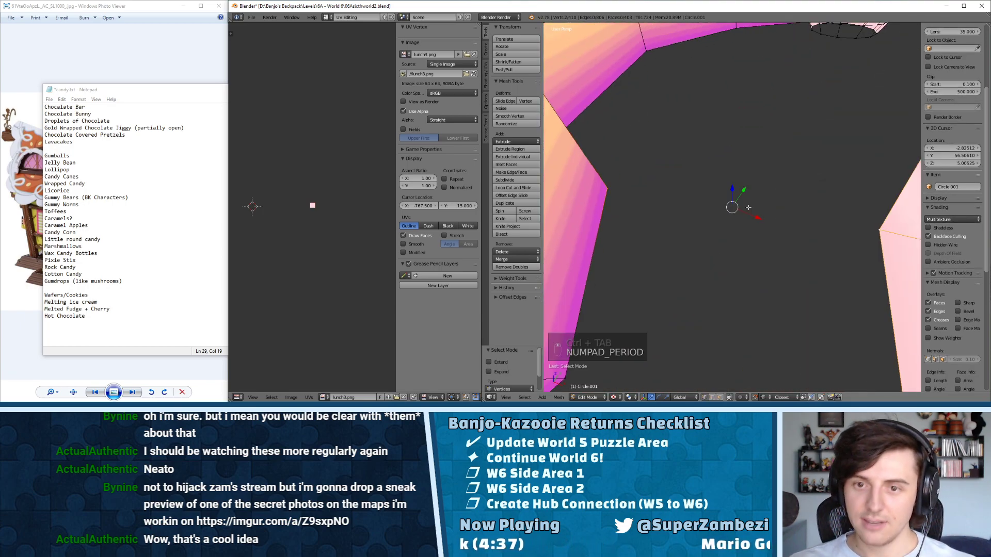
pyautogui.scroll(-6, 767, 226)
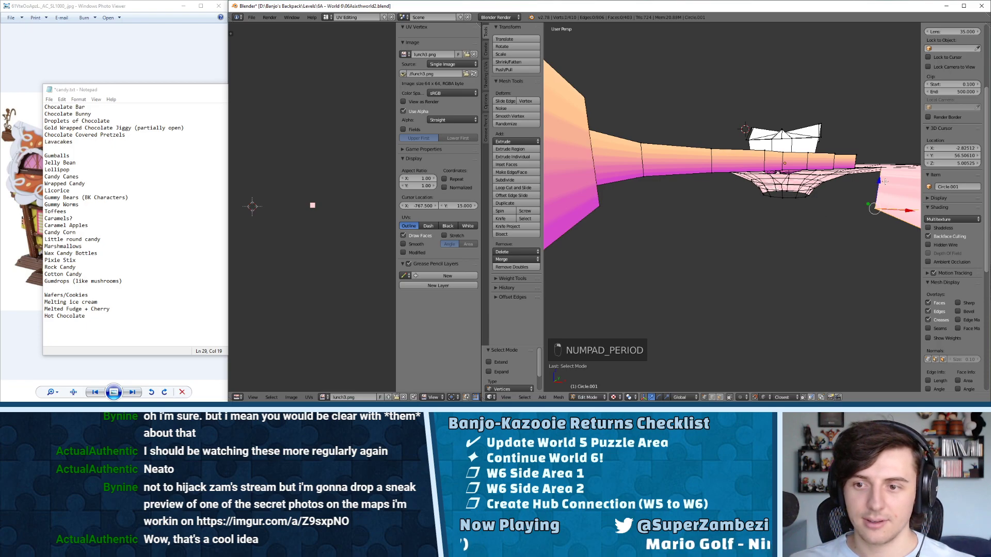
pyautogui.press('g')
pyautogui.press('z')
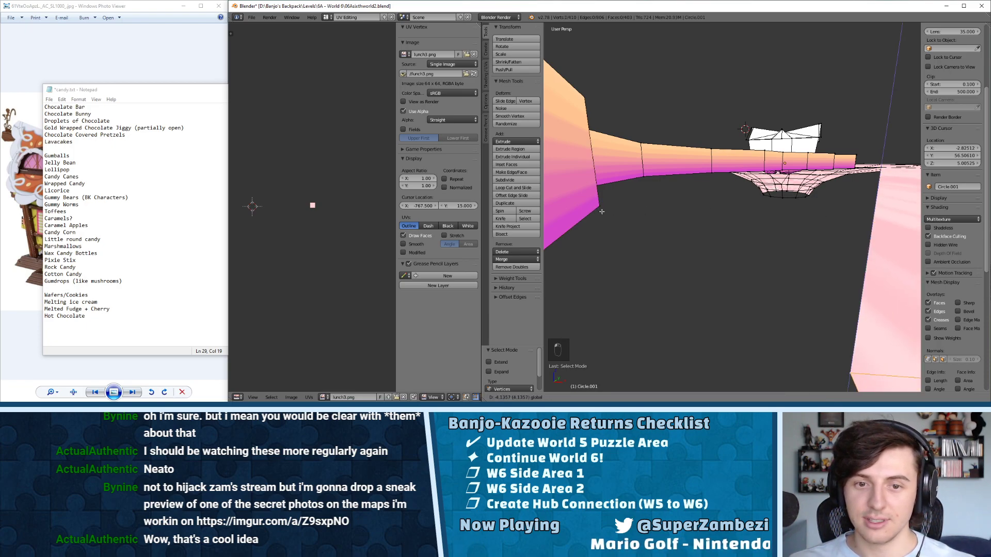
pyautogui.click(599, 206)
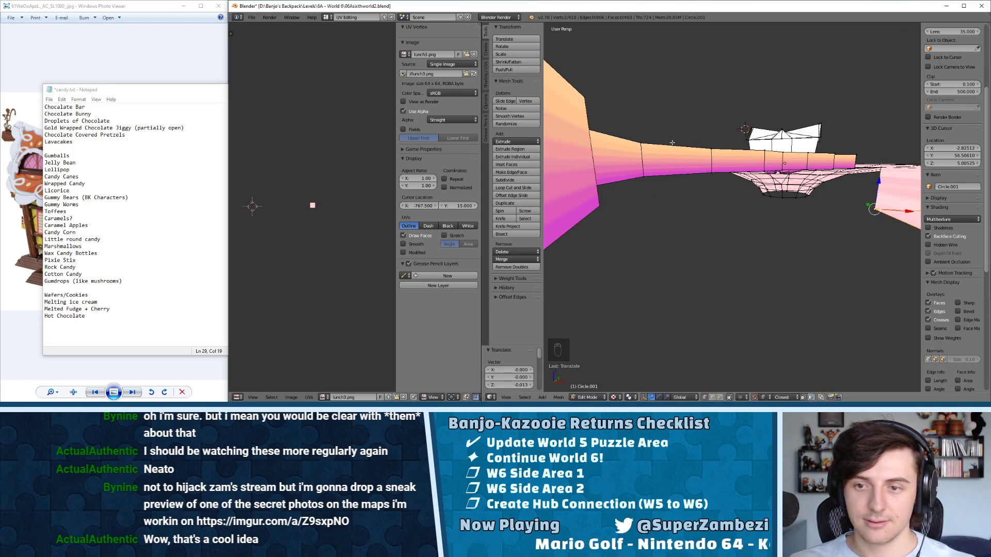
pyautogui.click(252, 17)
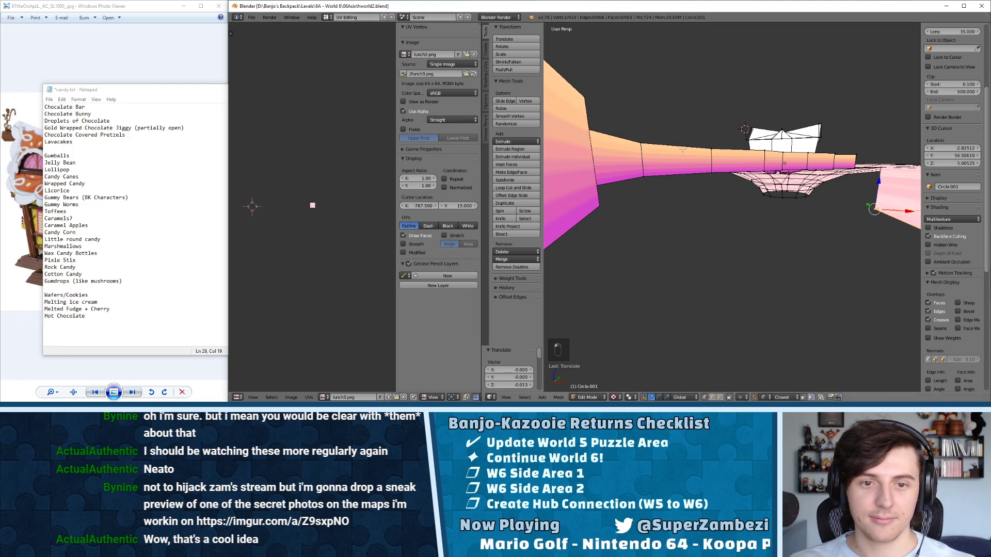
# - Undo the corner vertex's vertical move, try moving it along Z again, and undo that too
pyautogui.hotkey('ctrl', 'z')
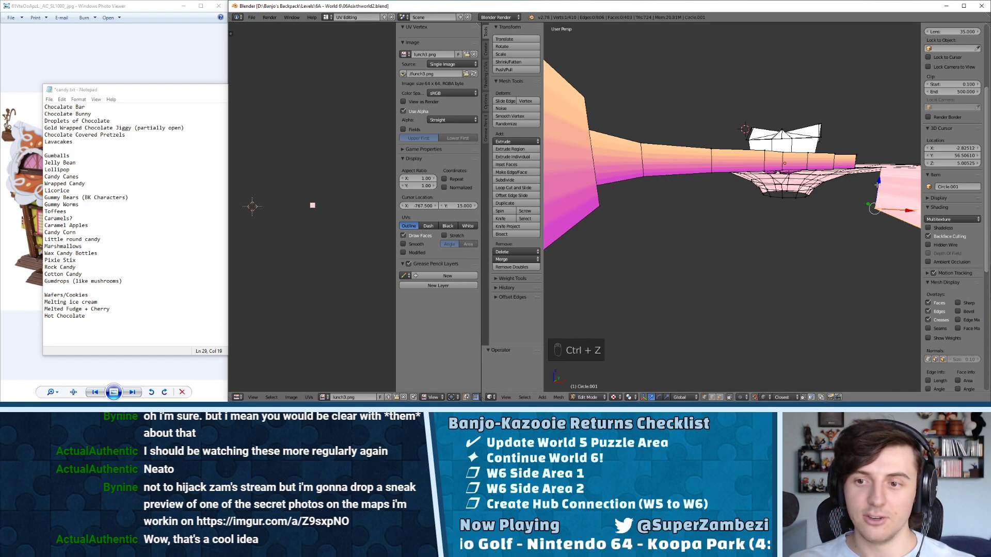
pyautogui.press('g')
pyautogui.press('z')
pyautogui.moveTo(599, 210); pyautogui.dragTo(600, 209)
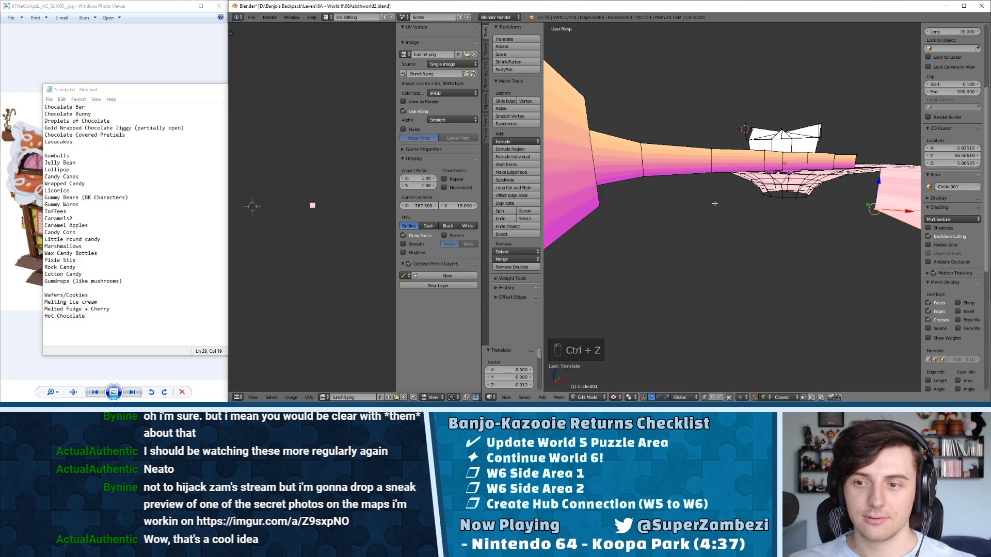
pyautogui.hotkey('ctrl', 'z')
pyautogui.moveTo(724, 205); pyautogui.dragTo(767, 213, button='middle')
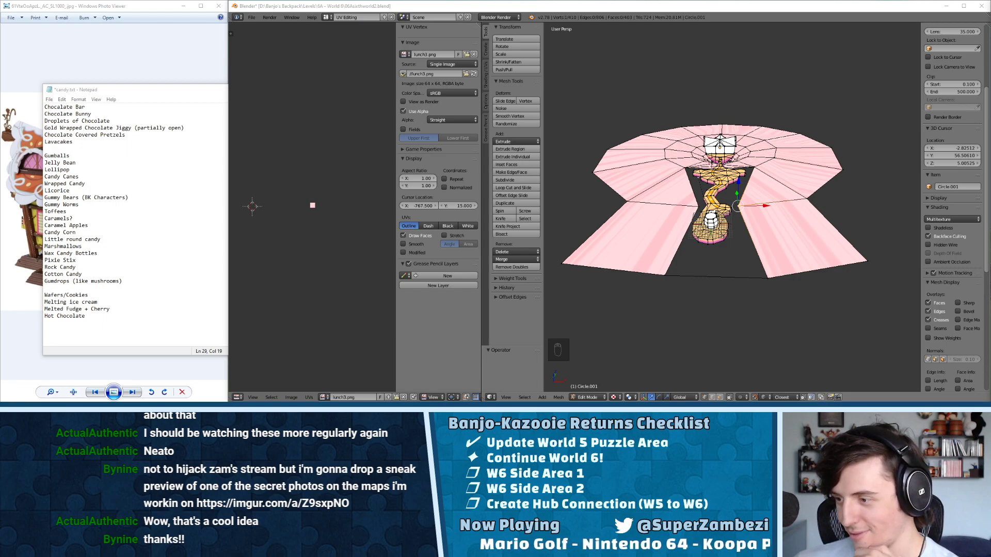
# - Switch to the web browser with the imgur album at imgur.com/a/Z9sxpNO and view its images
pyautogui.moveTo(990, 75); pyautogui.dragTo(482, 24)
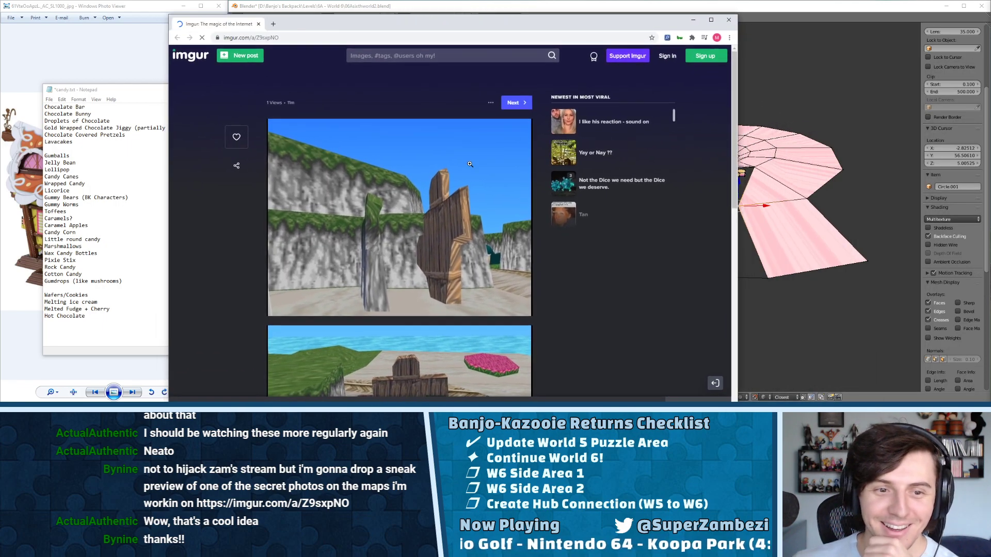
# - Look through the imgur album's level screenshots, enlarge the first image, and close the browser window to return to Blender
pyautogui.scroll(-2, 470, 164)
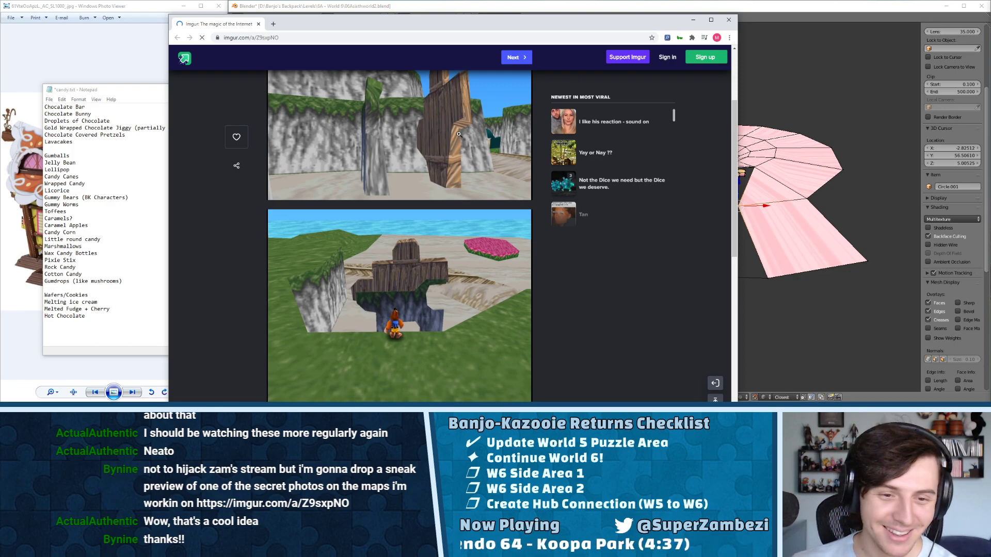
pyautogui.scroll(-3, 451, 209)
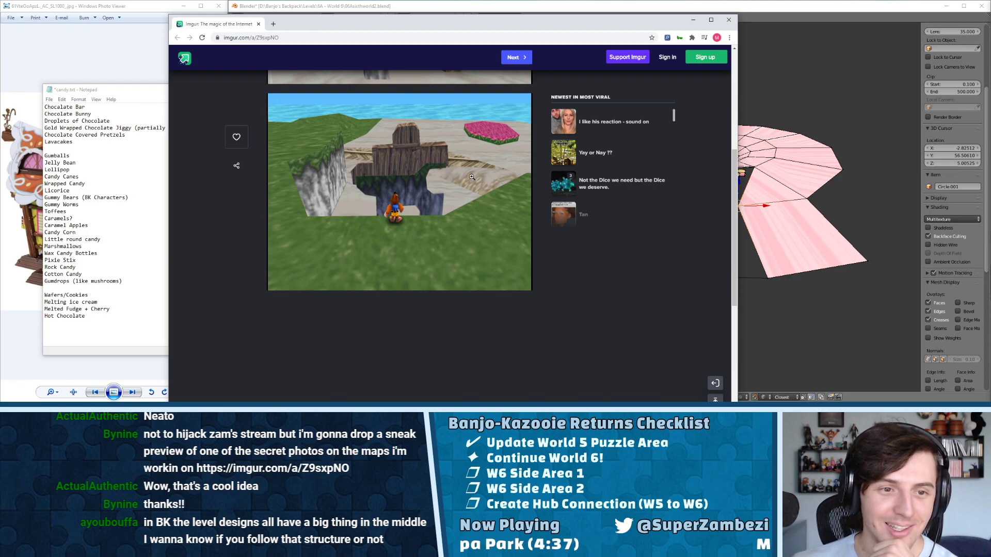
pyautogui.scroll(5, 472, 180)
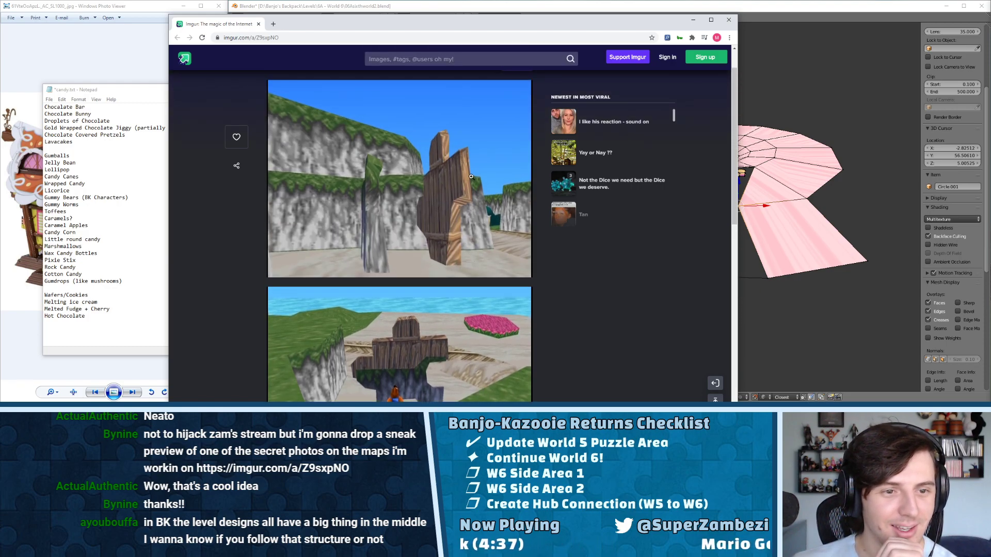
pyautogui.scroll(-2, 471, 176)
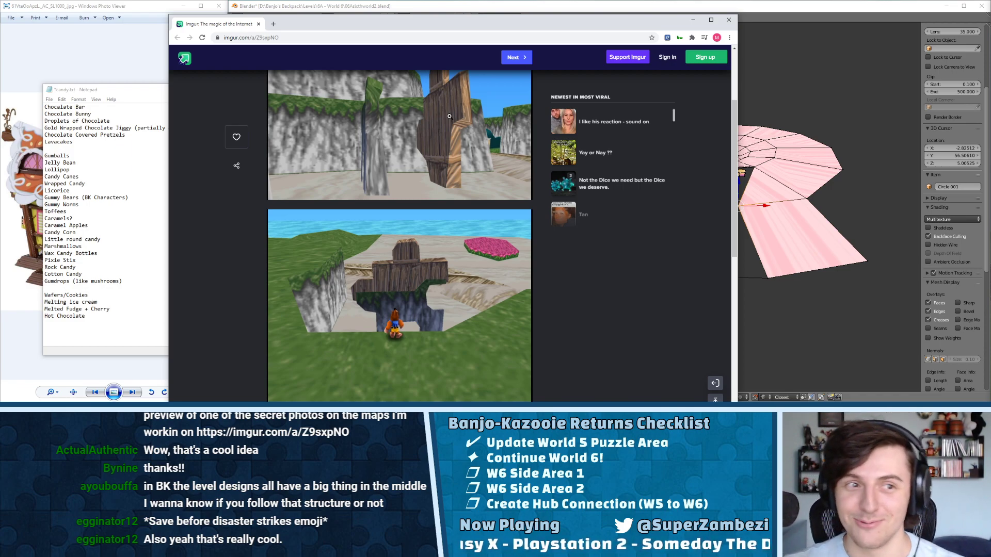
pyautogui.scroll(-6, 463, 139)
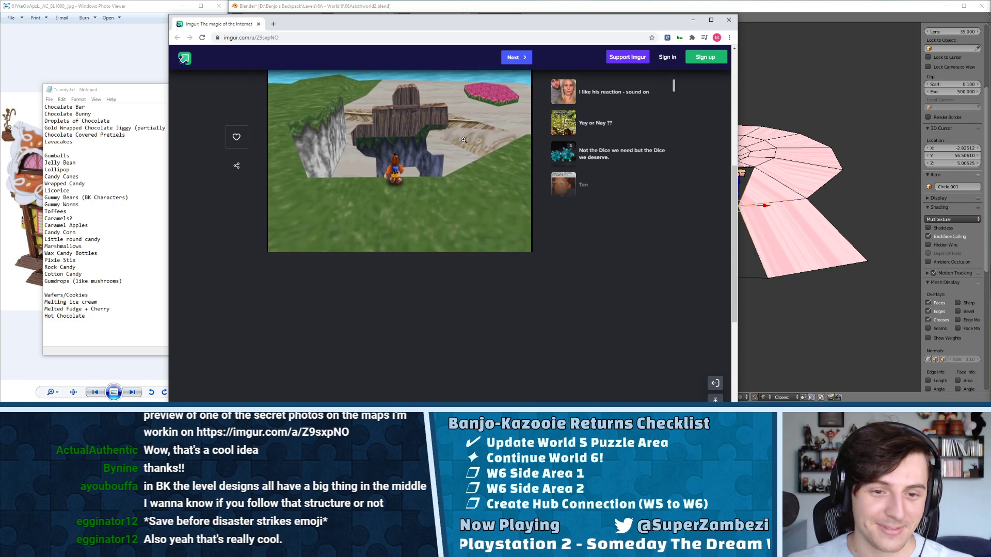
pyautogui.scroll(7, 494, 209)
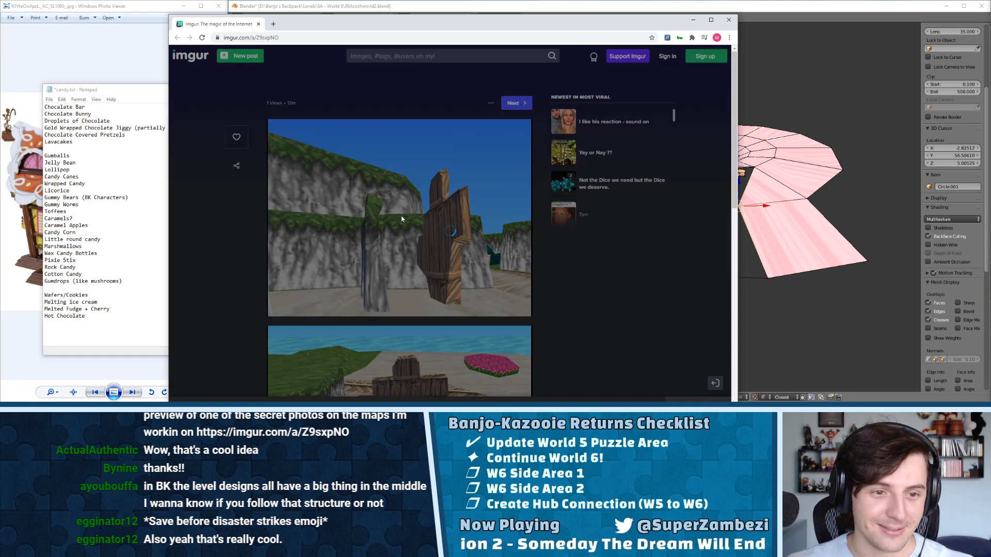
pyautogui.click(402, 219)
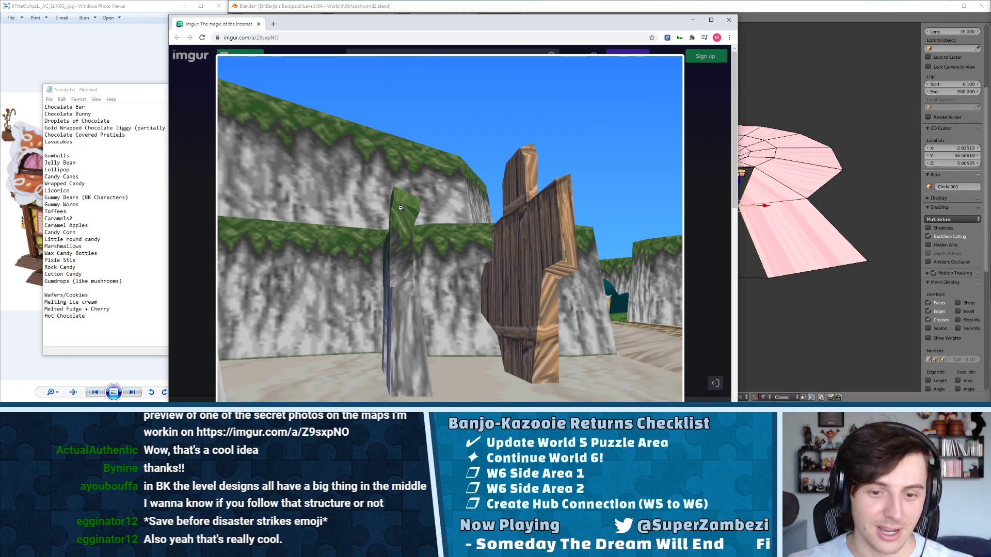
pyautogui.click(400, 208)
pyautogui.click(432, 242)
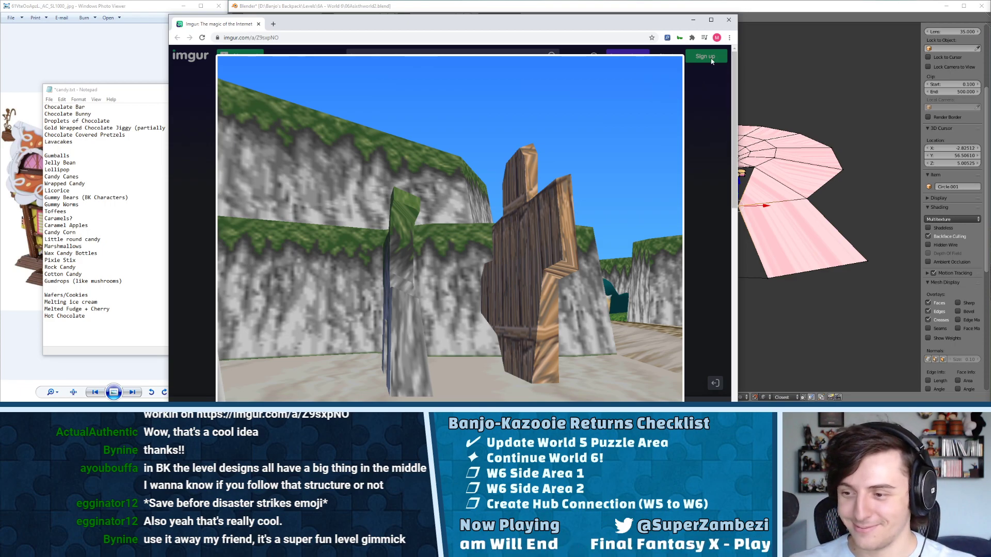
pyautogui.click(728, 22)
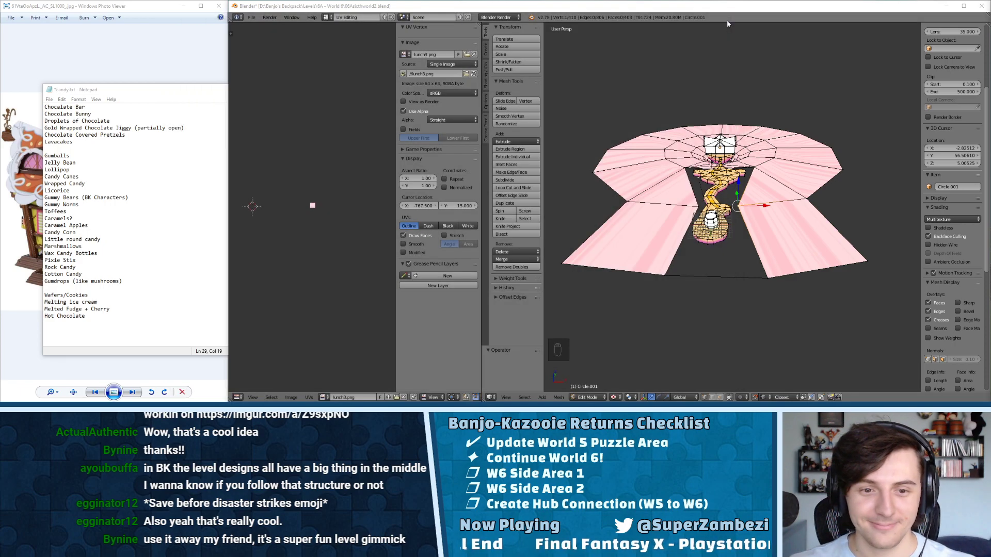
# - Subdivide the pink disc's long inner edges on both sides of the path with one cut, and return to vertex selection
pyautogui.scroll(3, 722, 181)
pyautogui.scroll(4, 732, 206)
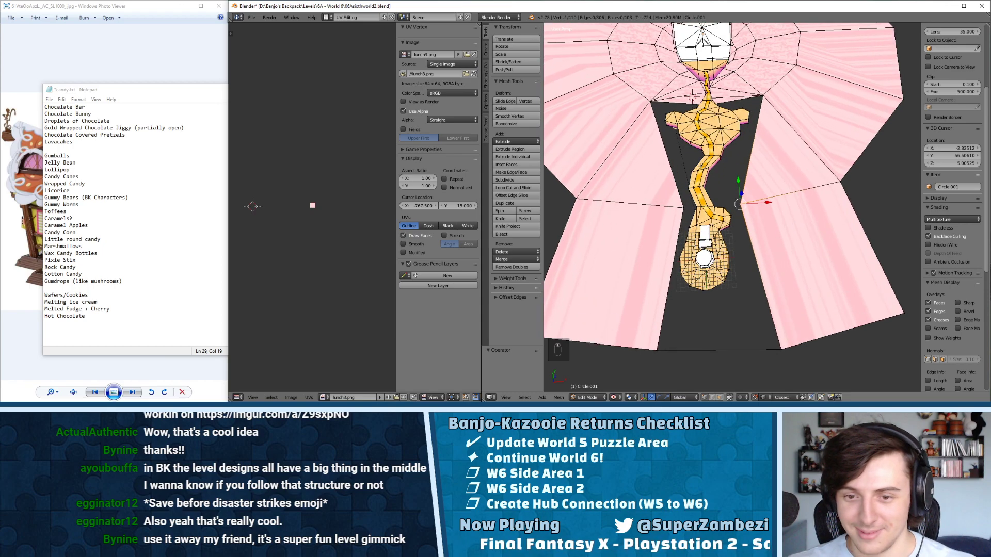
pyautogui.hotkey('ctrl', 'Tab')
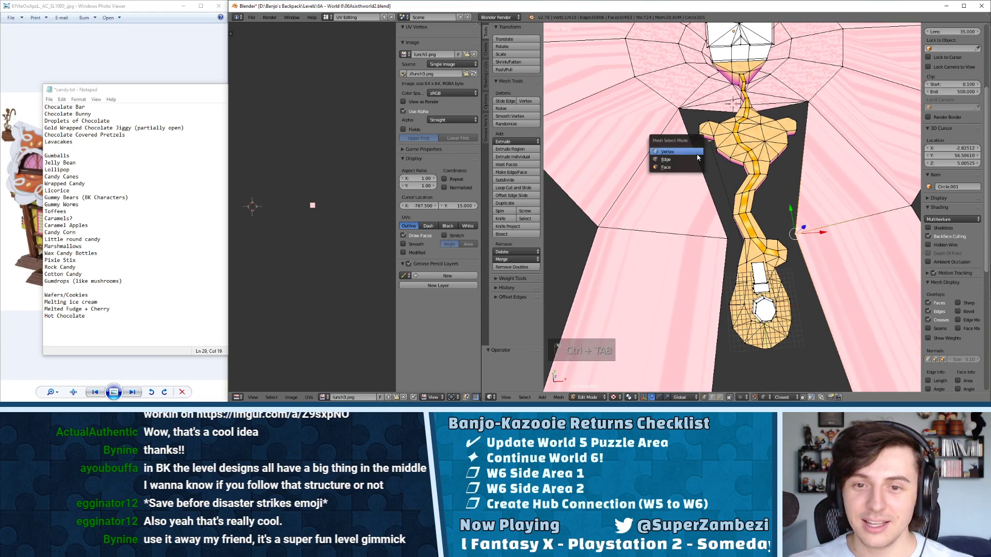
pyautogui.click(698, 160)
pyautogui.moveTo(732, 102); pyautogui.dragTo(692, 72, button='middle')
pyautogui.press('KP_Decimal')
pyautogui.moveTo(754, 156); pyautogui.dragTo(723, 163, button='middle')
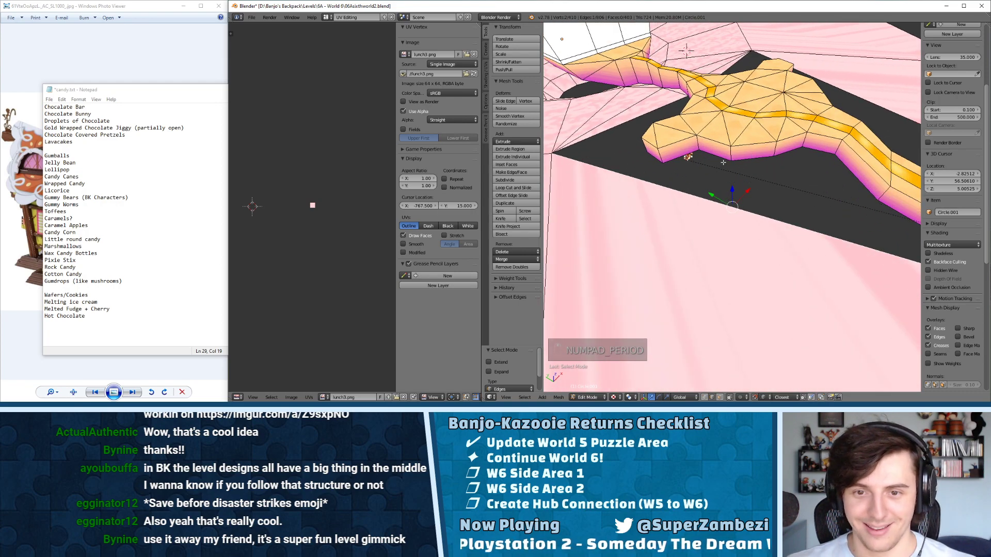
pyautogui.scroll(-3, 727, 153)
pyautogui.press('w')
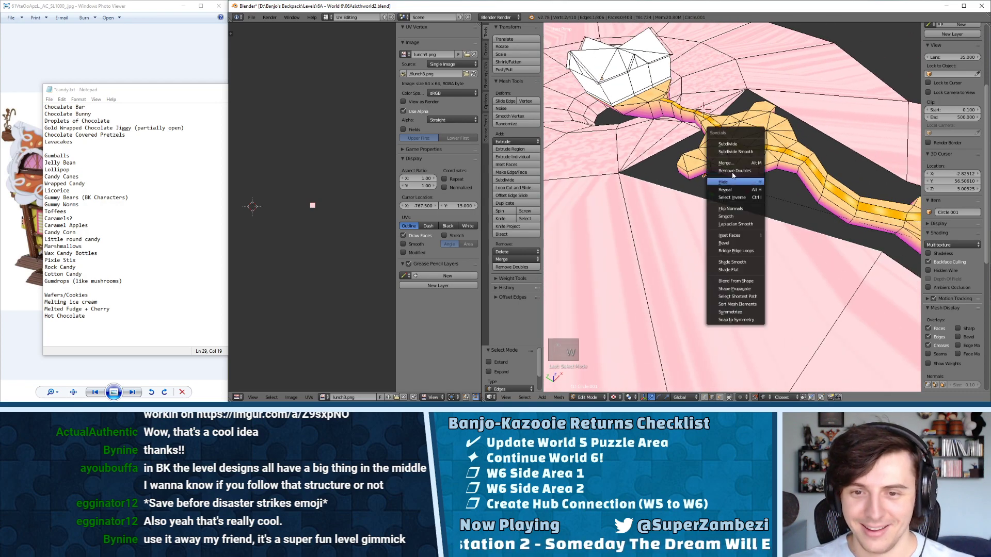
pyautogui.click(729, 146)
pyautogui.moveTo(788, 191); pyautogui.dragTo(741, 212, button='middle')
pyautogui.press('w')
pyautogui.click(783, 160)
pyautogui.press('w')
pyautogui.click(763, 216)
pyautogui.hotkey('ctrl', 'Tab')
pyautogui.click(802, 235)
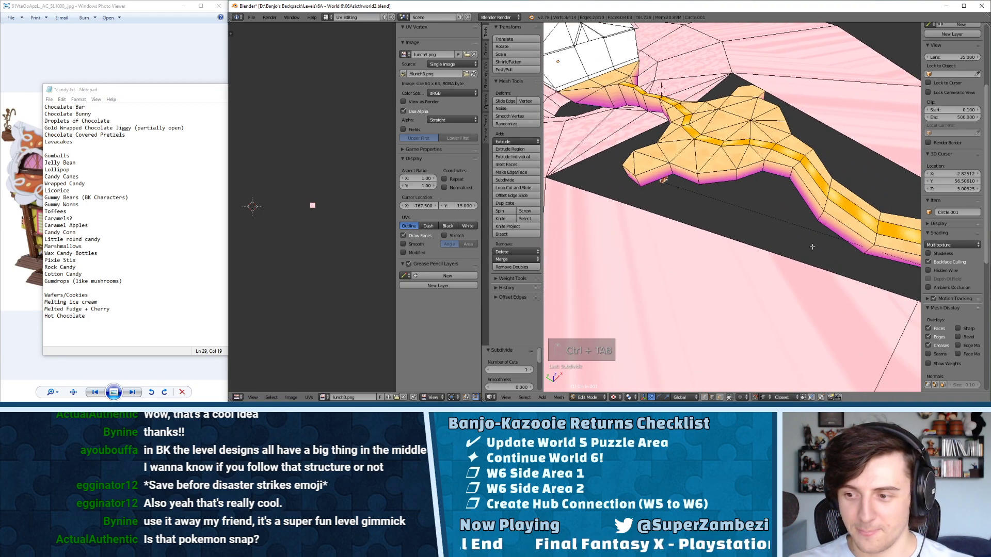
# - Fill the gap between the winding path's lower rim and the subdivided disc edge, triangulate the face, and assign the lunch3.png texture
pyautogui.rightClick(819, 256)
pyautogui.keyDown('shift'); pyautogui.moveTo(820, 240); pyautogui.dragTo(721, 211, button='middle'); pyautogui.keyUp('shift')
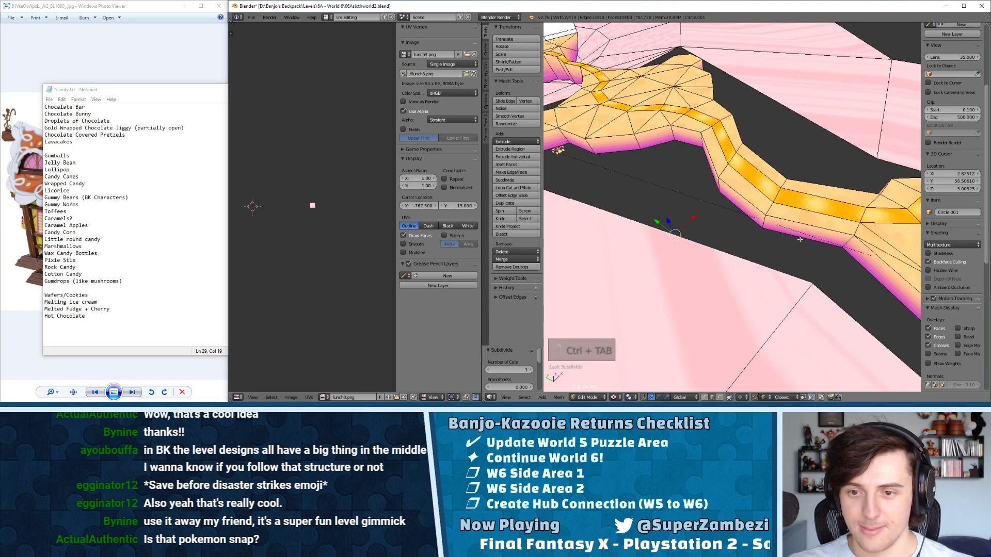
pyautogui.keyDown('shift'); pyautogui.rightClick(789, 239); pyautogui.keyUp('shift')
pyautogui.keyDown('shift'); pyautogui.rightClick(738, 213); pyautogui.keyUp('shift')
pyautogui.keyDown('shift'); pyautogui.rightClick(708, 166); pyautogui.keyUp('shift')
pyautogui.keyDown('shift'); pyautogui.rightClick(687, 144); pyautogui.keyUp('shift')
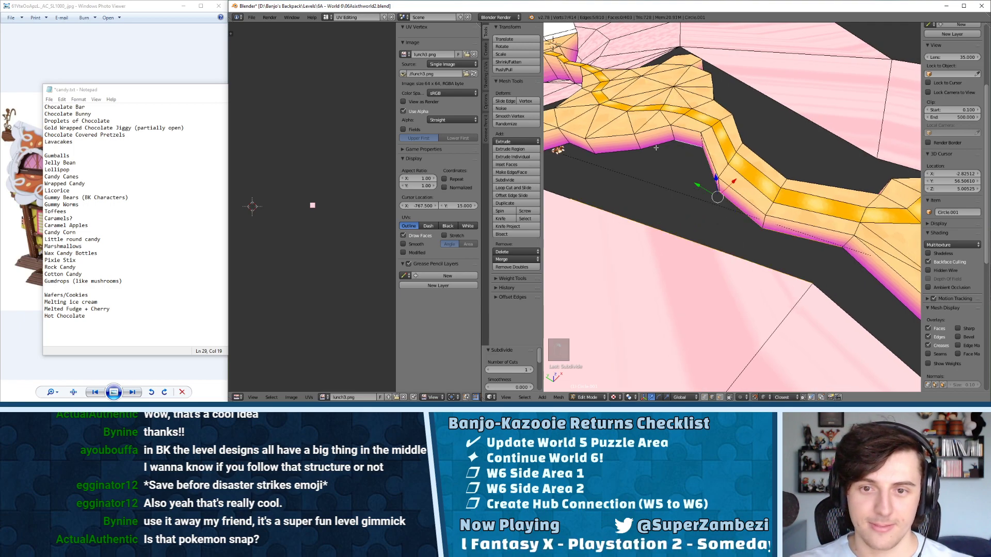
pyautogui.keyDown('shift'); pyautogui.rightClick(655, 148); pyautogui.keyUp('shift')
pyautogui.keyDown('shift'); pyautogui.moveTo(636, 162); pyautogui.dragTo(806, 207, button='middle'); pyautogui.keyUp('shift')
pyautogui.keyDown('shift'); pyautogui.rightClick(664, 164); pyautogui.keyUp('shift')
pyautogui.press('f')
pyautogui.hotkey('ctrl', 't')
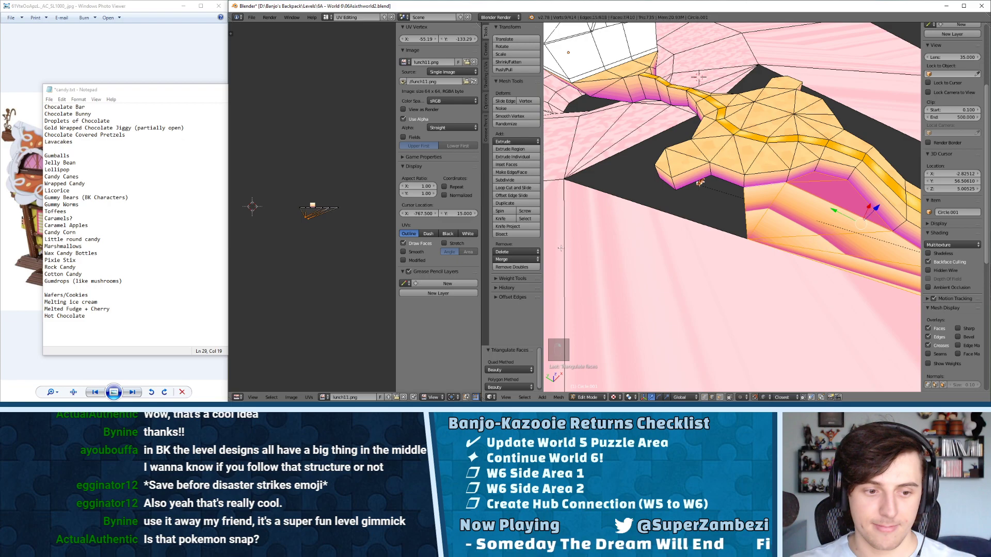
pyautogui.click(323, 397)
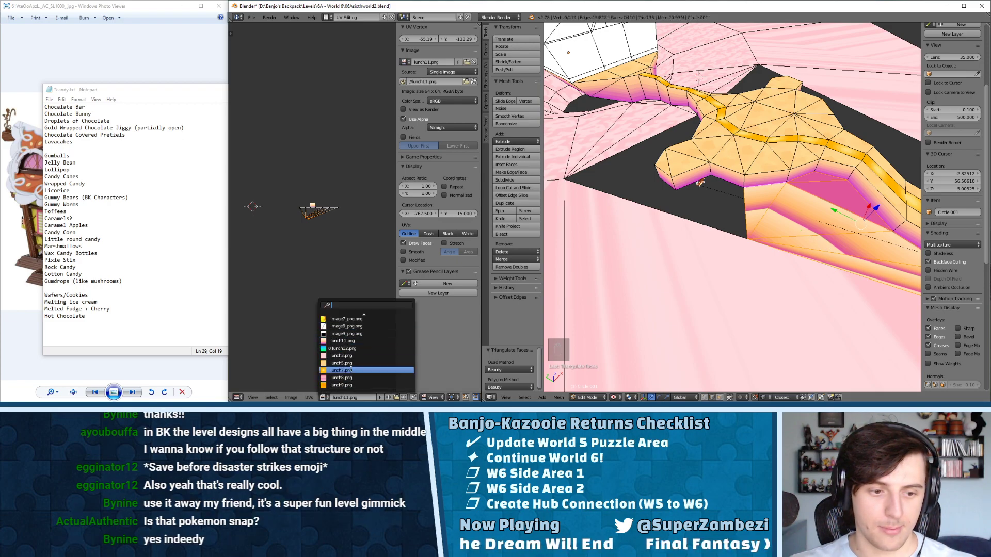
pyautogui.click(350, 362)
# - Fill and triangulate the gap between the orange platform's protruding lobe and the disc's inner corner, and texture it with lunch3.png
pyautogui.scroll(2, 715, 194)
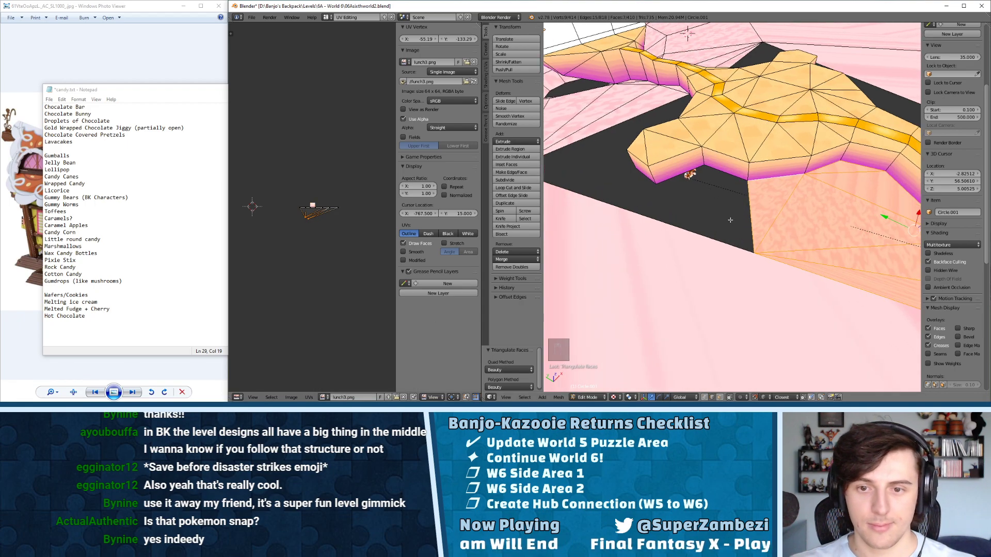
pyautogui.rightClick(746, 216)
pyautogui.keyDown('ctrl'); pyautogui.rightClick(714, 190); pyautogui.keyUp('ctrl')
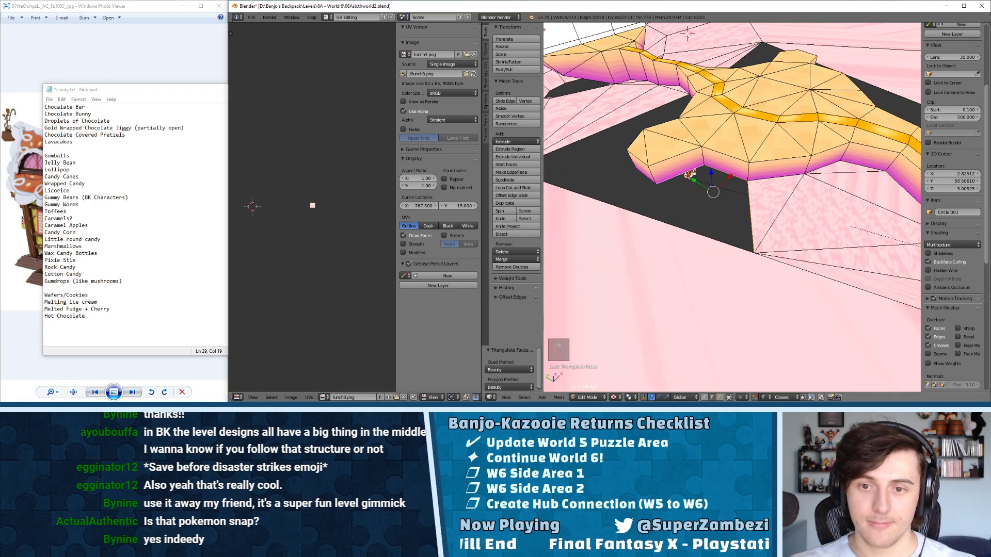
pyautogui.keyDown('ctrl'); pyautogui.rightClick(661, 220); pyautogui.keyUp('ctrl')
pyautogui.moveTo(661, 220); pyautogui.dragTo(735, 234, button='middle')
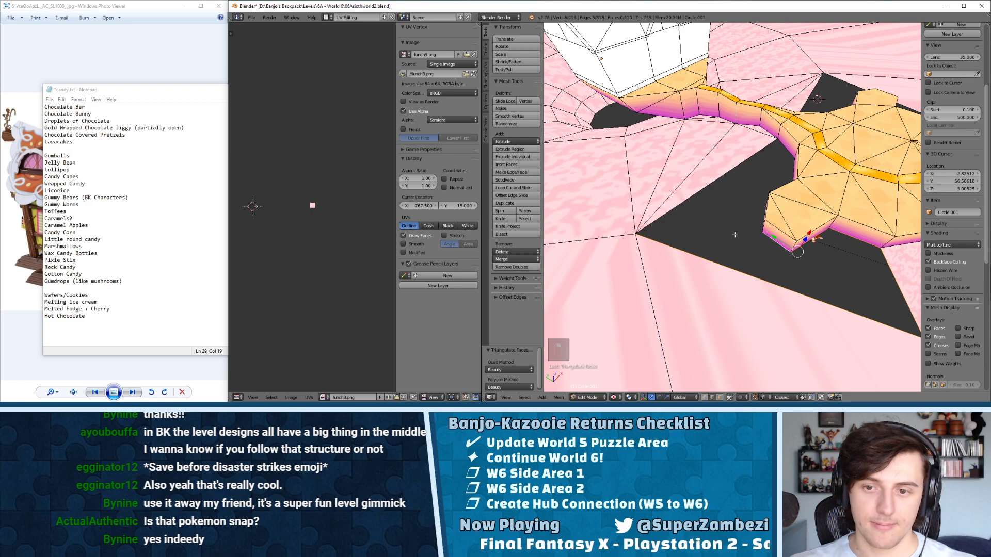
pyautogui.press('f')
pyautogui.hotkey('ctrl', 't')
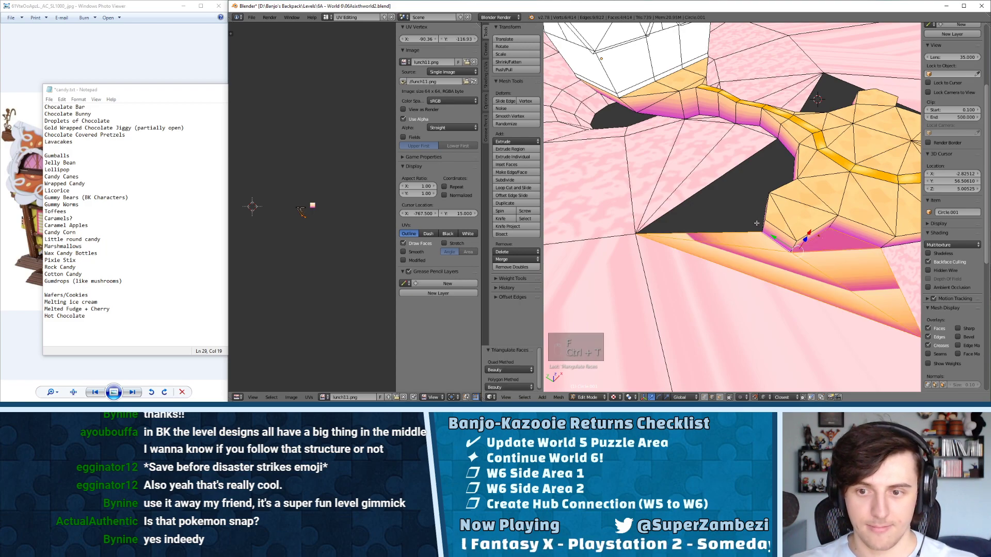
pyautogui.click(324, 398)
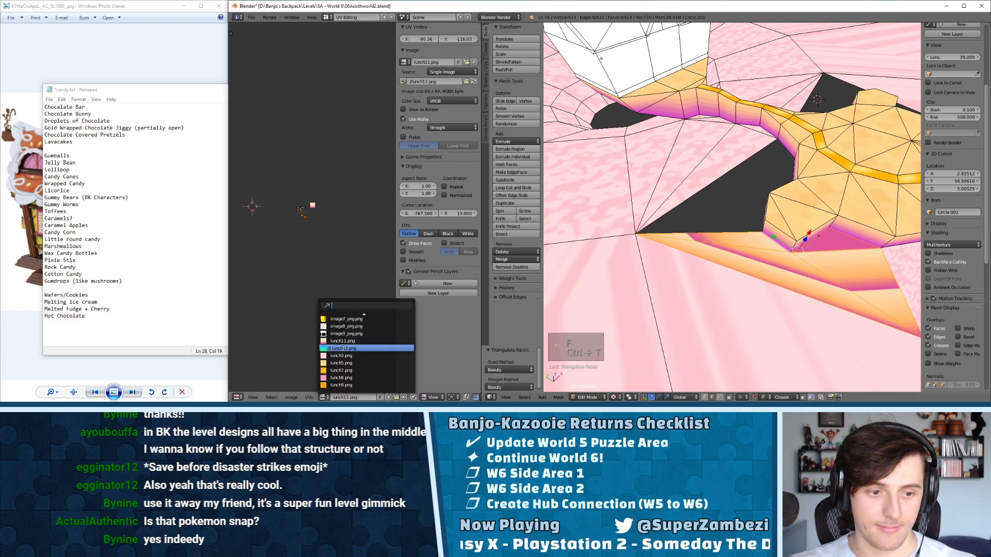
pyautogui.click(351, 356)
# - Fill the remaining triangular opening behind the platform's lobe on the same side, triangulate it, and assign lunch3.png
pyautogui.moveTo(647, 238); pyautogui.dragTo(742, 216, button='middle')
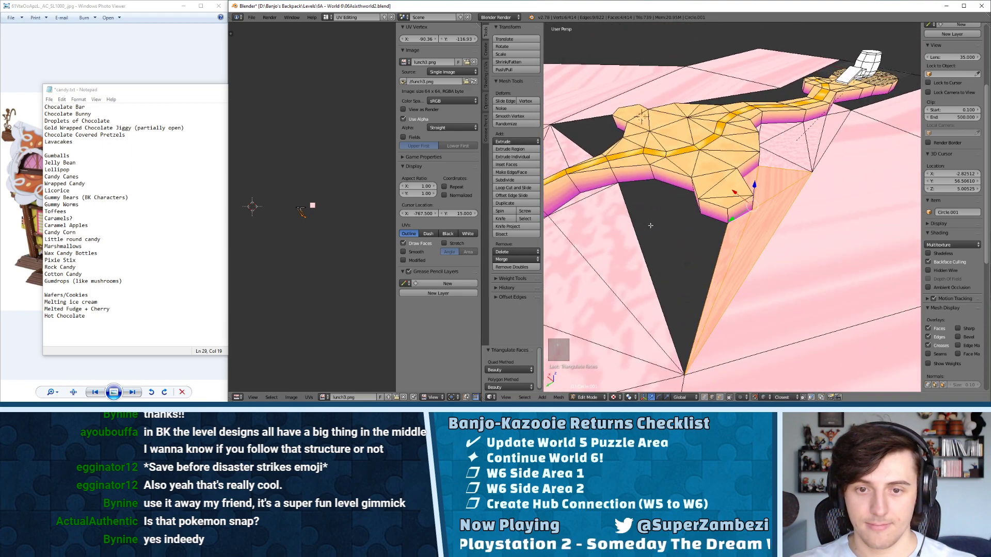
pyautogui.rightClick(637, 226)
pyautogui.keyDown('shift'); pyautogui.rightClick(642, 182); pyautogui.keyUp('shift')
pyautogui.keyDown('shift'); pyautogui.rightClick(670, 187); pyautogui.keyUp('shift')
pyautogui.keyDown('shift'); pyautogui.rightClick(693, 203); pyautogui.keyUp('shift')
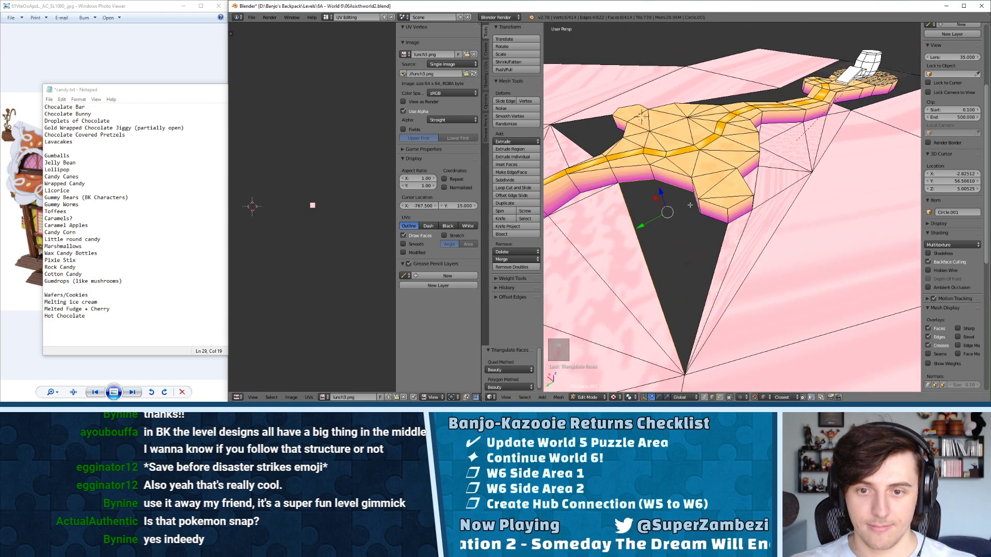
pyautogui.keyDown('shift'); pyautogui.rightClick(712, 221); pyautogui.keyUp('shift')
pyautogui.keyDown('shift'); pyautogui.rightClick(710, 249); pyautogui.keyUp('shift')
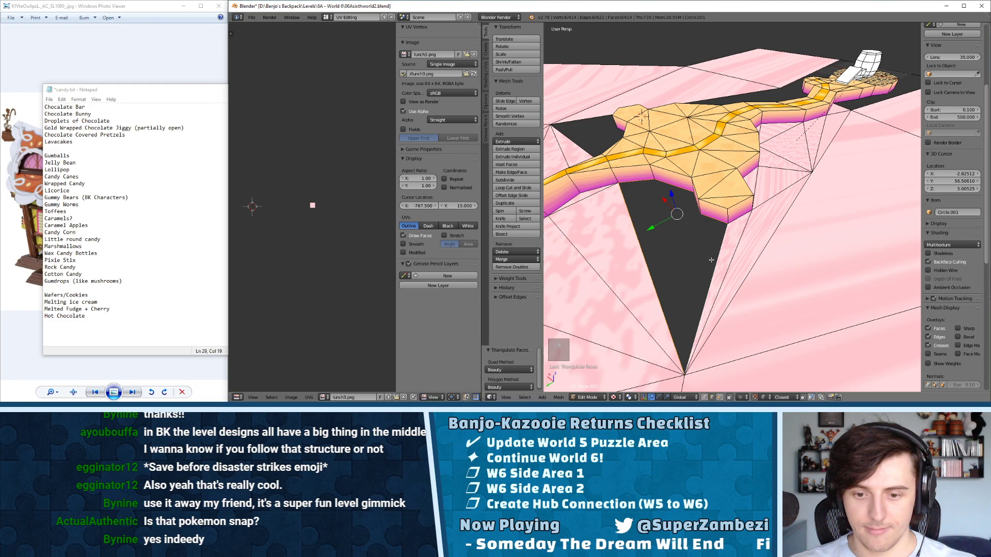
pyautogui.press('f')
pyautogui.hotkey('ctrl', 't')
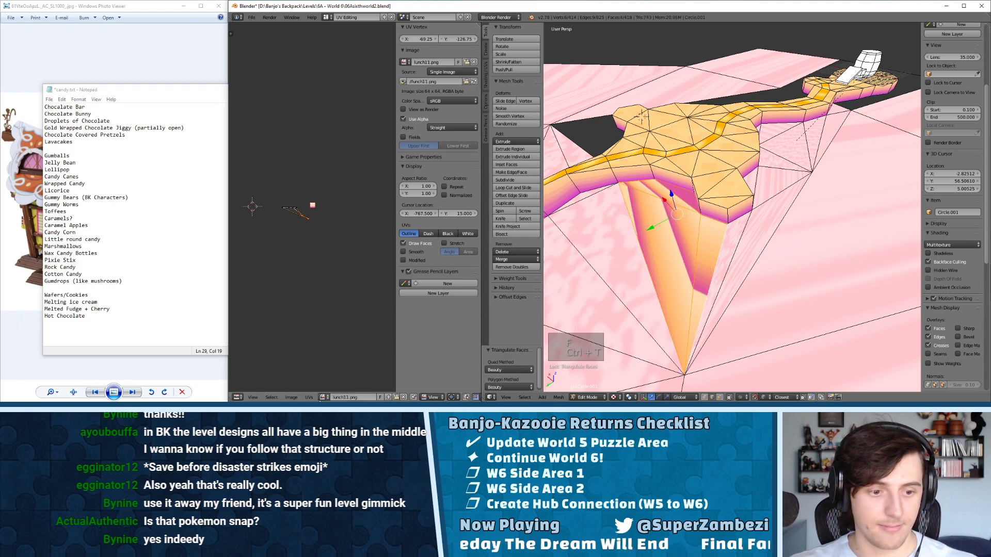
pyautogui.click(322, 397)
pyautogui.click(361, 360)
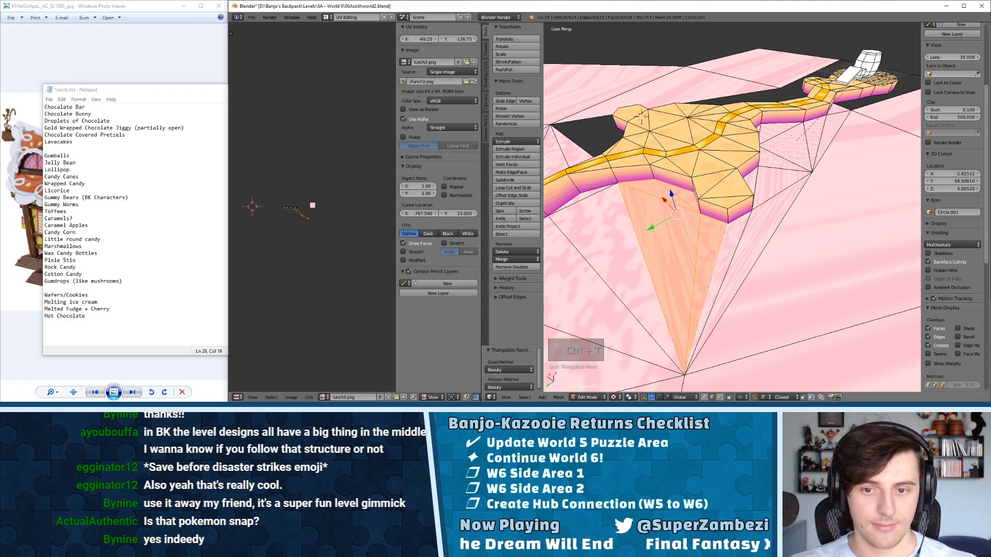
# - Fill the opening behind the platform's opposite lobe up to the disc's inner corner, triangulate it, and assign lunch3.png
pyautogui.moveTo(700, 198); pyautogui.dragTo(686, 239, button='middle')
pyautogui.rightClick(660, 312)
pyautogui.keyDown('shift'); pyautogui.rightClick(690, 211); pyautogui.keyUp('shift')
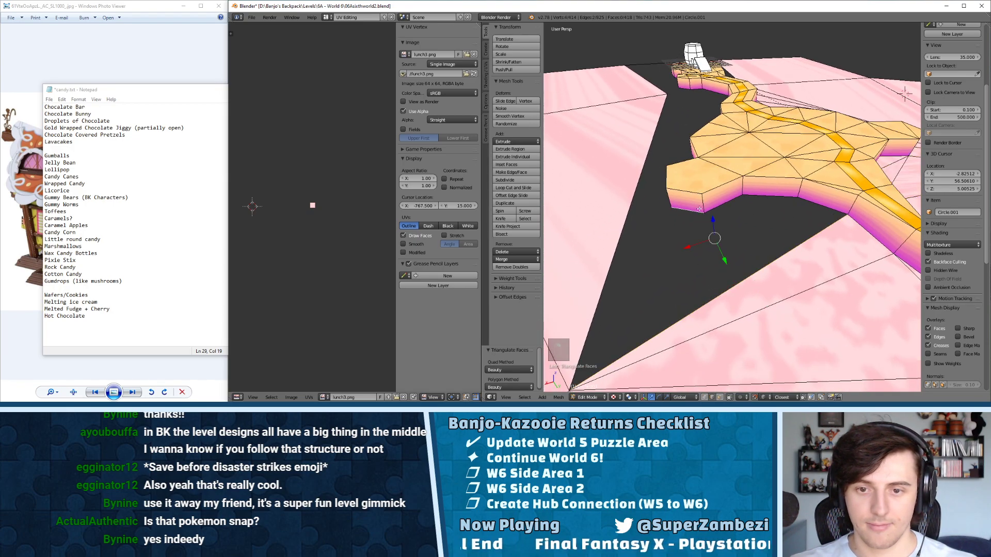
pyautogui.keyDown('shift'); pyautogui.rightClick(723, 206); pyautogui.keyUp('shift')
pyautogui.keyDown('shift'); pyautogui.rightClick(768, 199); pyautogui.keyUp('shift')
pyautogui.keyDown('shift'); pyautogui.rightClick(818, 204); pyautogui.keyUp('shift')
pyautogui.press('f')
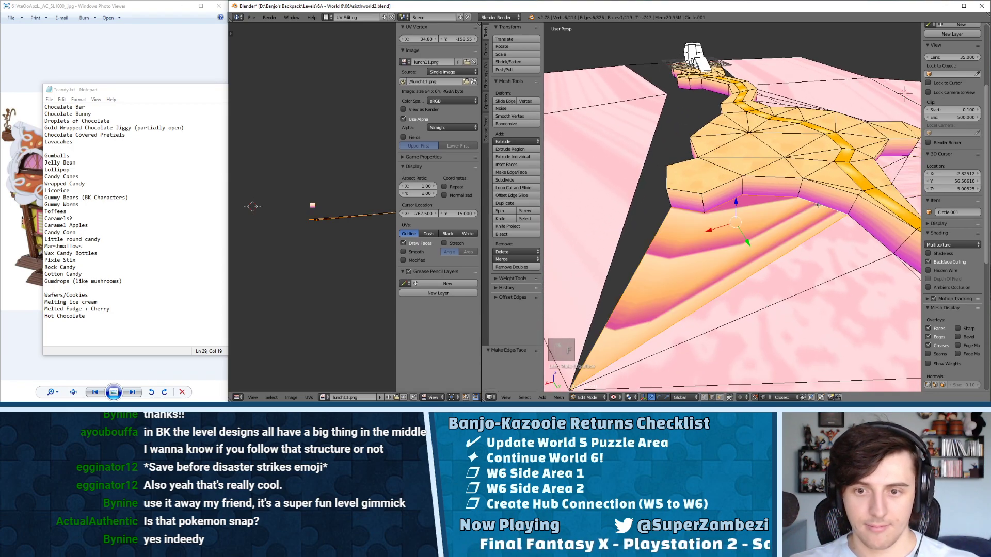
pyautogui.hotkey('ctrl', 't')
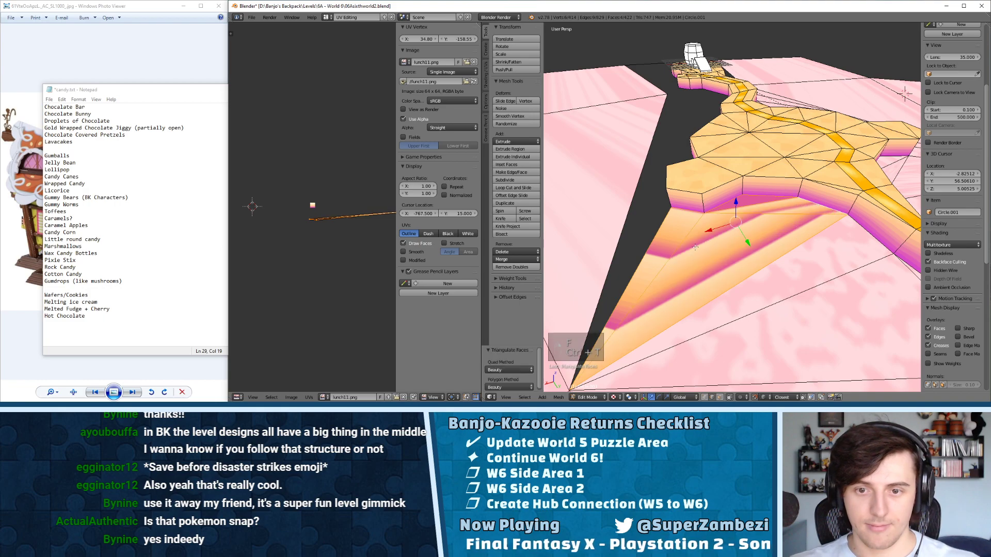
pyautogui.click(324, 398)
pyautogui.click(351, 356)
# - Fill the gap between the tip of the orange platform's lobe and the disc's open edge, triangulate it, and assign lunch3.png
pyautogui.moveTo(672, 231); pyautogui.dragTo(804, 180, button='middle')
pyautogui.rightClick(798, 247)
pyautogui.keyDown('shift'); pyautogui.rightClick(761, 280); pyautogui.keyUp('shift')
pyautogui.keyDown('shift'); pyautogui.rightClick(744, 239); pyautogui.keyUp('shift')
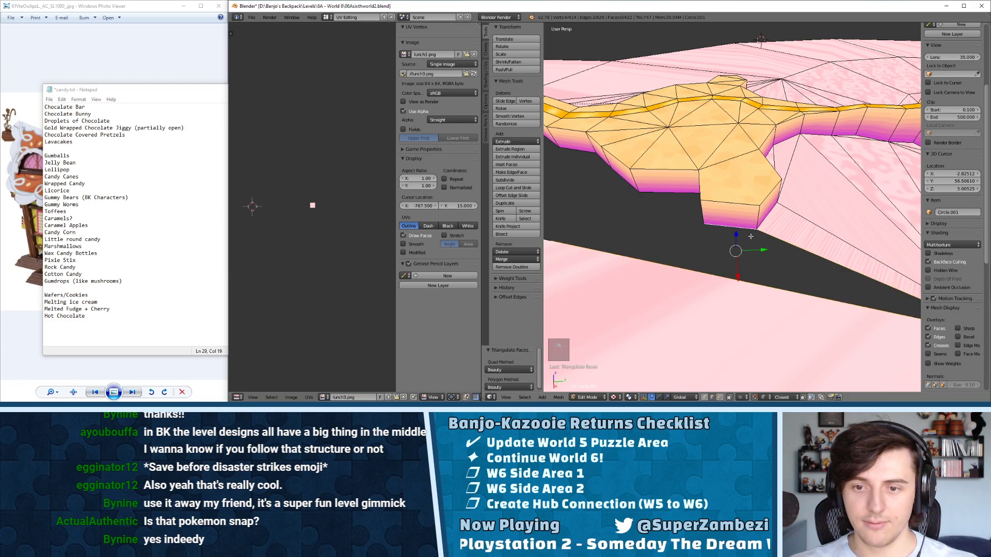
pyautogui.scroll(-4, 775, 254)
pyautogui.moveTo(687, 209); pyautogui.dragTo(786, 227, button='middle')
pyautogui.rightClick(771, 268)
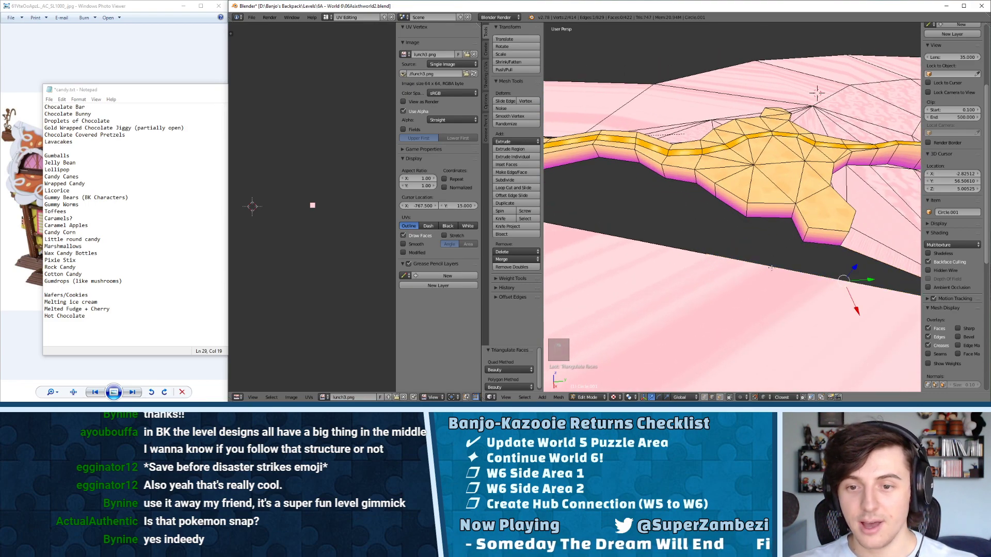
pyautogui.keyDown('shift'); pyautogui.rightClick(862, 259); pyautogui.keyUp('shift')
pyautogui.moveTo(775, 241); pyautogui.dragTo(795, 236, button='middle')
pyautogui.keyDown('shift'); pyautogui.rightClick(746, 236); pyautogui.keyUp('shift')
pyautogui.keyDown('shift'); pyautogui.rightClick(727, 228); pyautogui.keyUp('shift')
pyautogui.keyDown('shift'); pyautogui.rightClick(709, 217); pyautogui.keyUp('shift')
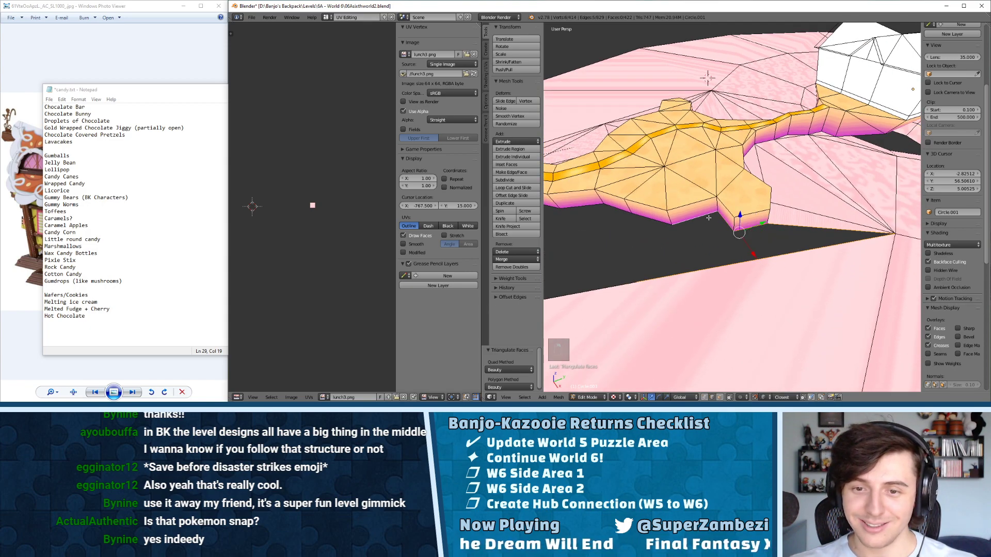
pyautogui.press('f')
pyautogui.hotkey('ctrl', 't')
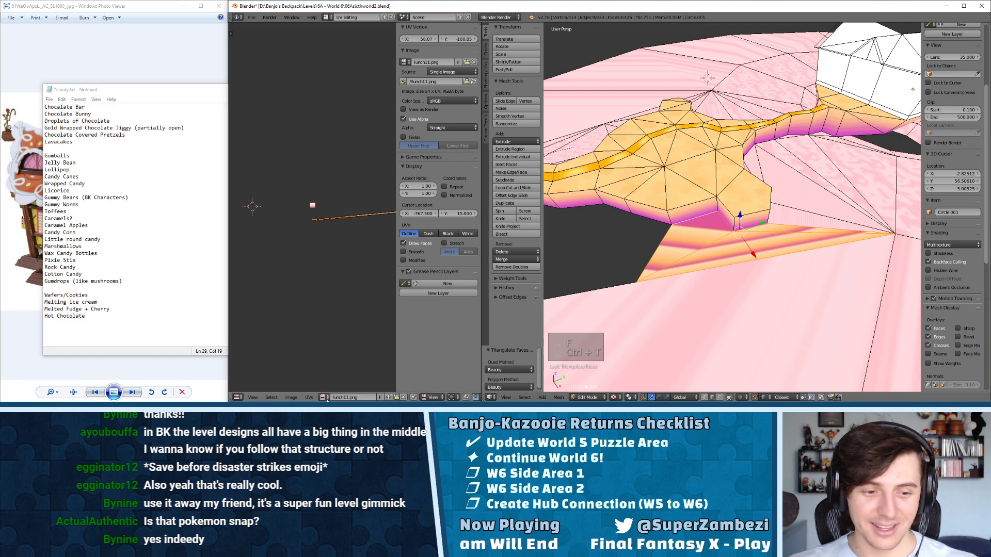
pyautogui.click(323, 397)
pyautogui.click(341, 355)
# - Fill the opening between the winding path's lower rim and the disc edge beside the new faces, triangulate it, and texture it with lunch3.png
pyautogui.moveTo(749, 216)
pyautogui.mouseDown(button='middle')
pyautogui.moveTo(767, 207)
pyautogui.moveTo(753, 217)
pyautogui.mouseUp(button='middle')
pyautogui.rightClick(708, 253)
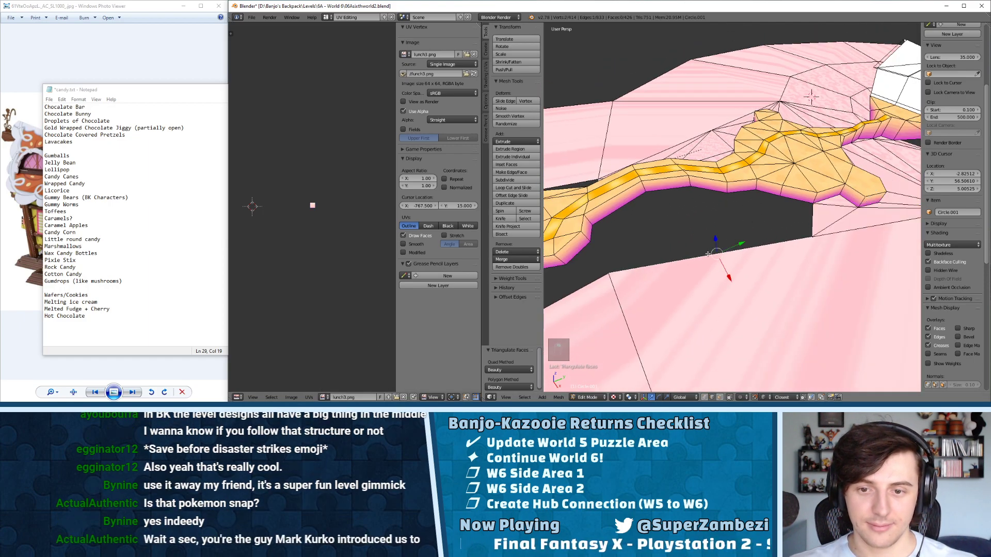
pyautogui.keyDown('alt'); pyautogui.rightClick(808, 216); pyautogui.keyUp('alt')
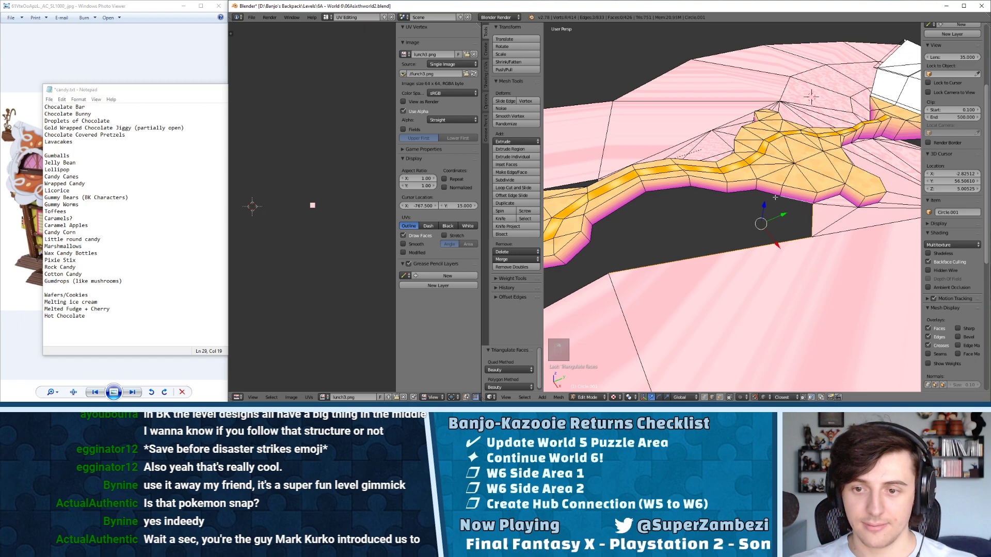
pyautogui.keyDown('shift'); pyautogui.rightClick(594, 235); pyautogui.keyUp('shift')
pyautogui.press('f')
pyautogui.hotkey('ctrl', 't')
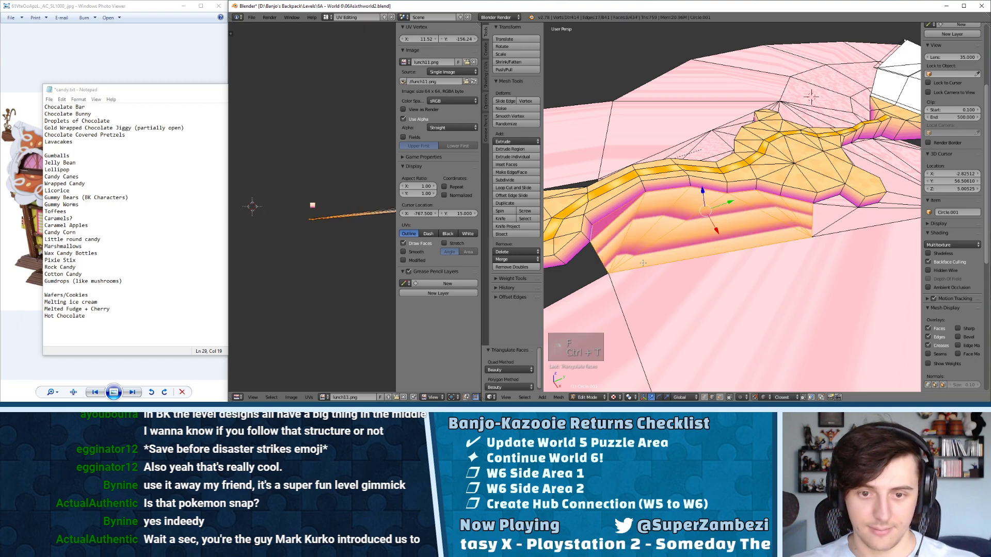
pyautogui.click(325, 397)
pyautogui.click(350, 356)
# - Fill, triangulate and texture with lunch3.png the gap where the path meets the round platform, and save the file
pyautogui.keyDown('shift'); pyautogui.moveTo(577, 259); pyautogui.dragTo(683, 231, button='middle'); pyautogui.keyUp('shift')
pyautogui.rightClick(684, 260)
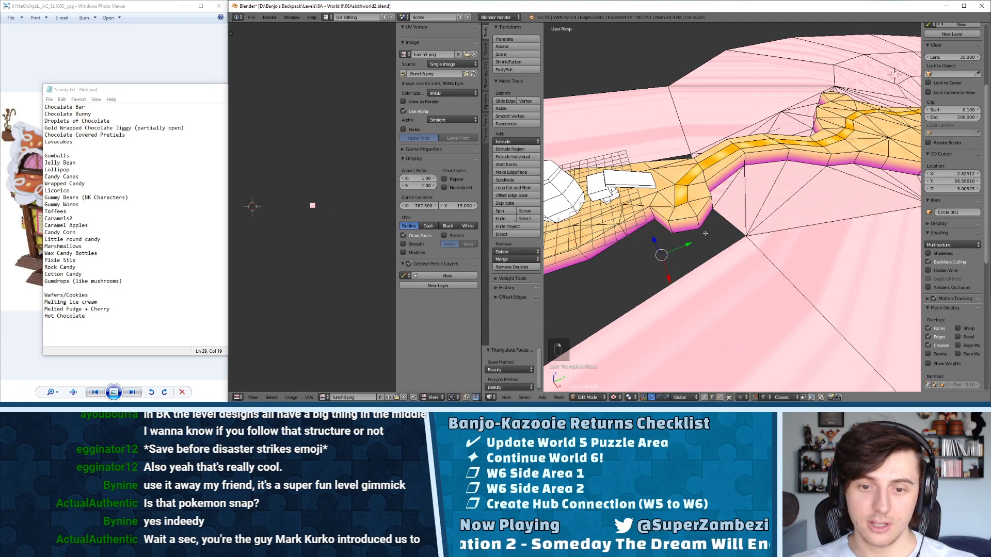
pyautogui.keyDown('shift'); pyautogui.rightClick(696, 239); pyautogui.keyUp('shift')
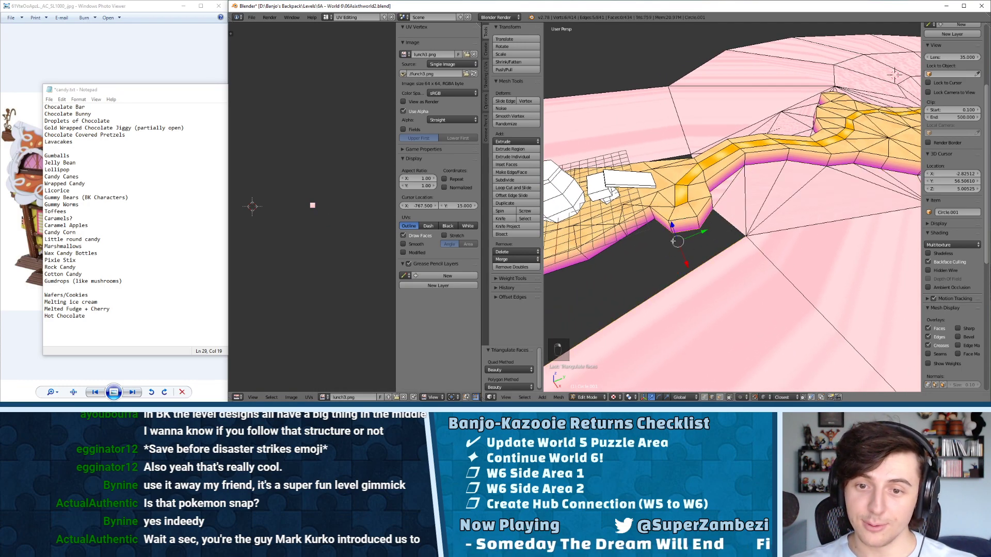
pyautogui.press('f')
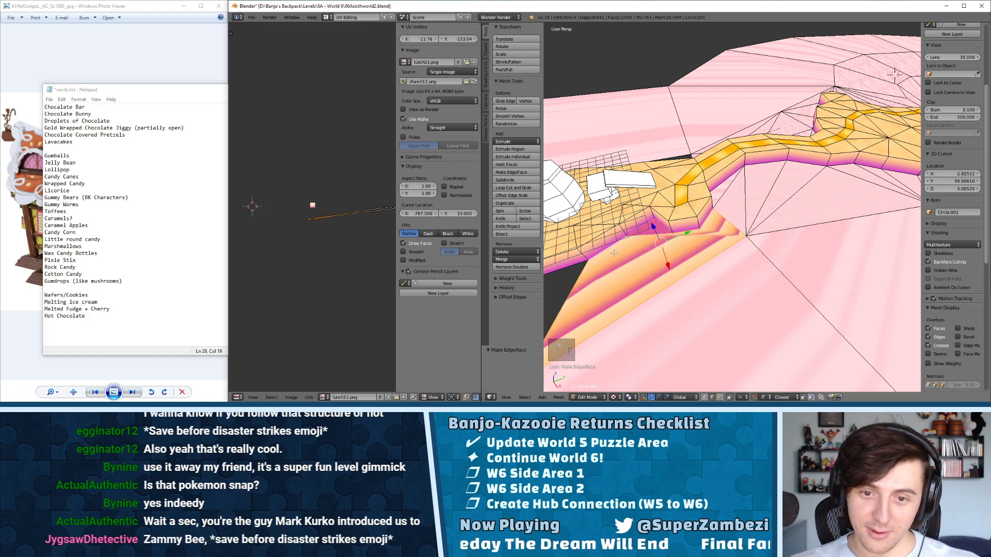
pyautogui.hotkey('ctrl', 't')
pyautogui.click(322, 399)
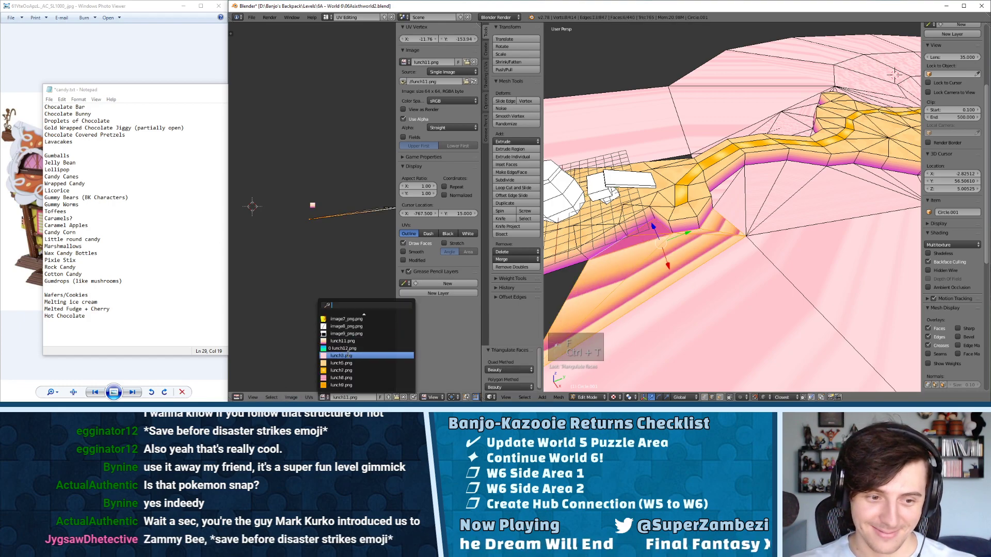
pyautogui.click(341, 355)
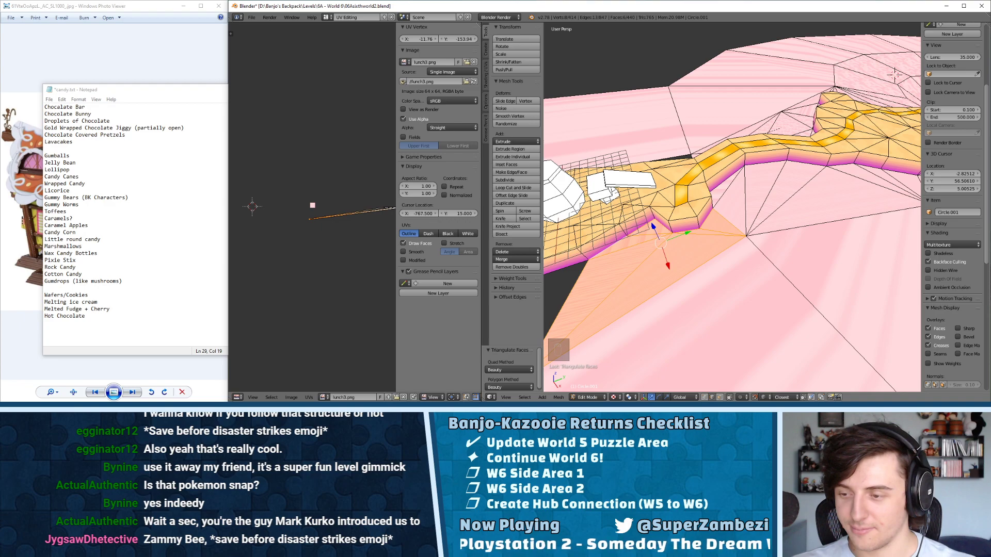
pyautogui.click(252, 17)
pyautogui.click(262, 81)
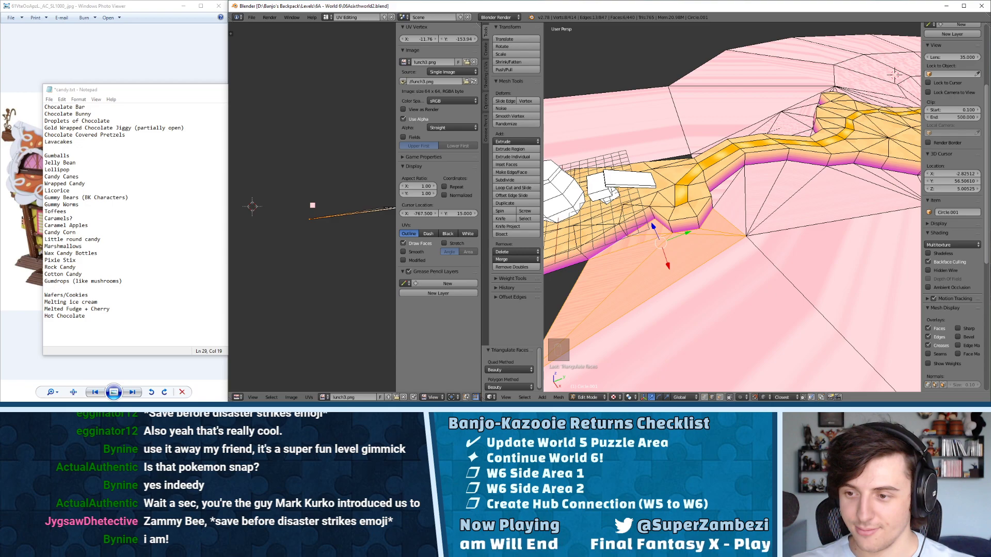
# - Fill the gap from the round platform's rim to the disc's outer corner on the same side, triangulate it, and assign lunch3.png
pyautogui.moveTo(664, 211); pyautogui.dragTo(775, 195, button='middle')
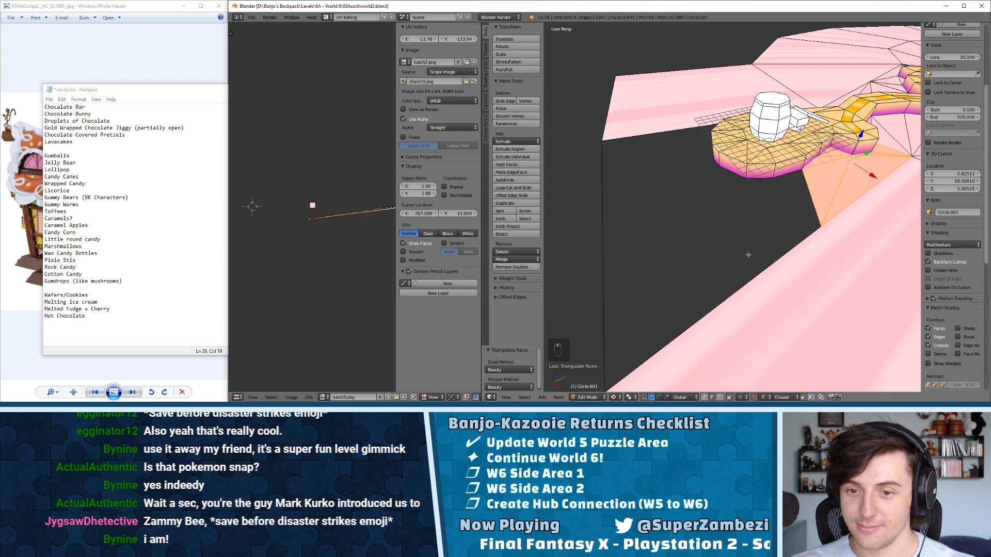
pyautogui.rightClick(749, 280)
pyautogui.keyDown('shift'); pyautogui.rightClick(811, 200); pyautogui.keyUp('shift')
pyautogui.keyDown('shift'); pyautogui.rightClick(789, 175); pyautogui.keyUp('shift')
pyautogui.keyDown('shift'); pyautogui.rightClick(761, 180); pyautogui.keyUp('shift')
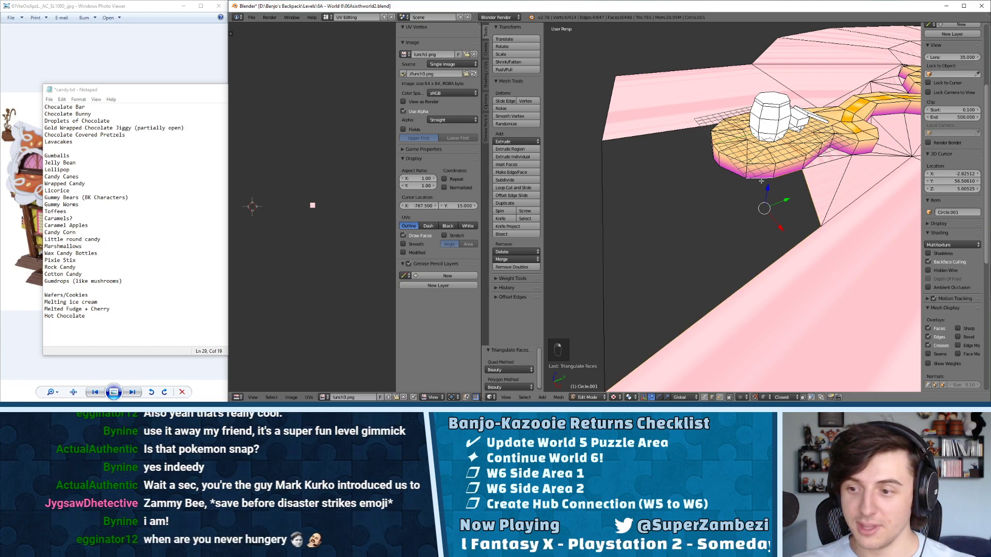
pyautogui.keyDown('shift'); pyautogui.rightClick(737, 175); pyautogui.keyUp('shift')
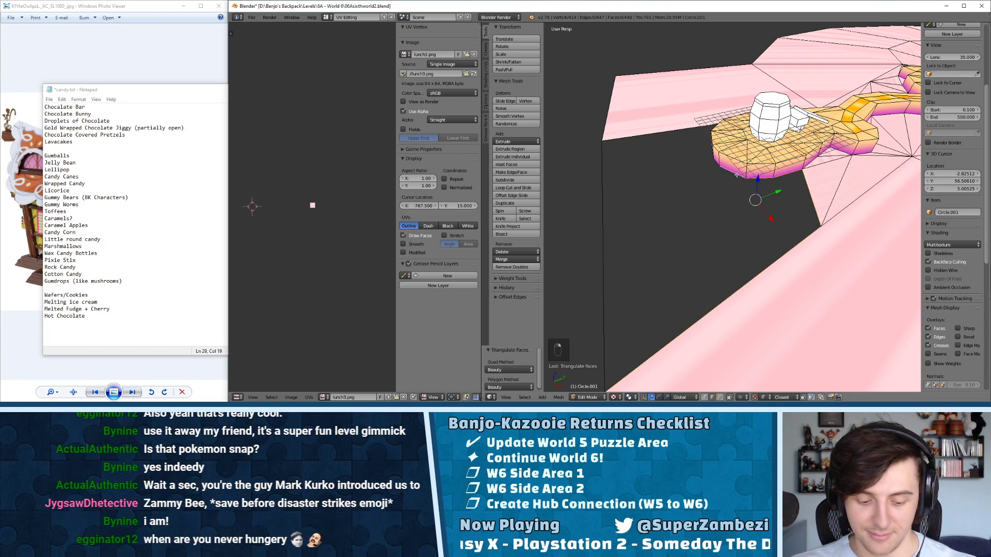
pyautogui.press('f')
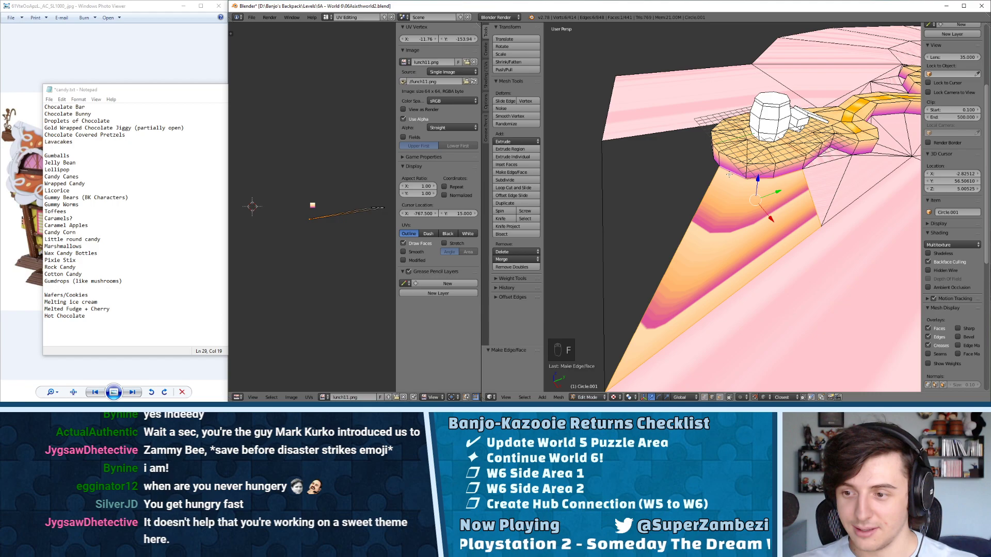
pyautogui.hotkey('ctrl', 't')
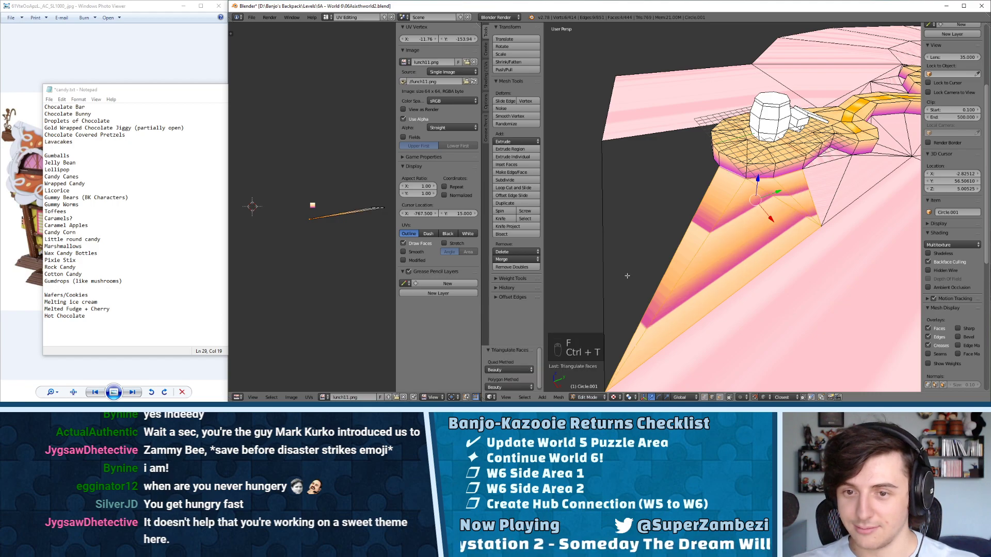
pyautogui.click(323, 397)
pyautogui.click(341, 356)
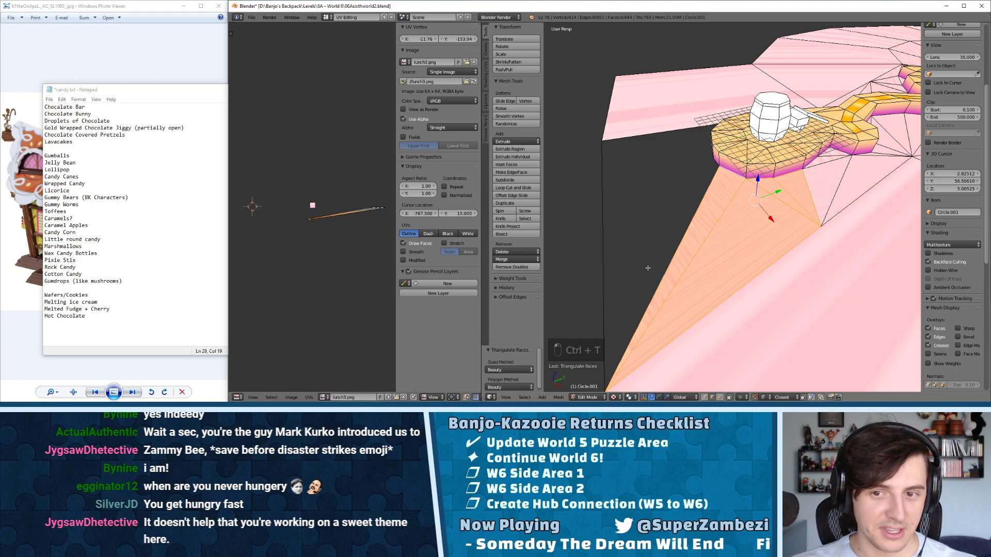
# - Fill the opening between the round platform's end and the disc's outer boundary edge, triangulate it, and assign lunch3.png
pyautogui.moveTo(640, 217); pyautogui.dragTo(703, 233, button='middle')
pyautogui.rightClick(701, 295)
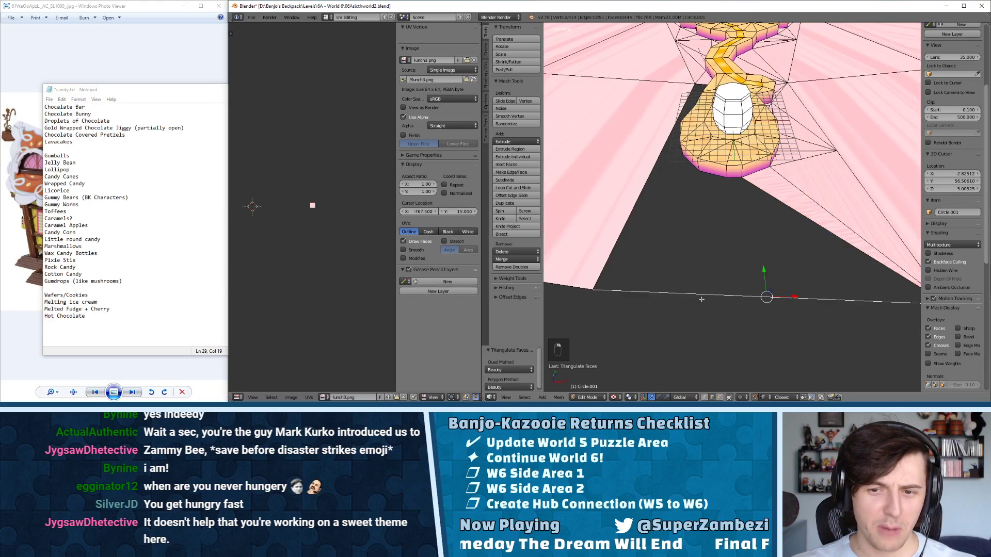
pyautogui.keyDown('shift'); pyautogui.rightClick(785, 216); pyautogui.keyUp('shift')
pyautogui.keyDown('shift'); pyautogui.rightClick(729, 172); pyautogui.keyUp('shift')
pyautogui.keyDown('shift'); pyautogui.rightClick(700, 173); pyautogui.keyUp('shift')
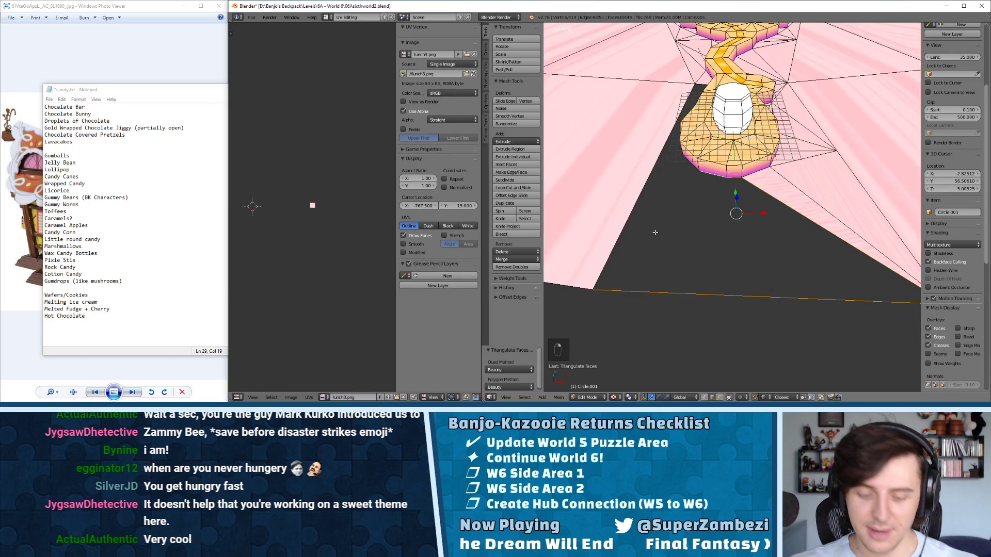
pyautogui.hotkey('ctrl', 'f')
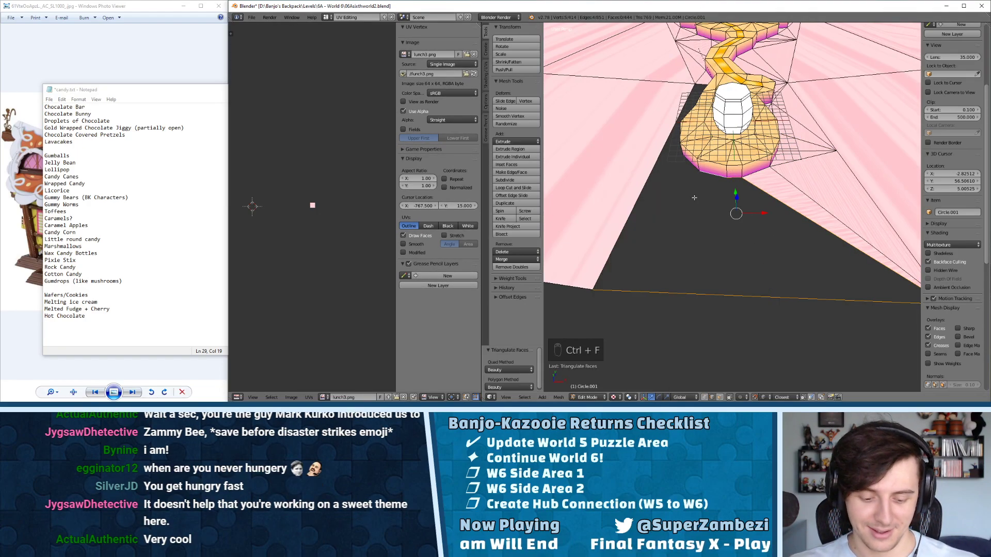
pyautogui.press('f')
pyautogui.hotkey('ctrl', 't')
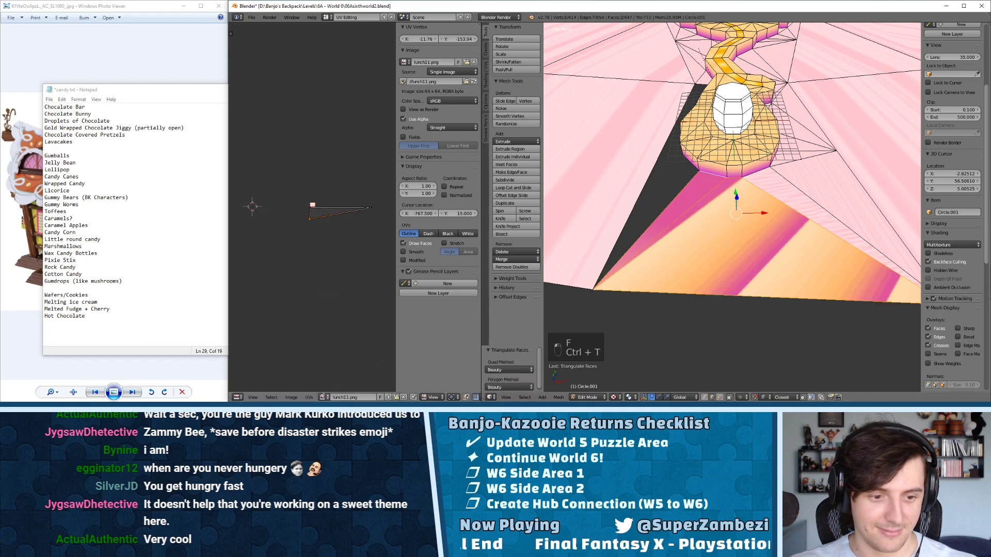
pyautogui.click(322, 398)
pyautogui.click(344, 358)
# - Fill the narrow triangular gap between the round platform's outer end and the disc's opposite edge, triangulate it, and assign lunch3.png
pyautogui.moveTo(567, 214); pyautogui.dragTo(721, 239, button='middle')
pyautogui.rightClick(723, 240)
pyautogui.keyDown('shift'); pyautogui.rightClick(721, 207); pyautogui.keyUp('shift')
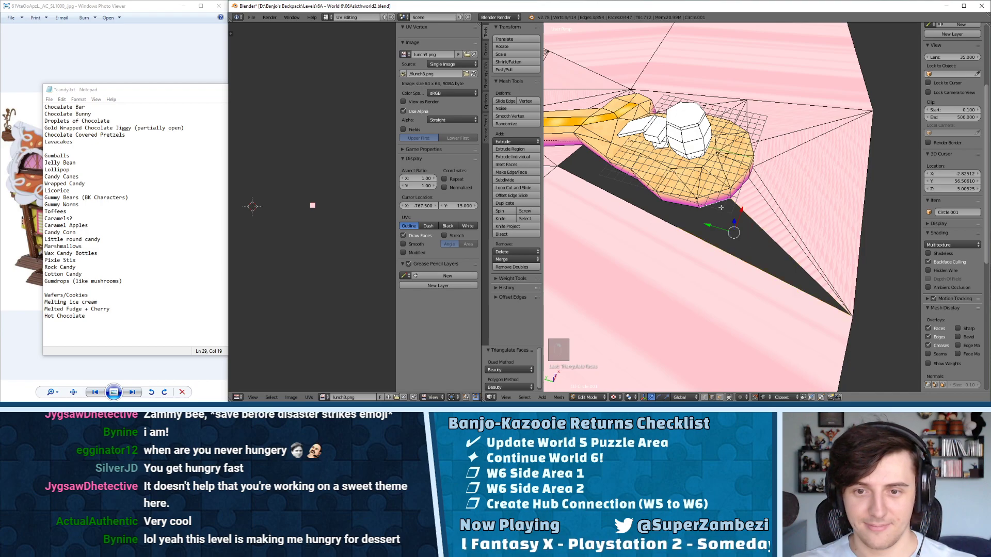
pyautogui.press('f')
pyautogui.hotkey('ctrl', 't')
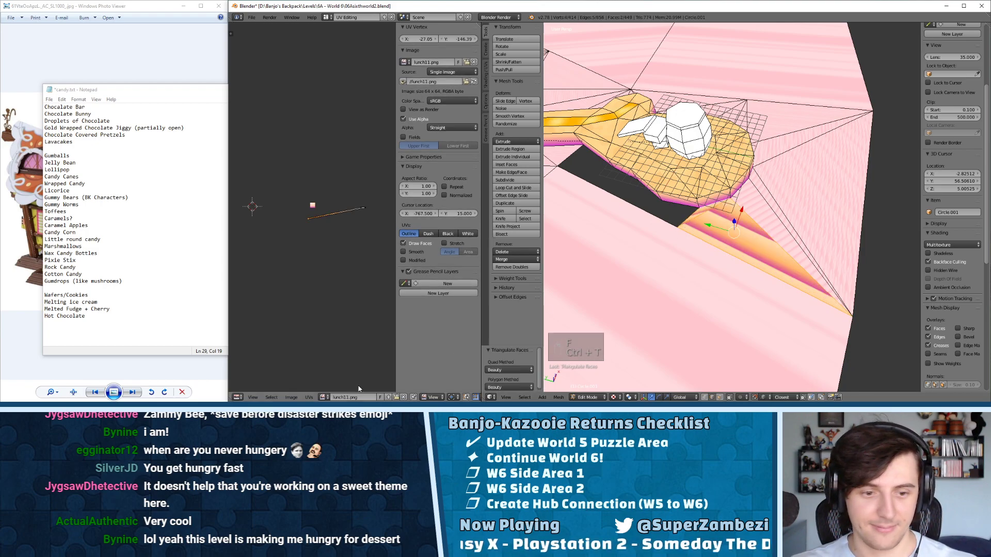
pyautogui.click(324, 397)
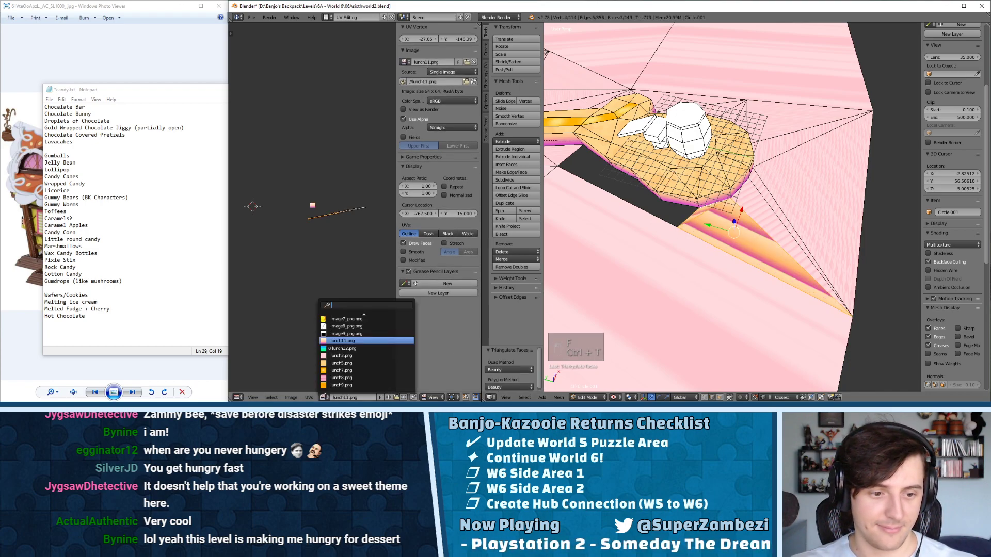
pyautogui.click(344, 356)
# - Close the last gap along the round platform's side up to the path, triangulate the face, and texture it with lunch3.png
pyautogui.rightClick(562, 241)
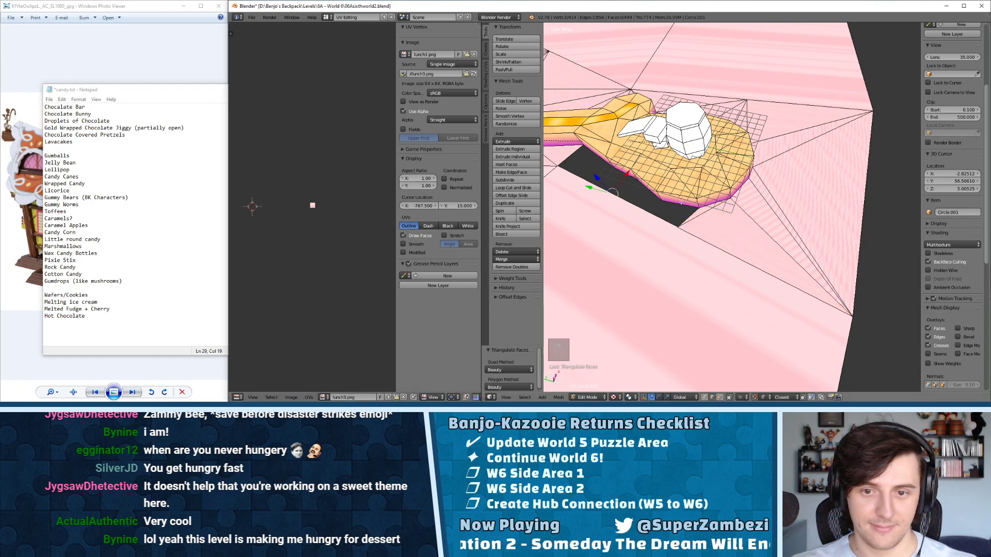
pyautogui.moveTo(680, 206); pyautogui.dragTo(807, 222, button='middle')
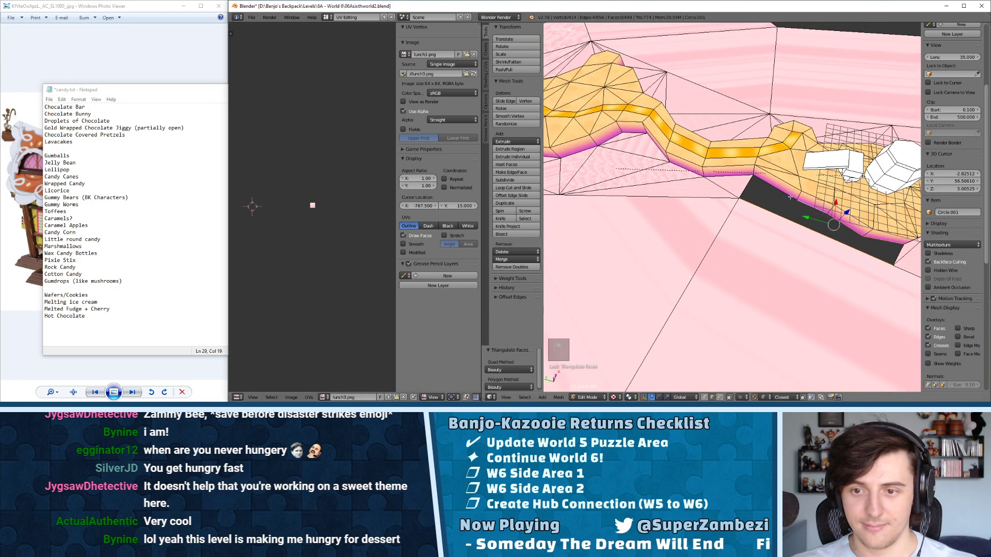
pyautogui.keyDown('shift'); pyautogui.rightClick(765, 203); pyautogui.keyUp('shift')
pyautogui.press('f')
pyautogui.hotkey('ctrl', 't')
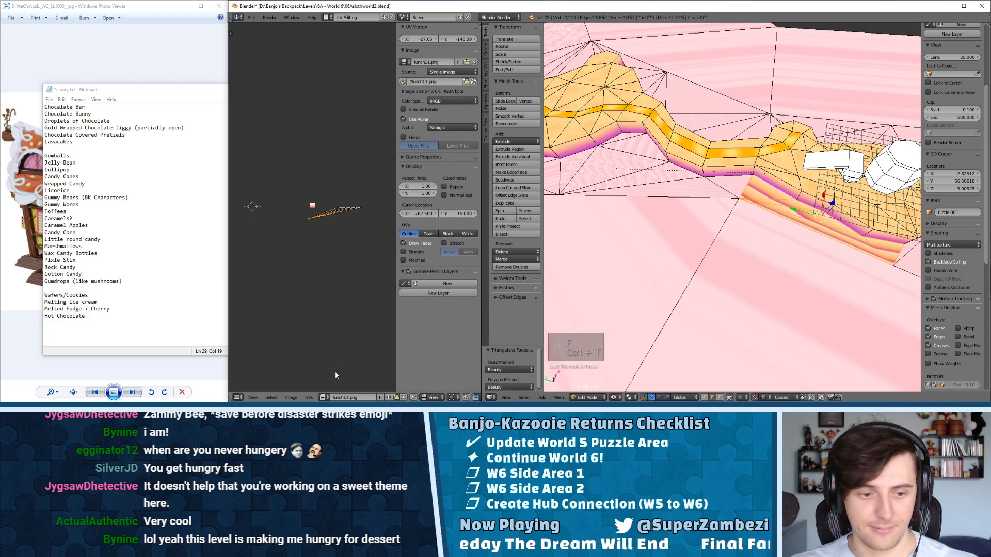
pyautogui.click(324, 397)
pyautogui.click(345, 356)
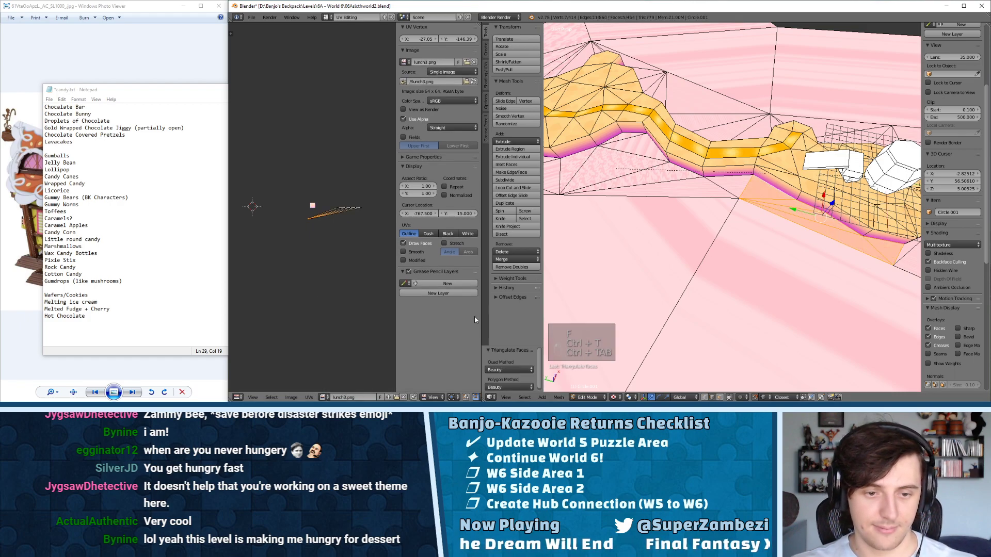
# - Select all the disc faces that share the lunch3.png texture in face mode and unwrap them together
pyautogui.hotkey('ctrl', 'Tab')
pyautogui.hotkey('ctrl', 'Tab')
pyautogui.click(645, 277)
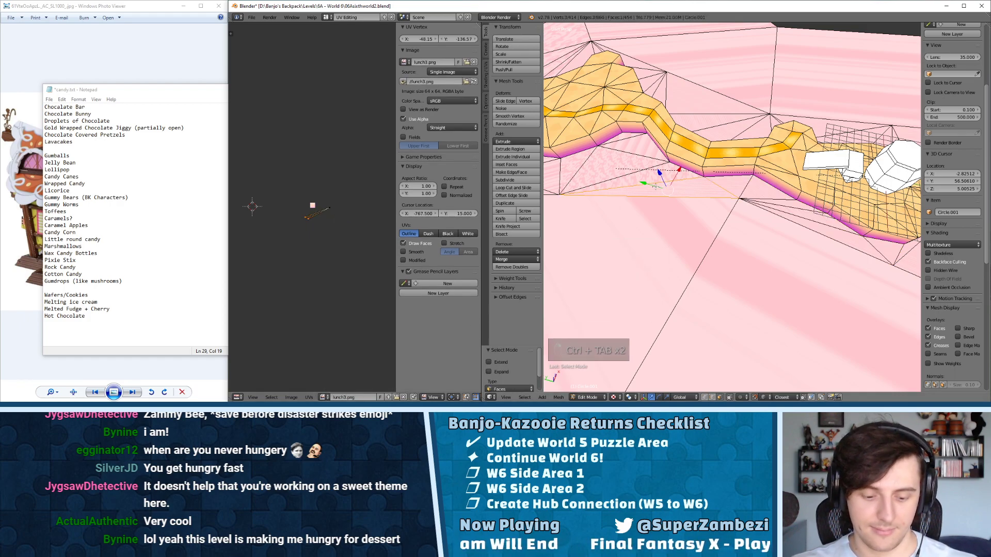
pyautogui.hotkey('shift', 'g')
pyautogui.click(657, 188)
pyautogui.press('a')
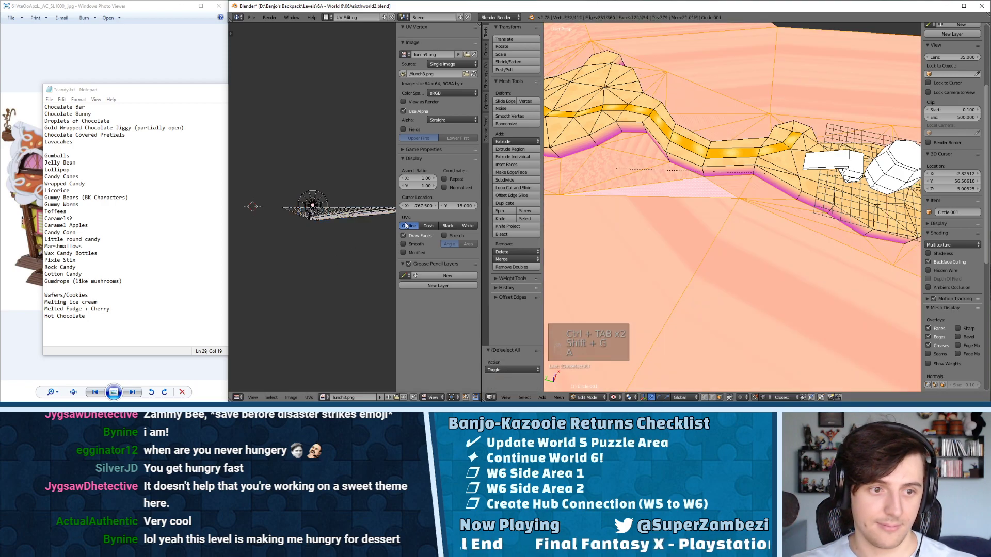
pyautogui.press('a')
pyautogui.press('u')
pyautogui.click(684, 188)
# - Scale up the unwrapped UVs of the disc faces so the lunch3.png texture tiles more densely across the pink ground
pyautogui.press('a')
pyautogui.press('a')
pyautogui.press('a')
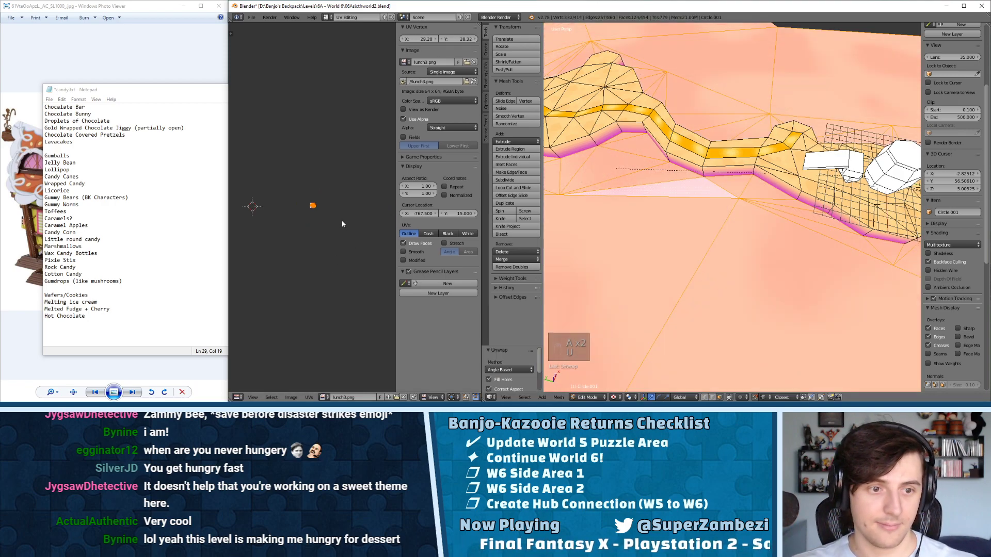
pyautogui.press('s')
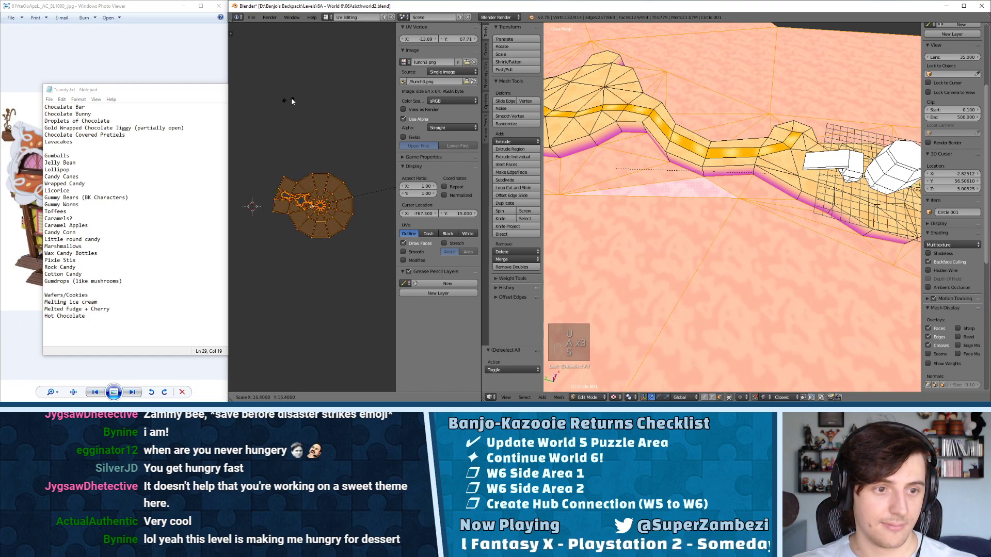
pyautogui.click(252, 74)
pyautogui.press('a')
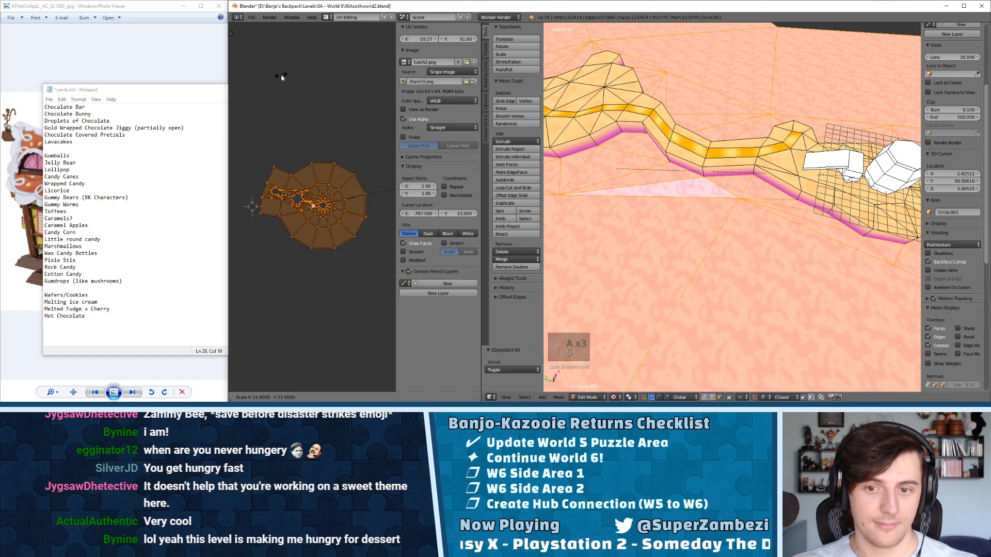
# - In vertex mode, connect vertices to cut across the two protruding outer corners of the pink disc on either side of the round platform
pyautogui.press('Tab')
pyautogui.moveTo(768, 189); pyautogui.dragTo(698, 227, button='middle')
pyautogui.press('Tab')
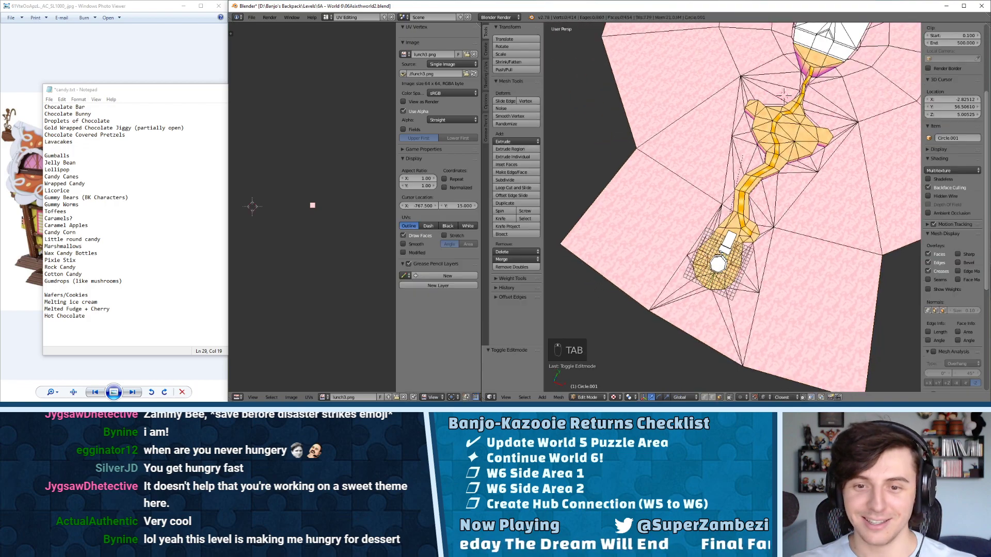
pyautogui.scroll(1, 694, 223)
pyautogui.hotkey('ctrl', 'Tab')
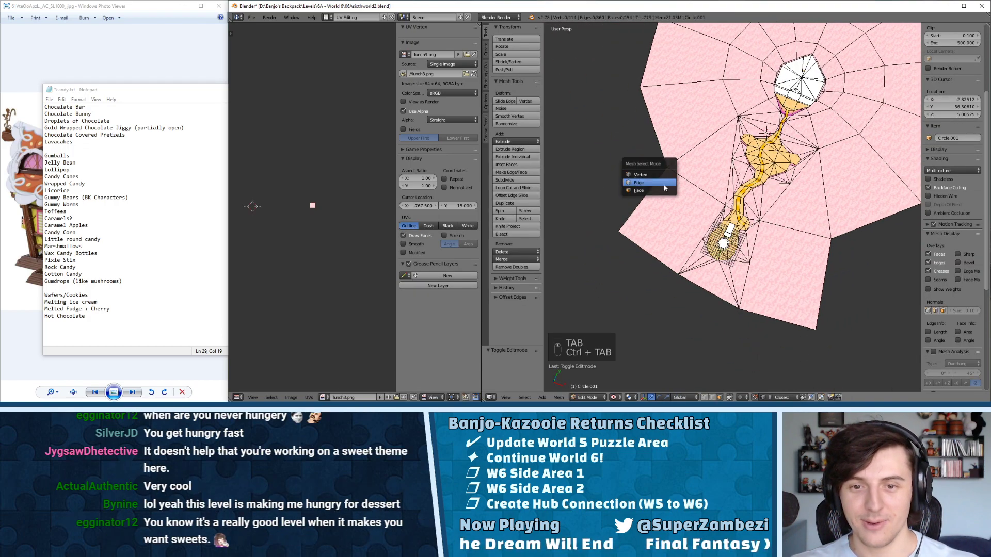
pyautogui.click(663, 174)
pyautogui.rightClick(665, 167)
pyautogui.keyDown('shift'); pyautogui.rightClick(739, 309); pyautogui.keyUp('shift')
pyautogui.press('j')
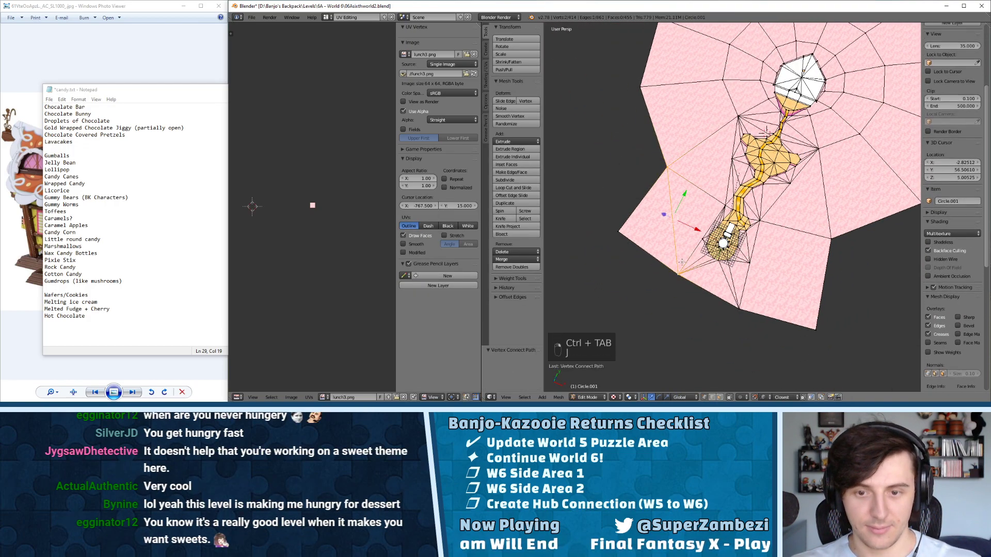
pyautogui.press('j')
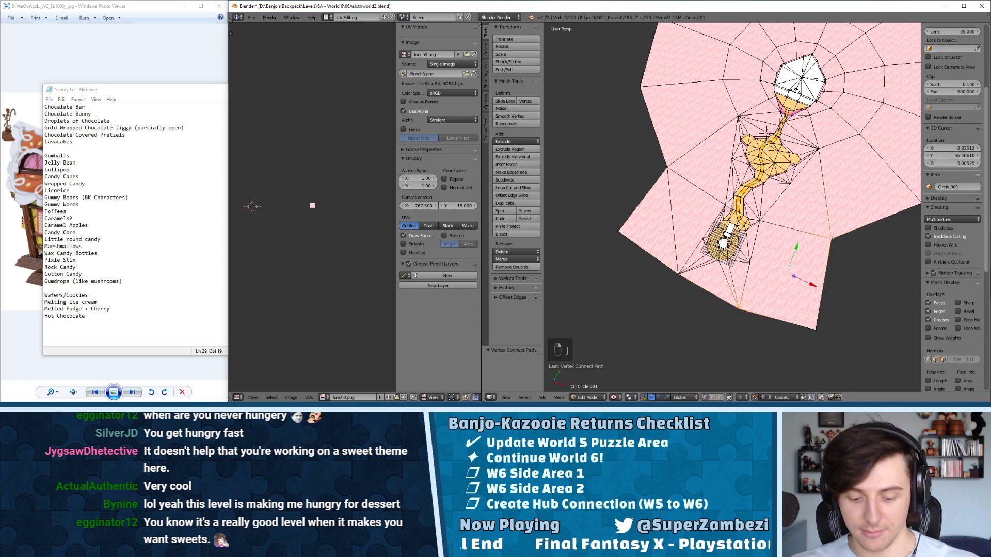
# - Delete the two outermost corner vertices of the disc beside the round platform and return to object mode
pyautogui.hotkey('ctrl', 'Tab')
pyautogui.click(806, 298)
pyautogui.rightClick(816, 328)
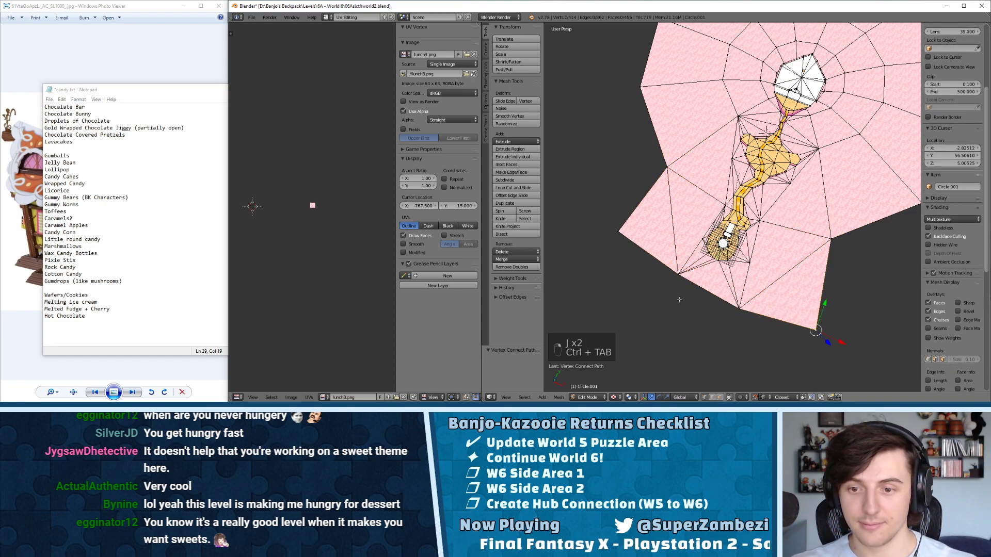
pyautogui.keyDown('shift'); pyautogui.rightClick(621, 232); pyautogui.keyUp('shift')
pyautogui.press('x')
pyautogui.click(603, 234)
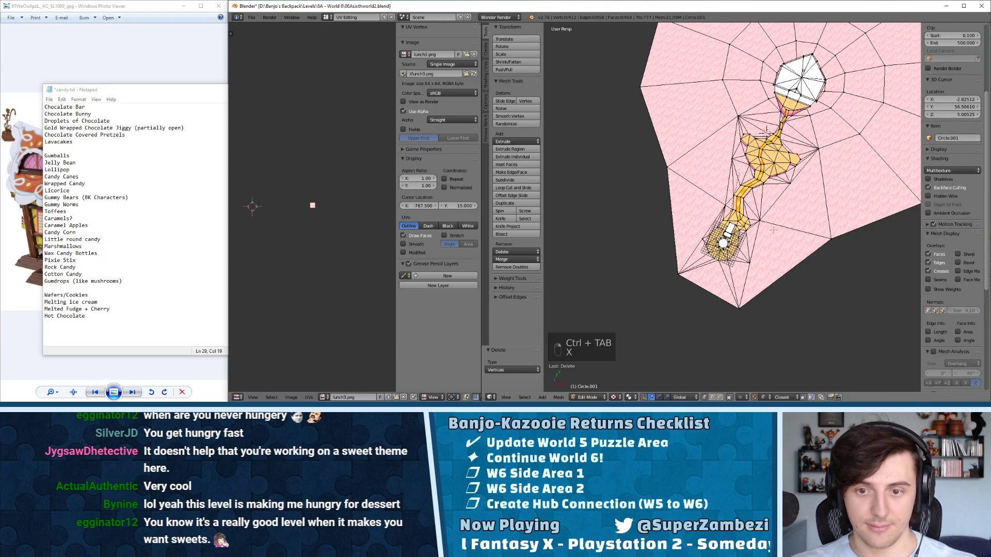
pyautogui.moveTo(604, 235); pyautogui.dragTo(694, 179, button='middle')
pyautogui.scroll(-5, 635, 183)
pyautogui.scroll(3, 634, 183)
pyautogui.press('Tab')
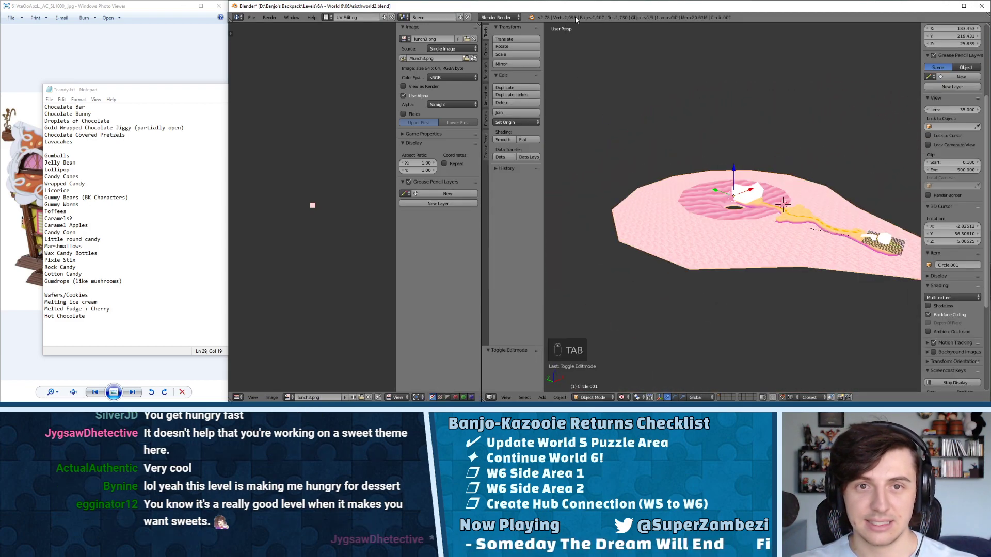
# - Examine the level from above, below and along the path, checking the pink disc, the rippled ring, its central hole and the platforms
pyautogui.scroll(4, 772, 147)
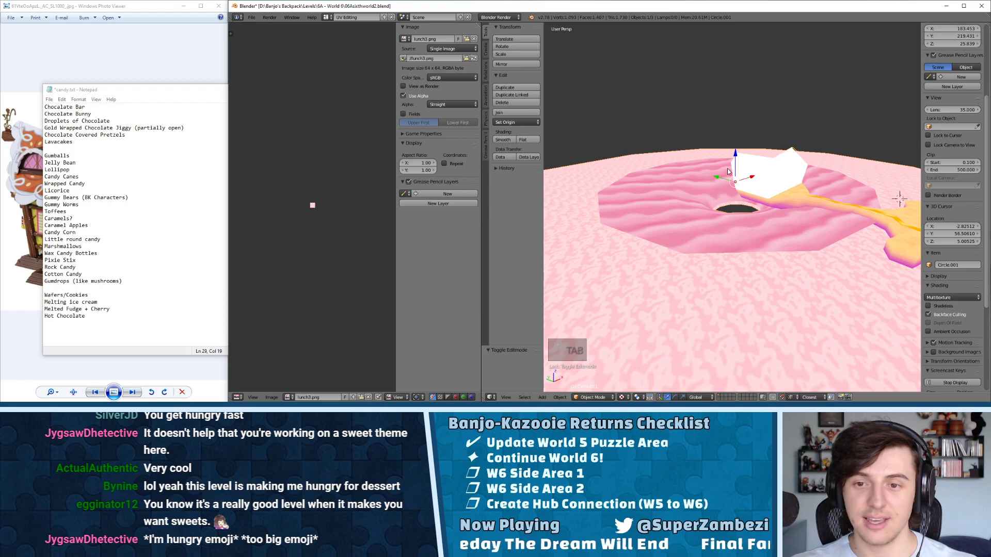
pyautogui.moveTo(726, 168); pyautogui.dragTo(526, 154, button='middle')
pyautogui.scroll(2, 689, 186)
pyautogui.scroll(-1, 967, 219)
pyautogui.scroll(-2, 816, 240)
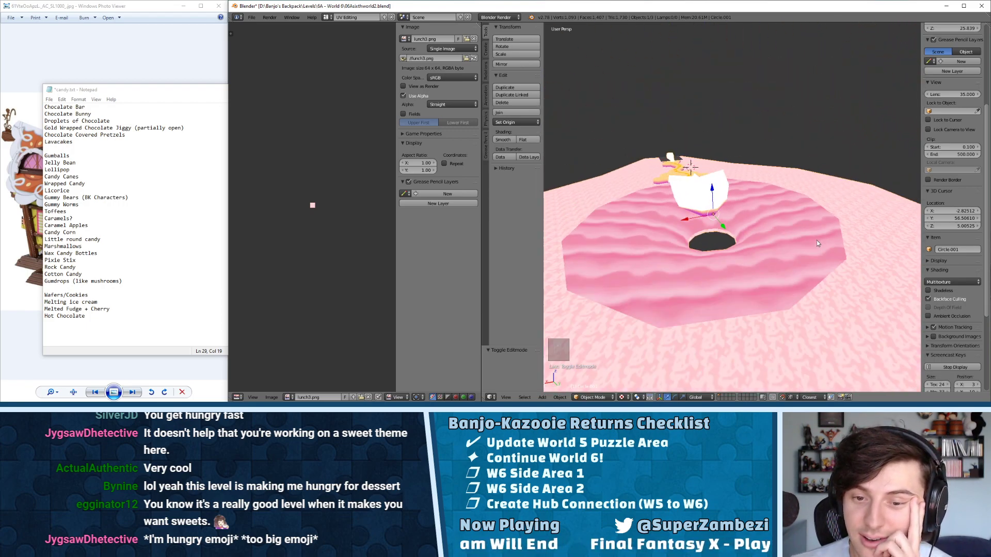
pyautogui.moveTo(817, 240); pyautogui.dragTo(773, 226, button='middle')
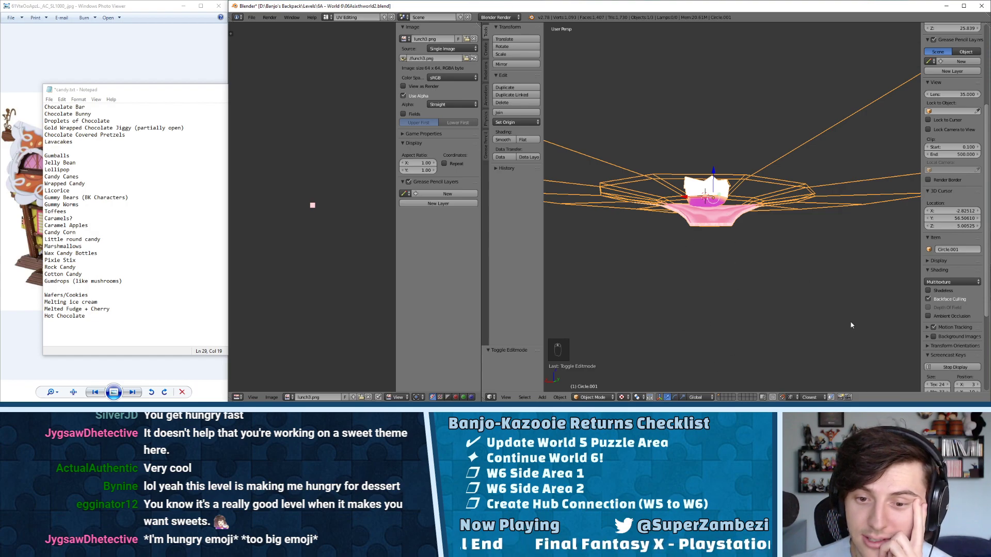
pyautogui.moveTo(725, 142); pyautogui.dragTo(532, 152, button='middle')
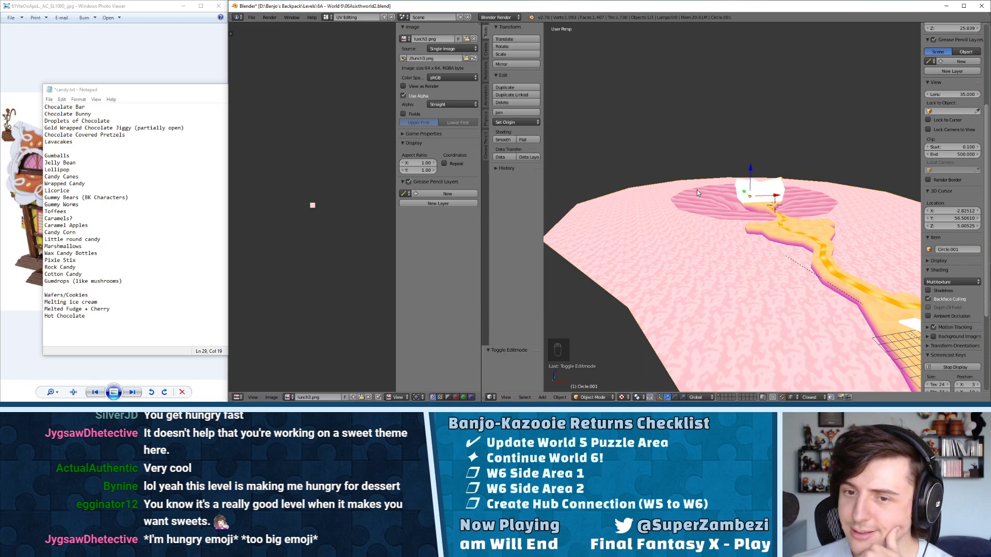
pyautogui.moveTo(775, 193); pyautogui.dragTo(609, 194, button='middle')
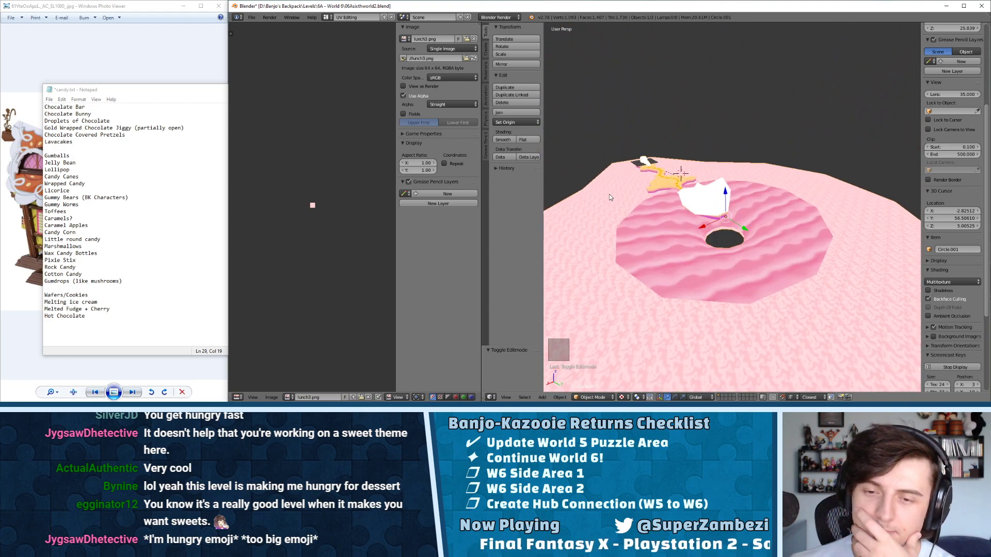
pyautogui.scroll(3, 703, 213)
pyautogui.moveTo(702, 216); pyautogui.dragTo(682, 183, button='middle')
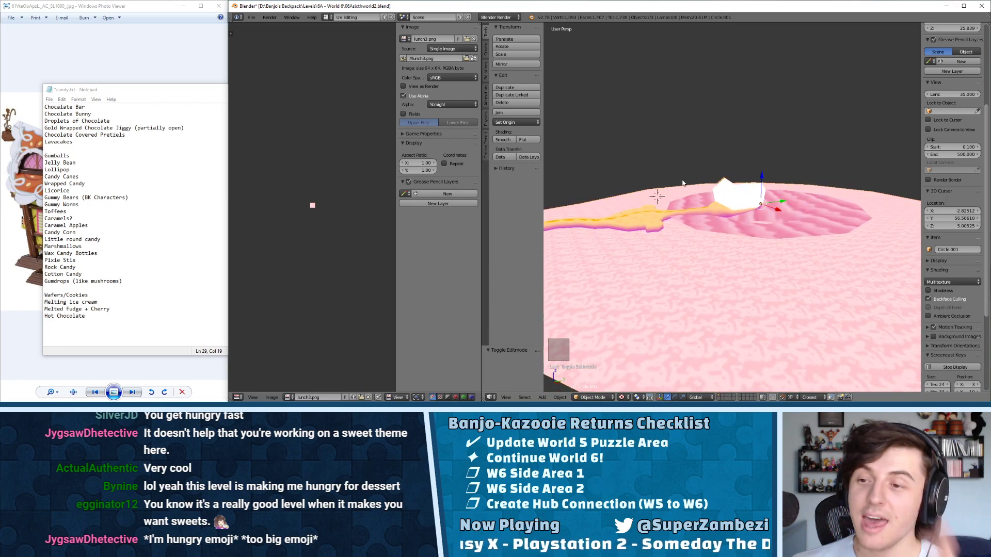
pyautogui.moveTo(797, 230); pyautogui.dragTo(749, 209, button='middle')
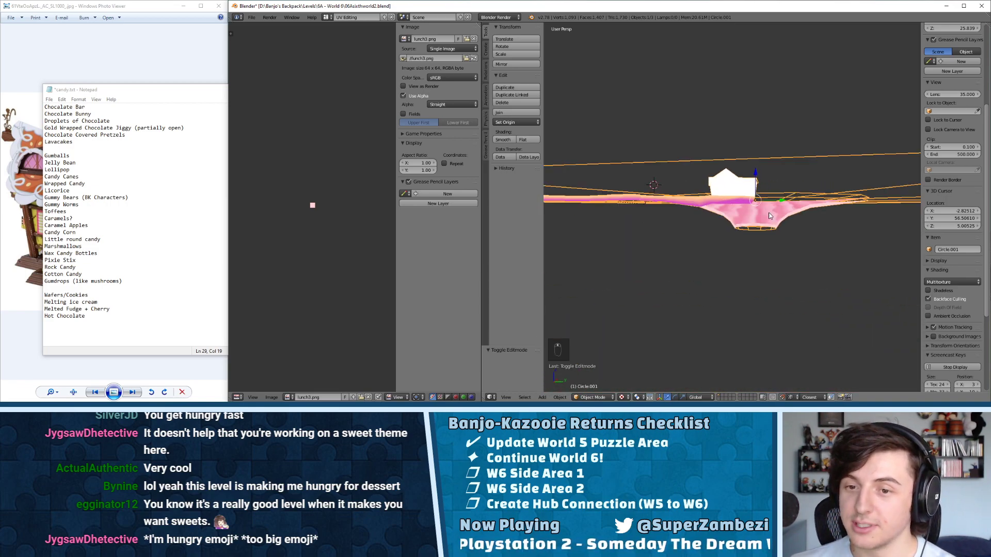
pyautogui.scroll(-4, 655, 265)
pyautogui.moveTo(804, 271); pyautogui.dragTo(790, 296, button='middle')
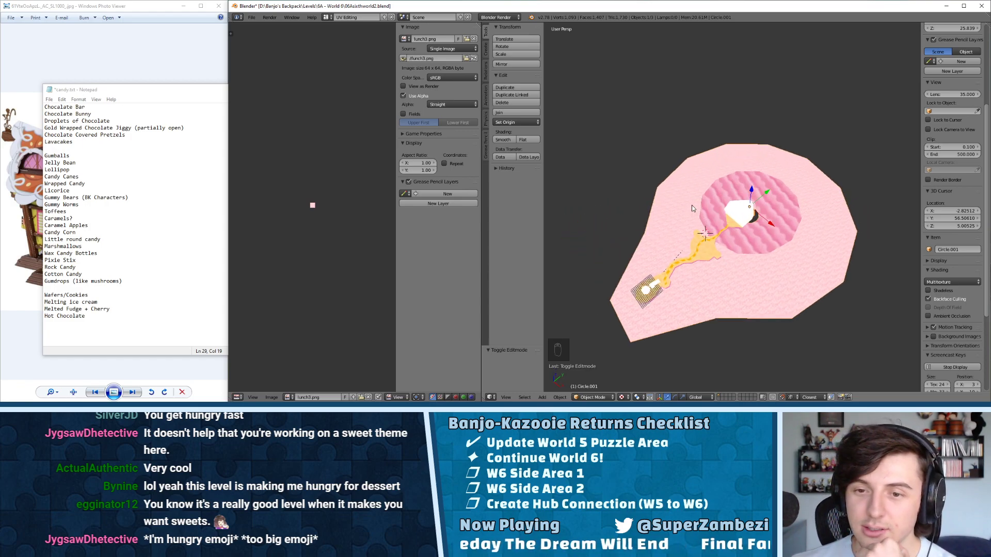
pyautogui.scroll(10, 795, 187)
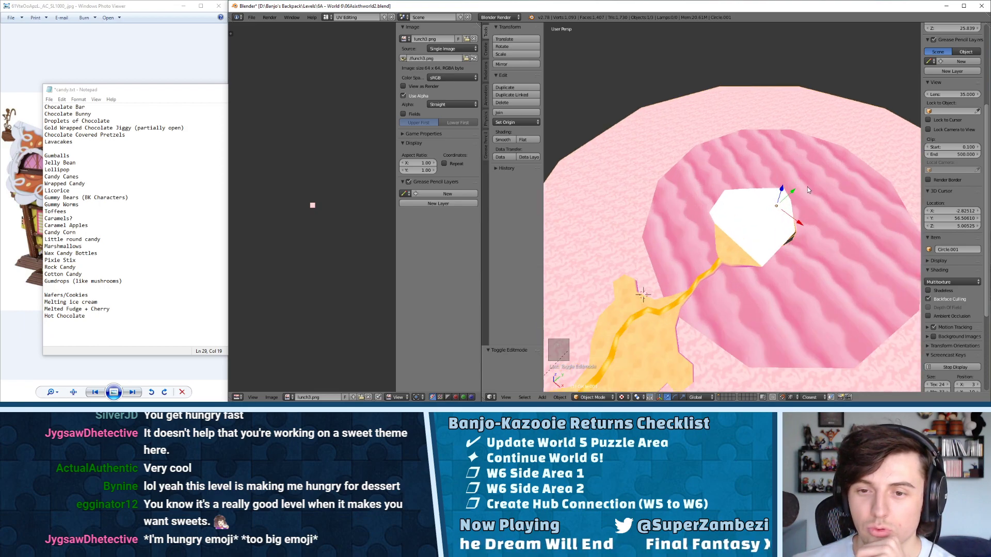
pyautogui.moveTo(795, 187)
pyautogui.mouseDown(button='middle')
pyautogui.moveTo(729, 187)
pyautogui.moveTo(801, 174)
pyautogui.mouseUp(button='middle')
pyautogui.scroll(-4, 800, 173)
pyautogui.scroll(-4, 835, 130)
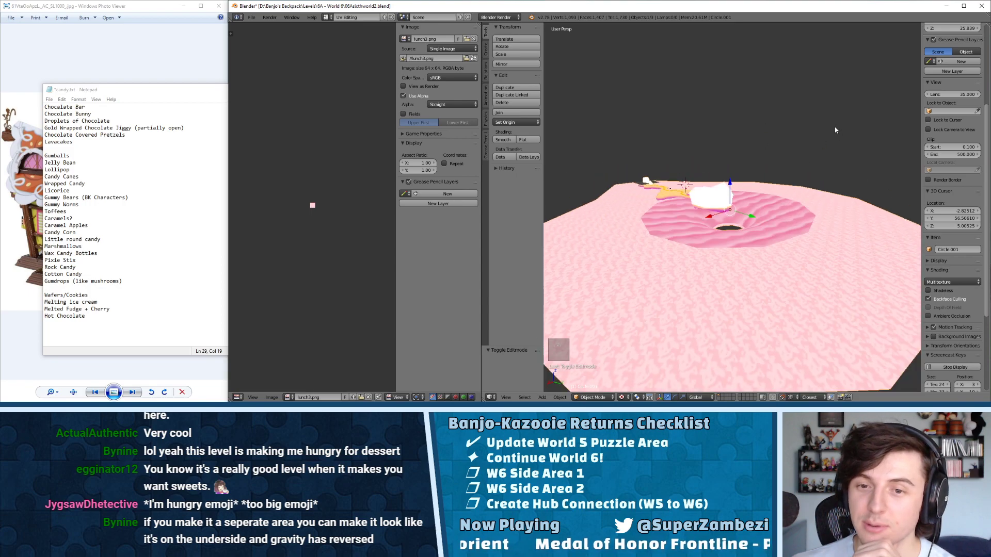
pyautogui.scroll(4, 707, 184)
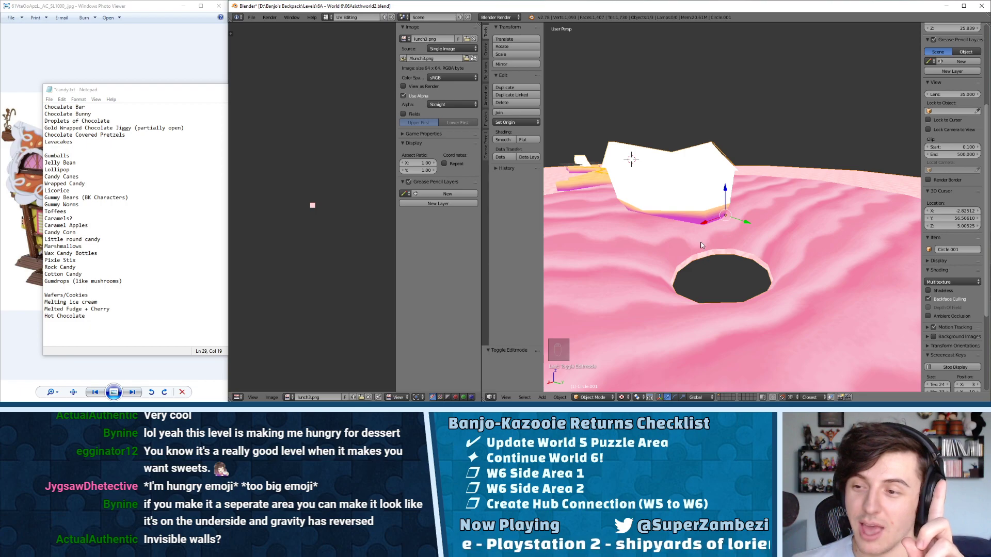
pyautogui.moveTo(701, 245); pyautogui.dragTo(774, 227, button='middle')
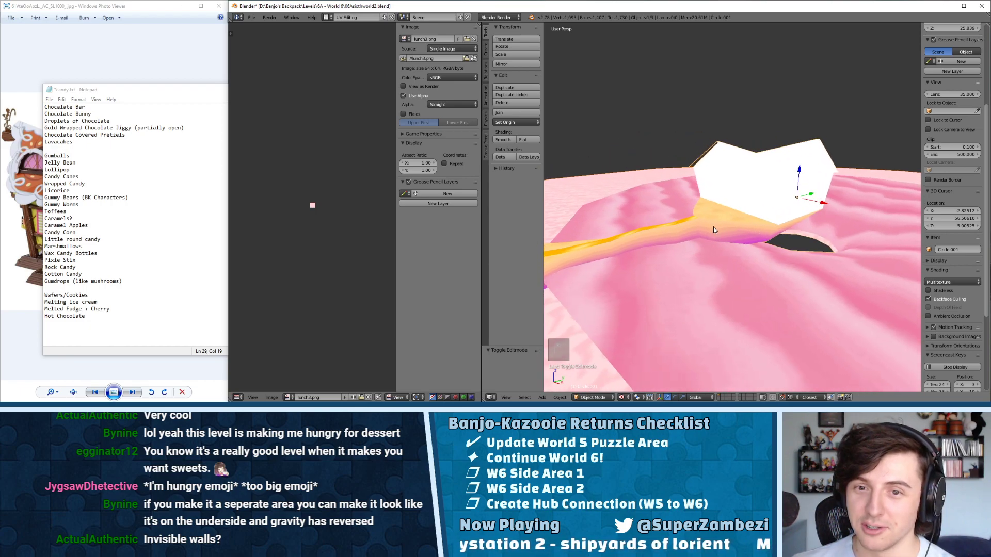
pyautogui.moveTo(732, 221)
pyautogui.mouseDown(button='middle')
pyautogui.moveTo(744, 205)
pyautogui.moveTo(721, 212)
pyautogui.mouseUp(button='middle')
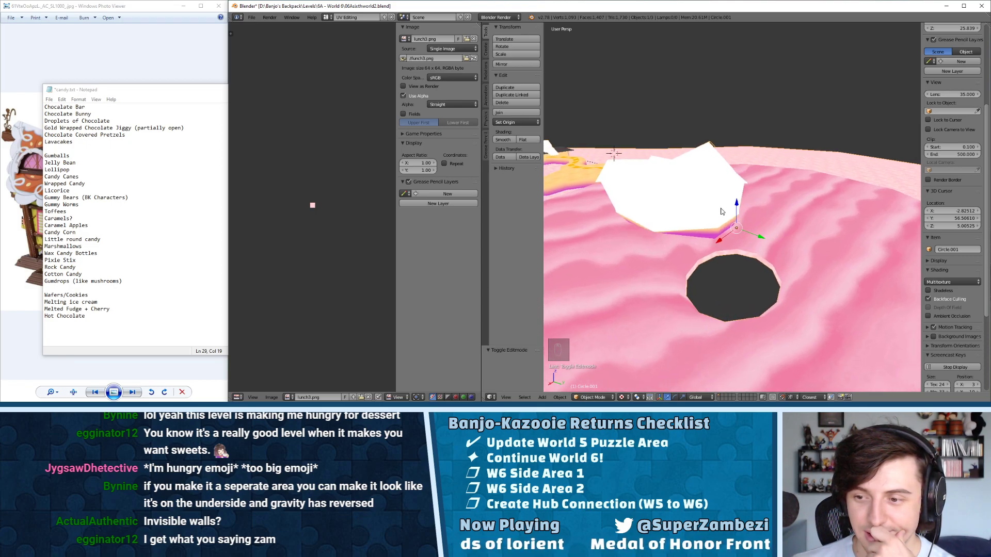
pyautogui.moveTo(722, 212); pyautogui.dragTo(722, 170, button='middle')
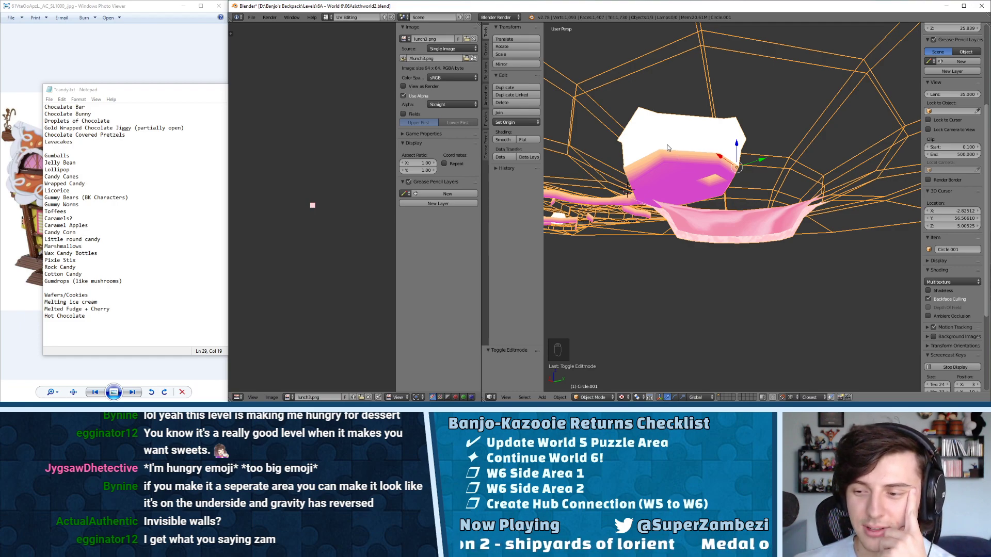
pyautogui.scroll(-5, 722, 213)
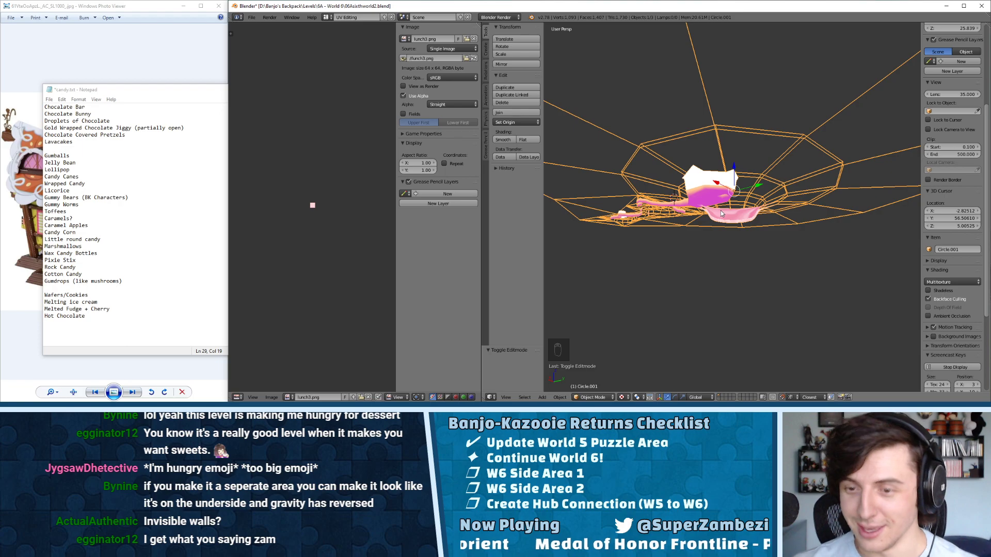
pyautogui.scroll(-1, 705, 154)
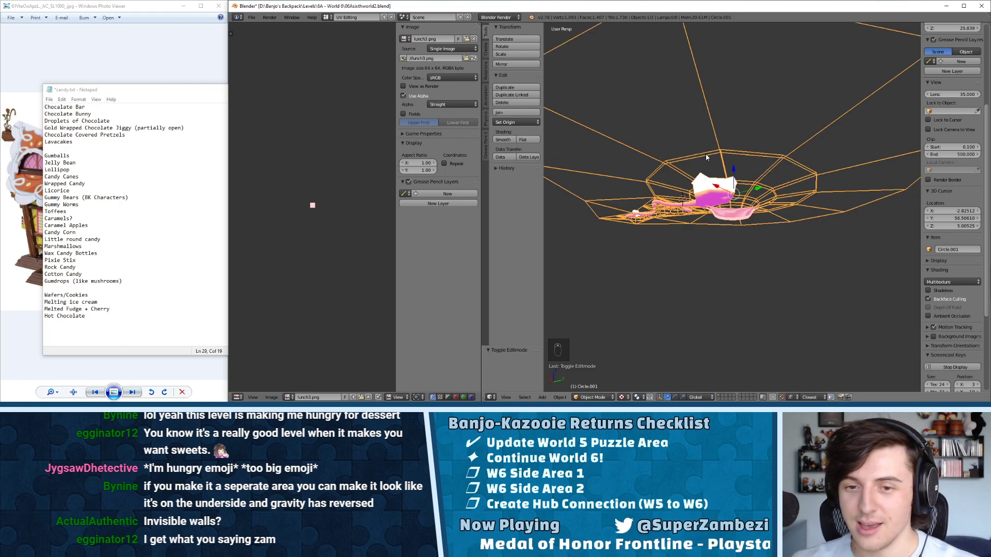
pyautogui.scroll(10, 705, 155)
pyautogui.scroll(-6, 712, 145)
pyautogui.moveTo(714, 107); pyautogui.dragTo(809, 233, button='middle')
pyautogui.scroll(5, 729, 150)
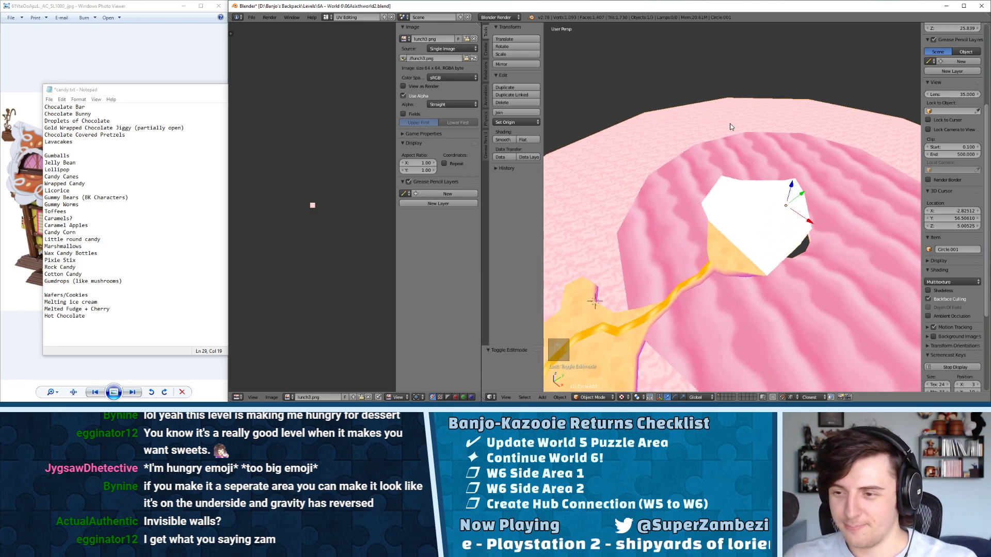
pyautogui.scroll(-4, 725, 133)
pyautogui.moveTo(724, 133); pyautogui.dragTo(849, 185, button='middle')
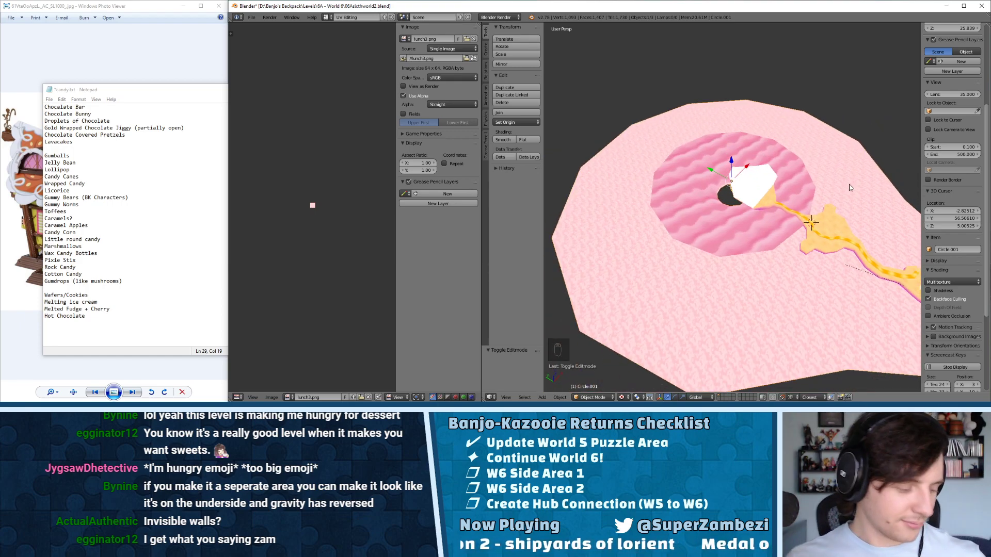
pyautogui.moveTo(733, 195); pyautogui.dragTo(701, 156, button='middle')
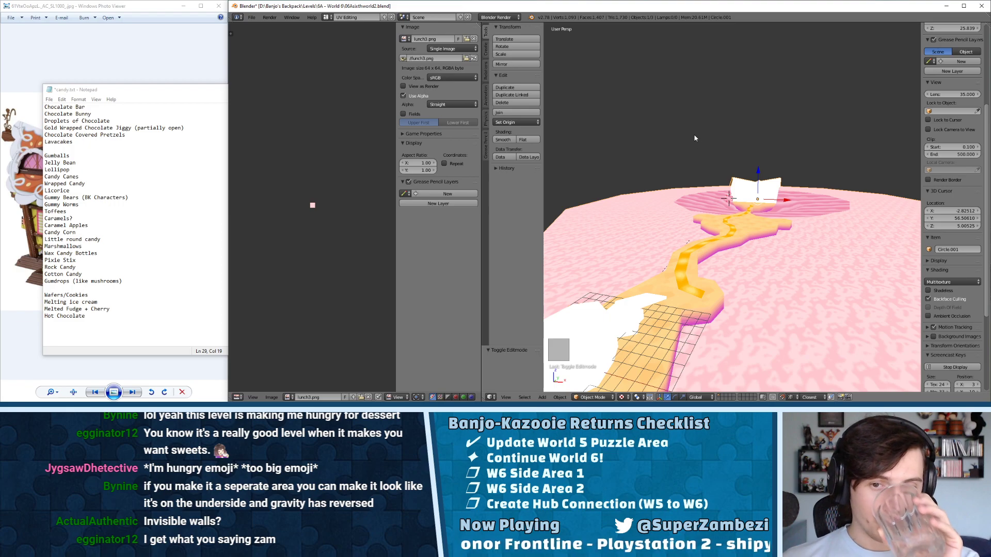
# - Save the level file
pyautogui.moveTo(687, 133); pyautogui.dragTo(667, 165, button='middle')
pyautogui.click(251, 17)
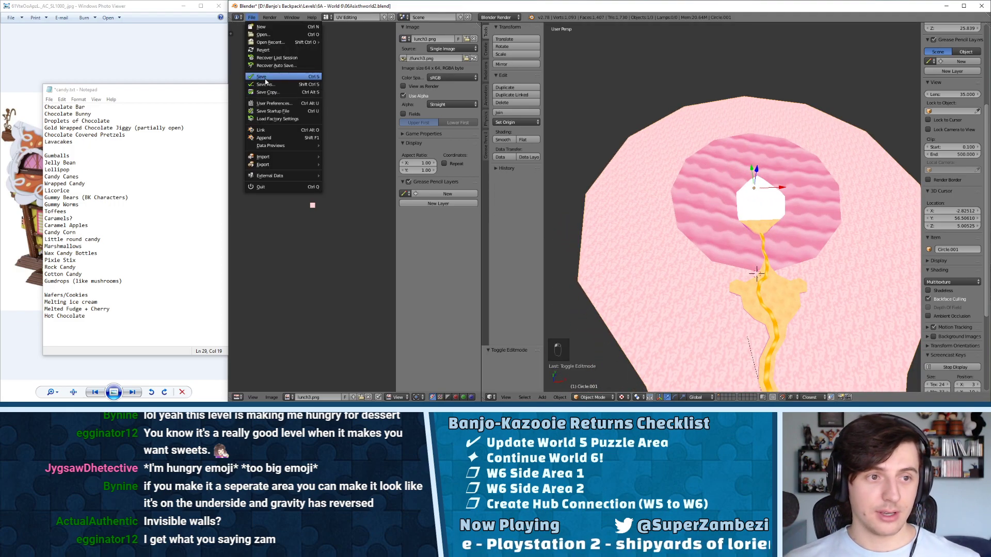
pyautogui.click(262, 77)
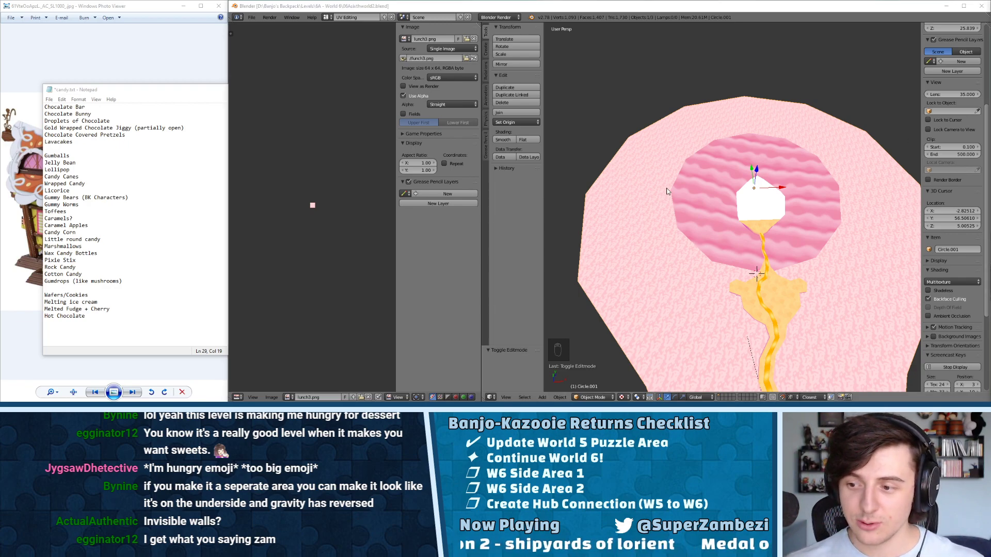
# - Enter edit mode on the disc mesh and reveal its hidden rippled ring faces
pyautogui.press('Tab')
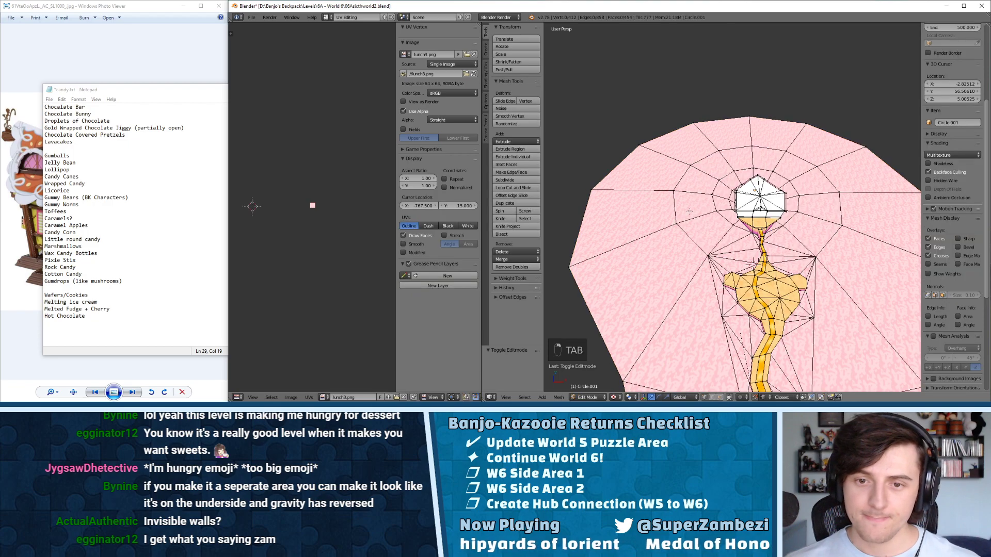
pyautogui.press('Tab')
pyautogui.press('Tab')
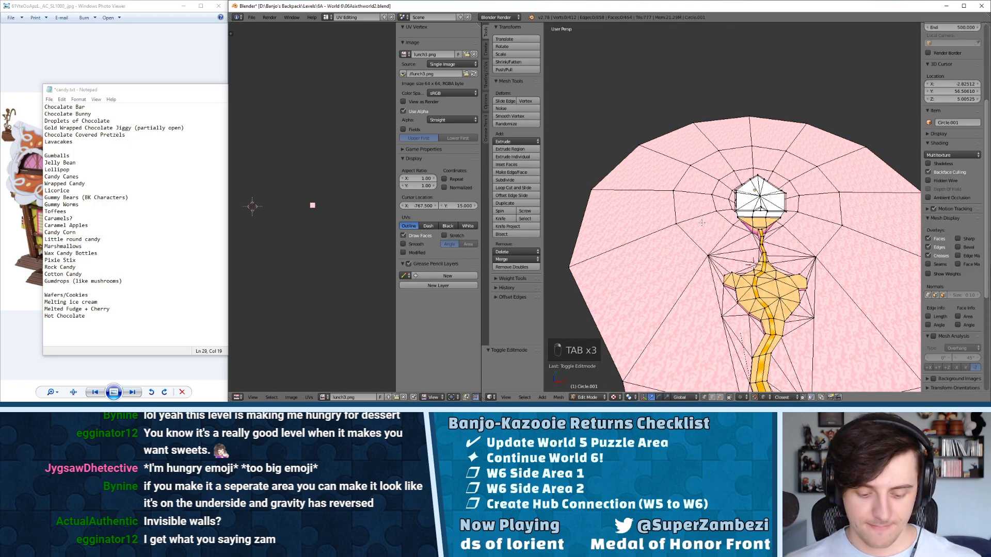
pyautogui.hotkey('alt', 'h')
# - Offset the rippled ring's outer edge loop outward in Extrude mode by about 5.89, widening the ring over the pink disc
pyautogui.hotkey('ctrl', 'Tab')
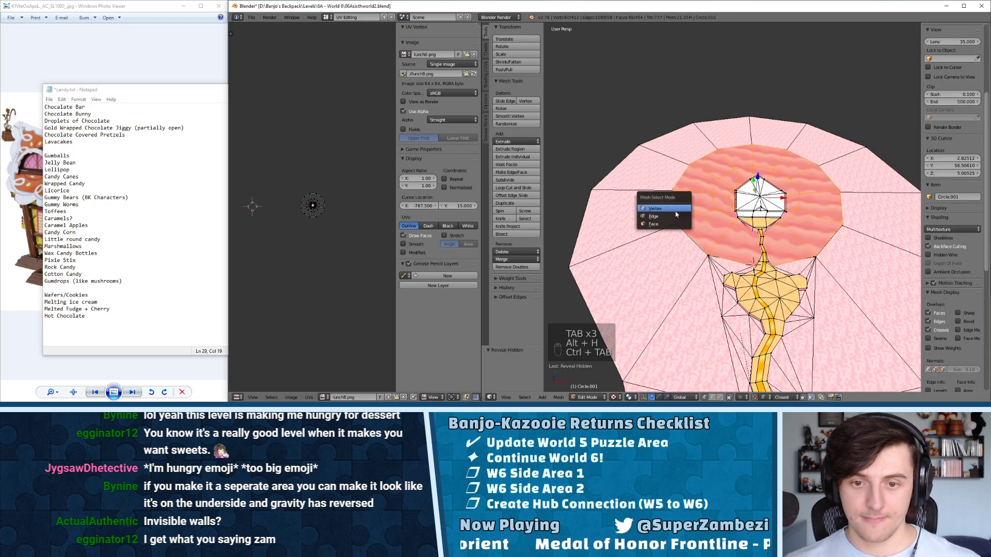
pyautogui.click(671, 211)
pyautogui.rightClick(679, 209)
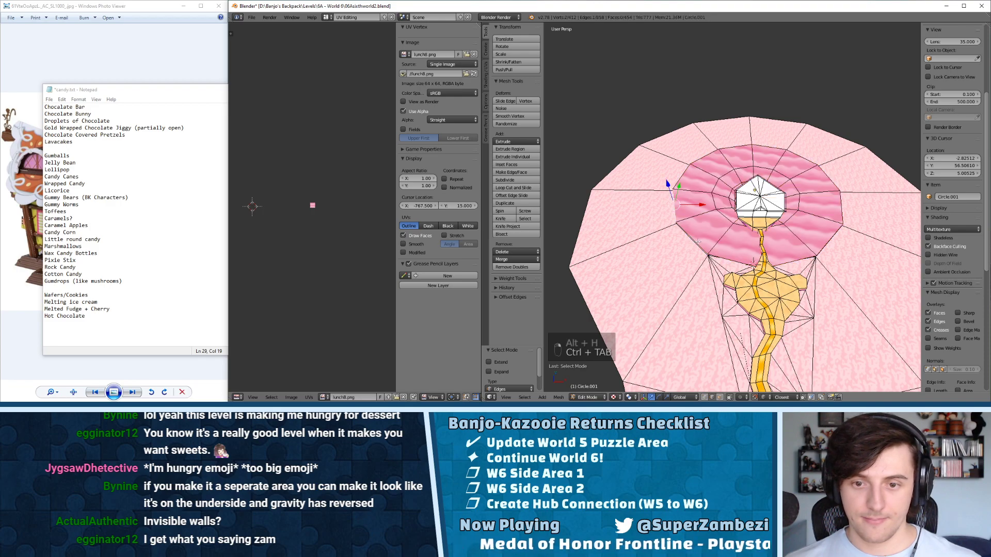
pyautogui.keyDown('alt'); pyautogui.rightClick(697, 242); pyautogui.keyUp('alt')
pyautogui.press('KP_Decimal')
pyautogui.press('KP_7')
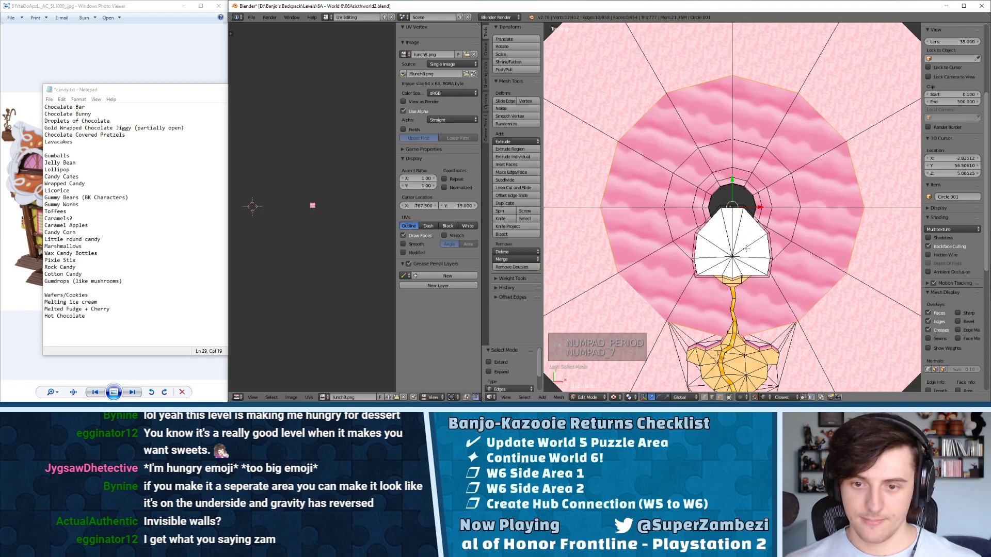
pyautogui.hotkey('ctrl', 'e')
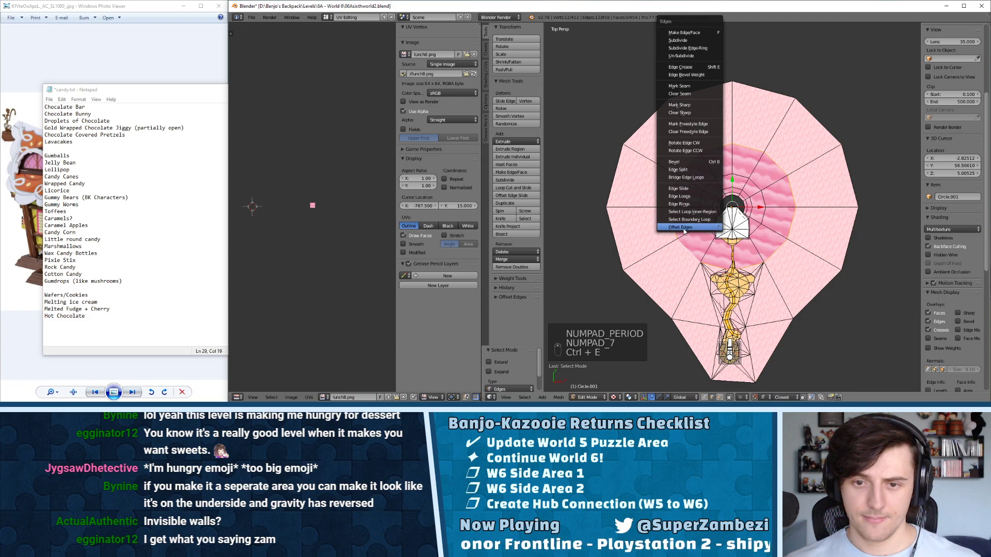
pyautogui.moveTo(684, 228)
pyautogui.click(756, 237)
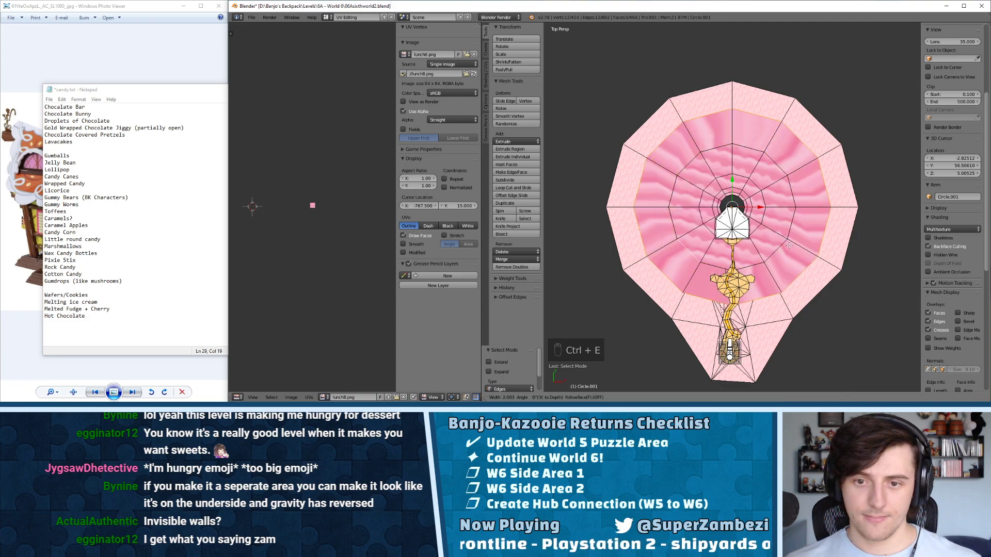
pyautogui.click(816, 313)
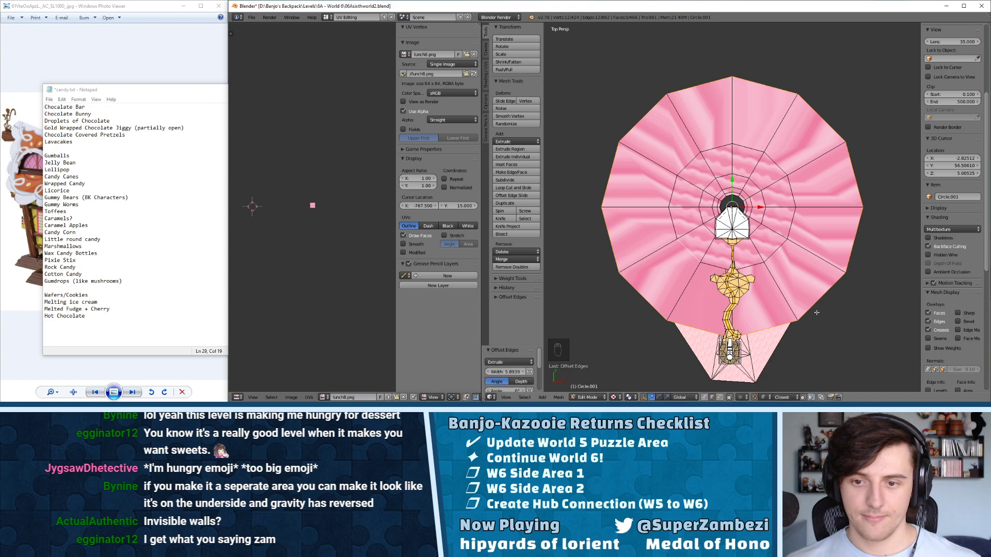
# - Examine the widened rippled disc from above, edge-on and along the path towards the white platform
pyautogui.moveTo(816, 312); pyautogui.dragTo(812, 204, button='middle')
pyautogui.moveTo(741, 215); pyautogui.dragTo(818, 232, button='middle')
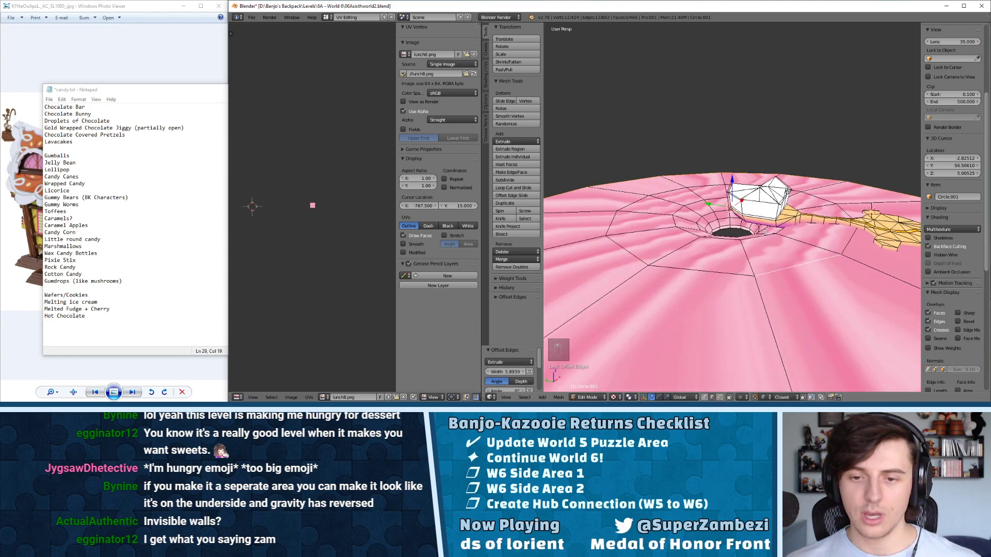
pyautogui.scroll(-5, 818, 233)
pyautogui.moveTo(732, 271); pyautogui.dragTo(732, 298, button='middle')
pyautogui.scroll(4, 728, 311)
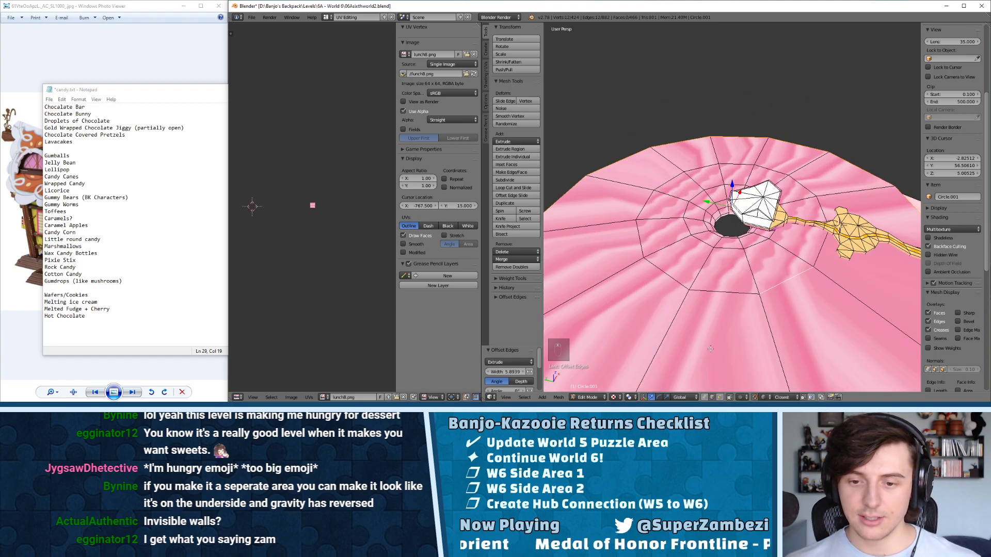
pyautogui.scroll(-2, 711, 349)
pyautogui.scroll(-2, 713, 337)
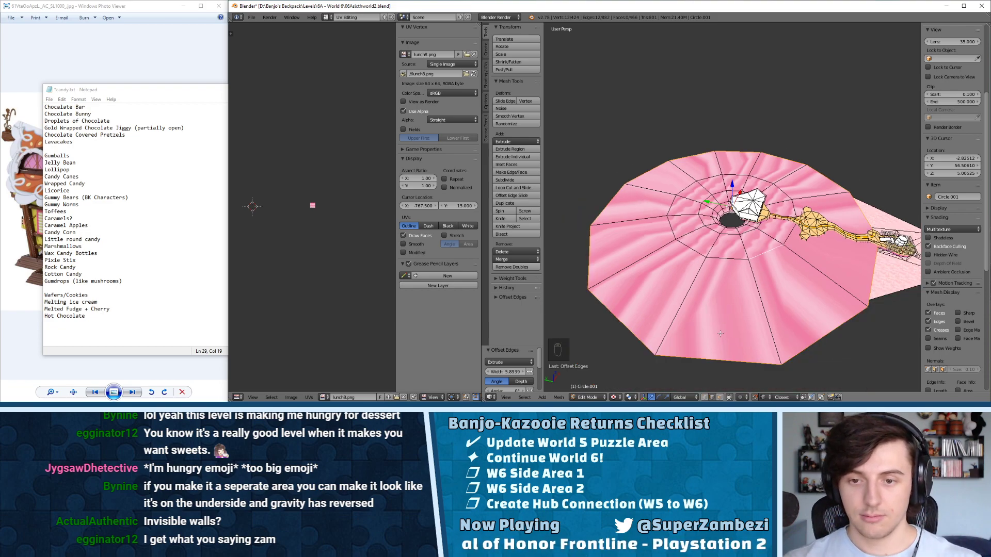
pyautogui.scroll(4, 720, 334)
pyautogui.moveTo(720, 334); pyautogui.dragTo(681, 196, button='middle')
pyautogui.scroll(-4, 625, 165)
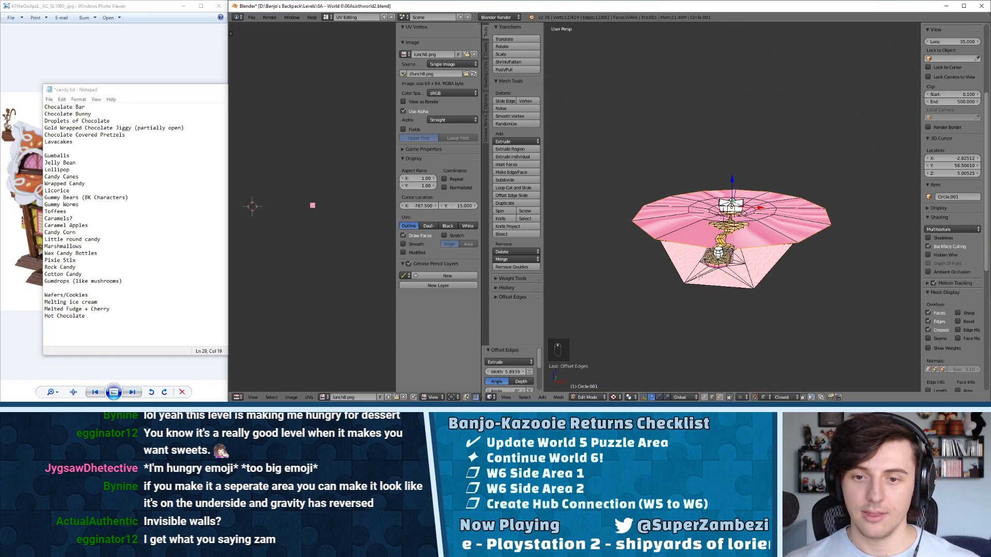
pyautogui.scroll(4, 699, 276)
pyautogui.scroll(-2, 682, 267)
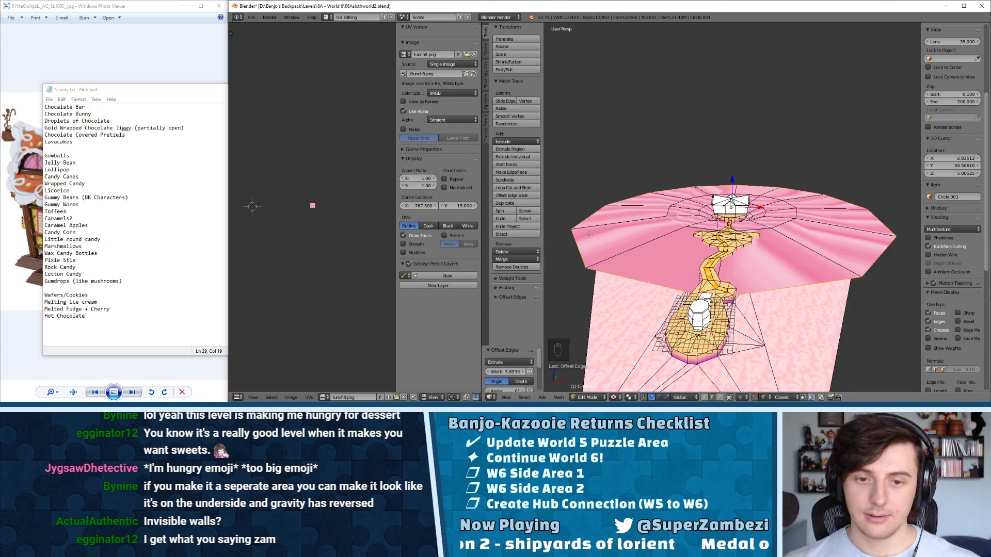
pyautogui.moveTo(598, 270); pyautogui.dragTo(594, 240, button='middle')
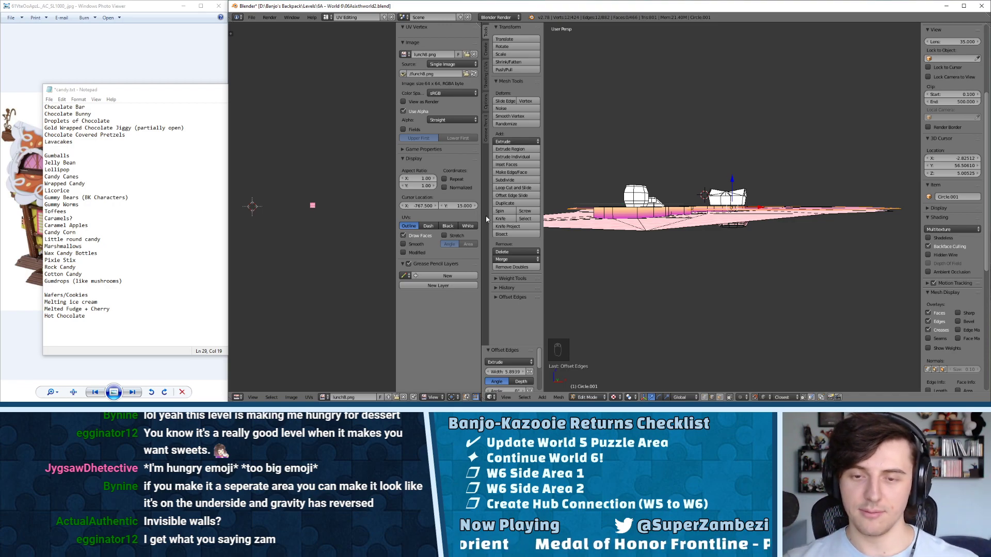
pyautogui.moveTo(576, 179)
pyautogui.mouseDown(button='middle')
pyautogui.moveTo(663, 181)
pyautogui.moveTo(567, 184)
pyautogui.mouseUp(button='middle')
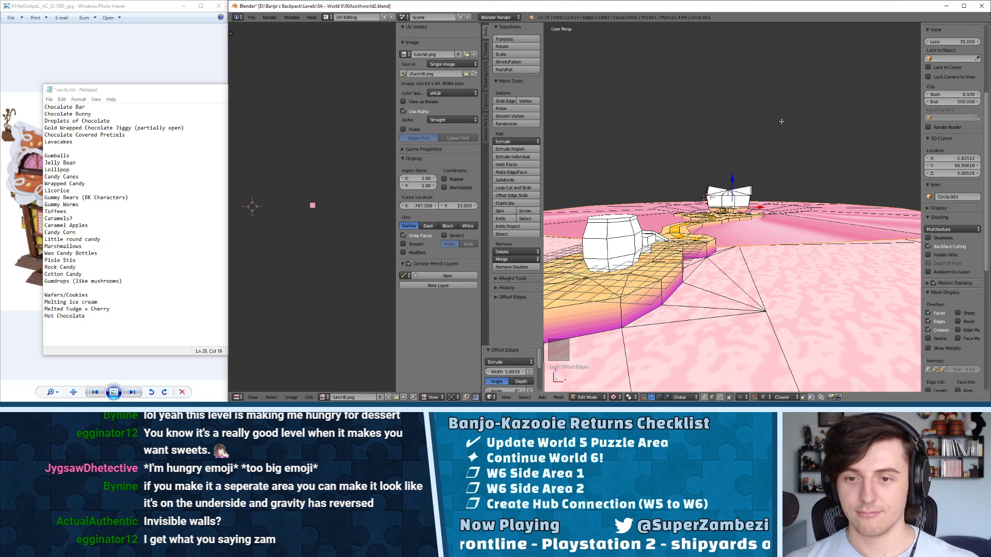
pyautogui.scroll(-5, 795, 155)
pyautogui.moveTo(798, 157)
pyautogui.mouseDown(button='middle')
pyautogui.moveTo(754, 174)
pyautogui.moveTo(748, 152)
pyautogui.moveTo(804, 155)
pyautogui.mouseUp(button='middle')
pyautogui.scroll(5, 751, 170)
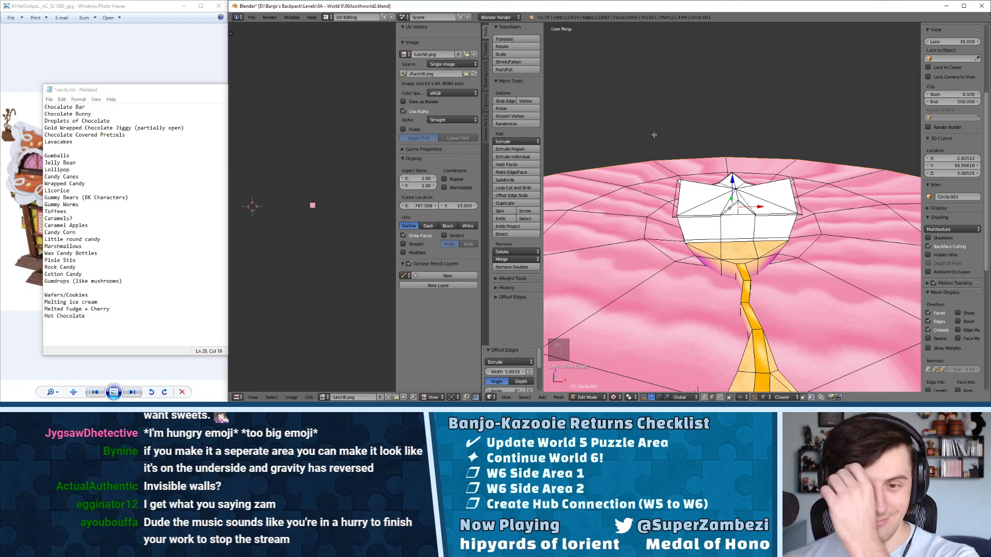
# - Switch to face selection and inspect the central hole's rim and the surrounding ripples from several angles
pyautogui.scroll(-4, 654, 134)
pyautogui.moveTo(653, 135); pyautogui.dragTo(742, 262, button='middle')
pyautogui.hotkey('ctrl', 'Tab')
pyautogui.click(687, 182)
pyautogui.scroll(3, 691, 181)
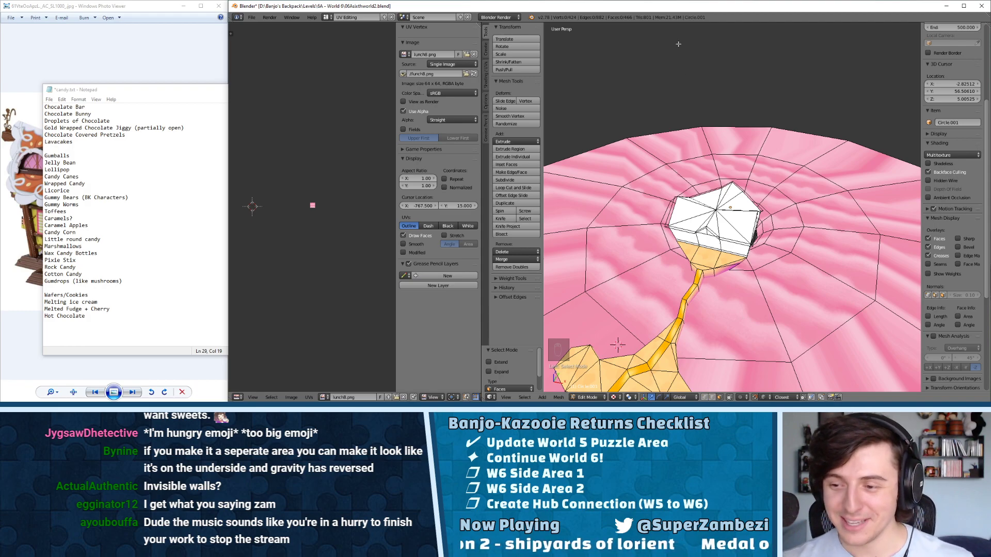
pyautogui.moveTo(691, 96); pyautogui.dragTo(638, 147, button='middle')
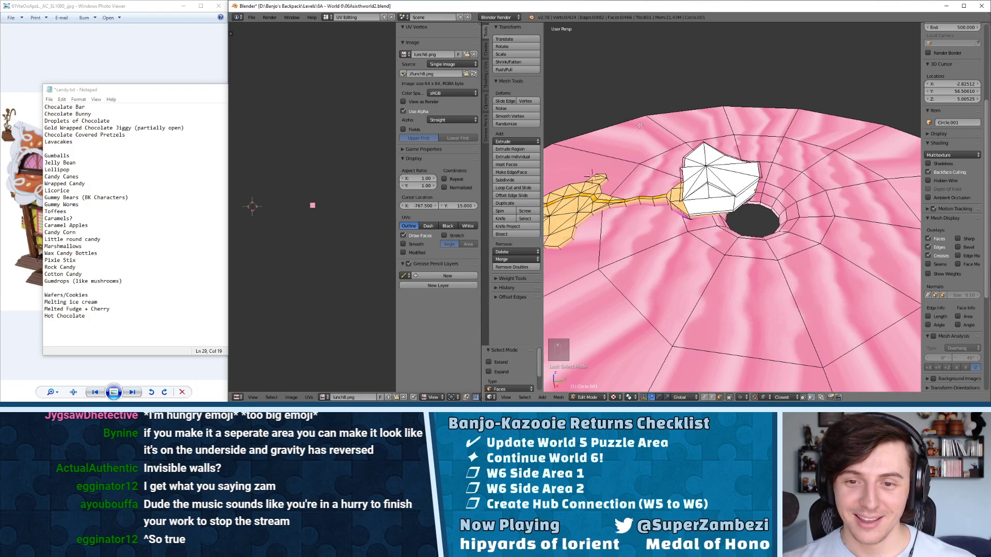
pyautogui.moveTo(773, 231); pyautogui.dragTo(712, 172, button='middle')
pyautogui.scroll(6, 761, 193)
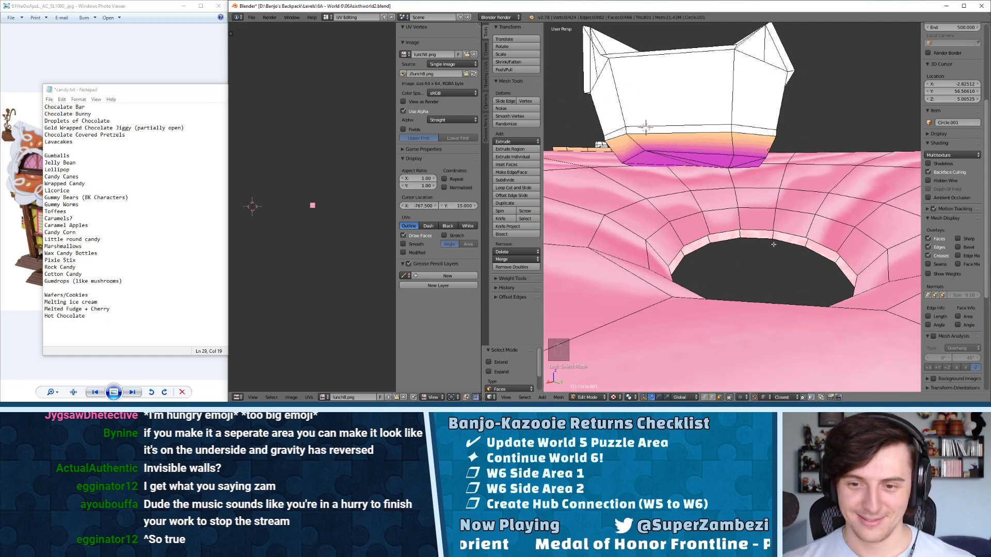
pyautogui.moveTo(773, 244); pyautogui.dragTo(705, 261, button='middle')
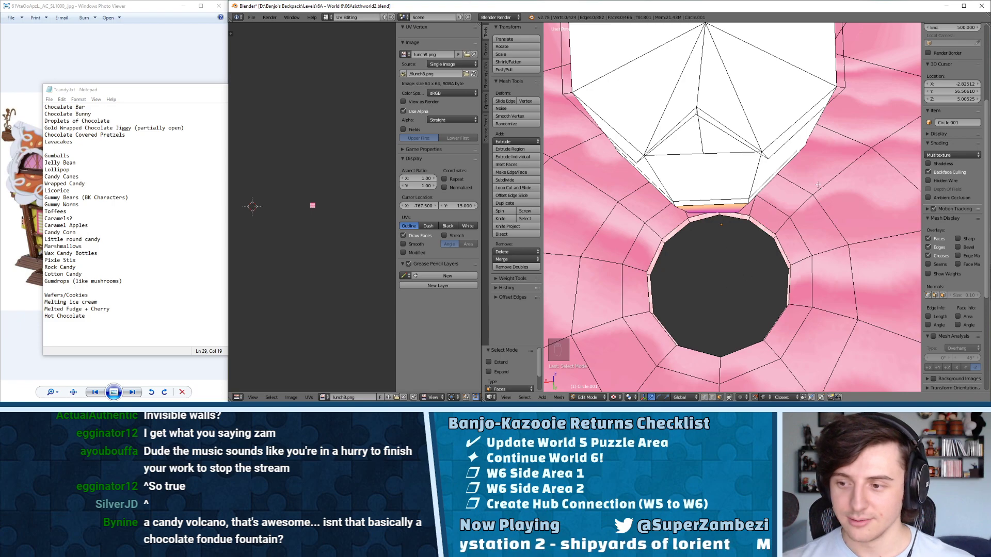
pyautogui.moveTo(818, 185); pyautogui.dragTo(694, 197, button='middle')
pyautogui.scroll(-6, 690, 55)
pyautogui.scroll(-3, 748, 69)
pyautogui.scroll(-6, 745, 86)
pyautogui.scroll(5, 733, 101)
# - Return to object mode and review the rippled surface, the path and the central hole without the wireframe
pyautogui.press('a')
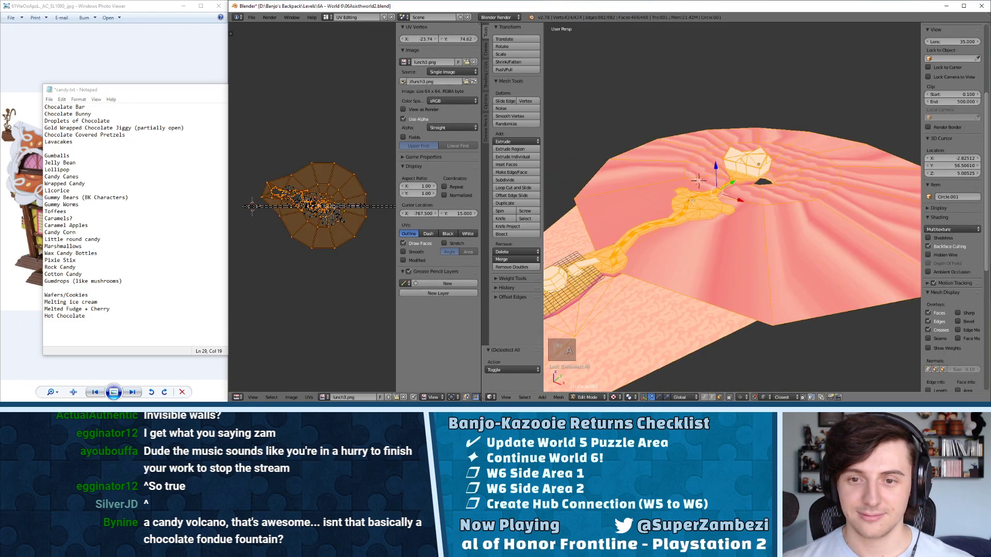
pyautogui.click(588, 397)
pyautogui.click(589, 378)
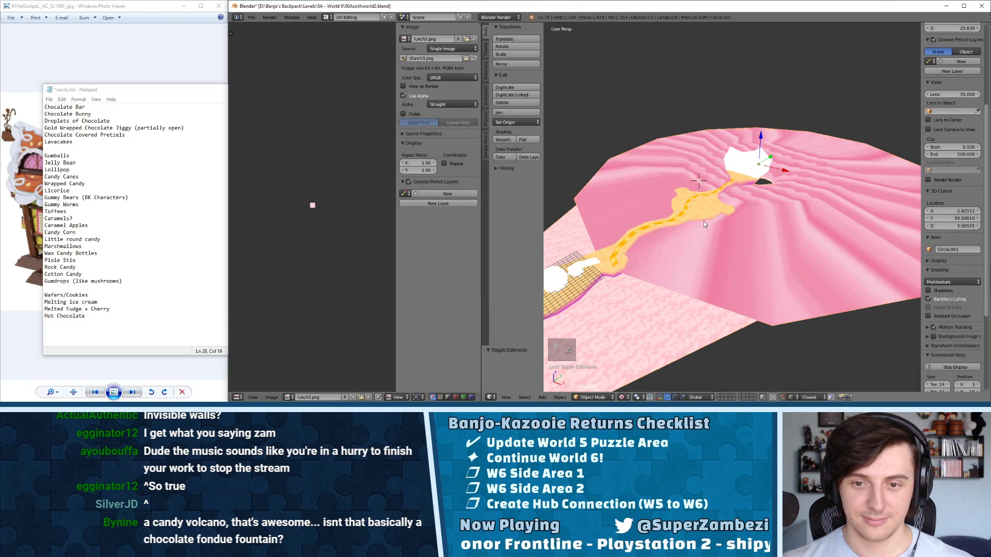
pyautogui.scroll(-4, 714, 210)
pyautogui.moveTo(714, 209); pyautogui.dragTo(741, 170, button='middle')
pyautogui.scroll(5, 681, 214)
pyautogui.scroll(3, 741, 171)
pyautogui.moveTo(792, 117); pyautogui.dragTo(725, 187, button='middle')
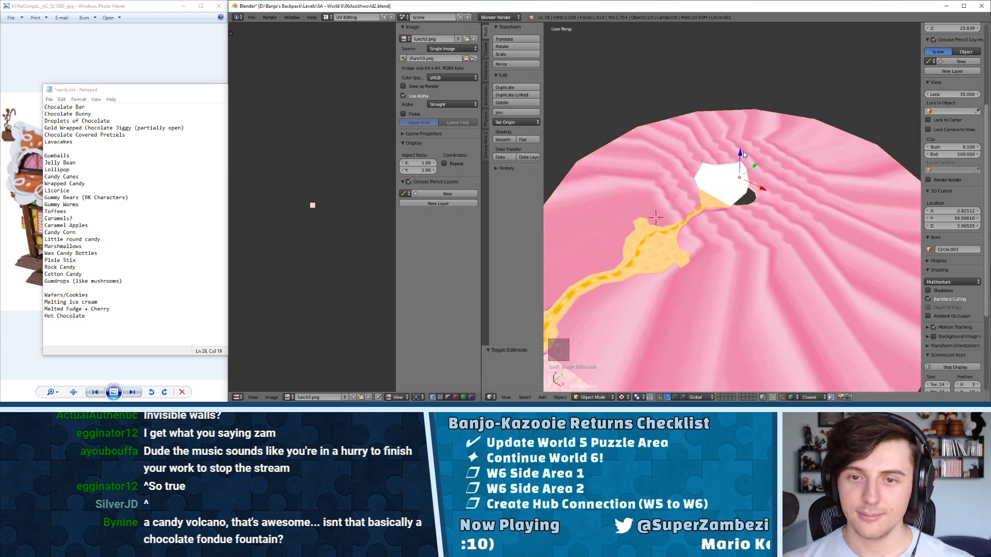
pyautogui.scroll(-4, 722, 143)
pyautogui.moveTo(721, 143); pyautogui.dragTo(738, 227, button='middle')
pyautogui.scroll(3, 683, 174)
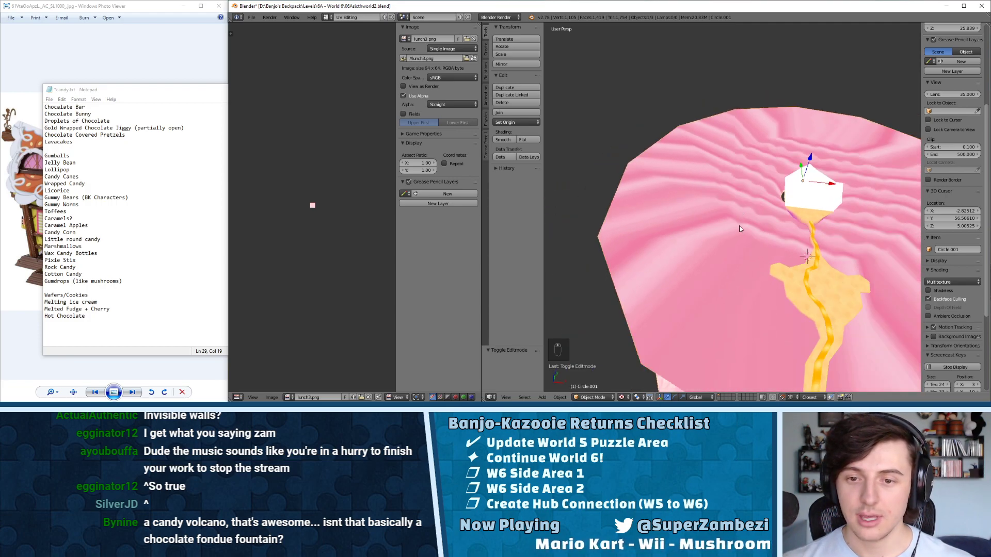
# - Enter edit mode on the disc, select the whole linked rippled ring and hide it
pyautogui.press('Tab')
pyautogui.rightClick(720, 234)
pyautogui.press('l')
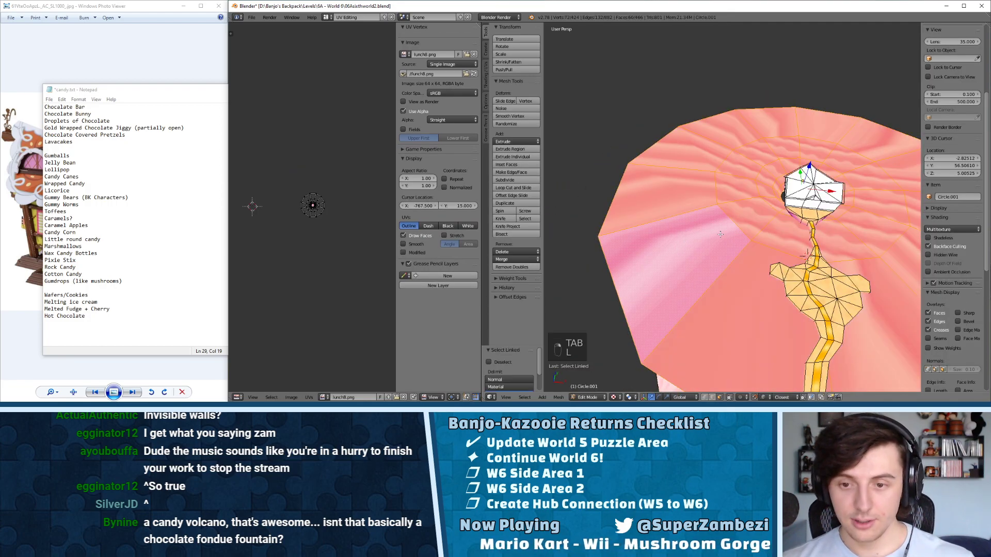
pyautogui.press('h')
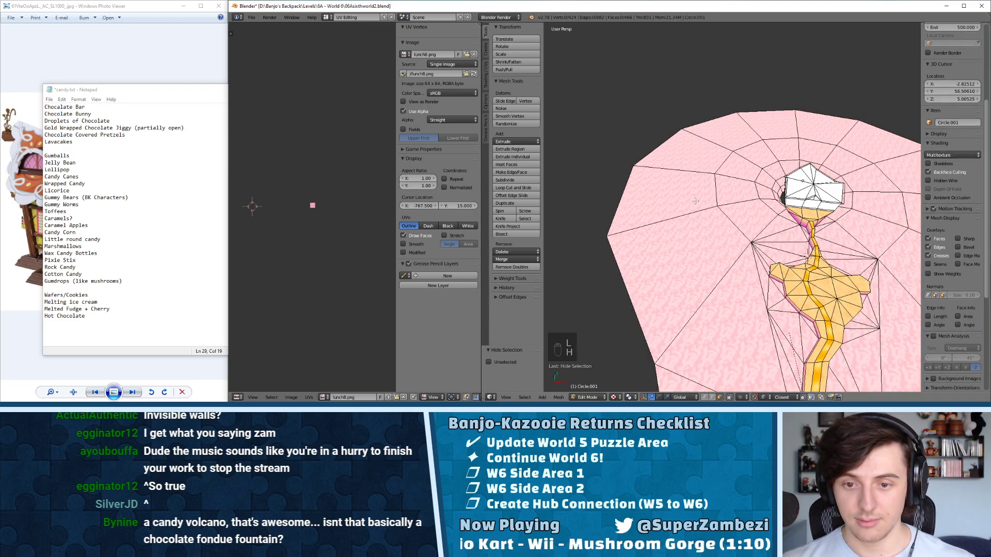
# - Select the edge loop around the central hole of the pink disc and extrude it straight down along Z
pyautogui.moveTo(802, 177); pyautogui.dragTo(719, 176, button='middle')
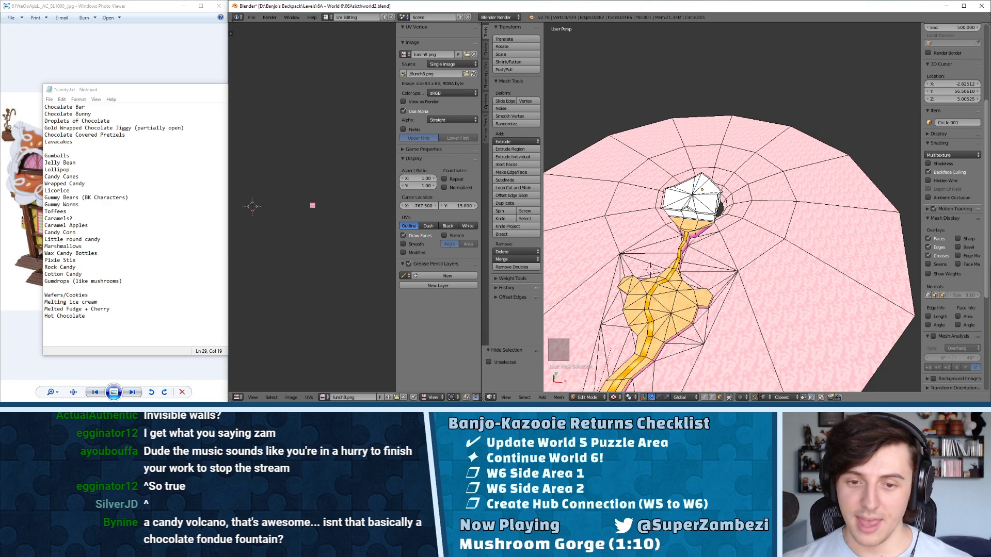
pyautogui.scroll(-5, 701, 204)
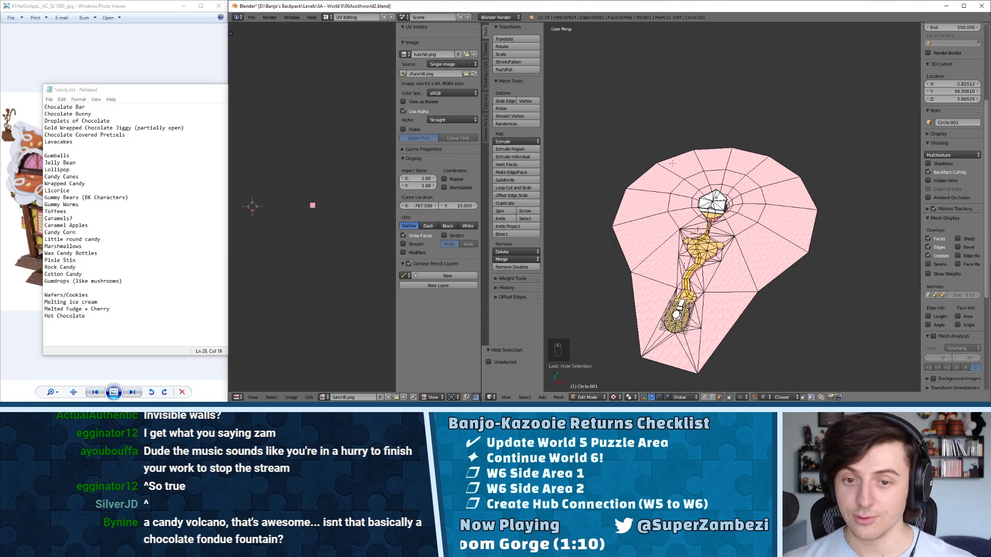
pyautogui.scroll(6, 738, 184)
pyautogui.moveTo(667, 234); pyautogui.dragTo(898, 249, button='middle')
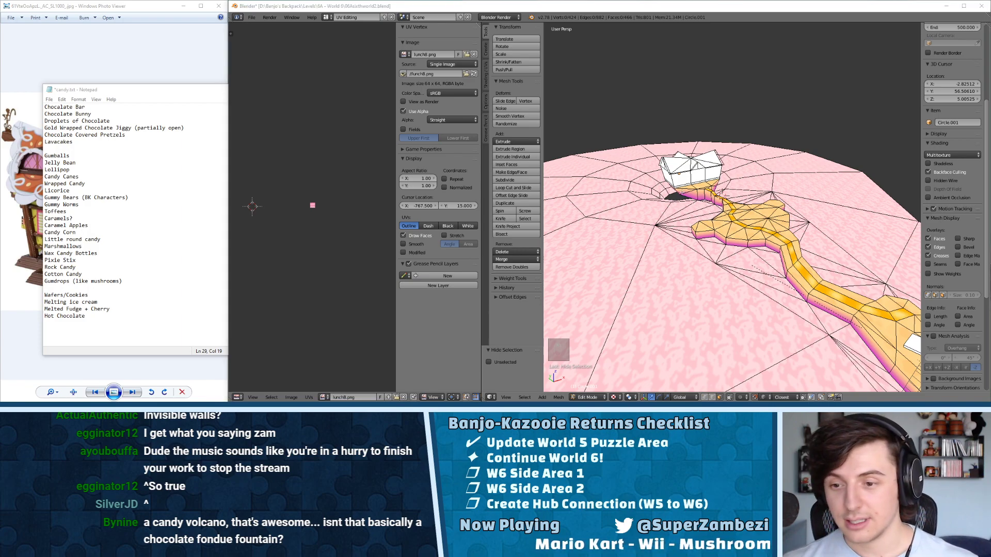
pyautogui.scroll(8, 761, 213)
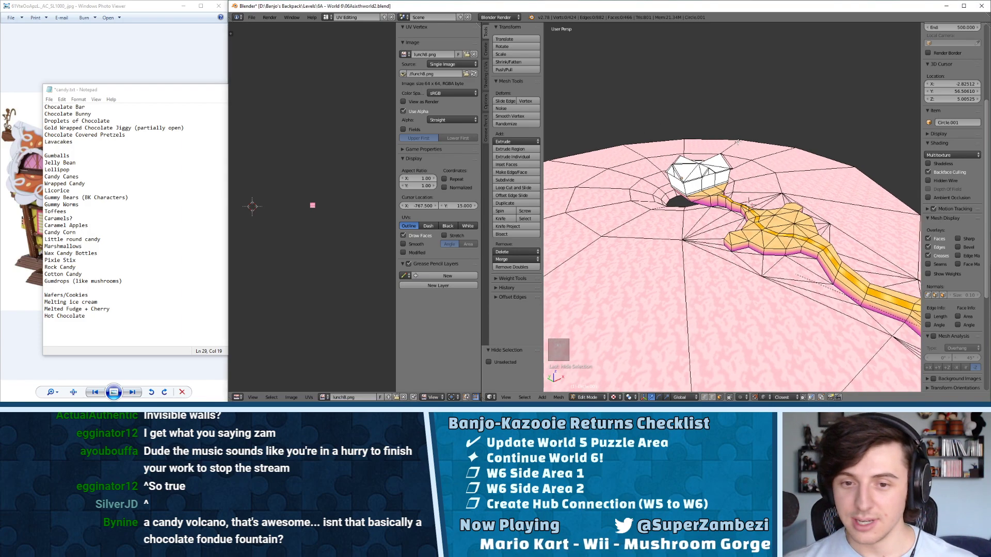
pyautogui.moveTo(761, 214); pyautogui.dragTo(754, 157, button='middle')
pyautogui.hotkey('ctrl', 'Tab')
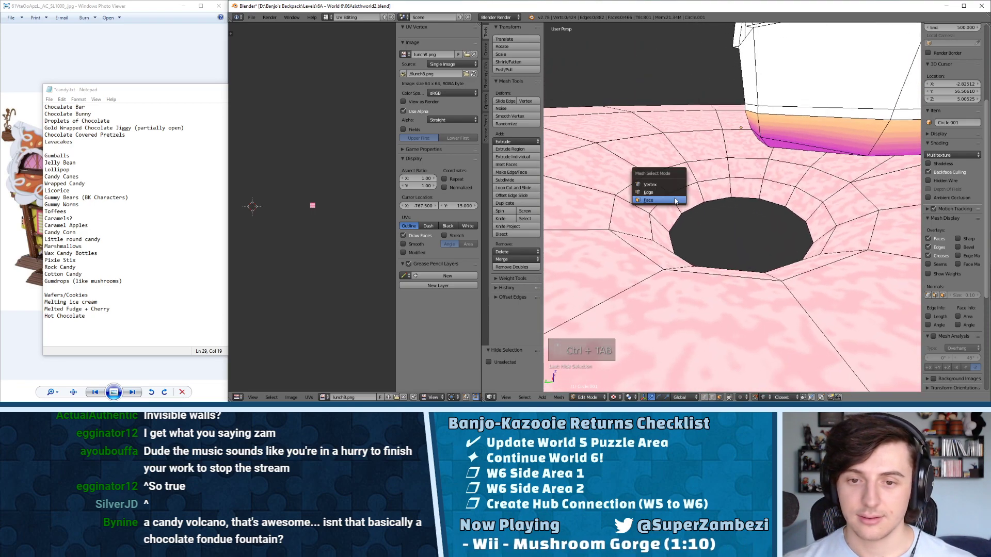
pyautogui.click(675, 192)
pyautogui.rightClick(701, 206)
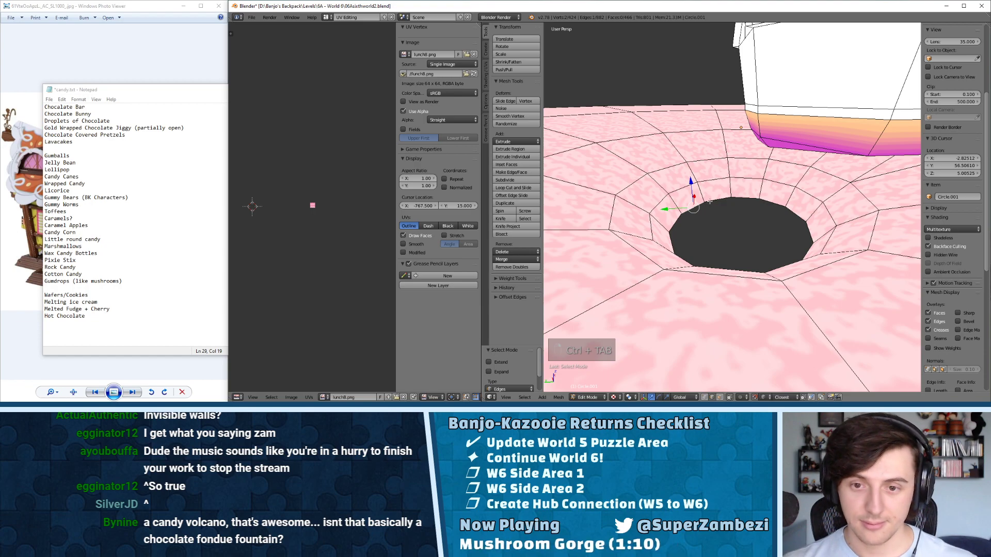
pyautogui.keyDown('alt'); pyautogui.rightClick(710, 202); pyautogui.keyUp('alt')
pyautogui.press('e')
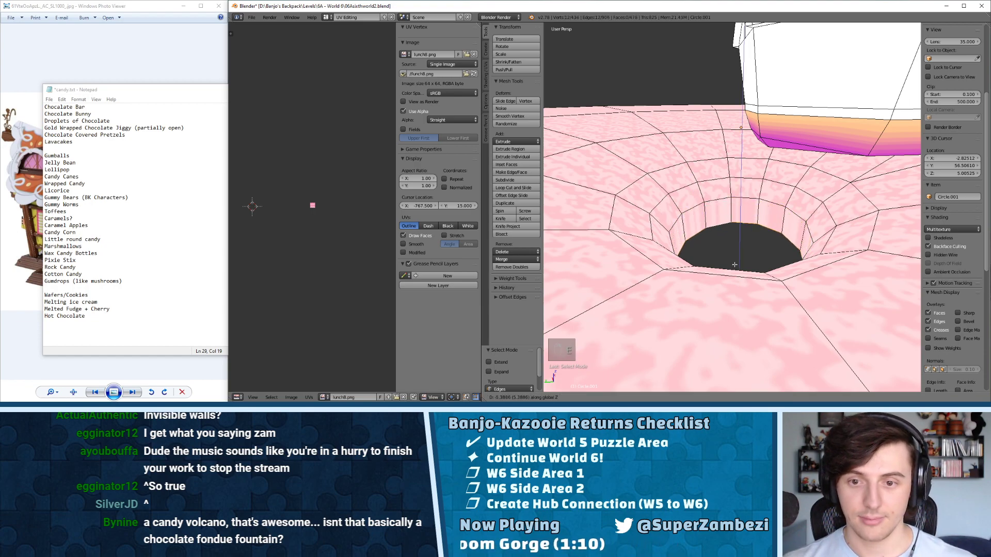
pyautogui.click(709, 227)
# - Scale the hole's extruded lower edge loop inward to about 0.927 so the wall tapers
pyautogui.moveTo(709, 227); pyautogui.dragTo(720, 276, button='middle')
pyautogui.scroll(-2, 728, 284)
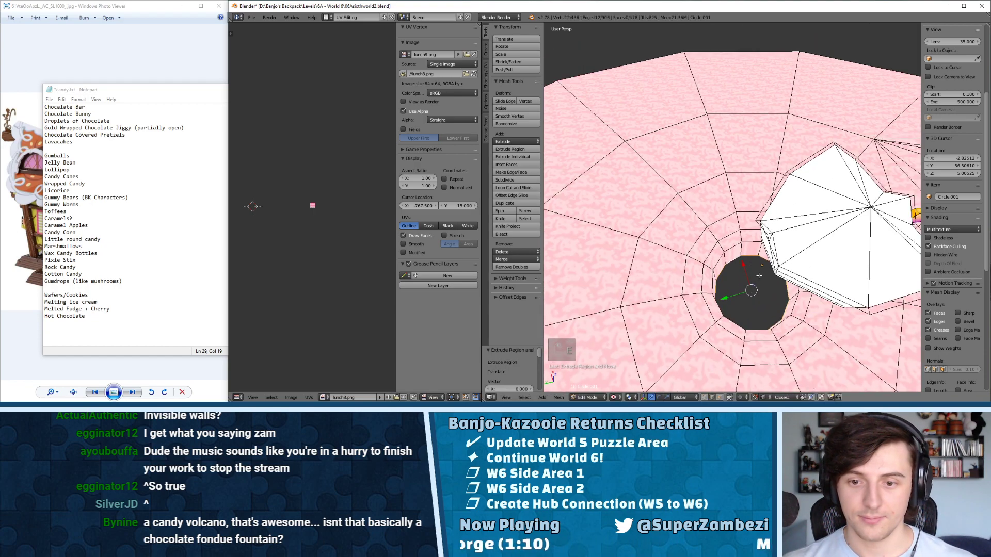
pyautogui.scroll(4, 738, 294)
pyautogui.keyDown('shift'); pyautogui.moveTo(748, 310); pyautogui.dragTo(718, 200, button='middle'); pyautogui.keyUp('shift')
pyautogui.press('s')
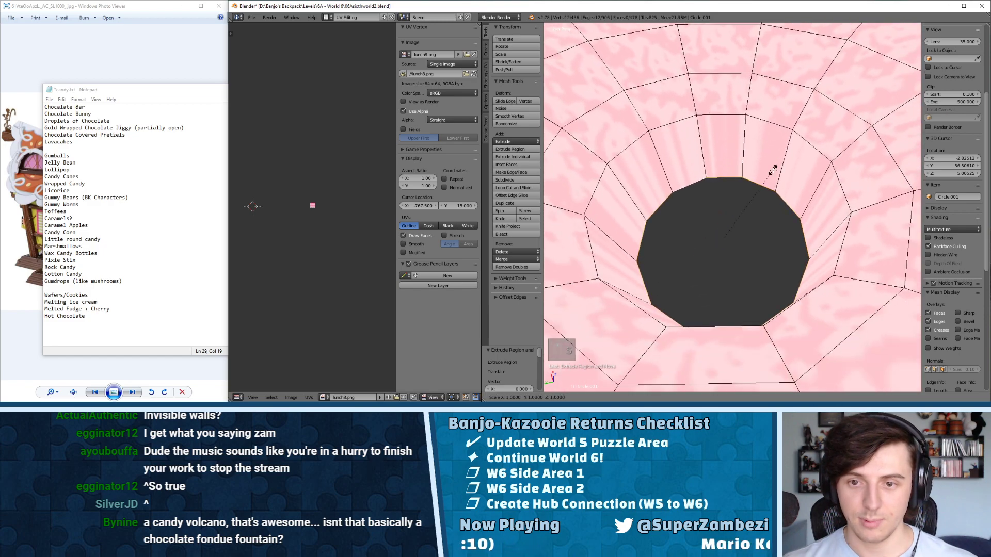
pyautogui.click(767, 174)
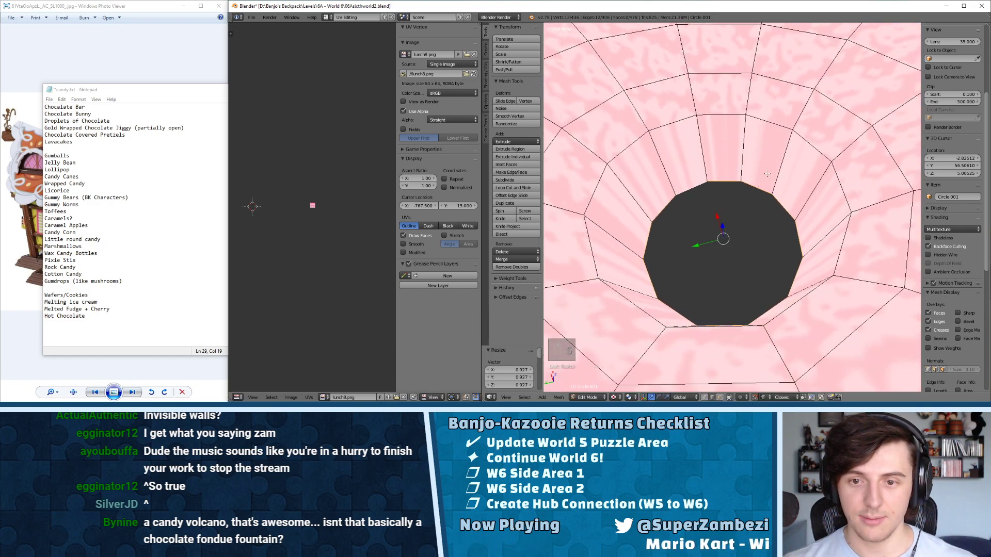
# - Switch to face selection and inspect the hole's extruded inner wall
pyautogui.moveTo(766, 174); pyautogui.dragTo(758, 206, button='middle')
pyautogui.hotkey('ctrl', 'Tab')
pyautogui.click(720, 190)
pyautogui.scroll(-4, 753, 154)
pyautogui.scroll(6, 757, 220)
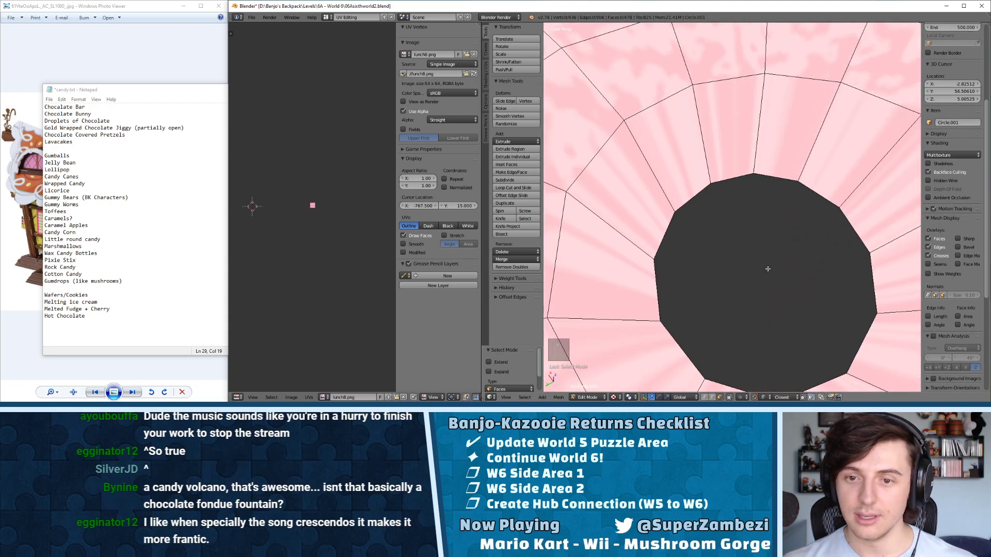
# - Add a plane at the 3D cursor inside the disc's central hole and scale it up about 5.164 times
pyautogui.scroll(-2, 767, 269)
pyautogui.press('space')
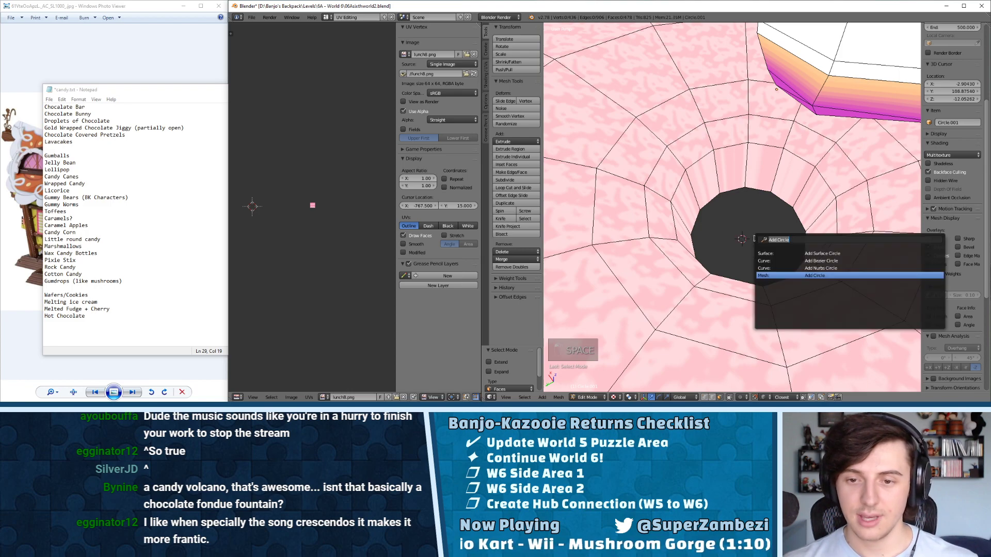
pyautogui.write('plane')
pyautogui.press('Return')
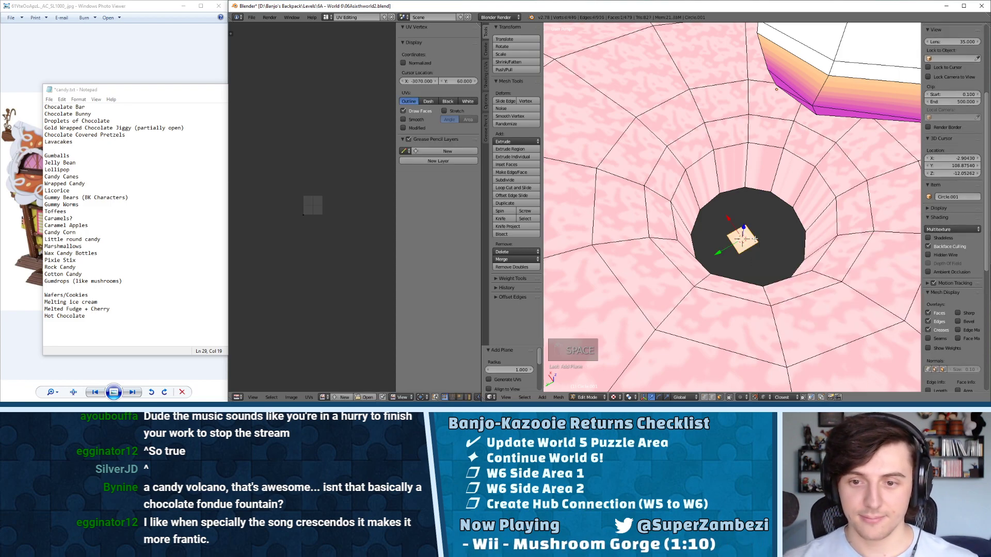
pyautogui.press('s')
pyautogui.press('s')
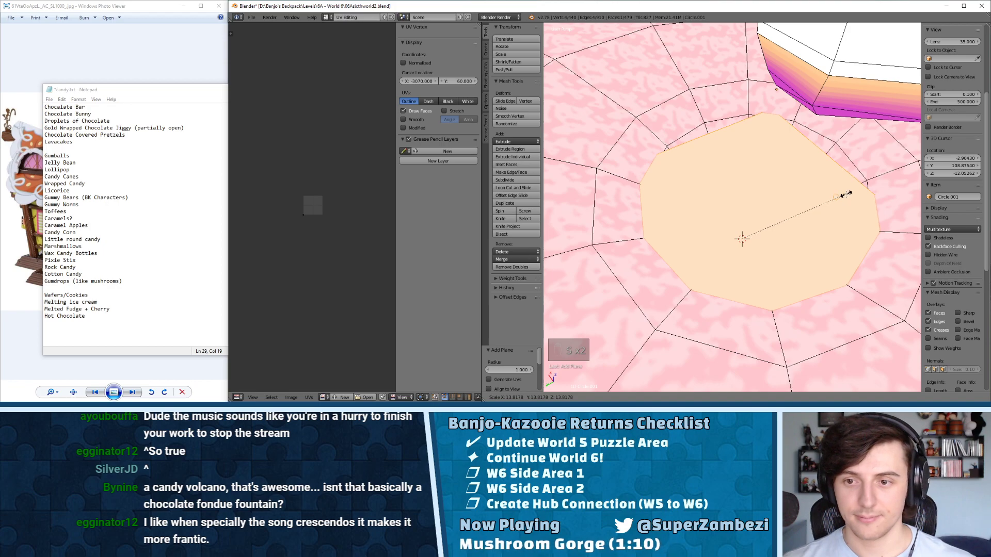
pyautogui.click(851, 192)
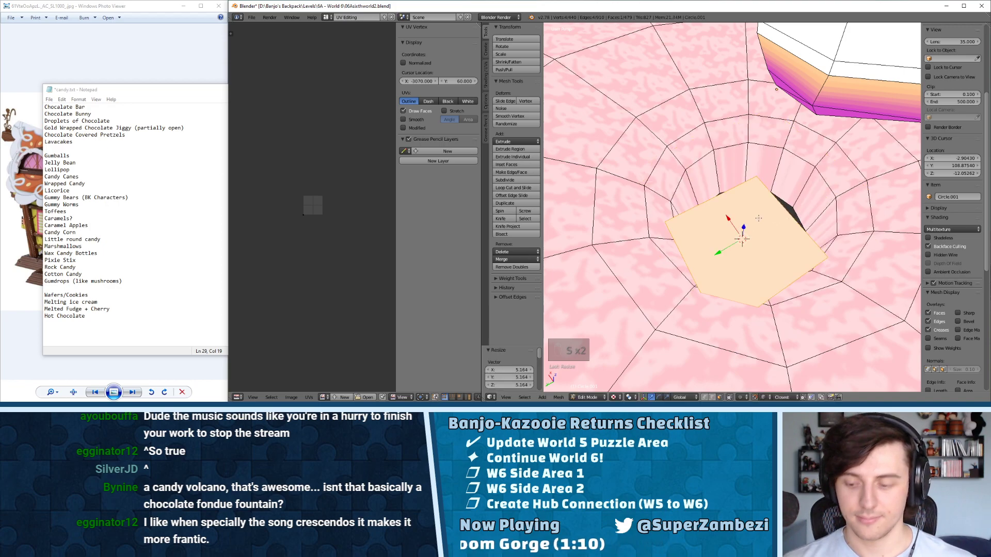
# - Enlarge the new plane further from the top view so that it is wide enough to span the hole
pyautogui.press('KP_Decimal')
pyautogui.press('KP_7')
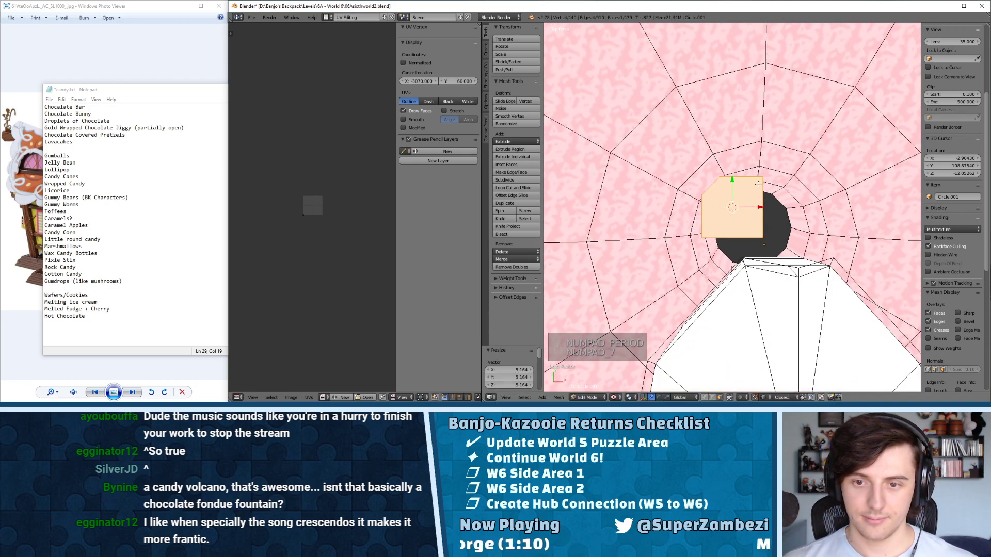
pyautogui.press('s')
pyautogui.hotkey('ctrl', 'z')
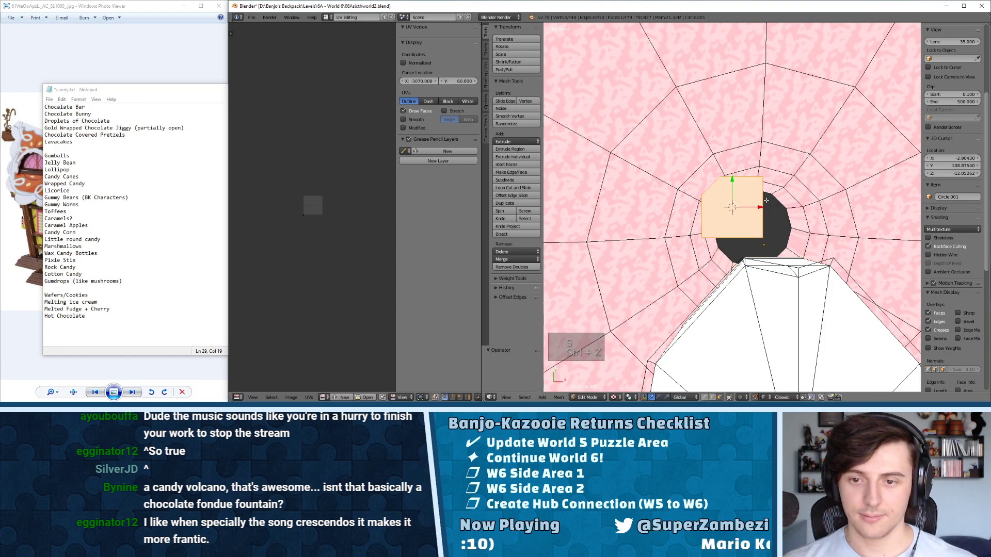
pyautogui.press('s')
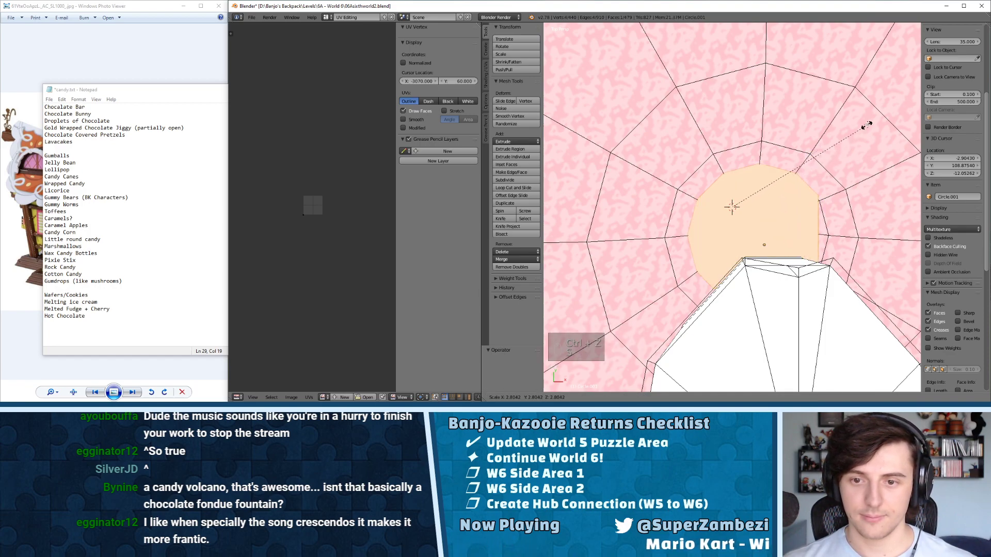
pyautogui.click(872, 137)
# - Shift the plane horizontally until it is centred over the hole and fills the whole opening
pyautogui.moveTo(755, 211); pyautogui.dragTo(739, 210)
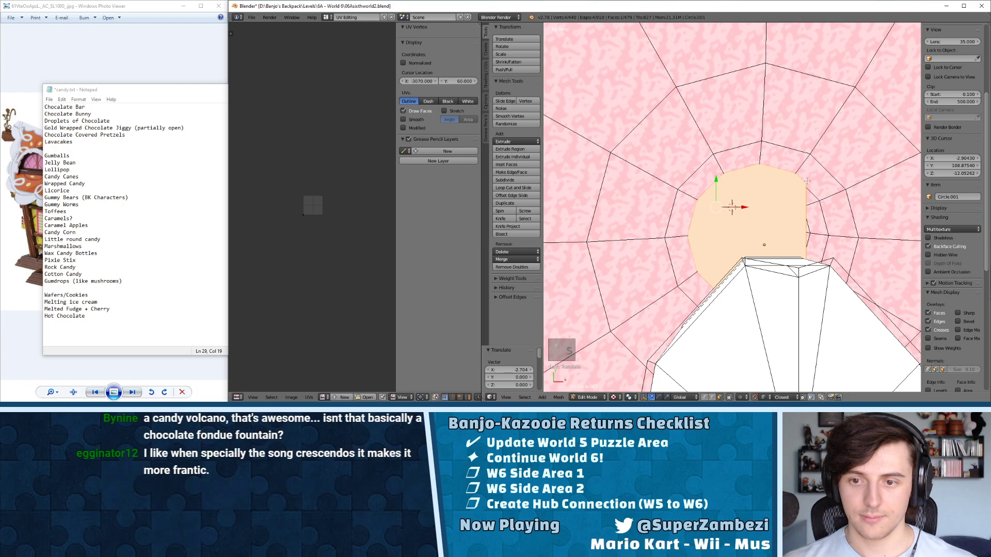
pyautogui.scroll(-2, 785, 176)
pyautogui.press('KP_Decimal')
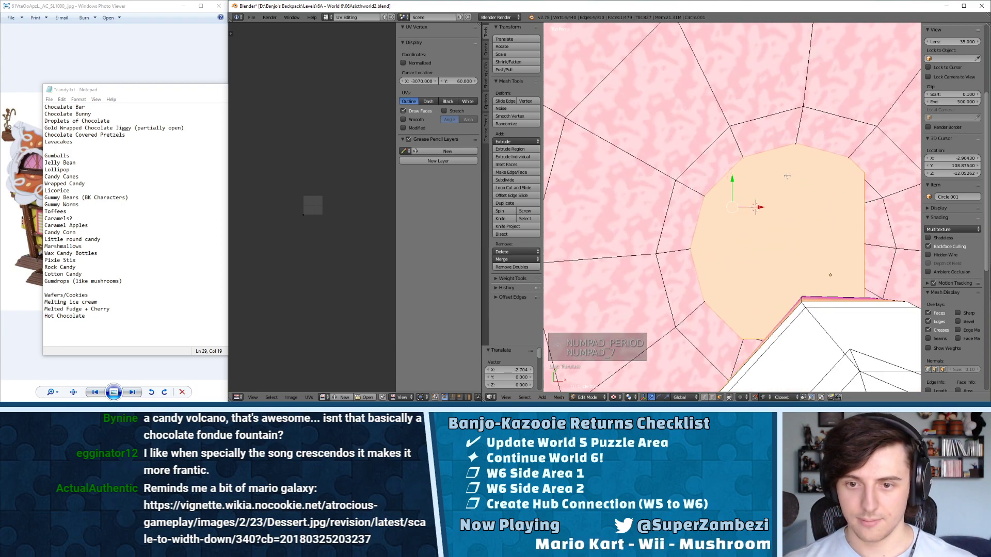
pyautogui.press('KP_7')
pyautogui.hotkey('shift', 'Tab')
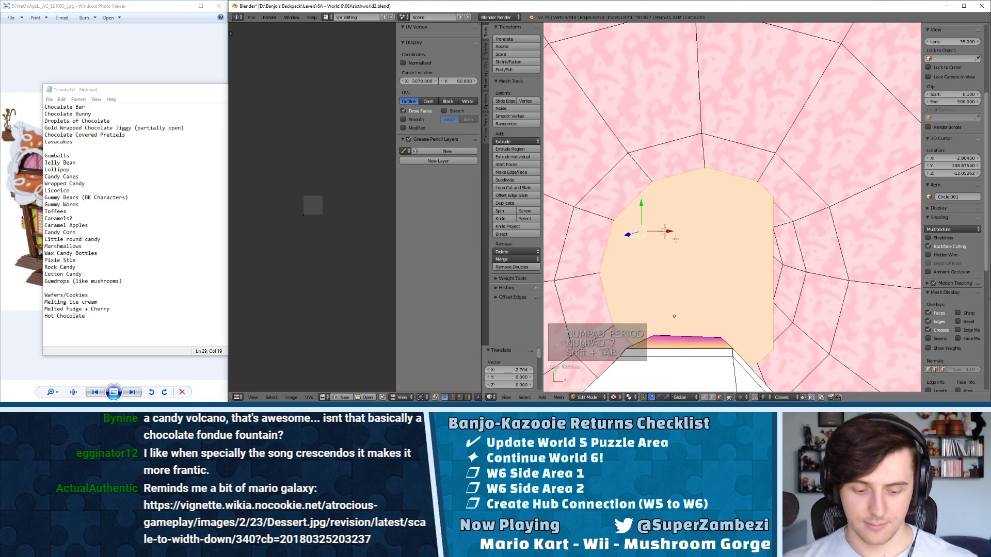
pyautogui.press('g')
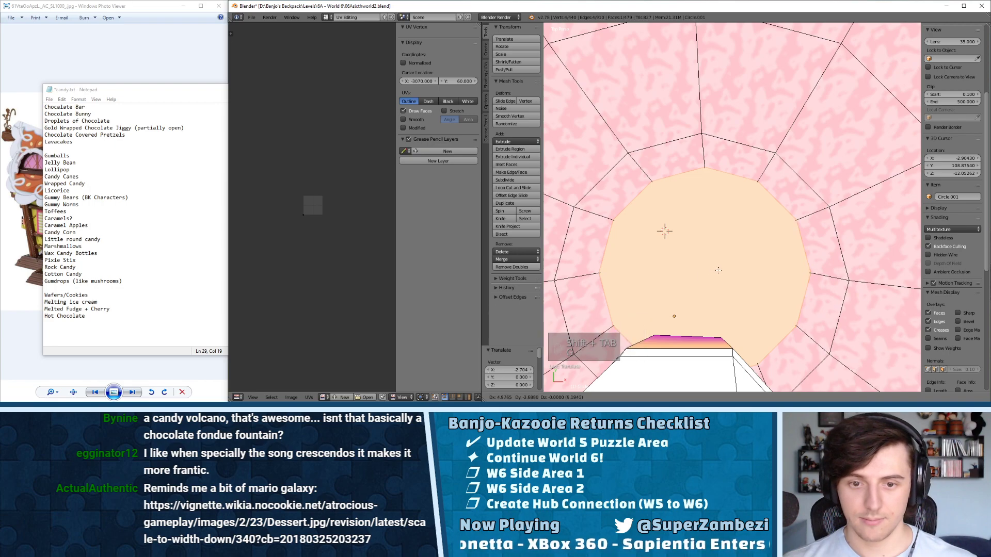
pyautogui.click(714, 268)
# - Lower the plane about 5.828 units along Z into the hole and inspect it from above
pyautogui.moveTo(714, 268); pyautogui.dragTo(733, 118, button='middle')
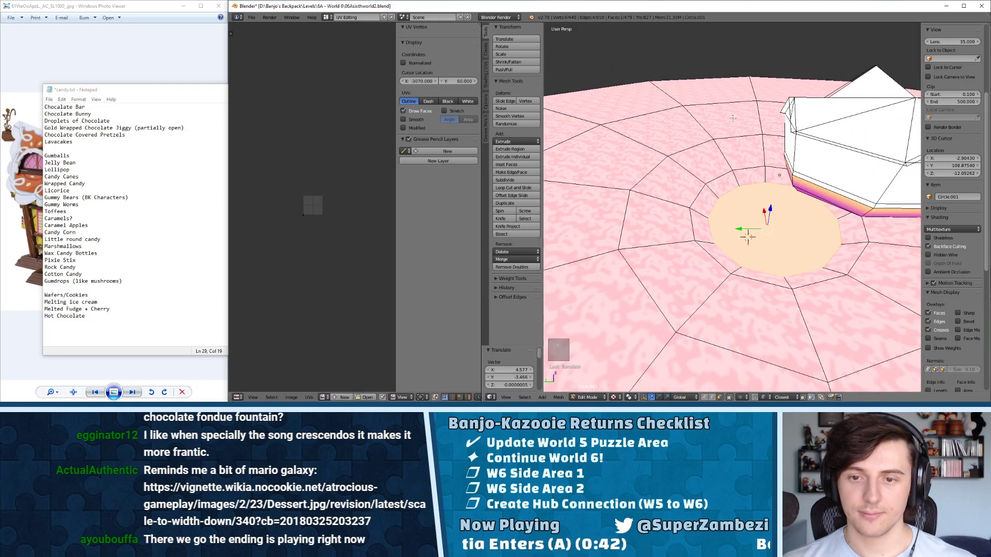
pyautogui.hotkey('shift', 'Tab')
pyautogui.hotkey('shift', 'Tab')
pyautogui.hotkey('shift', '`')
pyautogui.moveTo(772, 208); pyautogui.dragTo(776, 231)
pyautogui.moveTo(775, 231); pyautogui.dragTo(464, 365, button='middle')
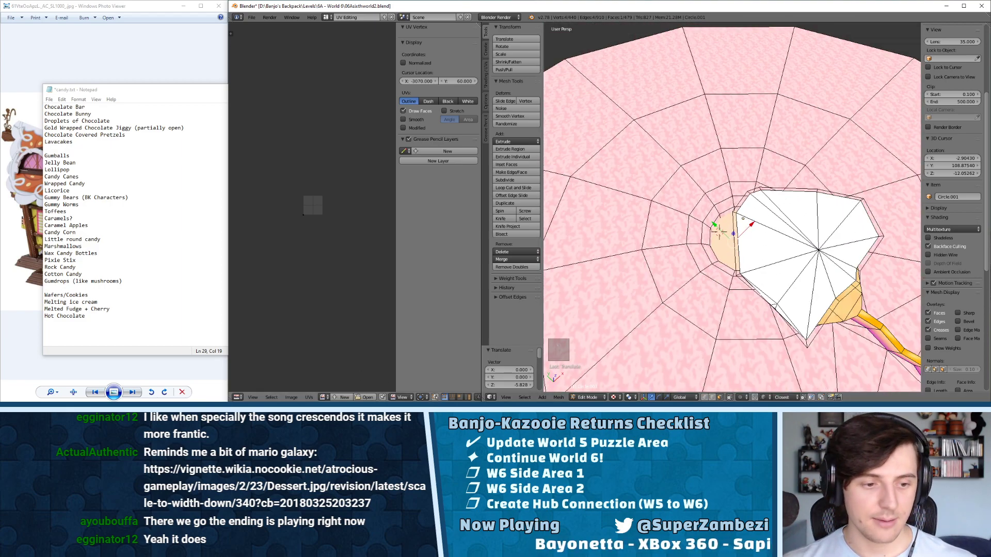
# - Switch to File Explorer and open the Jet Force Gemini folder inside Banjo's Backpack's Textures folder
pyautogui.hotkey('alt', 'Tab')
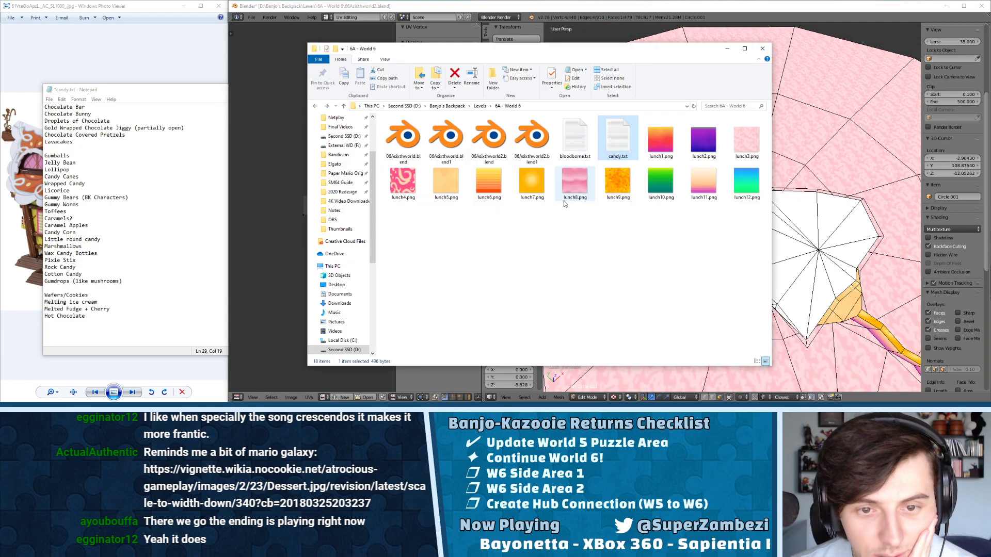
pyautogui.press('BackSpace')
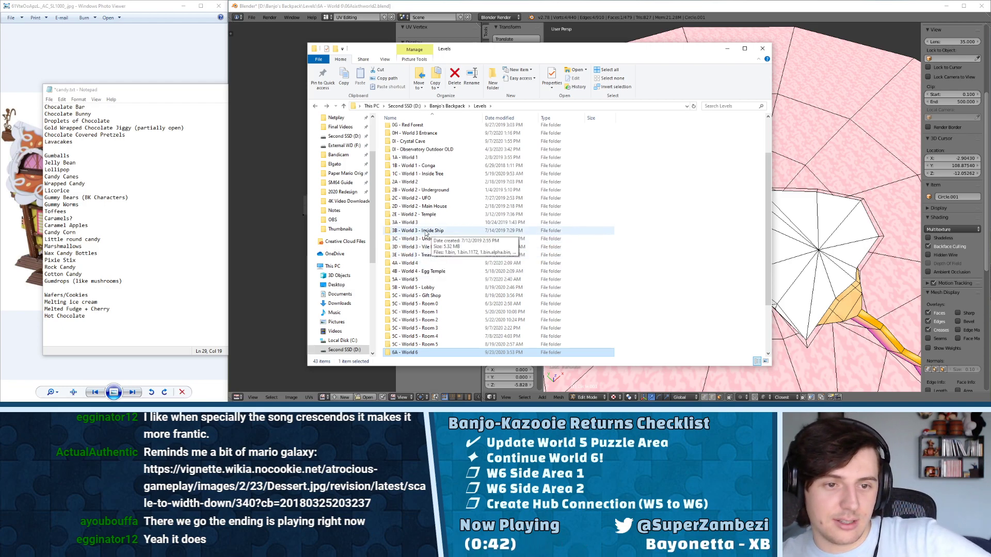
pyautogui.hotkey('alt', 'Left')
pyautogui.doubleClick(415, 209)
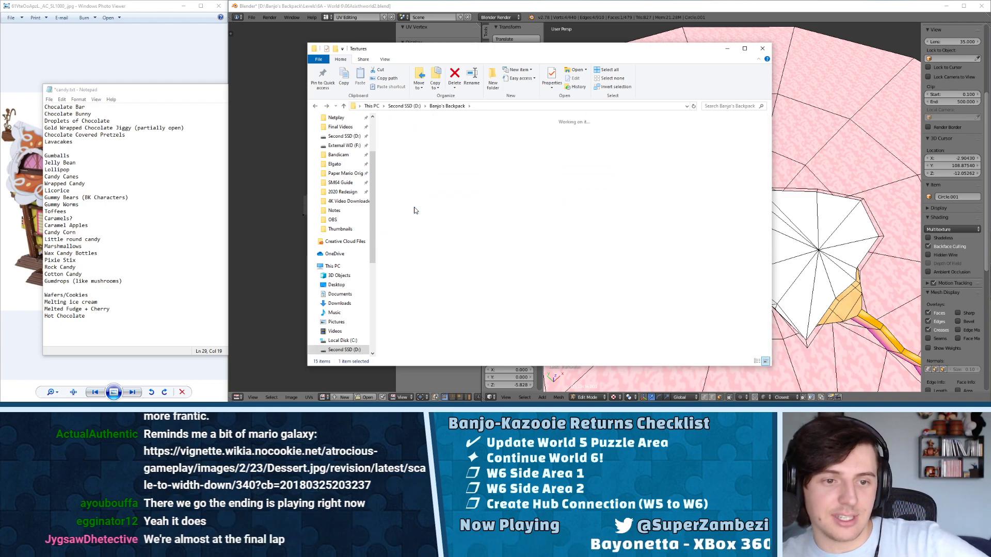
pyautogui.doubleClick(588, 205)
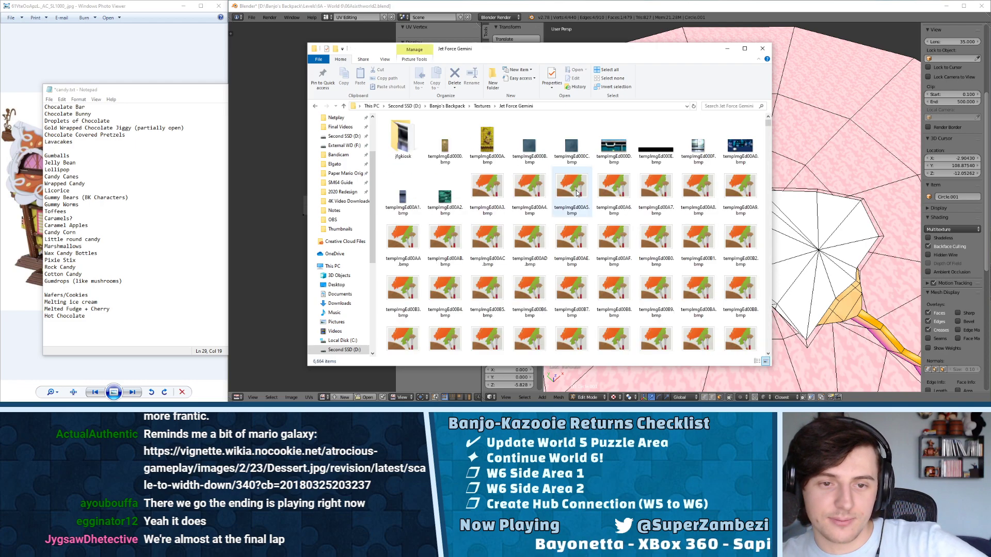
# - Look through the Jet Force Gemini texture thumbnails for a texture that suits the hole's surface
pyautogui.scroll(-6, 597, 207)
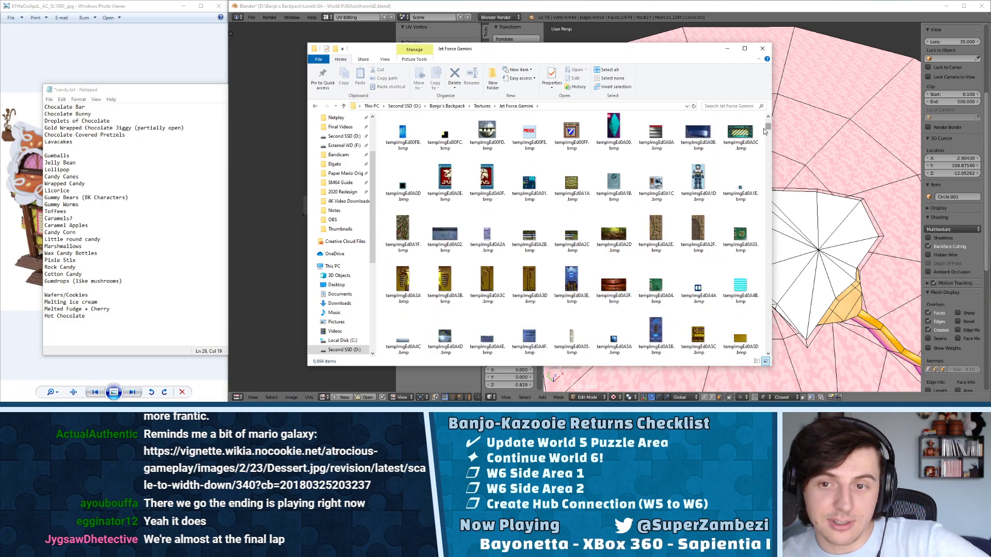
pyautogui.moveTo(768, 126); pyautogui.dragTo(768, 240)
pyautogui.moveTo(757, 293); pyautogui.dragTo(759, 333)
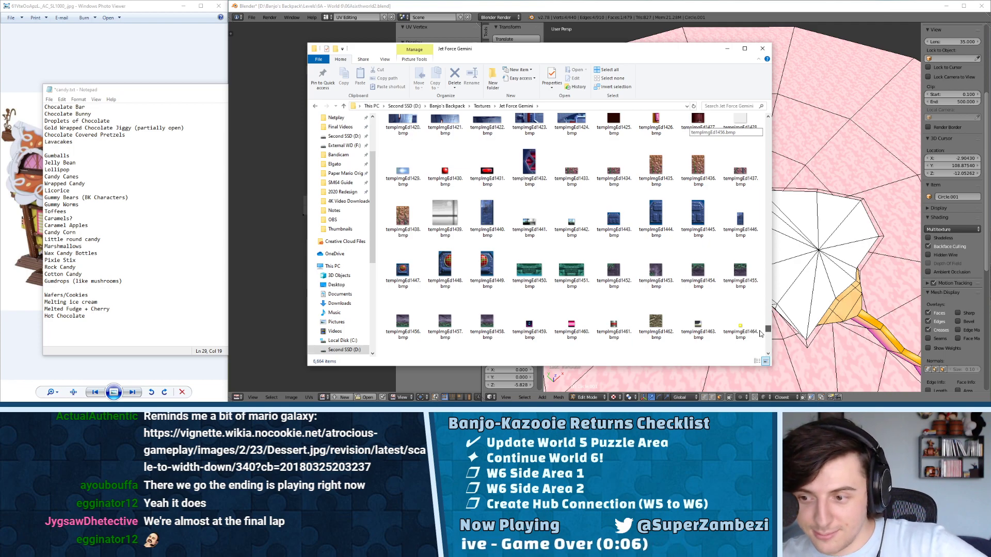
pyautogui.moveTo(760, 333); pyautogui.dragTo(761, 343)
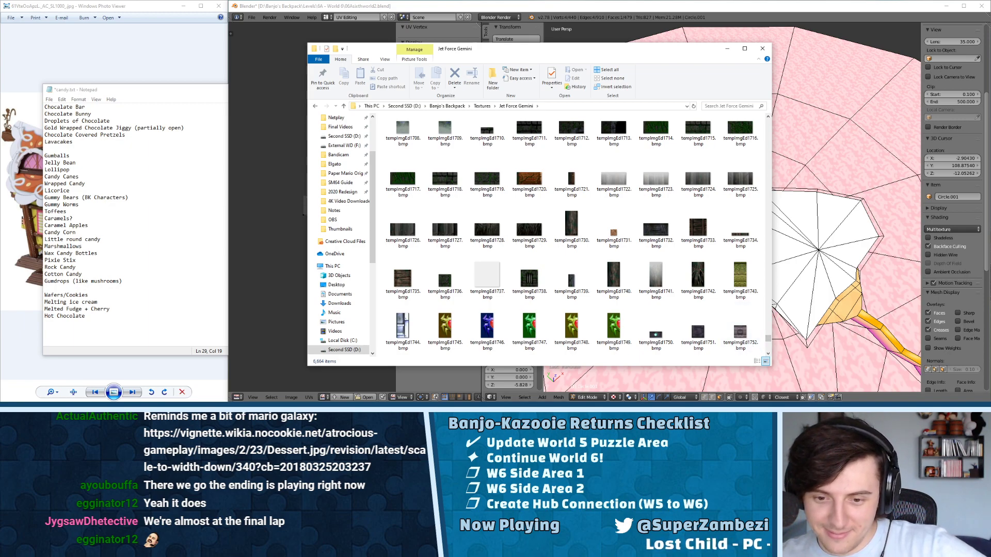
pyautogui.click(616, 254)
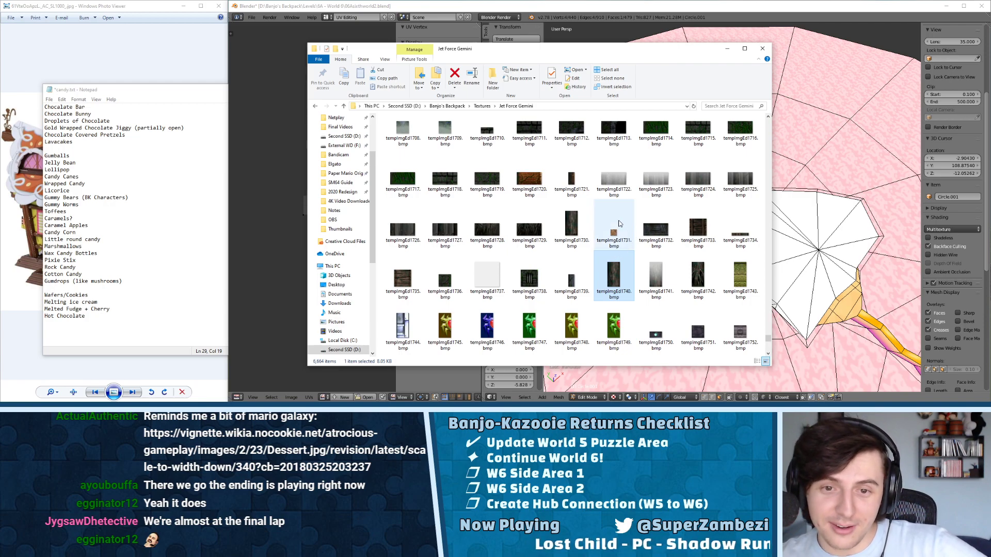
pyautogui.scroll(-3, 619, 223)
pyautogui.scroll(-6, 611, 212)
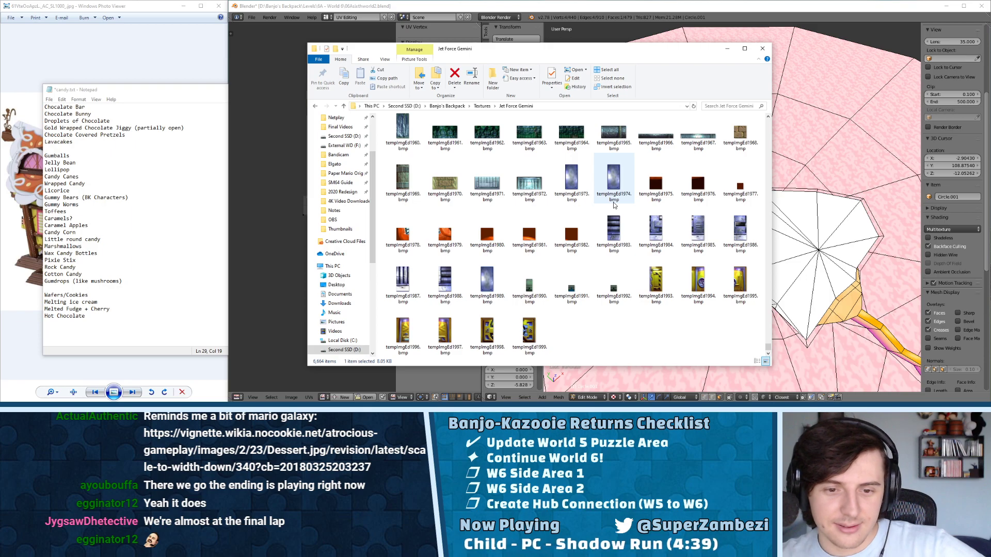
pyautogui.scroll(6, 614, 204)
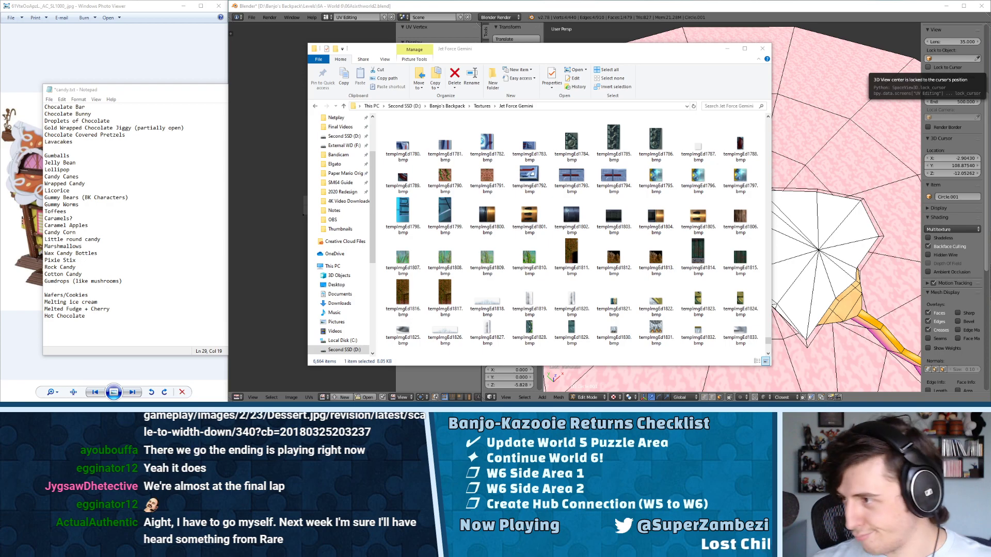
pyautogui.scroll(5, 520, 192)
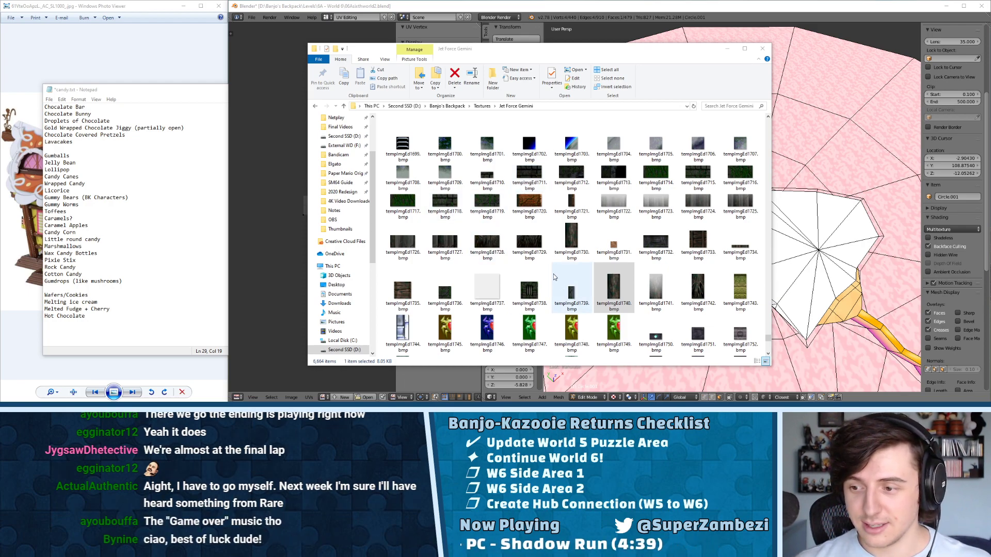
pyautogui.scroll(5, 550, 247)
# - Open the Super Mario Galaxy - Gold Leaf Galaxy texture folder, look through its images and select wfall.png
pyautogui.hotkey('alt', 'Left')
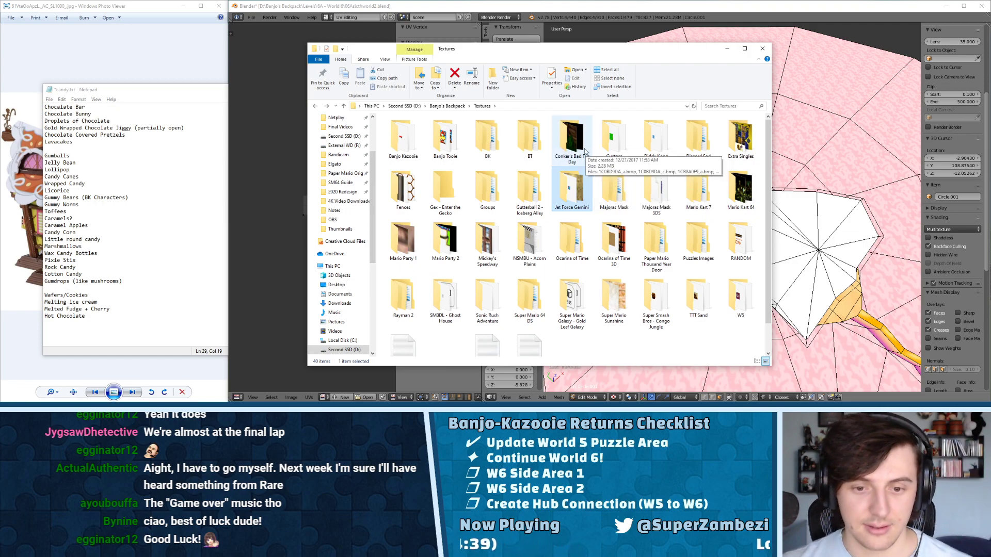
pyautogui.doubleClick(569, 301)
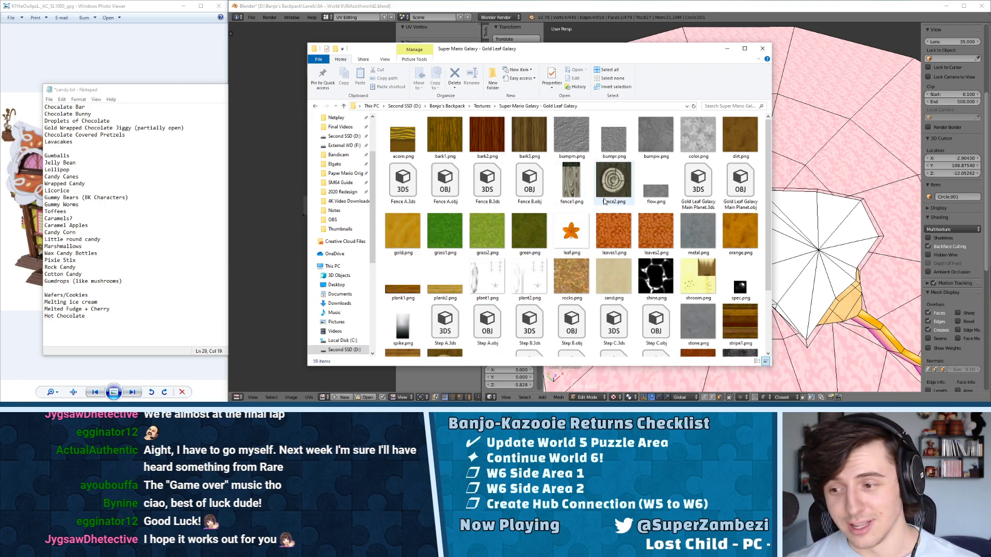
pyautogui.scroll(-3, 604, 204)
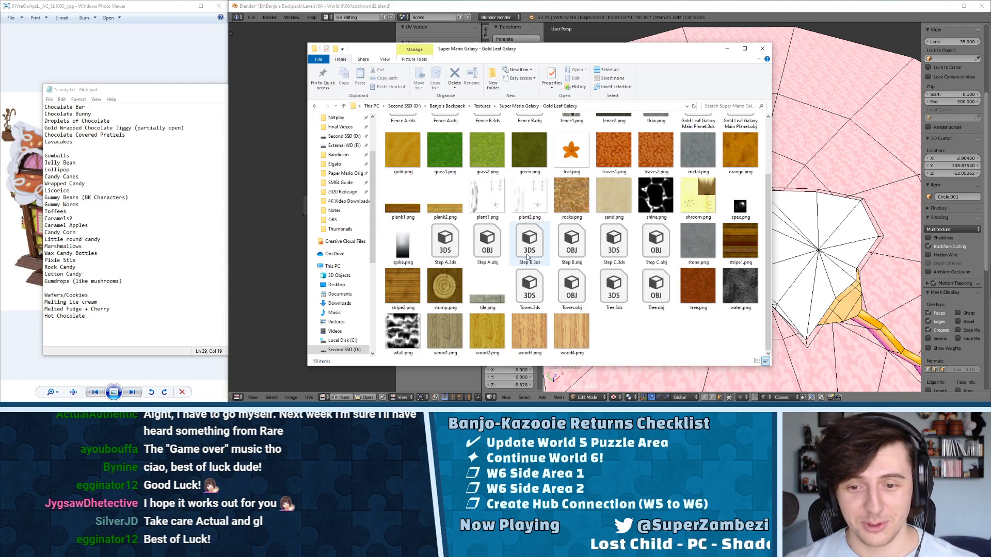
pyautogui.click(408, 352)
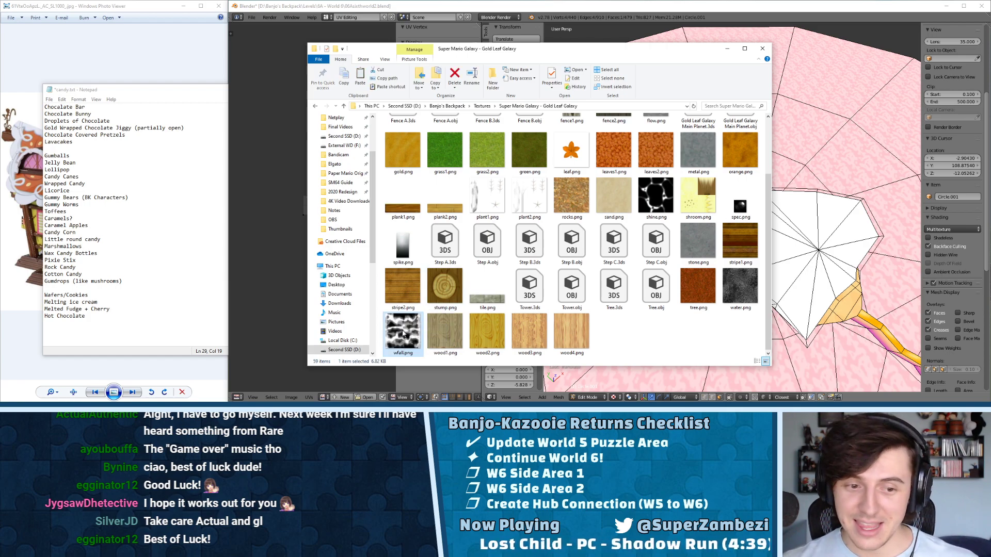
# - Open the Diddy Kong Racing texture folder and look through its thumbnails for a suitable texture
pyautogui.press('BackSpace')
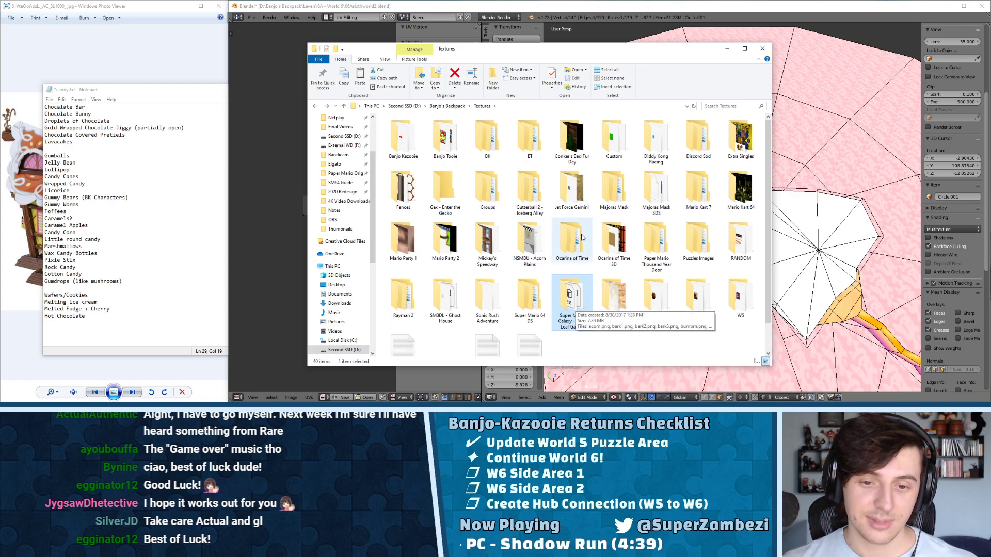
pyautogui.doubleClick(651, 140)
pyautogui.scroll(-15, 510, 237)
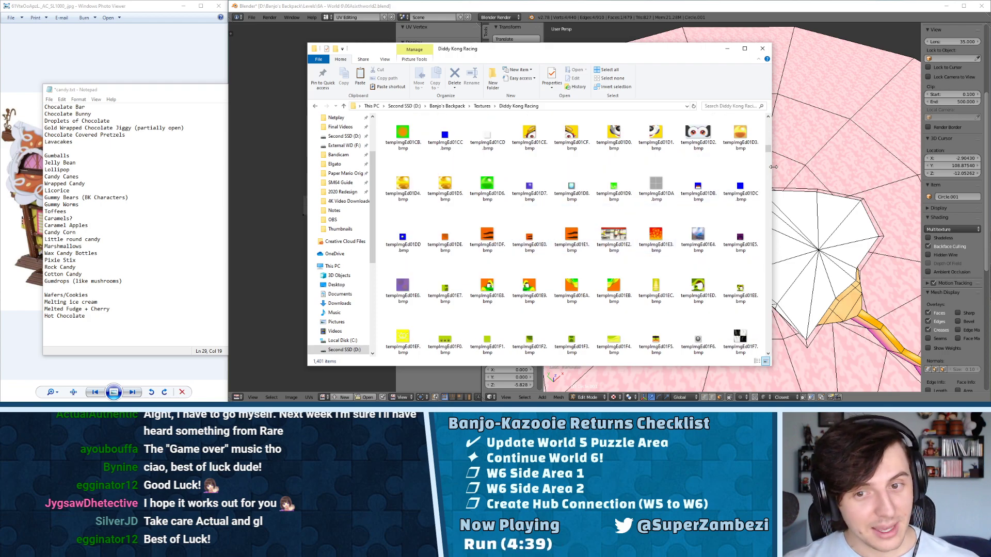
pyautogui.moveTo(769, 149); pyautogui.dragTo(775, 357)
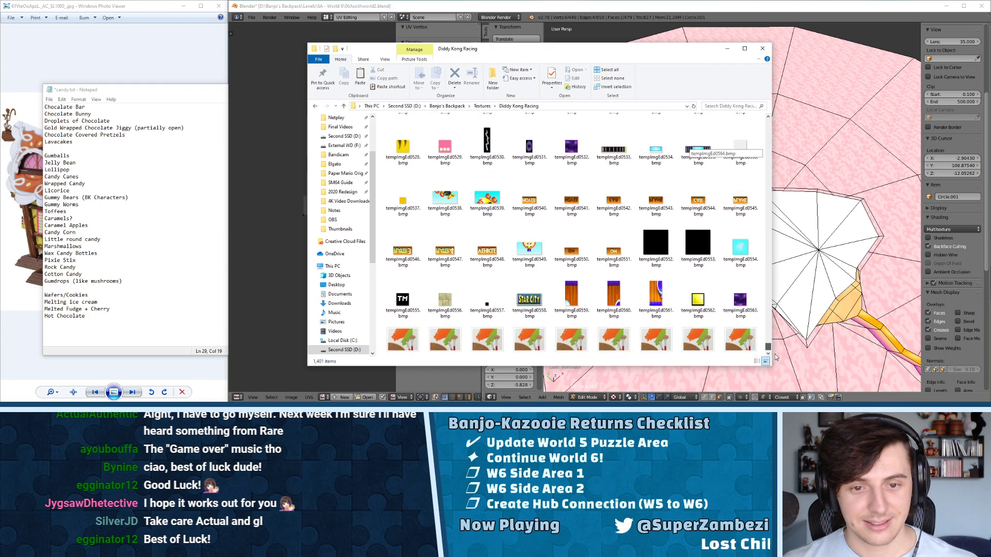
pyautogui.scroll(5, 686, 258)
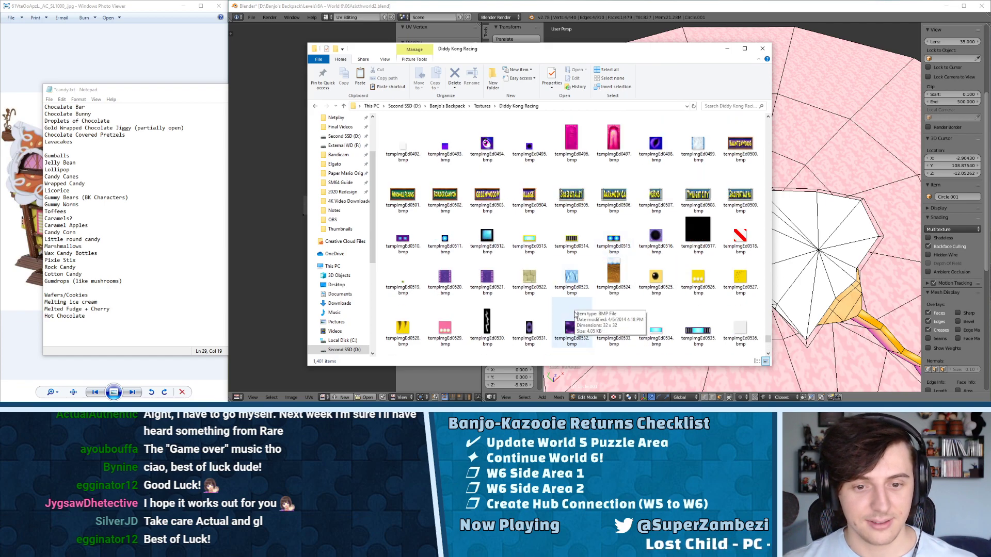
# - Open the Levels folder in Banjo's Backpack, show it as a list, and paste tempImgEd0532.bmp into the 6A - World 6 folder
pyautogui.press('BackSpace')
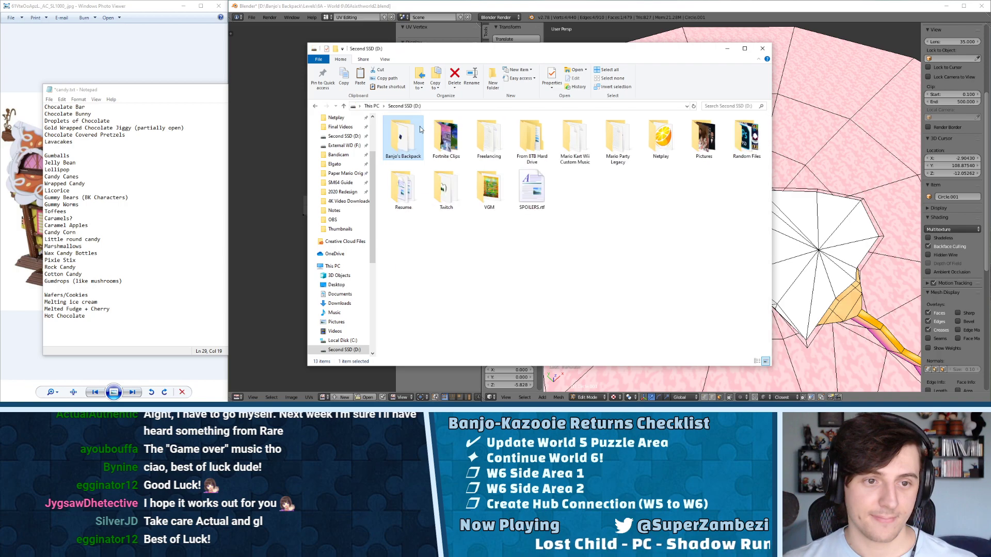
pyautogui.press('BackSpace')
pyautogui.doubleClick(408, 161)
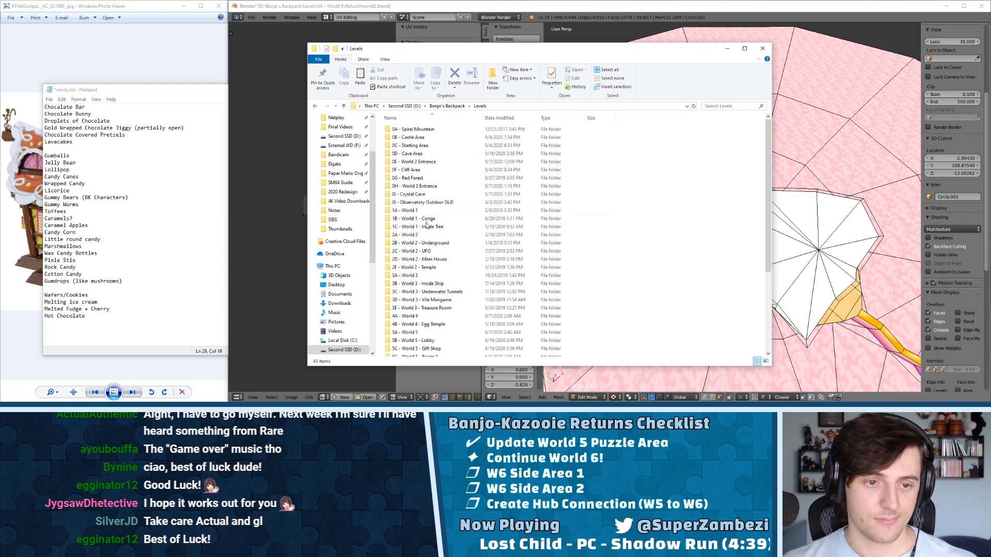
pyautogui.scroll(-3, 421, 333)
pyautogui.scroll(-3, 421, 334)
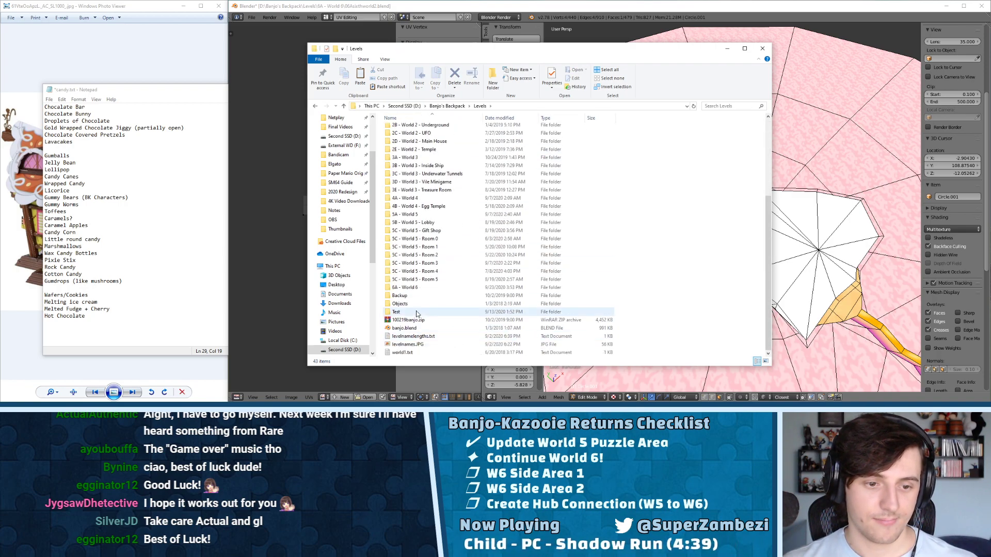
pyautogui.rightClick(685, 239)
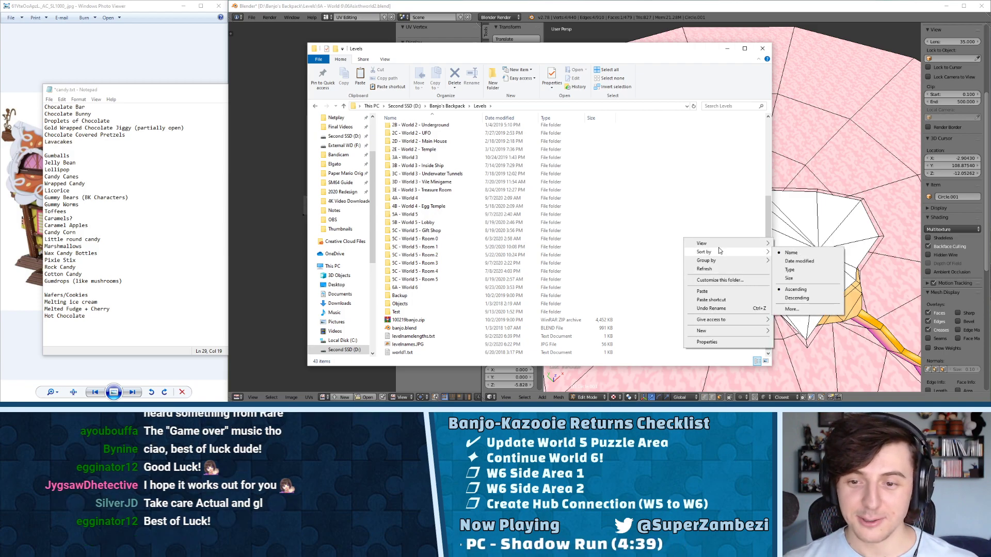
pyautogui.moveTo(730, 254)
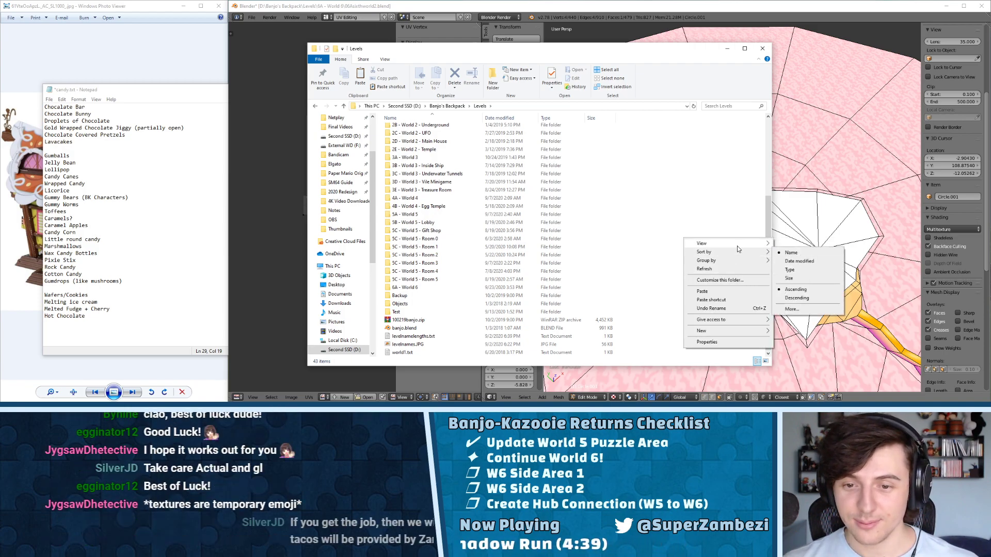
pyautogui.click(789, 278)
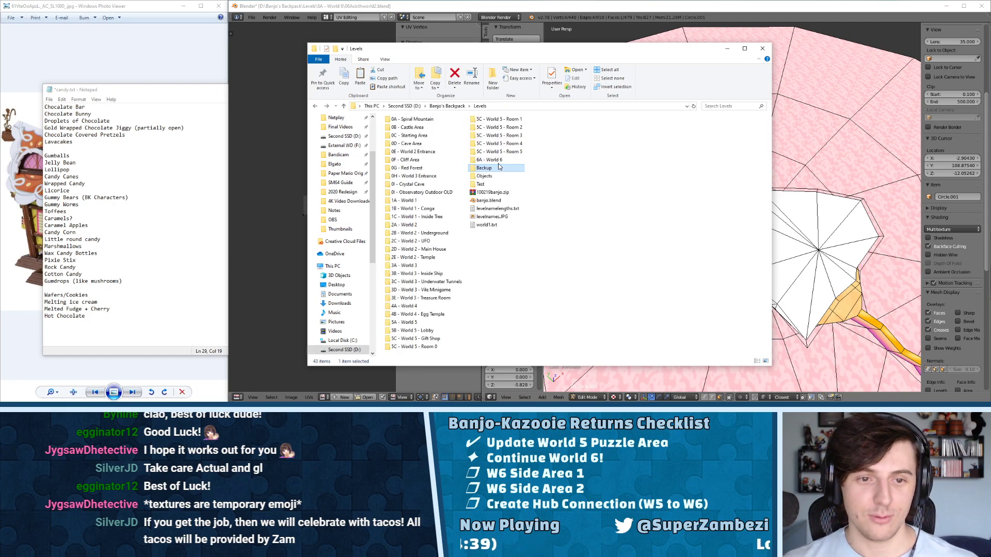
pyautogui.doubleClick(489, 159)
pyautogui.hotkey('ctrl', 'v')
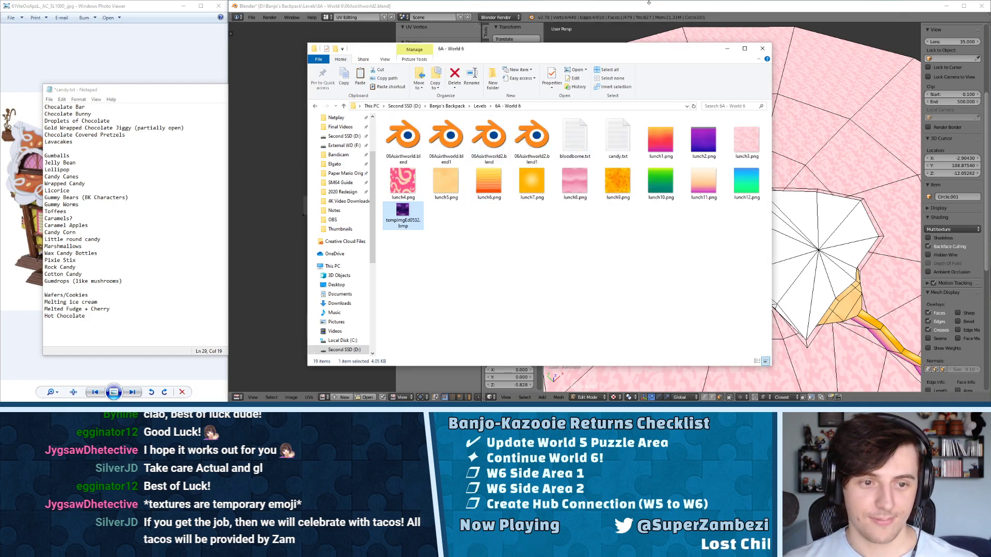
# - Switch to Blender and examine the hole's untextured surface in both Edit Mode and Object Mode
pyautogui.click(650, 2)
pyautogui.scroll(4, 730, 239)
pyautogui.scroll(2, 729, 238)
pyautogui.moveTo(730, 239); pyautogui.dragTo(782, 265, button='middle')
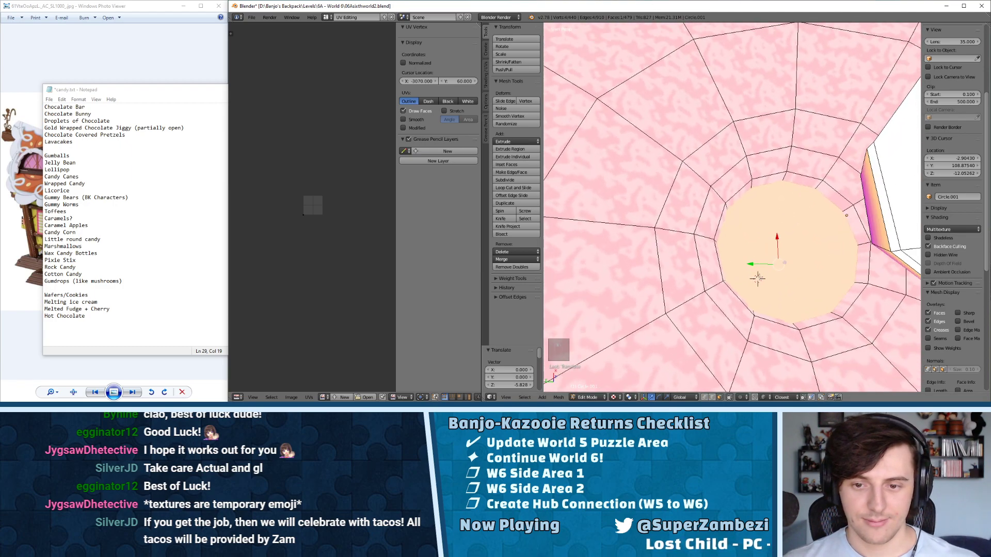
pyautogui.press('Tab')
pyautogui.press('Tab')
pyautogui.press('Tab')
pyautogui.press('Tab')
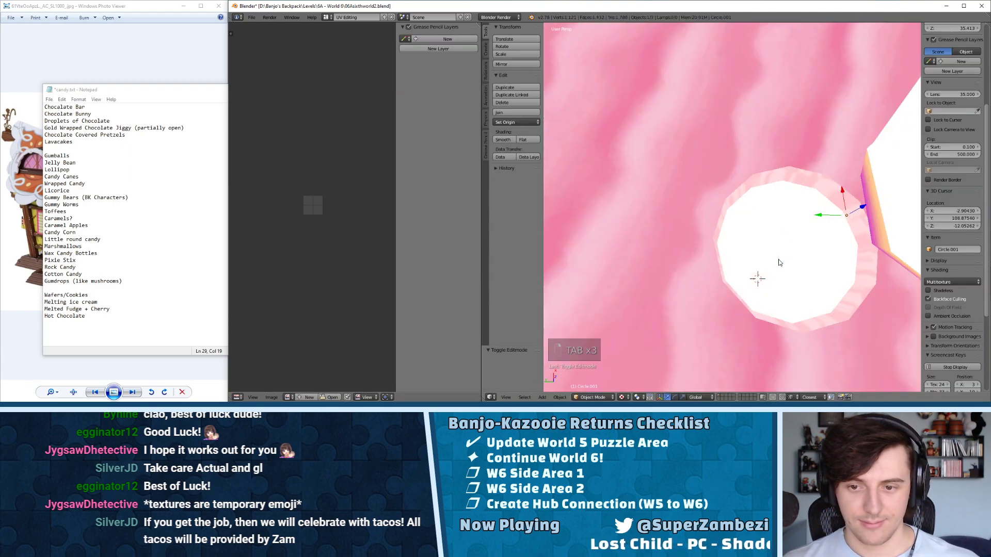
pyautogui.press('Tab')
pyautogui.press('Tab')
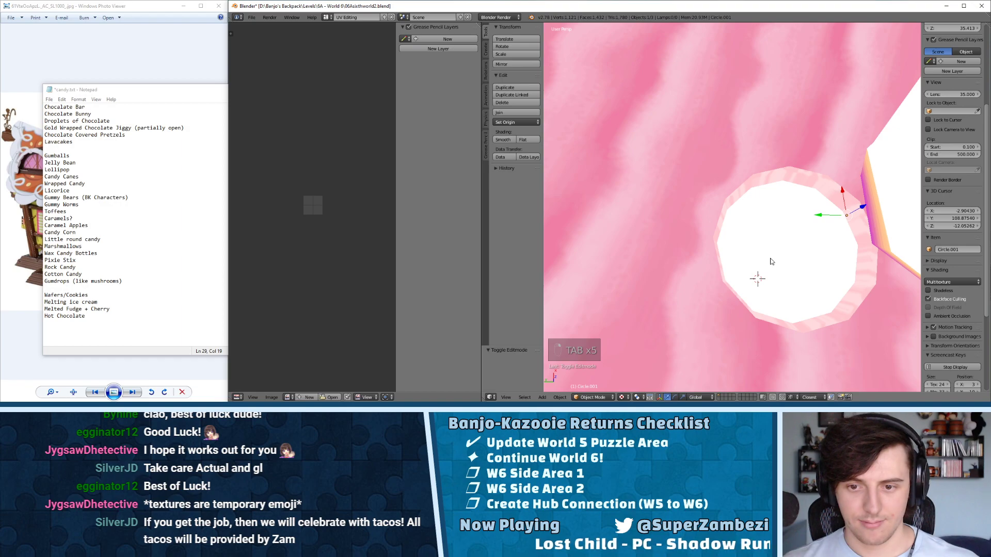
pyautogui.moveTo(764, 256); pyautogui.dragTo(755, 174, button='middle')
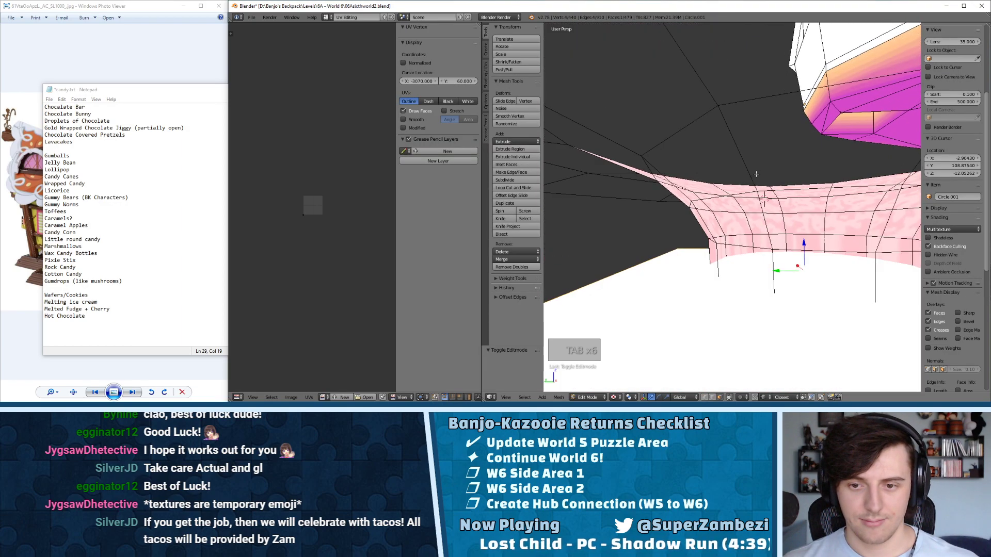
# - Unwrap the hole's surface and assign it the image tempImgEd0532.bmp from the 6A - World 6 folder
pyautogui.press('u')
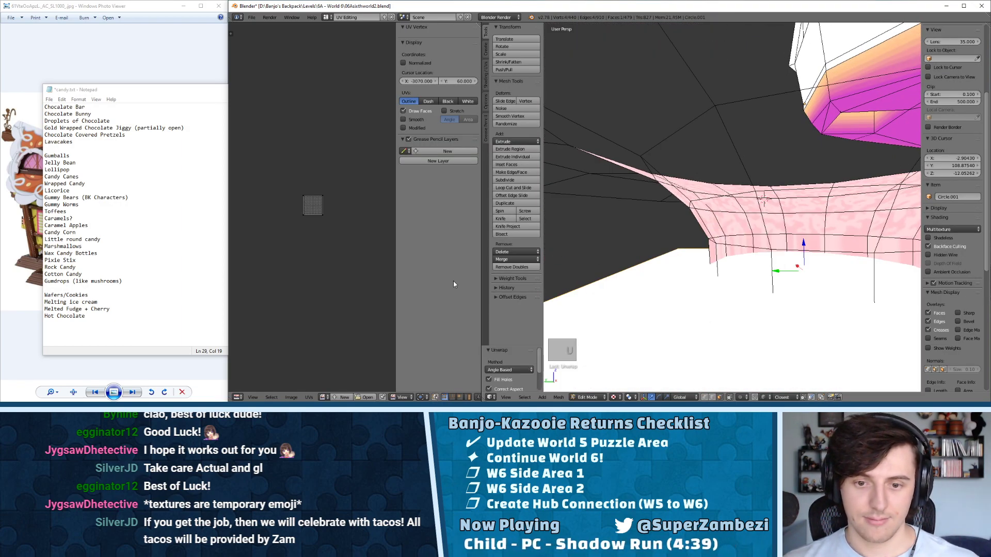
pyautogui.press('a')
pyautogui.click(292, 398)
pyautogui.click(302, 381)
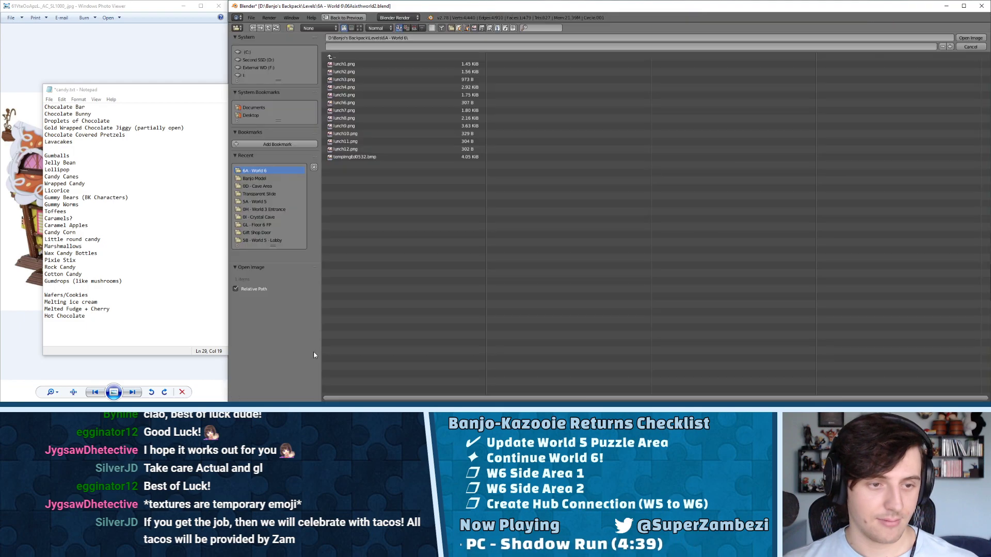
pyautogui.doubleClick(347, 157)
# - Scale the surface's UVs up by about 5.737 so the purple texture repeats across the hole
pyautogui.moveTo(769, 192); pyautogui.dragTo(716, 281, button='middle')
pyautogui.press('s')
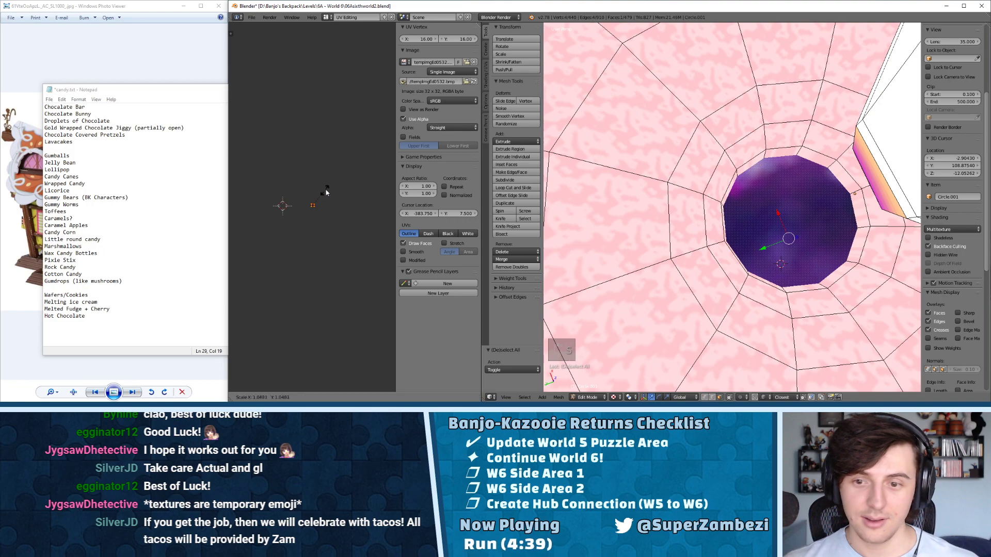
pyautogui.click(385, 134)
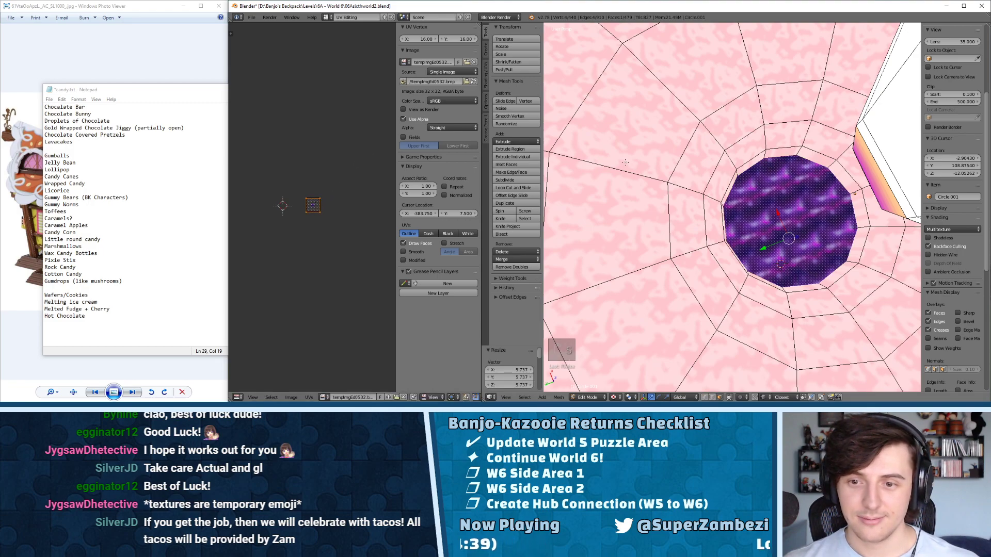
# - Examine the textured hole surface from a low angle, comparing Object Mode with Edit Mode
pyautogui.press('a')
pyautogui.press('Tab')
pyautogui.scroll(-3, 803, 191)
pyautogui.moveTo(790, 173); pyautogui.dragTo(753, 129, button='middle')
pyautogui.scroll(4, 774, 144)
pyautogui.press('Tab')
pyautogui.press('Tab')
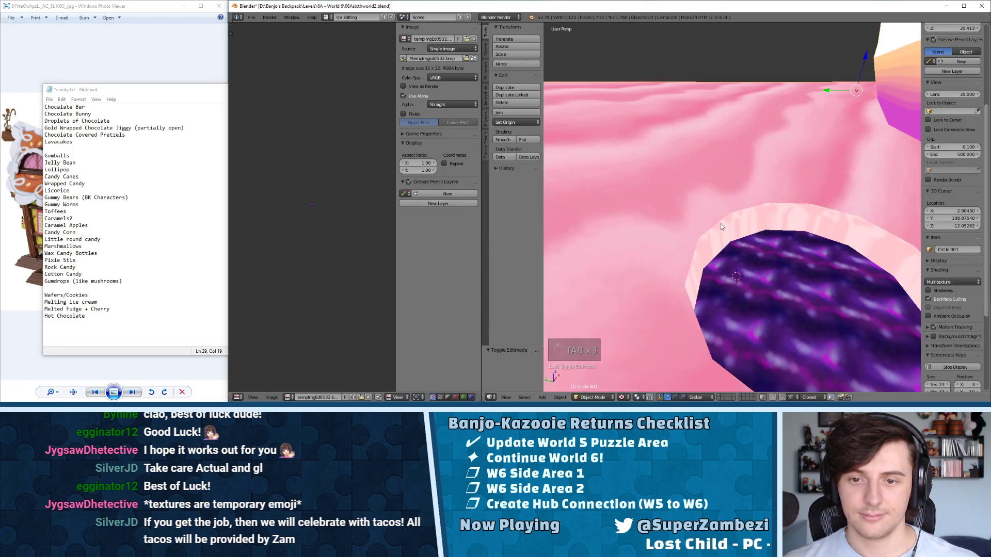
pyautogui.press('Tab')
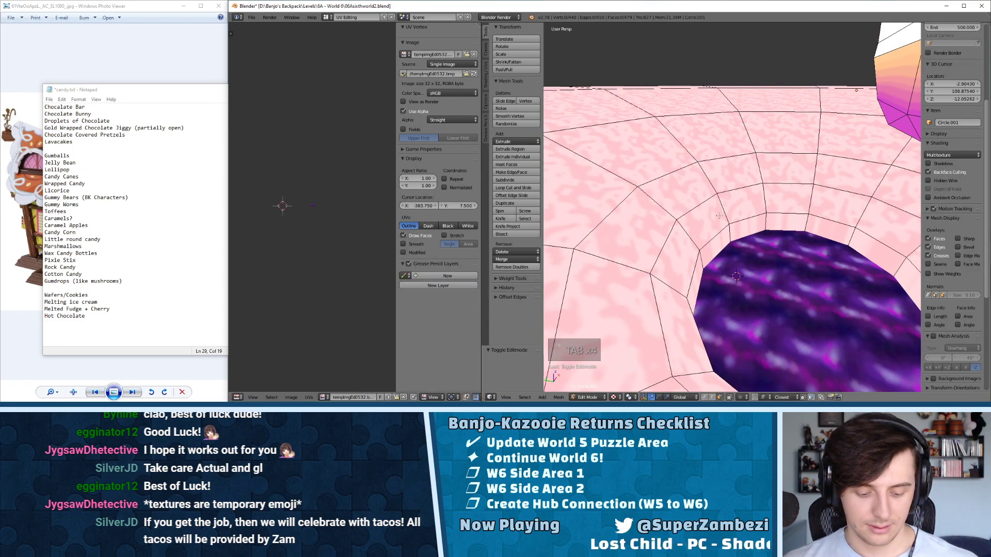
# - Reveal the disc's hidden faces and select the edge loop along the upper rim of the hole's inner wall
pyautogui.rightClick(673, 233)
pyautogui.hotkey('alt', 'h')
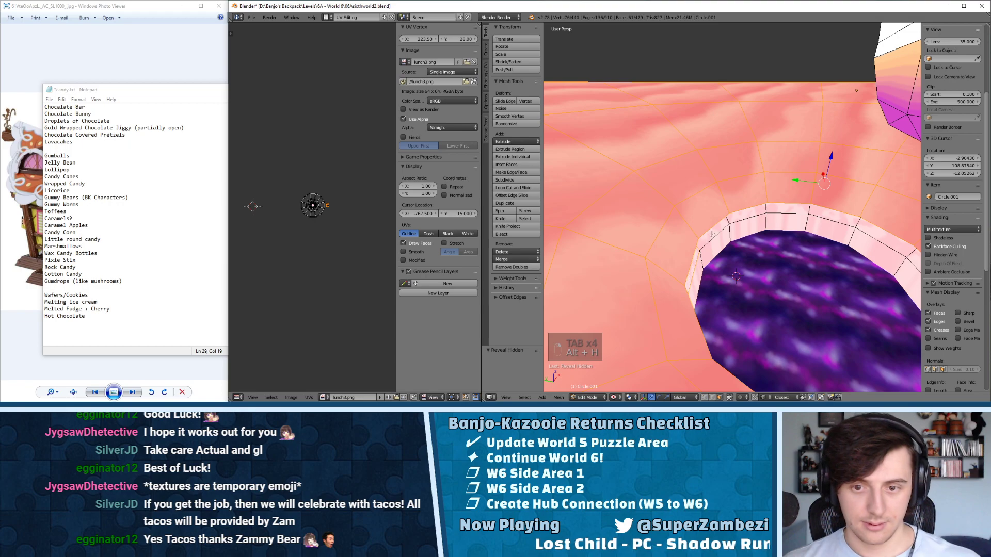
pyautogui.moveTo(673, 231); pyautogui.dragTo(703, 212, button='middle')
pyautogui.hotkey('ctrl', 'Tab')
pyautogui.click(699, 201)
pyautogui.rightClick(688, 255)
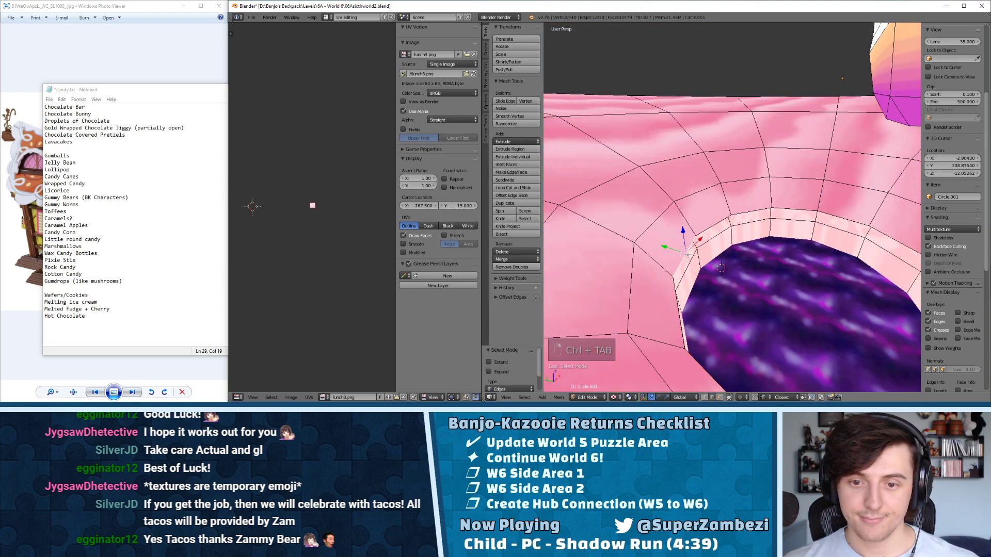
pyautogui.keyDown('alt'); pyautogui.rightClick(726, 230); pyautogui.keyUp('alt')
pyautogui.press('KP_Decimal')
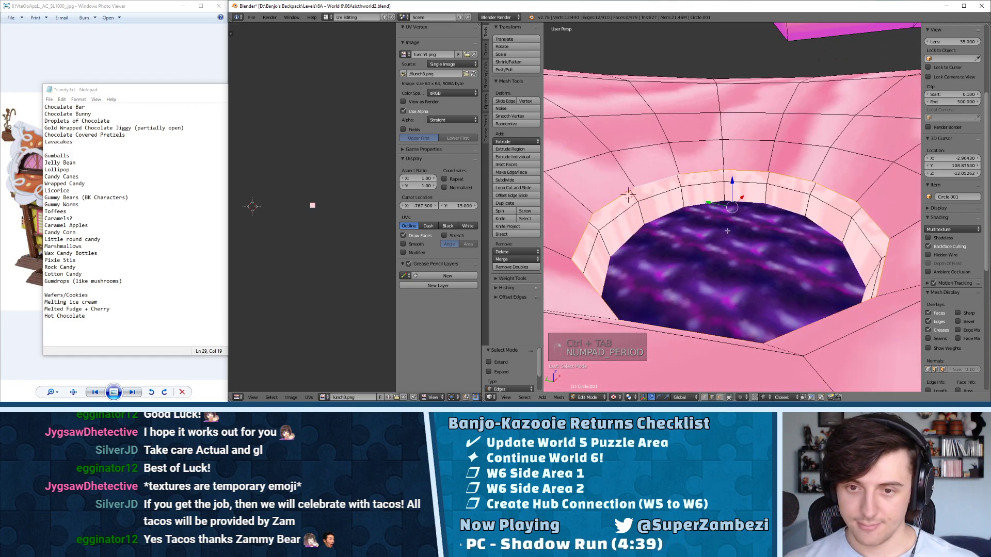
# - Extrude the rim loop inward with Offset Edges by a width of about 0.111, working from the top view
pyautogui.press('KP_7')
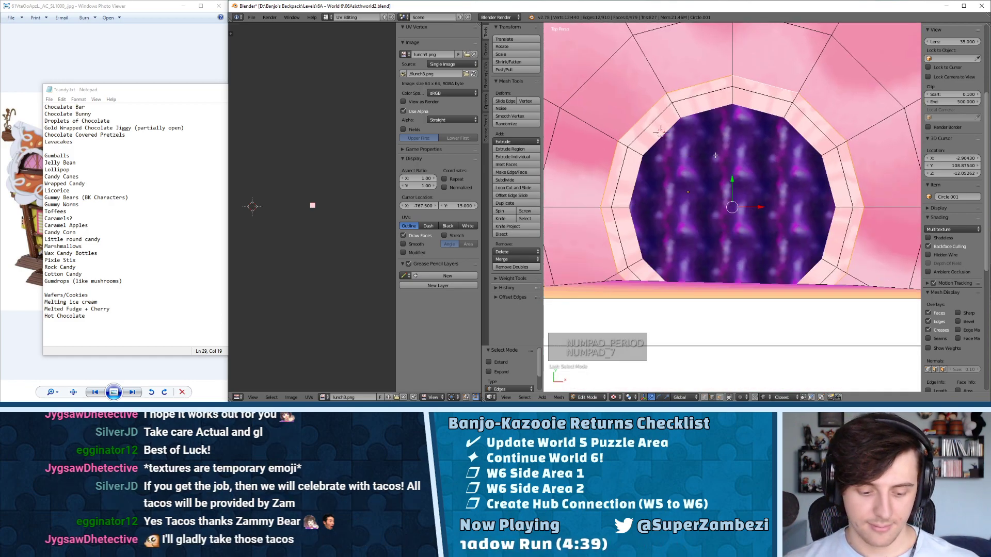
pyautogui.hotkey('ctrl', 'e')
pyautogui.moveTo(698, 231)
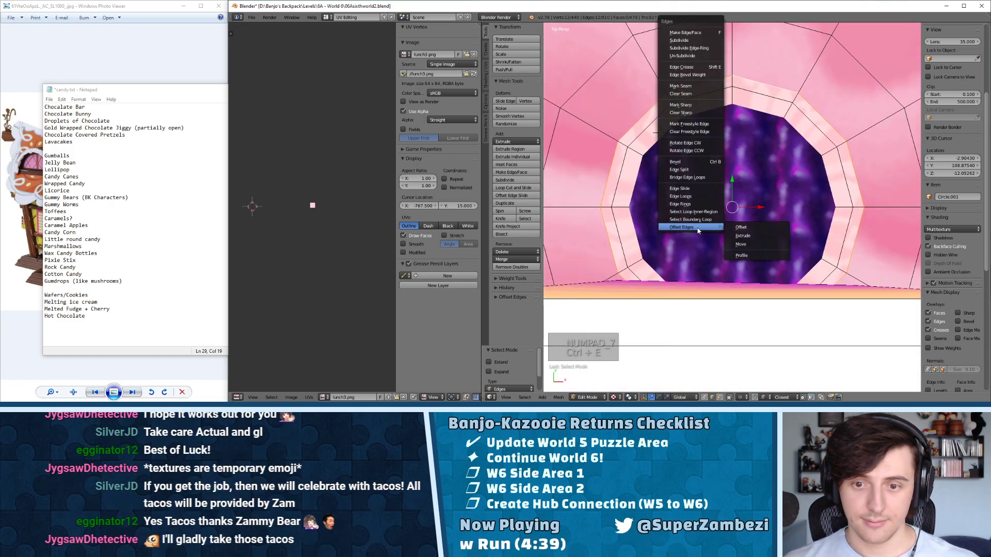
pyautogui.click(739, 236)
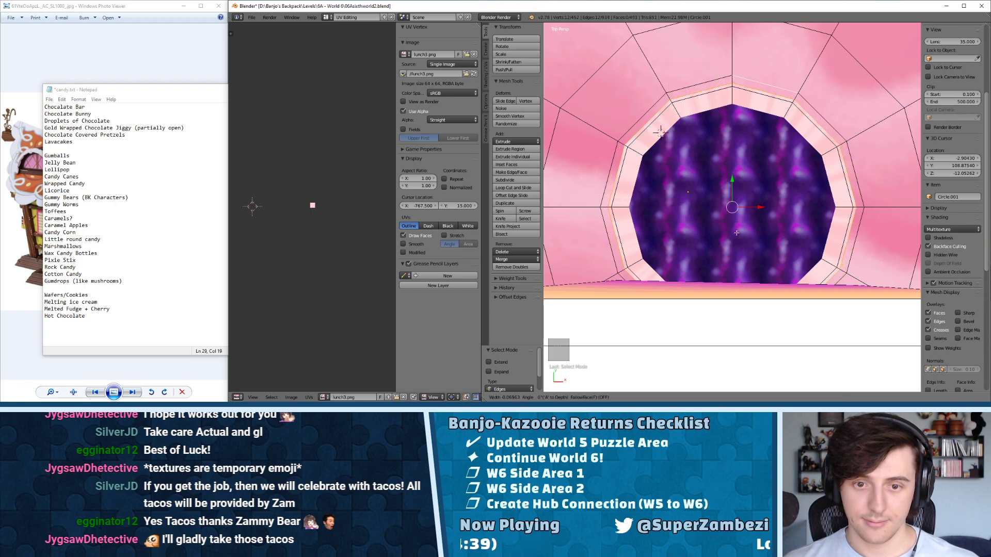
pyautogui.click(736, 232)
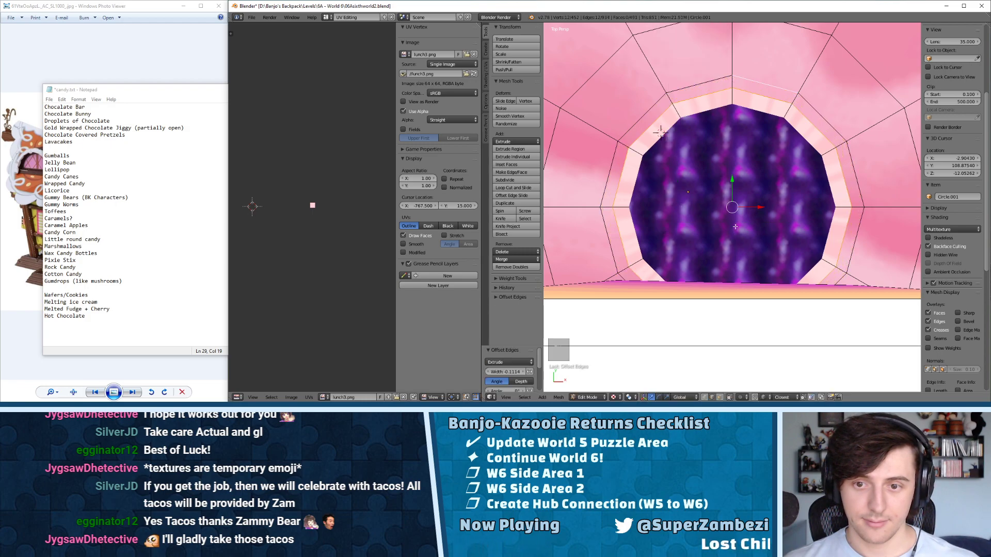
# - Lower the new edge loop down the hole and snap it level with the wall's bottom edge
pyautogui.moveTo(736, 233); pyautogui.dragTo(753, 142, button='middle')
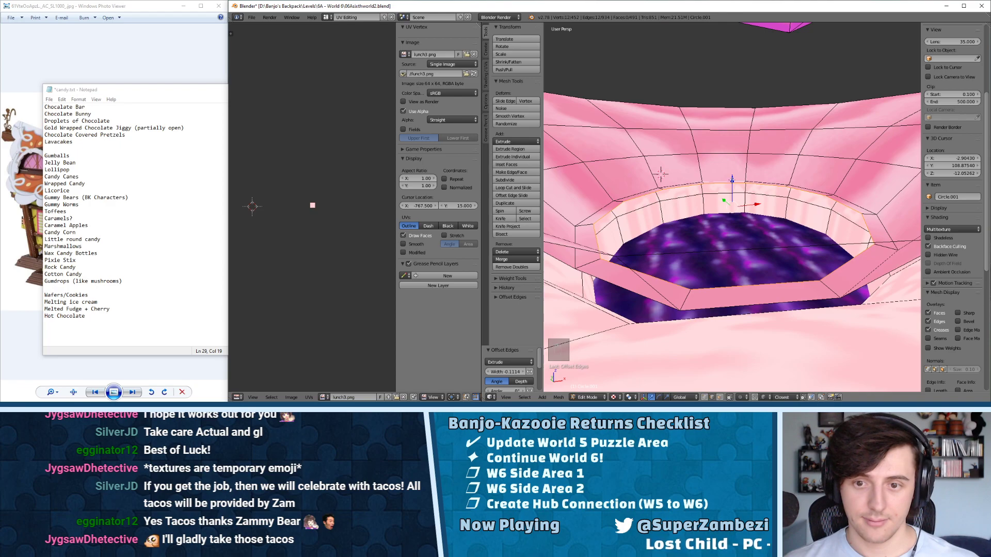
pyautogui.moveTo(732, 180); pyautogui.dragTo(725, 285)
pyautogui.moveTo(726, 285); pyautogui.dragTo(733, 122, button='middle')
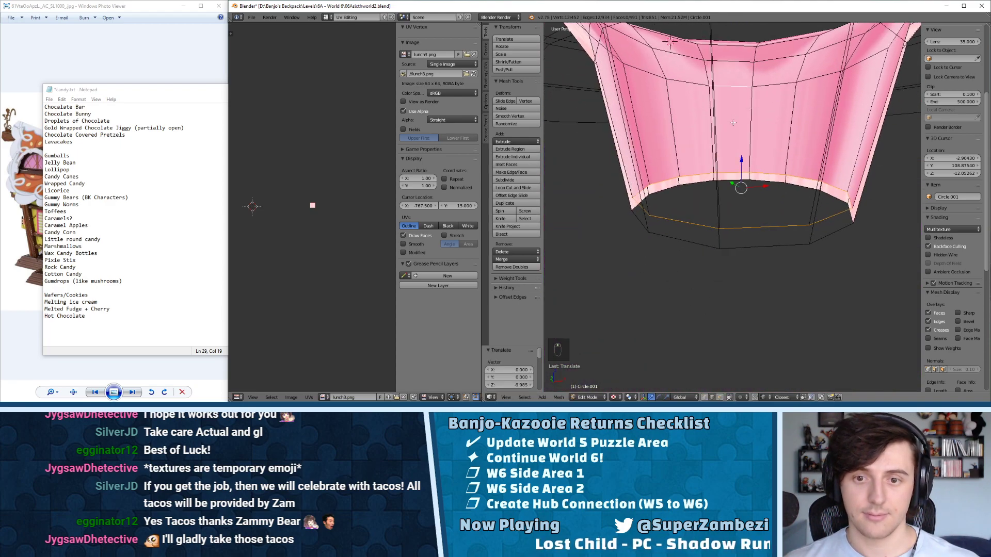
pyautogui.hotkey('shift', 'Tab')
pyautogui.moveTo(741, 166); pyautogui.dragTo(720, 244)
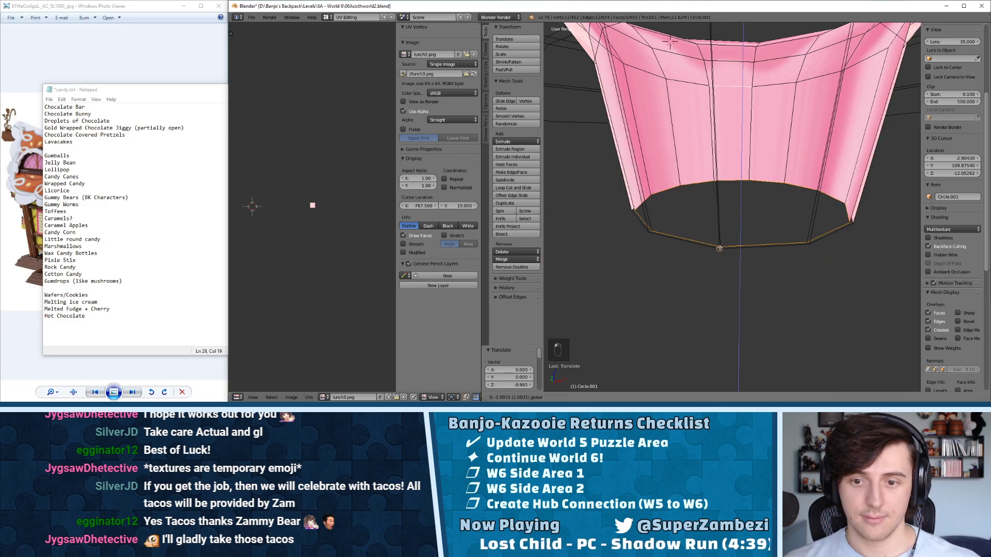
# - Deselect the loop and inspect the hole's new inner wall and purple surface from above in Object Mode
pyautogui.moveTo(721, 206); pyautogui.dragTo(759, 238, button='middle')
pyautogui.scroll(3, 726, 227)
pyautogui.scroll(-4, 727, 227)
pyautogui.scroll(-2, 743, 221)
pyautogui.press('a')
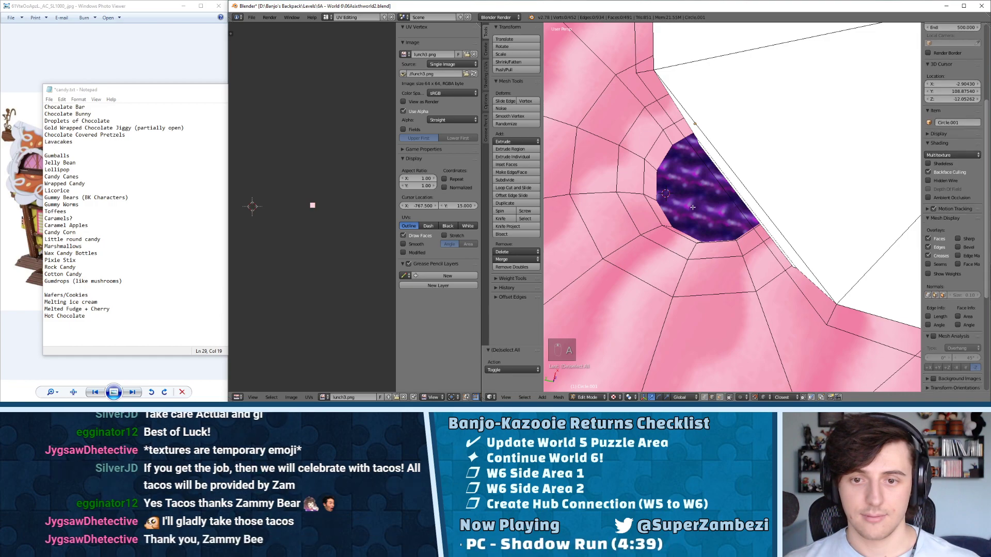
pyautogui.moveTo(698, 222); pyautogui.dragTo(710, 190, button='middle')
pyautogui.scroll(-5, 710, 191)
pyautogui.press('Tab')
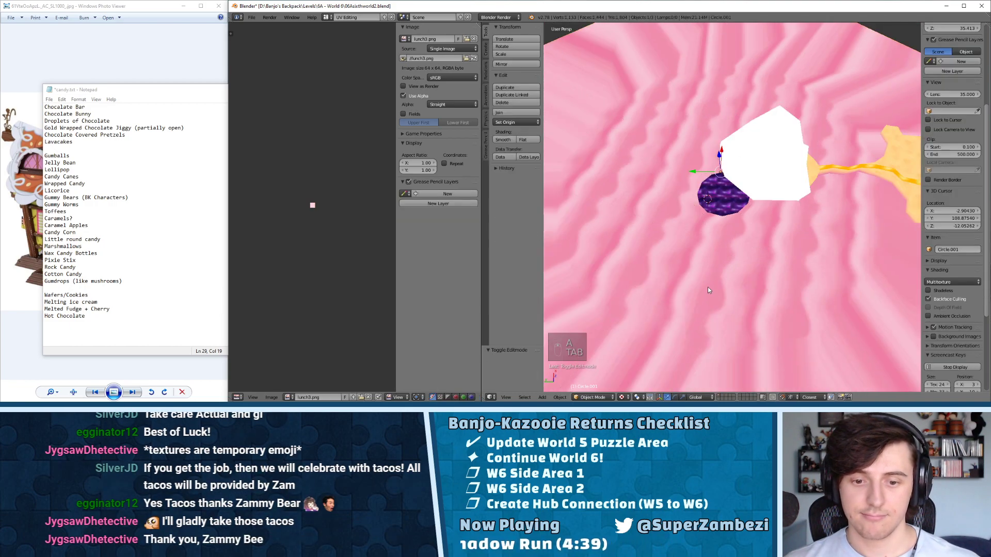
pyautogui.moveTo(708, 290); pyautogui.dragTo(711, 266, button='middle')
pyautogui.scroll(5, 709, 207)
pyautogui.moveTo(708, 191); pyautogui.dragTo(738, 196, button='middle')
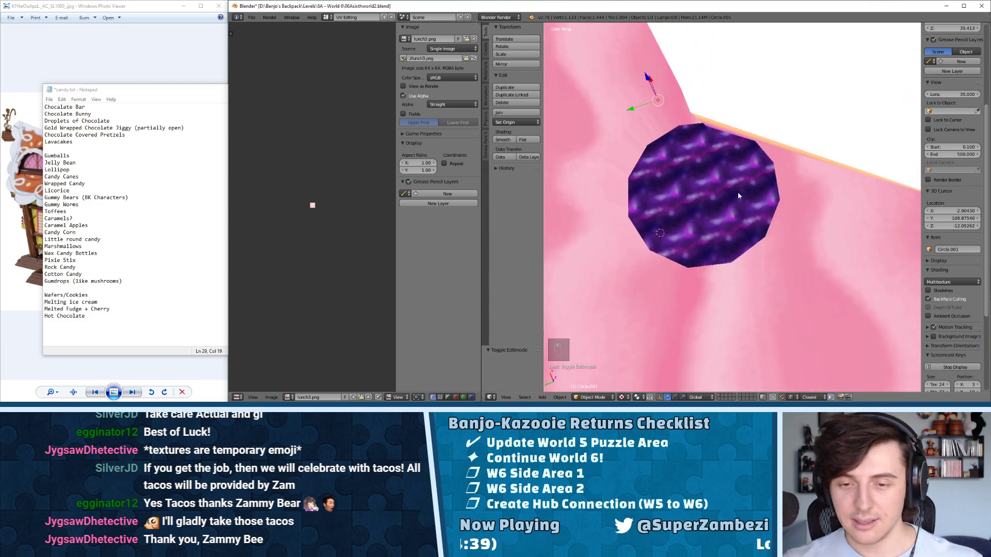